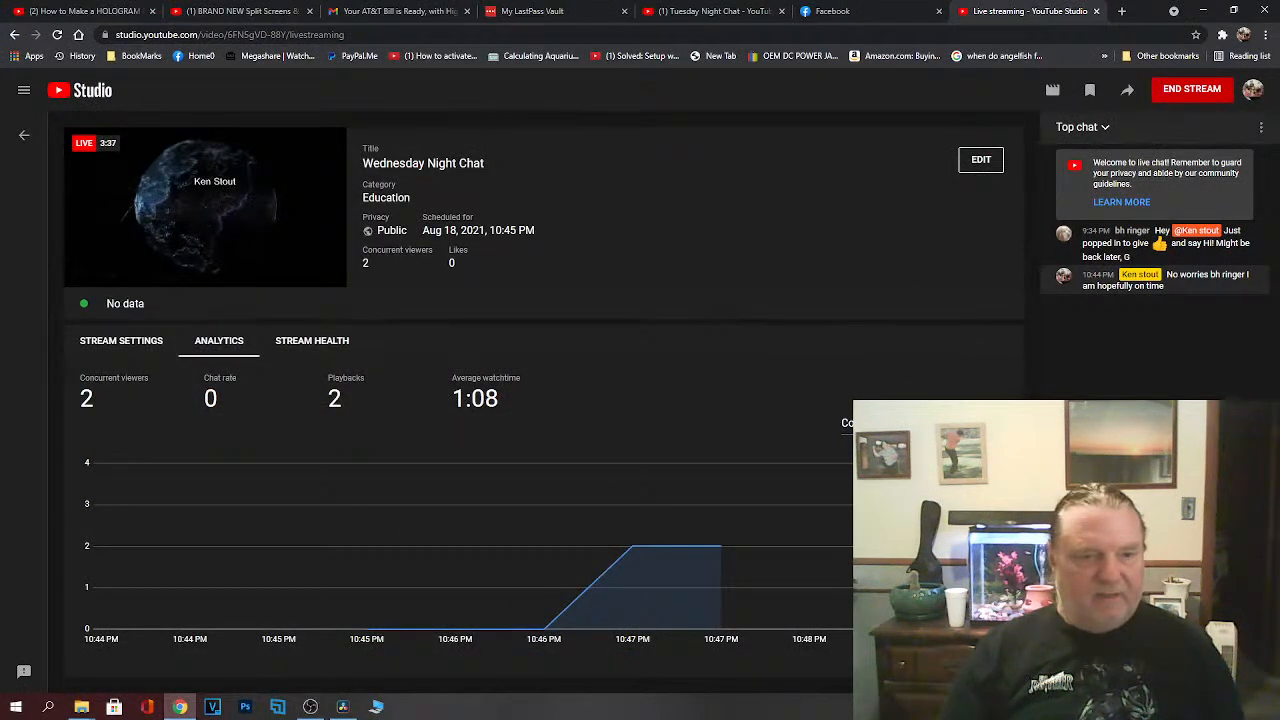
# Step: Switch to DaVinci Resolve, view the composition in the Edit page's timeline and return to the Fusion page
pyautogui.click(1202, 11)
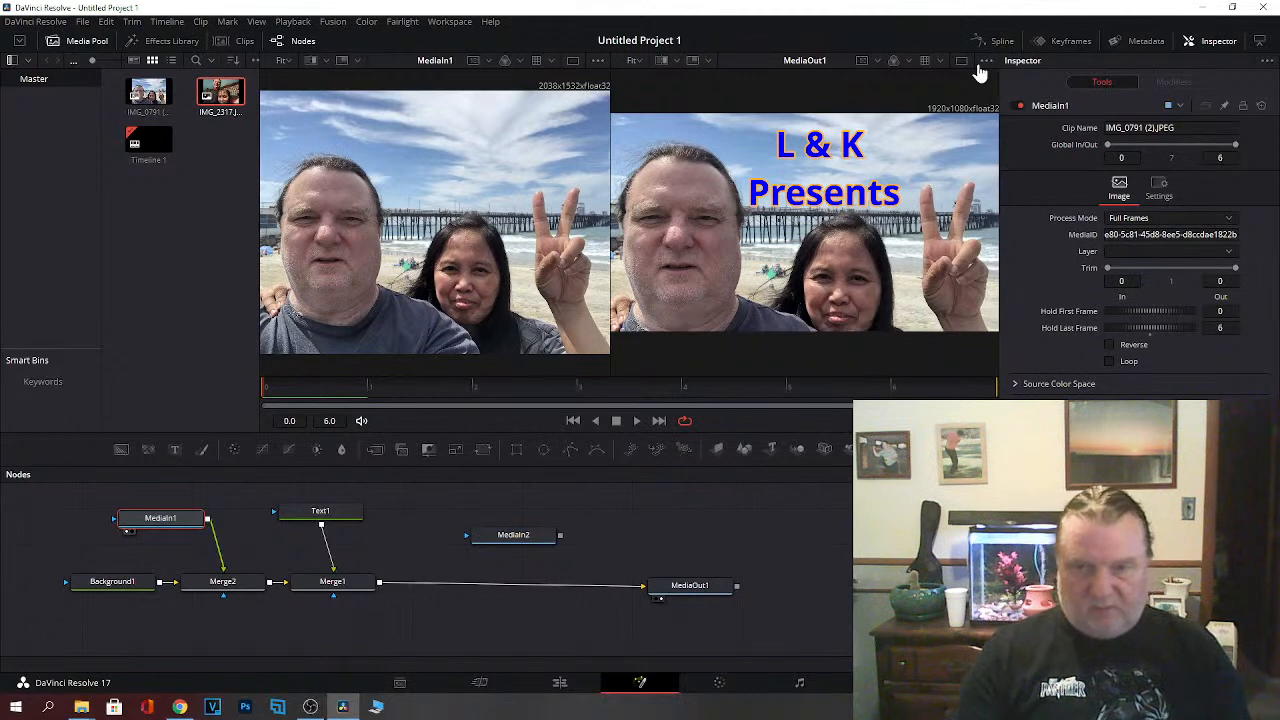
pyautogui.click(559, 684)
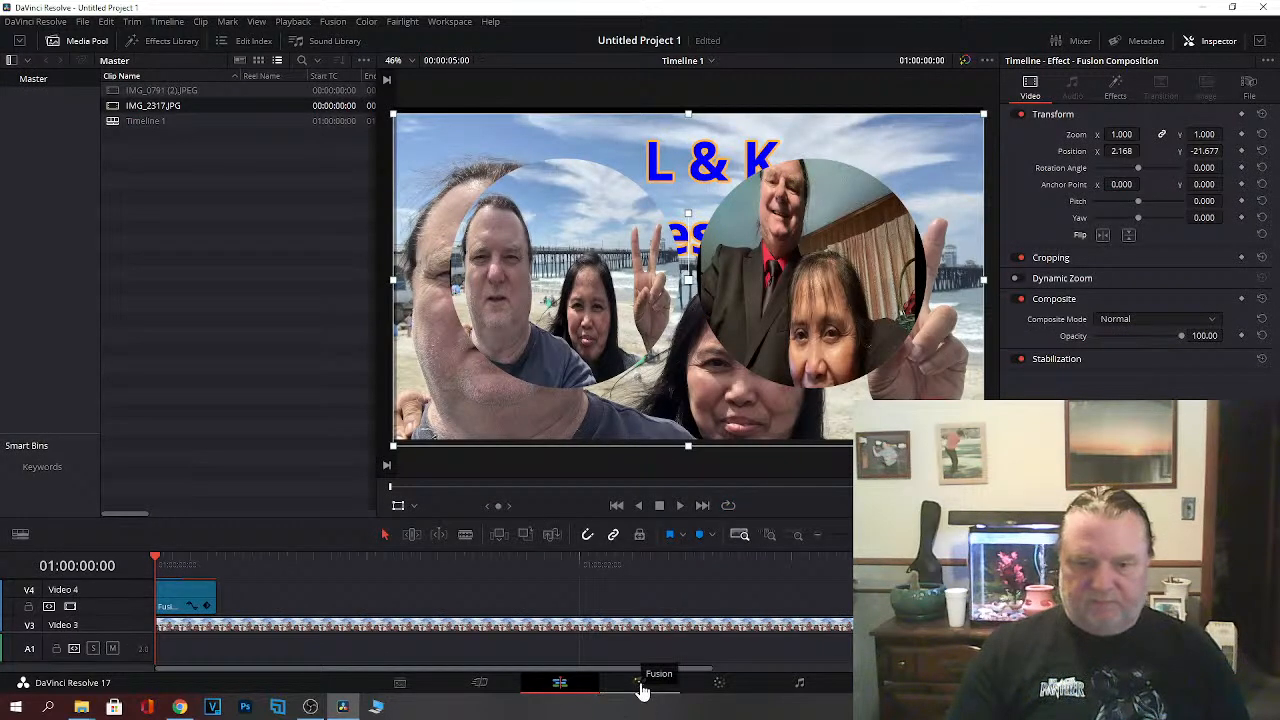
pyautogui.click(640, 683)
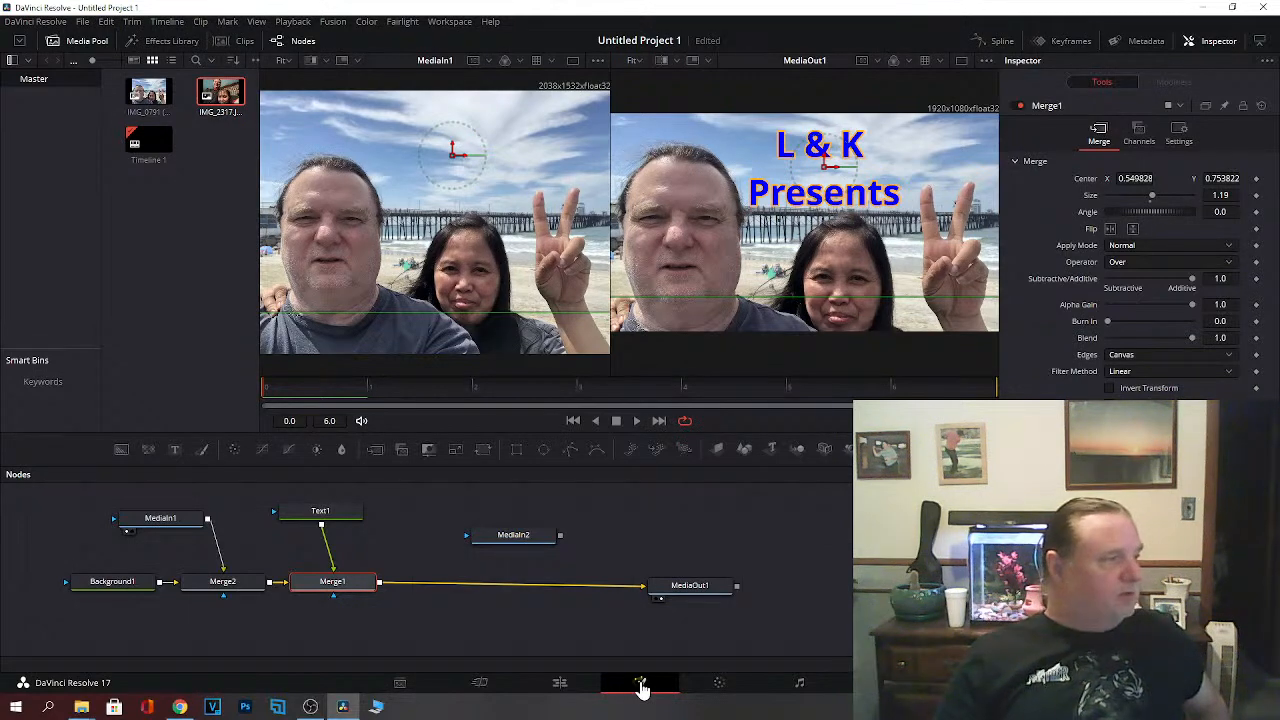
# Step: Switch to Chrome, open Gmail in a new tab and start a new message addressed to the suggested contact
pyautogui.click(180, 707)
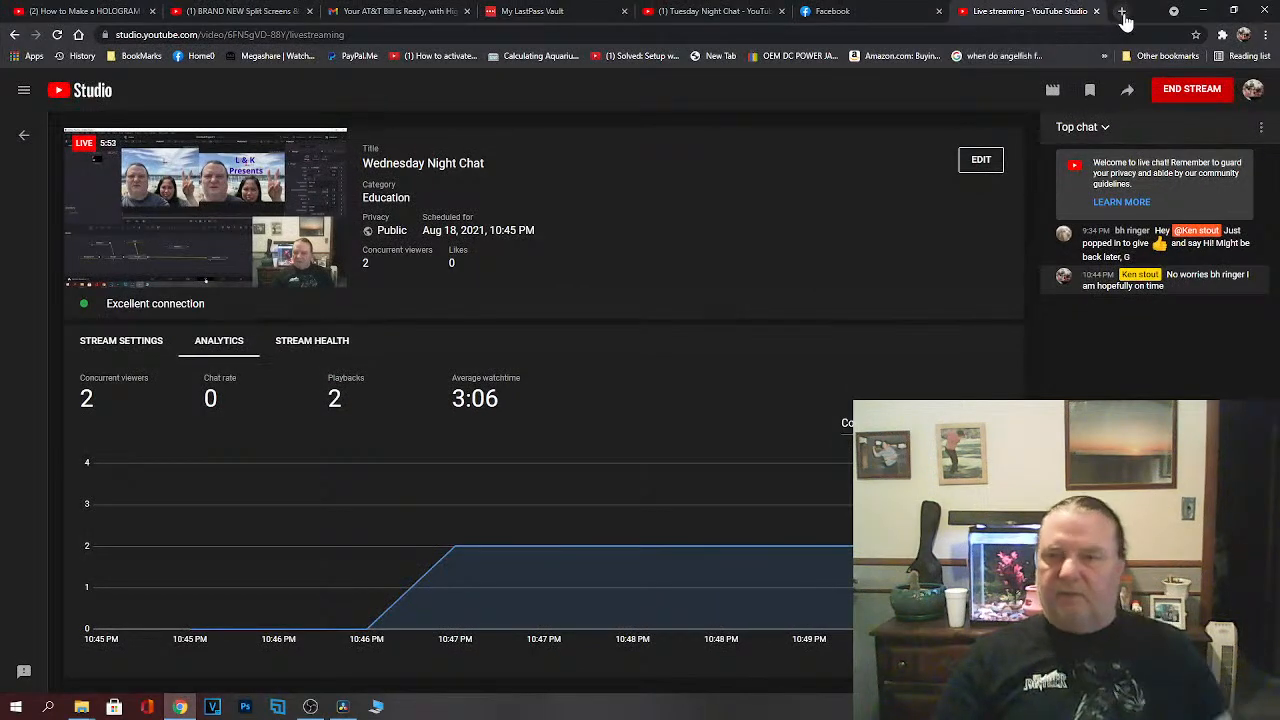
pyautogui.click(1121, 12)
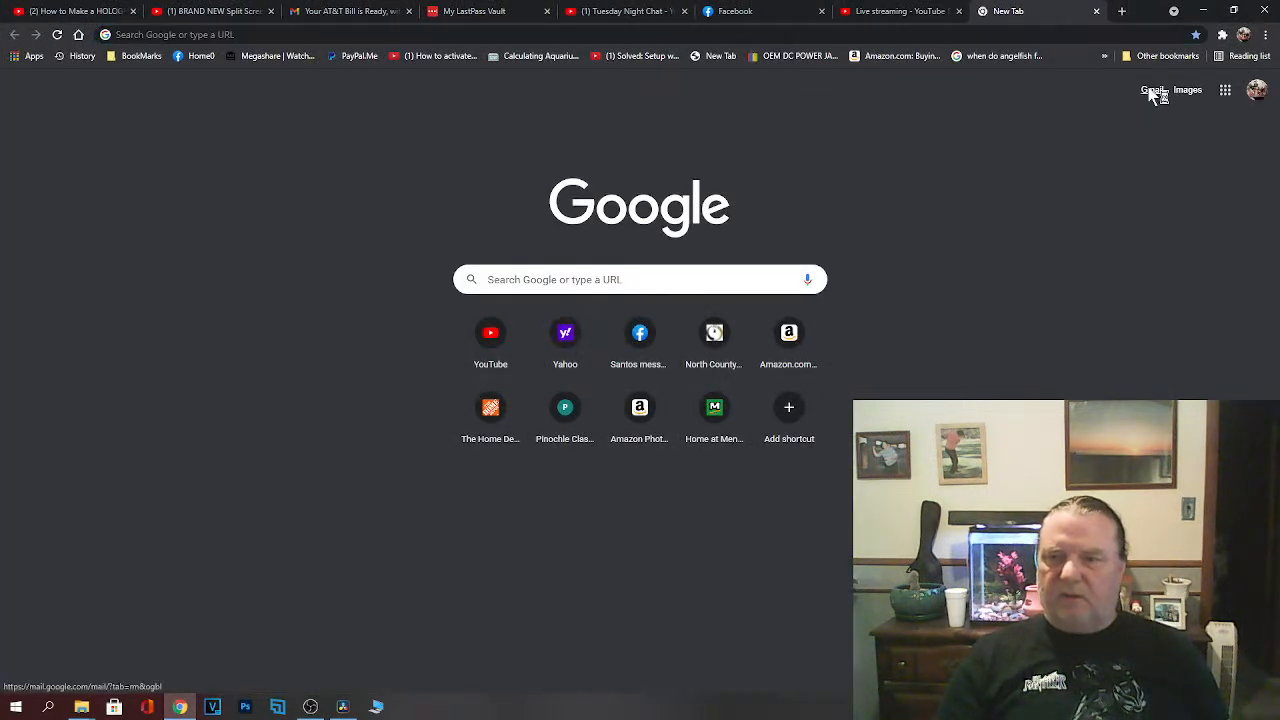
pyautogui.click(1153, 91)
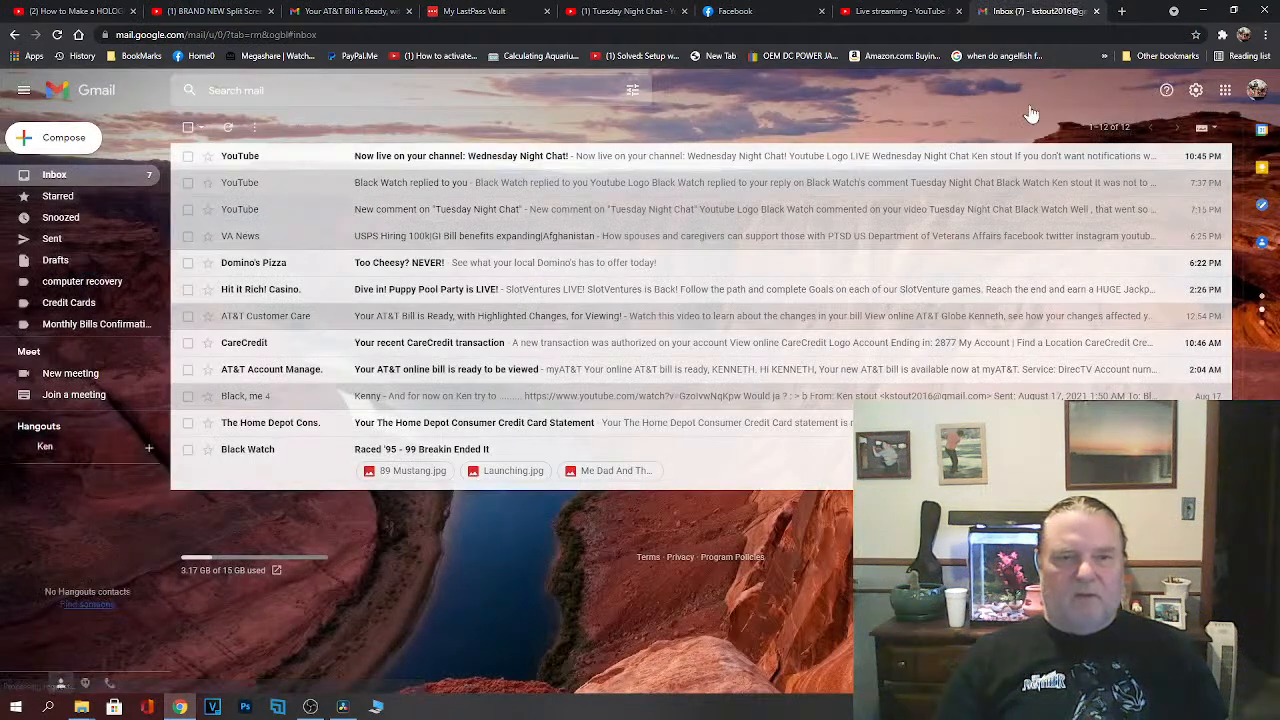
pyautogui.click(64, 145)
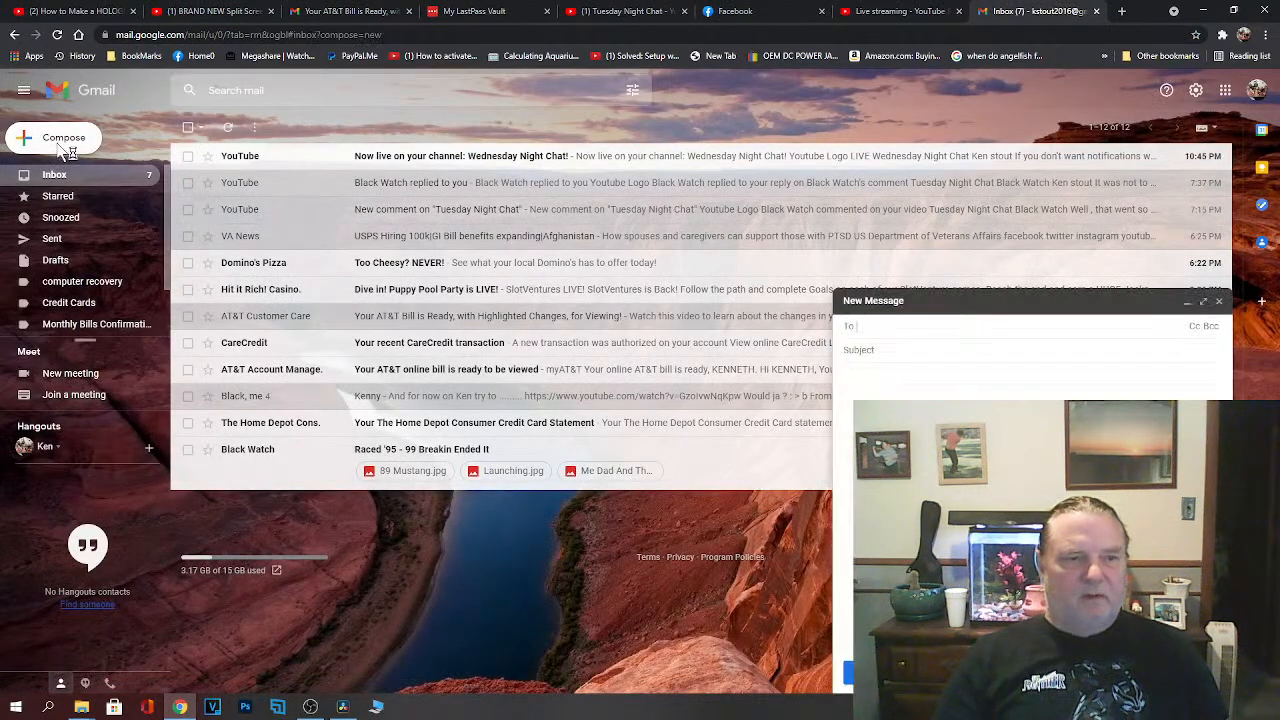
pyautogui.write('bl')
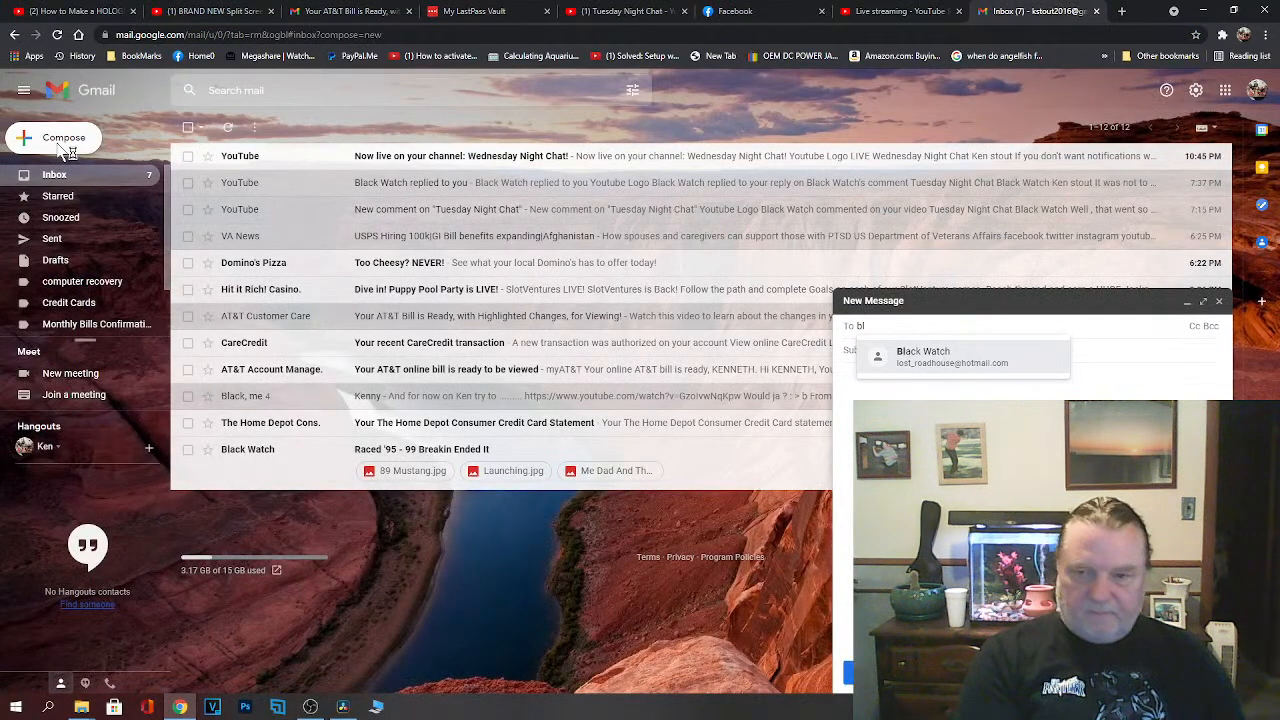
pyautogui.click(943, 362)
# Step: Give the message the subject "Live now" and the body "I am live now !", and send it
pyautogui.click(901, 350)
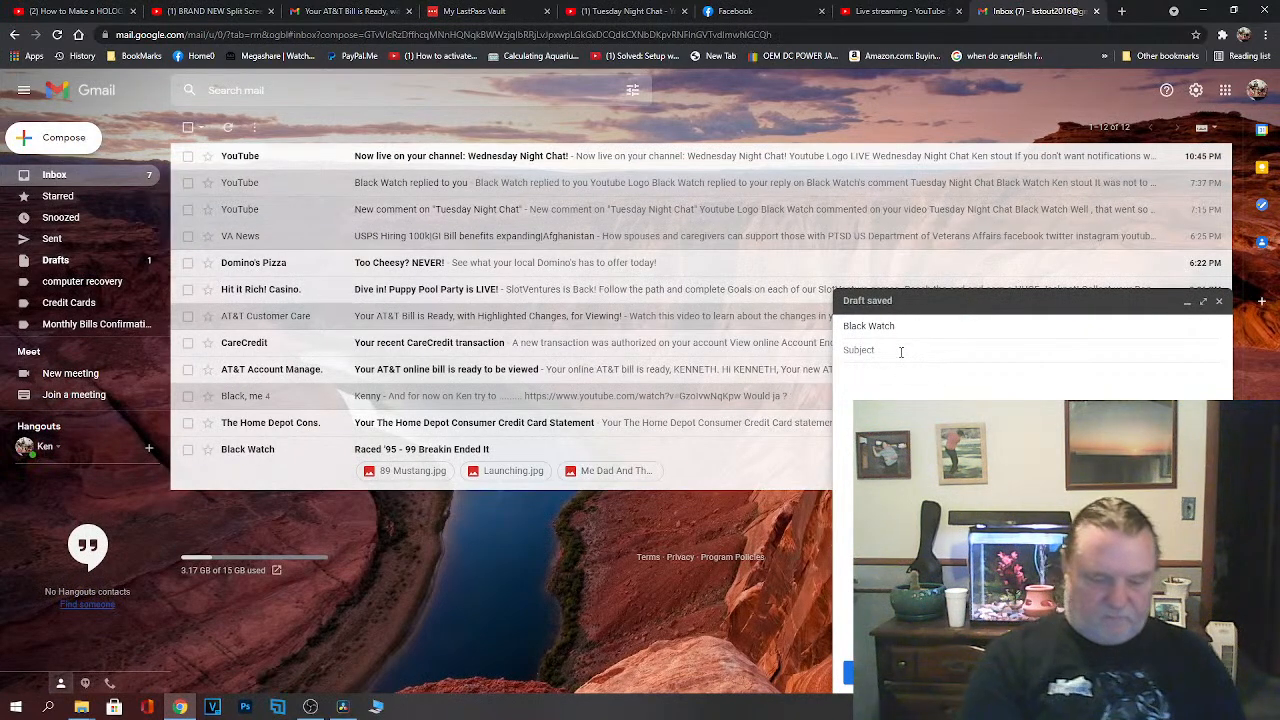
pyautogui.write('Live')
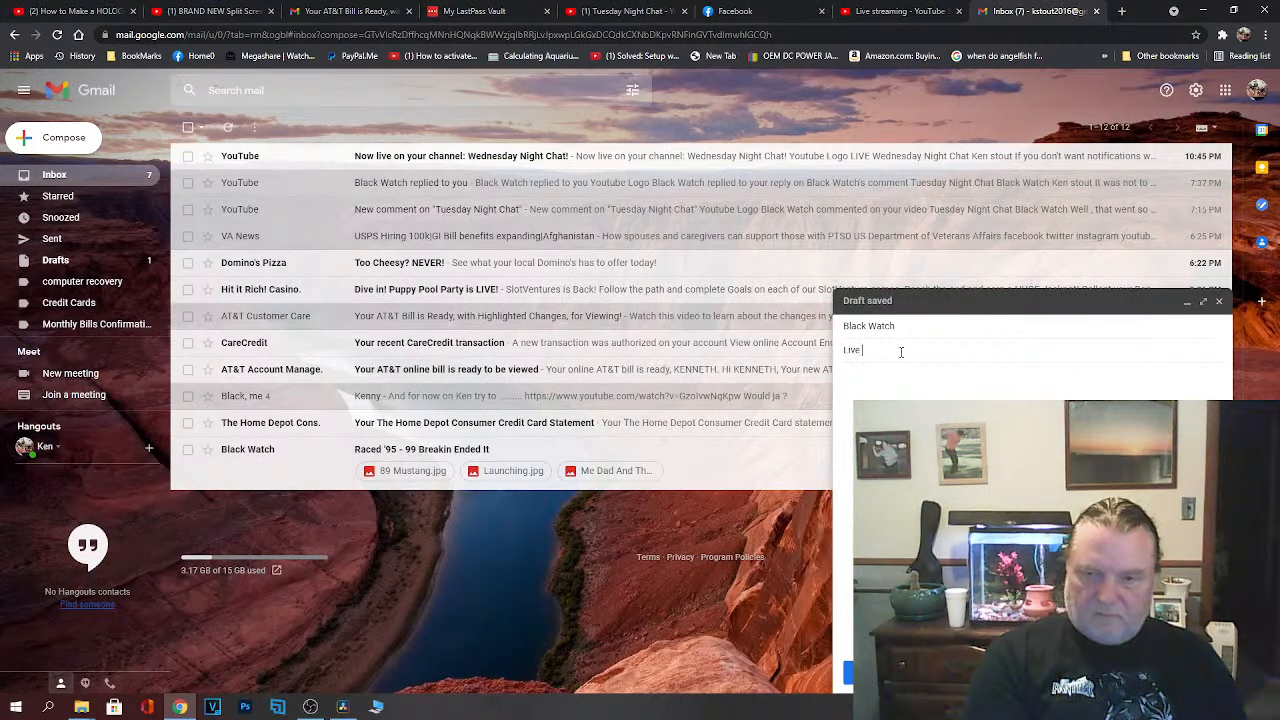
pyautogui.write(' now')
pyautogui.click(868, 397)
pyautogui.write('I am live now')
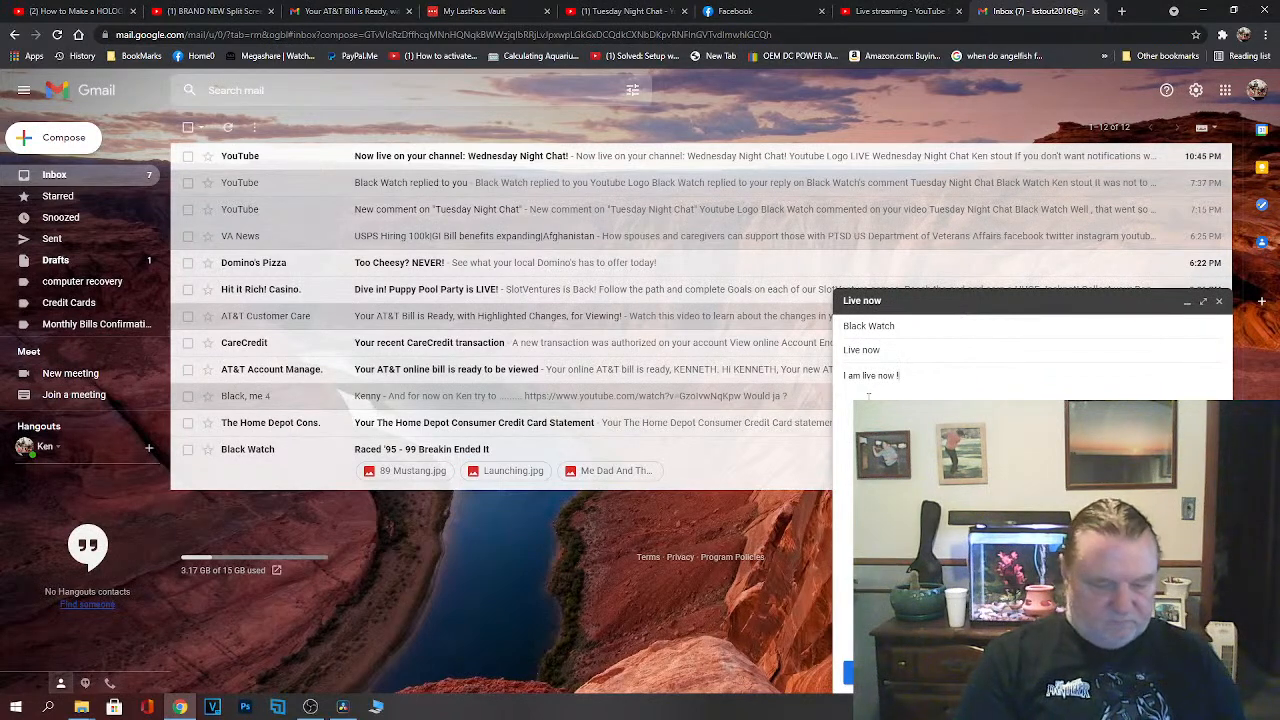
pyautogui.hotkey('ctrl', 'Return')
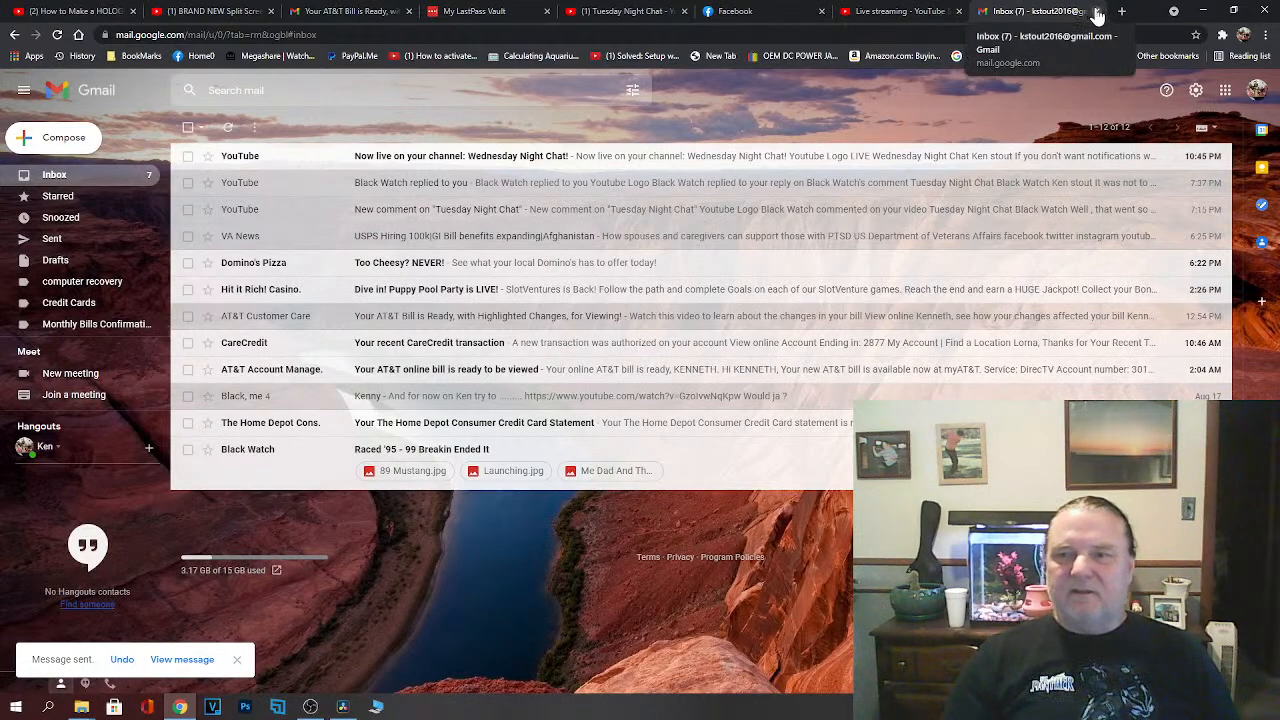
# Step: Check the live stream page and open your own YouTube channel from the Tuesday Night Chat video page
pyautogui.click(872, 15)
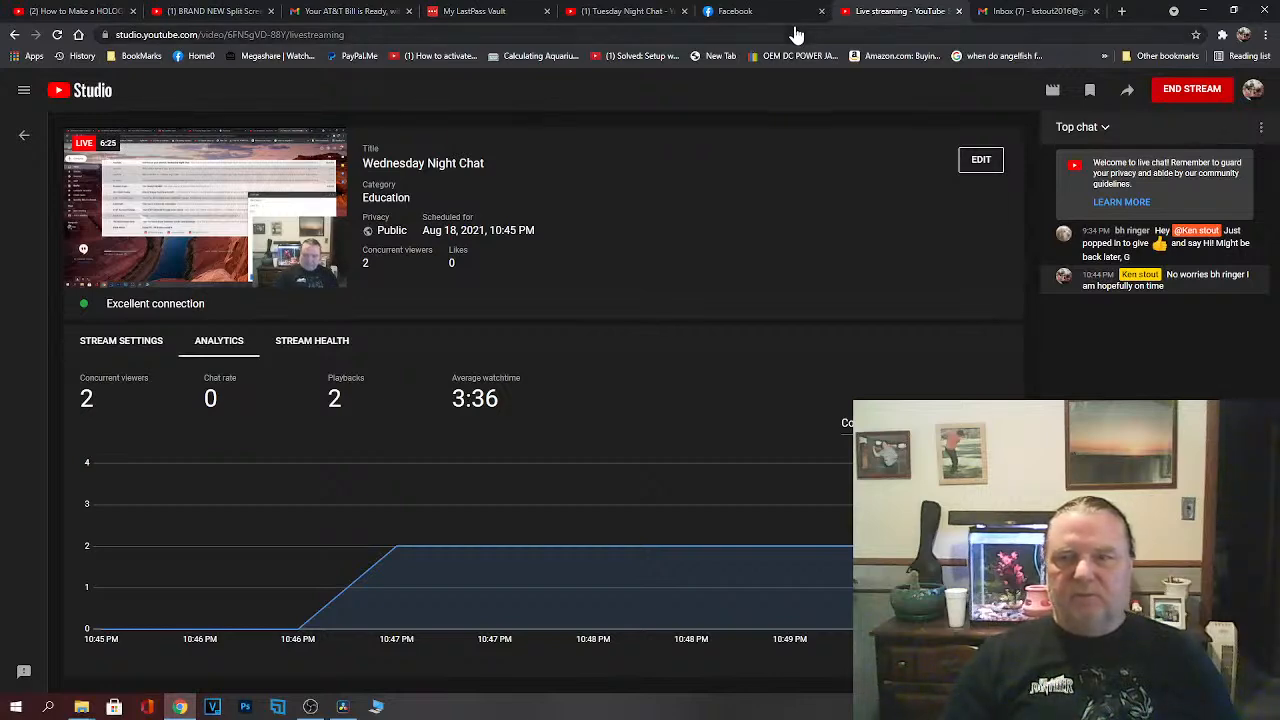
pyautogui.click(603, 14)
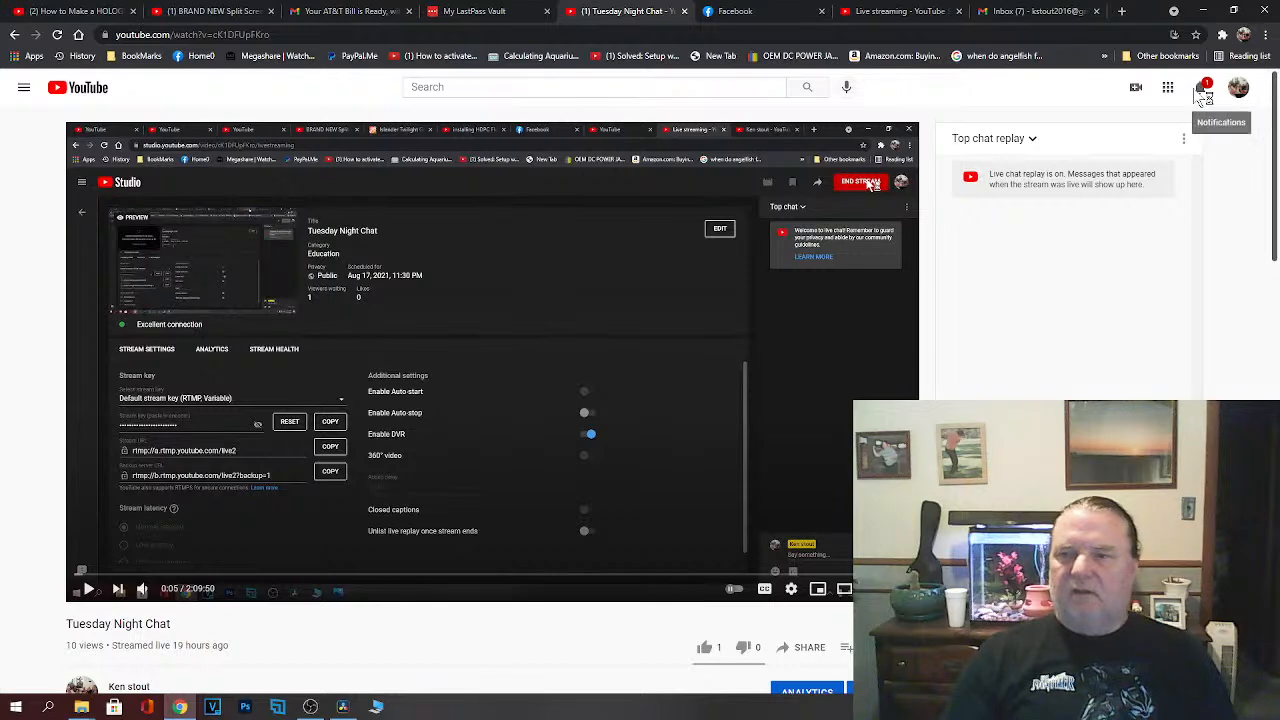
pyautogui.click(1240, 90)
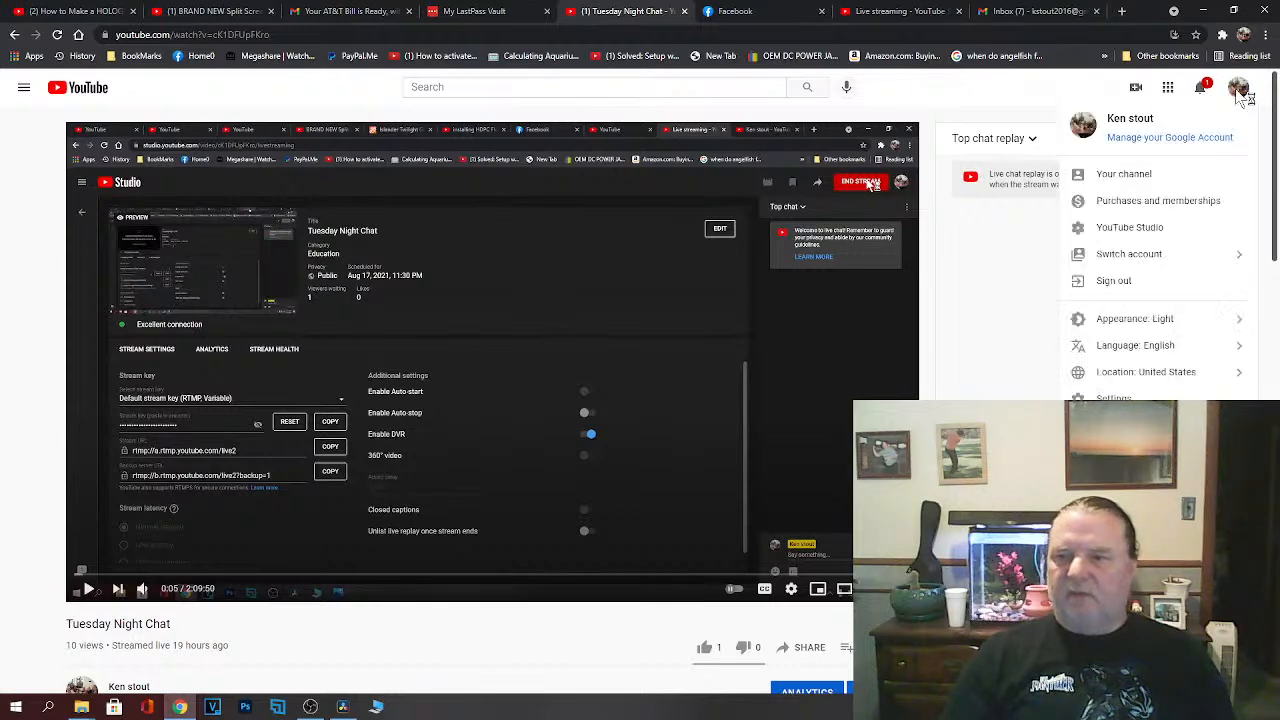
pyautogui.click(1130, 176)
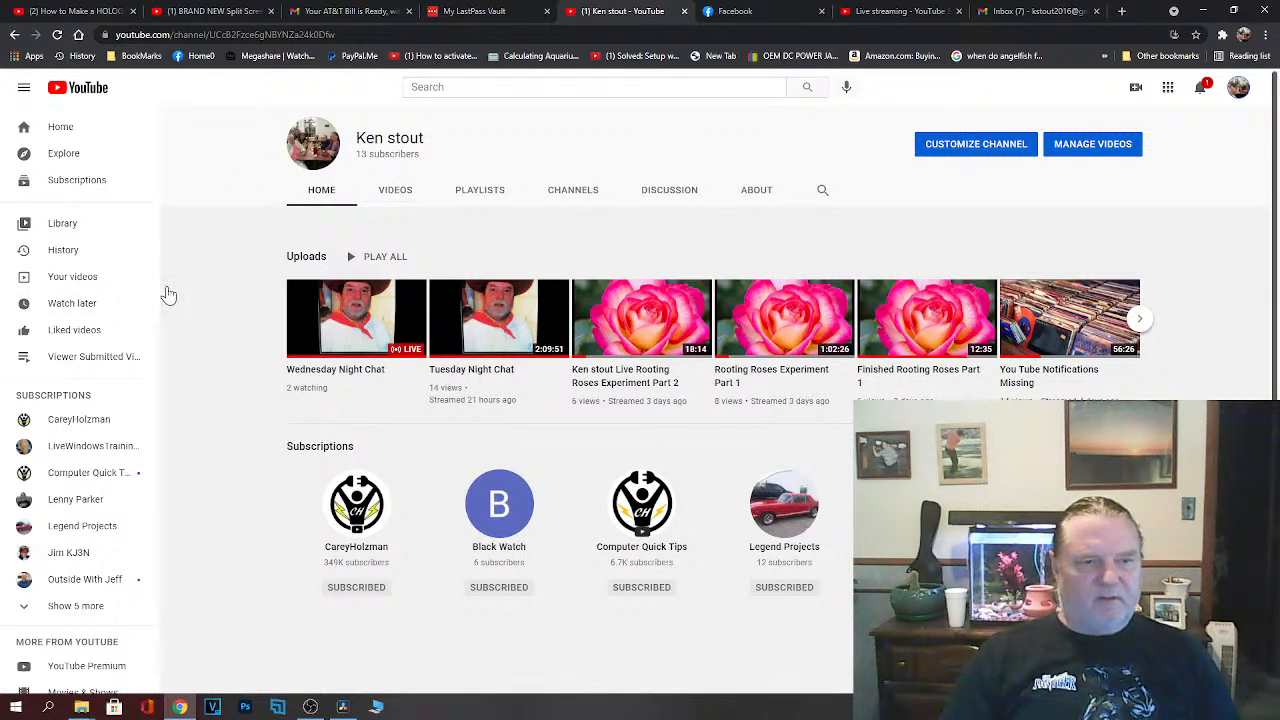
# Step: Open the YouTube Studio channel dashboard and review the channel analytics, latest comments and recent subscribers
pyautogui.click(1238, 89)
pyautogui.click(1140, 228)
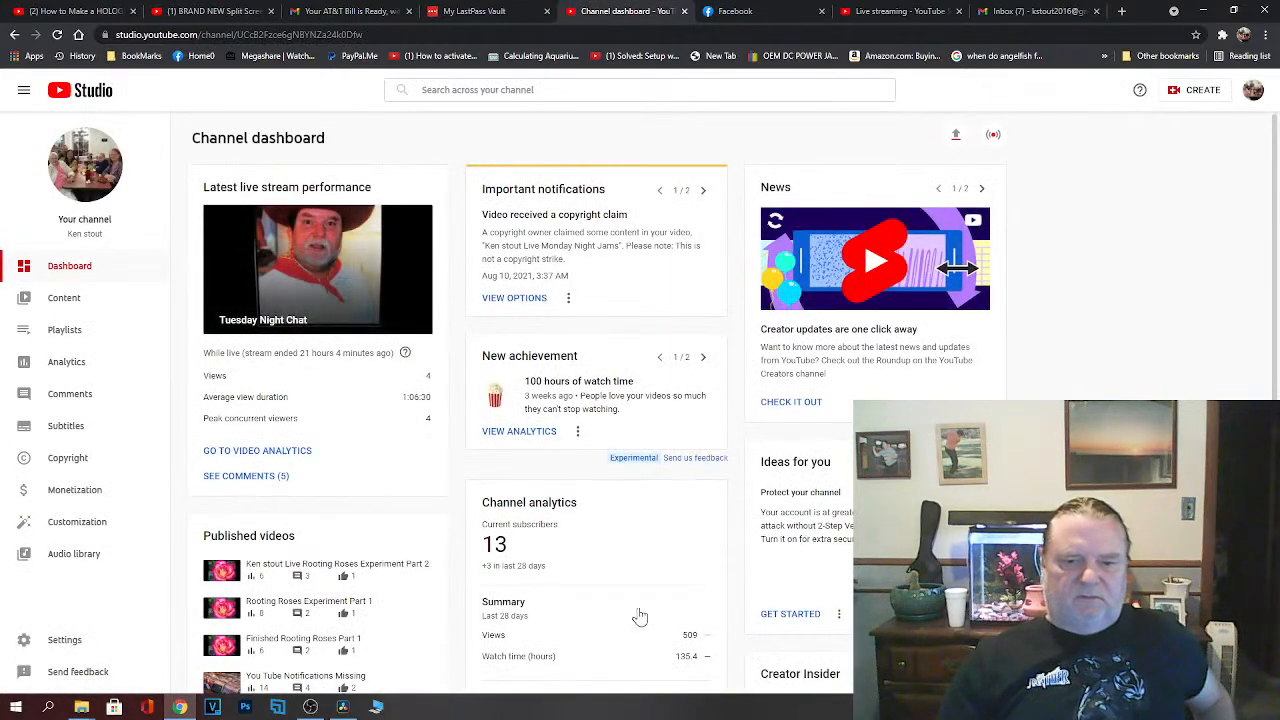
pyautogui.scroll(-2, 625, 603)
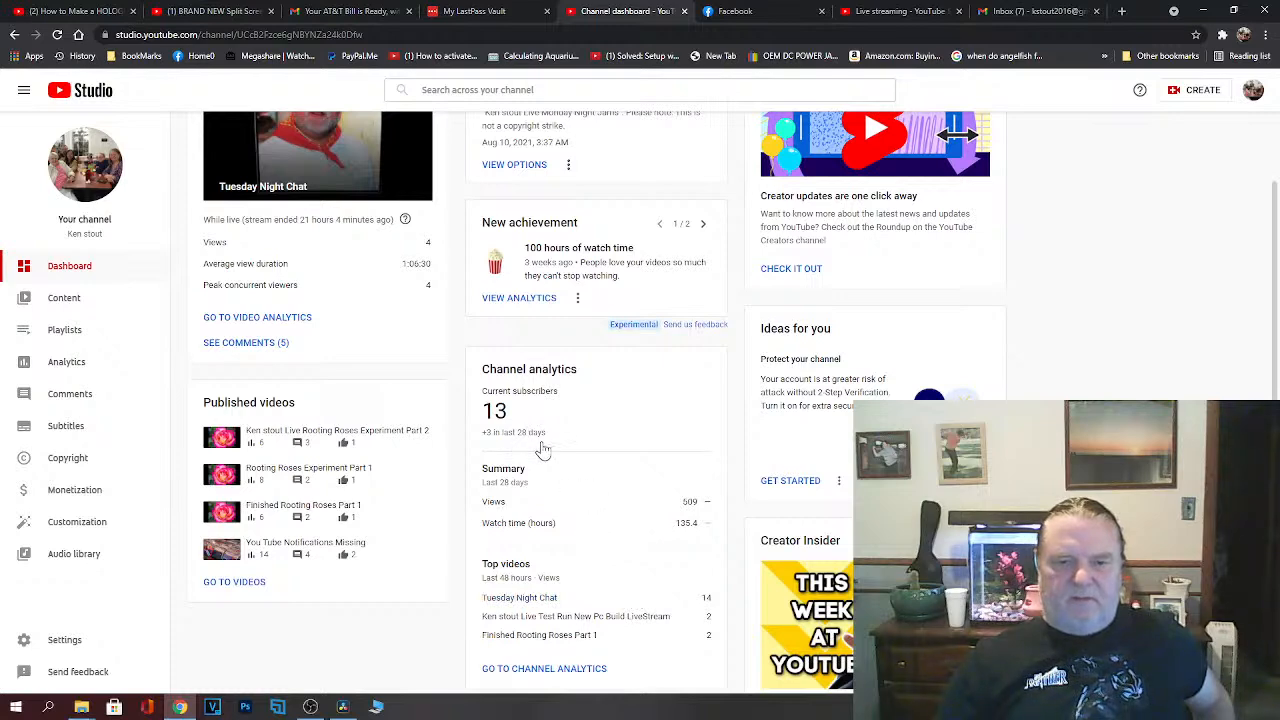
pyautogui.scroll(-3, 556, 450)
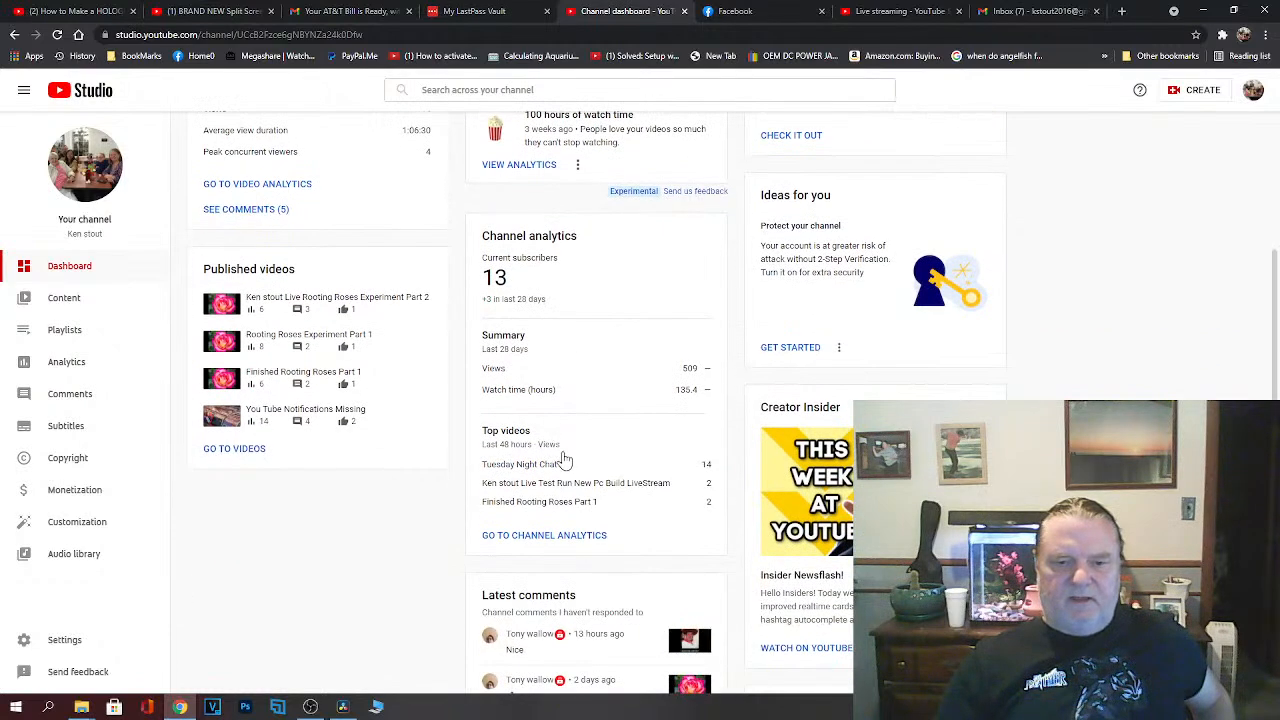
pyautogui.scroll(1, 580, 452)
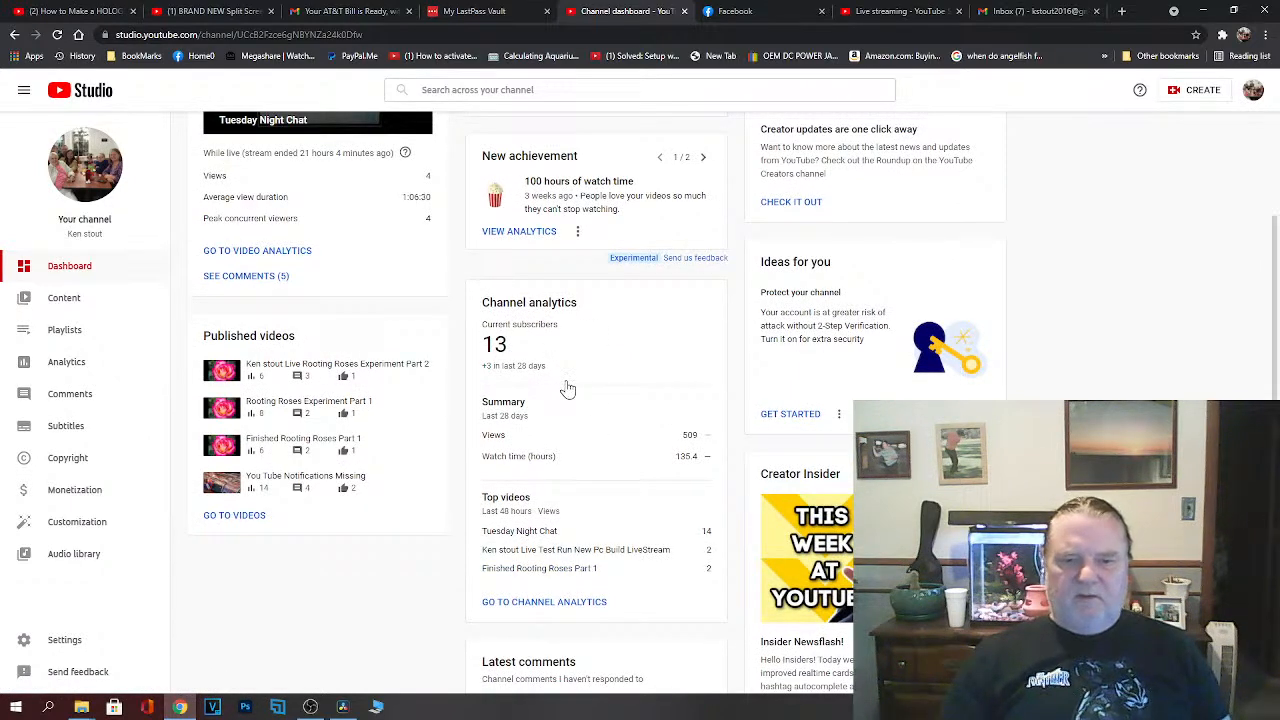
pyautogui.scroll(-1, 567, 389)
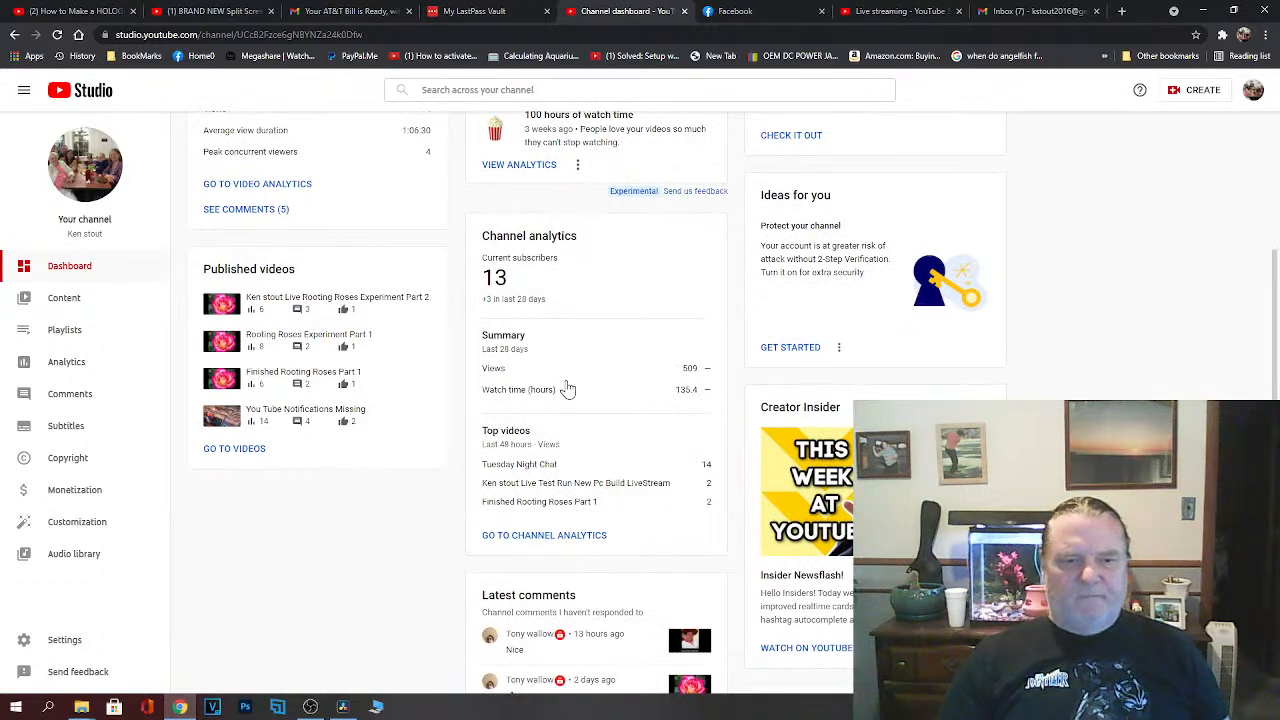
pyautogui.scroll(-3, 567, 389)
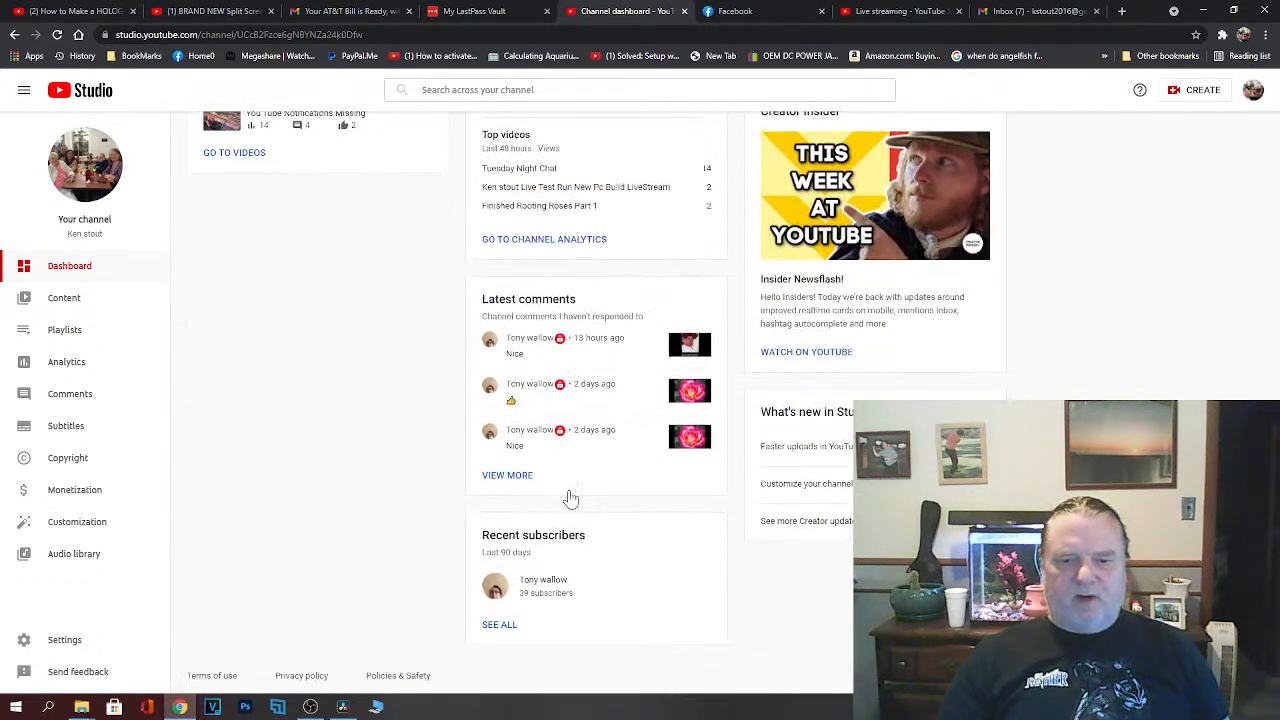
# Step: Open the full subscriber list, set its period to Lifetime to review all public subscribers, and close it
pyautogui.click(503, 625)
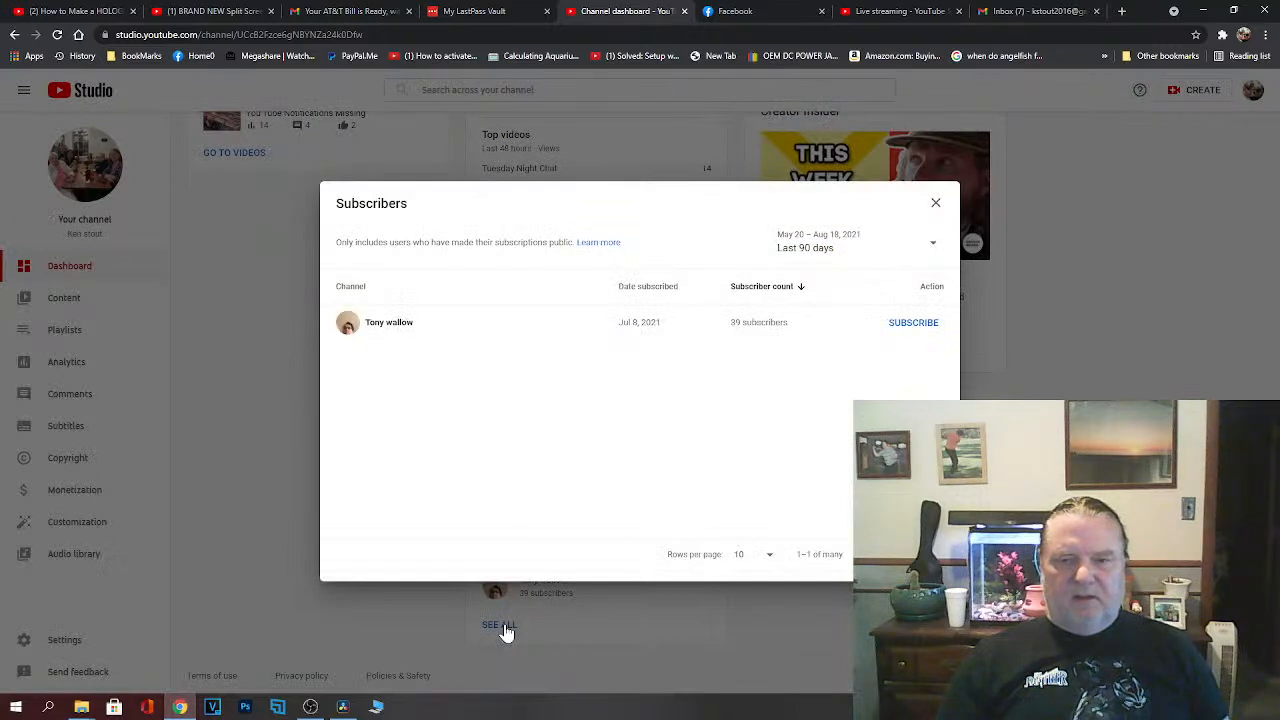
pyautogui.click(937, 250)
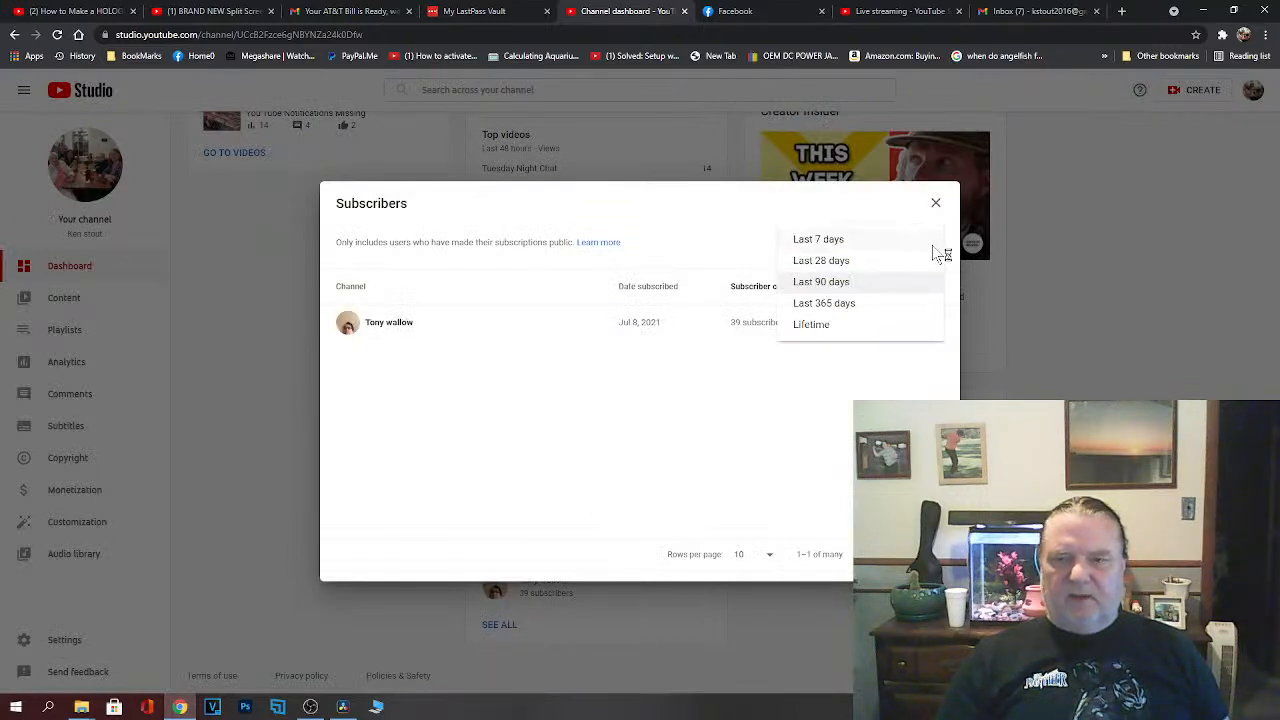
pyautogui.click(811, 325)
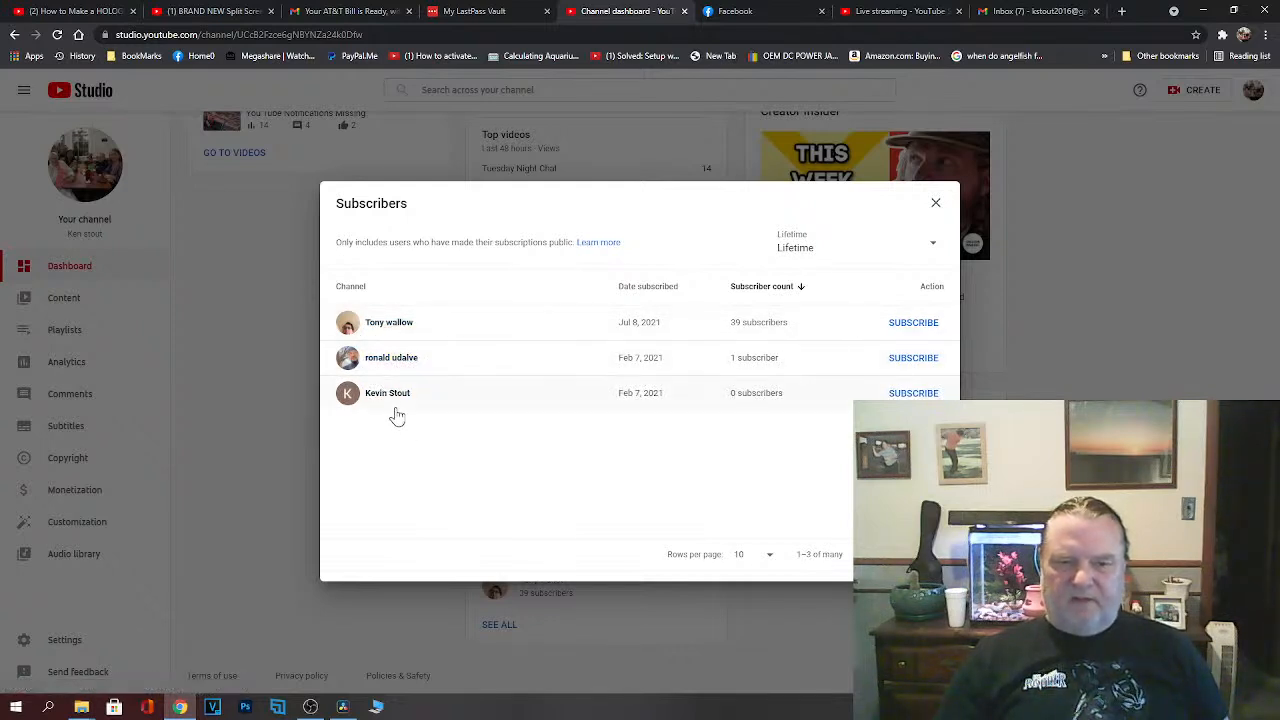
pyautogui.click(936, 205)
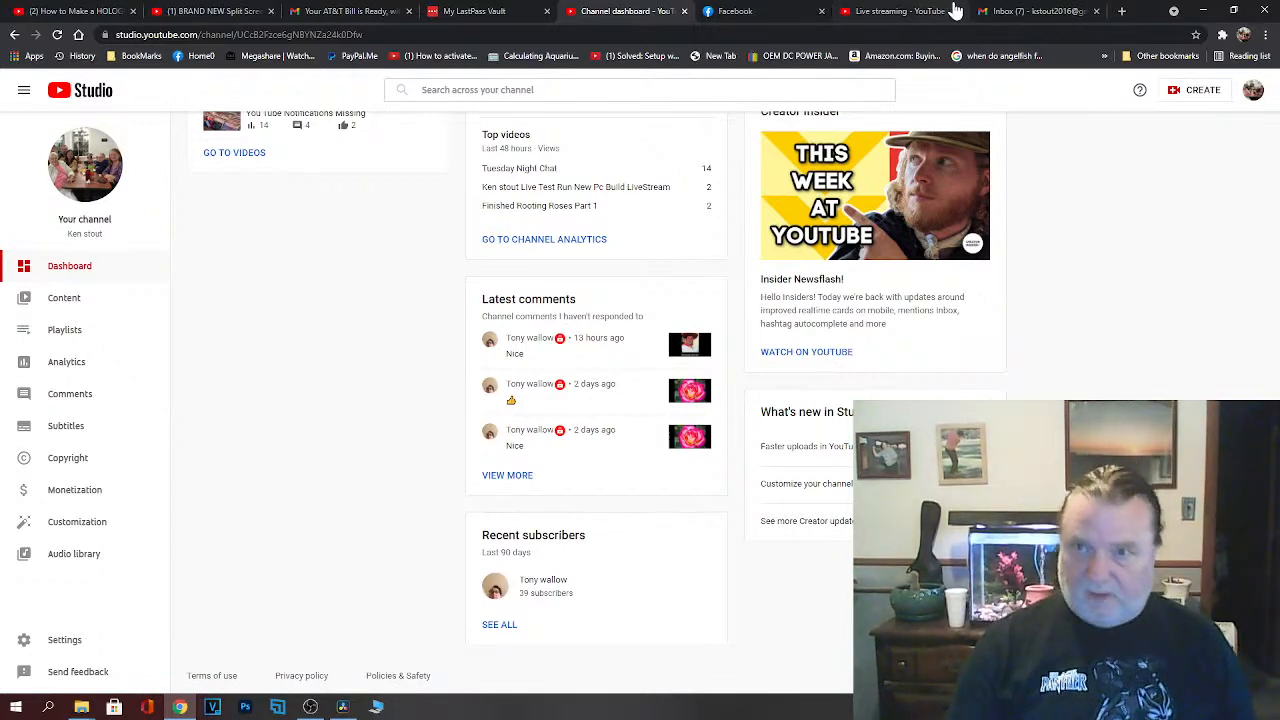
# Step: Check the live stream page, close the Gmail inbox tab and switch back to DaVinci Resolve
pyautogui.click(899, 16)
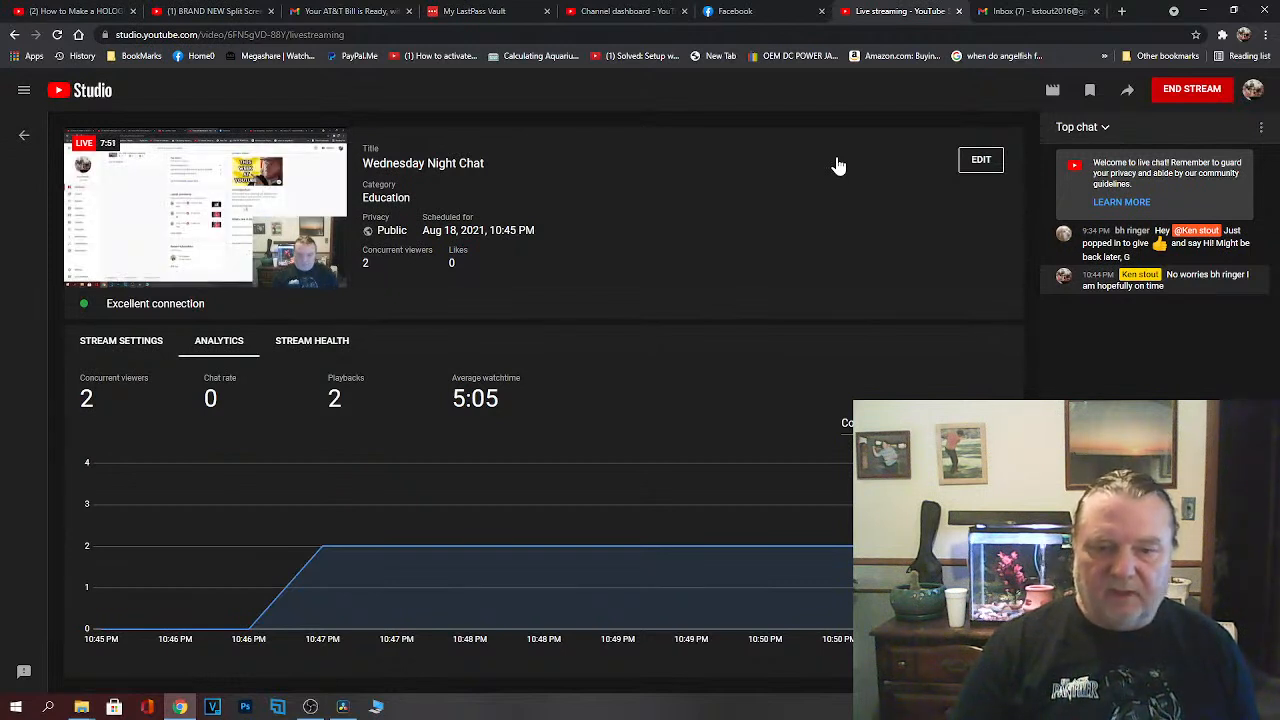
pyautogui.click(1065, 12)
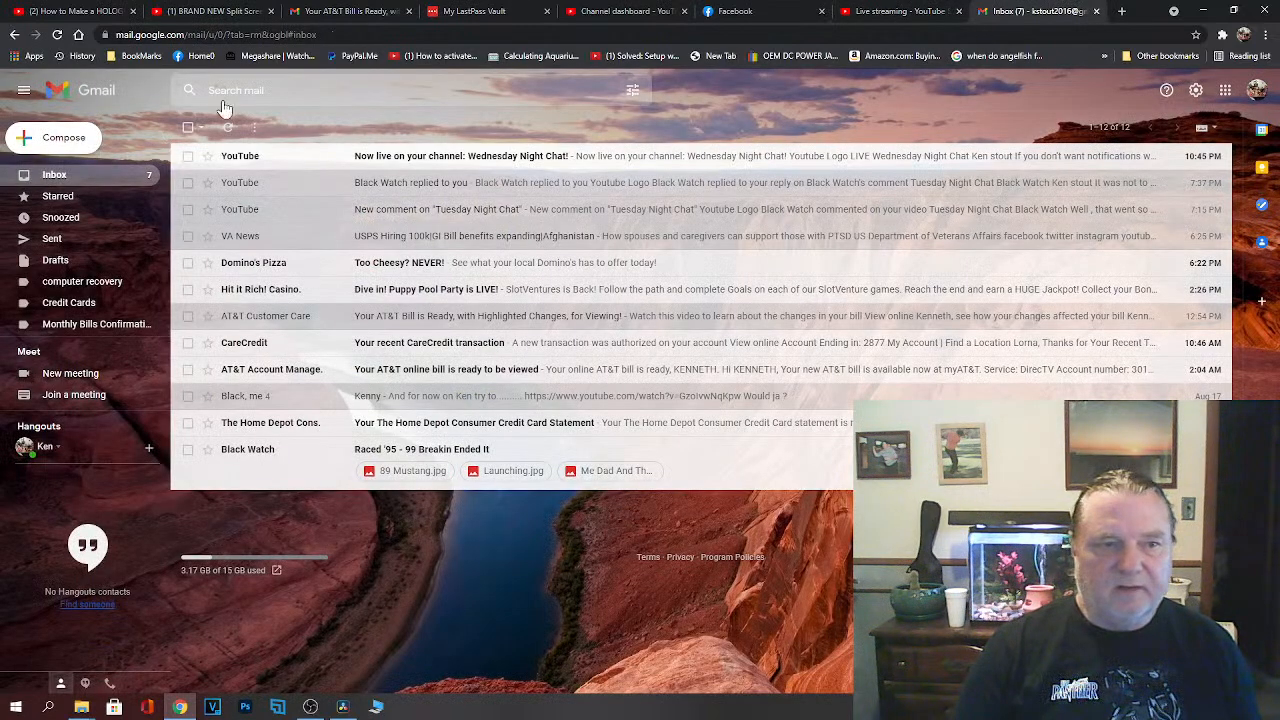
pyautogui.click(1096, 11)
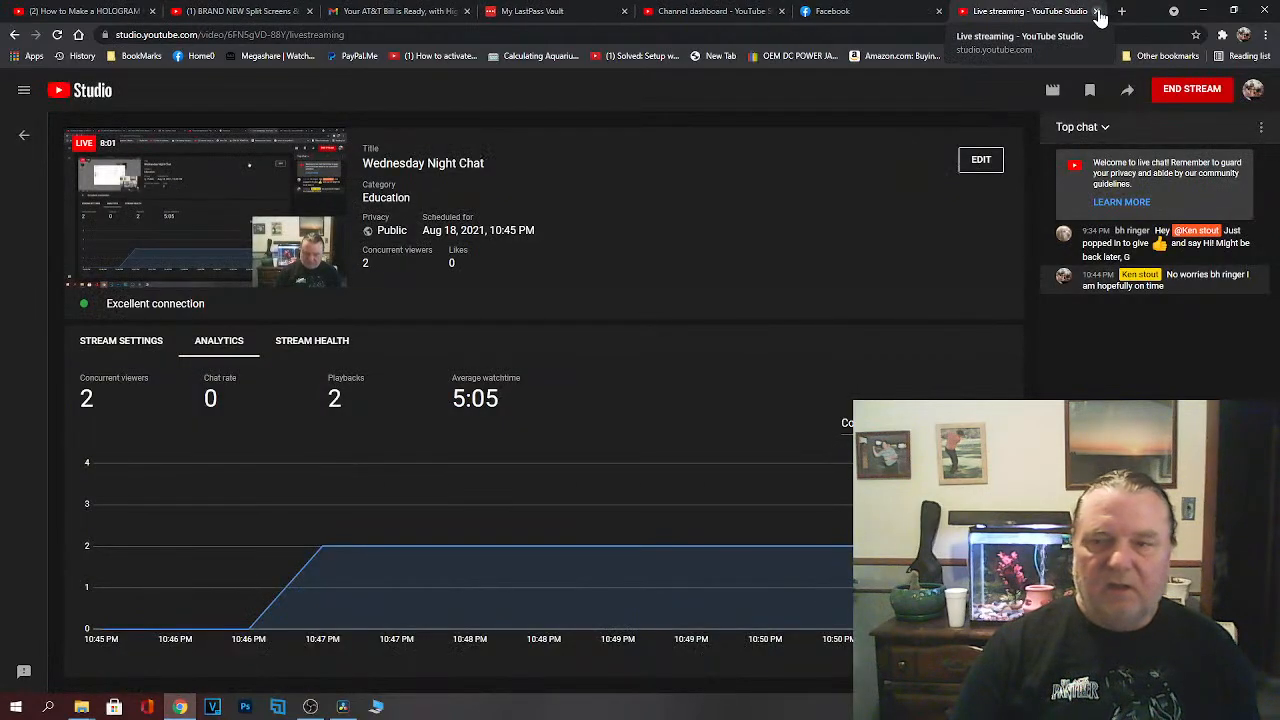
pyautogui.click(1205, 14)
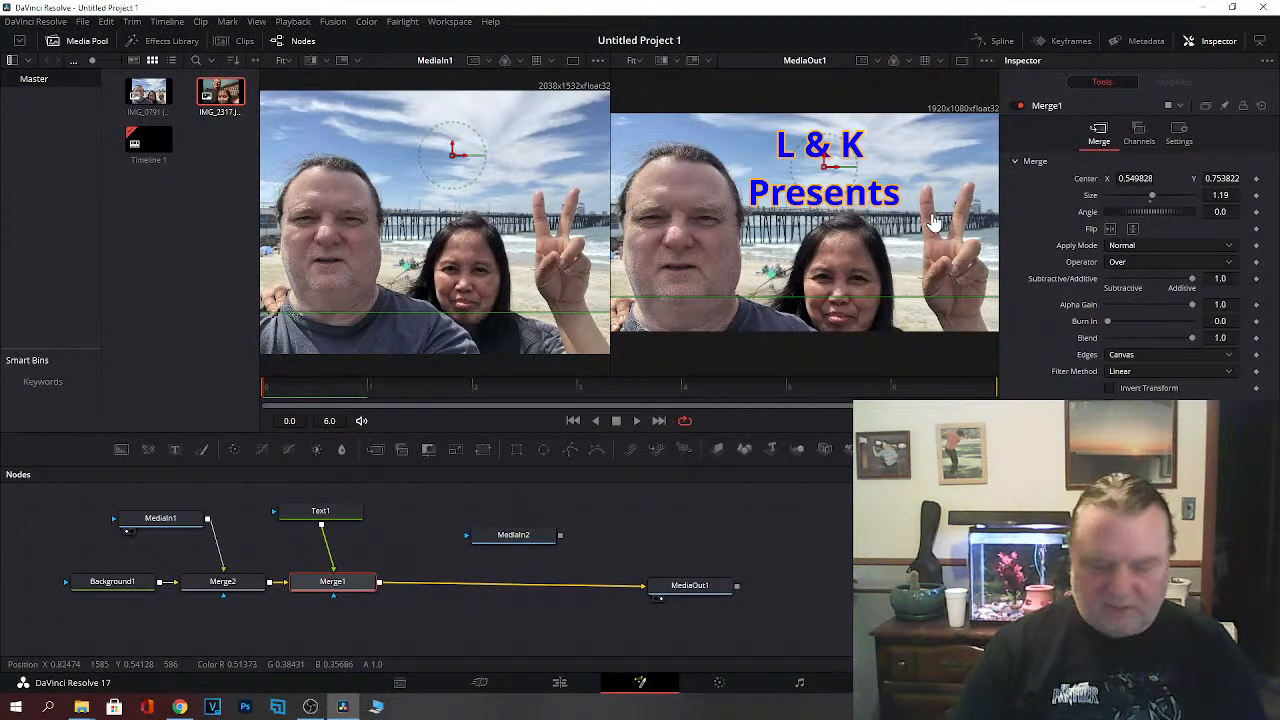
# Step: Preview the Merge1, Text1 and MediaIn1 nodes in turn in the first Fusion viewer, leaving MediaIn1 loaded
pyautogui.press('1')
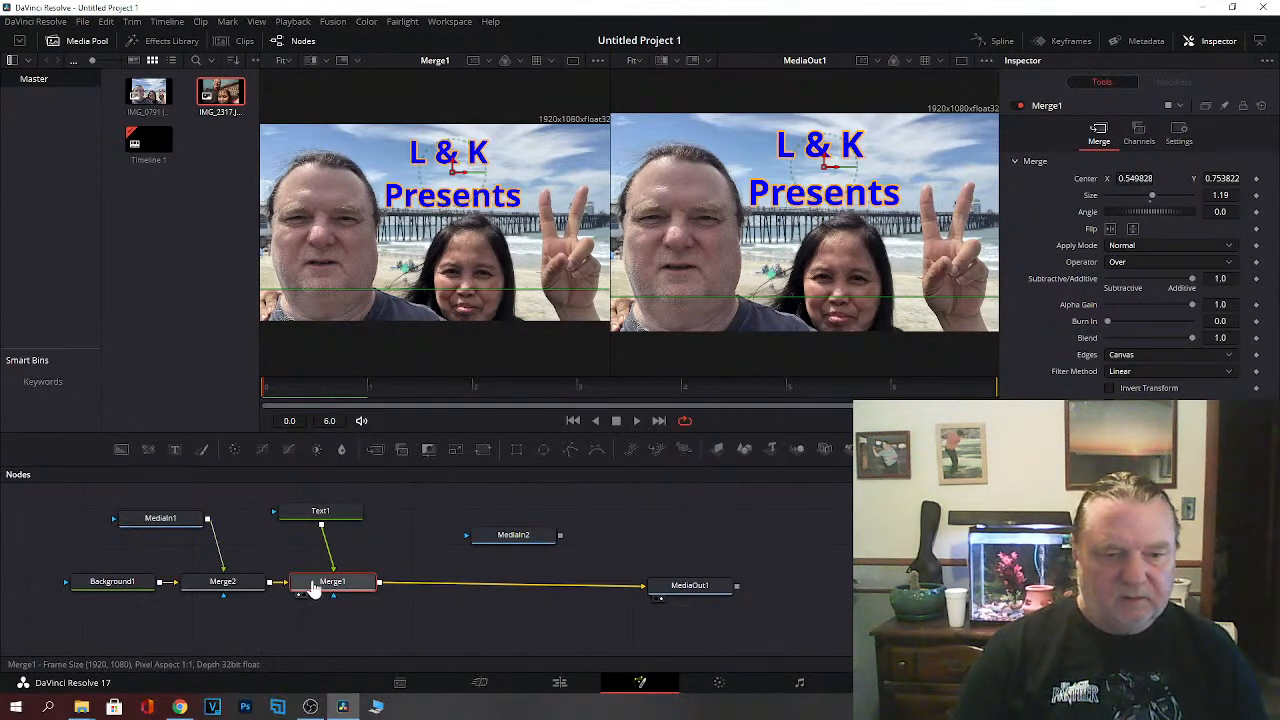
pyautogui.press('1')
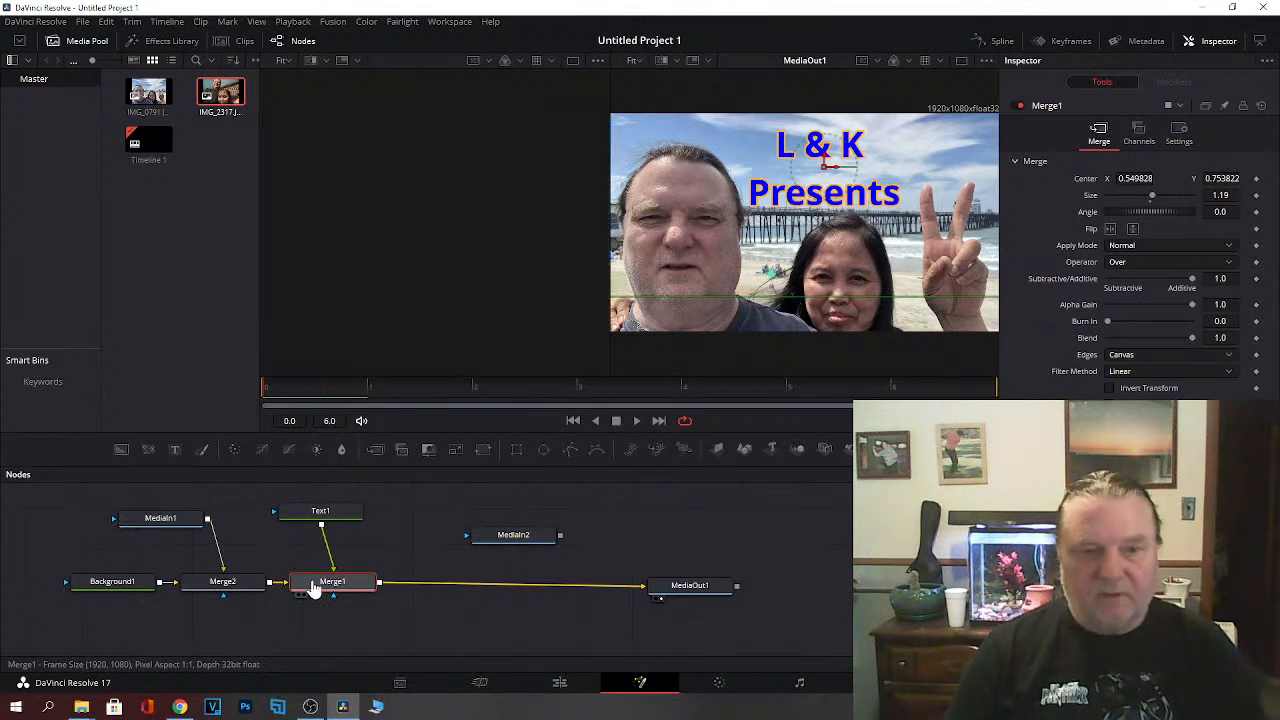
pyautogui.click(304, 519)
pyautogui.press('1')
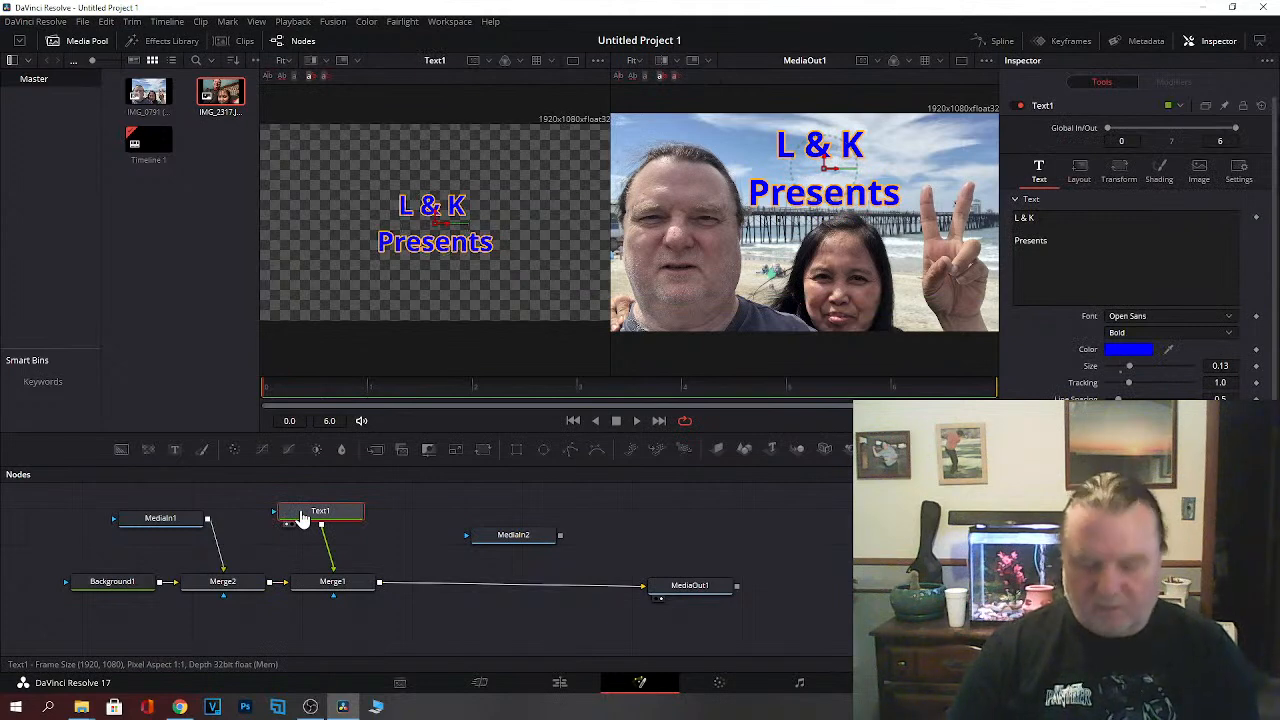
pyautogui.press('1')
pyautogui.click(160, 522)
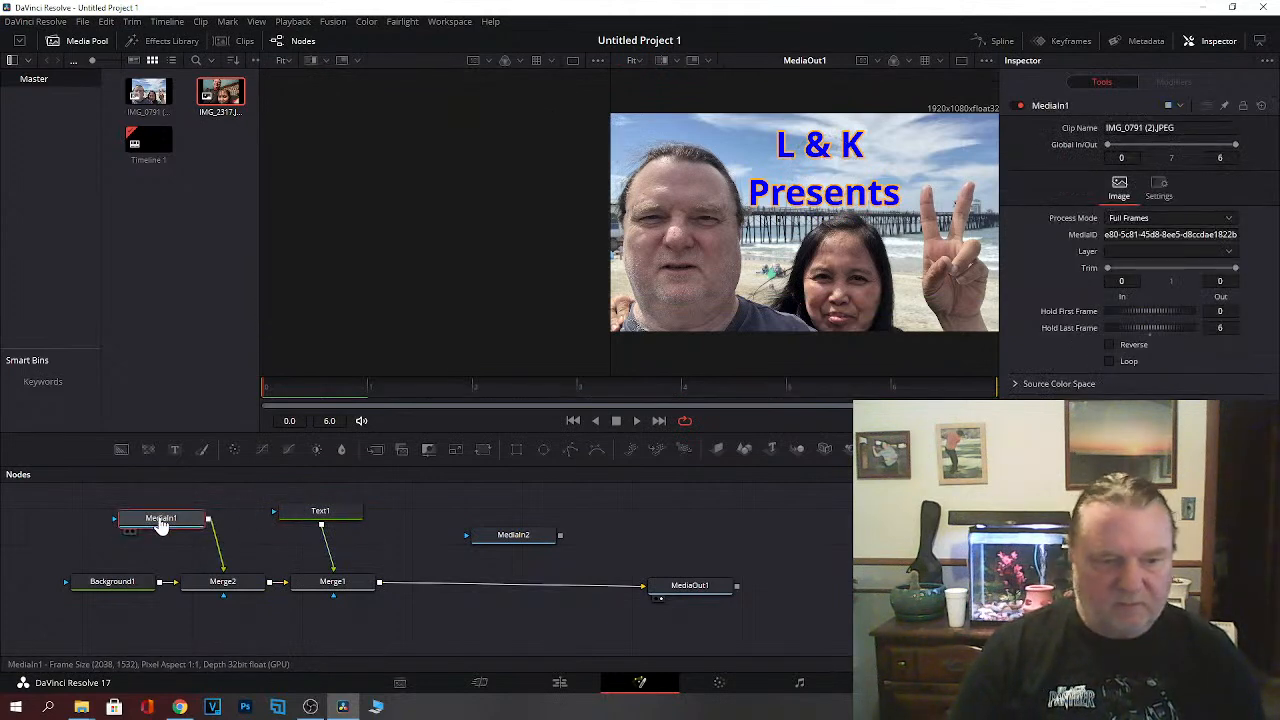
pyautogui.press('1')
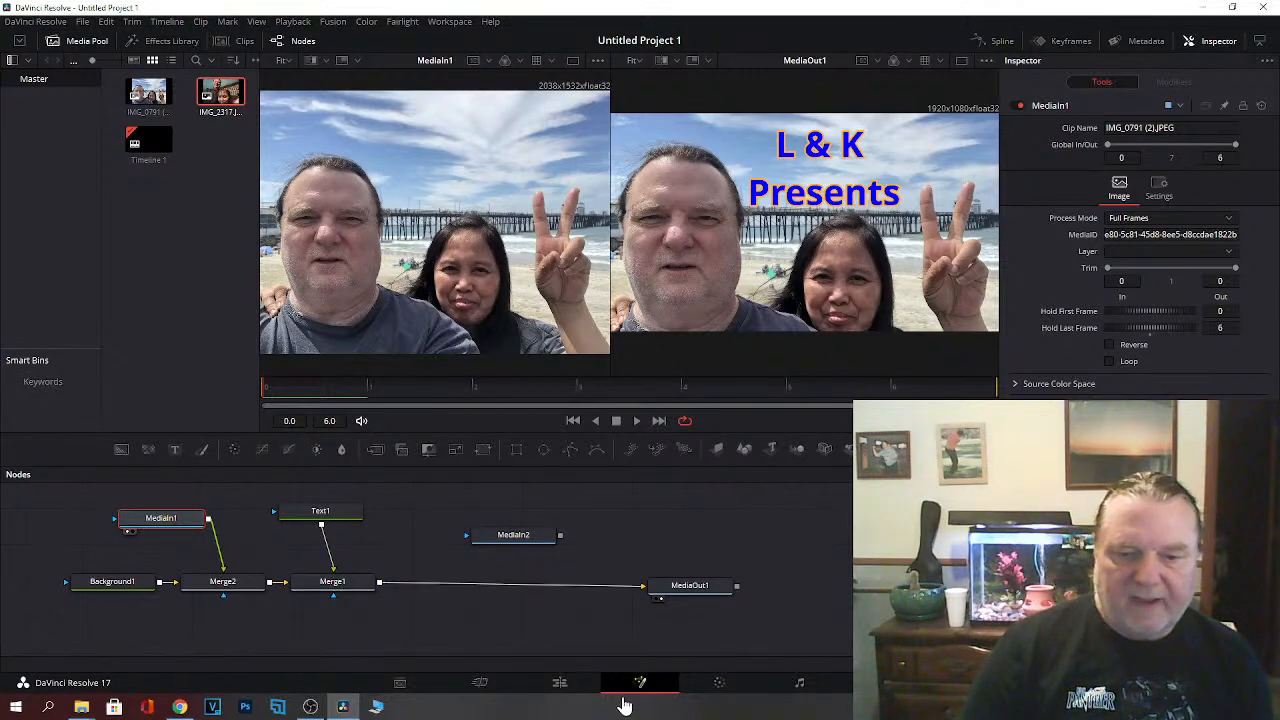
# Step: Compare the timeline composite on the Edit page with the Background1, MediaIn1, Text1 and MediaOut1 node graph on the Fusion page
pyautogui.click(560, 684)
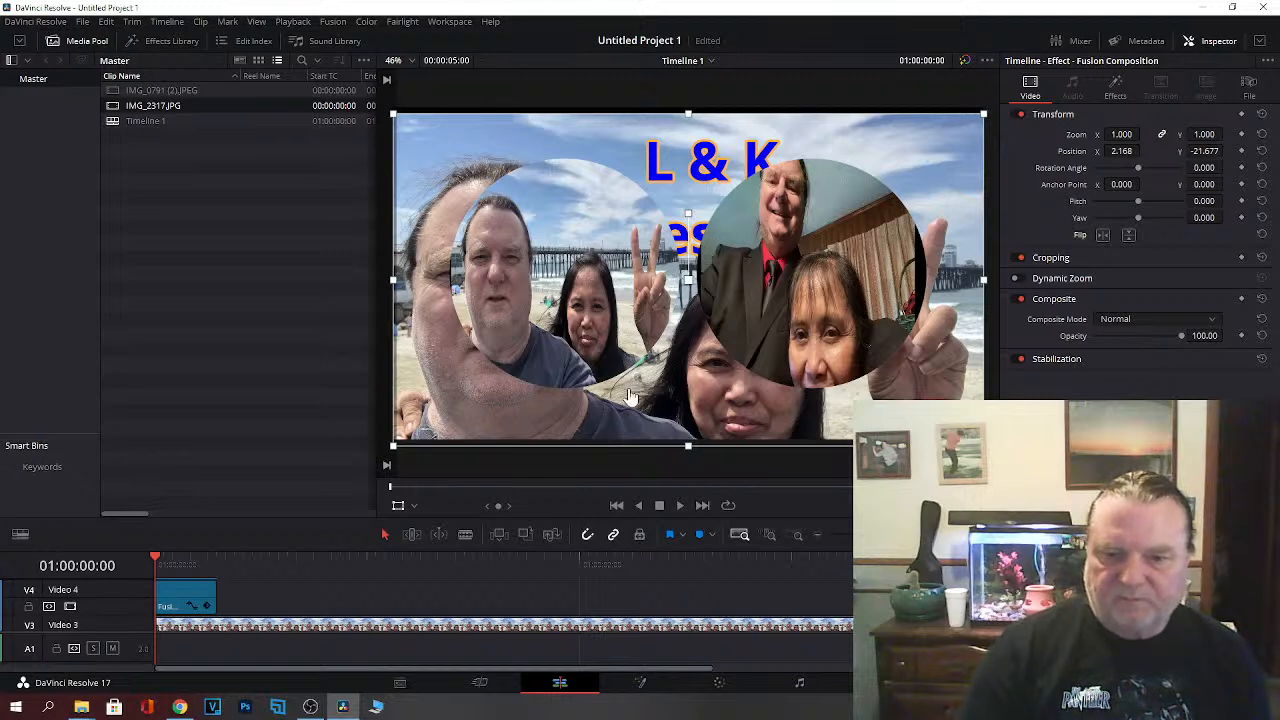
pyautogui.click(641, 688)
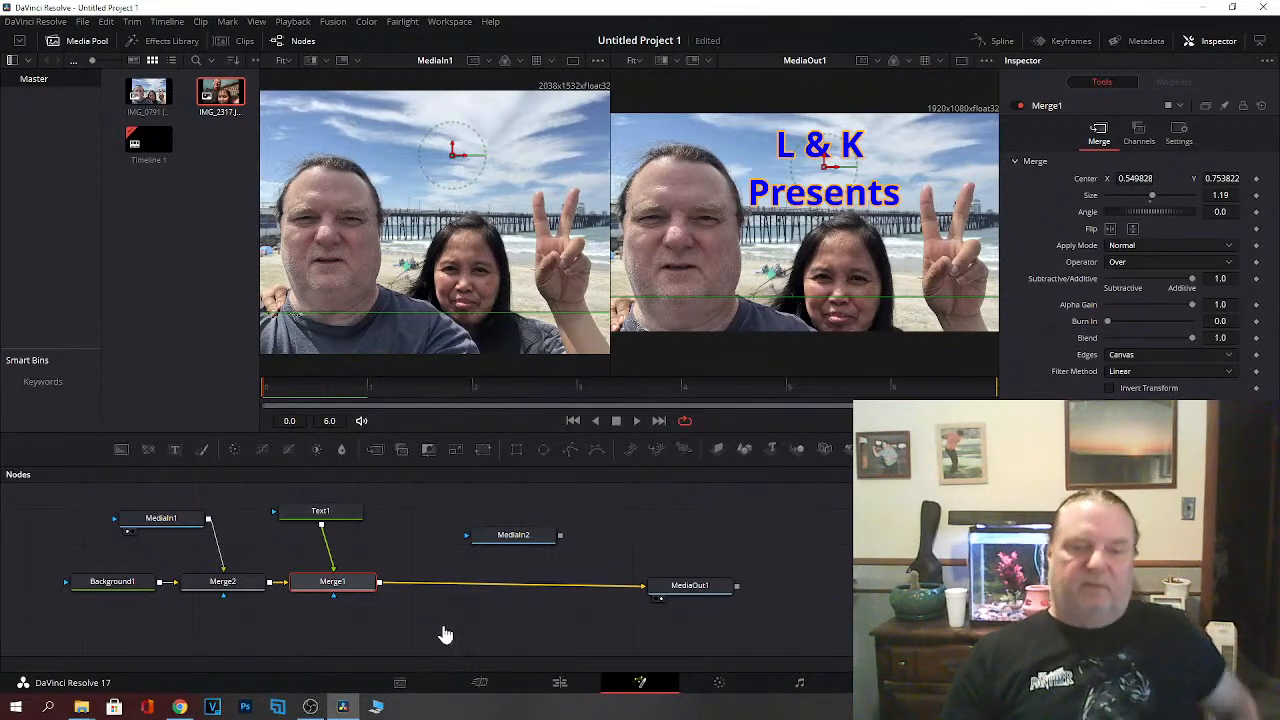
pyautogui.click(560, 684)
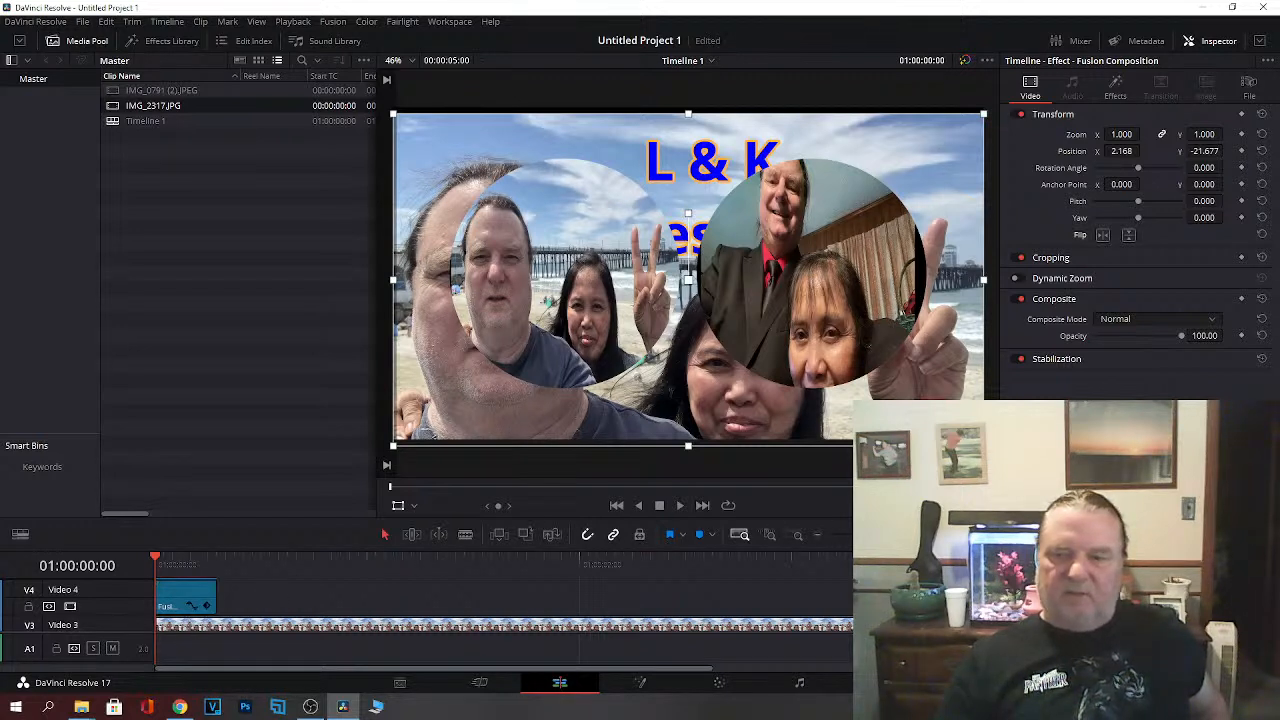
pyautogui.scroll(-5, 504, 605)
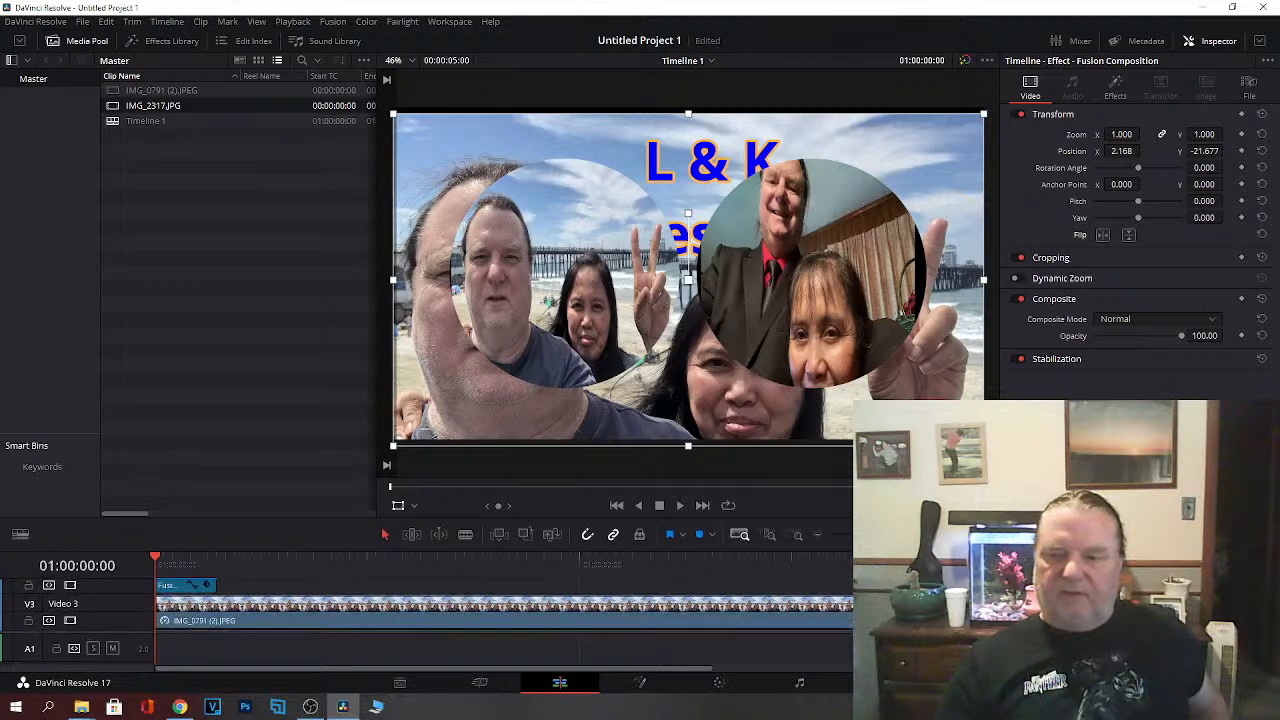
pyautogui.scroll(5, 504, 605)
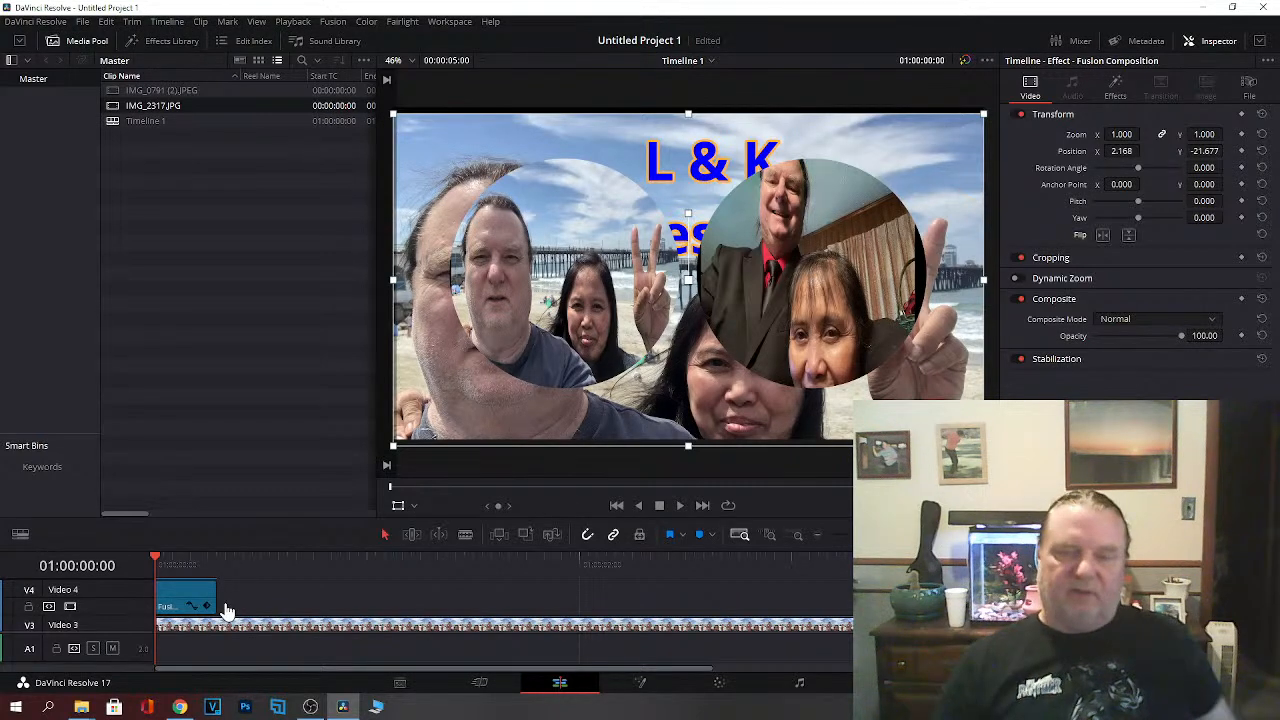
pyautogui.click(640, 688)
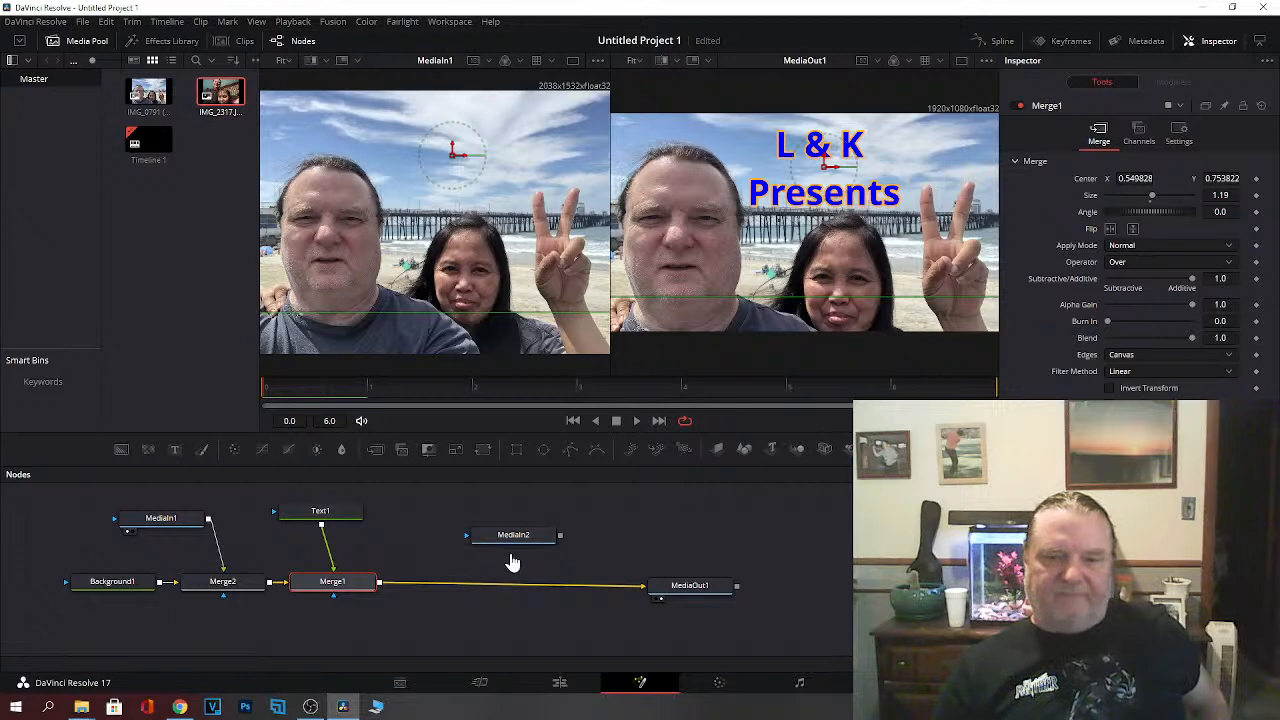
pyautogui.click(561, 686)
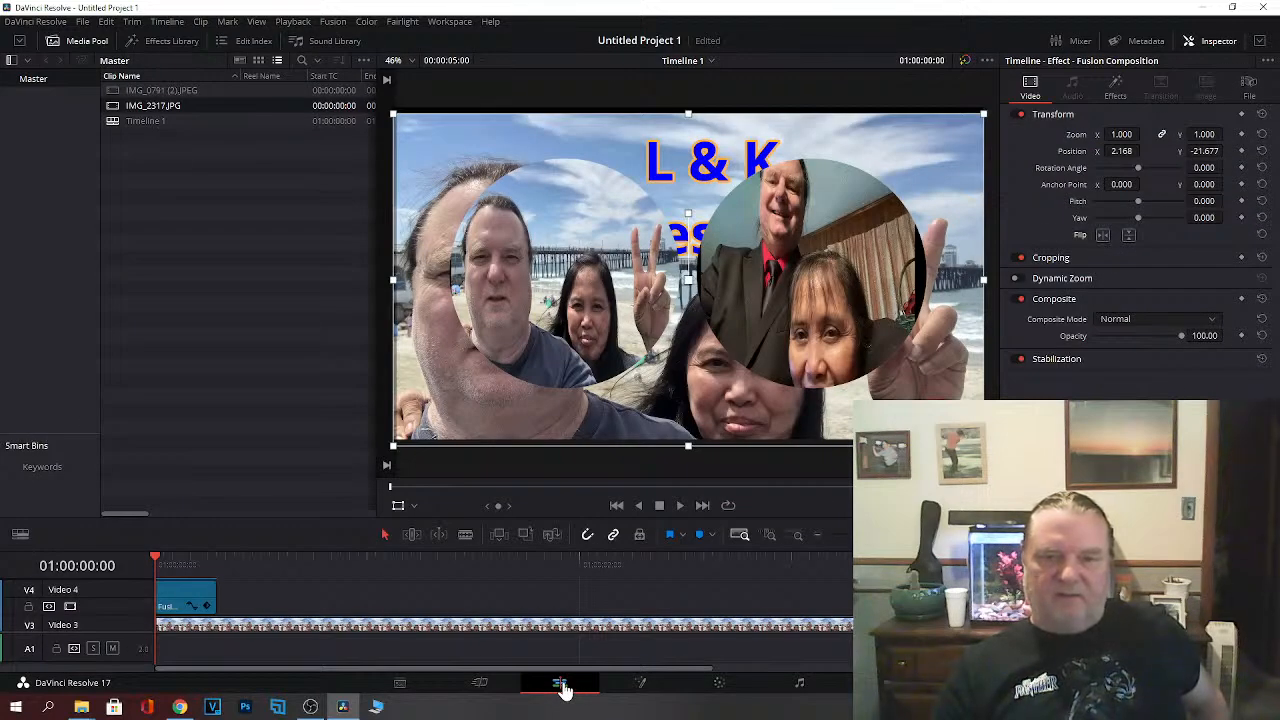
pyautogui.click(638, 686)
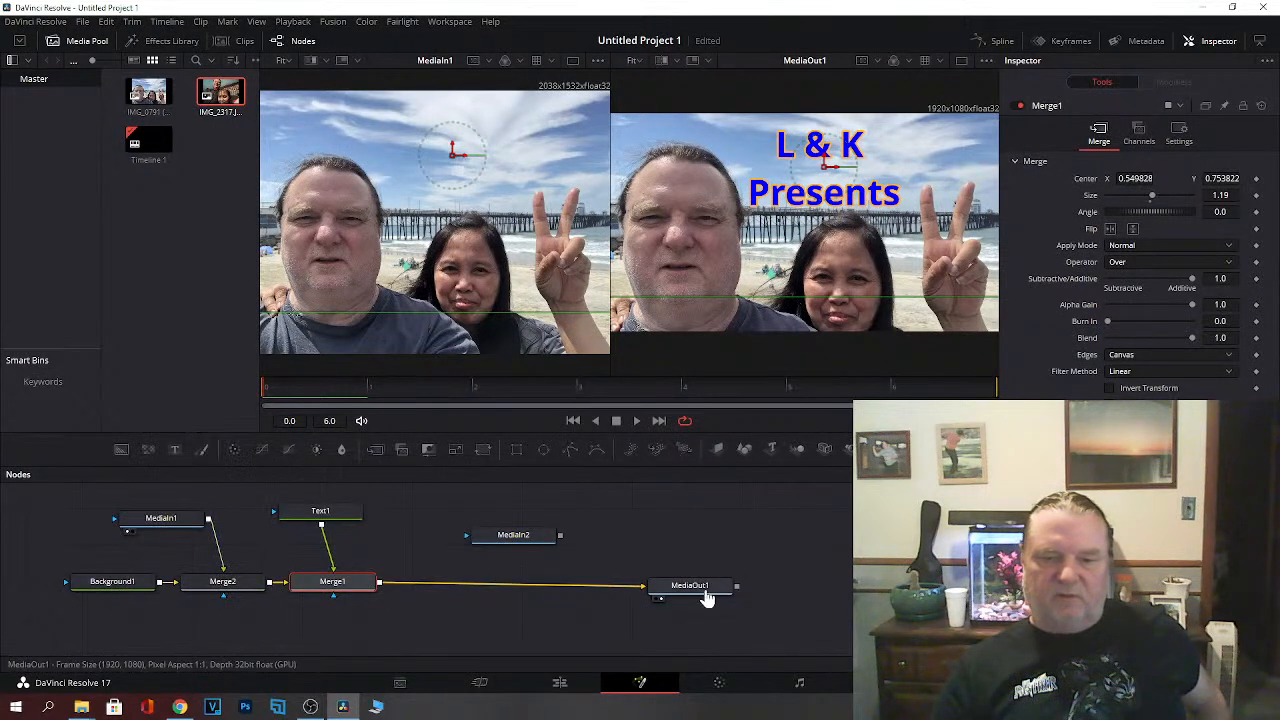
pyautogui.moveTo(310, 706)
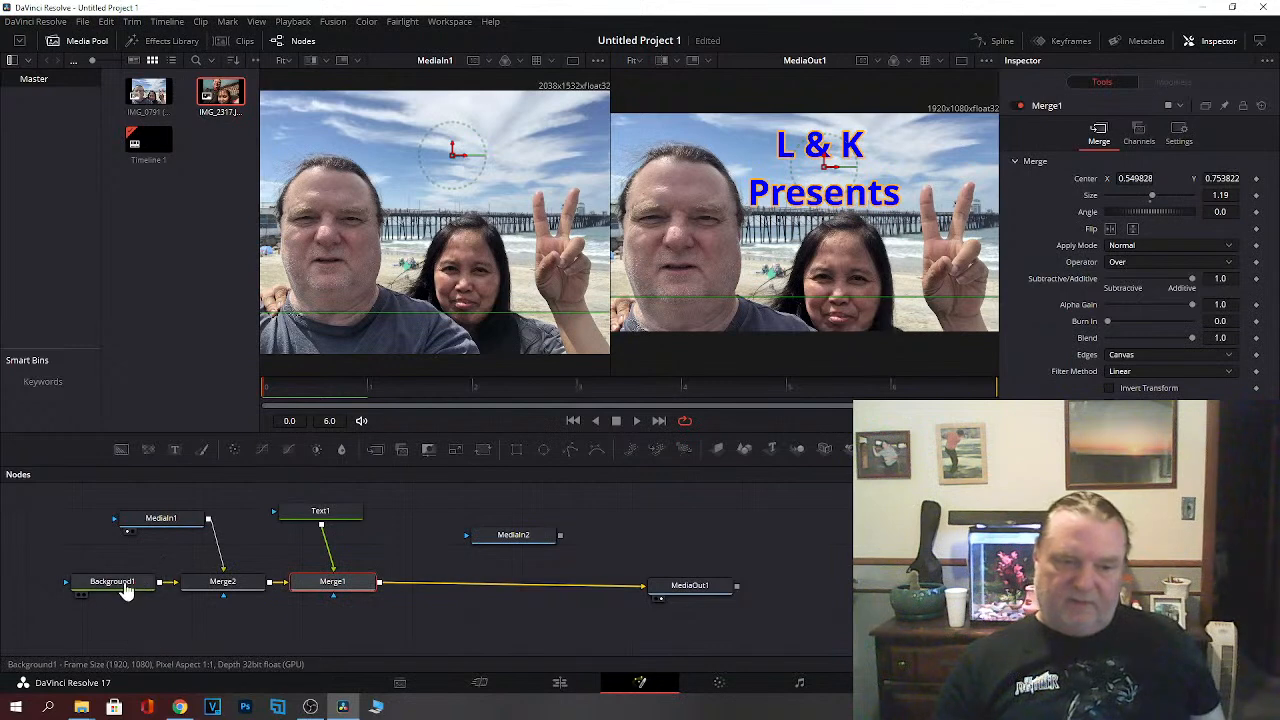
pyautogui.moveTo(104, 594)
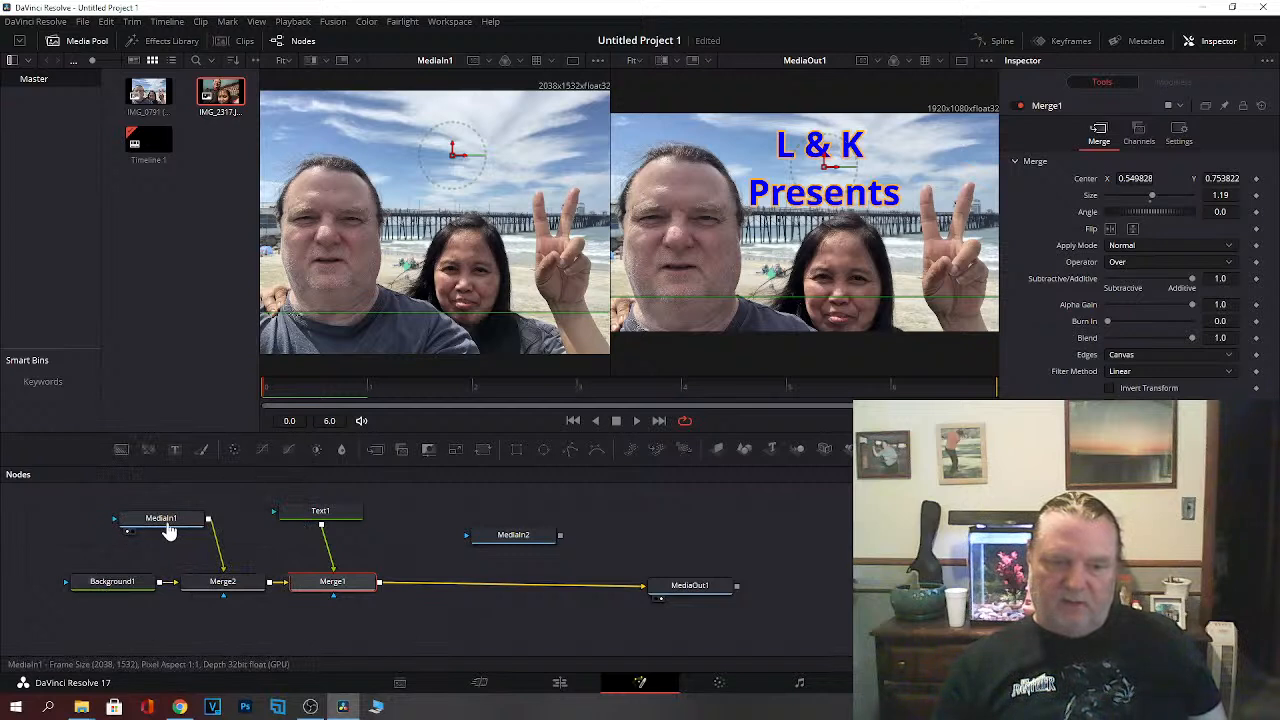
pyautogui.moveTo(169, 531)
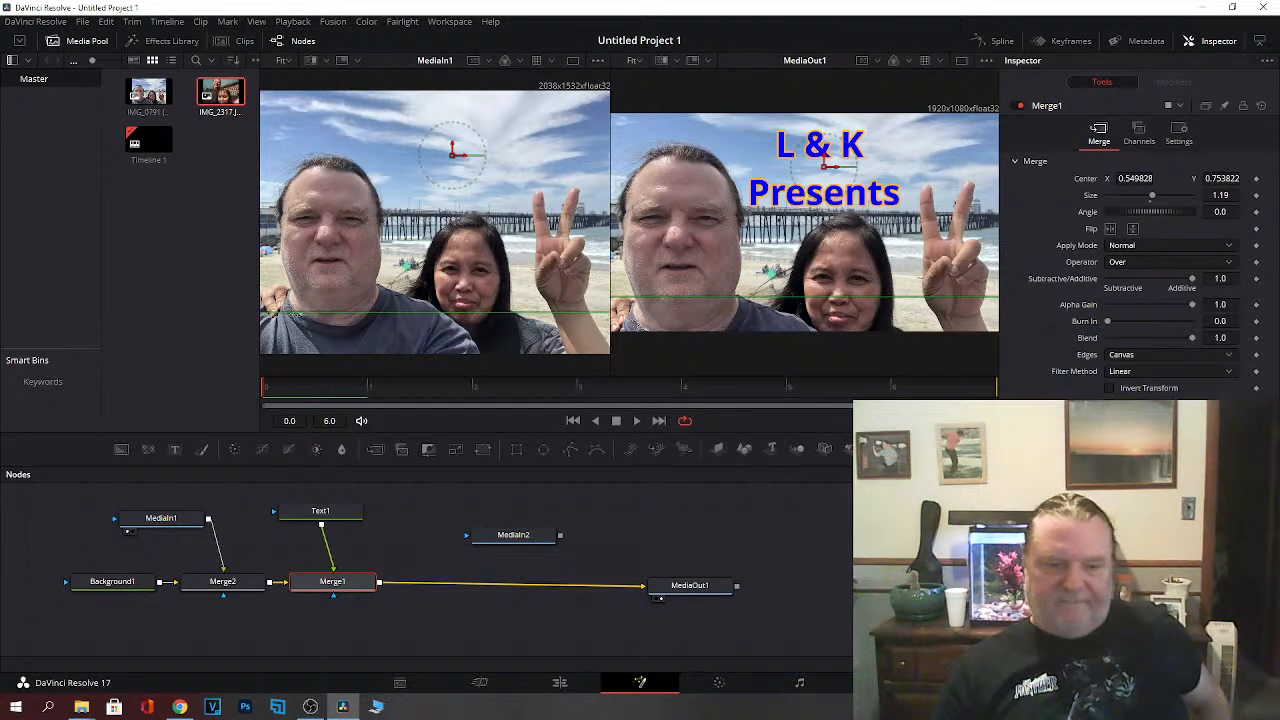
# Step: Switch to Chrome, review the channel dashboard's comments, published videos, analytics and notifications, and check the live stream page
pyautogui.click(179, 706)
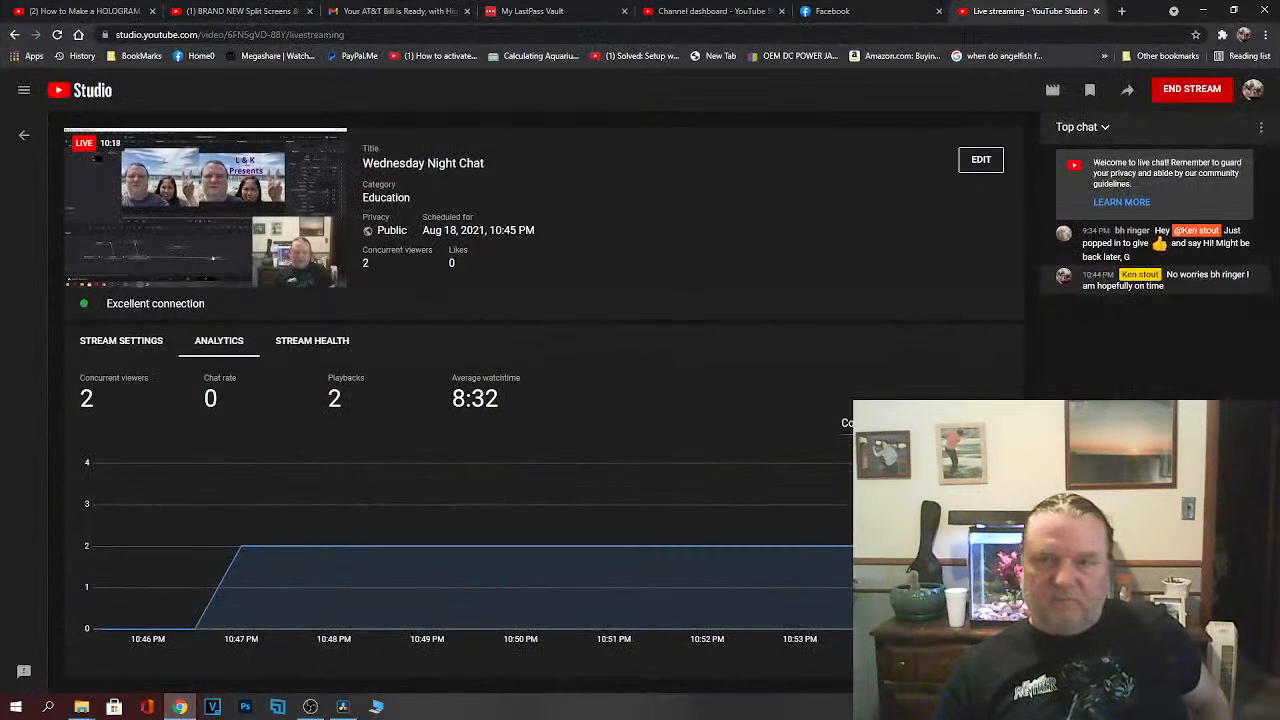
pyautogui.click(704, 12)
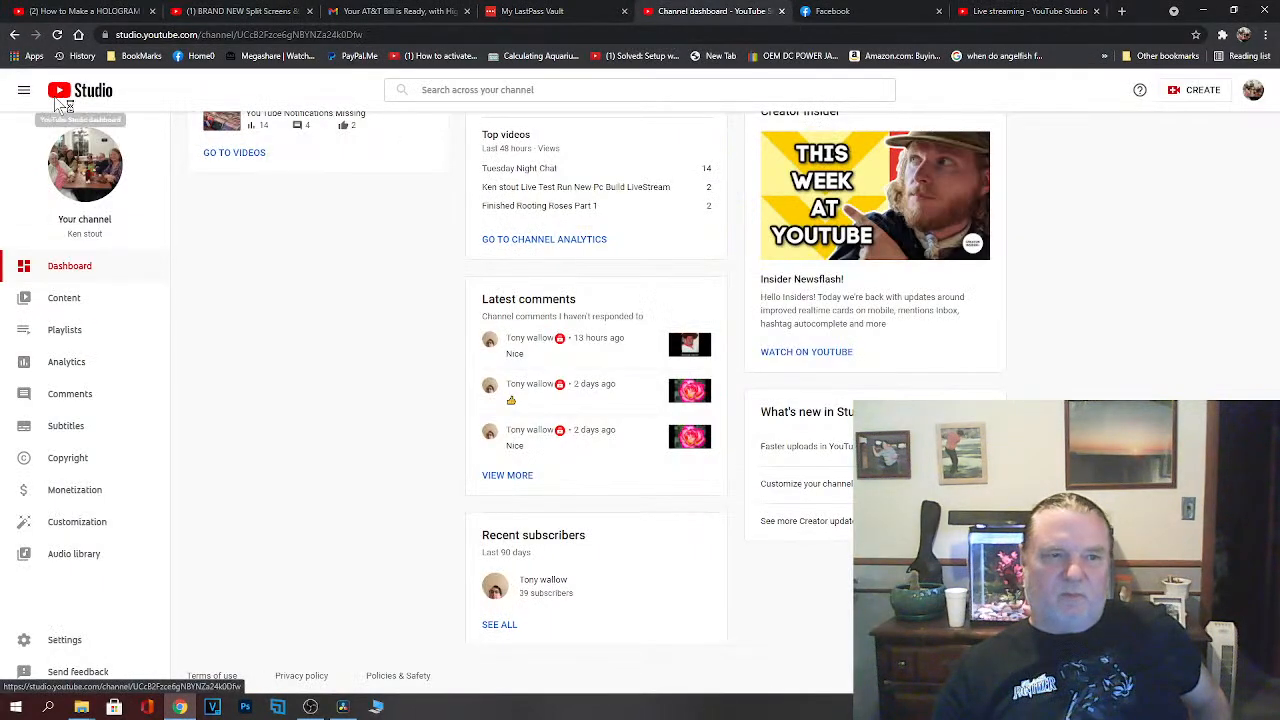
pyautogui.click(24, 90)
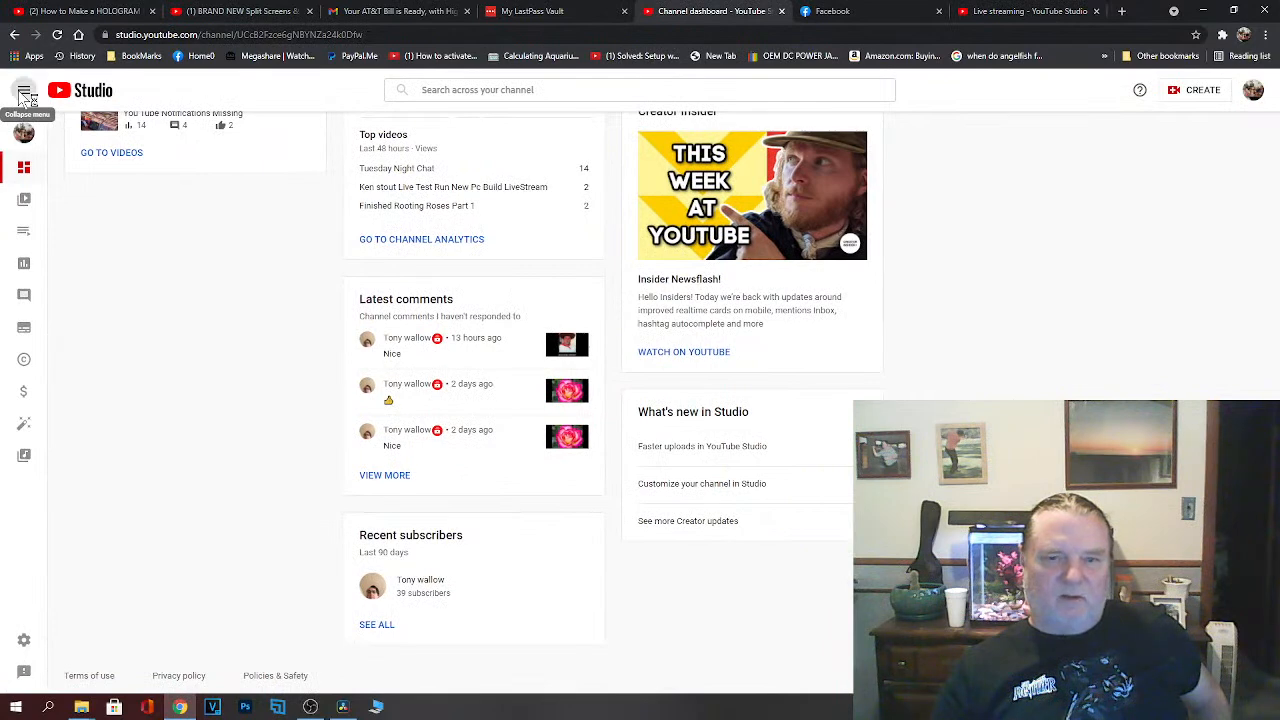
pyautogui.click(21, 92)
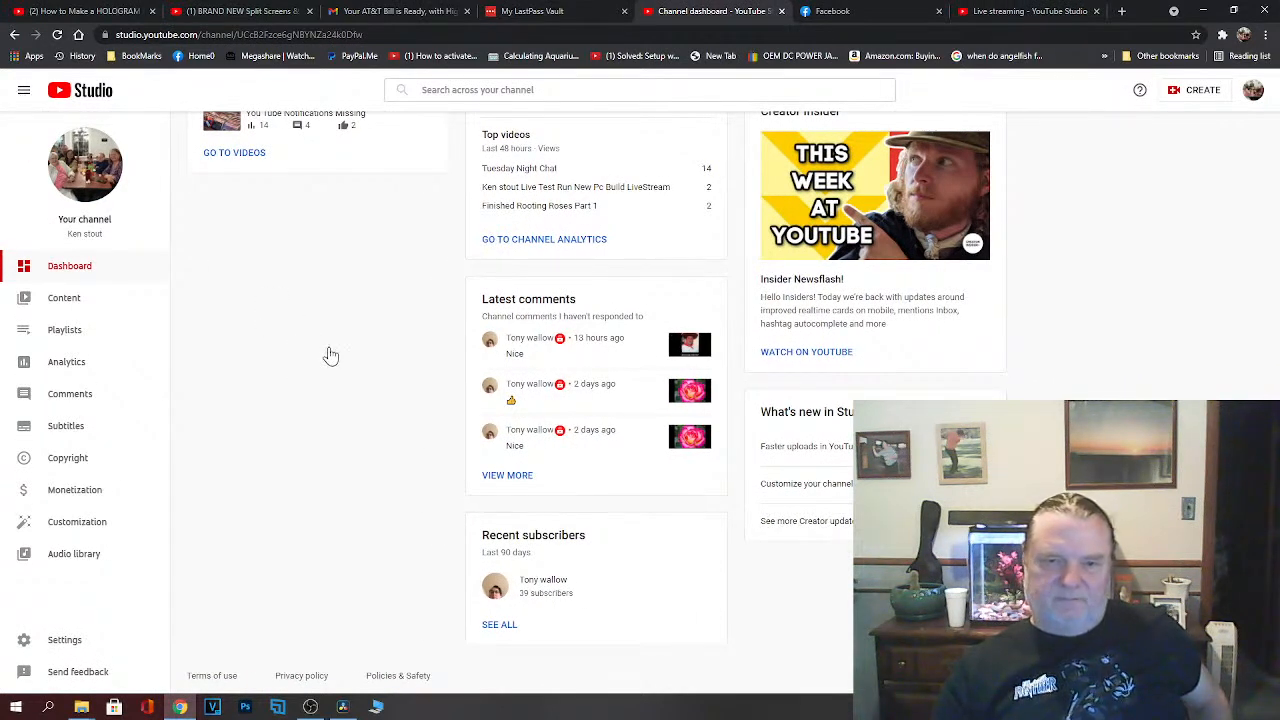
pyautogui.scroll(2, 331, 355)
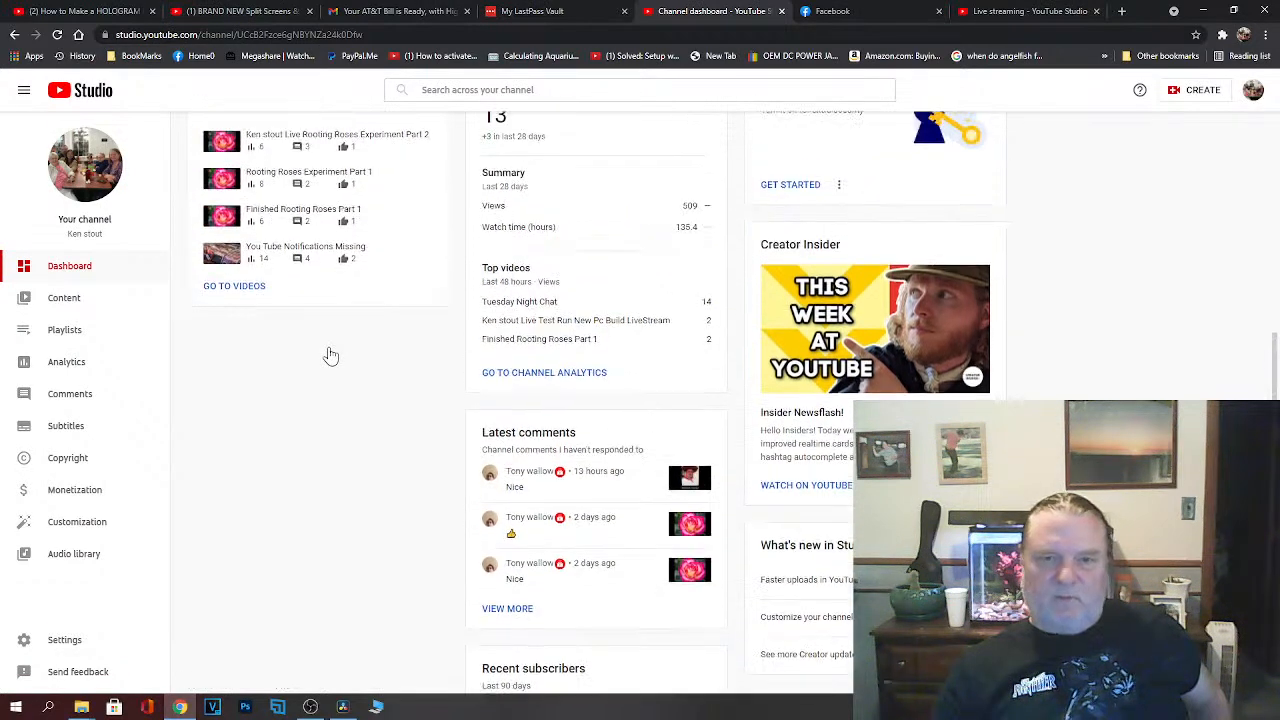
pyautogui.scroll(2, 331, 355)
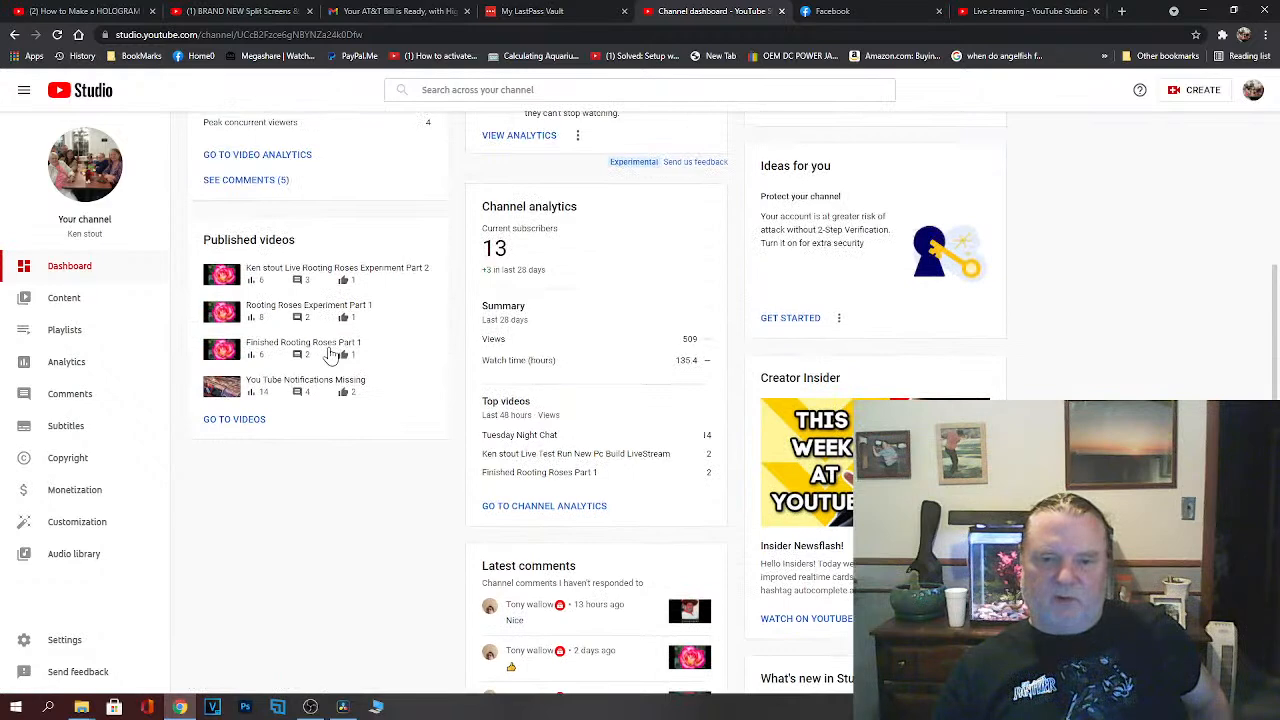
pyautogui.scroll(1, 331, 355)
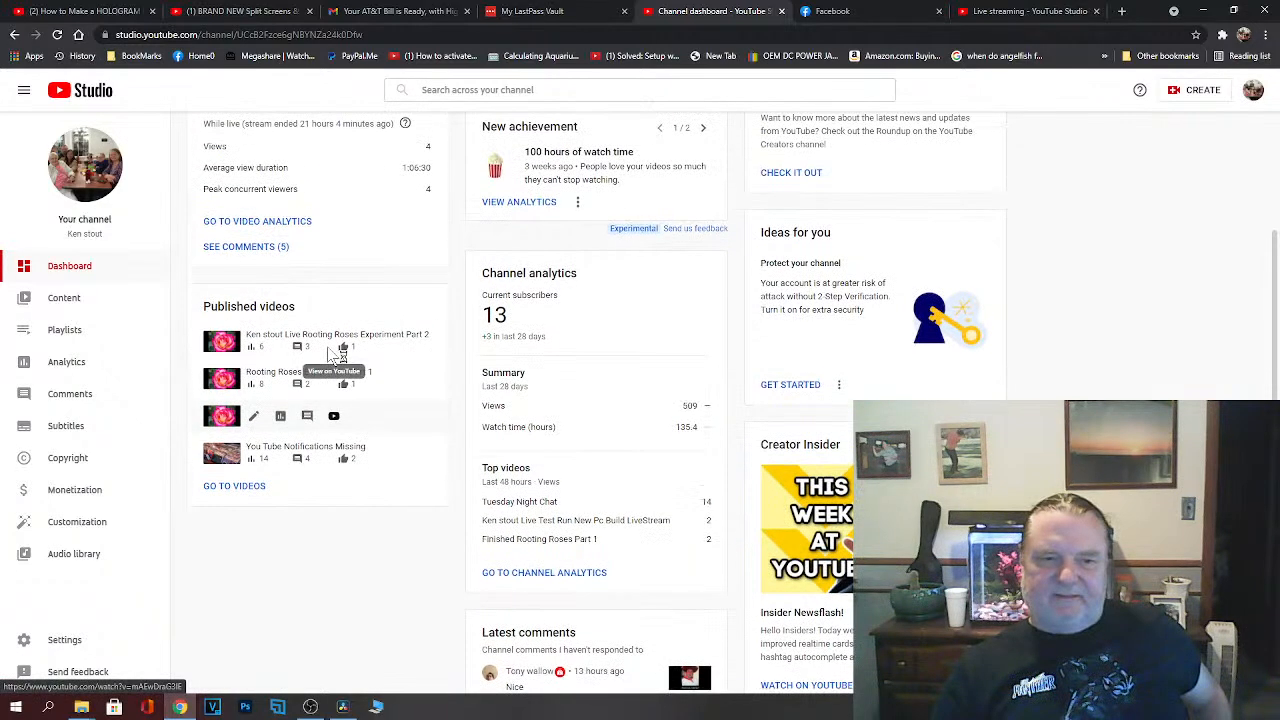
pyautogui.scroll(2, 508, 350)
pyautogui.scroll(1, 508, 350)
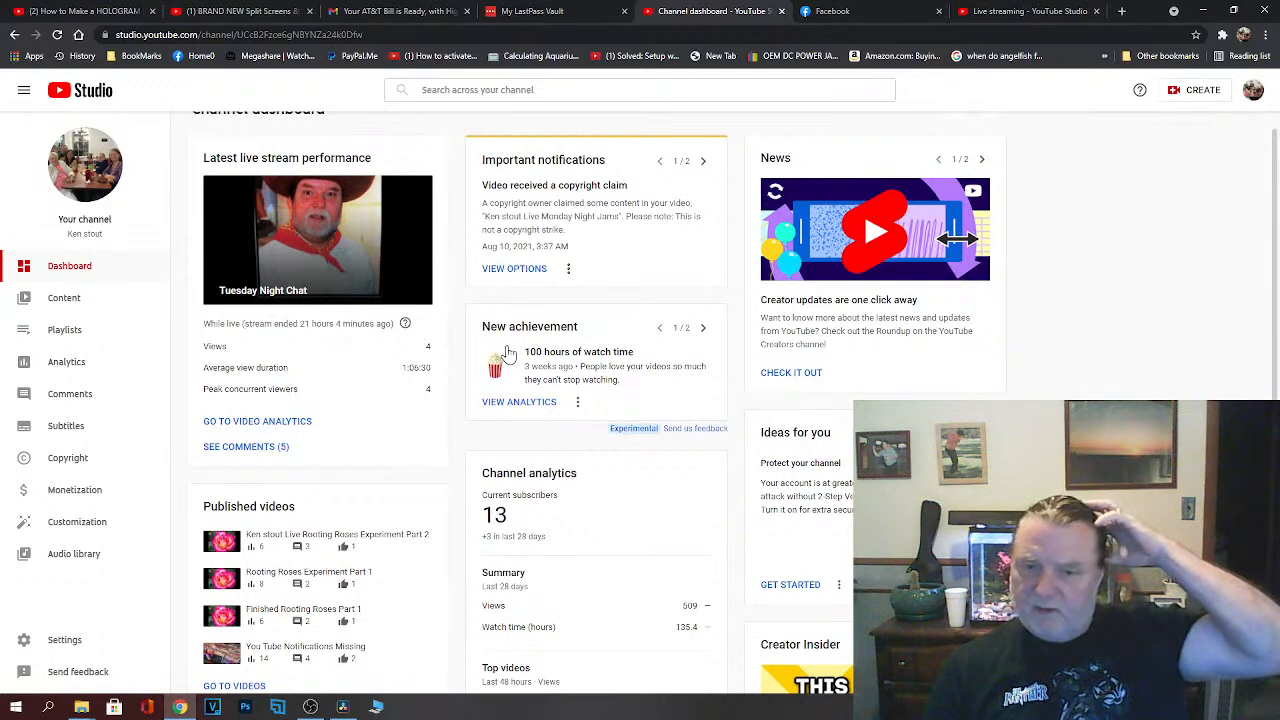
pyautogui.click(1018, 10)
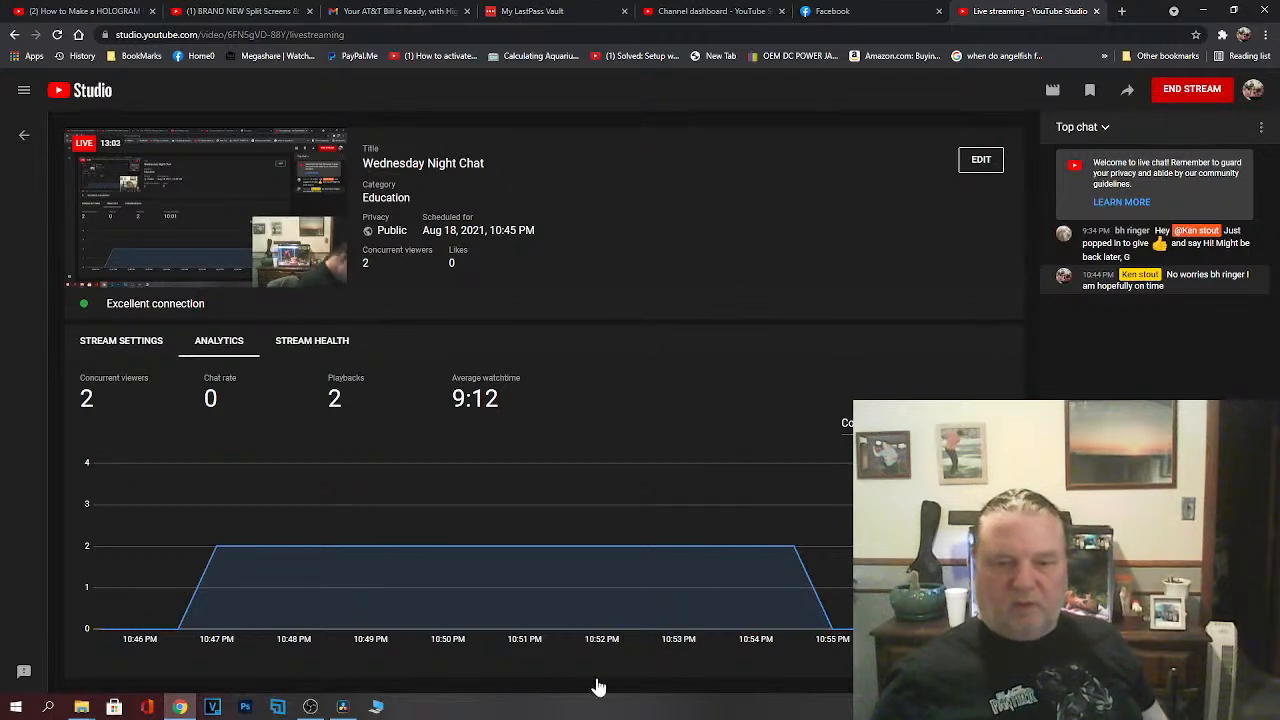
# Step: Switch back to DaVinci Resolve and delete the Fusion Composition clip from the Video 4 track on the Edit page
pyautogui.click(343, 707)
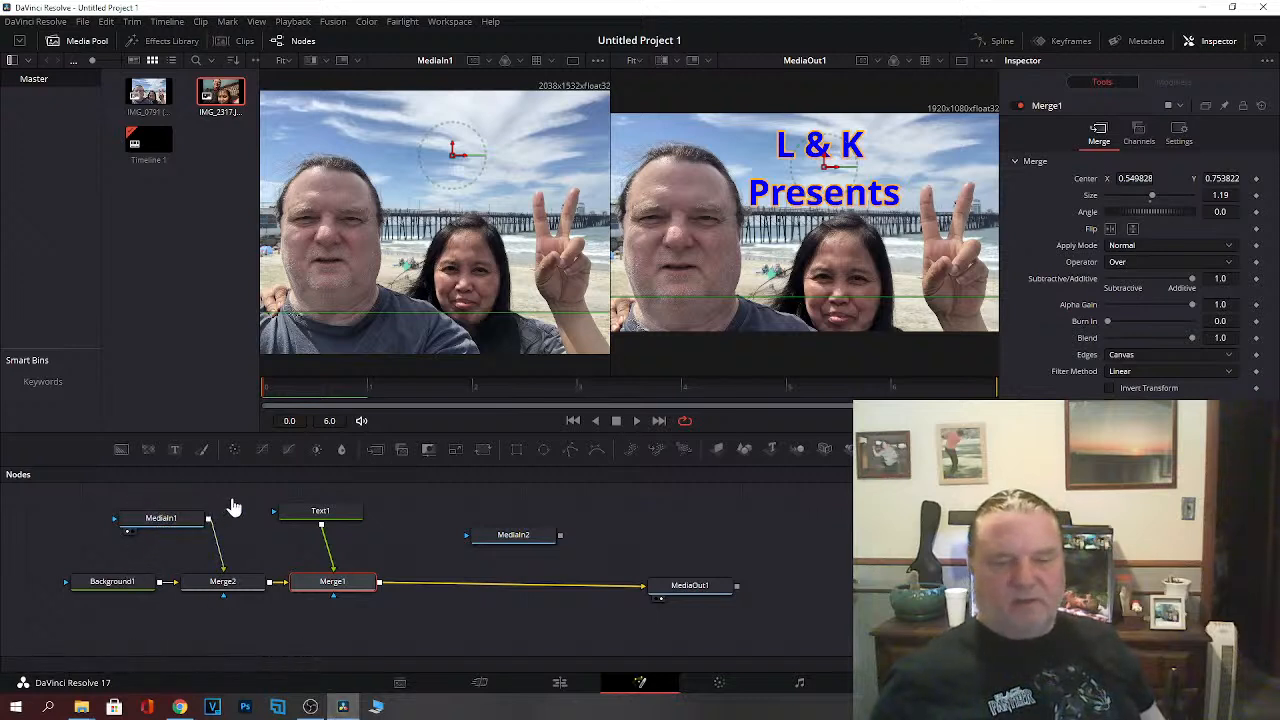
pyautogui.click(559, 687)
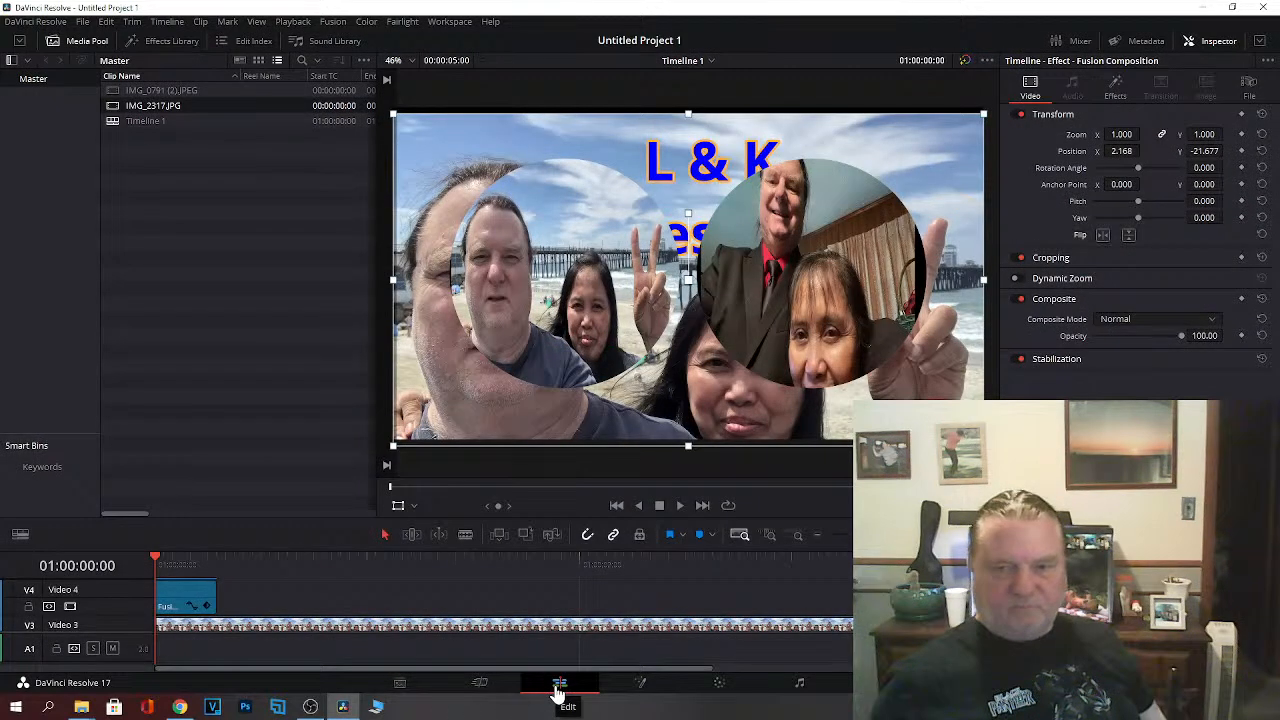
pyautogui.rightClick(192, 601)
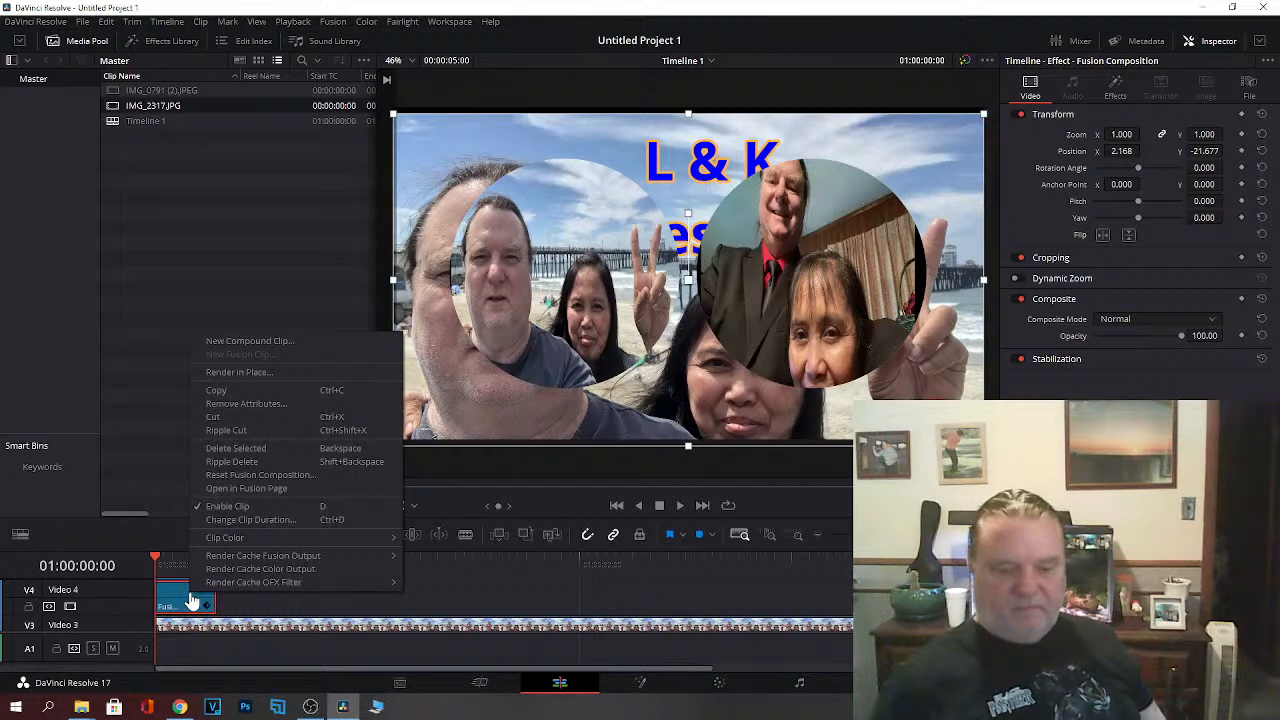
pyautogui.press('BackSpace')
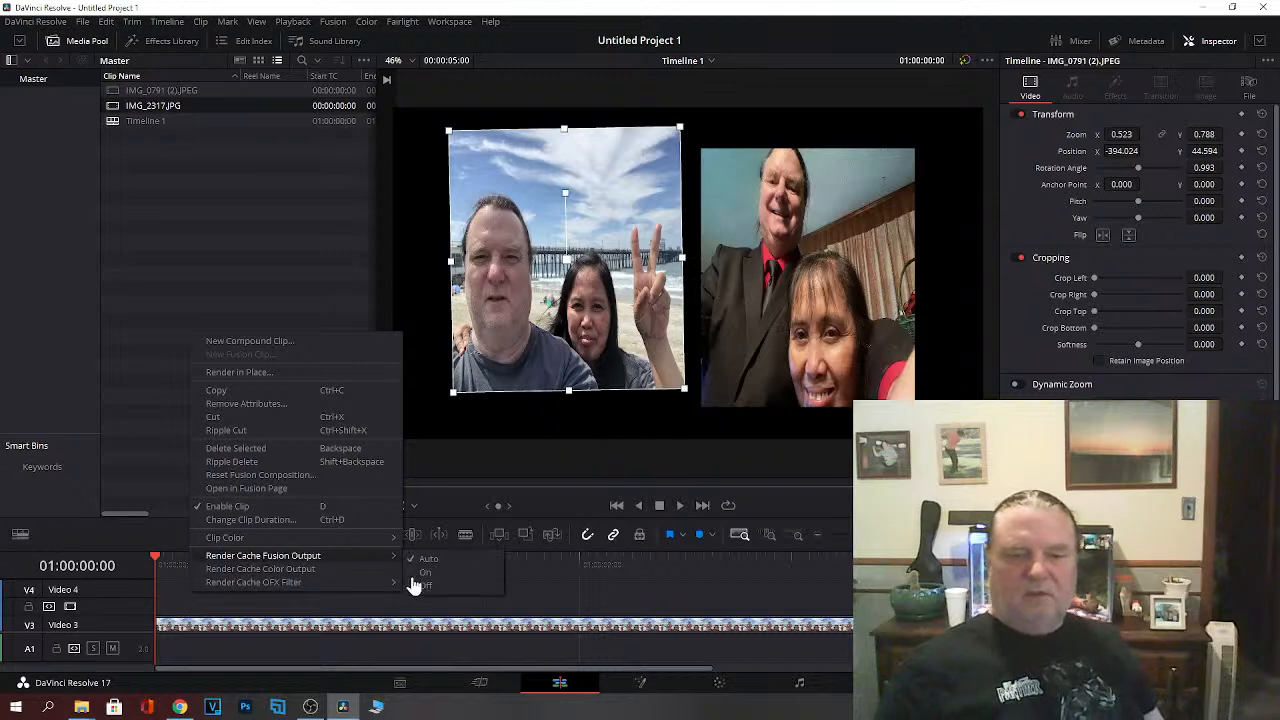
# Step: Check the remaining photo's node graph on the Fusion page, and delete the IMG_2317.JPG clip from the Video 2 track
pyautogui.click(640, 682)
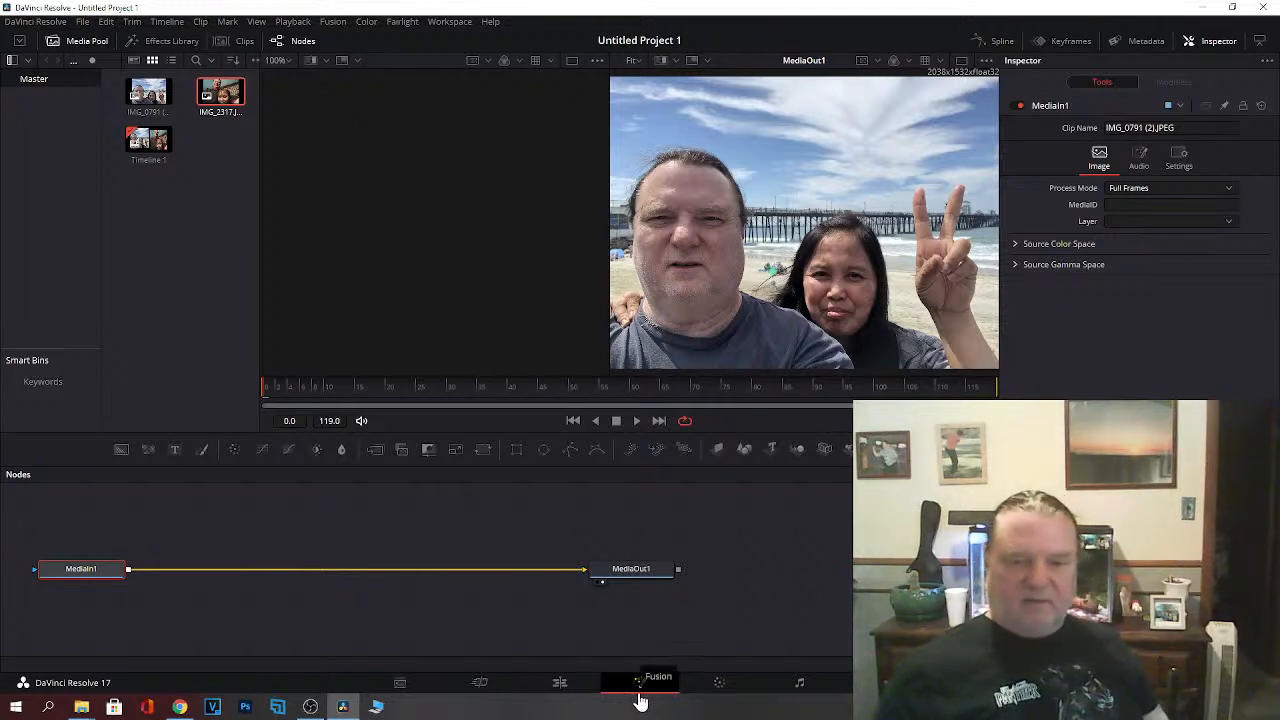
pyautogui.click(552, 688)
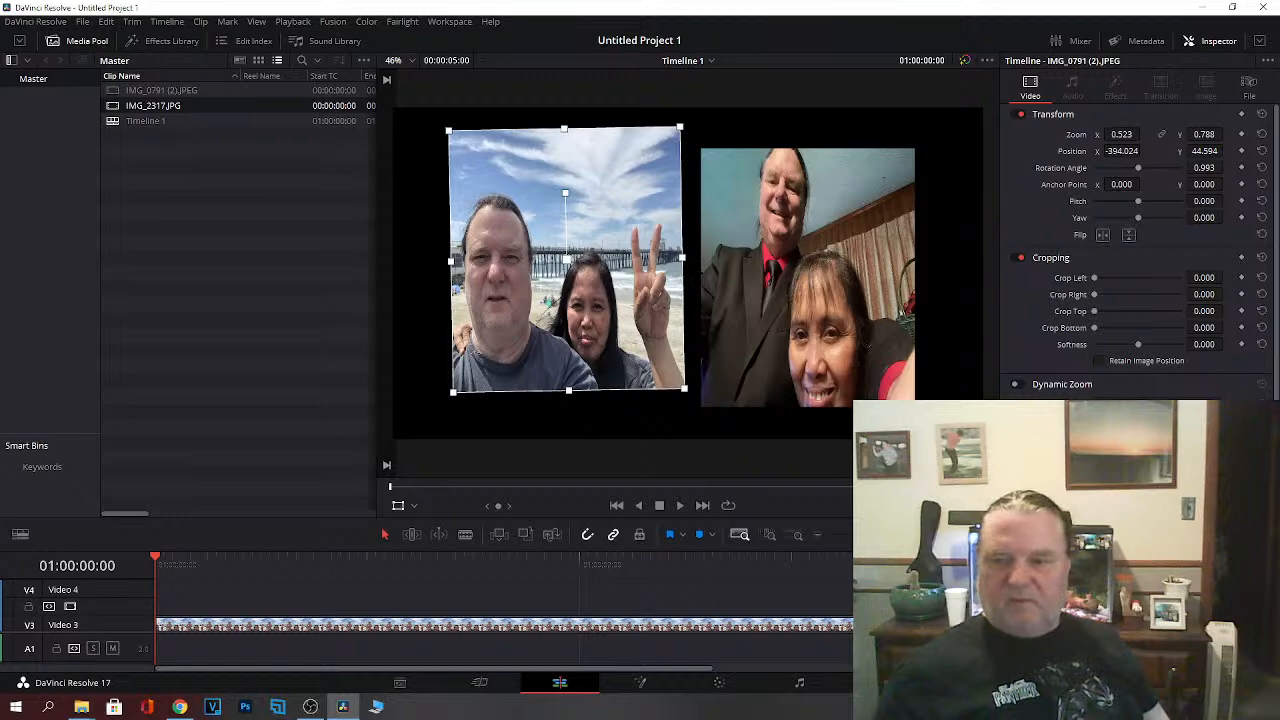
pyautogui.scroll(-5, 640, 608)
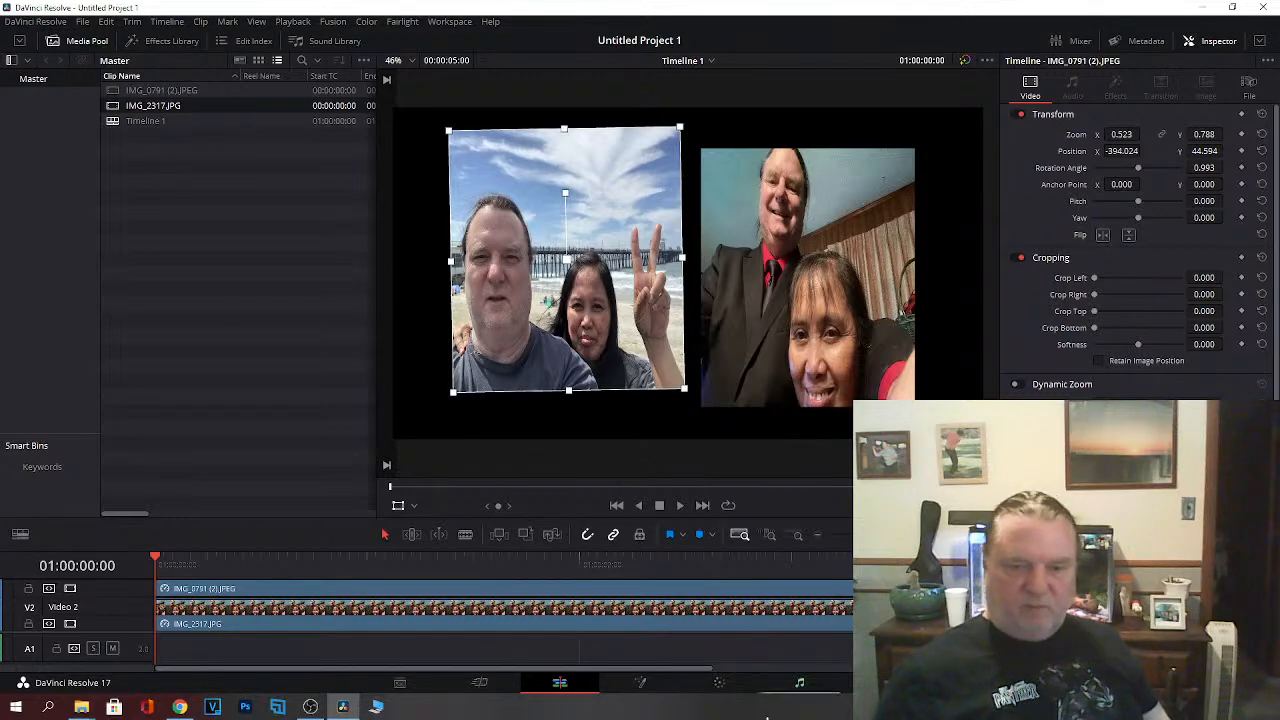
pyautogui.rightClick(626, 622)
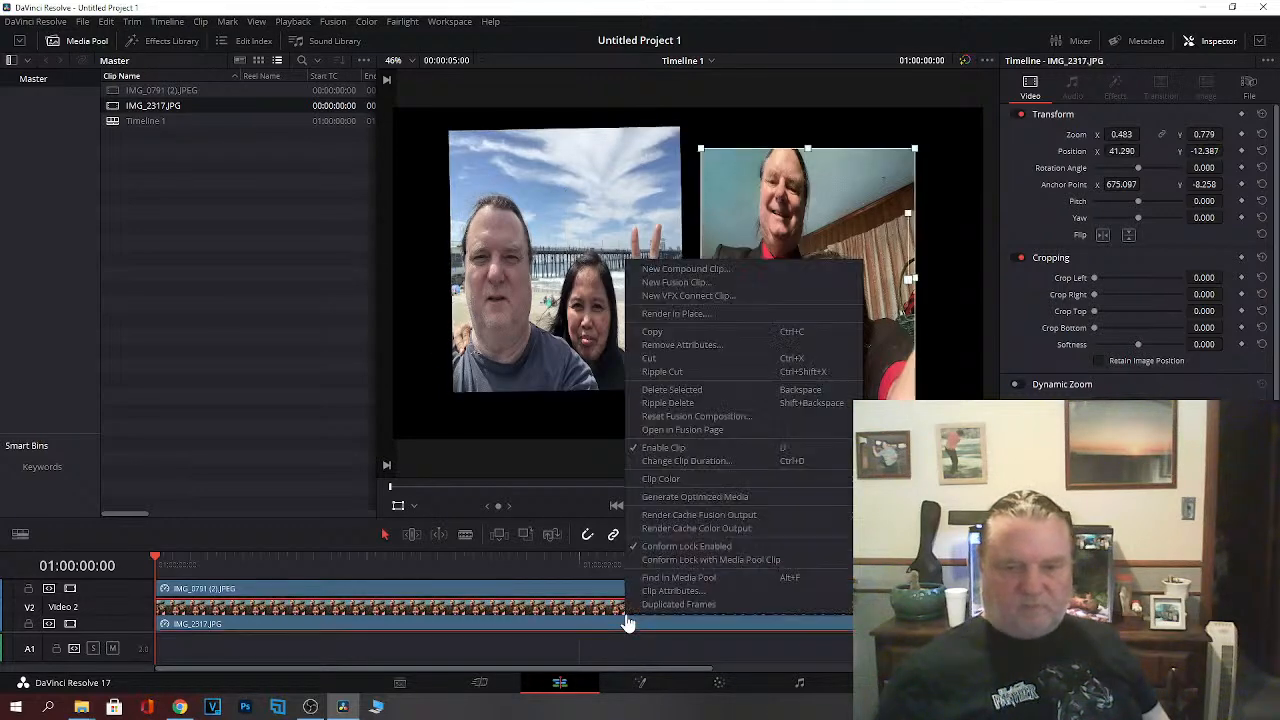
pyautogui.press('BackSpace')
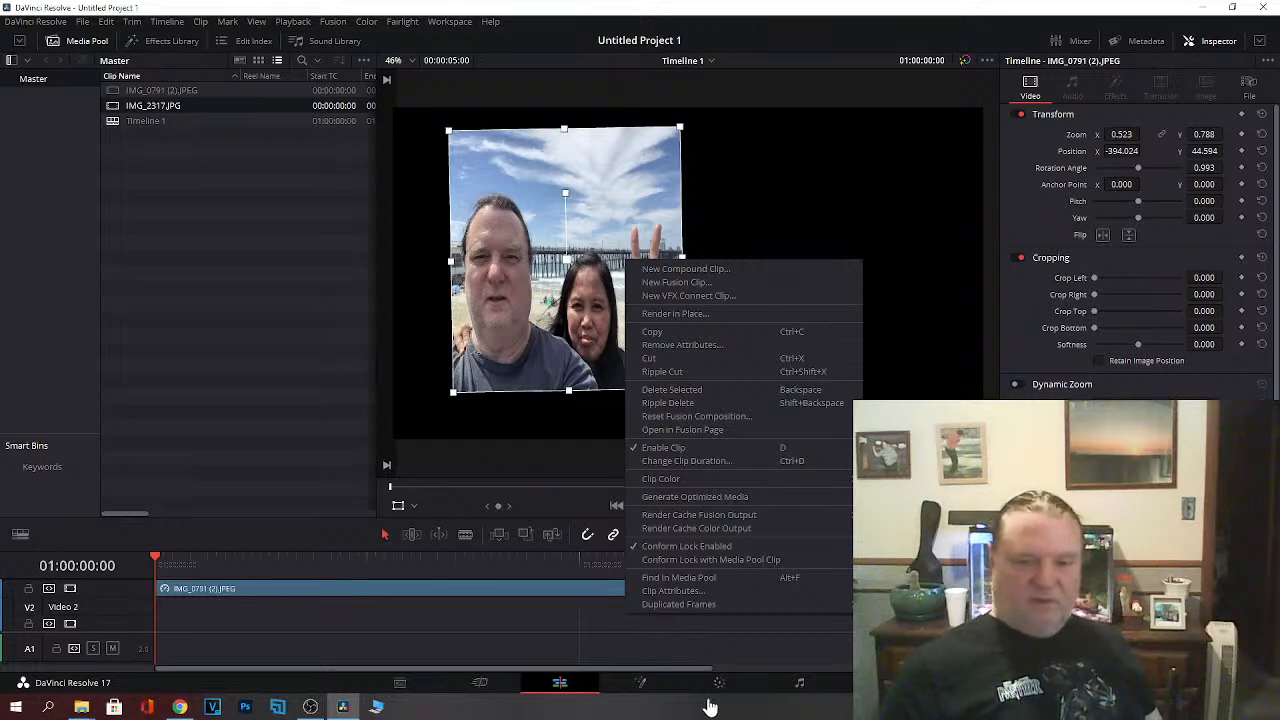
# Step: On the Fusion page, disconnect MediaIn1 from MediaOut1 and move the MediaIn1 node up to make room below it
pyautogui.click(641, 686)
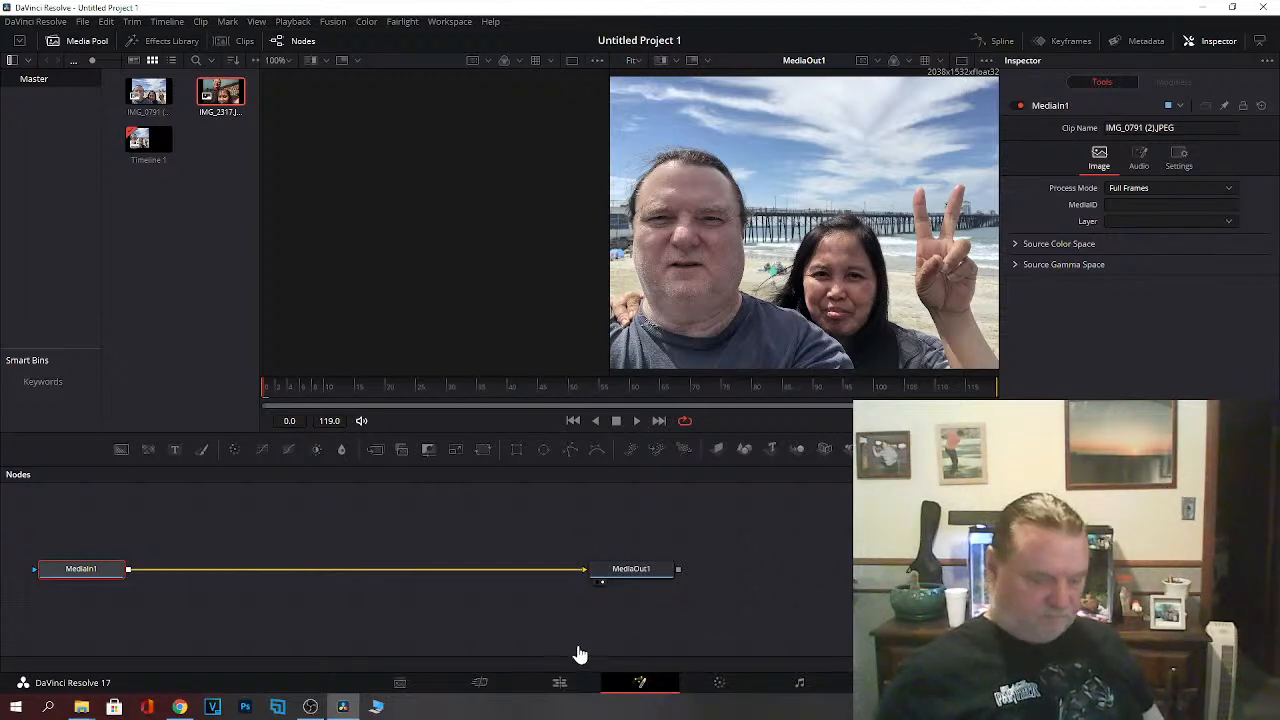
pyautogui.click(534, 571)
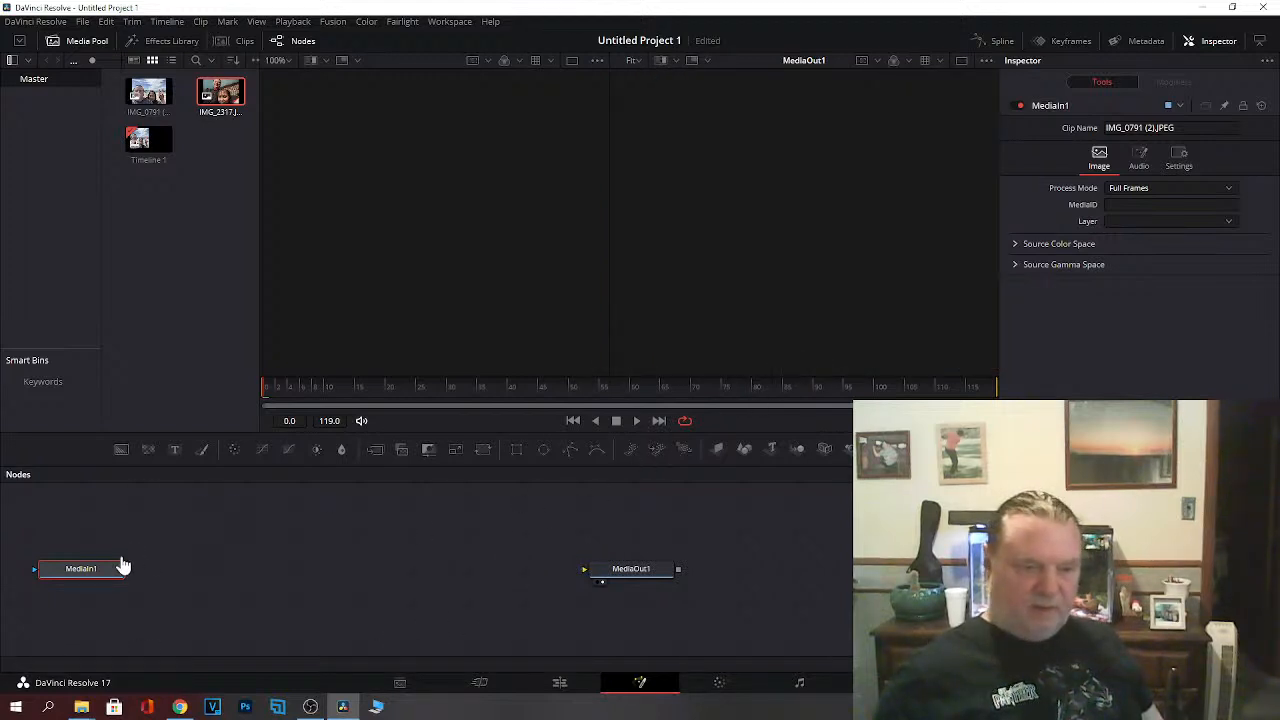
pyautogui.moveTo(88, 577); pyautogui.dragTo(125, 522)
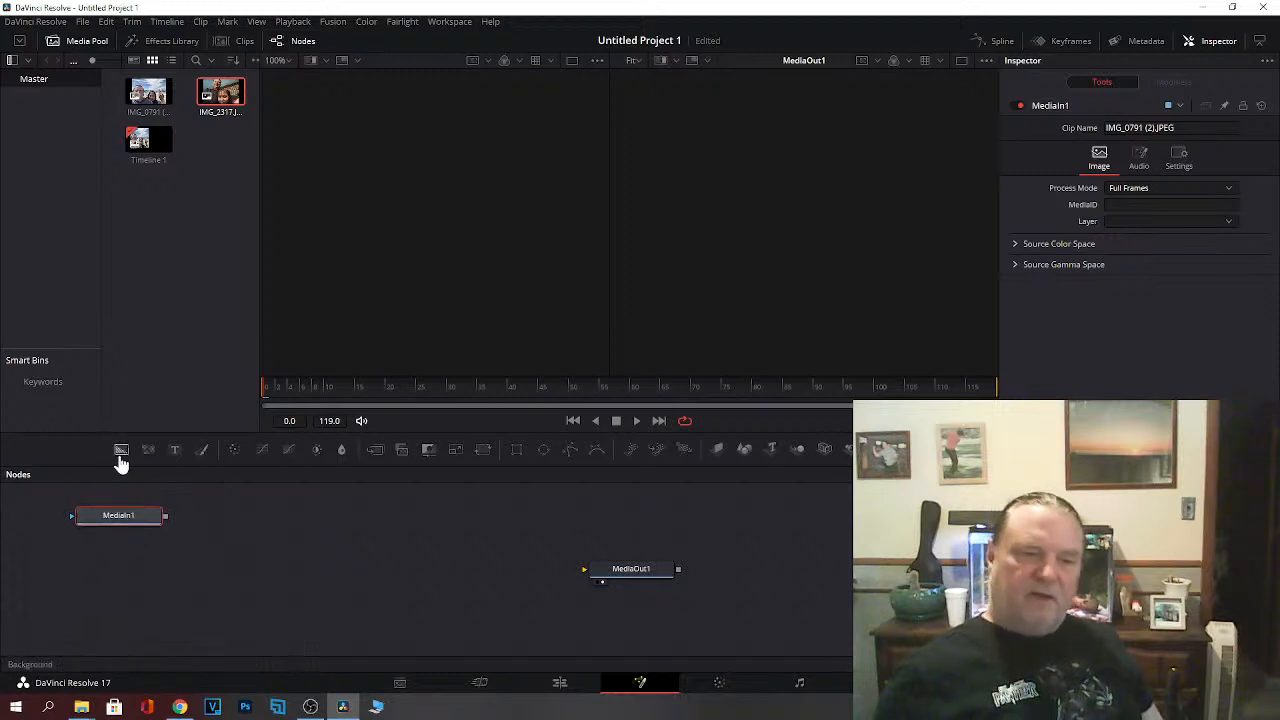
# Step: Add a Background node below MediaIn1 and try to give it a blue colour with hue 237 and saturation 209
pyautogui.moveTo(121, 453); pyautogui.dragTo(90, 569)
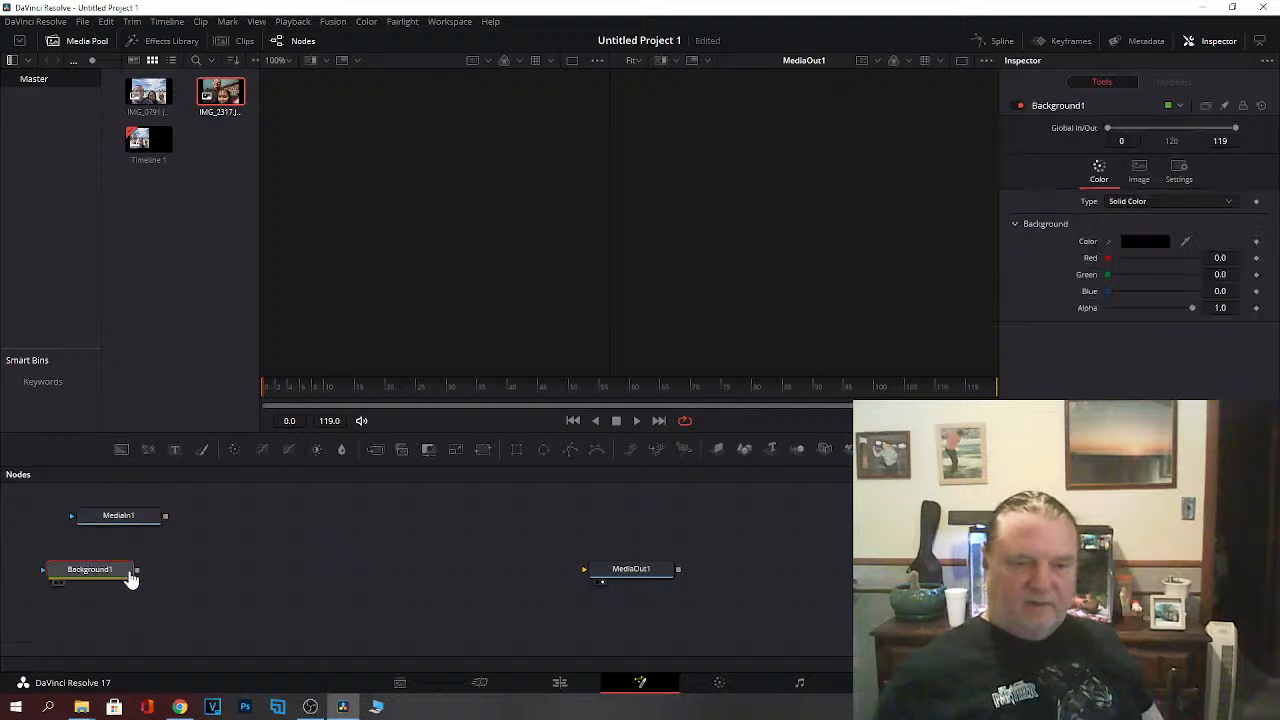
pyautogui.click(1131, 249)
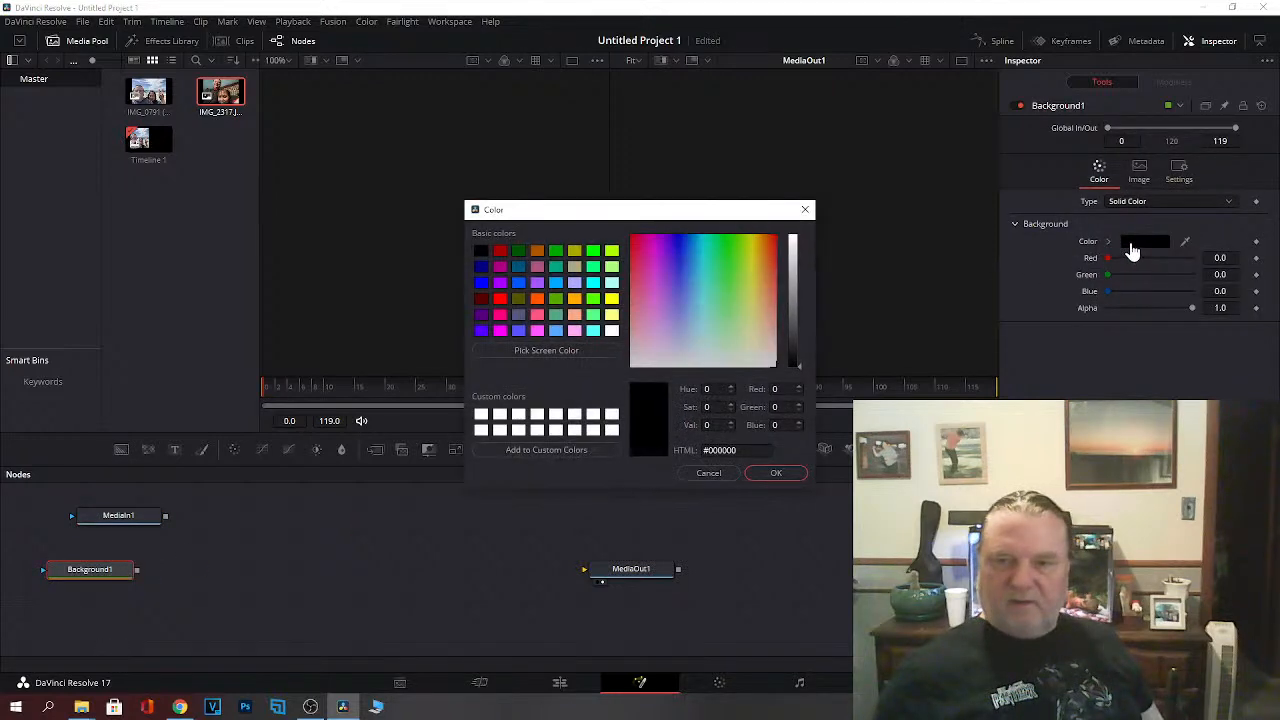
pyautogui.click(680, 258)
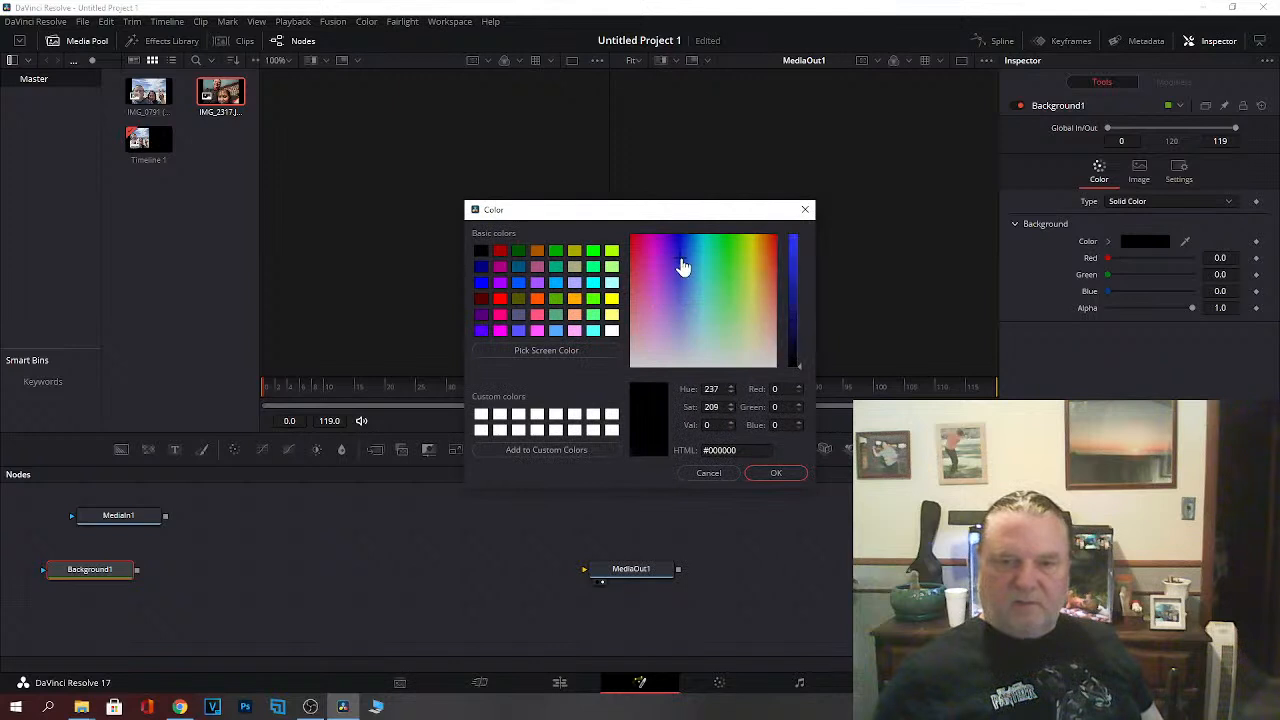
pyautogui.click(776, 473)
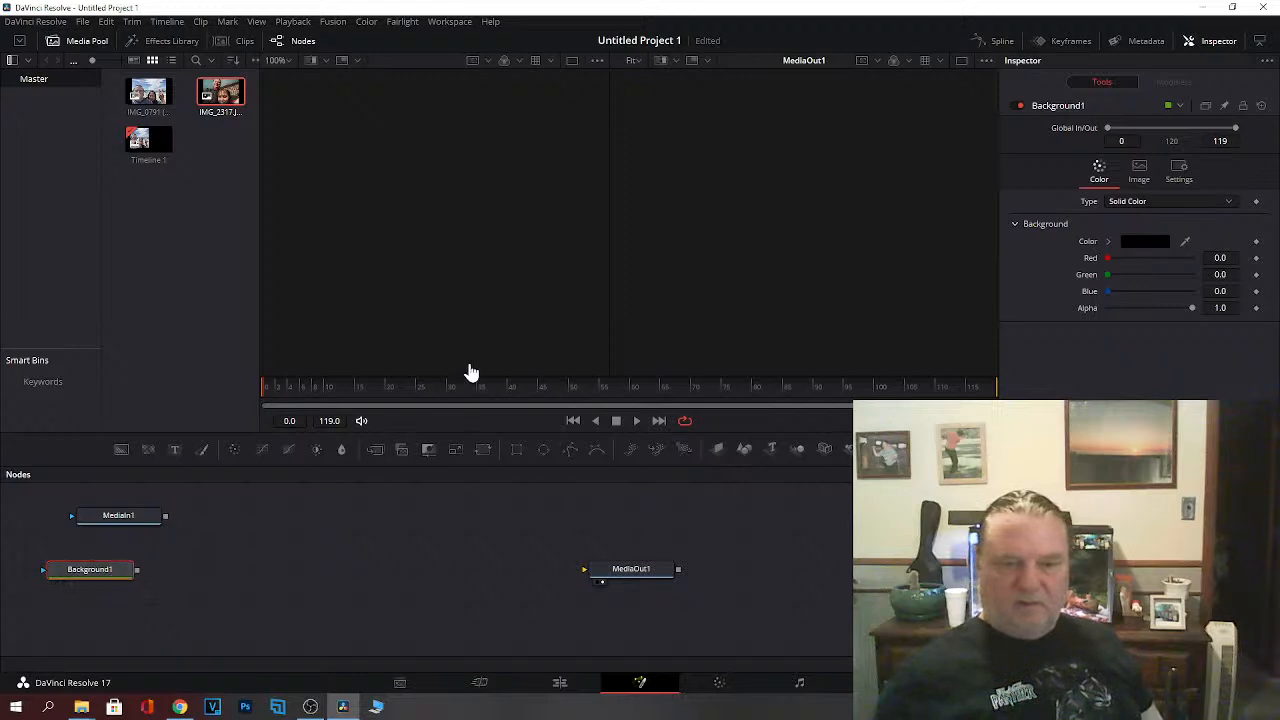
# Step: Show Background1 in the first viewer, set its colour to blue (#0000ff), and add a Text node beside MediaIn1
pyautogui.press('1')
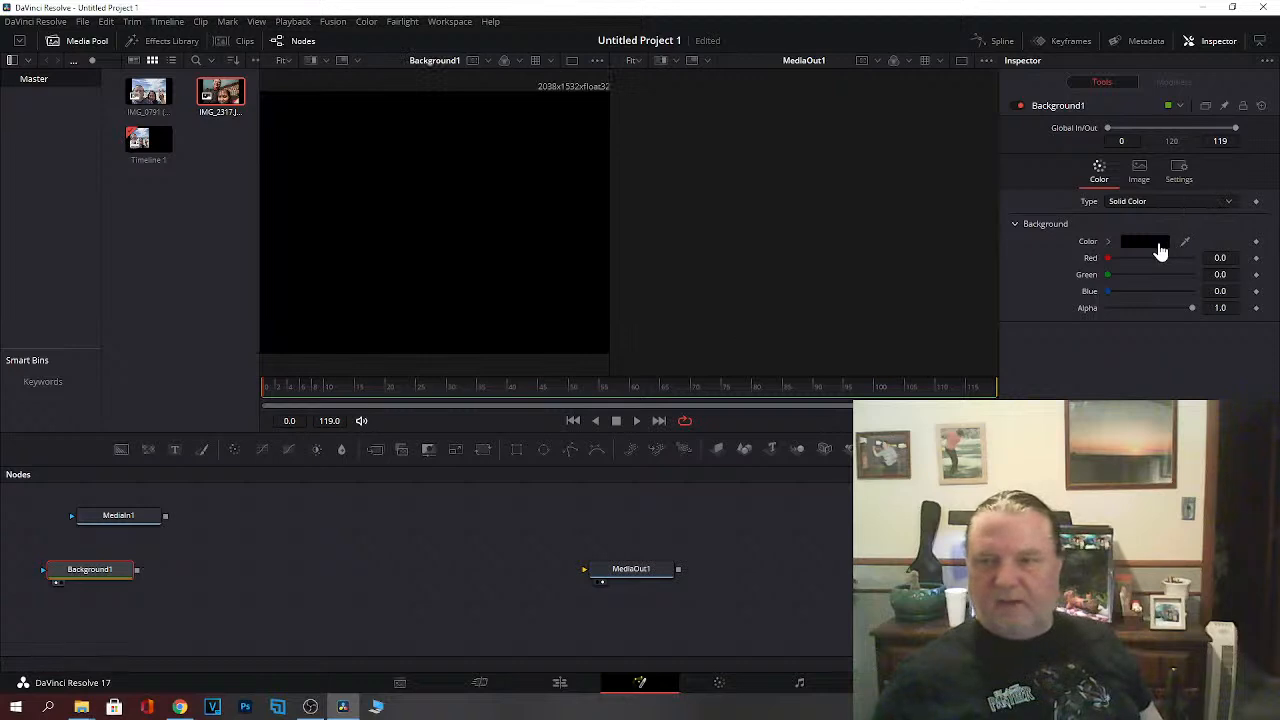
pyautogui.click(1158, 245)
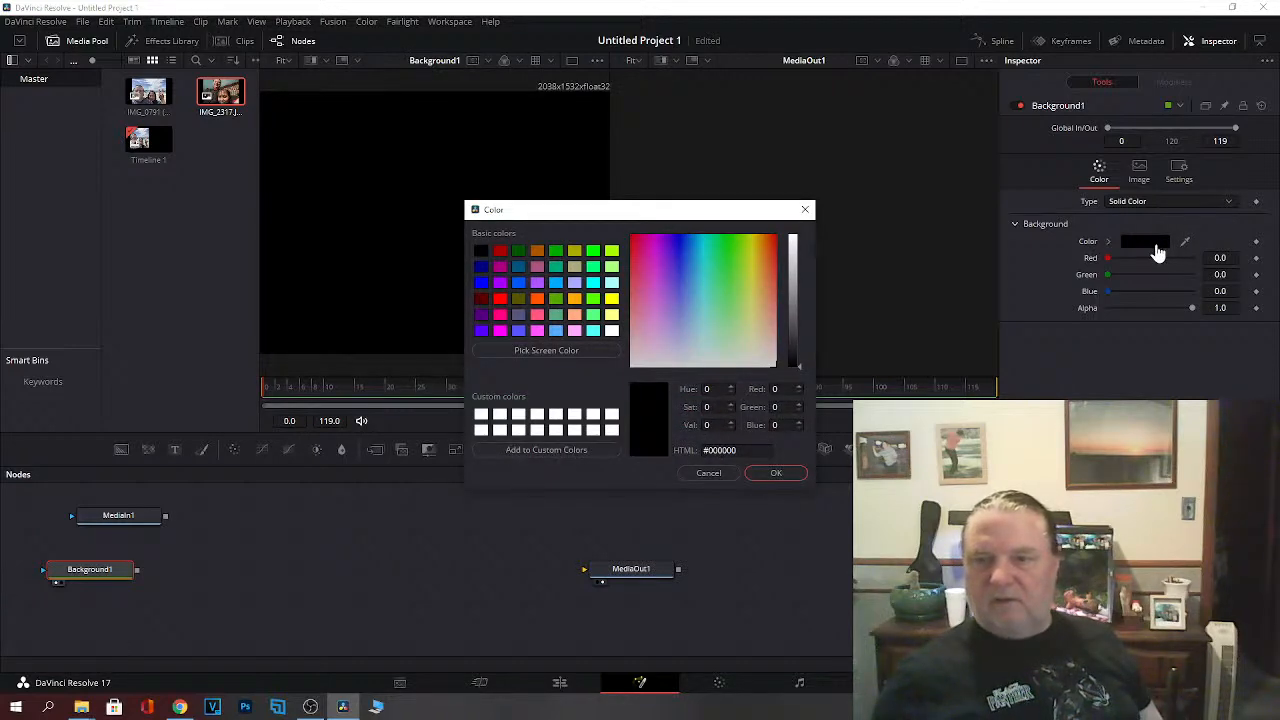
pyautogui.click(480, 284)
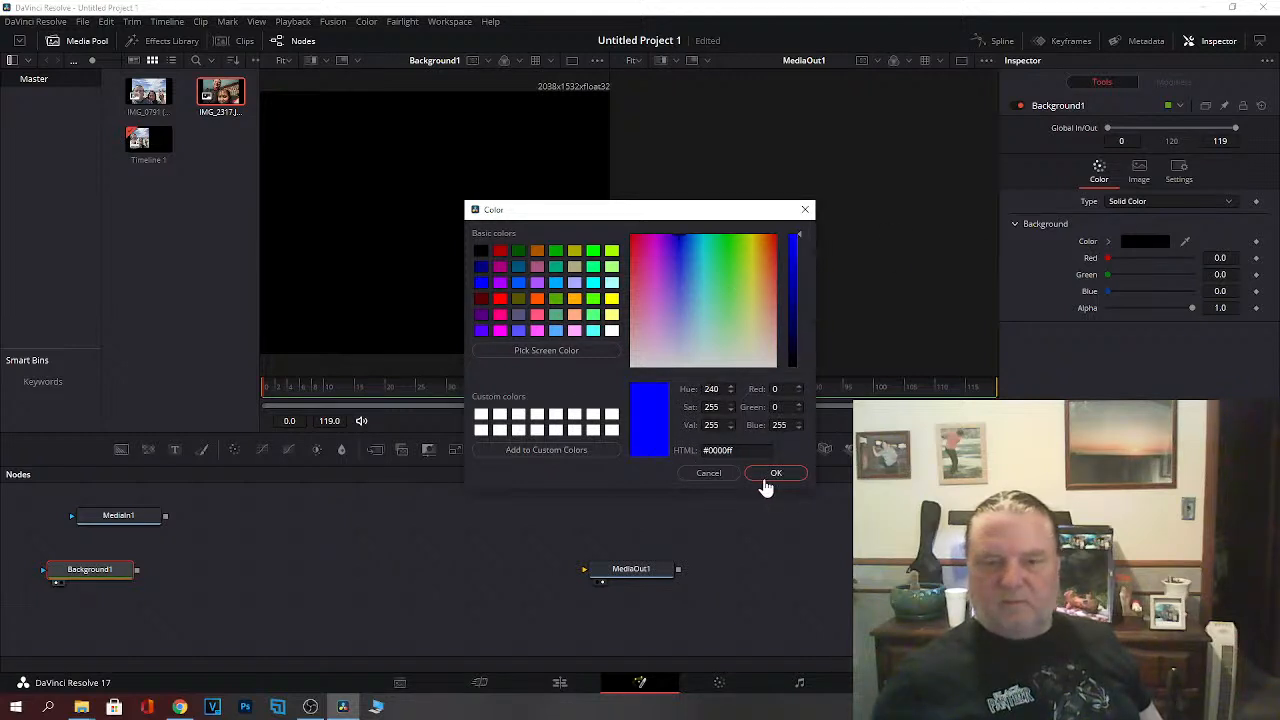
pyautogui.click(773, 476)
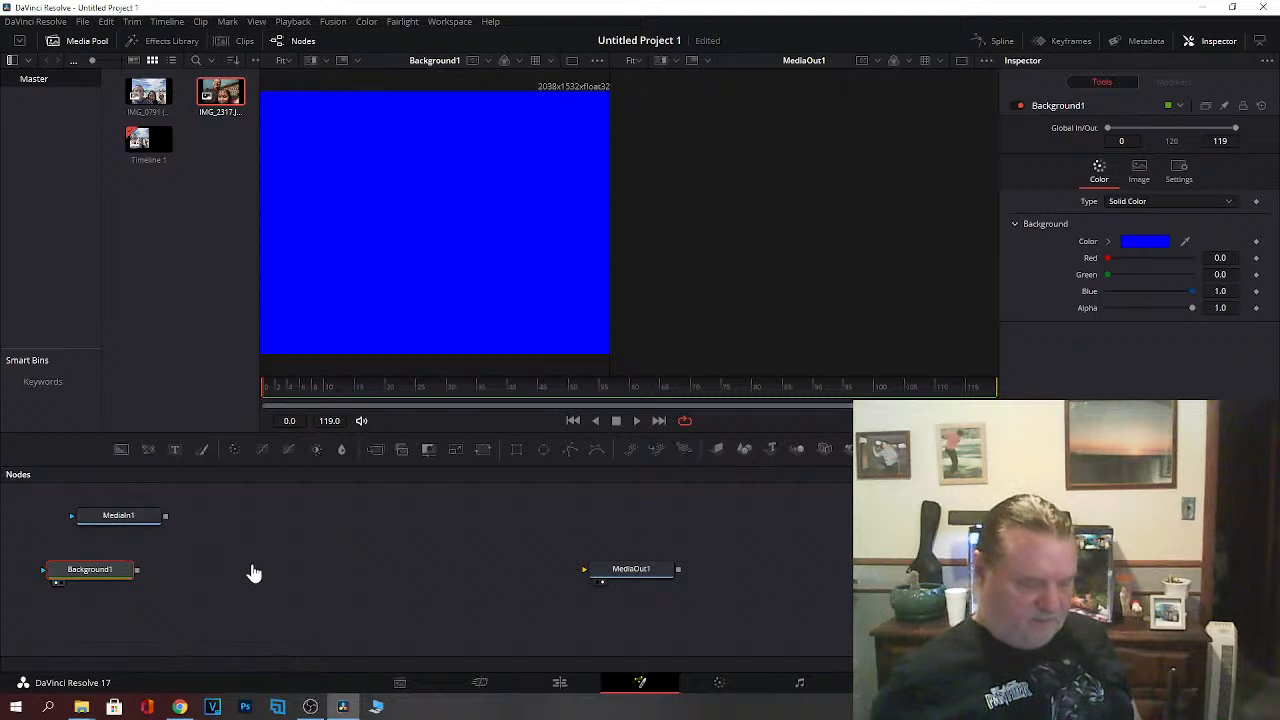
pyautogui.moveTo(175, 449); pyautogui.dragTo(330, 520)
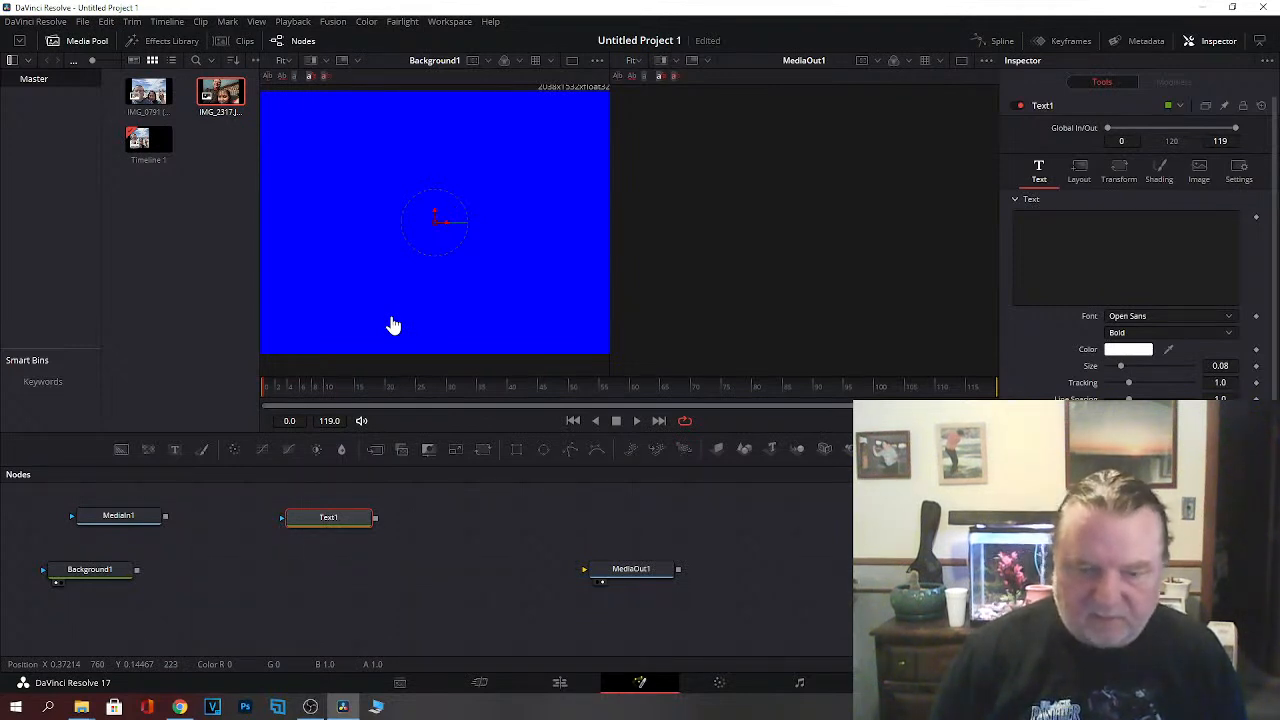
# Step: Open the finished title composition from the Edit page and examine its Text1 node's text, shading outline settings and outline colour
pyautogui.click(560, 684)
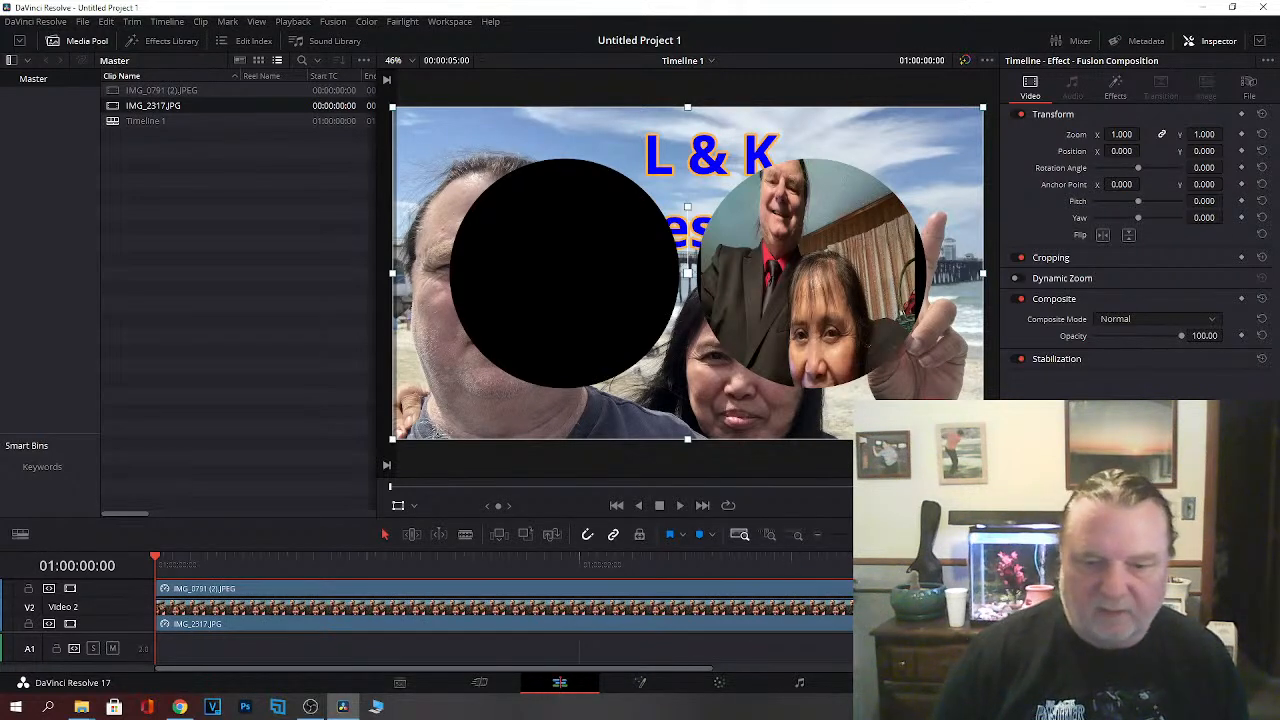
pyautogui.click(641, 683)
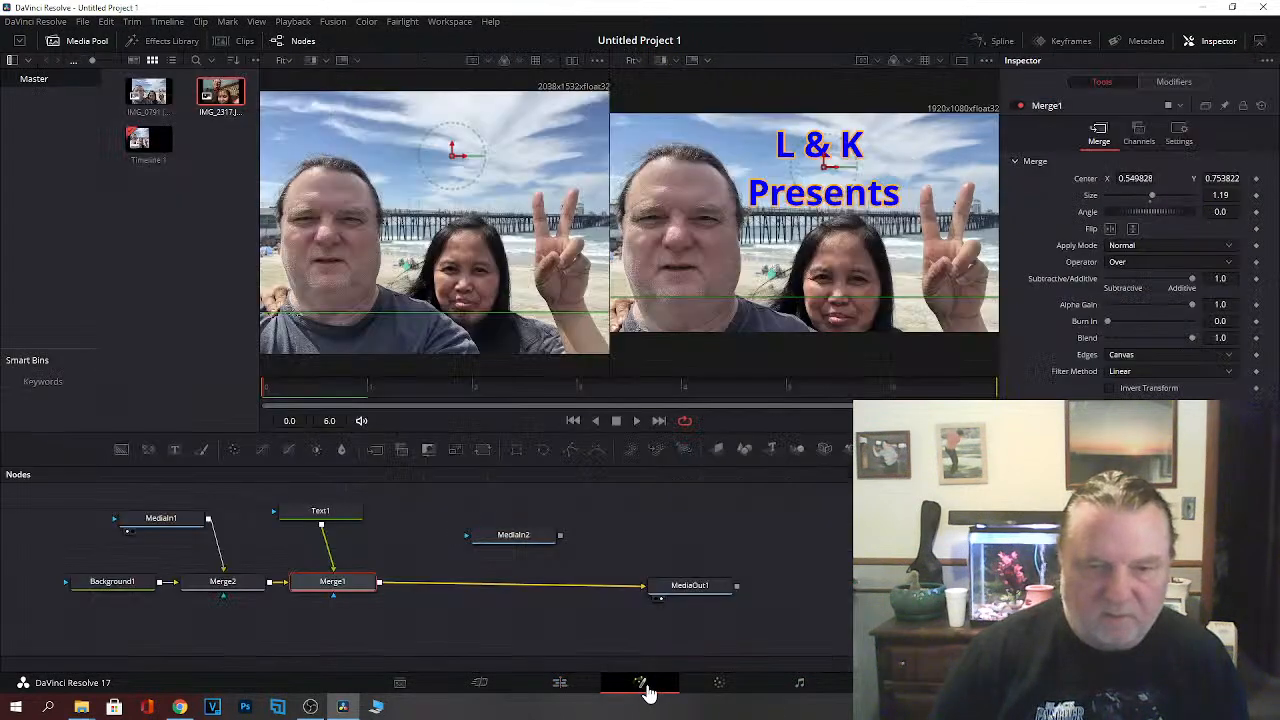
pyautogui.click(322, 513)
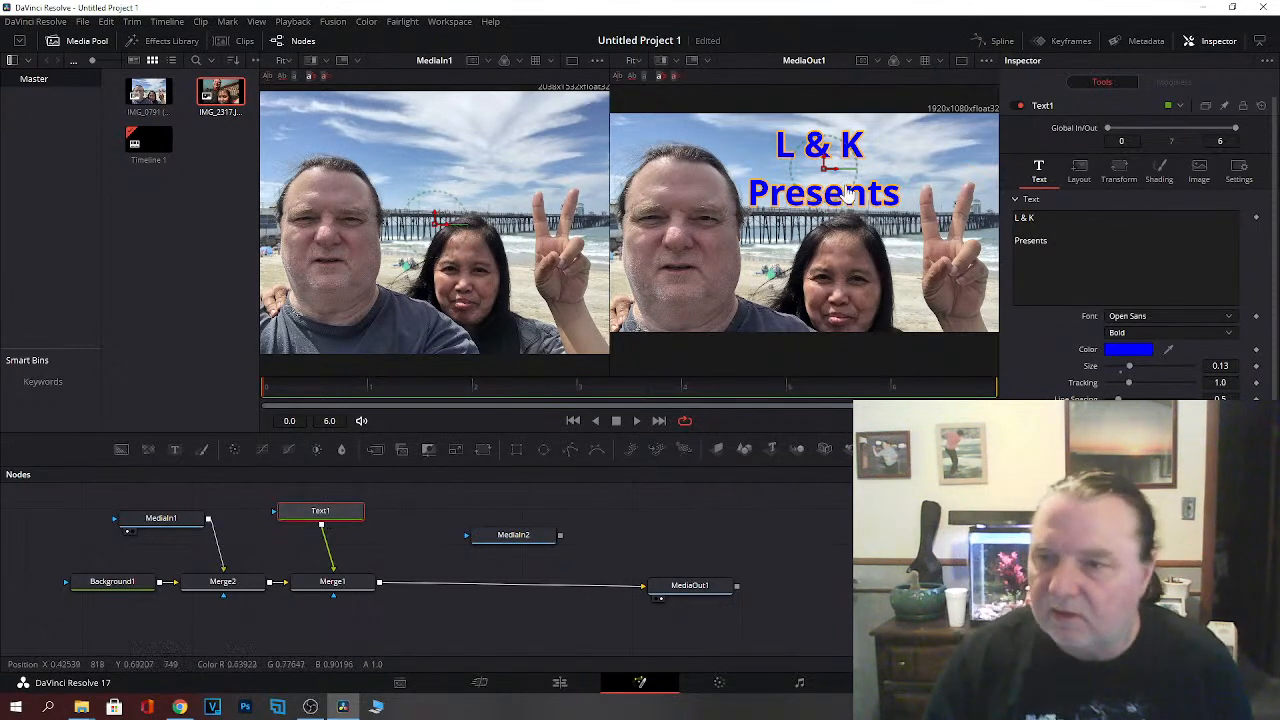
pyautogui.click(1157, 176)
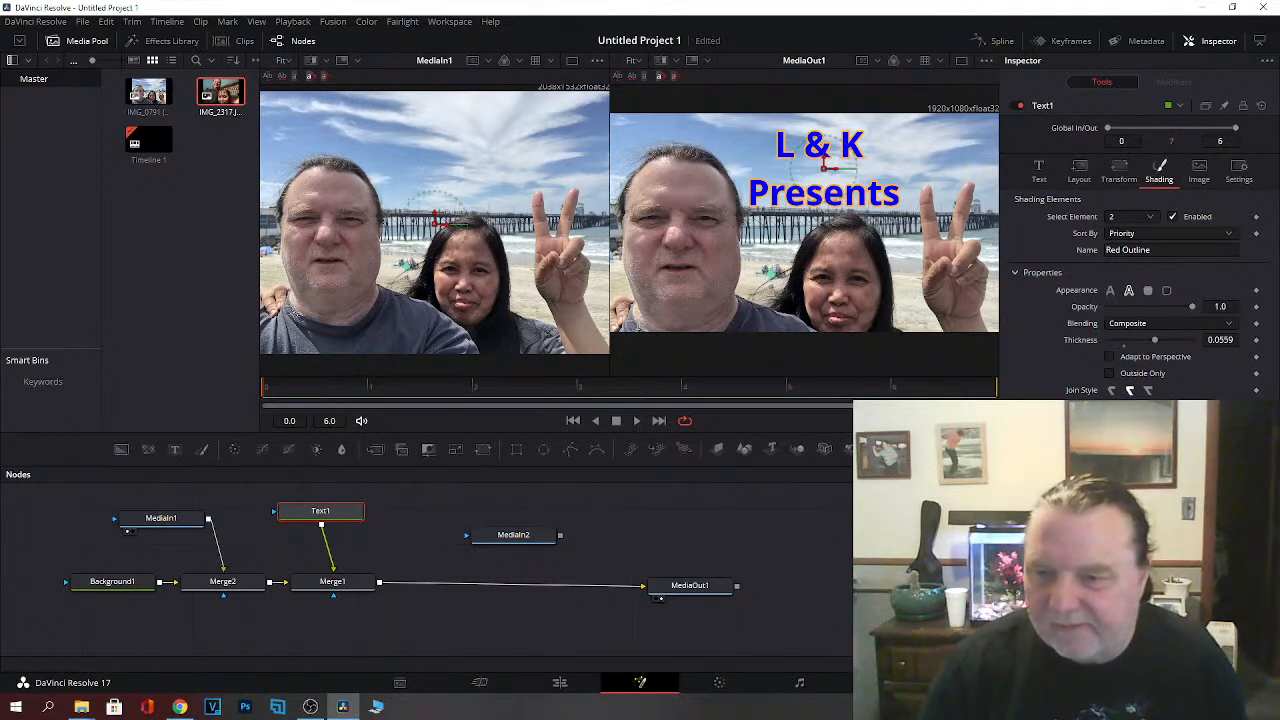
pyautogui.click(1165, 440)
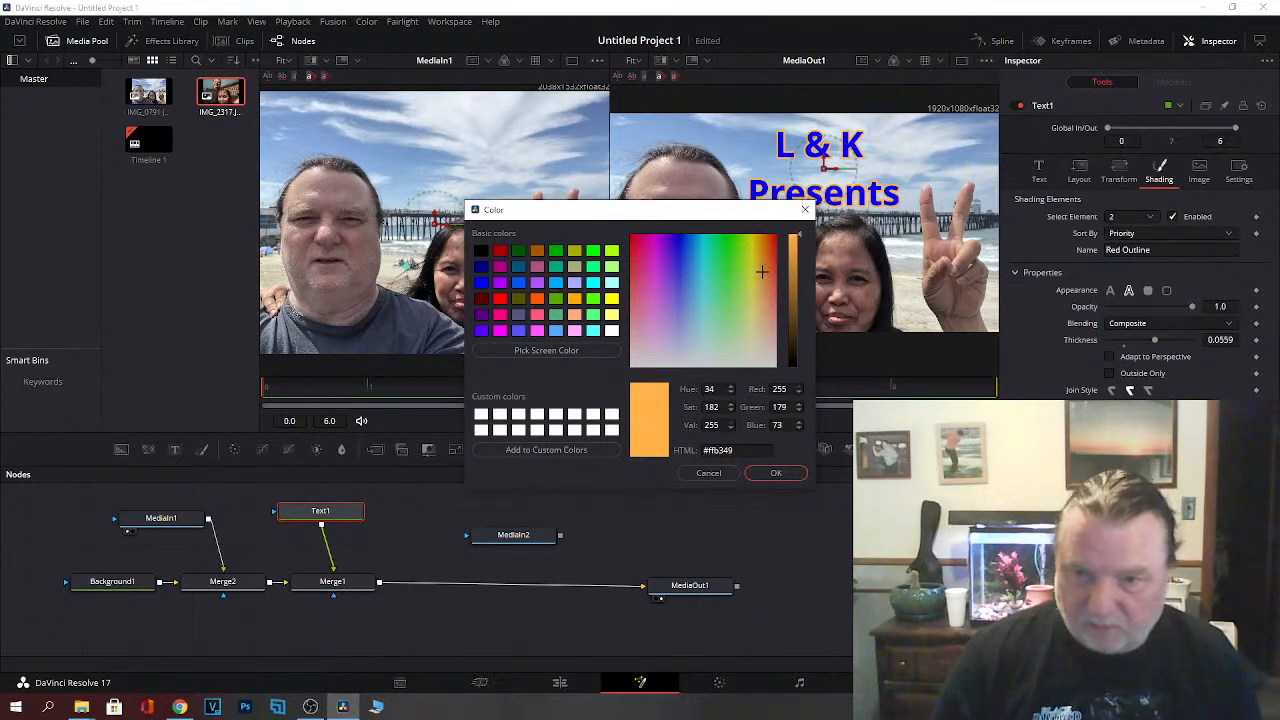
pyautogui.click(707, 474)
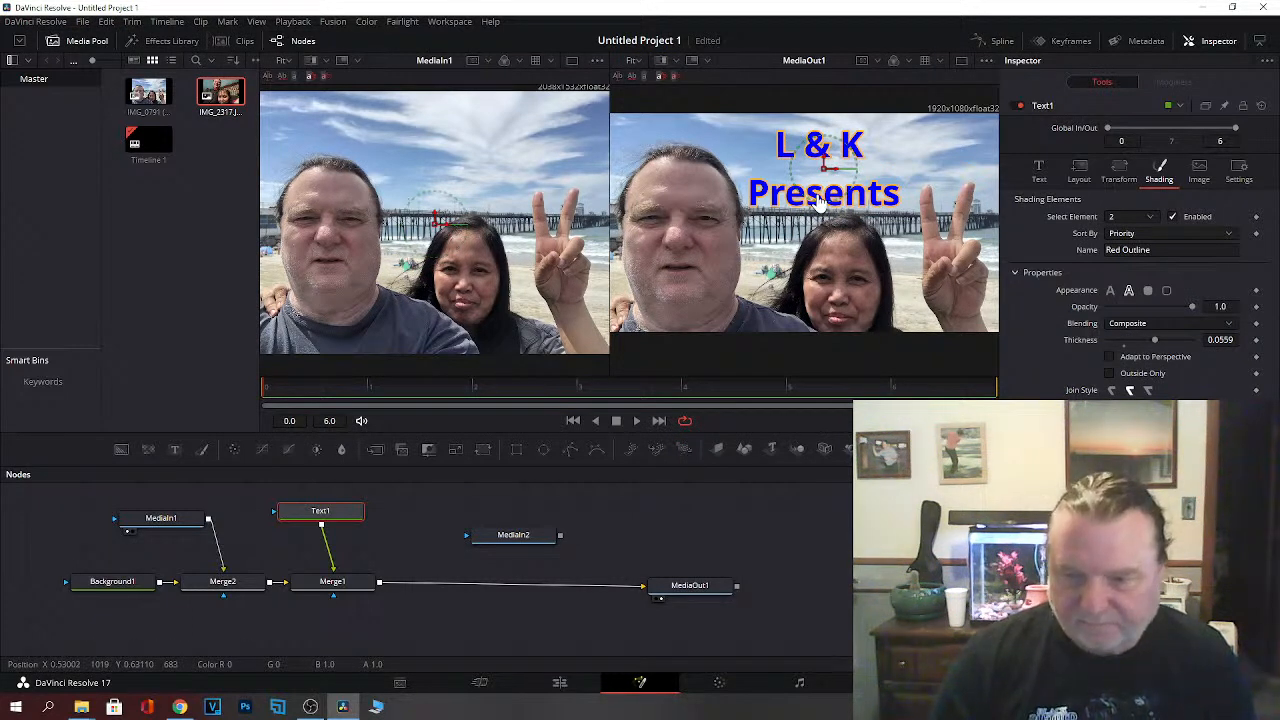
# Step: Return to the Edit page and delete the Fusion Composition clip above the Video 3 track
pyautogui.click(560, 684)
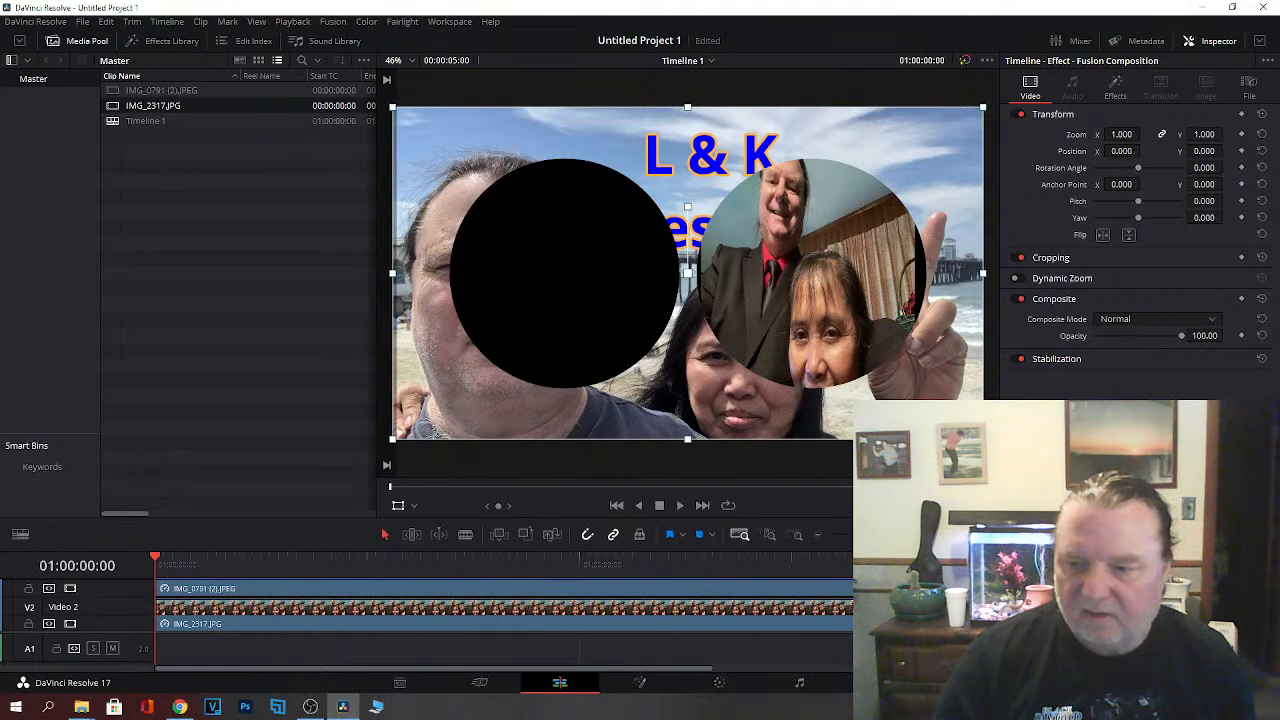
pyautogui.scroll(3, 505, 604)
pyautogui.scroll(-2, 505, 604)
pyautogui.scroll(1, 505, 604)
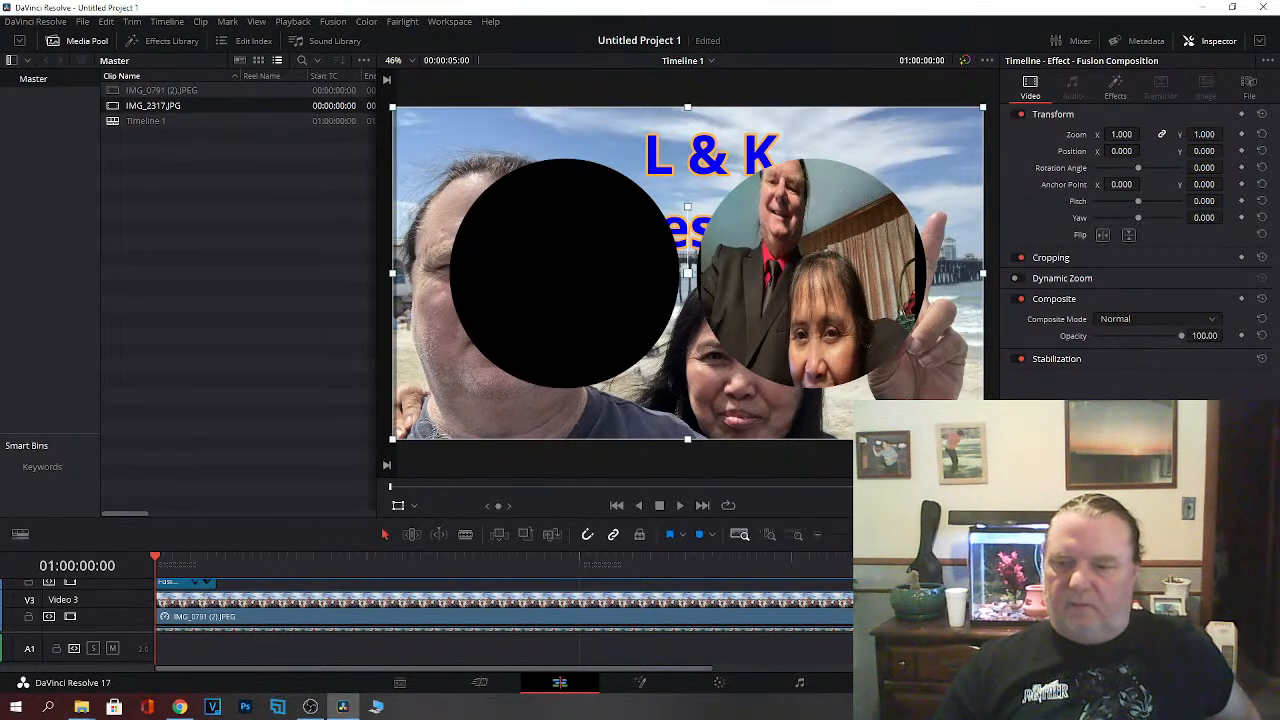
pyautogui.scroll(1, 500, 612)
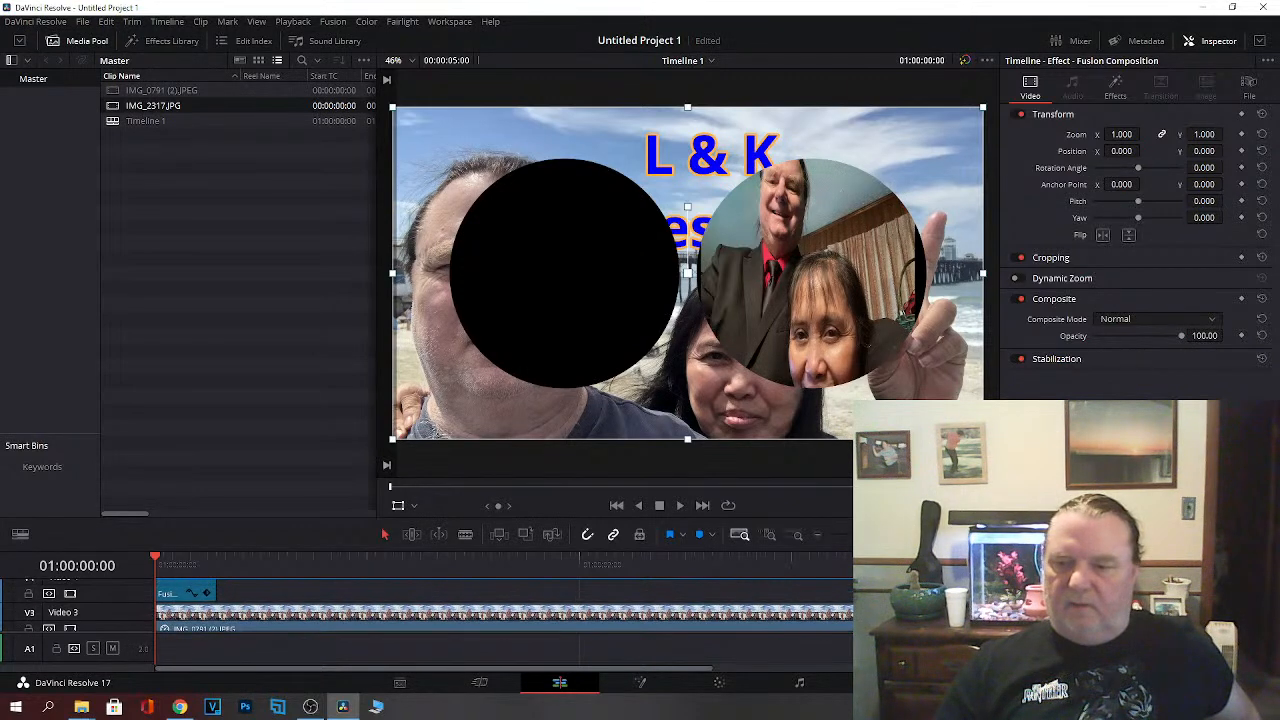
pyautogui.rightClick(176, 597)
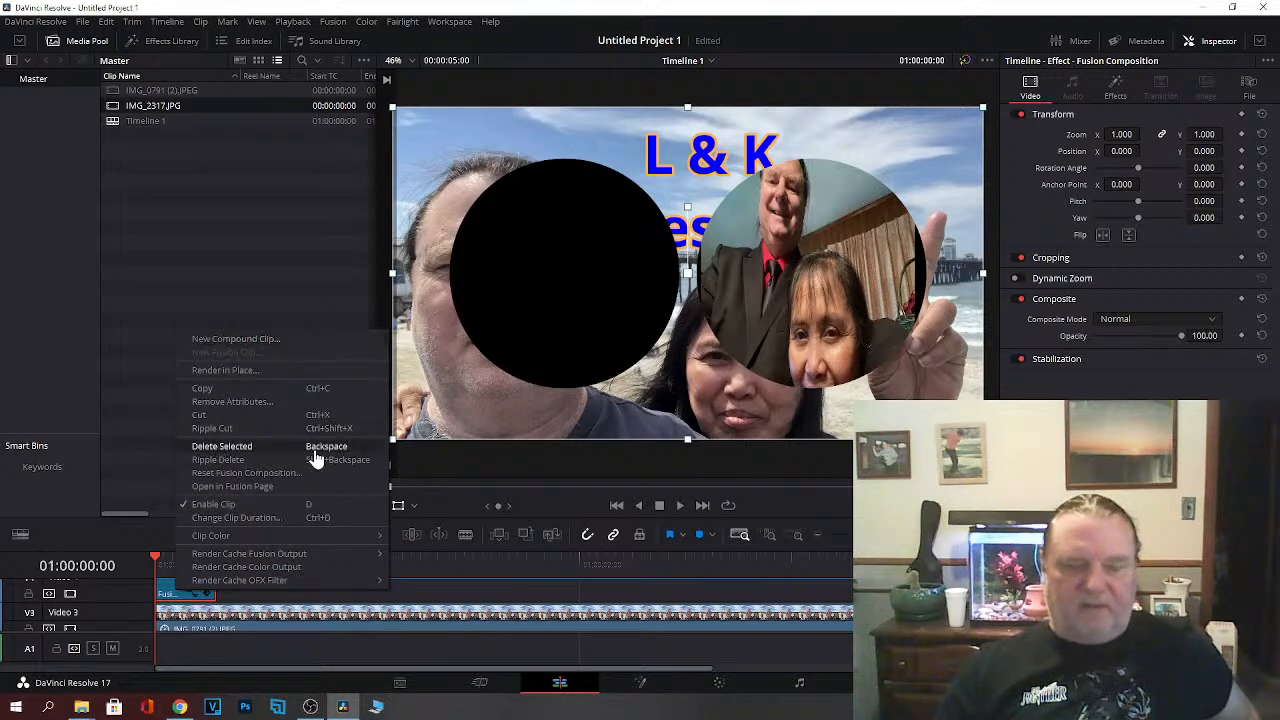
pyautogui.click(248, 450)
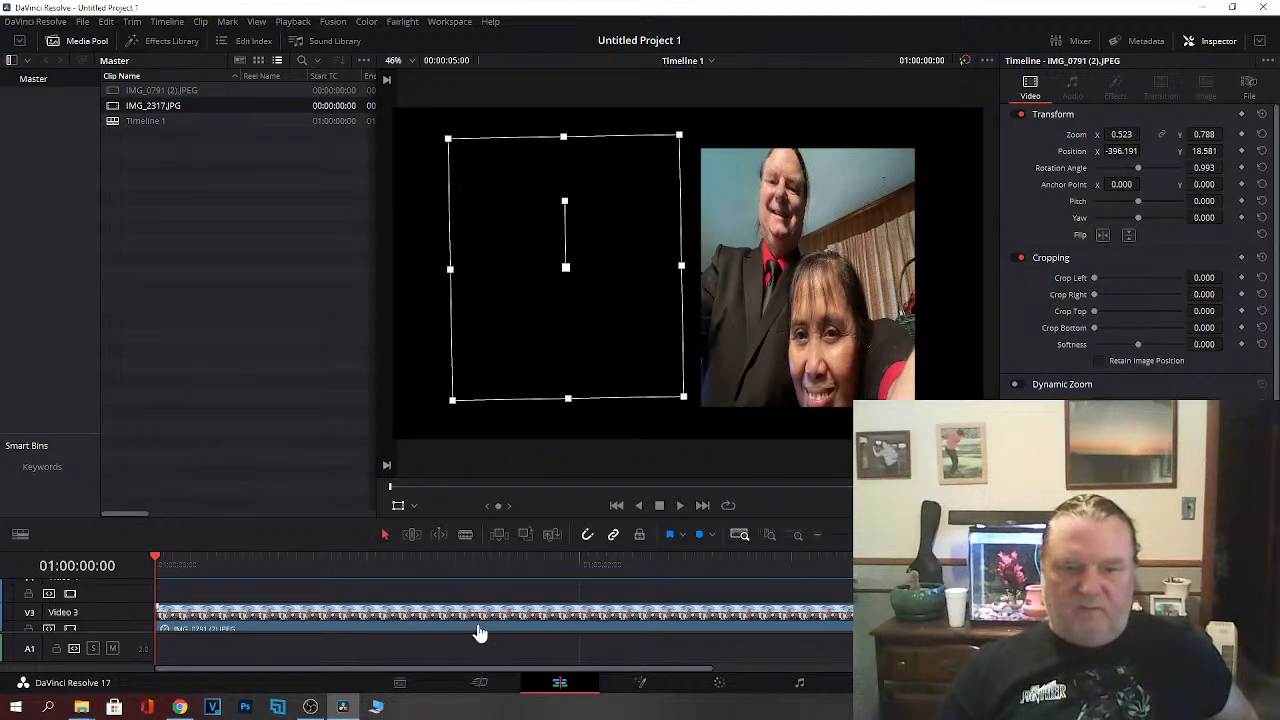
# Step: Delete the IMG_2317.JPG clip from the Video 2 track
pyautogui.scroll(2, 505, 608)
pyautogui.scroll(-2, 505, 605)
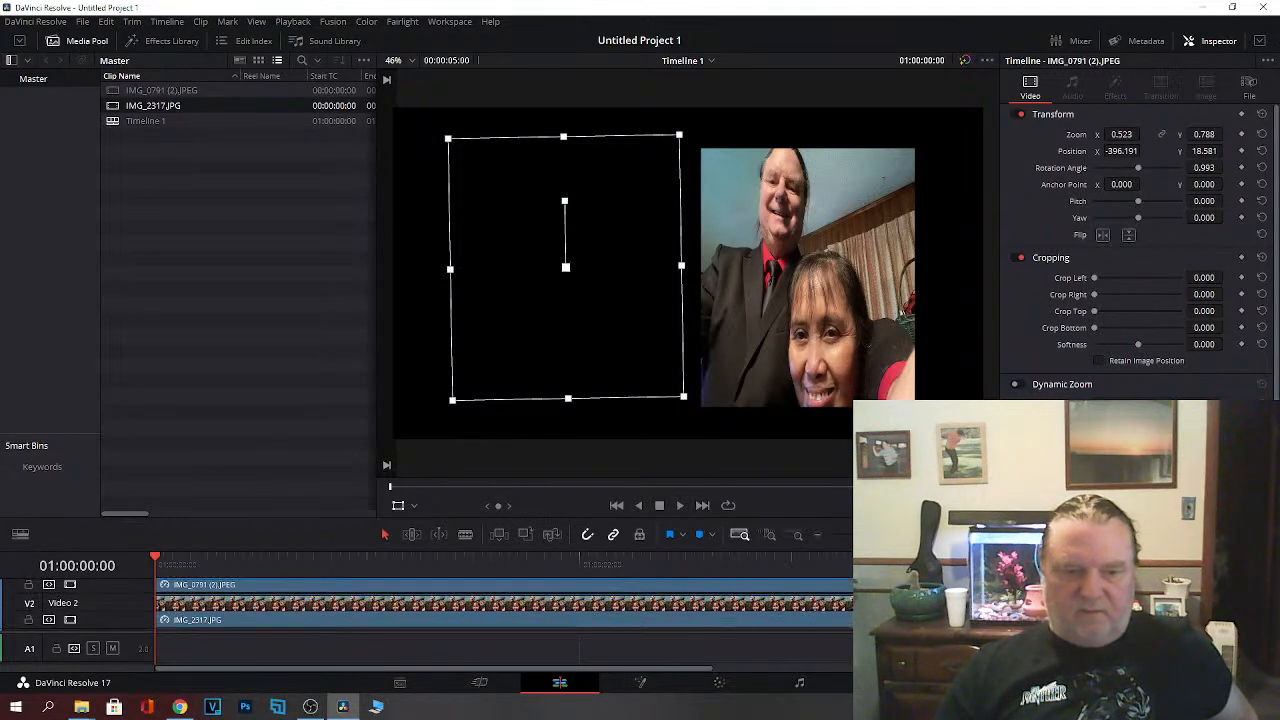
pyautogui.click(462, 614)
pyautogui.press('Delete')
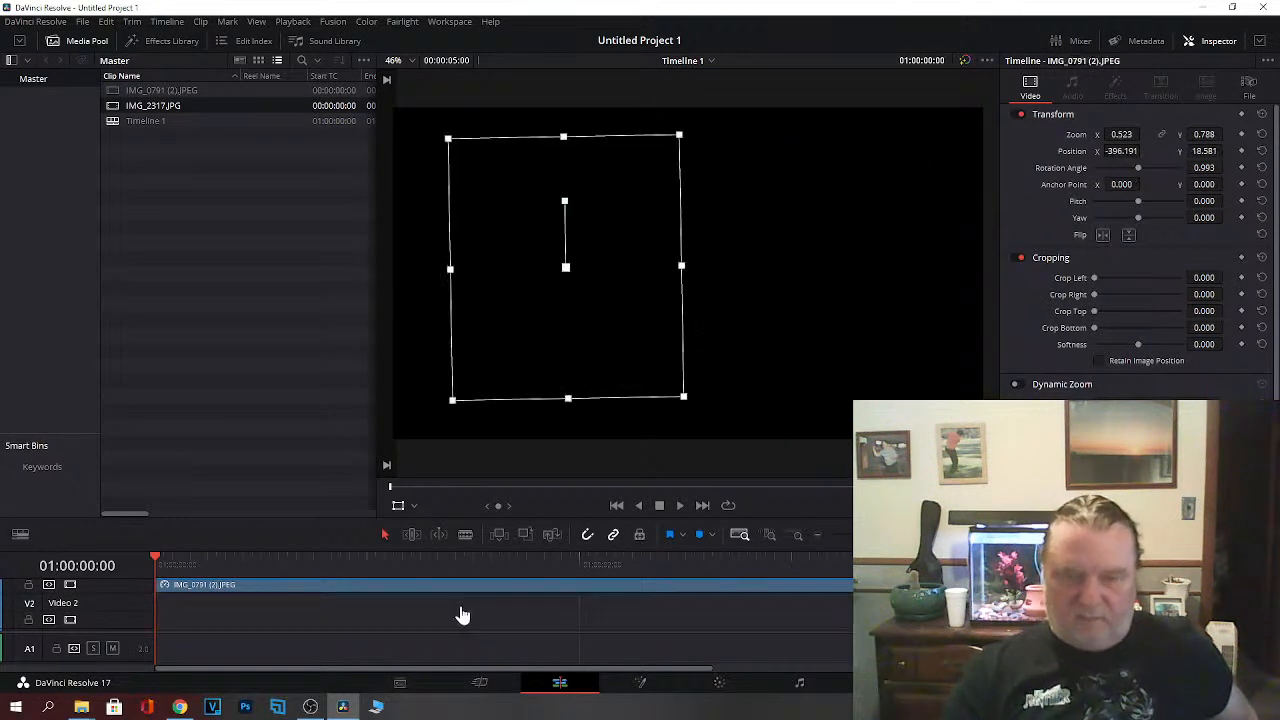
# Step: Go back to the Fusion page and show the MediaIn1 photo in the first viewer
pyautogui.click(640, 684)
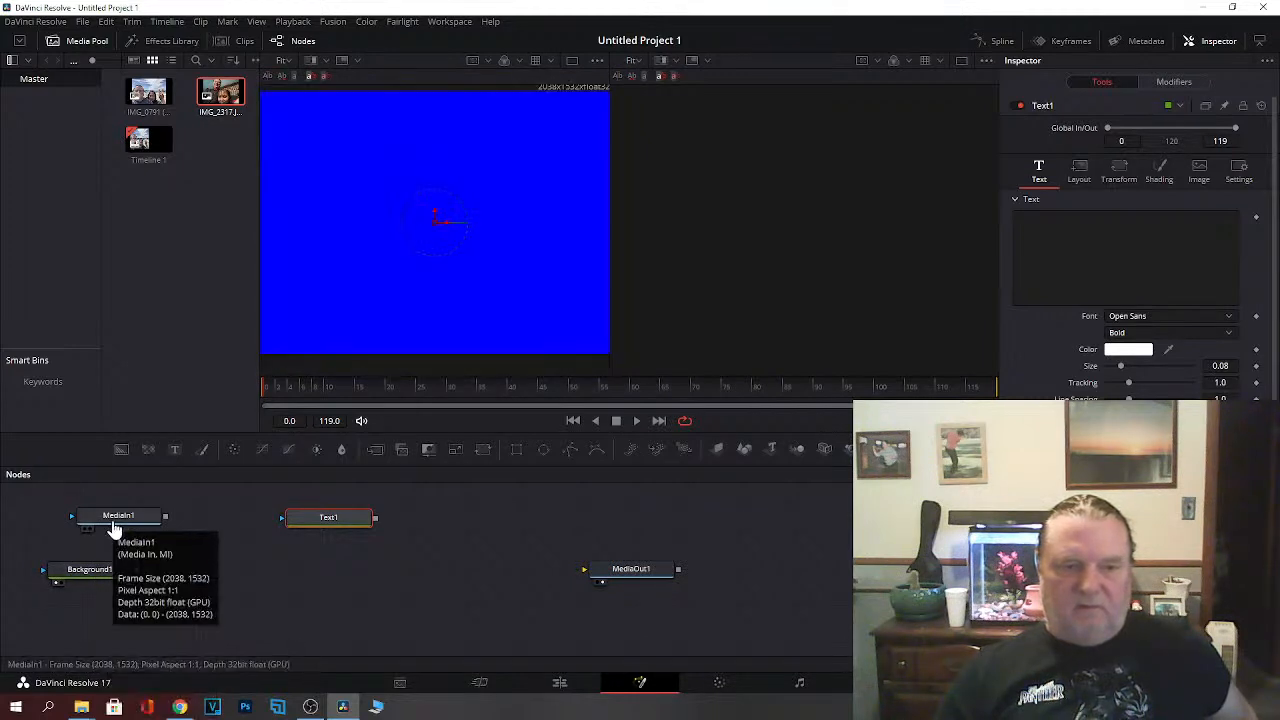
pyautogui.click(115, 528)
pyautogui.press('1')
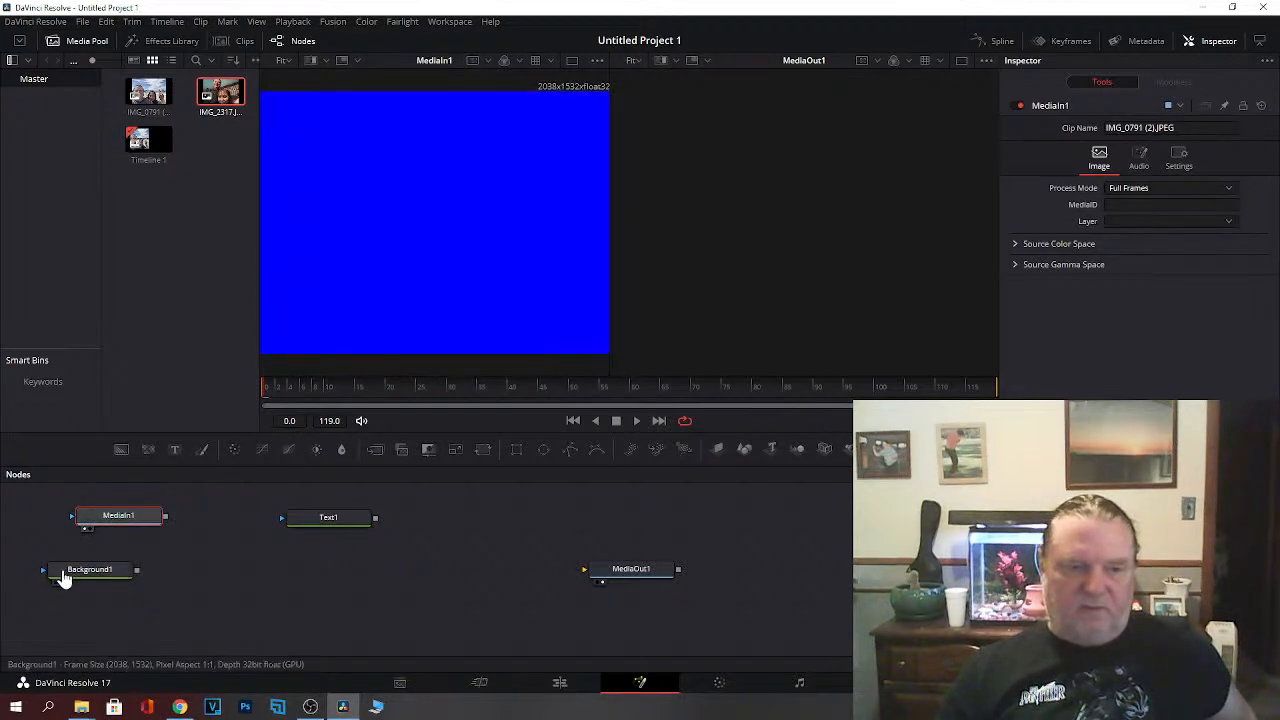
pyautogui.click(115, 521)
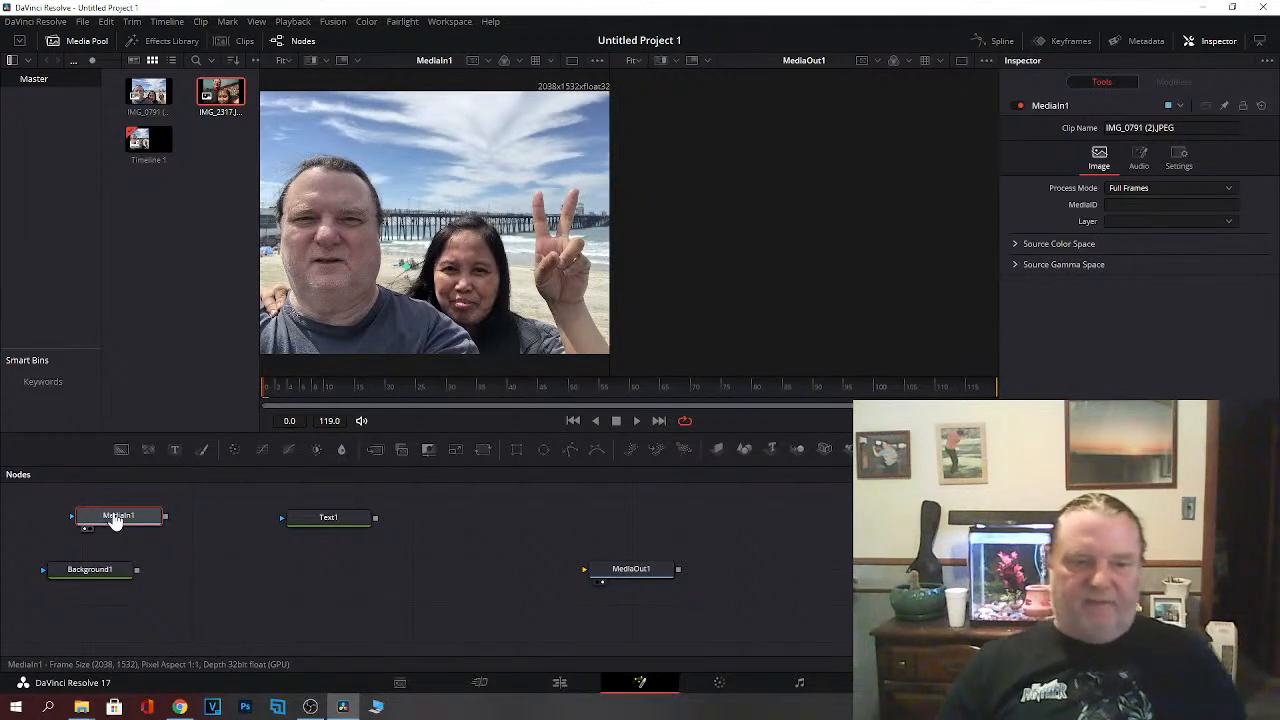
# Step: Enter "L & K" and "Presents" as the Text1 node's text, with a blank line between them
pyautogui.click(324, 524)
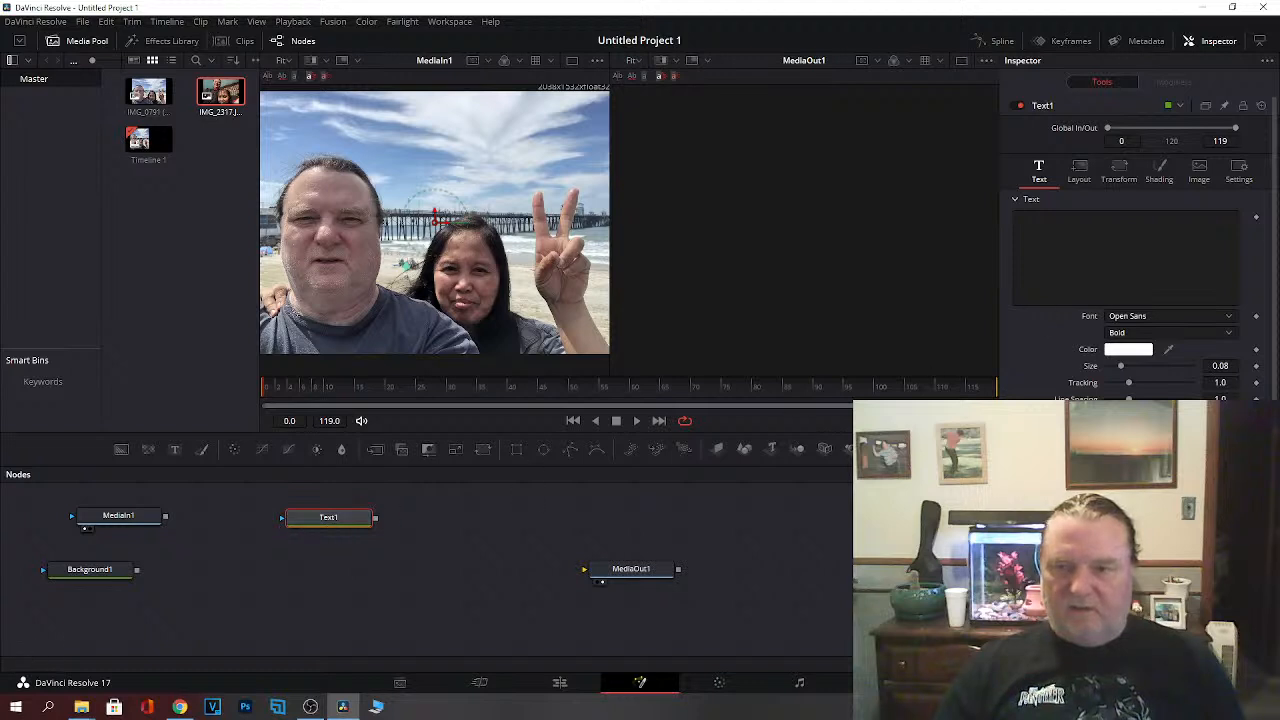
pyautogui.click(1125, 257)
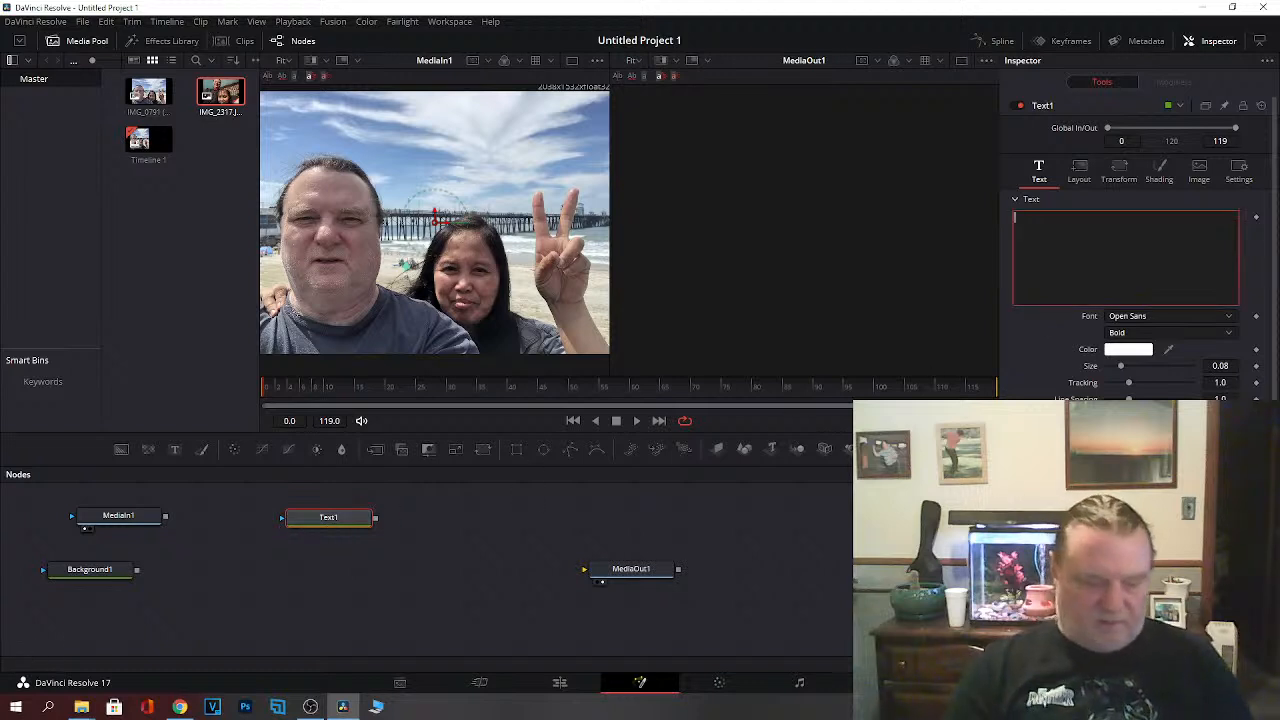
pyautogui.write('L & K')
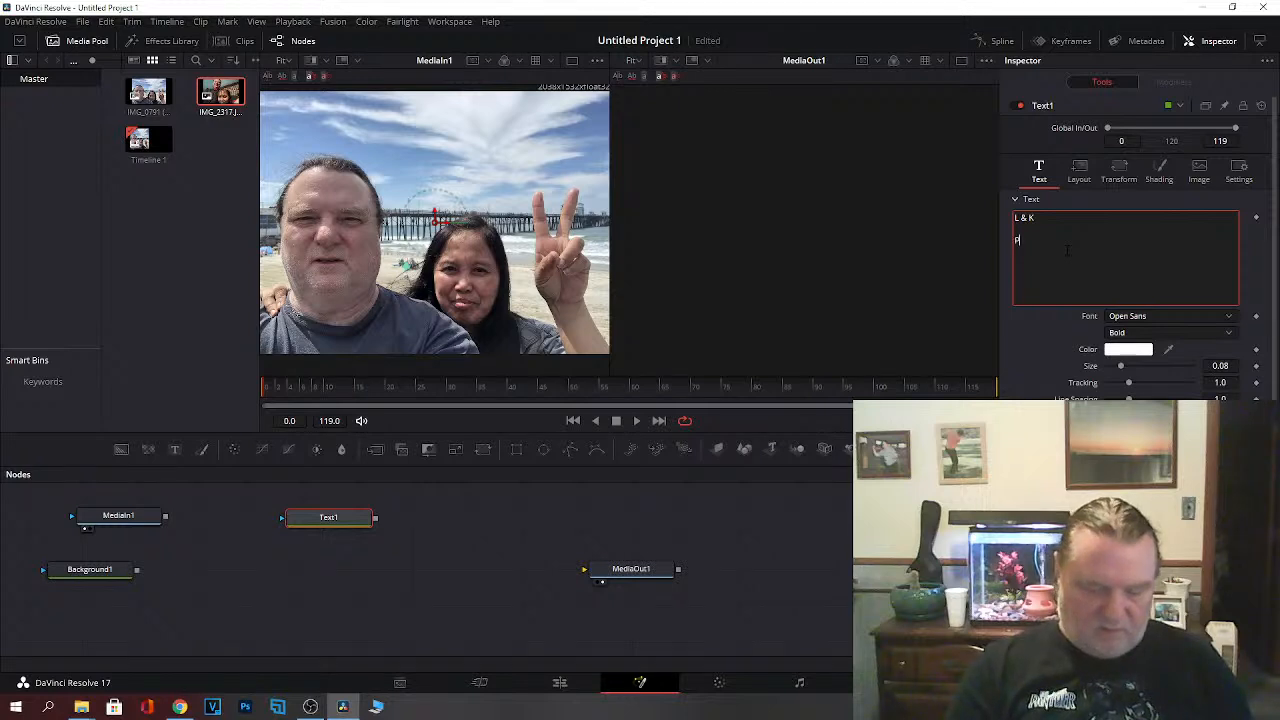
pyautogui.write('Presw')
pyautogui.press('BackSpace')
pyautogui.write('ents')
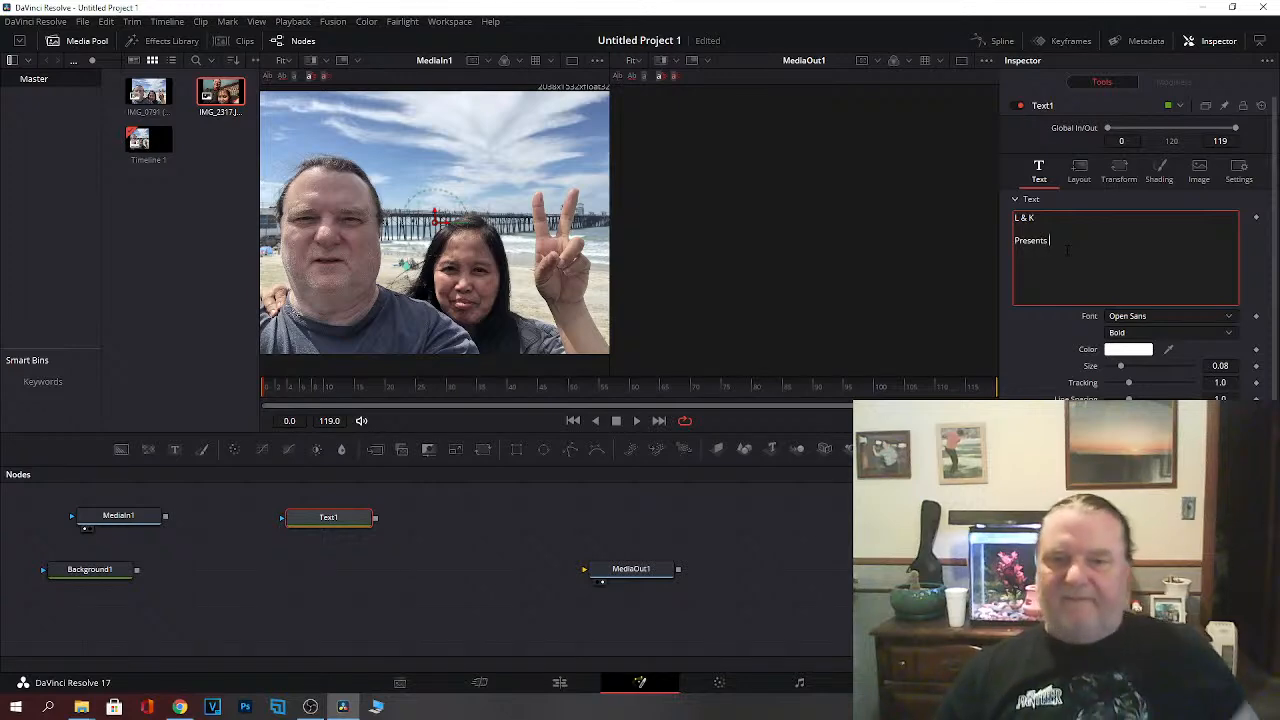
# Step: Set the Text1 title's font colour to blue (#0000ff)
pyautogui.click(1122, 351)
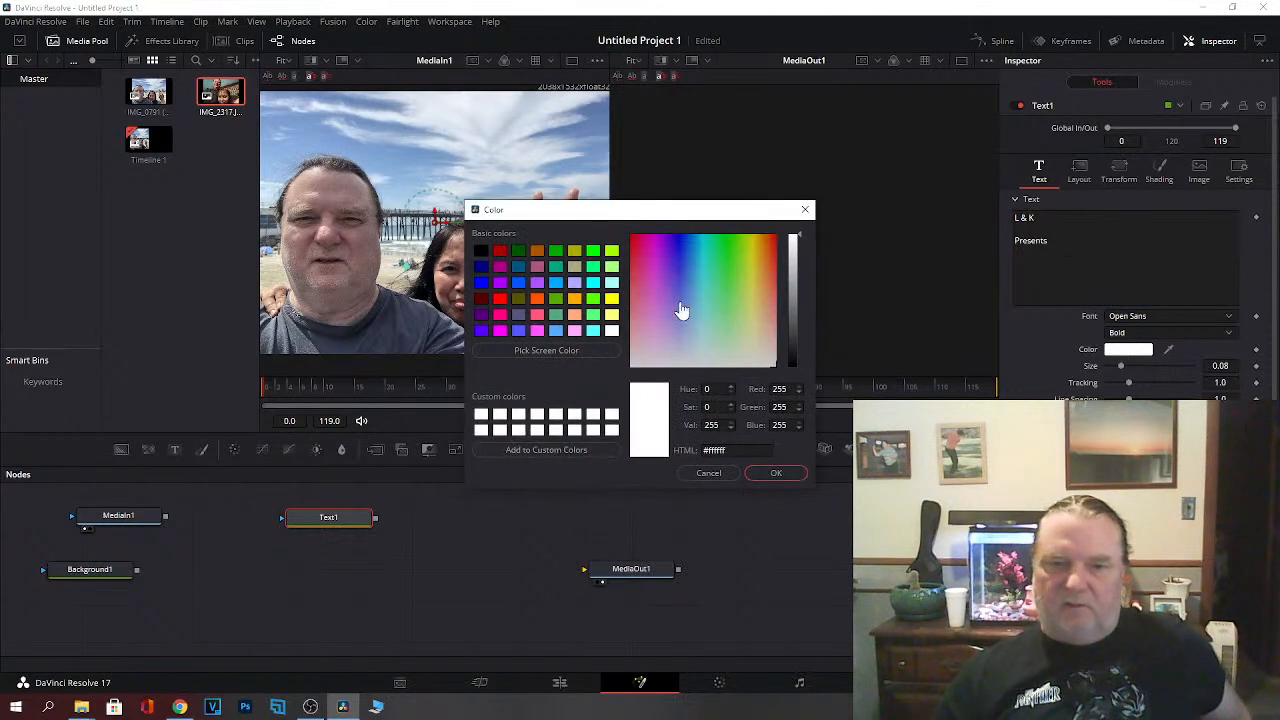
pyautogui.click(489, 288)
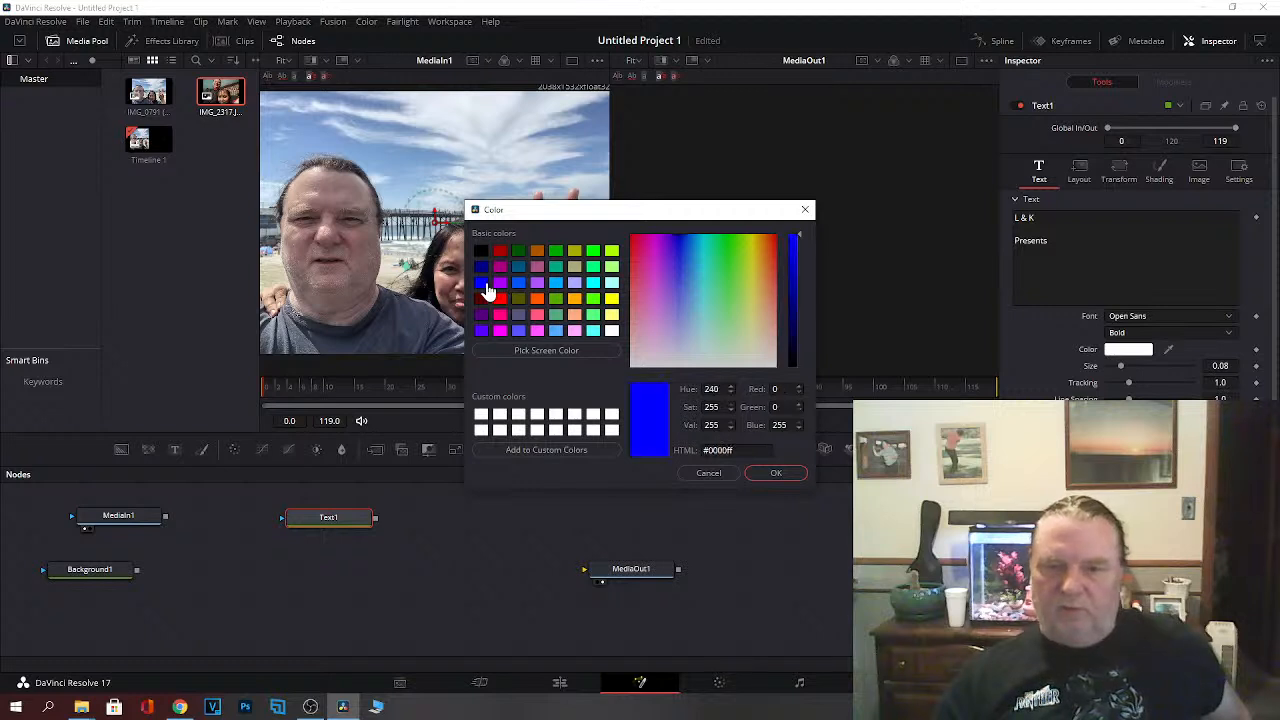
pyautogui.click(772, 474)
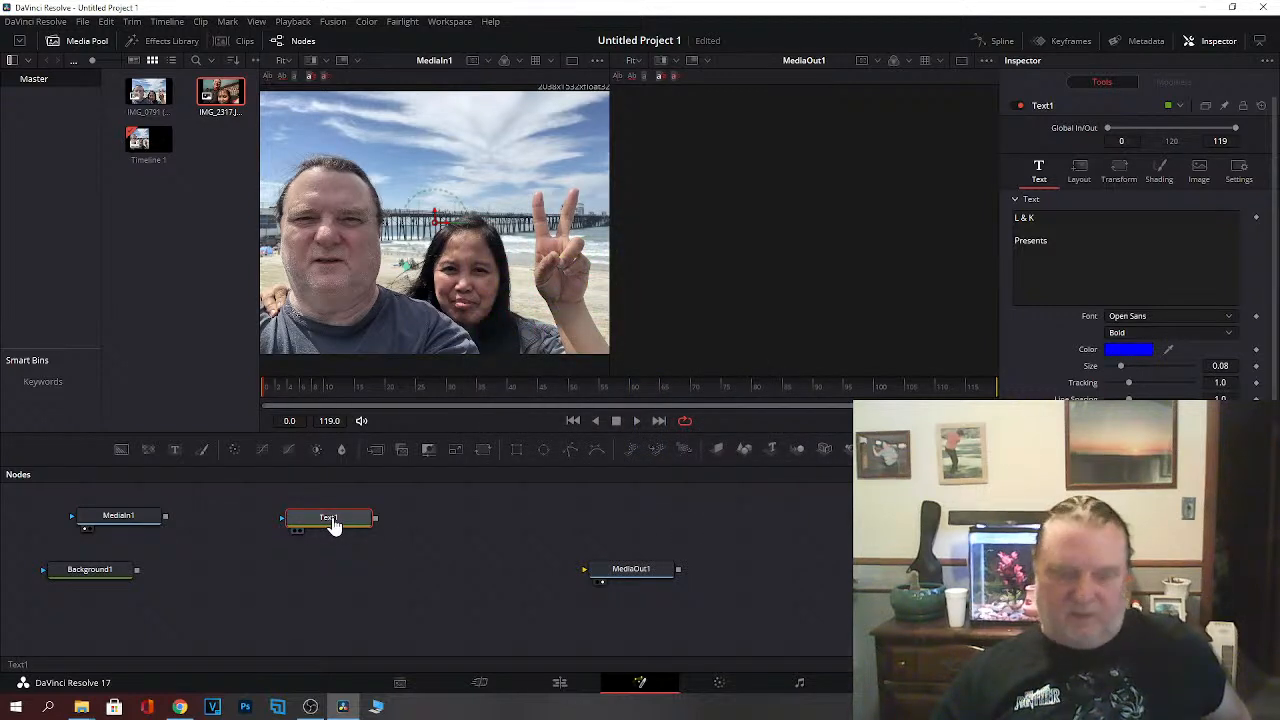
# Step: Show the Text1 node's output in the first viewer to check the title
pyautogui.press('1')
pyautogui.press('1')
pyautogui.press('1')
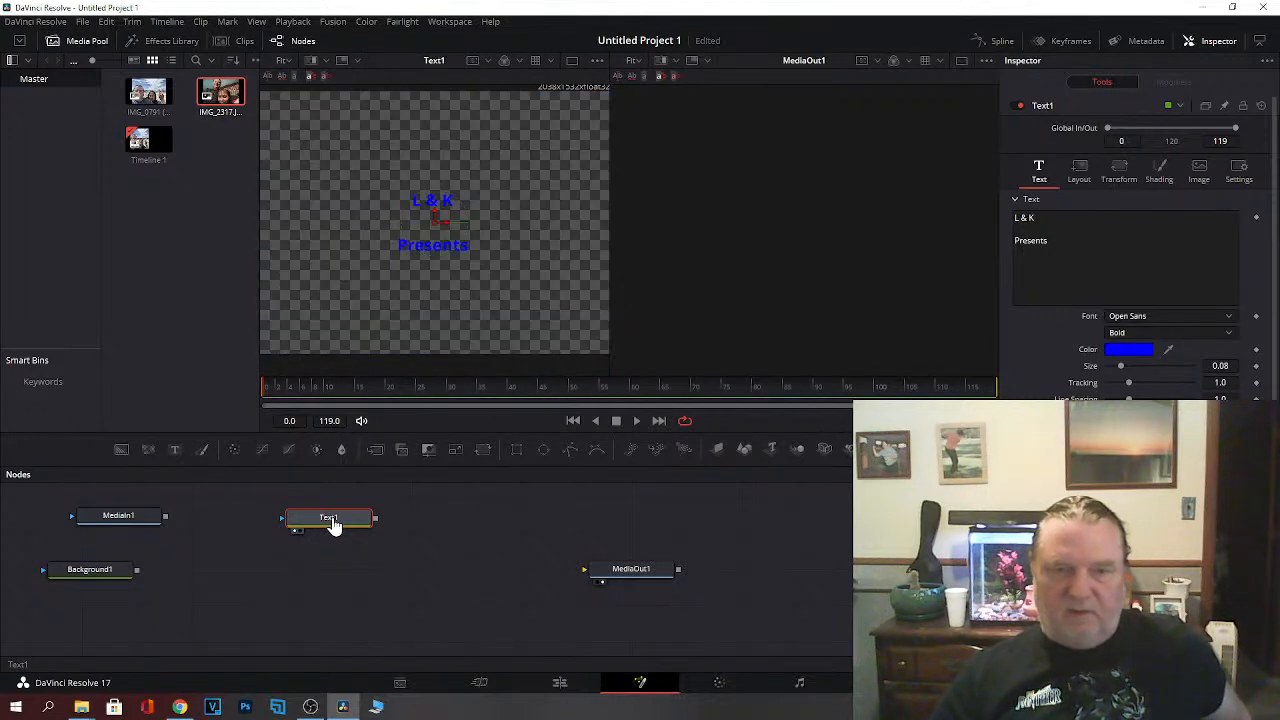
pyautogui.press('1')
pyautogui.press('1')
pyautogui.press('1')
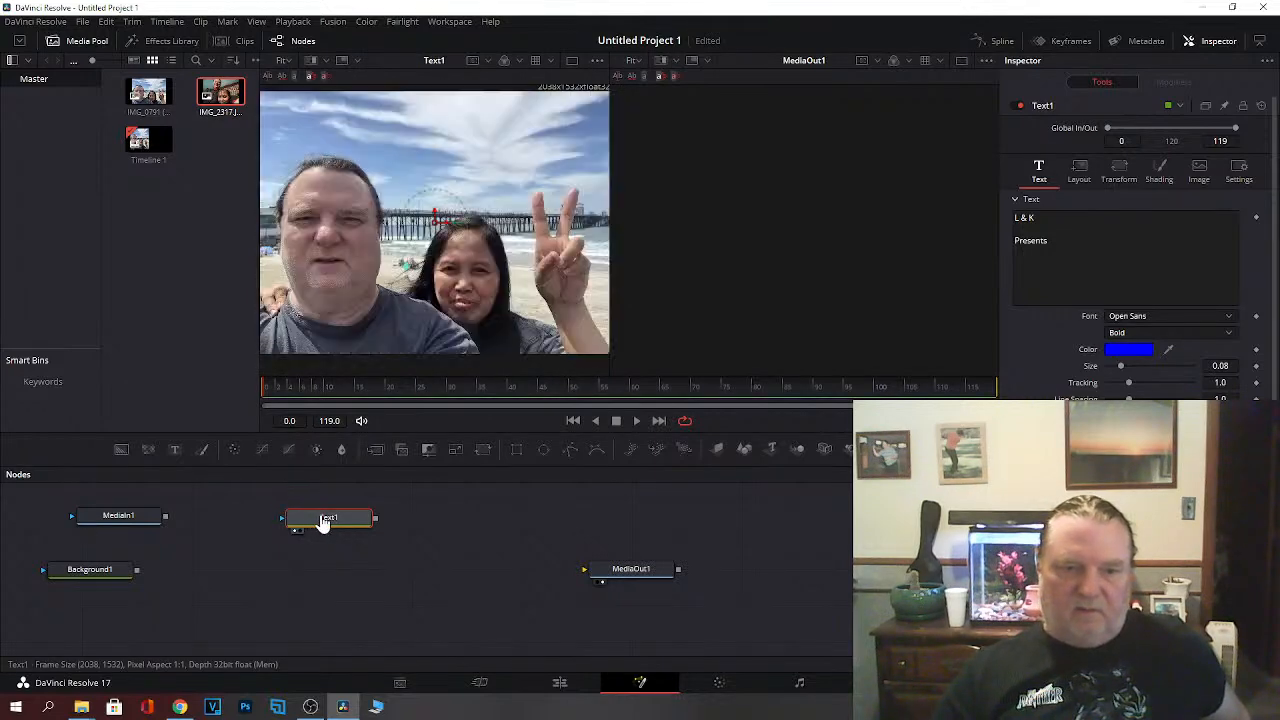
pyautogui.press('1')
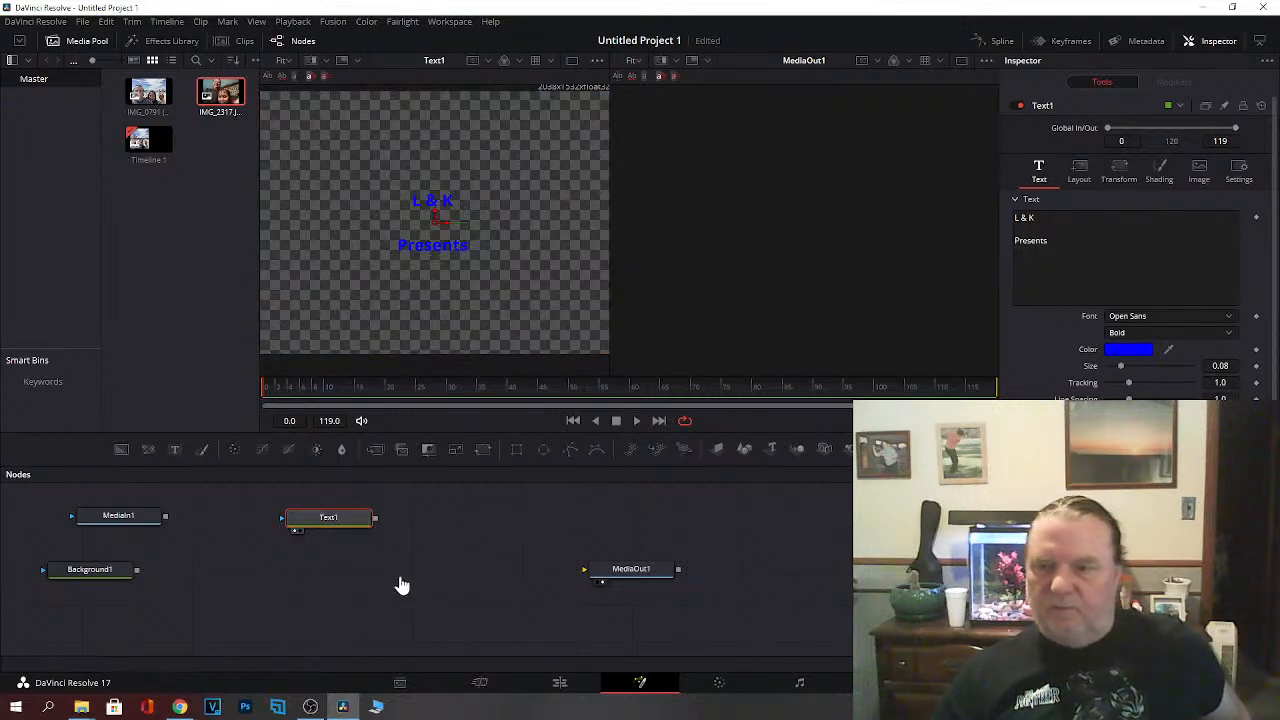
# Step: Set the Text1 title's size to 0.13 and its line spacing to 0.5
pyautogui.click(1221, 365)
pyautogui.press('BackSpace')
pyautogui.press('BackSpace')
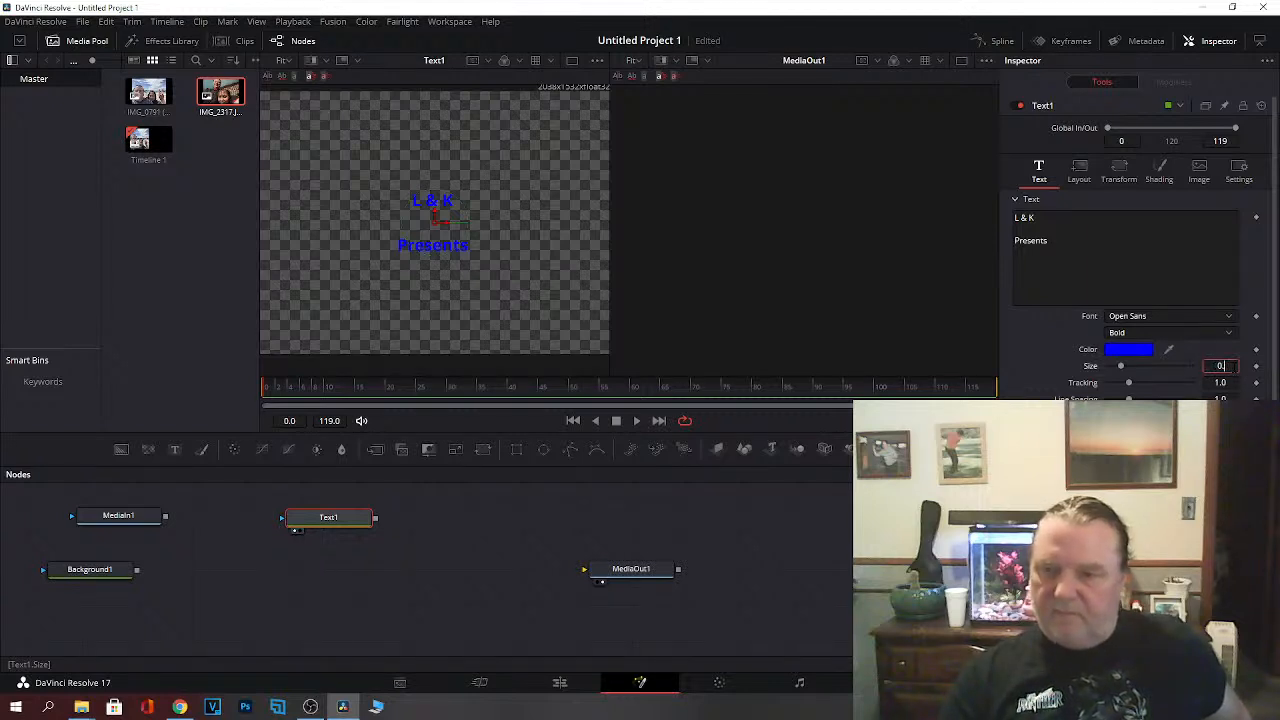
pyautogui.write('13')
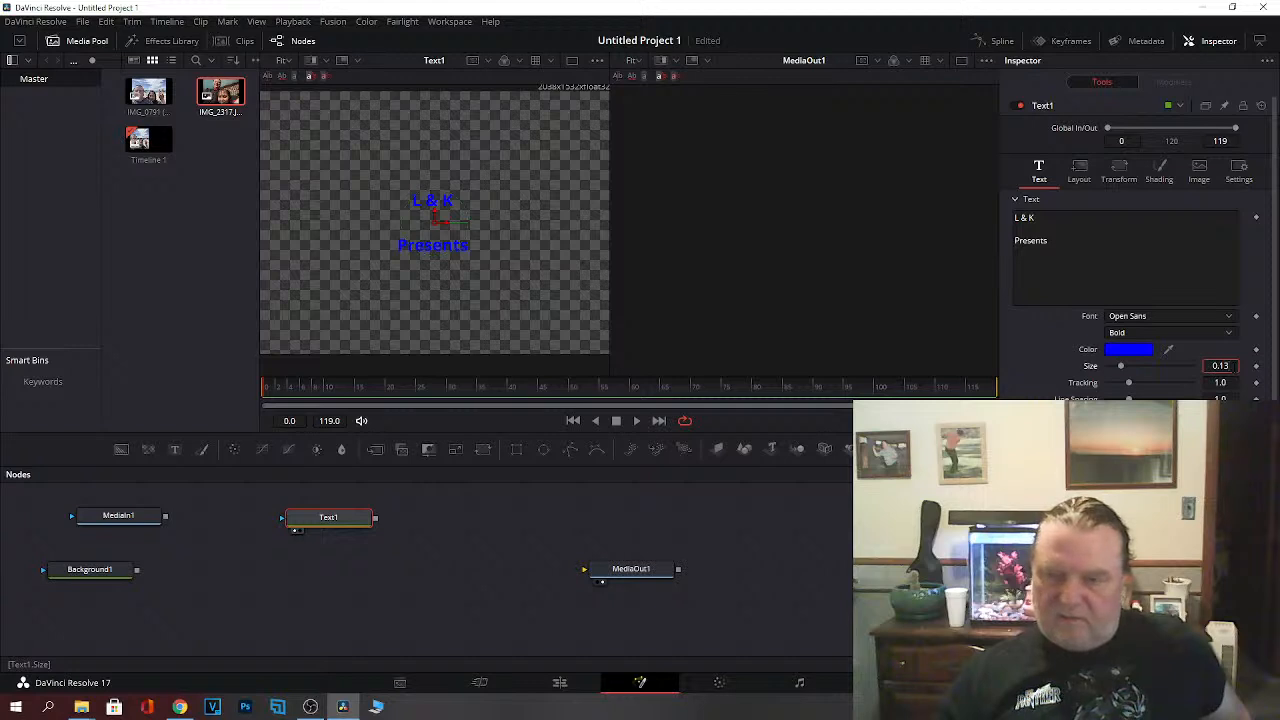
pyautogui.press('Tab')
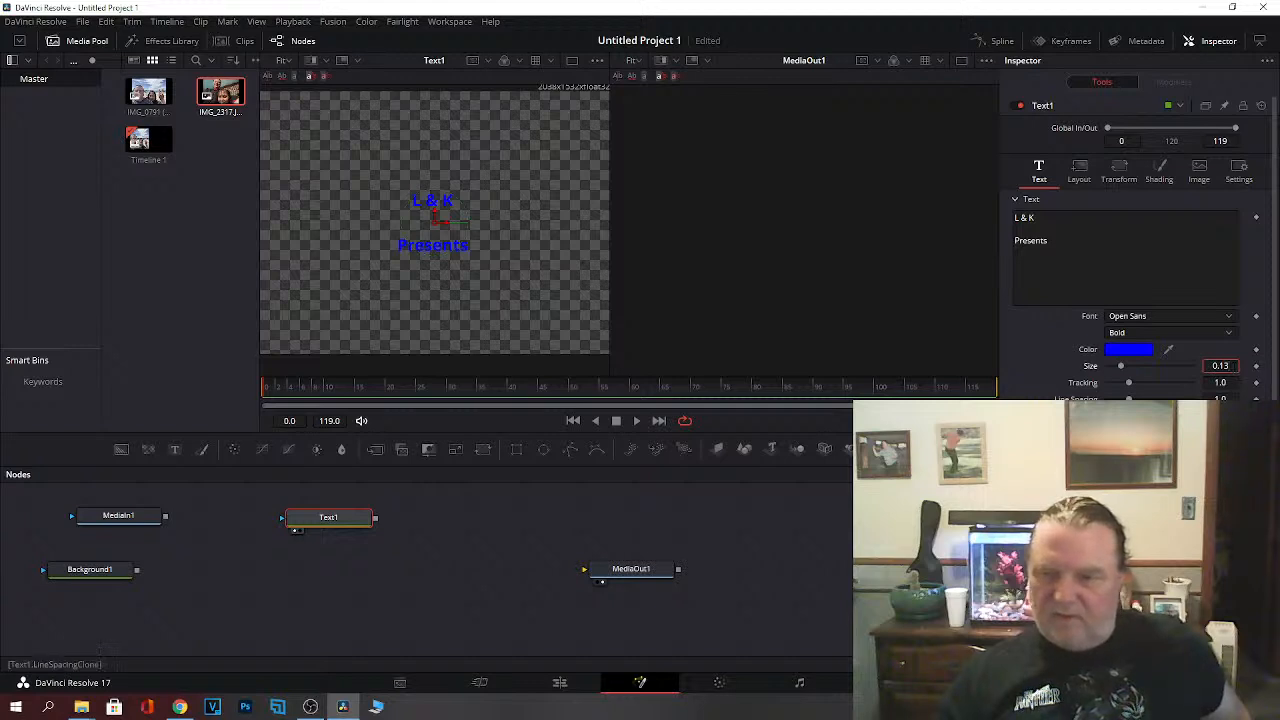
pyautogui.write('0')
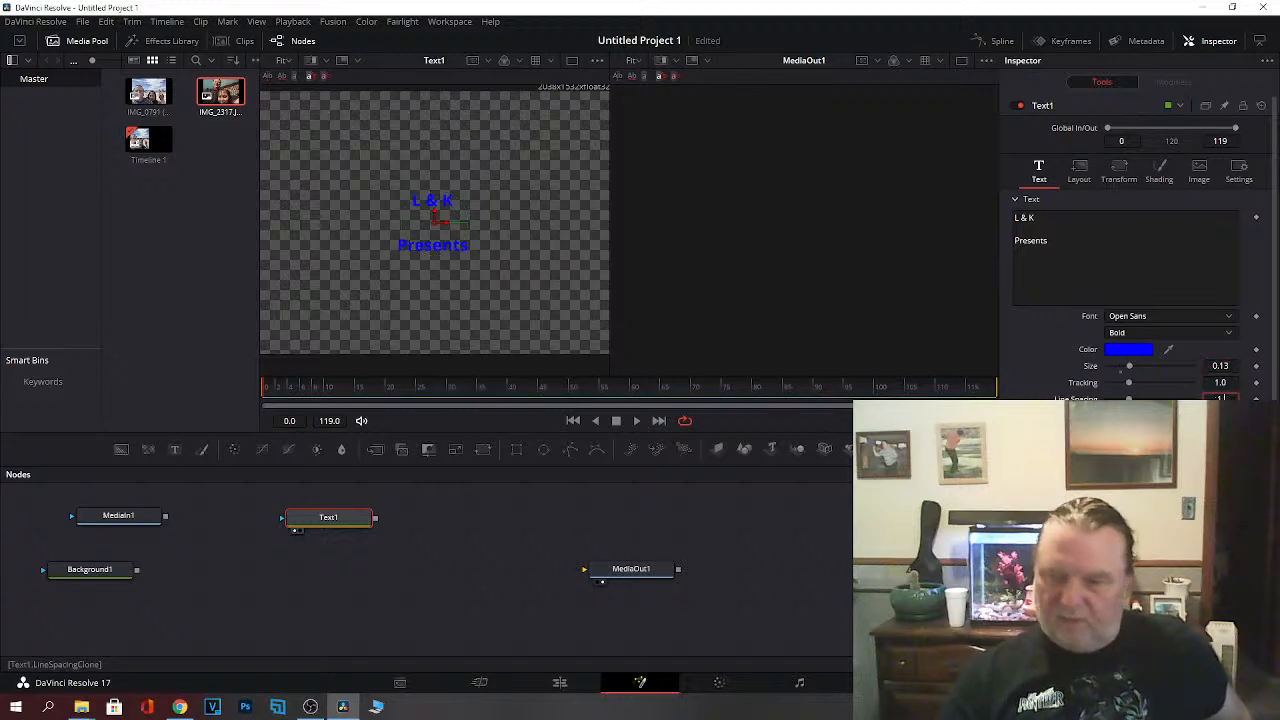
pyautogui.write('.5')
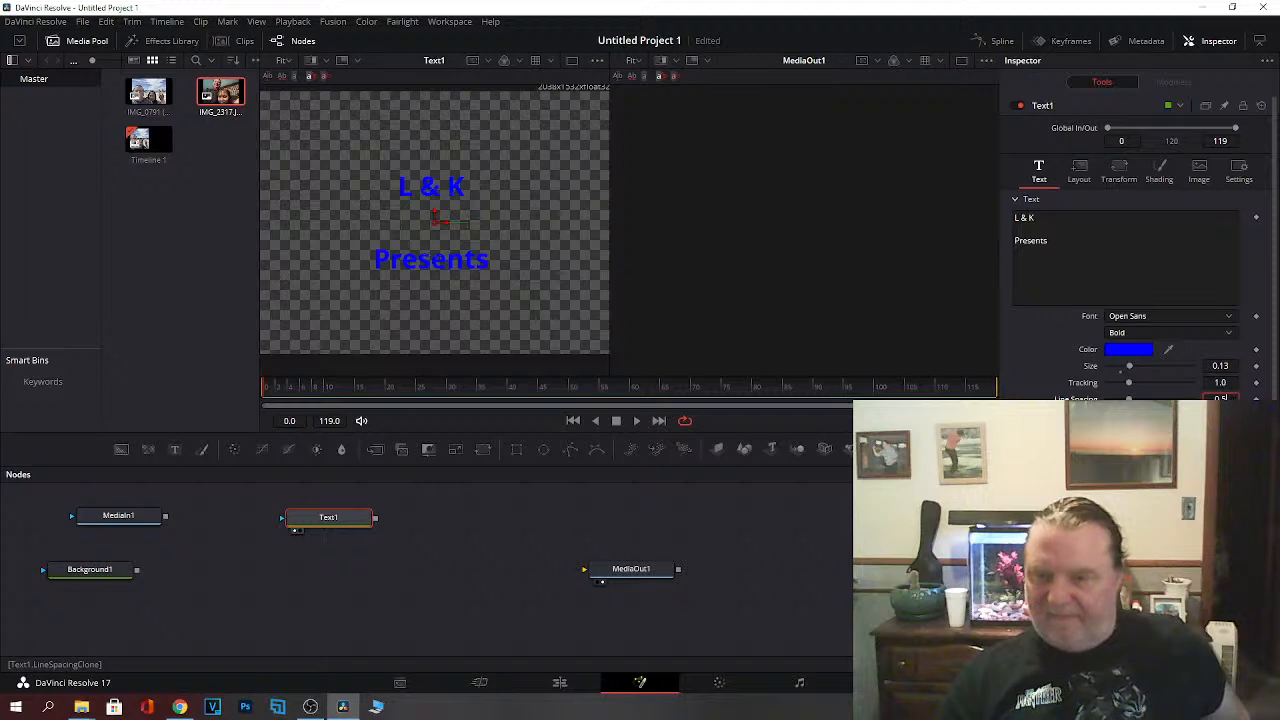
pyautogui.press('Return')
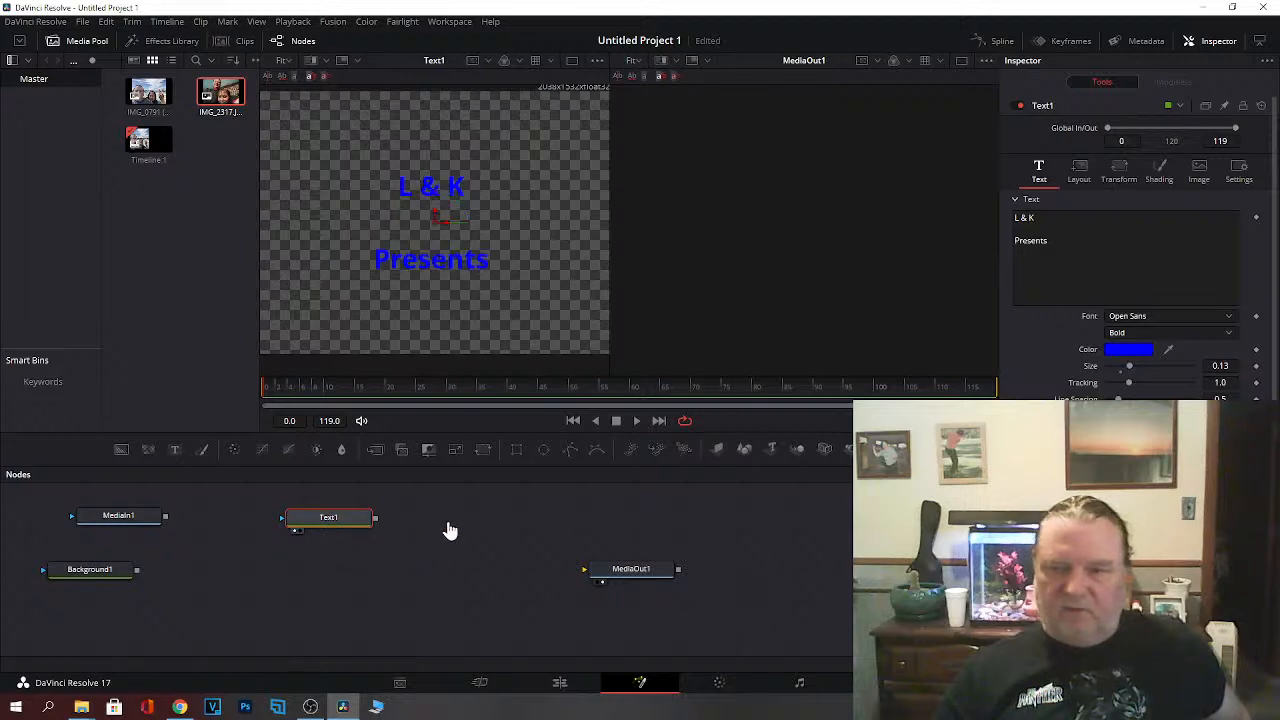
# Step: Switch to the Edit page and delete the IMG_0791 (2).JPEG clip from the Video 3 track
pyautogui.click(560, 683)
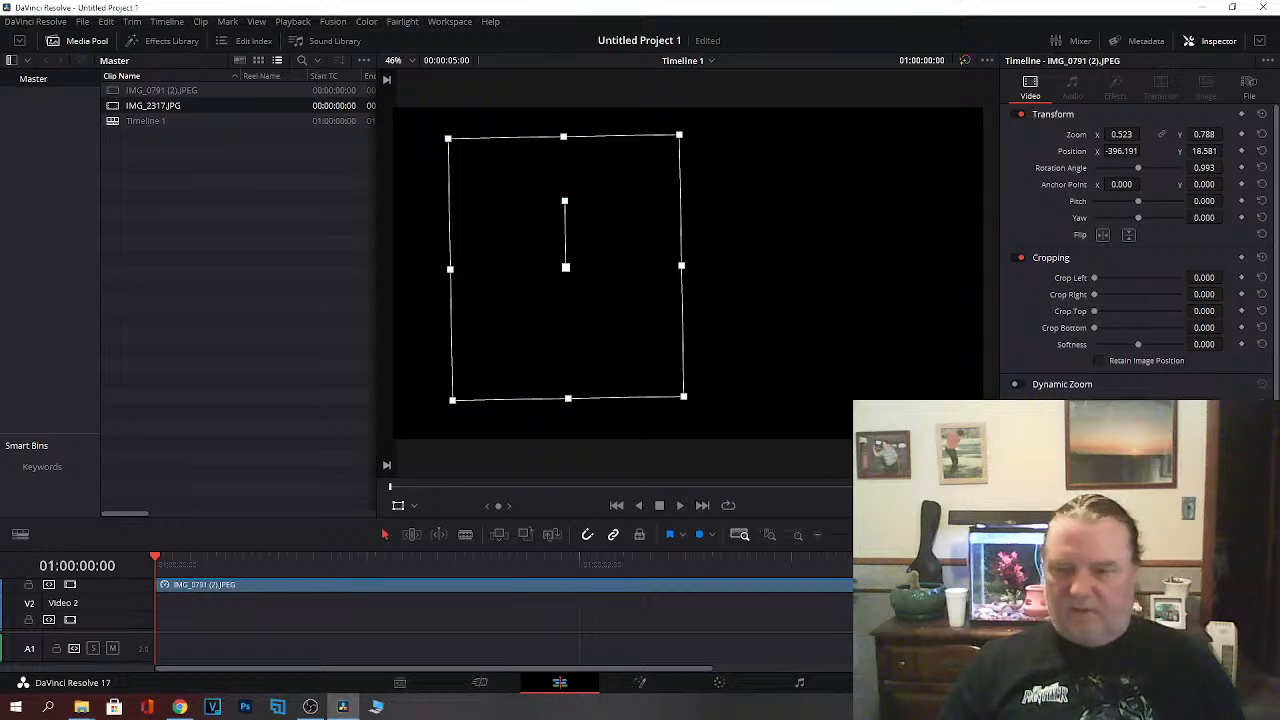
pyautogui.scroll(3, 505, 603)
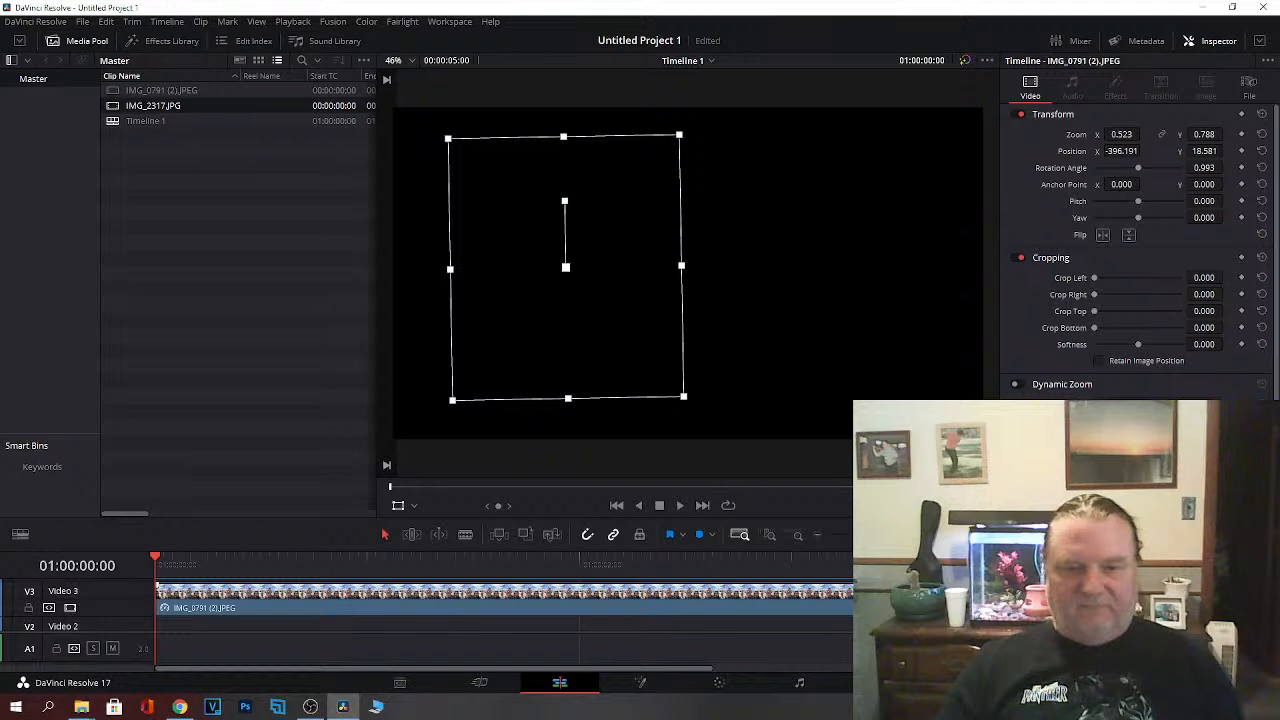
pyautogui.rightClick(530, 597)
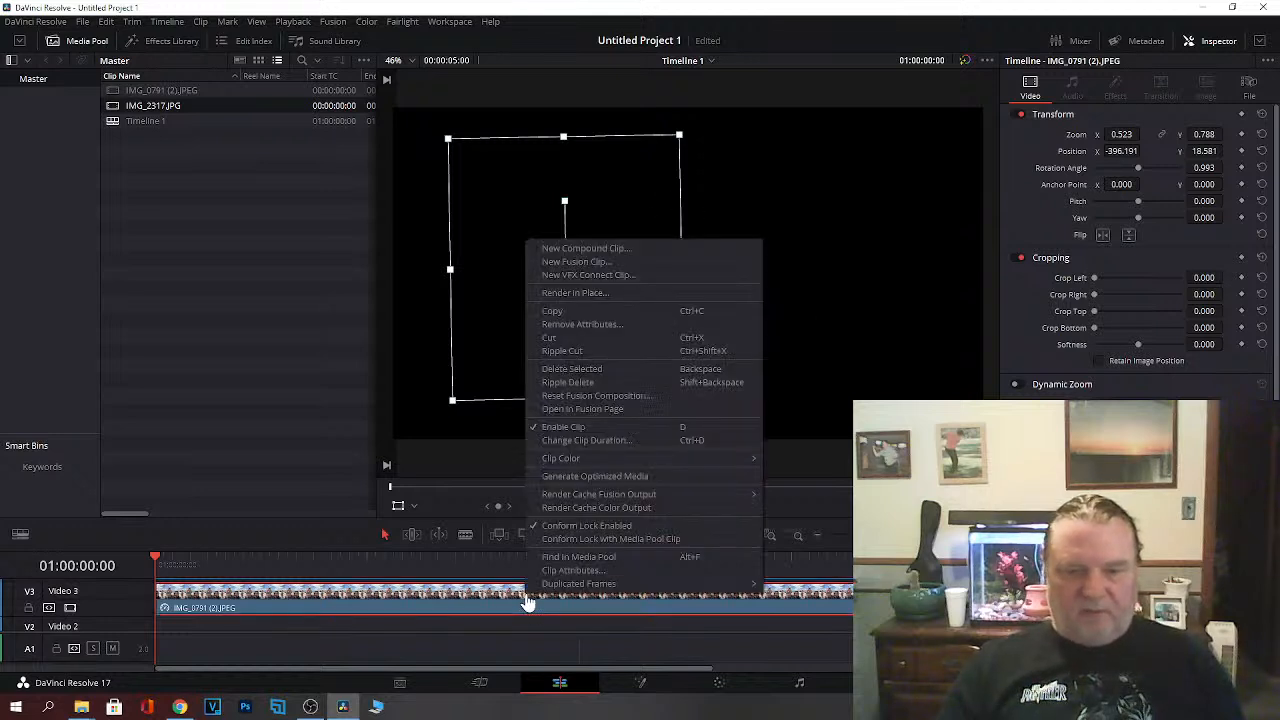
pyautogui.click(560, 372)
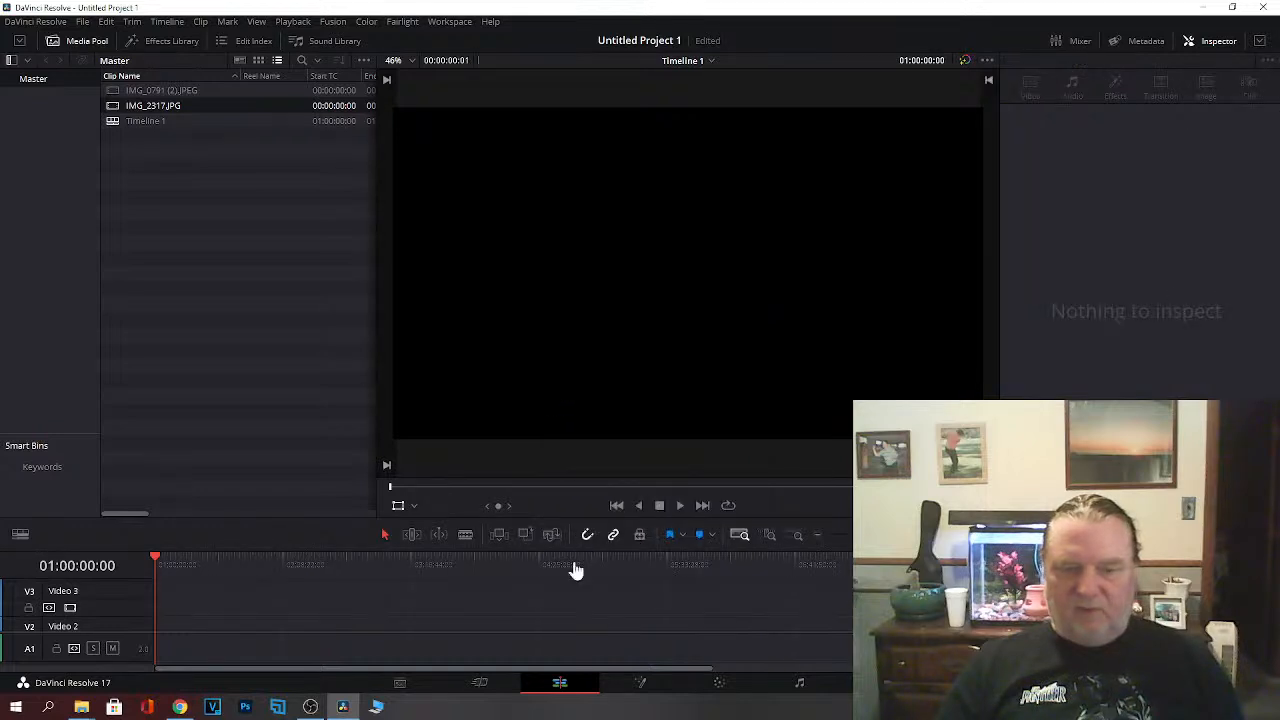
# Step: On the Fusion page, add a Background node feeding MediaOut1, space the two nodes apart, and show the background in the first viewer
pyautogui.click(641, 688)
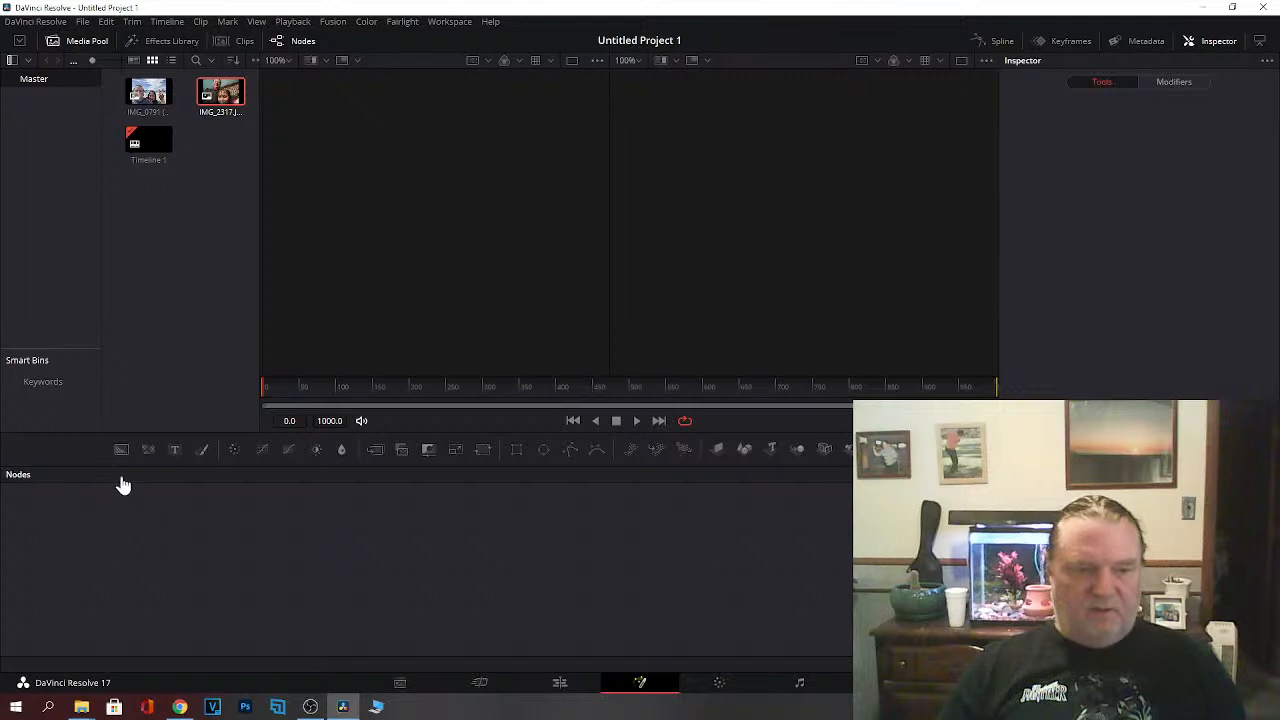
pyautogui.moveTo(121, 449); pyautogui.dragTo(109, 576)
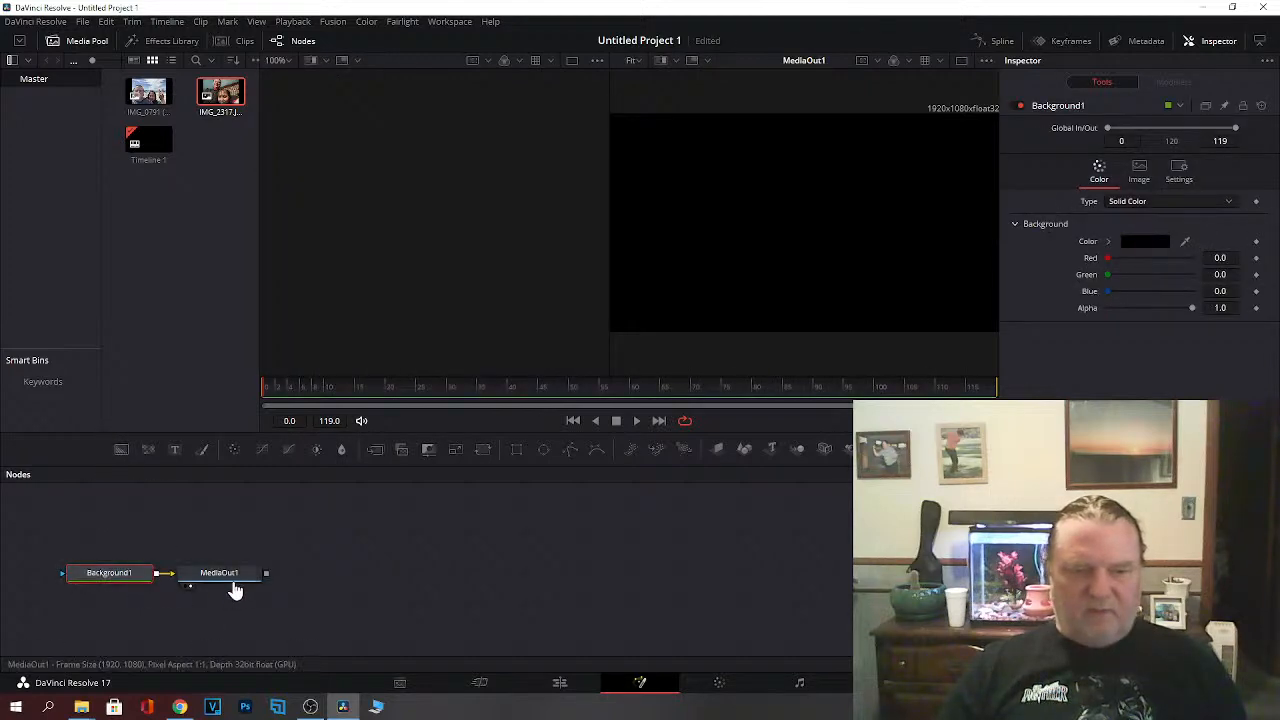
pyautogui.moveTo(226, 580); pyautogui.dragTo(643, 583)
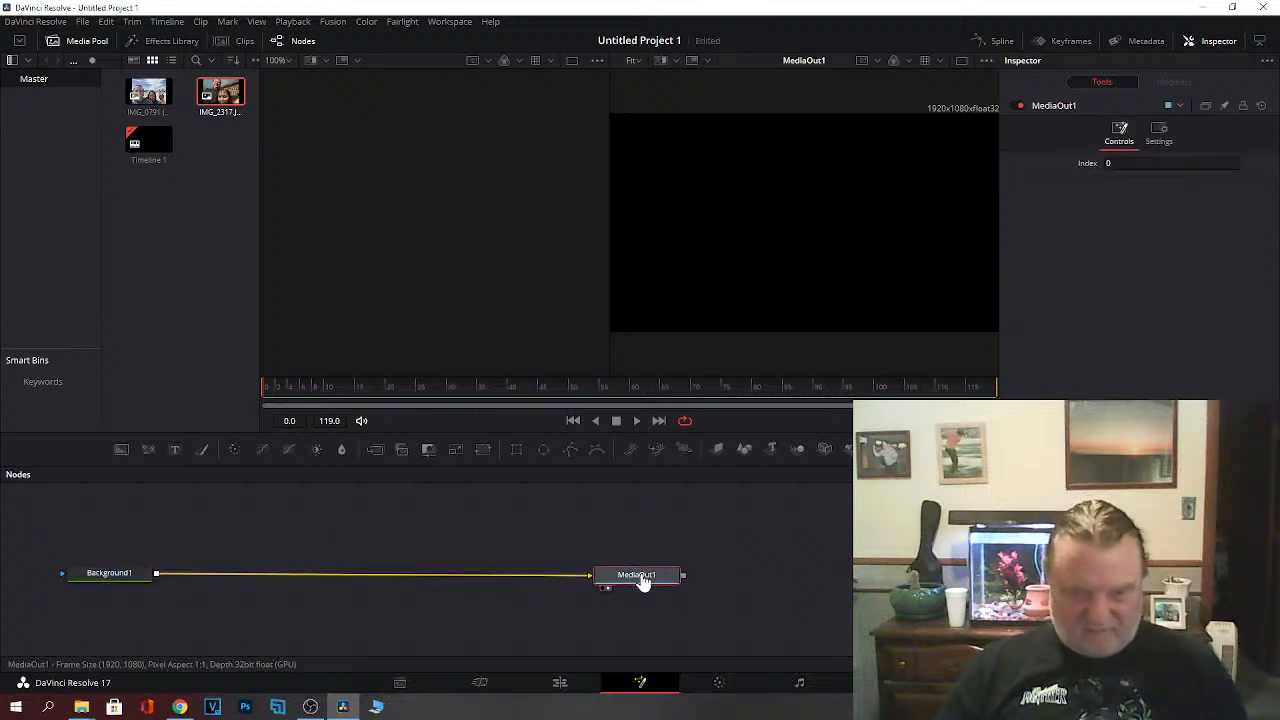
pyautogui.click(109, 582)
pyautogui.press('1')
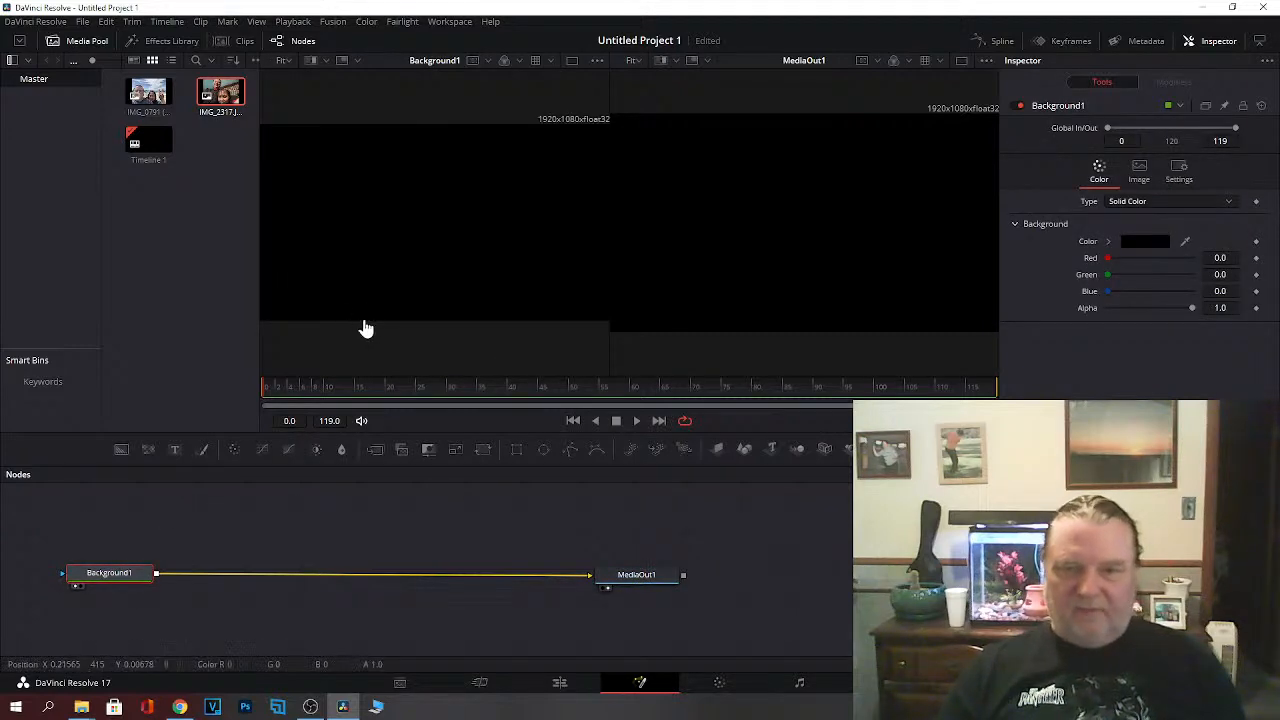
# Step: Set the Background1 node's solid colour to pure blue (#0000ff)
pyautogui.click(1155, 246)
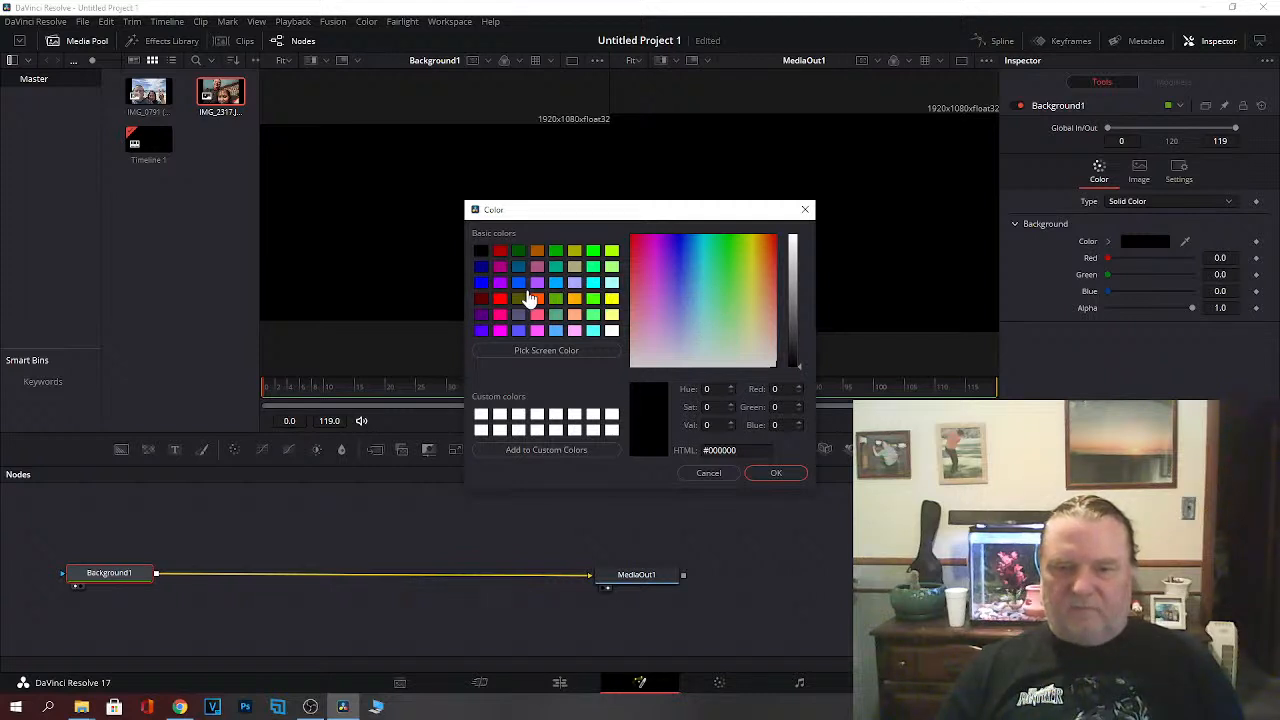
pyautogui.click(482, 285)
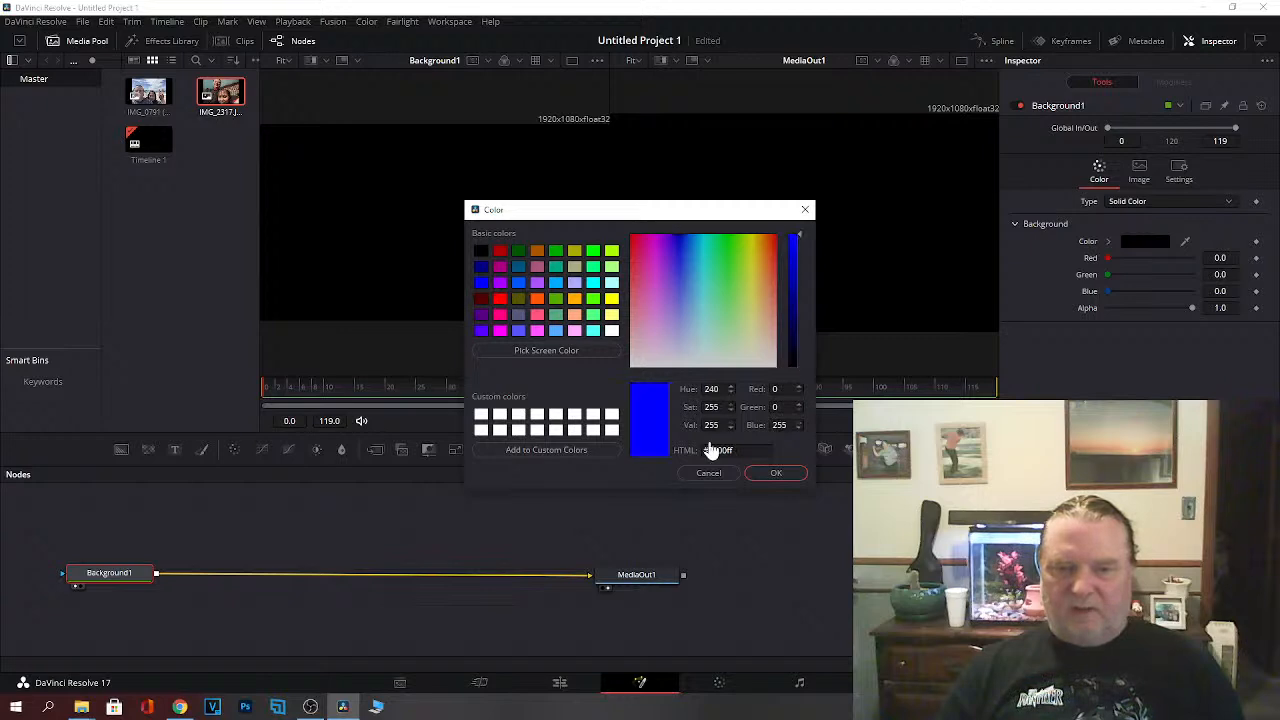
pyautogui.click(777, 474)
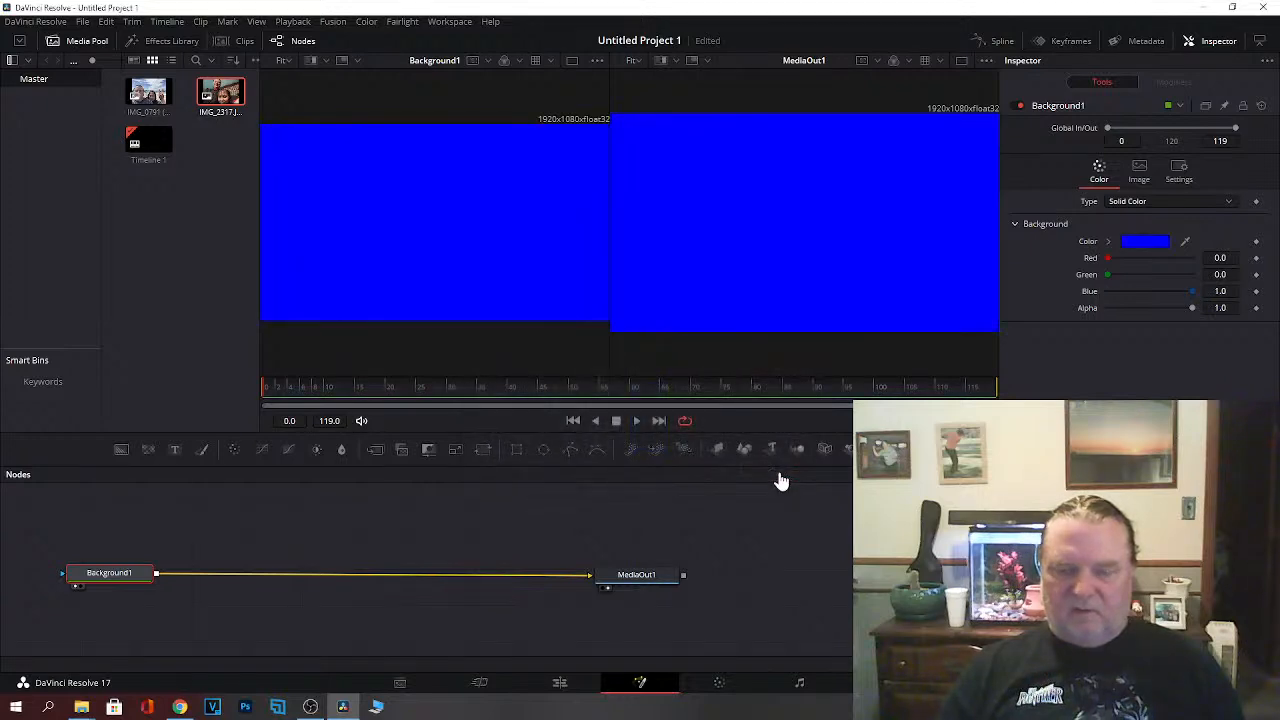
# Step: Change the Background1 colour to light sky blue, with red 0.172549, green 0.862745 and blue 1.0
pyautogui.click(1148, 249)
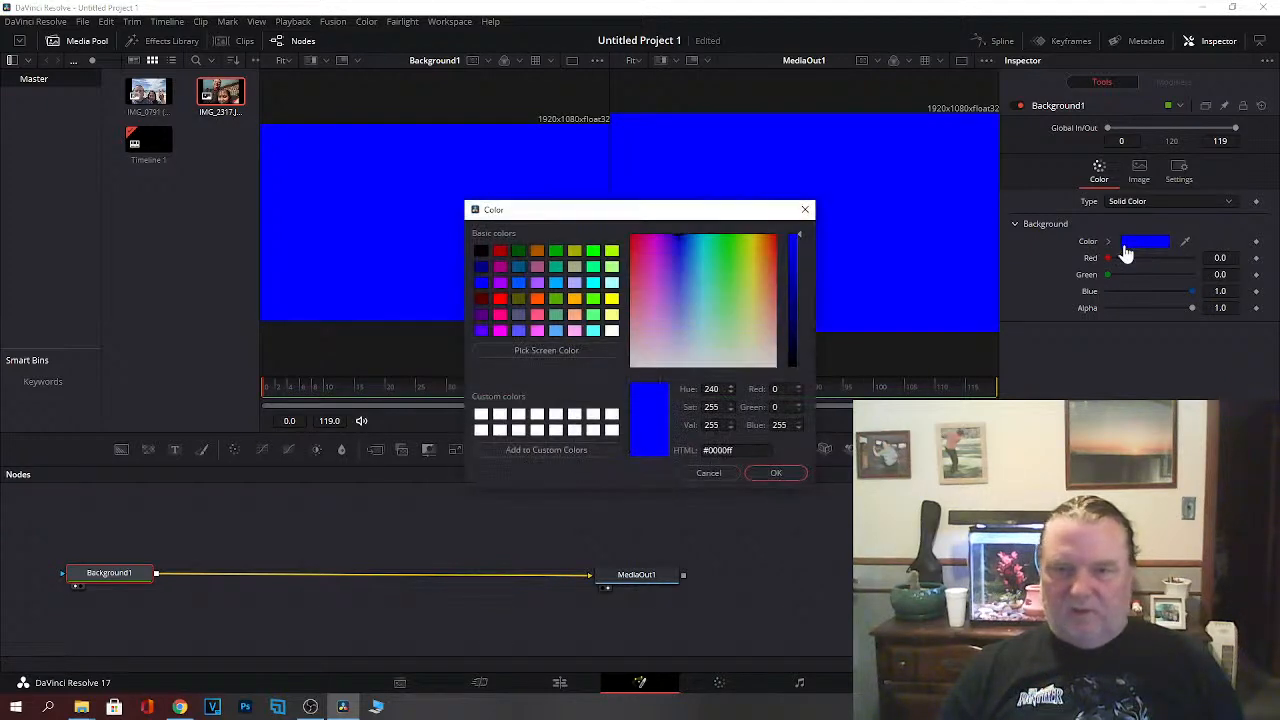
pyautogui.moveTo(679, 245); pyautogui.dragTo(701, 261)
pyautogui.click(776, 474)
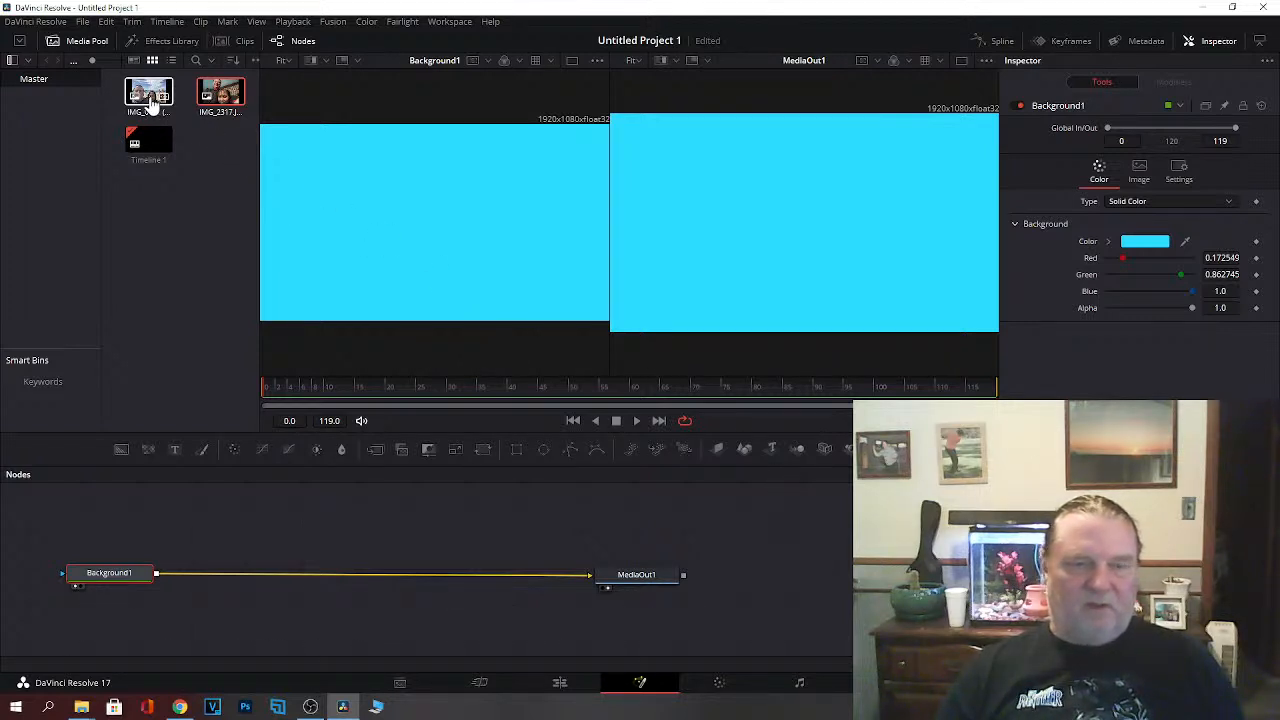
# Step: Add the IMG_0791 photo from the media pool to the composition as a node above Background1
pyautogui.moveTo(150, 103); pyautogui.dragTo(202, 517)
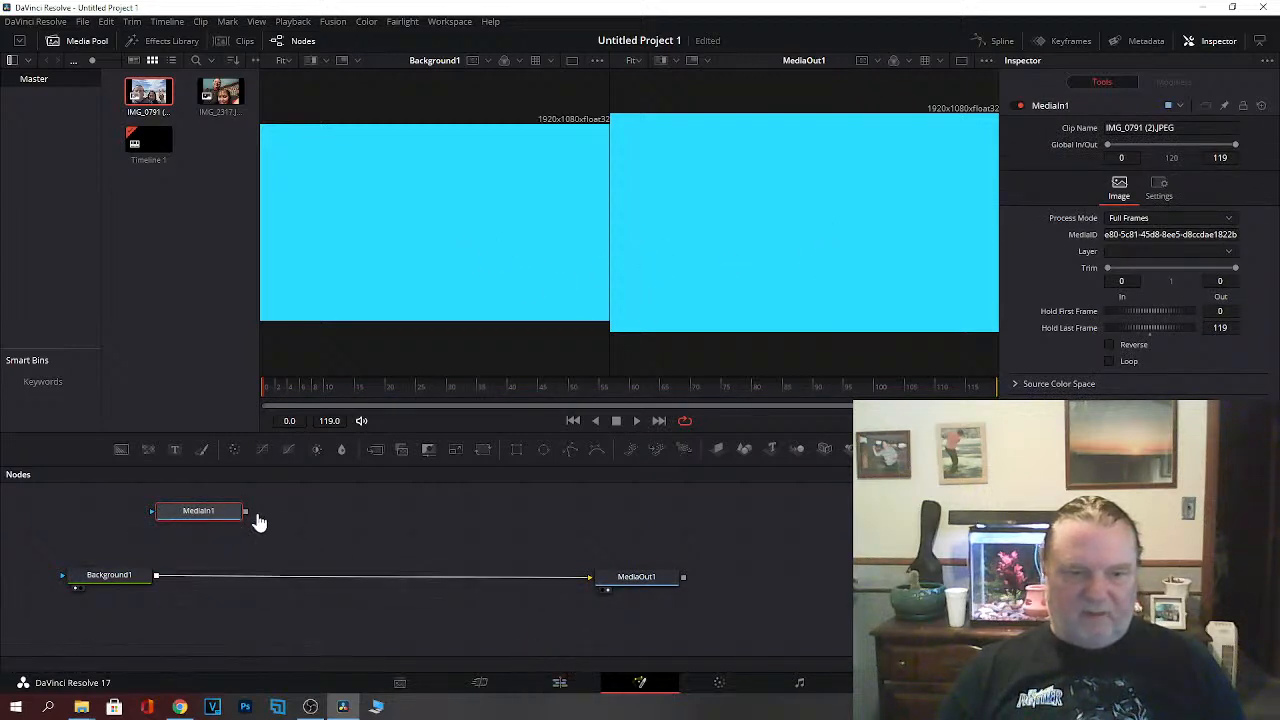
# Step: Try connecting the MediaIn1 output directly to Background1, and remove that connection
pyautogui.moveTo(246, 513); pyautogui.dragTo(152, 588)
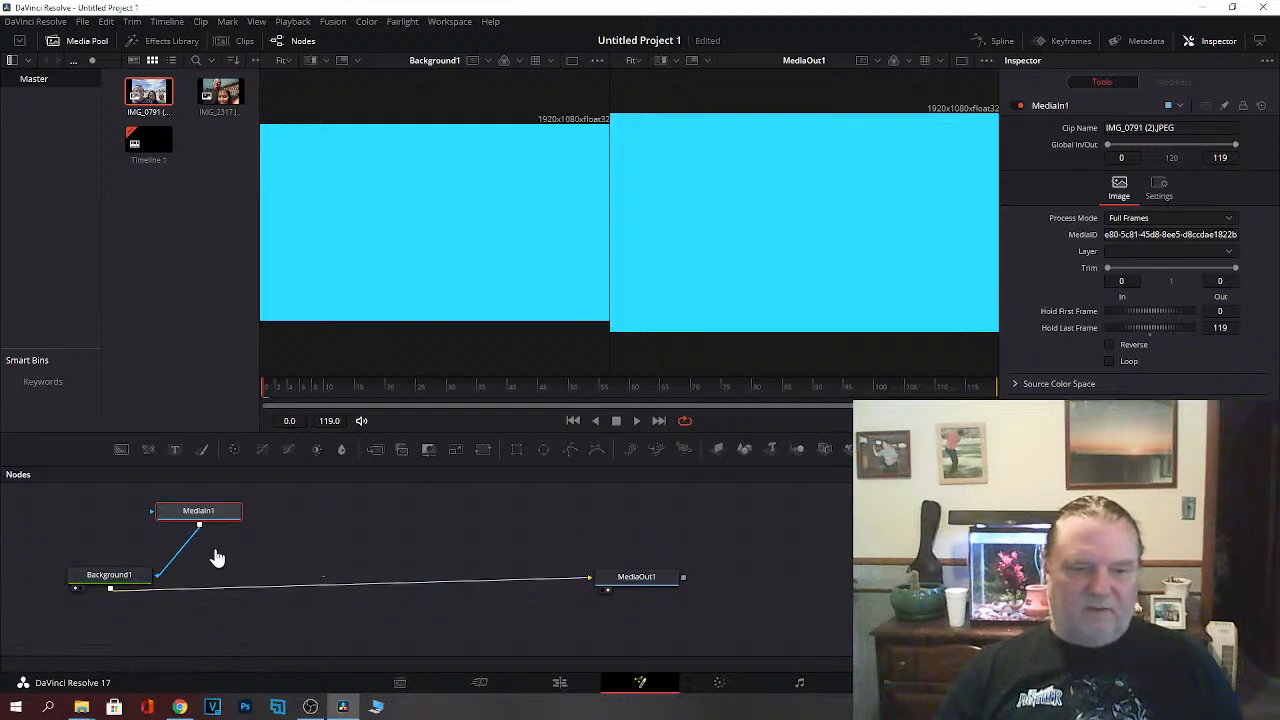
pyautogui.rightClick(178, 566)
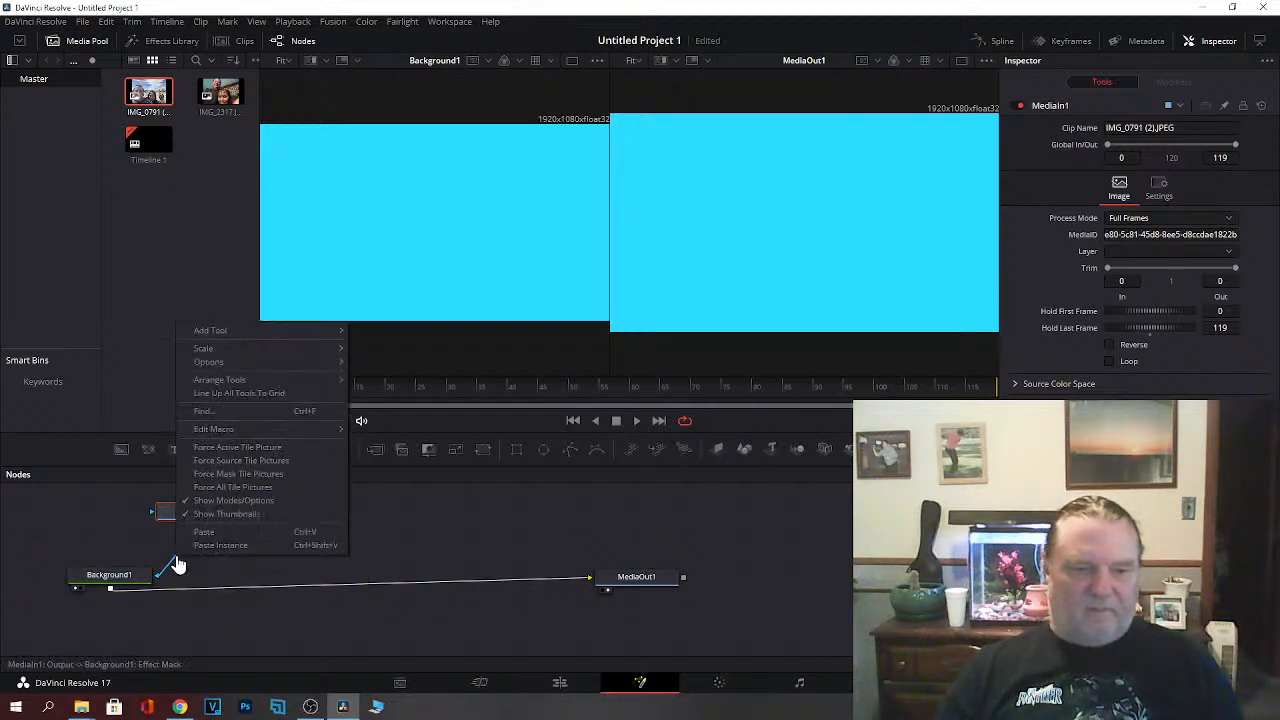
pyautogui.moveTo(212, 388)
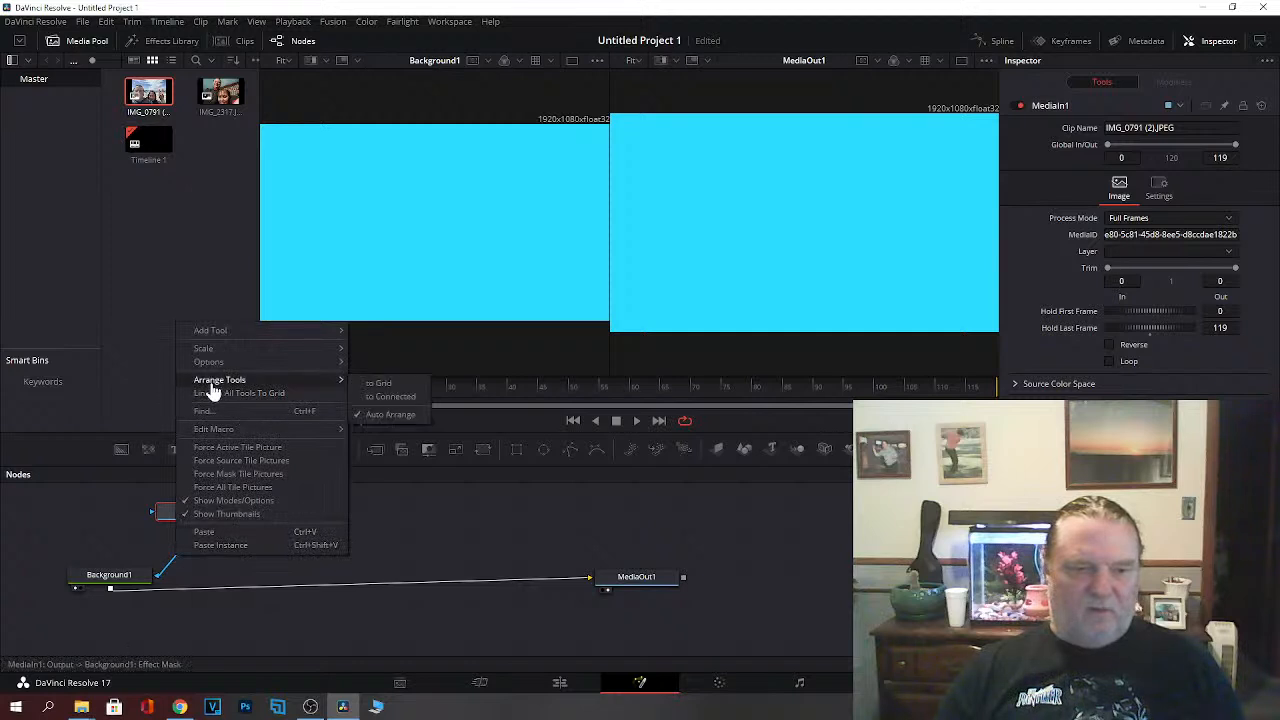
pyautogui.click(171, 566)
pyautogui.moveTo(205, 568); pyautogui.dragTo(247, 553)
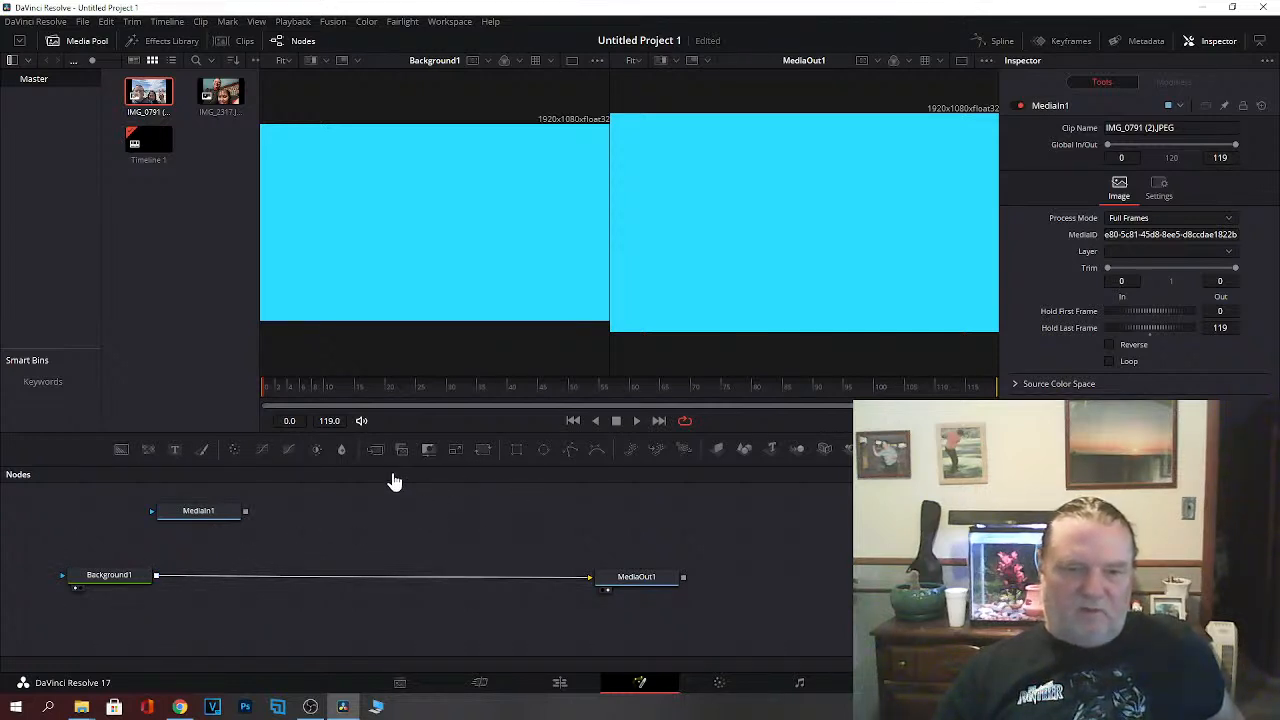
# Step: Add a Merge node fed by MediaIn1, merge its output over Background1, and place MediaIn1 directly above Merge1
pyautogui.moveTo(375, 456); pyautogui.dragTo(113, 543)
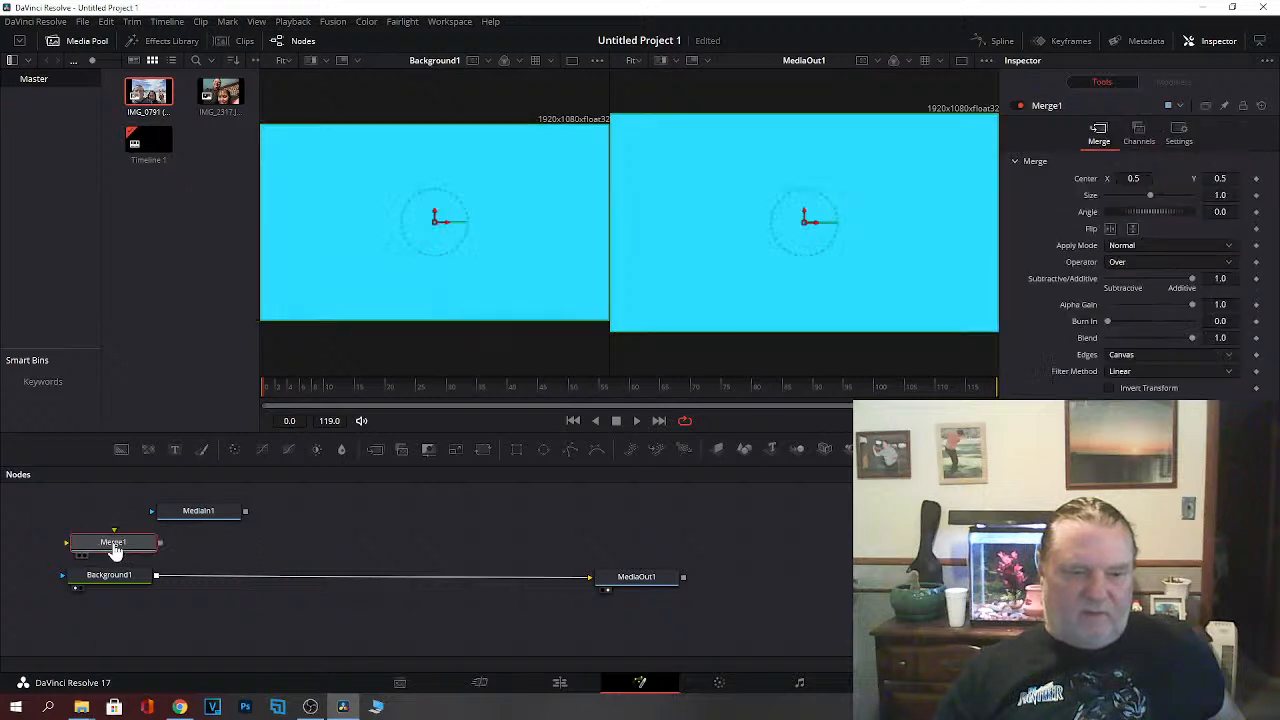
pyautogui.moveTo(245, 511); pyautogui.dragTo(129, 543)
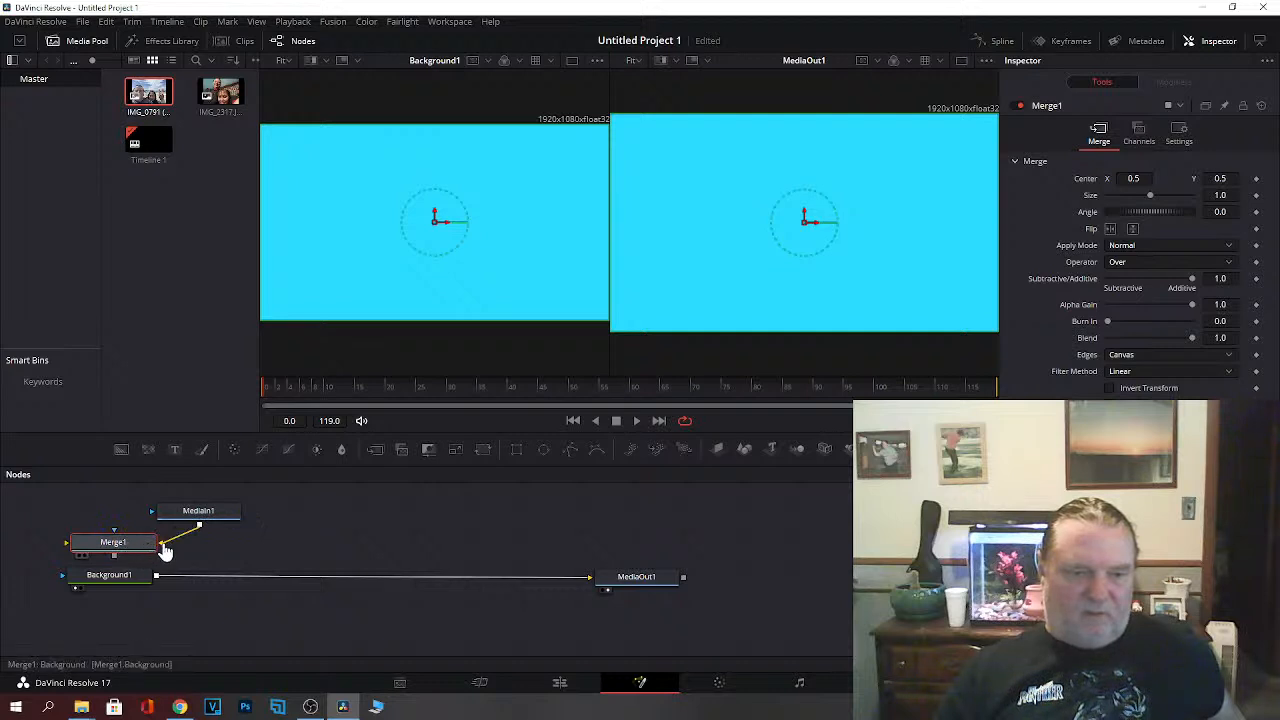
pyautogui.moveTo(115, 557); pyautogui.dragTo(158, 584)
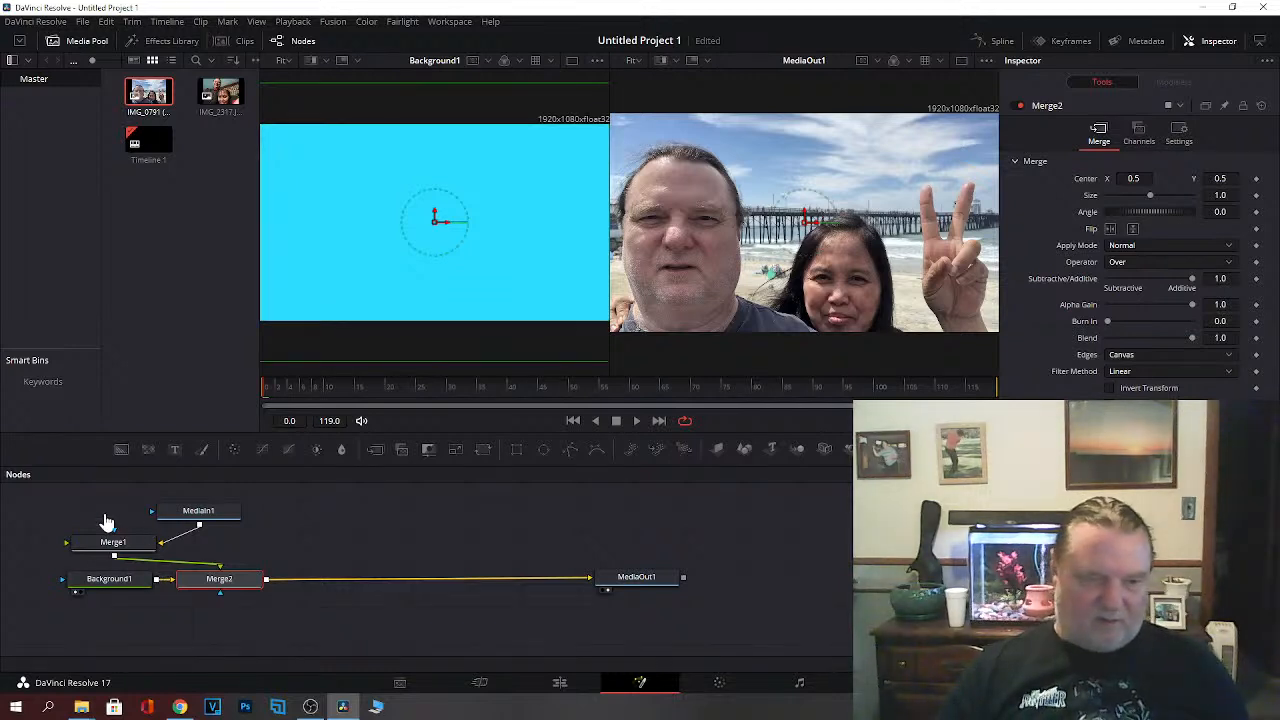
pyautogui.moveTo(200, 514); pyautogui.dragTo(115, 507)
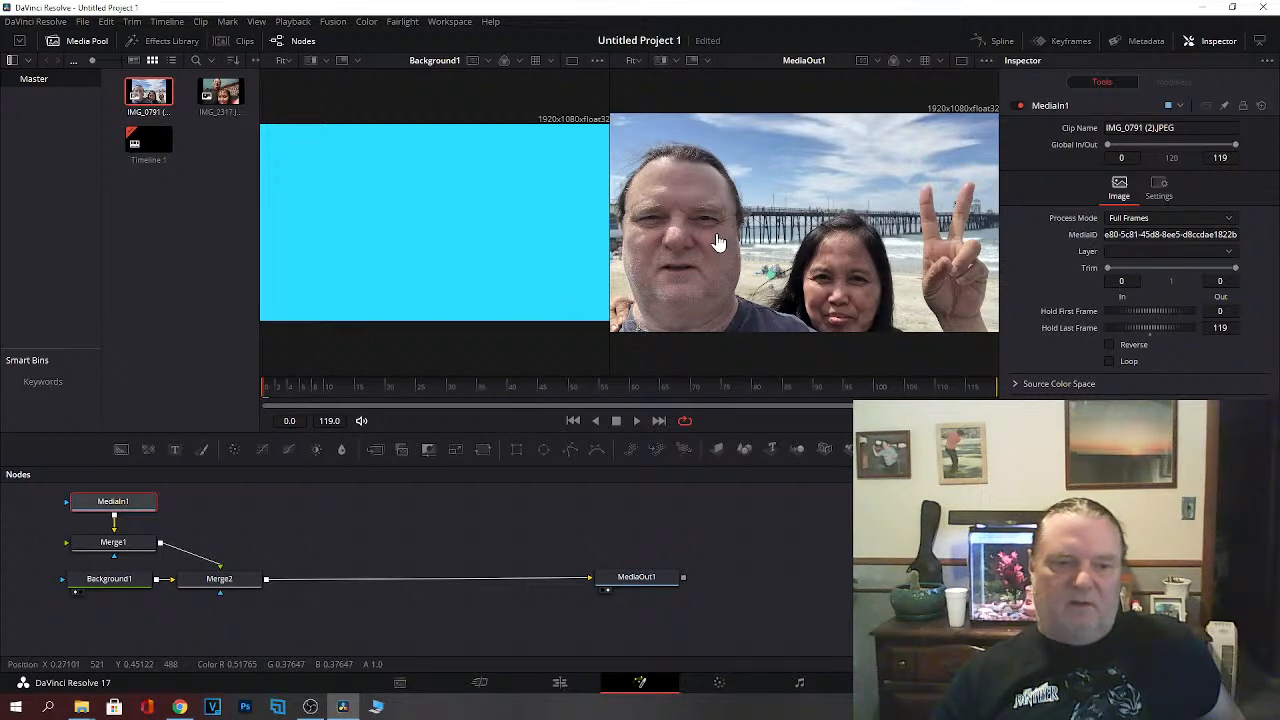
pyautogui.moveTo(716, 230); pyautogui.dragTo(759, 228)
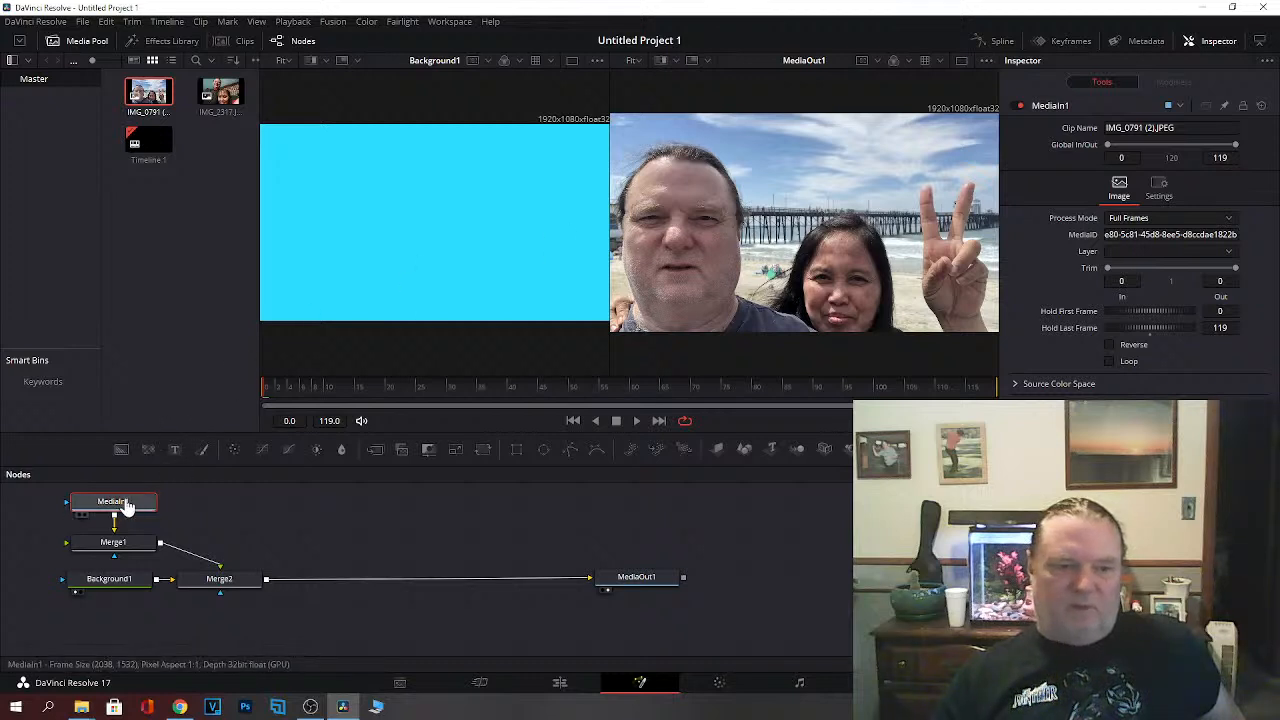
pyautogui.click(638, 580)
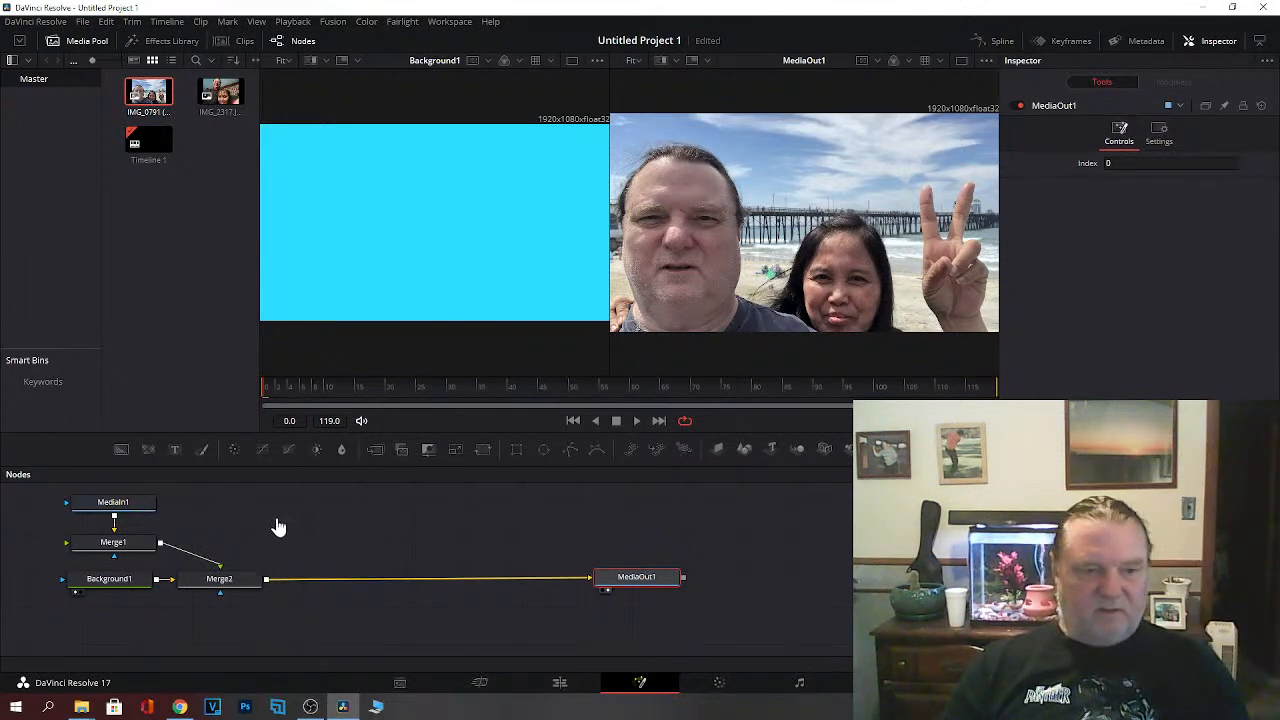
# Step: Add a Text node to the composition, in the empty area above the Merge2 to MediaOut1 connection
pyautogui.moveTo(175, 452); pyautogui.dragTo(339, 512)
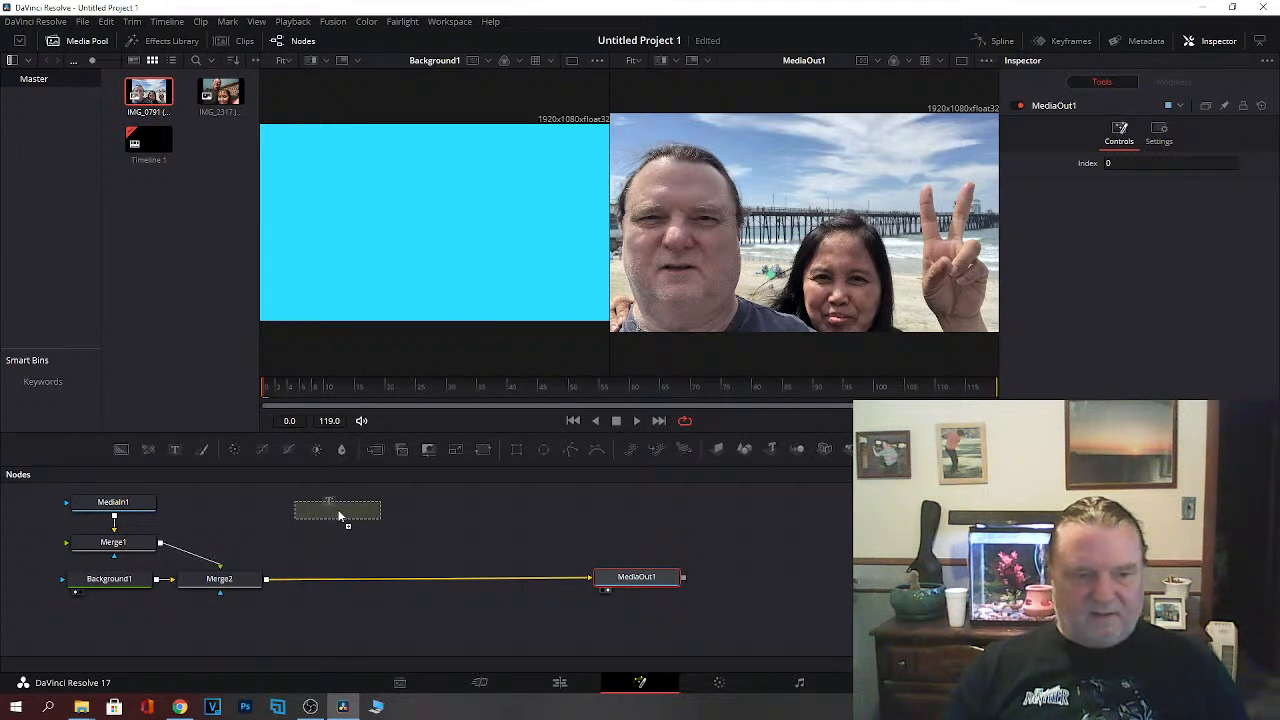
pyautogui.moveTo(339, 516); pyautogui.dragTo(341, 517)
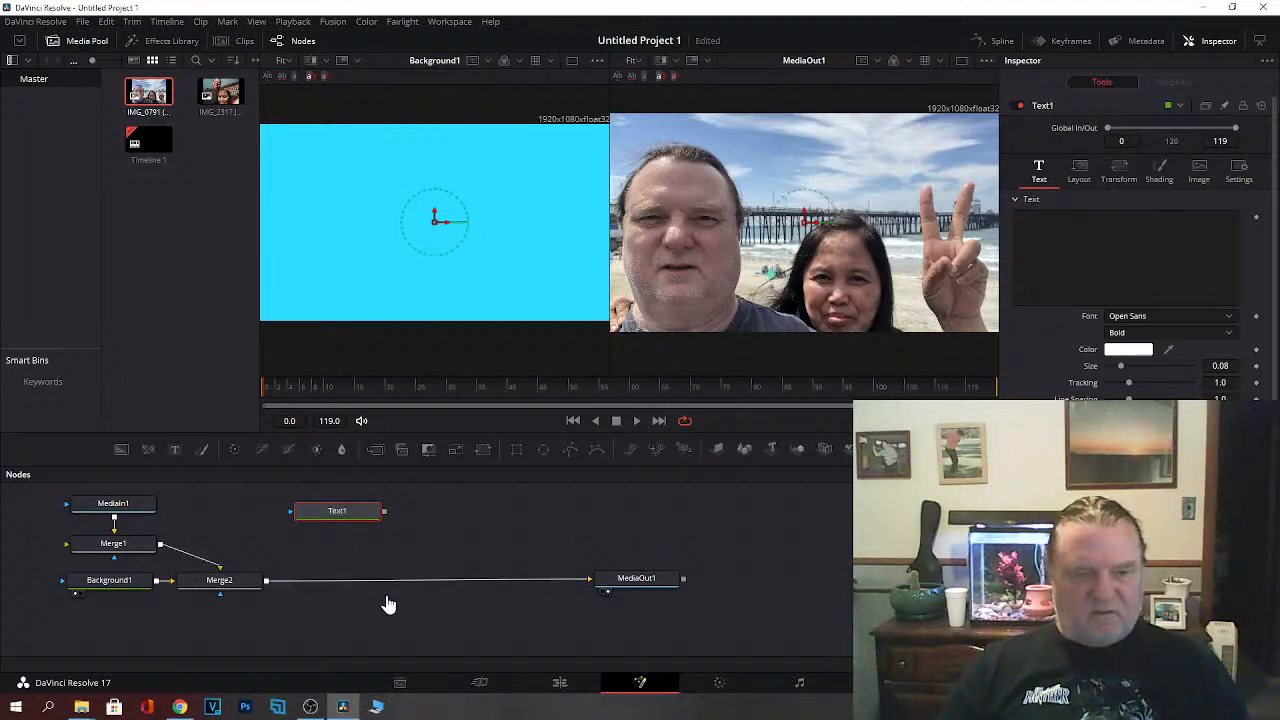
# Step: Disconnect all the nodes from one another and move Merge2 between Text1 and MediaOut1
pyautogui.click(525, 584)
pyautogui.press('Delete')
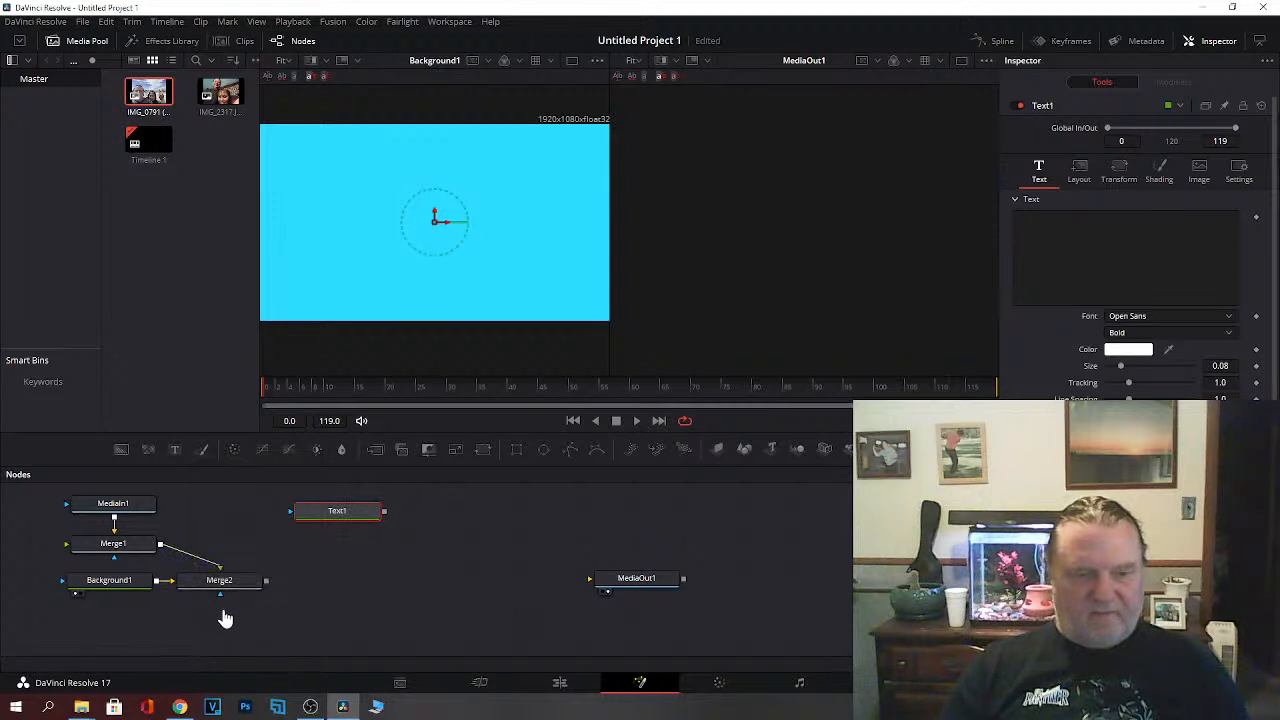
pyautogui.moveTo(200, 566); pyautogui.dragTo(157, 552)
pyautogui.moveTo(212, 588); pyautogui.dragTo(485, 540)
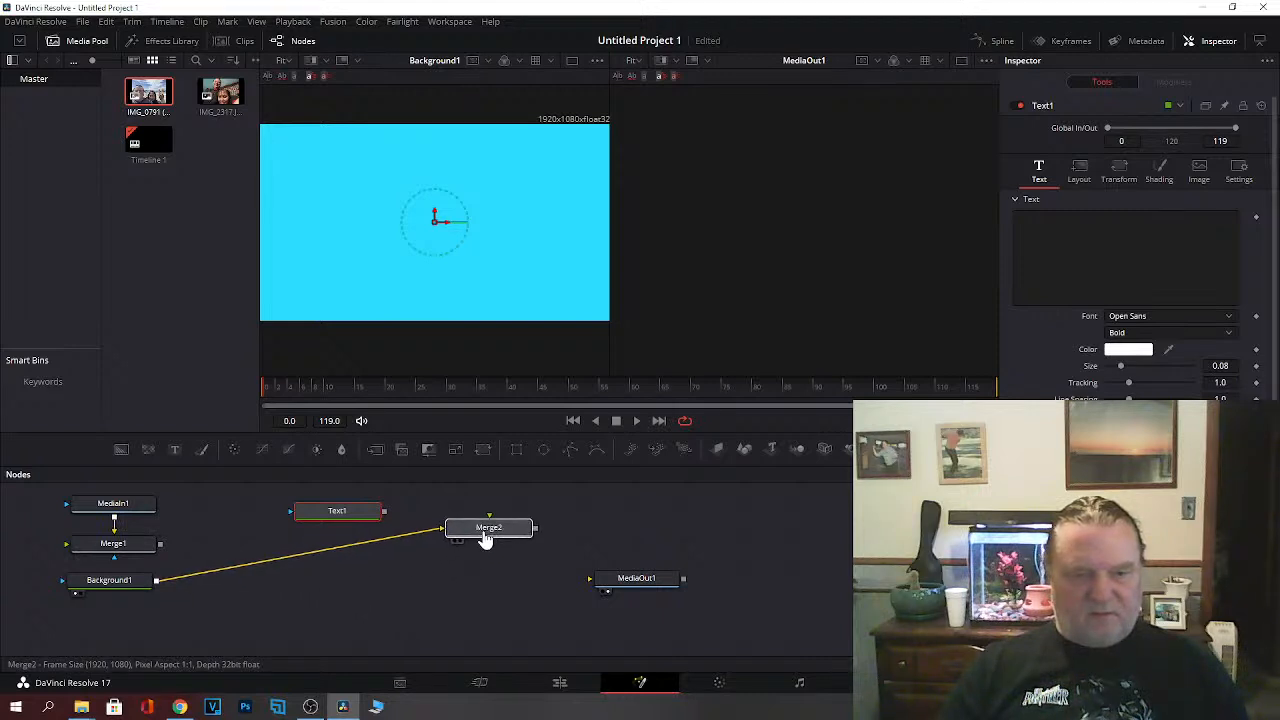
pyautogui.click(485, 538)
pyautogui.click(366, 544)
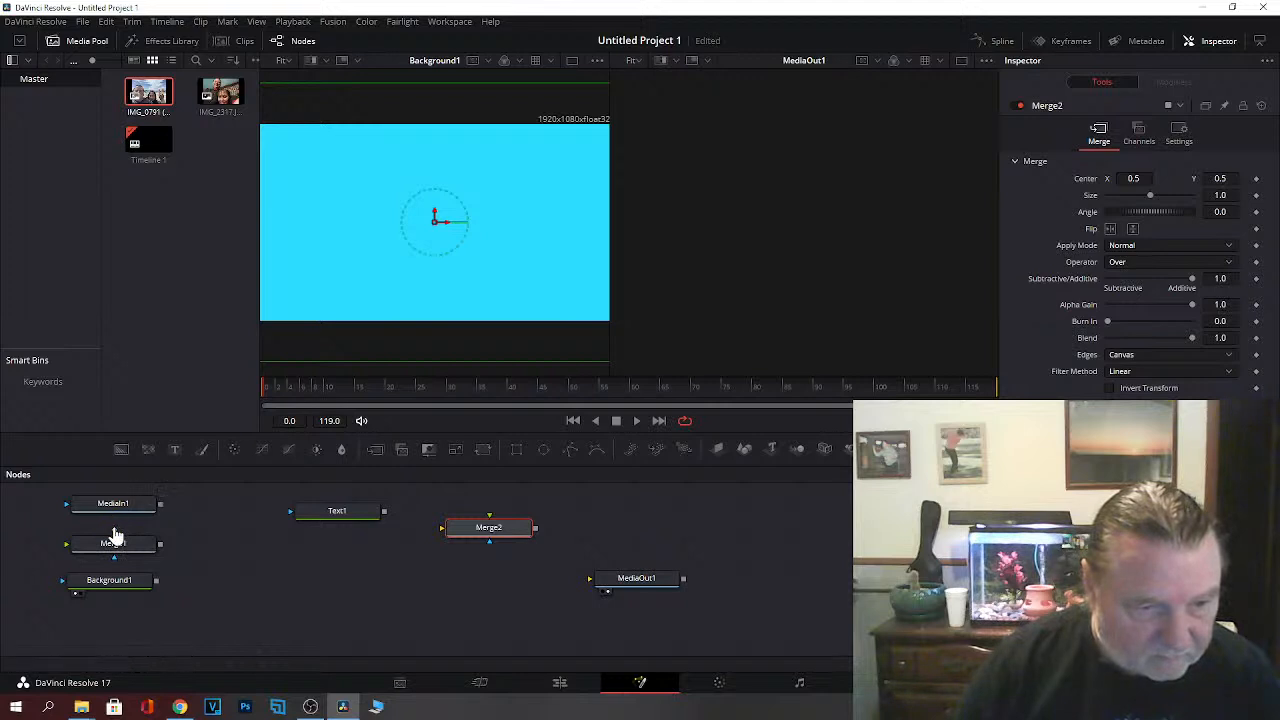
# Step: Arrange the nodes so Merge2 and Merge1 sit in a row between Background1 and MediaOut1, with Text1 directly above Merge1
pyautogui.moveTo(118, 545); pyautogui.dragTo(317, 600)
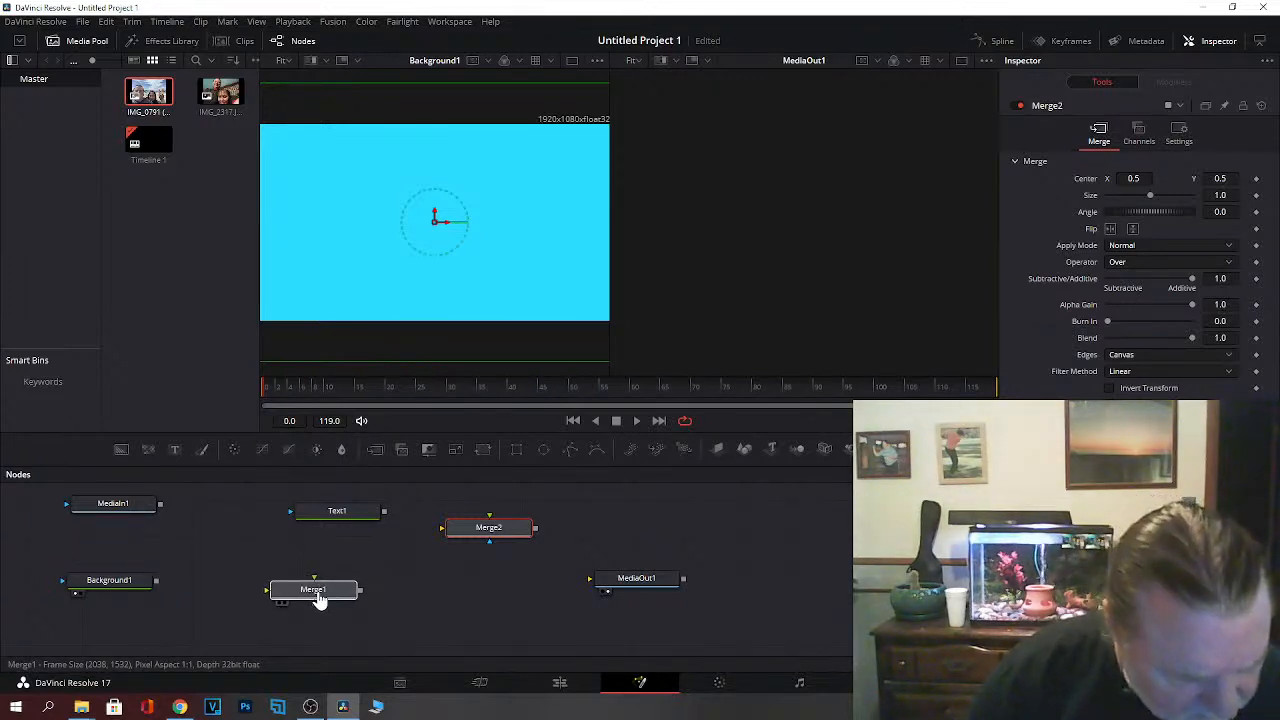
pyautogui.moveTo(318, 600); pyautogui.dragTo(343, 588)
pyautogui.moveTo(491, 530); pyautogui.dragTo(208, 589)
pyautogui.moveTo(337, 589); pyautogui.dragTo(397, 590)
pyautogui.moveTo(221, 588); pyautogui.dragTo(249, 591)
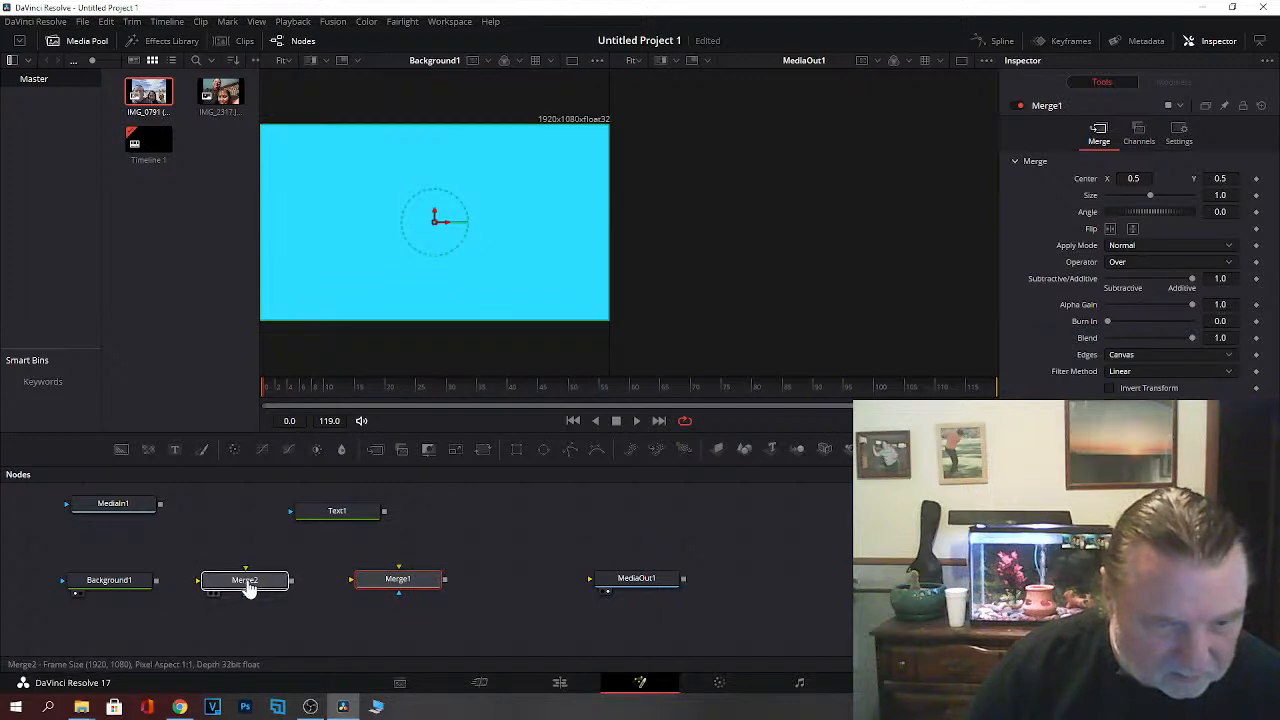
pyautogui.moveTo(328, 520); pyautogui.dragTo(388, 522)
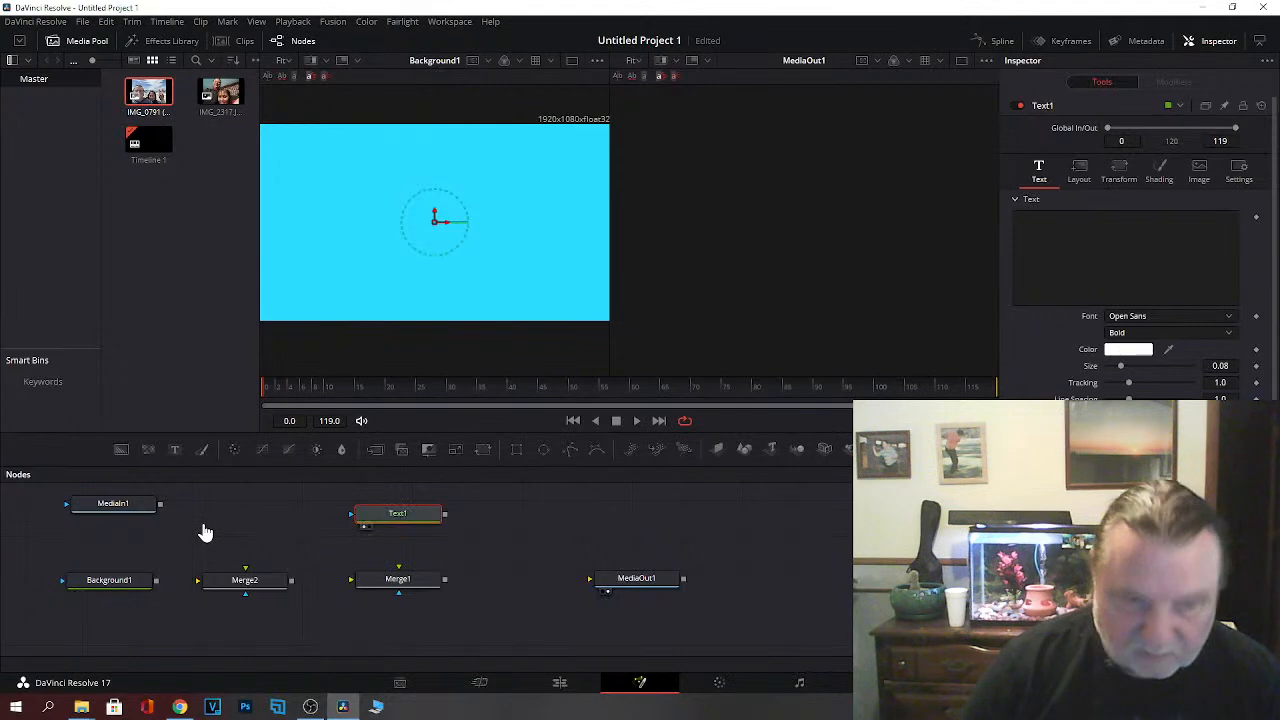
# Step: Show Text1 in the first viewer and enter its text as "L & K" with "Presents" on a second line
pyautogui.press('1')
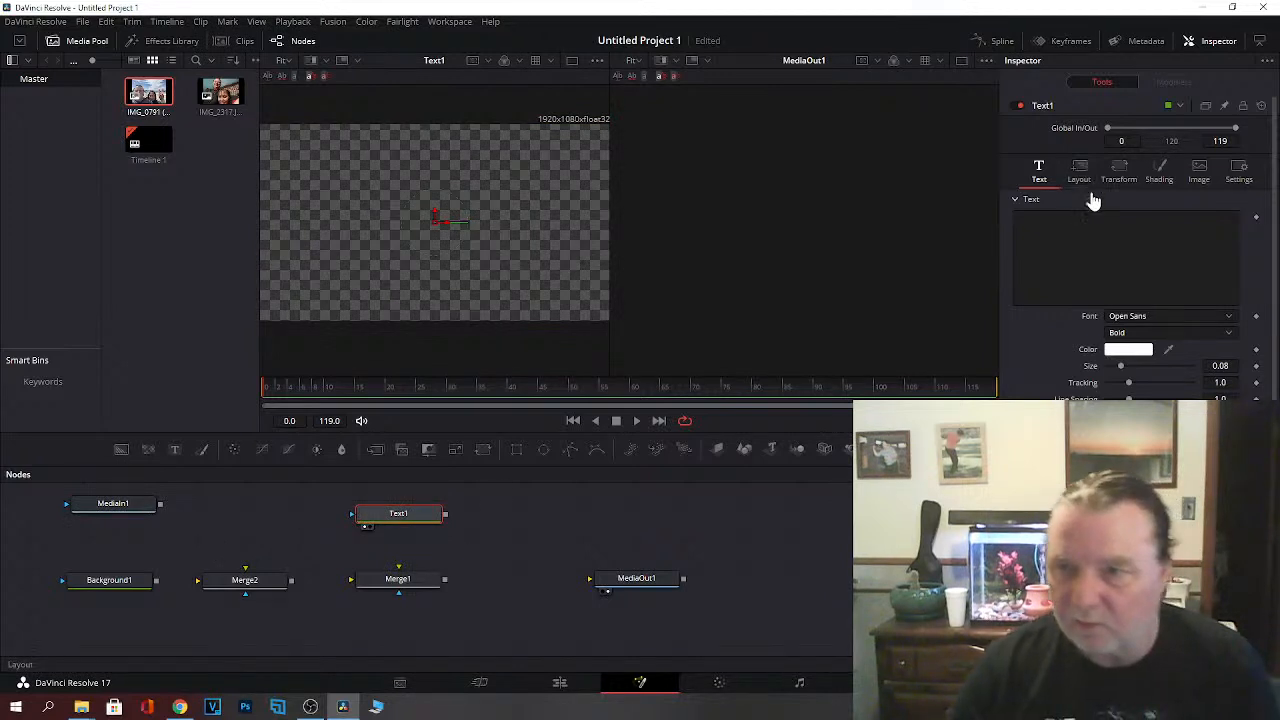
pyautogui.click(1075, 248)
pyautogui.write('L')
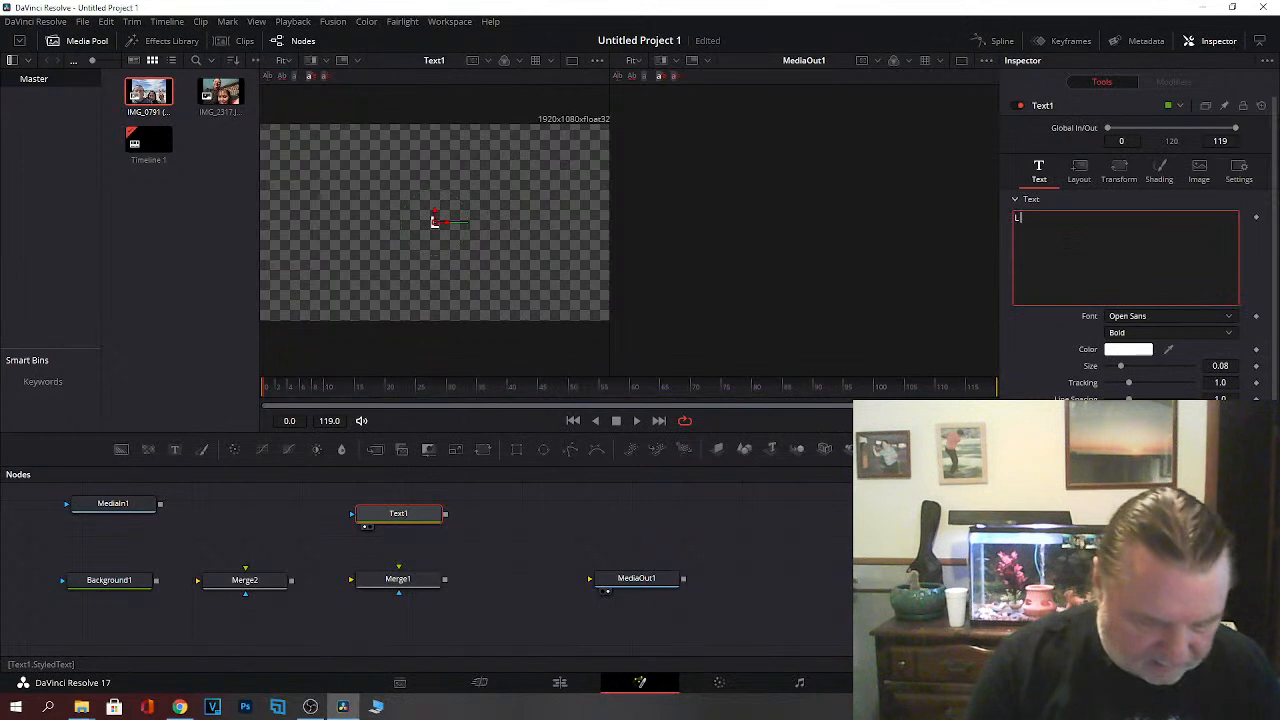
pyautogui.write(' & K')
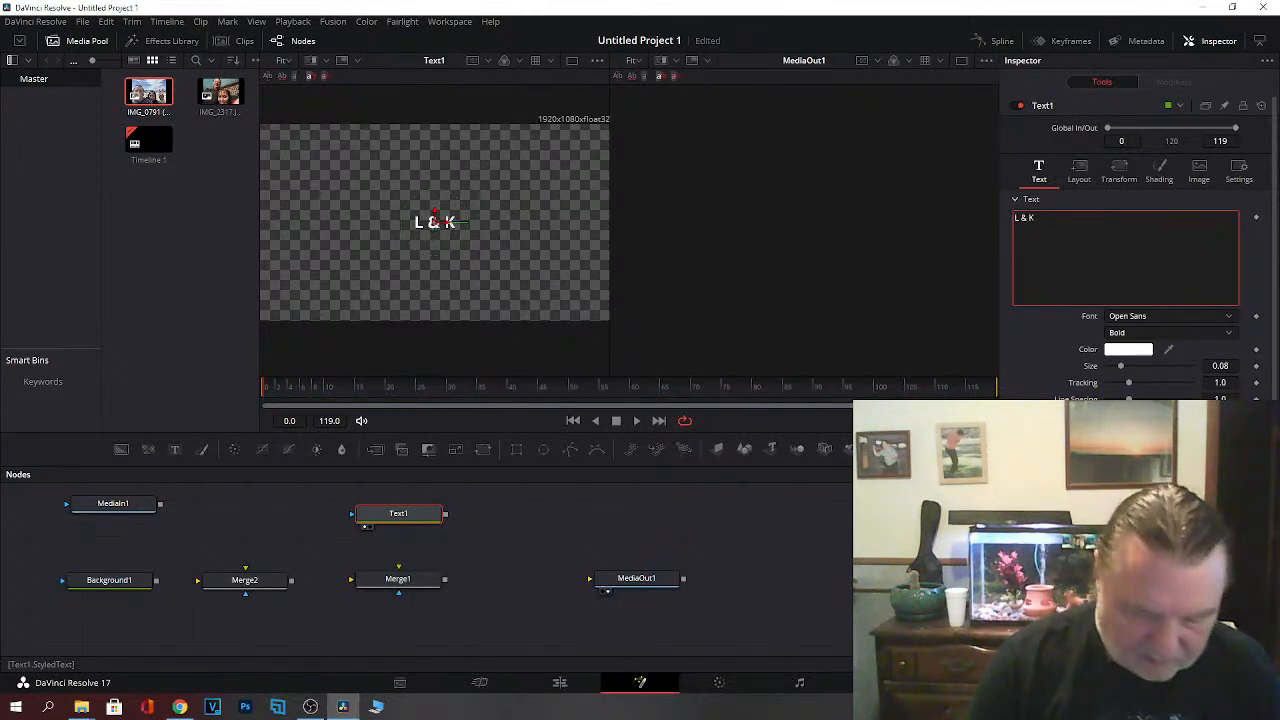
pyautogui.press('Return')
pyautogui.write('Presents')
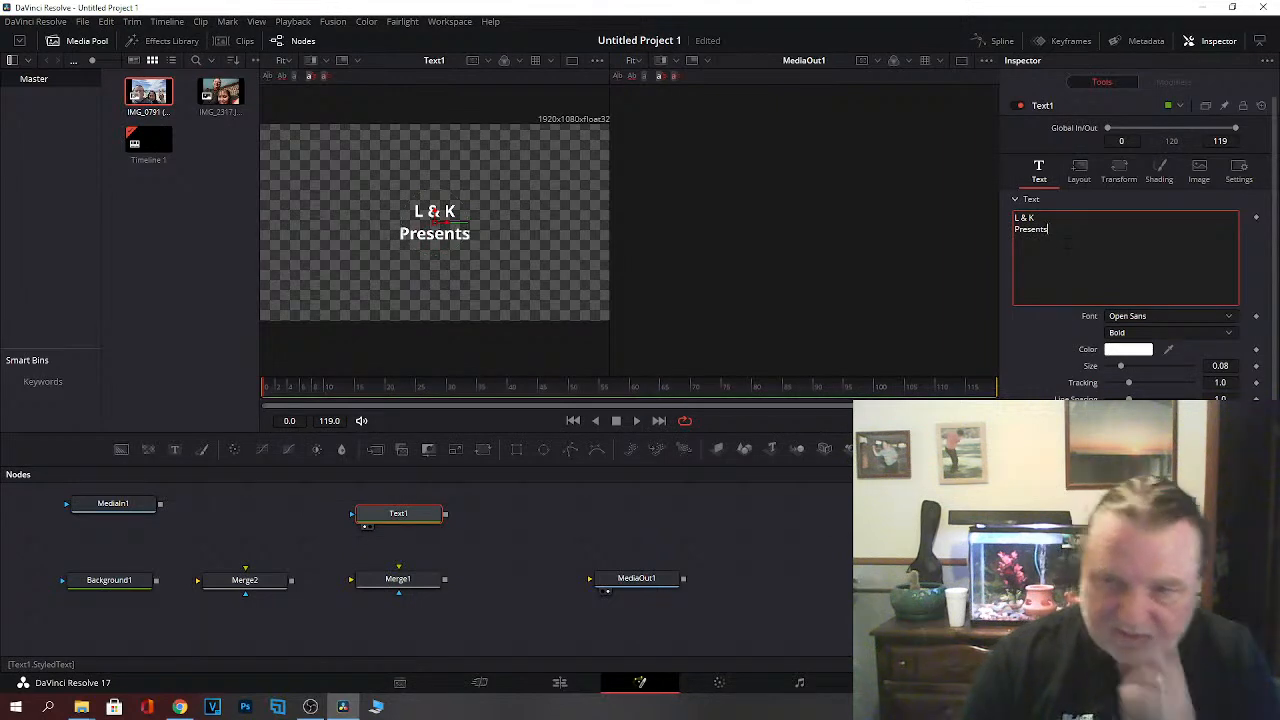
# Step: Set the Text1 color to pure blue (#0000ff)
pyautogui.click(1133, 351)
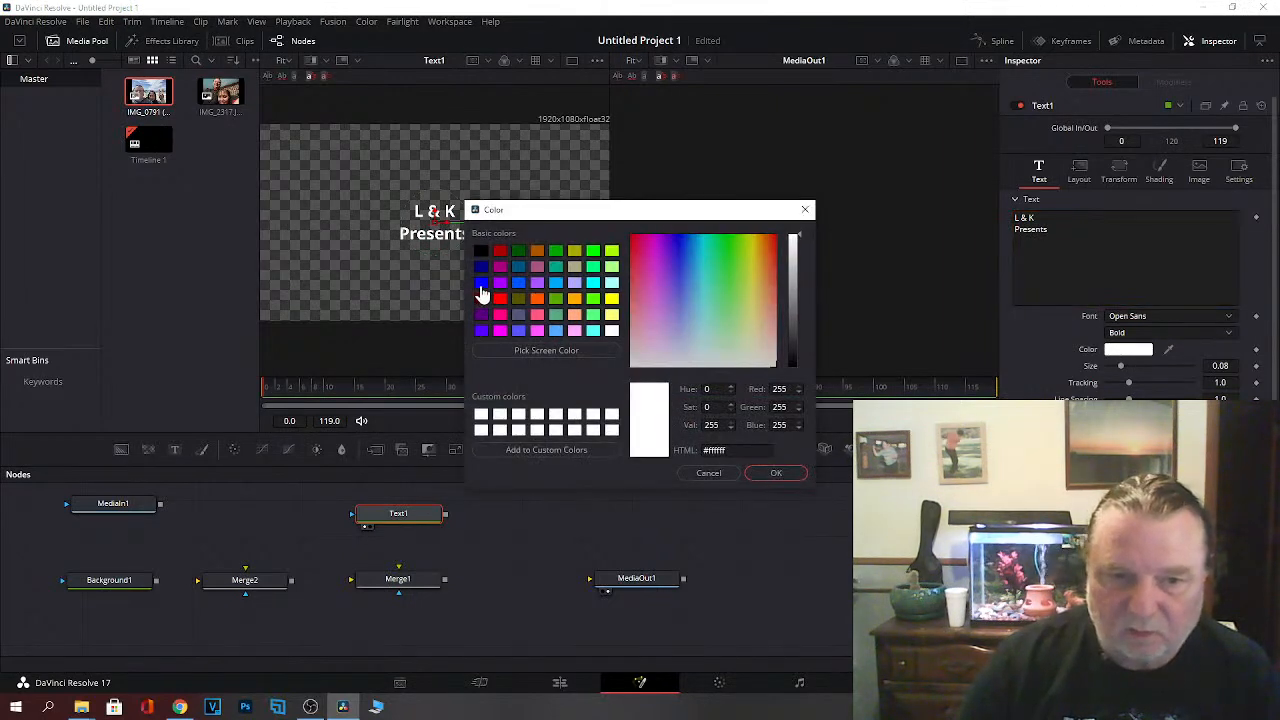
pyautogui.click(482, 287)
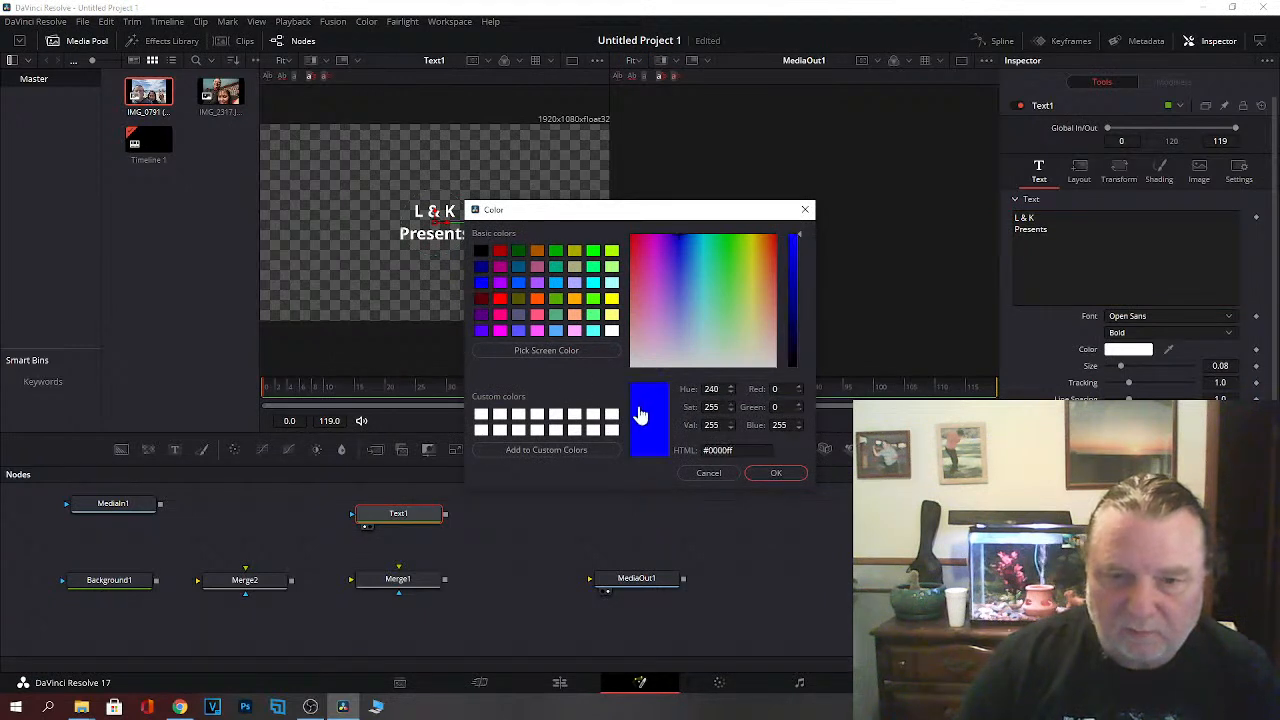
pyautogui.click(776, 473)
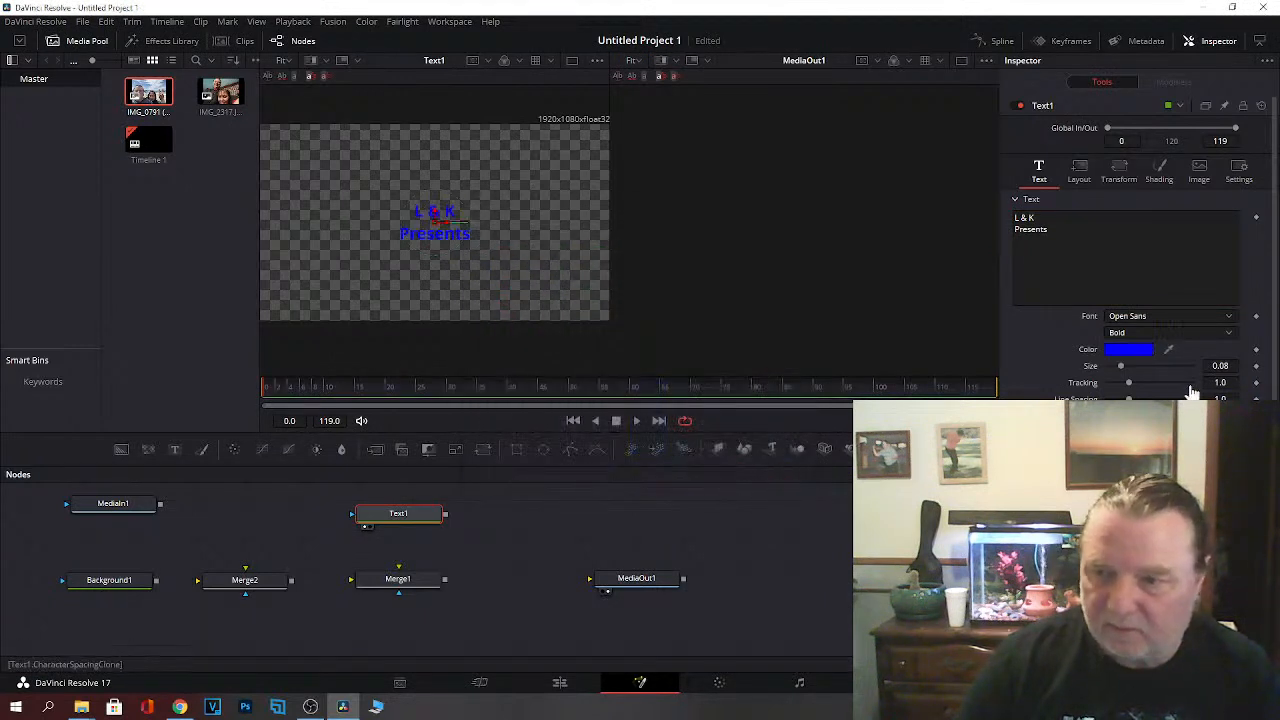
# Step: Set the Text1 size to 0.13 and its line spacing to 0.5
pyautogui.click(1228, 366)
pyautogui.press('BackSpace')
pyautogui.press('BackSpace')
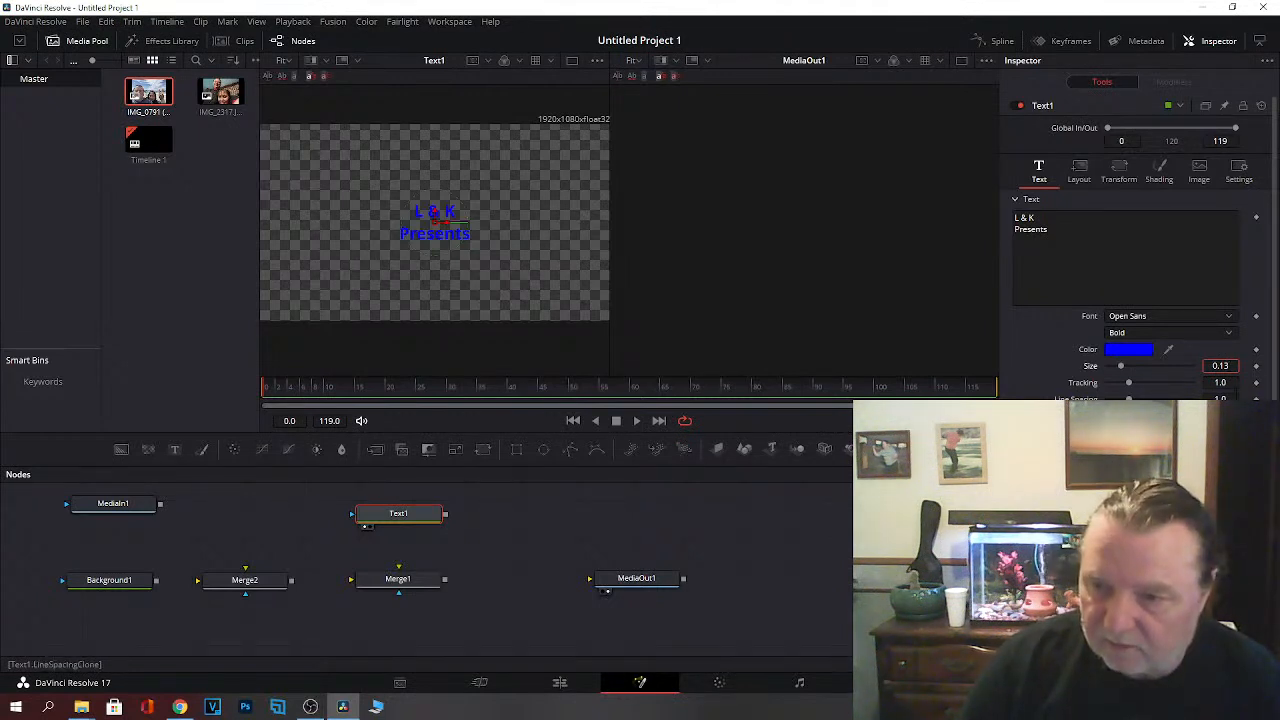
pyautogui.press('Tab')
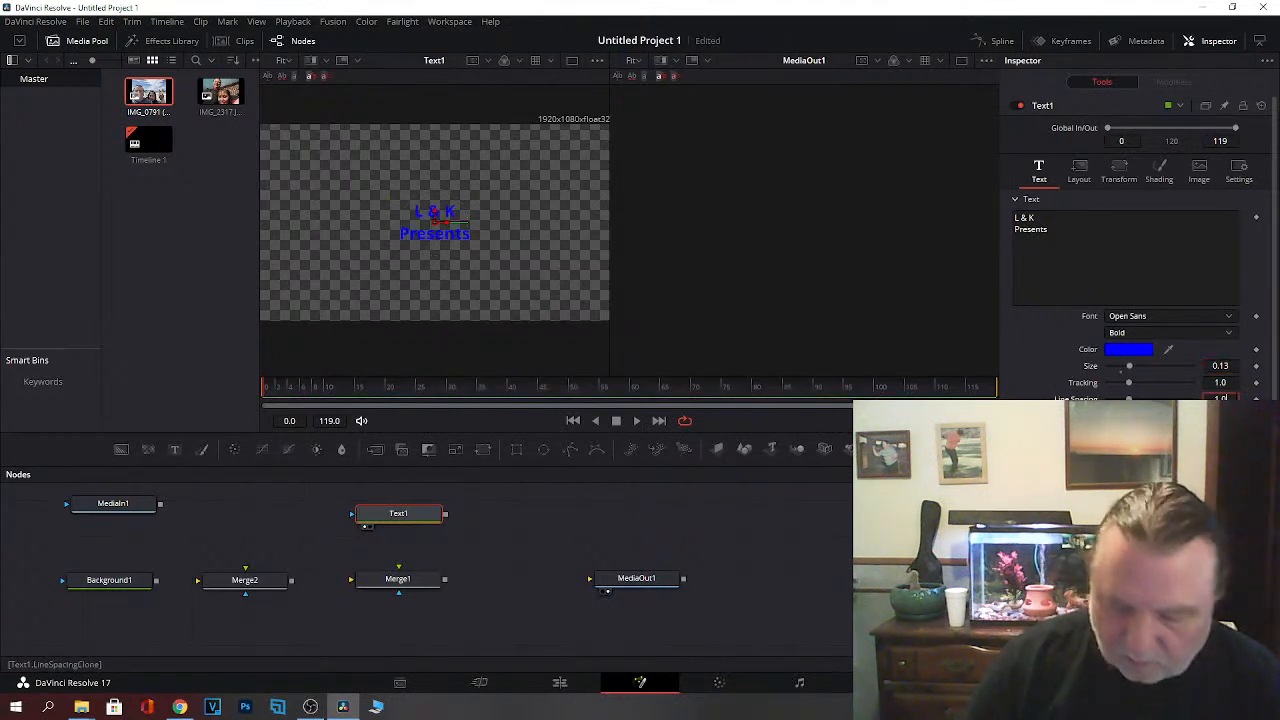
pyautogui.write('0.5')
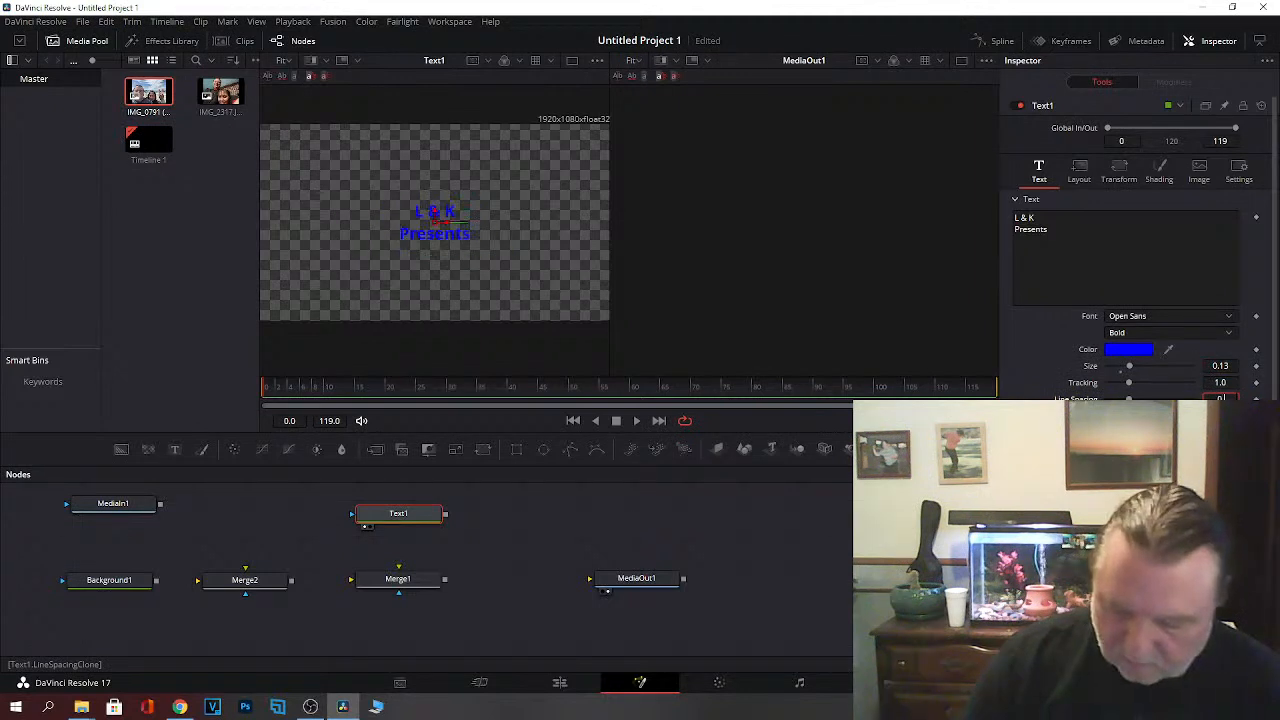
pyautogui.press('Return')
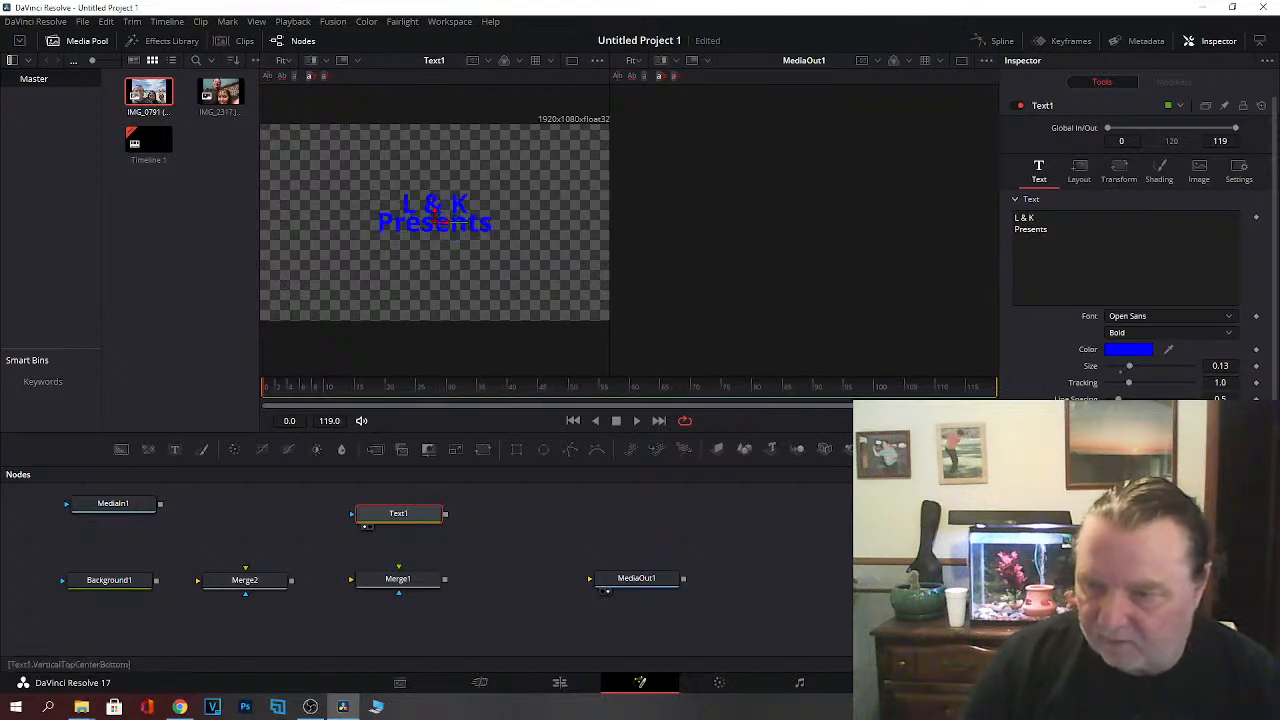
pyautogui.moveTo(1150, 433)
pyautogui.mouseDown()
pyautogui.moveTo(1135, 433)
pyautogui.moveTo(1150, 433)
pyautogui.mouseUp()
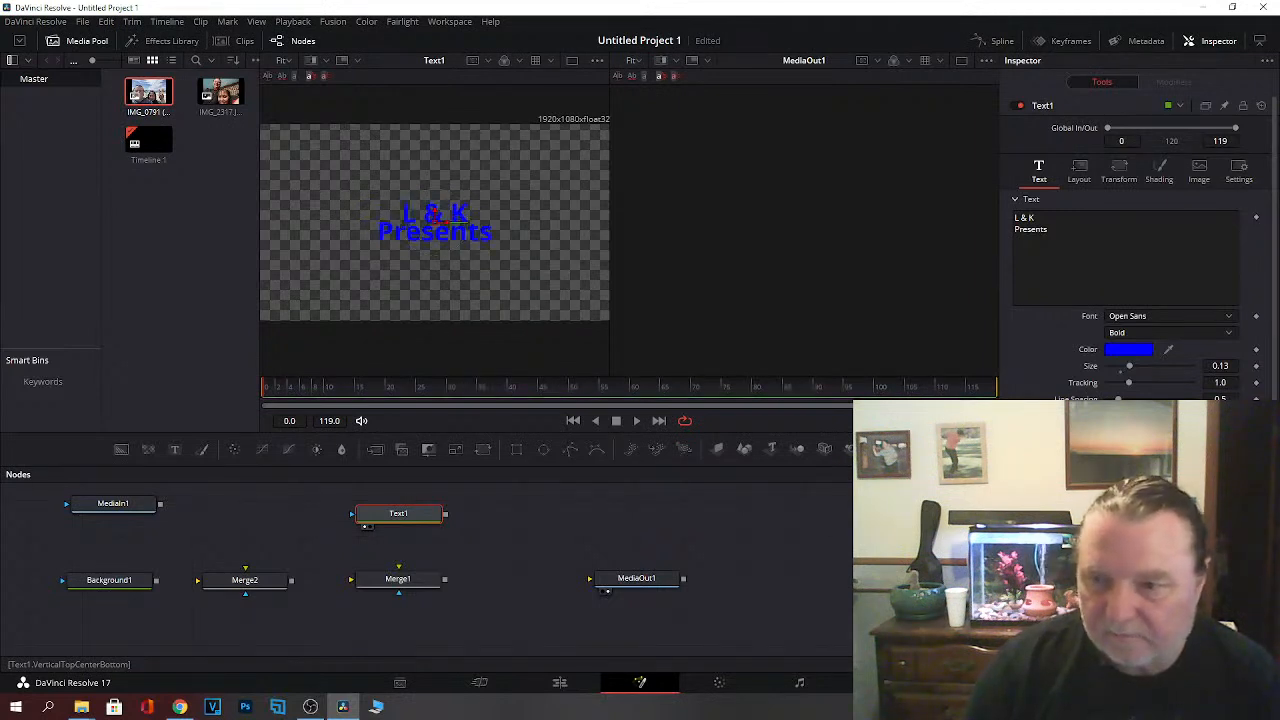
pyautogui.click(1060, 231)
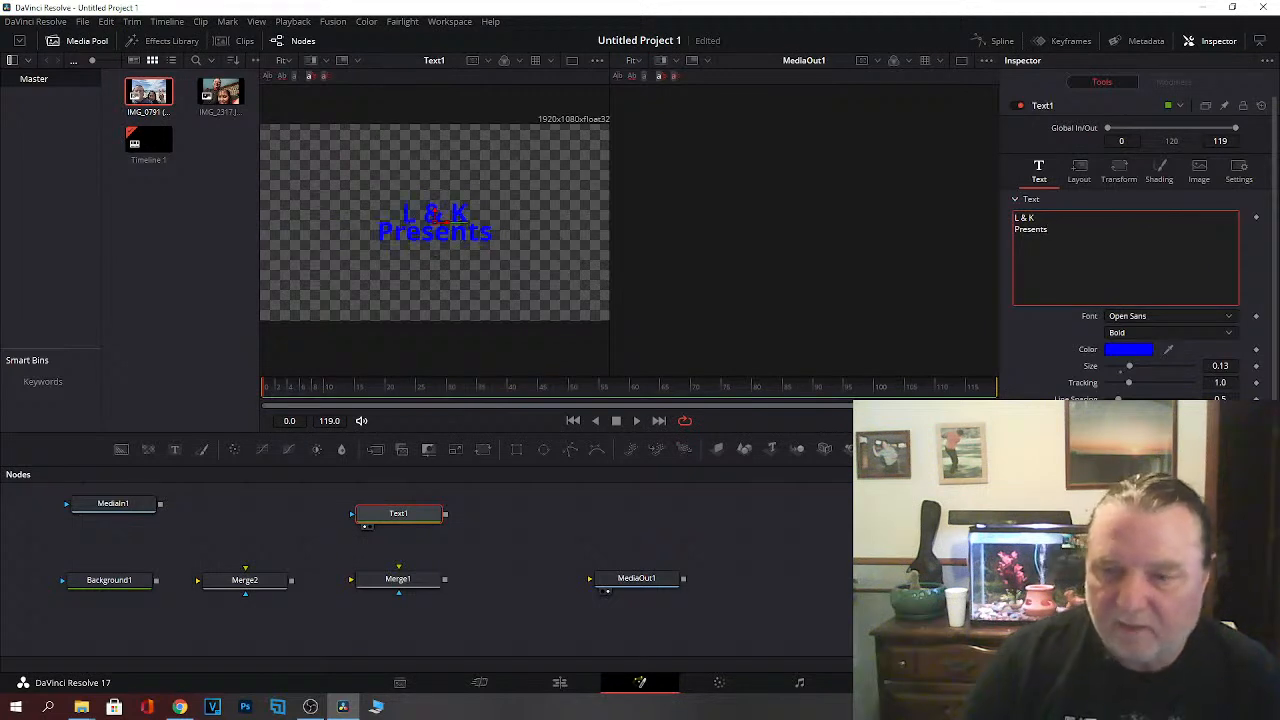
# Step: Open the fill color of Text1's shading element 1 and pick a light orange (#ffb638)
pyautogui.click(1160, 172)
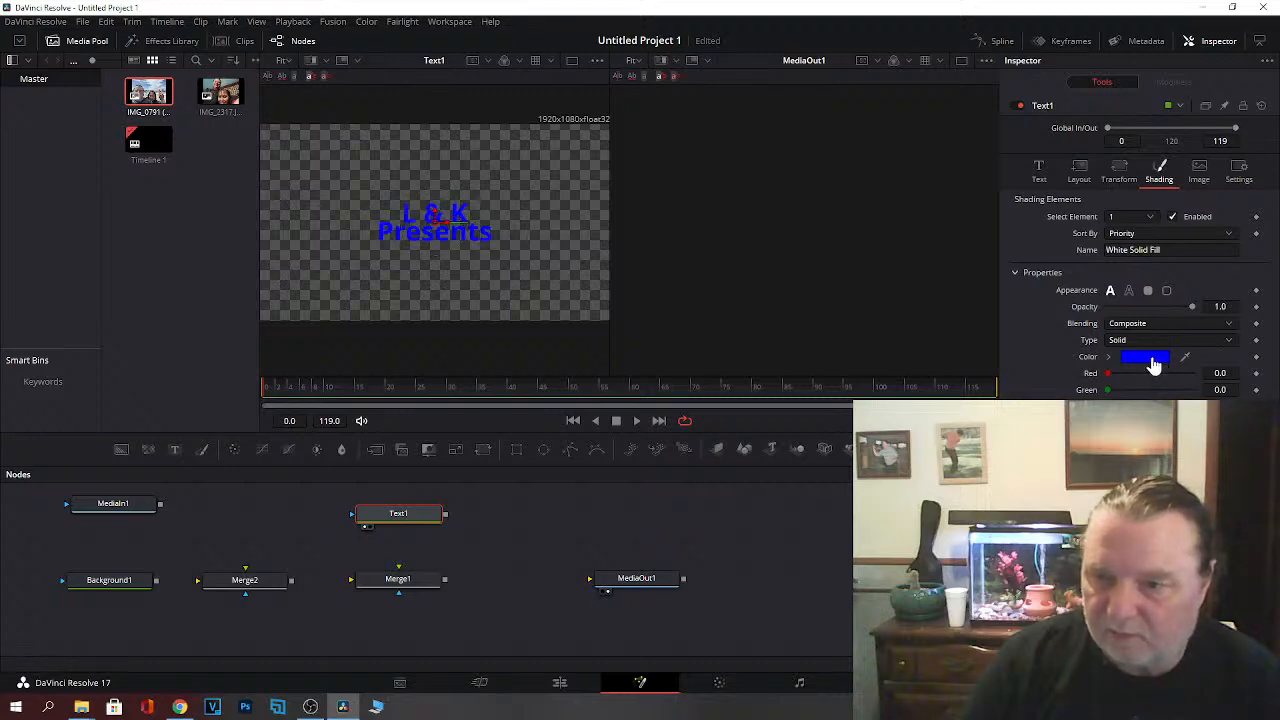
pyautogui.click(1157, 362)
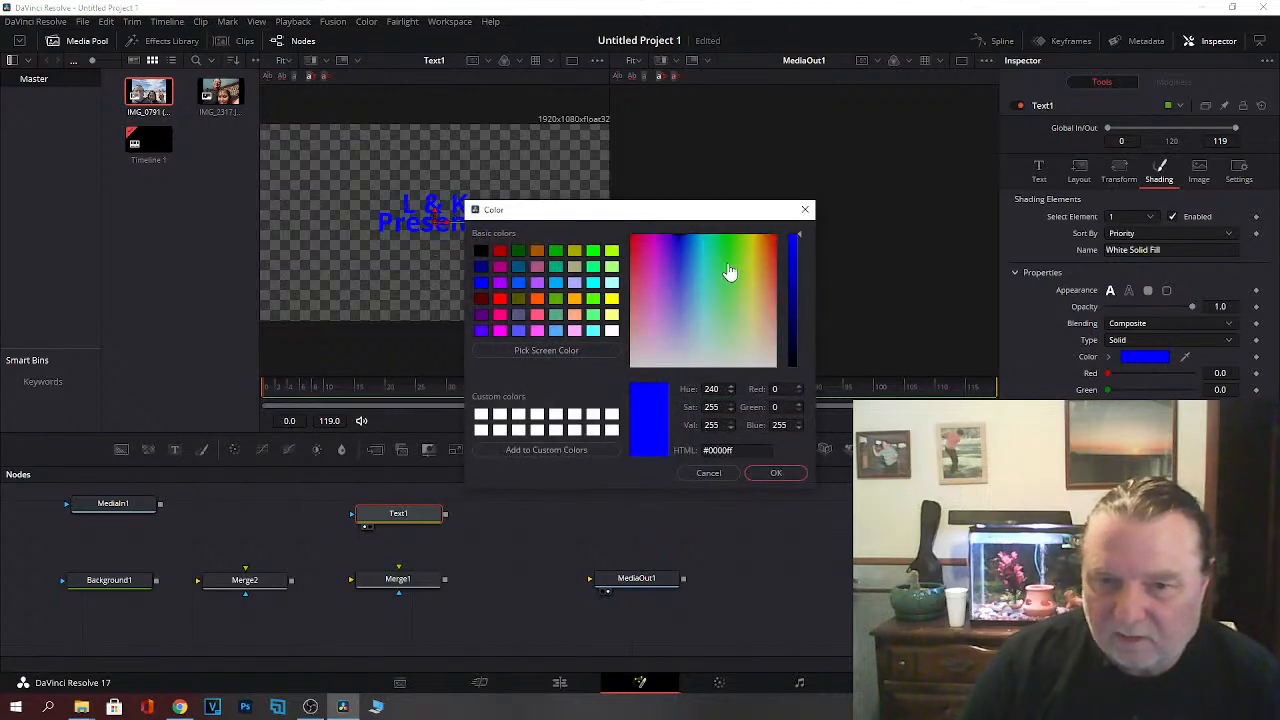
pyautogui.click(762, 276)
pyautogui.moveTo(762, 276); pyautogui.dragTo(757, 277)
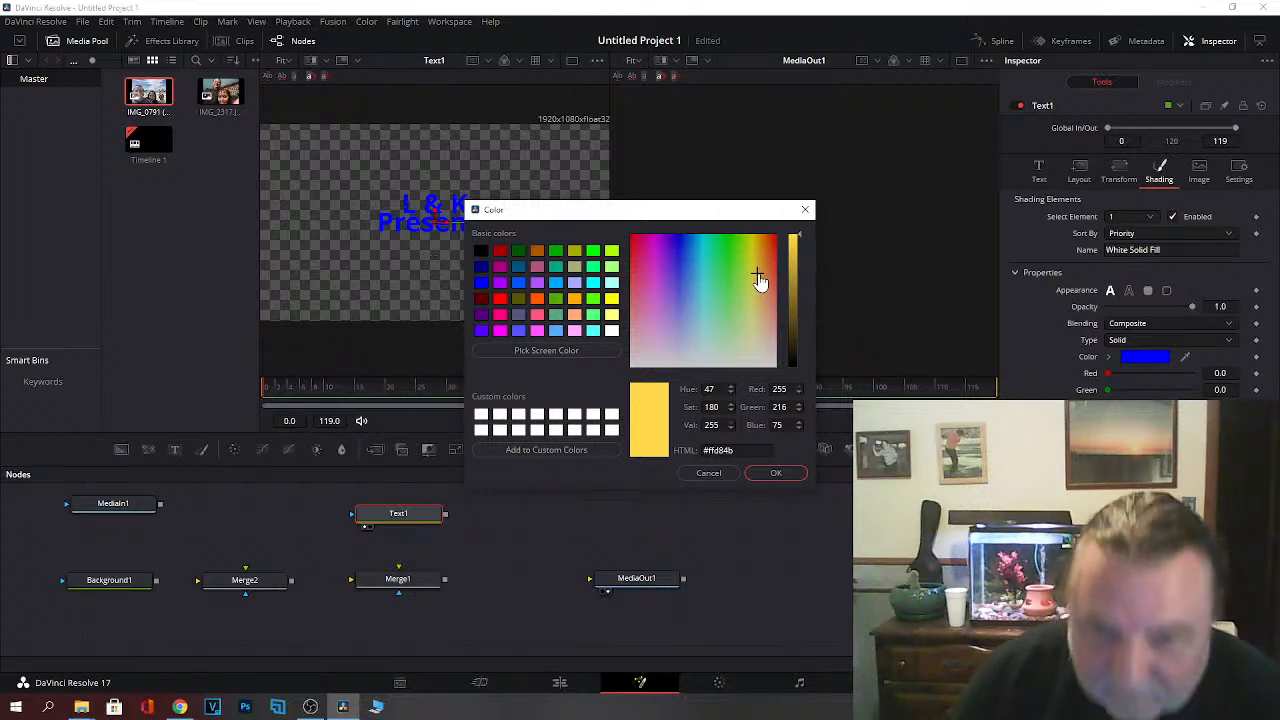
pyautogui.moveTo(759, 280); pyautogui.dragTo(762, 270)
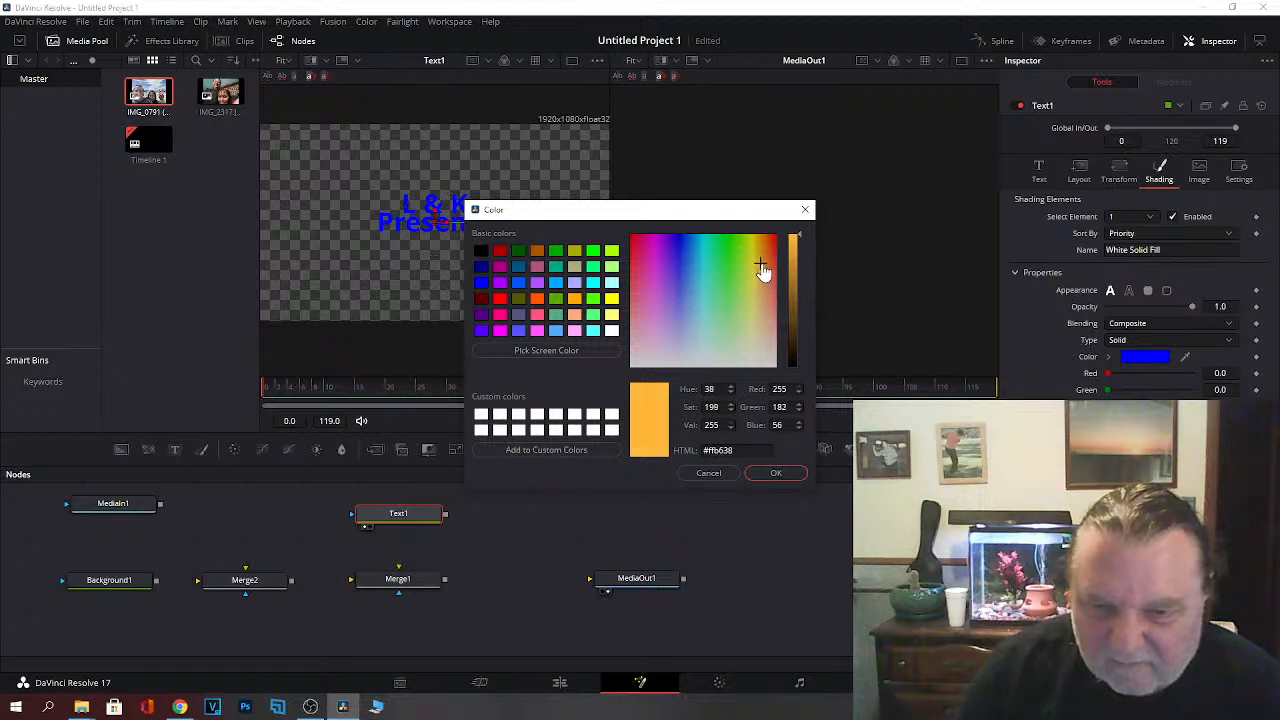
# Step: Refine the shading fill color to hue 34, saturation 182 and green 179, and apply it to the text
pyautogui.doubleClick(710, 389)
pyautogui.write('3')
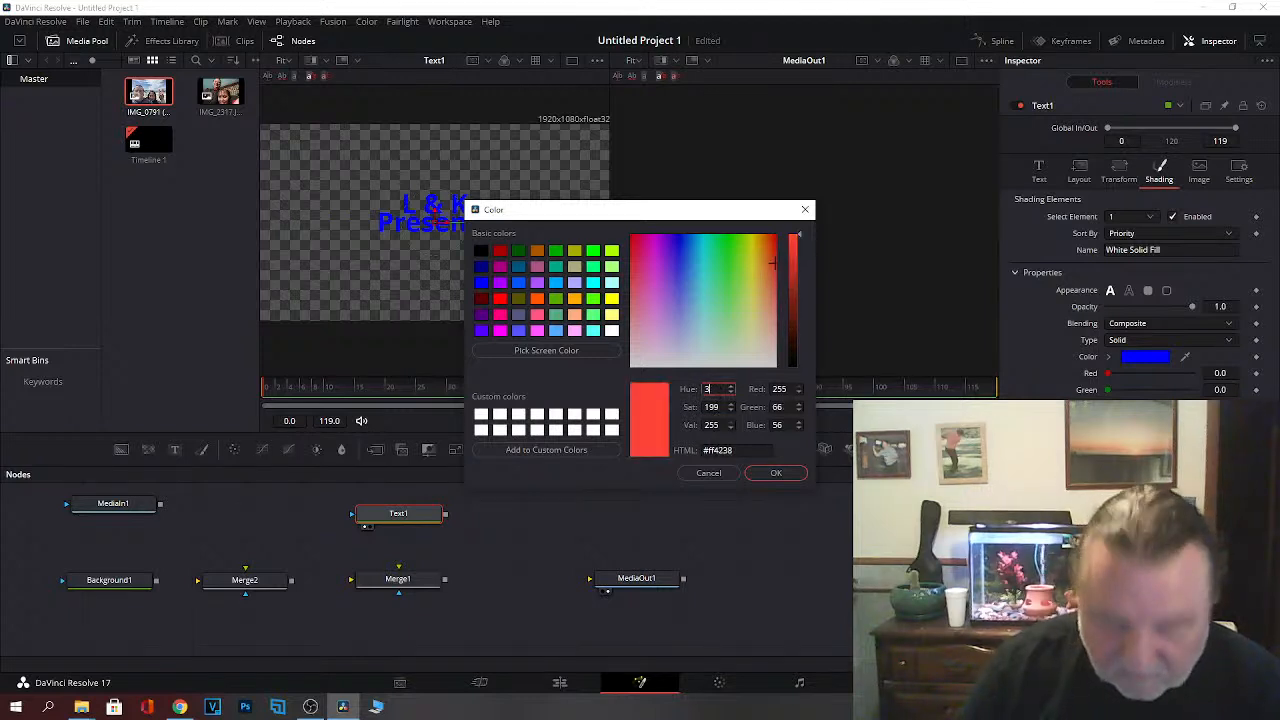
pyautogui.write('4')
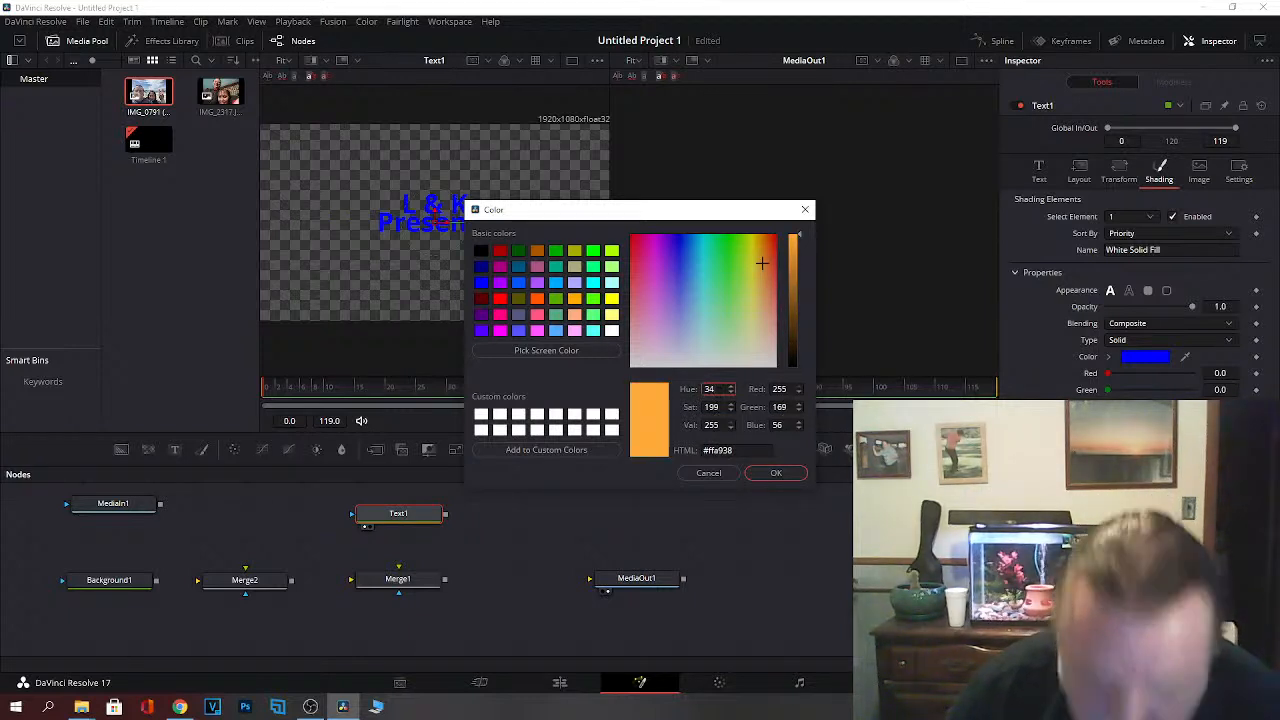
pyautogui.click(720, 407)
pyautogui.press('BackSpace')
pyautogui.press('BackSpace')
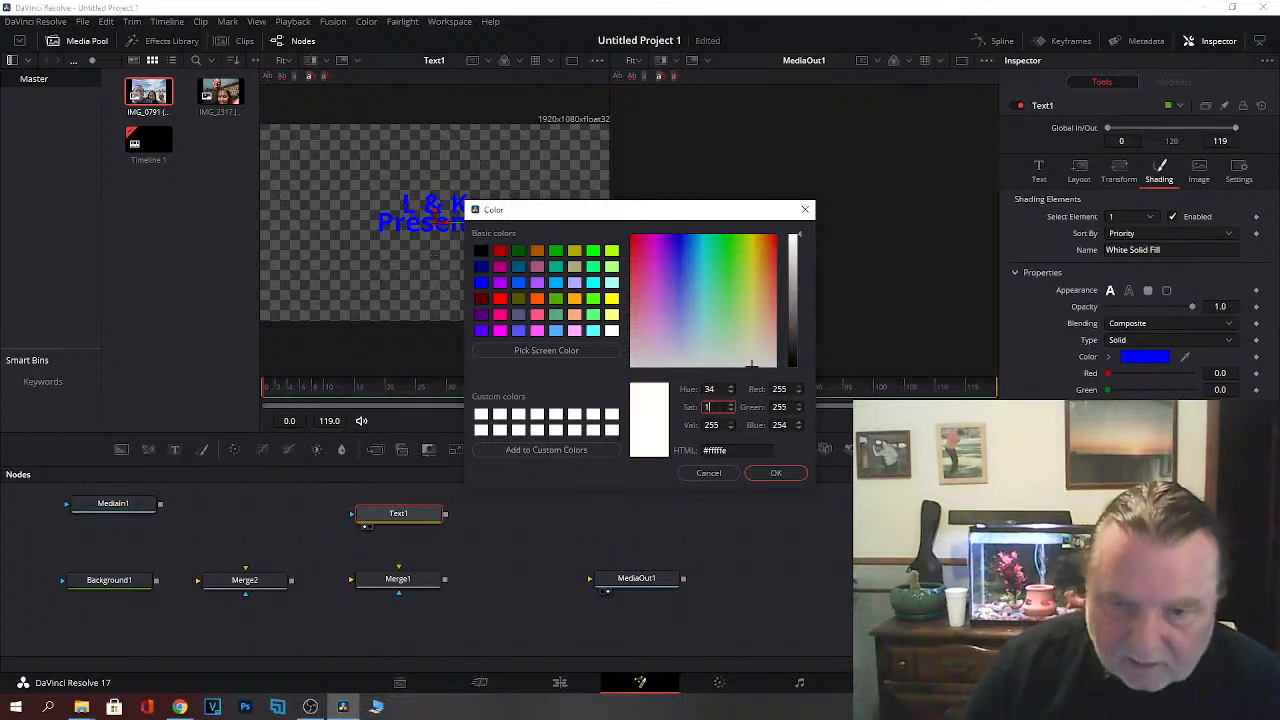
pyautogui.write('82')
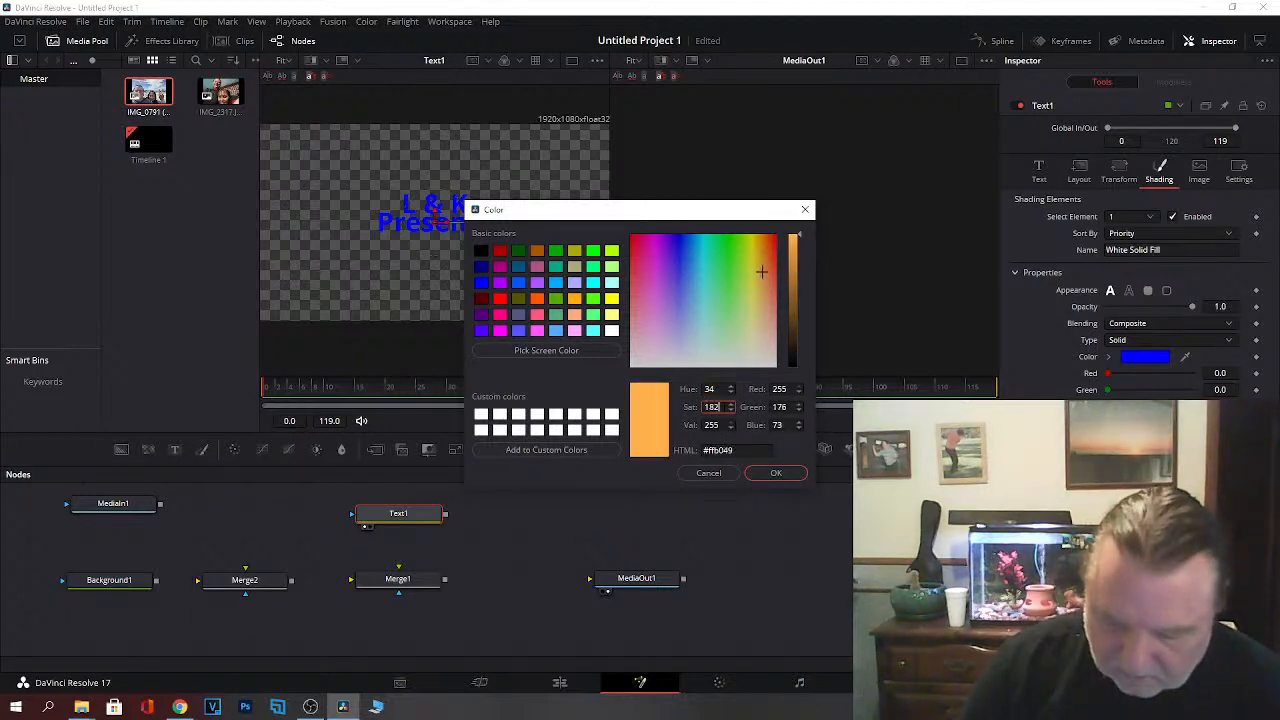
pyautogui.click(786, 407)
pyautogui.press('BackSpace')
pyautogui.write('3')
pyautogui.press('BackSpace')
pyautogui.write('9')
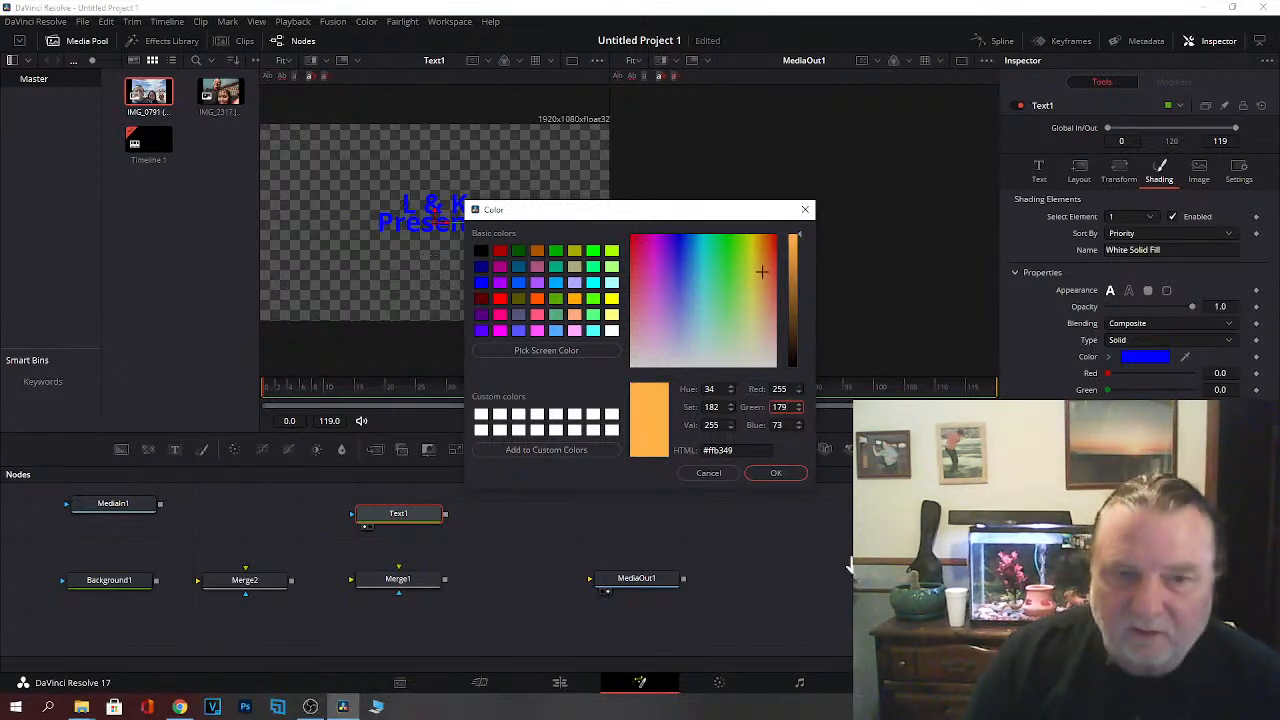
pyautogui.click(776, 473)
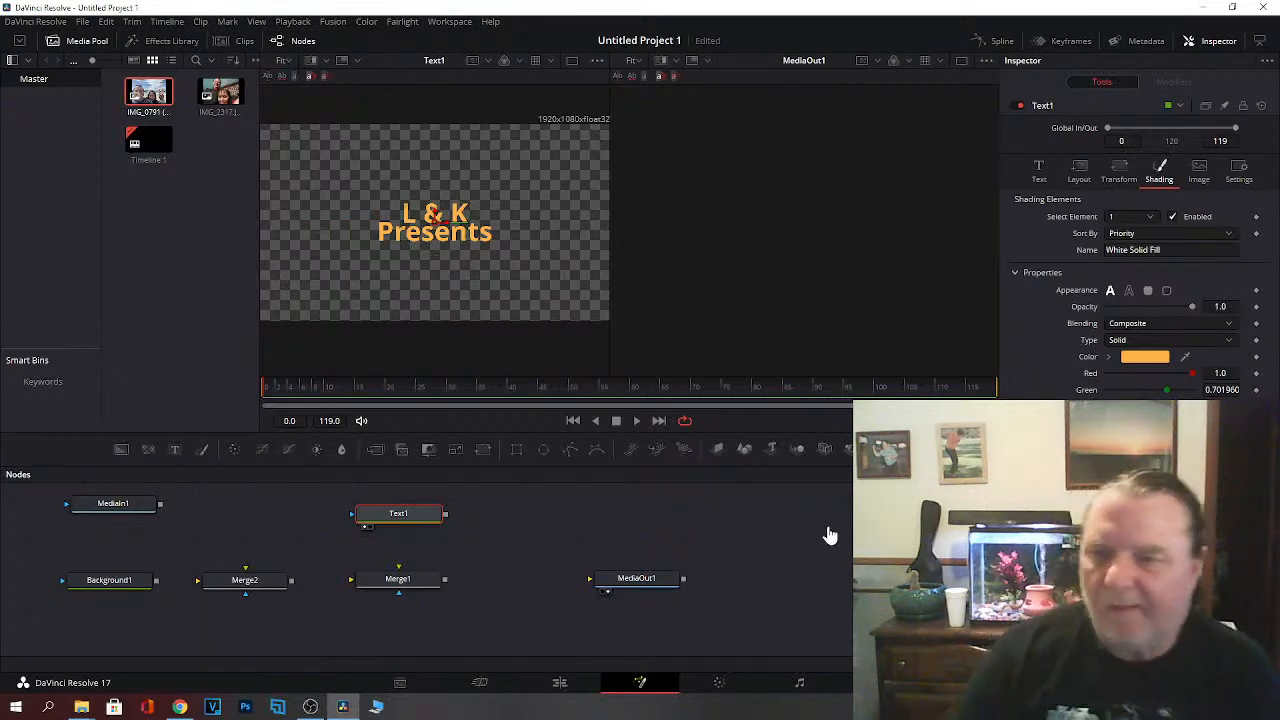
# Step: Change the Text1 color back to pure blue (#0000ff)
pyautogui.click(1174, 218)
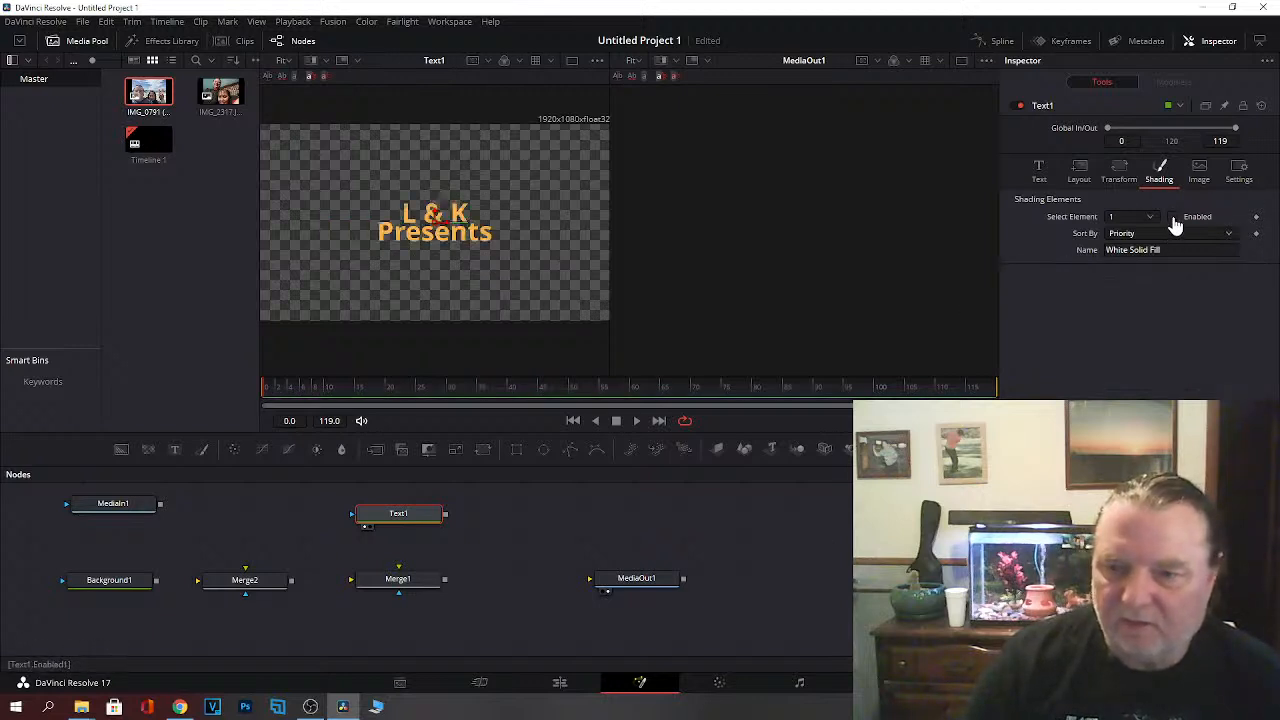
pyautogui.click(1174, 219)
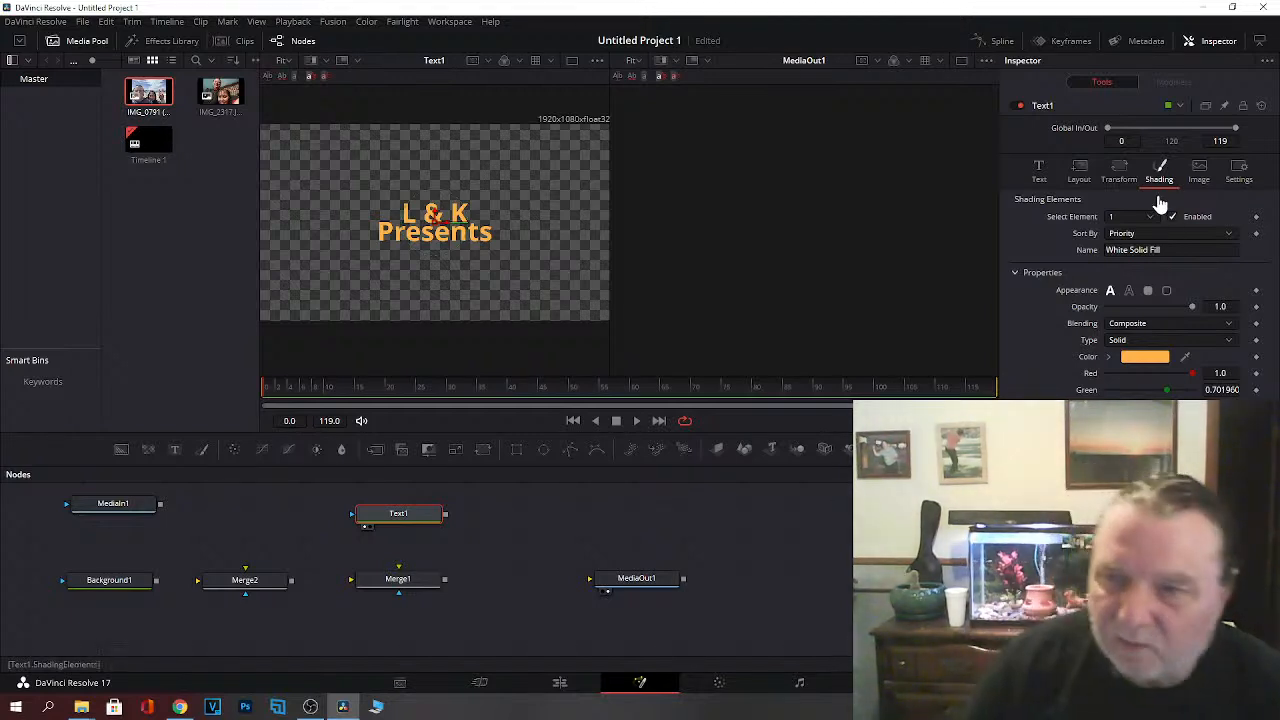
pyautogui.click(1040, 170)
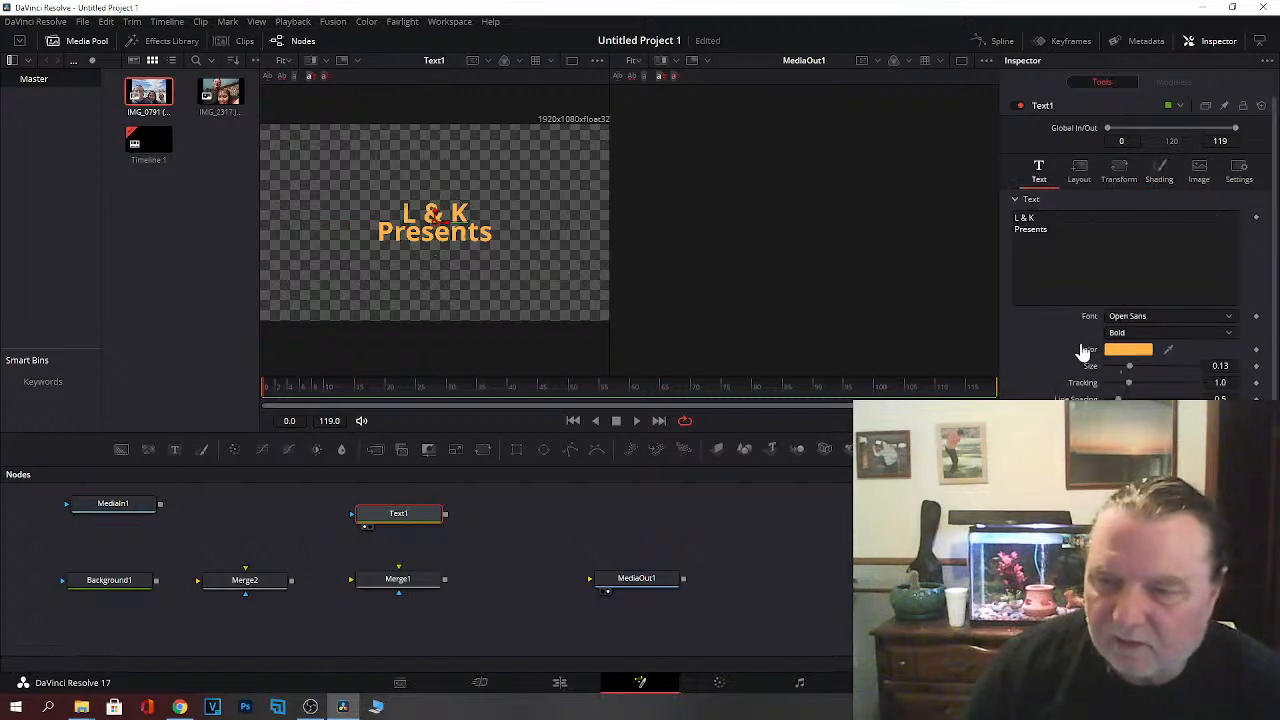
pyautogui.click(1130, 352)
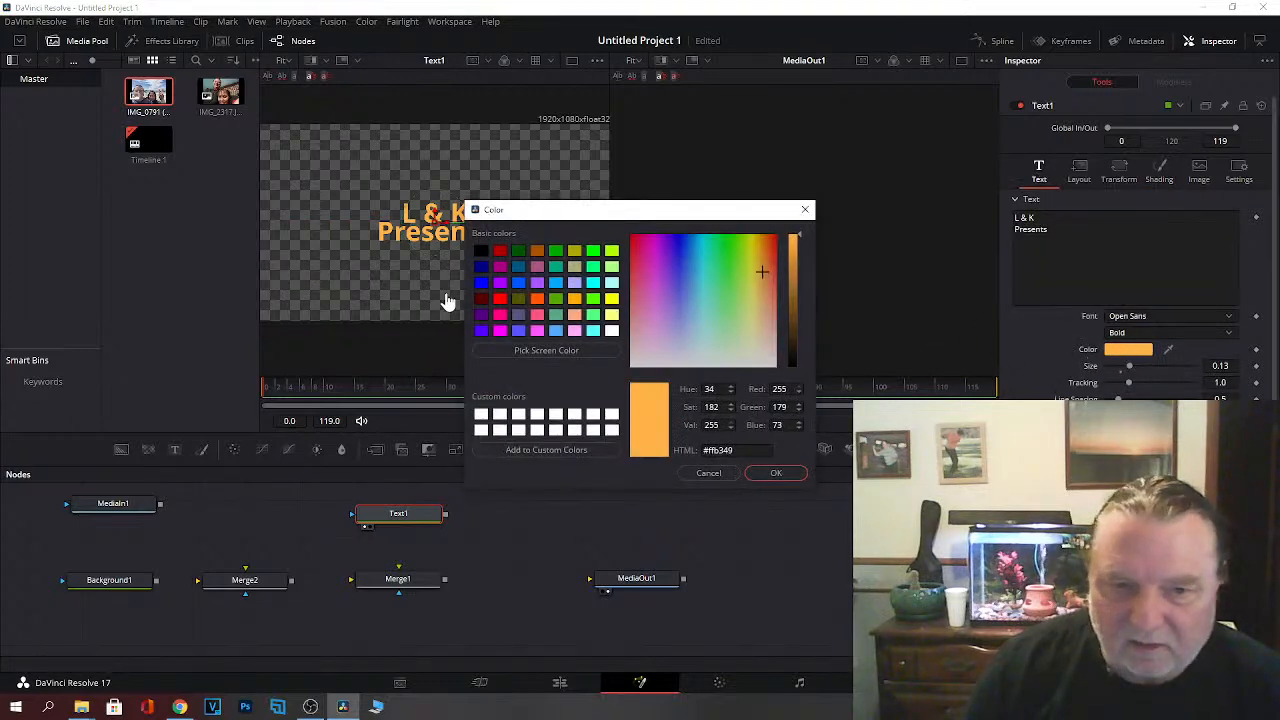
pyautogui.click(481, 284)
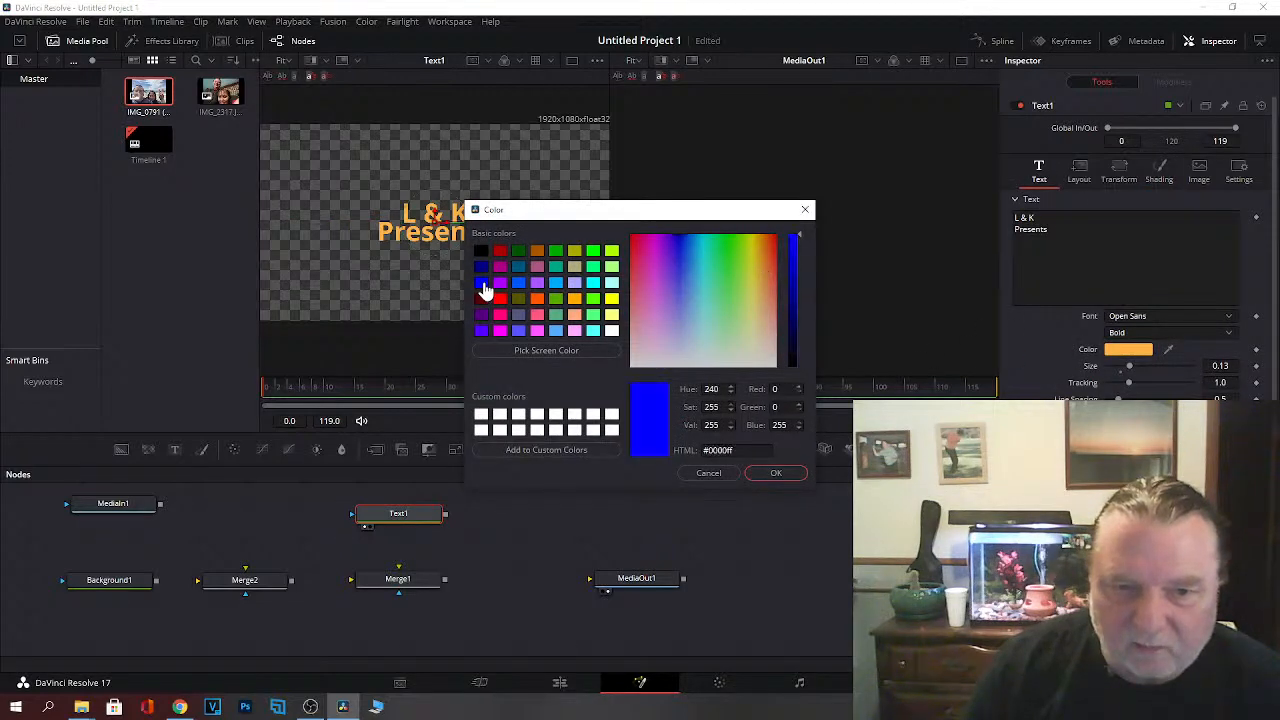
pyautogui.click(774, 474)
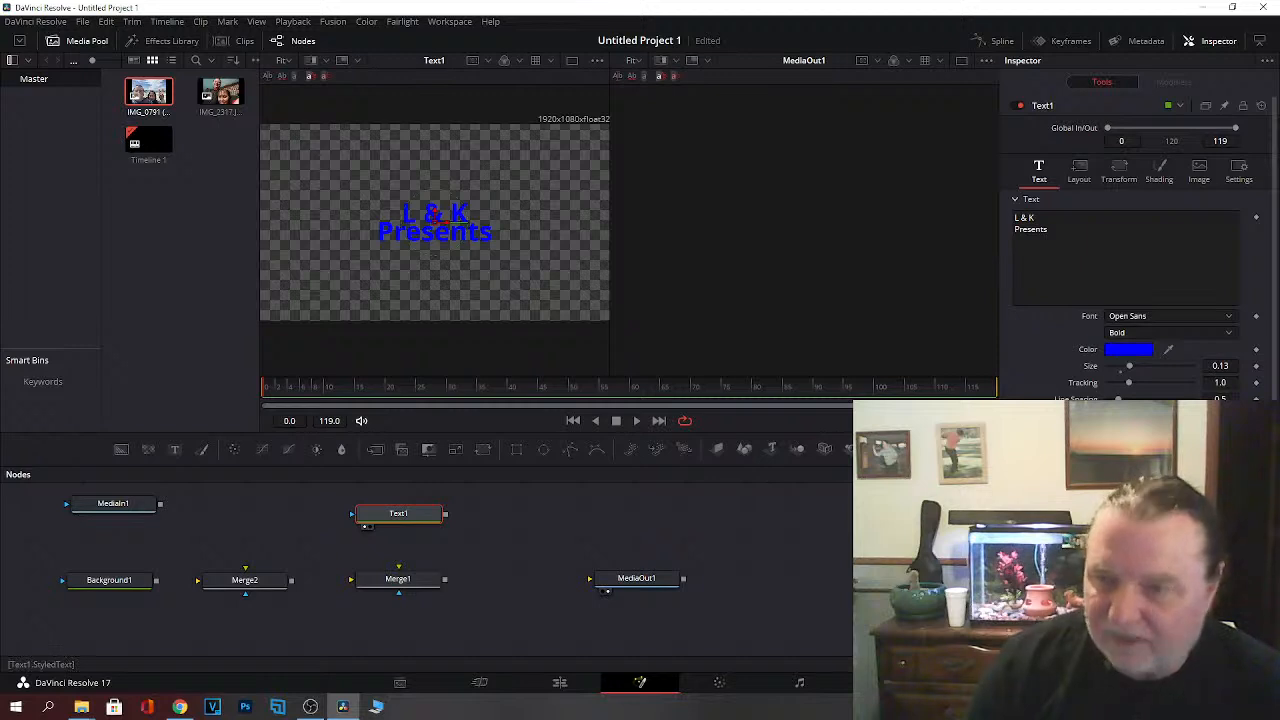
# Step: Disable shading element 1 of Text1 and select element 2, Red Outline
pyautogui.click(1160, 174)
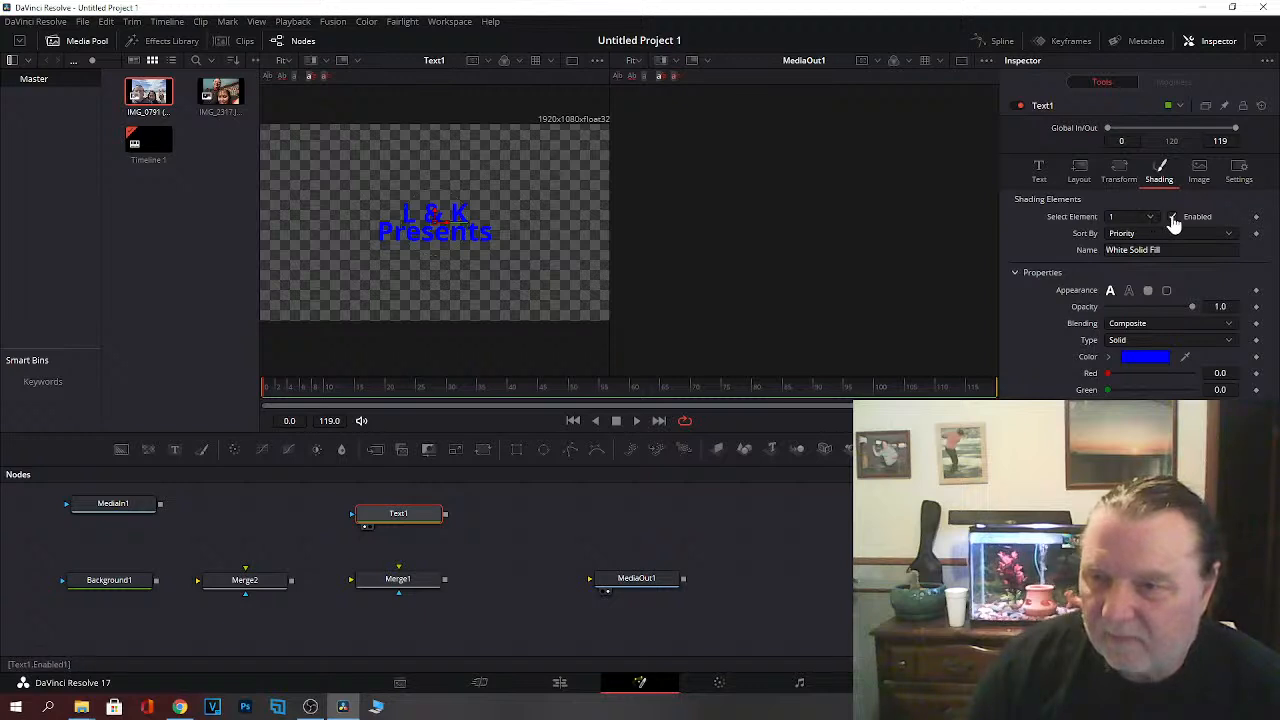
pyautogui.click(1173, 218)
pyautogui.click(1173, 218)
pyautogui.click(1173, 218)
pyautogui.click(1173, 218)
pyautogui.click(1173, 218)
pyautogui.click(1150, 218)
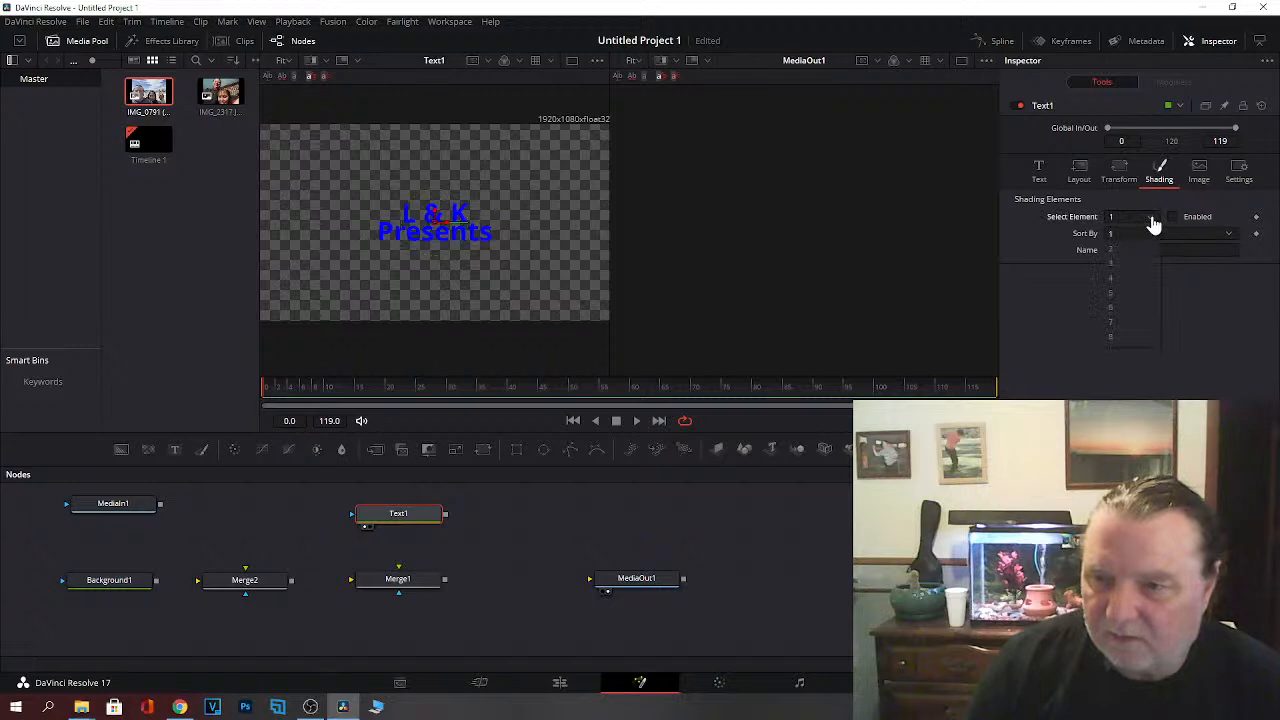
pyautogui.click(1110, 250)
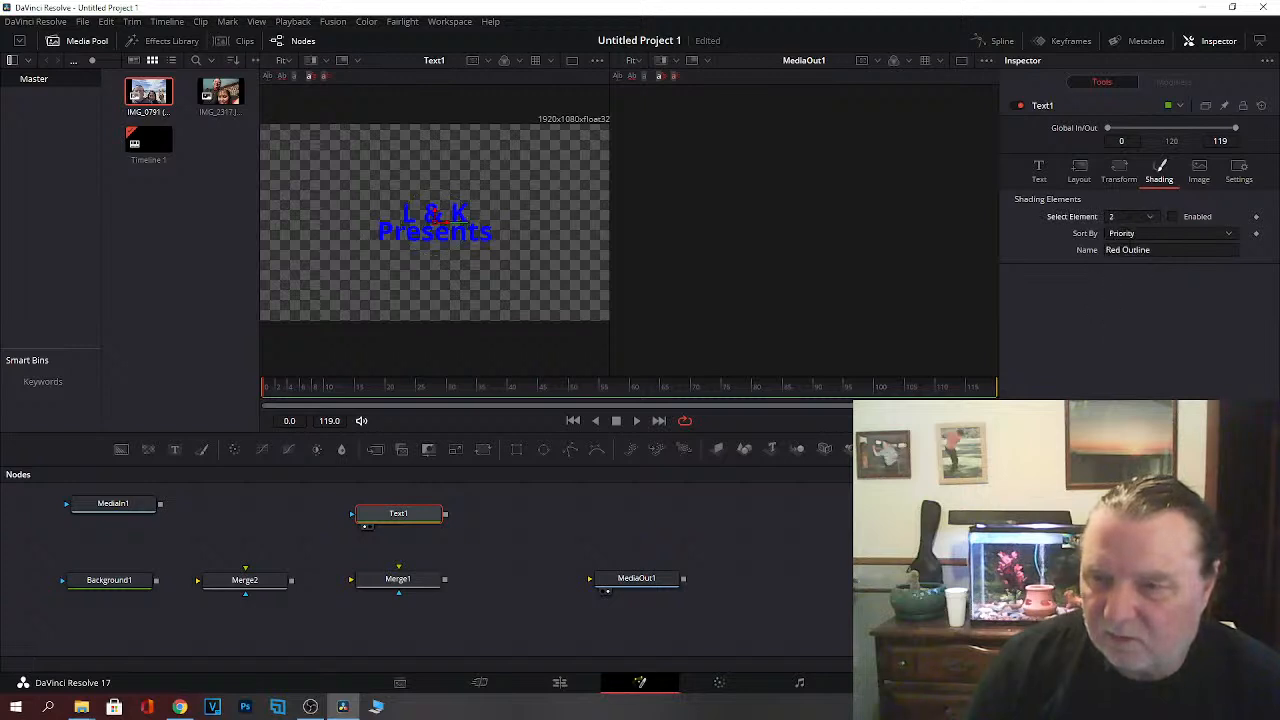
# Step: Enable Text1's Red Outline shading element and set its color to hue 34, saturation 182 and green 179
pyautogui.click(1173, 218)
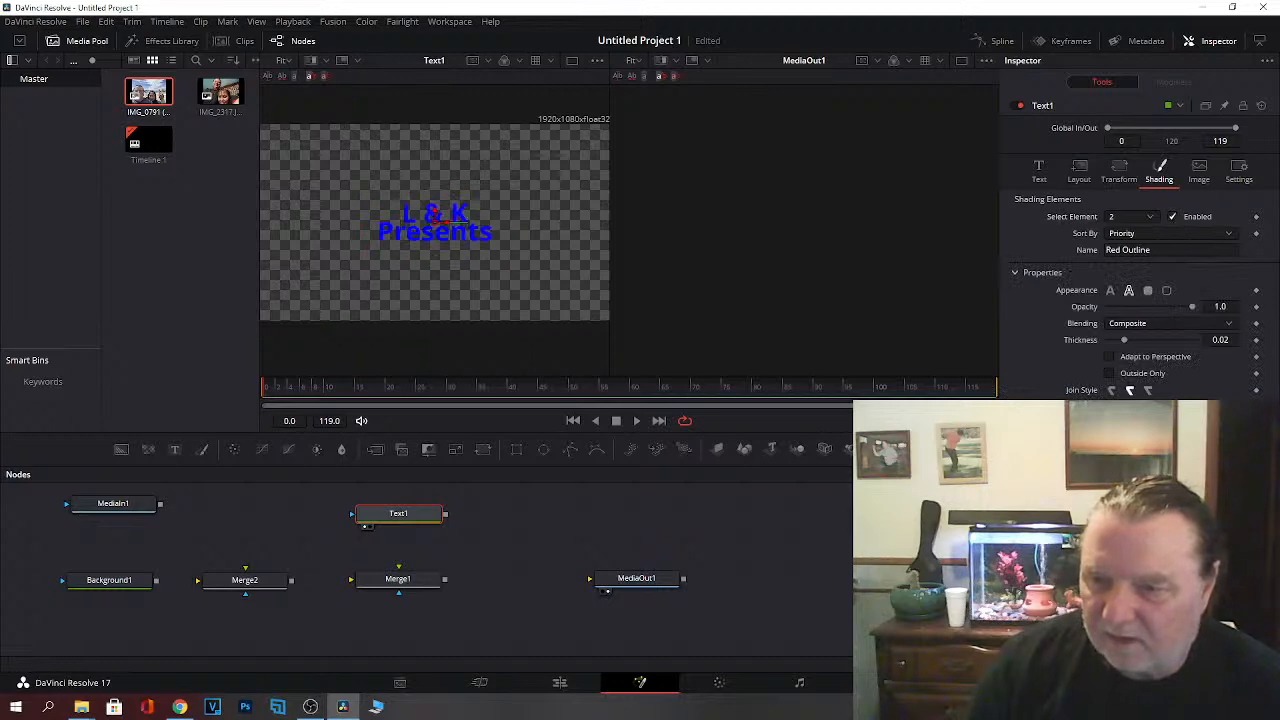
pyautogui.click(1170, 441)
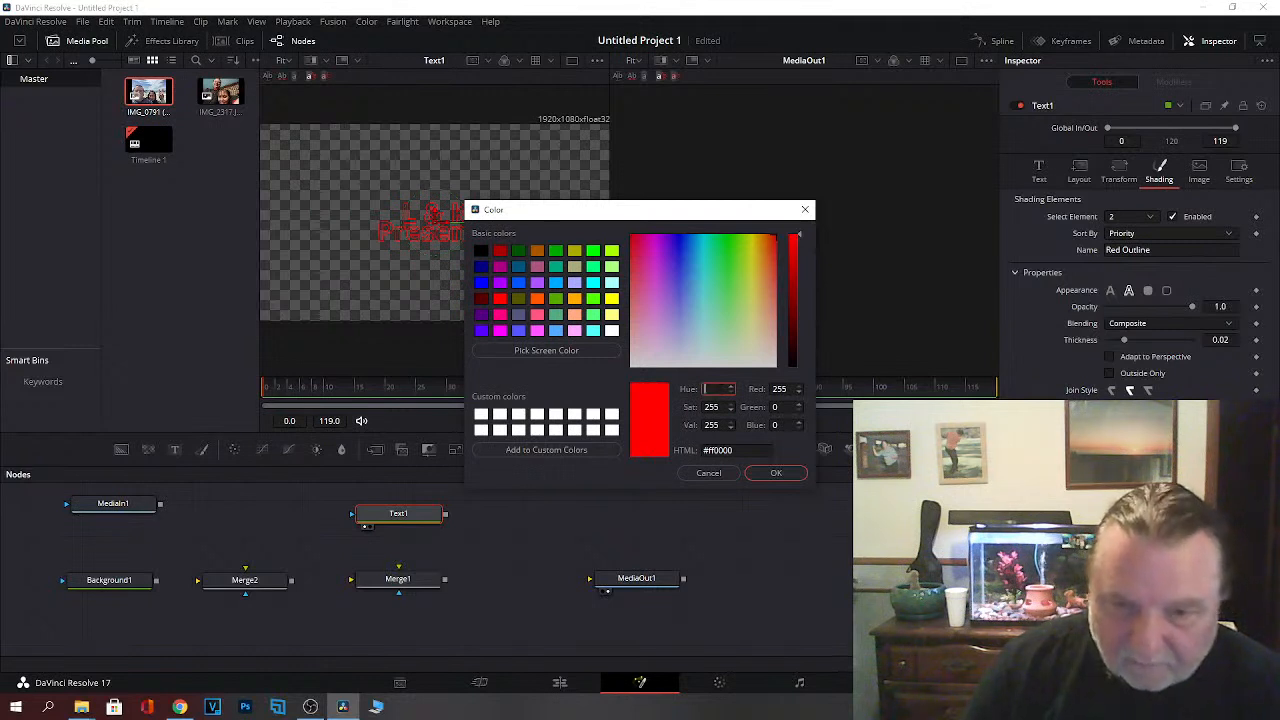
pyautogui.write('4')
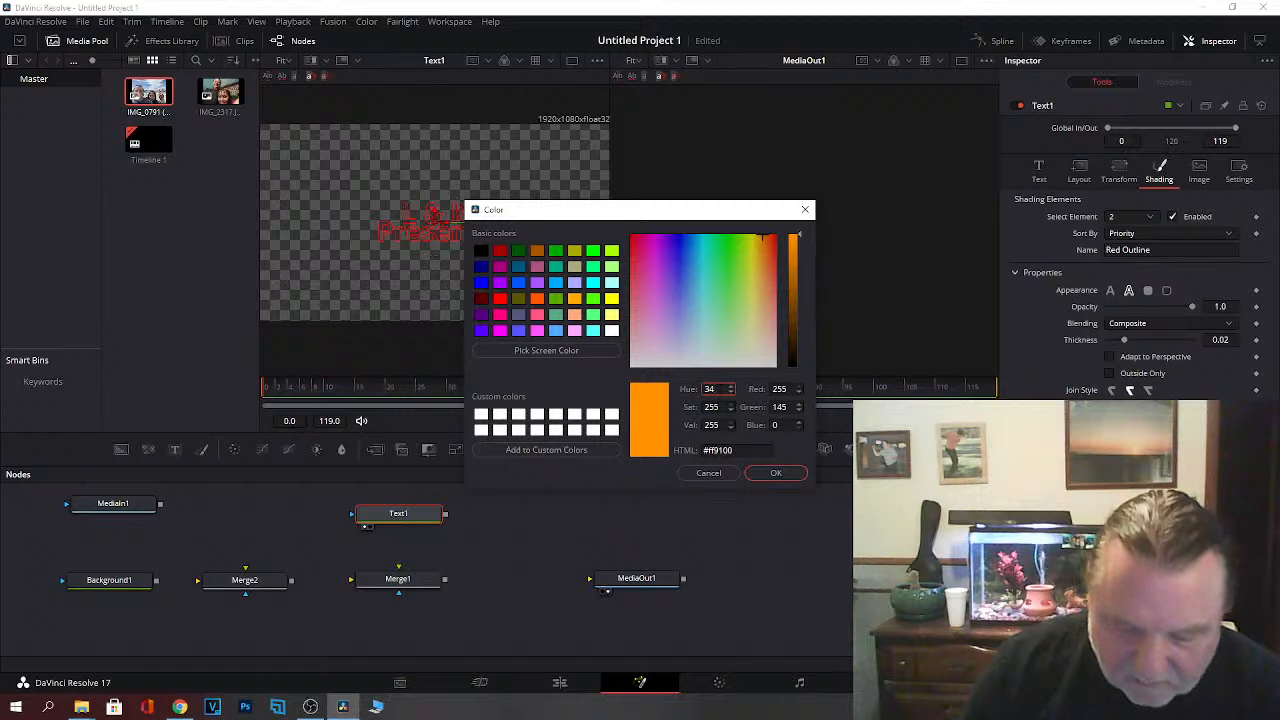
pyautogui.write('2')
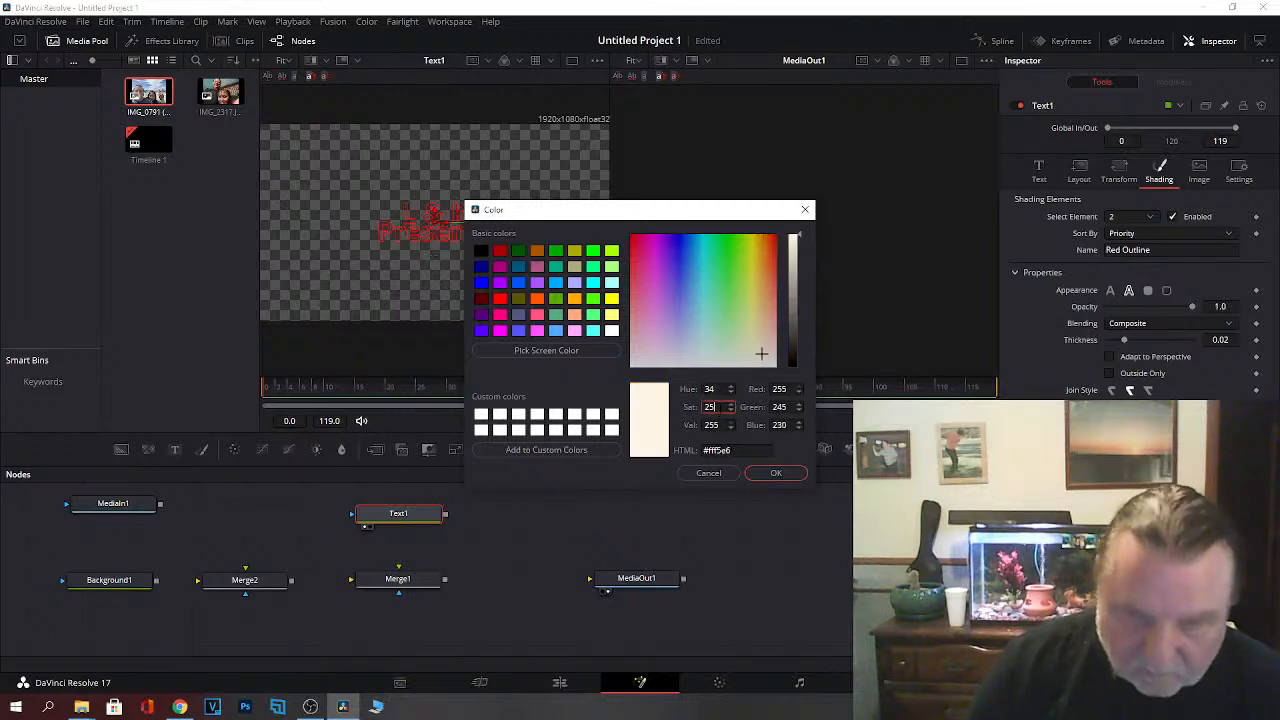
pyautogui.write('82')
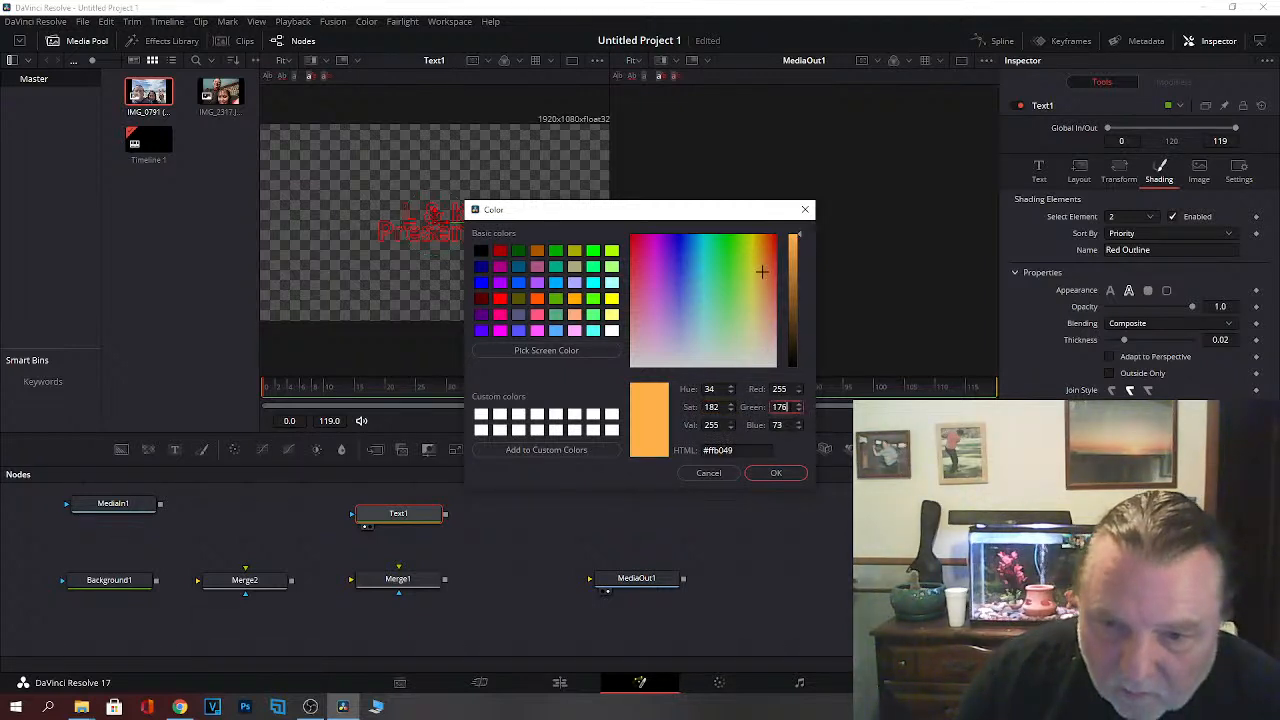
pyautogui.press('BackSpace')
pyautogui.write('9')
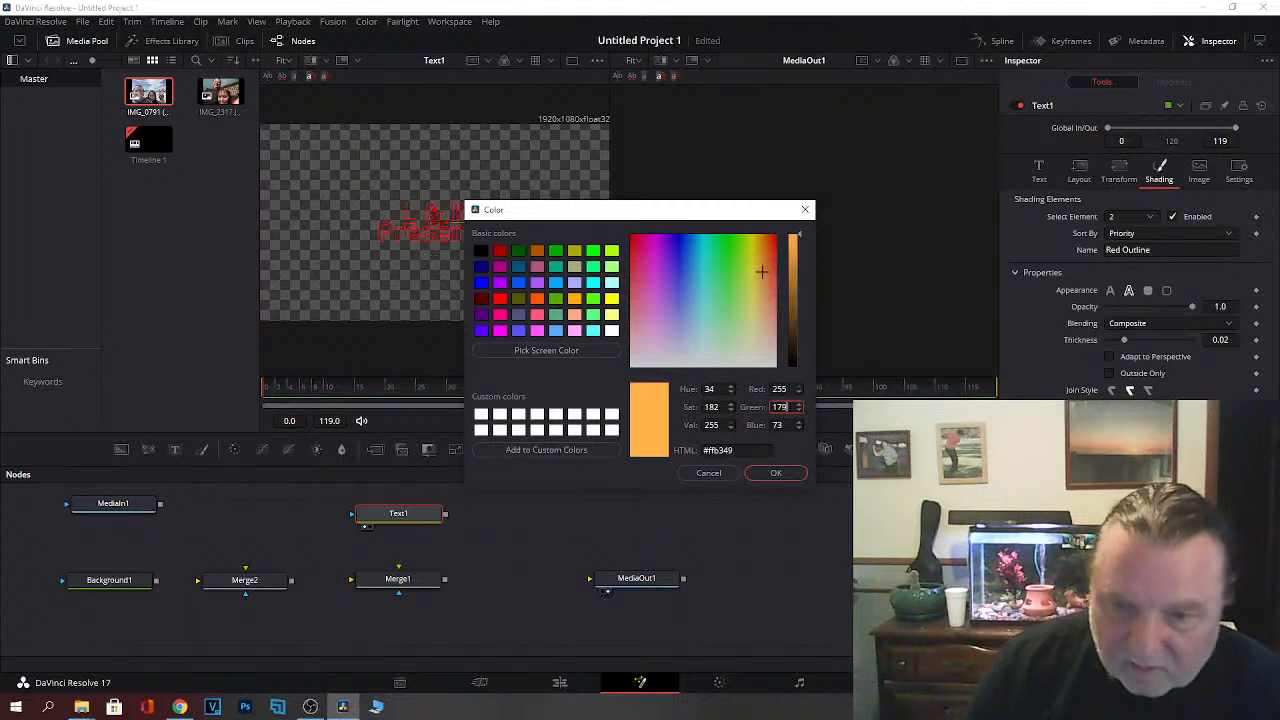
pyautogui.click(786, 476)
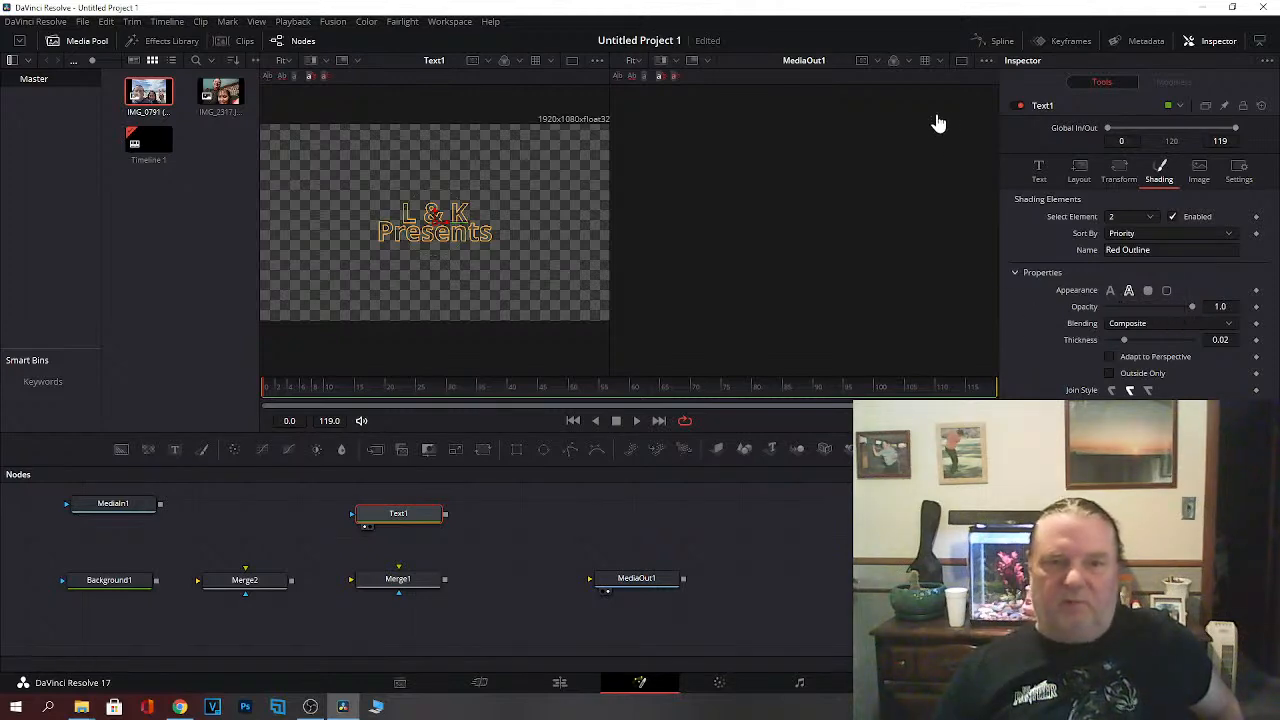
# Step: Close DaVinci Resolve and open the Gmail inbox in a new Chrome tab
pyautogui.click(1268, 9)
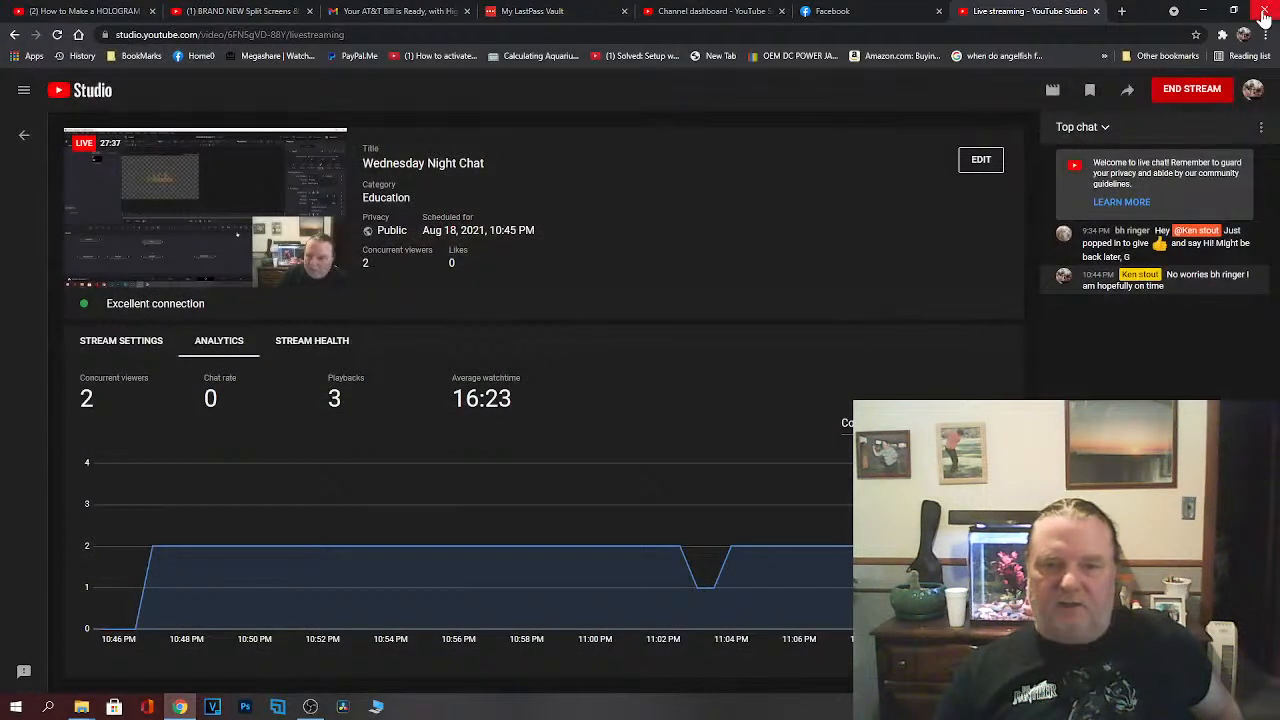
pyautogui.click(1122, 12)
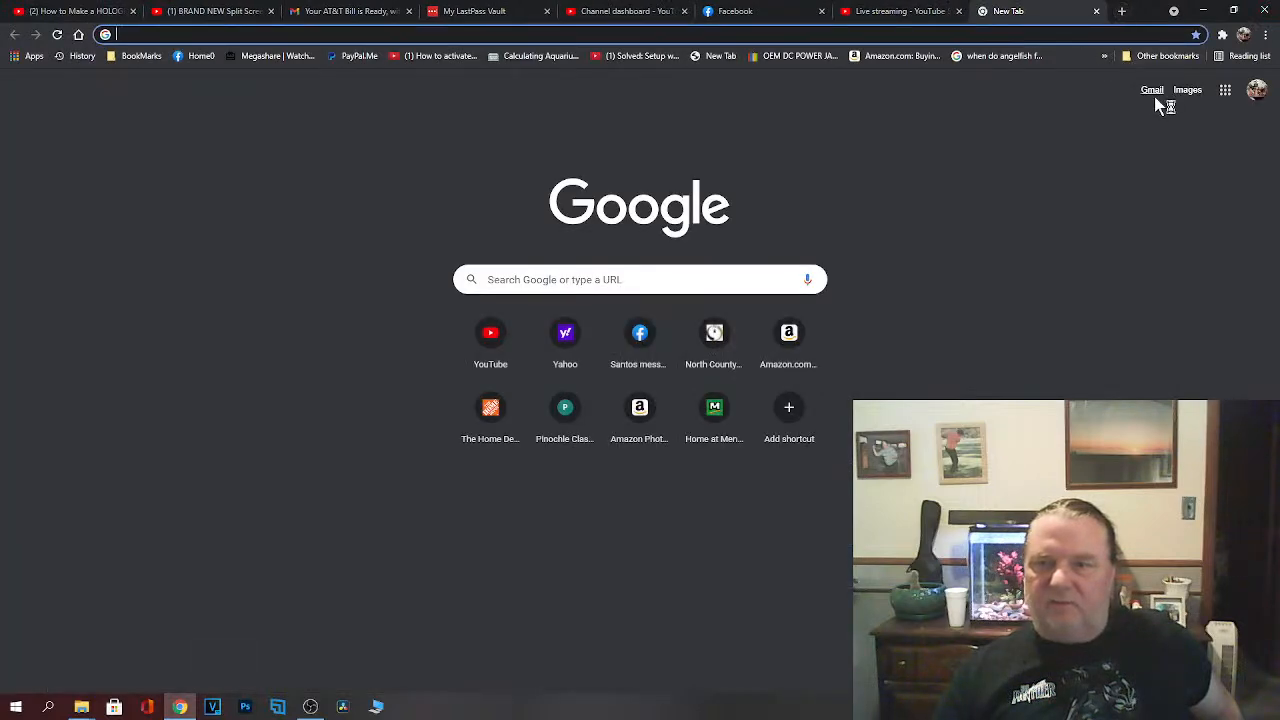
pyautogui.click(1150, 90)
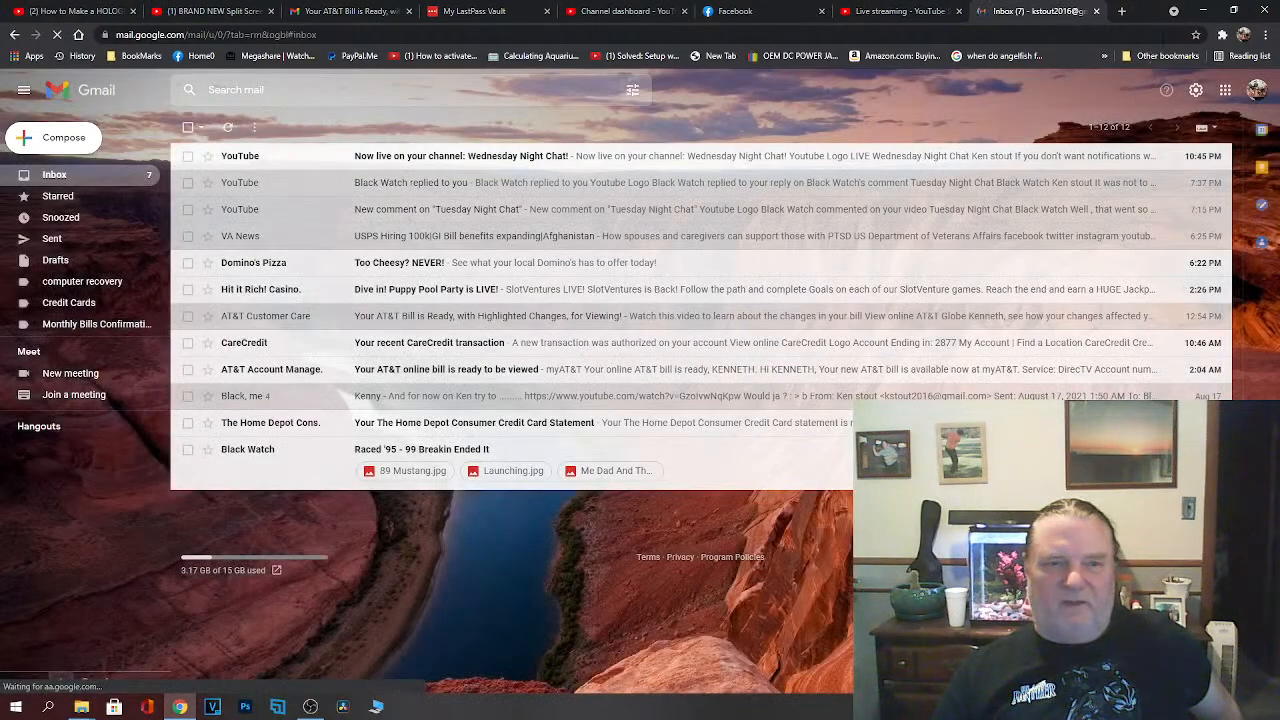
# Step: Minimize the browser, relaunch DaVinci Resolve and open Untitled Project 1
pyautogui.click(1206, 12)
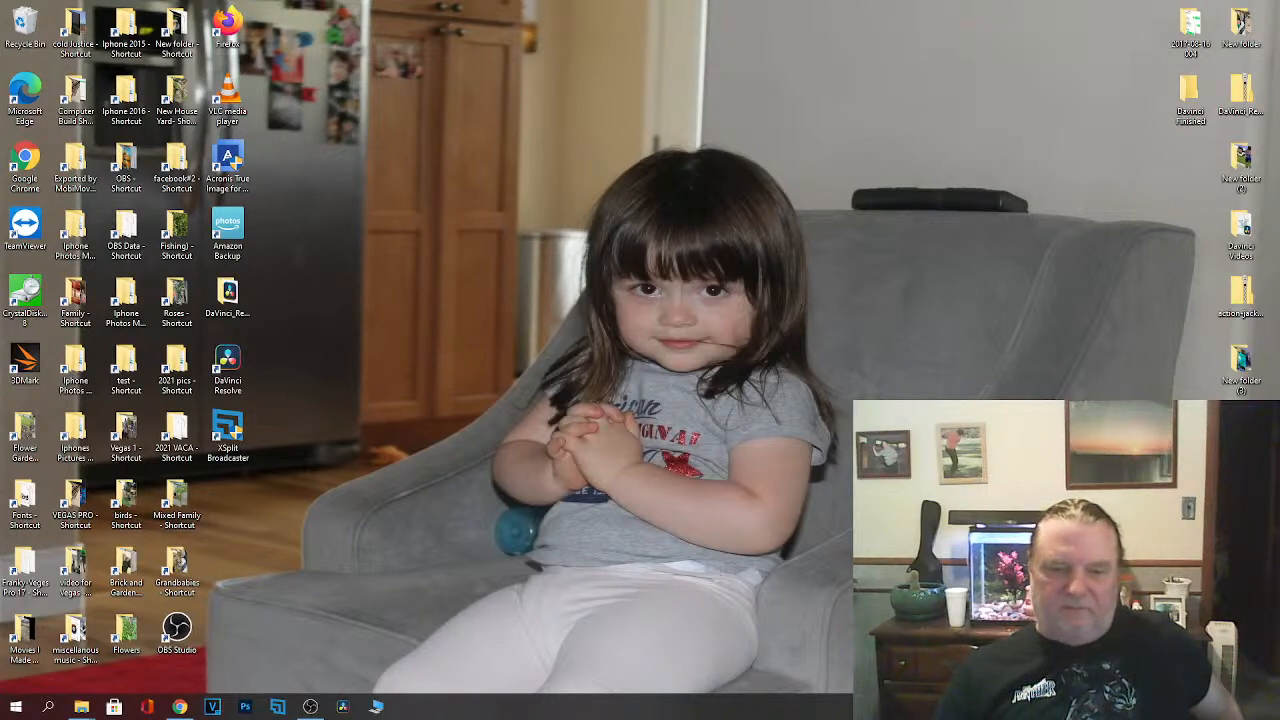
pyautogui.click(345, 708)
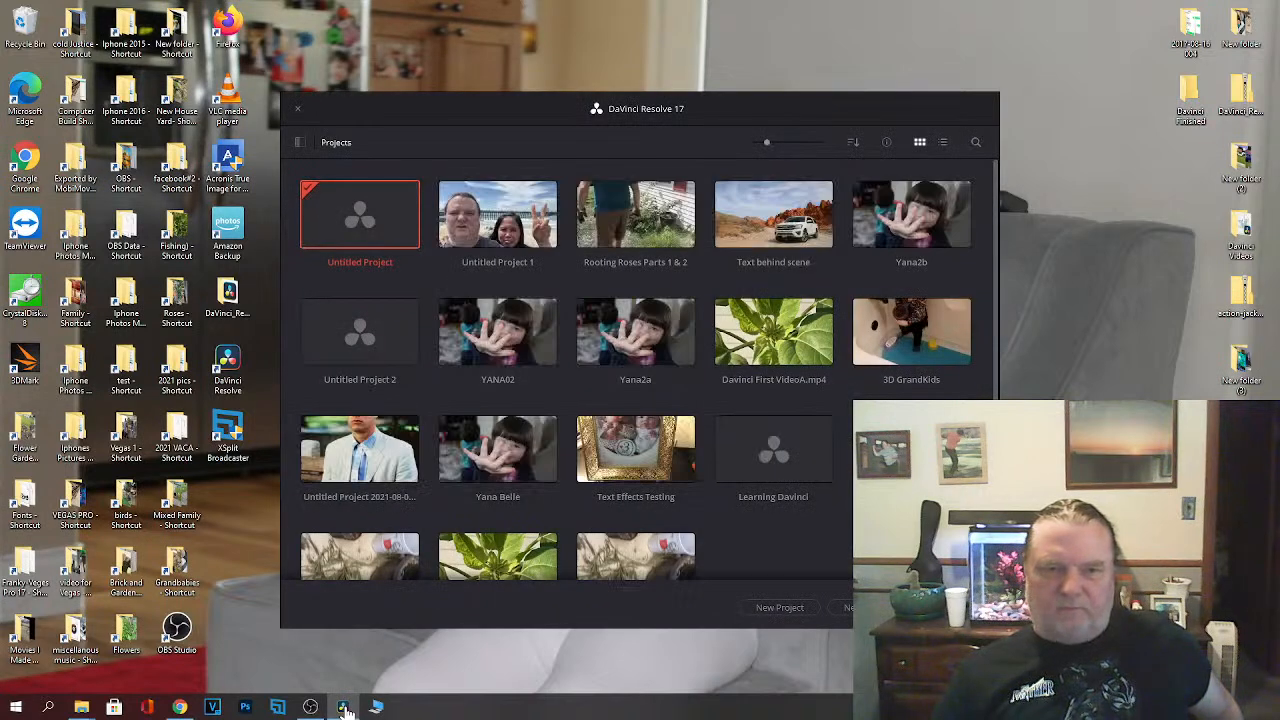
pyautogui.click(505, 227)
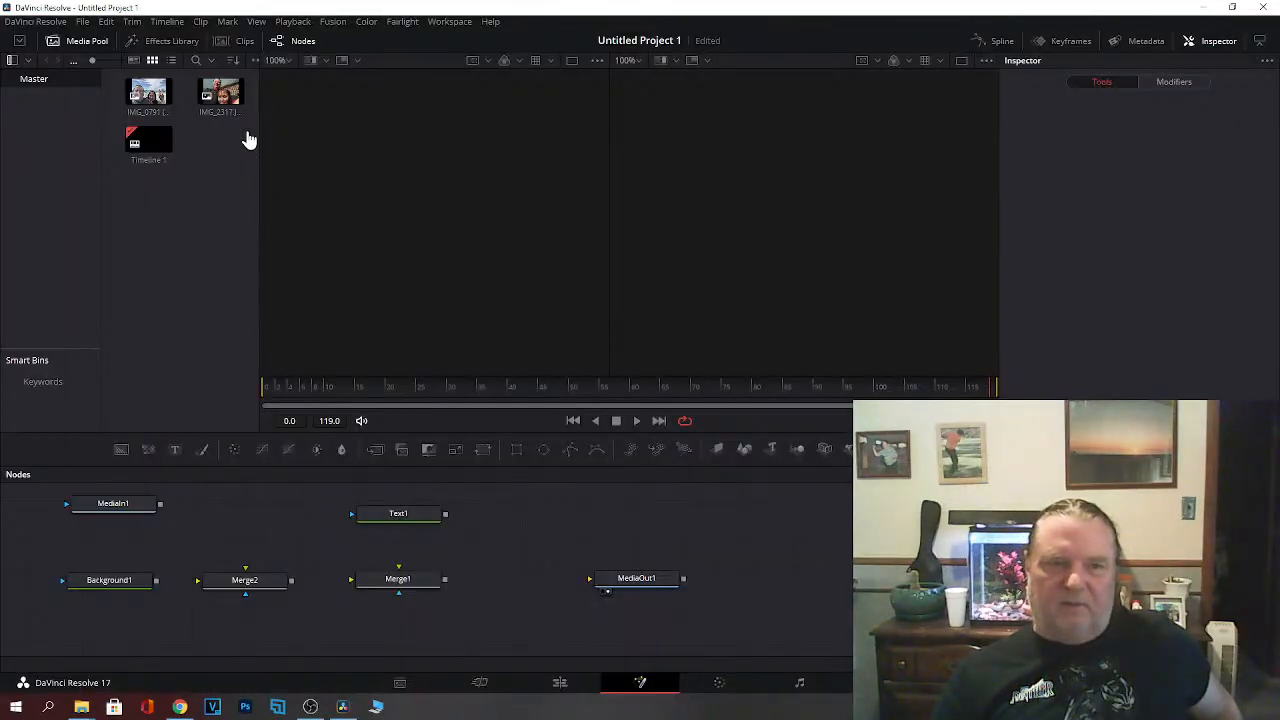
# Step: Try to copy the IMG_0791 photo from the media pool to the desktop, shrinking the Resolve window to expose the desktop
pyautogui.moveTo(150, 95); pyautogui.dragTo(1194, 304)
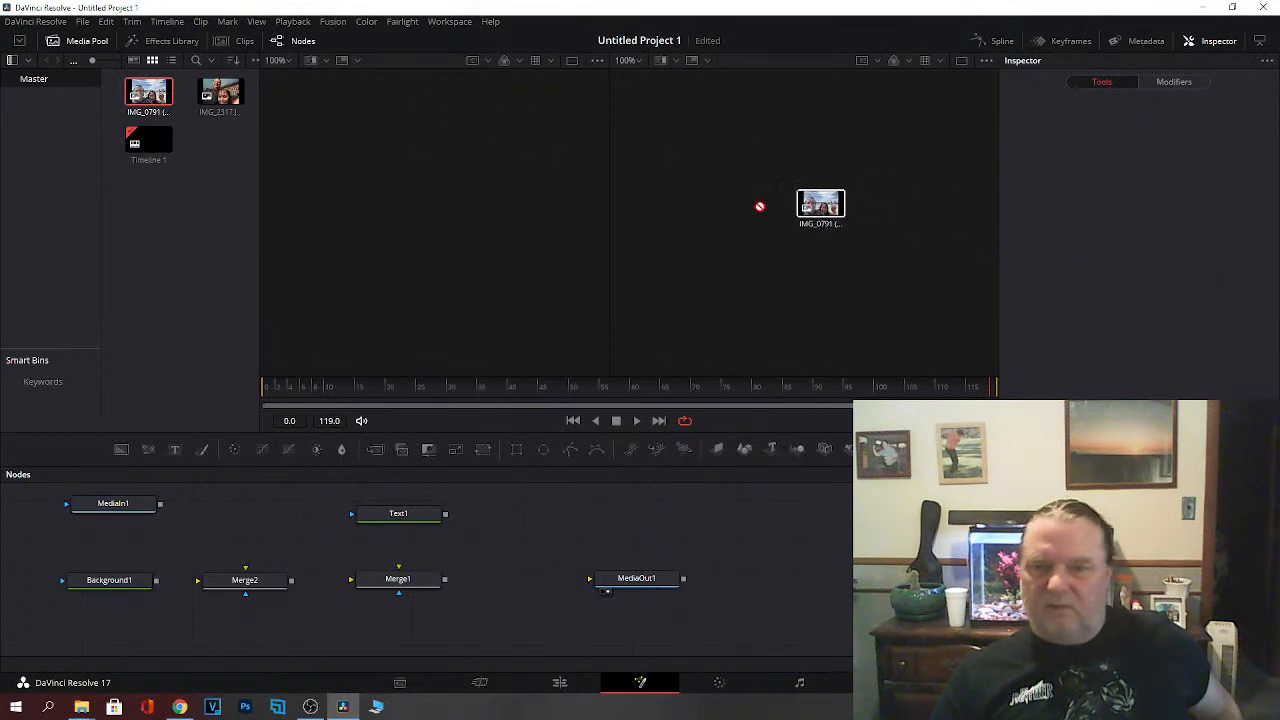
pyautogui.click(1233, 8)
pyautogui.moveTo(1051, 24)
pyautogui.mouseDown()
pyautogui.moveTo(997, 20)
pyautogui.moveTo(1040, 19)
pyautogui.mouseUp()
pyautogui.moveTo(25, 105); pyautogui.dragTo(1186, 260)
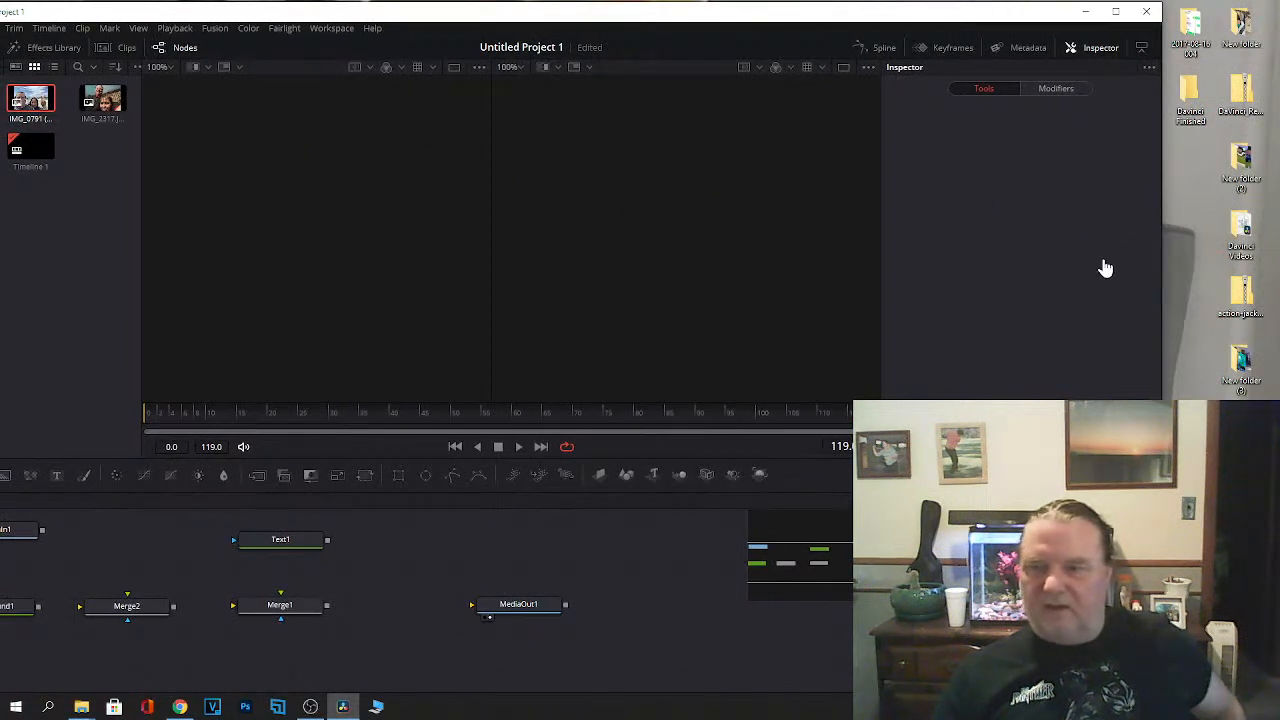
pyautogui.rightClick(20, 100)
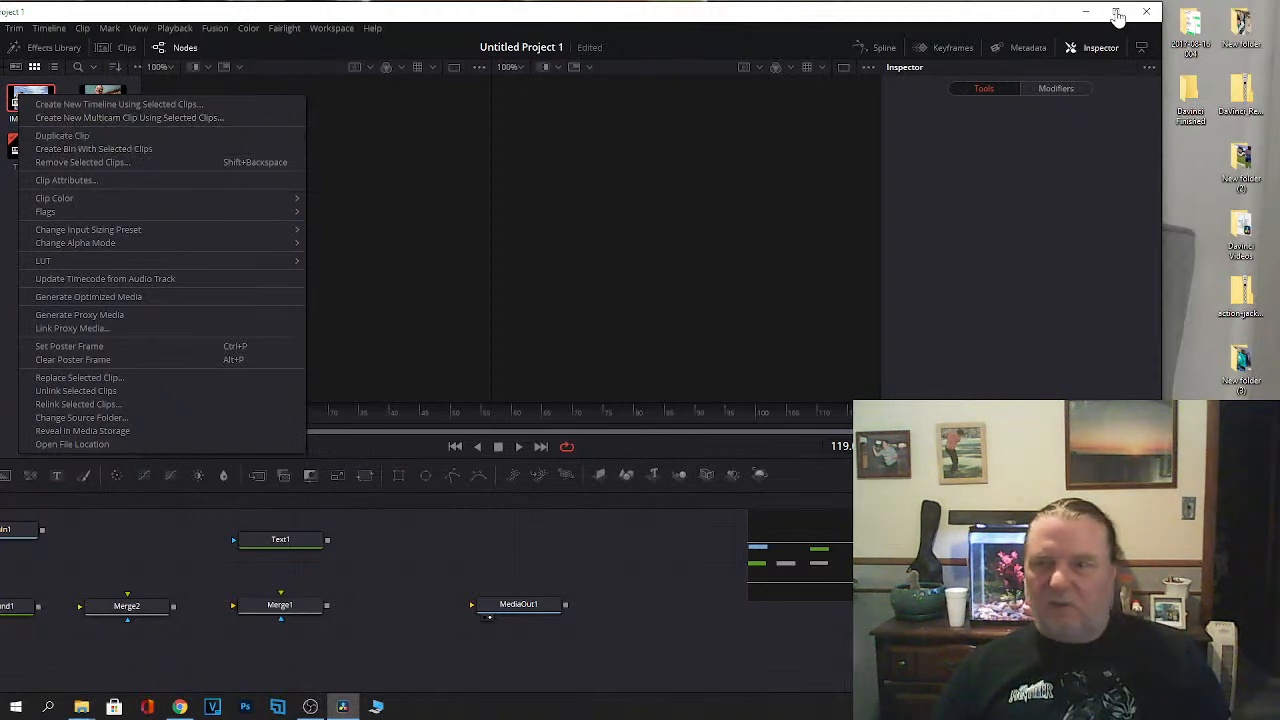
pyautogui.click(1118, 16)
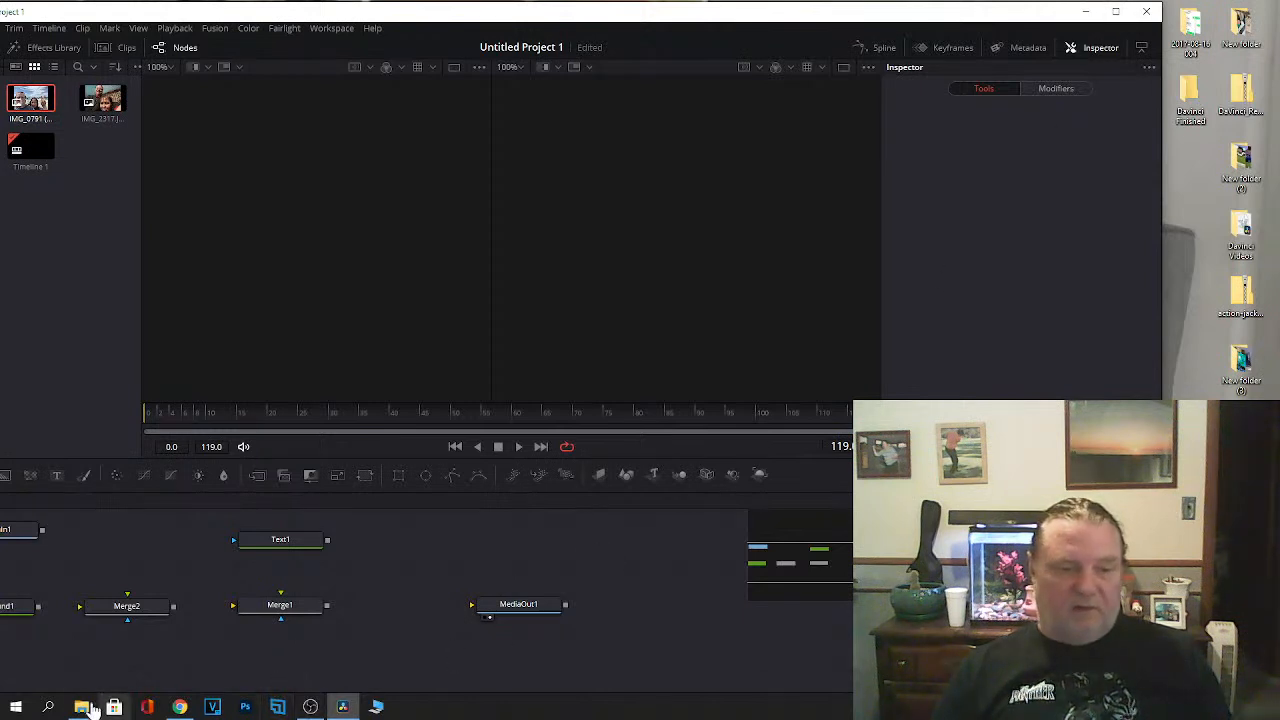
# Step: Switch to File Explorer and check the open iCloud Photos, Pictures and Desktop Photos folders for the source photo
pyautogui.moveTo(81, 707)
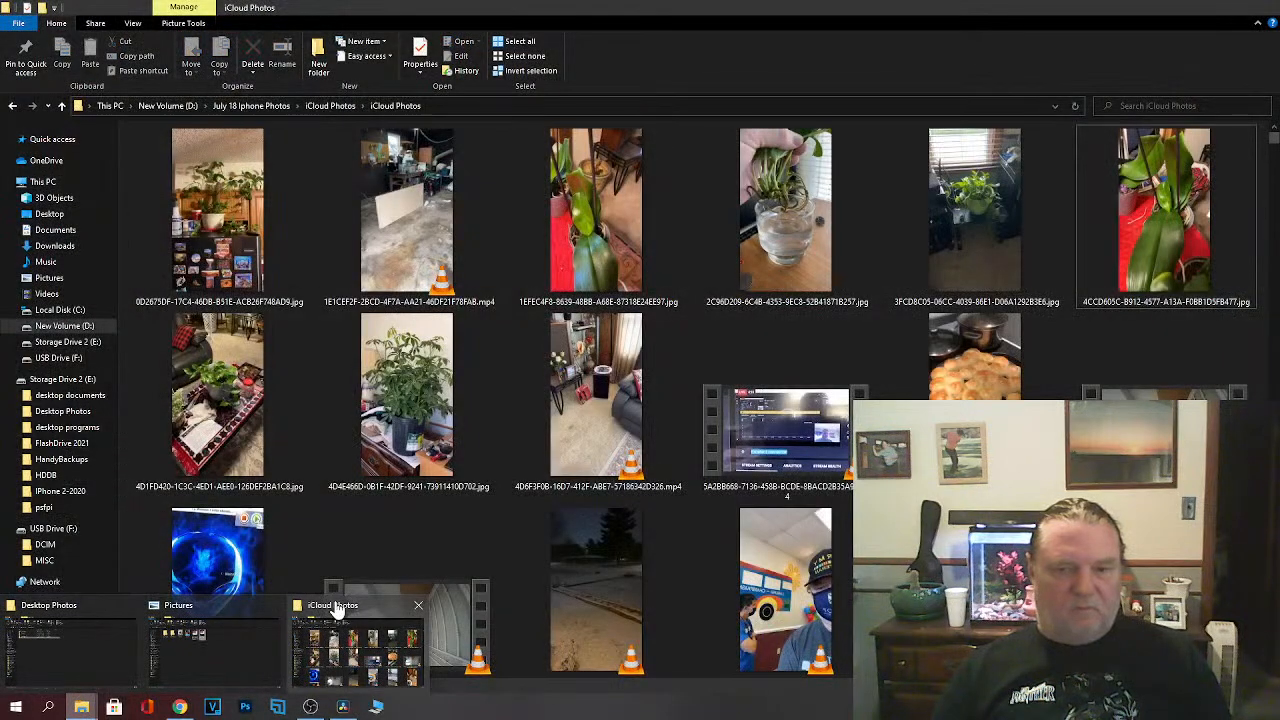
pyautogui.click(336, 608)
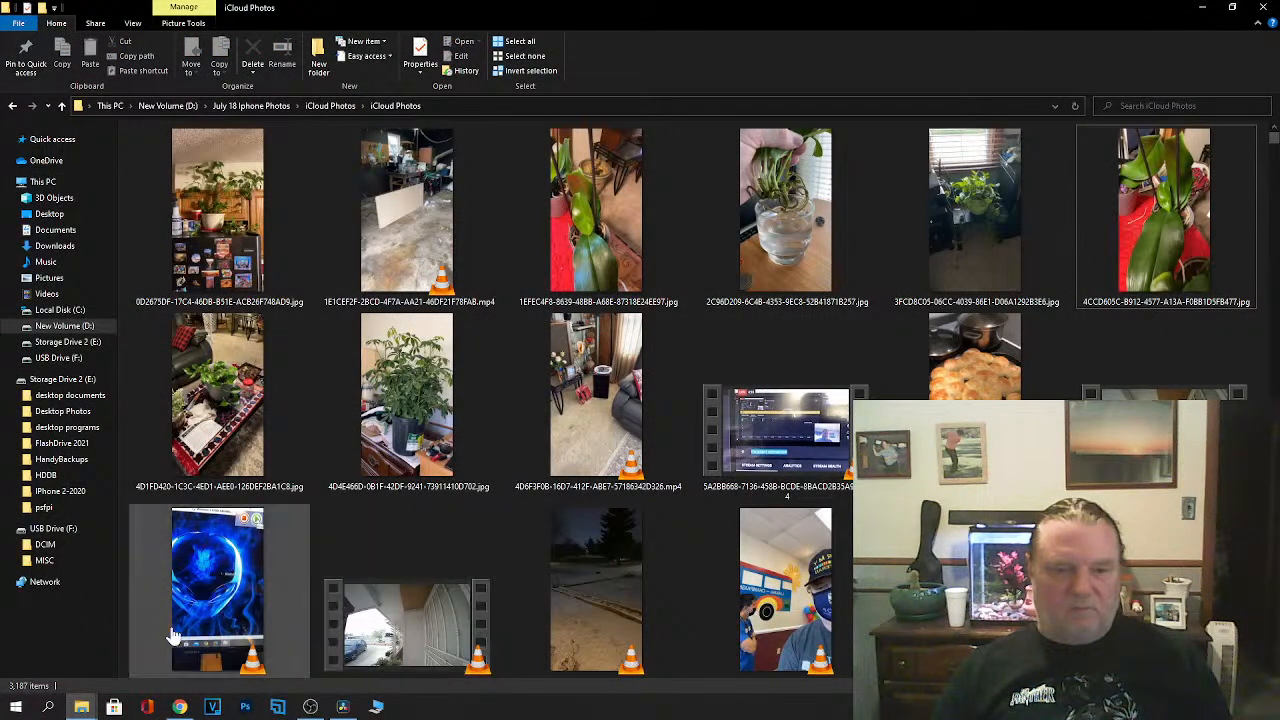
pyautogui.moveTo(85, 710)
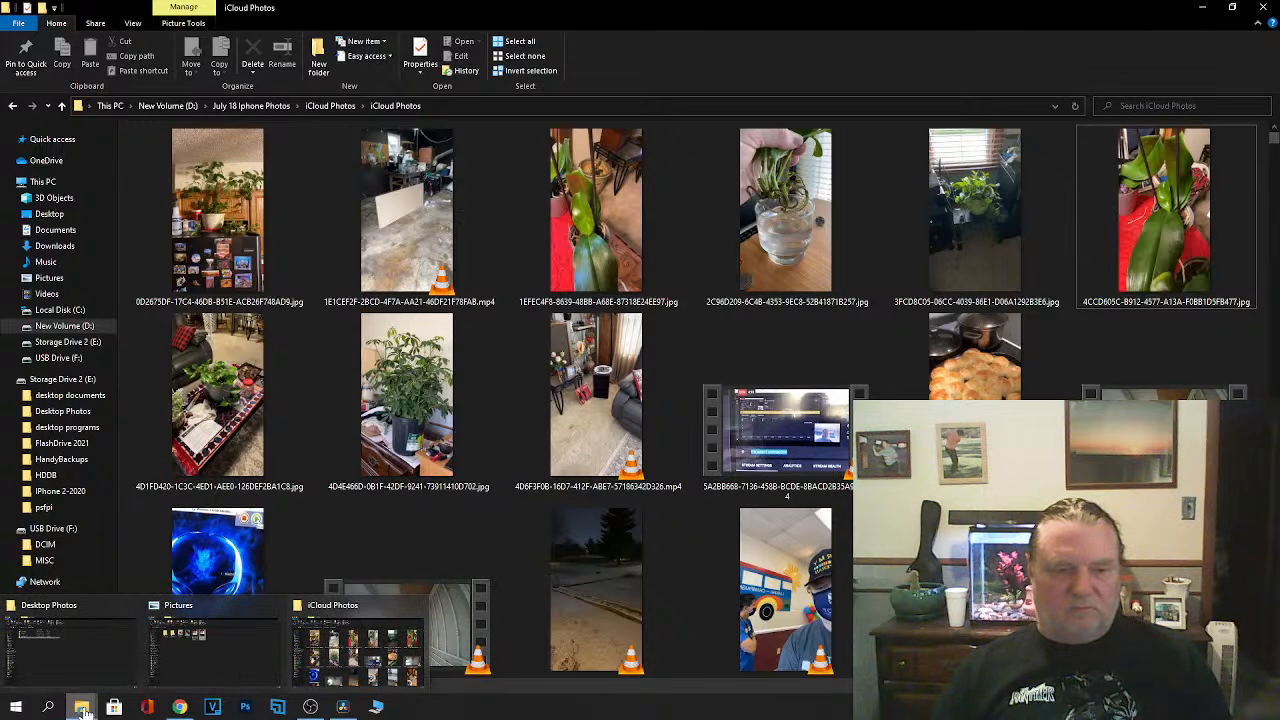
pyautogui.click(200, 614)
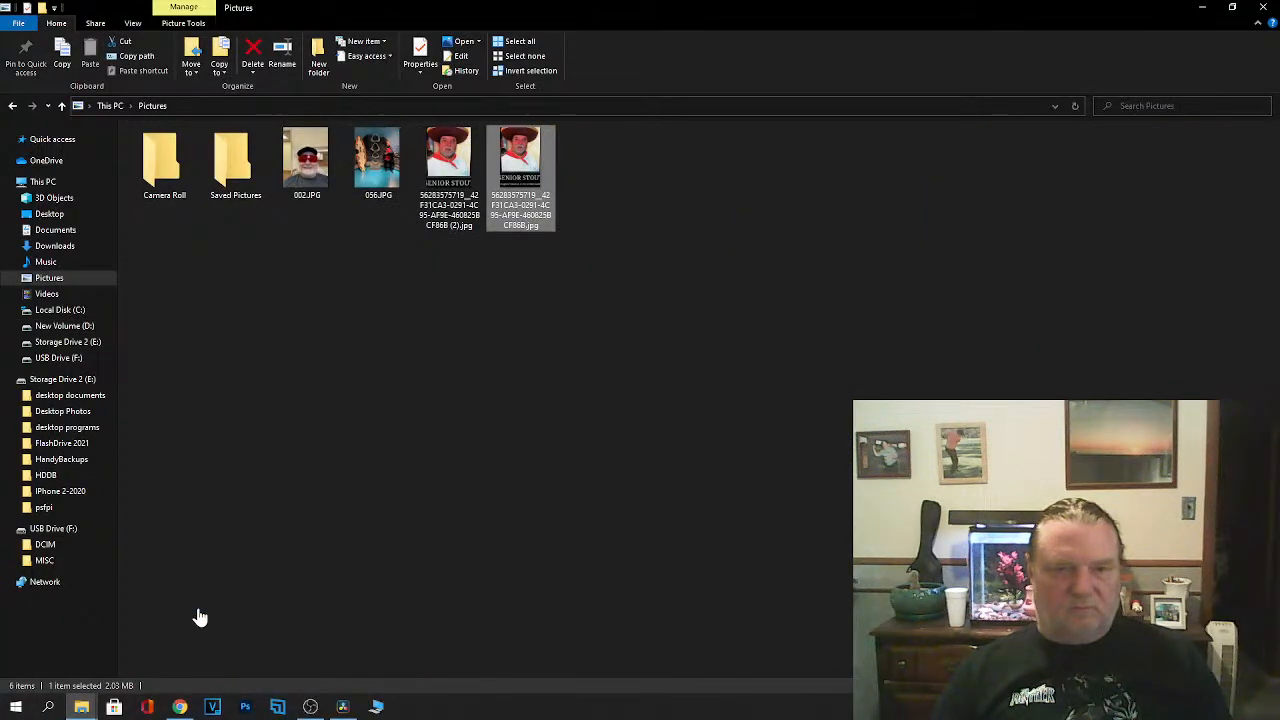
pyautogui.moveTo(85, 711)
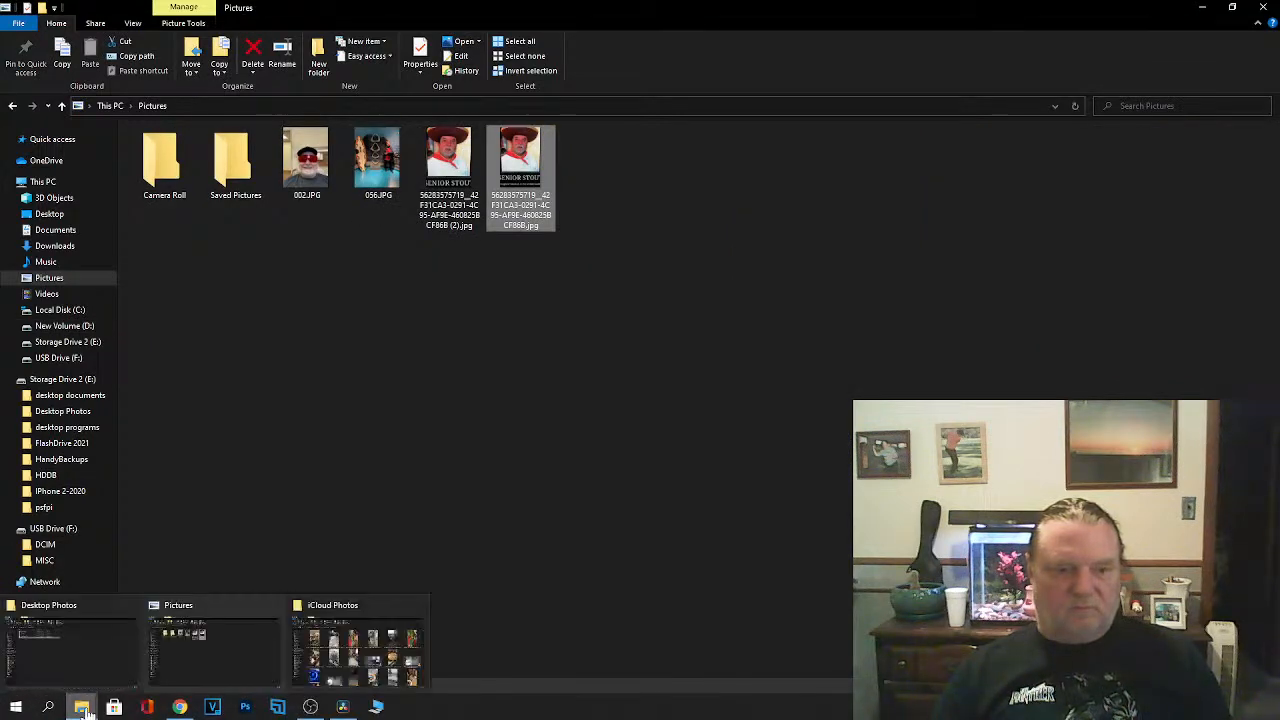
pyautogui.click(65, 620)
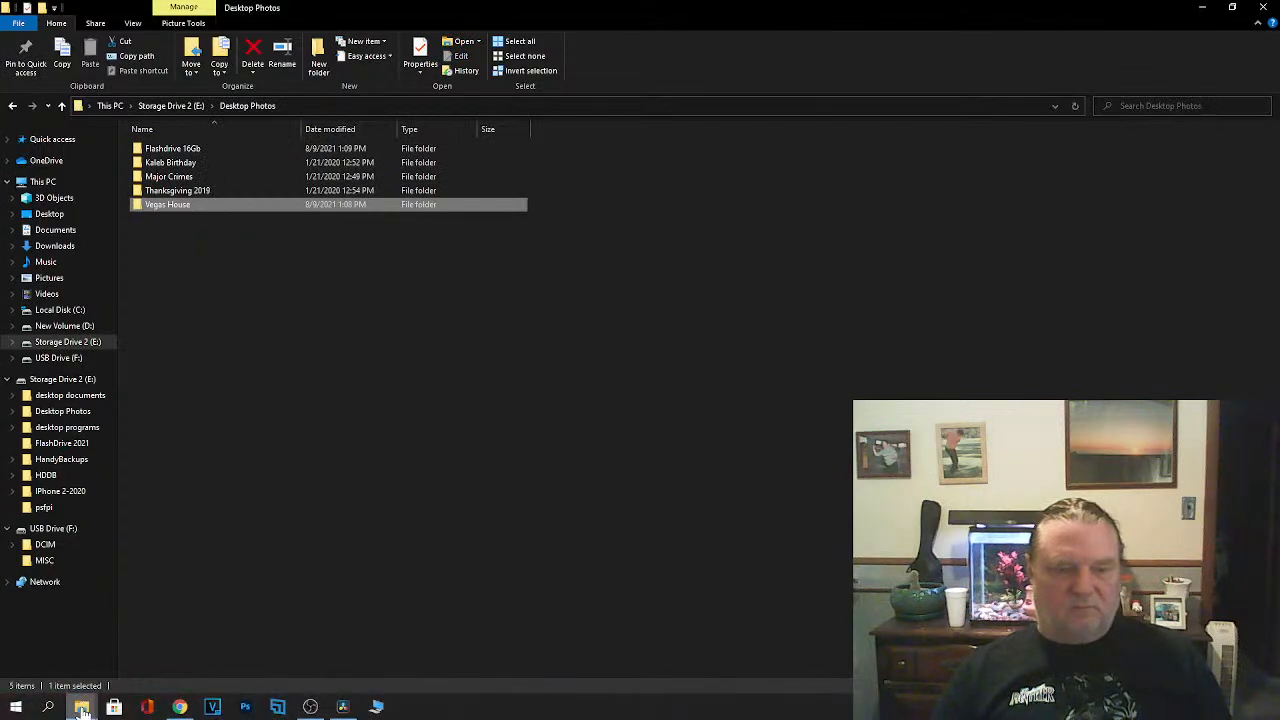
pyautogui.moveTo(81, 706)
pyautogui.click(360, 620)
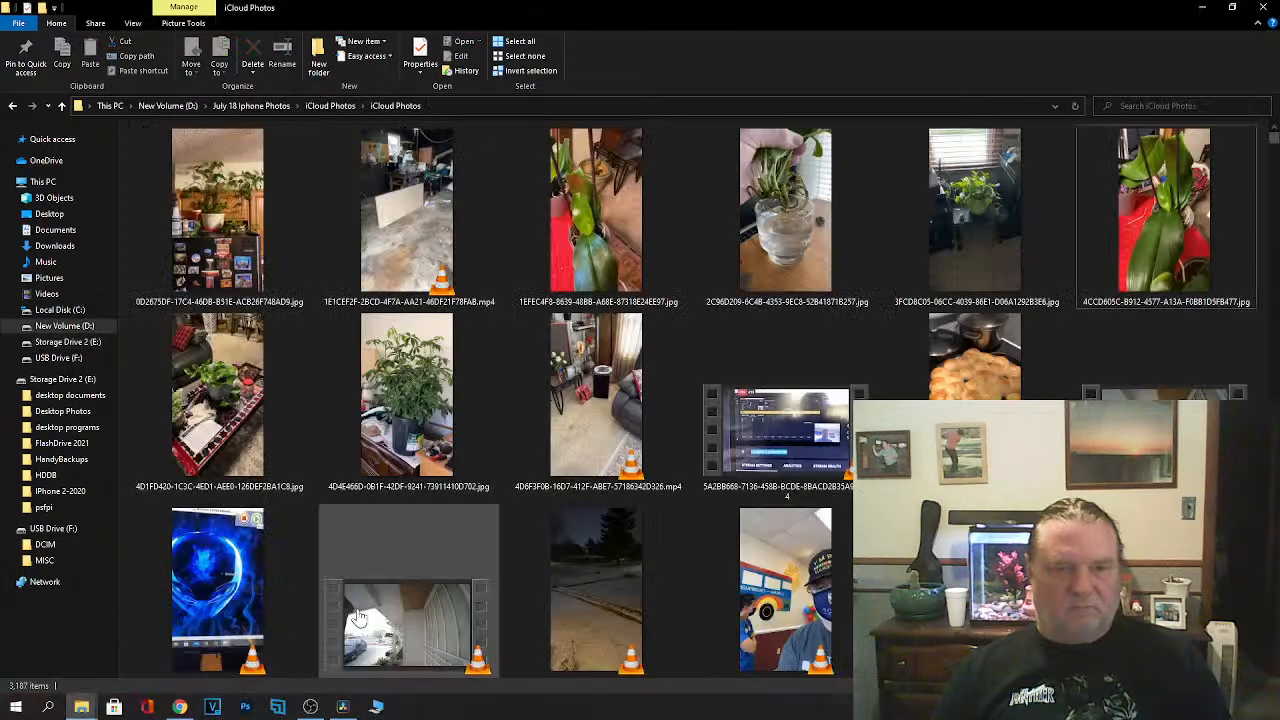
# Step: Browse the thumbnails in the iCloud Photos folder for the IMG_0791 photo
pyautogui.scroll(-5, 820, 472)
pyautogui.scroll(-15, 820, 472)
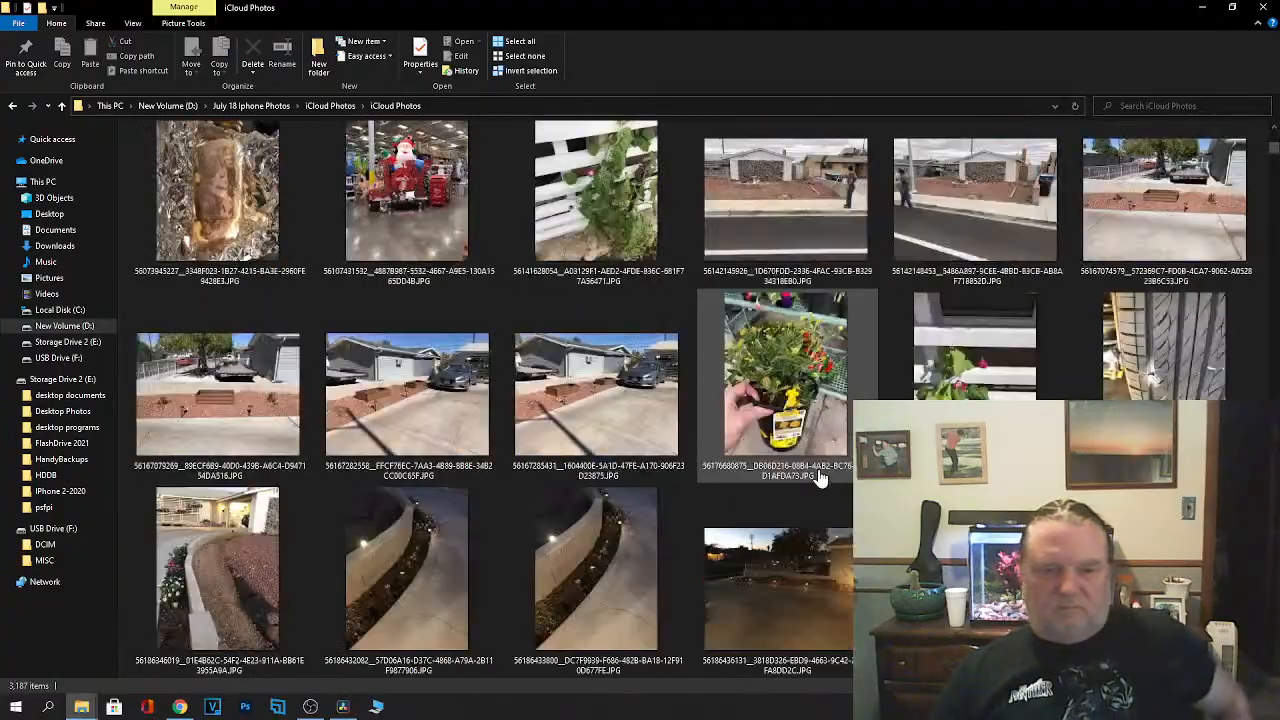
pyautogui.scroll(-15, 820, 478)
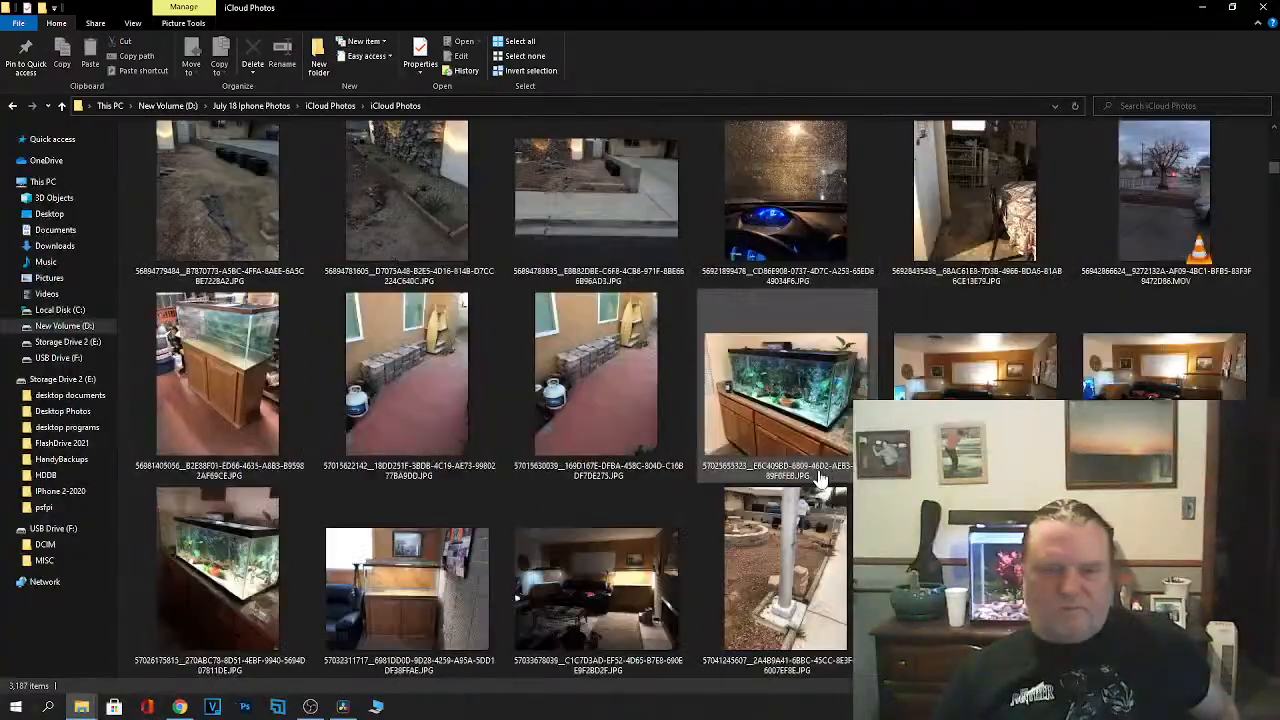
pyautogui.scroll(-8, 820, 478)
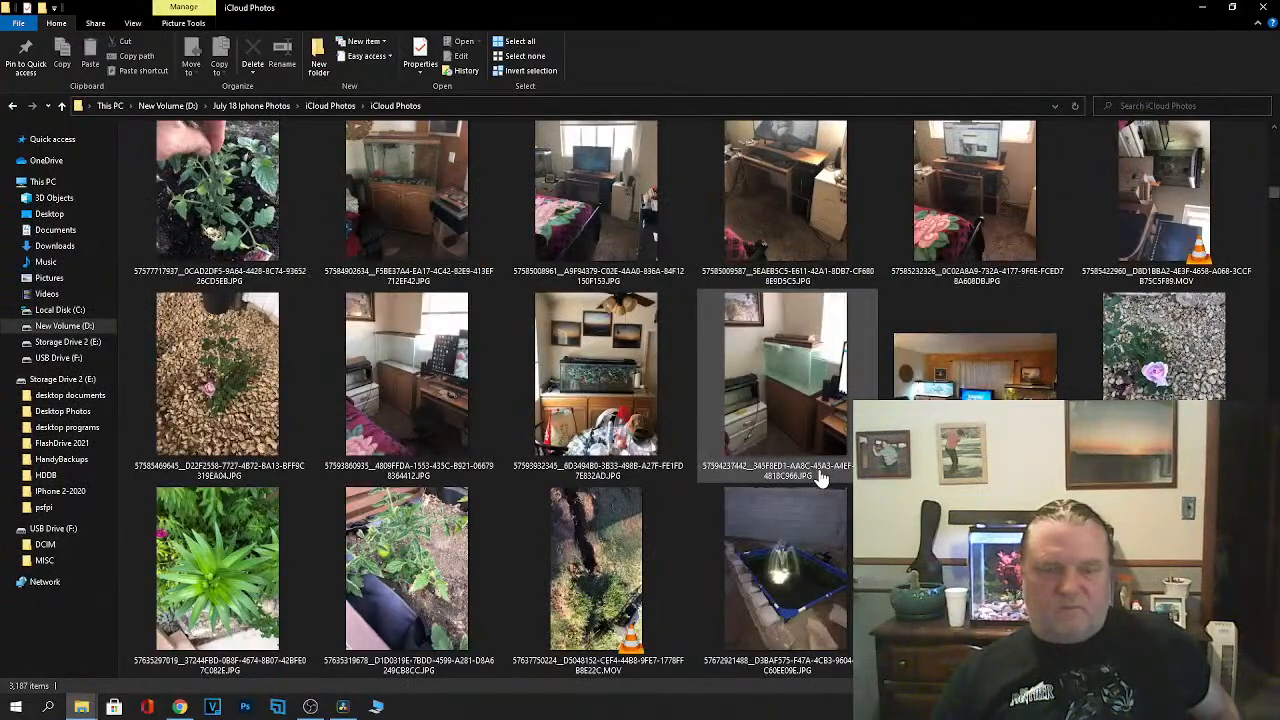
pyautogui.scroll(-15, 820, 478)
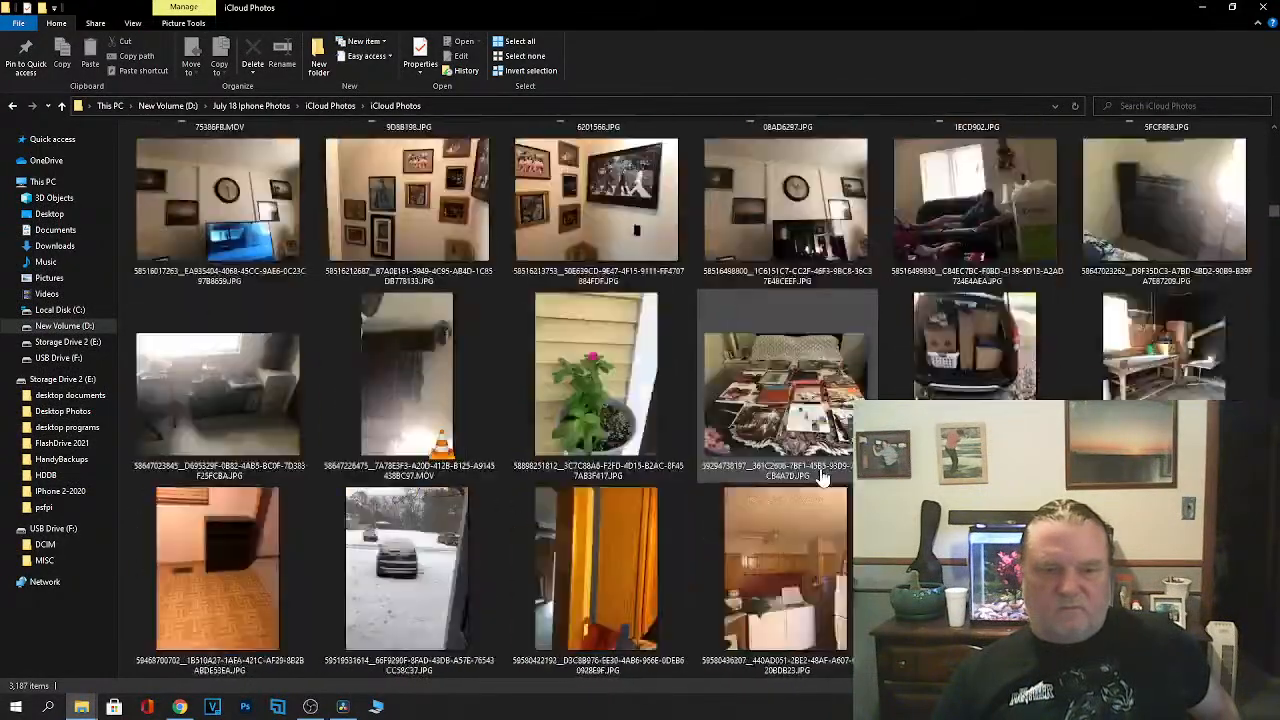
pyautogui.scroll(-15, 820, 478)
pyautogui.scroll(-20, 820, 478)
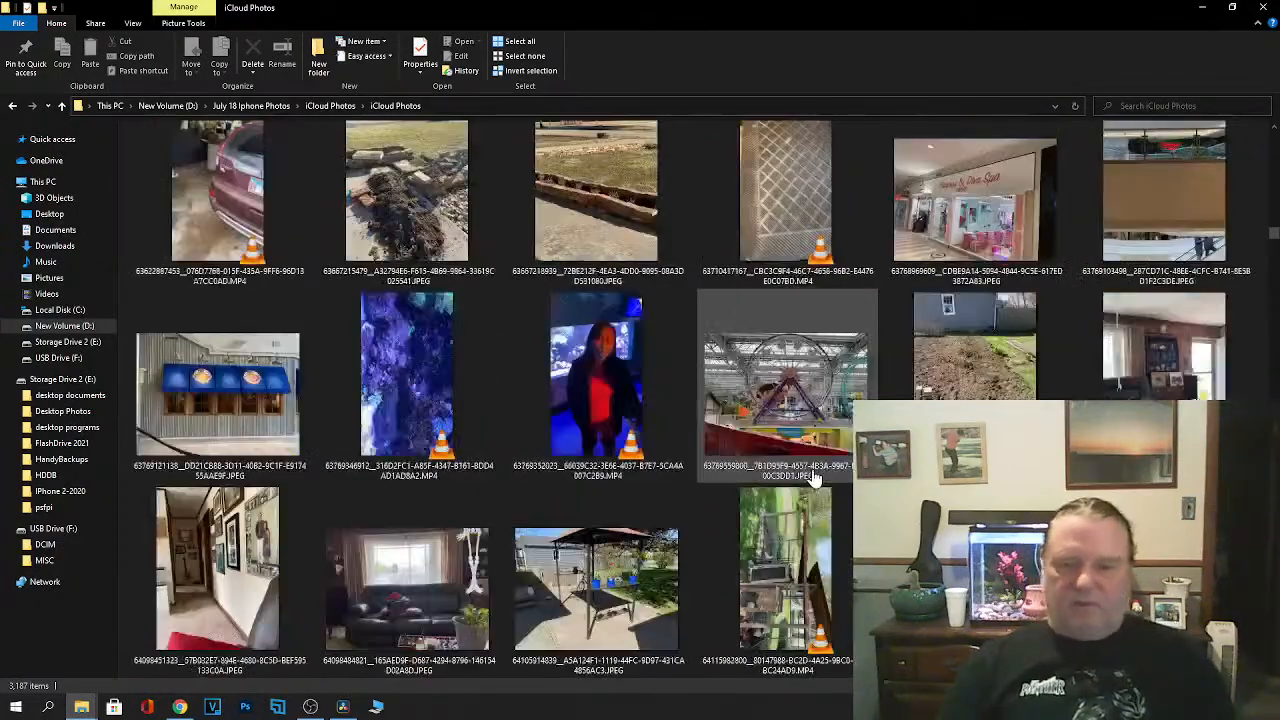
pyautogui.scroll(-20, 815, 478)
pyautogui.scroll(-20, 815, 478)
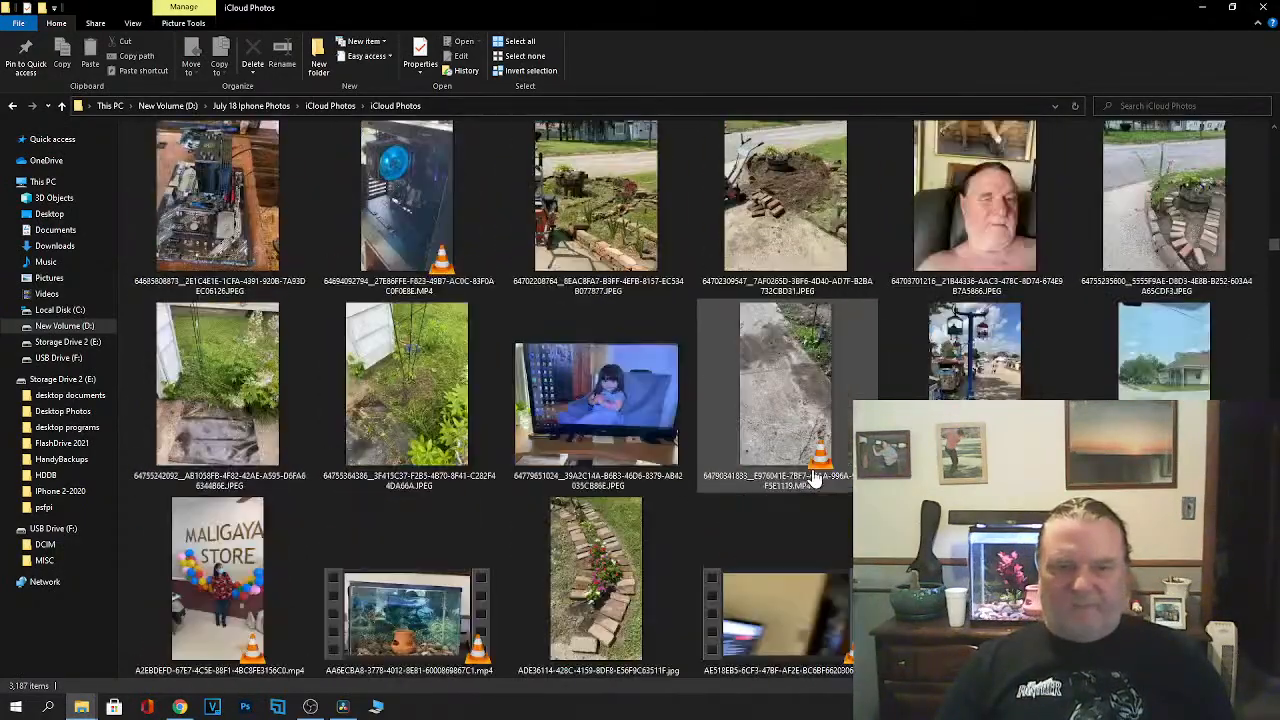
pyautogui.scroll(-20, 815, 478)
pyautogui.scroll(-20, 815, 478)
pyautogui.scroll(-20, 815, 478)
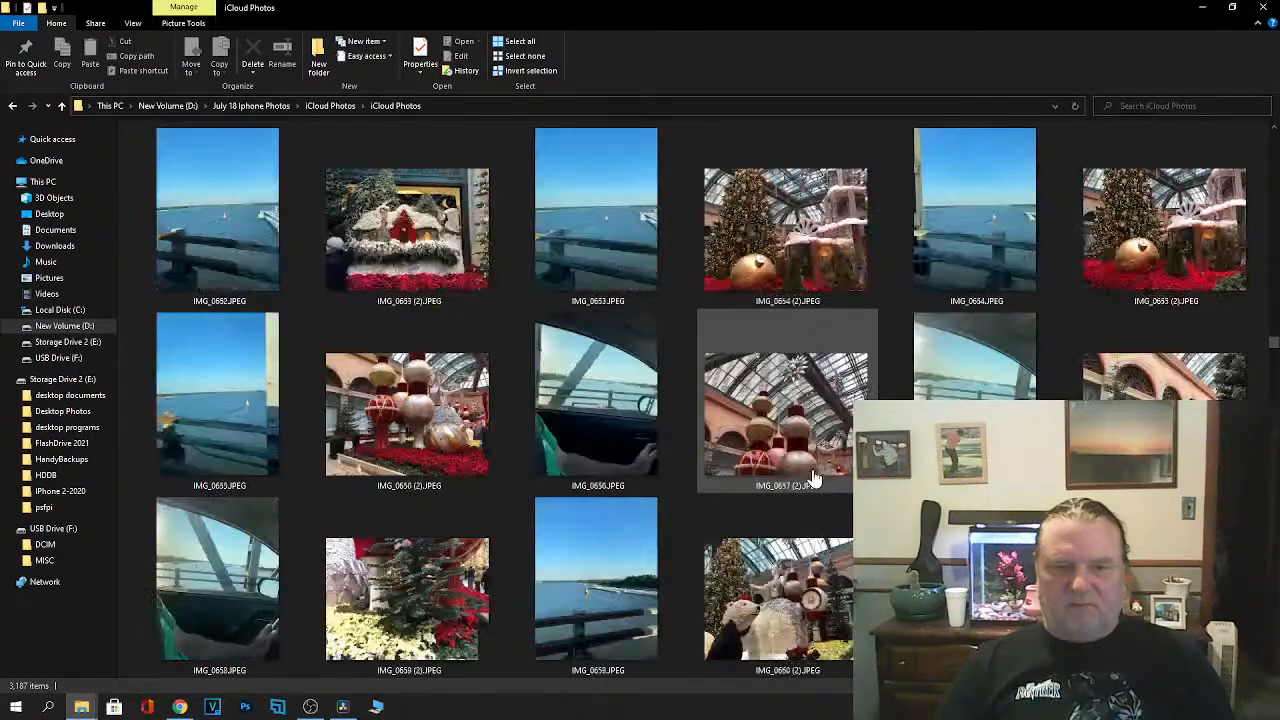
# Step: Minimize the File Explorer windows and open the file location of the IMG_0791 clip from Resolve's media pool
pyautogui.click(1203, 10)
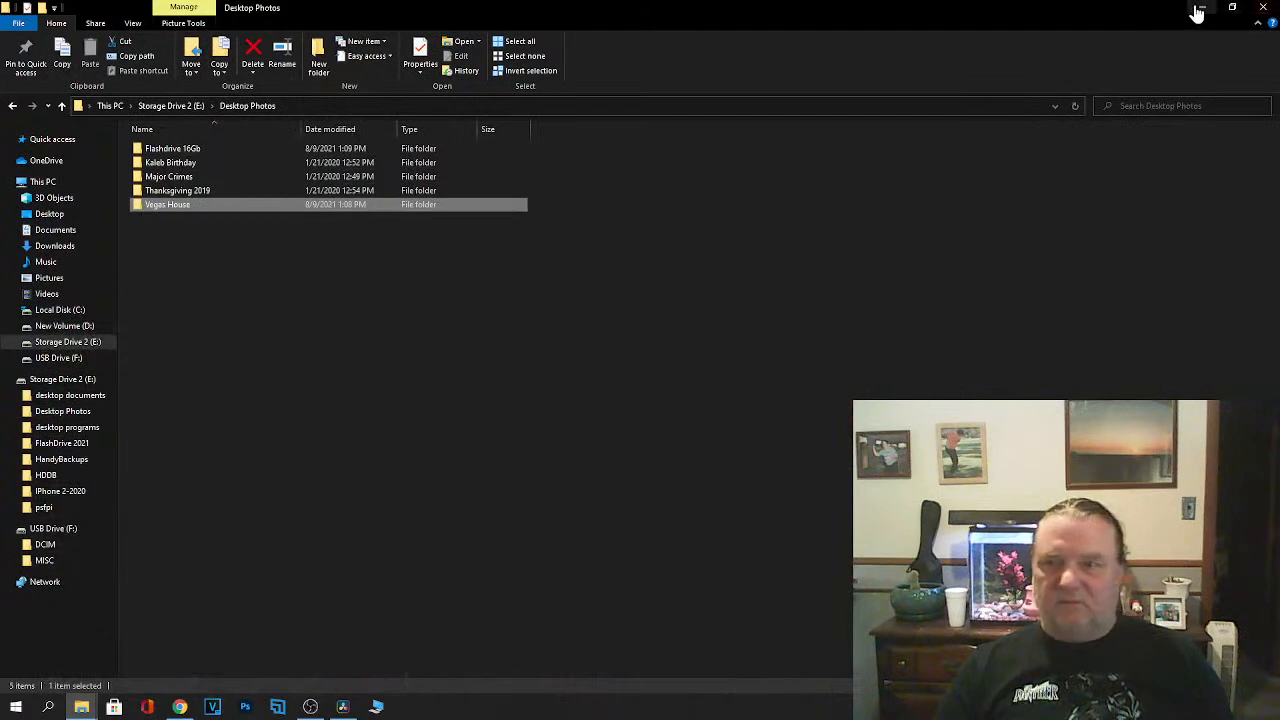
pyautogui.click(1199, 10)
pyautogui.click(1199, 11)
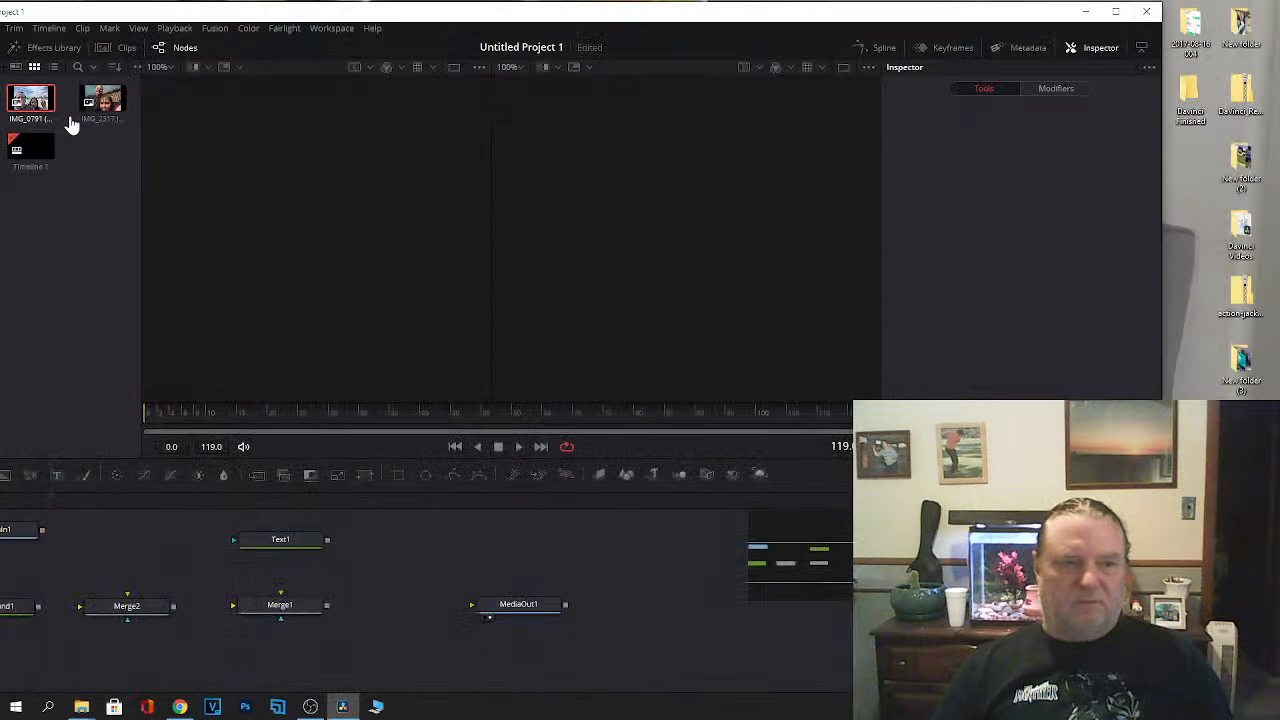
pyautogui.rightClick(36, 101)
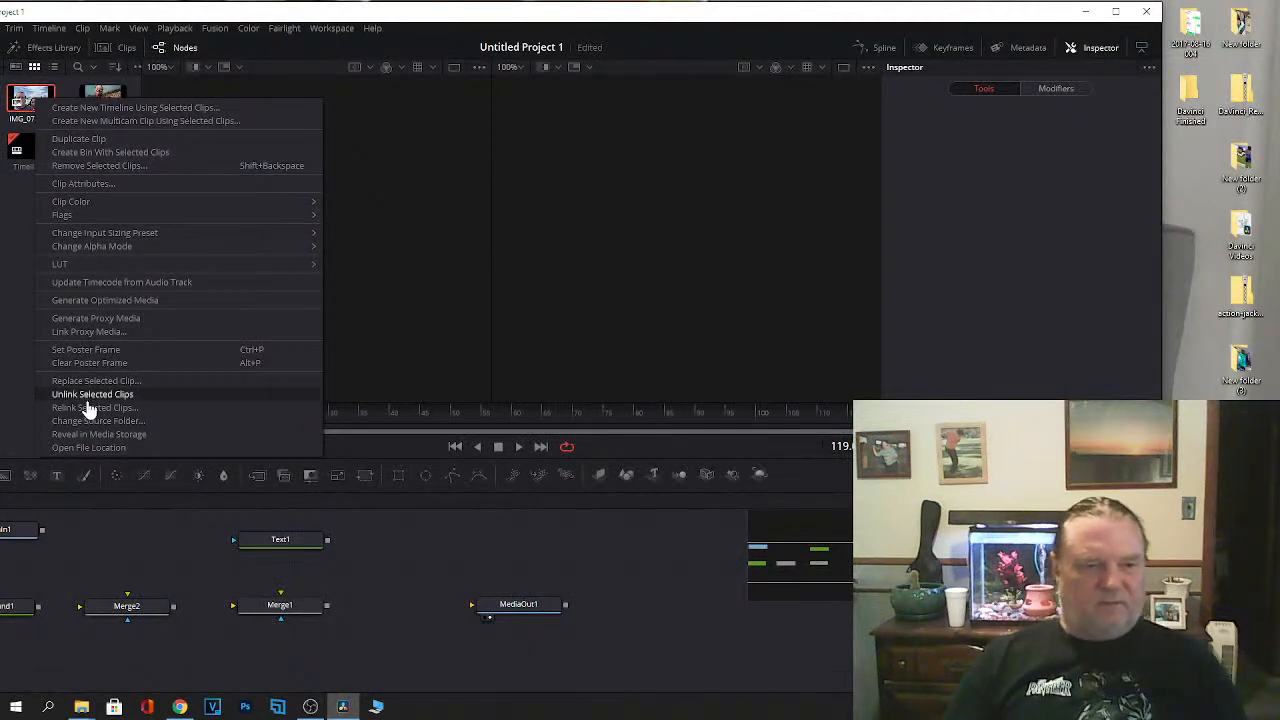
pyautogui.click(88, 449)
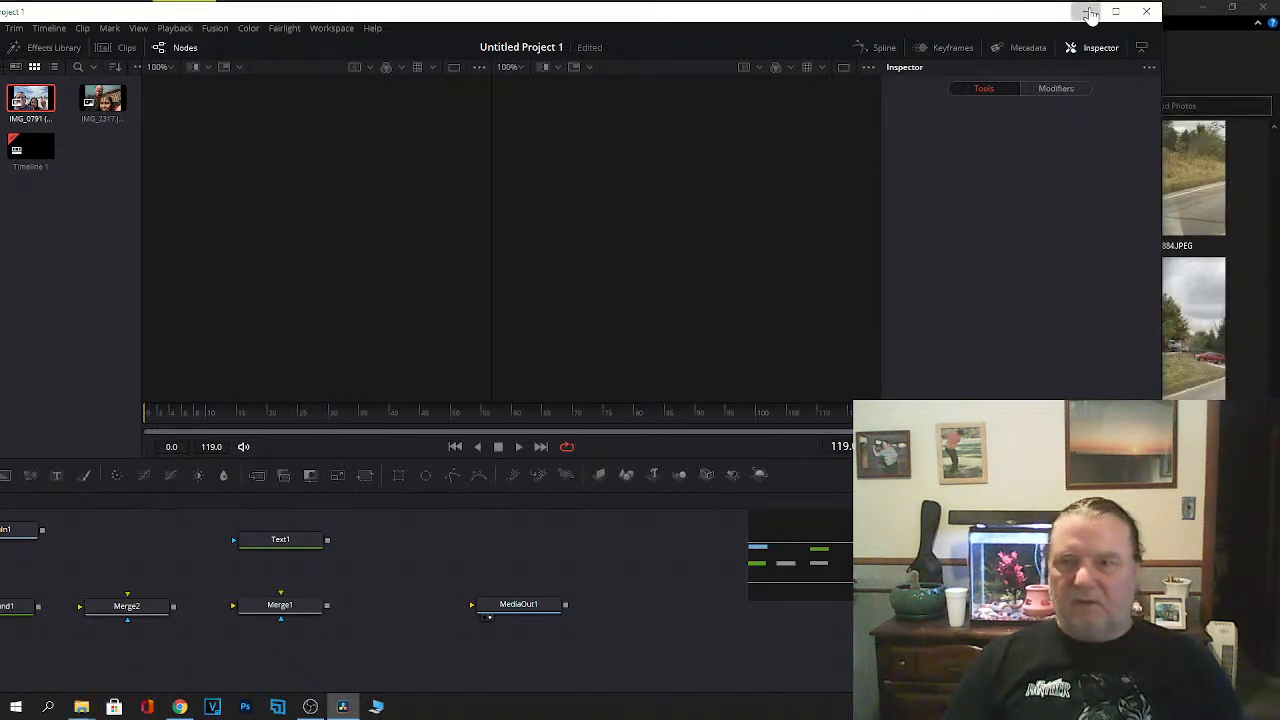
# Step: Switch to File Explorer, copy IMG_0791 (2).JPEG from the iCloud Photos folder to the desktop, and close the folder window
pyautogui.click(1084, 12)
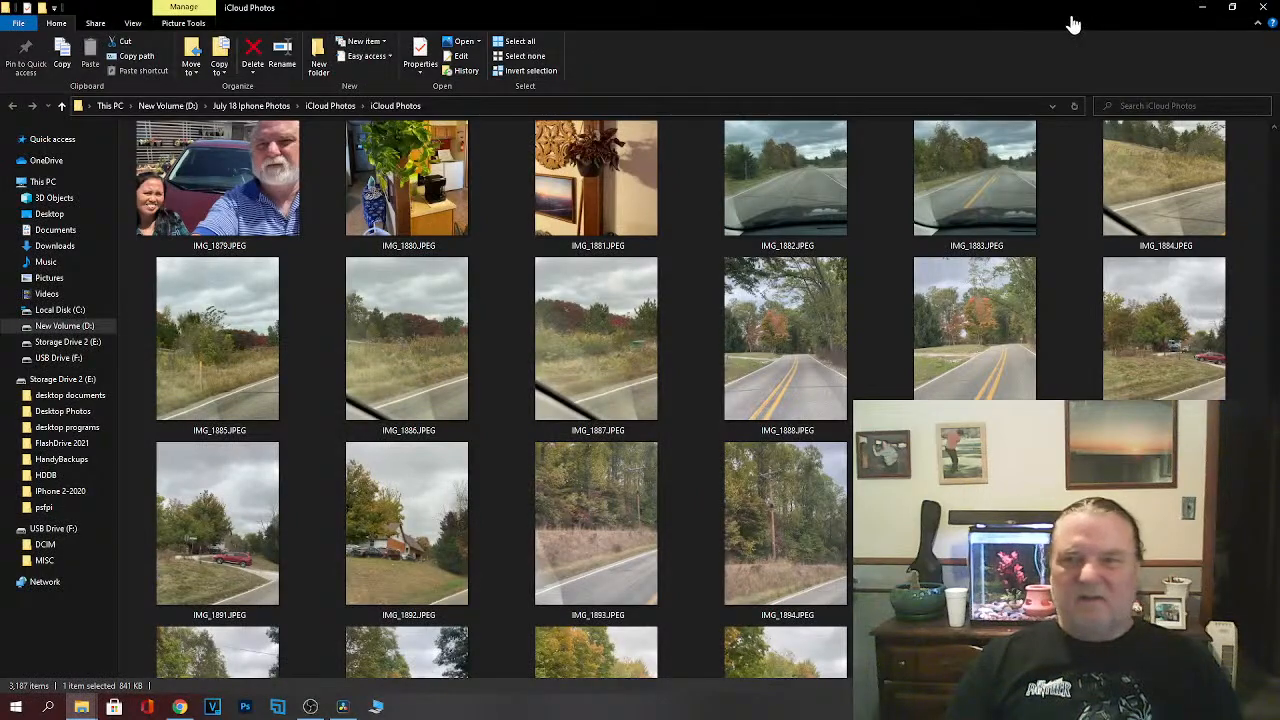
pyautogui.moveTo(1073, 19); pyautogui.dragTo(731, 54)
pyautogui.moveTo(265, 590); pyautogui.dragTo(1174, 229)
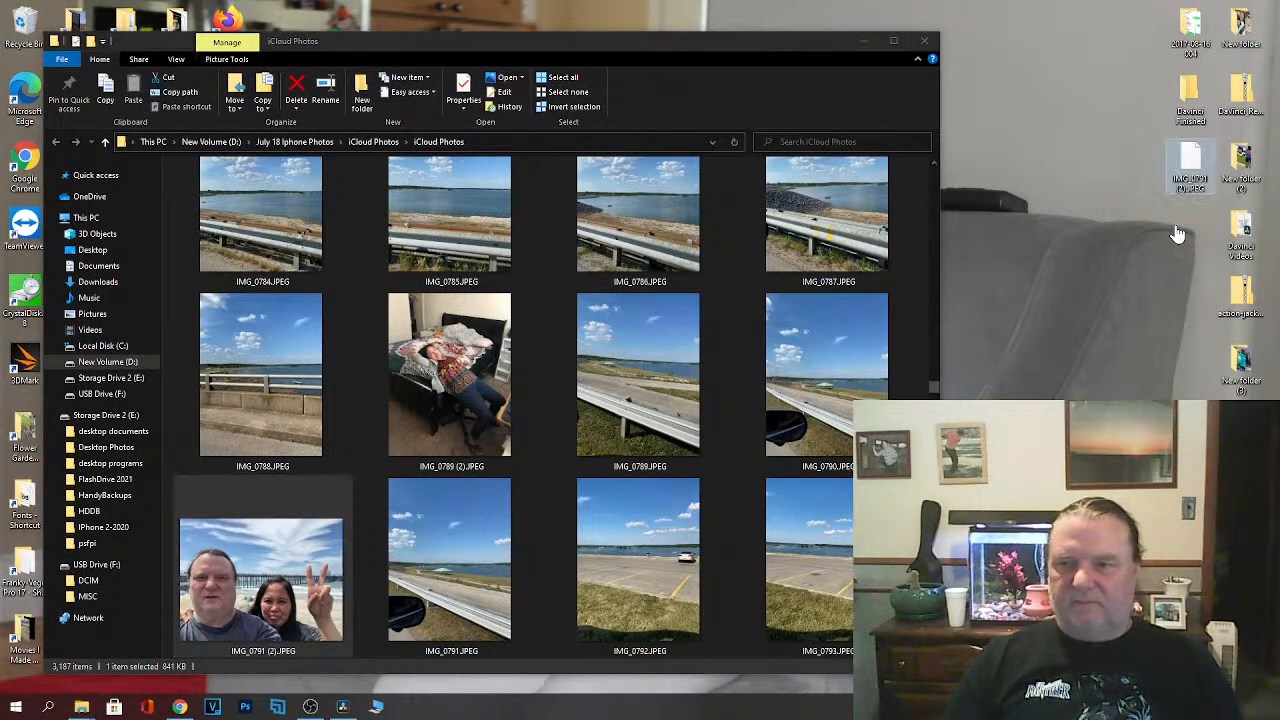
pyautogui.click(923, 41)
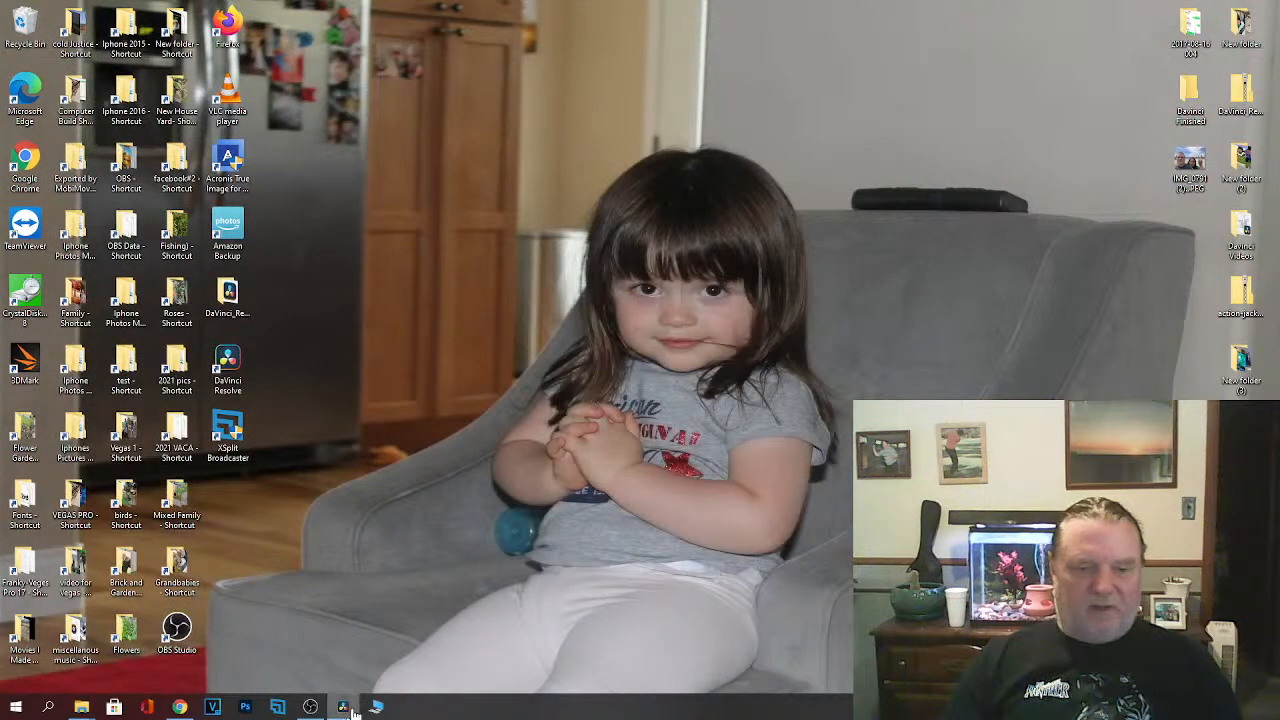
# Step: Switch back to DaVinci Resolve, maximize its window and try to load Timeline 1 into the viewer on the Edit page
pyautogui.click(345, 707)
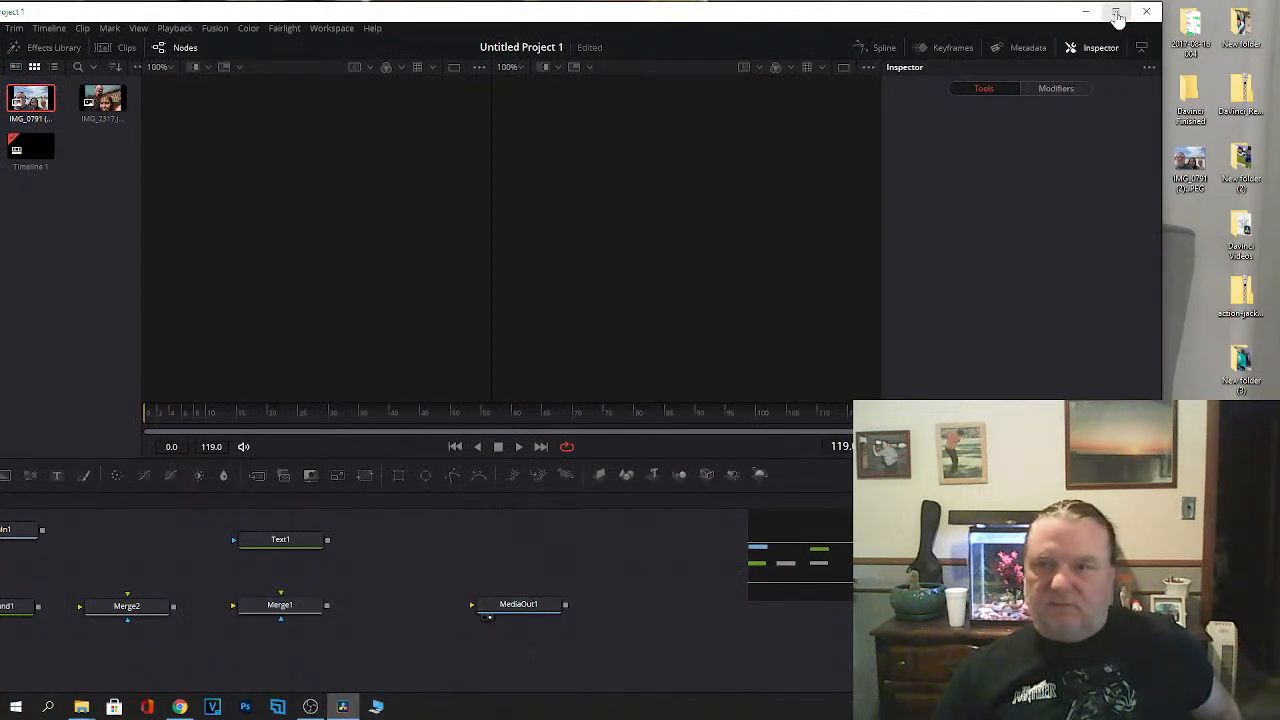
pyautogui.click(1116, 12)
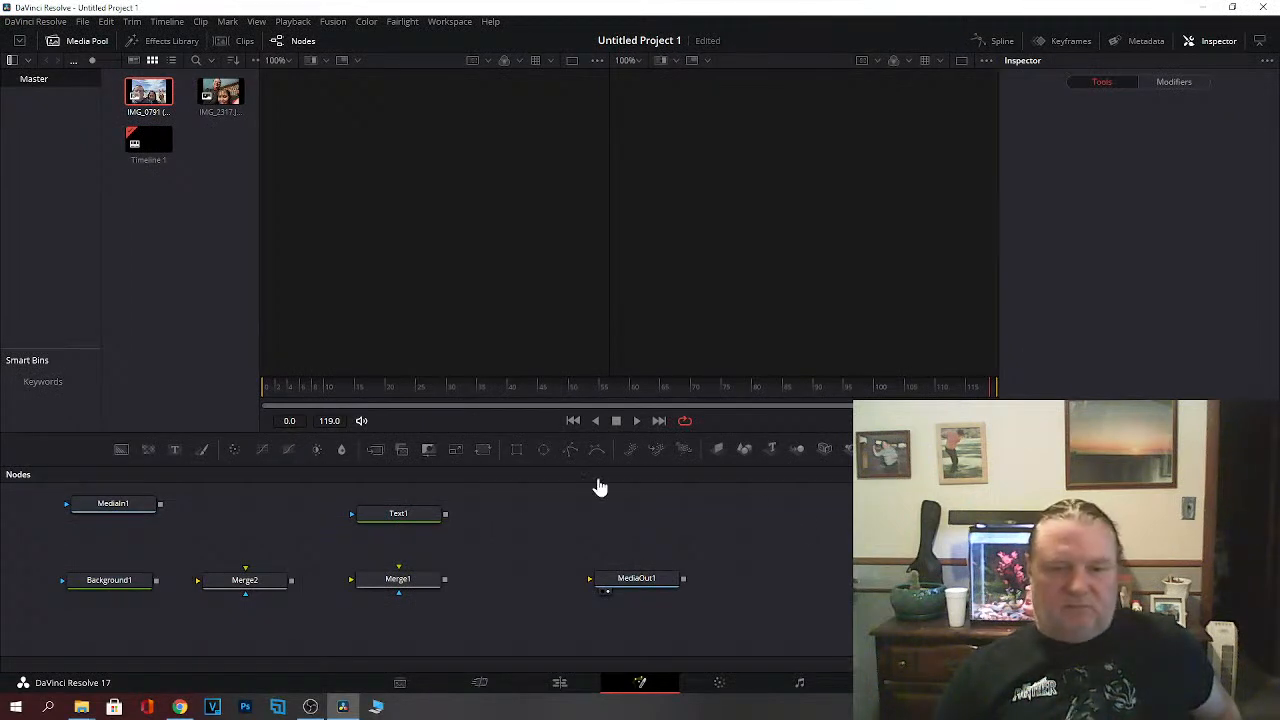
pyautogui.click(561, 685)
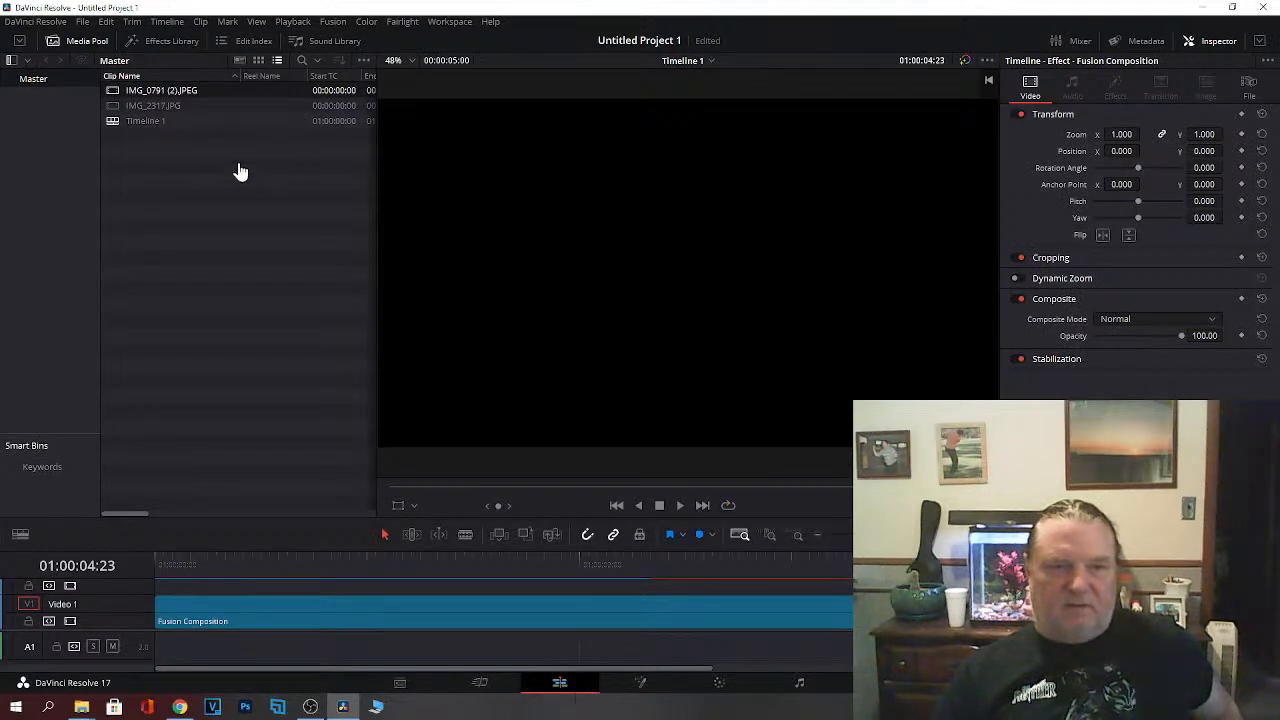
pyautogui.moveTo(140, 120); pyautogui.dragTo(521, 198)
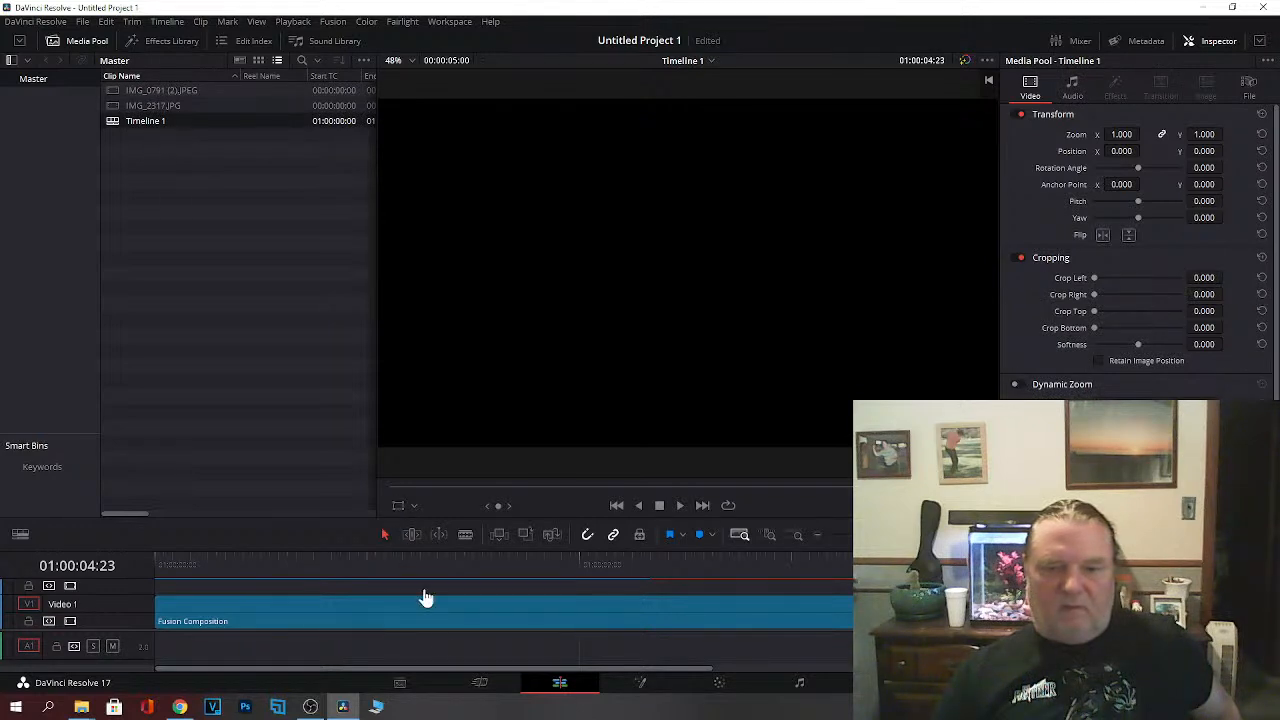
pyautogui.click(639, 684)
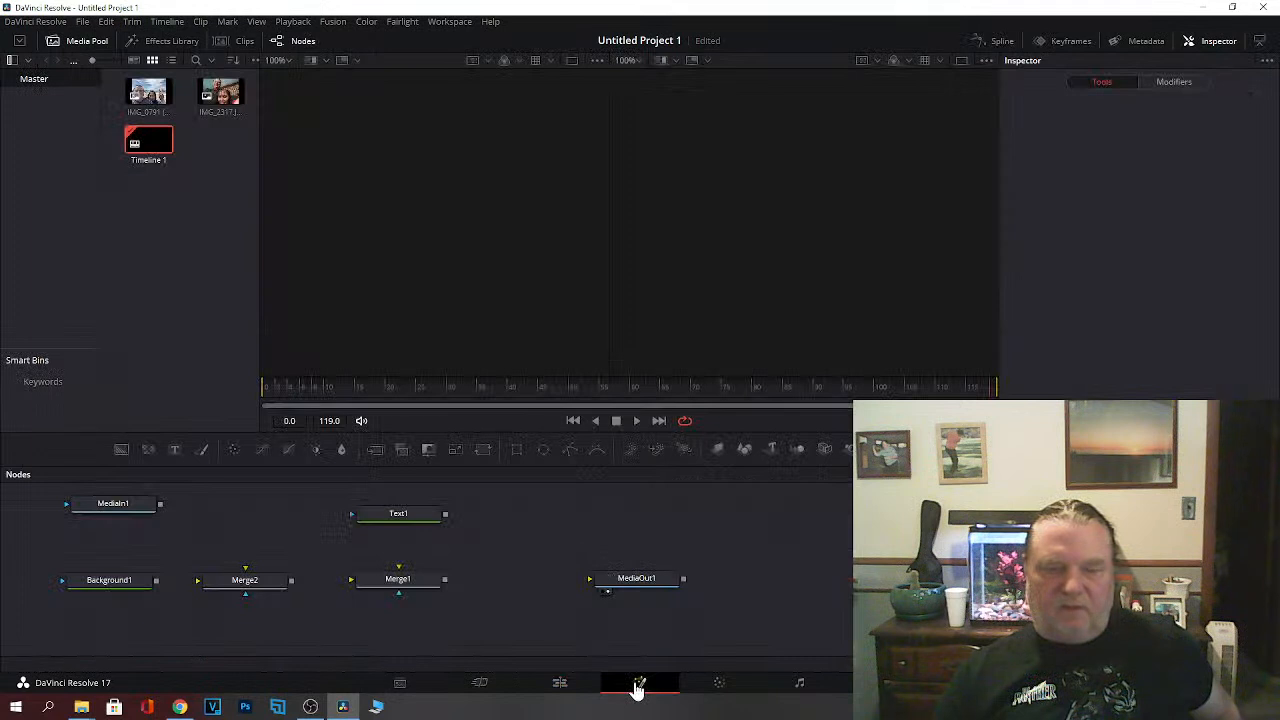
pyautogui.click(561, 686)
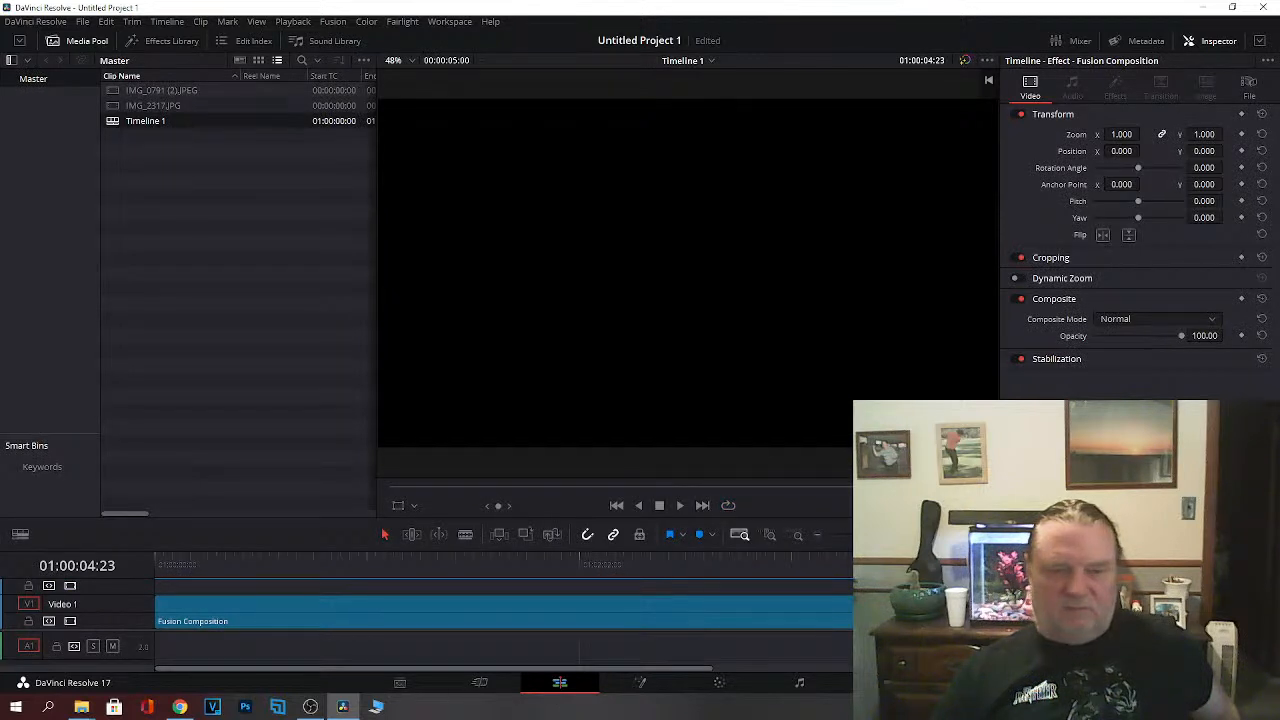
# Step: Move the Fusion Composition clip on the timeline from Video 1 up to Video 5
pyautogui.scroll(3, 500, 610)
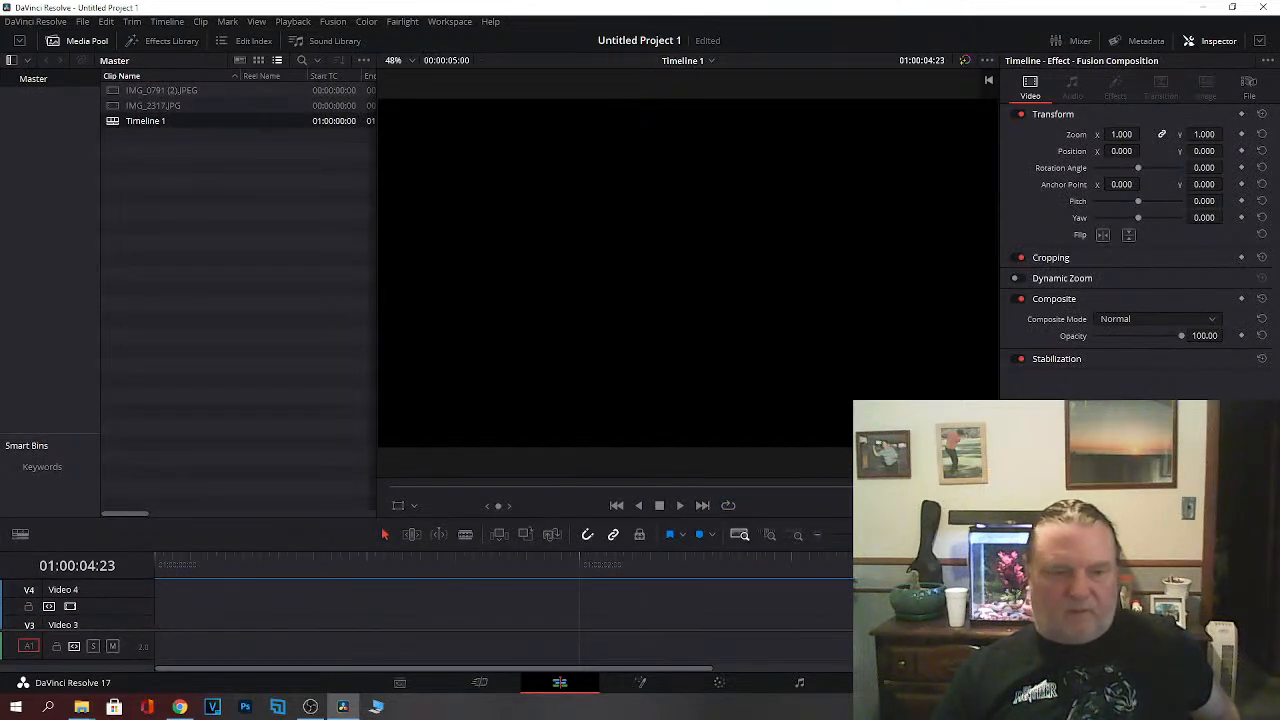
pyautogui.scroll(-3, 450, 610)
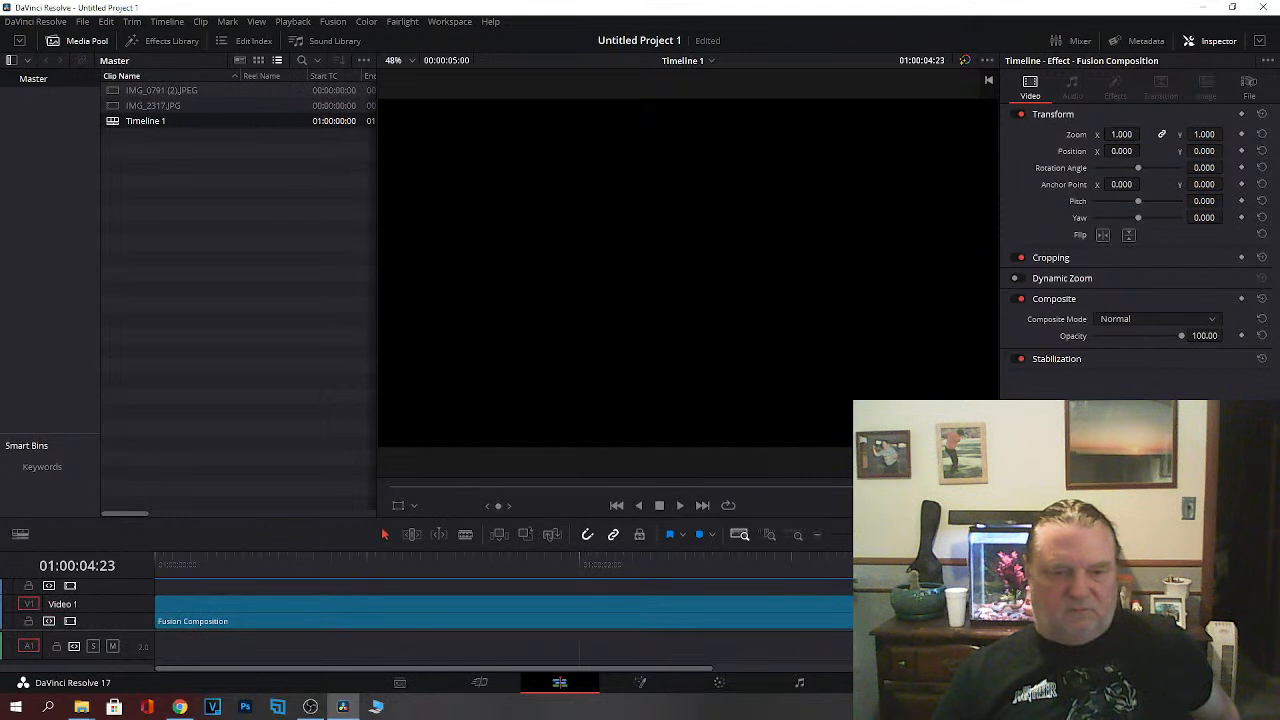
pyautogui.click(306, 610)
pyautogui.moveTo(306, 607)
pyautogui.mouseDown()
pyautogui.moveTo(309, 569)
pyautogui.moveTo(303, 602)
pyautogui.mouseUp()
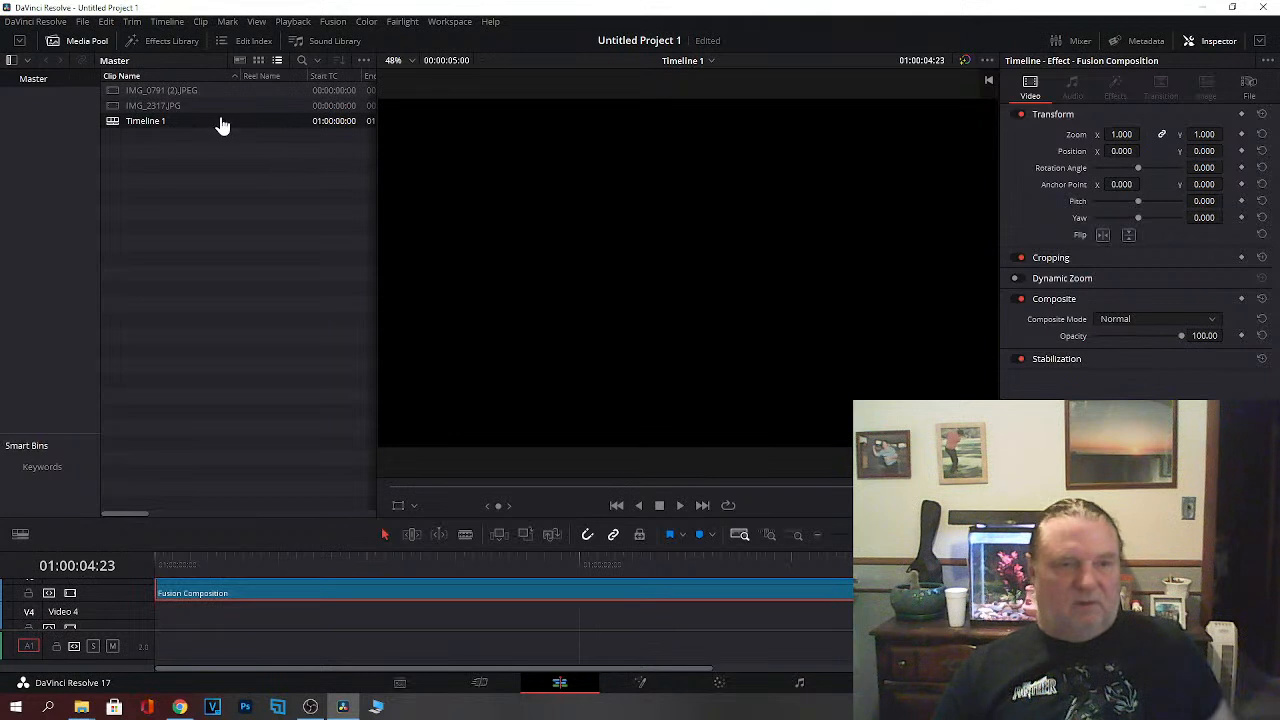
# Step: Preview the IMG_2317.JPG and IMG_0791 (2).JPEG photos from the media pool in the viewer
pyautogui.click(164, 95)
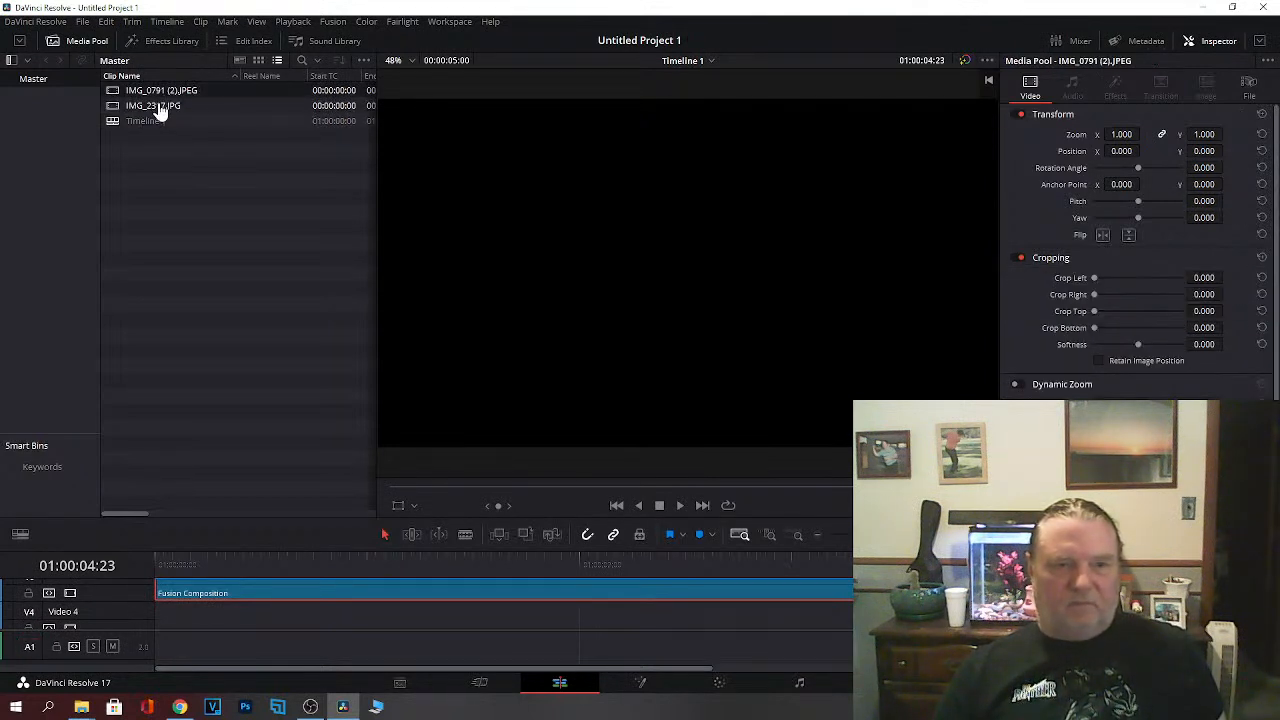
pyautogui.click(158, 107)
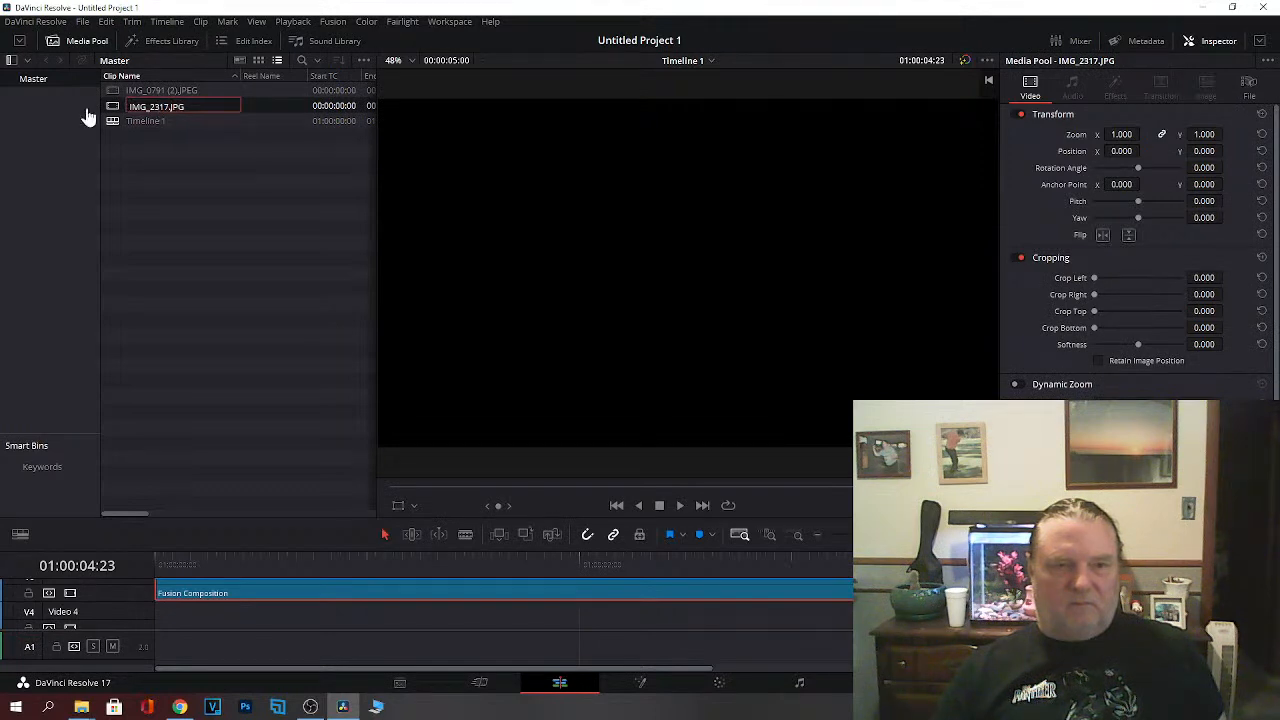
pyautogui.doubleClick(120, 107)
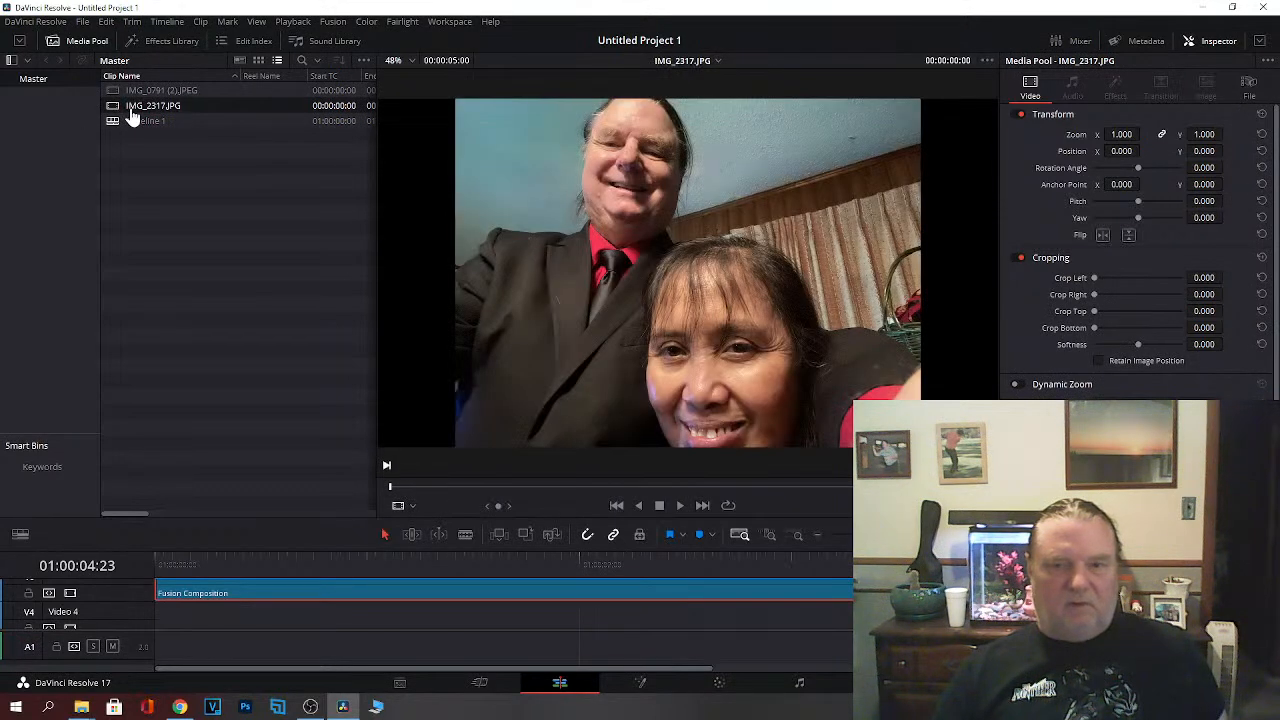
pyautogui.click(145, 93)
pyautogui.doubleClick(130, 97)
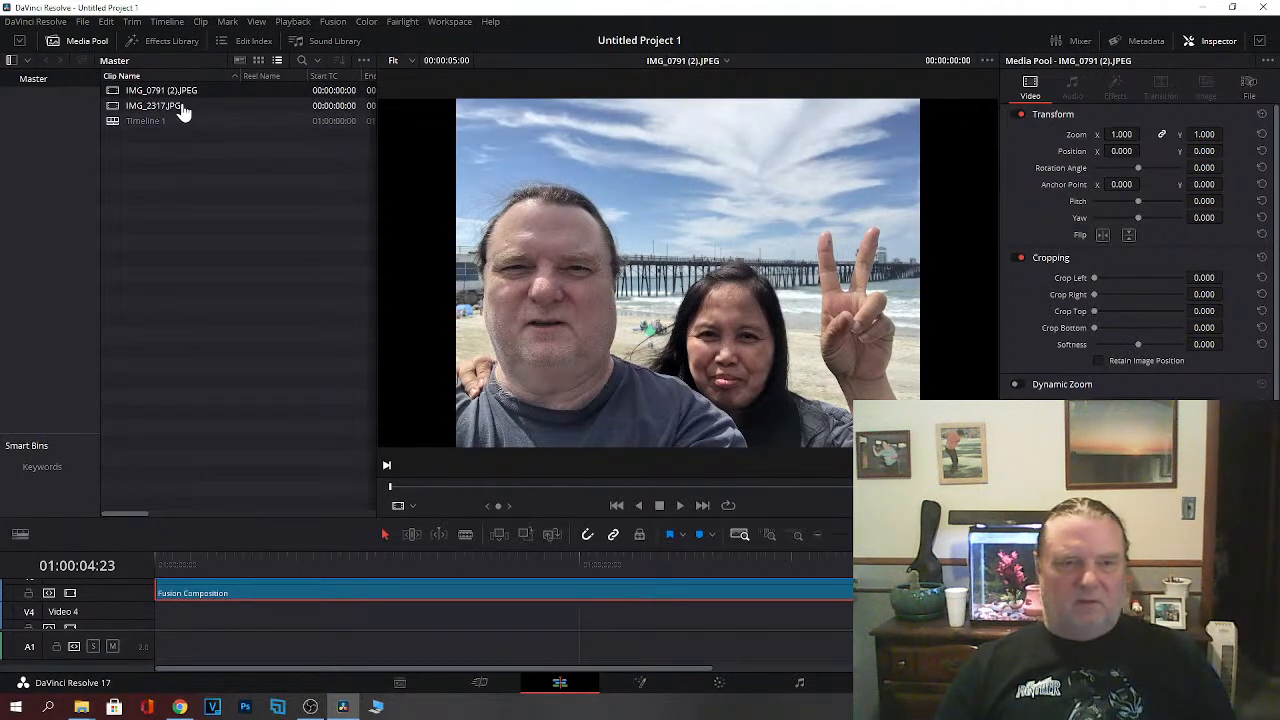
# Step: Place IMG_0791 (2).JPEG on Video 6 at the timeline start and disconnect its MediaIn1 node from MediaOut1 on the Fusion page
pyautogui.moveTo(163, 97); pyautogui.dragTo(157, 612)
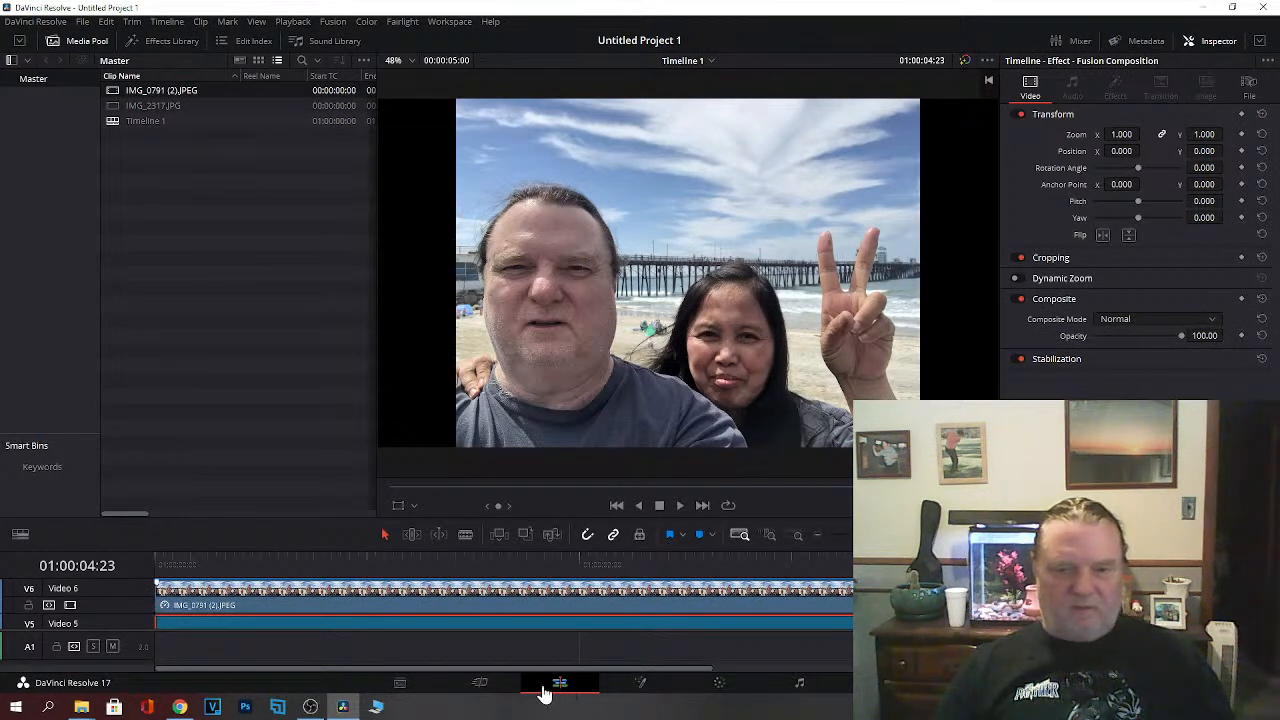
pyautogui.click(640, 685)
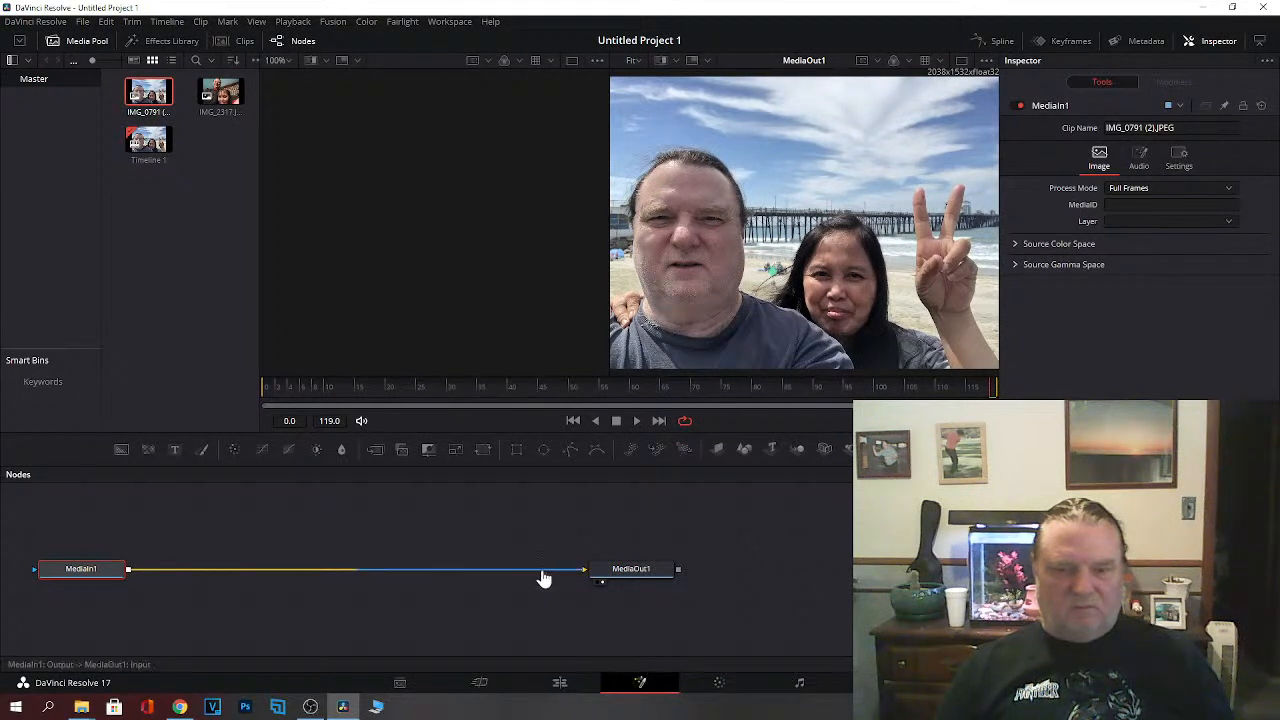
pyautogui.moveTo(546, 577); pyautogui.dragTo(541, 578)
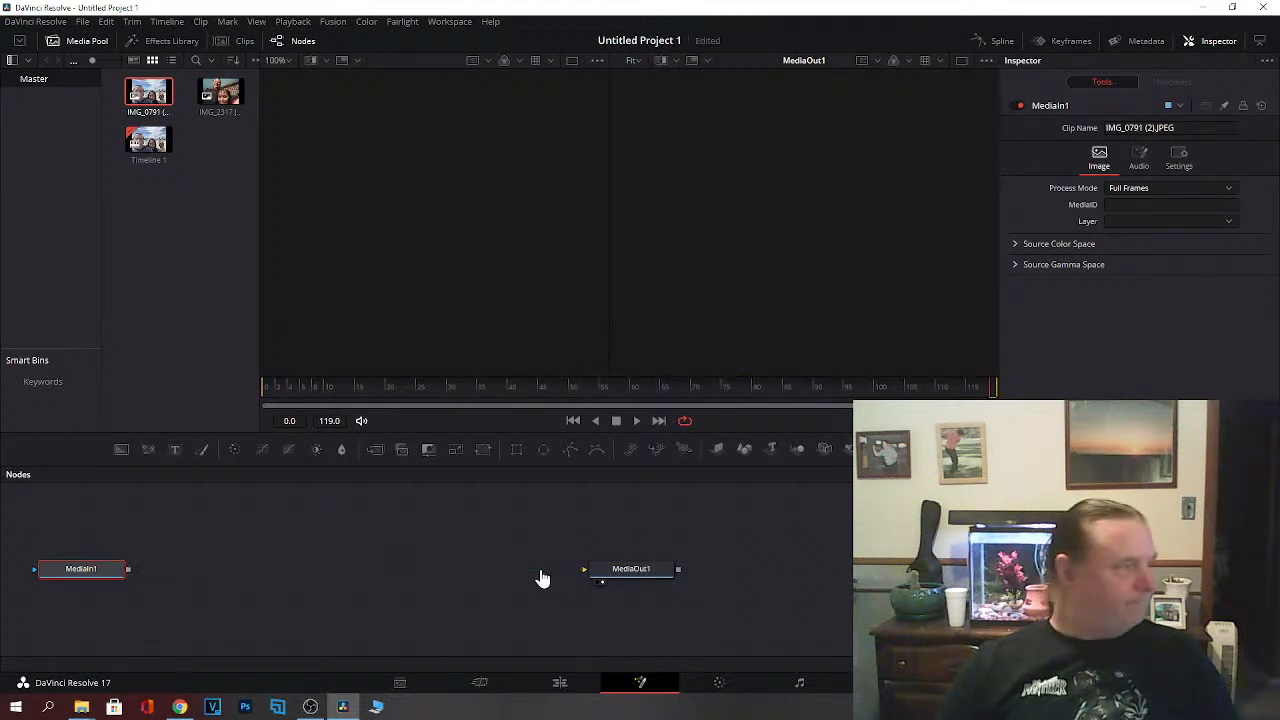
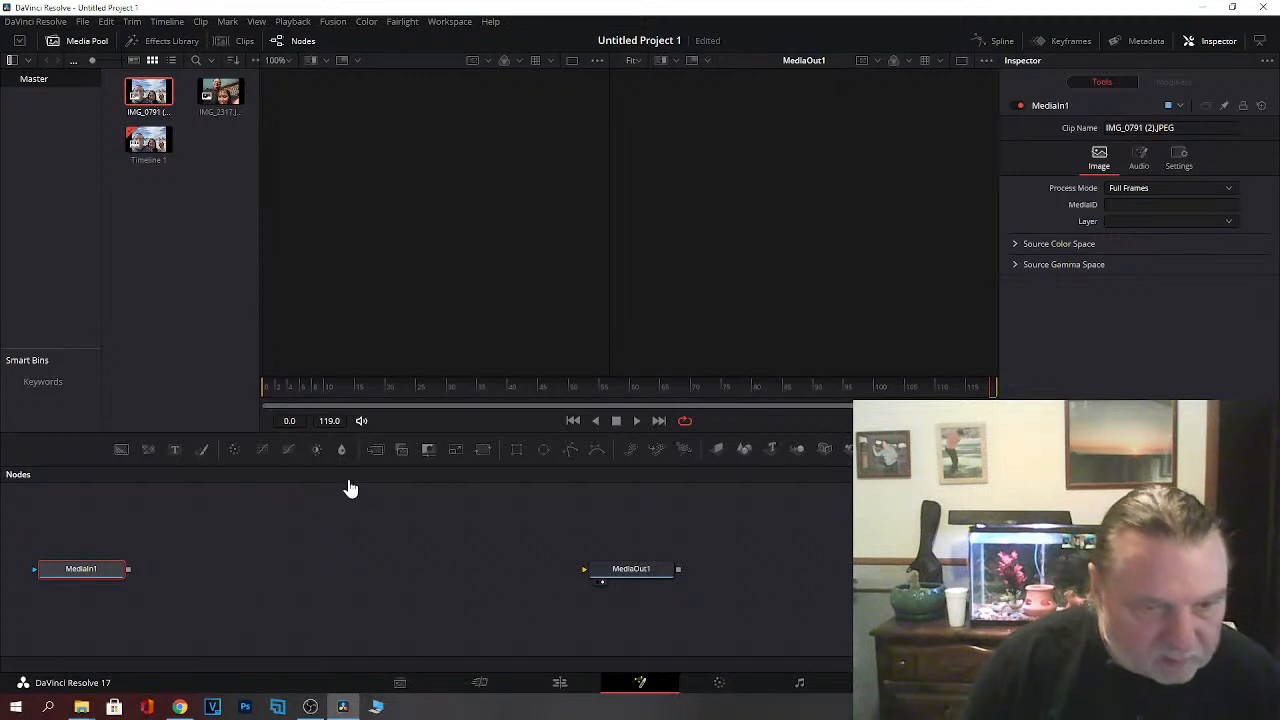
# Step: Add a Merge node and a Text+ node to the node graph, and show the Text+ node in the first viewer
pyautogui.moveTo(374, 452); pyautogui.dragTo(237, 574)
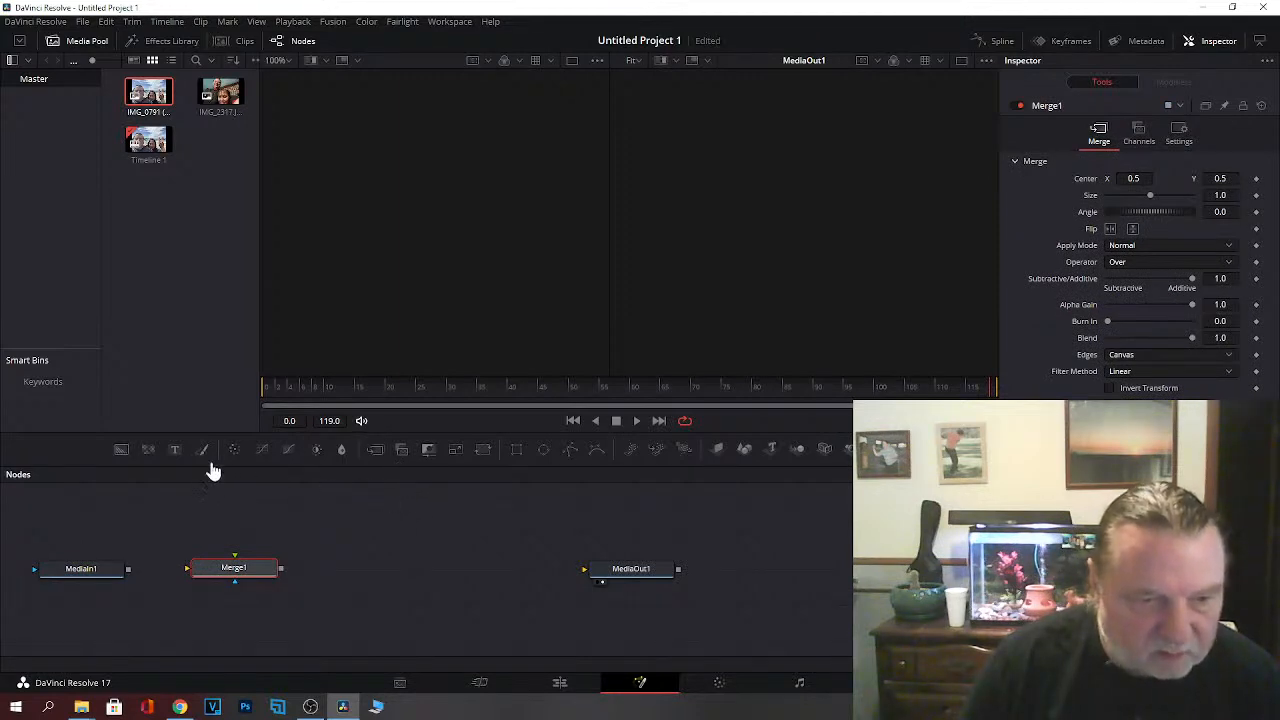
pyautogui.moveTo(176, 449); pyautogui.dragTo(394, 516)
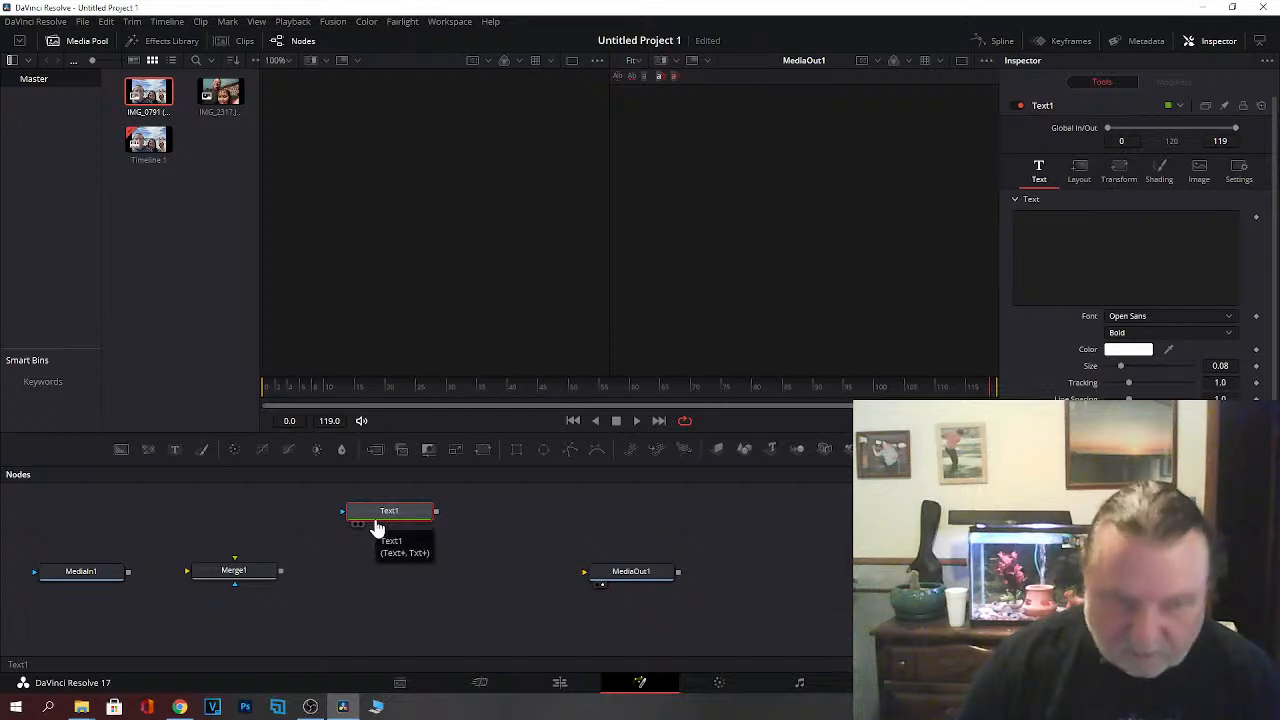
pyautogui.press('1')
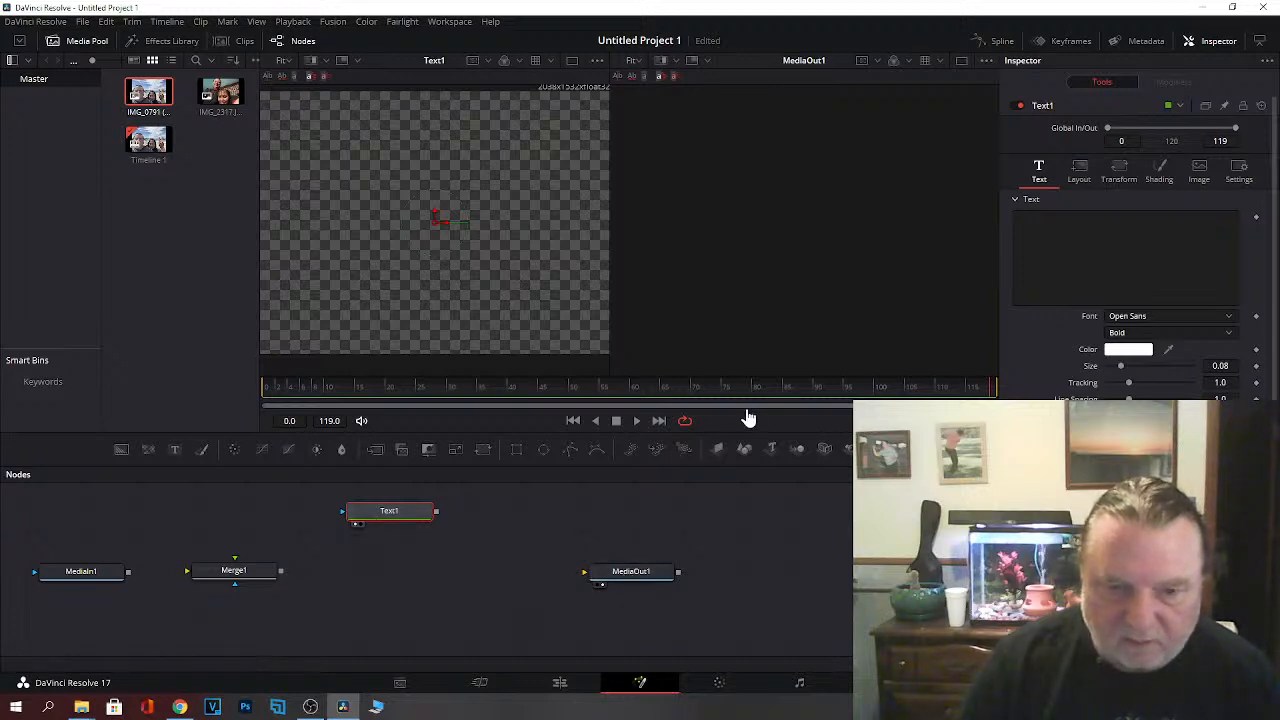
# Step: Reconnect MediaIn1 to MediaOut1, placing Merge1 above the connection and lining MediaIn1 up with MediaOut1
pyautogui.moveTo(80, 573); pyautogui.dragTo(597, 579)
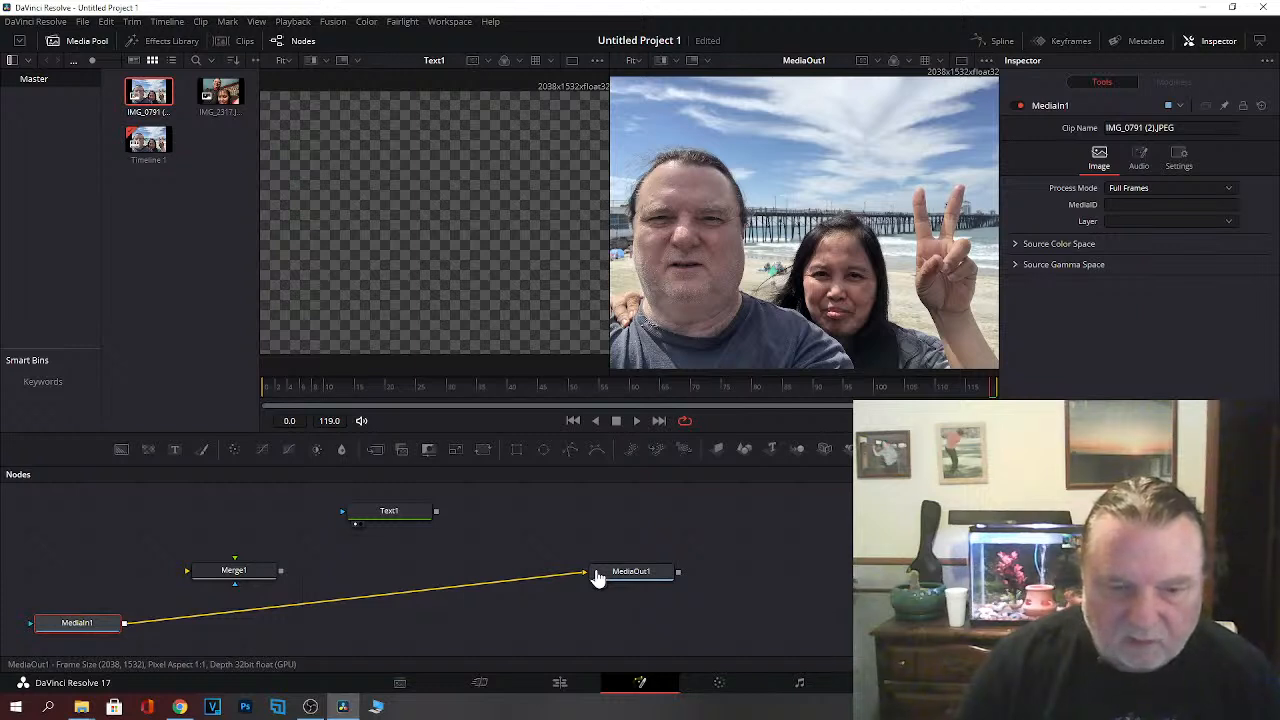
pyautogui.moveTo(240, 580); pyautogui.dragTo(247, 535)
pyautogui.moveTo(80, 628); pyautogui.dragTo(80, 578)
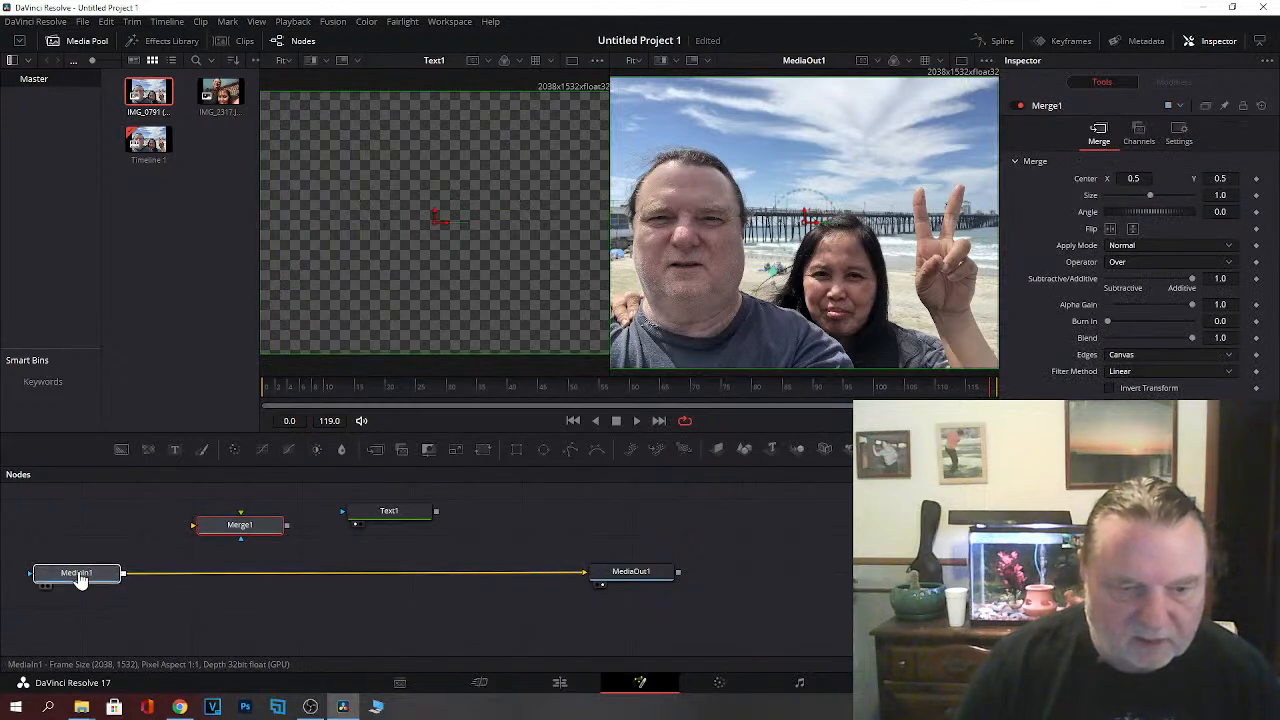
pyautogui.click(80, 578)
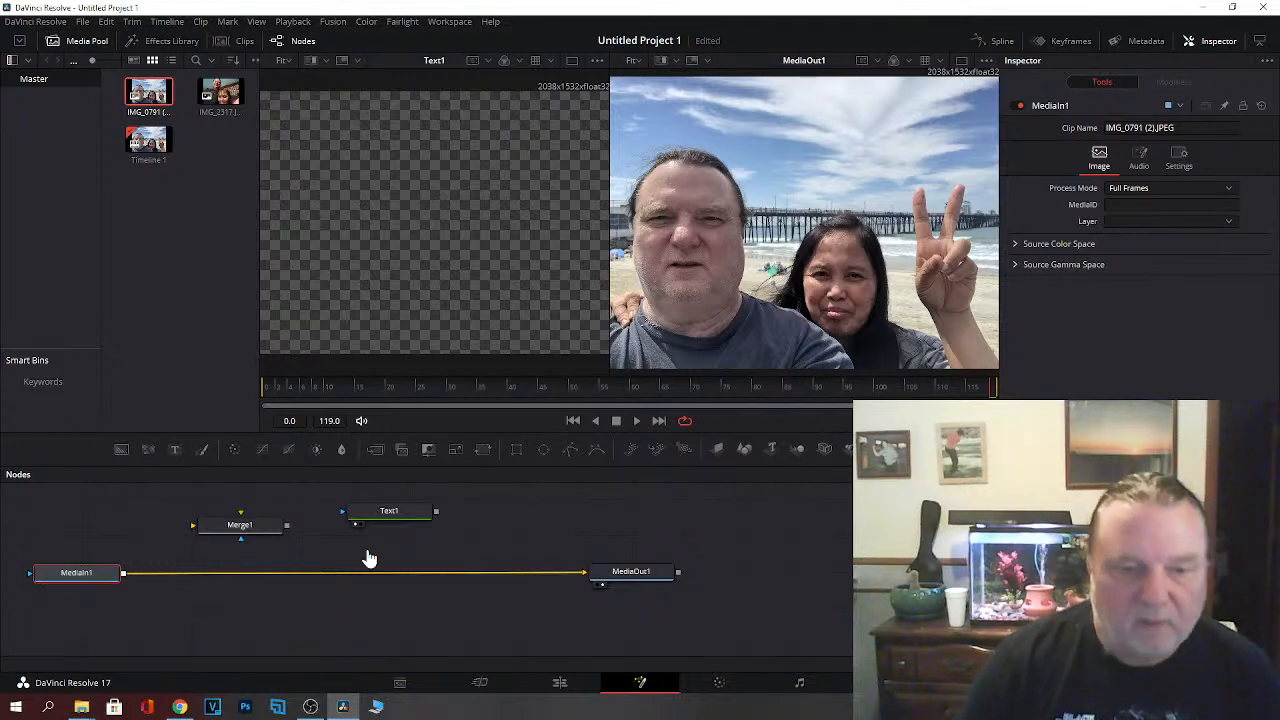
# Step: Enter "L & K" and "Presents" on two lines as the text of the Text1 node
pyautogui.click(392, 516)
pyautogui.click(1110, 248)
pyautogui.write('L & K')
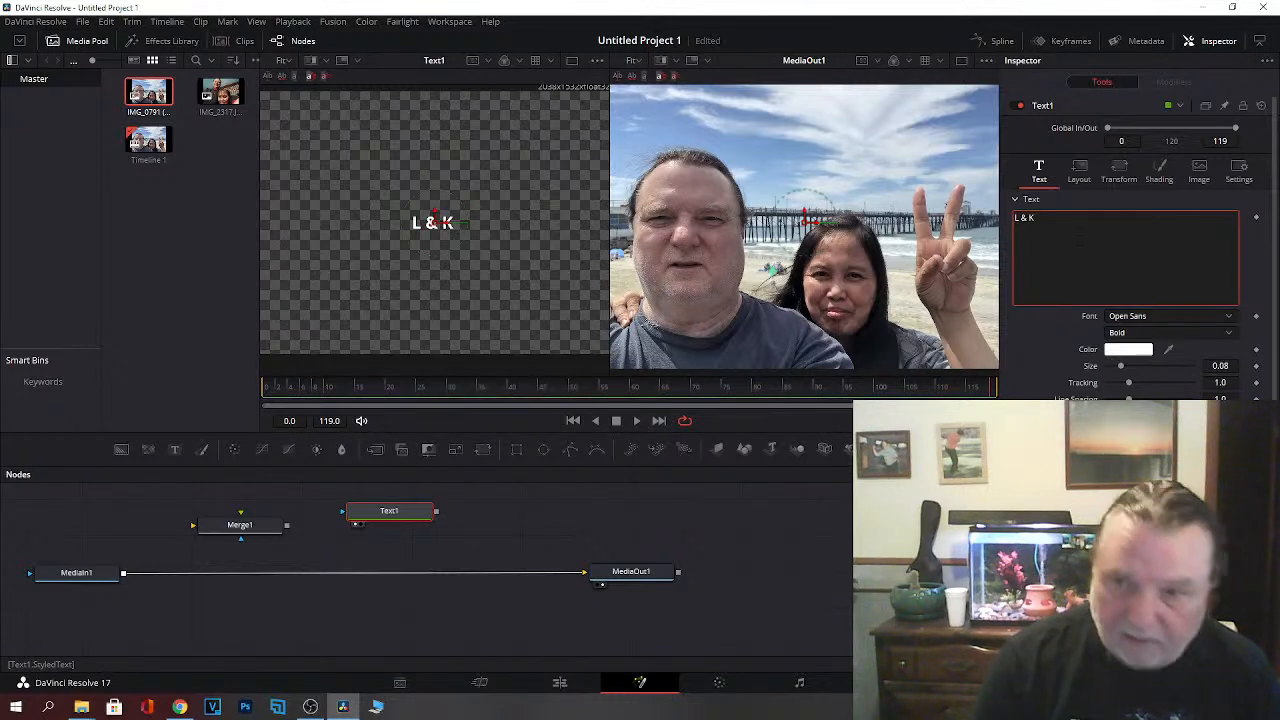
pyautogui.press('Return')
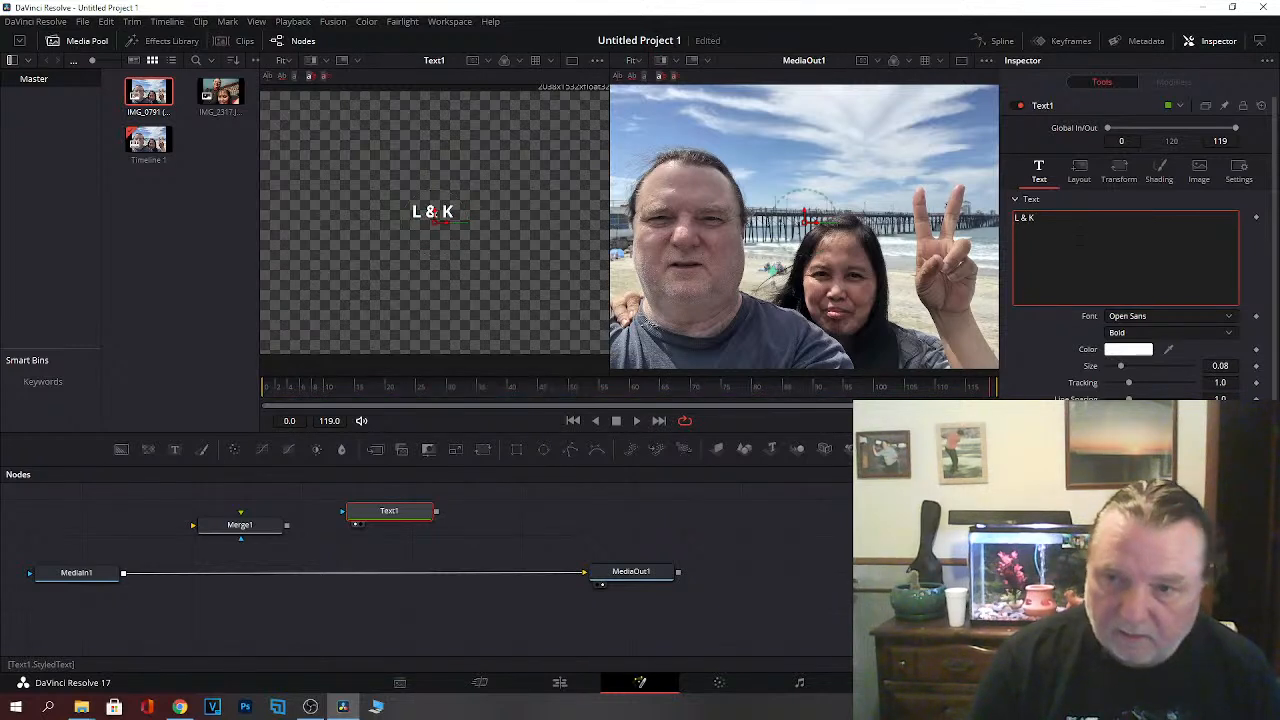
pyautogui.write('Presents')
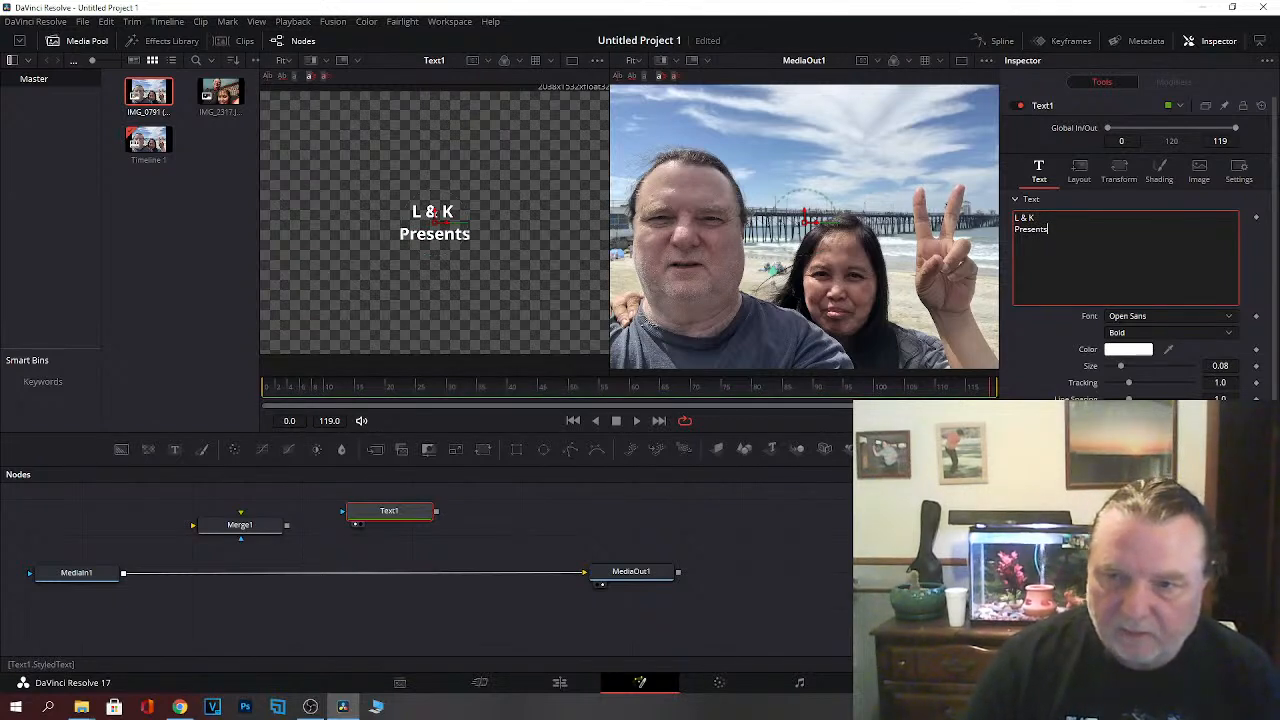
# Step: Set the title text's color to pure blue from the basic colors
pyautogui.click(1120, 350)
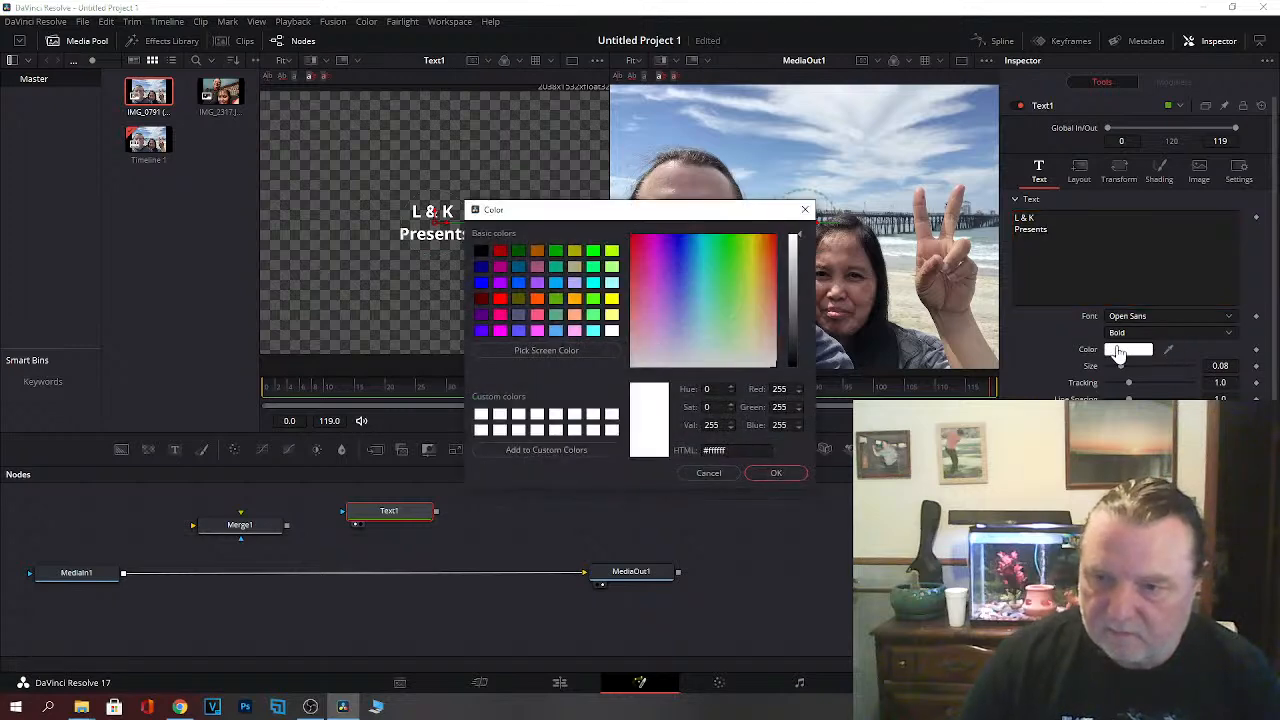
pyautogui.click(481, 283)
pyautogui.click(767, 474)
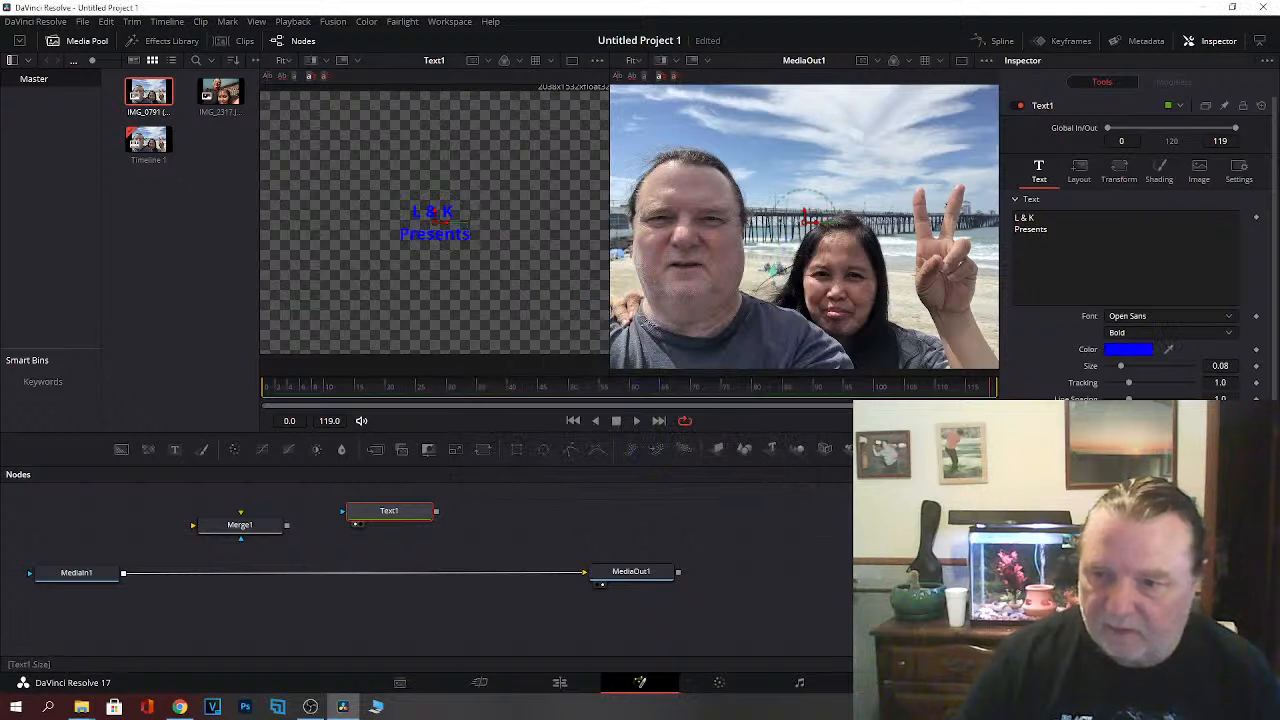
# Step: Set the title text's size to 0.13 and its line spacing to 0.5
pyautogui.click(1226, 366)
pyautogui.press('BackSpace')
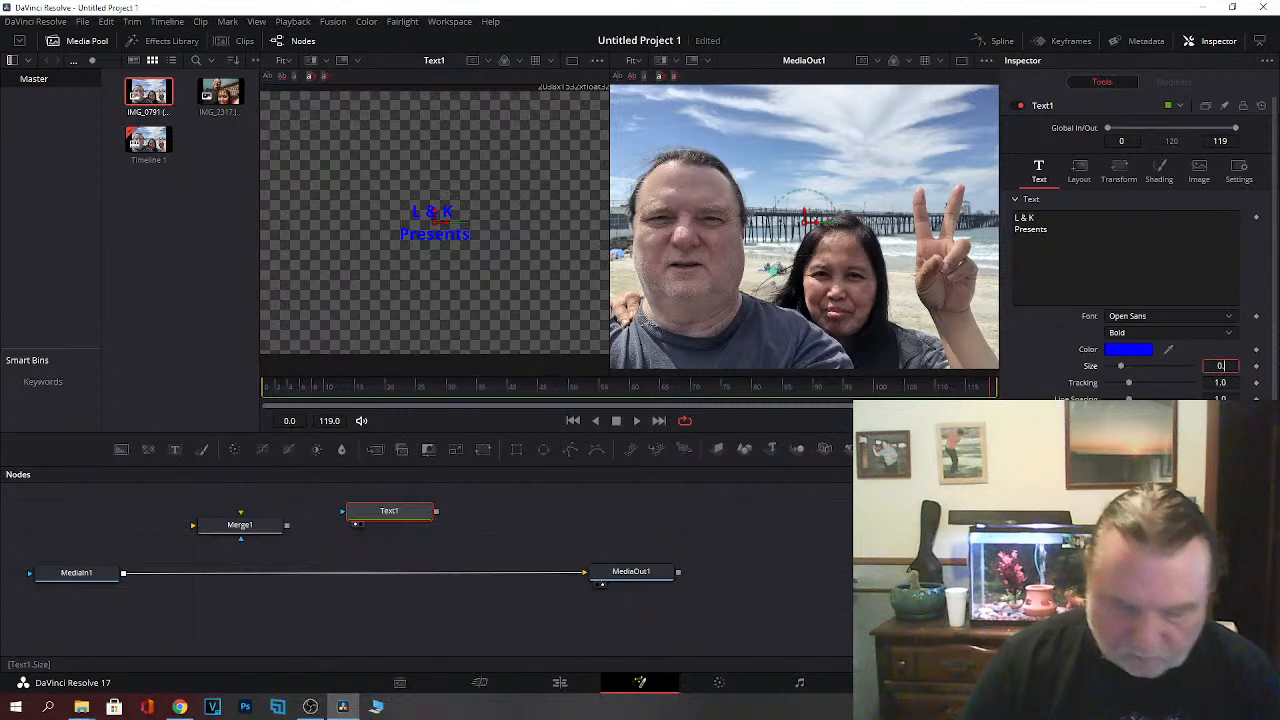
pyautogui.write('13')
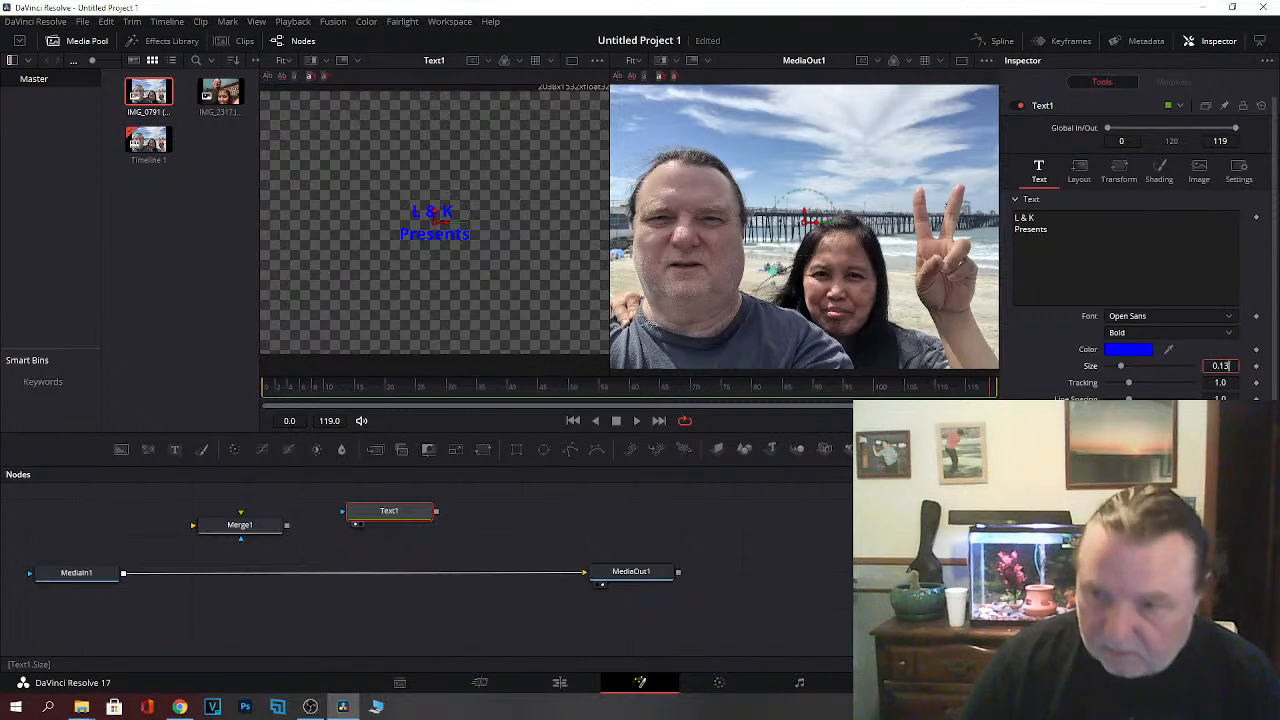
pyautogui.click(1220, 398)
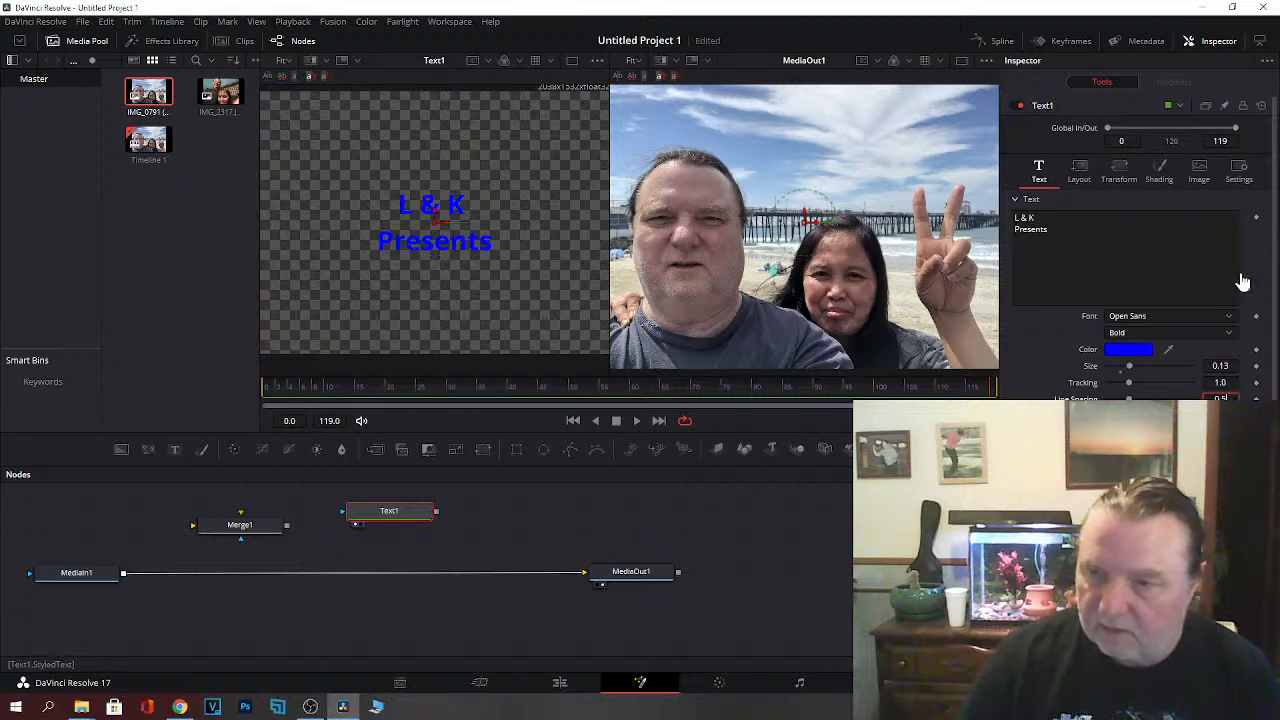
# Step: Pick an orange from the color field for the title text's shading fill and set its hue to 34
pyautogui.click(1164, 176)
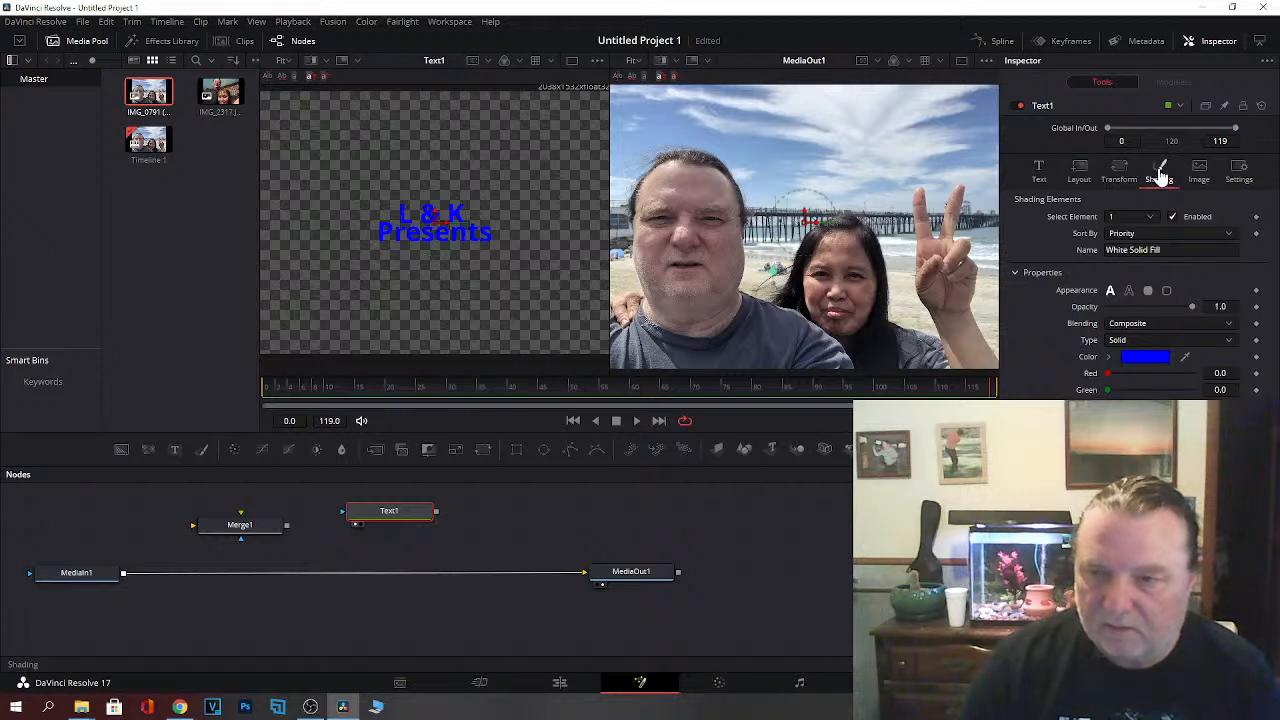
pyautogui.click(1150, 360)
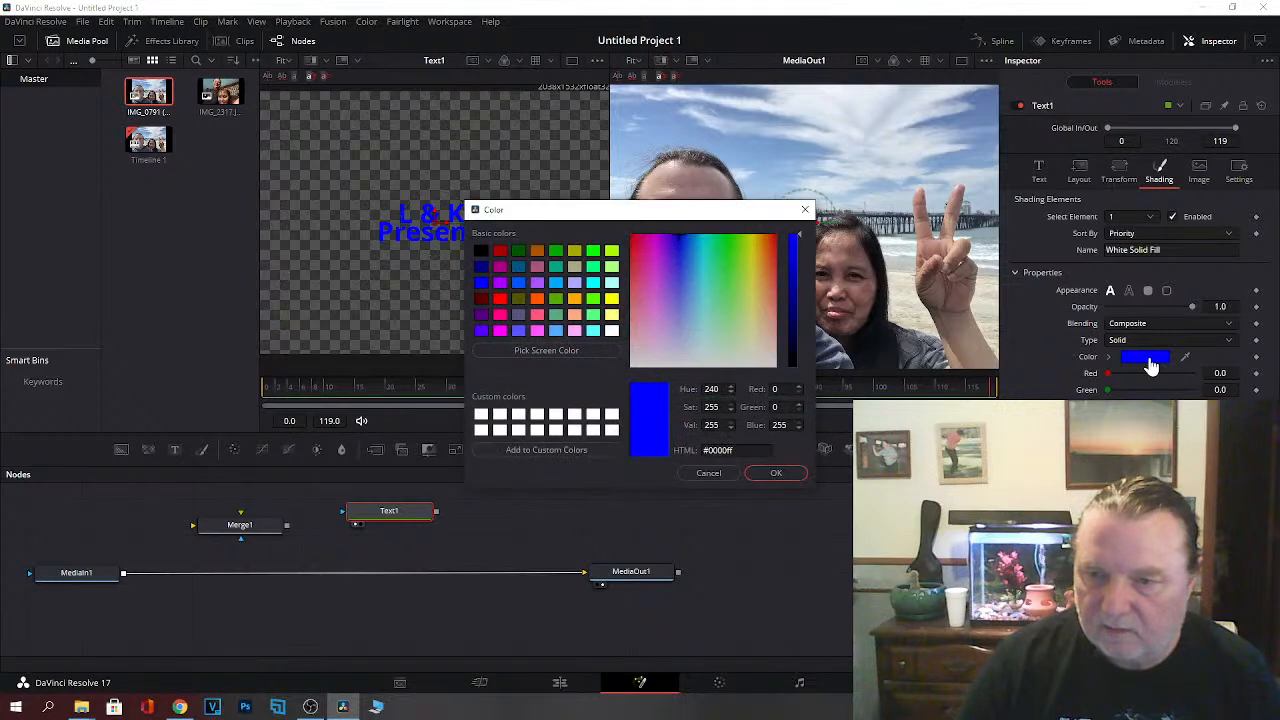
pyautogui.click(757, 268)
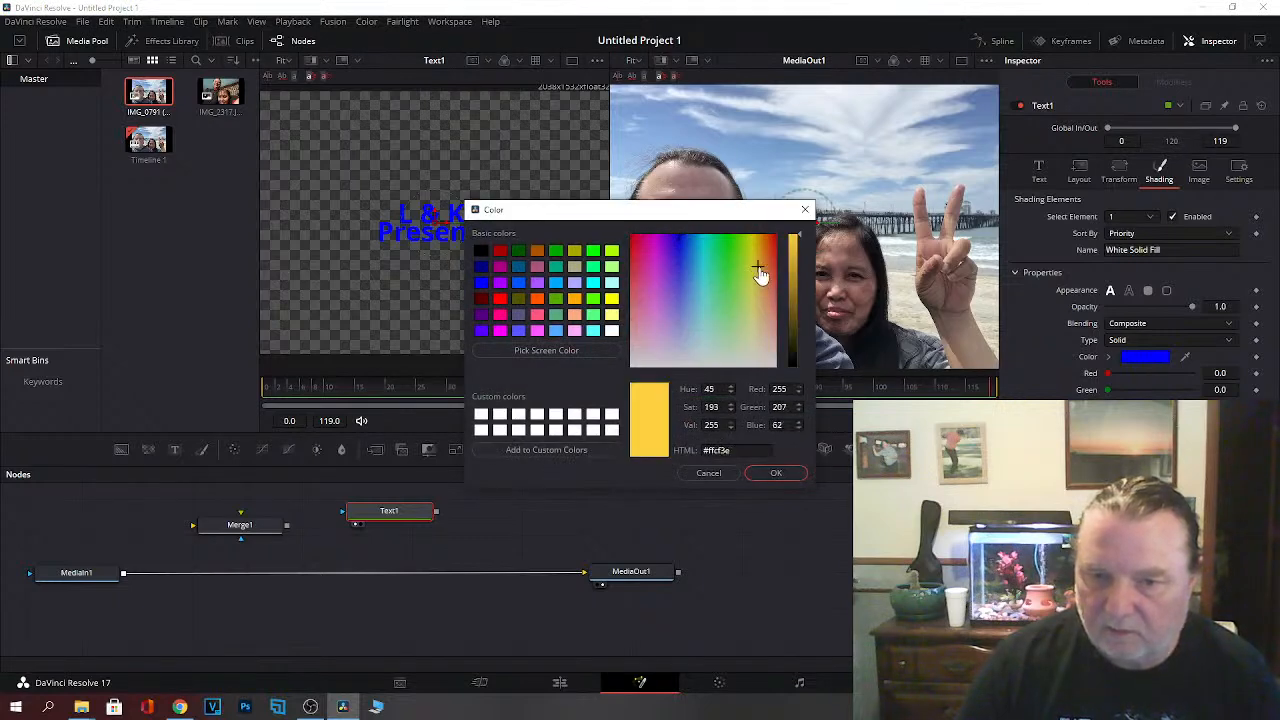
pyautogui.doubleClick(712, 389)
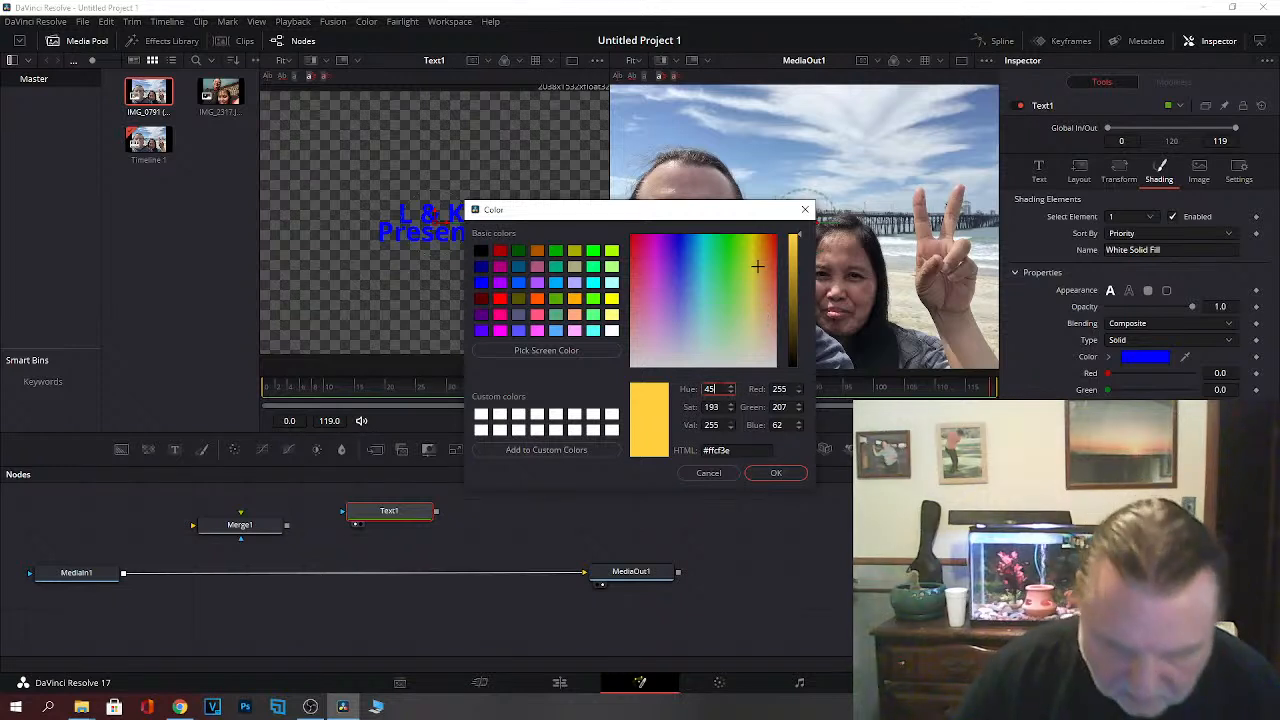
pyautogui.write('434')
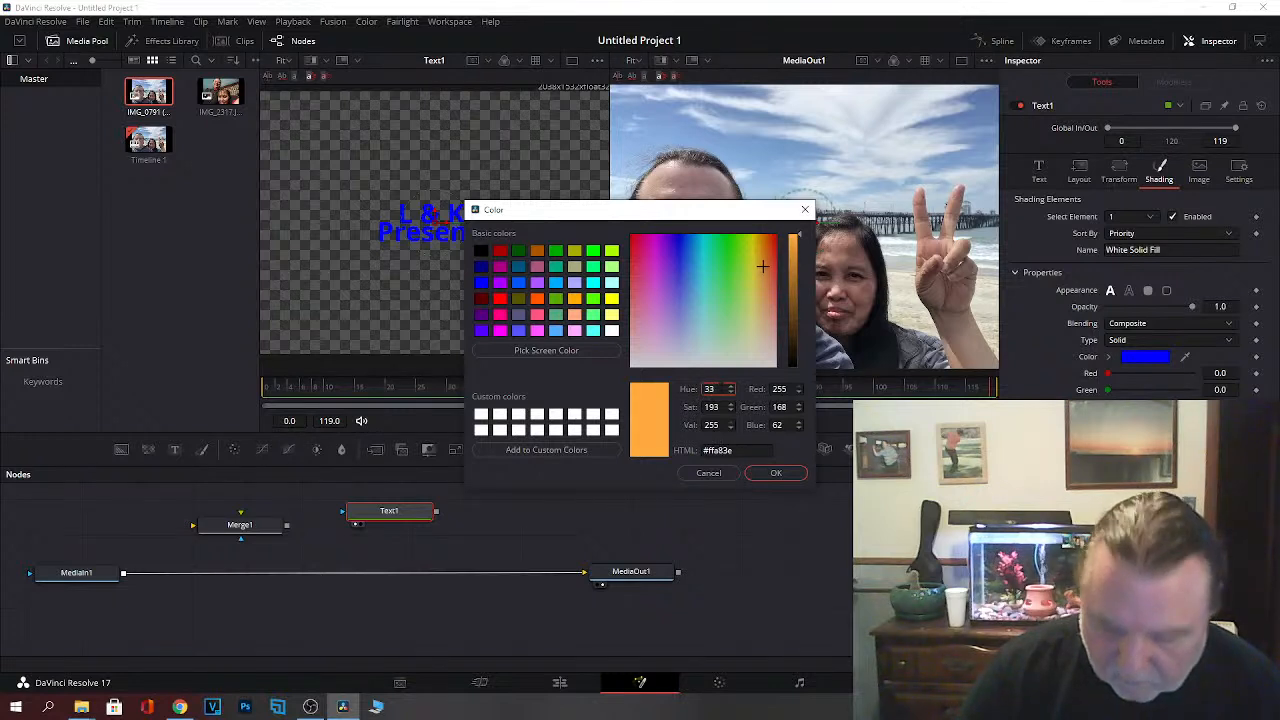
pyautogui.press('Up')
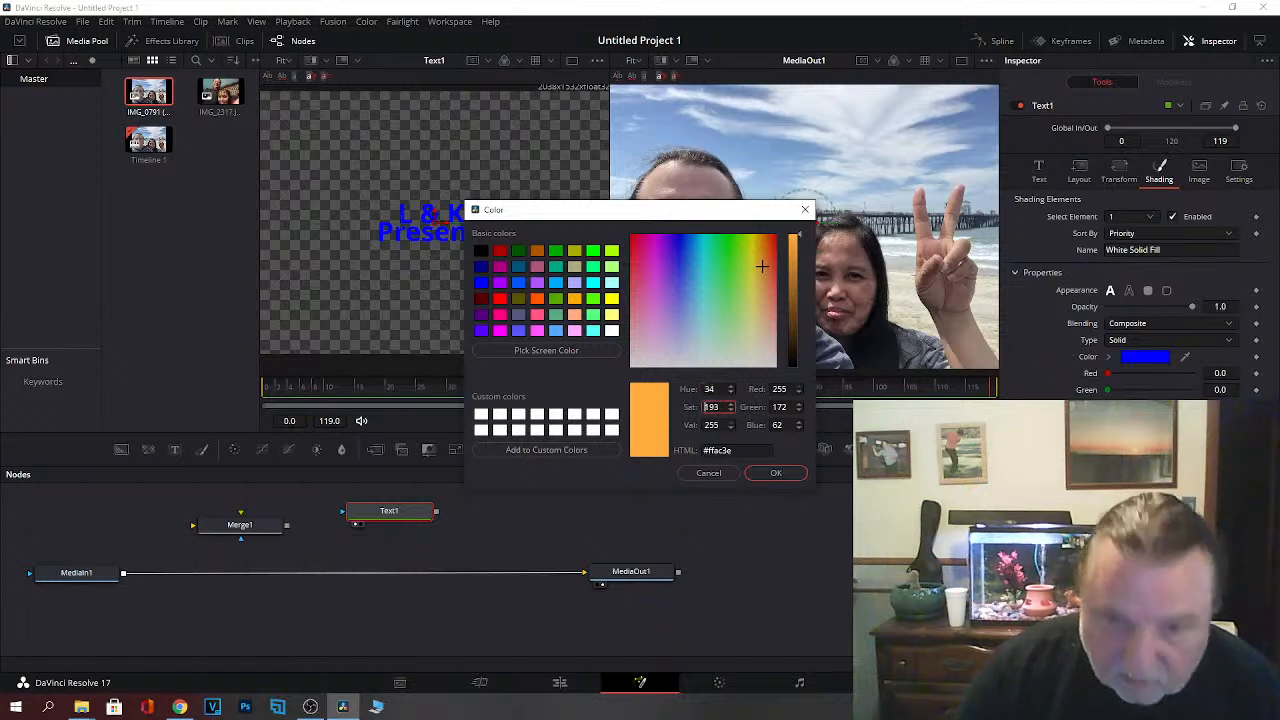
# Step: Set the fill color's saturation to 182 and green to 179, applying the light orange #ffb349 to the title text
pyautogui.click(730, 411)
pyautogui.click(730, 411)
pyautogui.click(730, 411)
pyautogui.click(730, 411)
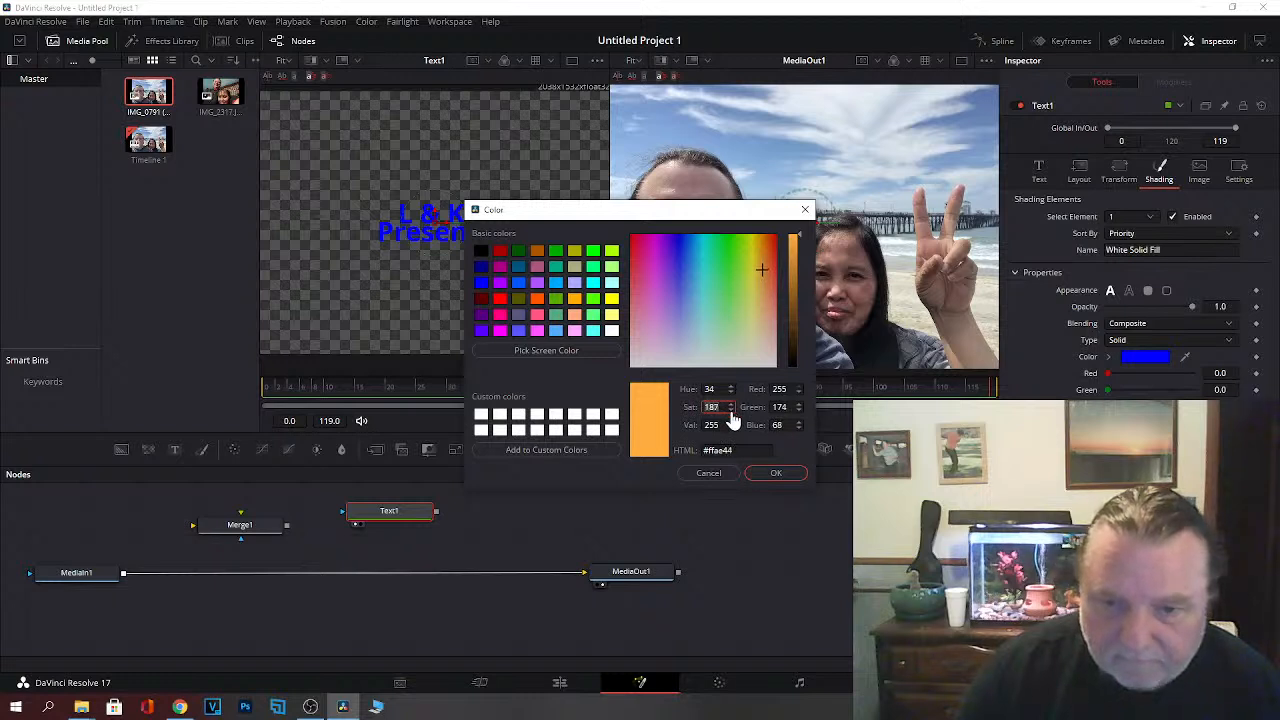
pyautogui.click(730, 411)
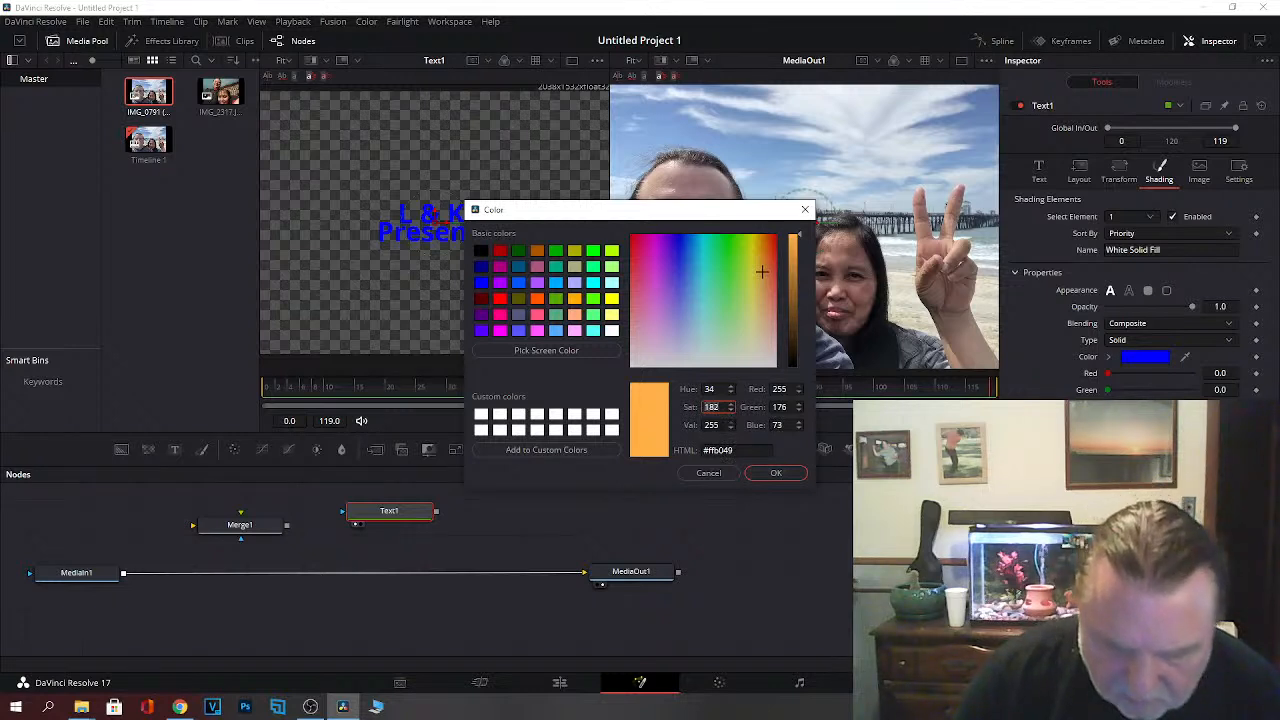
pyautogui.click(798, 404)
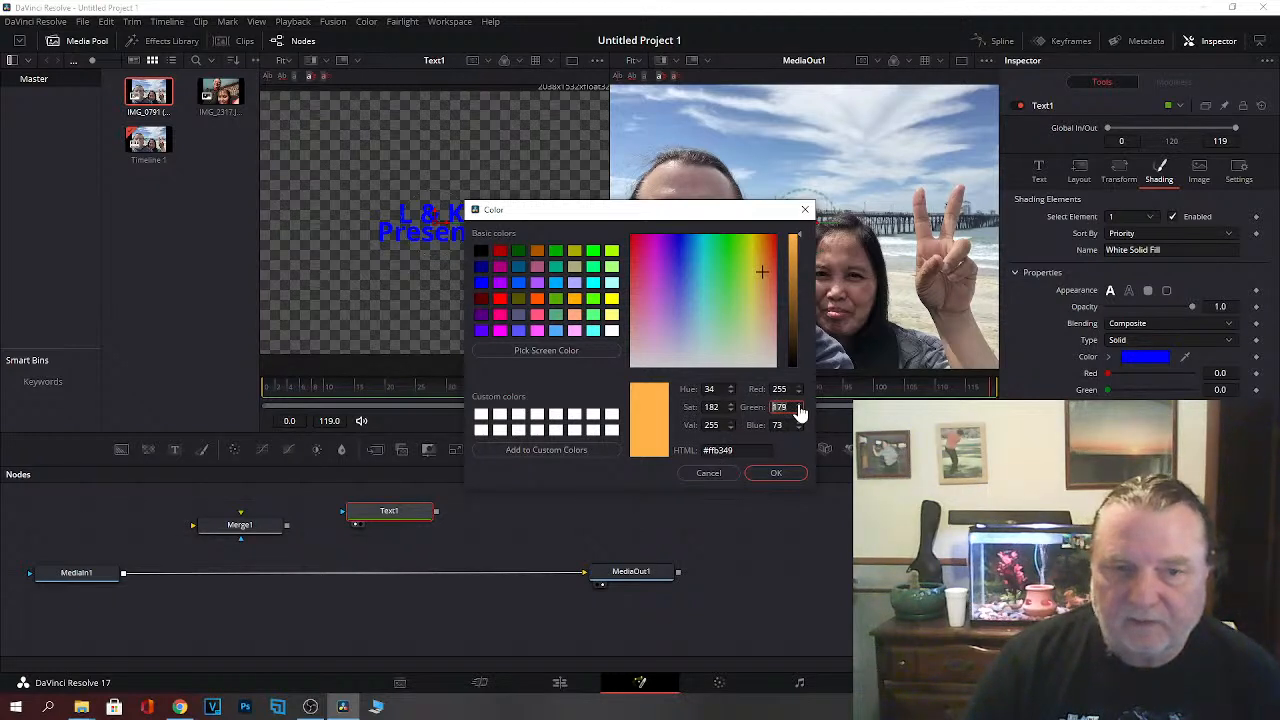
pyautogui.click(776, 474)
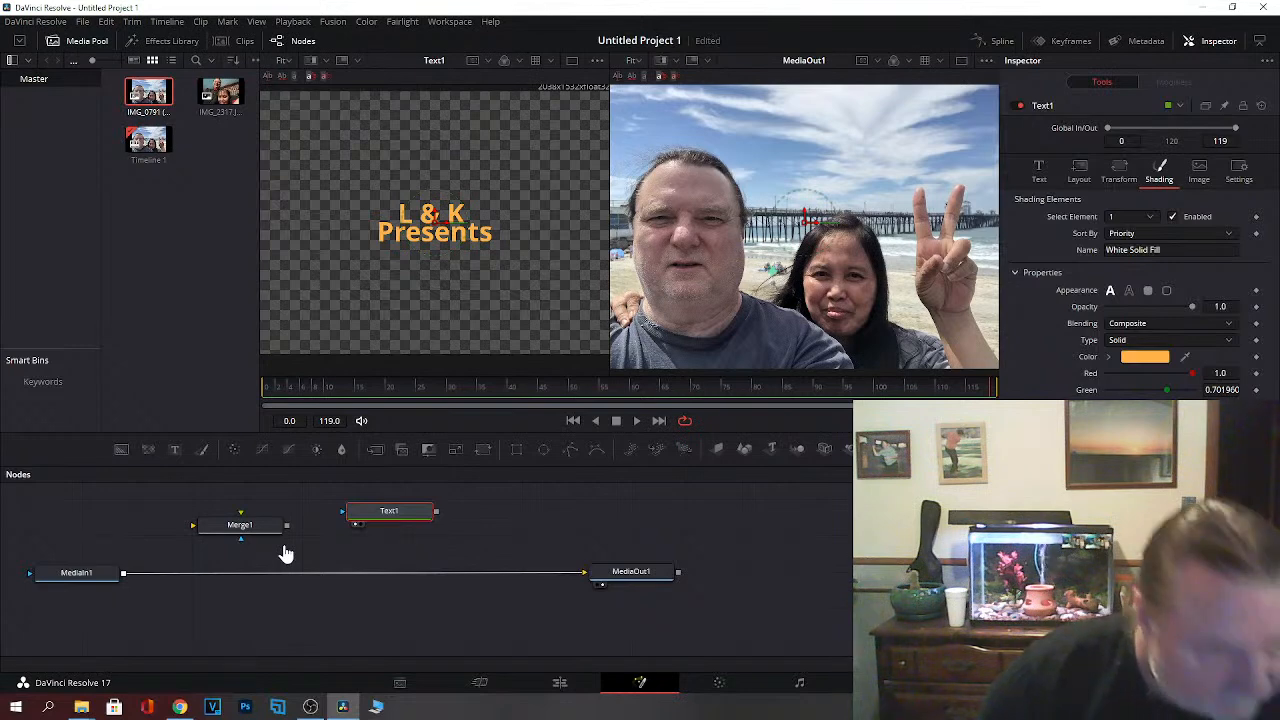
# Step: Insert Merge1 between MediaIn1 and MediaOut1, connect Text1 to it, and nudge the merge center to about 0.495, 0.507
pyautogui.moveTo(241, 532); pyautogui.dragTo(391, 582)
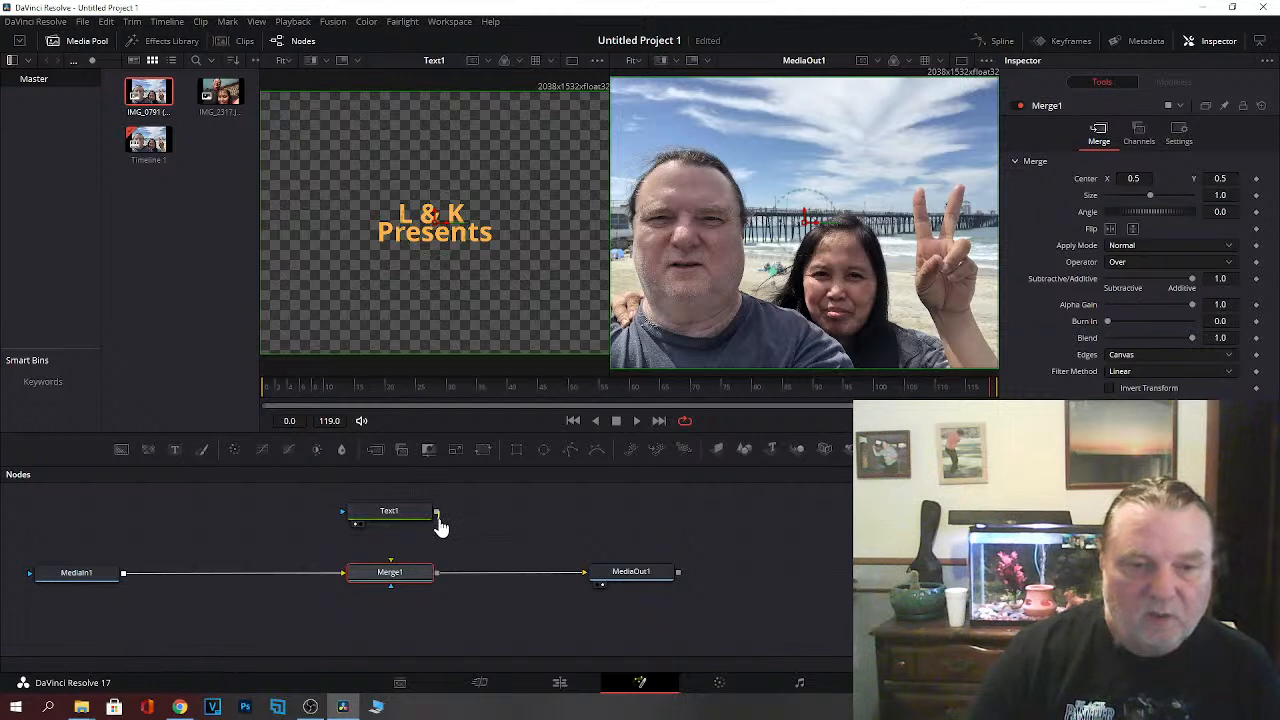
pyautogui.moveTo(437, 513); pyautogui.dragTo(392, 580)
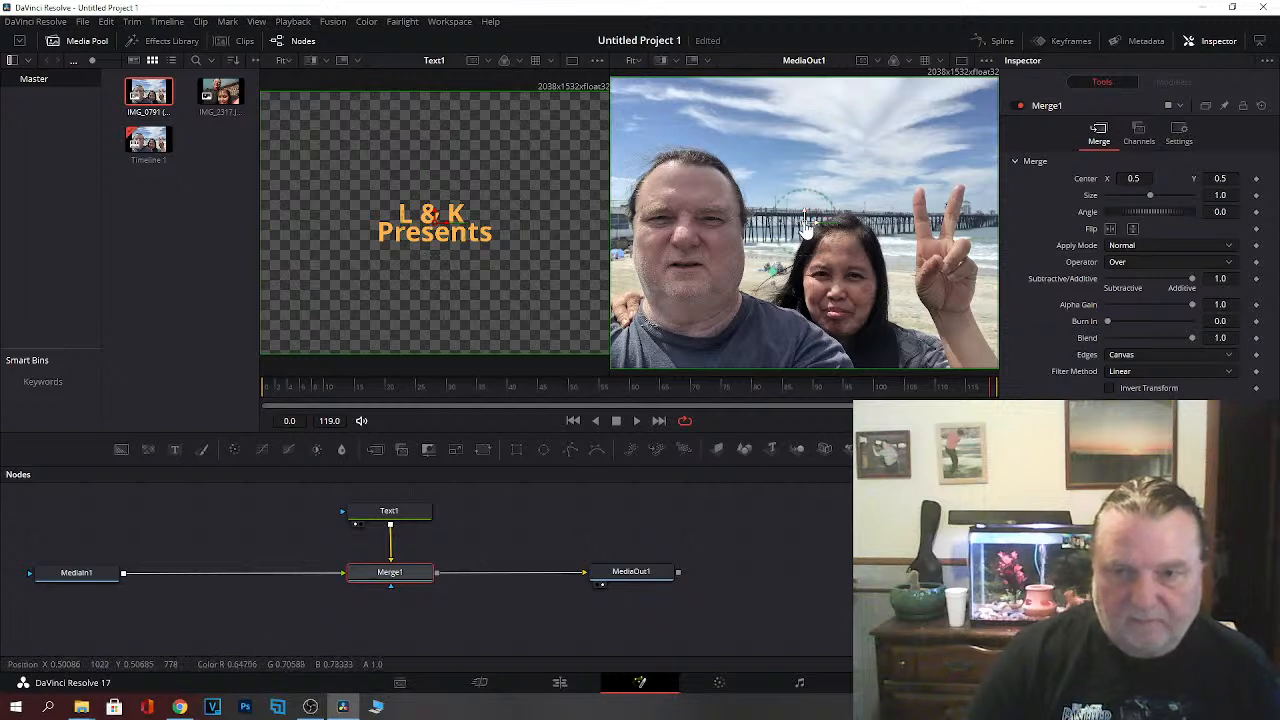
pyautogui.moveTo(806, 222)
pyautogui.mouseDown()
pyautogui.moveTo(810, 212)
pyautogui.moveTo(796, 215)
pyautogui.moveTo(805, 226)
pyautogui.mouseUp()
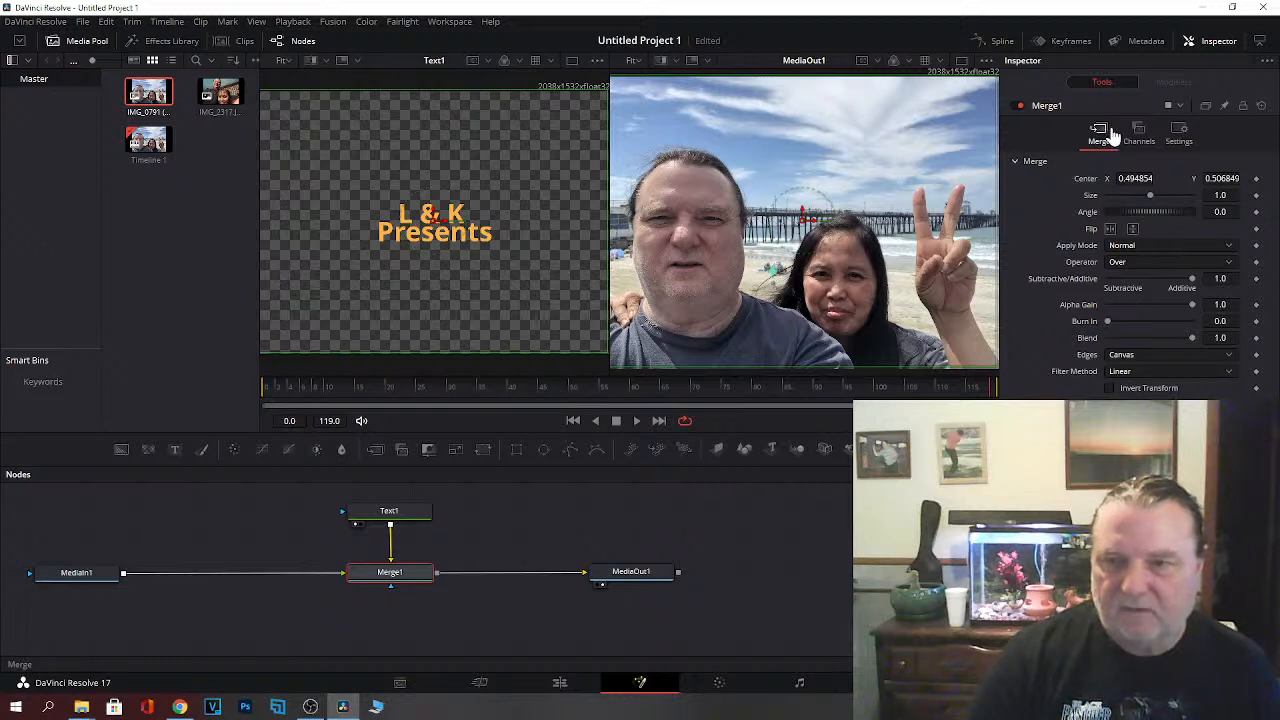
# Step: Show Text1 in the second viewer in place of MediaOut1 and clear the first viewer
pyautogui.click(388, 517)
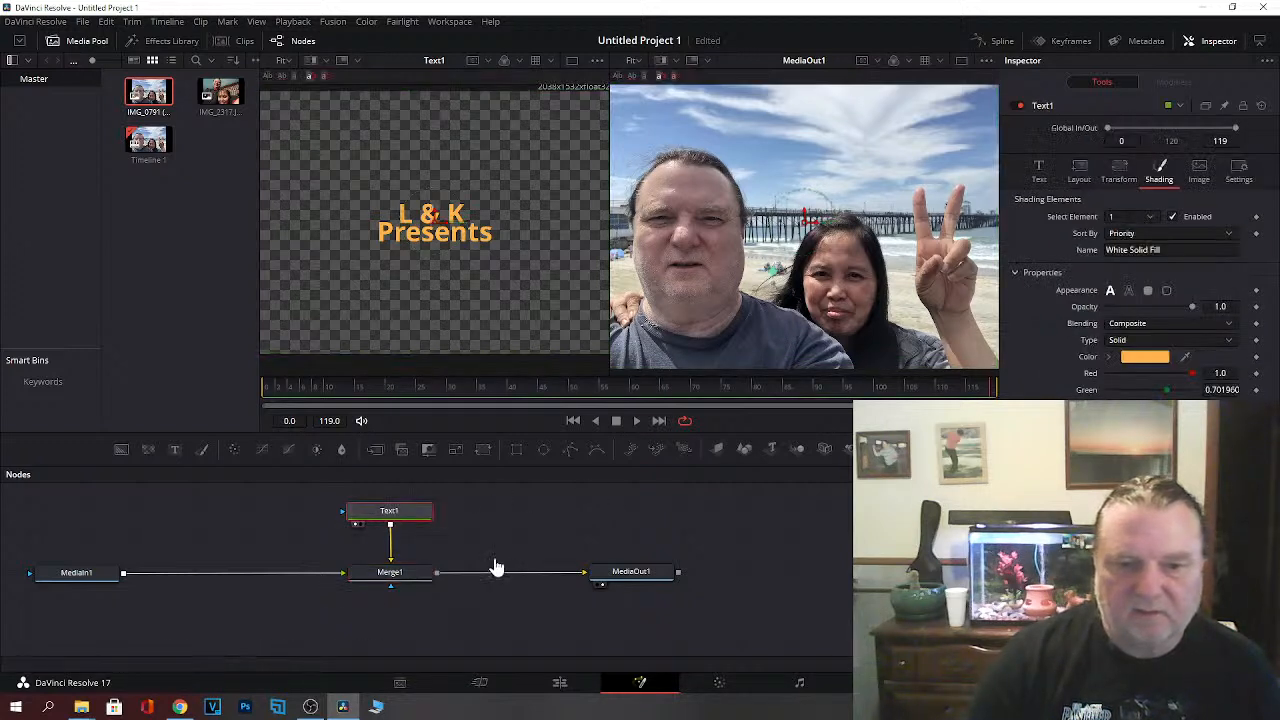
pyautogui.click(608, 580)
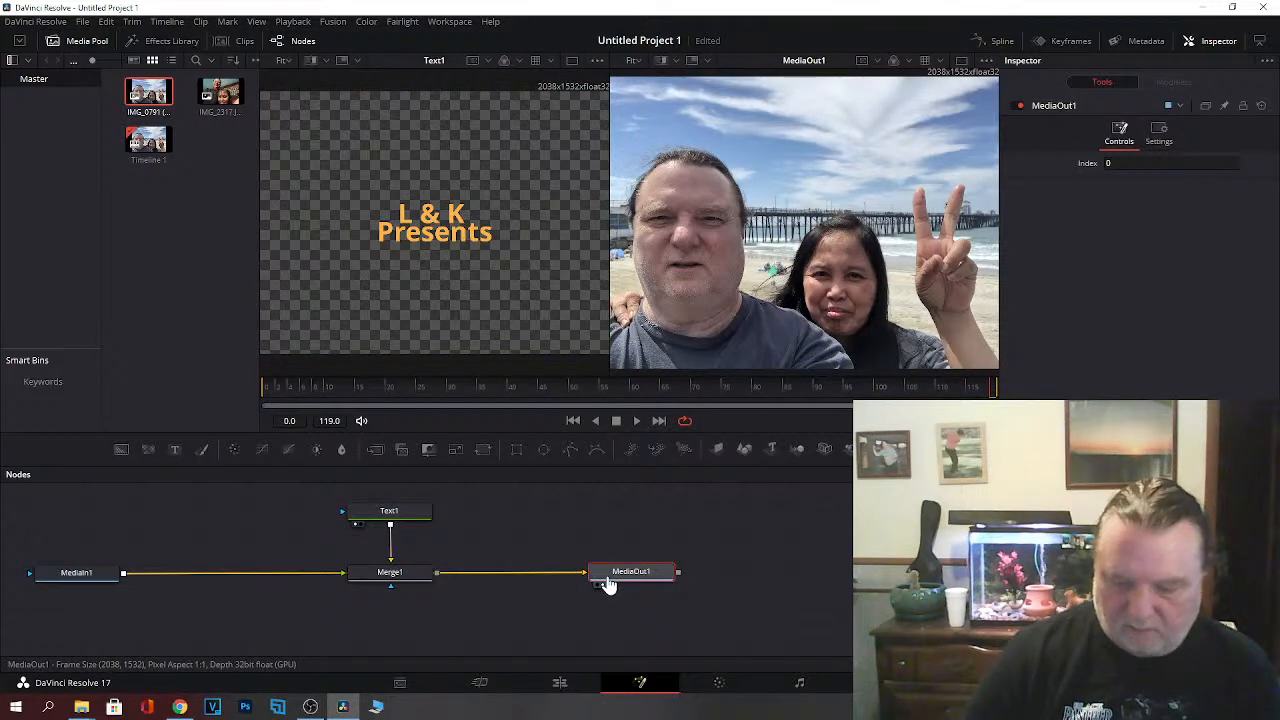
pyautogui.click(607, 583)
pyautogui.click(393, 514)
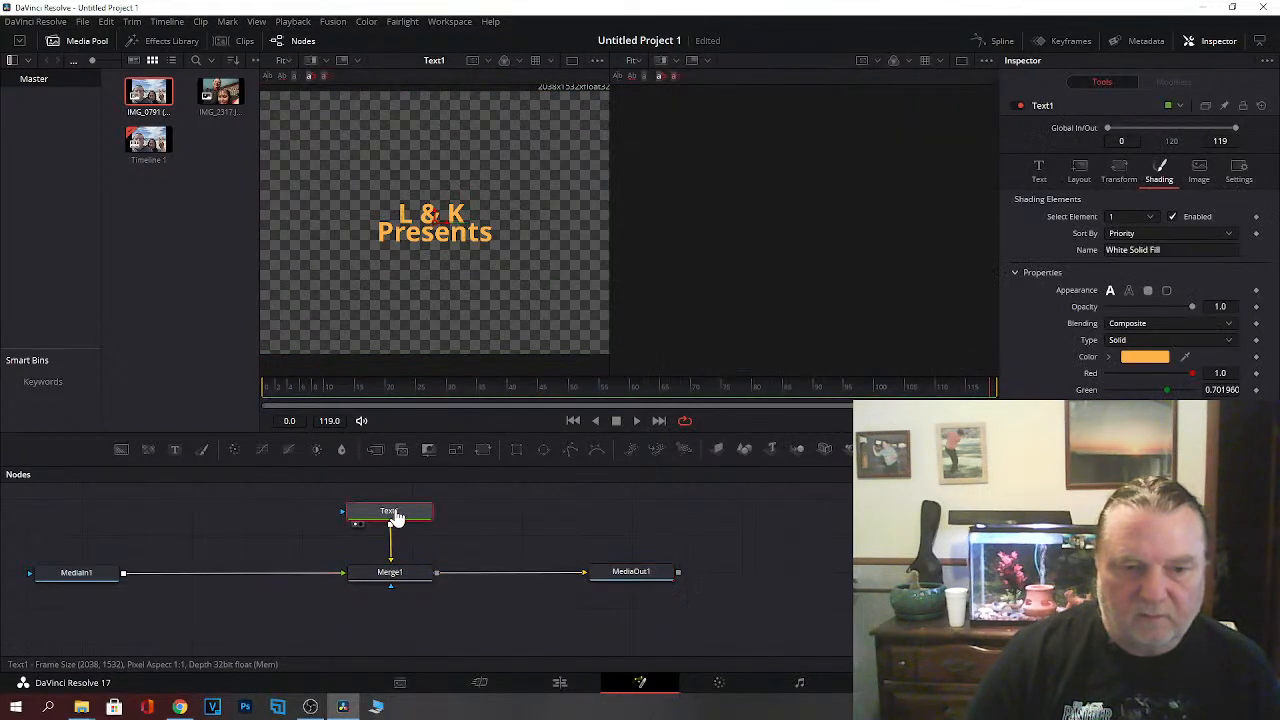
pyautogui.press('1')
pyautogui.press('2')
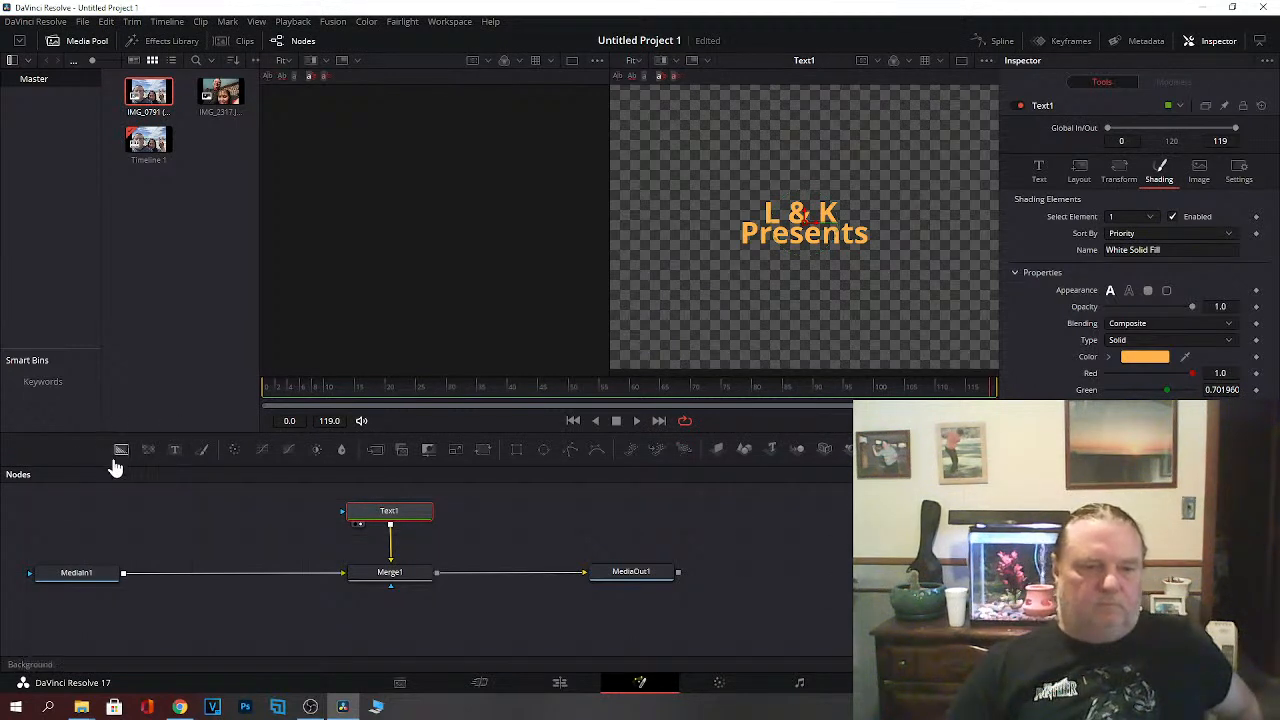
# Step: Add a Background node above MediaIn1 and set its solid color to light cyan #52fff1
pyautogui.moveTo(121, 453); pyautogui.dragTo(107, 530)
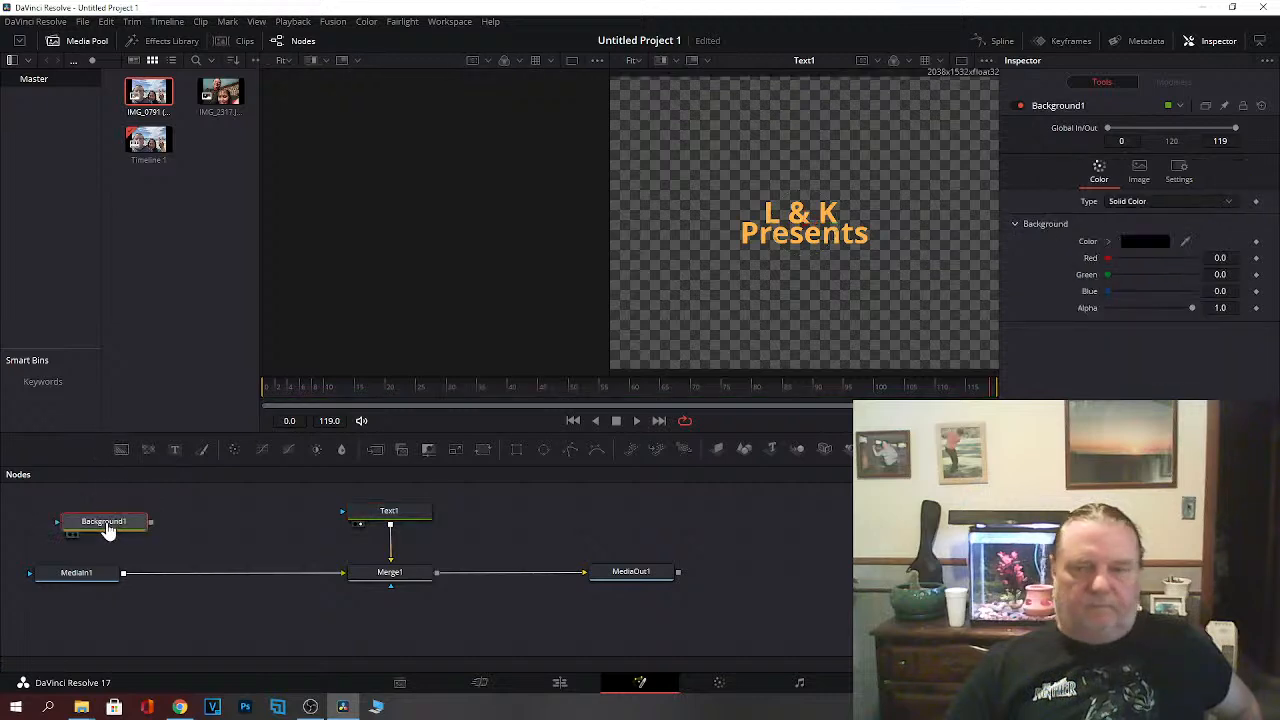
pyautogui.click(1142, 245)
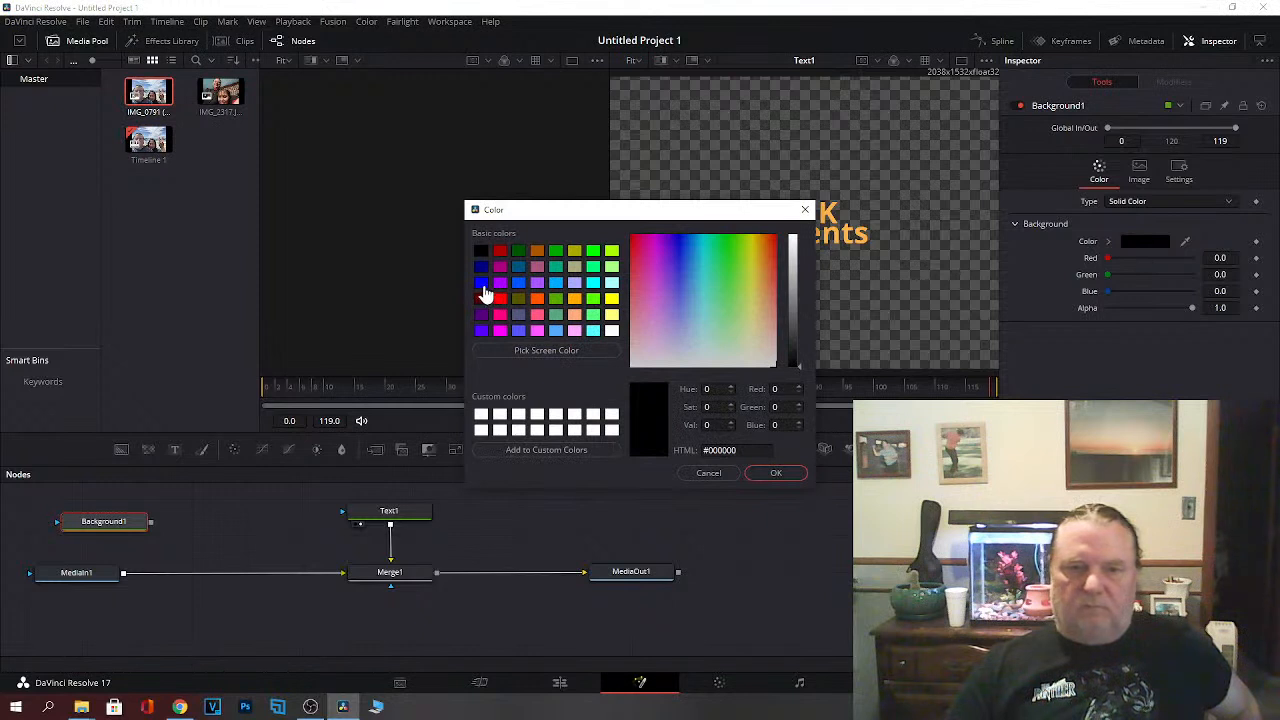
pyautogui.click(482, 284)
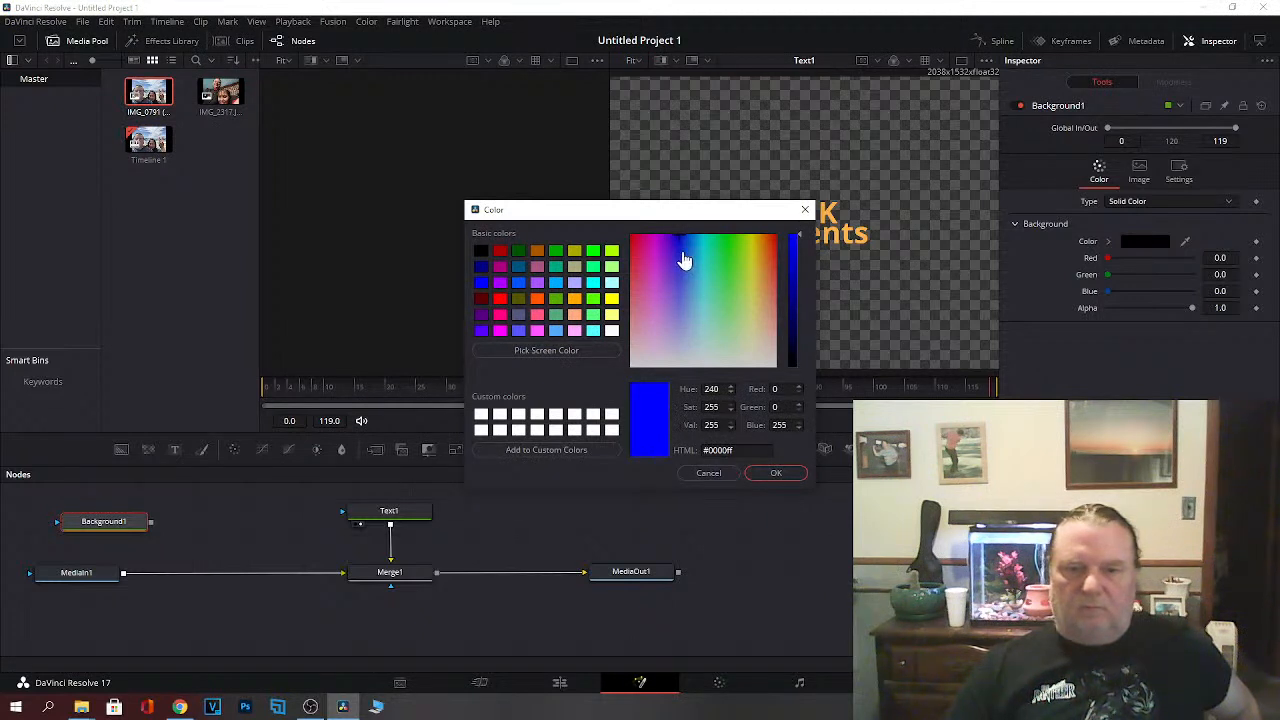
pyautogui.moveTo(682, 240); pyautogui.dragTo(699, 270)
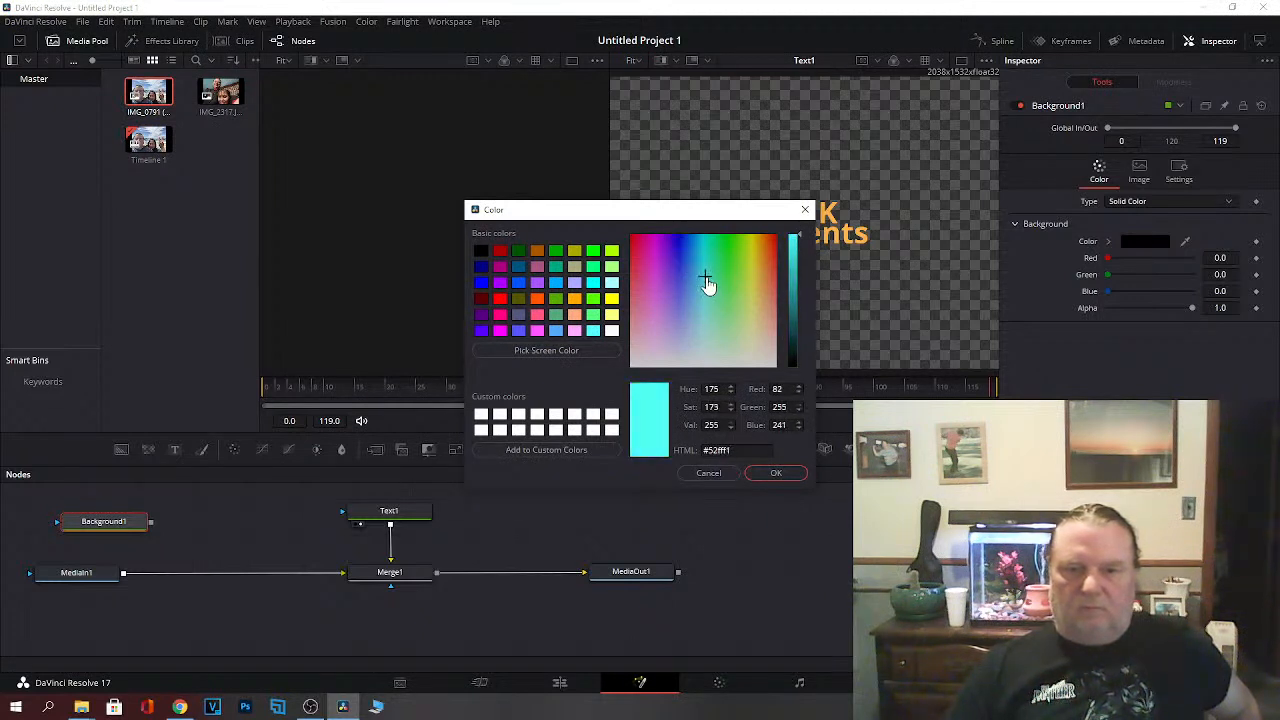
pyautogui.click(772, 473)
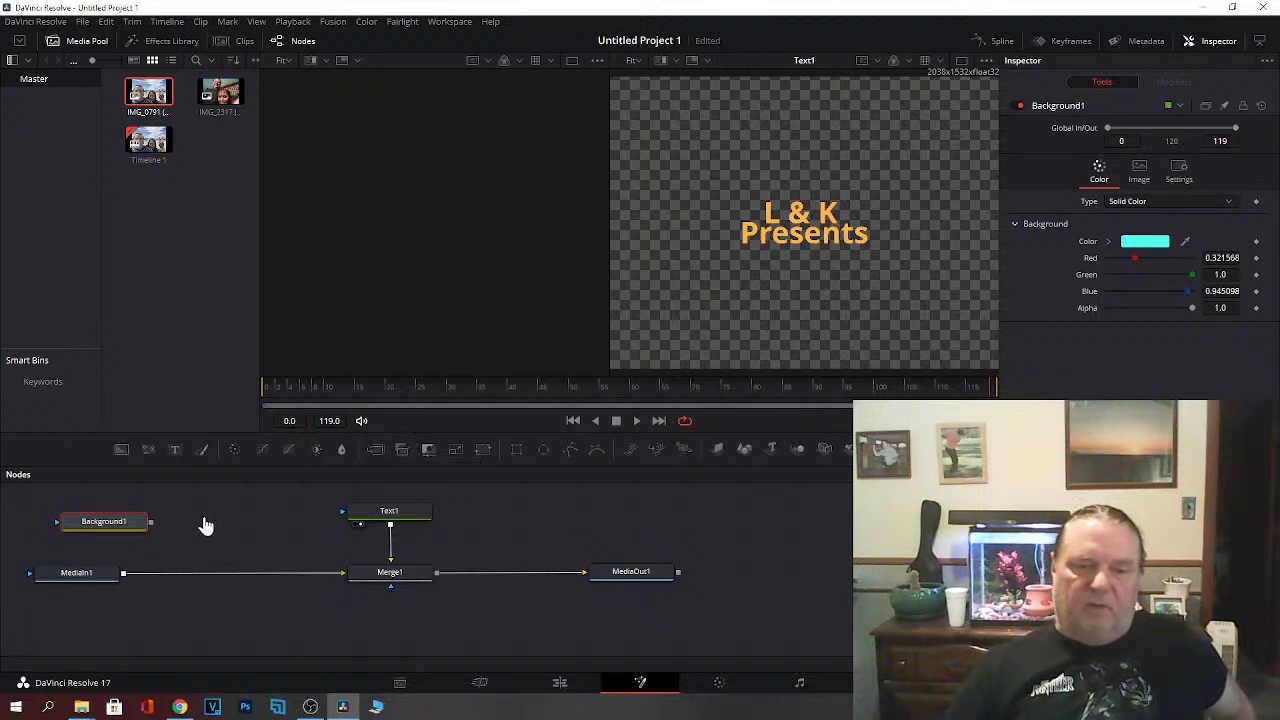
# Step: Try to connect Background1's output to Merge1
pyautogui.moveTo(151, 527); pyautogui.dragTo(376, 585)
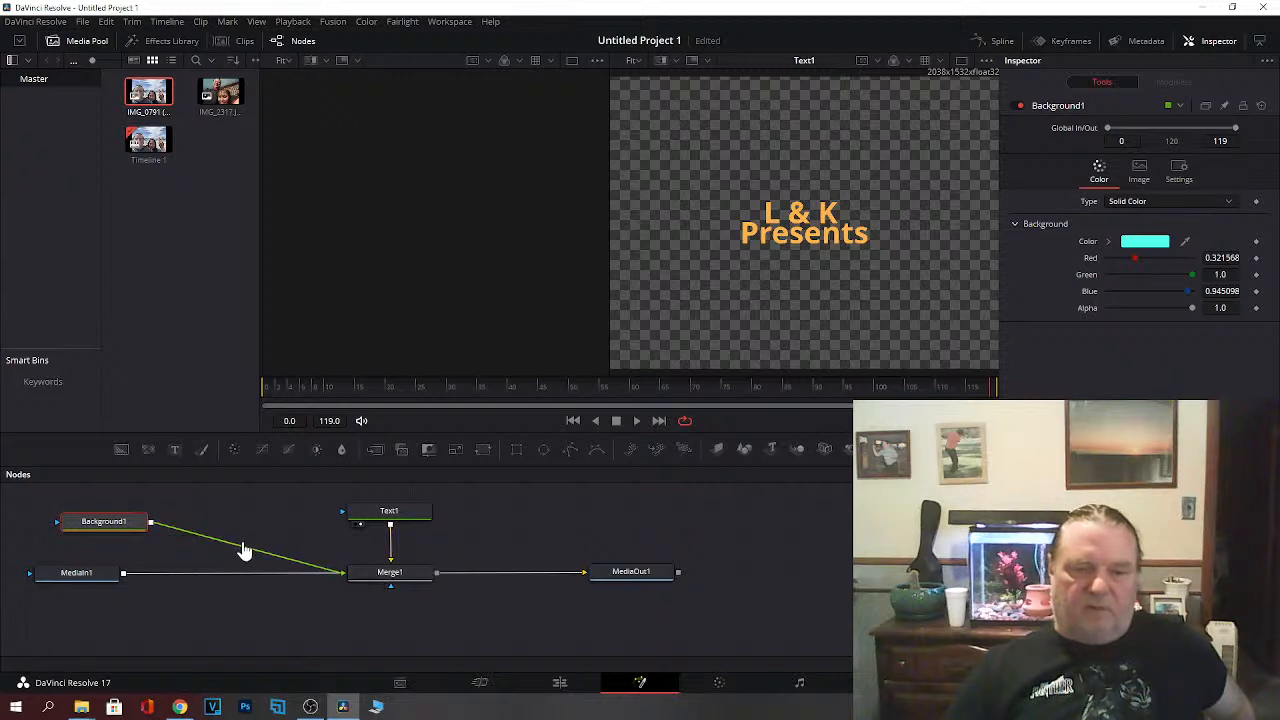
pyautogui.moveTo(345, 572); pyautogui.dragTo(293, 566)
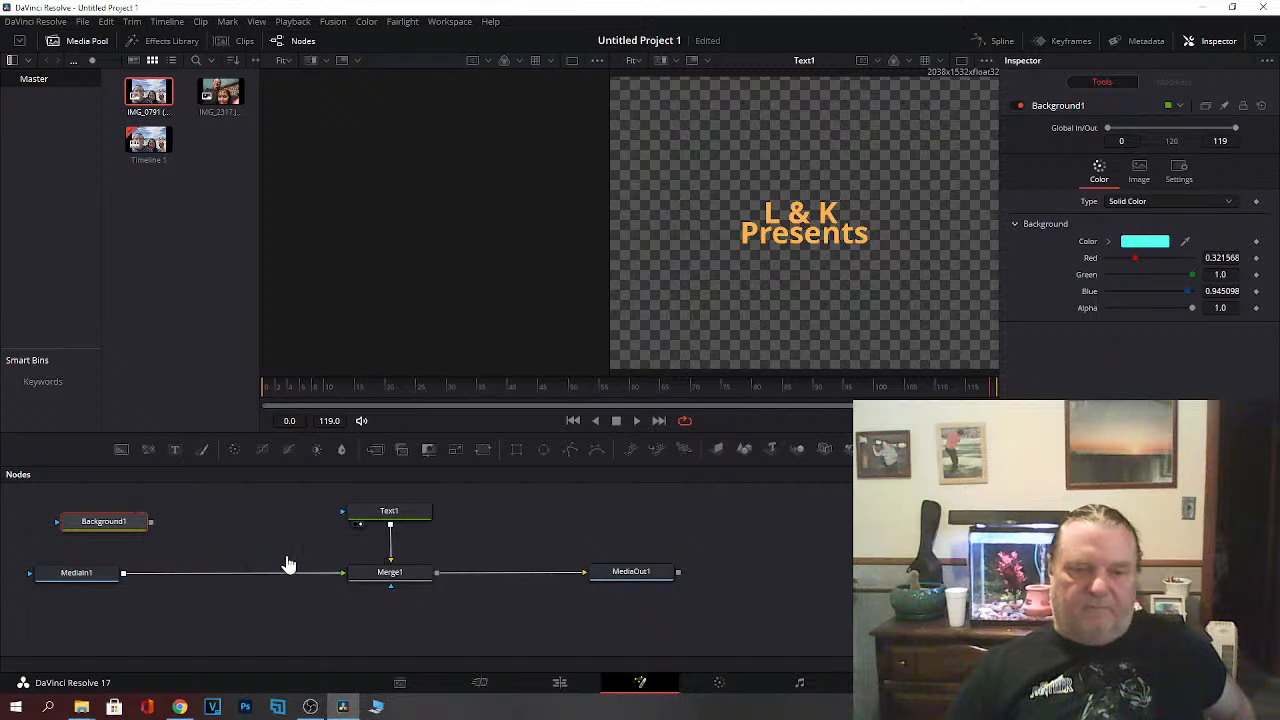
pyautogui.moveTo(150, 522); pyautogui.dragTo(407, 580)
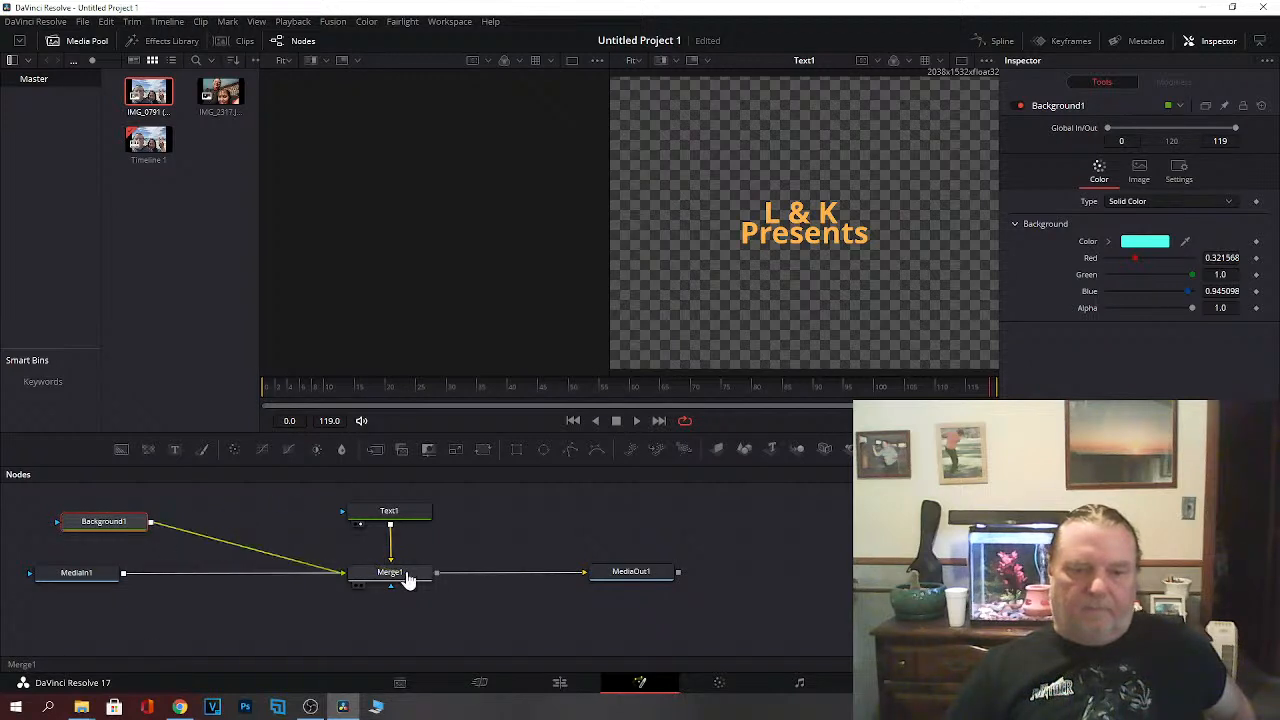
pyautogui.click(266, 554)
pyautogui.click(263, 555)
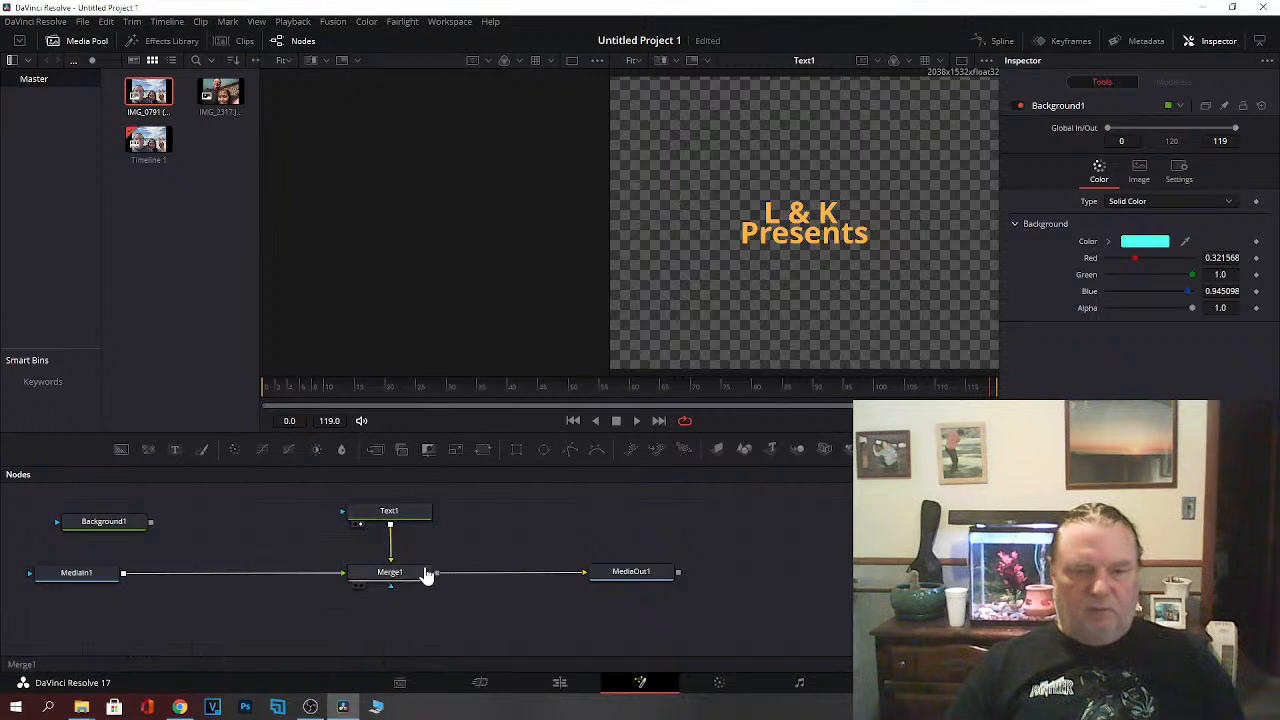
# Step: Disconnect Text1, MediaIn1 and MediaOut1 from Merge1, keeping Merge1 placed below Text1
pyautogui.moveTo(390, 525); pyautogui.dragTo(393, 580)
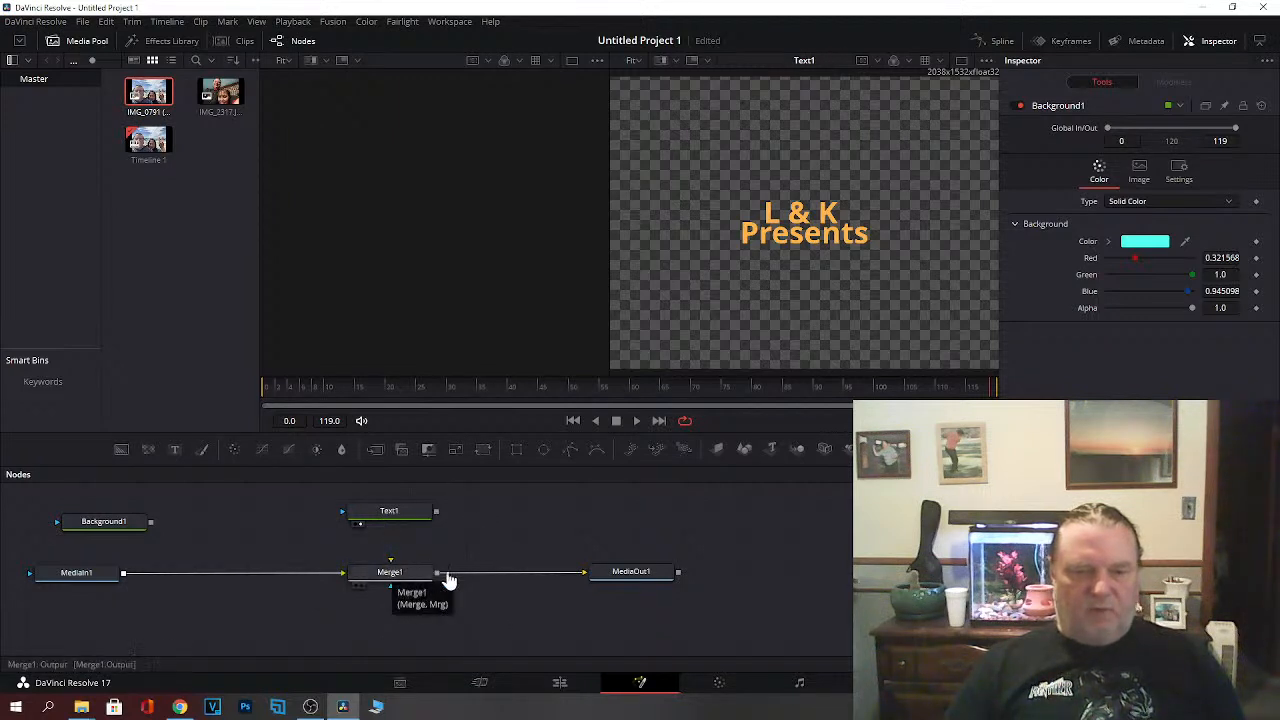
pyautogui.click(535, 573)
pyautogui.moveTo(400, 583); pyautogui.dragTo(218, 590)
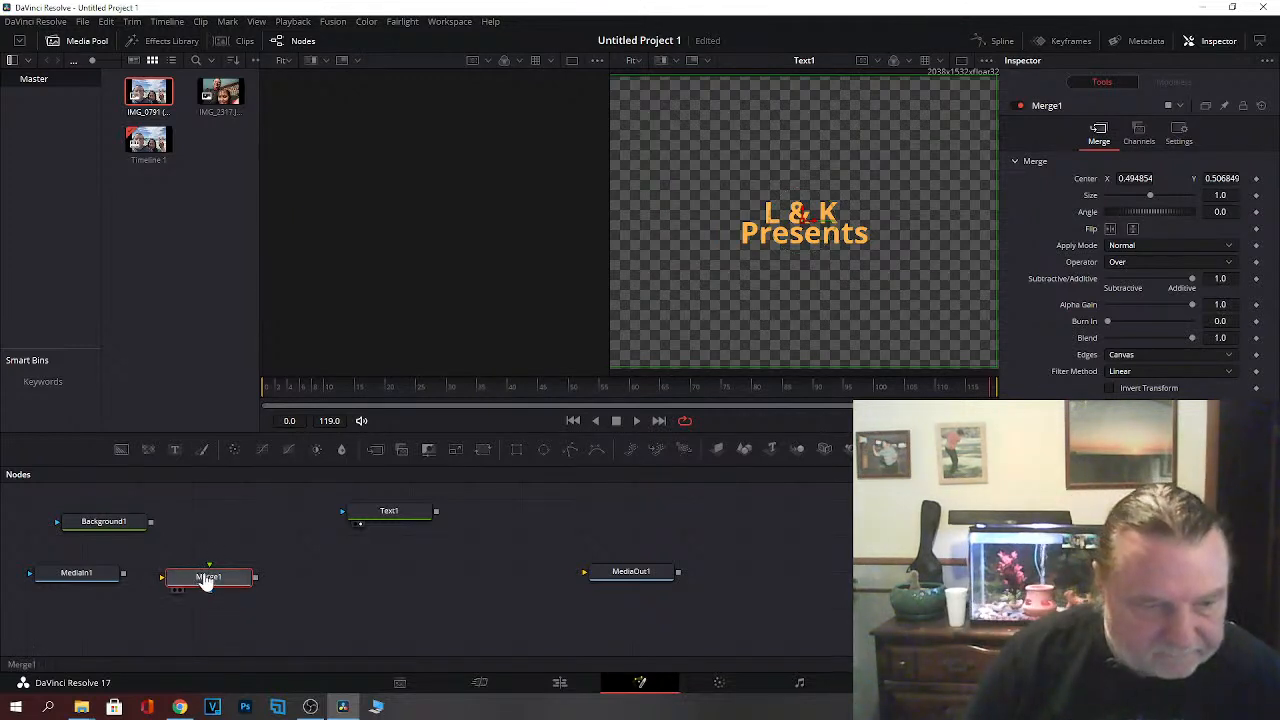
pyautogui.moveTo(203, 583); pyautogui.dragTo(380, 580)
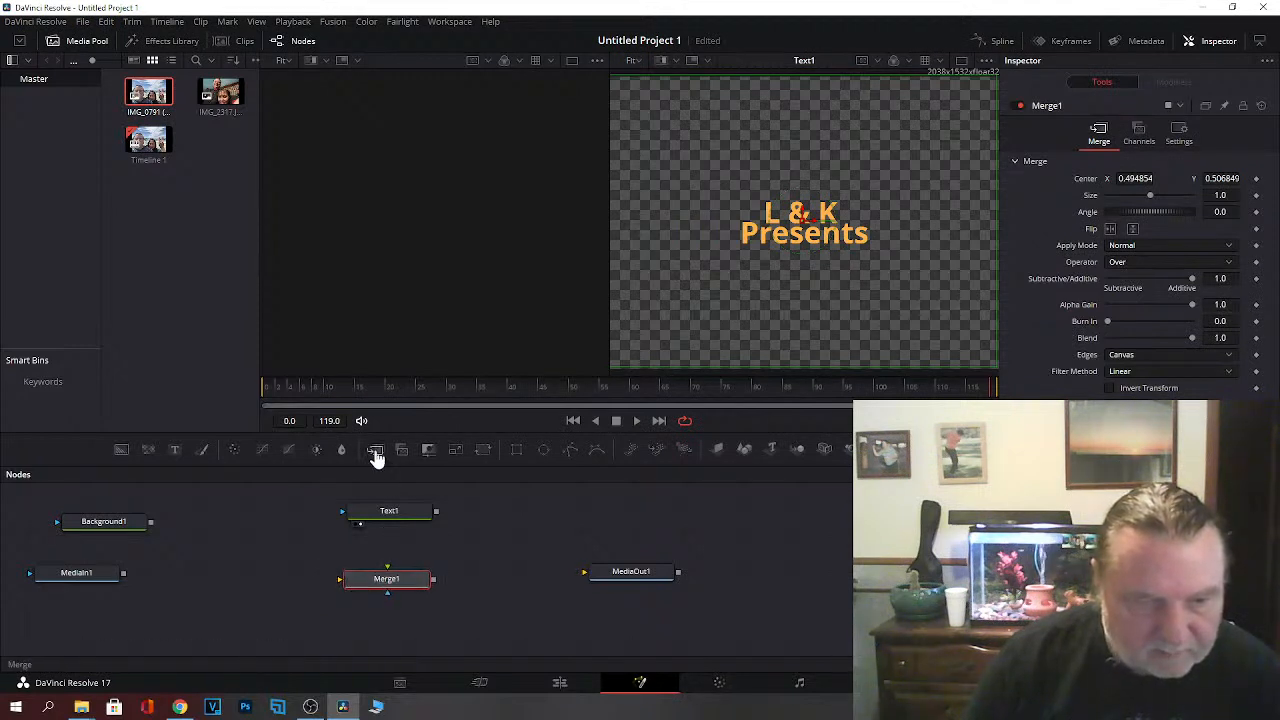
# Step: Add a second Merge node beside Merge1 and swap the positions of MediaIn1 and Background1
pyautogui.moveTo(375, 451); pyautogui.dragTo(227, 590)
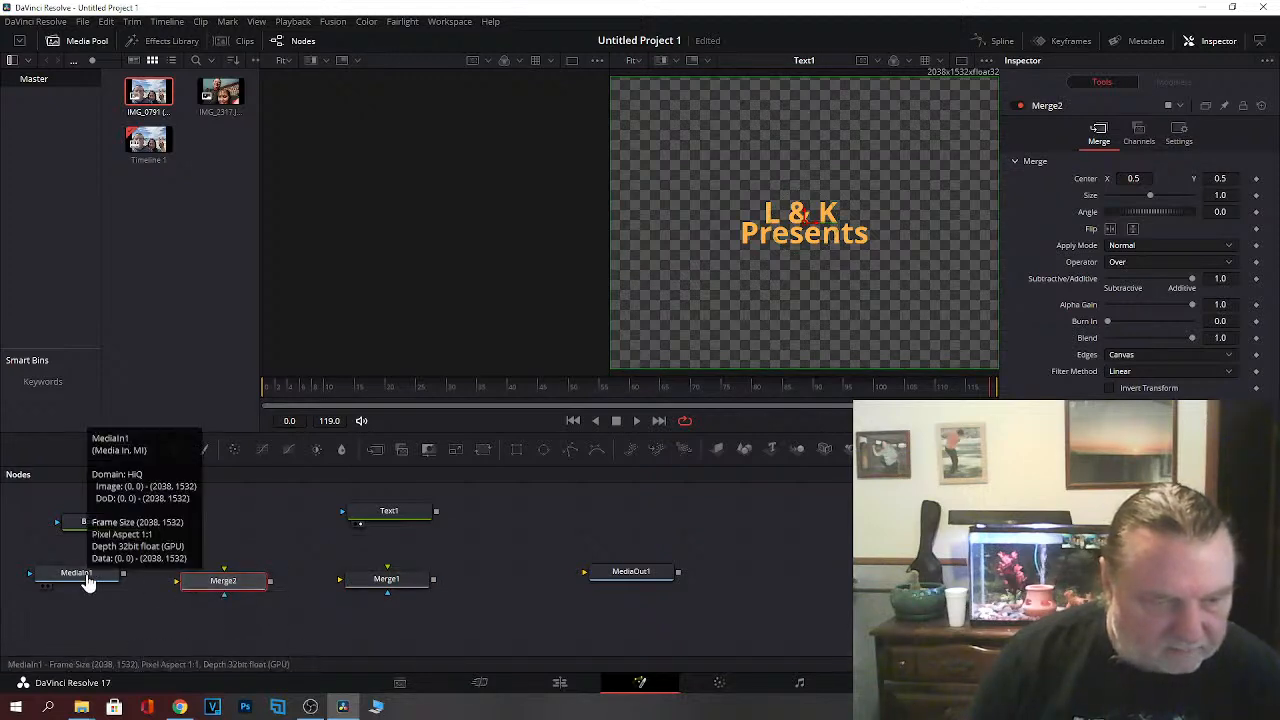
pyautogui.moveTo(71, 579); pyautogui.dragTo(216, 515)
pyautogui.moveTo(103, 524); pyautogui.dragTo(79, 584)
pyautogui.moveTo(216, 512); pyautogui.dragTo(89, 521)
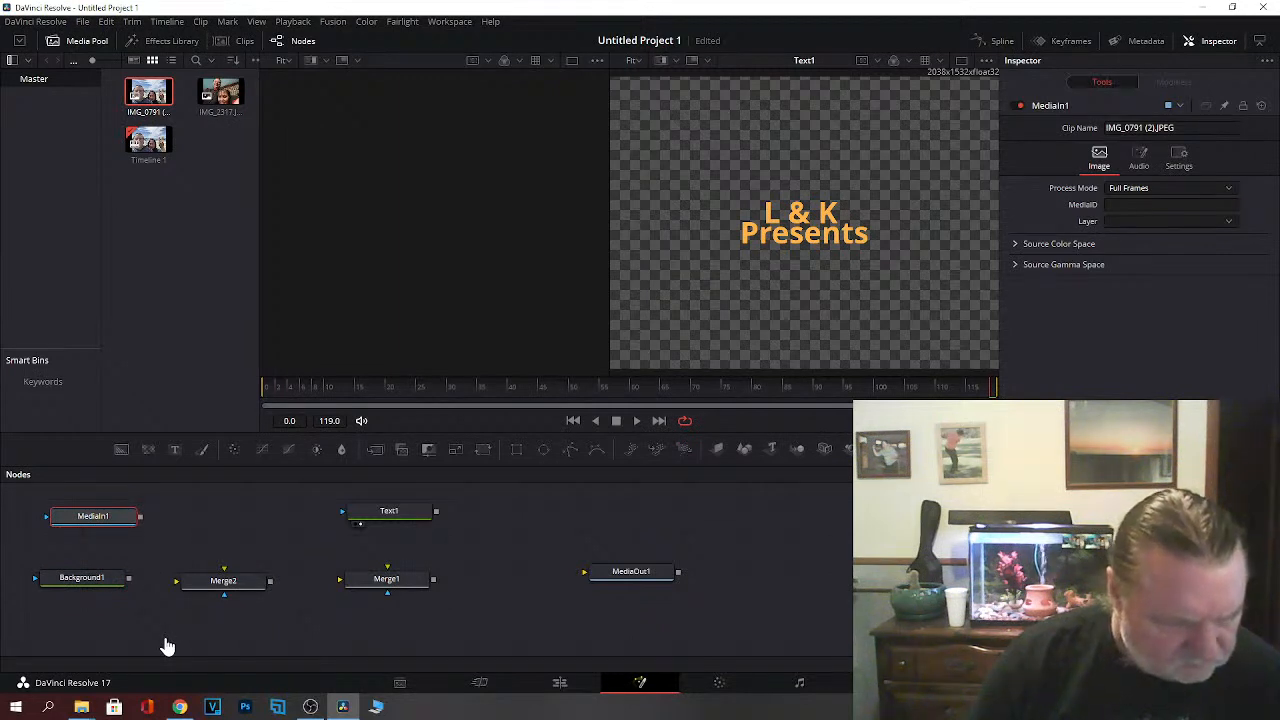
# Step: Connect MediaIn1 through Merge2 and Merge1 to MediaOut1, with Text1 and Background1 also feeding Merge1
pyautogui.moveTo(140, 517); pyautogui.dragTo(223, 590)
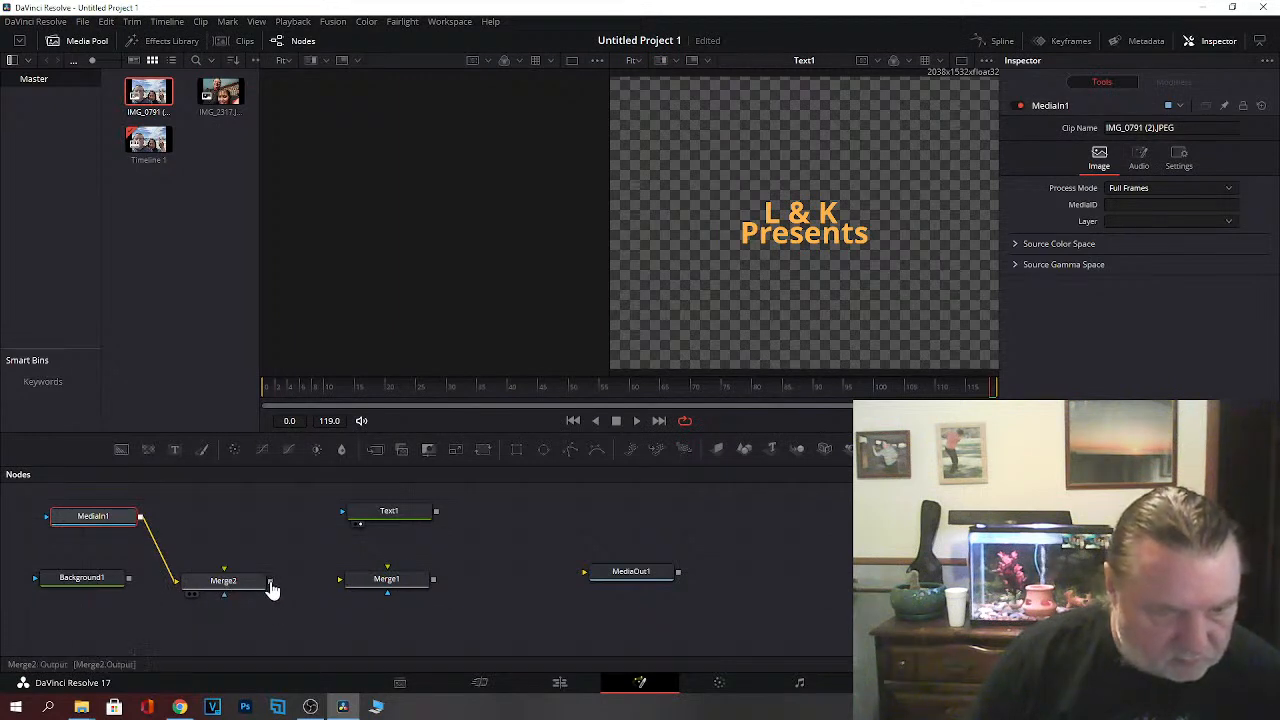
pyautogui.moveTo(270, 584); pyautogui.dragTo(383, 590)
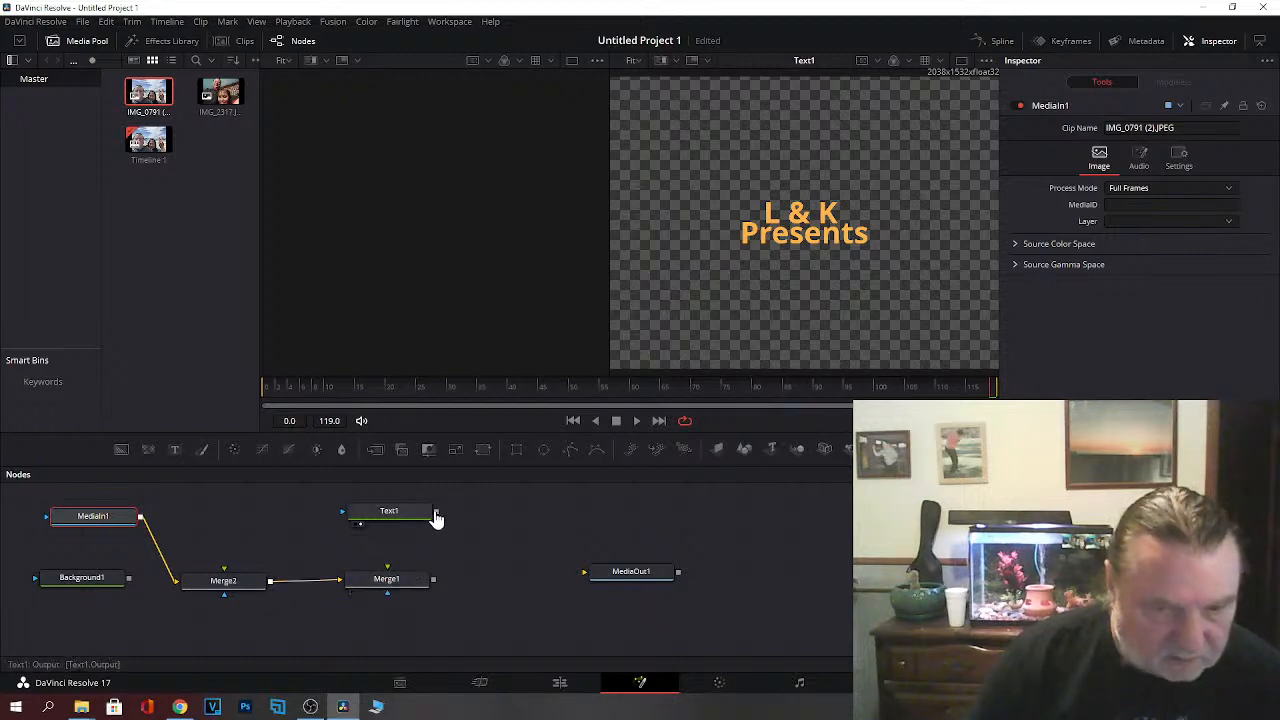
pyautogui.moveTo(436, 513); pyautogui.dragTo(620, 578)
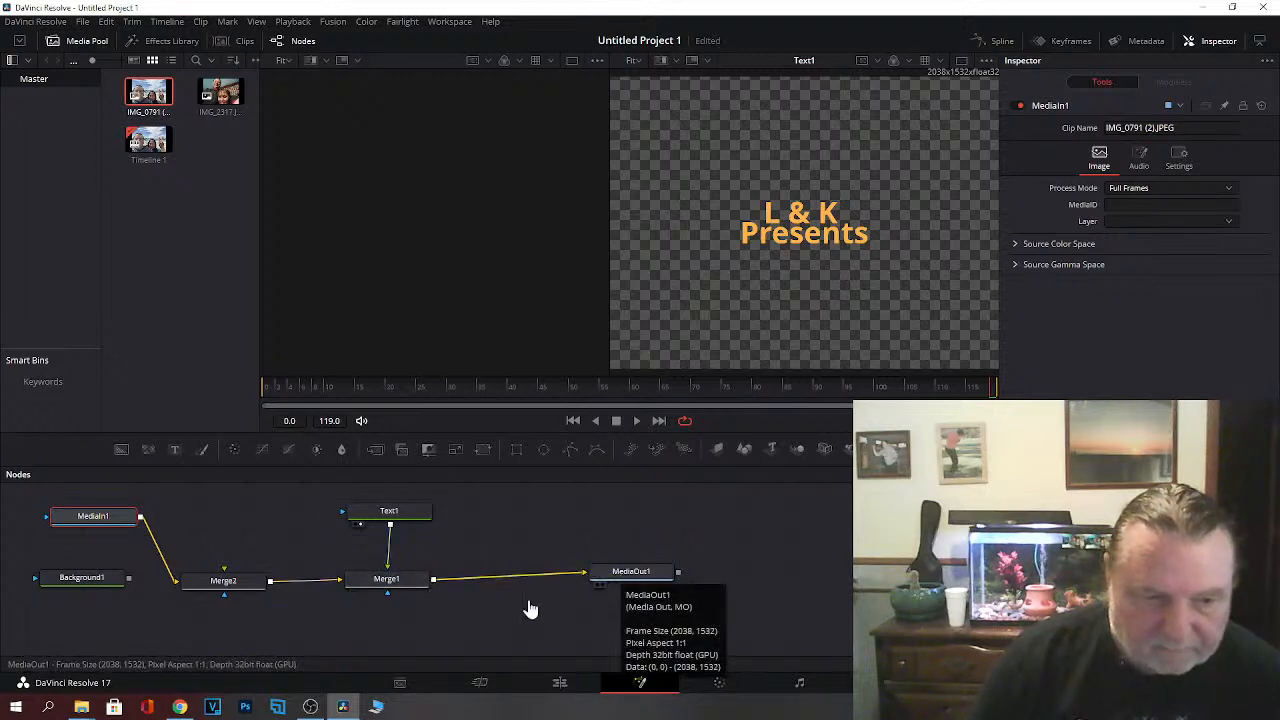
pyautogui.moveTo(130, 588); pyautogui.dragTo(390, 566)
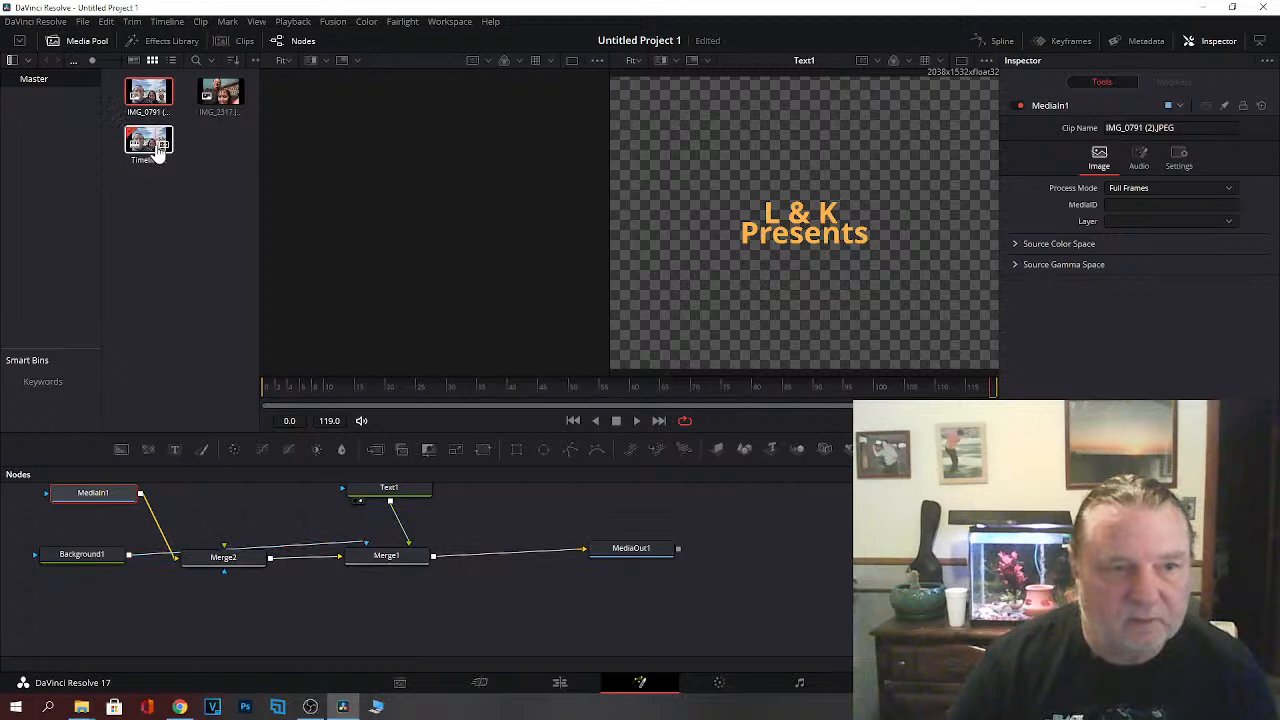
# Step: Move the "L & K Presents" title up into the sky, to about X 0.509, Y 0.692, and check it on the Edit page
pyautogui.click(560, 685)
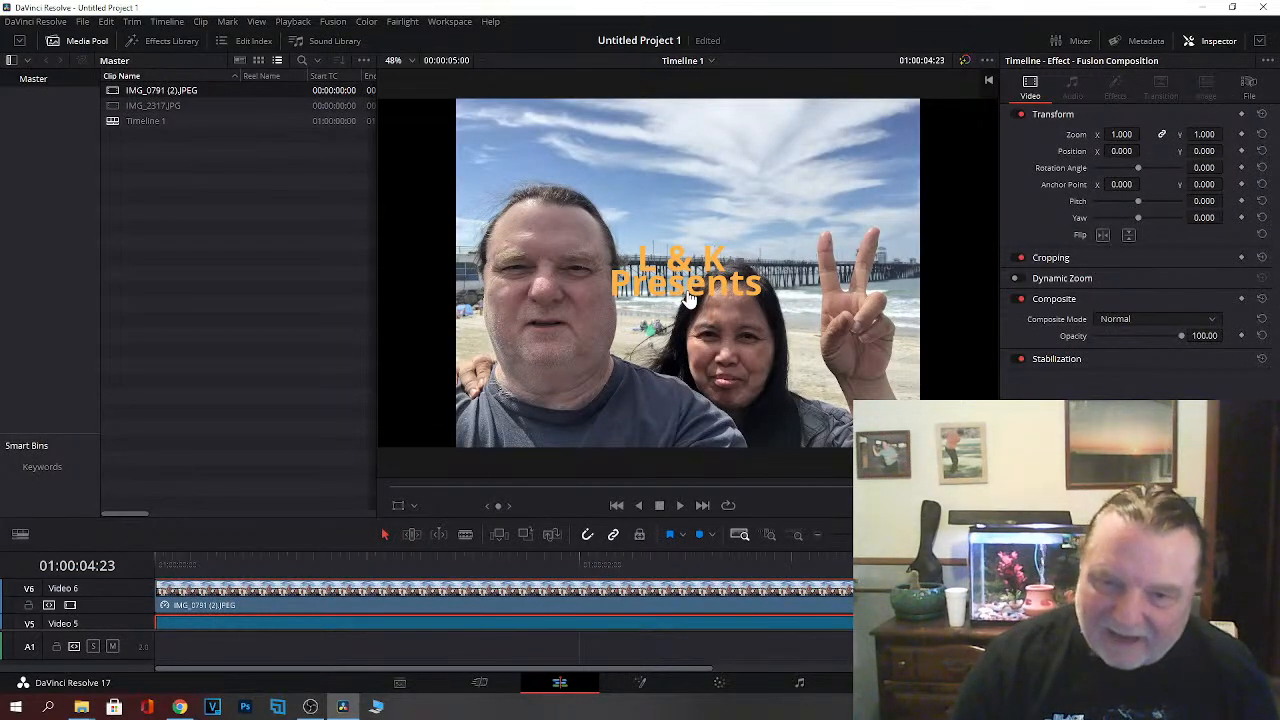
pyautogui.click(642, 685)
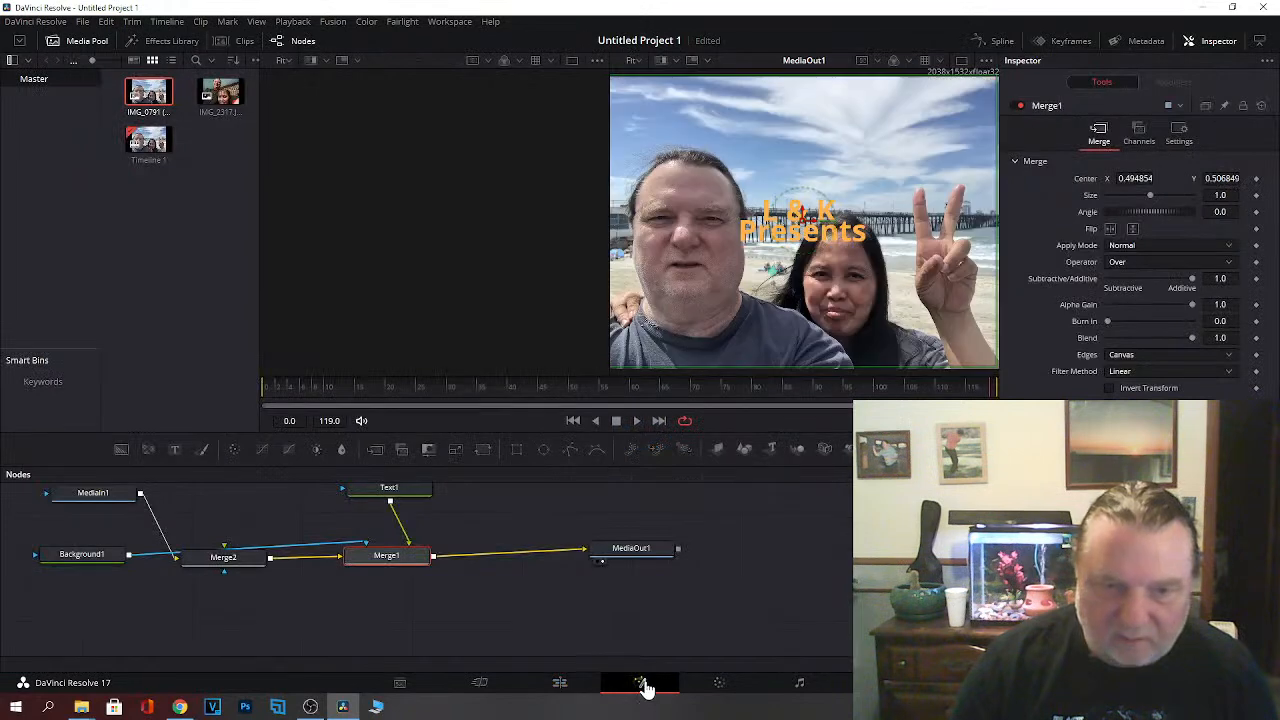
pyautogui.moveTo(804, 224); pyautogui.dragTo(810, 173)
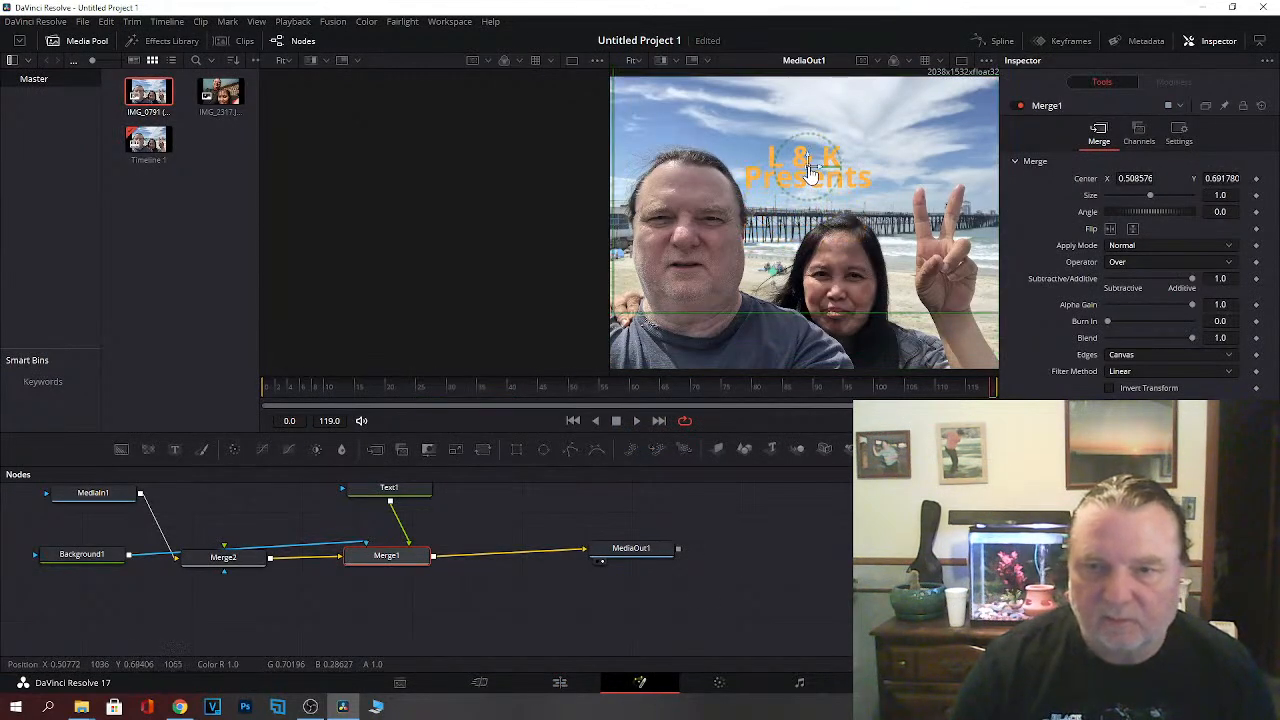
pyautogui.click(561, 686)
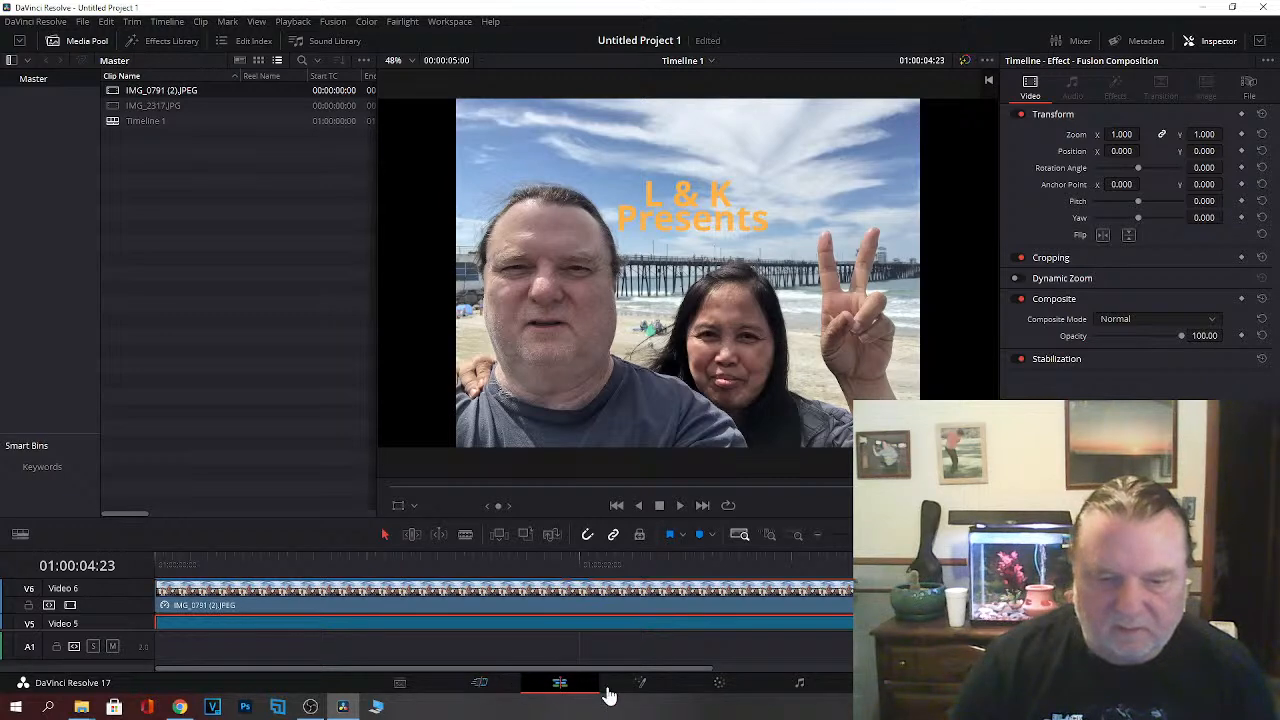
# Step: Show the Text1 node in the empty Fusion viewer and set its text color to blue, #0000ff
pyautogui.click(641, 685)
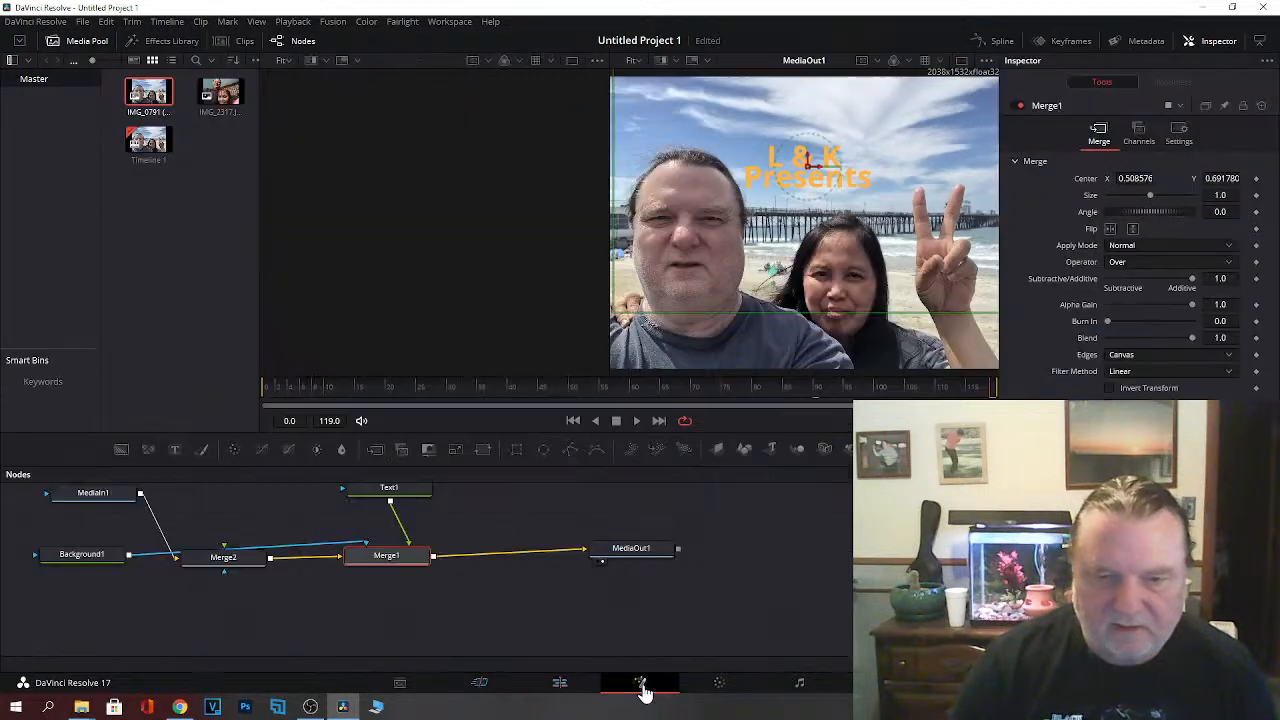
pyautogui.click(390, 491)
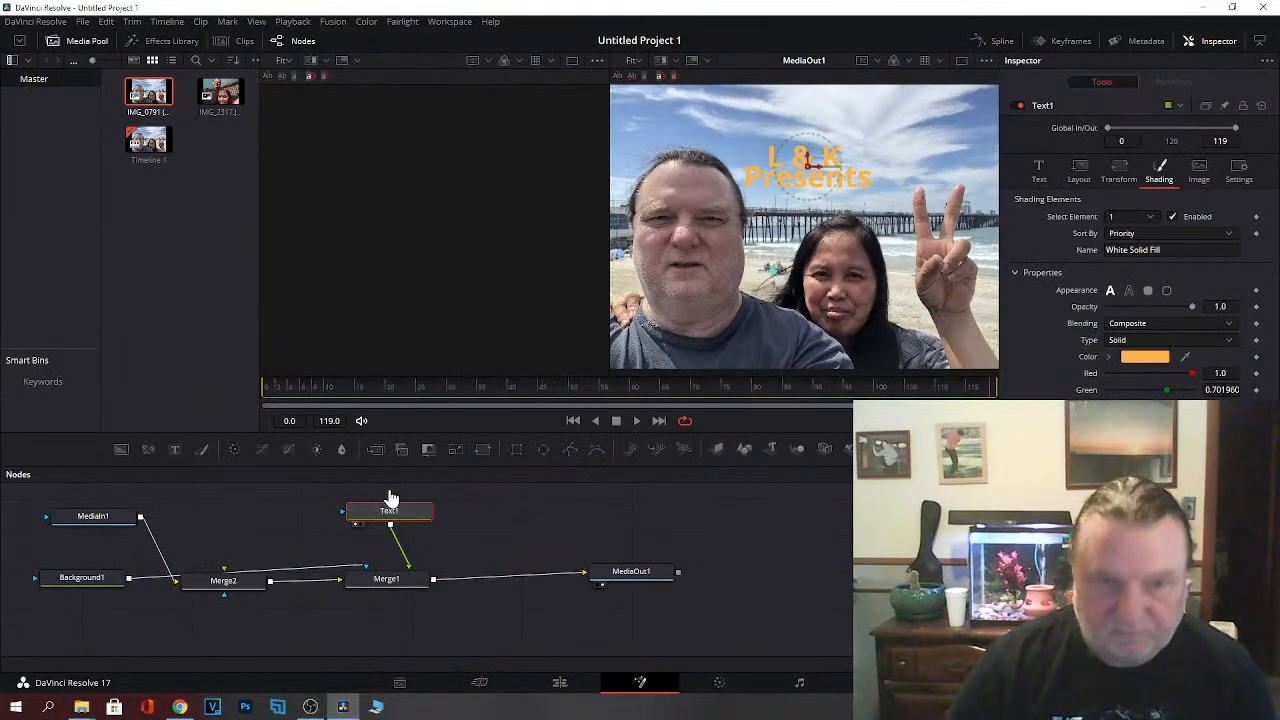
pyautogui.press('1')
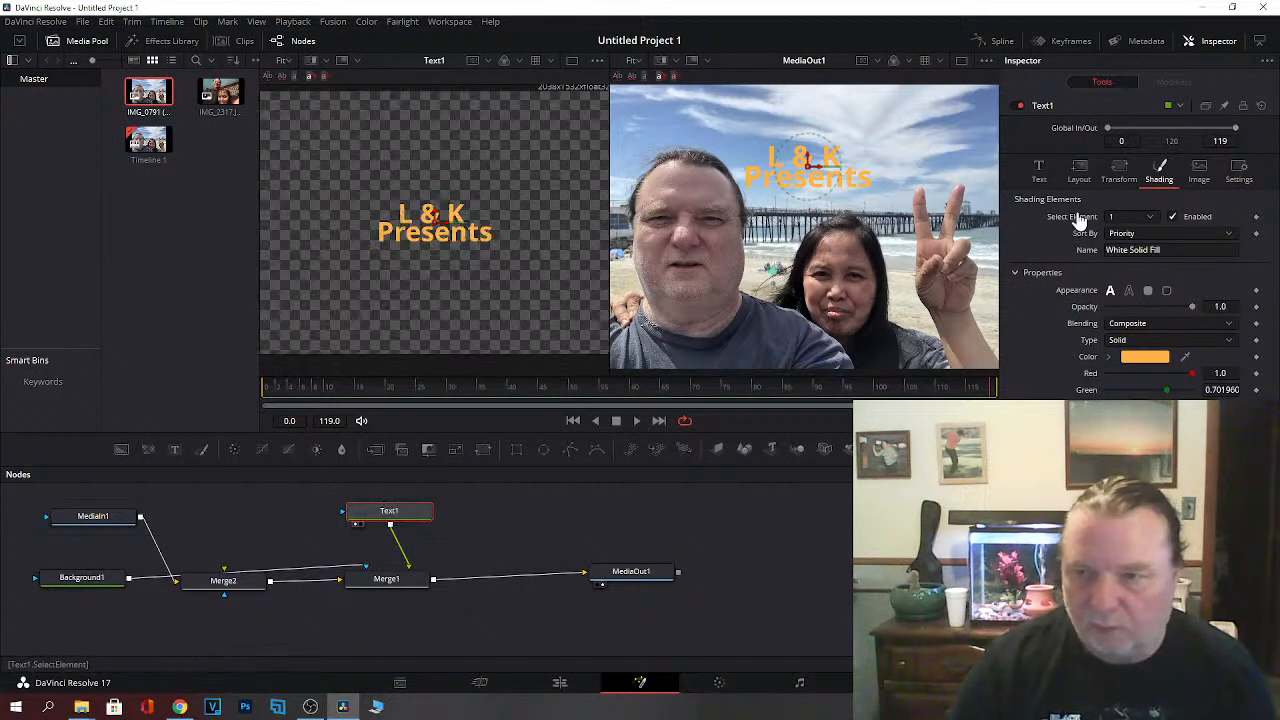
pyautogui.click(1040, 170)
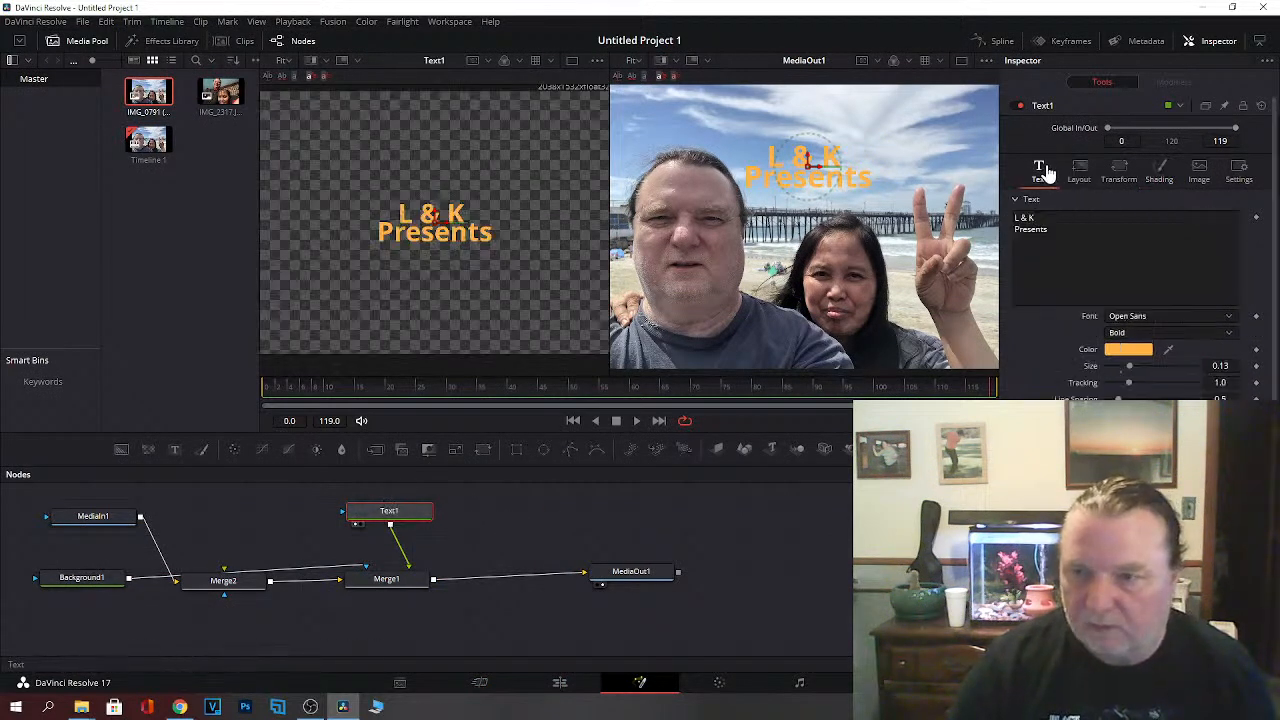
pyautogui.click(1132, 350)
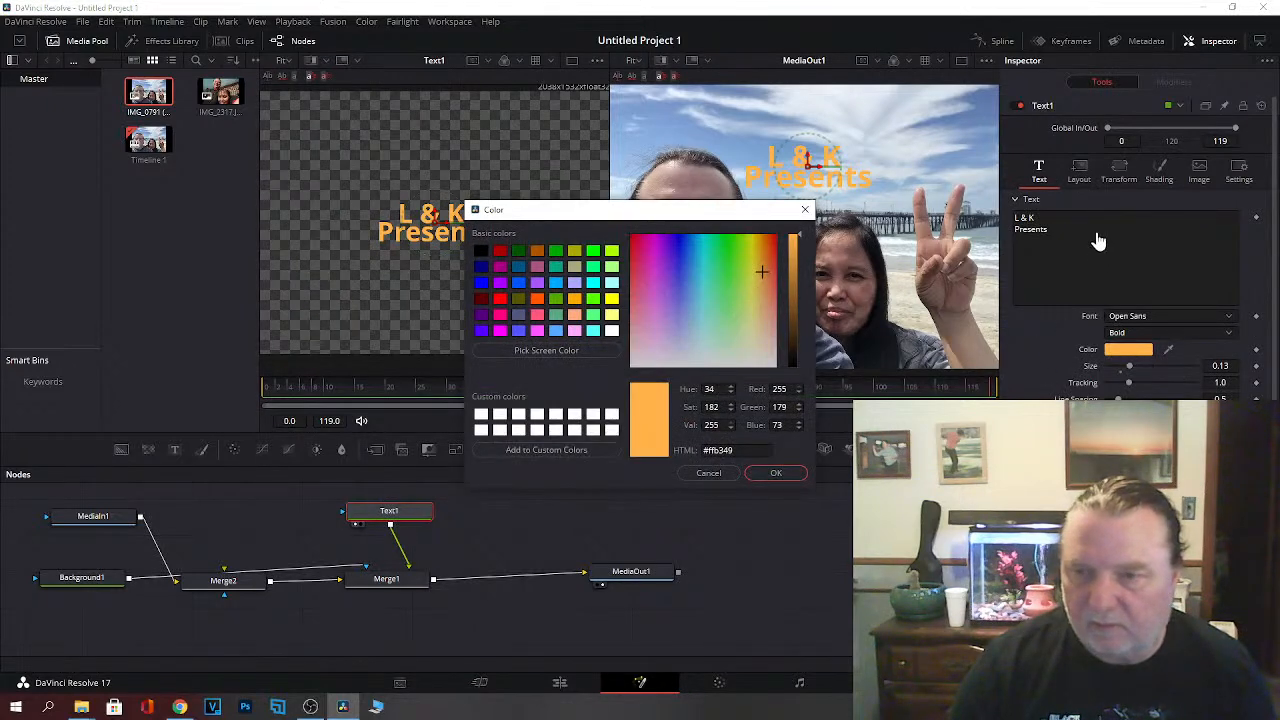
pyautogui.click(806, 212)
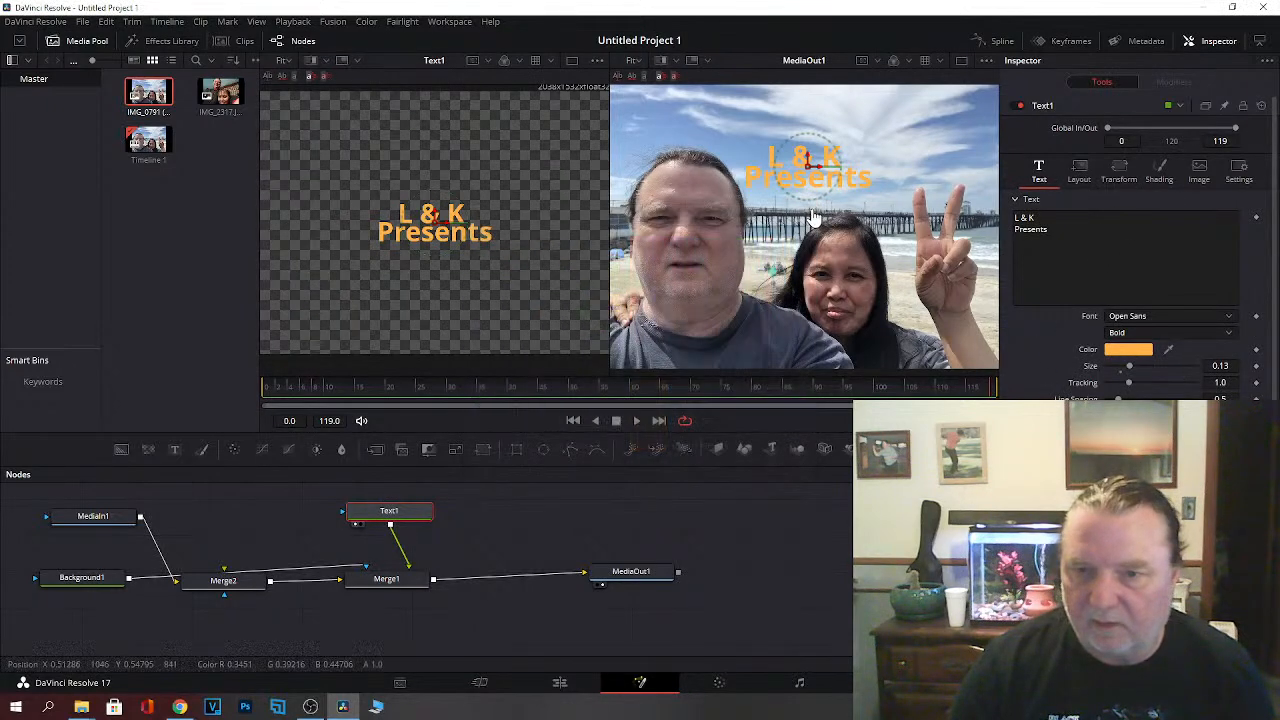
pyautogui.click(1127, 352)
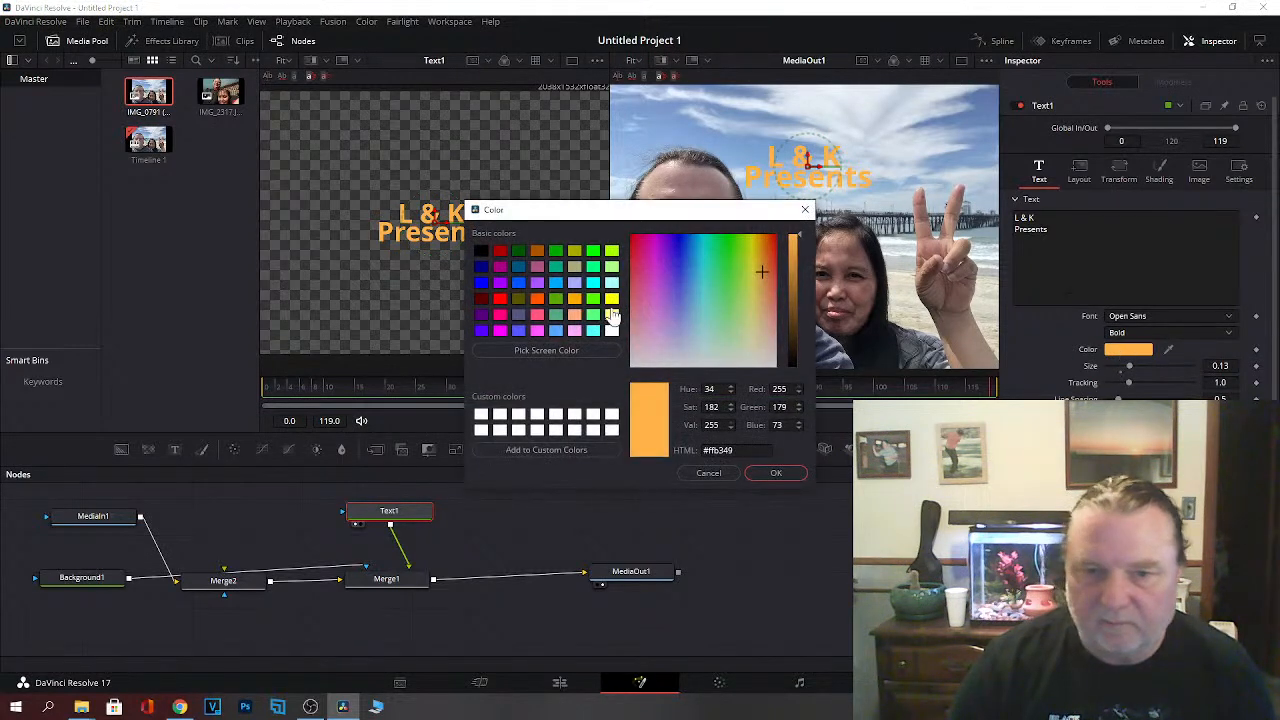
pyautogui.click(676, 280)
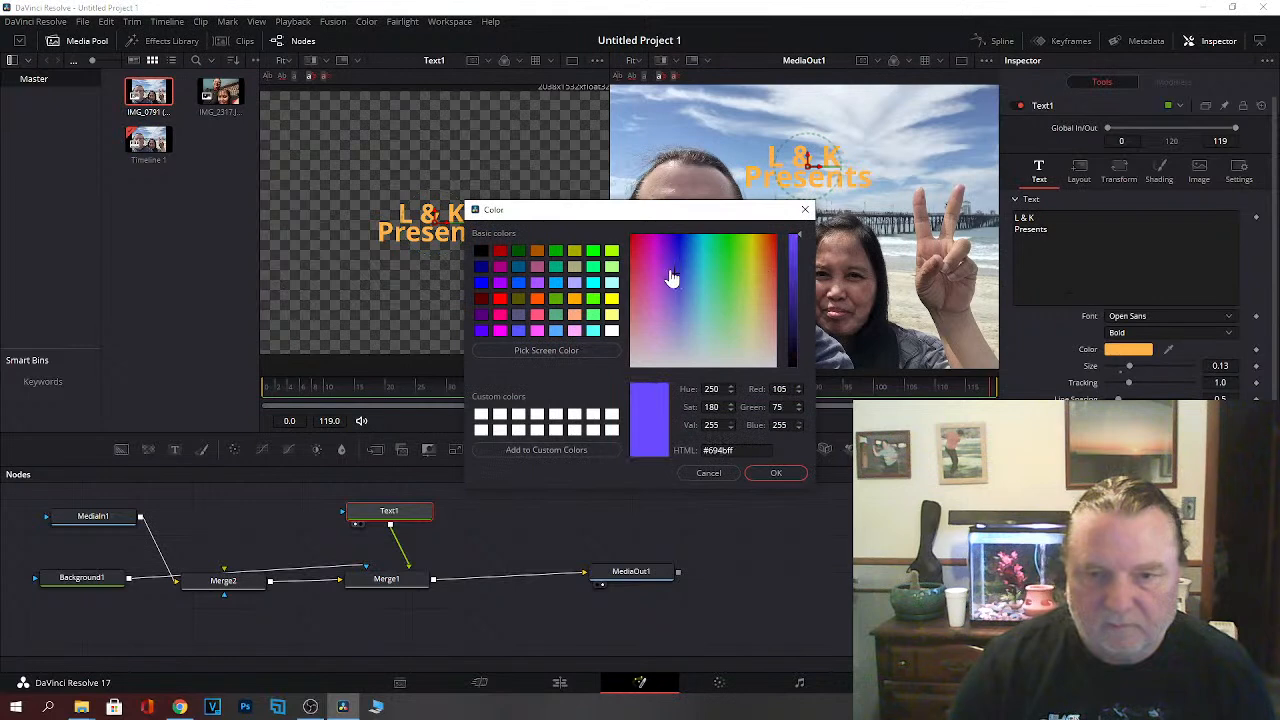
pyautogui.click(481, 283)
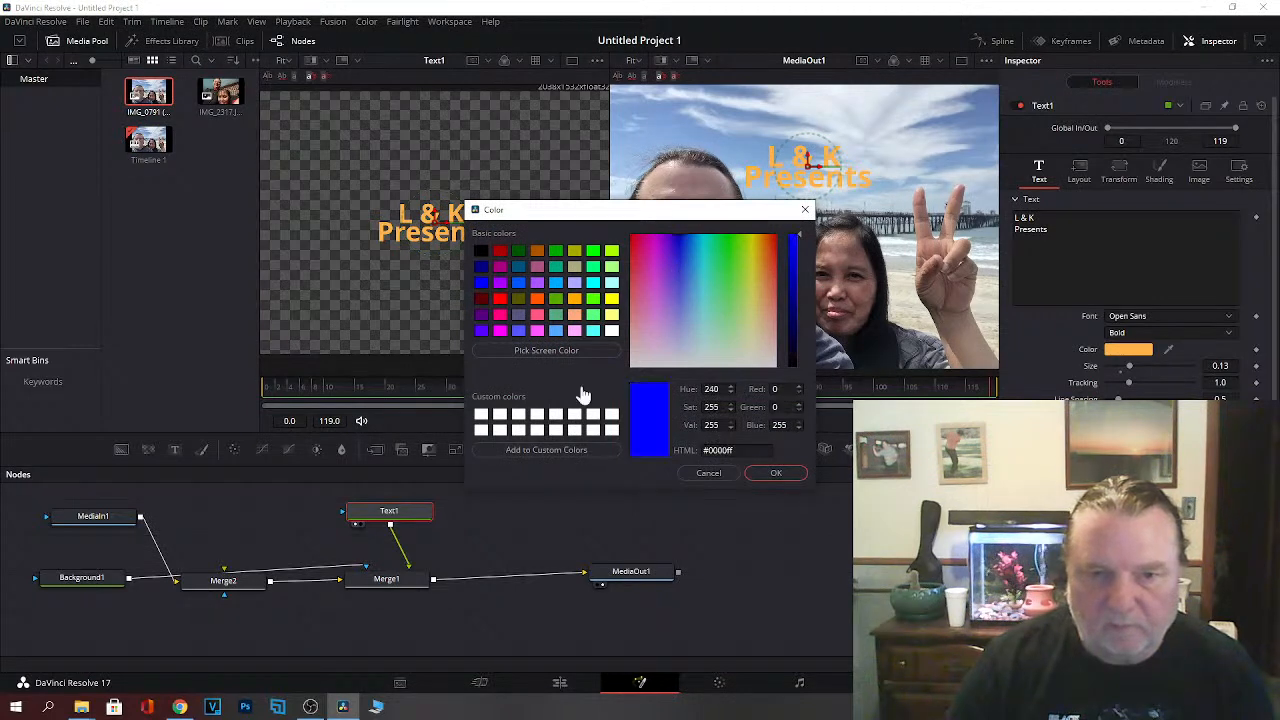
pyautogui.click(775, 473)
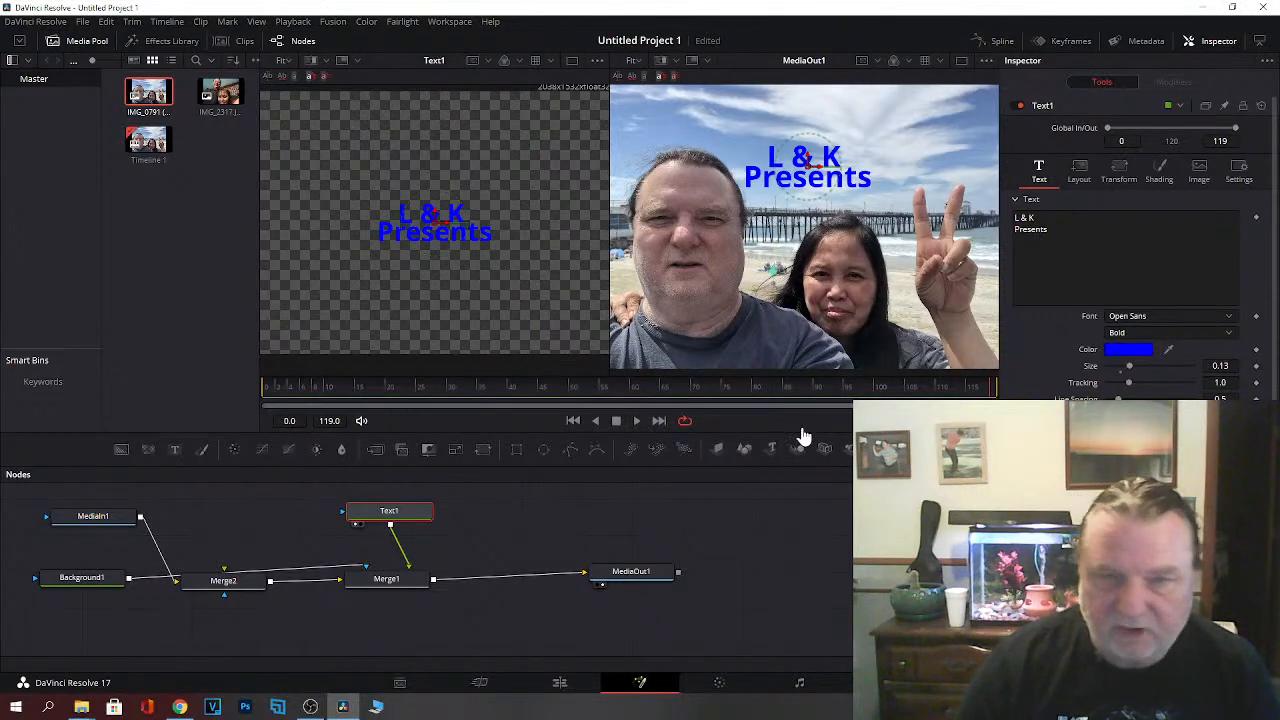
# Step: Try turning shading element 1 of Text1 off and back on
pyautogui.click(1160, 172)
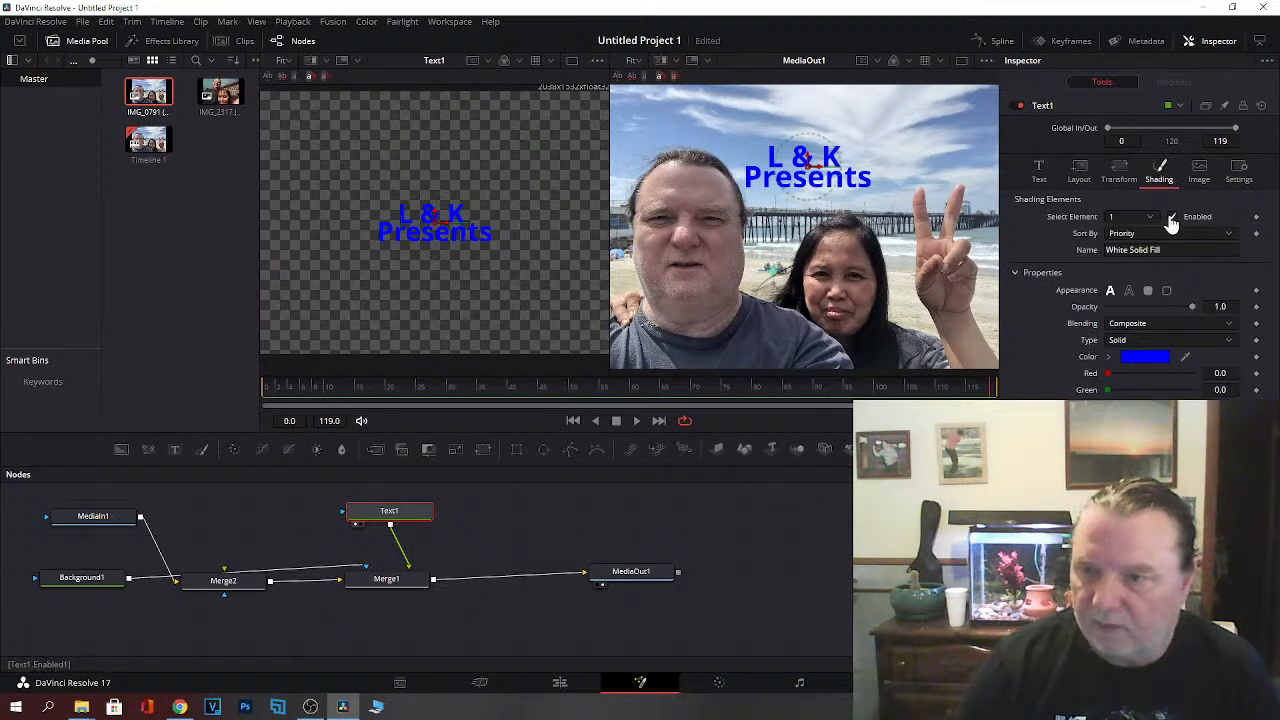
pyautogui.click(1176, 217)
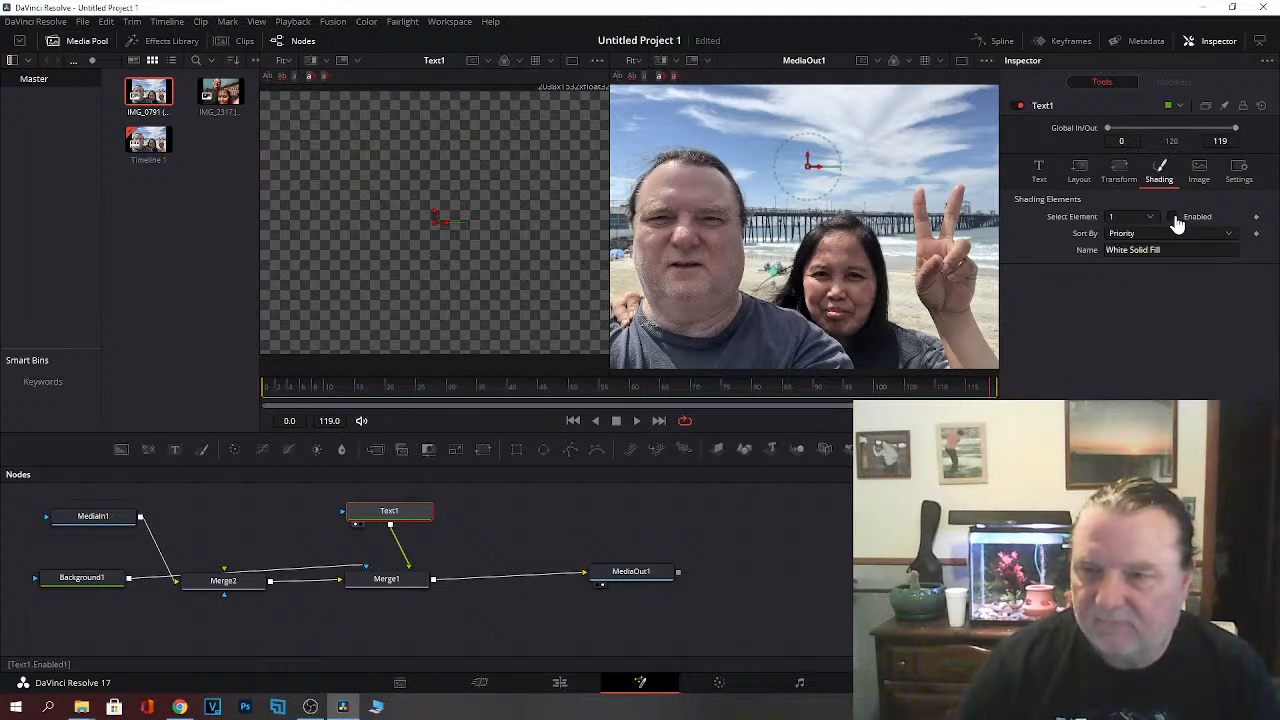
pyautogui.click(1176, 217)
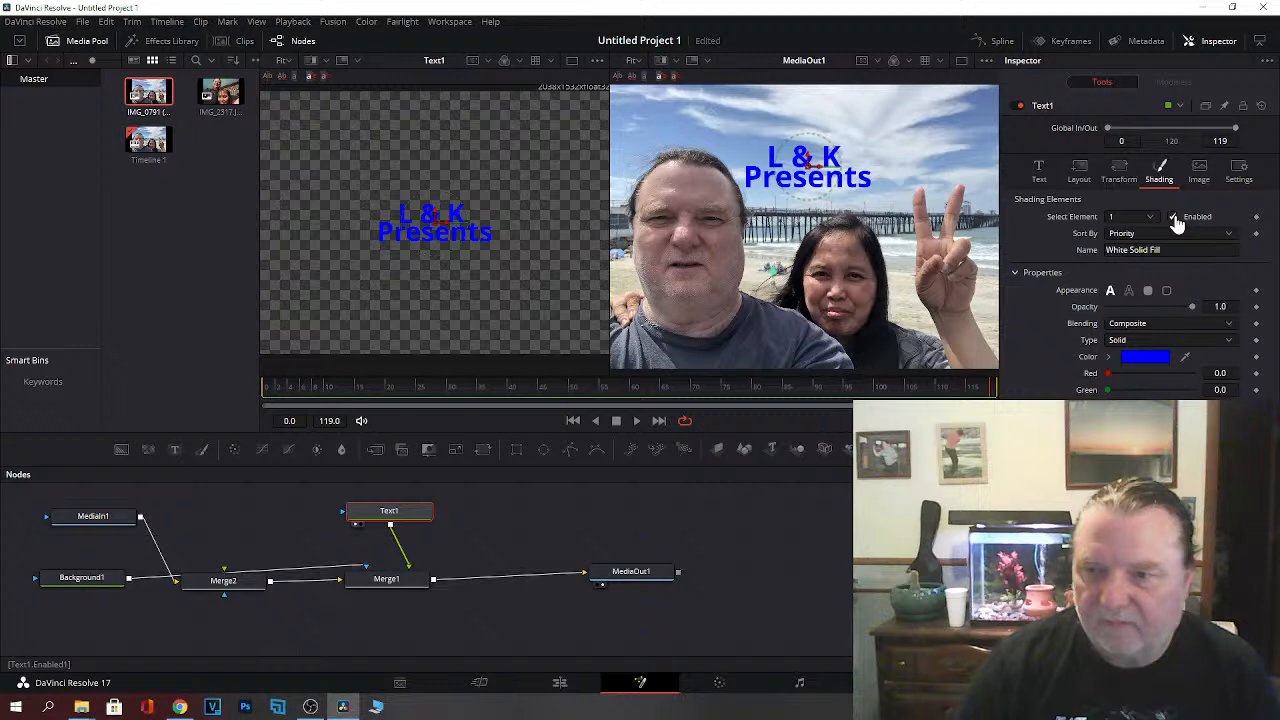
pyautogui.click(1176, 218)
pyautogui.click(1176, 217)
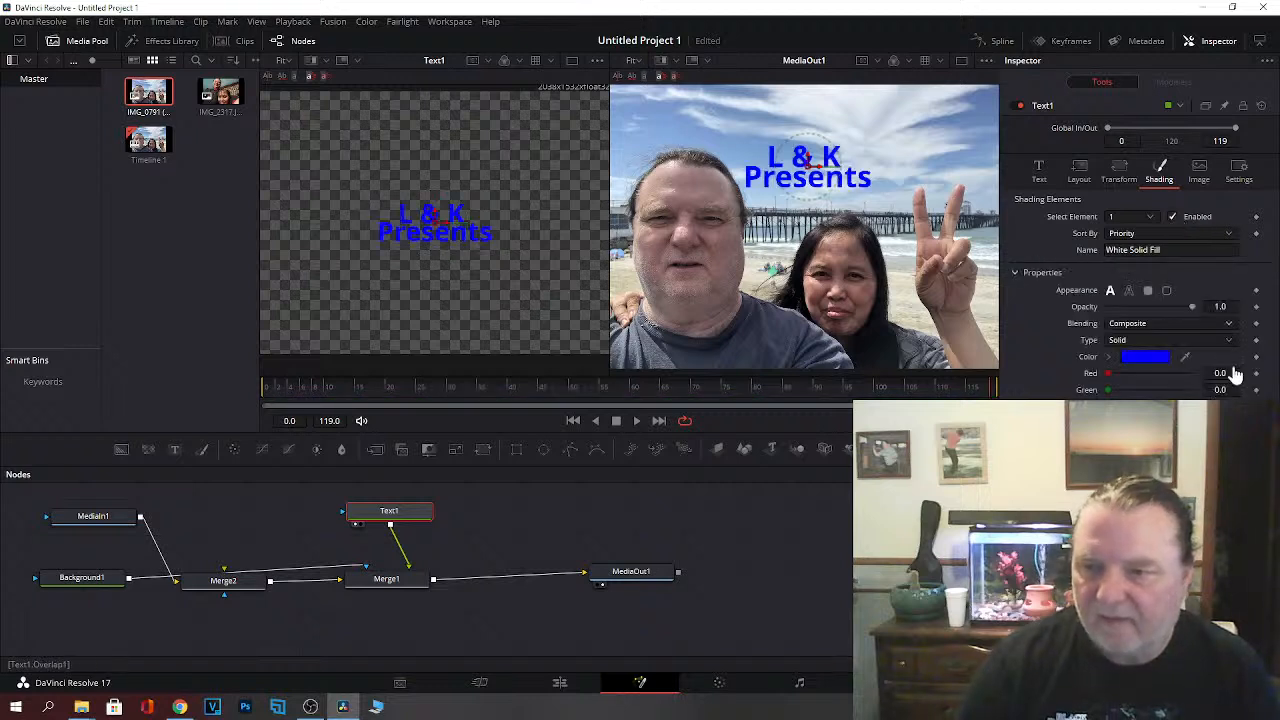
# Step: Try the outline appearance on shading element 1 of Text1, going back to the text fill with type Solid
pyautogui.click(1230, 342)
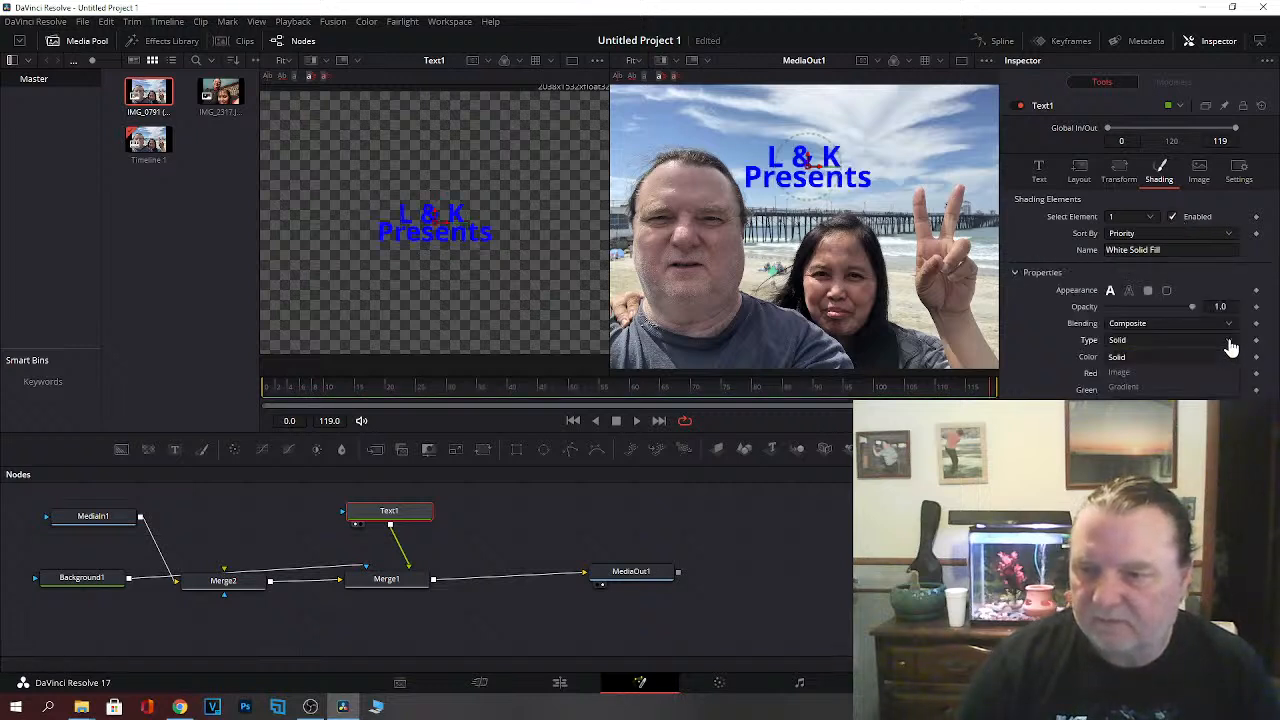
pyautogui.click(1231, 346)
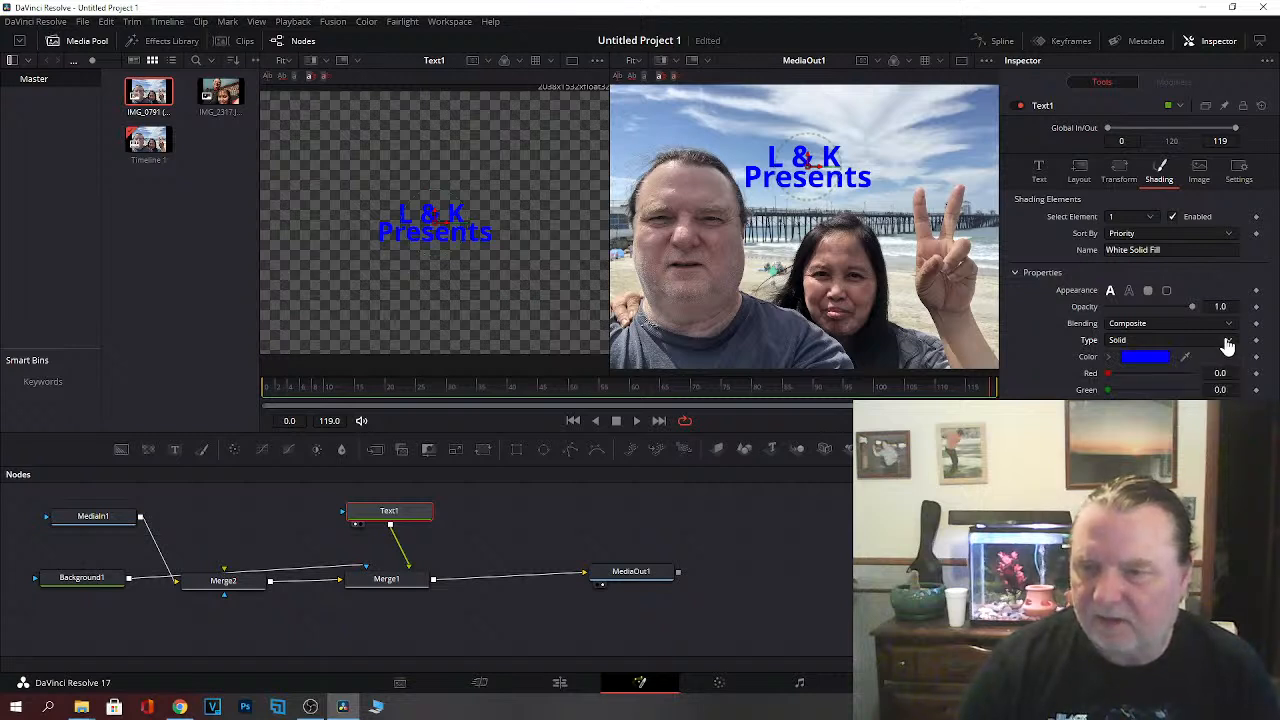
pyautogui.click(1129, 291)
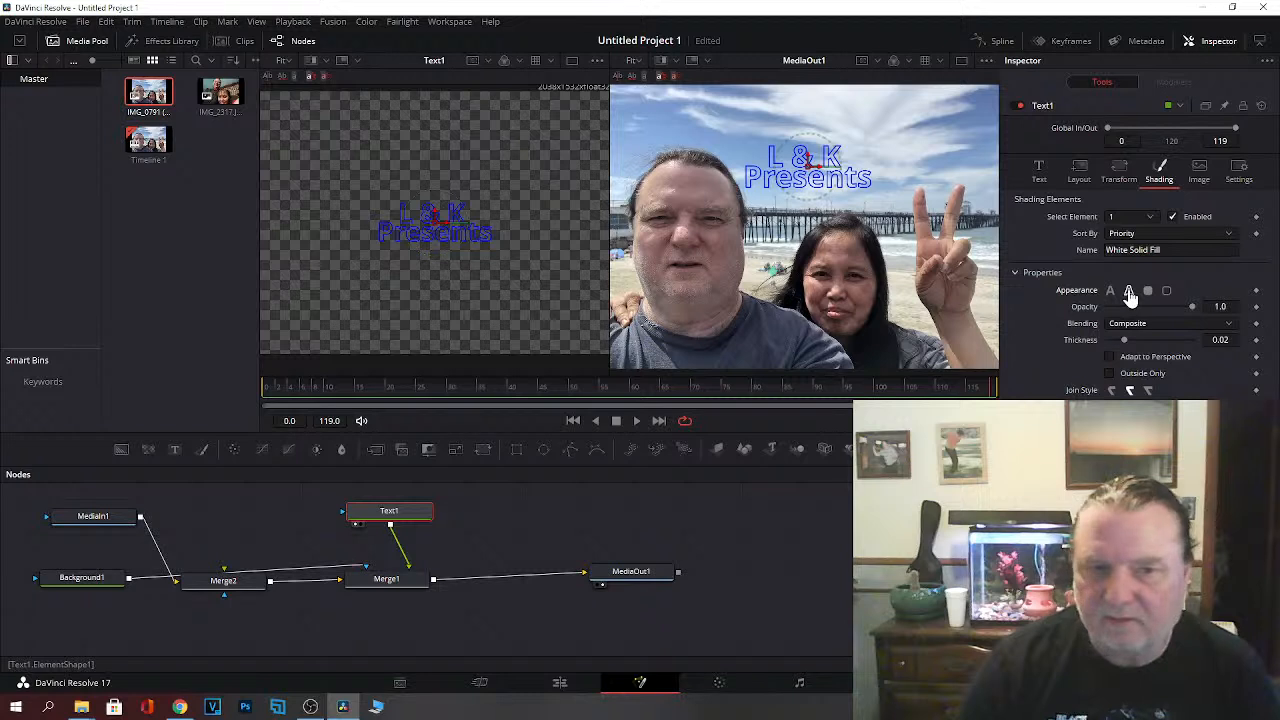
pyautogui.click(1110, 291)
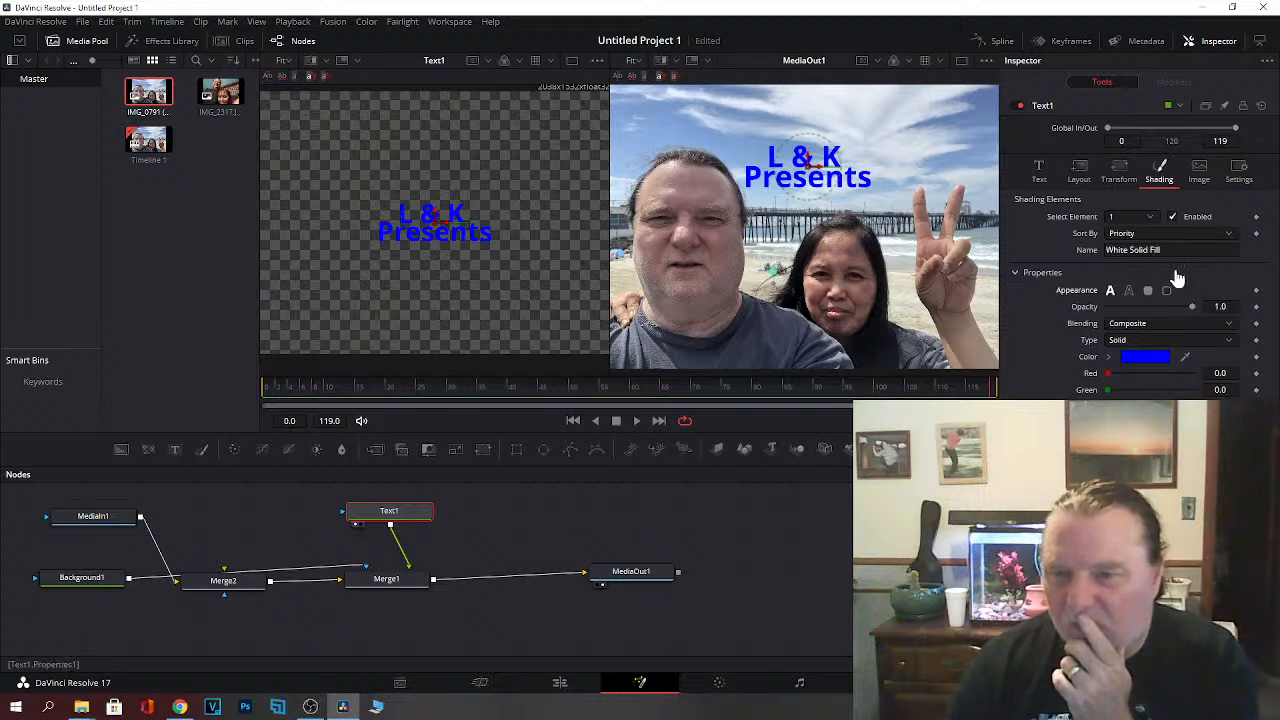
# Step: Enable shading element 5 on Text1 and choose bright green, #3aff51, as its color
pyautogui.click(1152, 218)
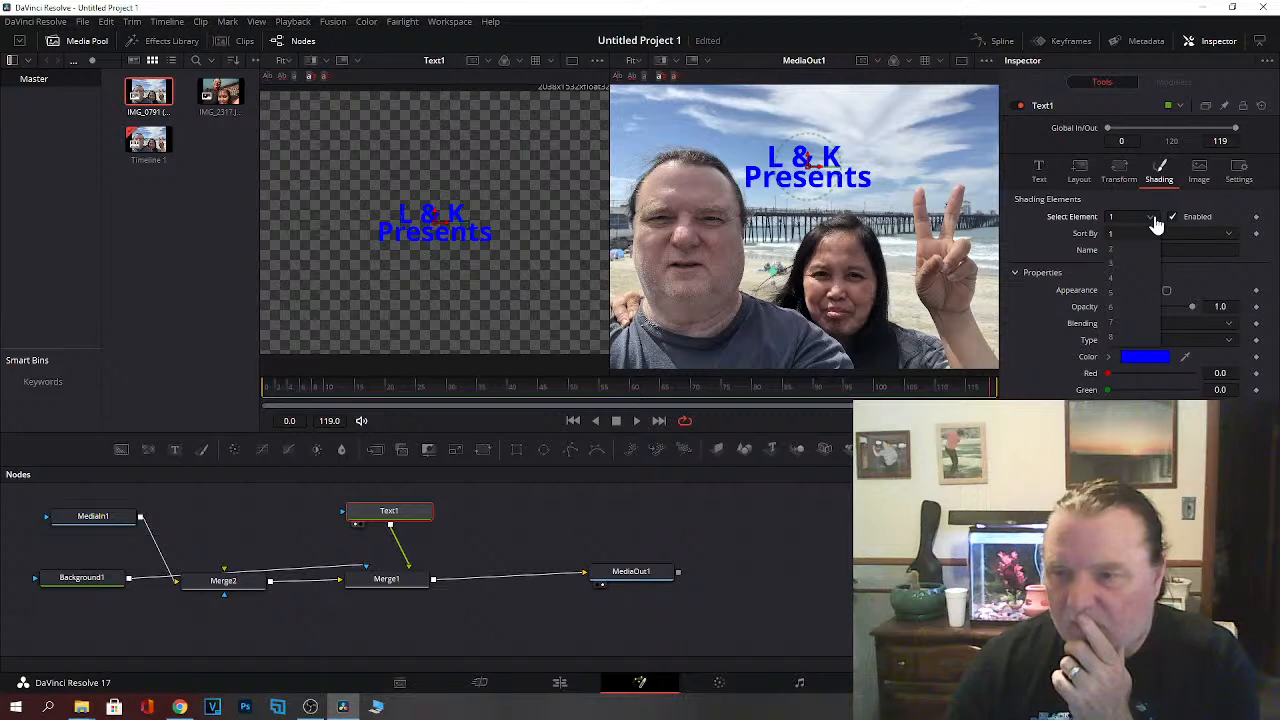
pyautogui.click(1116, 296)
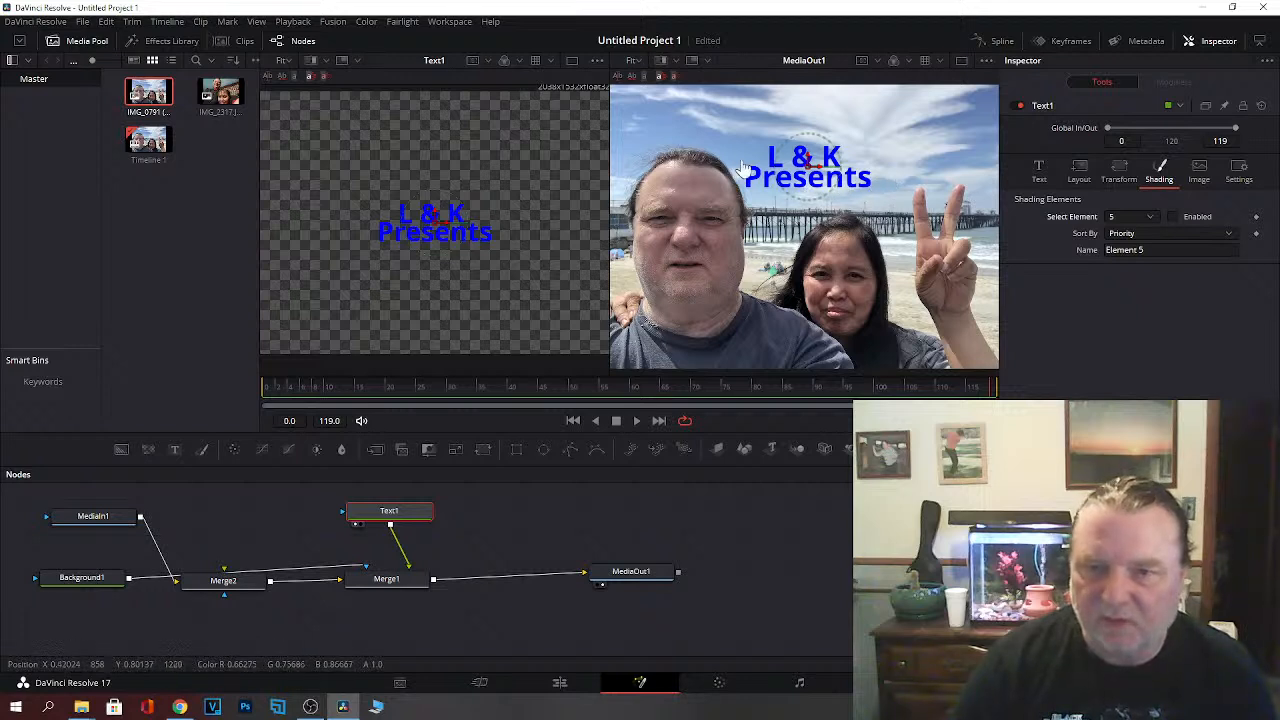
pyautogui.click(1174, 218)
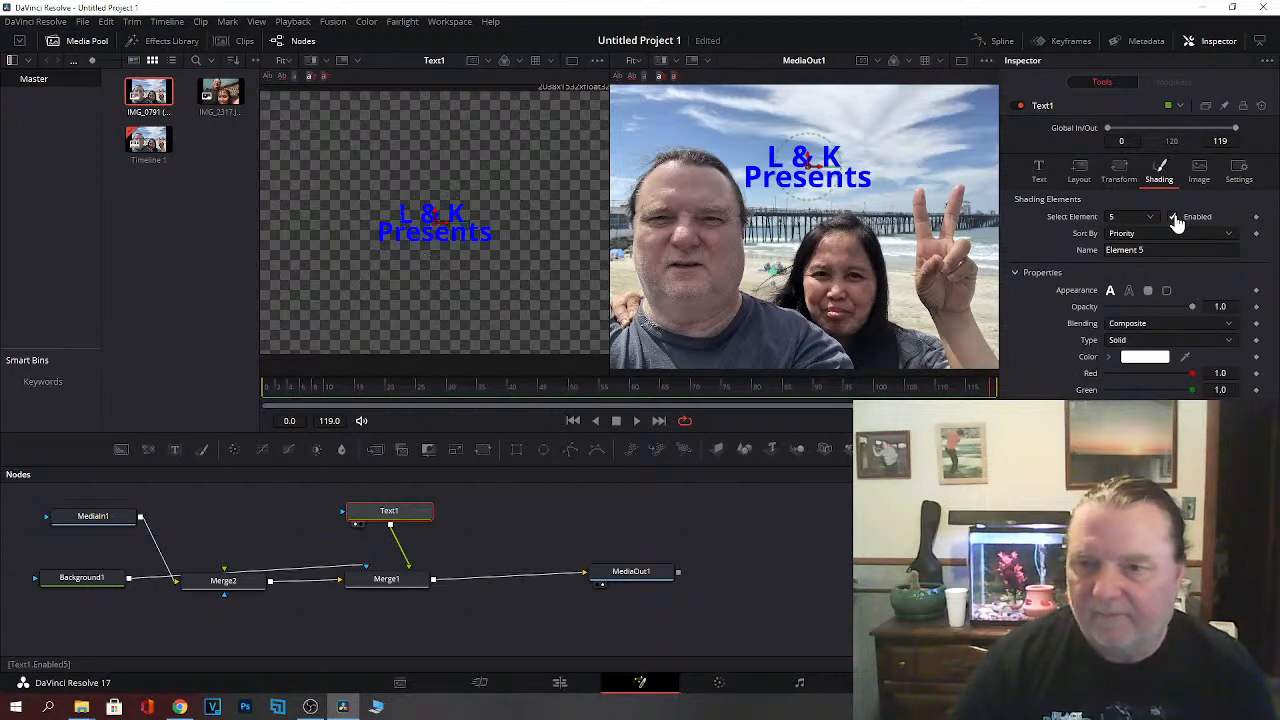
pyautogui.click(1150, 362)
pyautogui.click(724, 265)
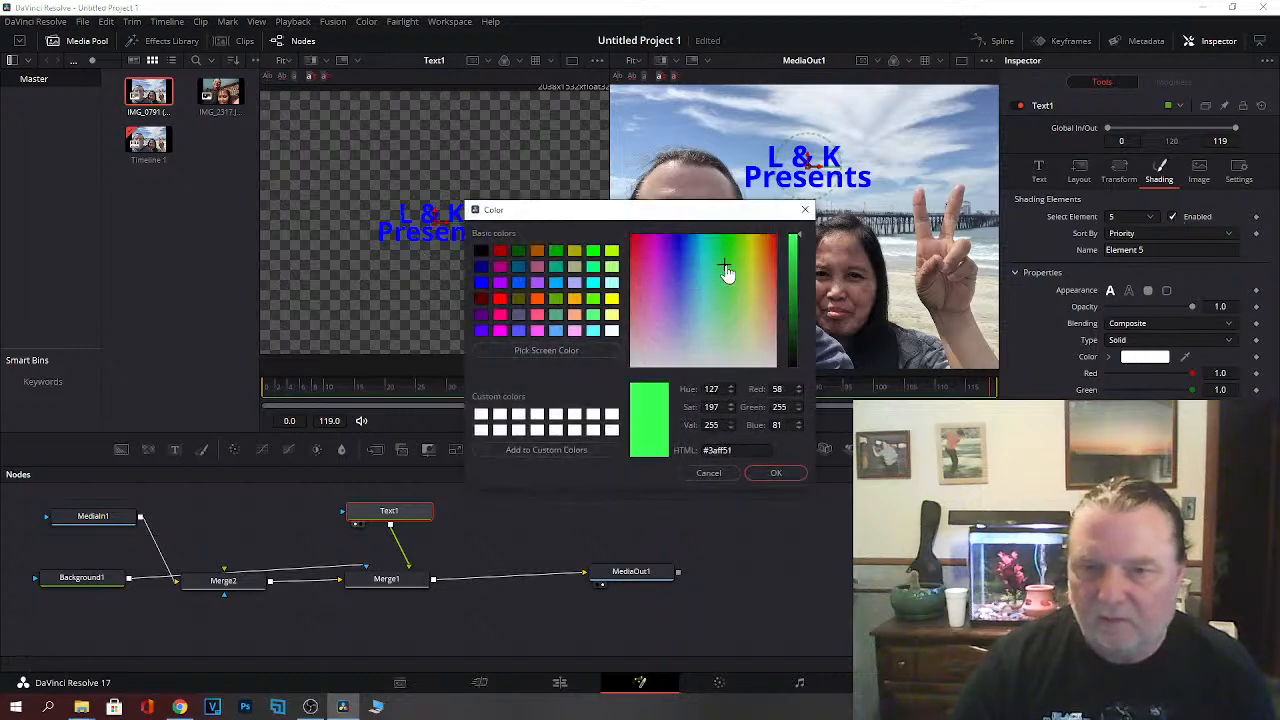
# Step: Apply green #3aff51 as the colour of the title text's shading element 5
pyautogui.click(768, 474)
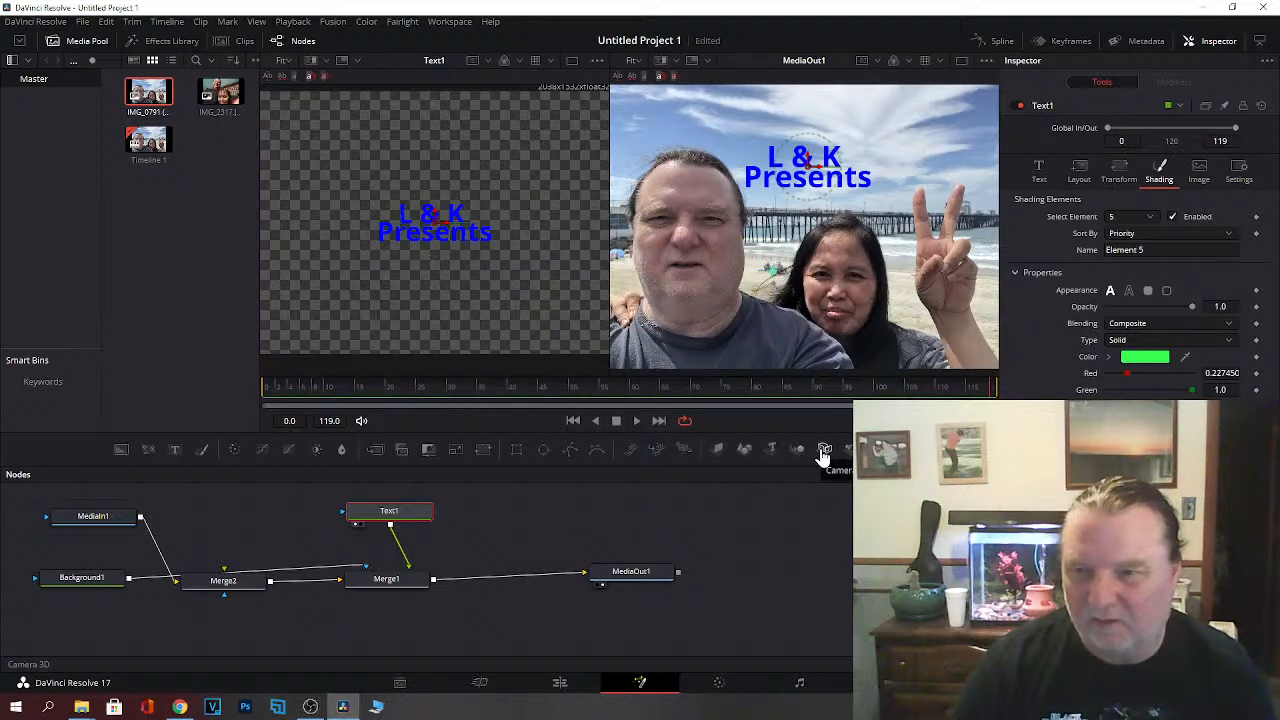
# Step: Enable shading element 2, the Red Outline, on the title text and set its thickness to about 0.036
pyautogui.click(1150, 220)
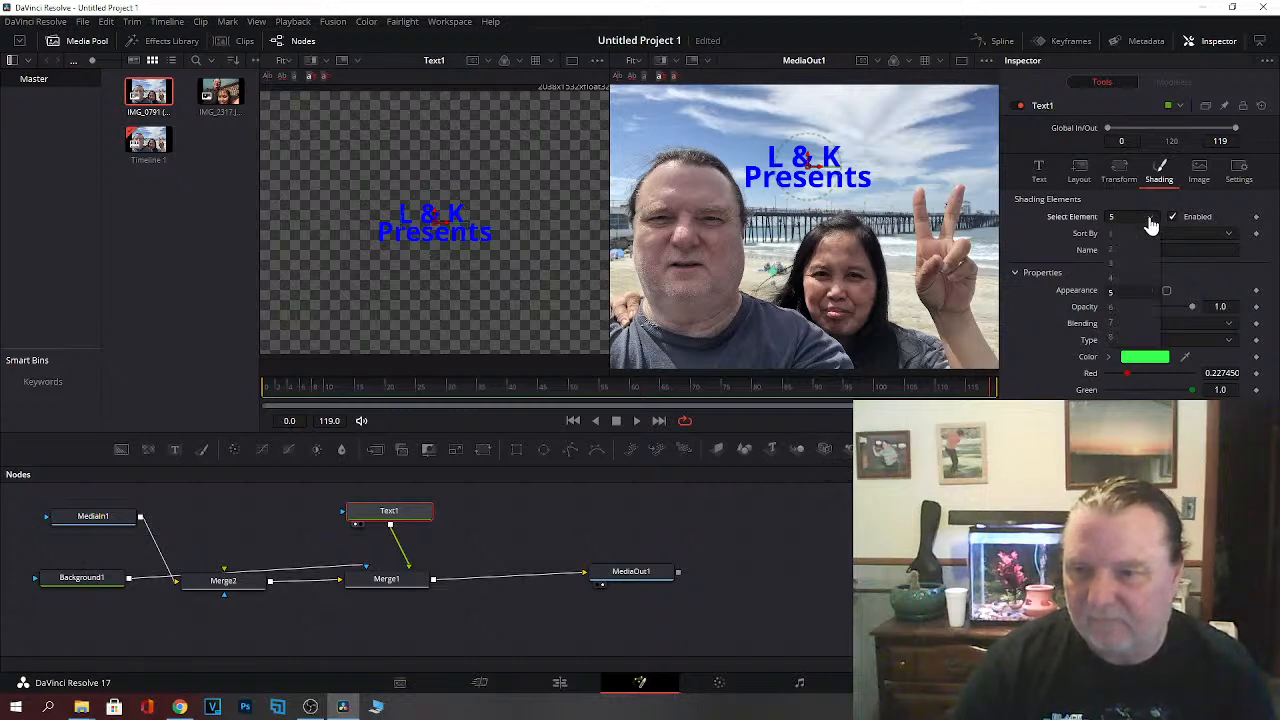
pyautogui.click(1108, 250)
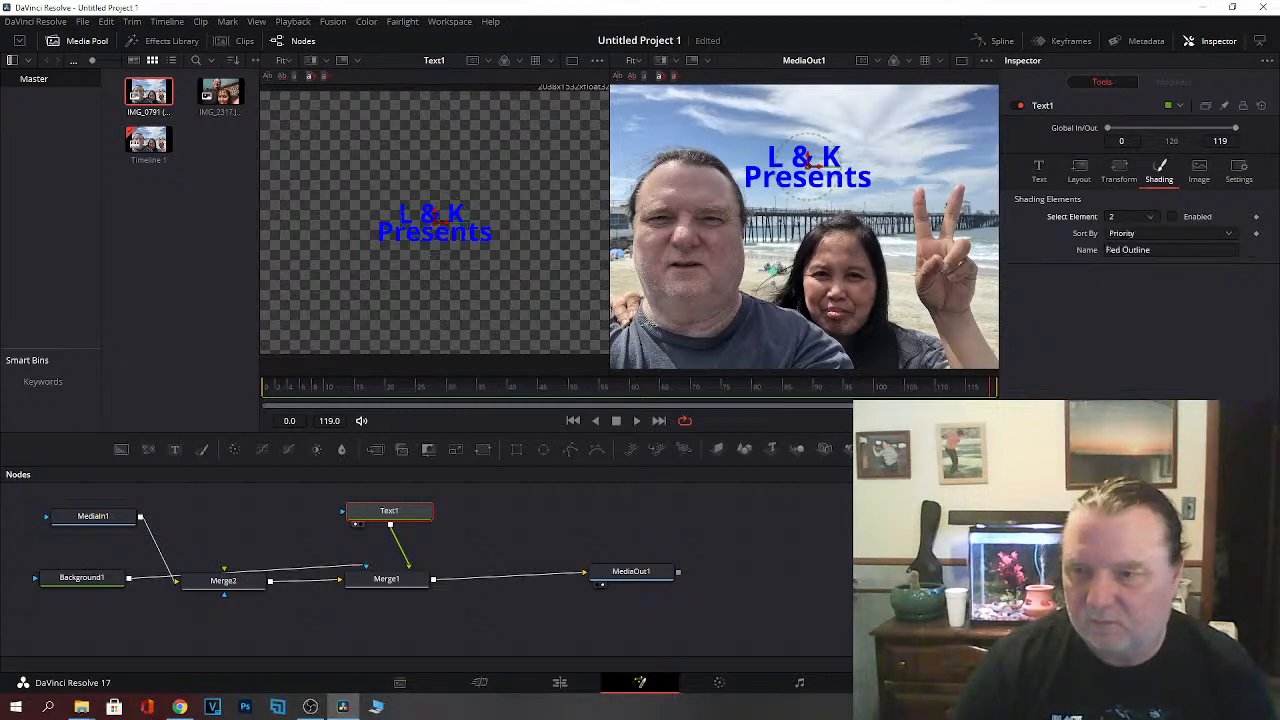
pyautogui.click(1173, 217)
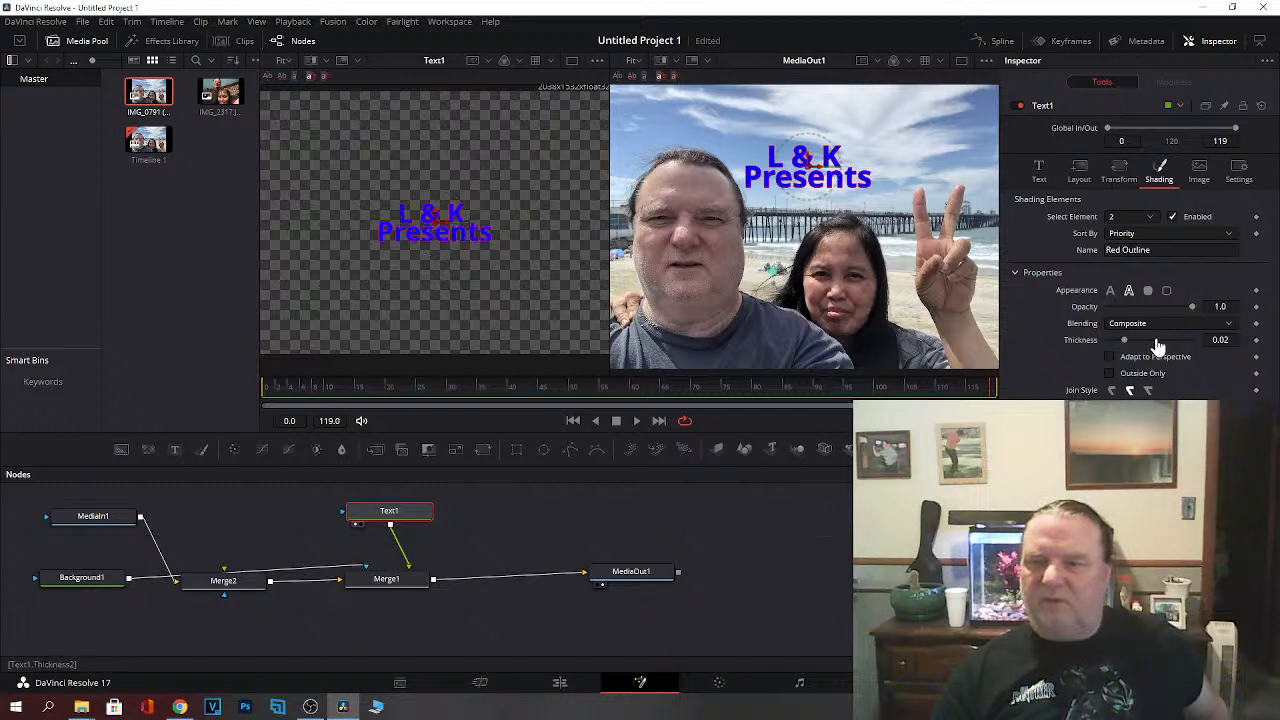
pyautogui.moveTo(1194, 316)
pyautogui.mouseDown()
pyautogui.moveTo(1093, 316)
pyautogui.moveTo(1196, 312)
pyautogui.mouseUp()
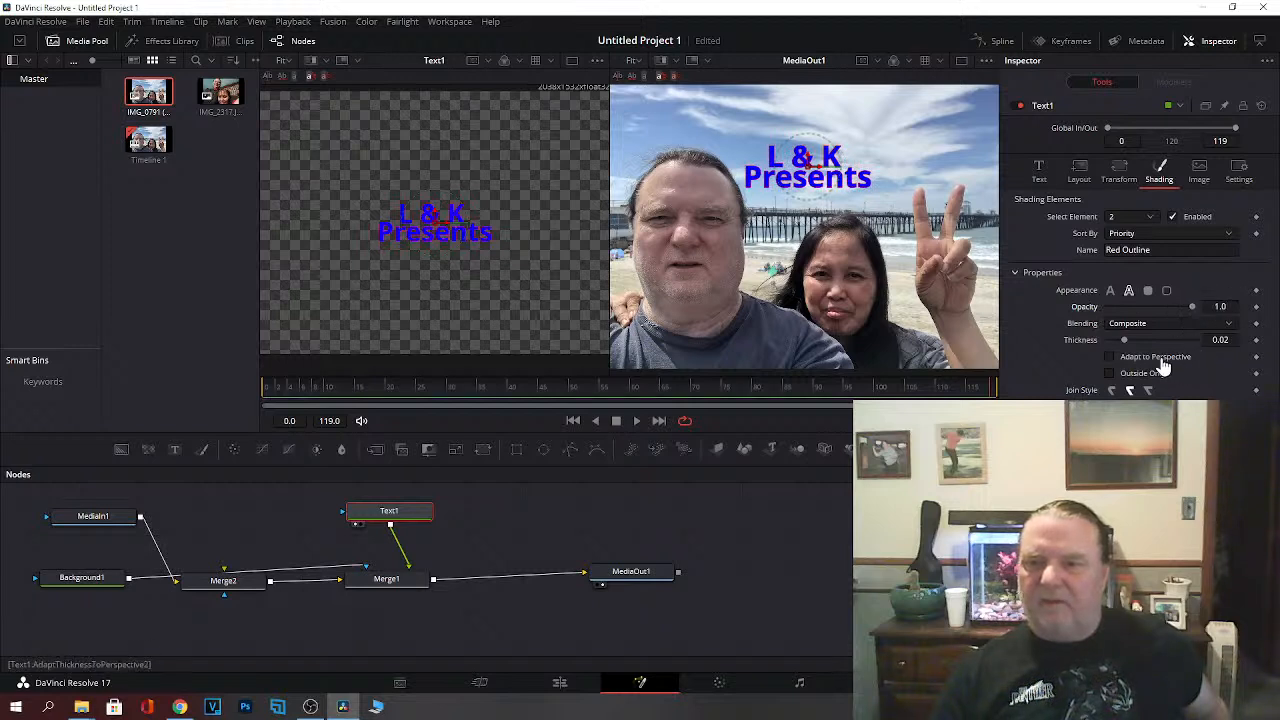
pyautogui.moveTo(1126, 346); pyautogui.dragTo(1139, 346)
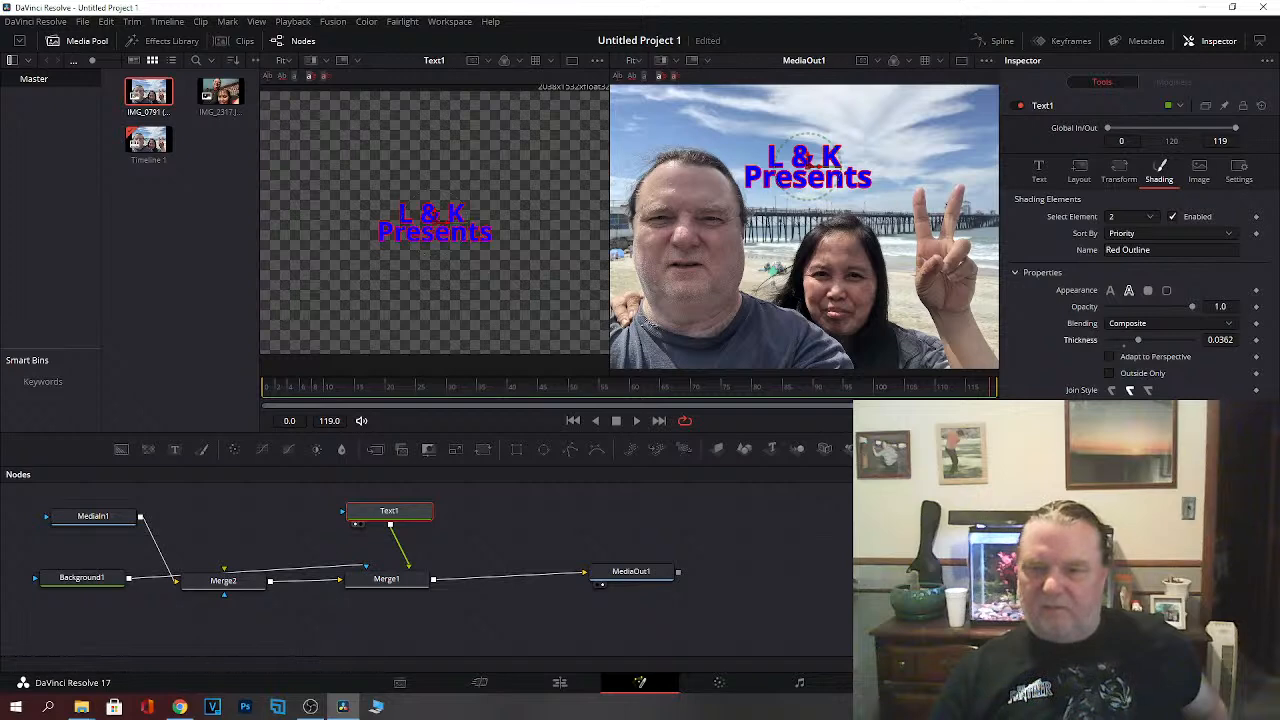
# Step: Change the title outline's colour to light orange with hue 34, saturation 182 and green 179
pyautogui.click(1170, 458)
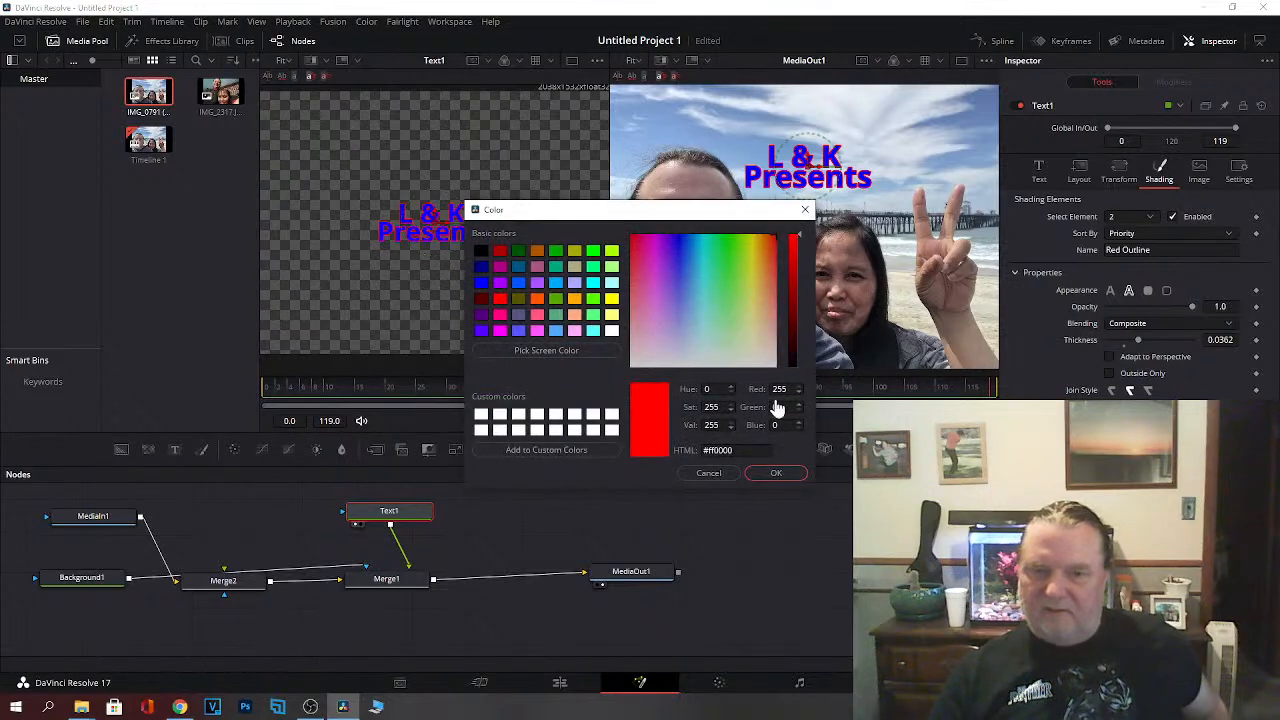
pyautogui.press('BackSpace')
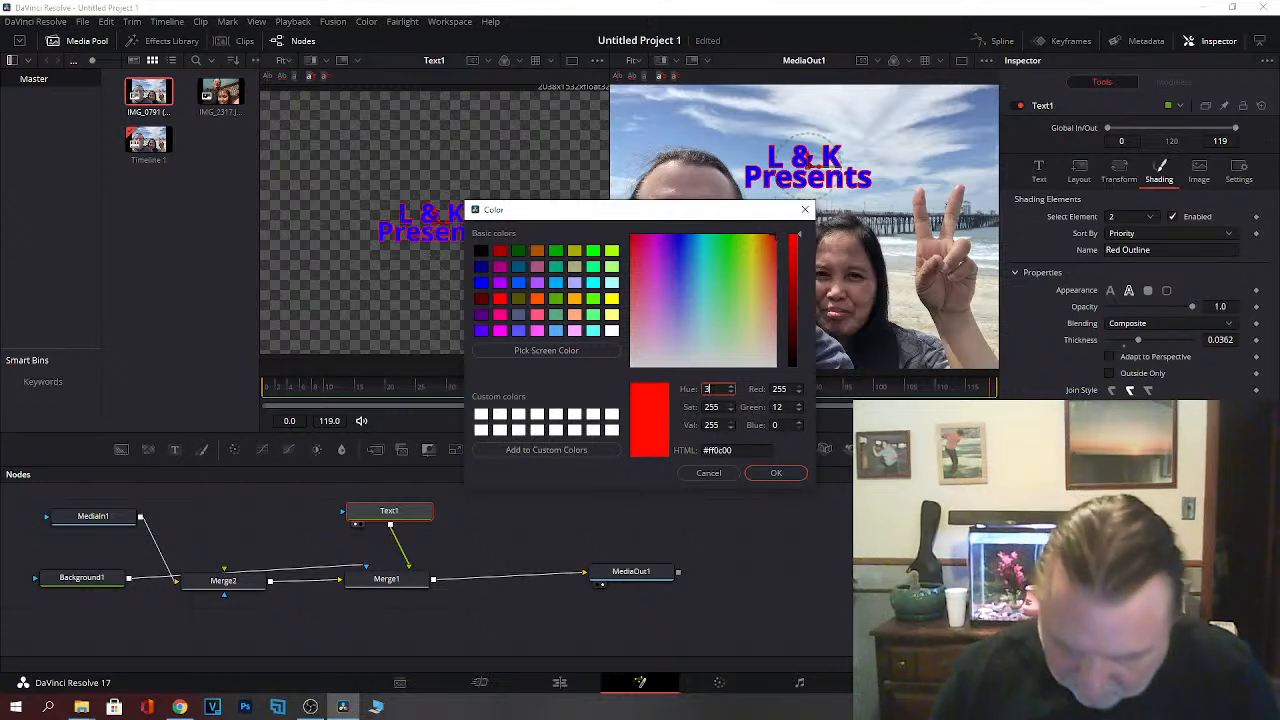
pyautogui.write('34')
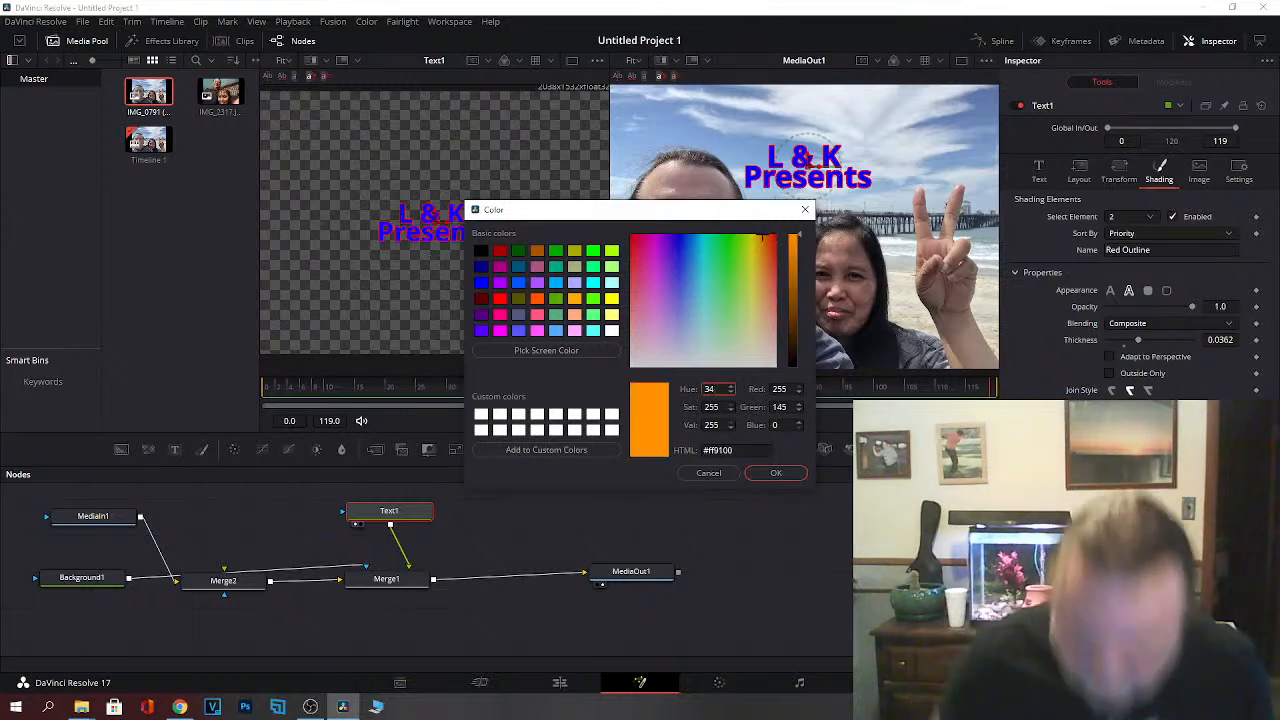
pyautogui.press('Tab')
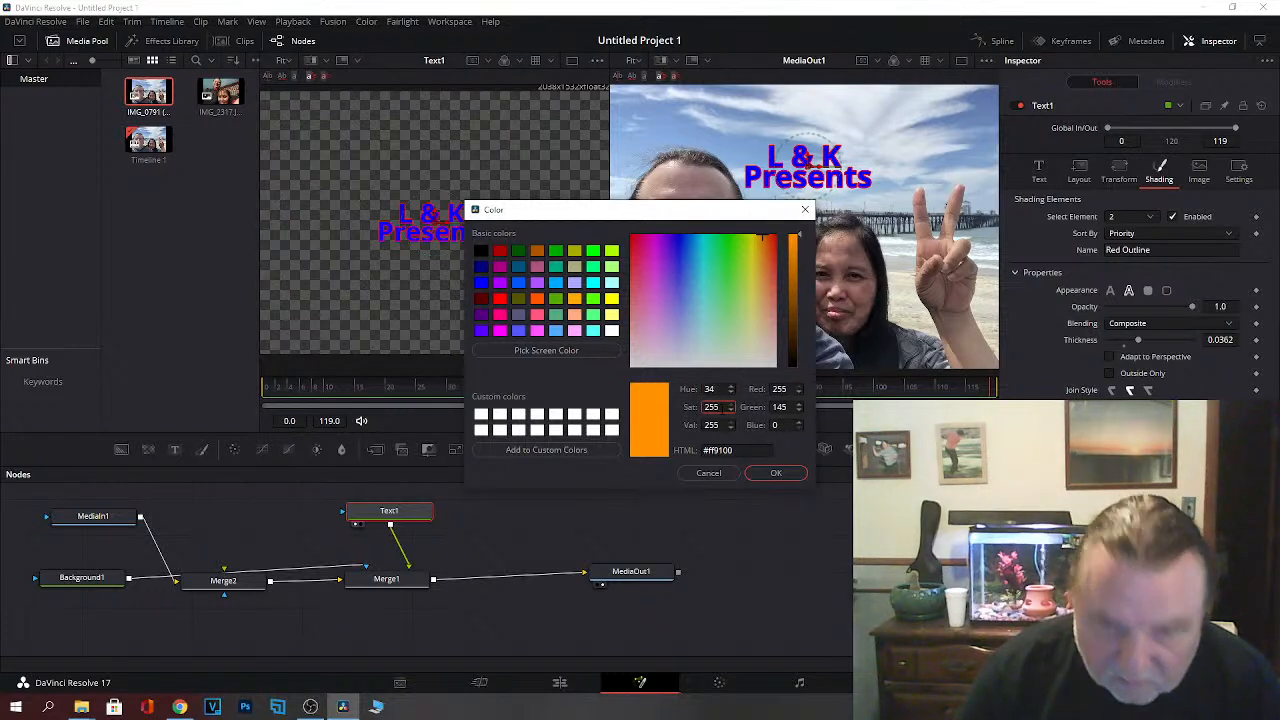
pyautogui.press('BackSpace')
pyautogui.write('182')
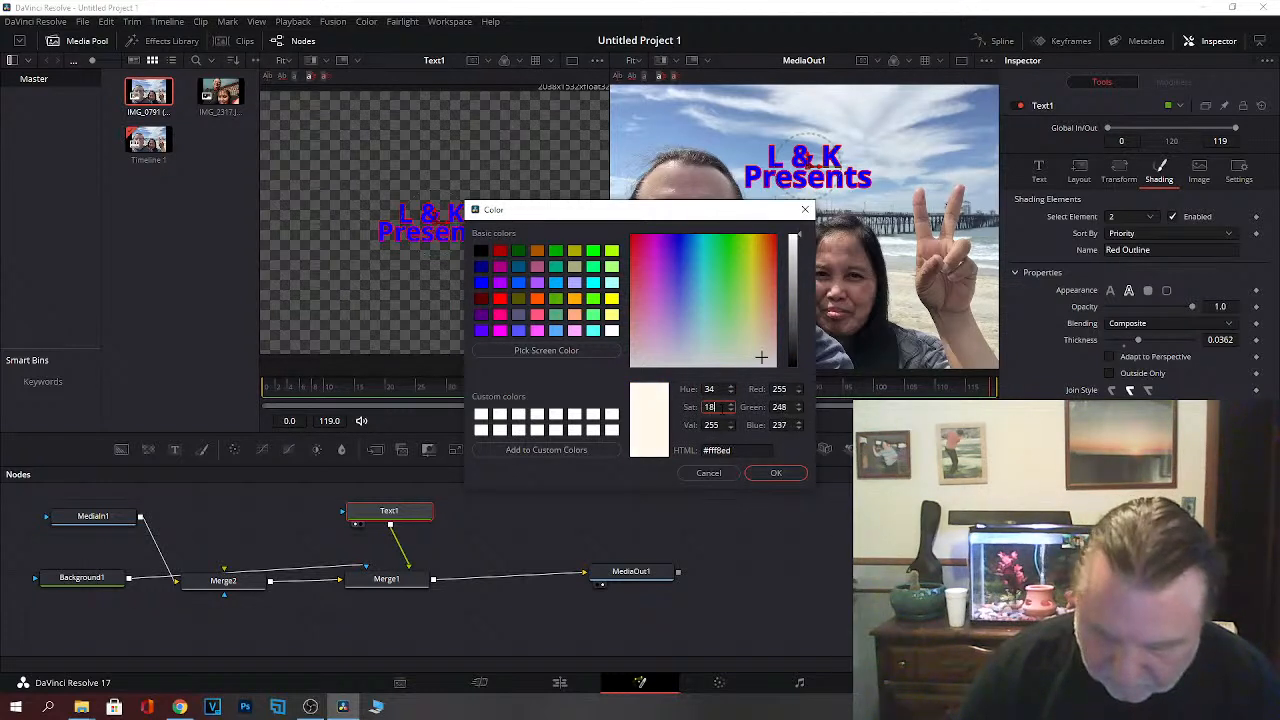
pyautogui.click(782, 407)
pyautogui.press('BackSpace')
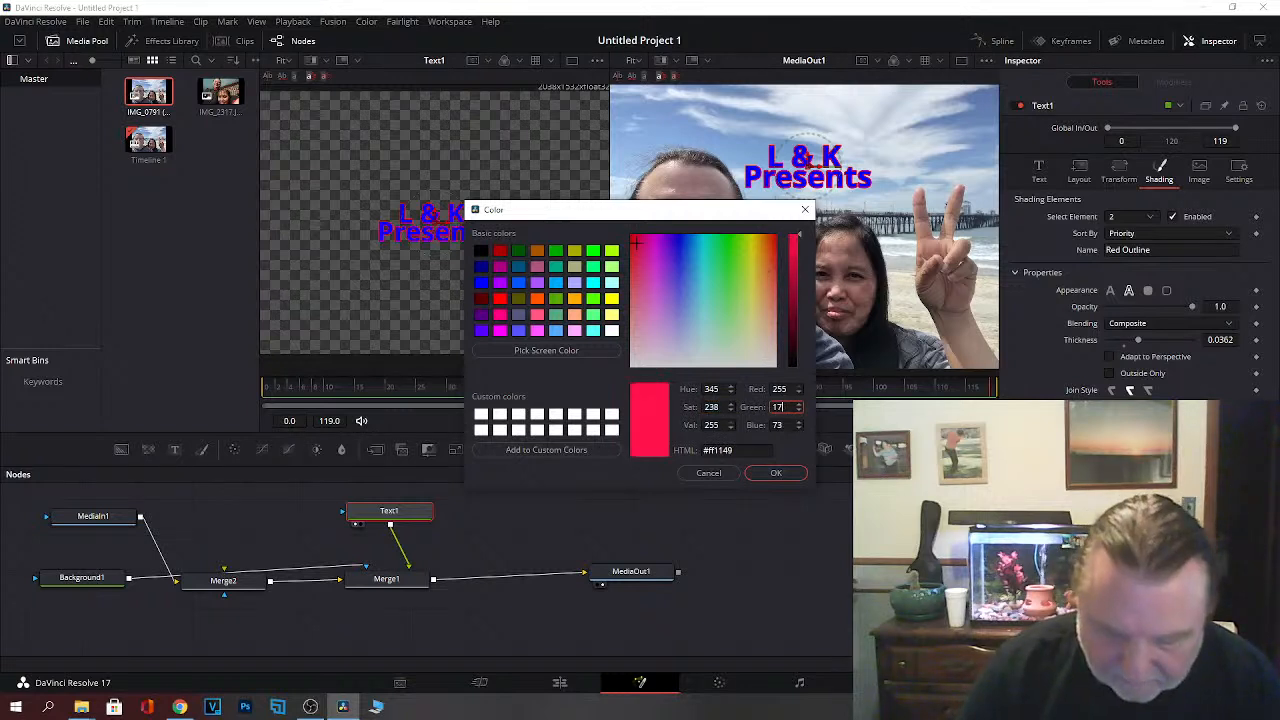
pyautogui.write('9')
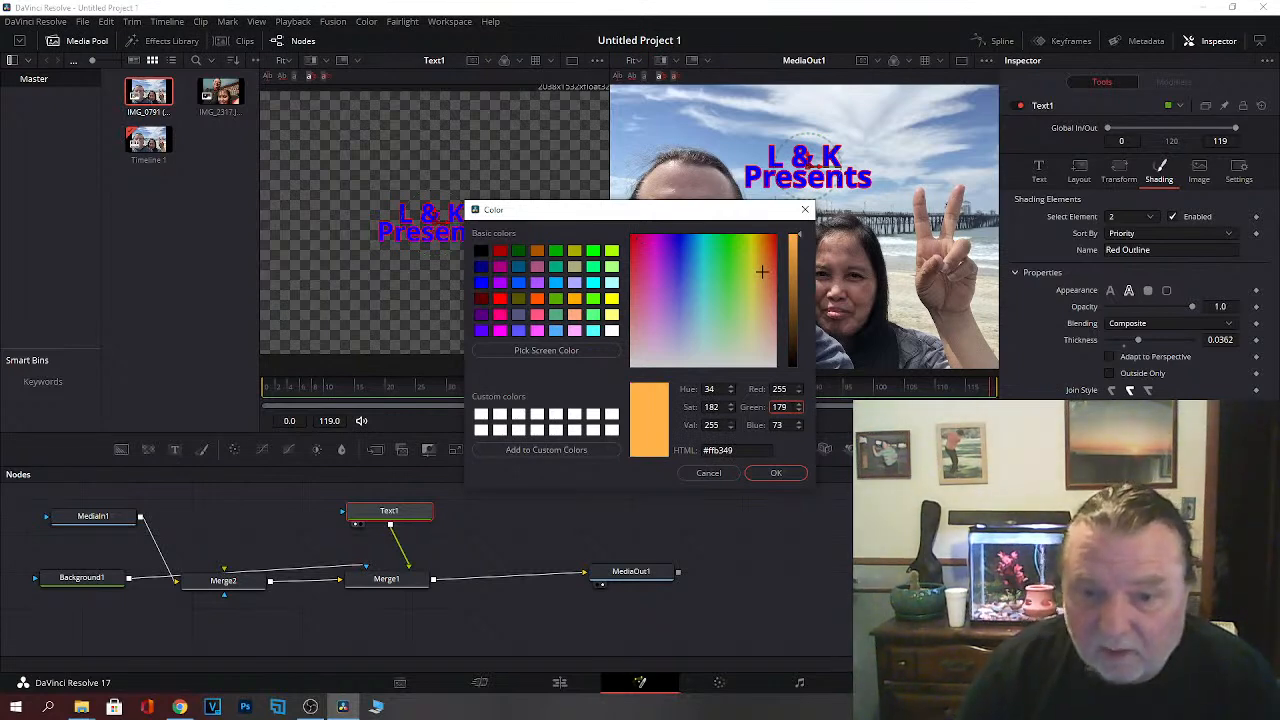
pyautogui.click(776, 473)
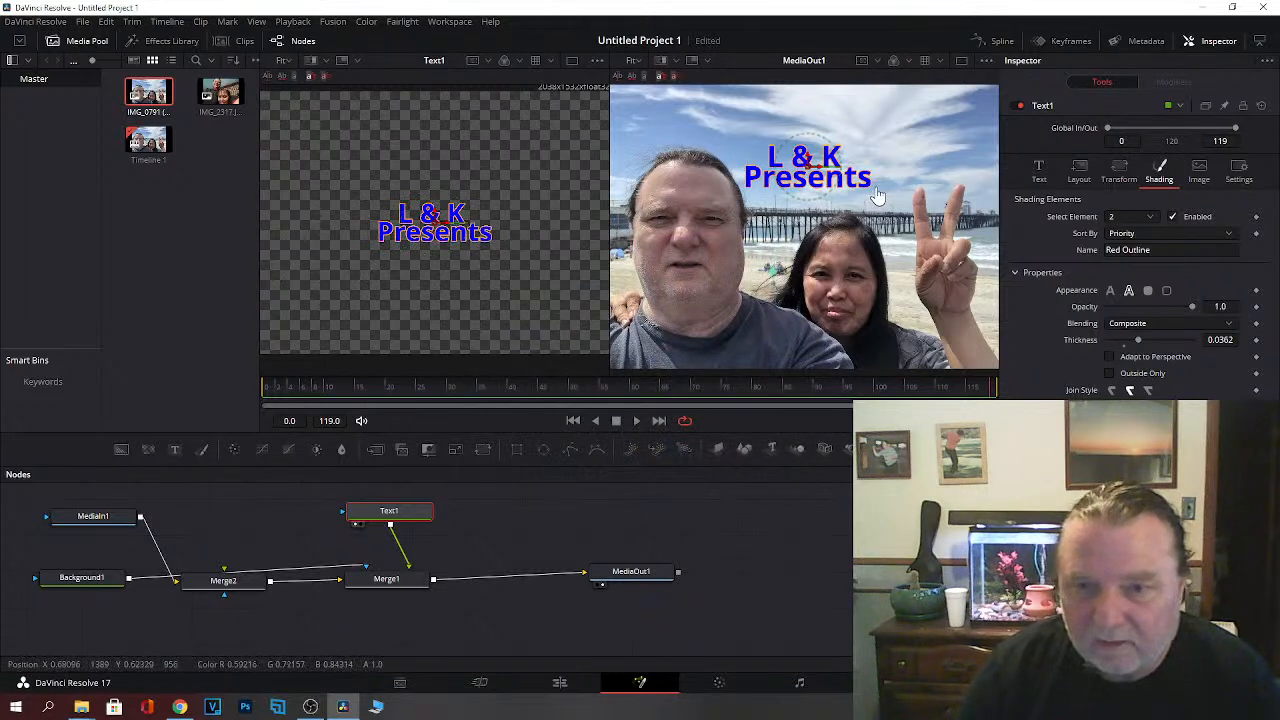
# Step: Check the title on the Edit page, and in Fusion's Merge1 enlarge it to size 1.13 and move its centre X to about 0.55
pyautogui.click(560, 686)
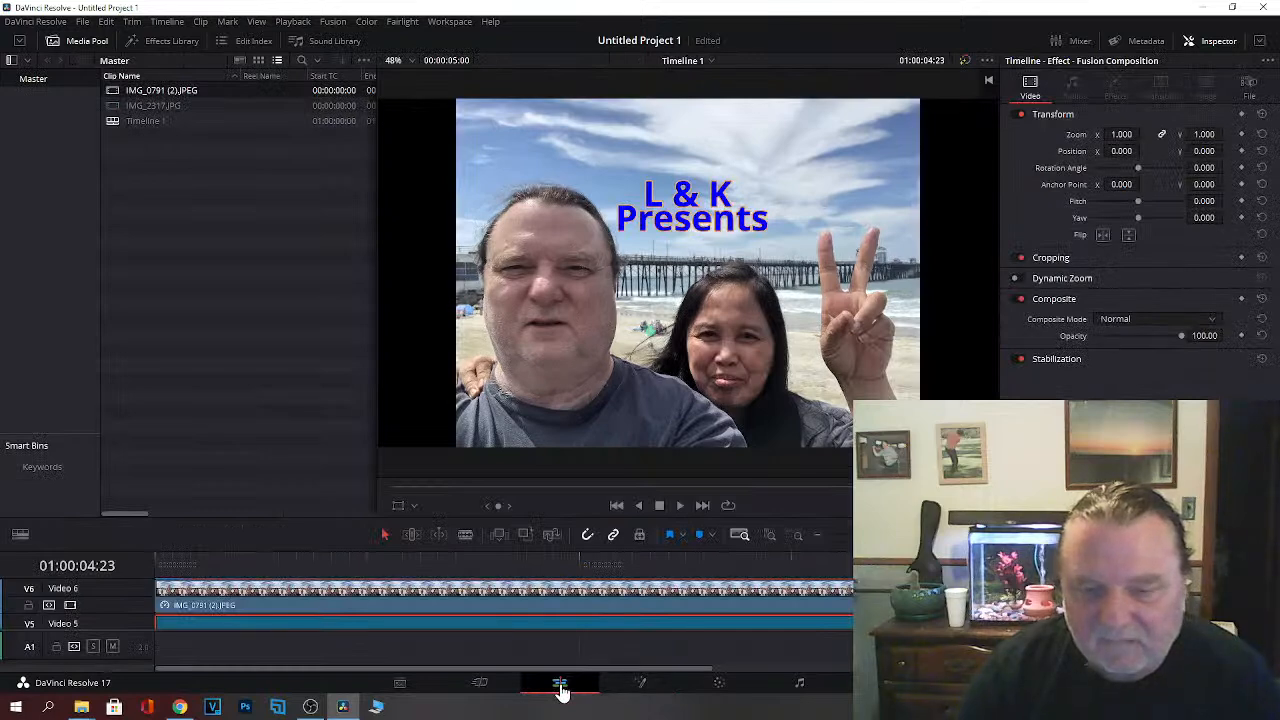
pyautogui.click(640, 686)
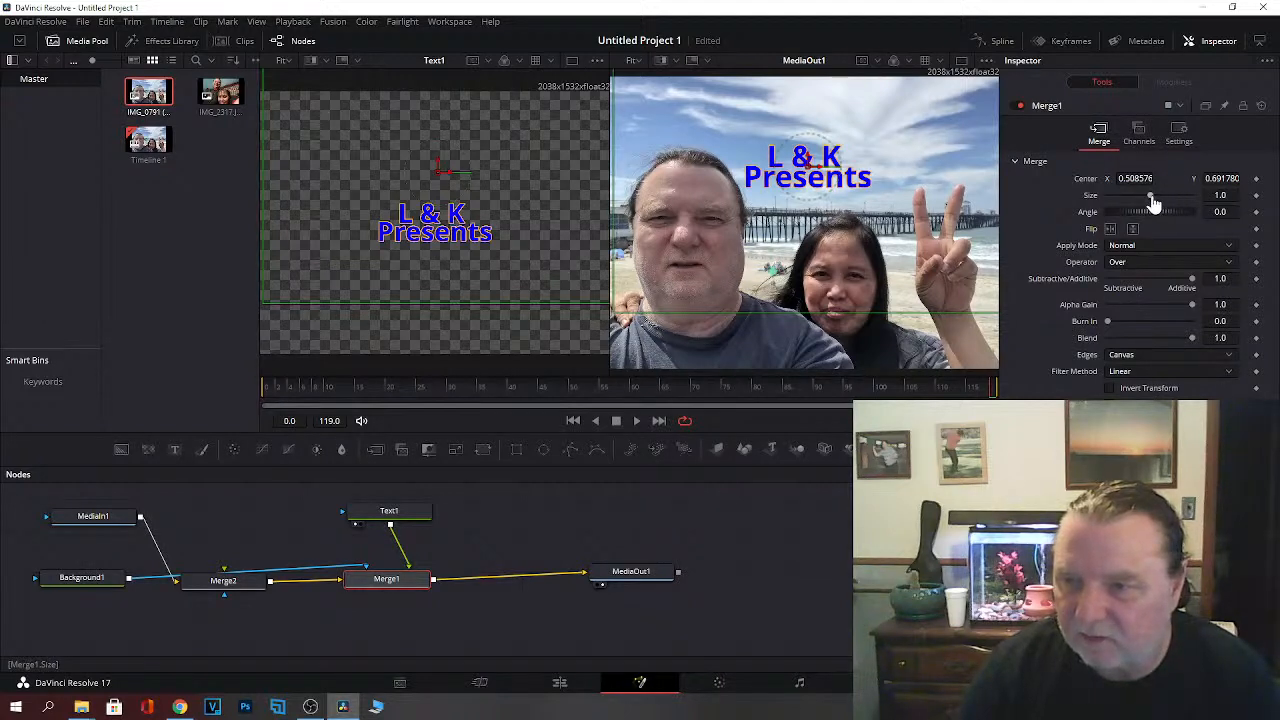
pyautogui.moveTo(1153, 200); pyautogui.dragTo(1153, 200)
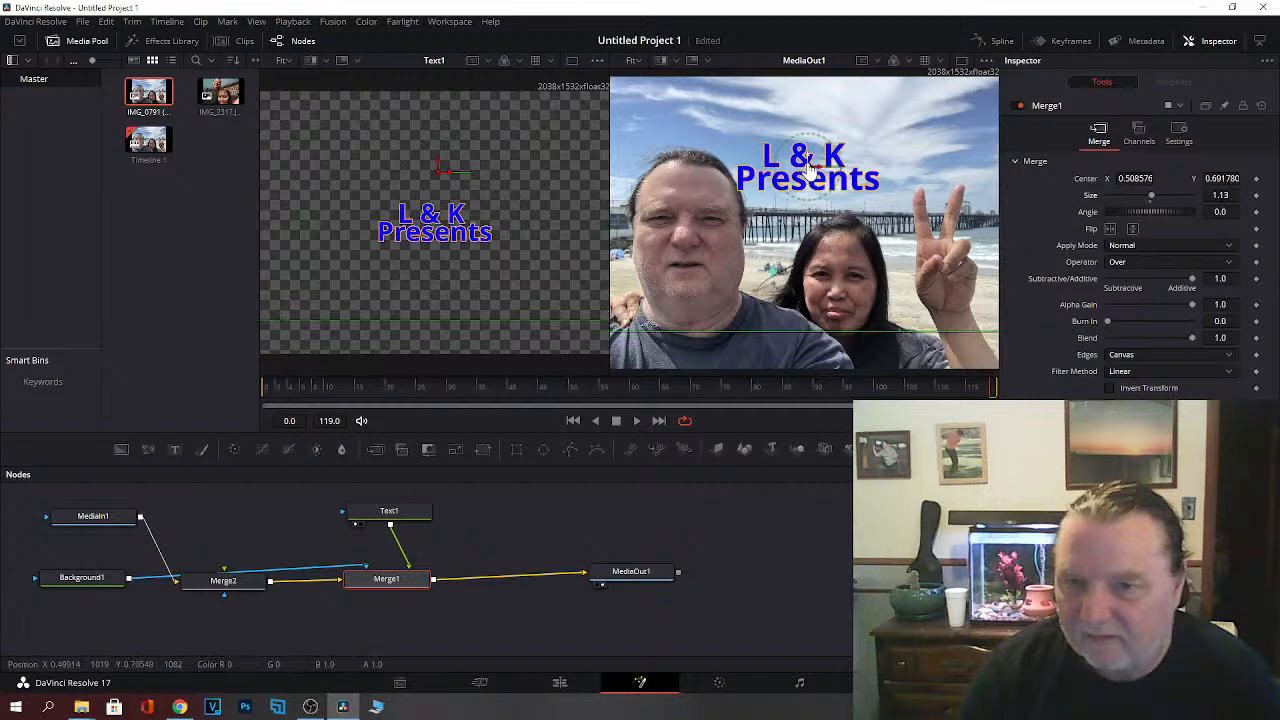
pyautogui.moveTo(810, 172); pyautogui.dragTo(826, 172)
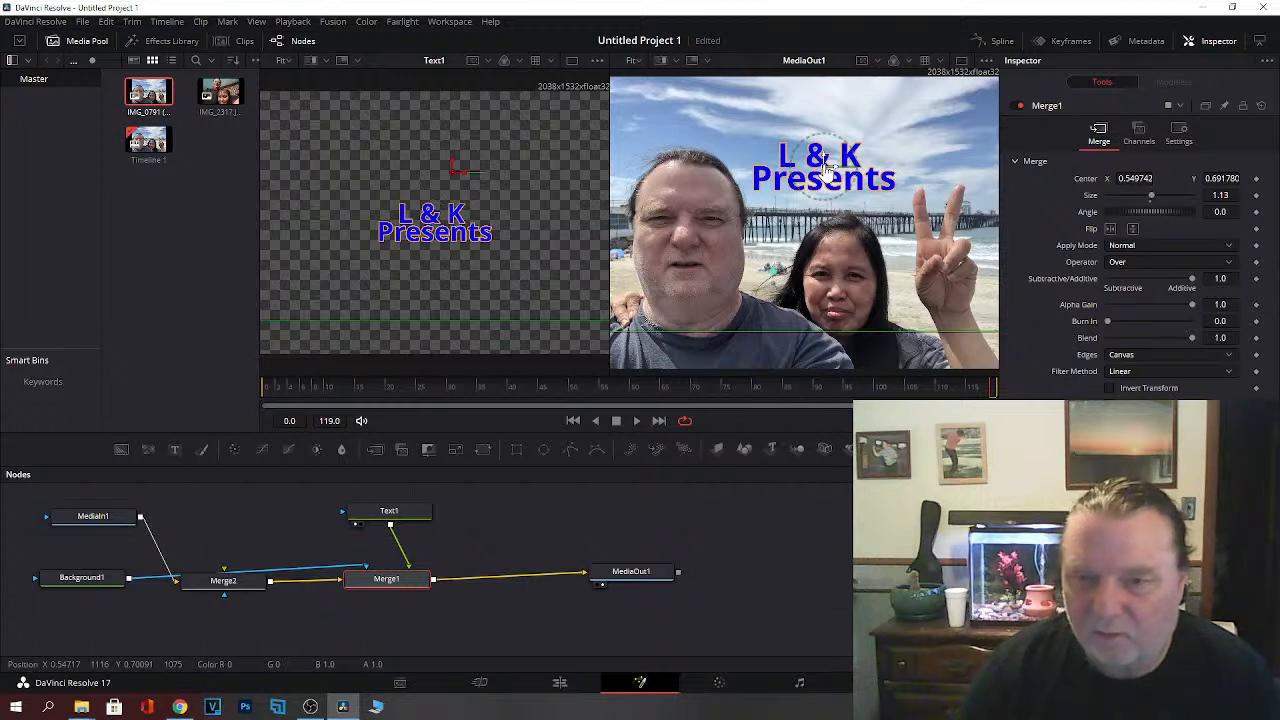
# Step: Increase the Text1 outline's thickness to about 0.054
pyautogui.click(385, 520)
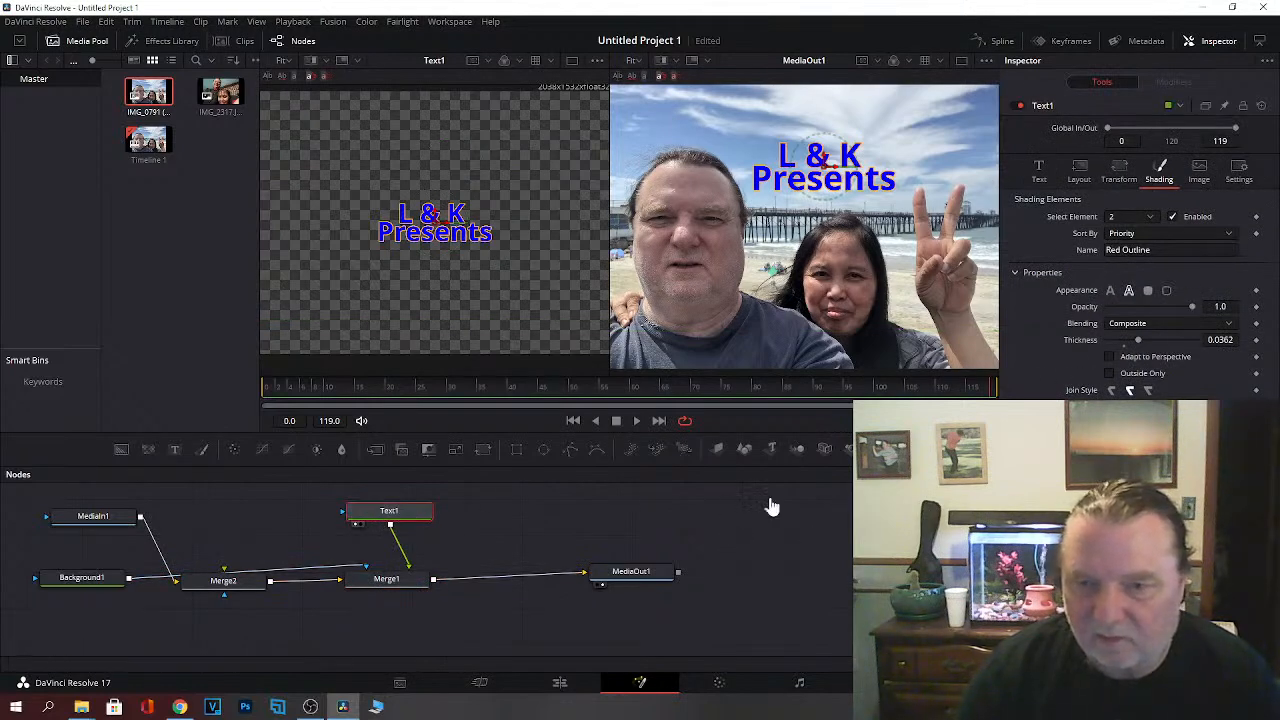
pyautogui.click(1200, 41)
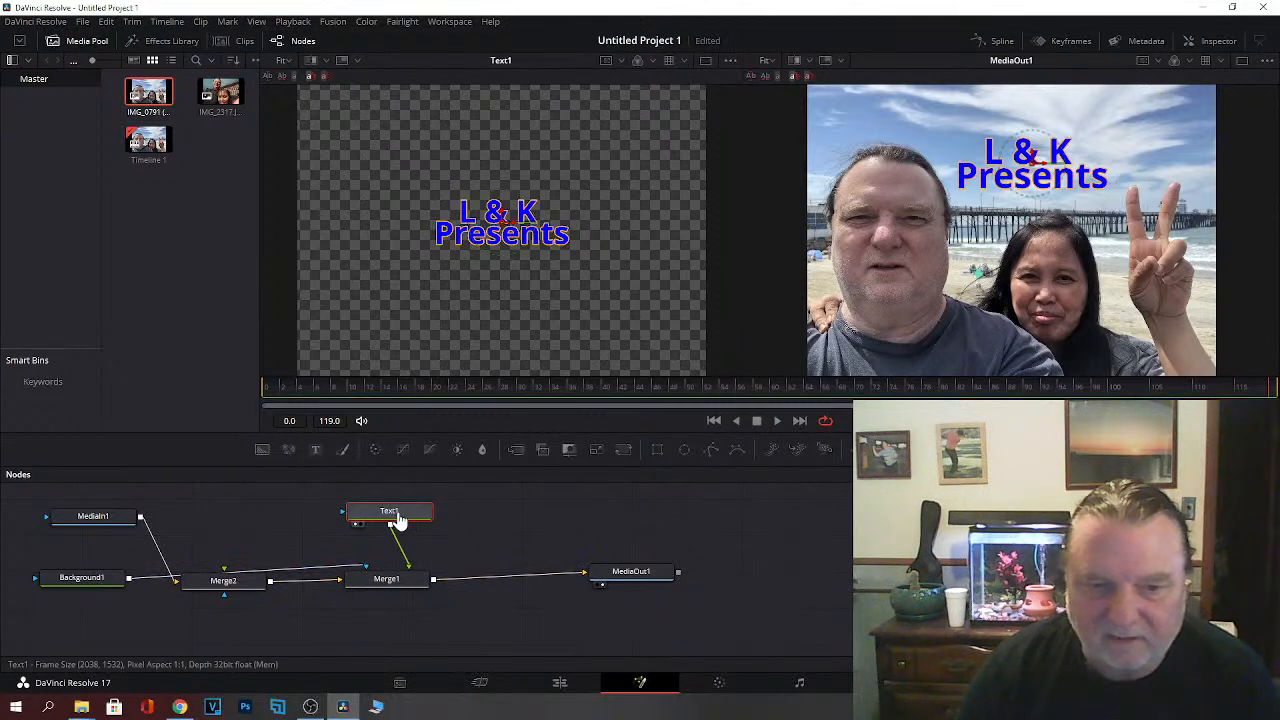
pyautogui.click(1212, 42)
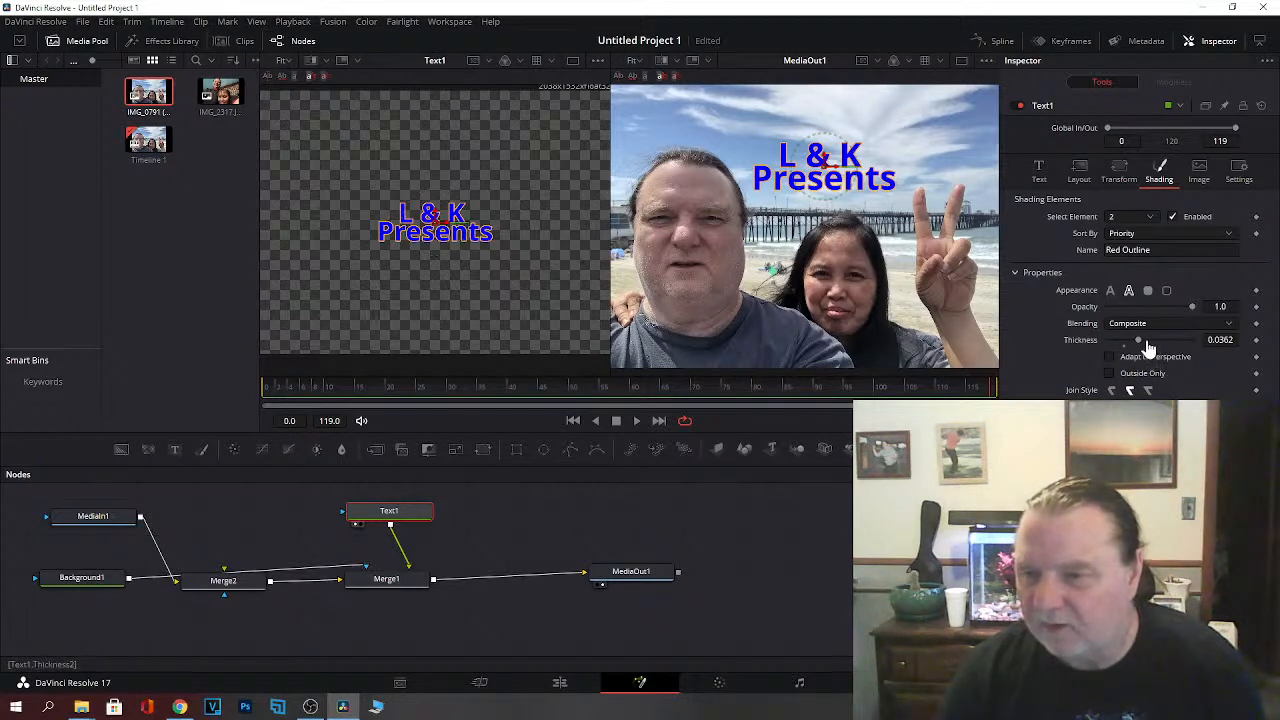
pyautogui.moveTo(1138, 344); pyautogui.dragTo(1155, 346)
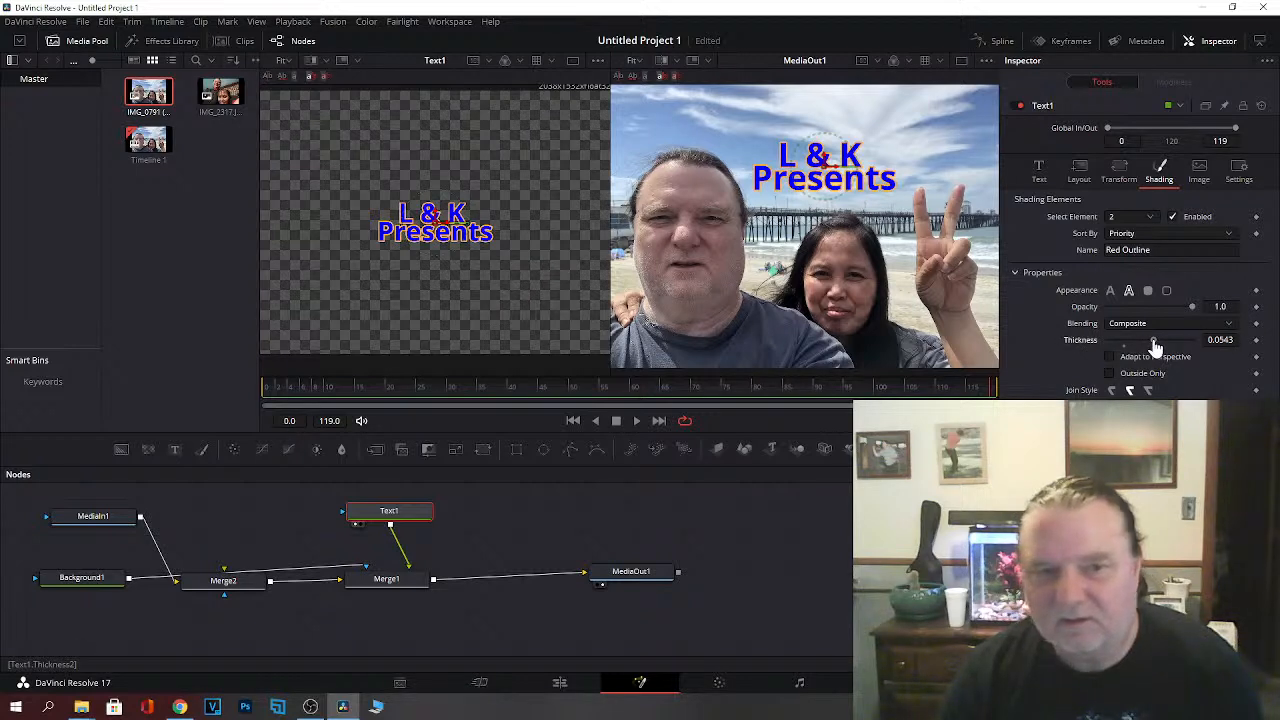
# Step: Play the timeline from its start on the Edit page to review the finished title
pyautogui.click(561, 684)
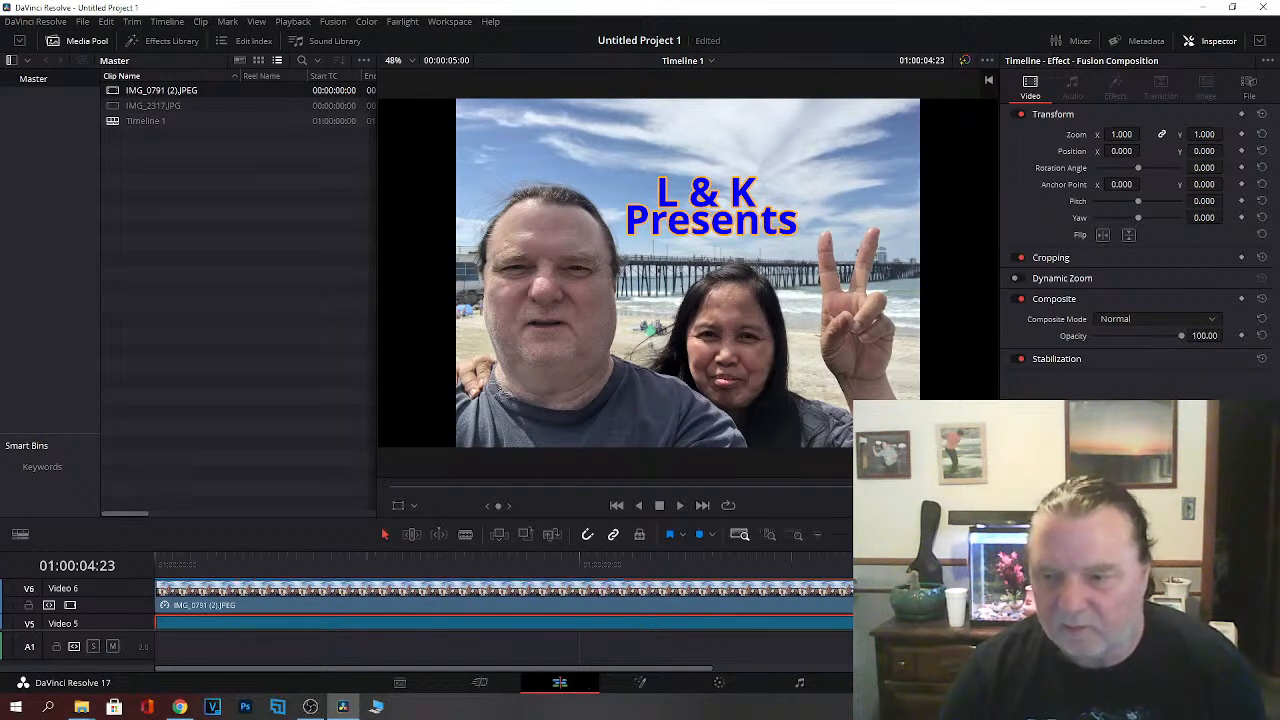
pyautogui.click(160, 562)
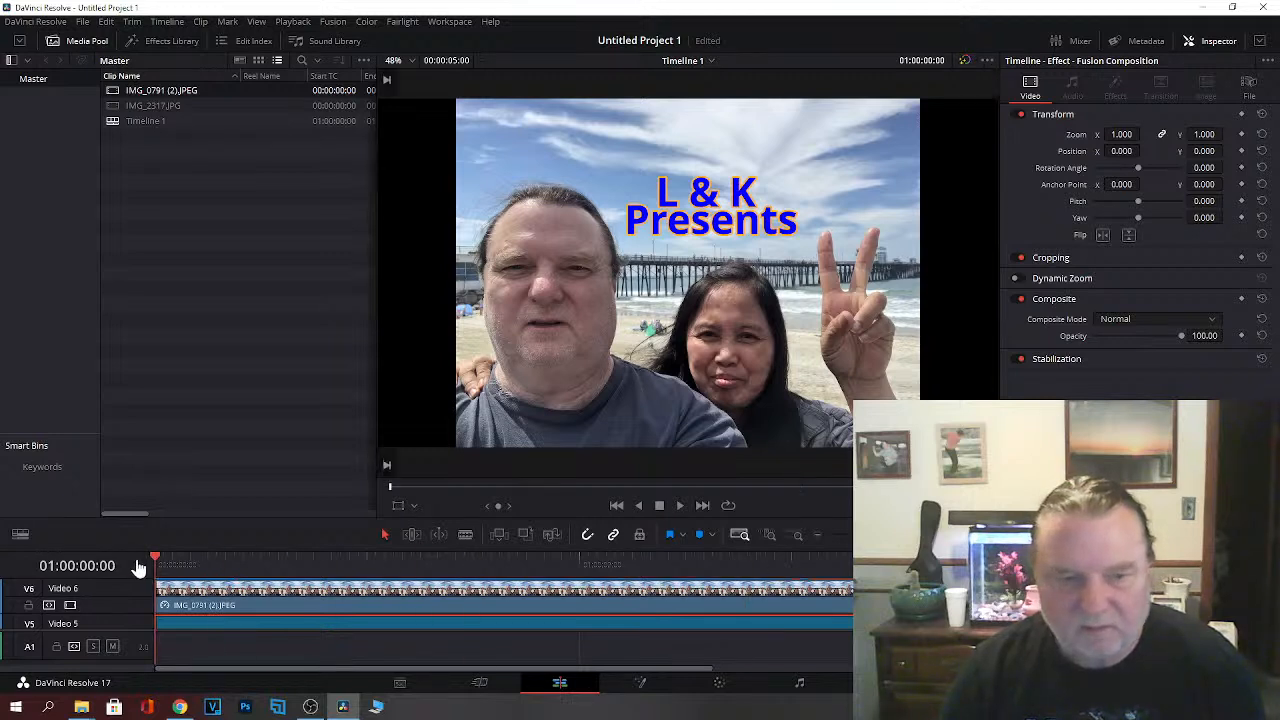
pyautogui.click(679, 510)
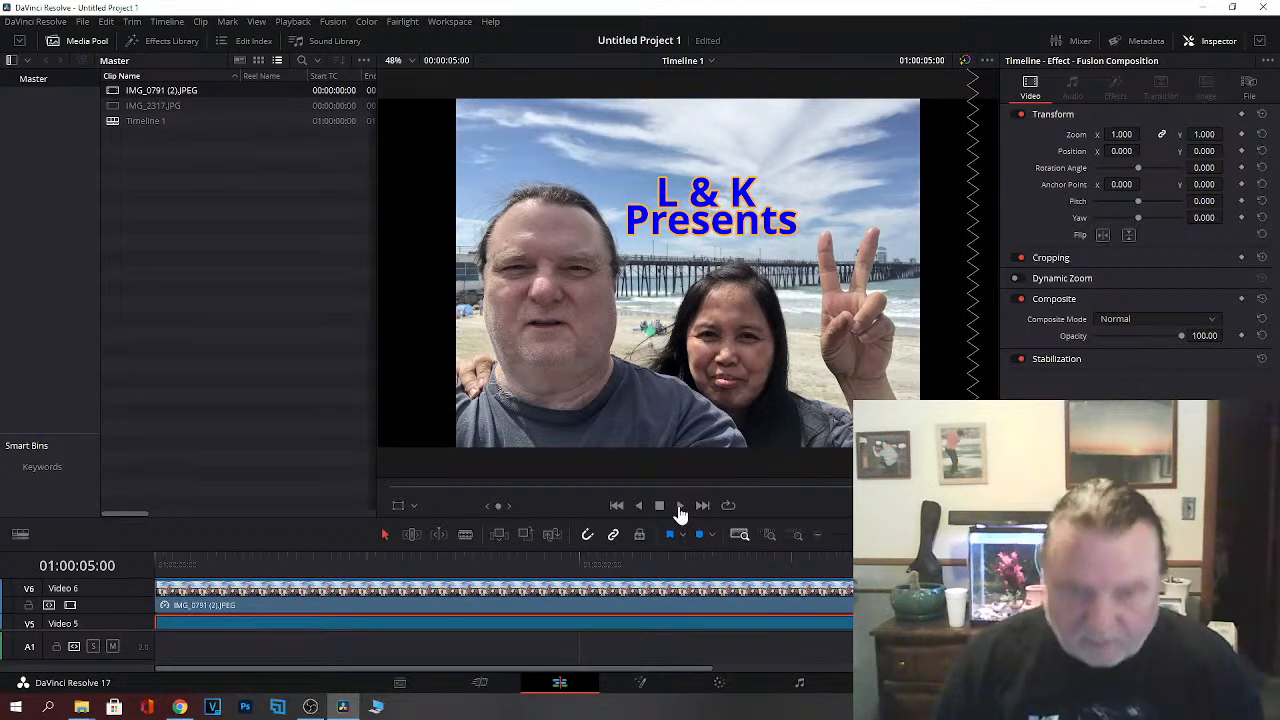
# Step: Minimise the editor, switch to OBS Studio and activate the Camera 2 scene
pyautogui.click(1201, 7)
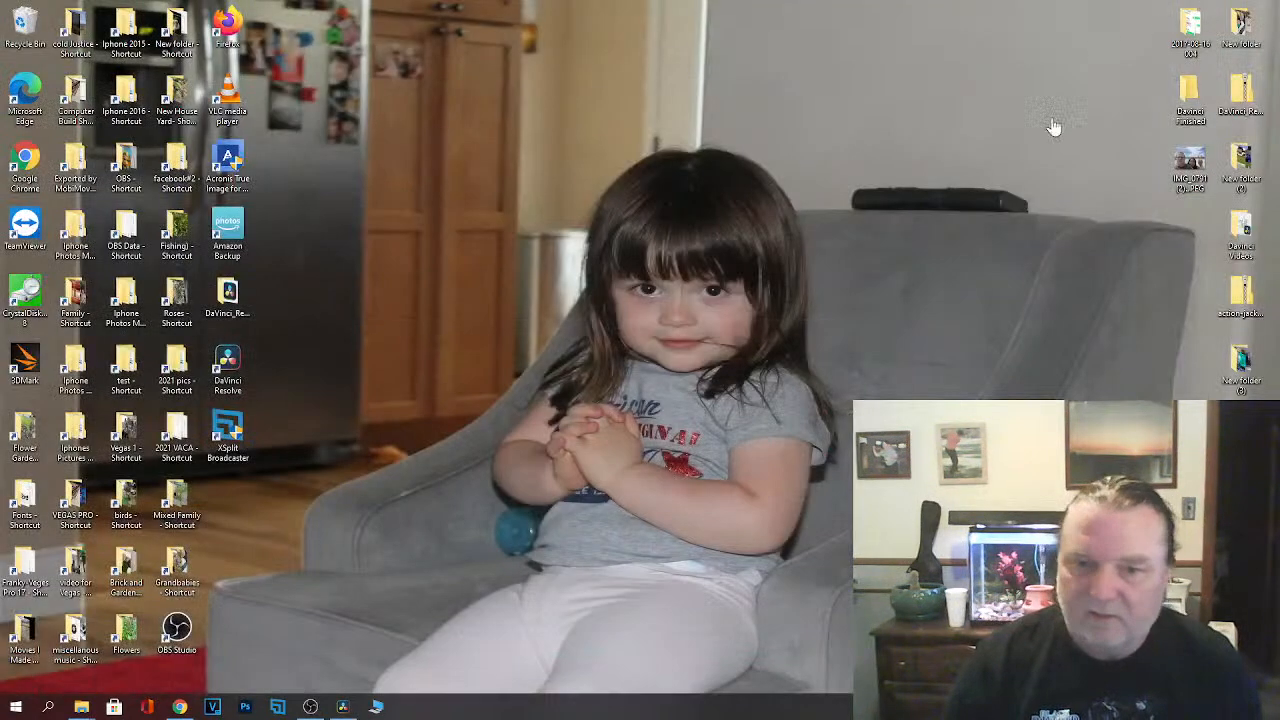
pyautogui.click(312, 707)
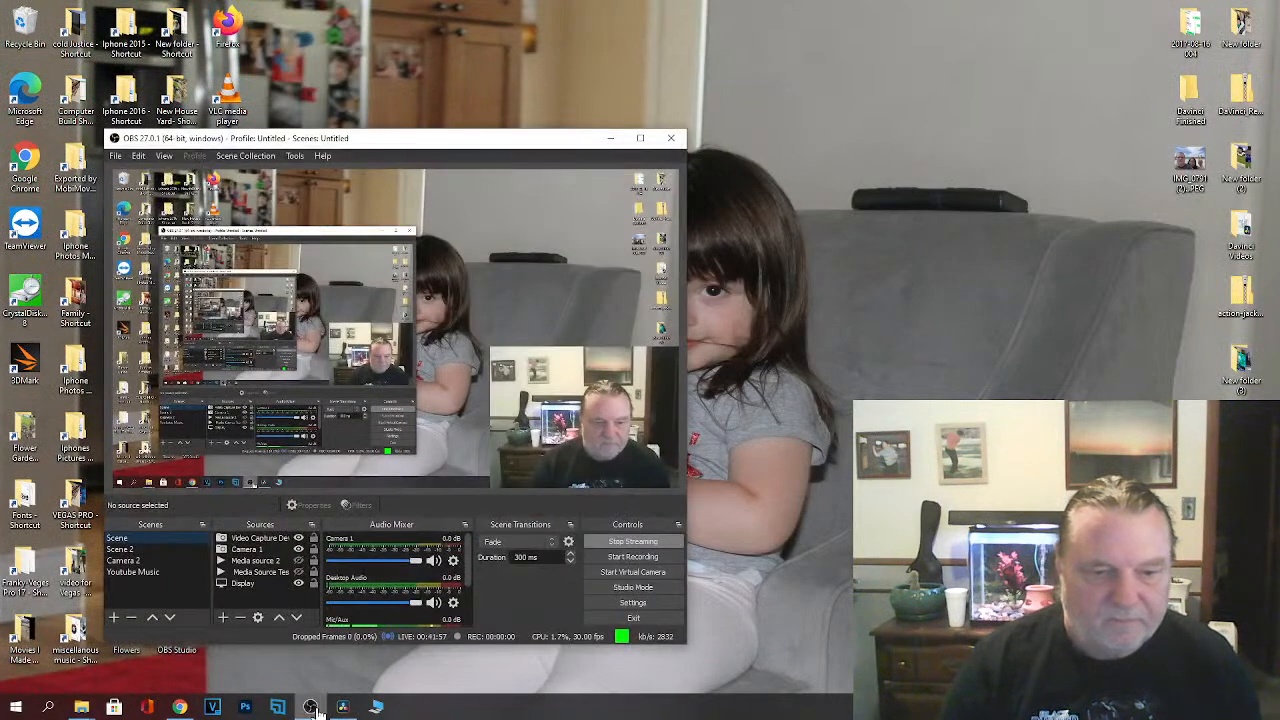
pyautogui.click(126, 561)
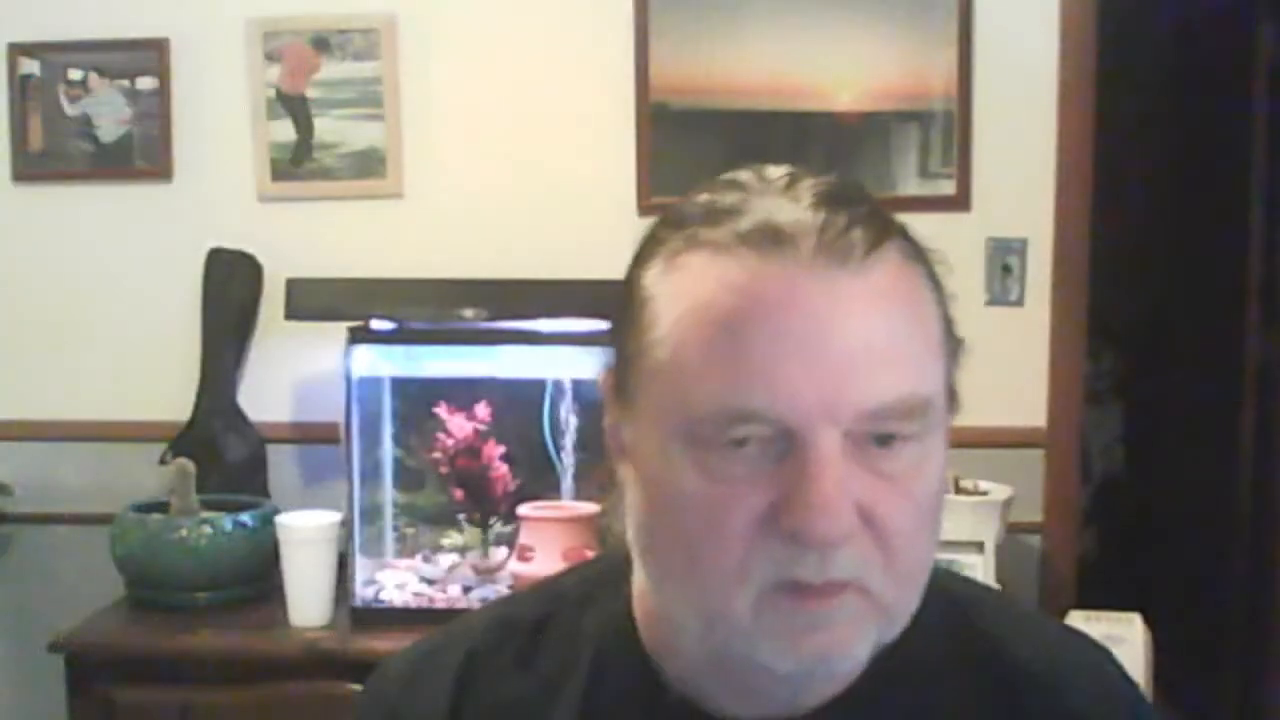
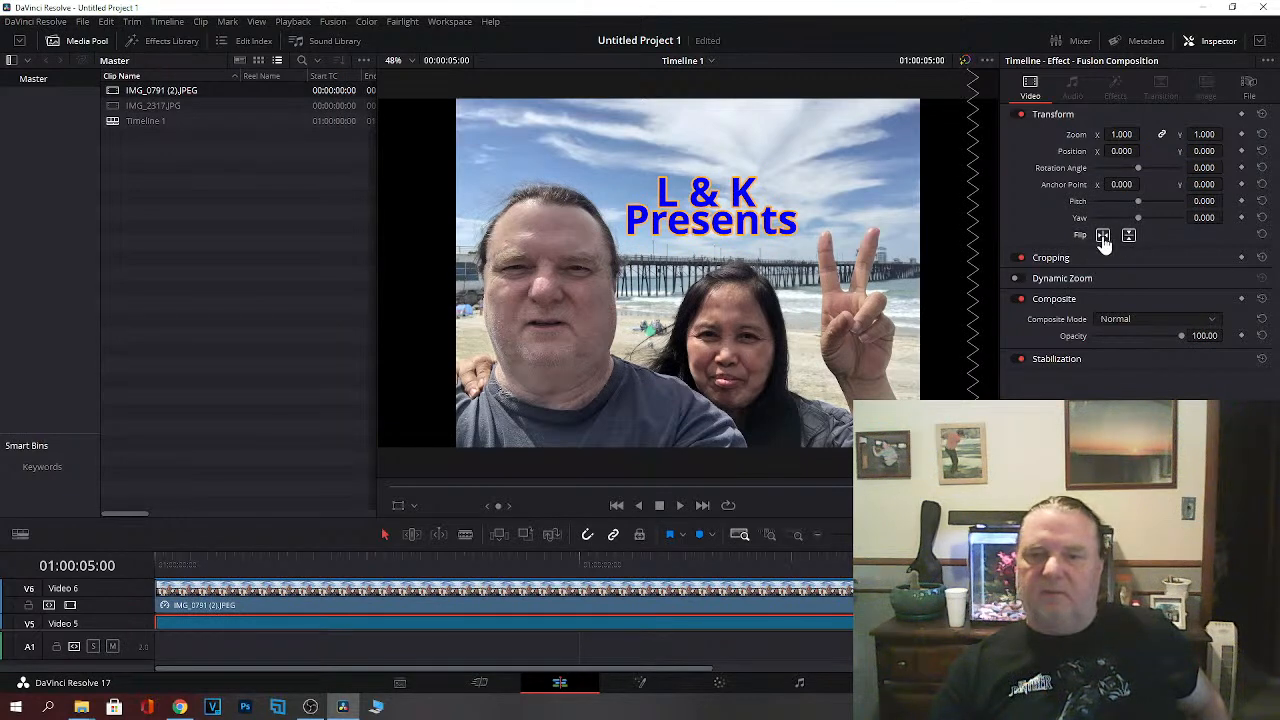
# Step: Try the horizontal and vertical flips of the title in the Fusion composition's Merge1 node, restoring its normal orientation
pyautogui.click(641, 684)
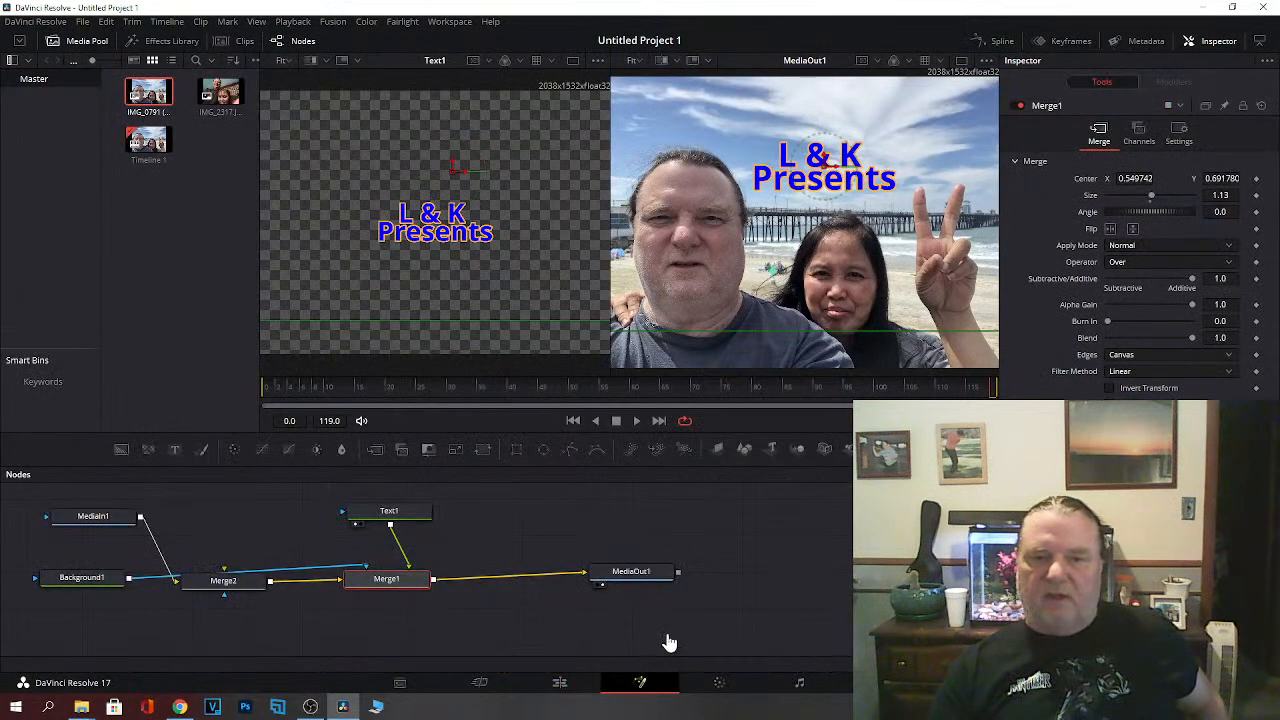
pyautogui.click(1110, 230)
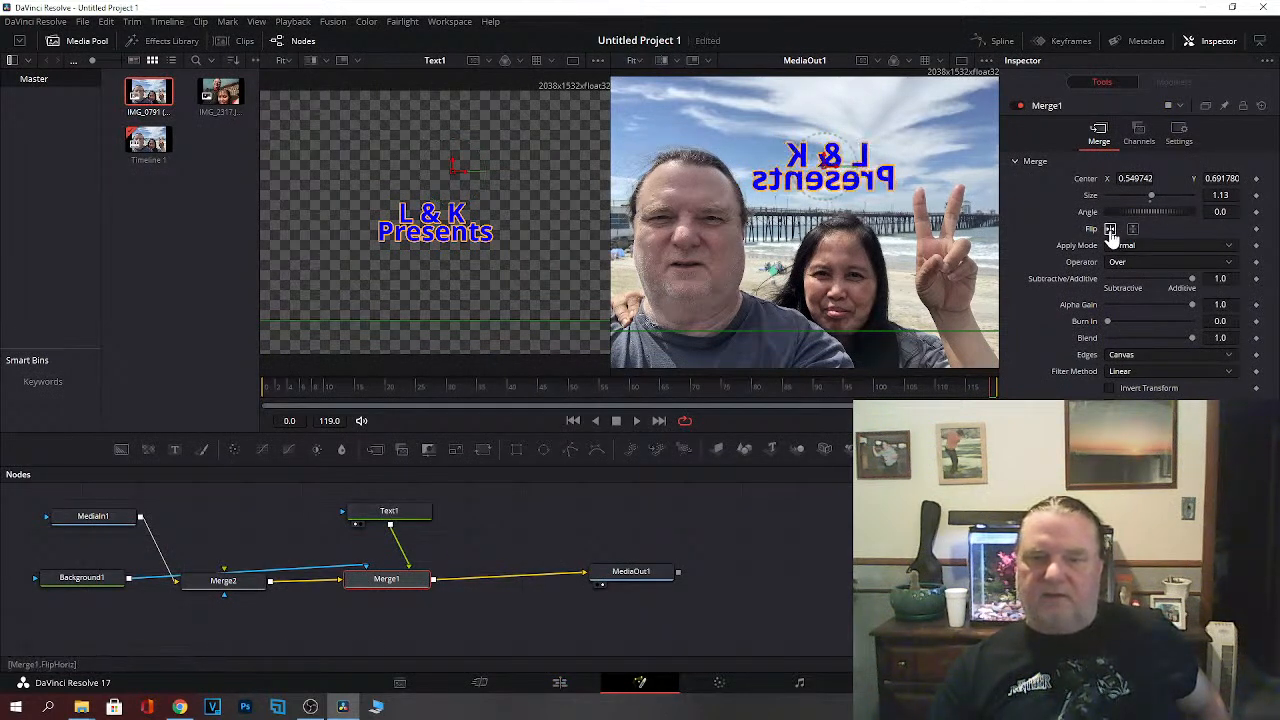
pyautogui.click(1110, 230)
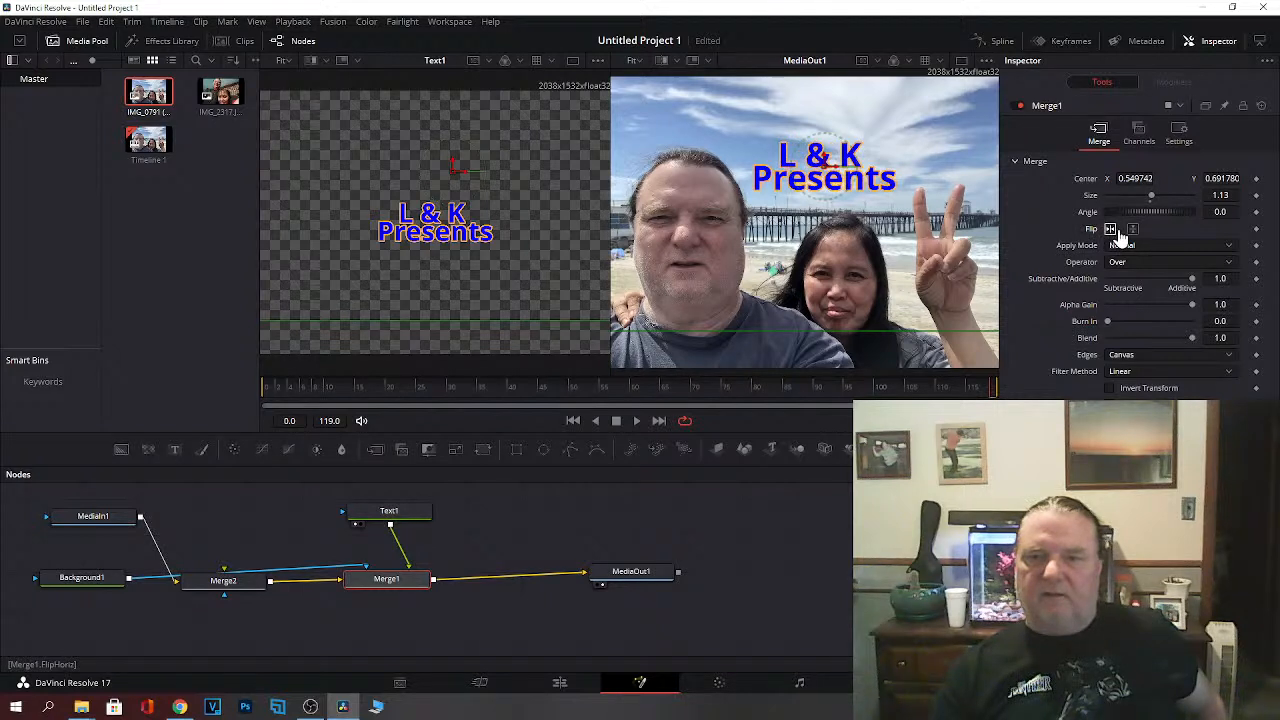
pyautogui.click(1133, 230)
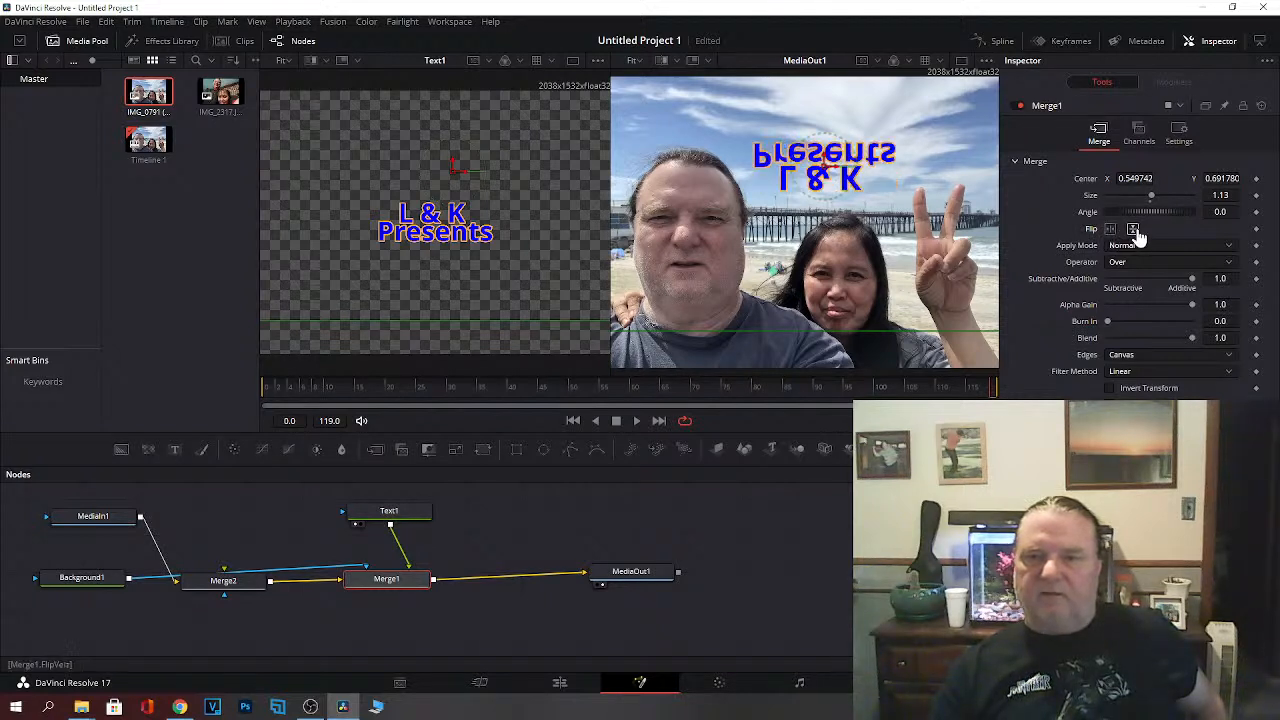
pyautogui.click(1134, 230)
pyautogui.click(1110, 230)
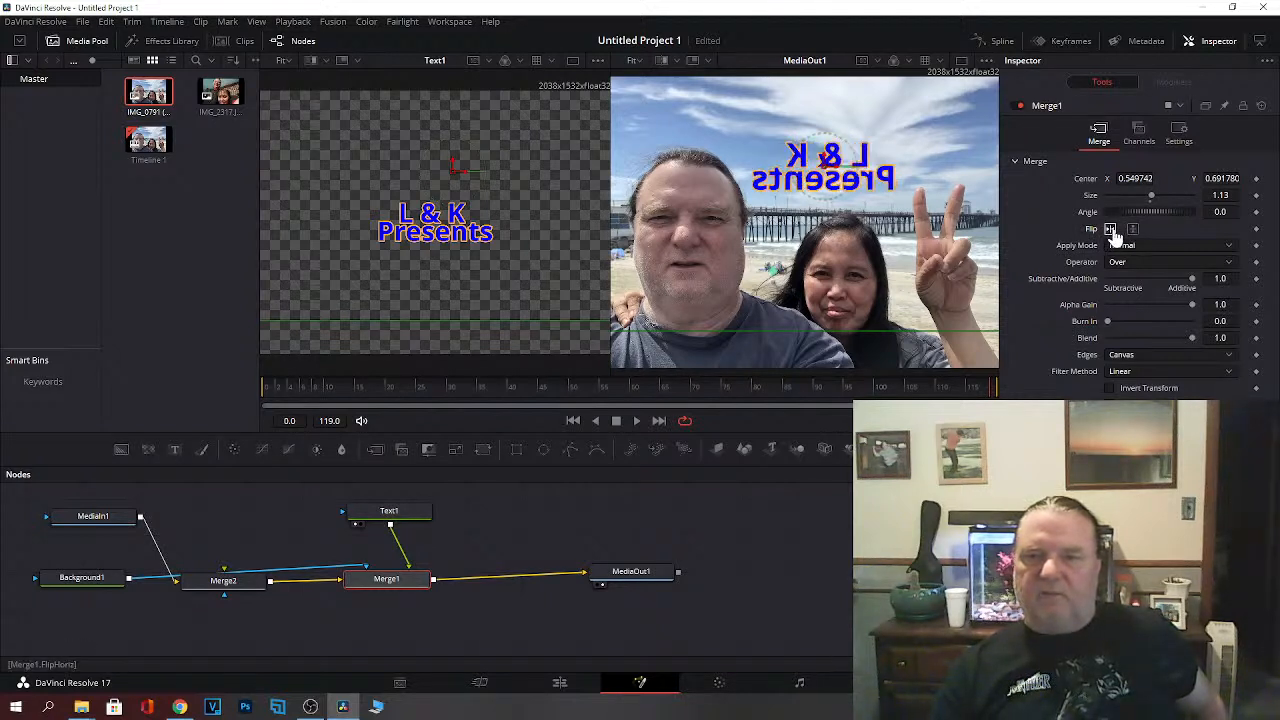
pyautogui.click(1110, 230)
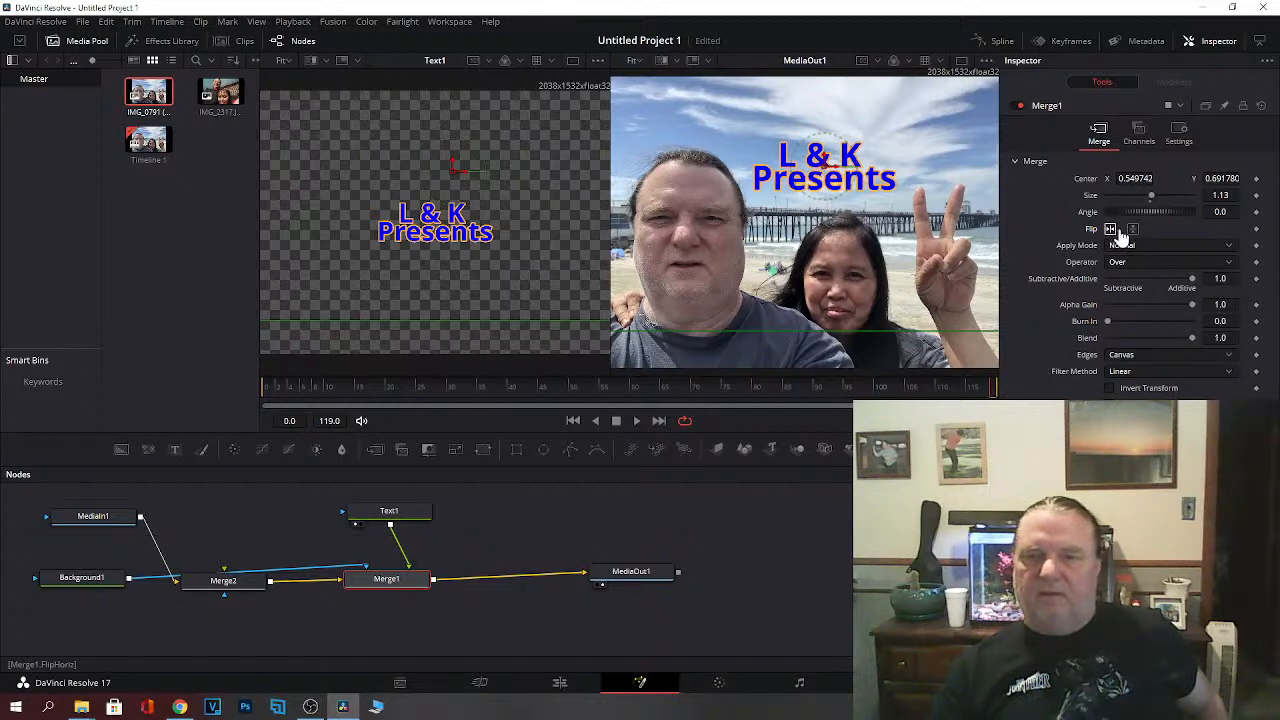
# Step: Try the vertical flip and a rotation of about -33.9 degrees on Merge1, resetting the angle to 0
pyautogui.click(1134, 230)
pyautogui.click(1134, 230)
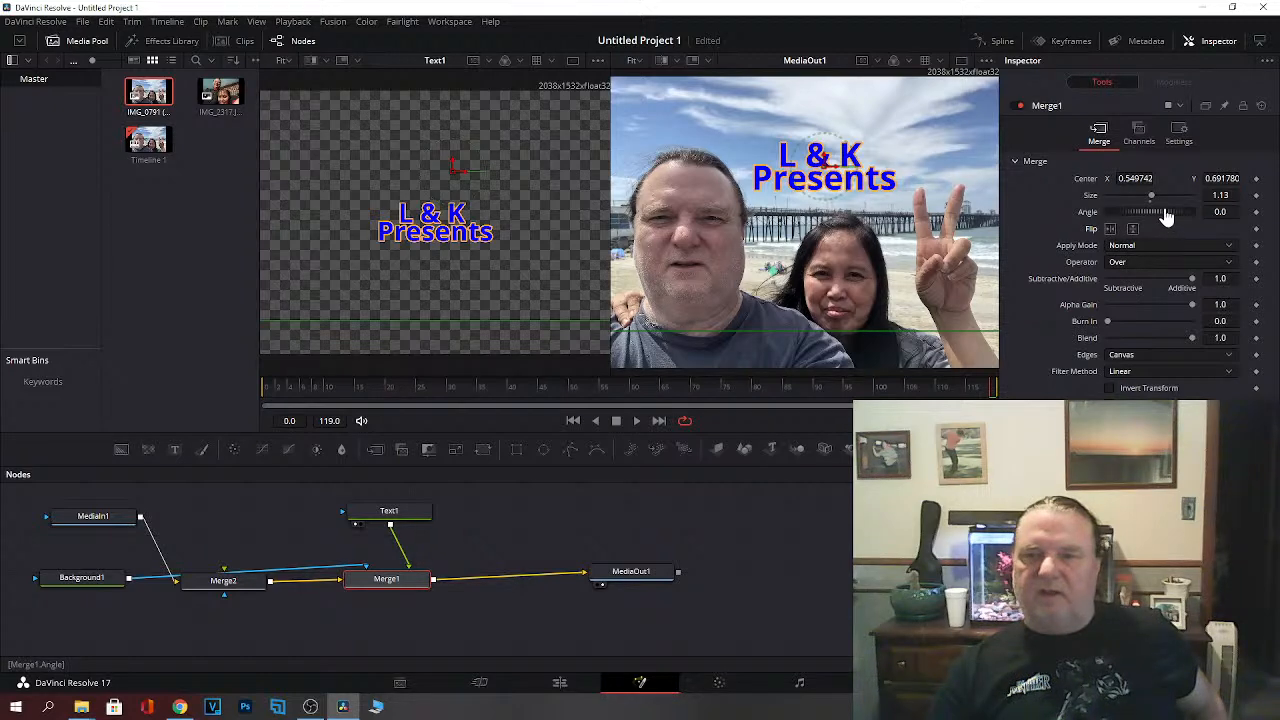
pyautogui.moveTo(1166, 218); pyautogui.dragTo(1157, 220)
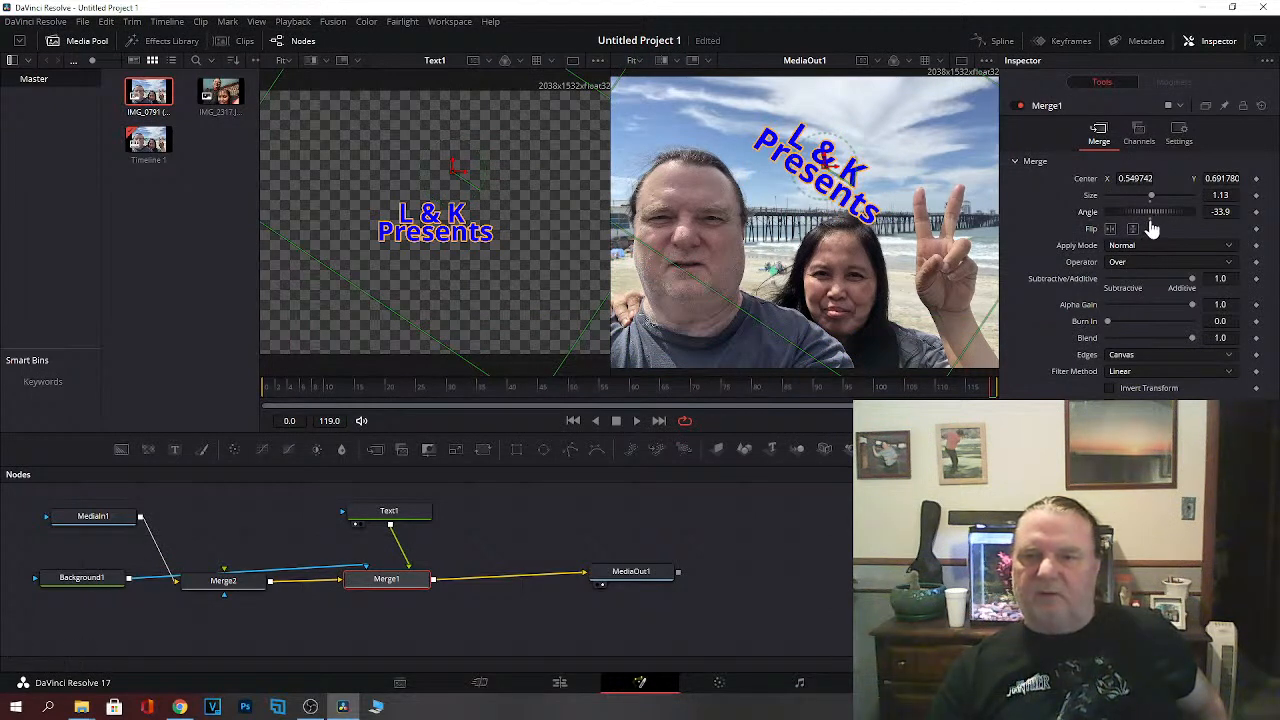
pyautogui.doubleClick(1154, 216)
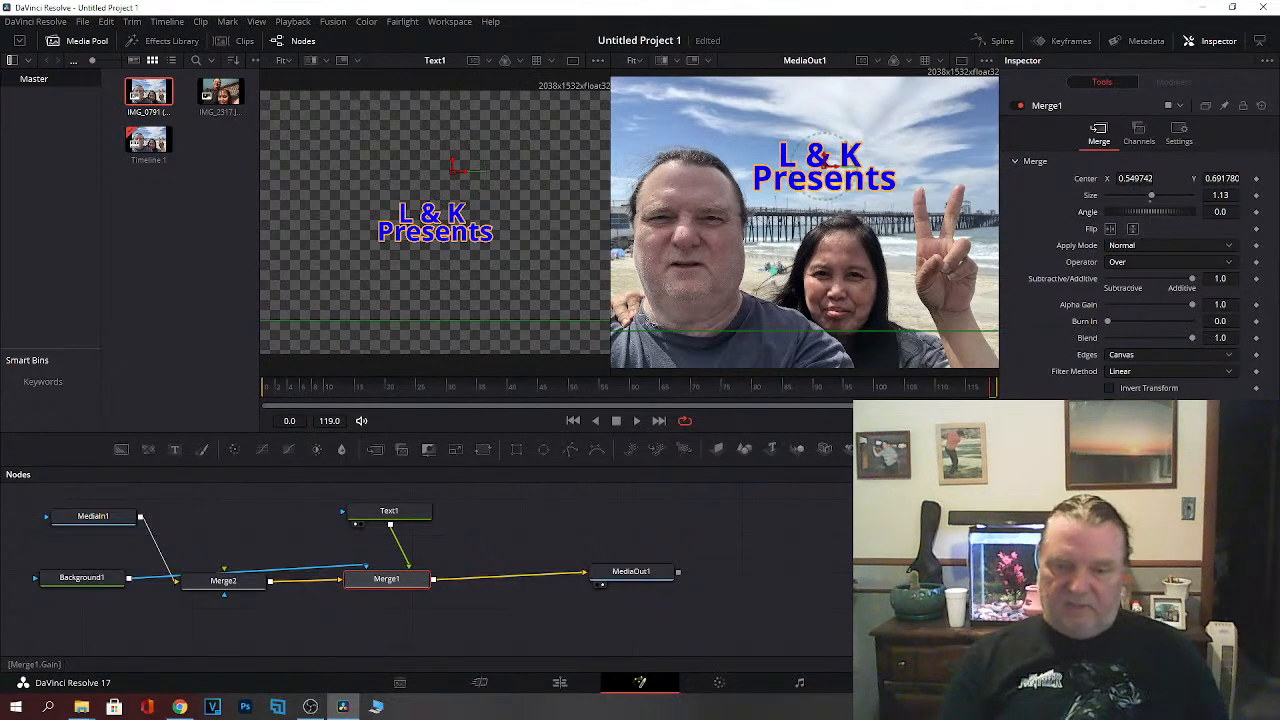
# Step: On the Edit page, shorten the IMG_0791 (2).JPEG clip on Video 6 and the Fusion composition on Video 5 to about 7 frames
pyautogui.click(563, 690)
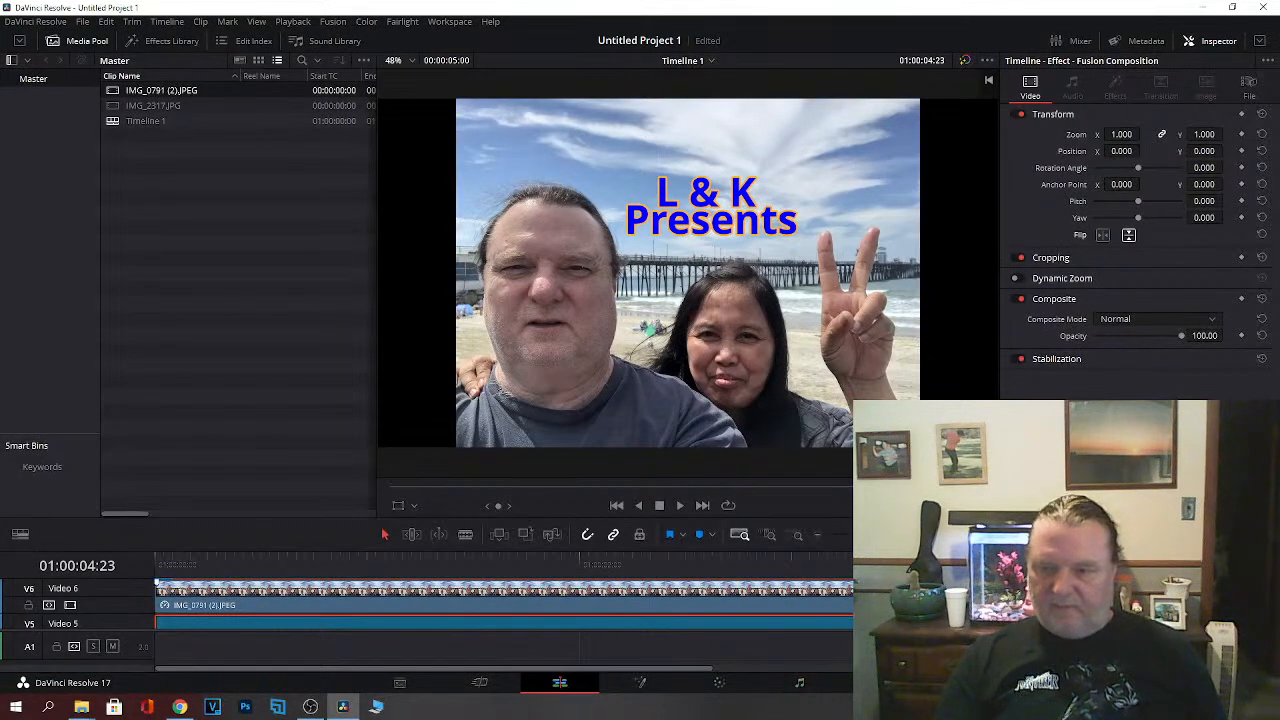
pyautogui.moveTo(780, 570); pyautogui.dragTo(157, 560)
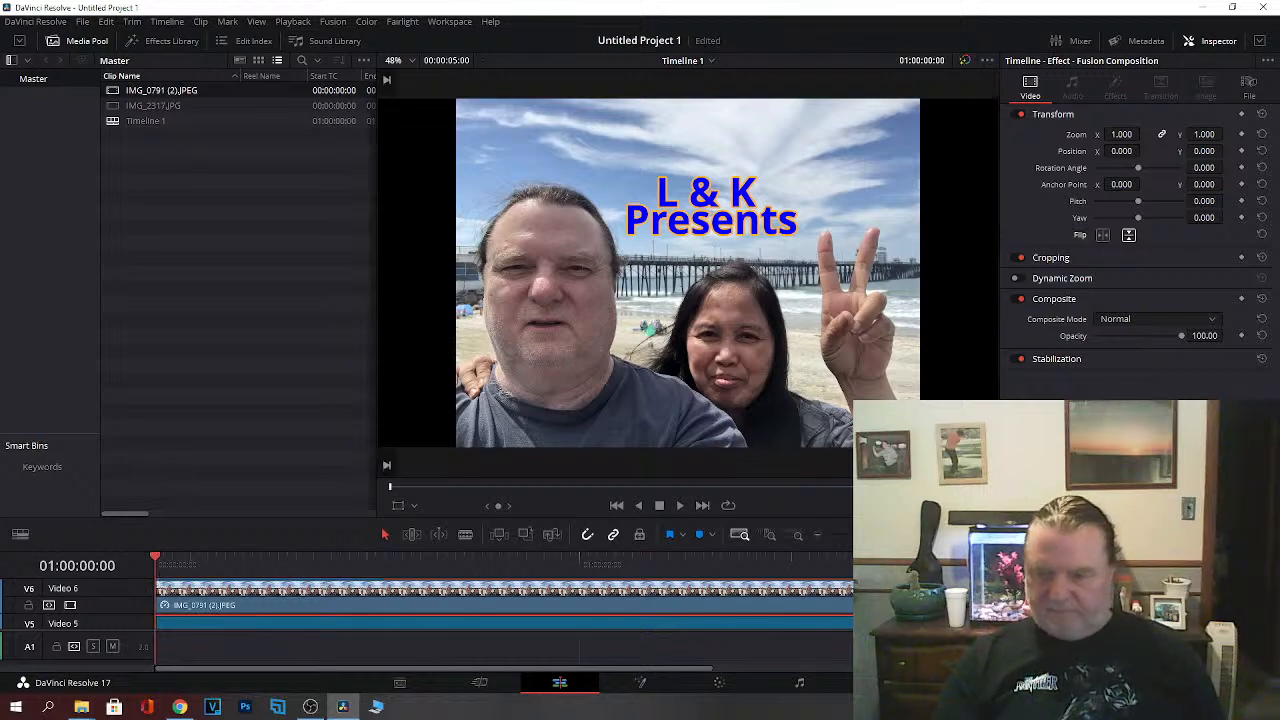
pyautogui.moveTo(852, 600); pyautogui.dragTo(214, 605)
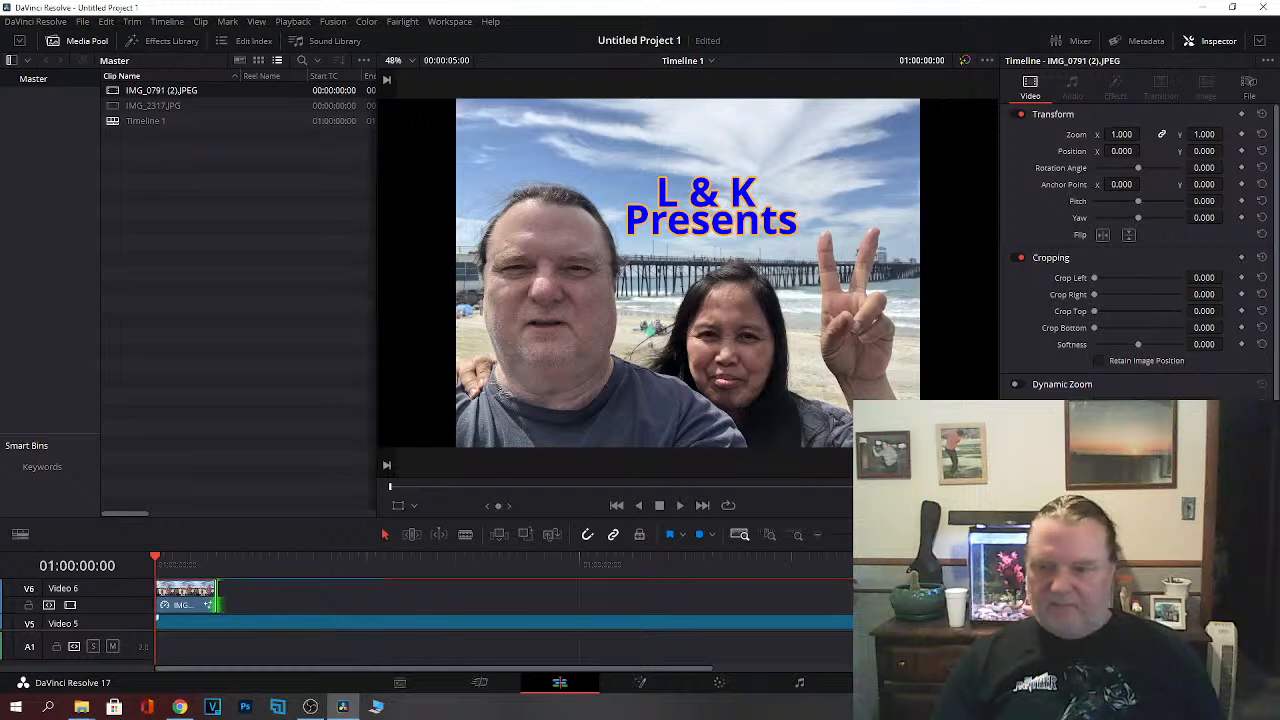
pyautogui.scroll(-2, 505, 604)
pyautogui.scroll(2, 505, 604)
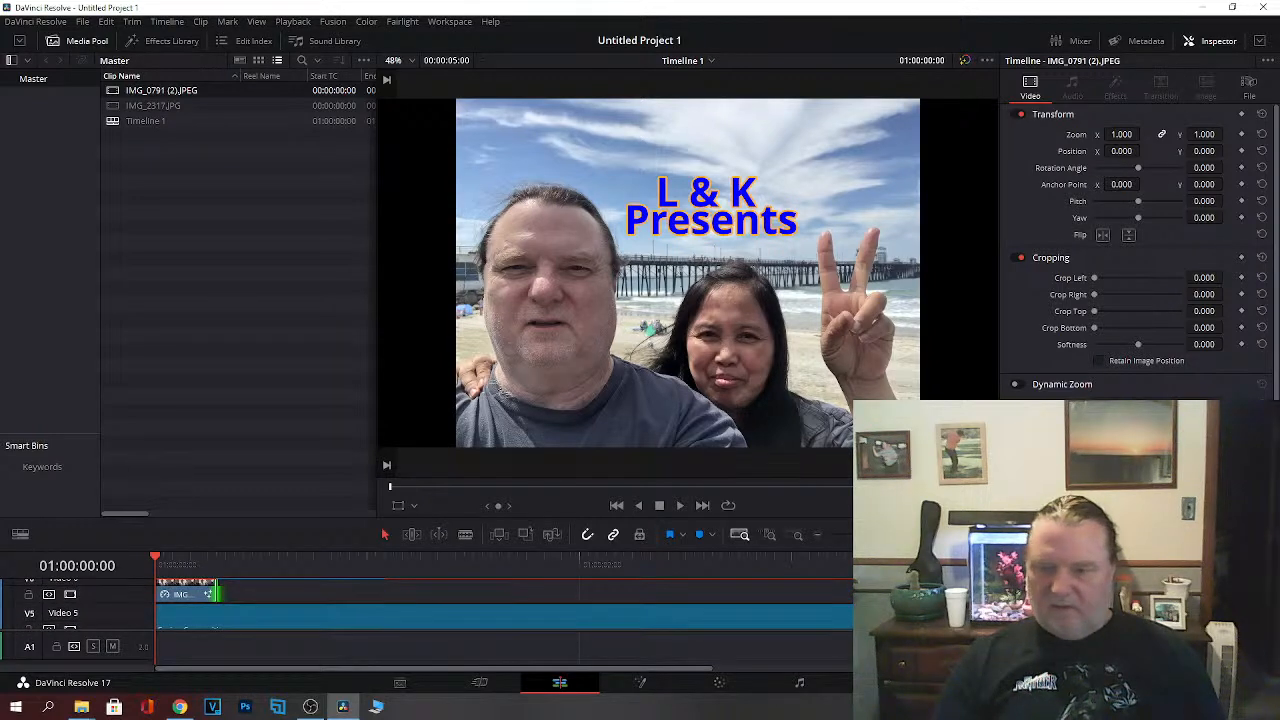
pyautogui.moveTo(840, 615); pyautogui.dragTo(223, 634)
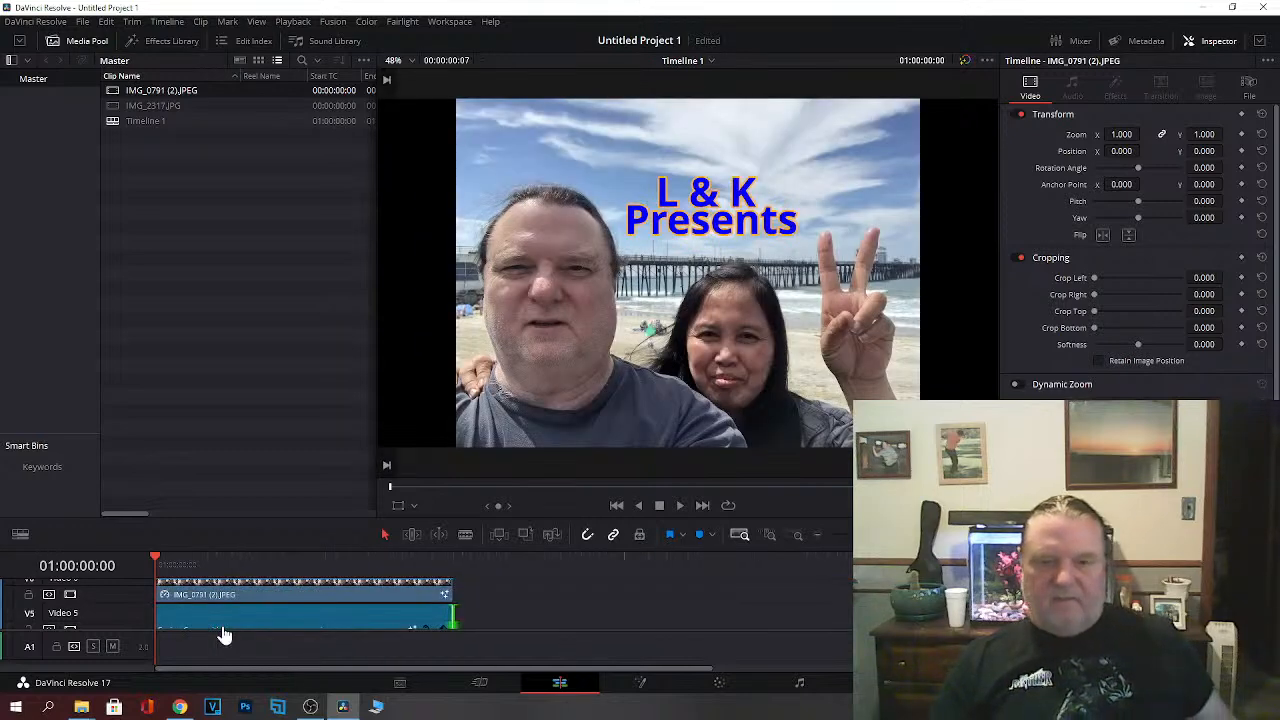
# Step: Reopen the composition in Fusion, select the Text1 node and clear it from the first viewer
pyautogui.click(640, 684)
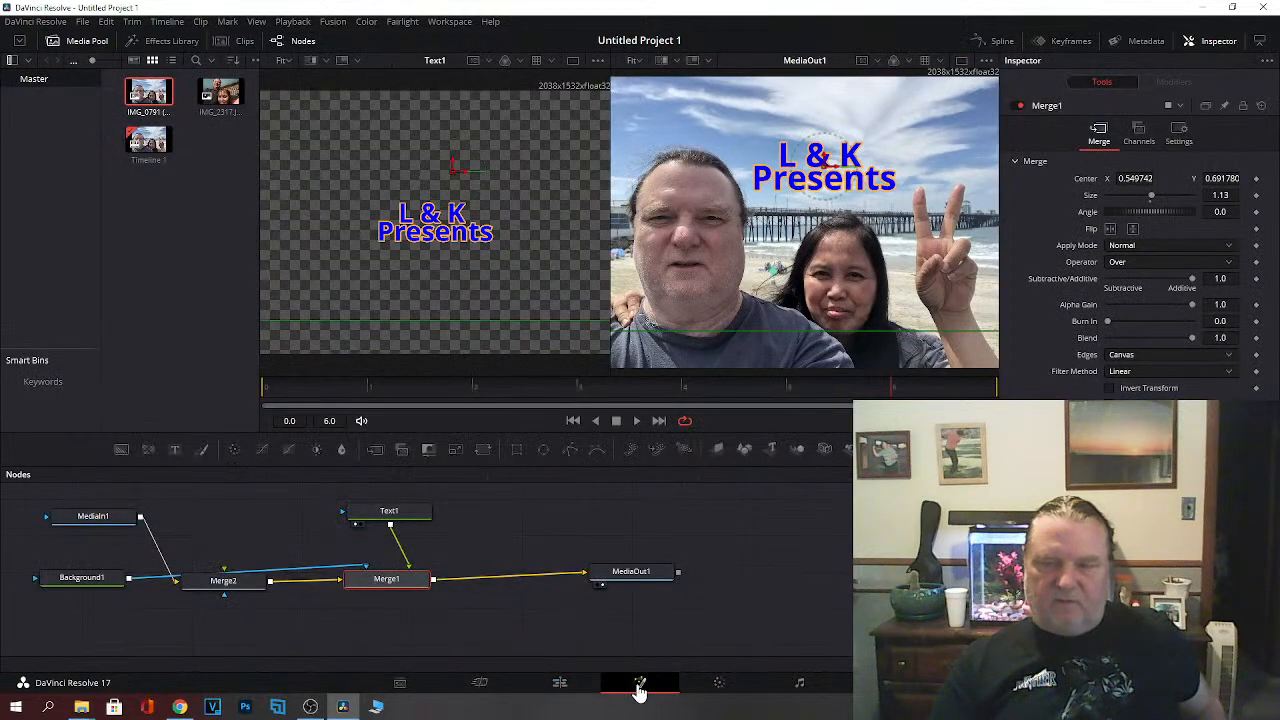
pyautogui.click(370, 522)
pyautogui.press('1')
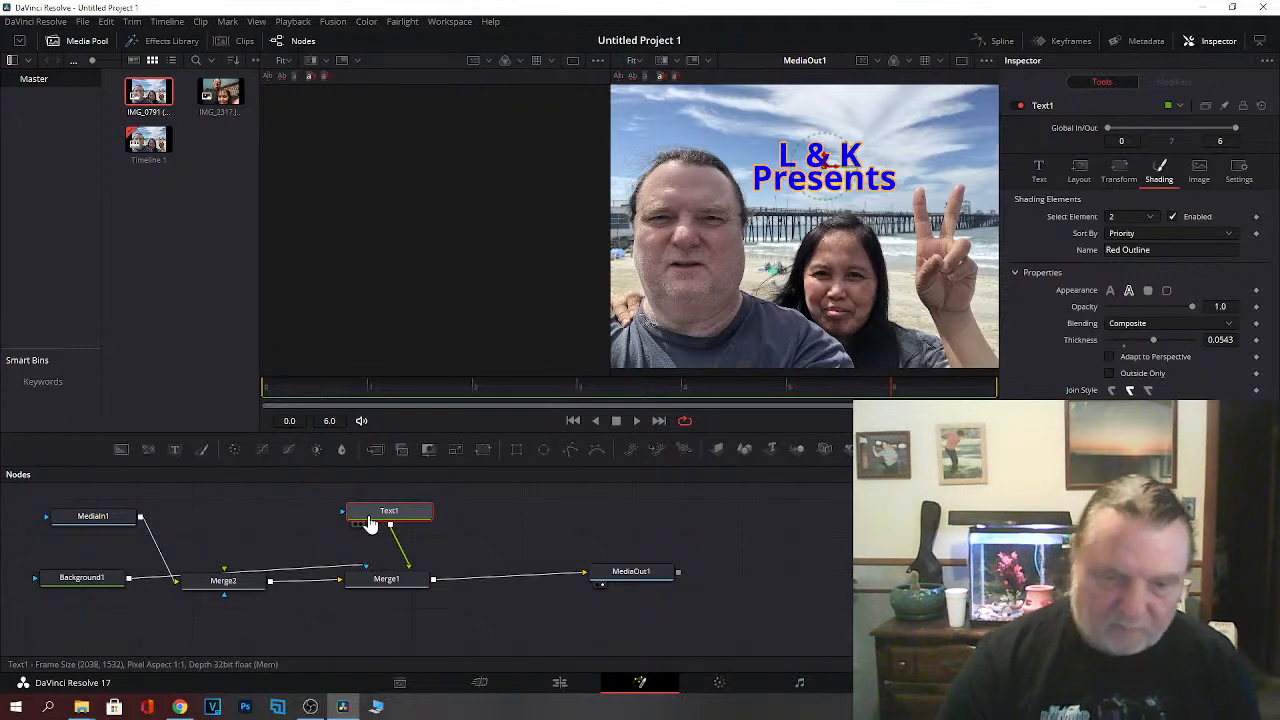
# Step: Minimise DaVinci Resolve and OBS Studio, switch to Chrome and close the Gmail inbox
pyautogui.click(1200, 9)
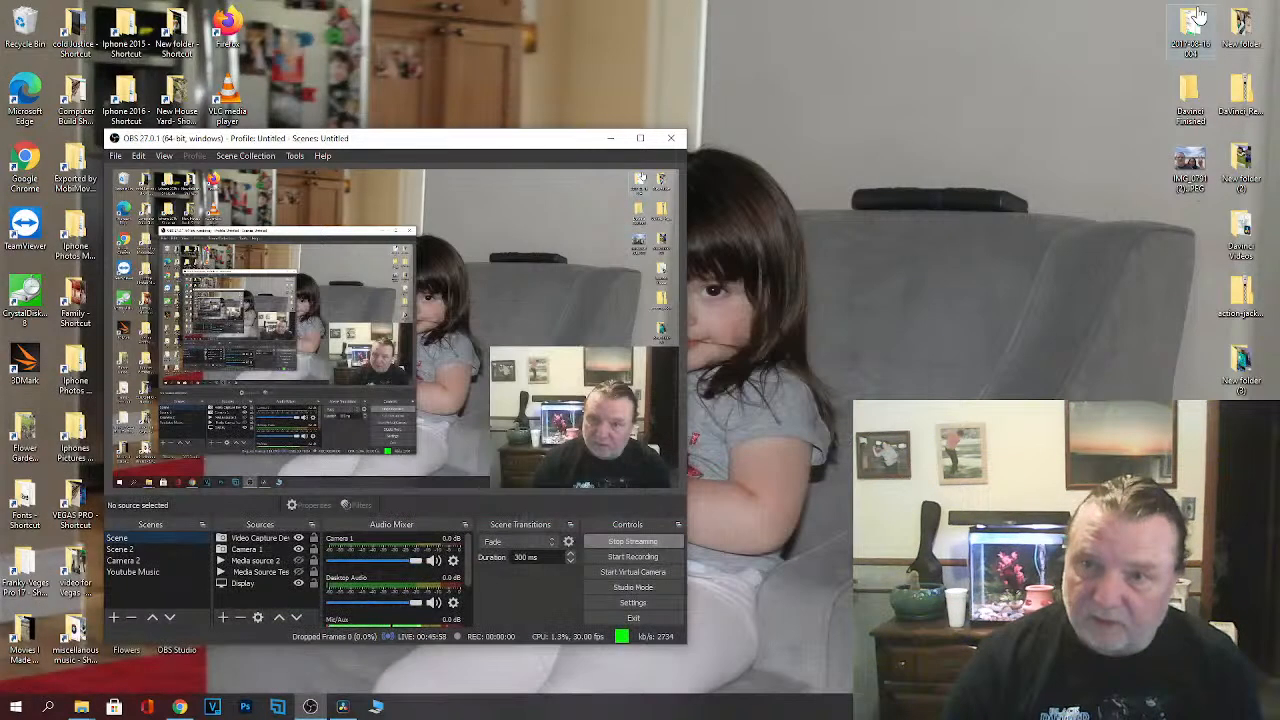
pyautogui.click(608, 138)
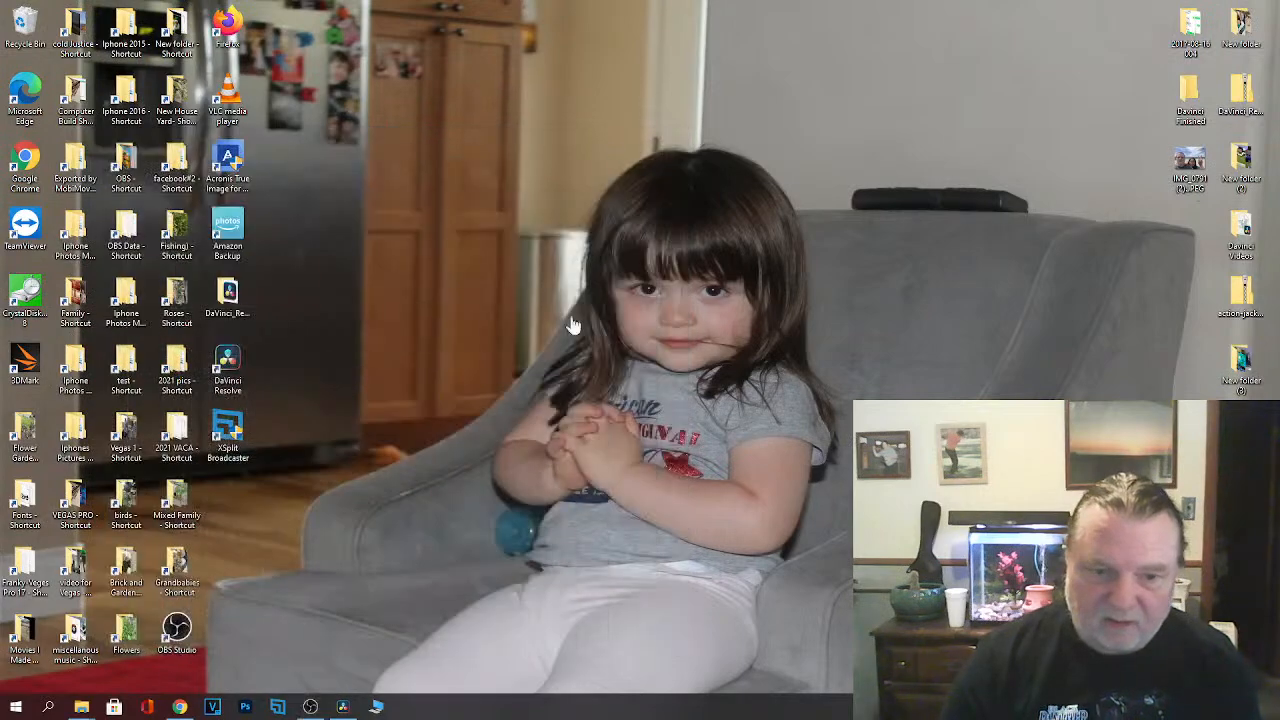
pyautogui.click(179, 706)
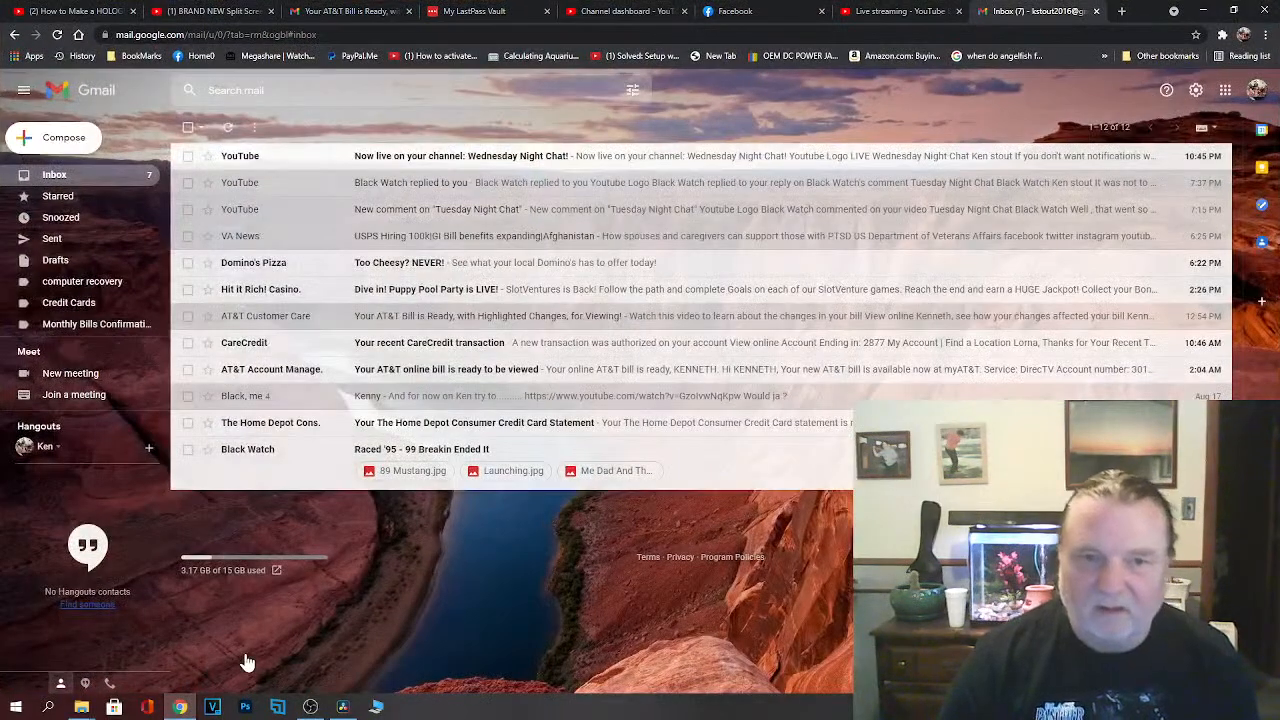
pyautogui.click(1096, 12)
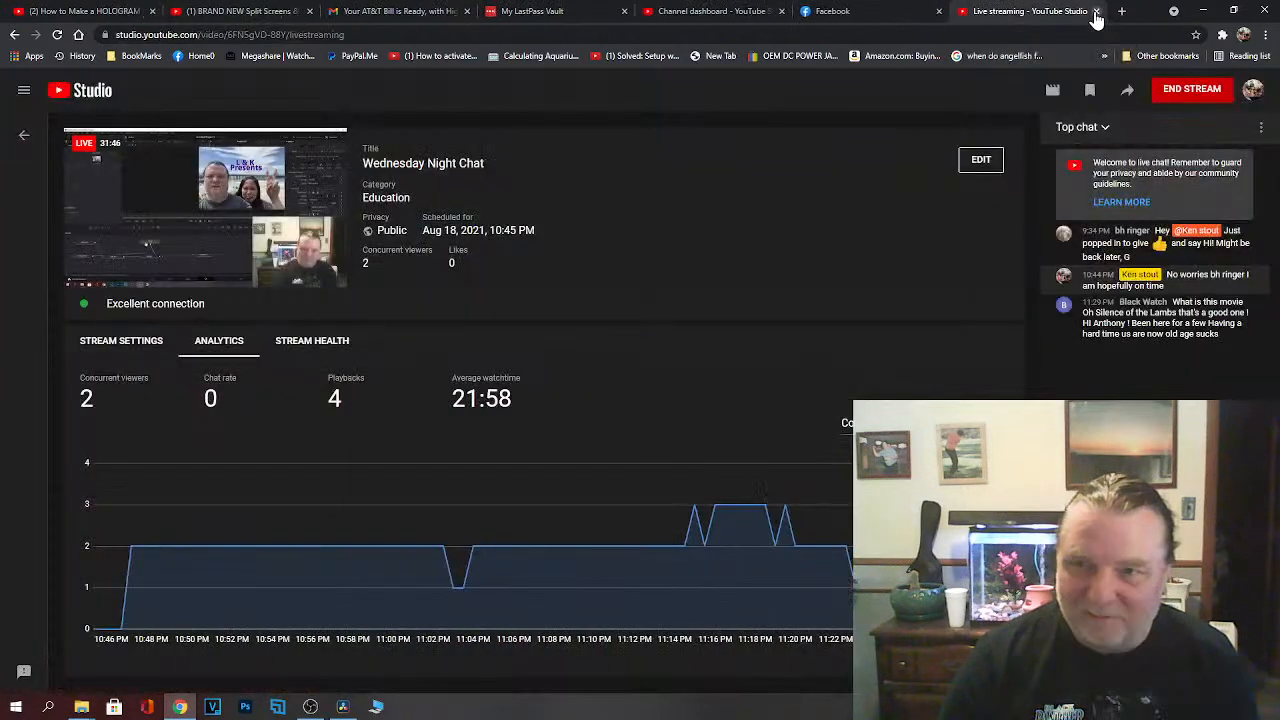
# Step: Open YouTube in a new browser tab and start the "Wednesday Night Chat" live stream
pyautogui.click(1119, 11)
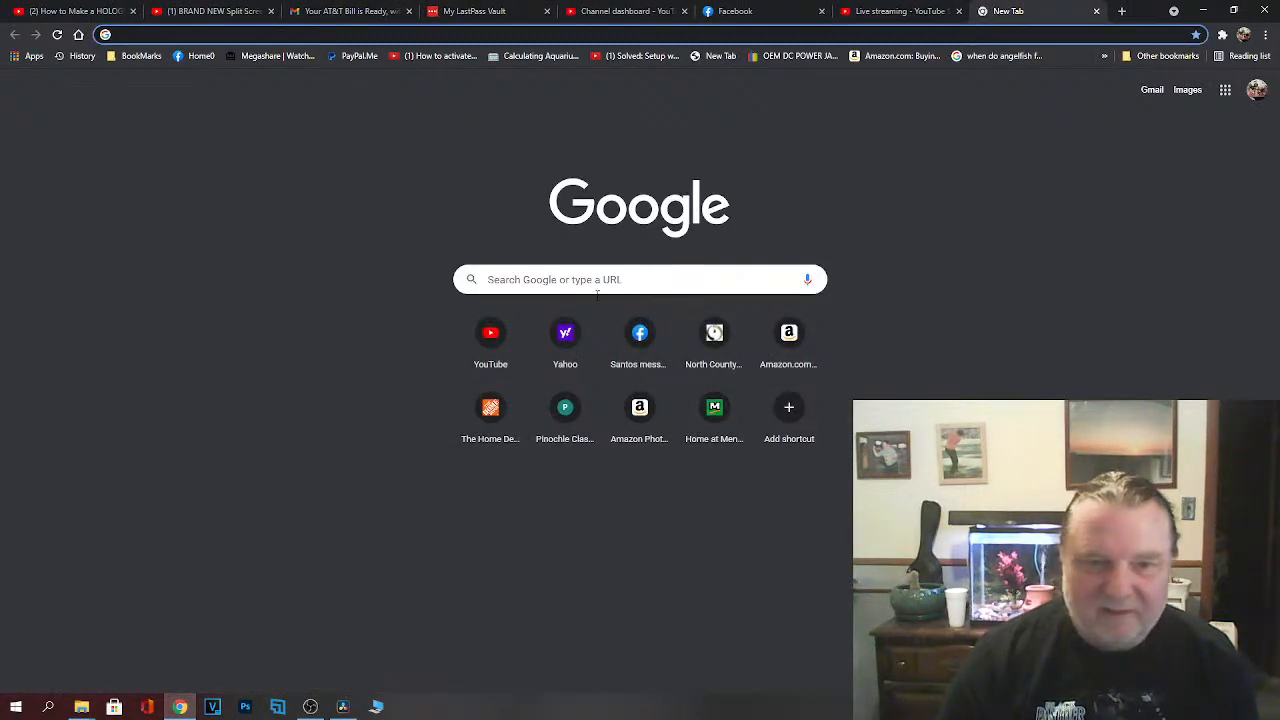
pyautogui.click(490, 340)
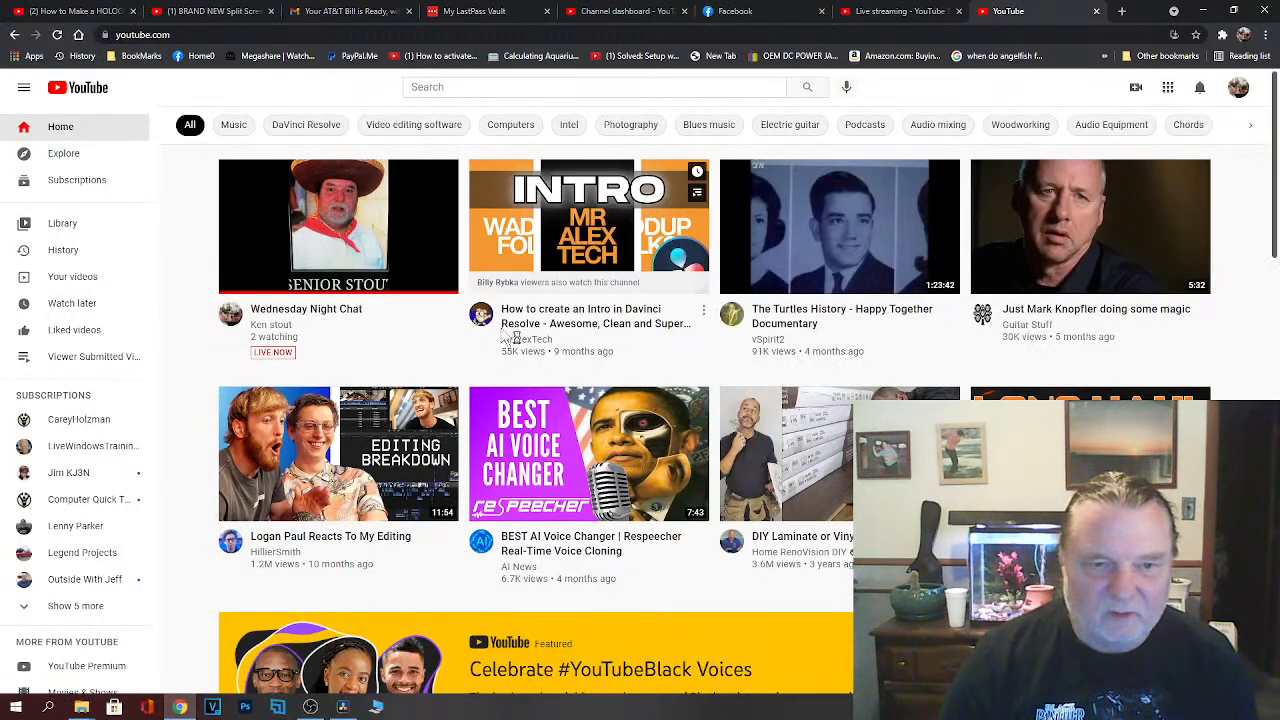
pyautogui.click(390, 263)
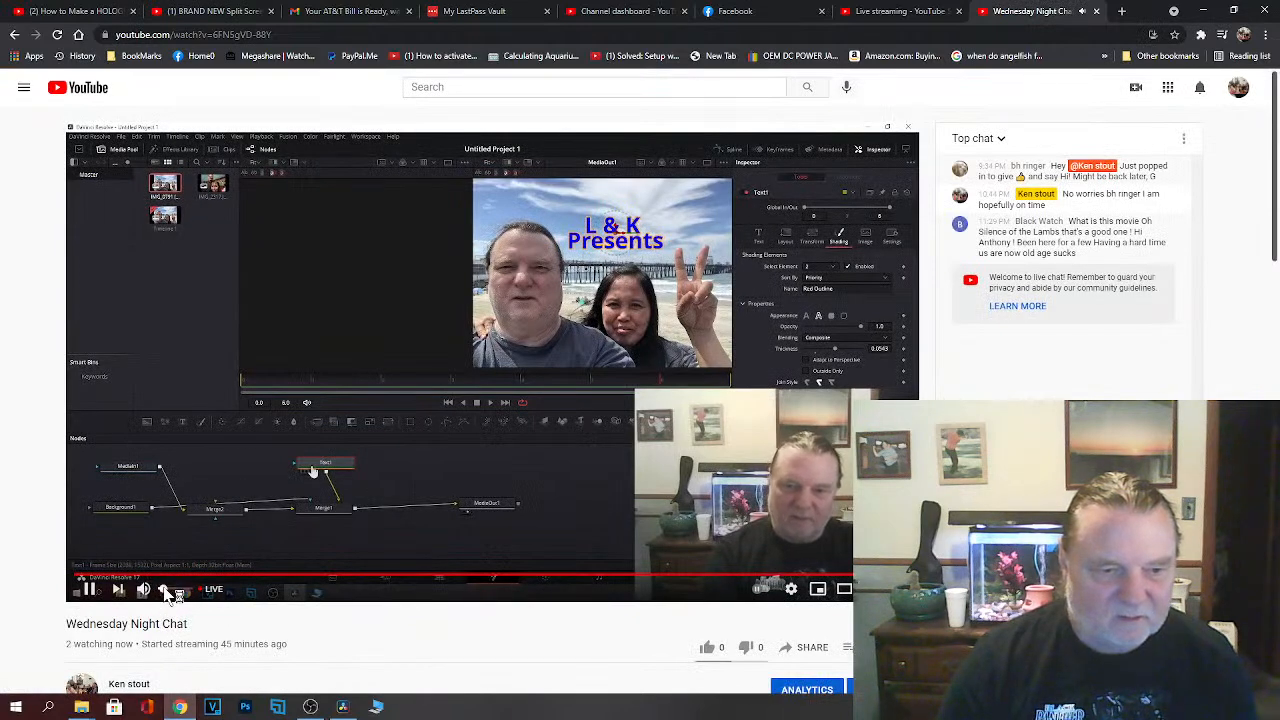
# Step: Rewind the live stream to its beginning and skip ahead into the globe intro
pyautogui.click(78, 577)
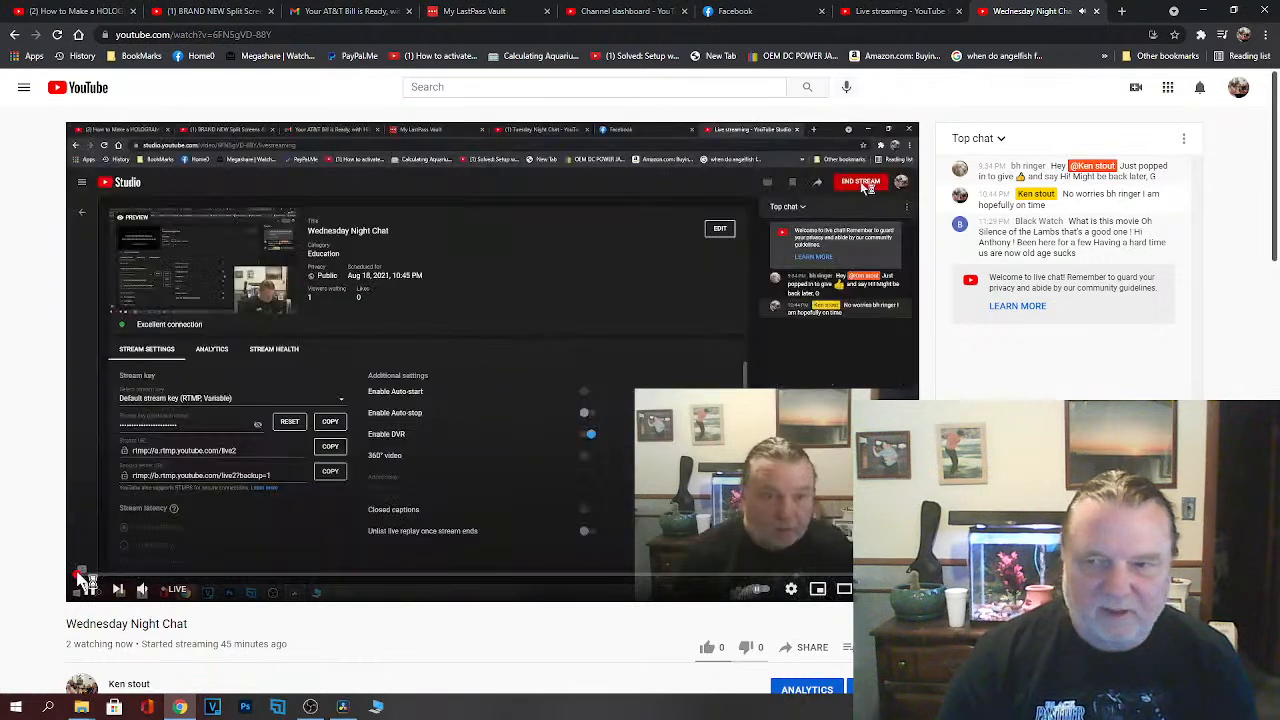
pyautogui.click(130, 576)
pyautogui.click(125, 575)
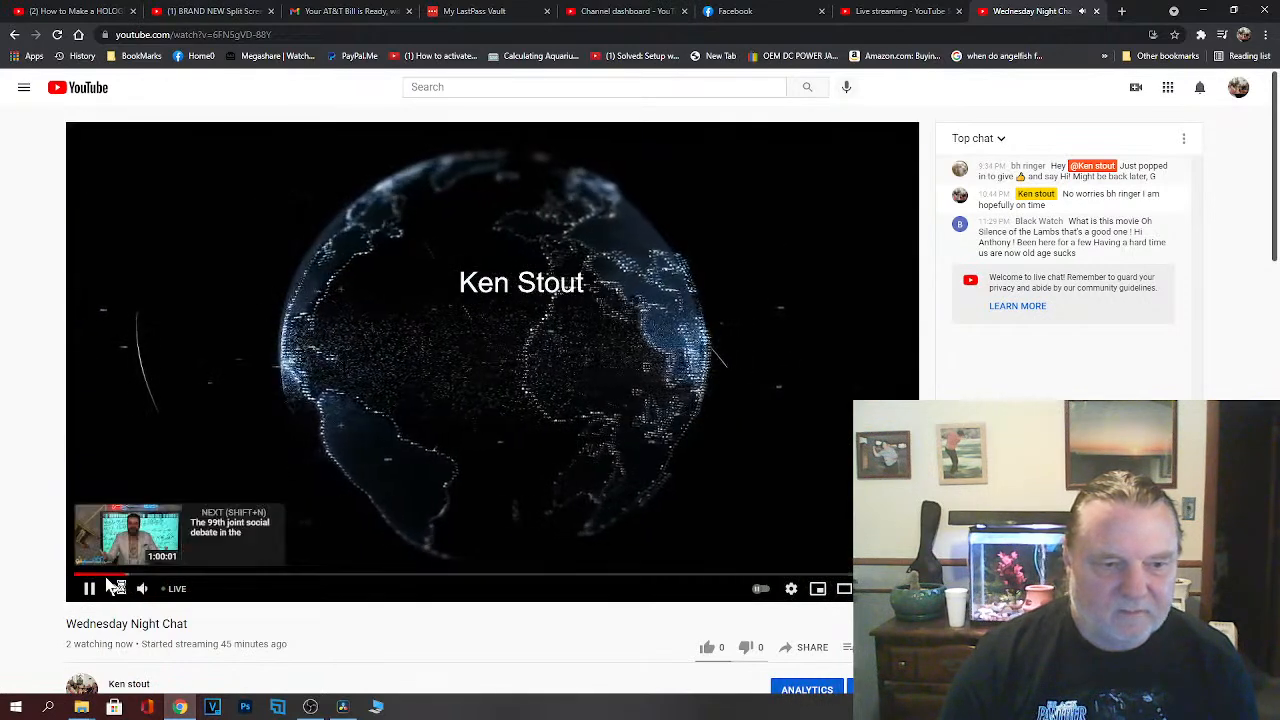
pyautogui.click(115, 588)
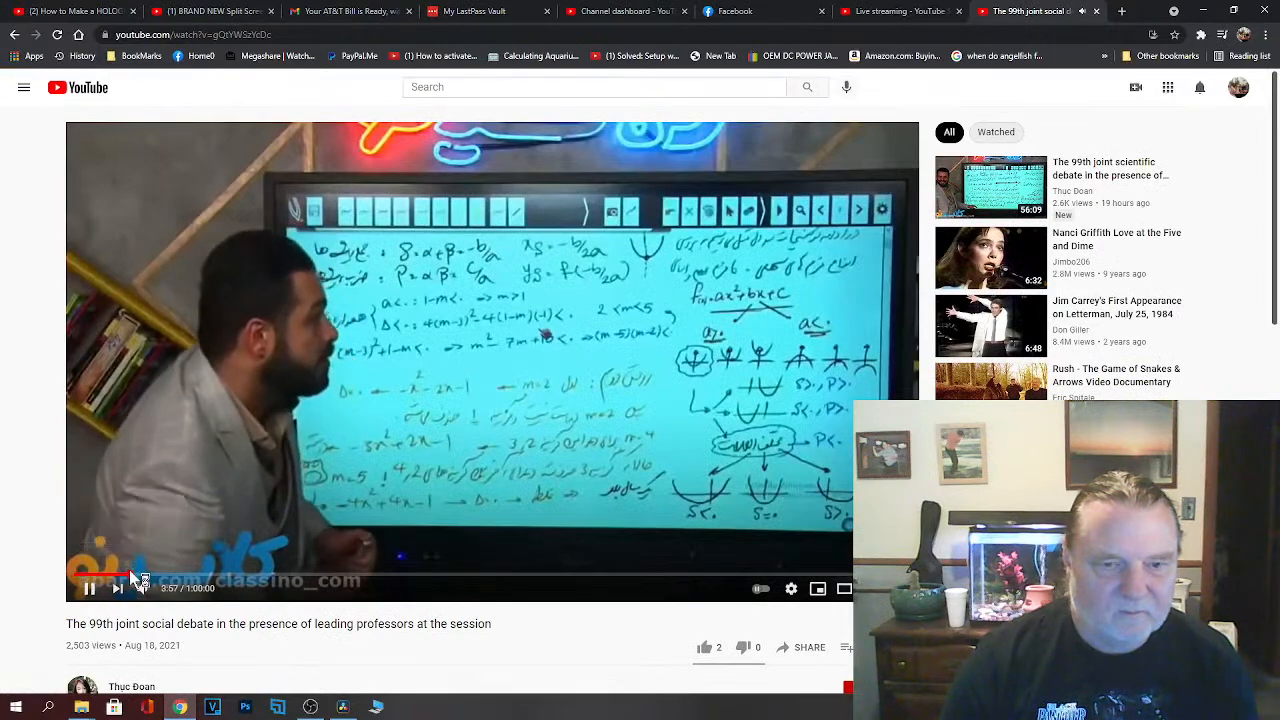
pyautogui.click(131, 575)
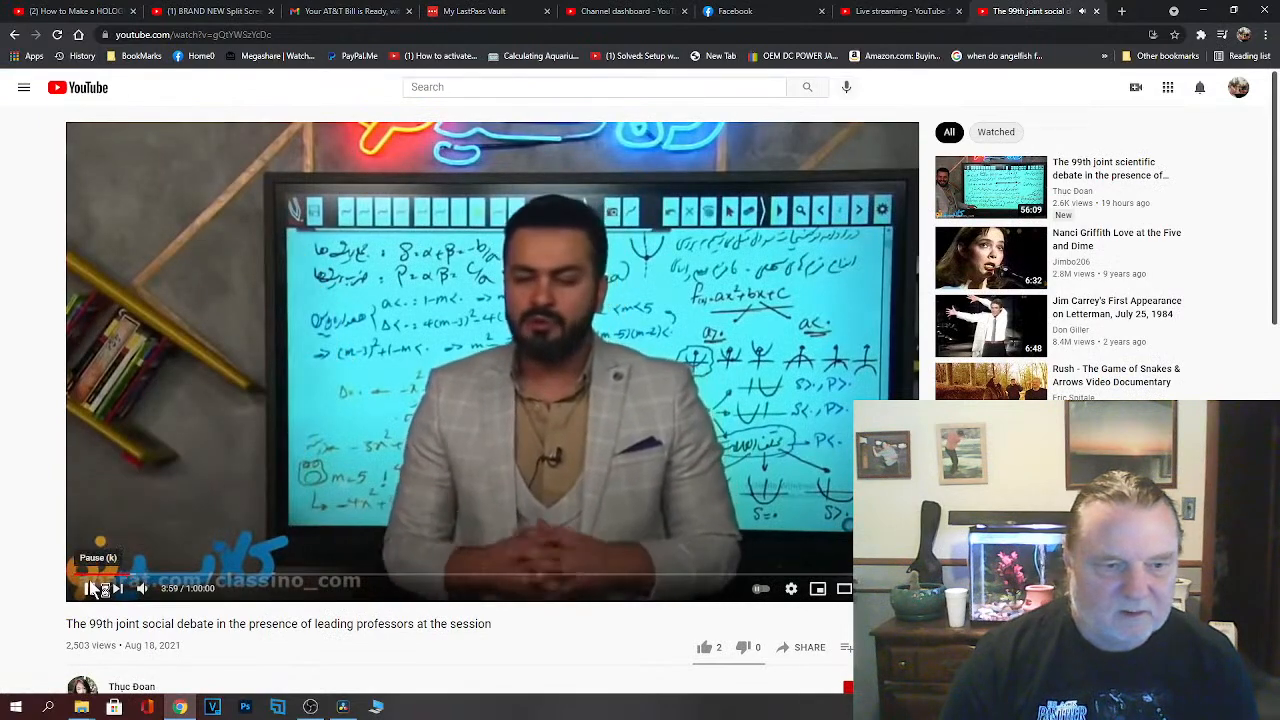
pyautogui.click(15, 37)
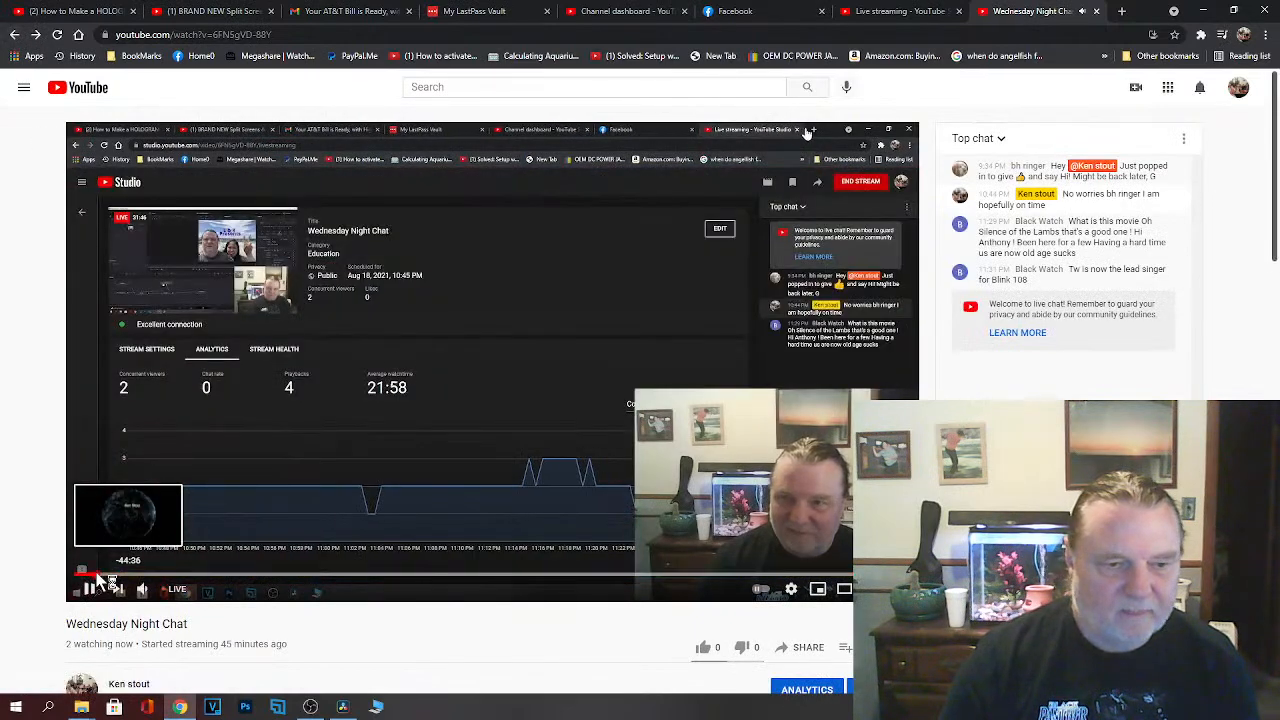
# Step: Seek the stream replay past the globe intro to the section showing the YouTube channel page
pyautogui.click(98, 577)
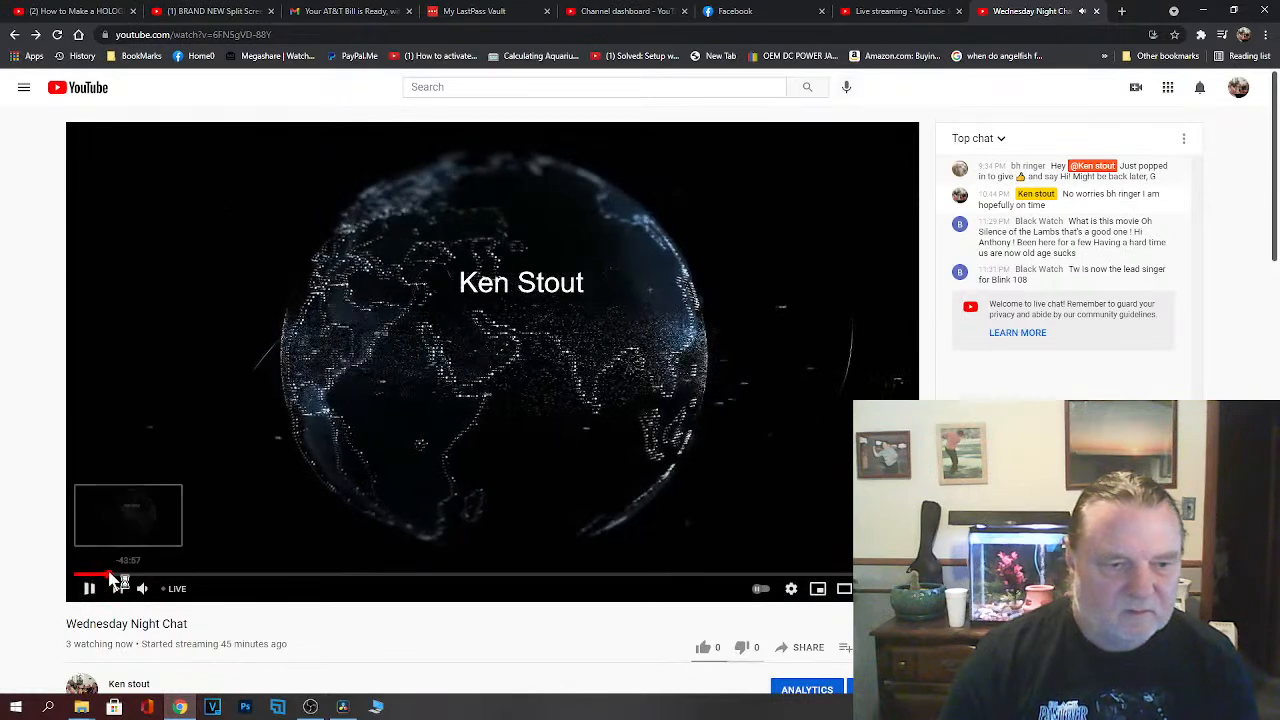
pyautogui.click(126, 577)
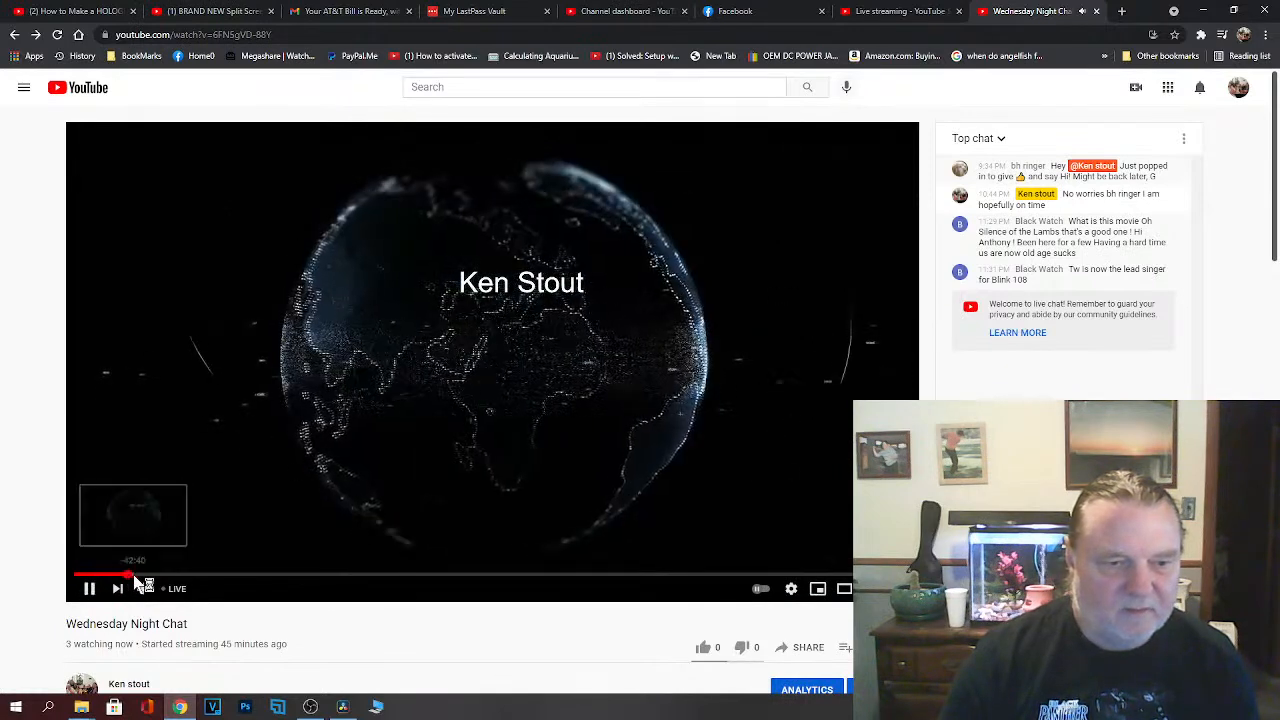
pyautogui.click(145, 578)
pyautogui.click(152, 578)
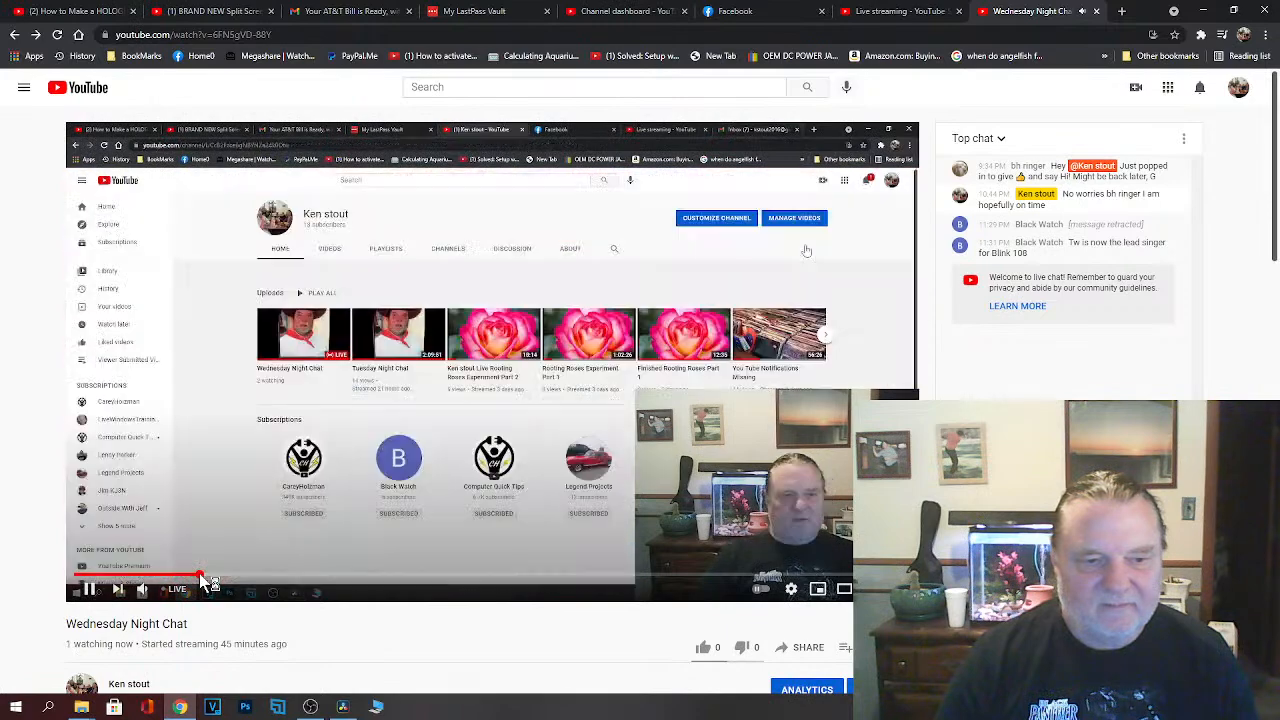
# Step: Show the replay full screen and seek forward through the section on the Fusion node setup with Merge1 and Merge2
pyautogui.doubleClick(806, 250)
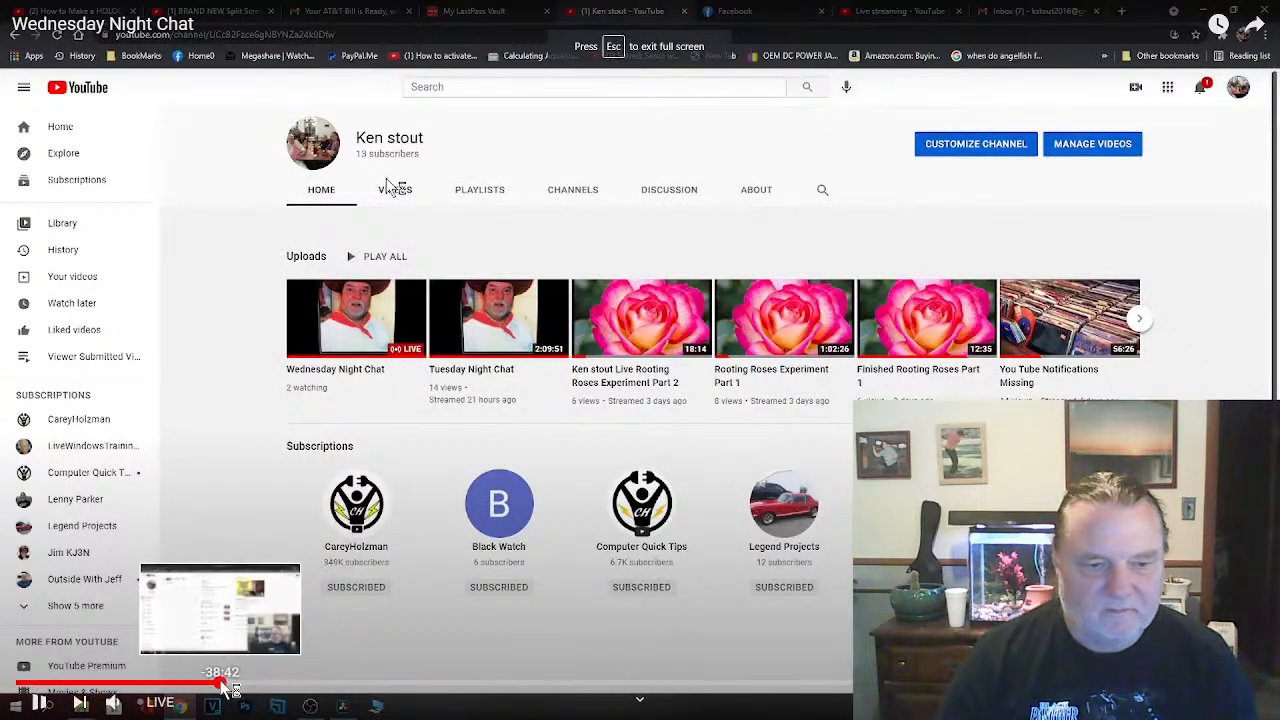
pyautogui.click(230, 687)
pyautogui.click(242, 687)
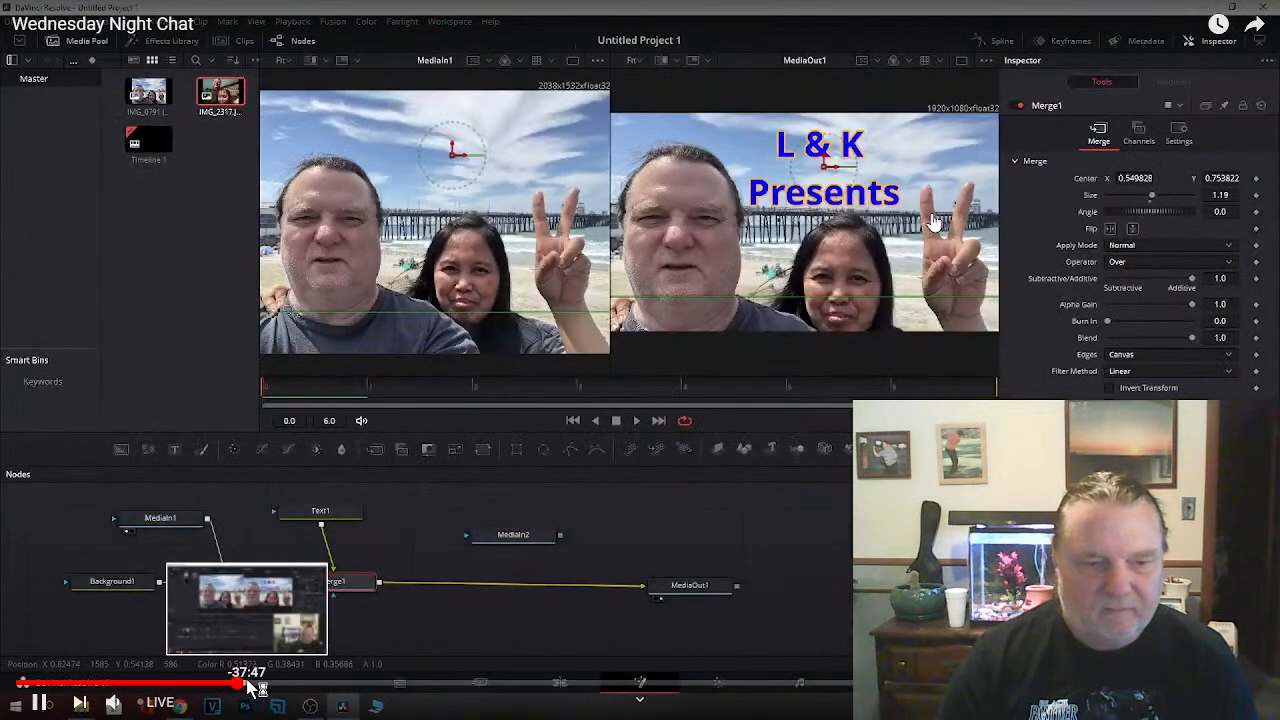
pyautogui.click(250, 686)
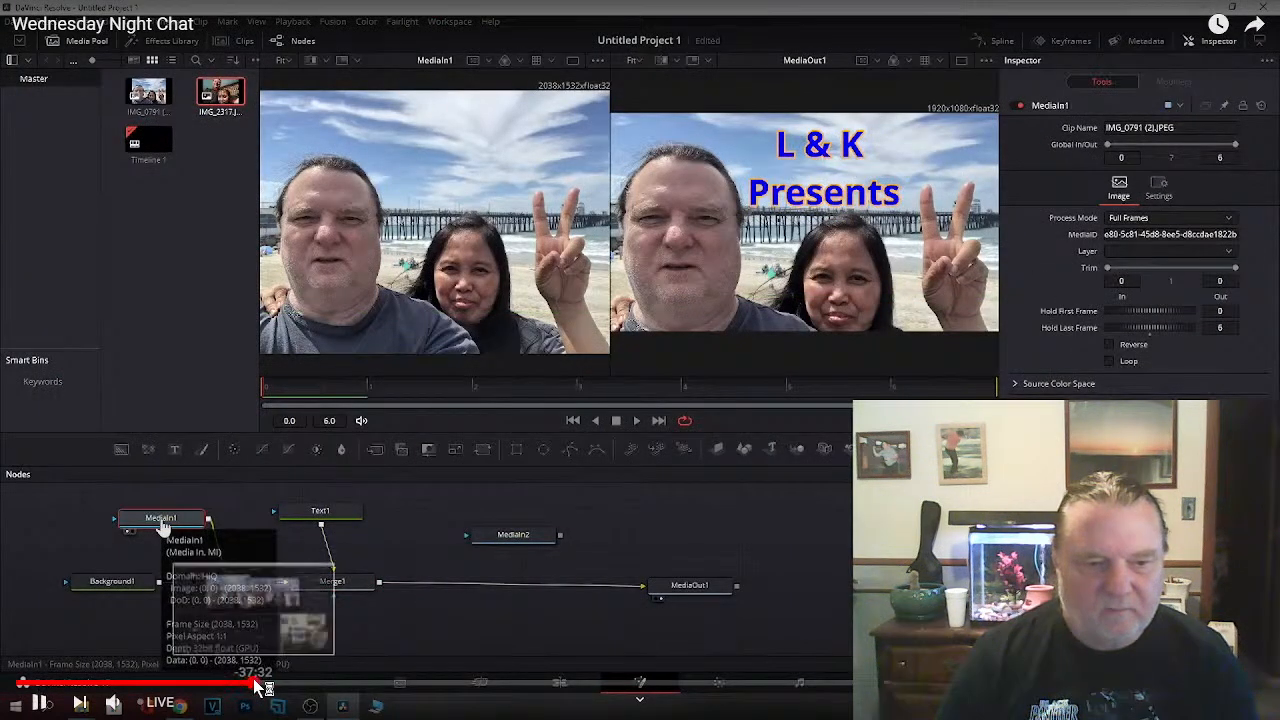
pyautogui.click(265, 687)
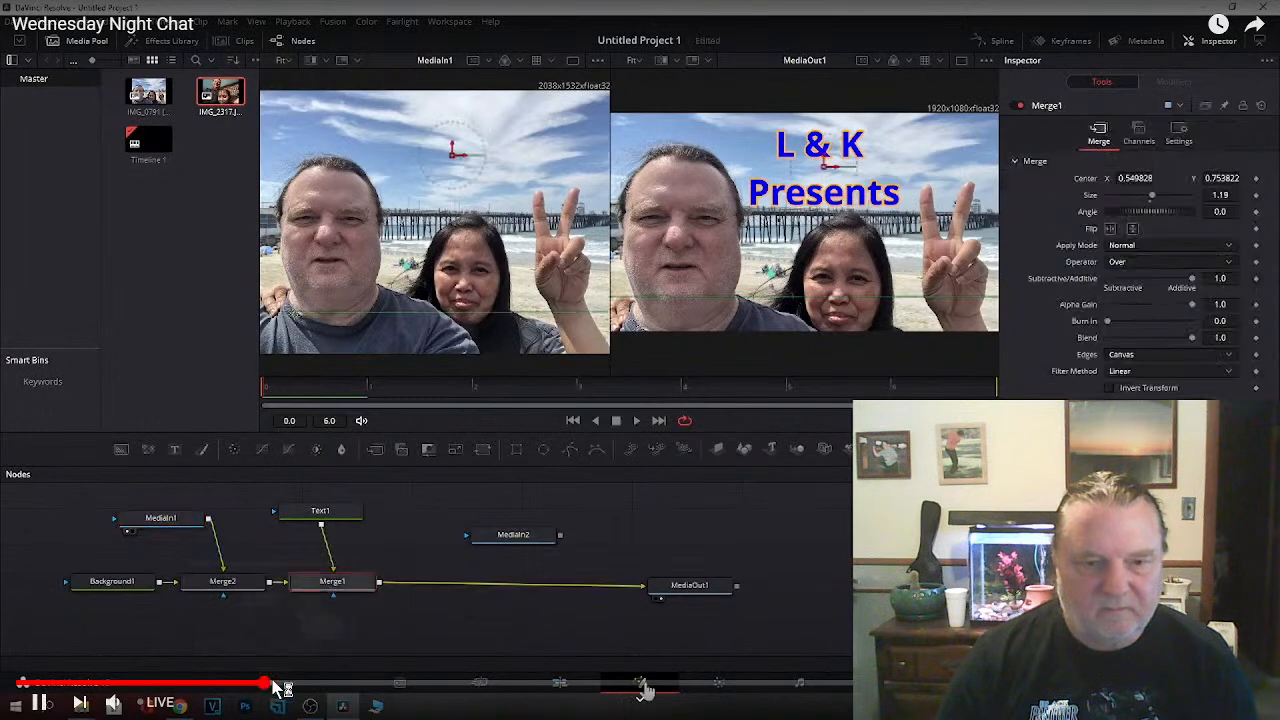
pyautogui.click(281, 686)
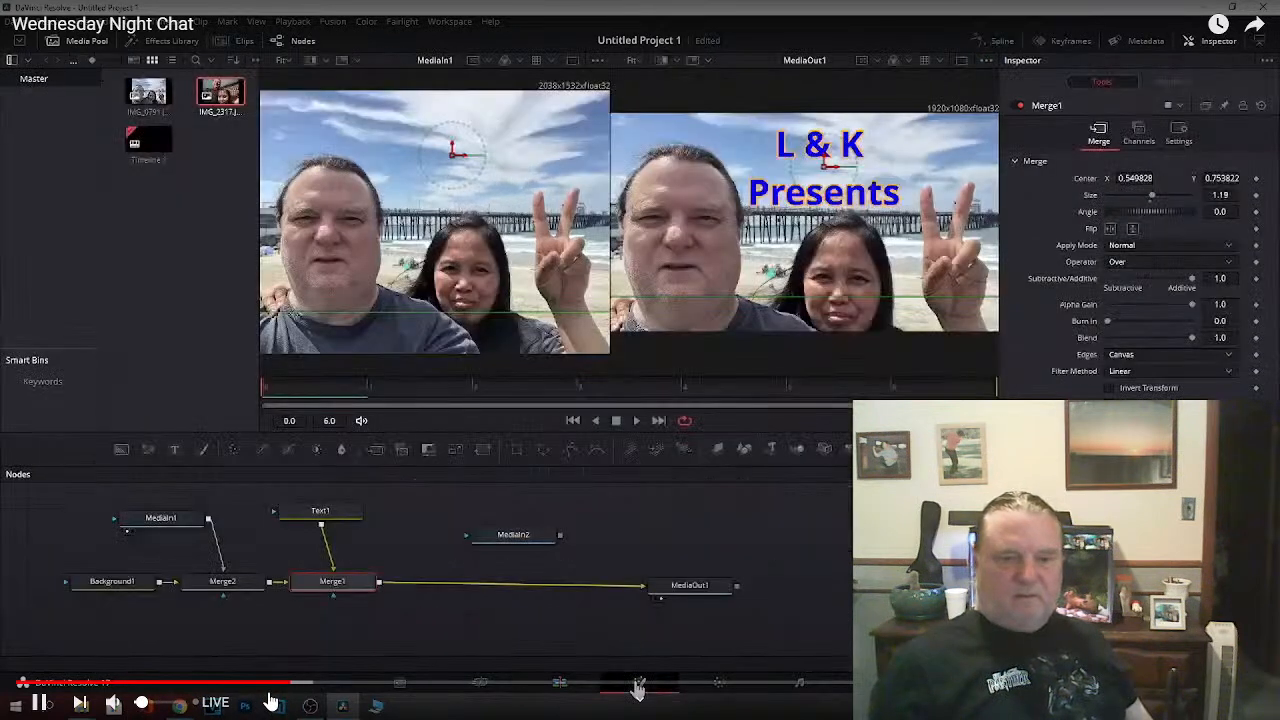
# Step: Pause the replay and seek to the Edit page view with the two circular photos over the title
pyautogui.click(40, 703)
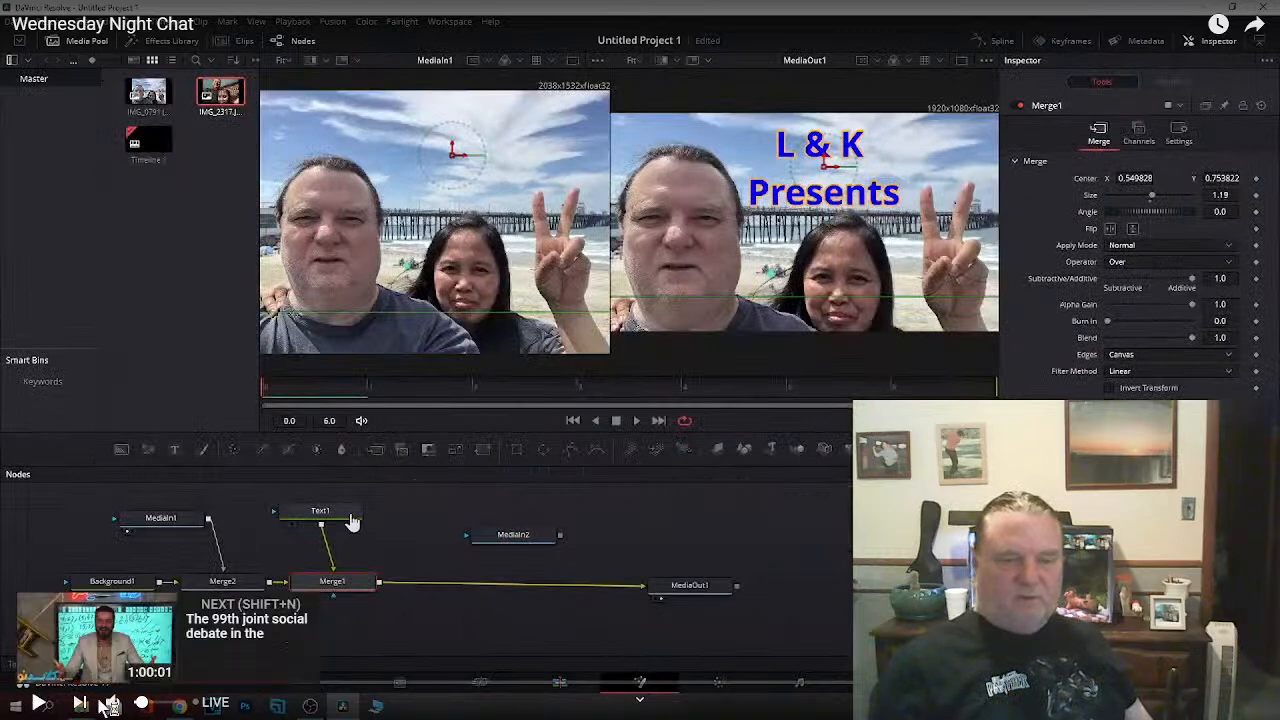
pyautogui.click(288, 684)
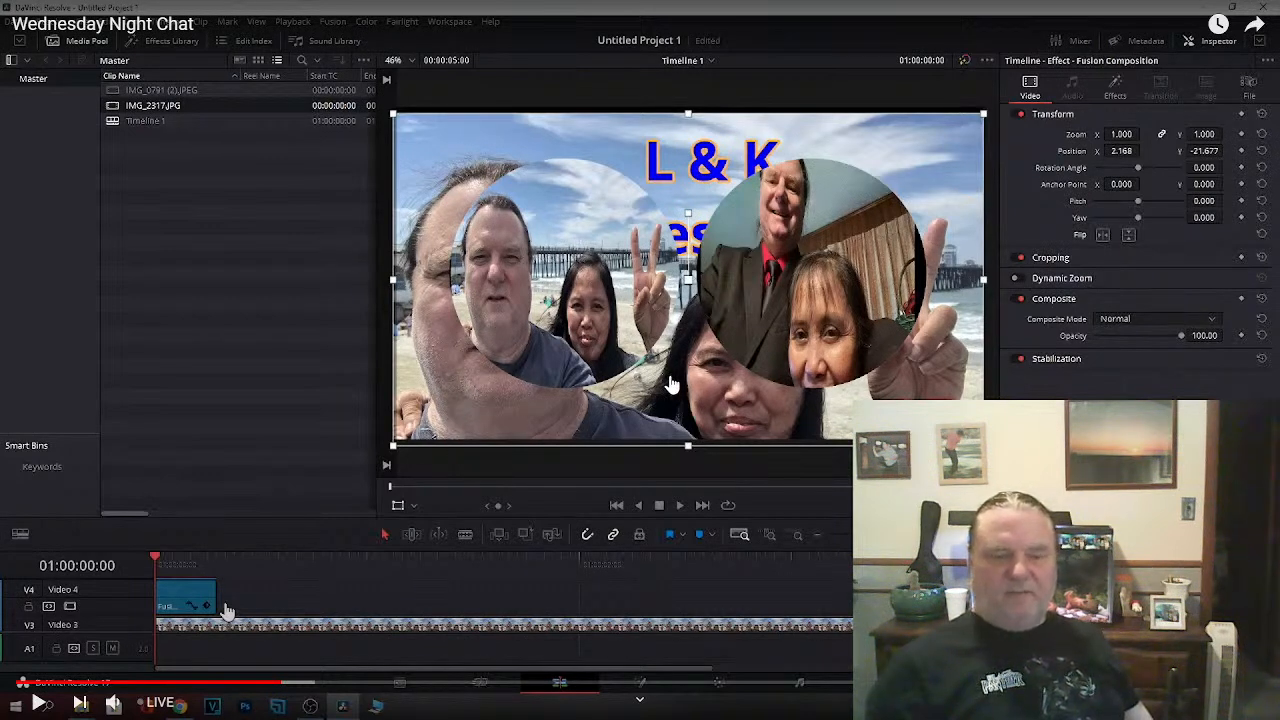
# Step: Leave the full-screen replay and switch back to the Fusion composition in DaVinci Resolve
pyautogui.click(1203, 16)
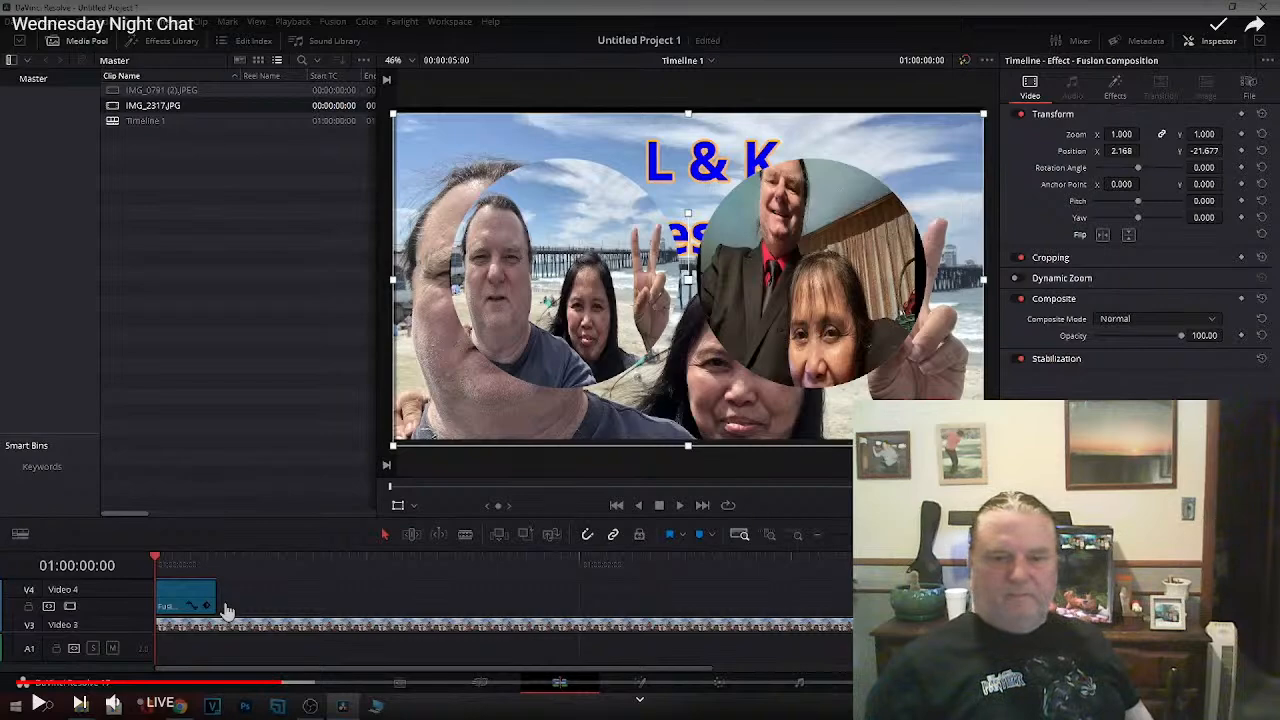
pyautogui.press('Escape')
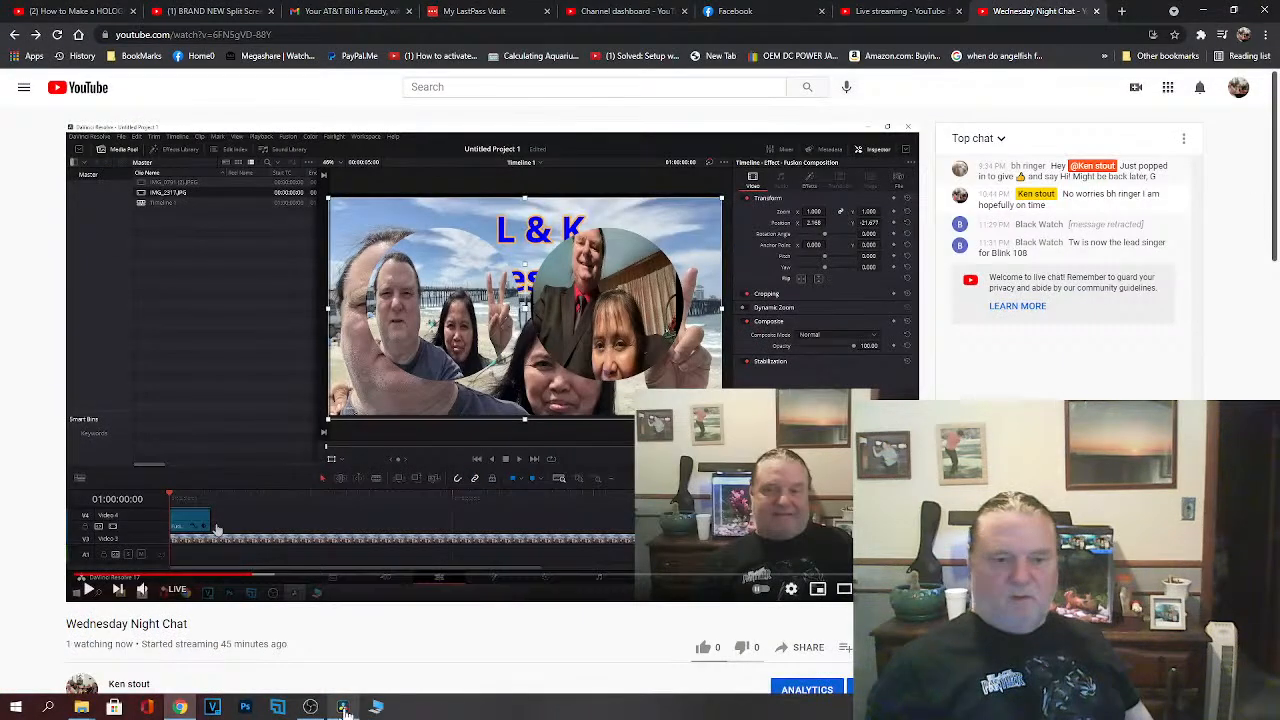
pyautogui.click(343, 707)
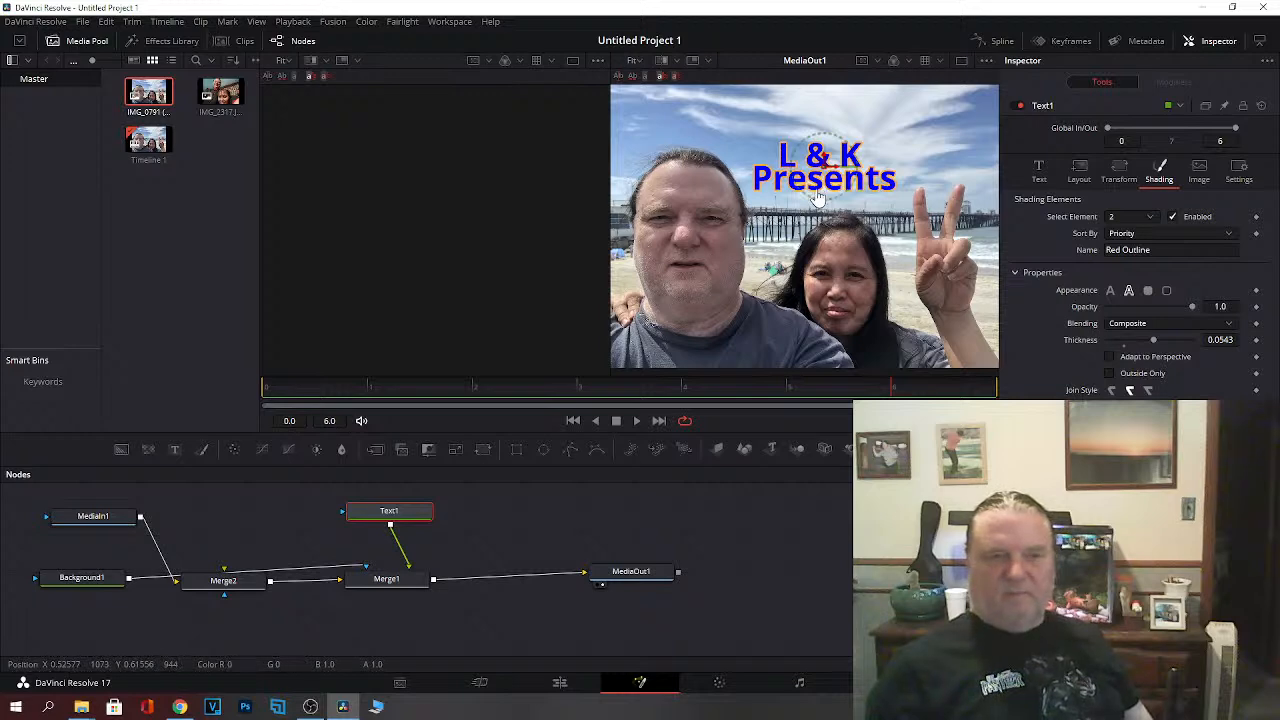
# Step: Compare the paused stream replay's circular-photo layout in the browser with the Fusion composition in DaVinci Resolve
pyautogui.click(179, 707)
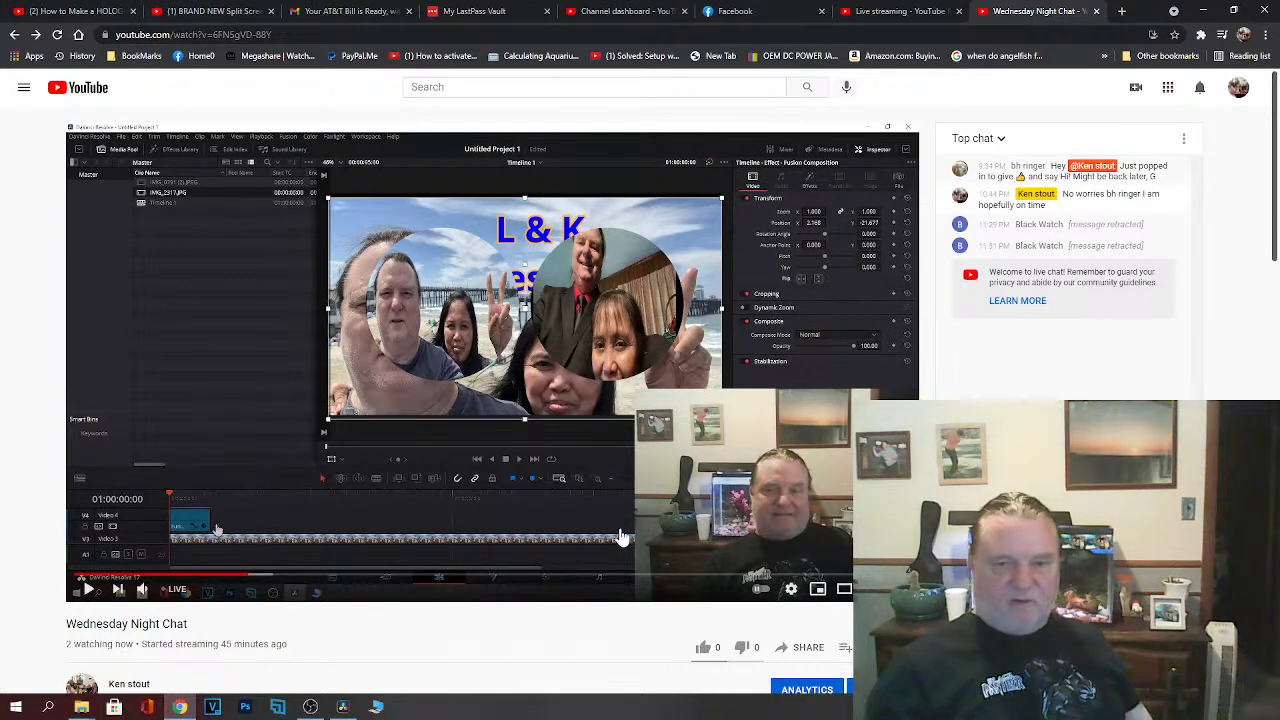
pyautogui.click(343, 706)
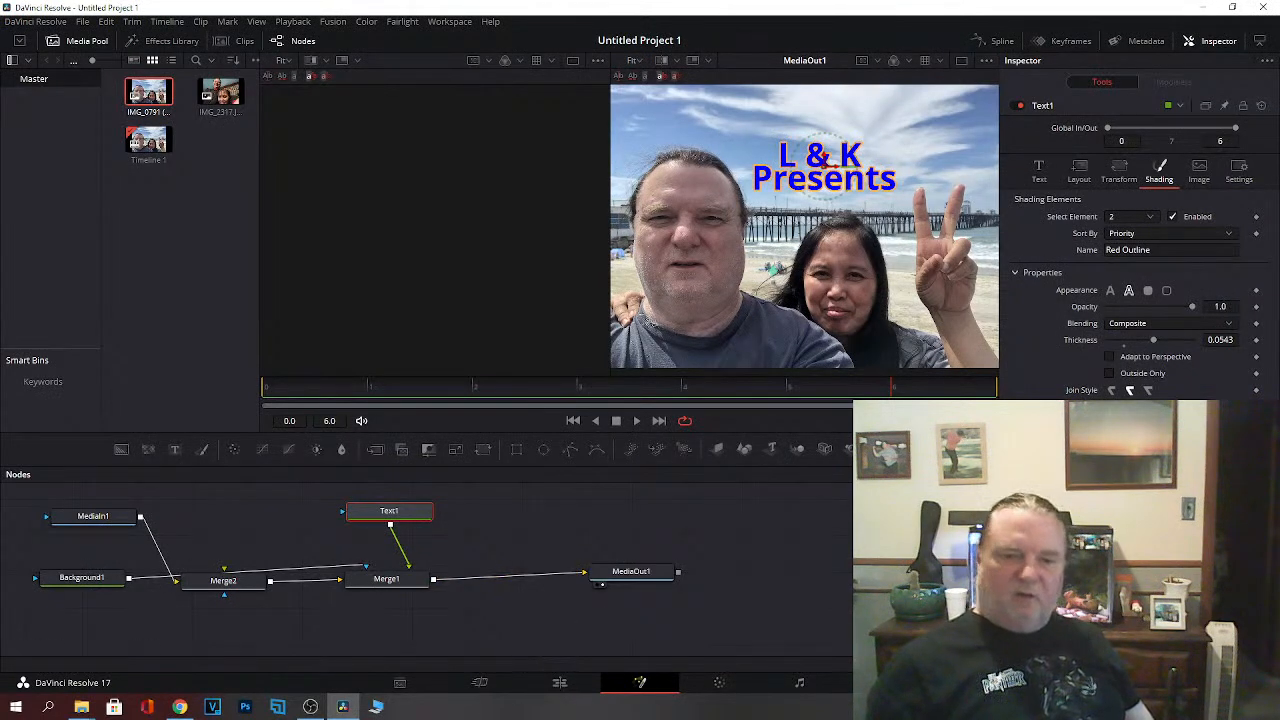
pyautogui.click(180, 706)
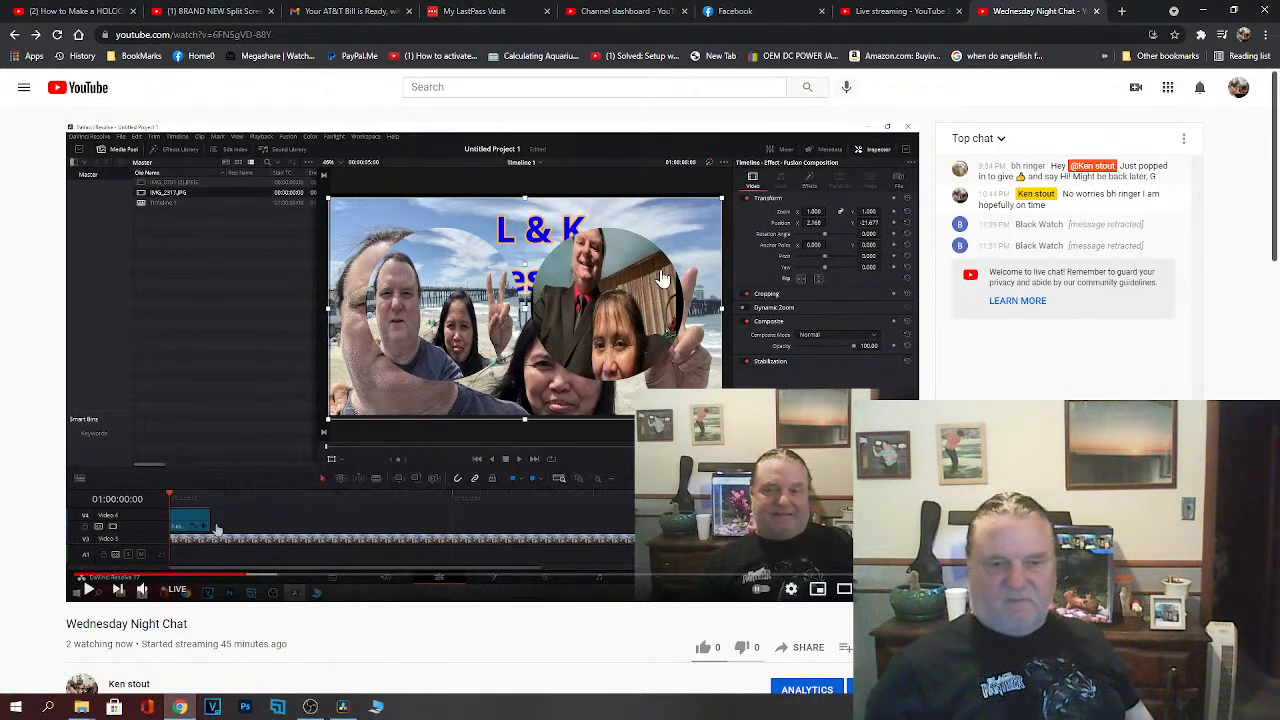
# Step: Leave the browser and show the timeline on DaVinci Resolve's Edit page with the Inspector hidden
pyautogui.click(1201, 13)
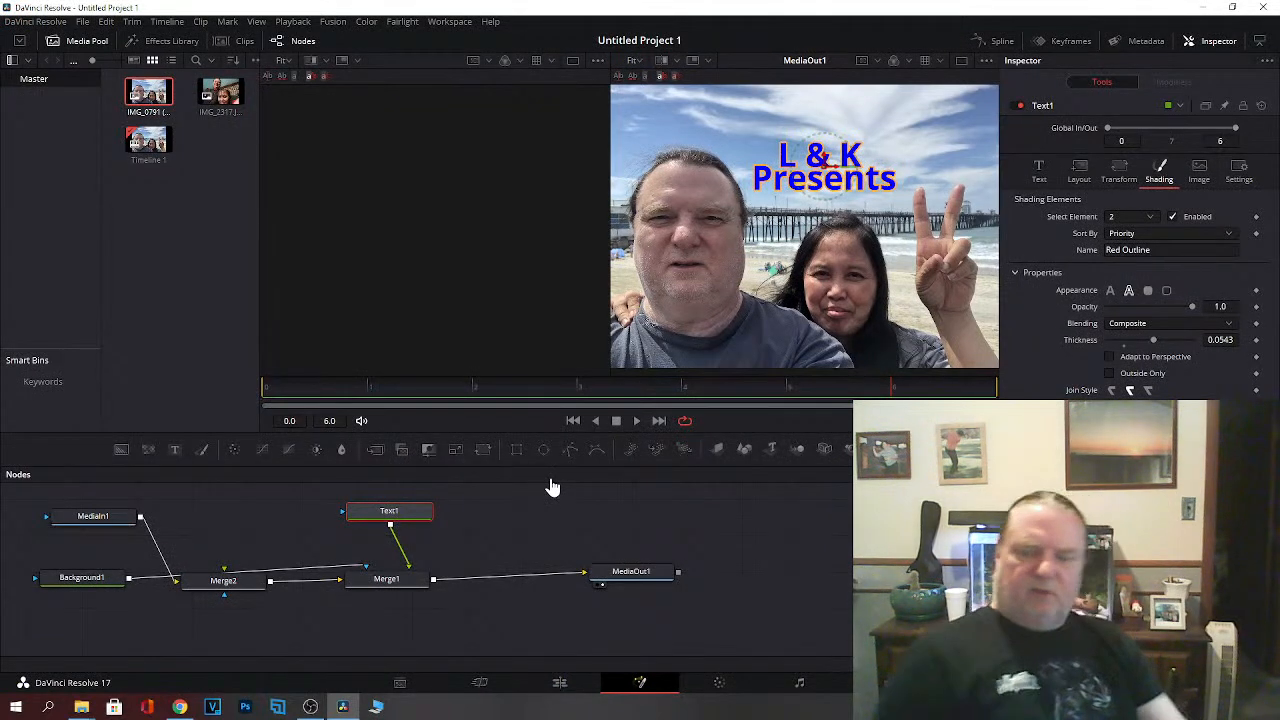
pyautogui.click(558, 684)
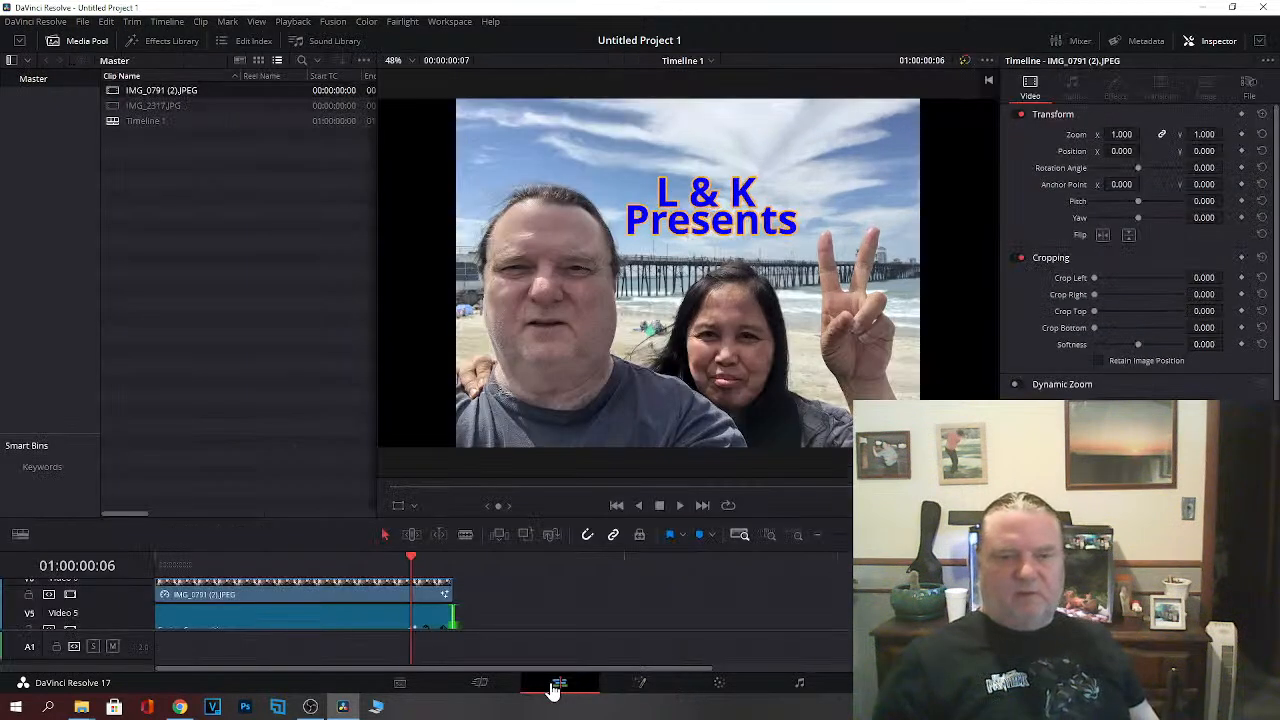
pyautogui.click(1205, 45)
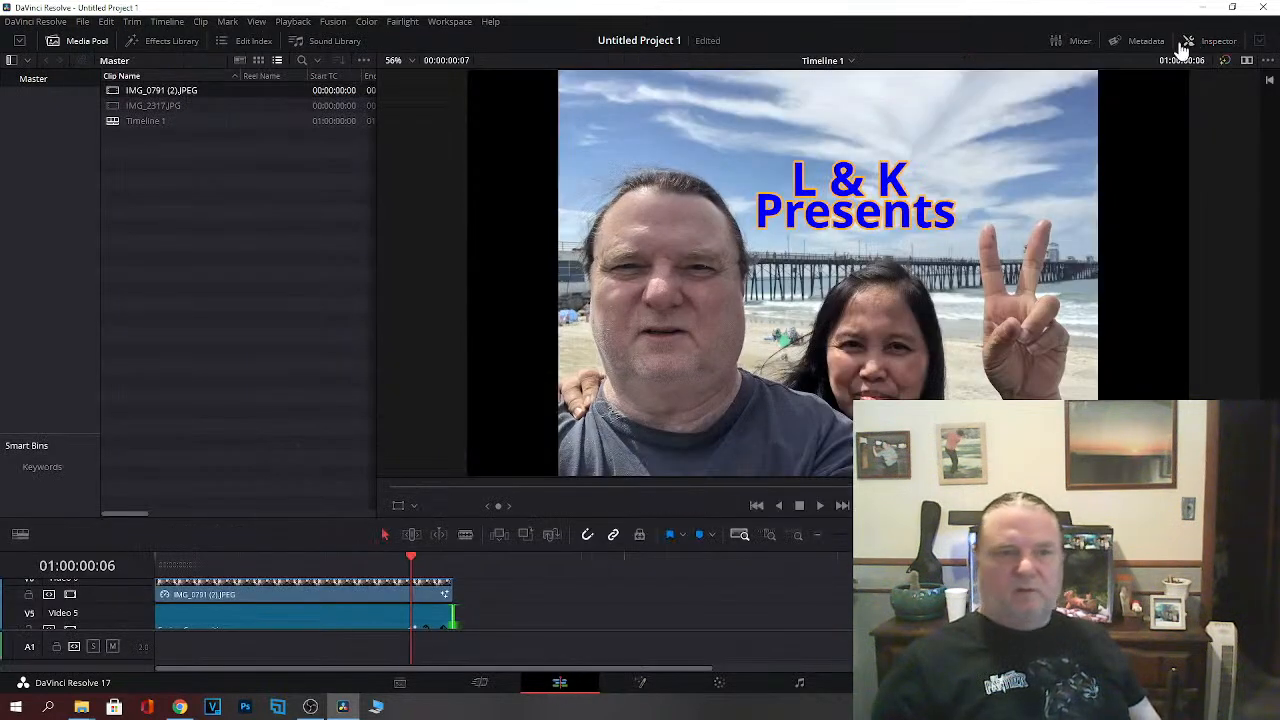
# Step: Try to quick-export the timeline to the desktop as an H.264 video named Intro
pyautogui.click(83, 22)
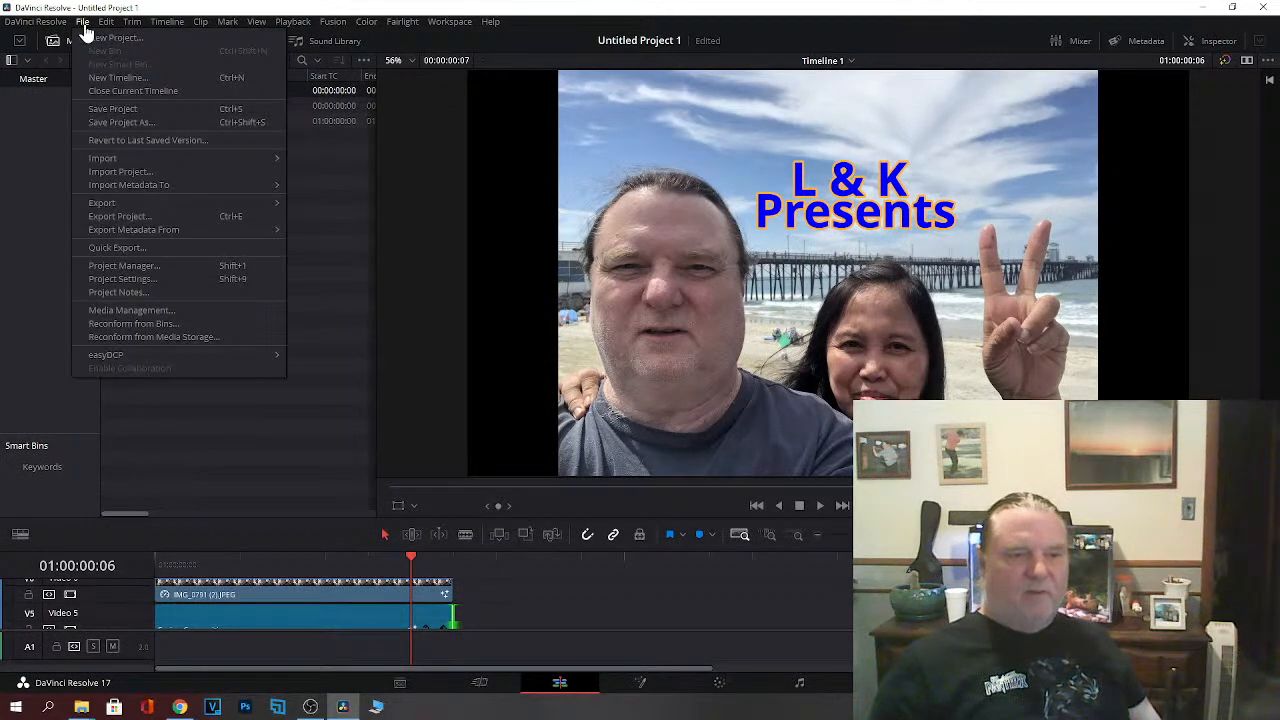
pyautogui.click(120, 248)
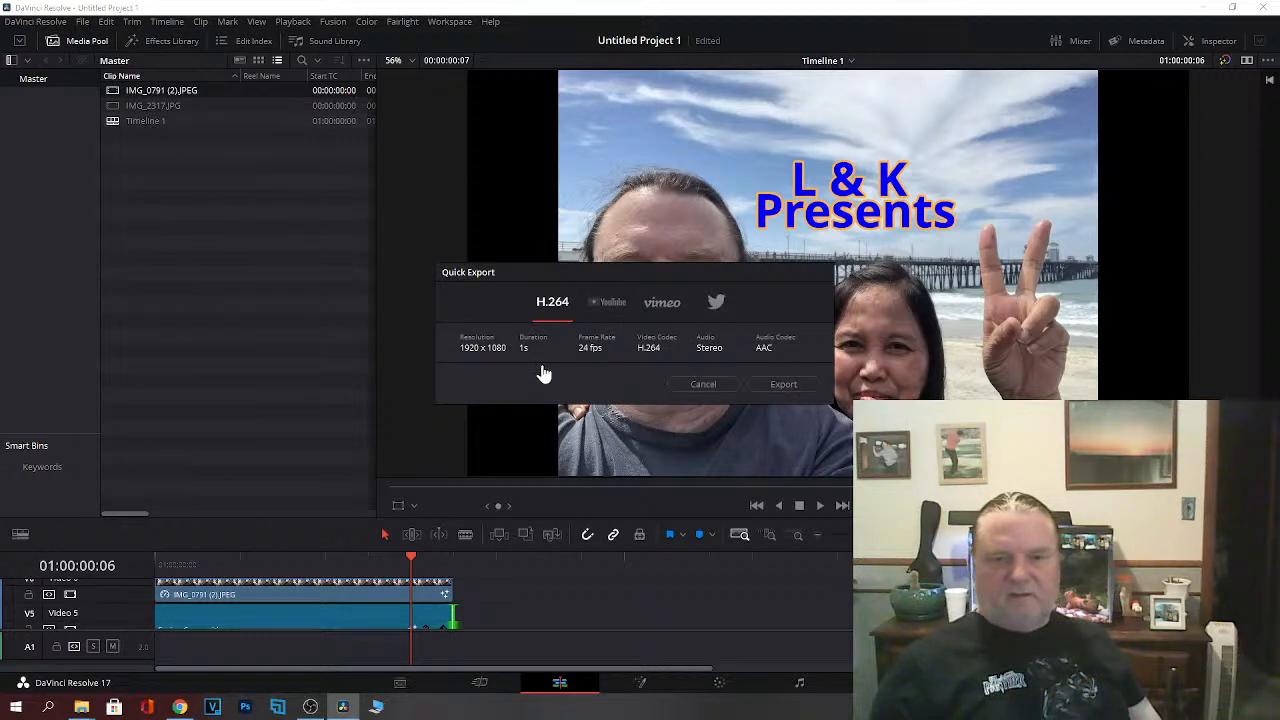
pyautogui.click(784, 385)
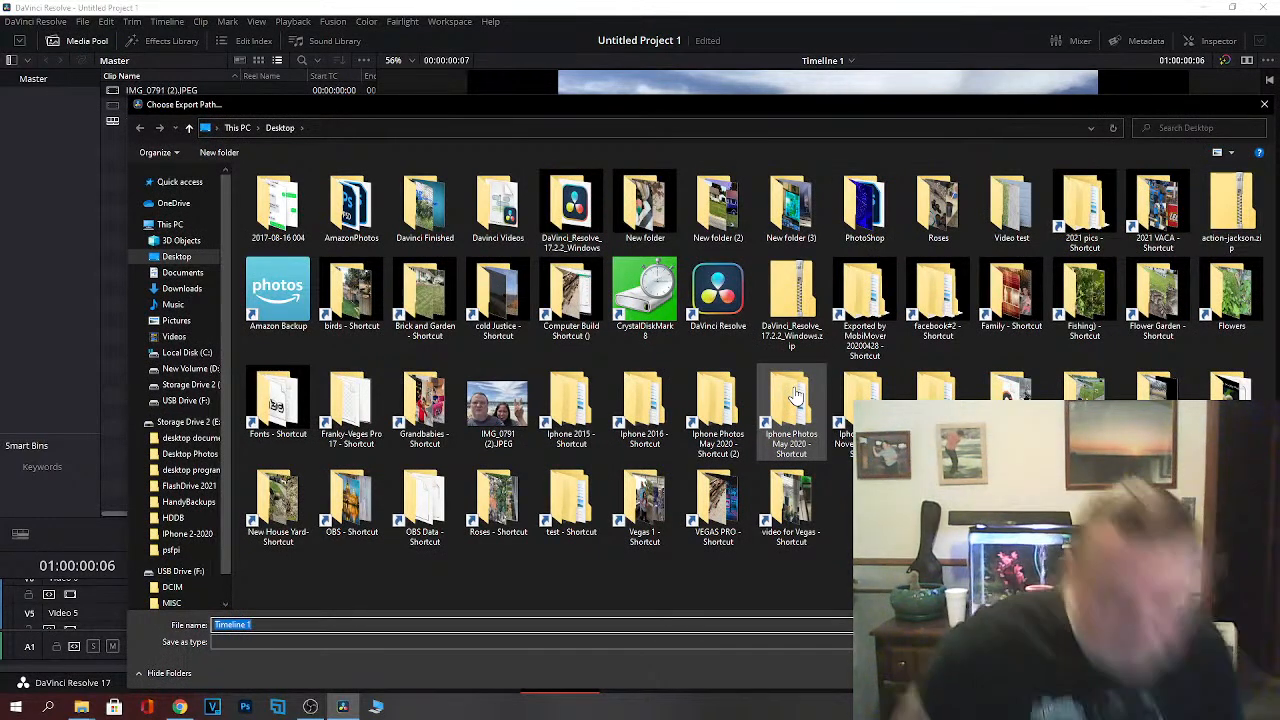
pyautogui.write('Intro')
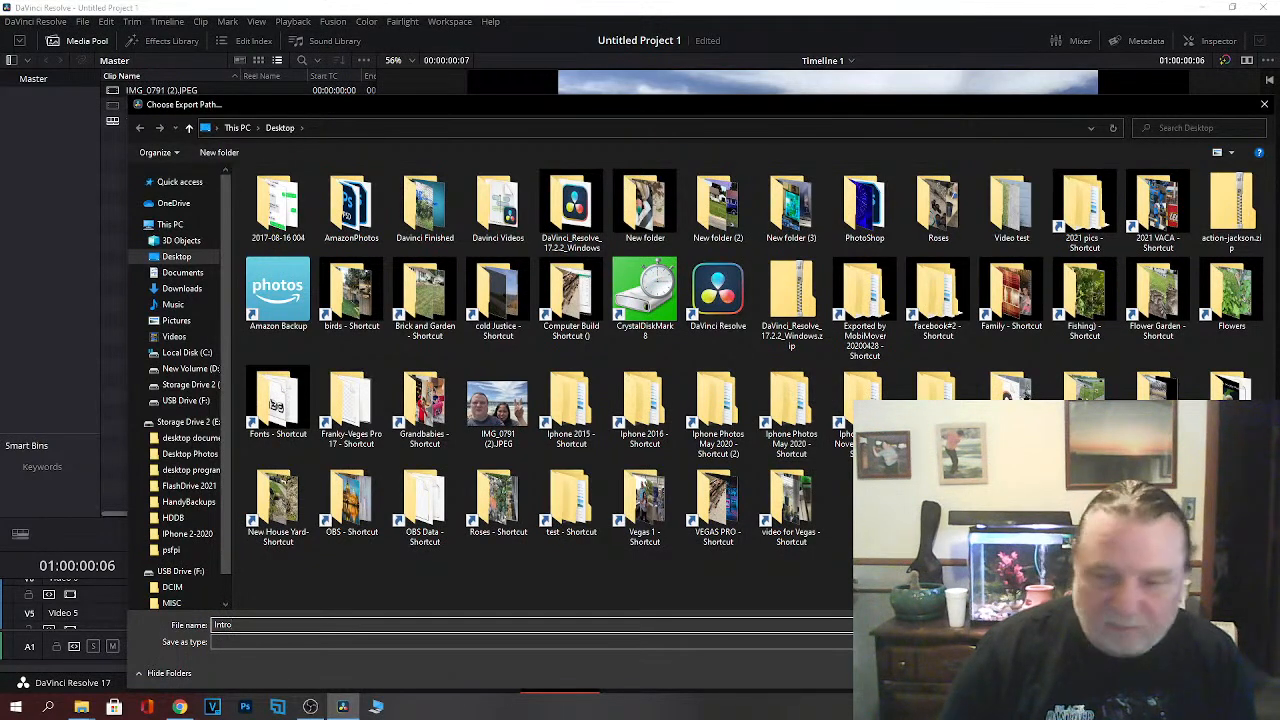
pyautogui.press('Return')
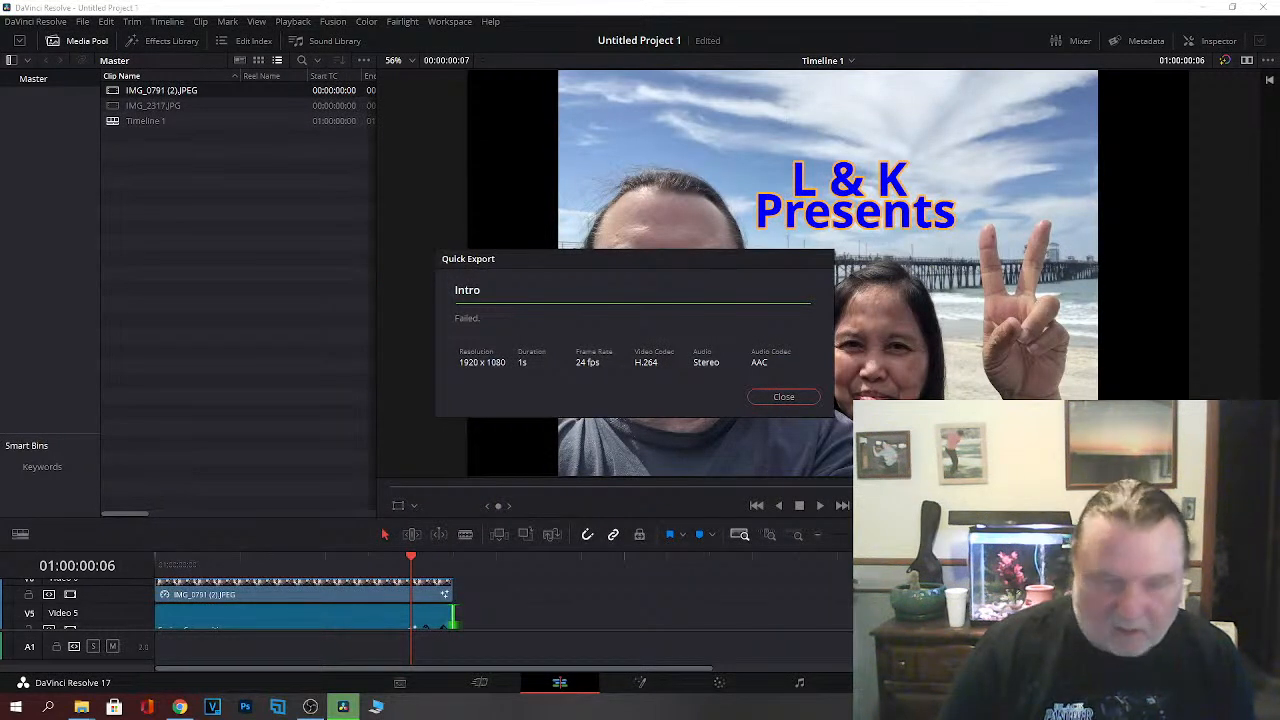
pyautogui.click(784, 397)
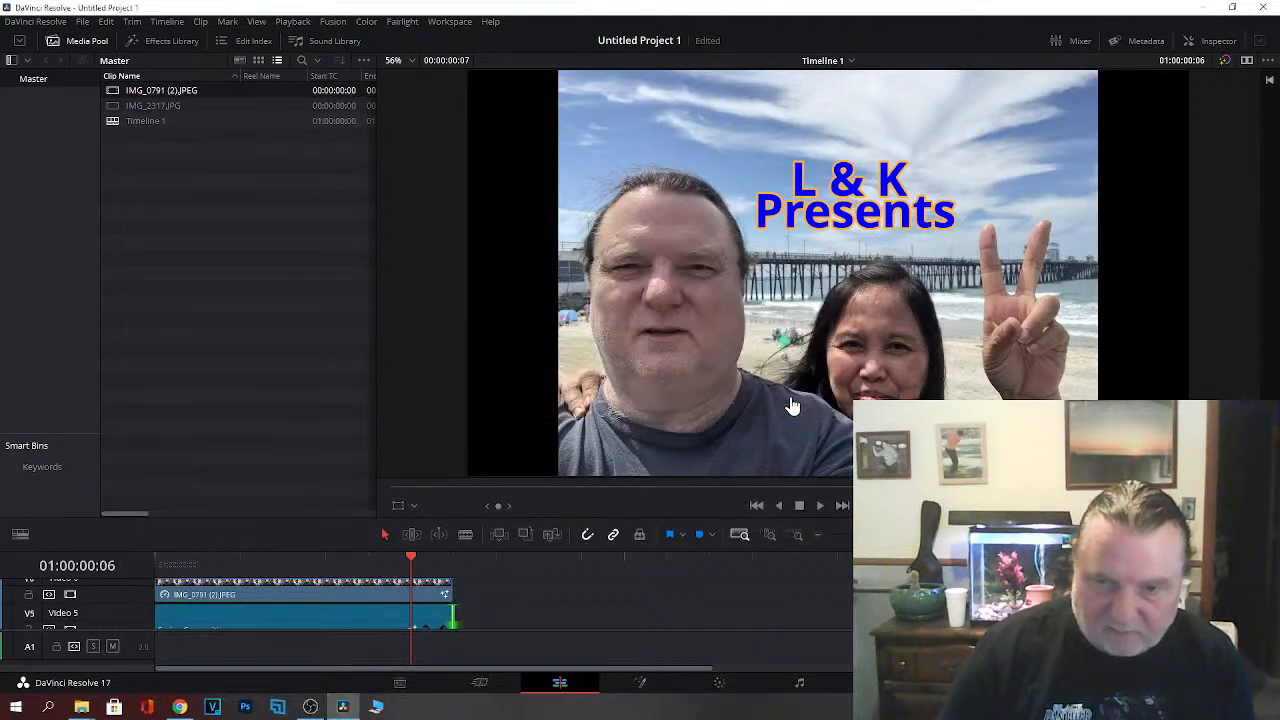
# Step: Move the exported Intro video from the desktop into the Davinci Finished folder and open that folder
pyautogui.click(1198, 9)
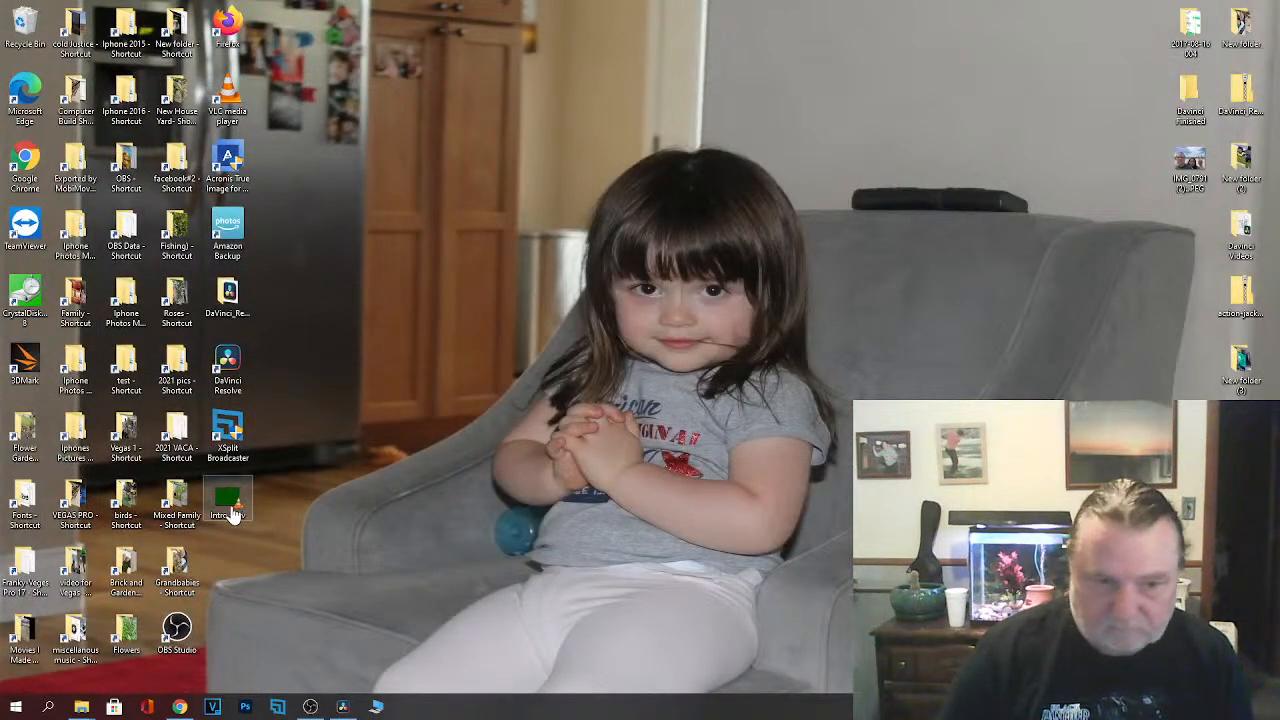
pyautogui.moveTo(222, 511); pyautogui.dragTo(1195, 106)
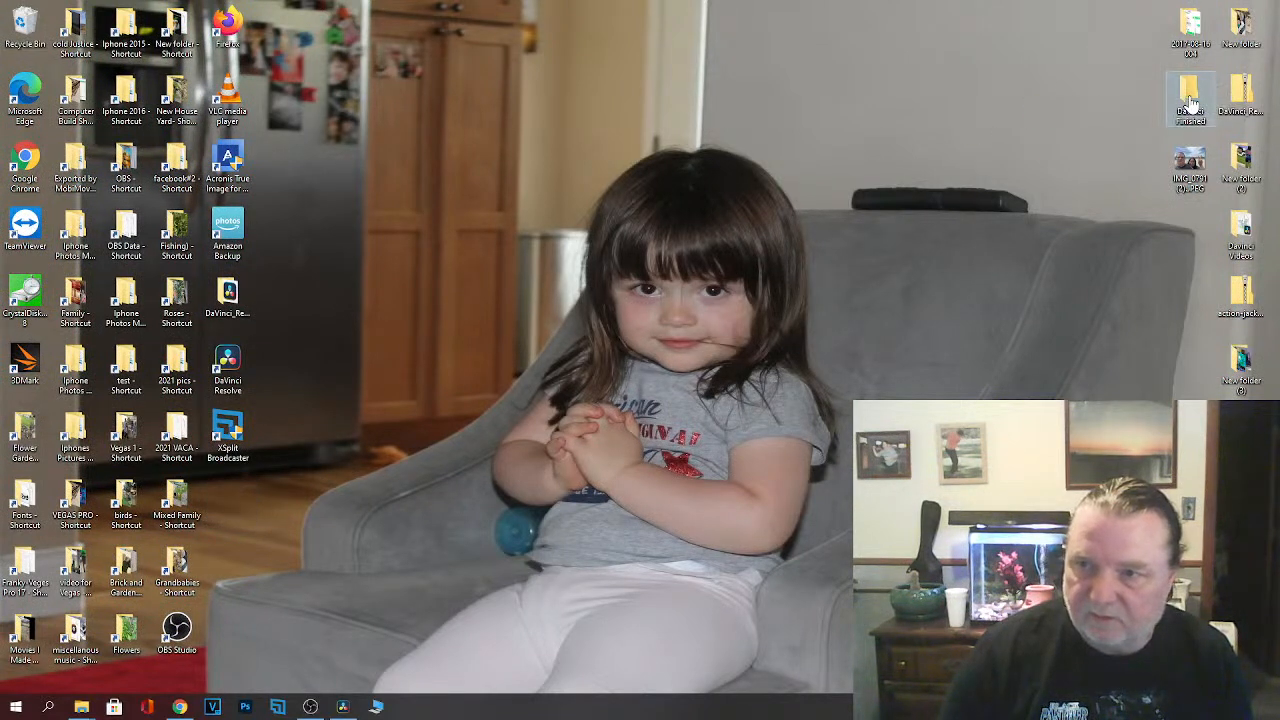
pyautogui.doubleClick(1189, 97)
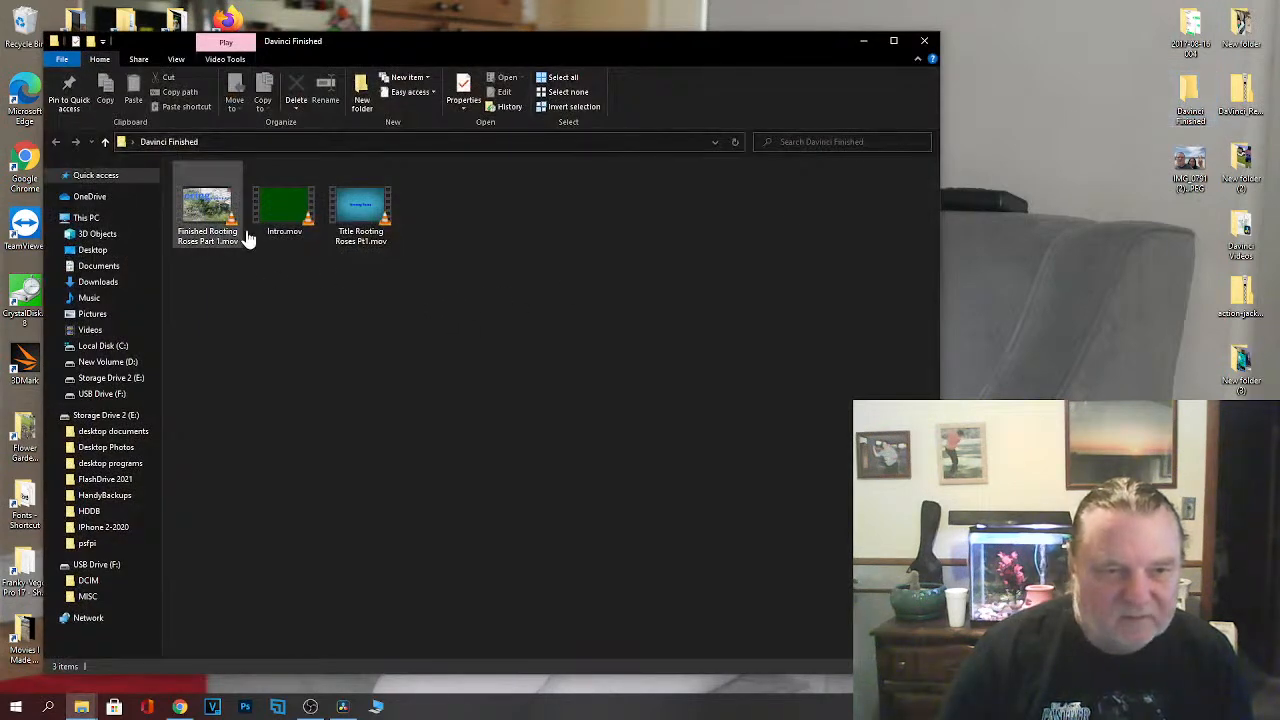
# Step: Play Intro.mov and Finished Rooting Roses Part 1.mov to compare their playback, closing the player after each
pyautogui.doubleClick(281, 214)
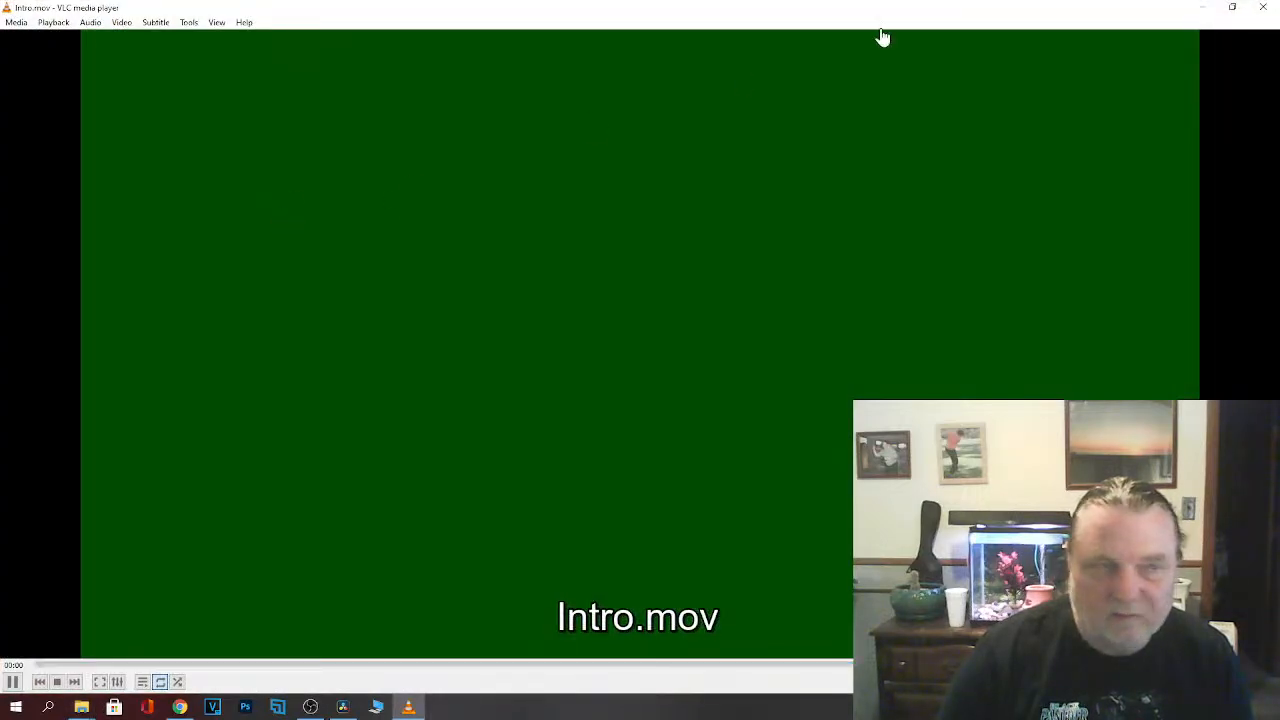
pyautogui.click(1265, 10)
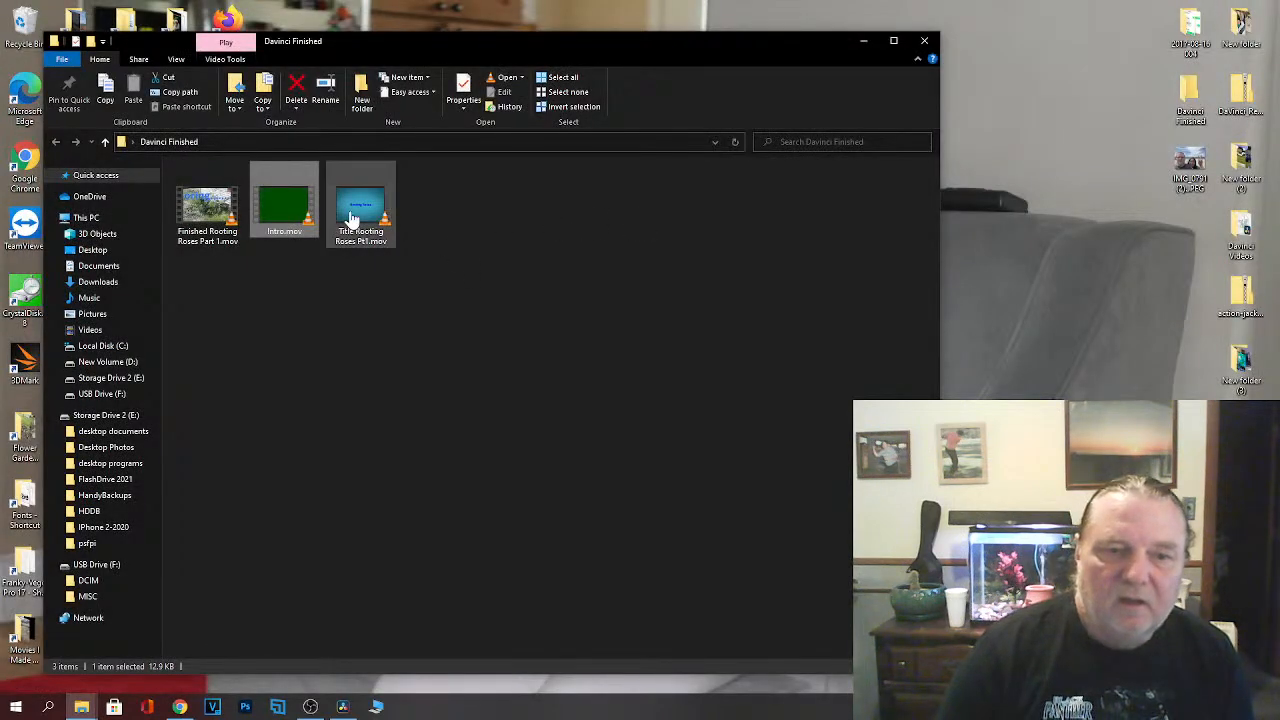
pyautogui.doubleClick(193, 218)
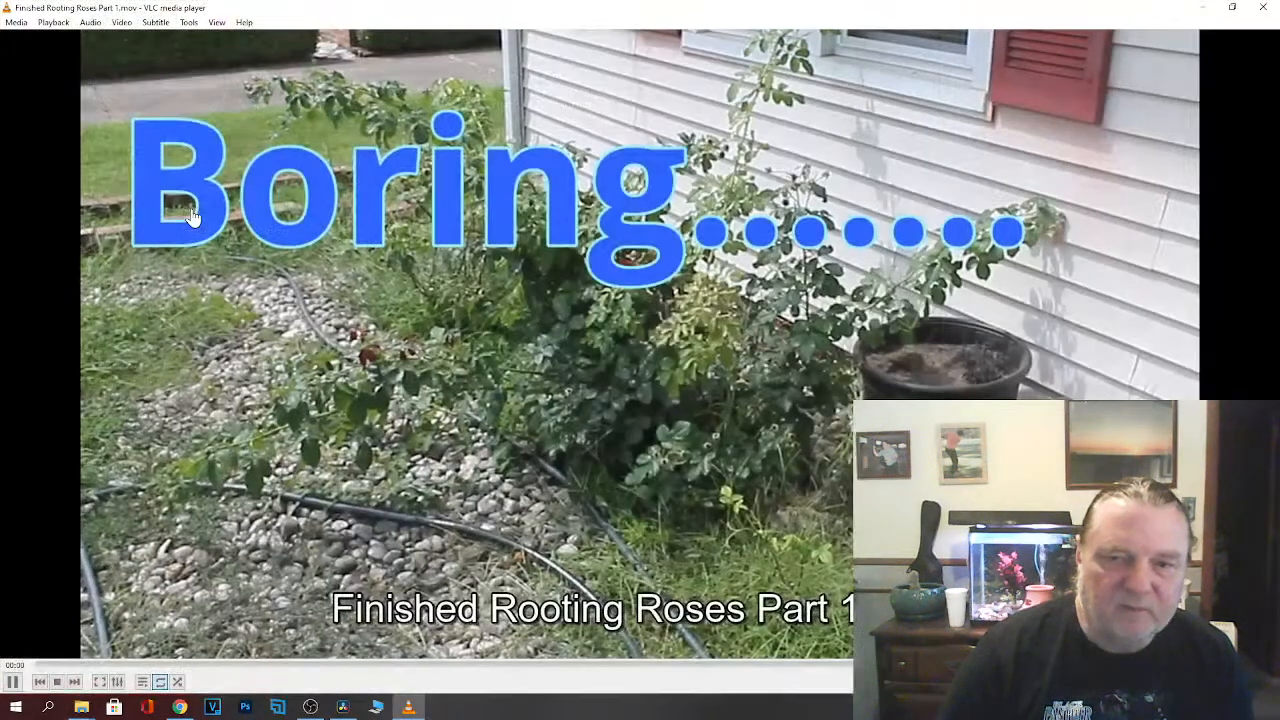
pyautogui.click(1258, 12)
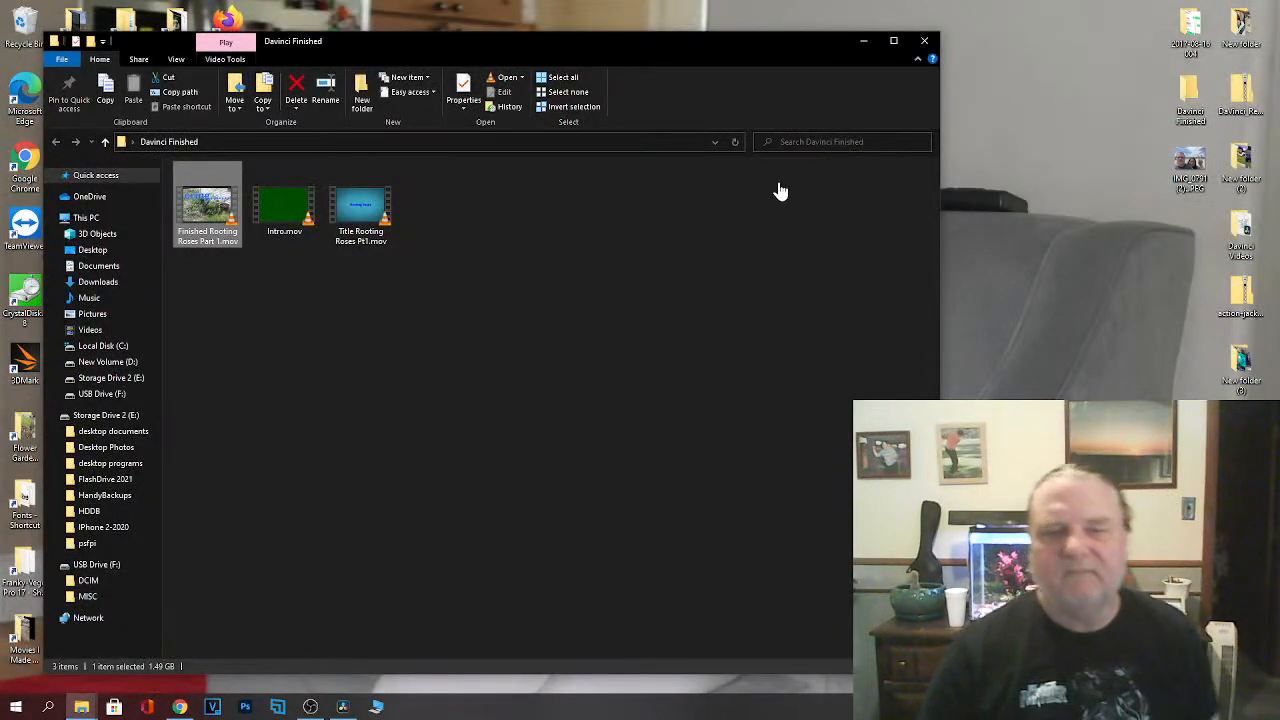
# Step: Delete Intro.mov from the Davinci Finished folder and close the folder window
pyautogui.click(306, 207)
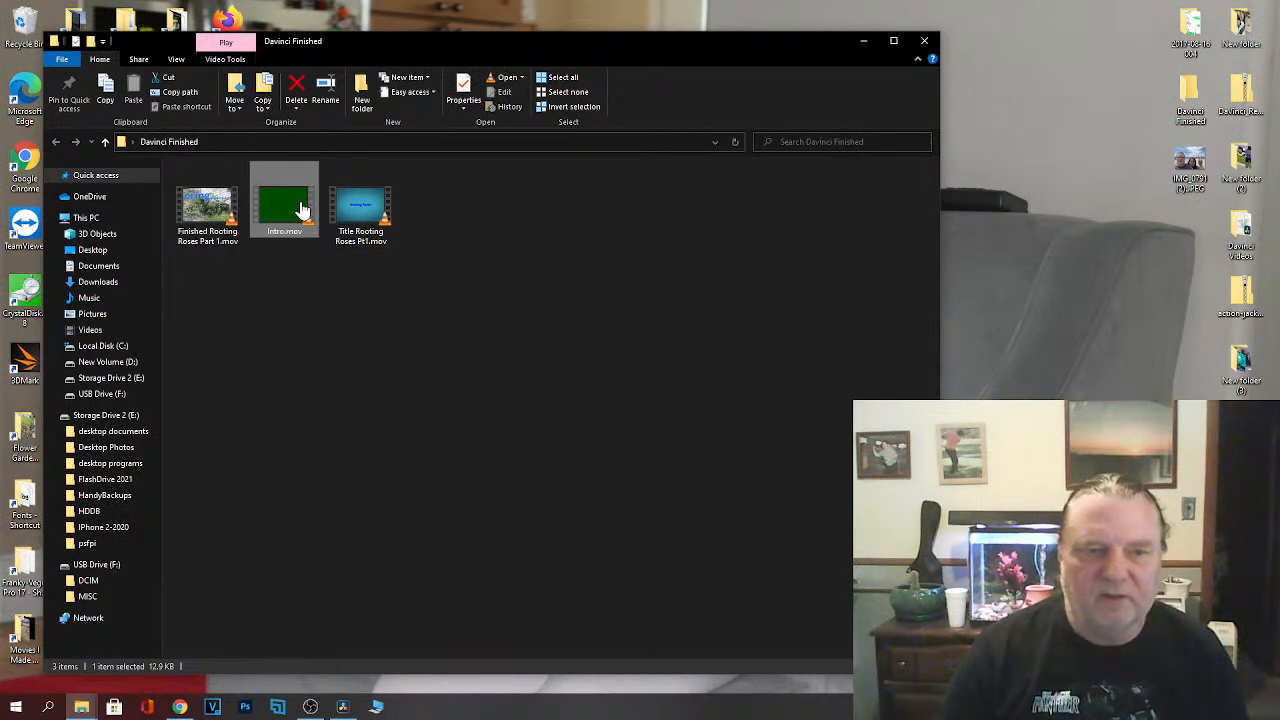
pyautogui.rightClick(302, 210)
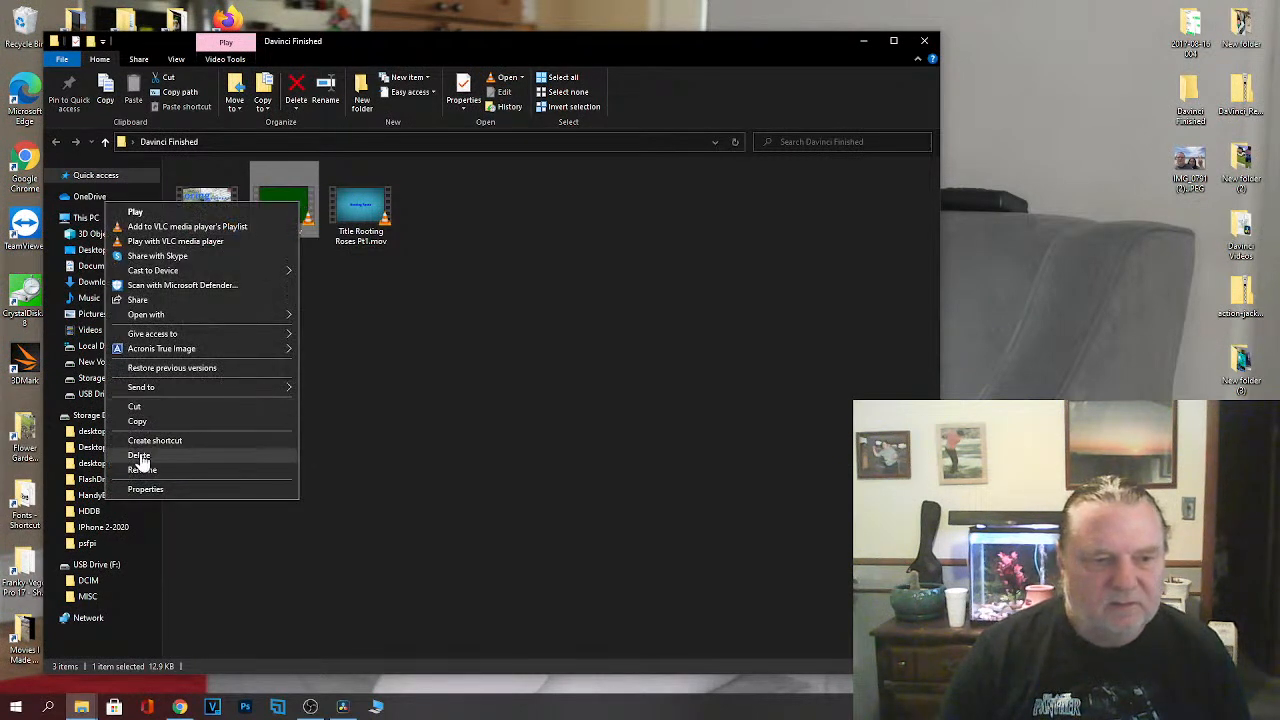
pyautogui.click(218, 456)
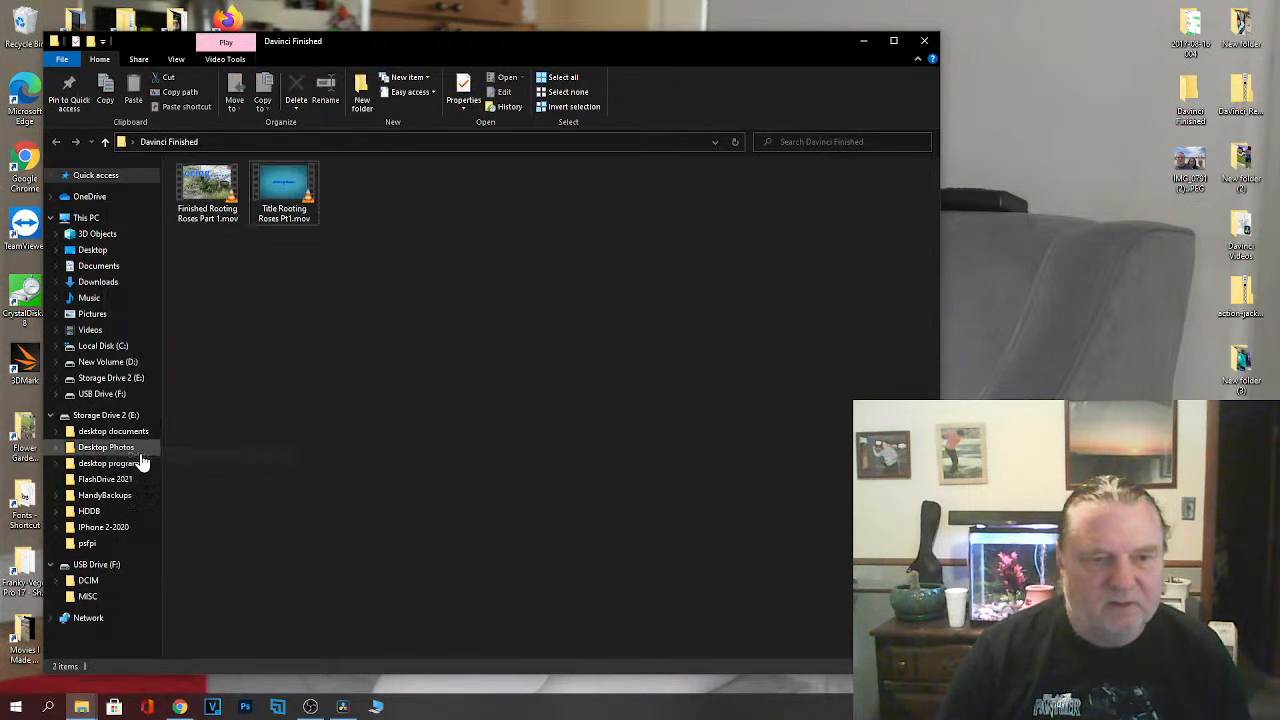
pyautogui.click(922, 46)
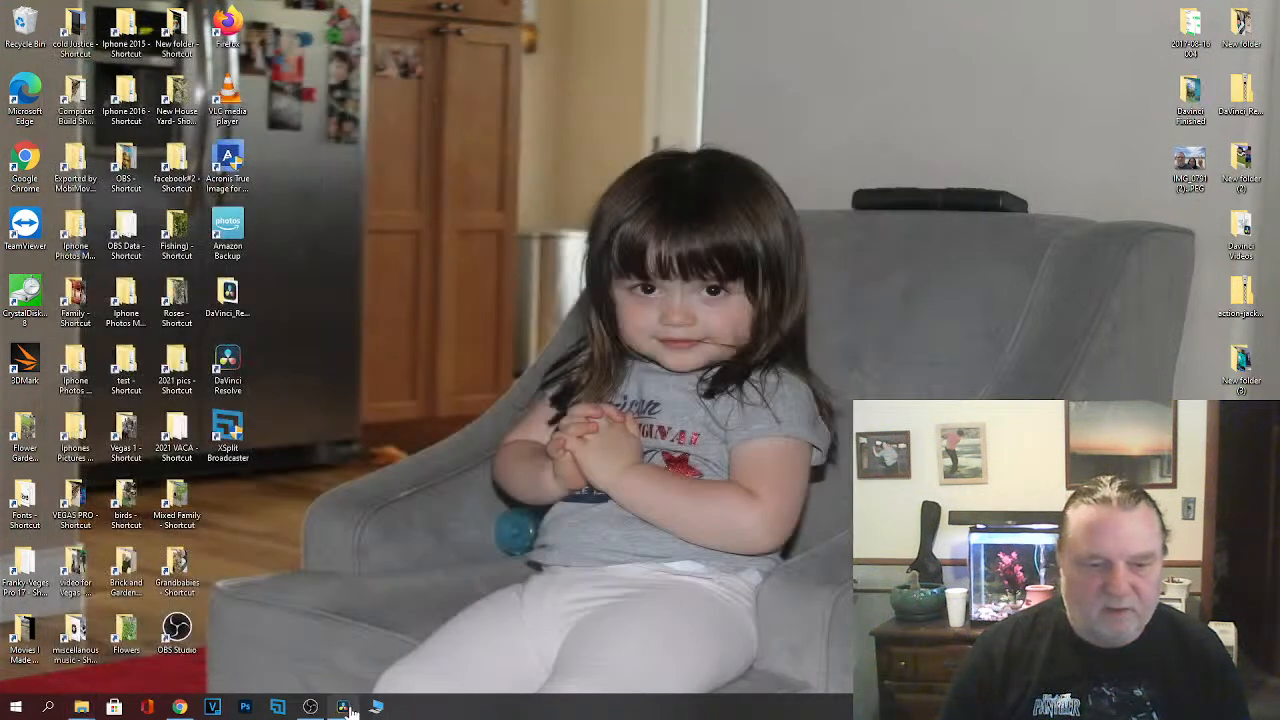
# Step: Switch back to DaVinci Resolve and retry the H.264 quick export to the desktop under the name Intro
pyautogui.click(345, 707)
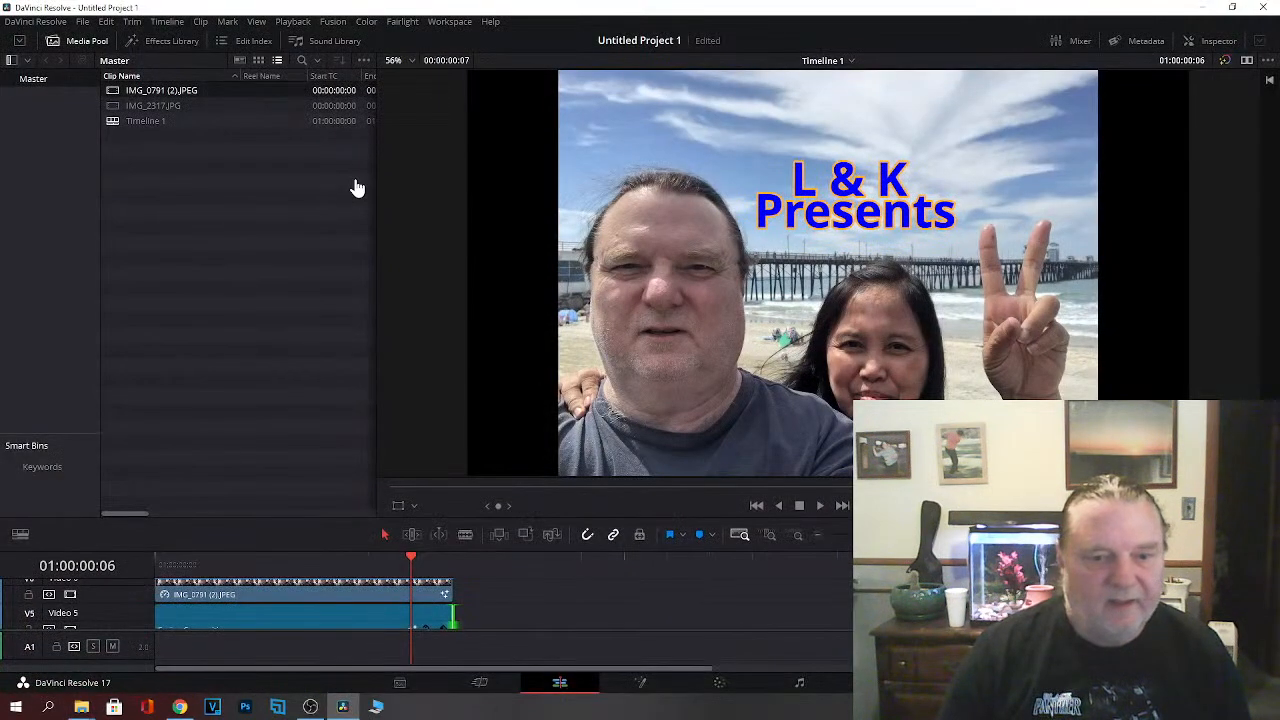
pyautogui.click(81, 24)
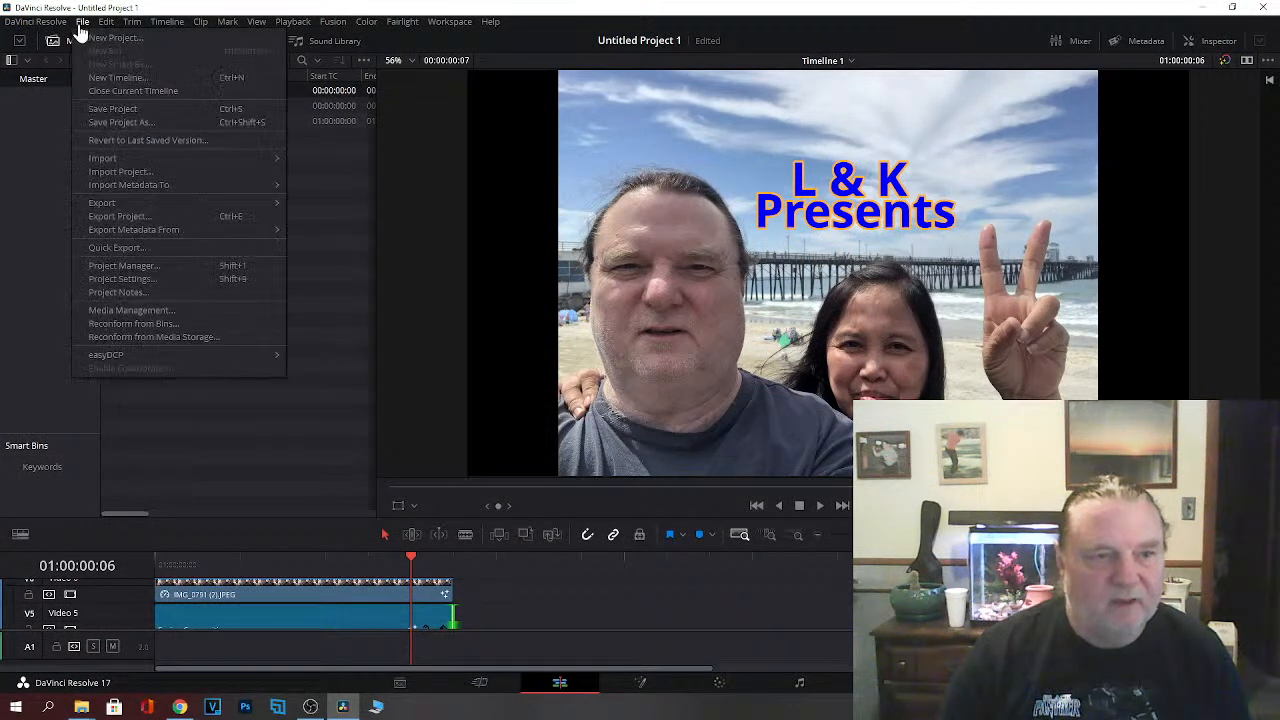
pyautogui.click(105, 248)
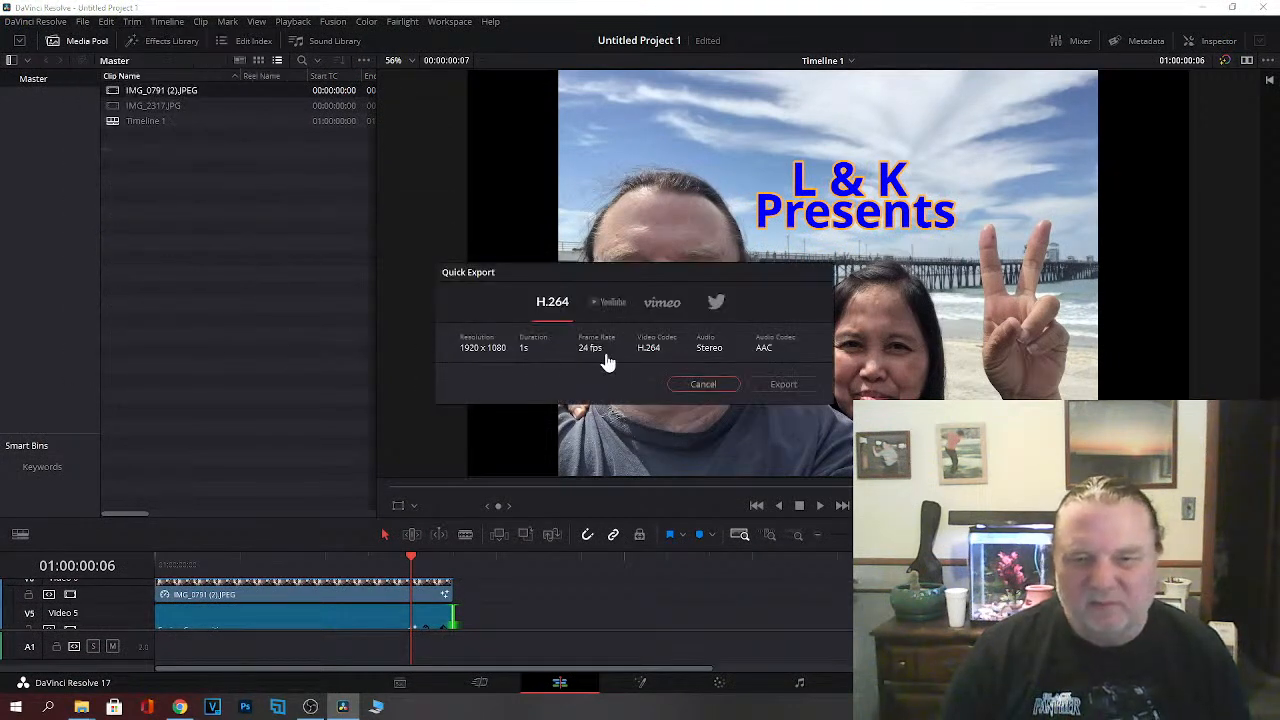
pyautogui.click(786, 386)
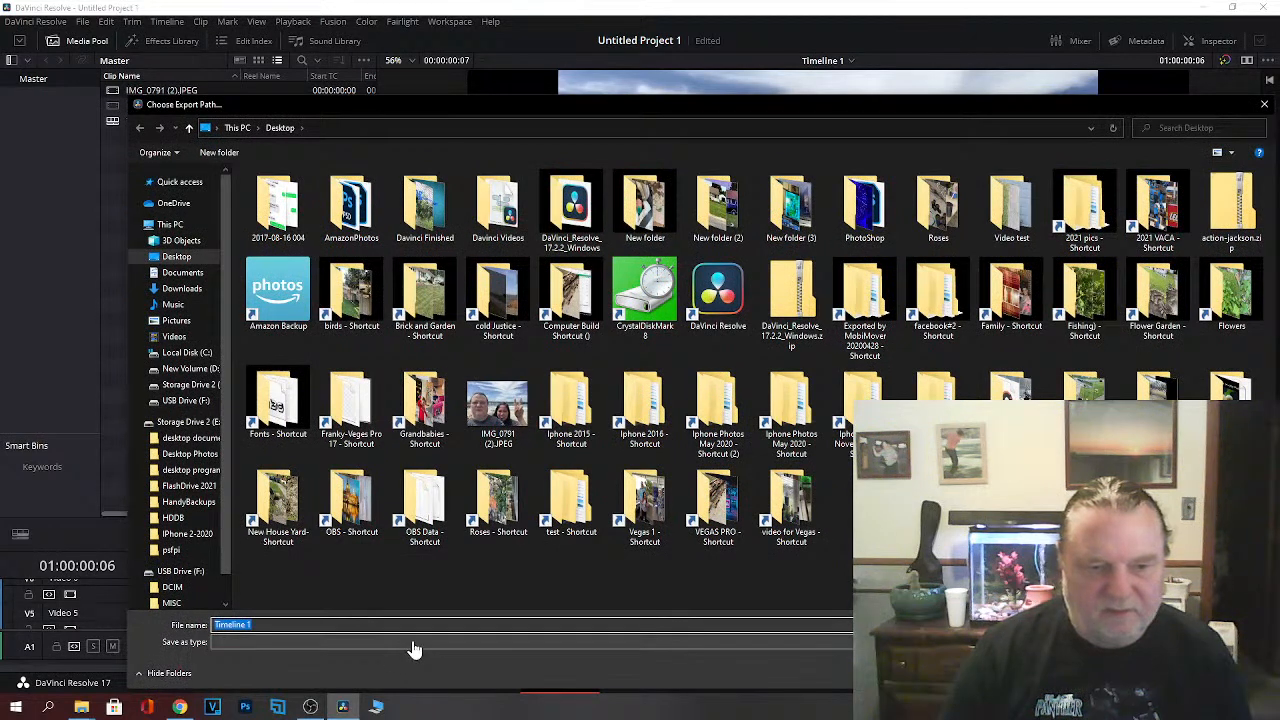
pyautogui.write('Intro')
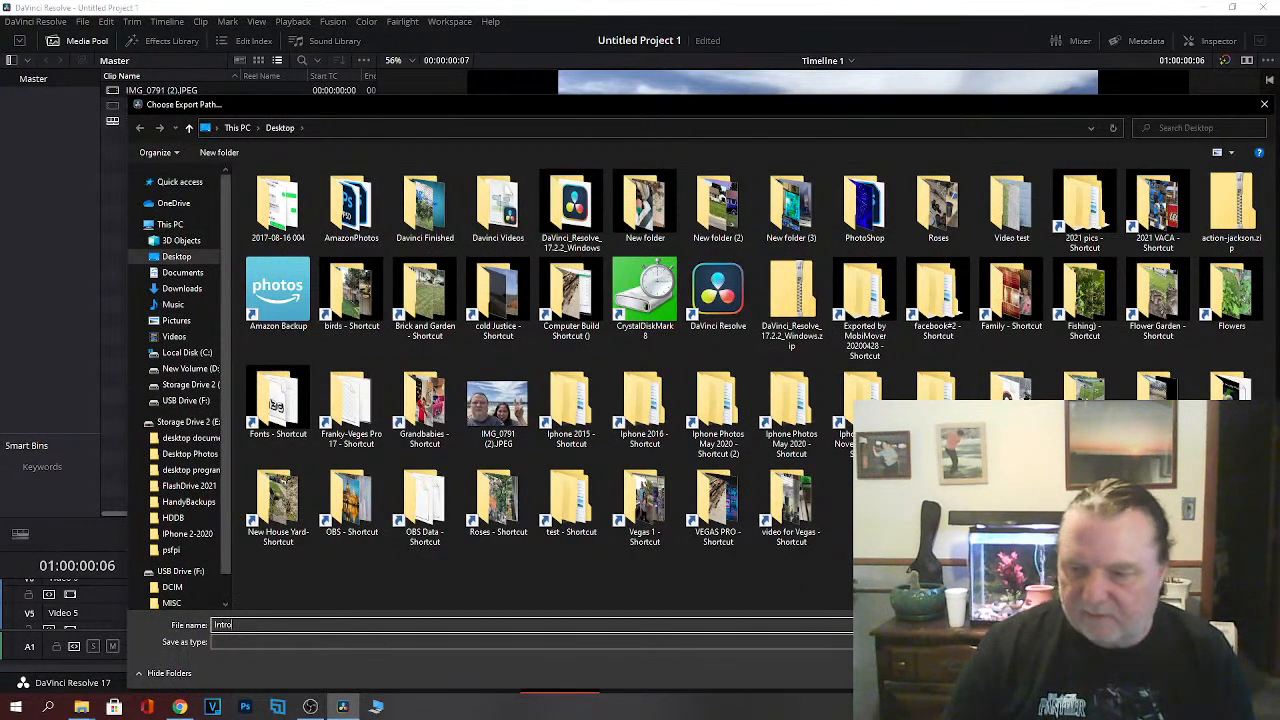
pyautogui.click(740, 642)
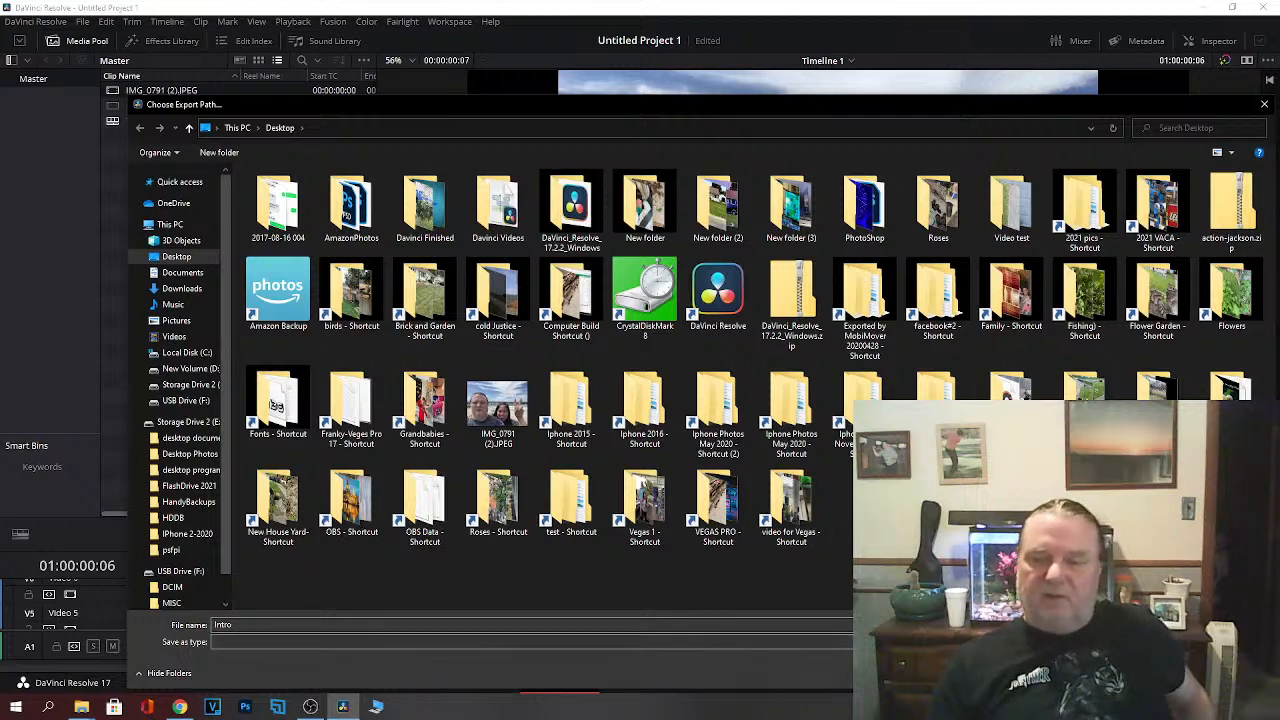
pyautogui.press('Return')
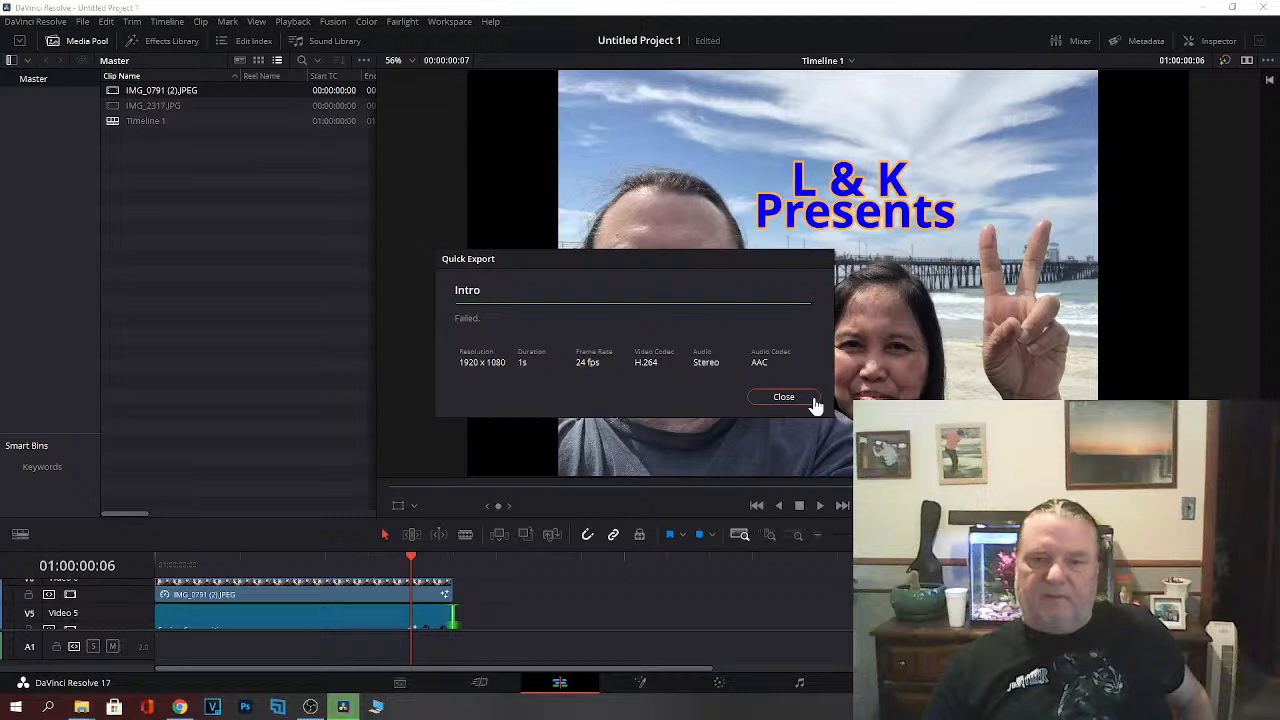
pyautogui.click(783, 397)
# Step: Play the newly exported Intro.mov from the desktop to check it, and close the player
pyautogui.click(1201, 7)
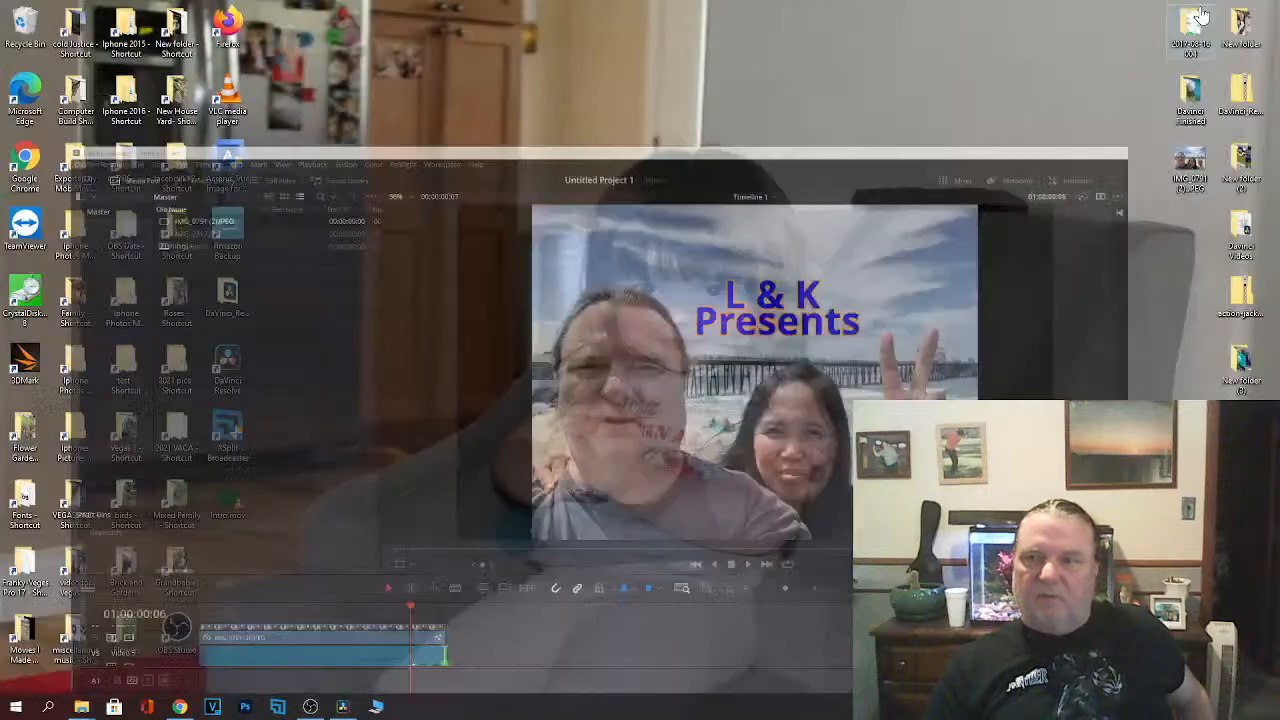
pyautogui.doubleClick(228, 506)
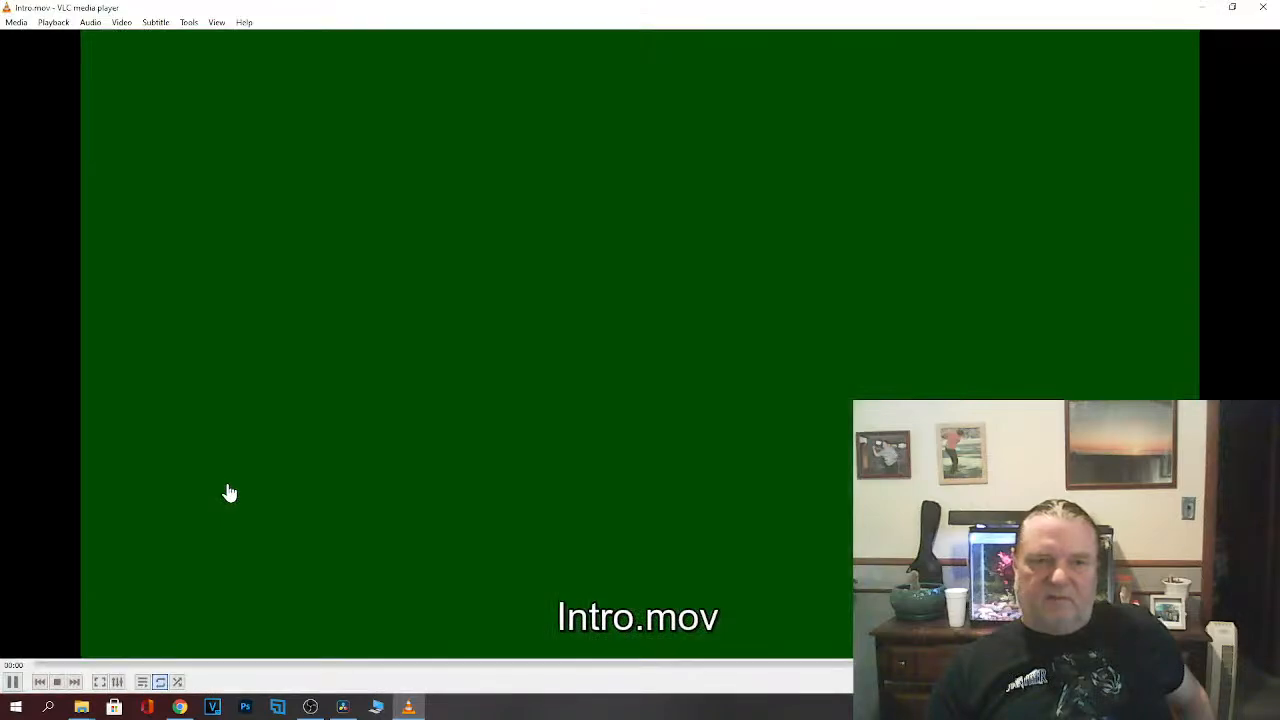
pyautogui.click(1263, 7)
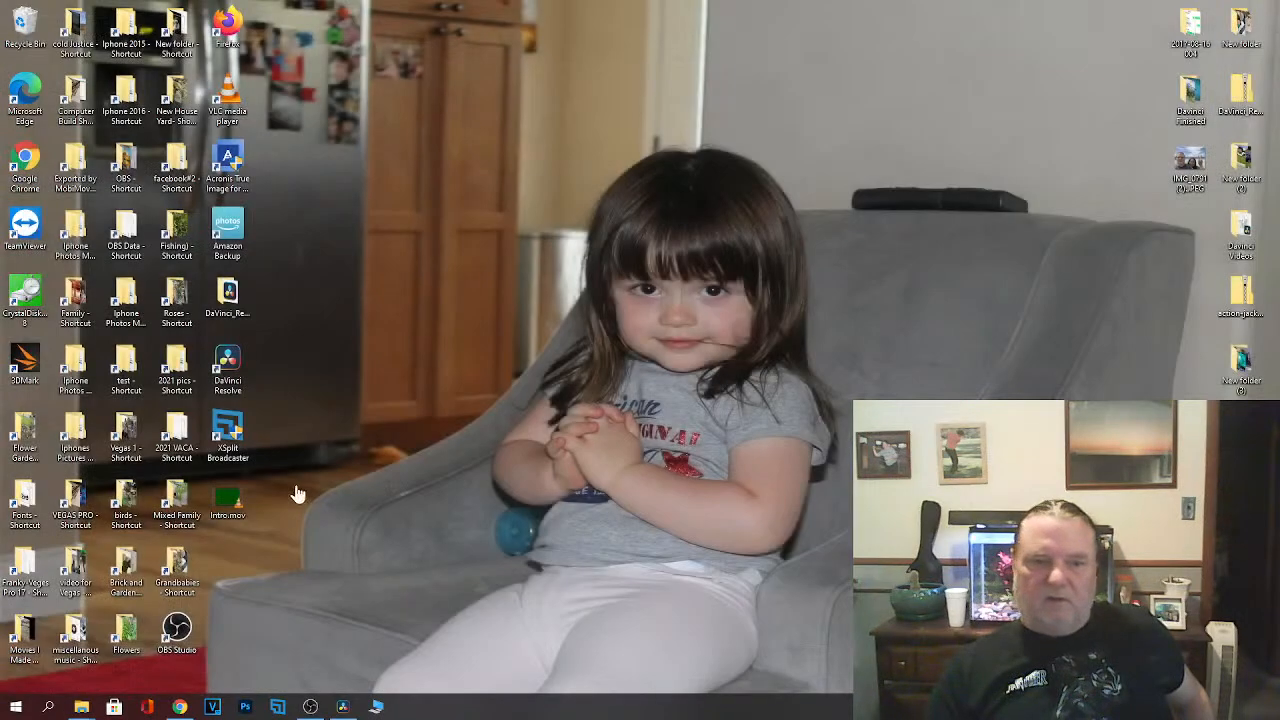
# Step: Open Intro.mov from the desktop with the Photos app to check its playback, and close the viewer
pyautogui.rightClick(232, 508)
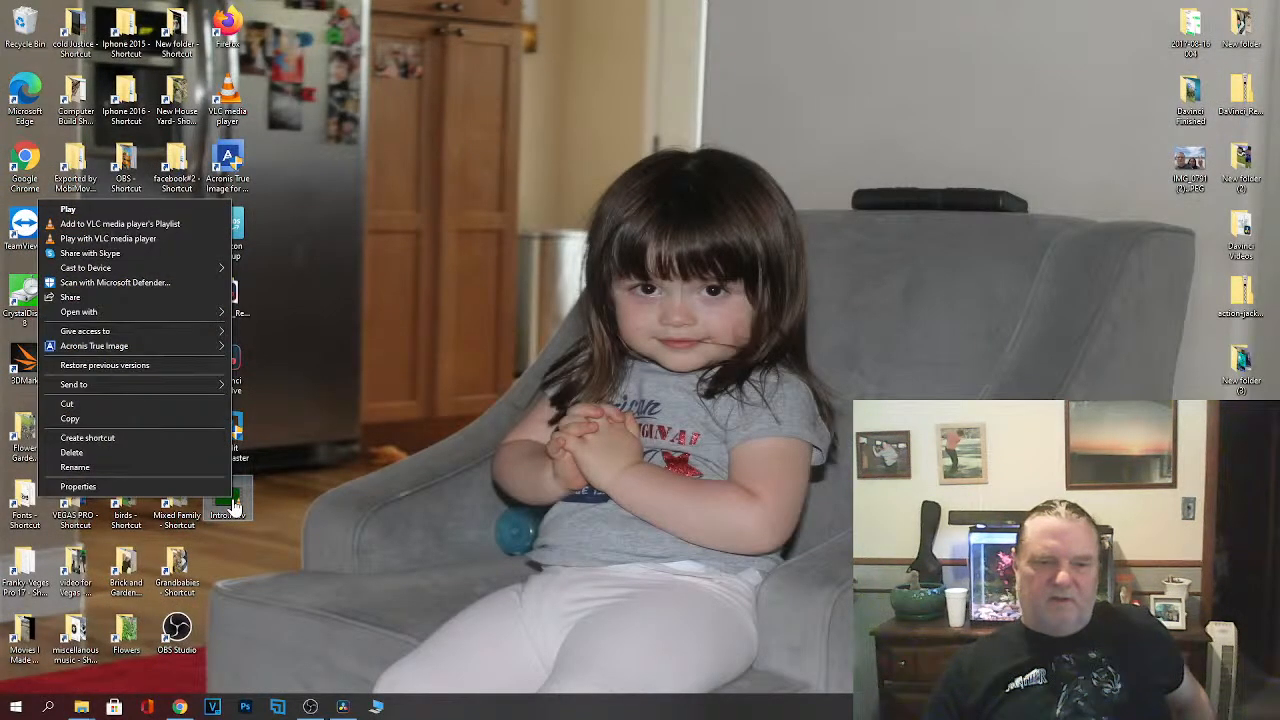
pyautogui.moveTo(122, 316)
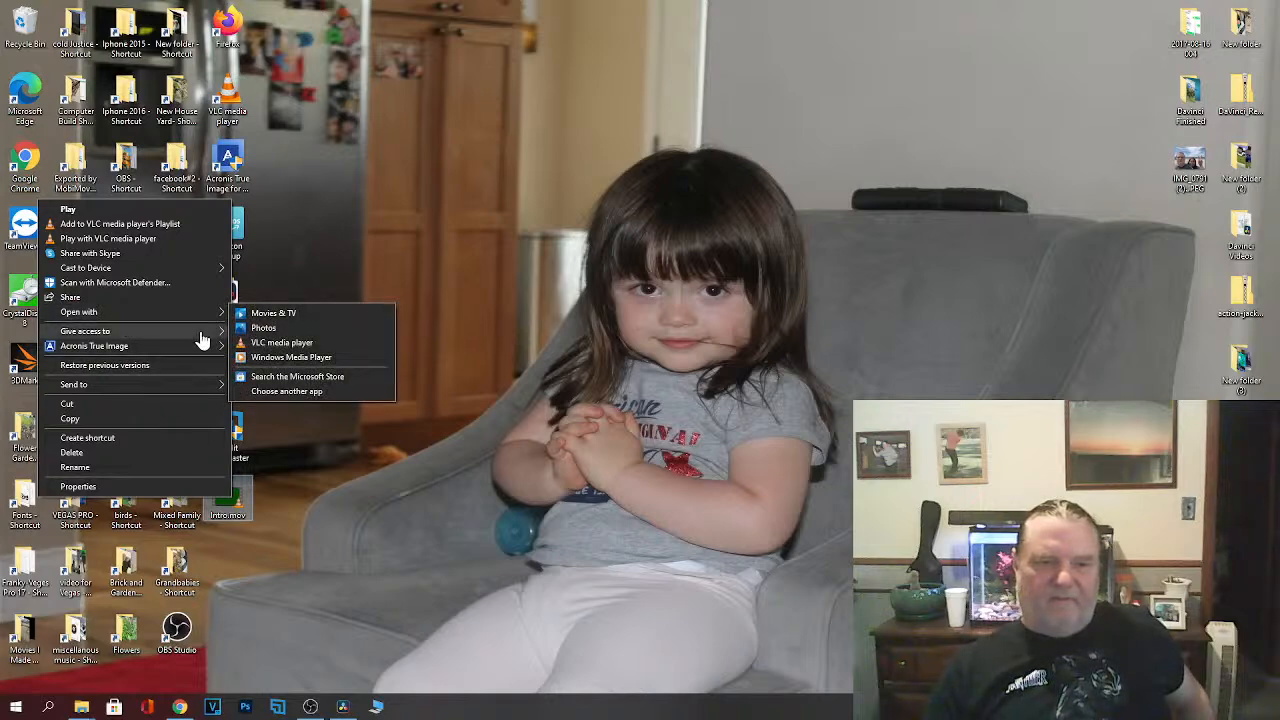
pyautogui.click(262, 329)
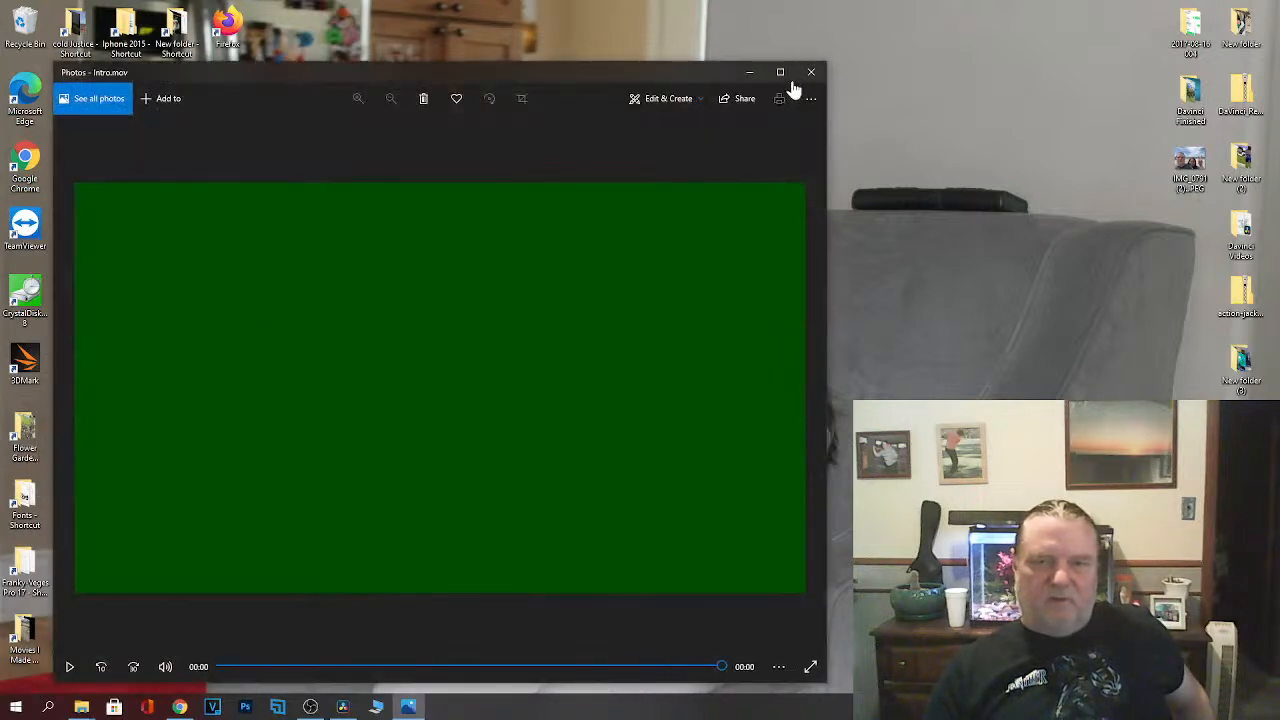
pyautogui.click(810, 76)
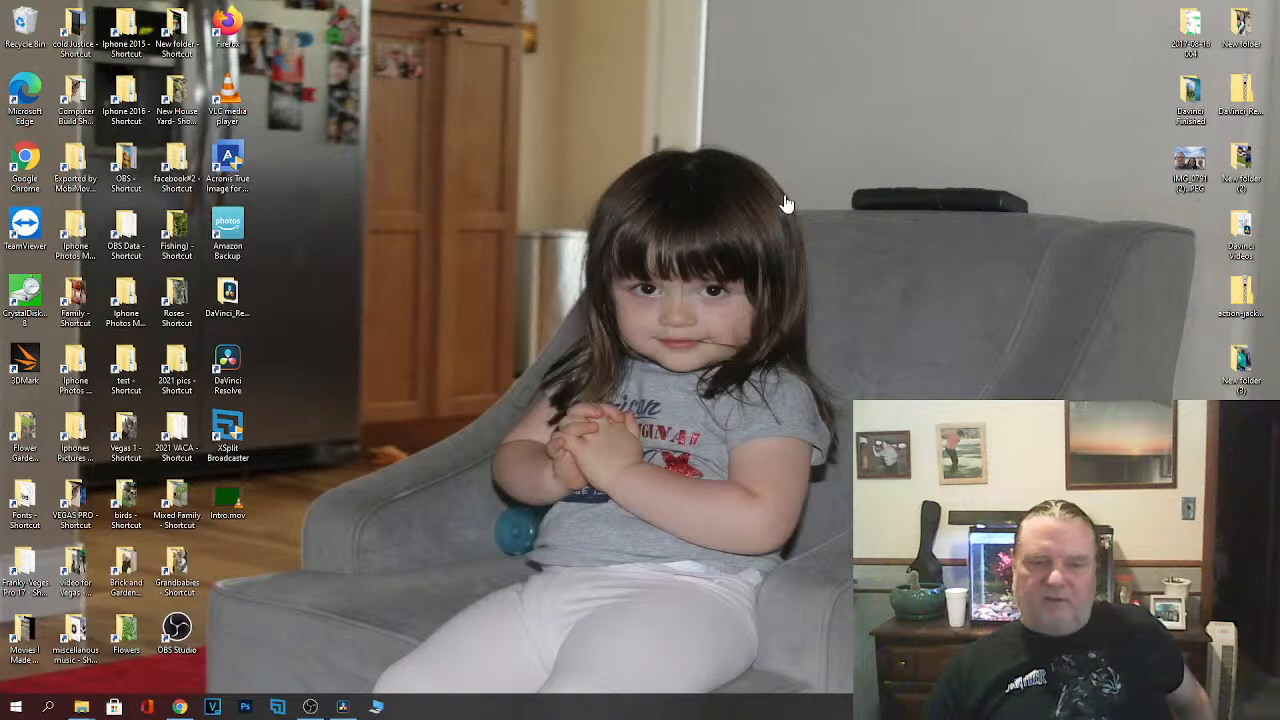
# Step: Switch back to DaVinci Resolve, save the project under the new name Intro, and close the program
pyautogui.click(343, 706)
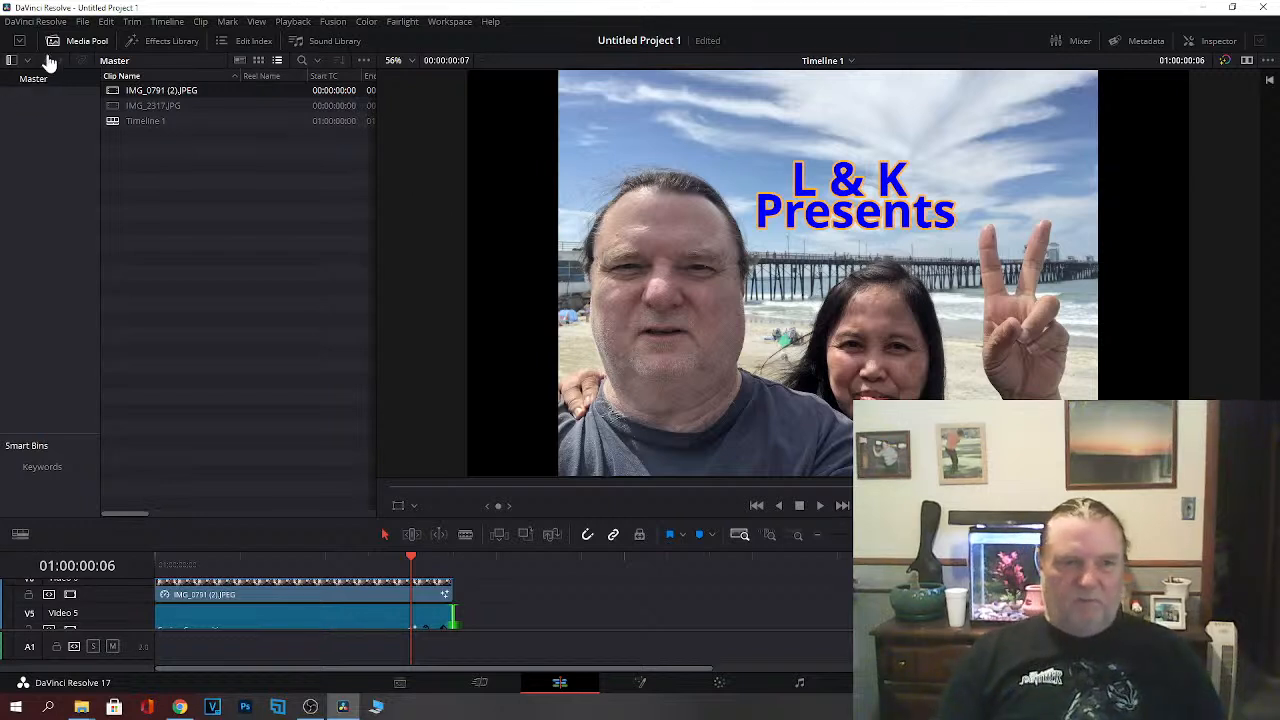
pyautogui.click(84, 21)
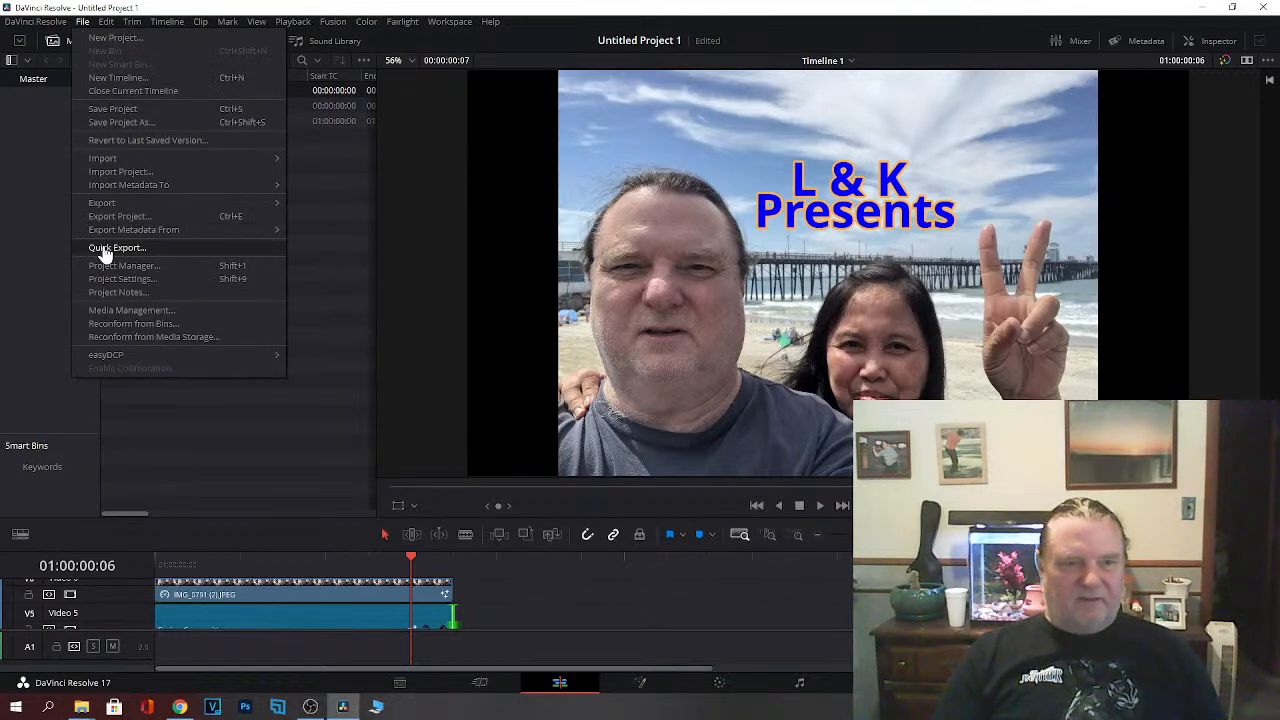
pyautogui.moveTo(105, 233)
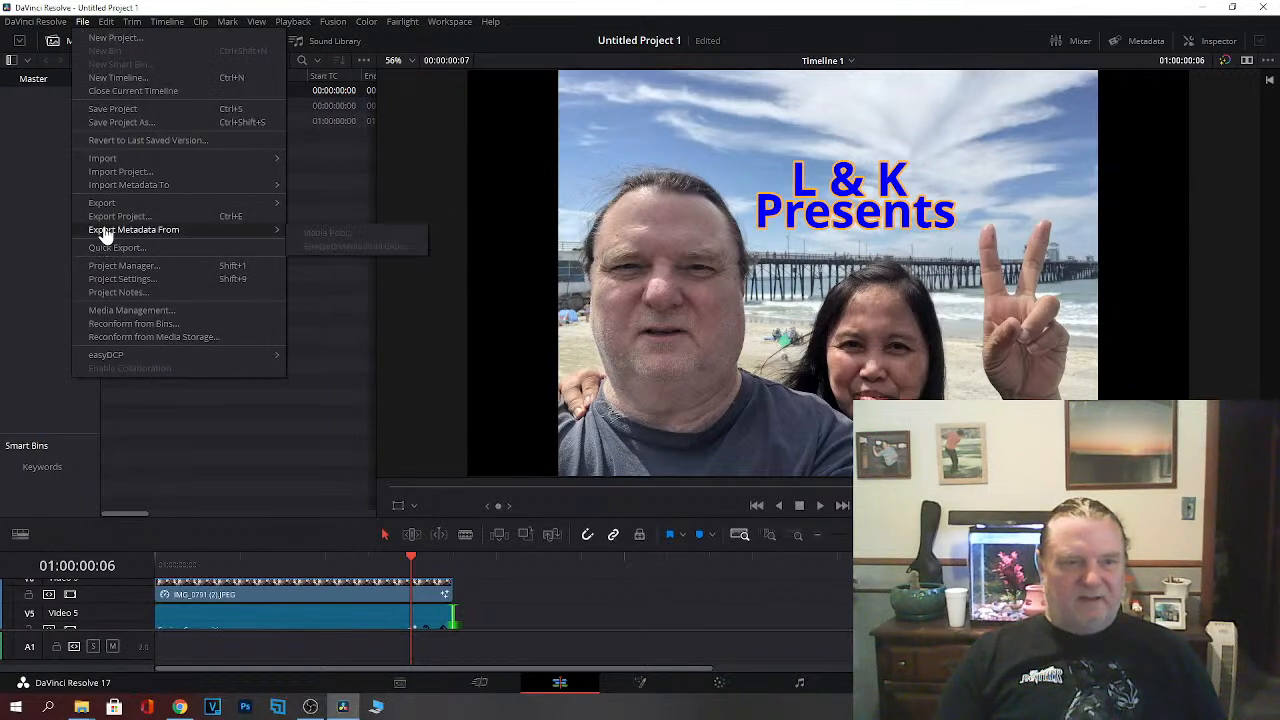
pyautogui.click(108, 122)
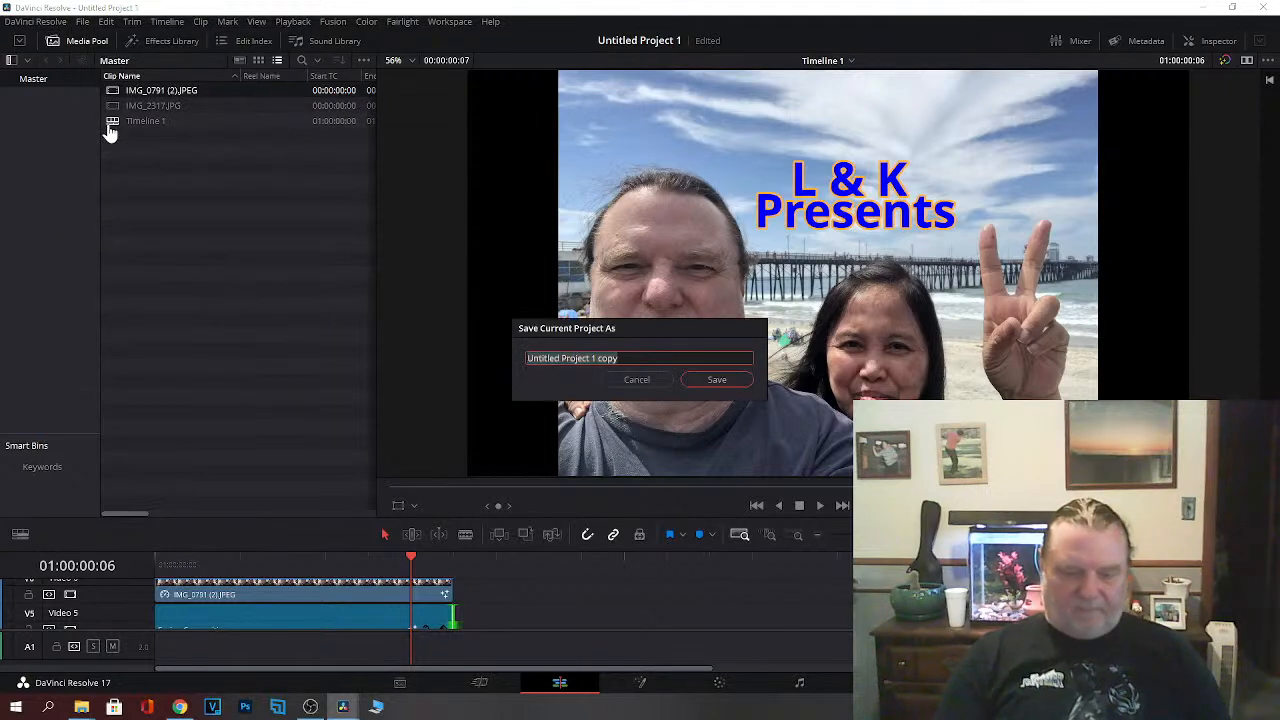
pyautogui.press('BackSpace')
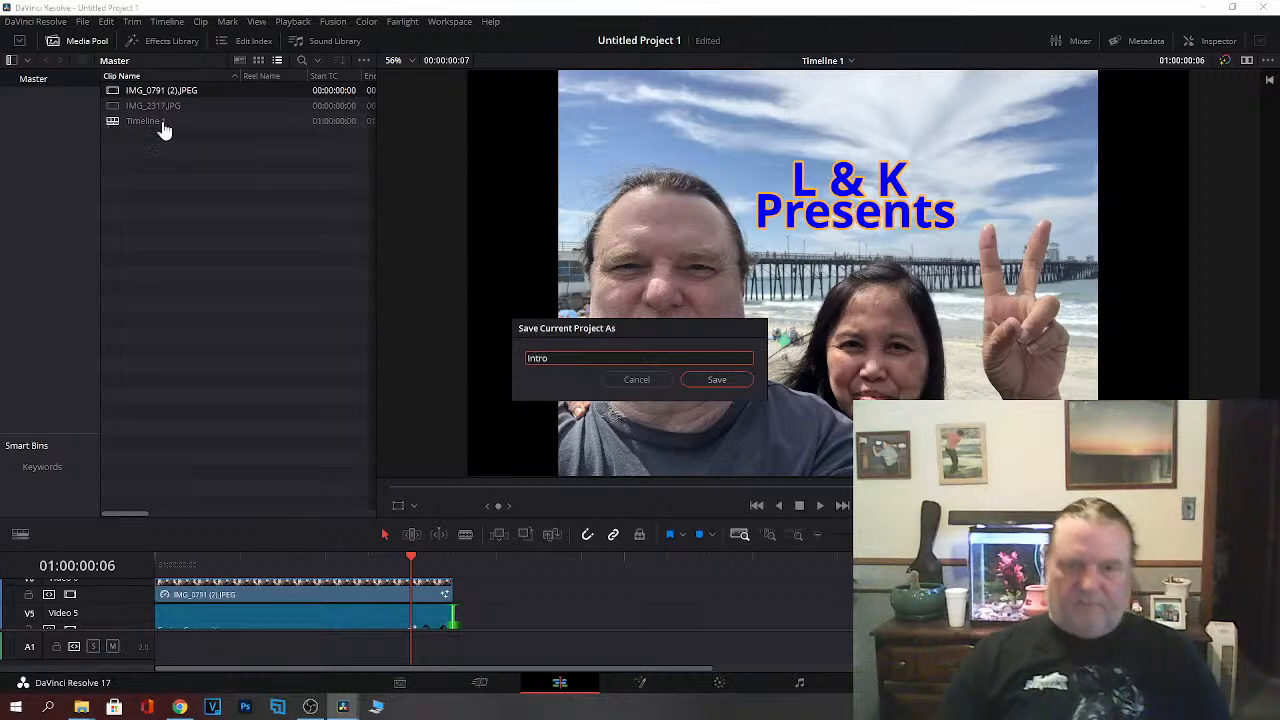
pyautogui.click(717, 379)
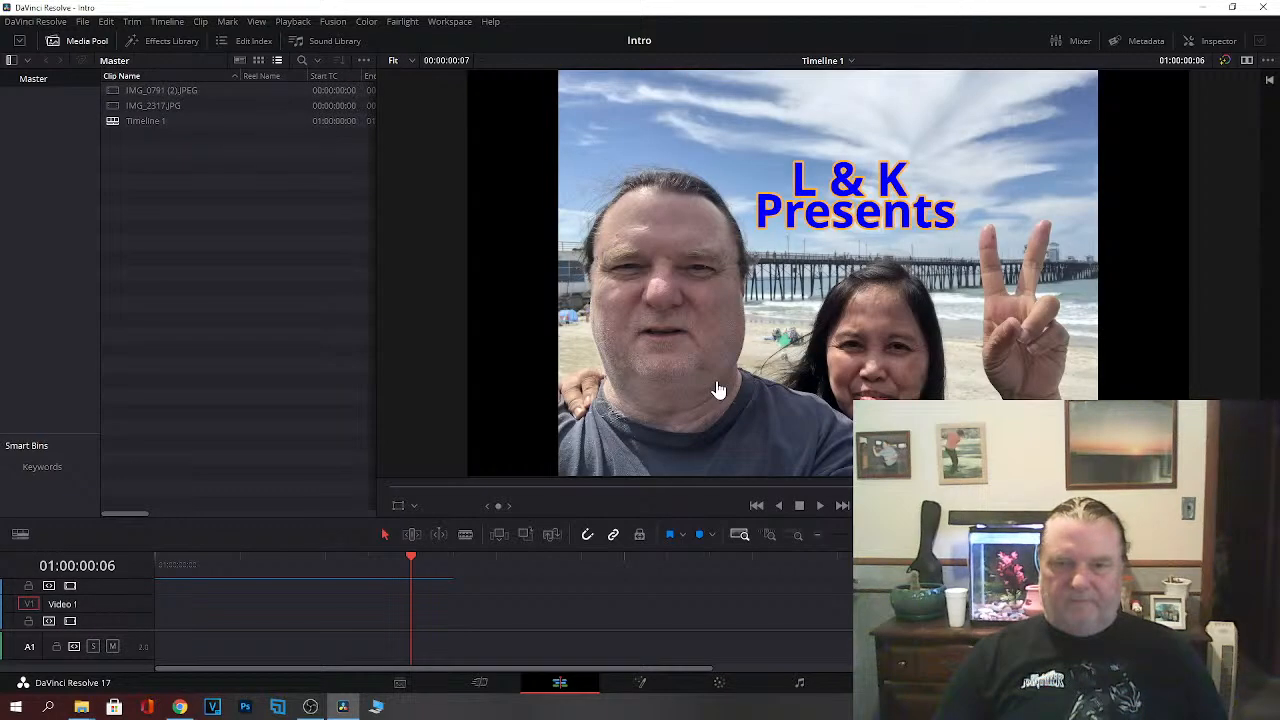
pyautogui.click(1264, 8)
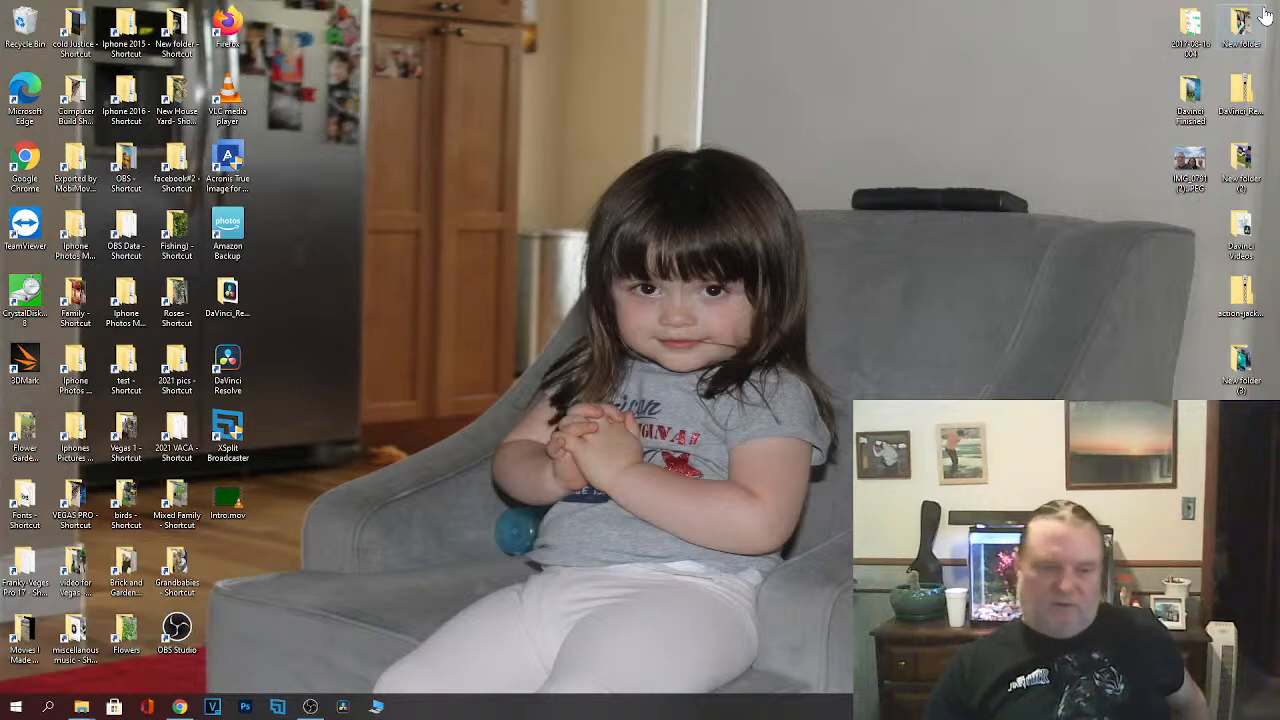
# Step: Switch to the browser to read the YouTube live stream chat, and minimize it
pyautogui.click(179, 707)
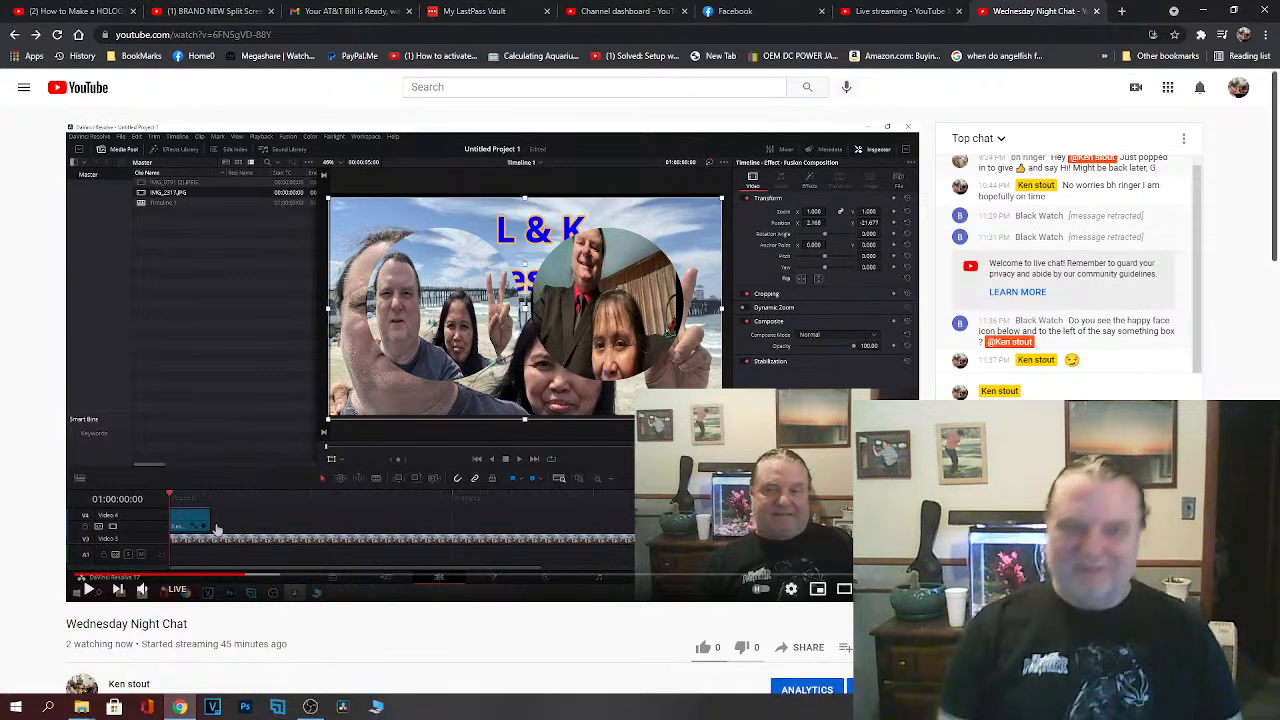
pyautogui.click(1205, 20)
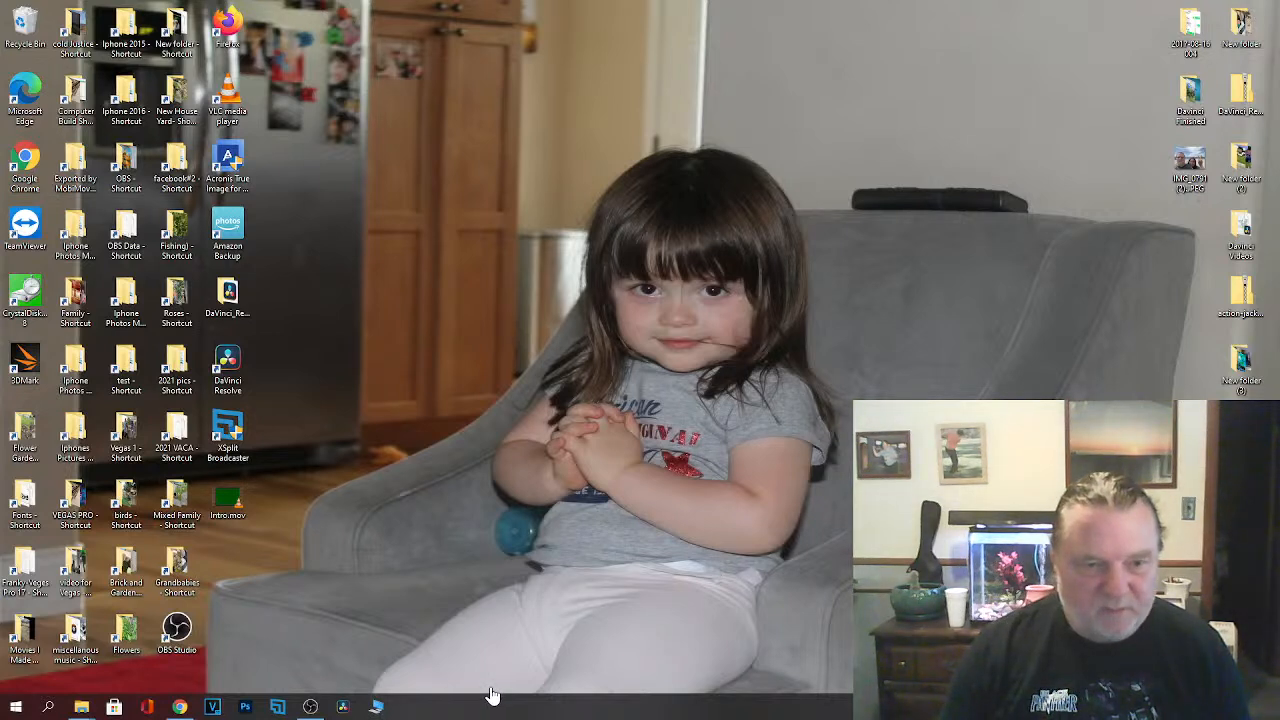
# Step: Delete Intro.mov from the desktop and check the contents of the Davinci Finished folder before closing it
pyautogui.doubleClick(228, 500)
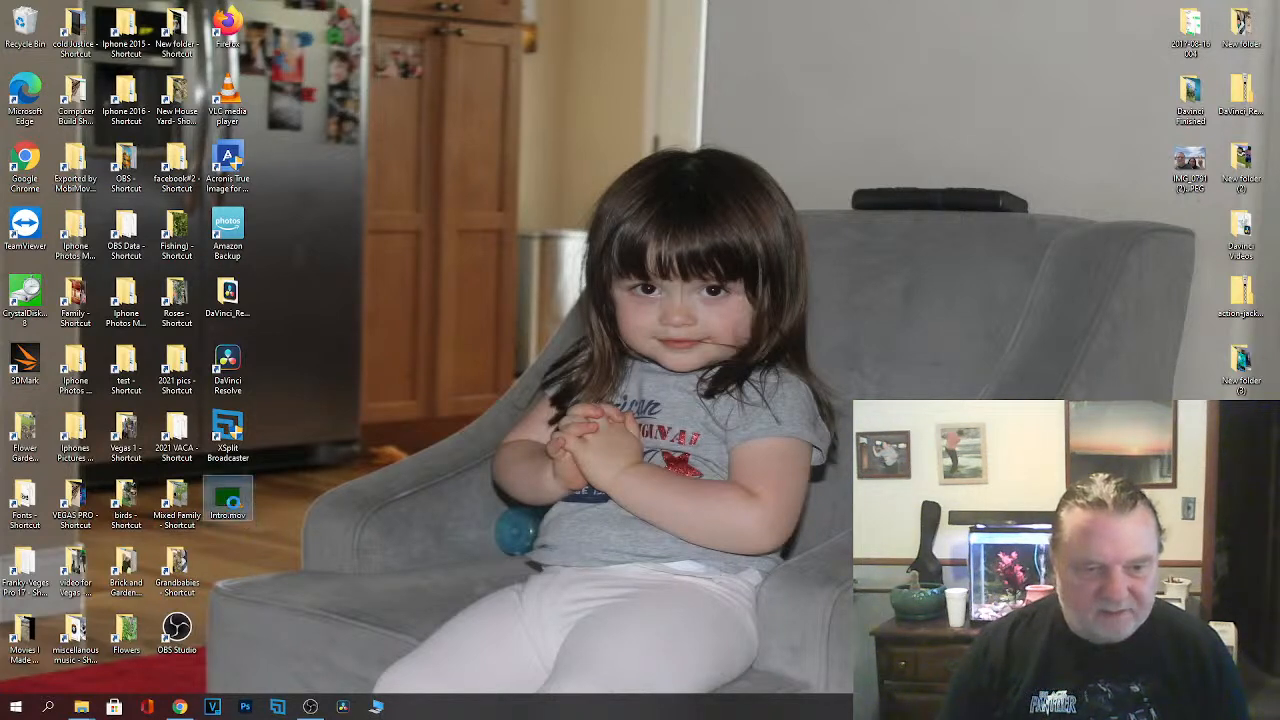
pyautogui.rightClick(230, 502)
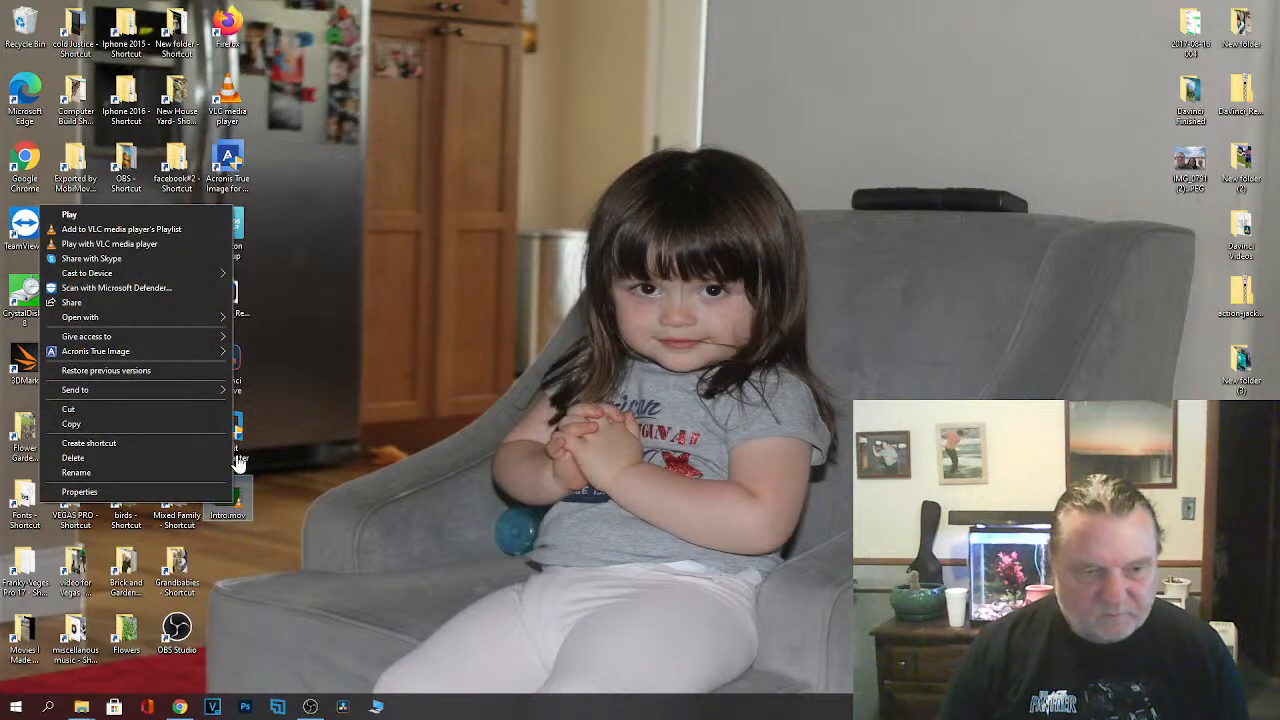
pyautogui.click(75, 458)
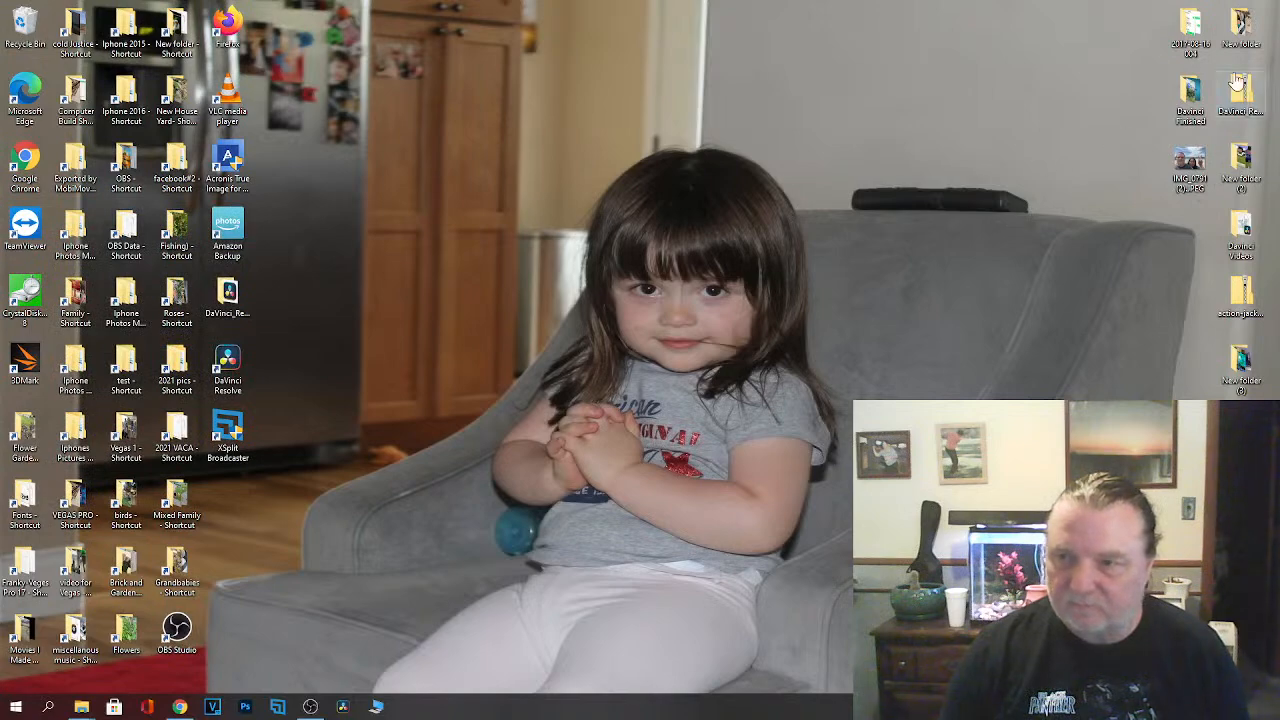
pyautogui.doubleClick(1190, 97)
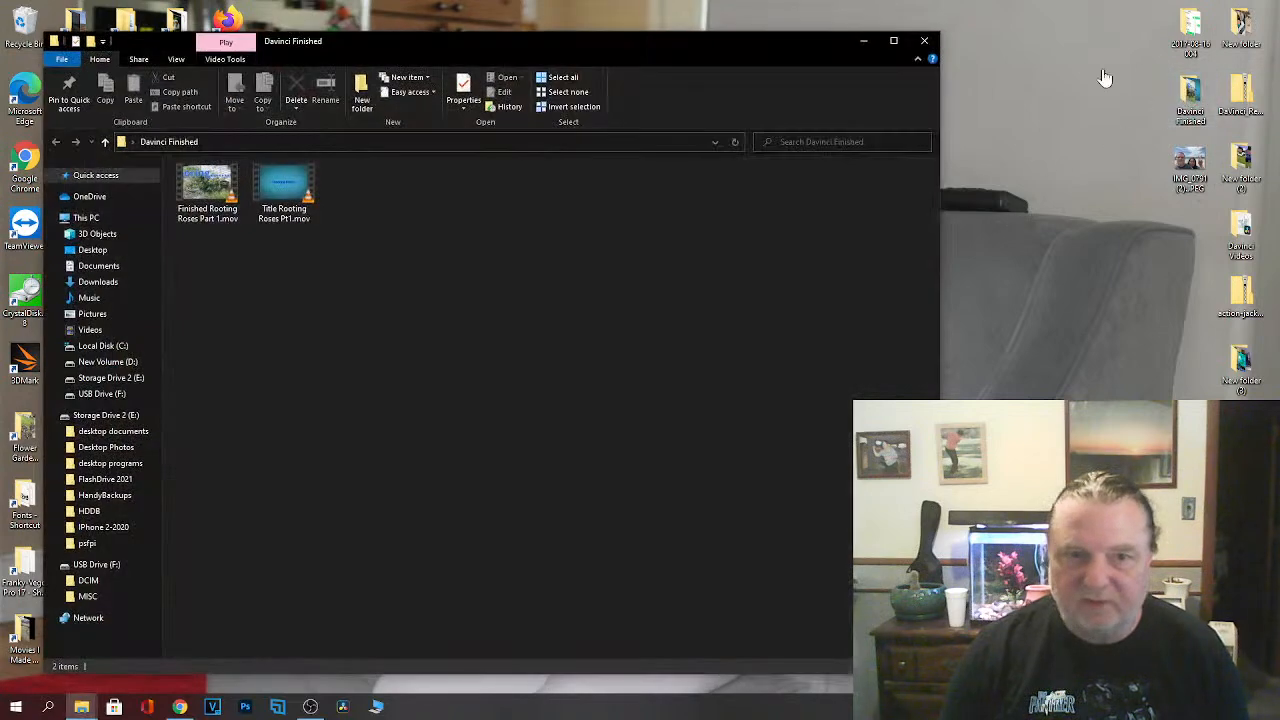
pyautogui.click(924, 40)
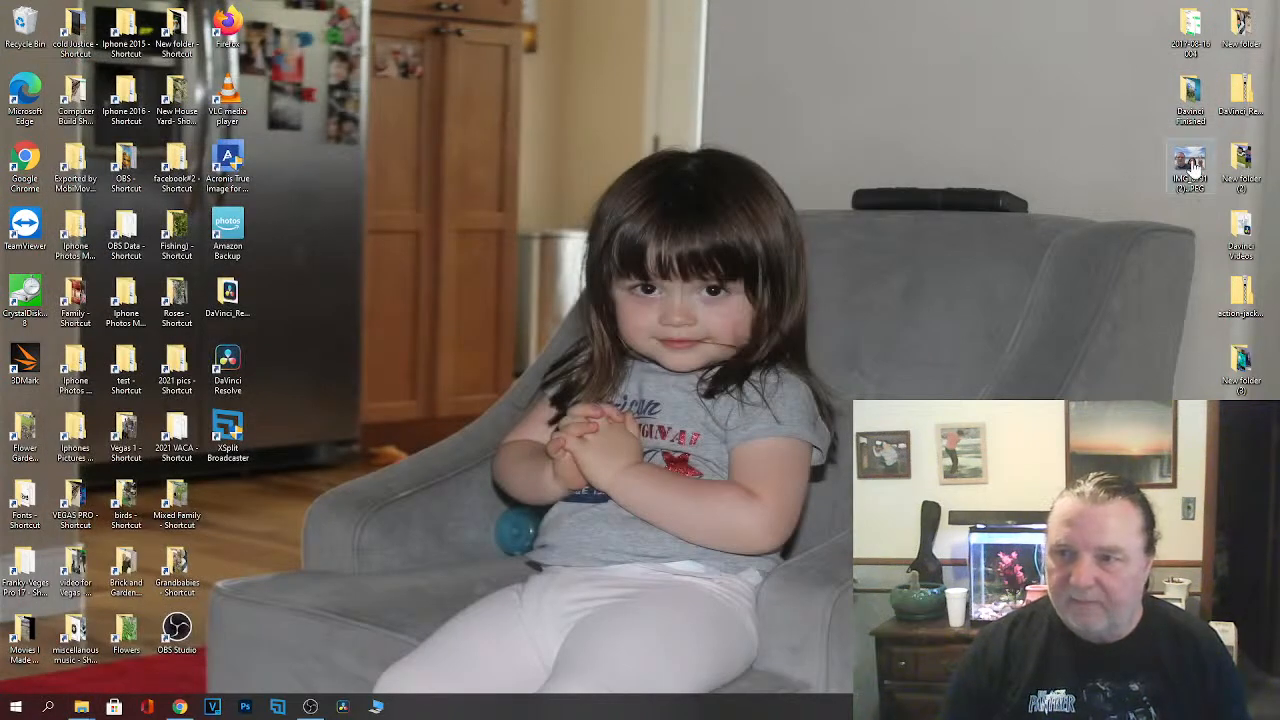
# Step: Relaunch DaVinci Resolve to reopen Untitled Project 1, and check the YouTube live chat in the browser
pyautogui.click(344, 707)
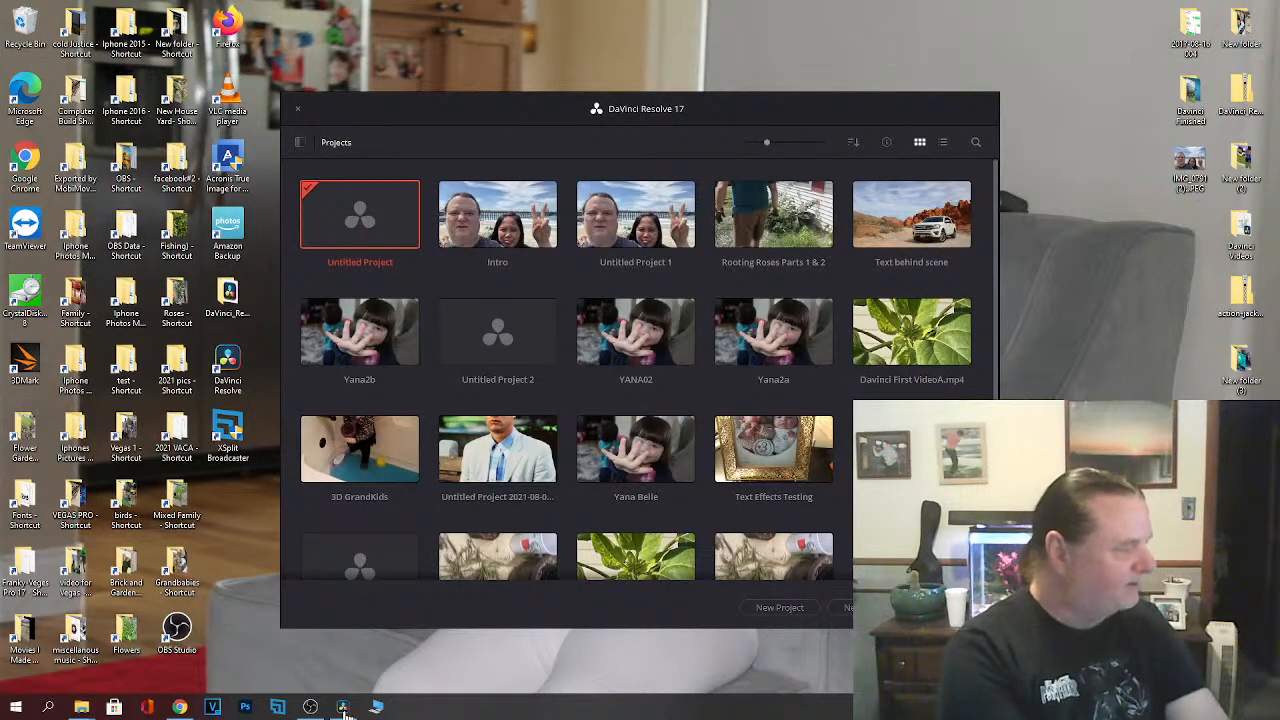
pyautogui.moveTo(343, 708)
pyautogui.click(179, 707)
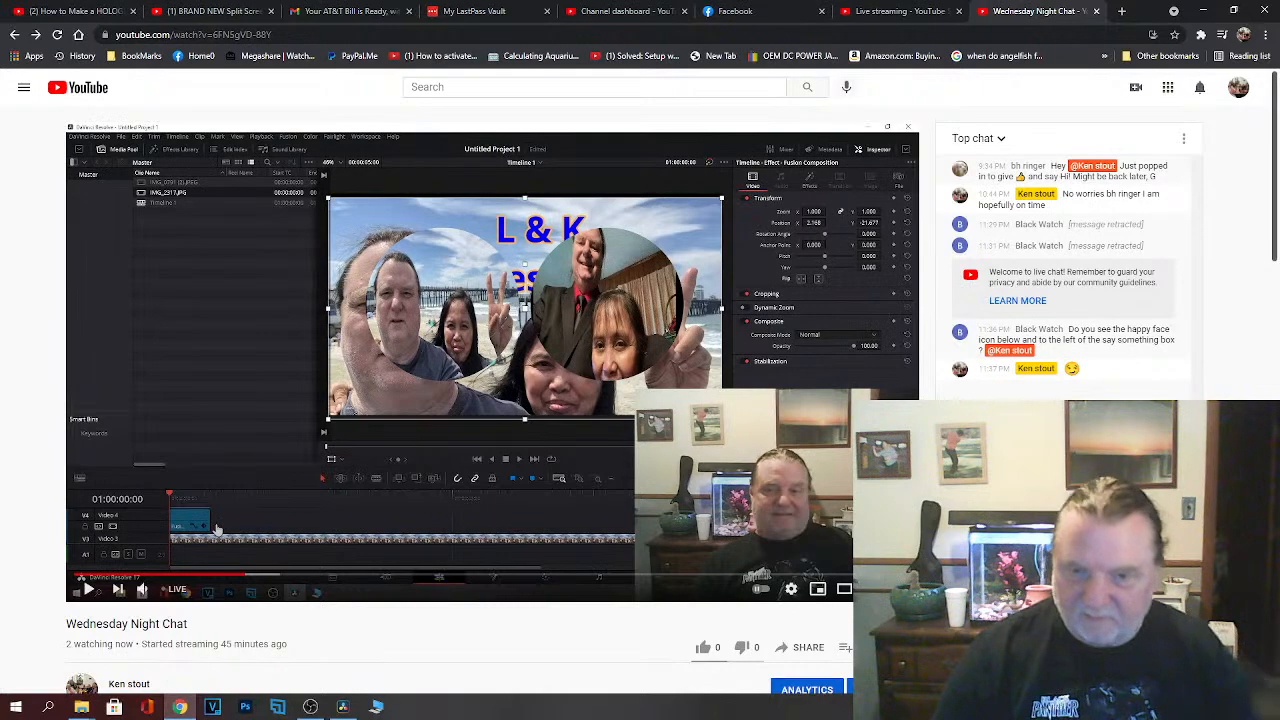
pyautogui.click(1206, 11)
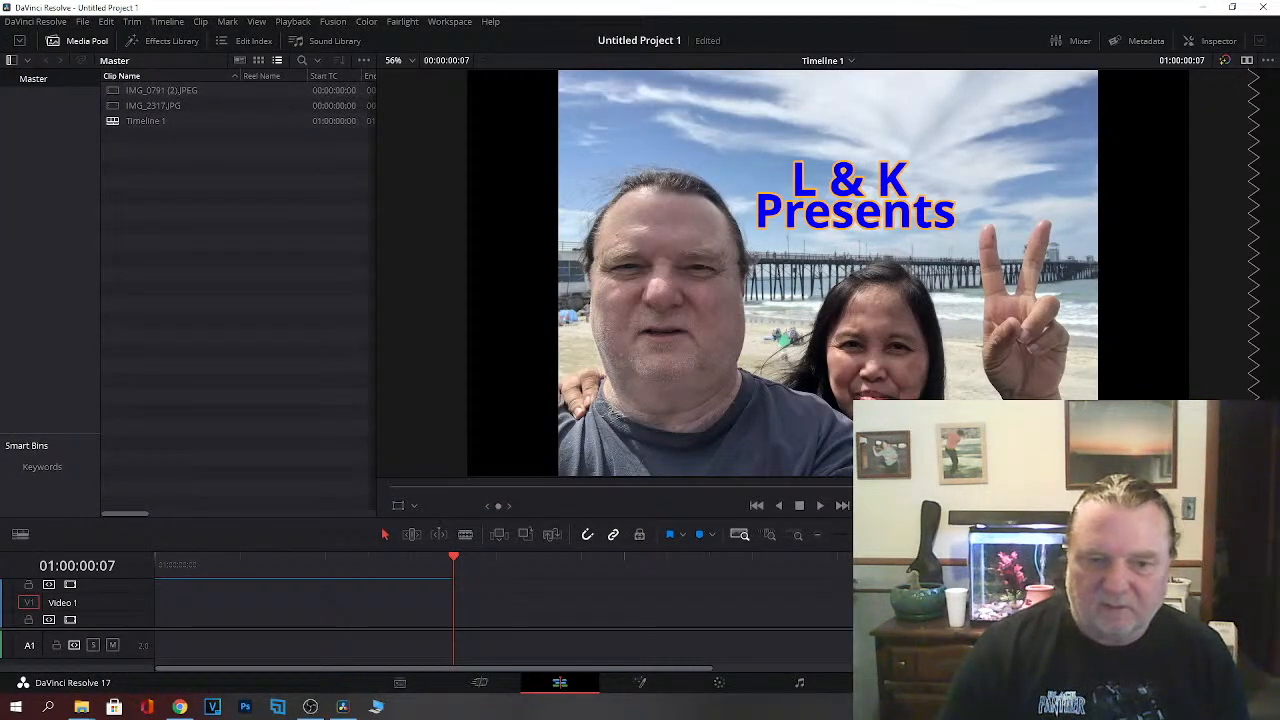
# Step: Open the Fusion node graph and move Merge2 beside MediaIn1 and Merge1 beside Background1
pyautogui.click(640, 684)
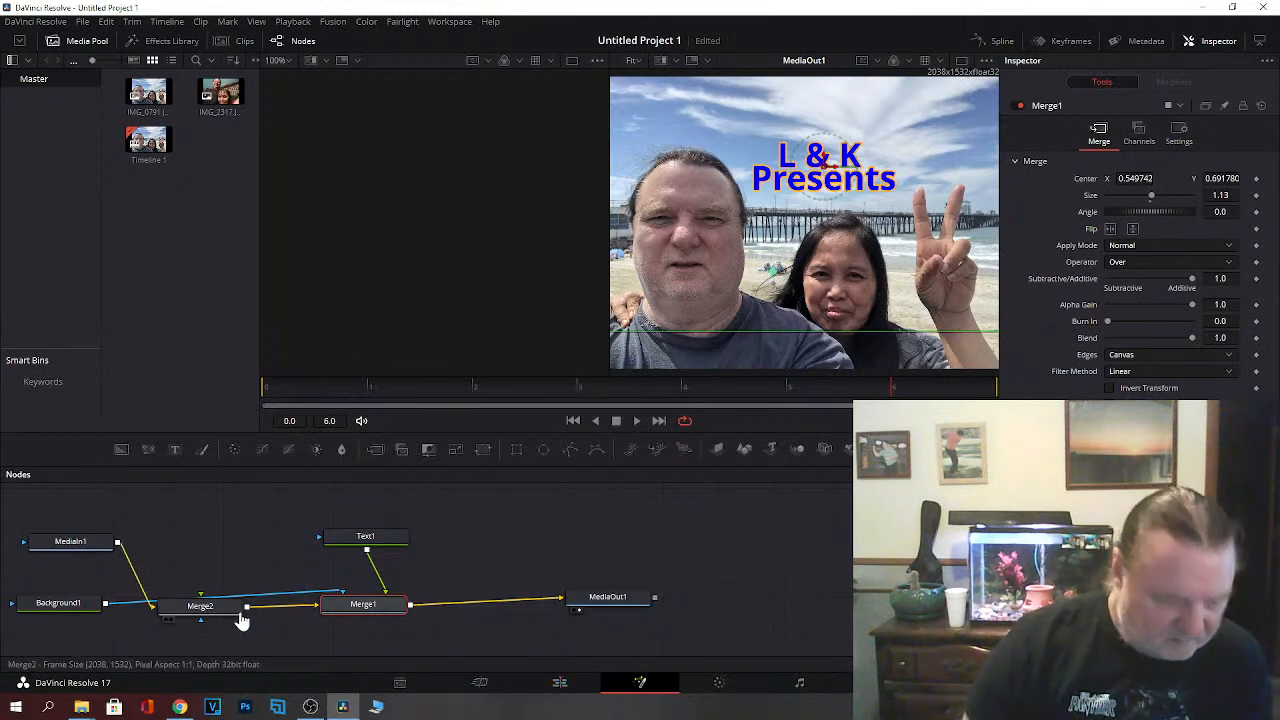
pyautogui.moveTo(211, 608); pyautogui.dragTo(209, 557)
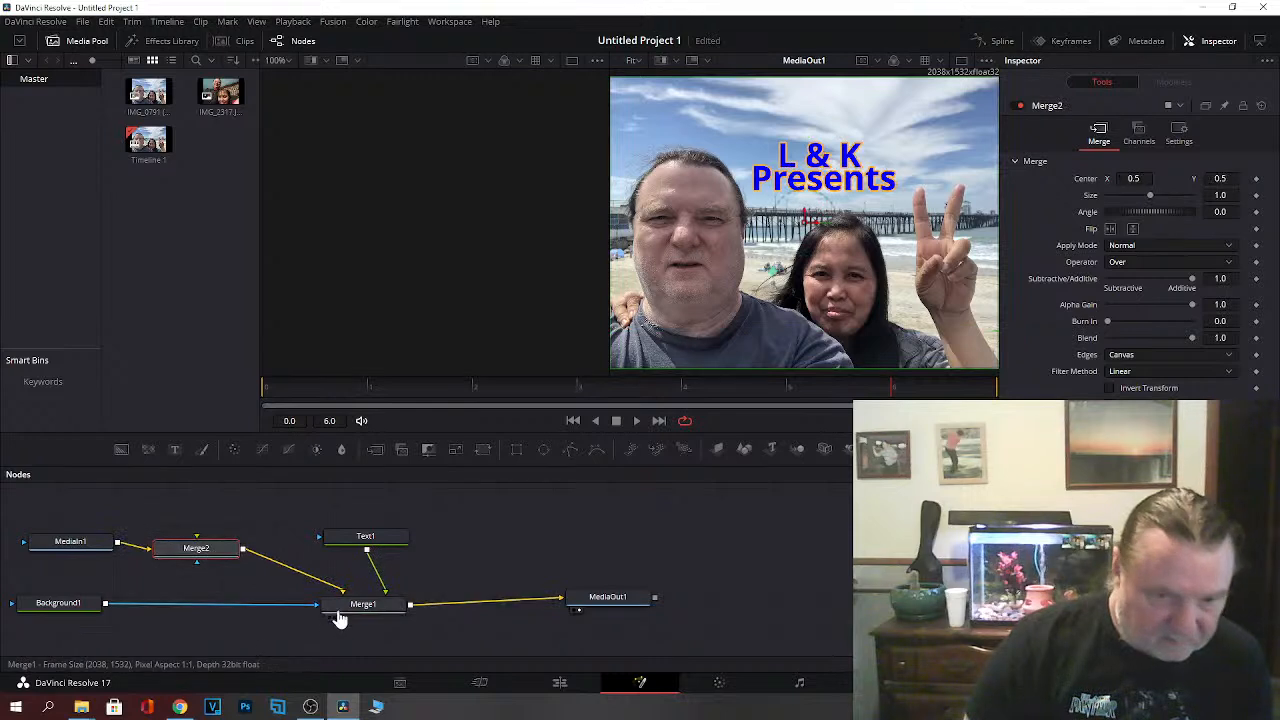
pyautogui.moveTo(351, 606); pyautogui.dragTo(188, 612)
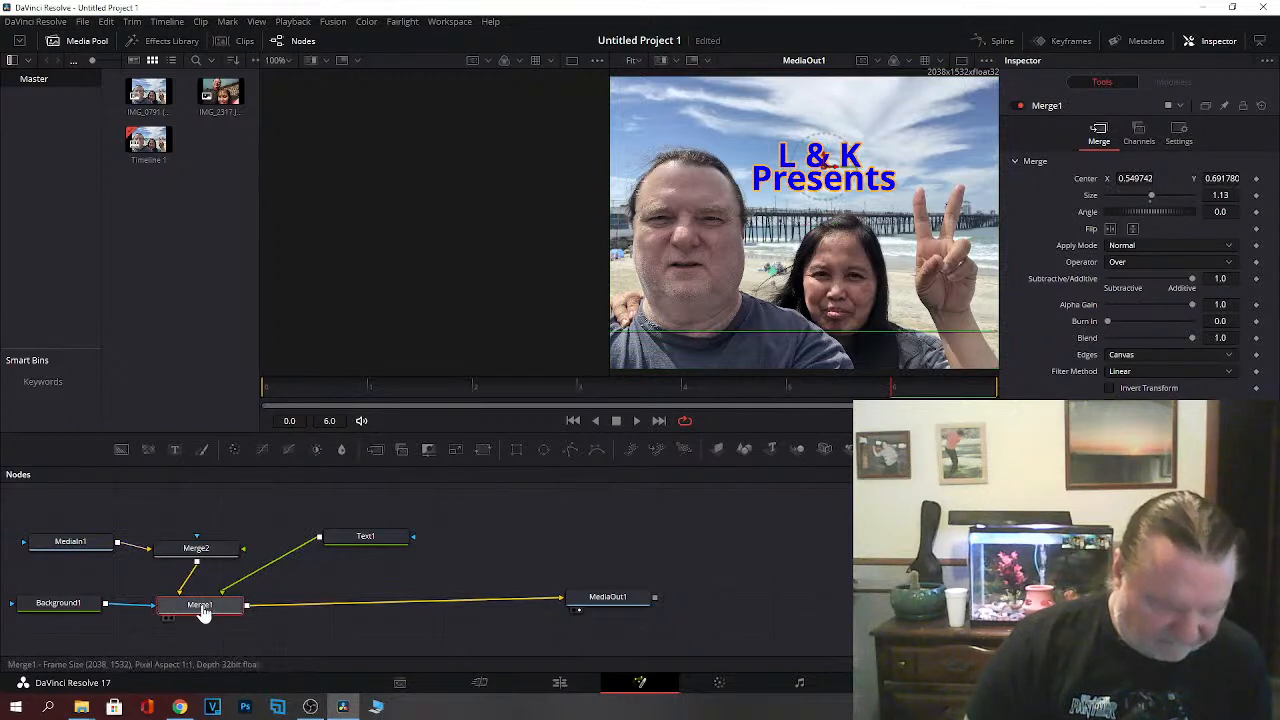
# Step: Disconnect all the links between MediaIn1, Background1, Merge1, Merge2, Text1 and MediaOut1
pyautogui.click(283, 561)
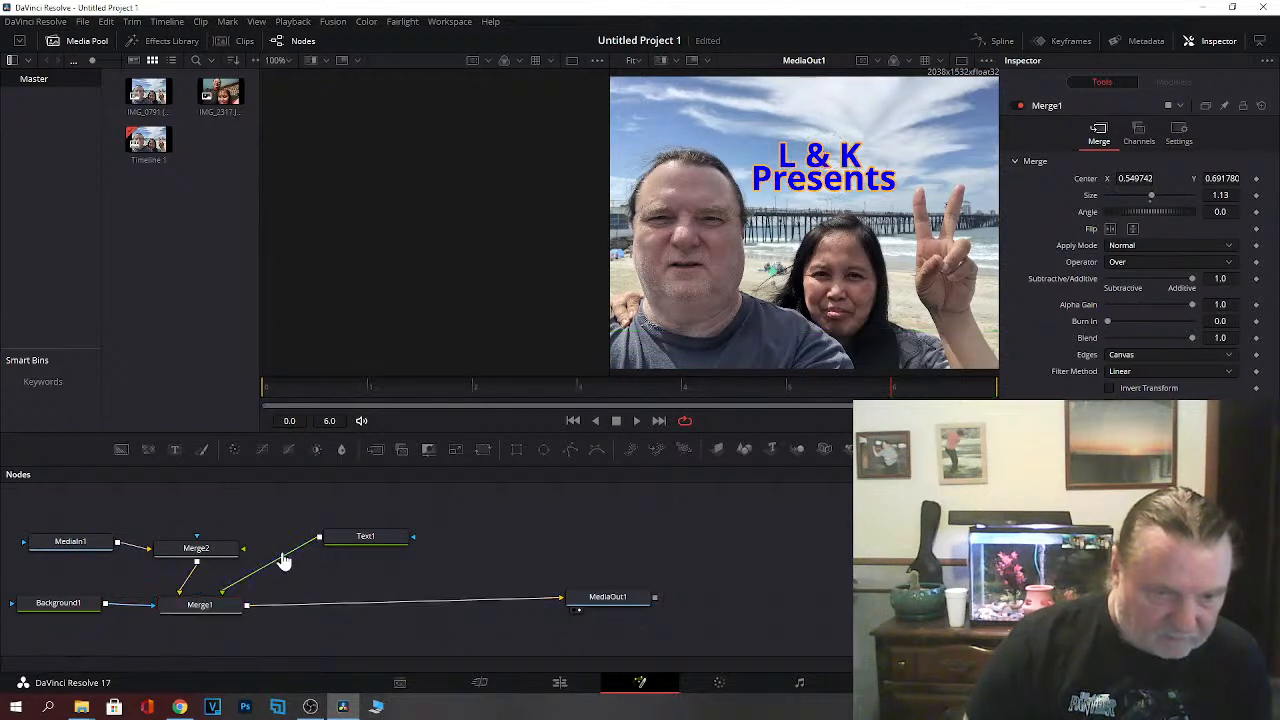
pyautogui.click(185, 588)
pyautogui.click(144, 607)
pyautogui.click(147, 552)
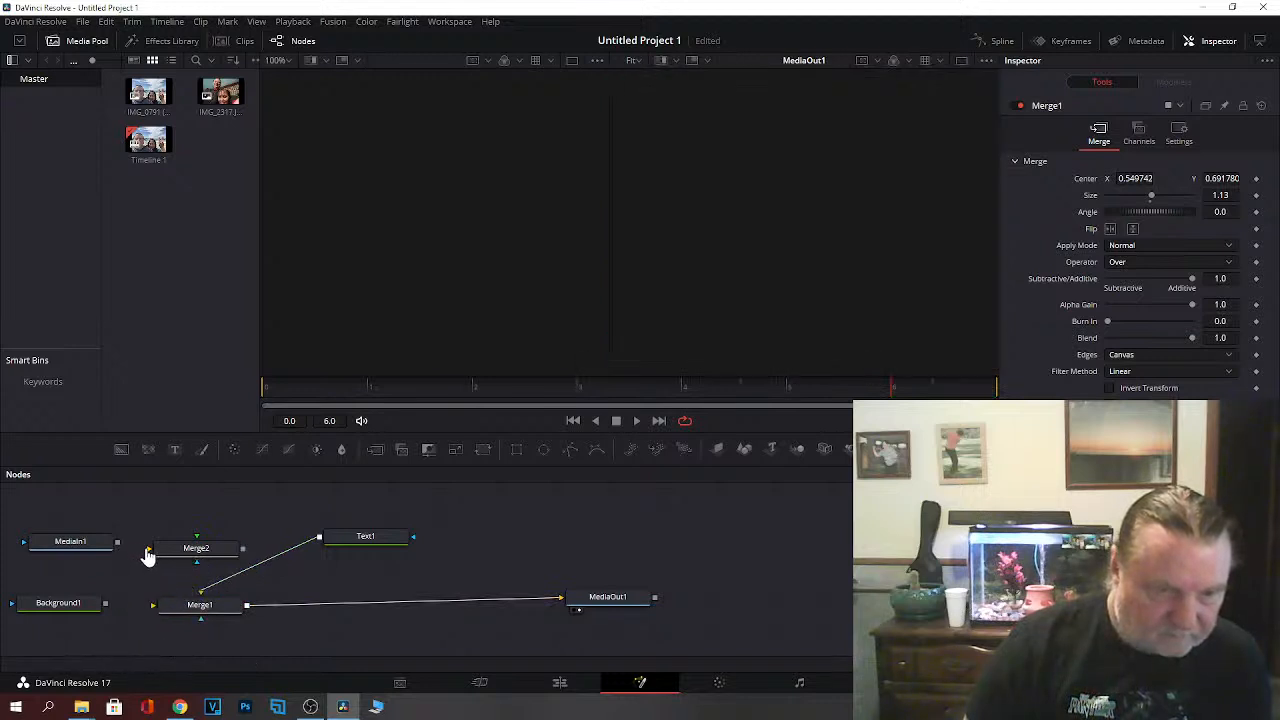
pyautogui.click(244, 577)
pyautogui.click(532, 605)
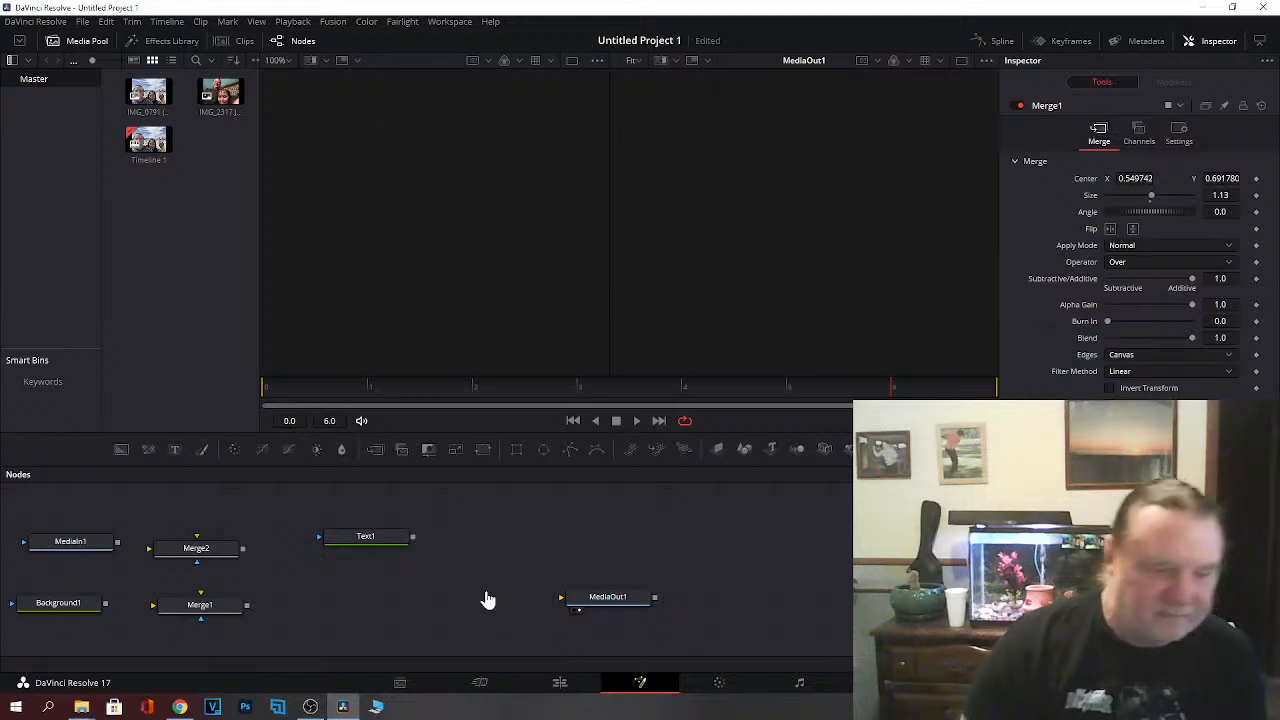
# Step: Switch to the browser to check the live chat, expand its poll, and minimize the browser
pyautogui.click(180, 707)
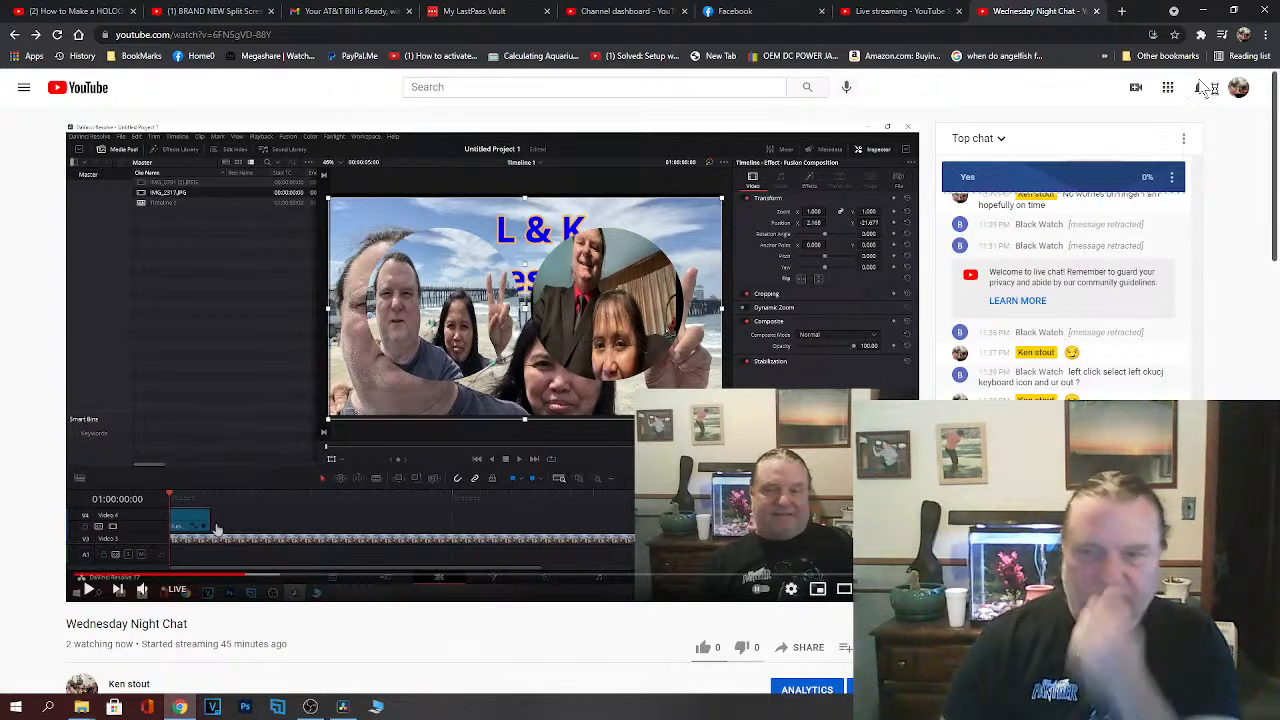
pyautogui.click(1057, 181)
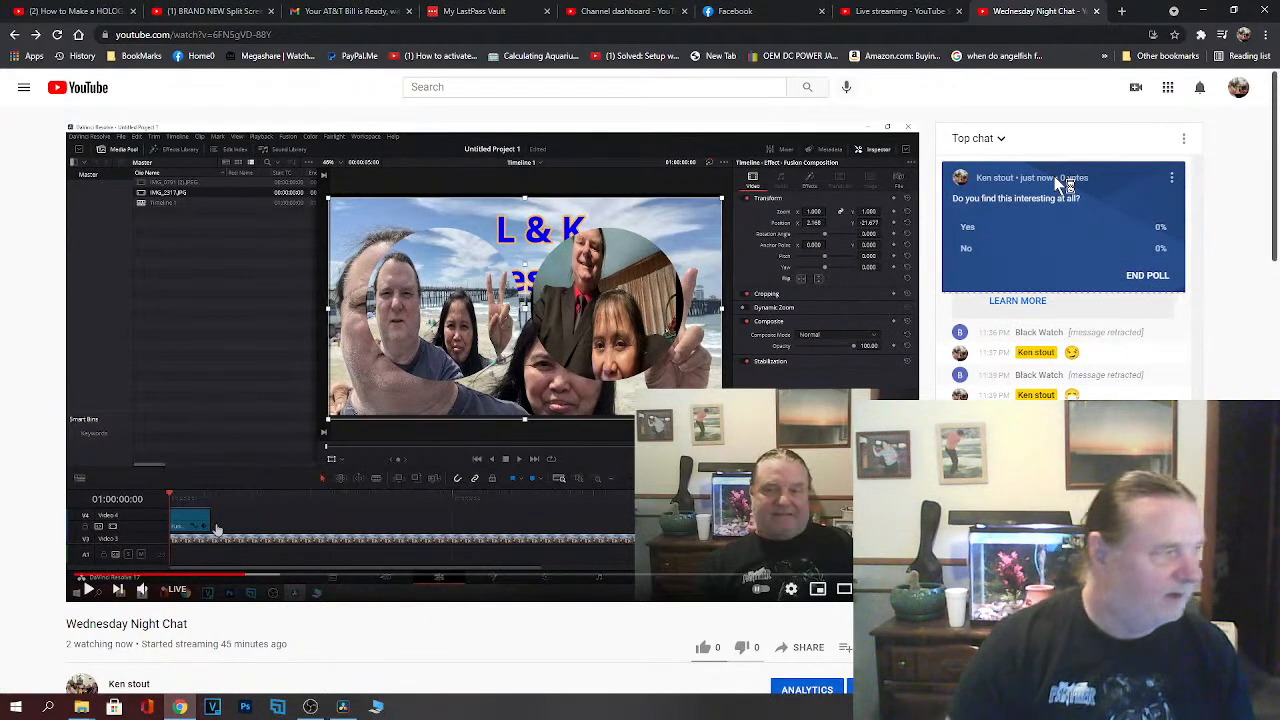
pyautogui.click(1203, 12)
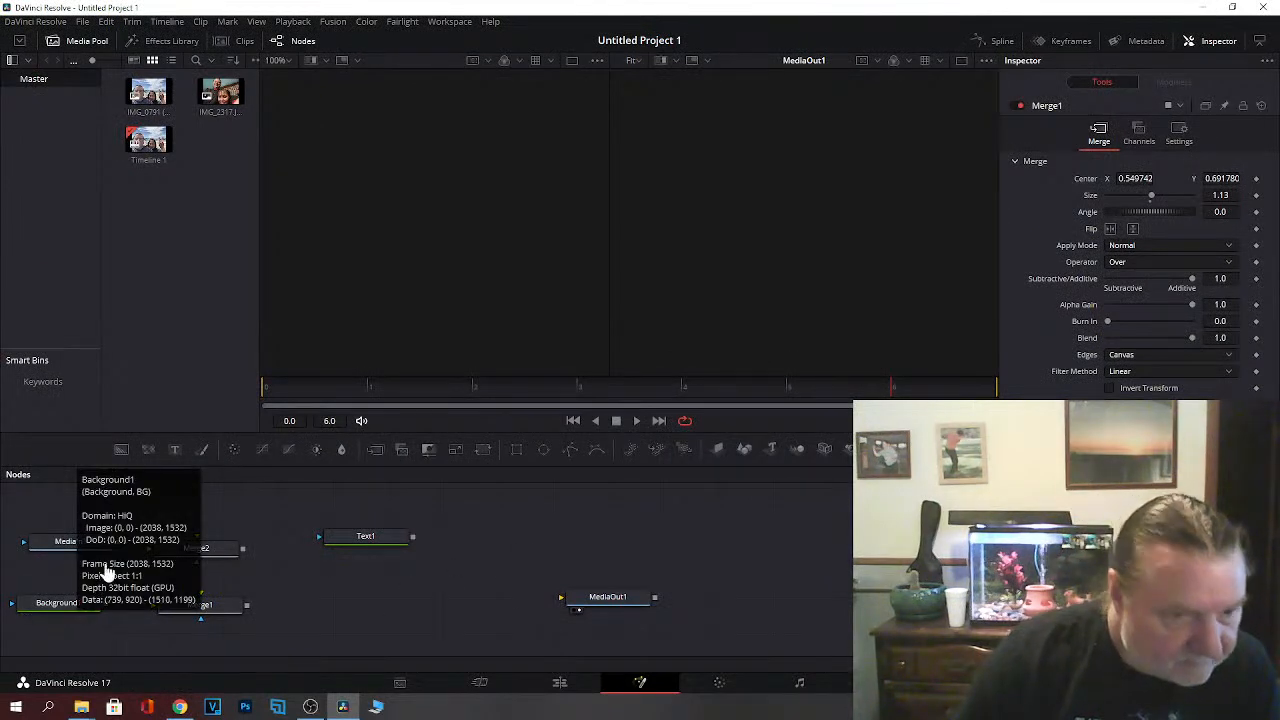
# Step: Move Merge2 beneath Text1 between Merge1 and MediaOut1, and shift MediaIn1 slightly toward Text1
pyautogui.moveTo(186, 551); pyautogui.dragTo(363, 612)
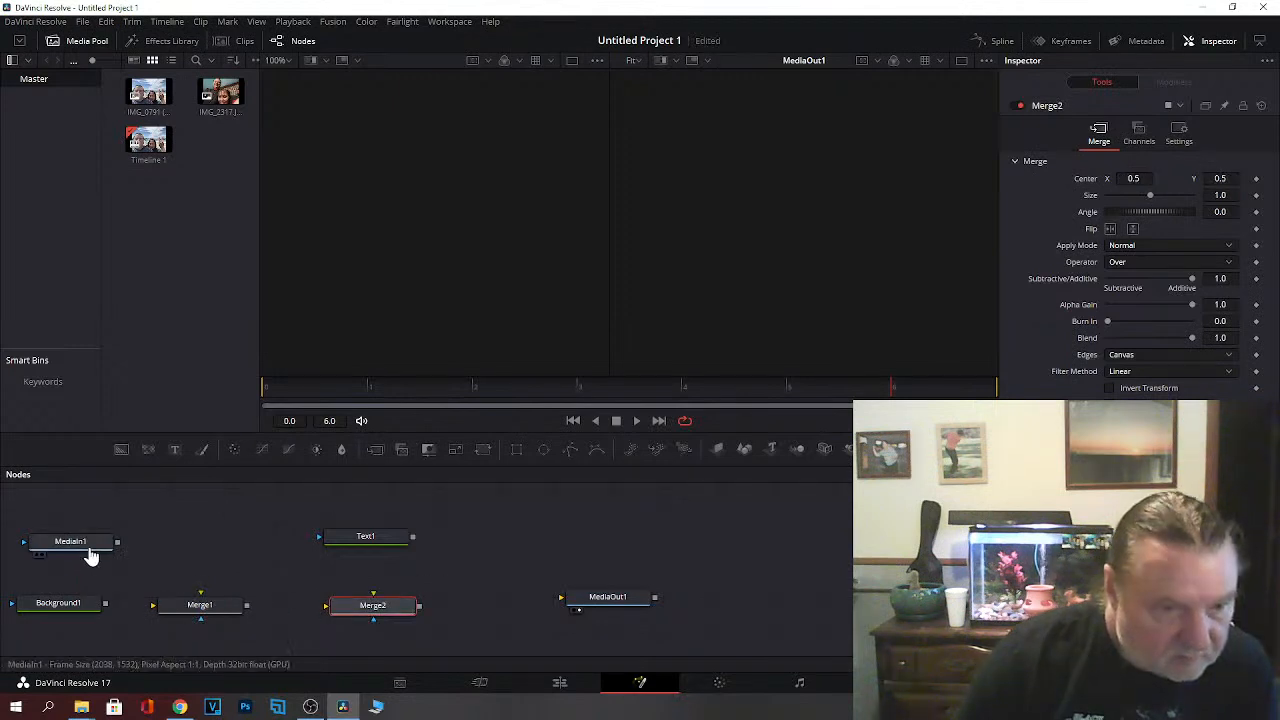
pyautogui.moveTo(85, 553); pyautogui.dragTo(127, 550)
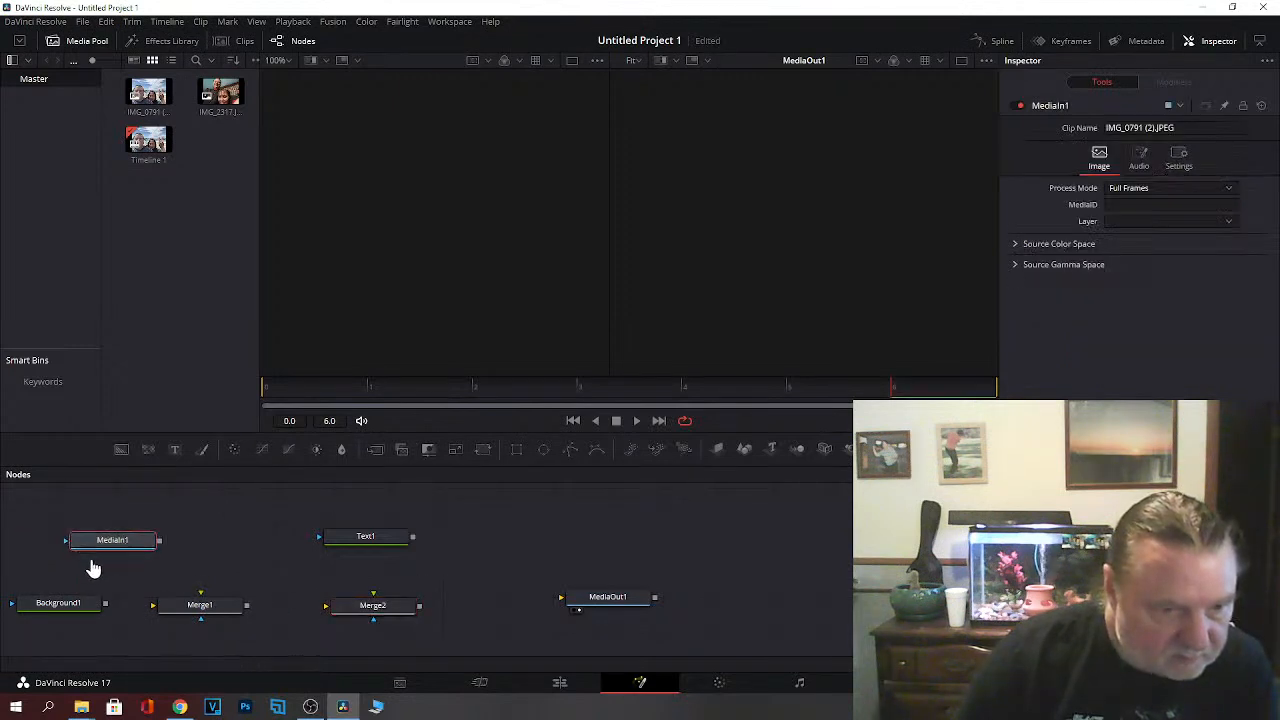
# Step: Preview MediaIn1 and Text1 one after the other in the first viewer, clearing the viewer after each
pyautogui.press('1')
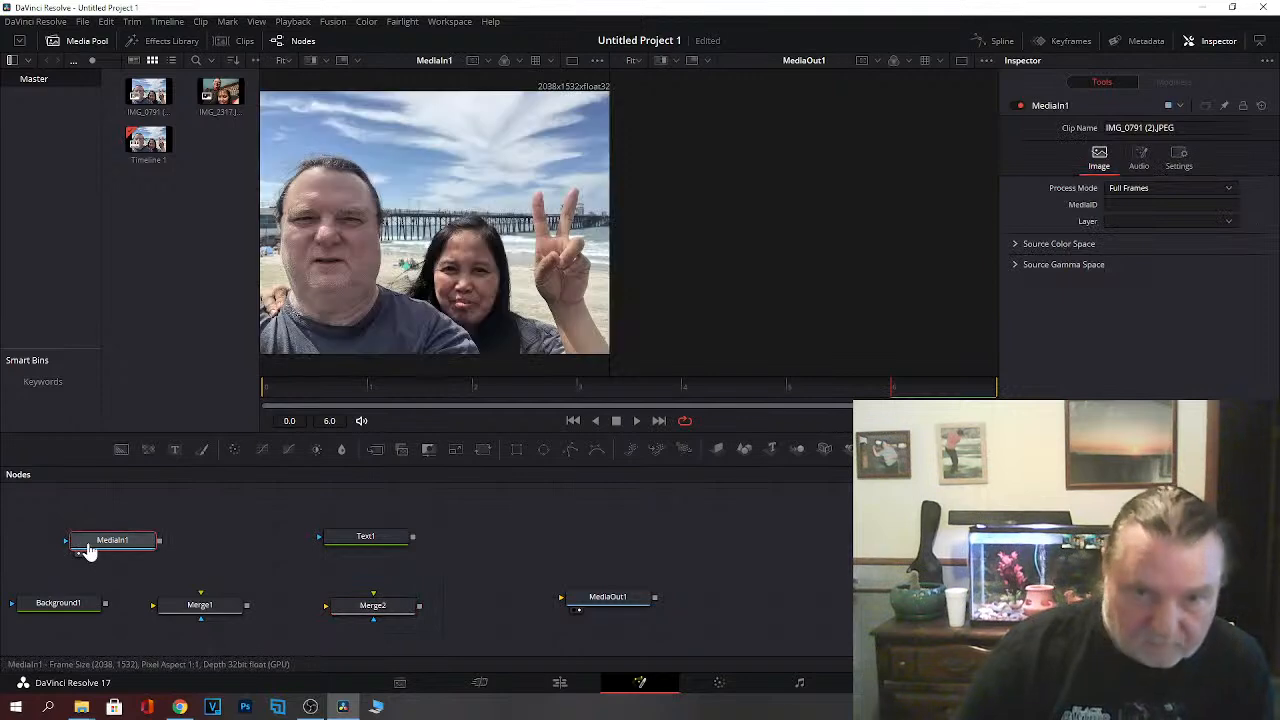
pyautogui.press('1')
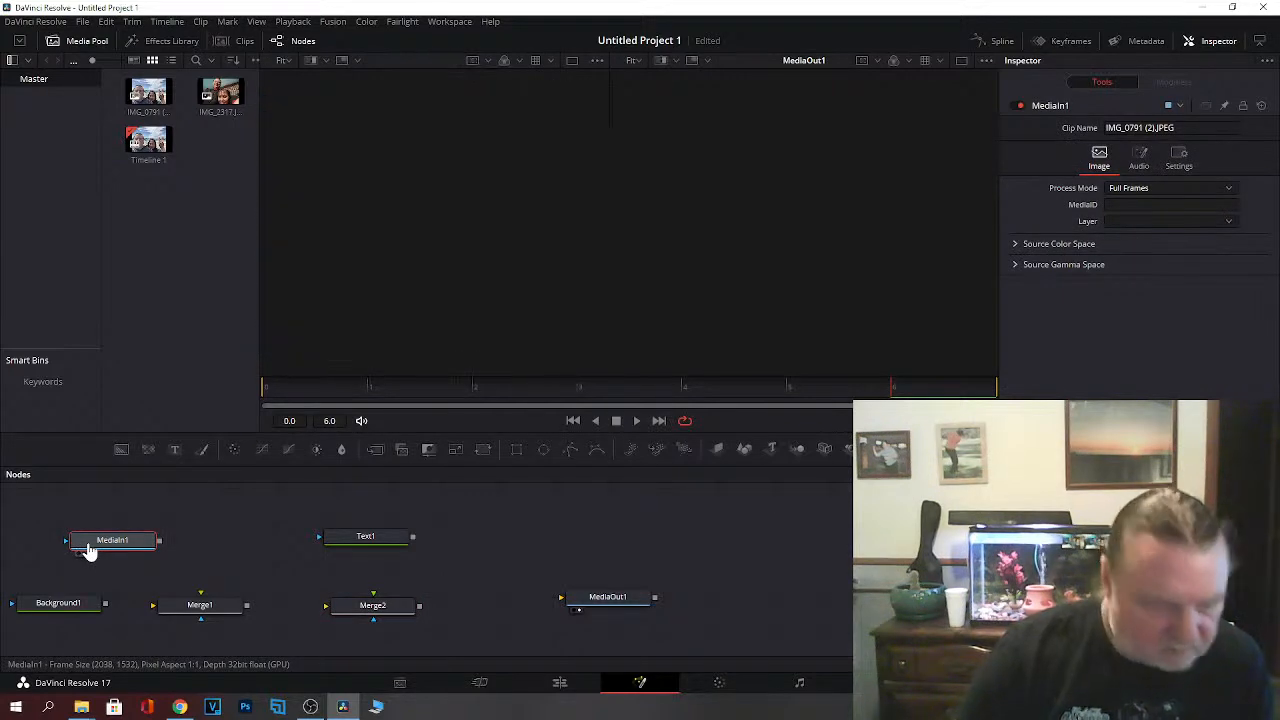
pyautogui.click(370, 540)
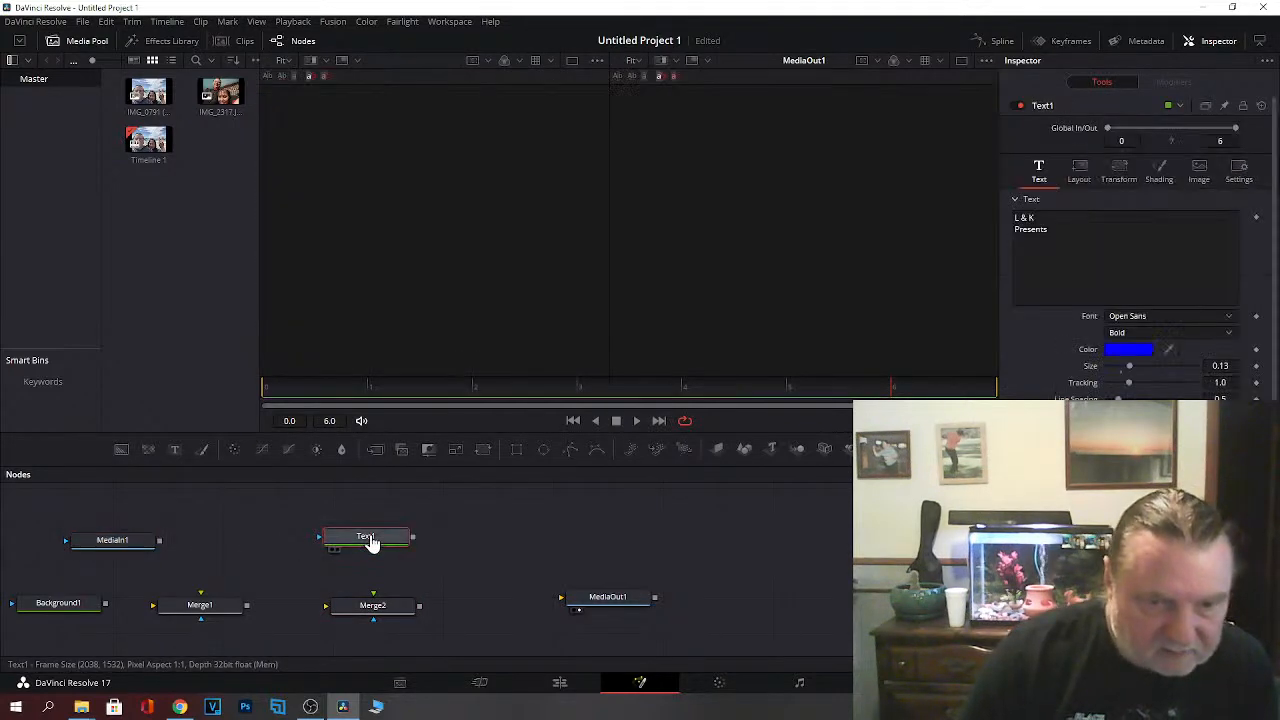
pyautogui.press('1')
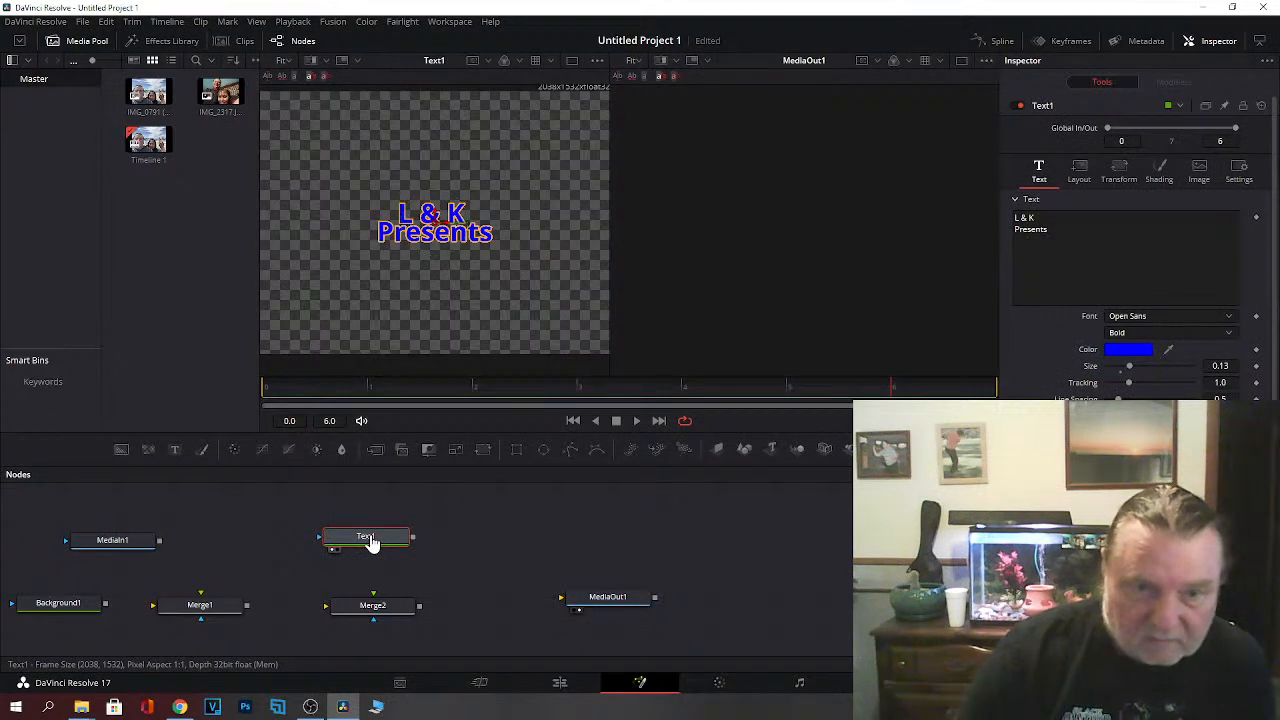
pyautogui.press('1')
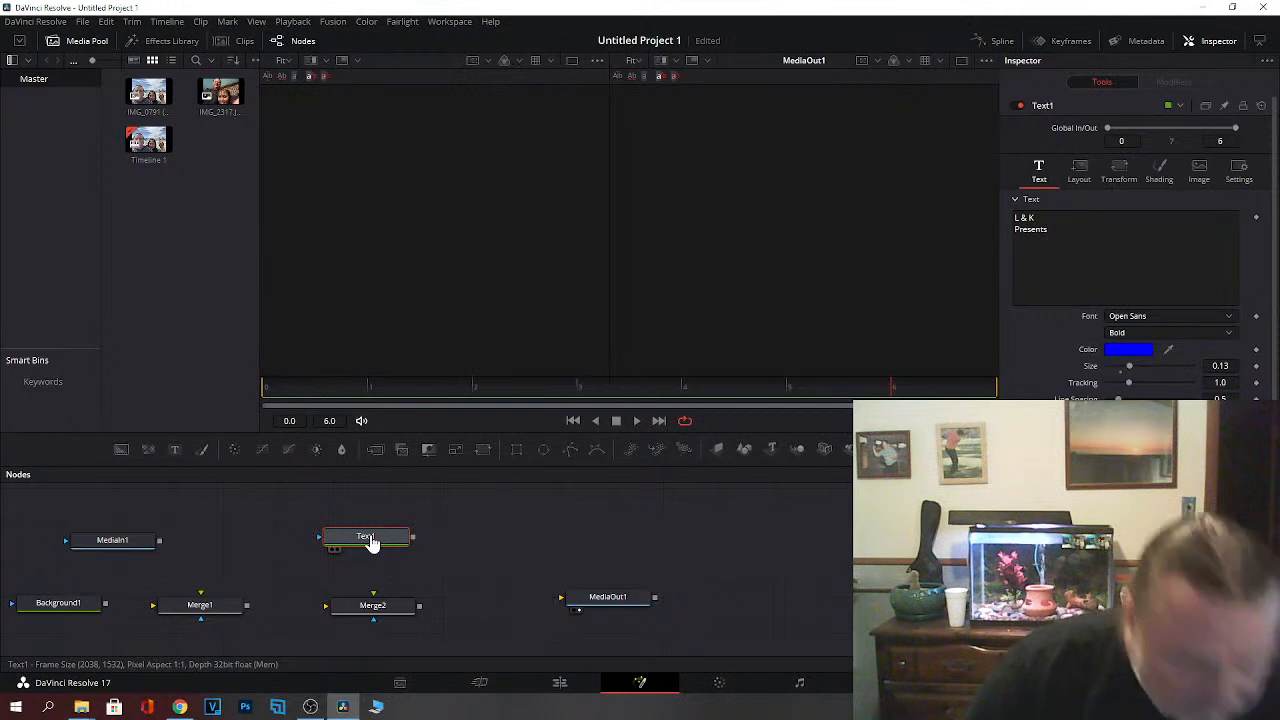
# Step: Swap the positions of Merge1 and Merge2, placing Merge2 beside Background1 and Merge1 under Text1, and move MediaOut1 closer to them
pyautogui.moveTo(605, 602); pyautogui.dragTo(549, 608)
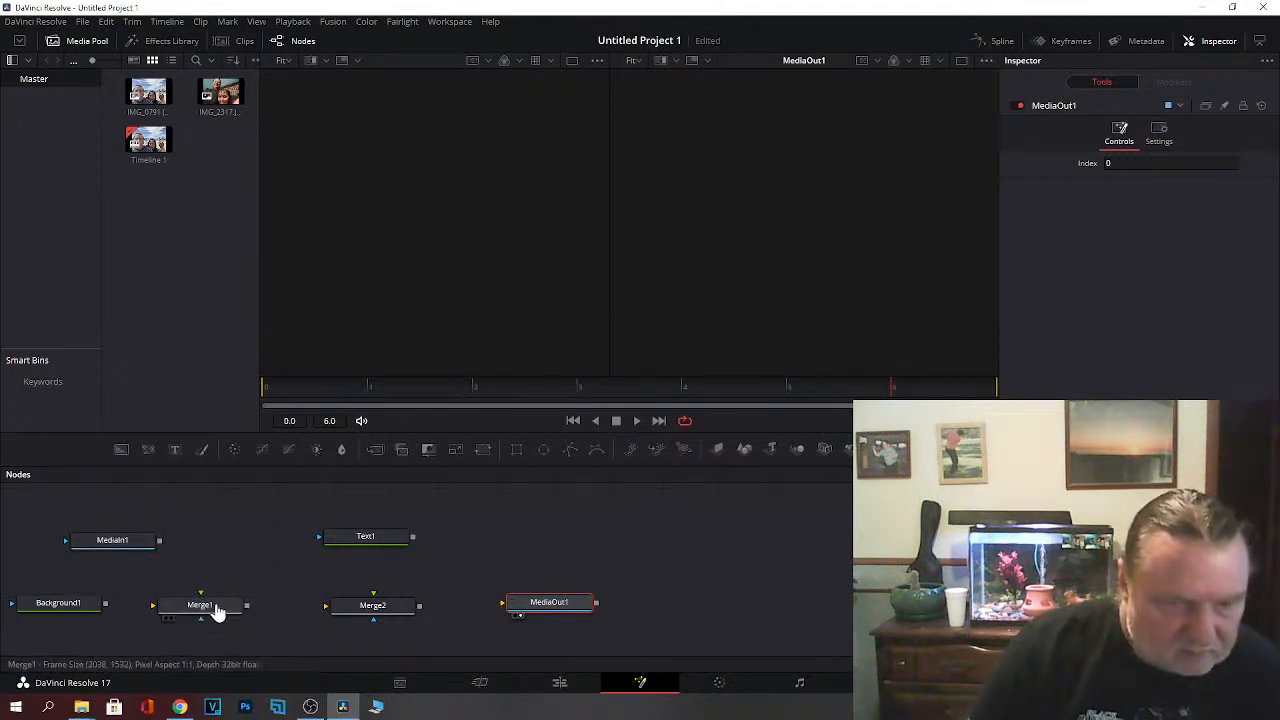
pyautogui.moveTo(214, 609); pyautogui.dragTo(240, 540)
pyautogui.moveTo(371, 606); pyautogui.dragTo(214, 609)
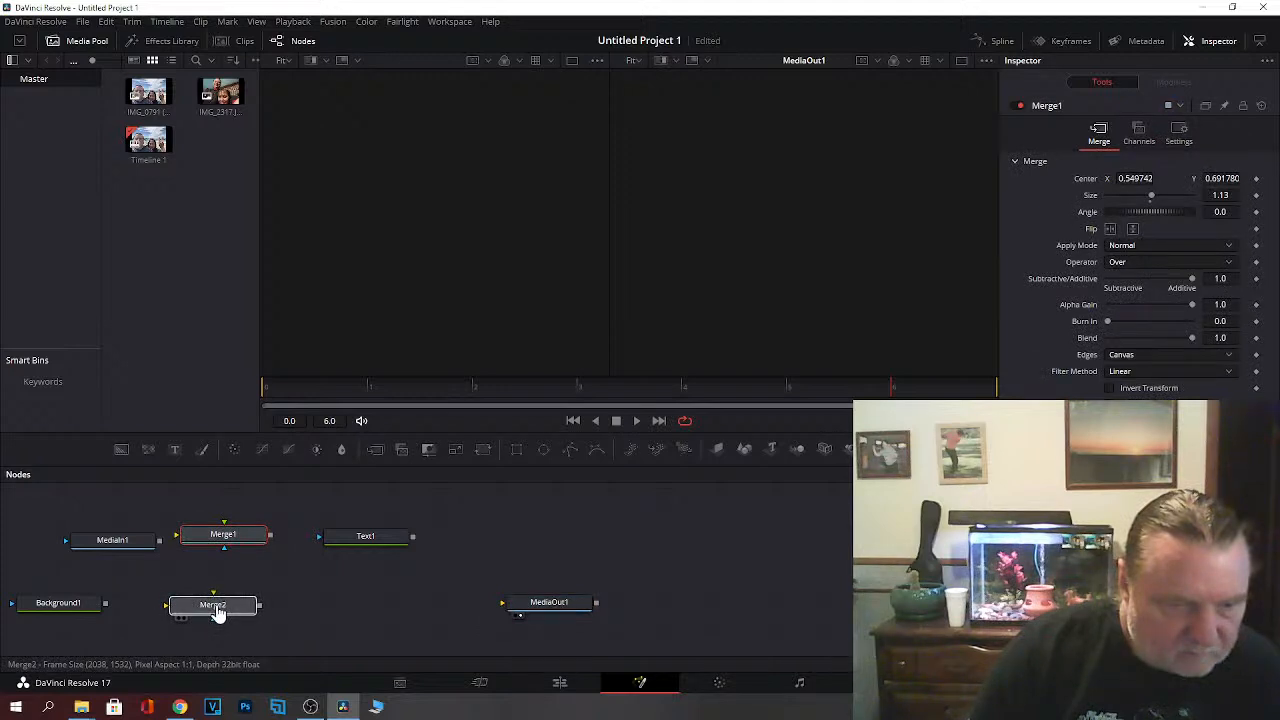
pyautogui.moveTo(223, 540); pyautogui.dragTo(368, 615)
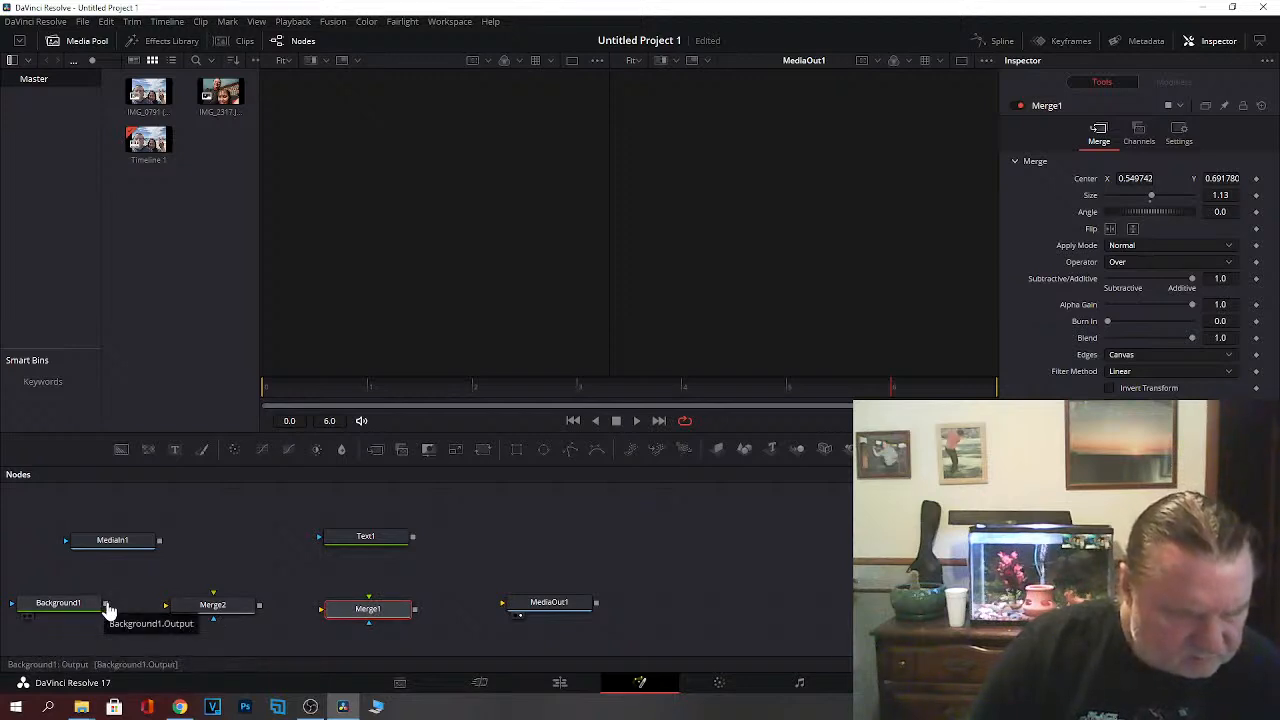
# Step: Connect Background1 to Merge2, Merge2 to Merge1, and Merge1 to MediaOut1 in one chain
pyautogui.moveTo(106, 604); pyautogui.dragTo(210, 610)
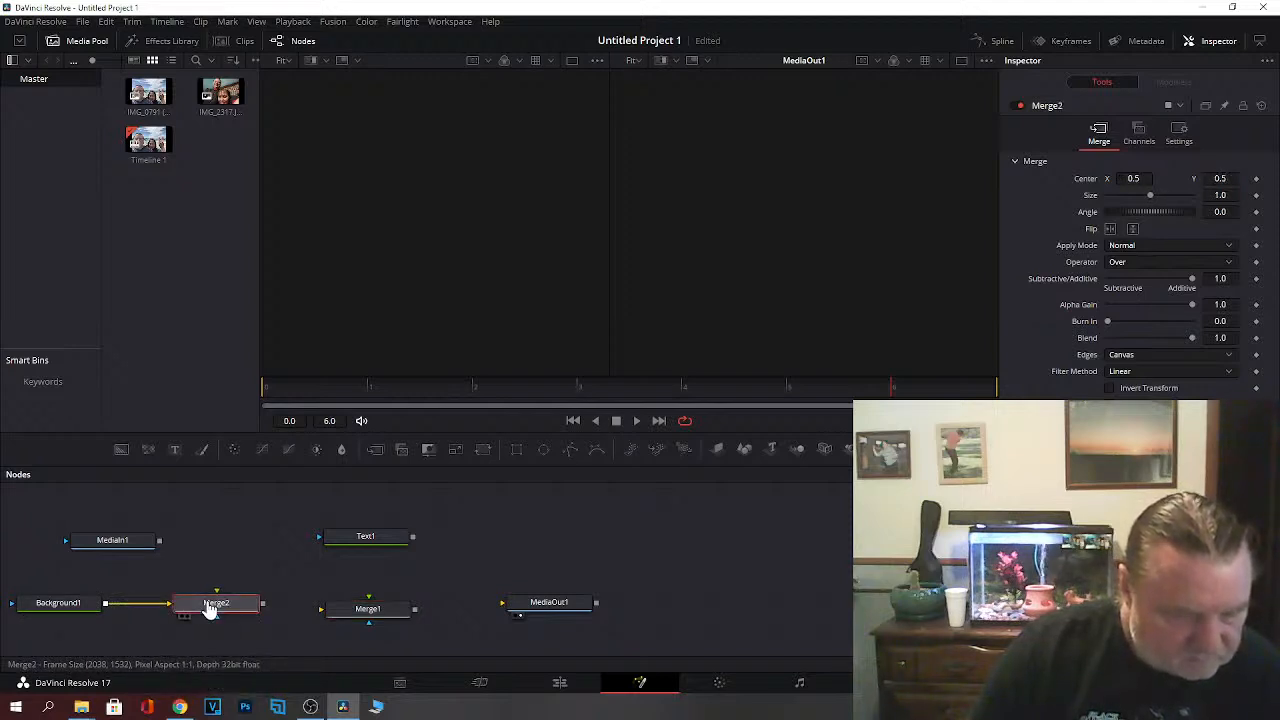
pyautogui.moveTo(263, 605); pyautogui.dragTo(363, 609)
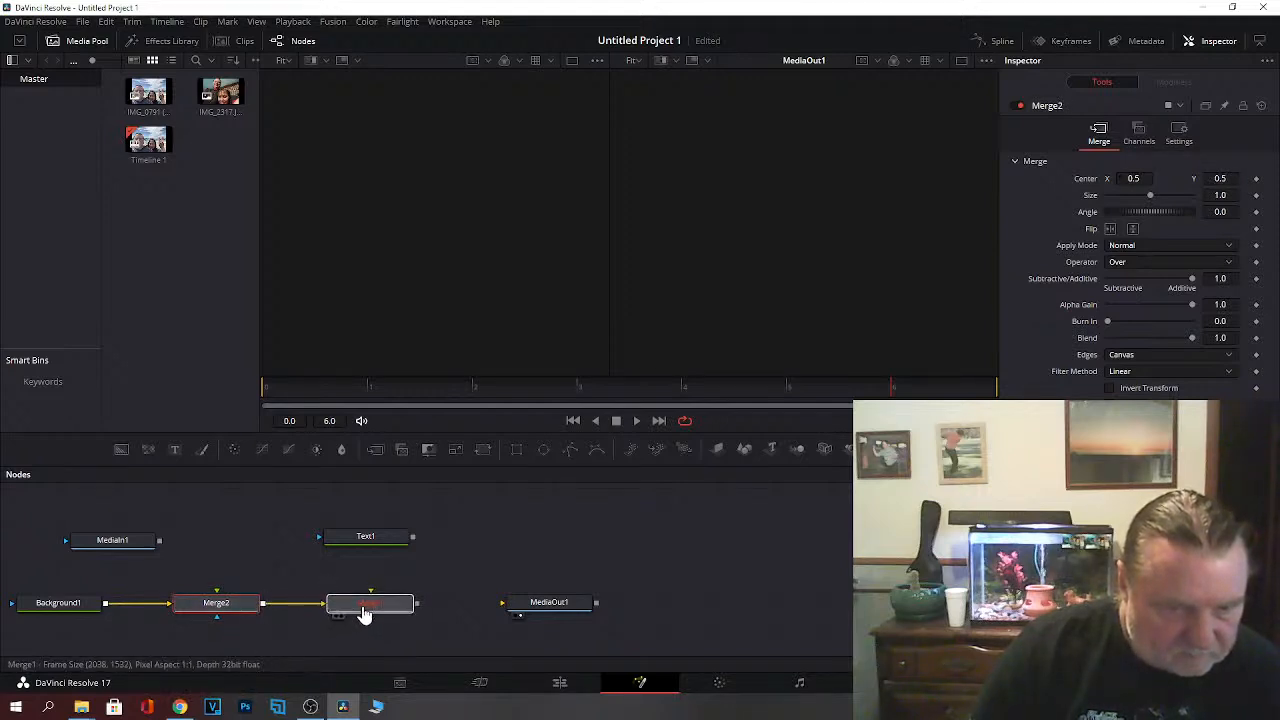
pyautogui.click(363, 613)
pyautogui.moveTo(417, 610); pyautogui.dragTo(529, 614)
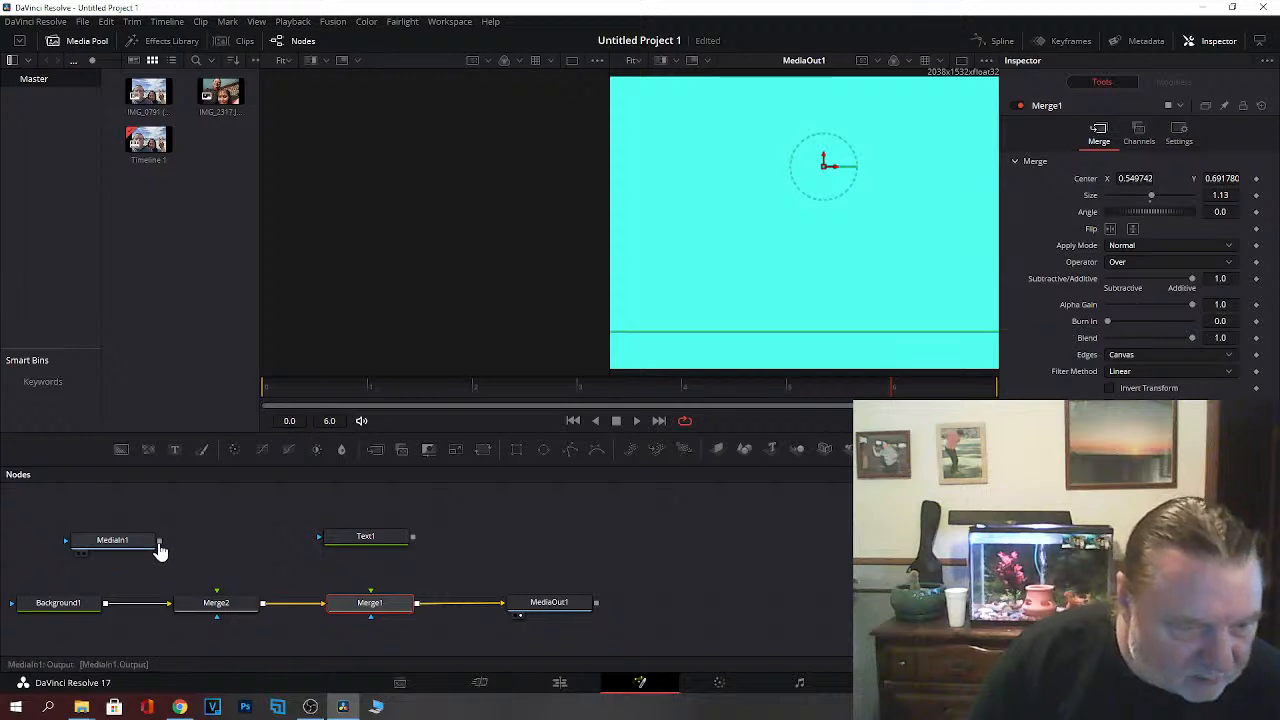
# Step: Connect MediaIn1 to Merge2 and Text1 to Merge1 as foregrounds, and align Text1 directly above Merge1
pyautogui.moveTo(176, 545); pyautogui.dragTo(209, 609)
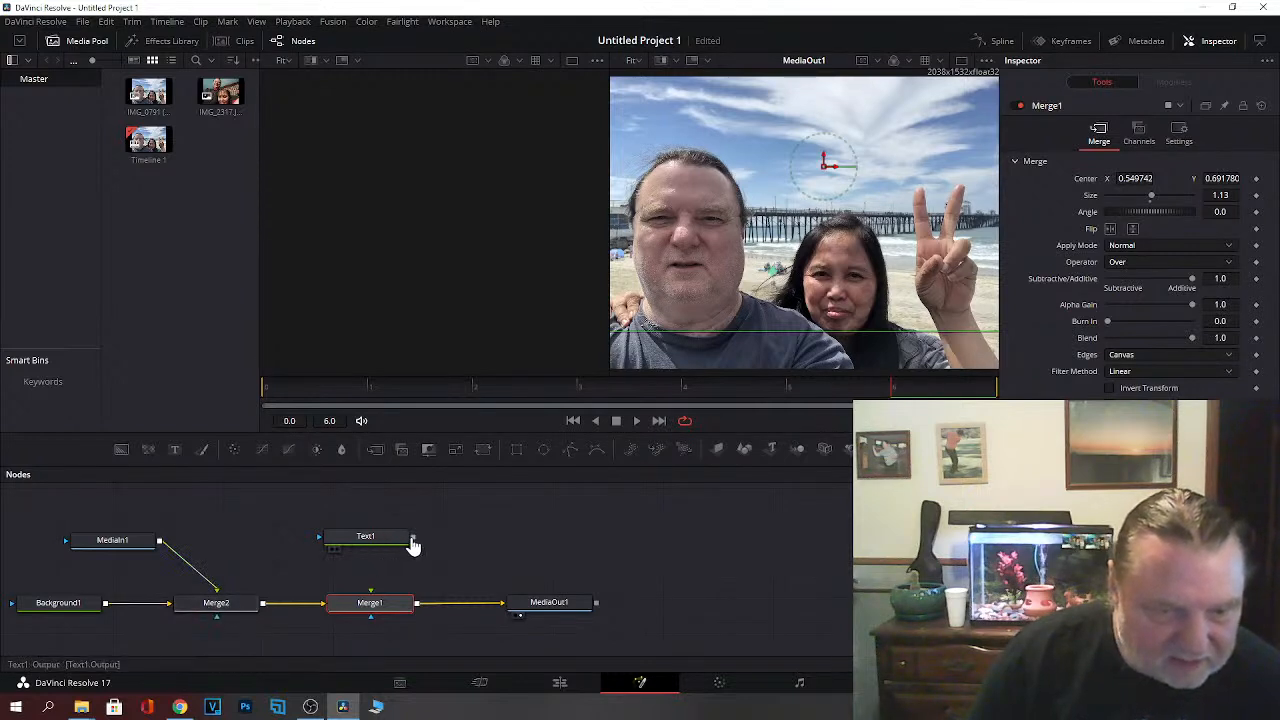
pyautogui.moveTo(413, 543); pyautogui.dragTo(368, 612)
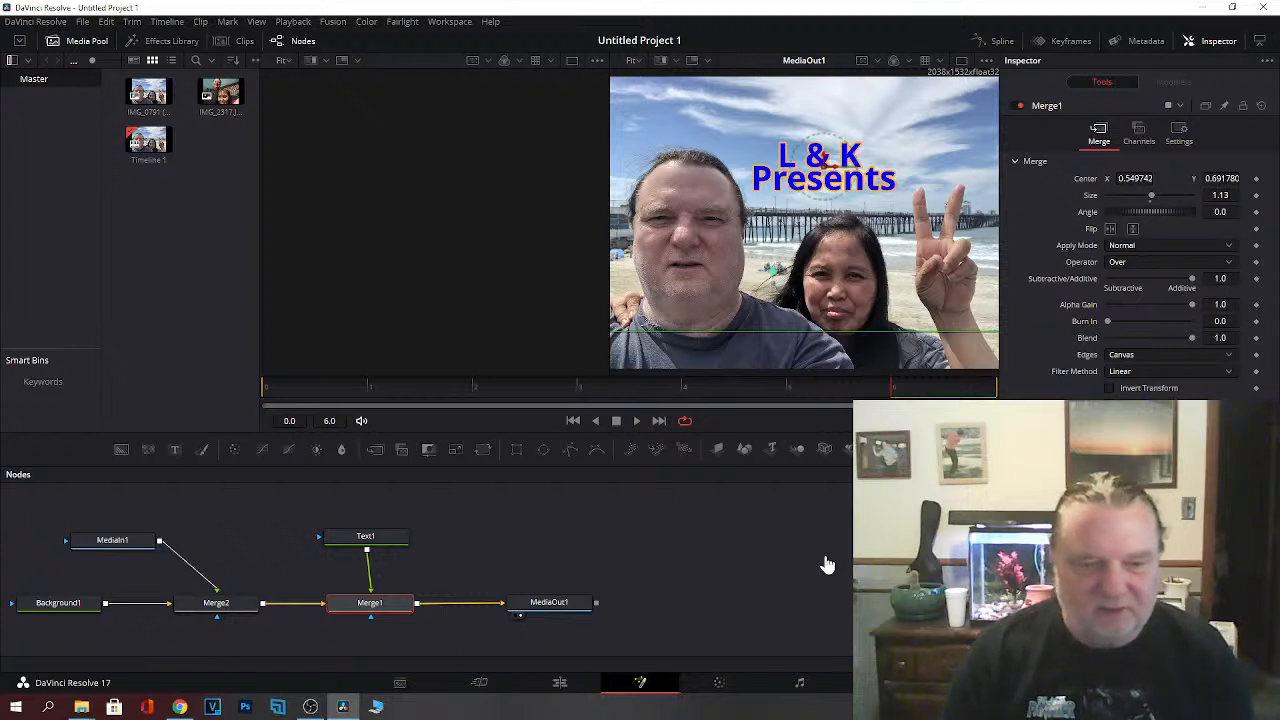
pyautogui.click(367, 546)
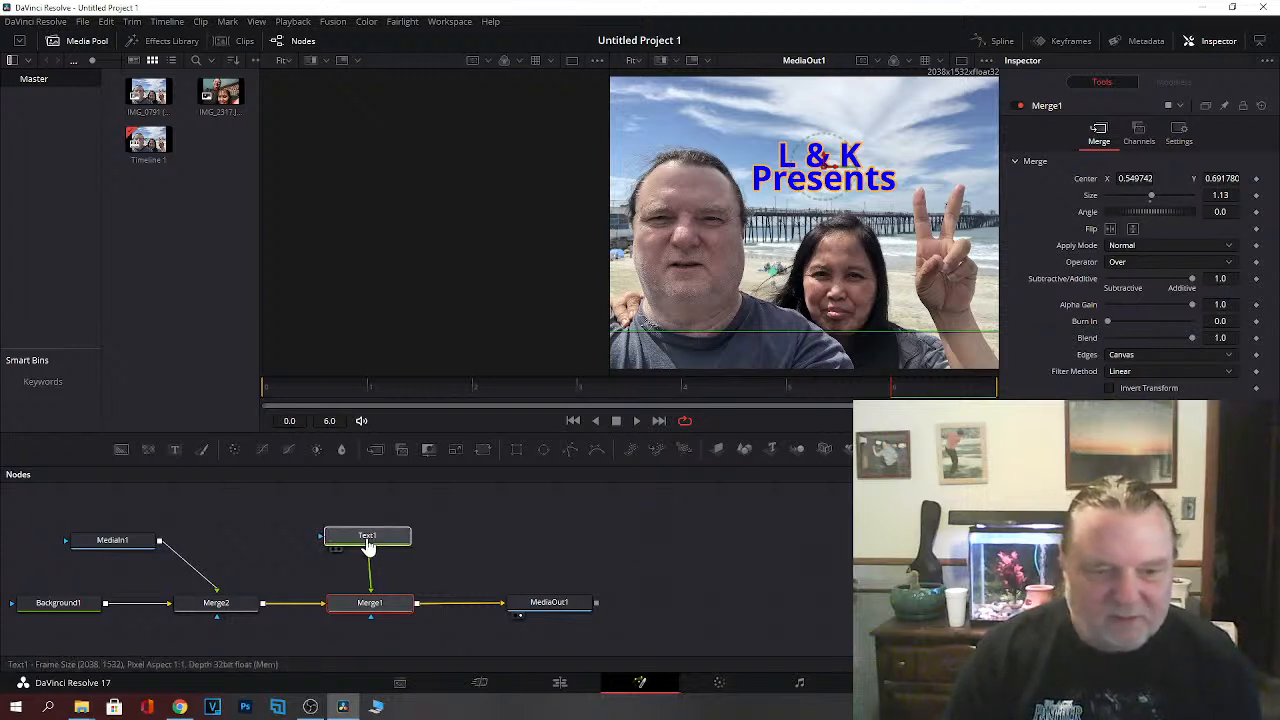
pyautogui.moveTo(368, 545); pyautogui.dragTo(370, 544)
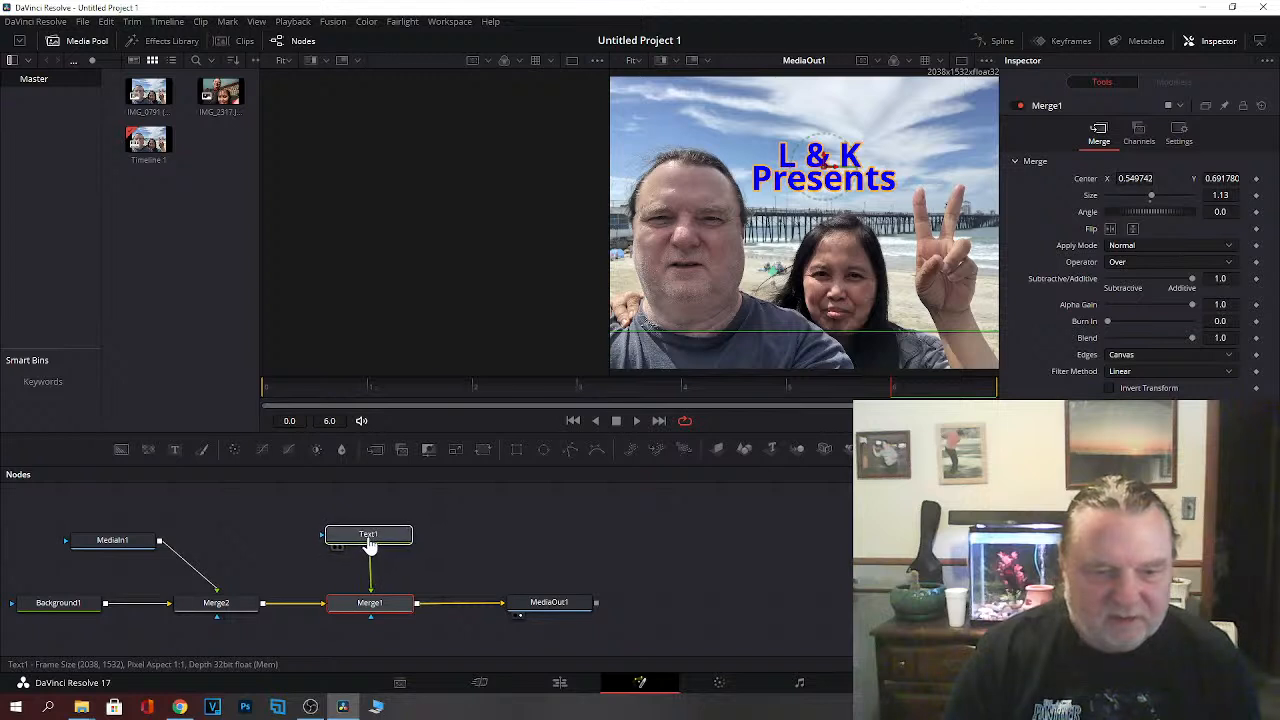
pyautogui.click(370, 545)
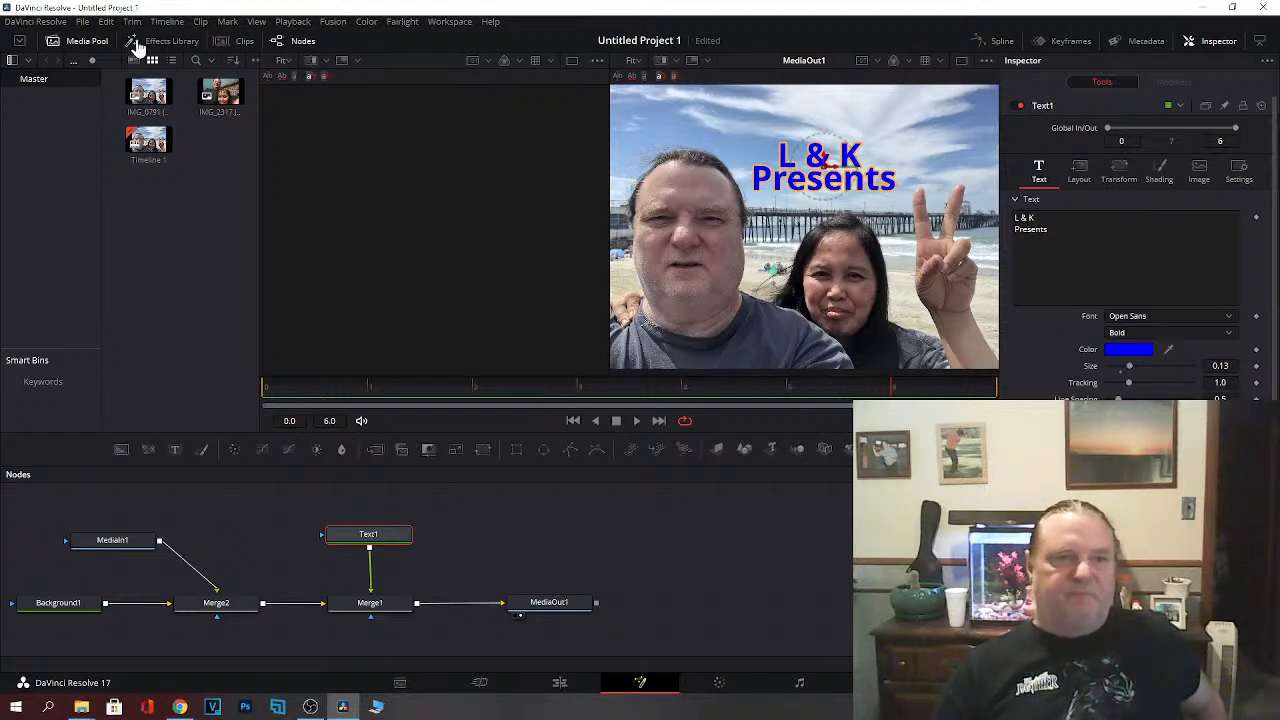
pyautogui.click(83, 22)
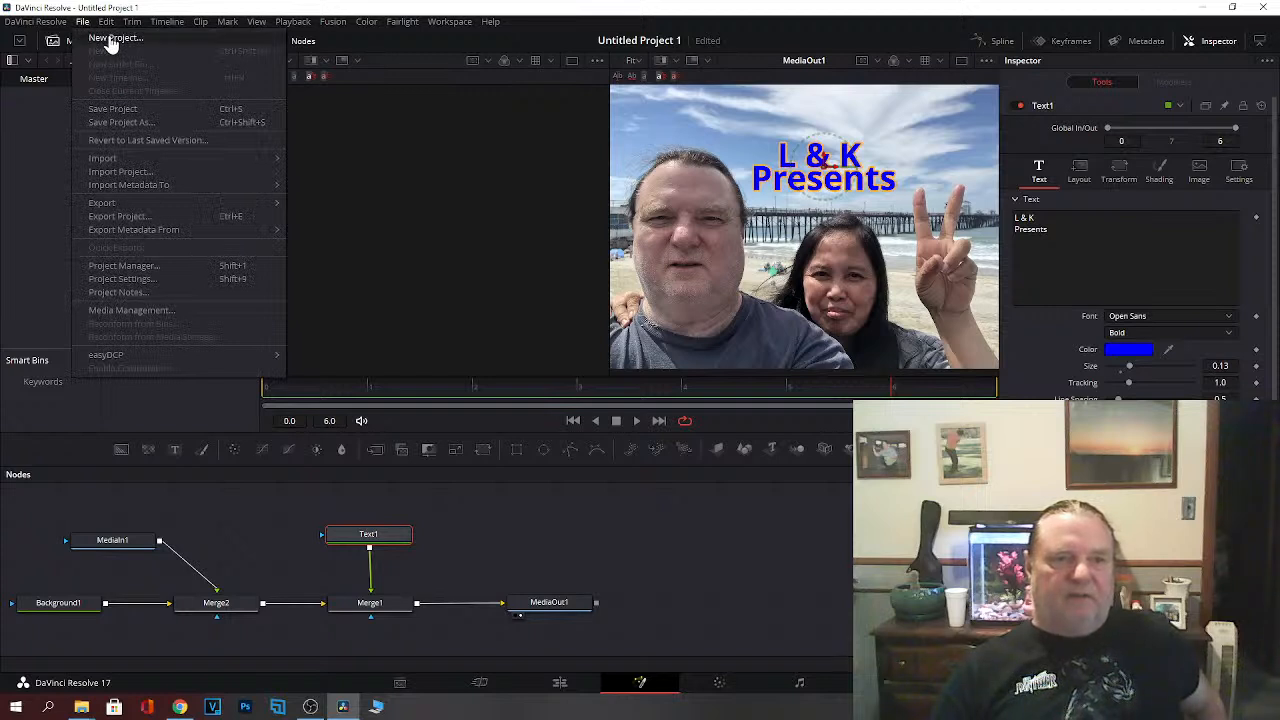
pyautogui.click(111, 40)
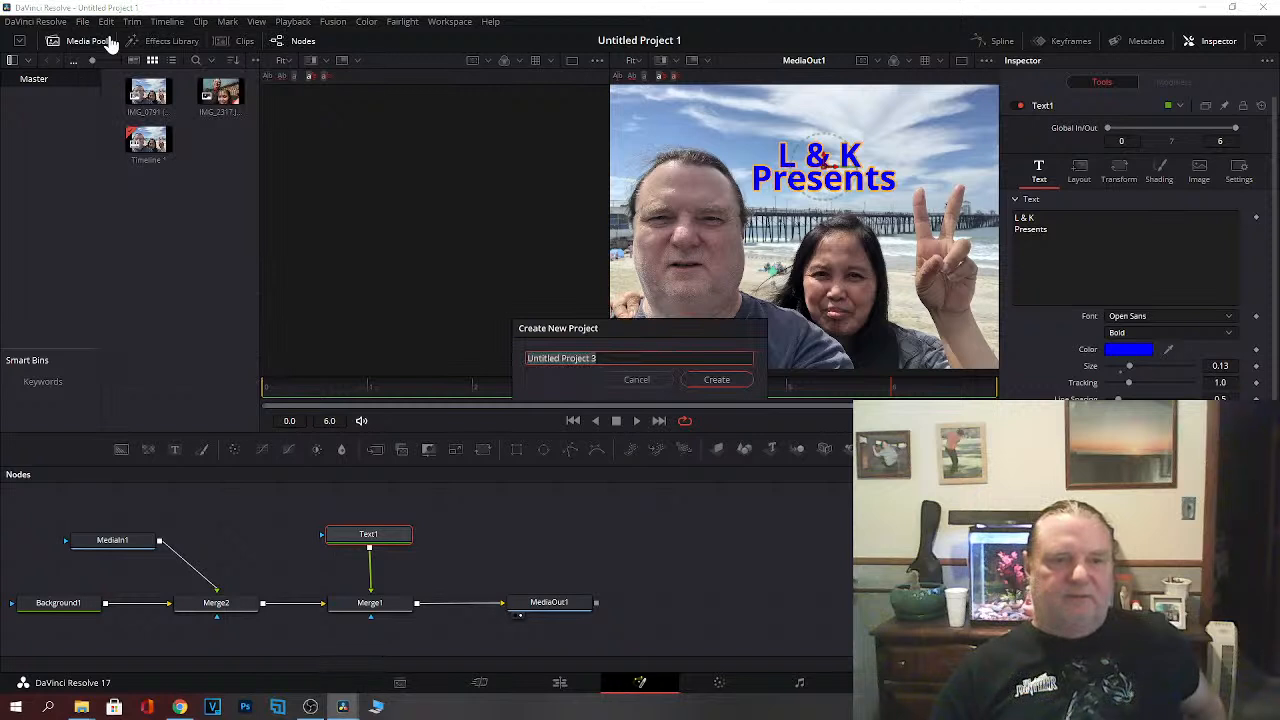
pyautogui.click(630, 383)
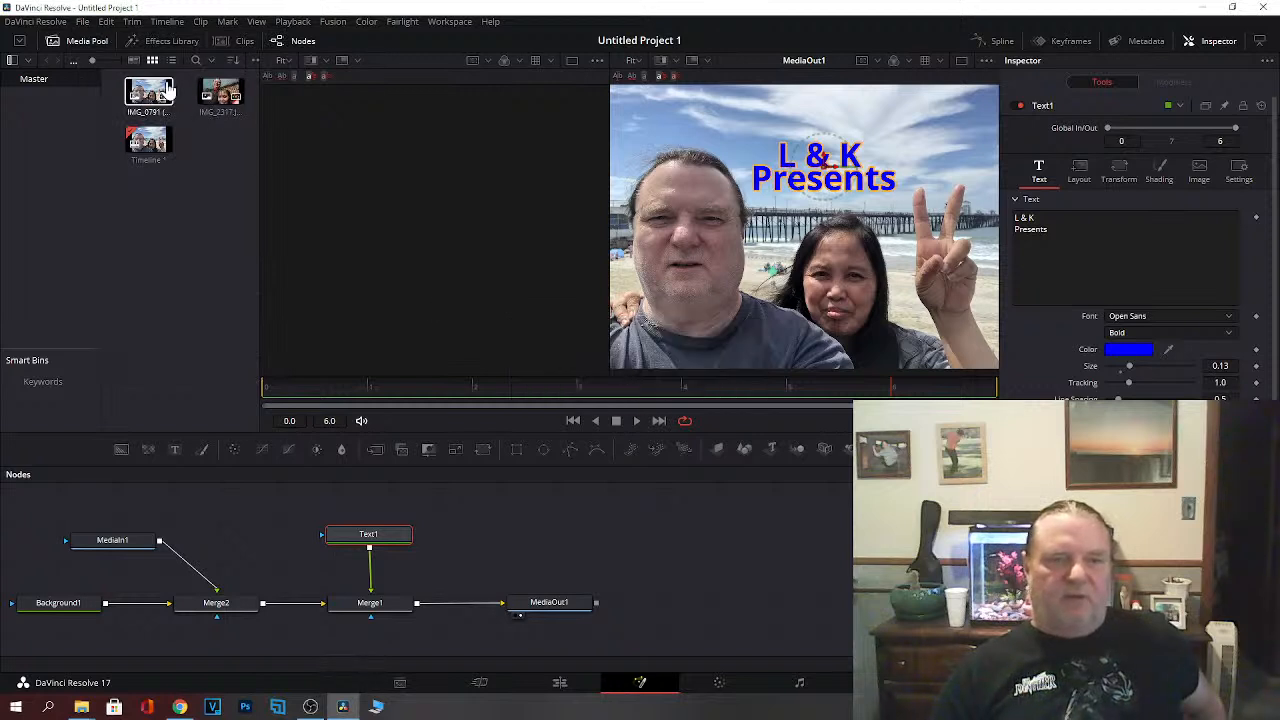
pyautogui.click(86, 23)
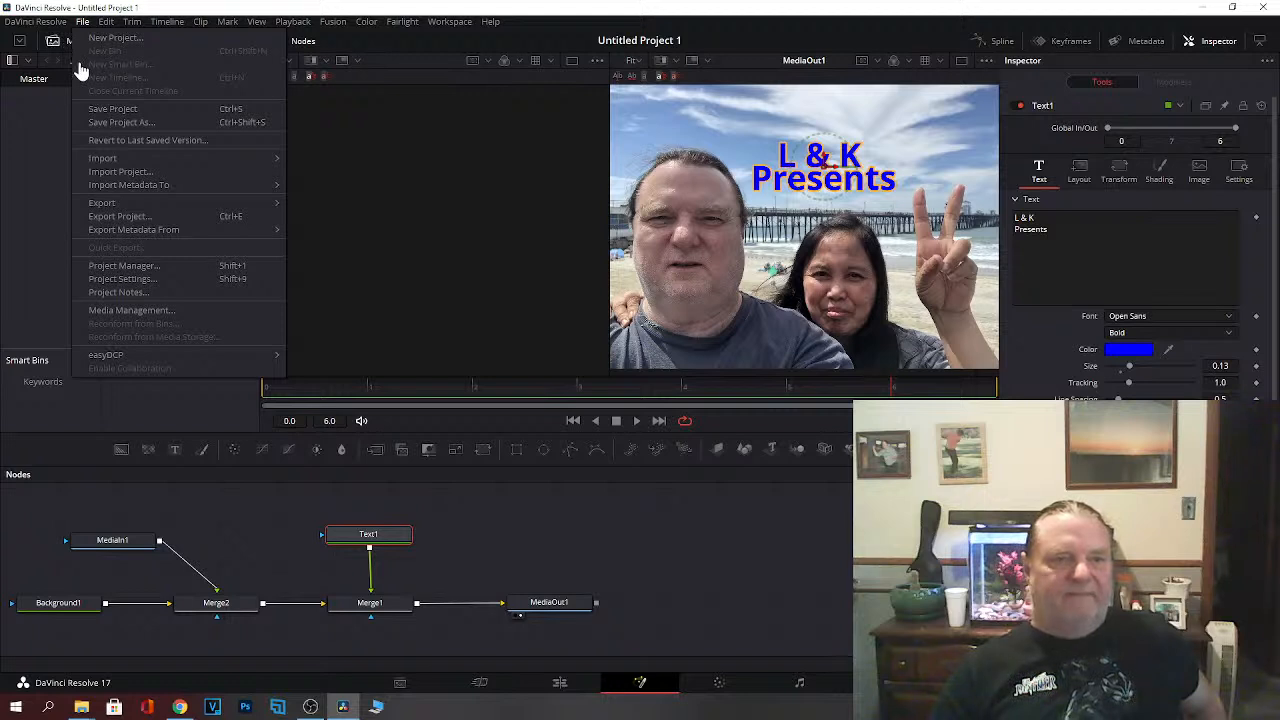
pyautogui.moveTo(95, 165)
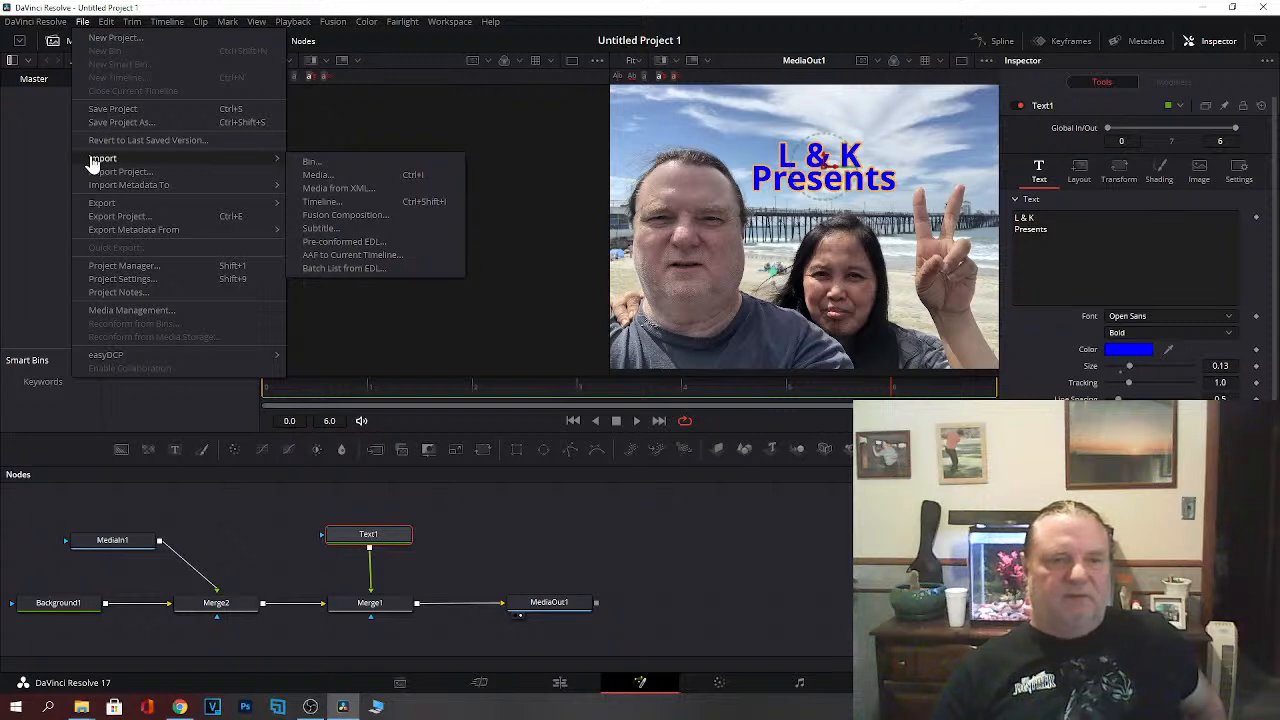
# Step: Close DaVinci Resolve and switch to the iCloud Photos folder in File Explorer
pyautogui.click(1267, 9)
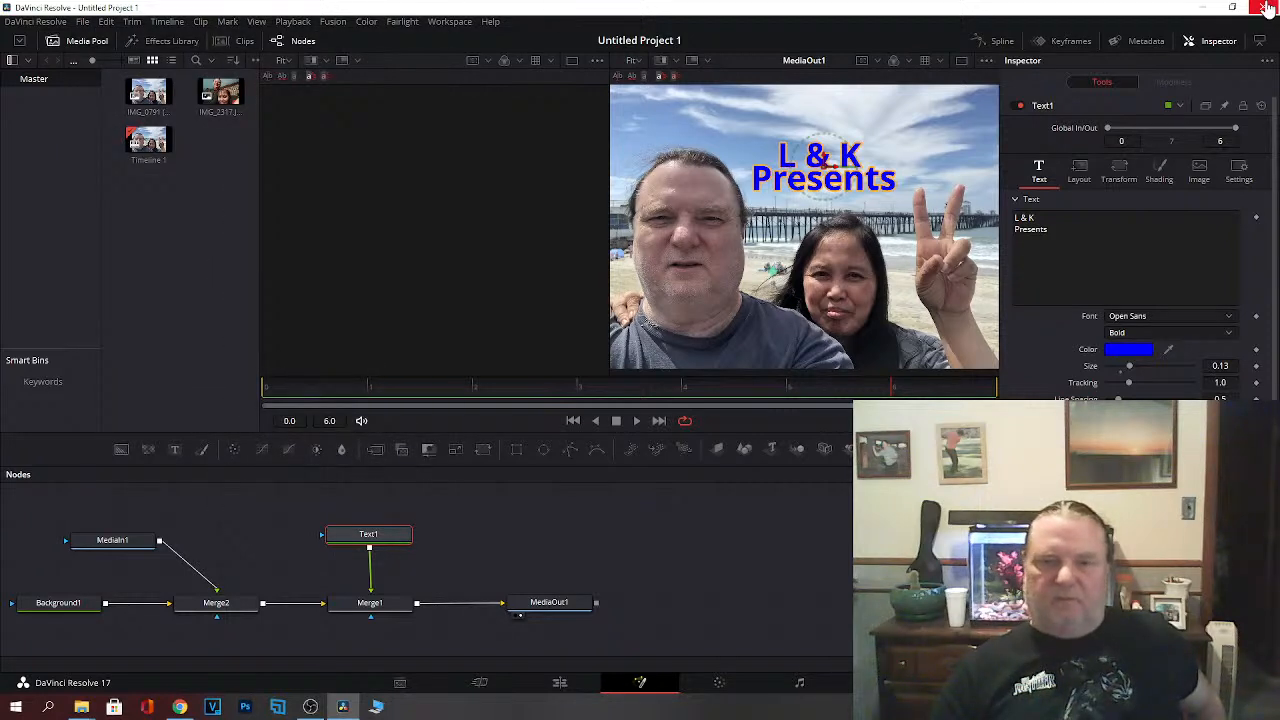
pyautogui.click(1267, 8)
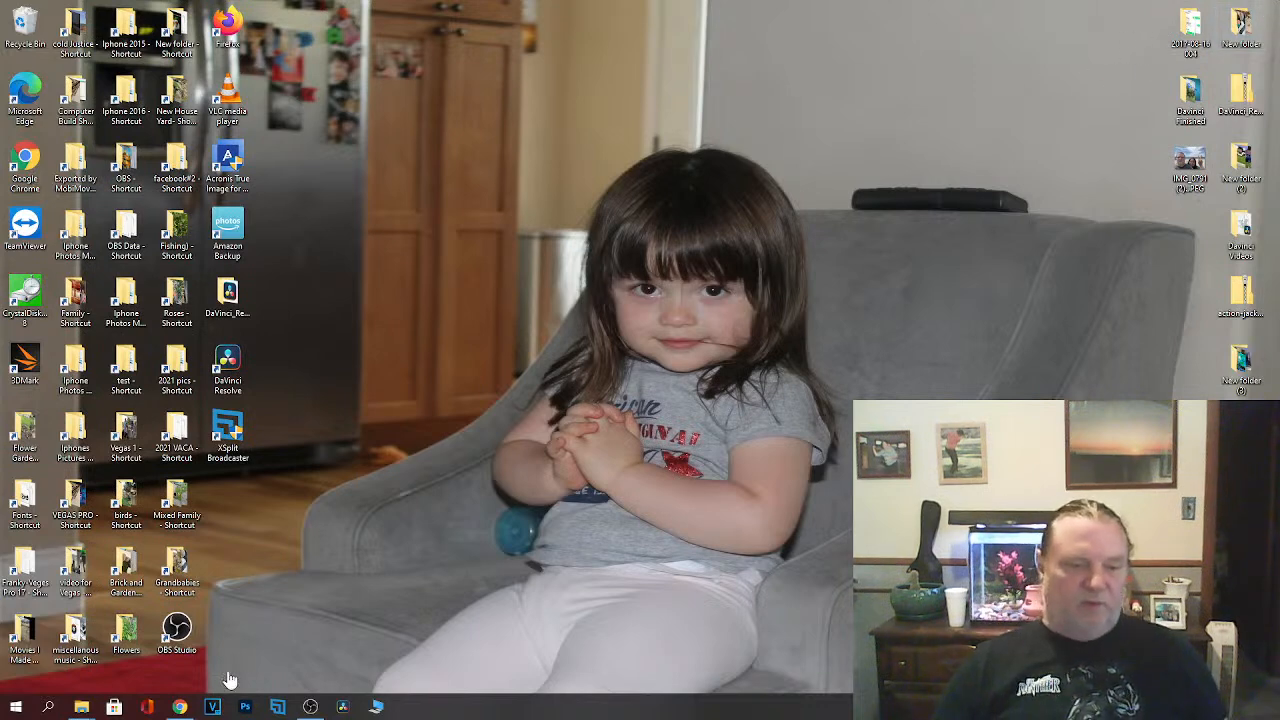
pyautogui.moveTo(81, 706)
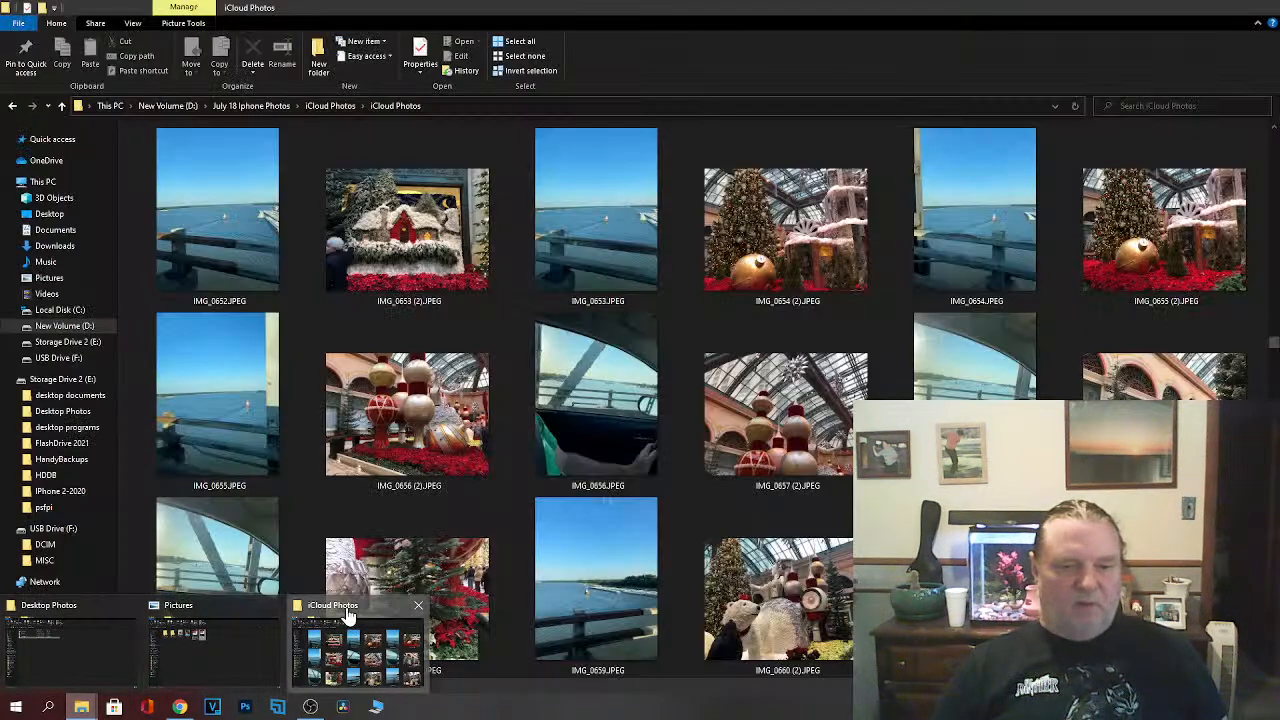
pyautogui.click(350, 620)
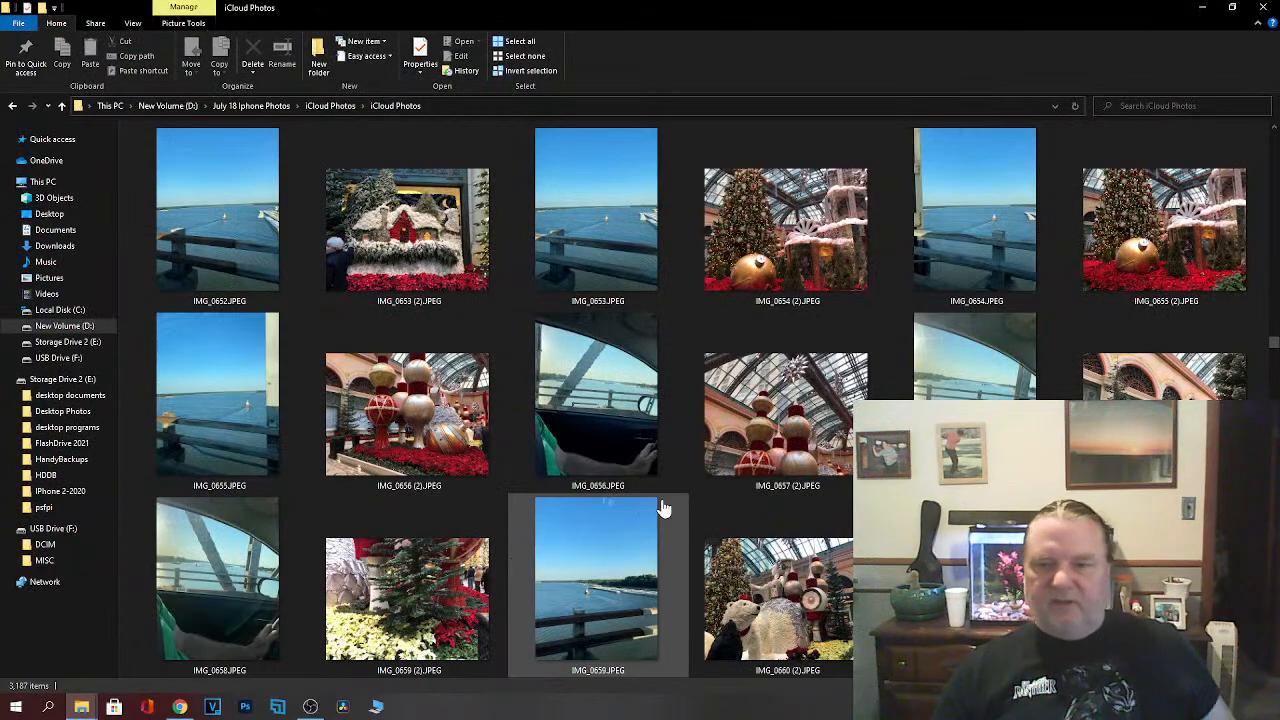
# Step: Find IMG_0754.MP4 in the iCloud Photos folder, play it in VLC, and close the player
pyautogui.scroll(-5, 660, 508)
pyautogui.scroll(-5, 660, 508)
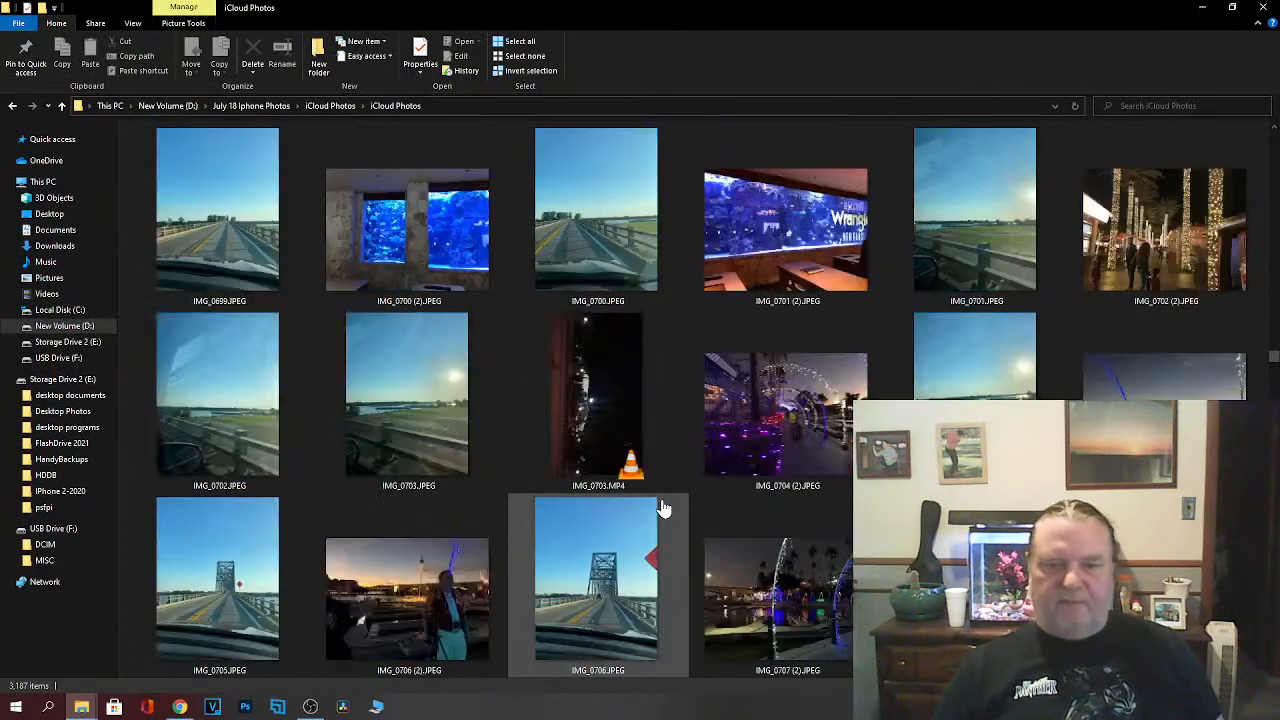
pyautogui.scroll(-12, 660, 508)
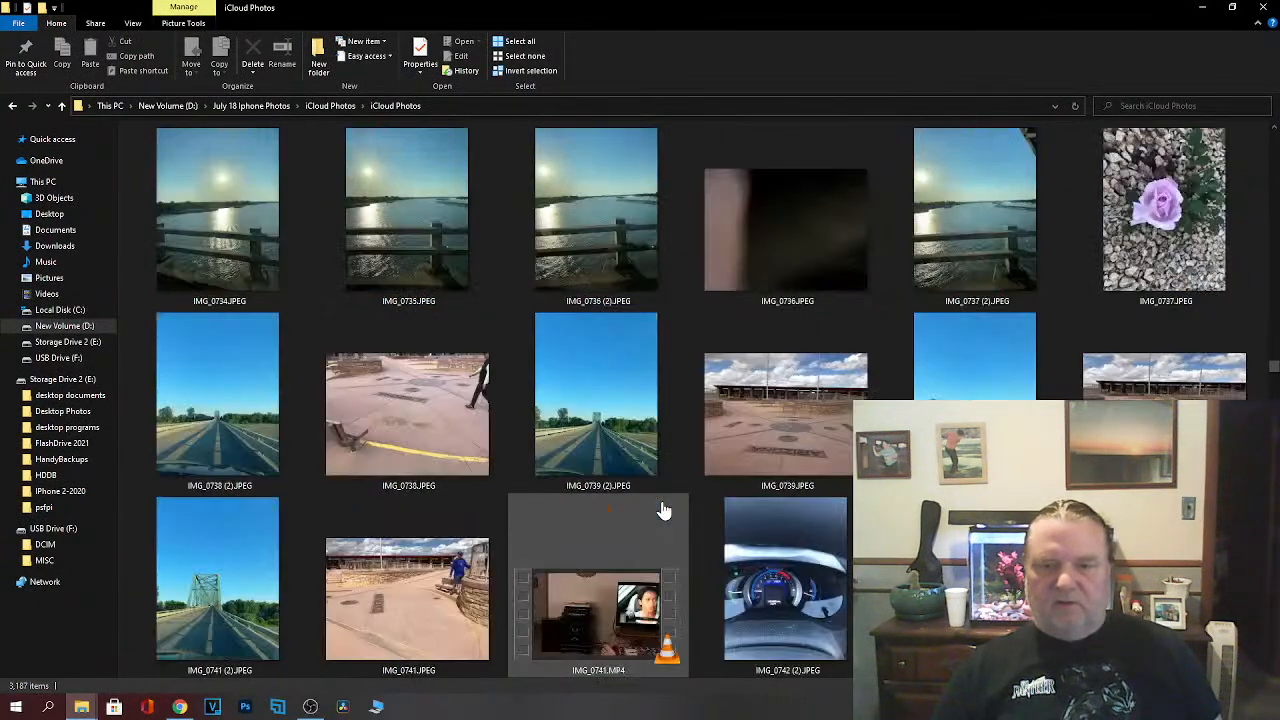
pyautogui.scroll(4, 660, 508)
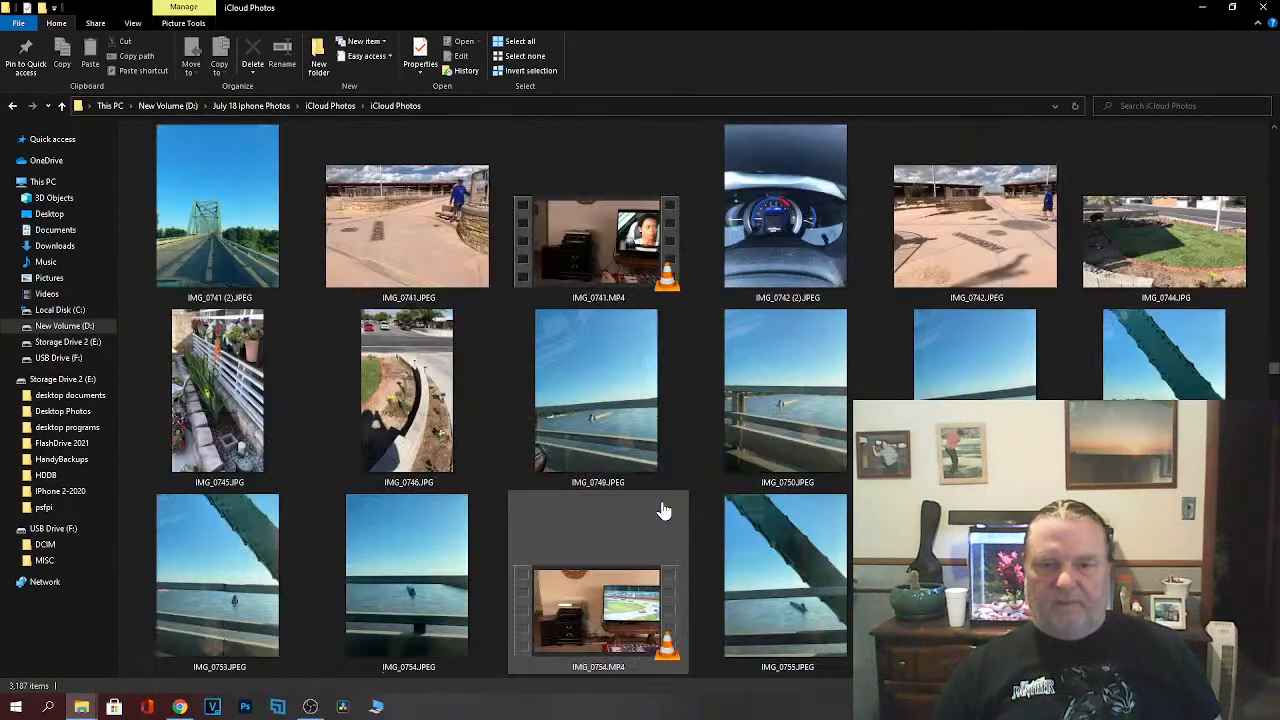
pyautogui.scroll(-2, 666, 546)
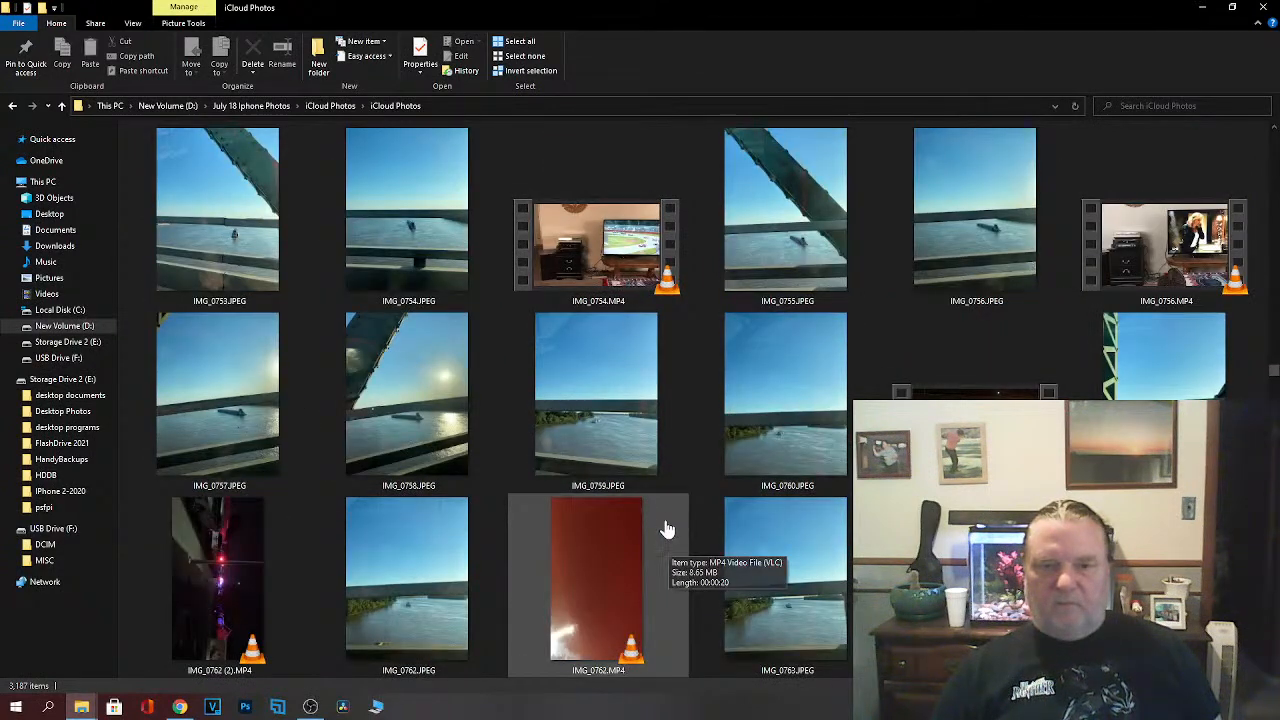
pyautogui.doubleClick(601, 268)
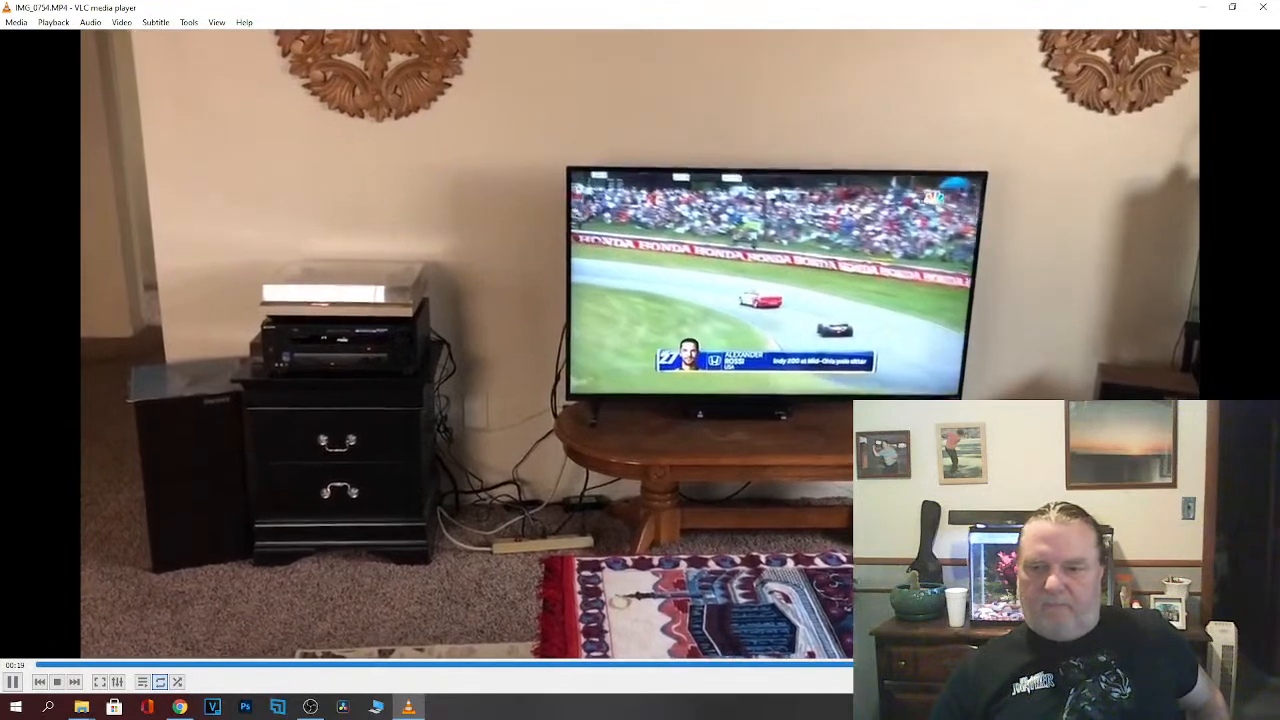
pyautogui.click(1268, 12)
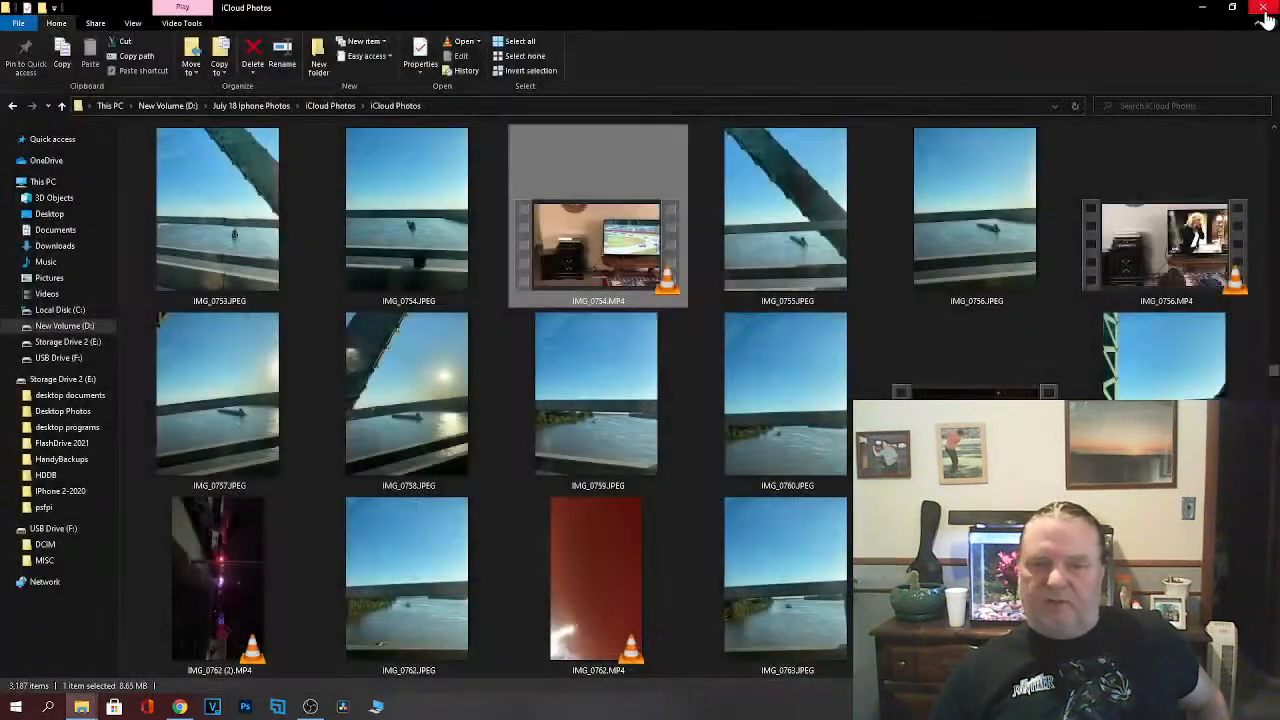
pyautogui.moveTo(1120, 14); pyautogui.dragTo(796, 50)
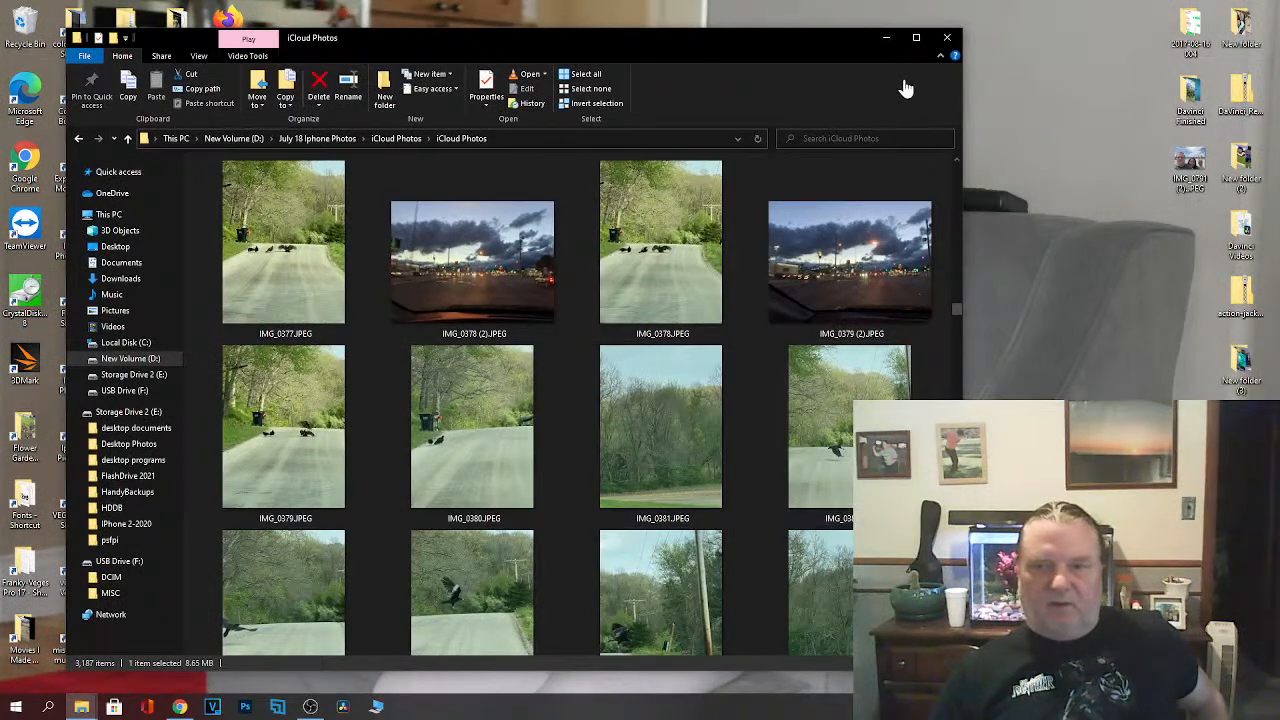
pyautogui.click(916, 37)
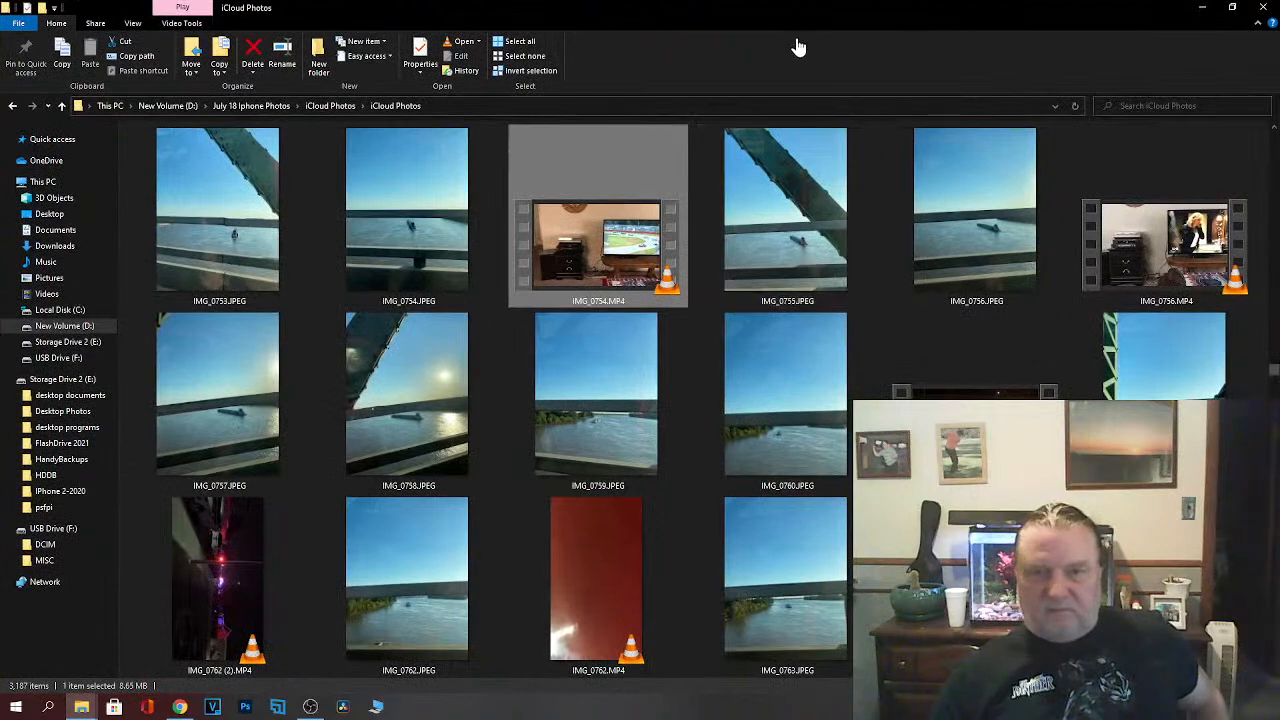
pyautogui.moveTo(837, 14); pyautogui.dragTo(797, 17)
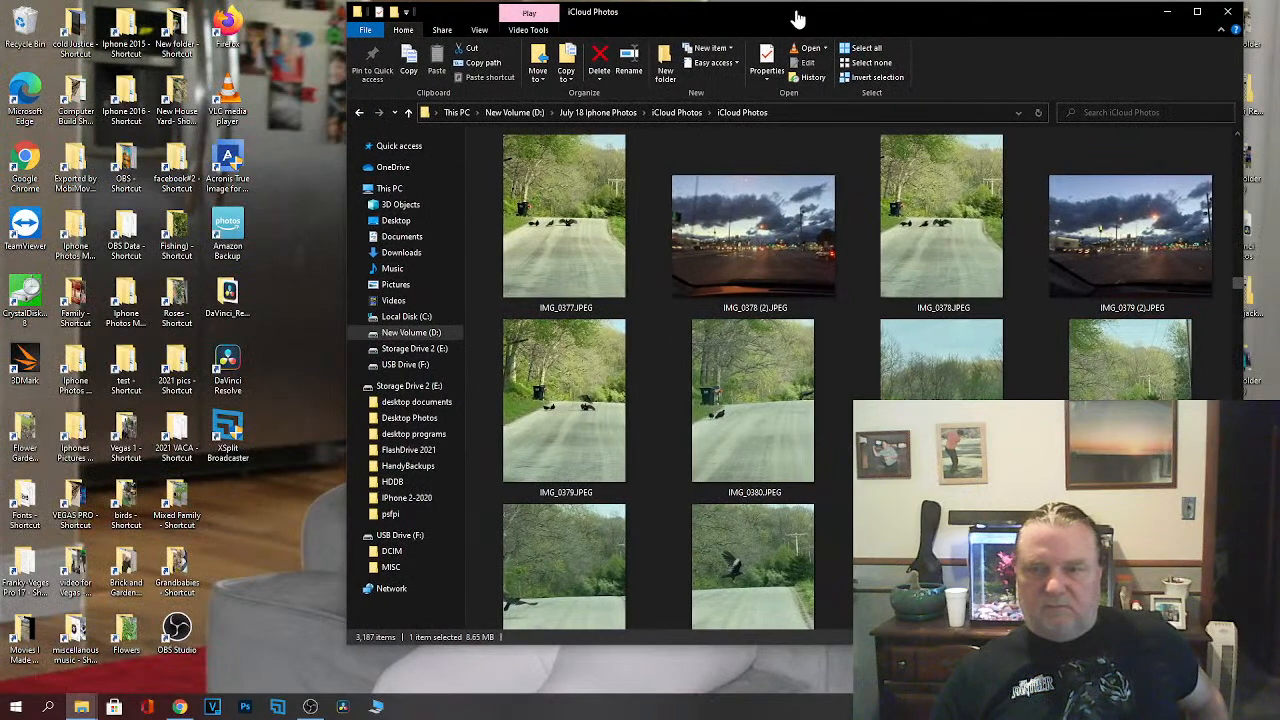
pyautogui.click(1197, 20)
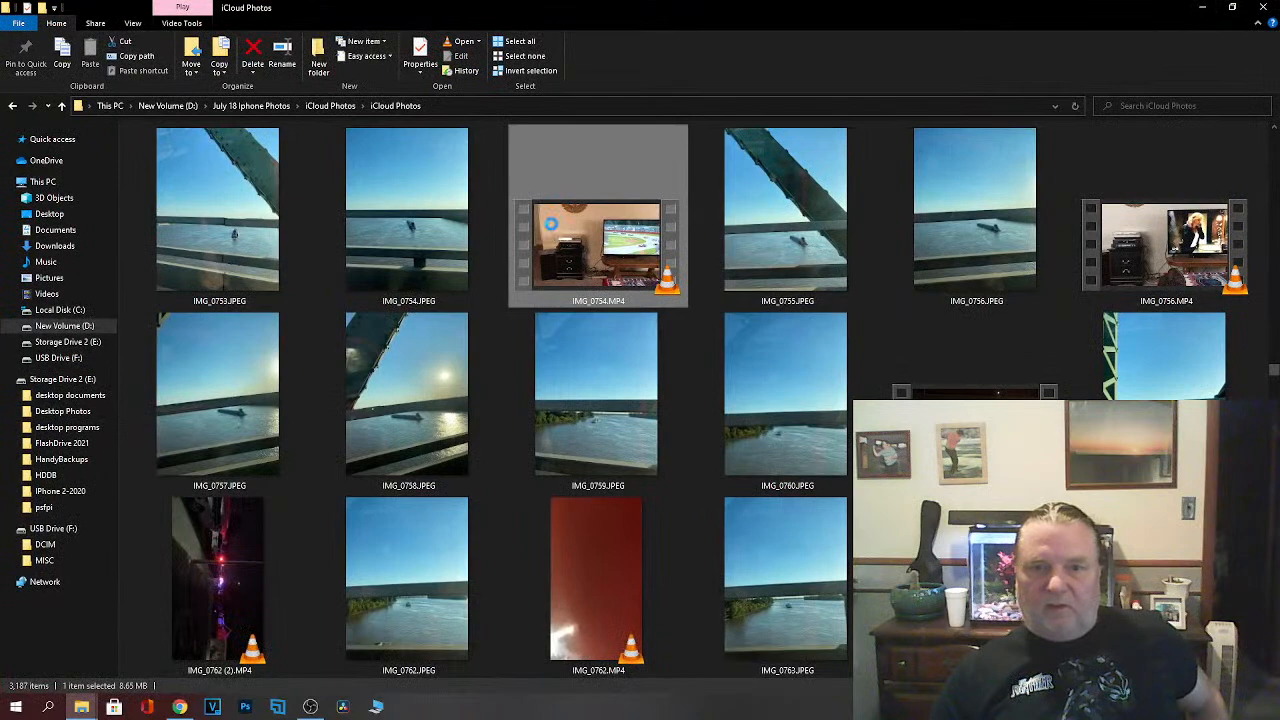
# Step: Copy IMG_0754.MP4 from the iCloud Photos folder to an empty spot on the desktop
pyautogui.rightClick(550, 224)
pyautogui.click(388, 430)
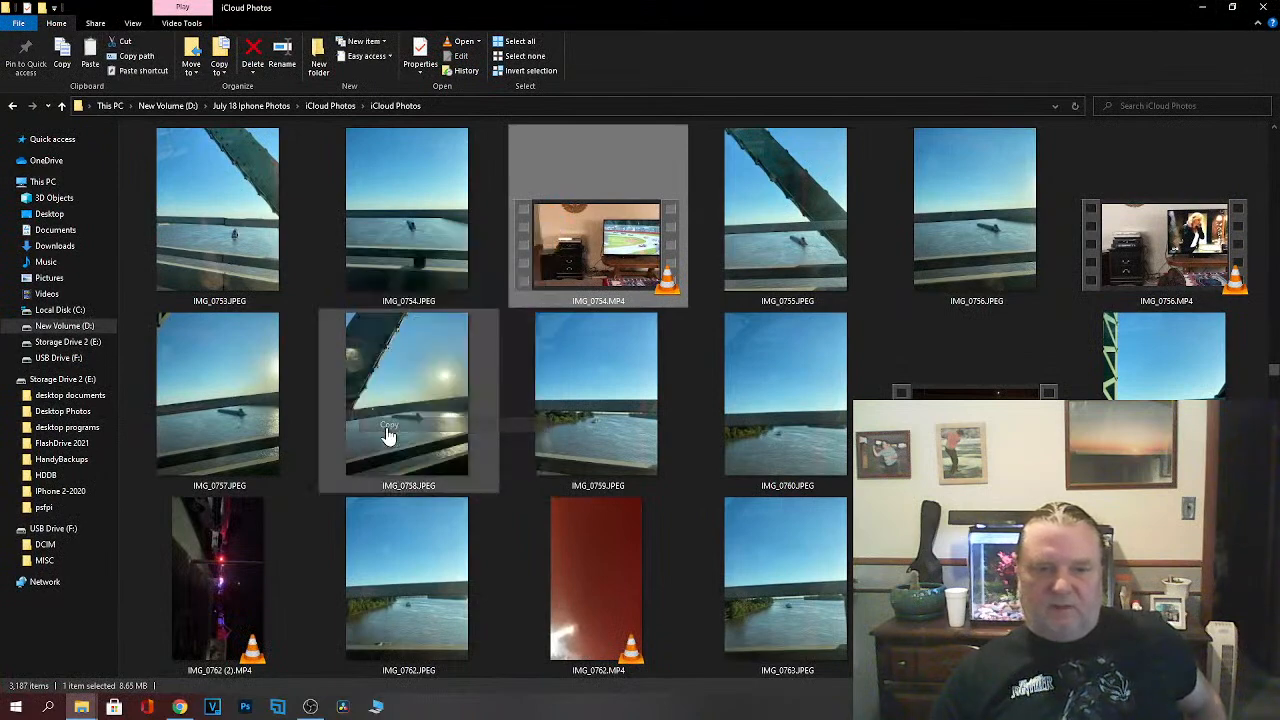
pyautogui.moveTo(1148, 13); pyautogui.dragTo(898, 18)
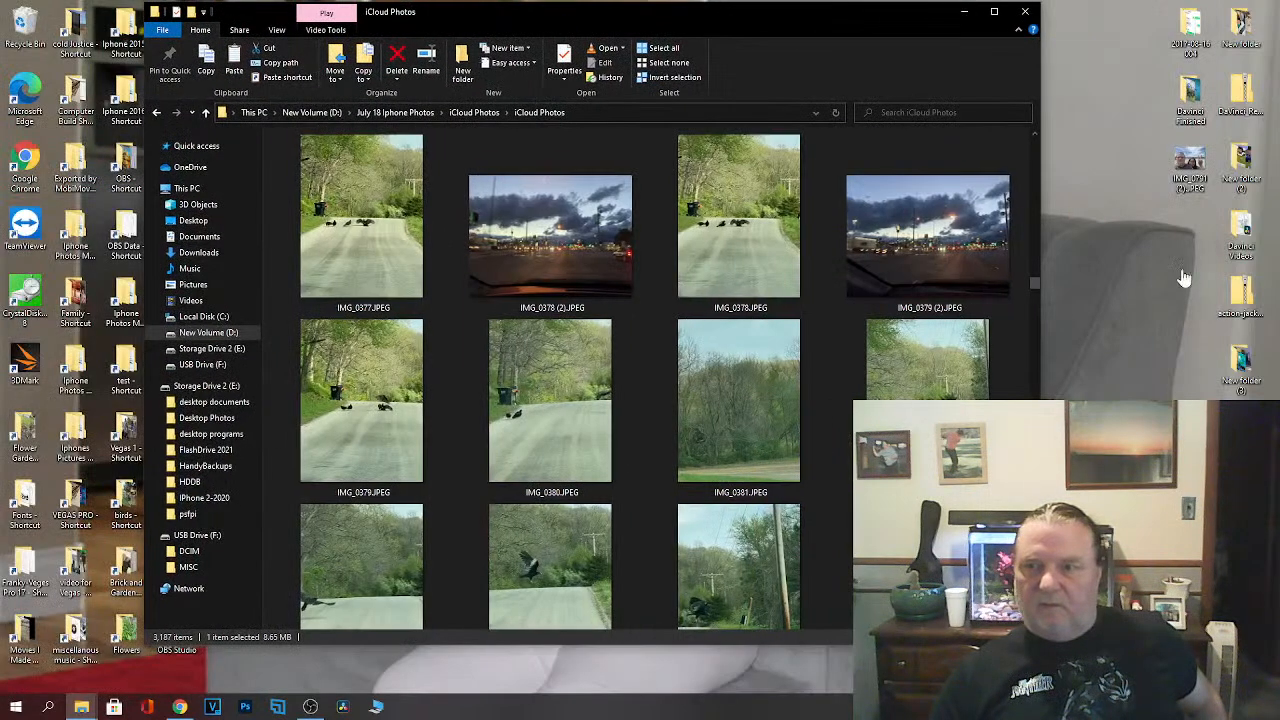
pyautogui.rightClick(1152, 340)
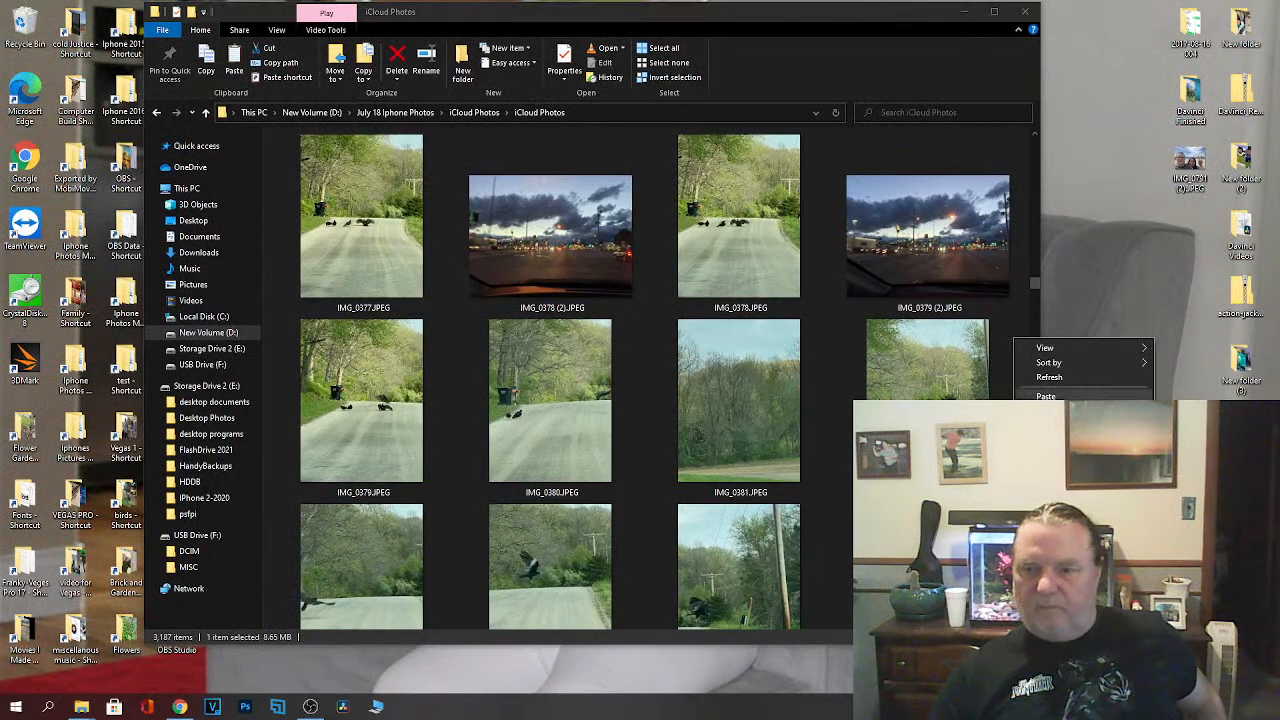
pyautogui.click(1045, 396)
pyautogui.moveTo(1131, 298); pyautogui.dragTo(1181, 296)
# Step: Find the aquarium clip IMG_0435.MP4 in the iCloud Photos folder and copy it to the desktop
pyautogui.scroll(-1, 1010, 330)
pyautogui.scroll(-8, 660, 380)
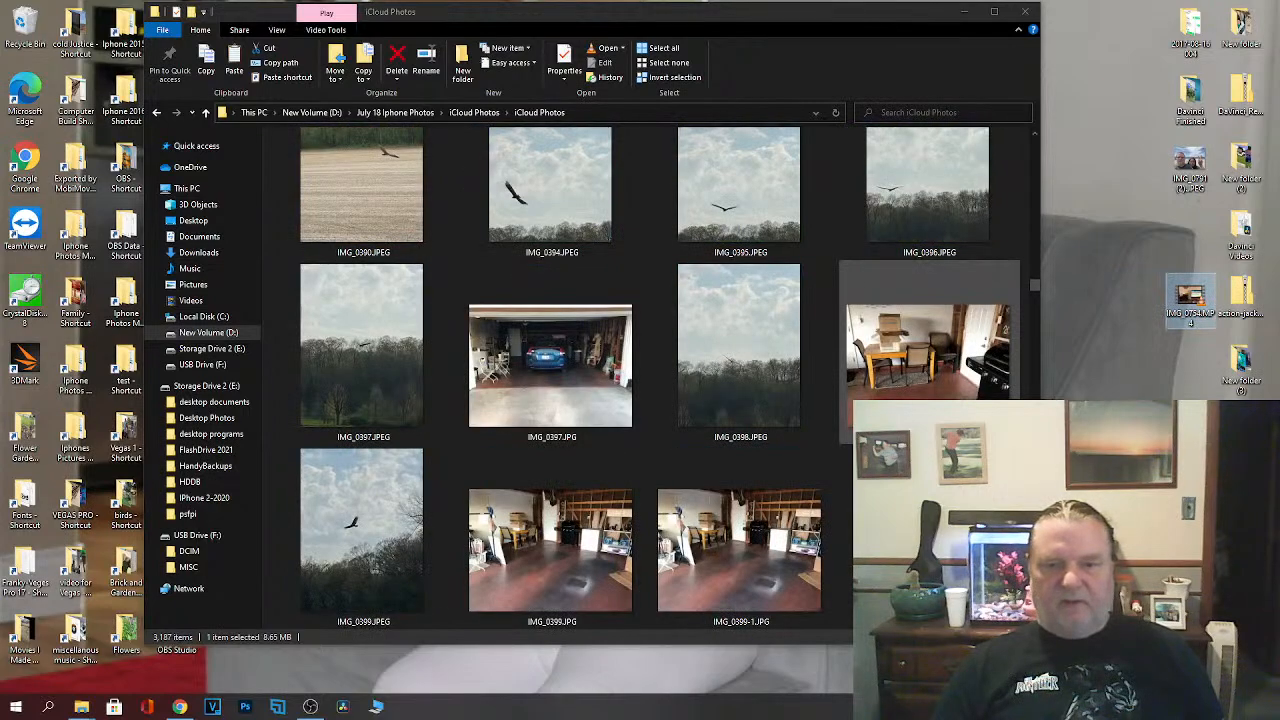
pyautogui.scroll(-6, 660, 380)
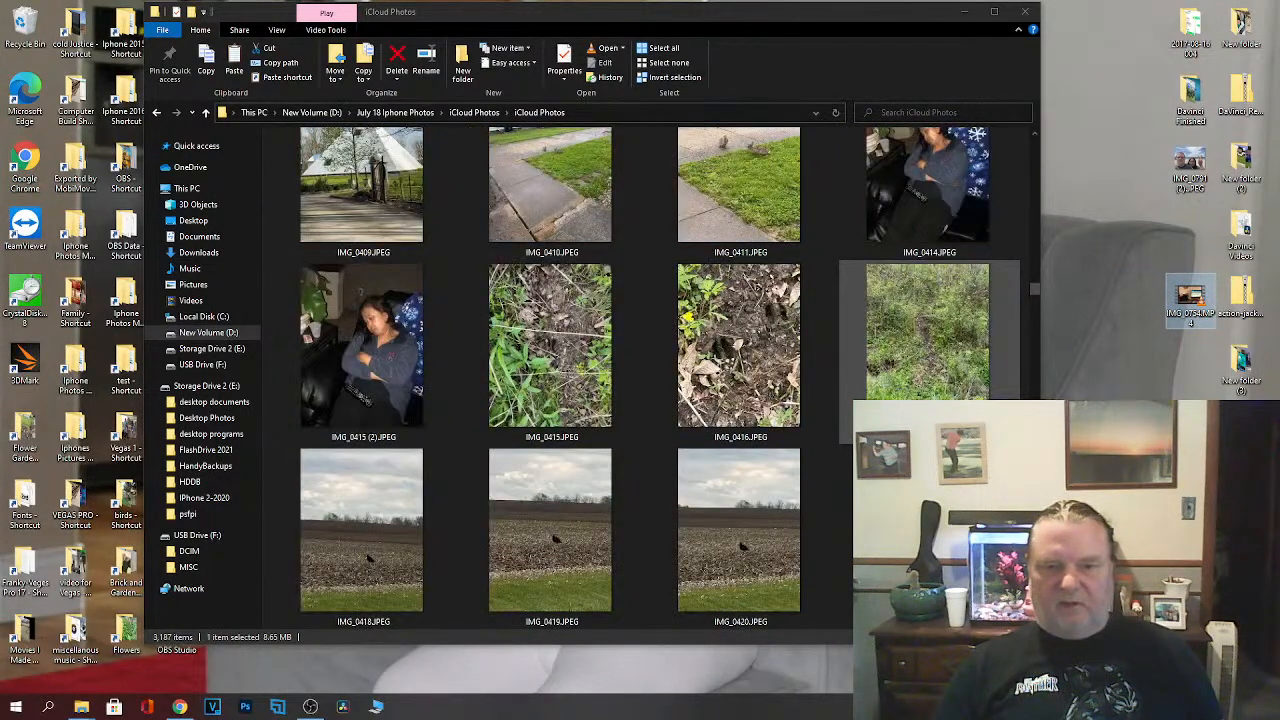
pyautogui.scroll(-6, 660, 380)
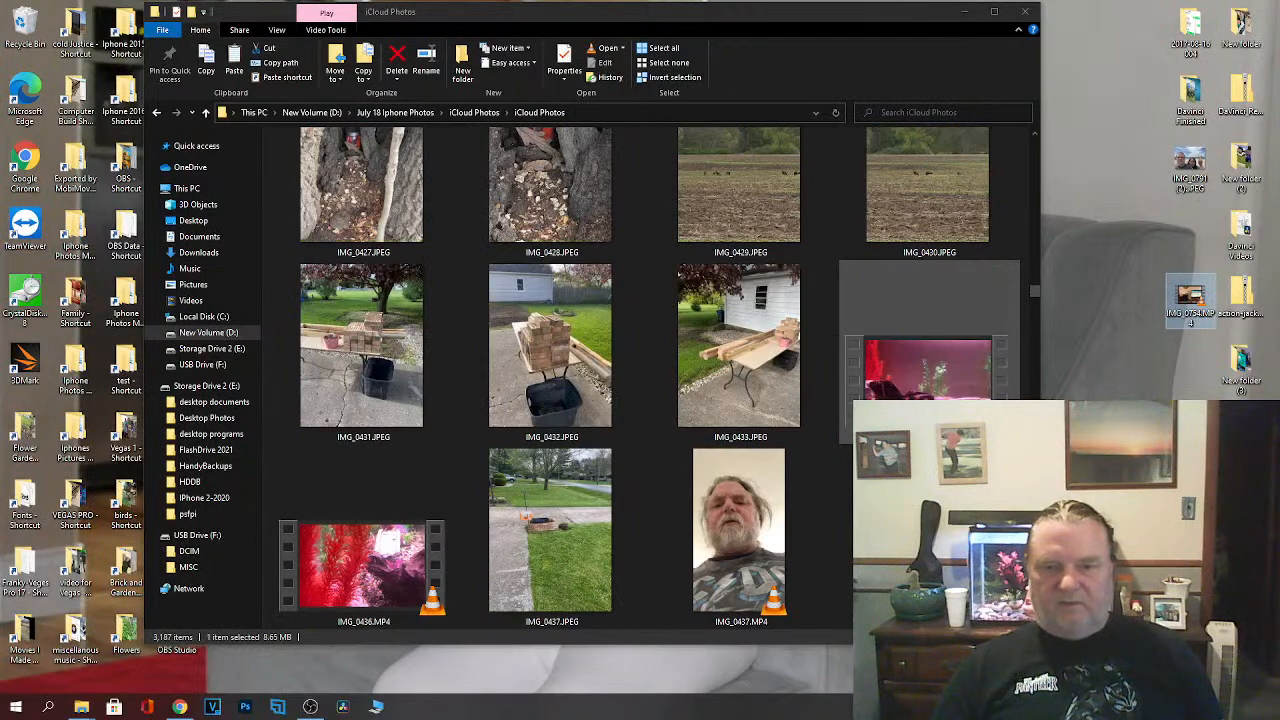
pyautogui.moveTo(925, 393); pyautogui.dragTo(1172, 388)
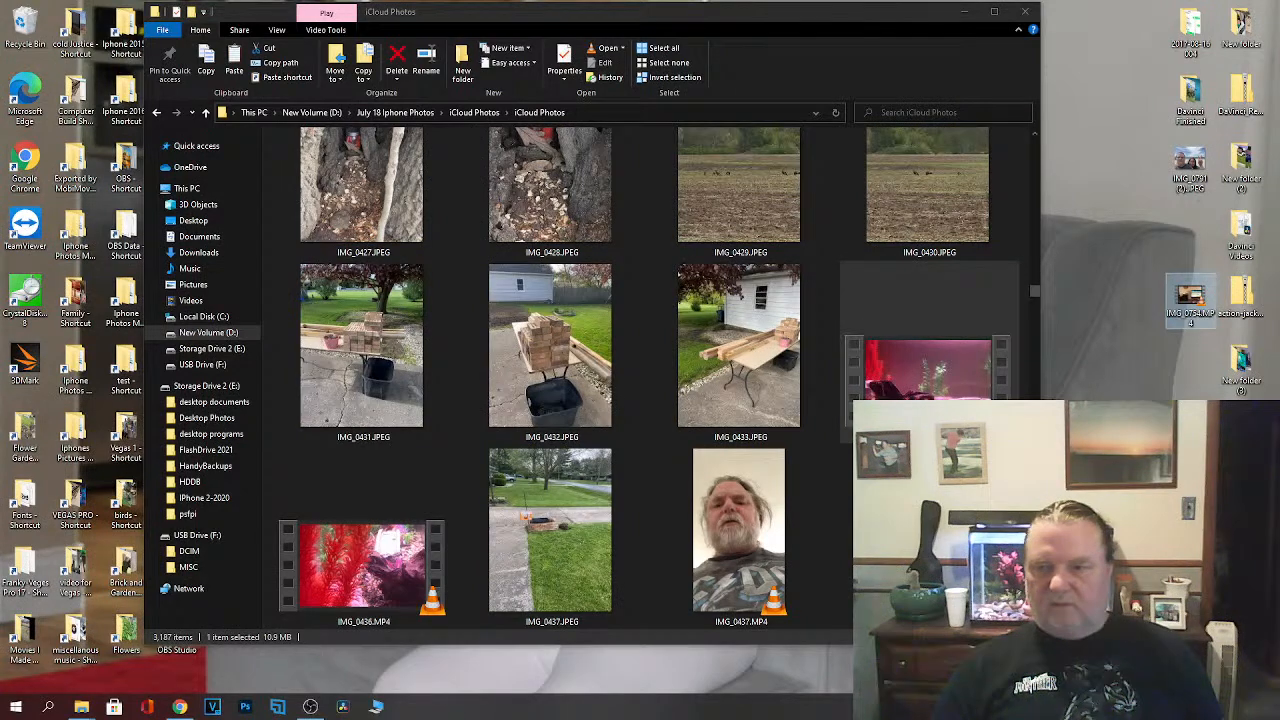
# Step: Find the clip IMG_0561.MP4 further down the iCloud Photos folder and copy it to the desktop
pyautogui.scroll(-5, 843, 455)
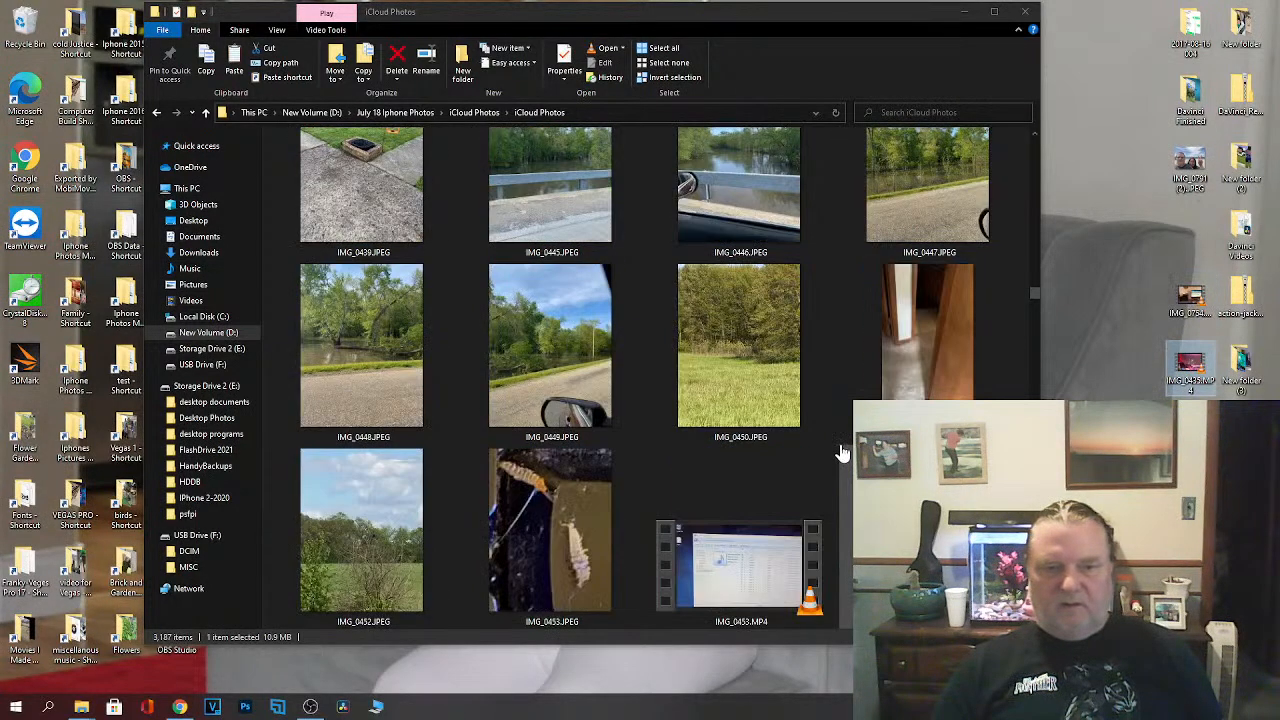
pyautogui.scroll(2, 843, 455)
pyautogui.scroll(-2, 843, 453)
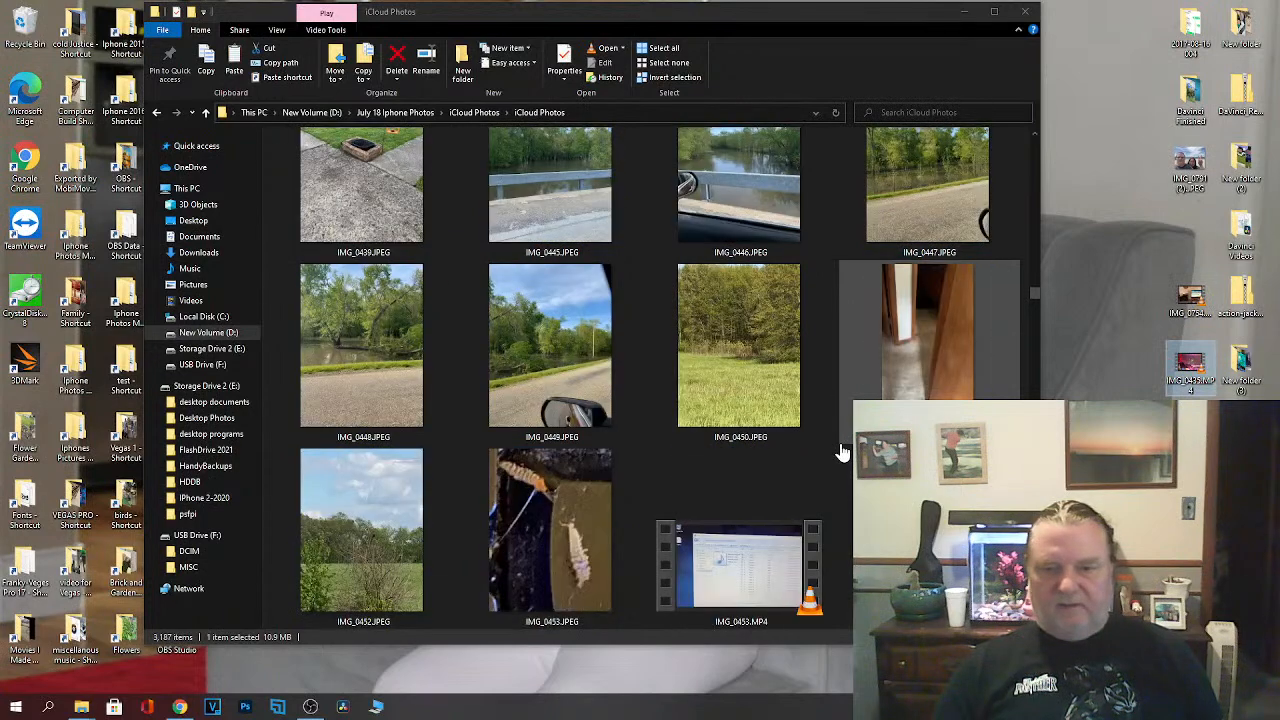
pyautogui.scroll(-5, 843, 453)
pyautogui.scroll(-15, 843, 453)
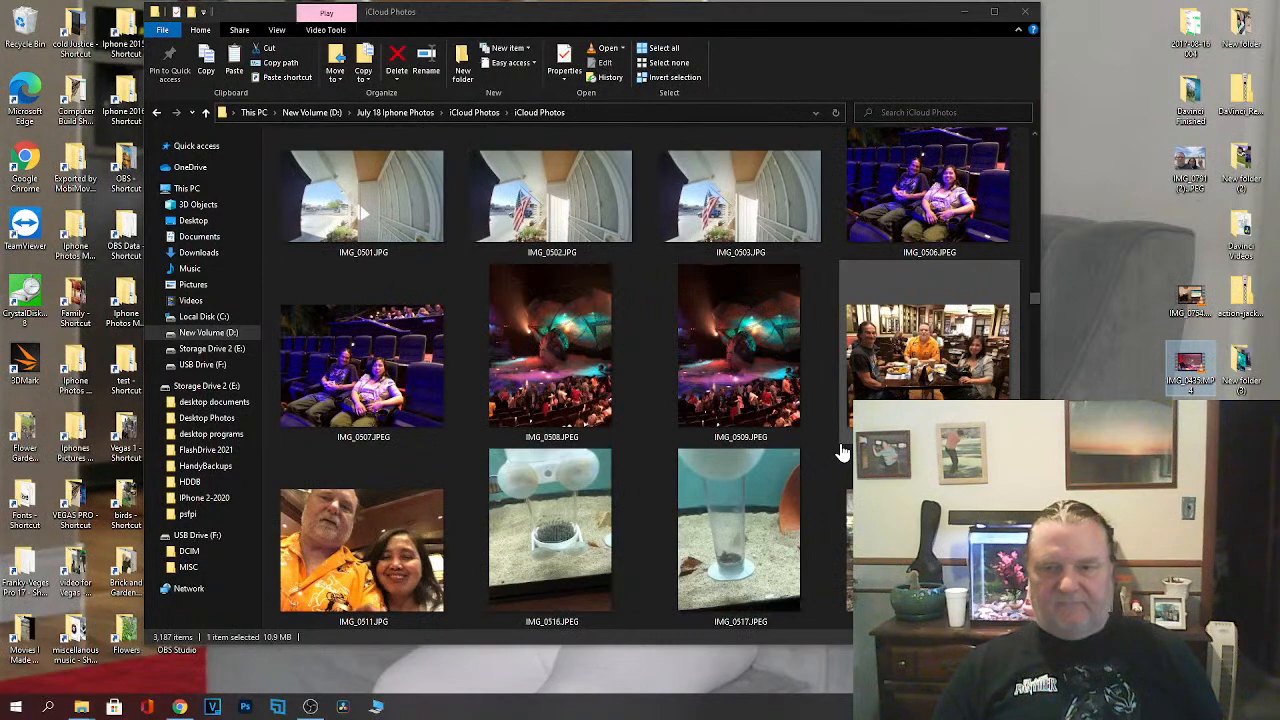
pyautogui.scroll(-3, 843, 453)
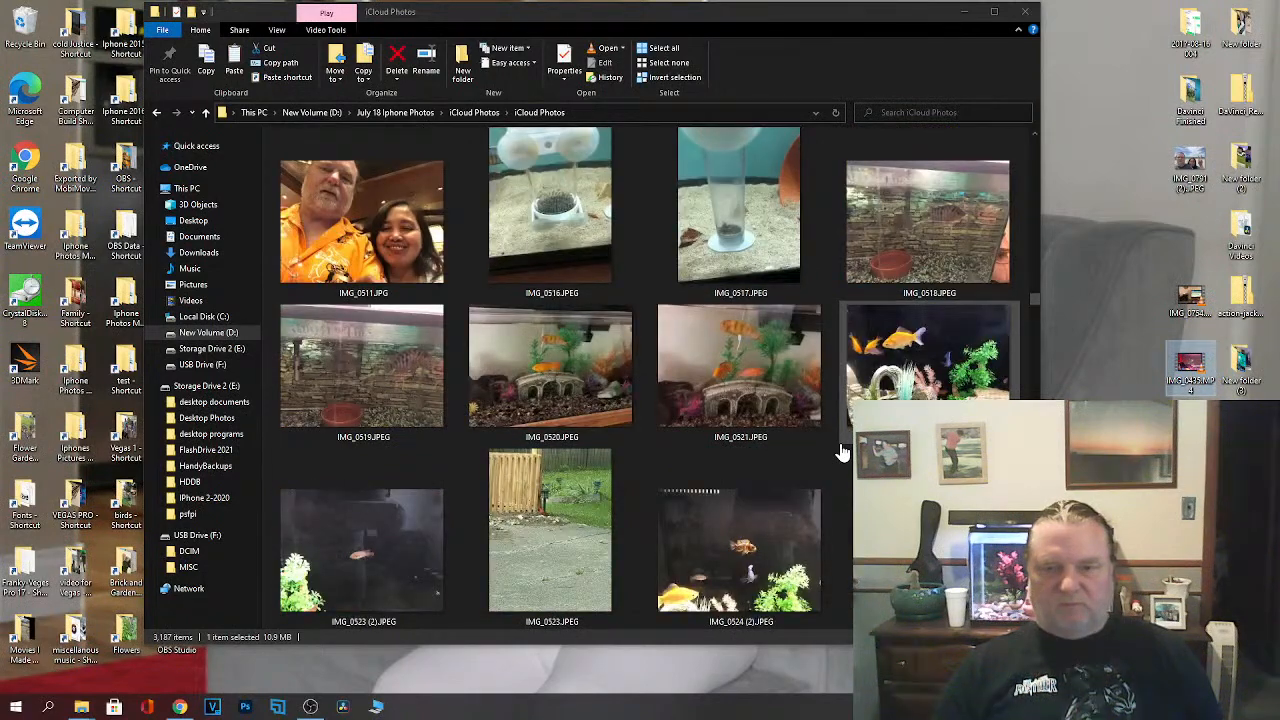
pyautogui.scroll(-8, 843, 453)
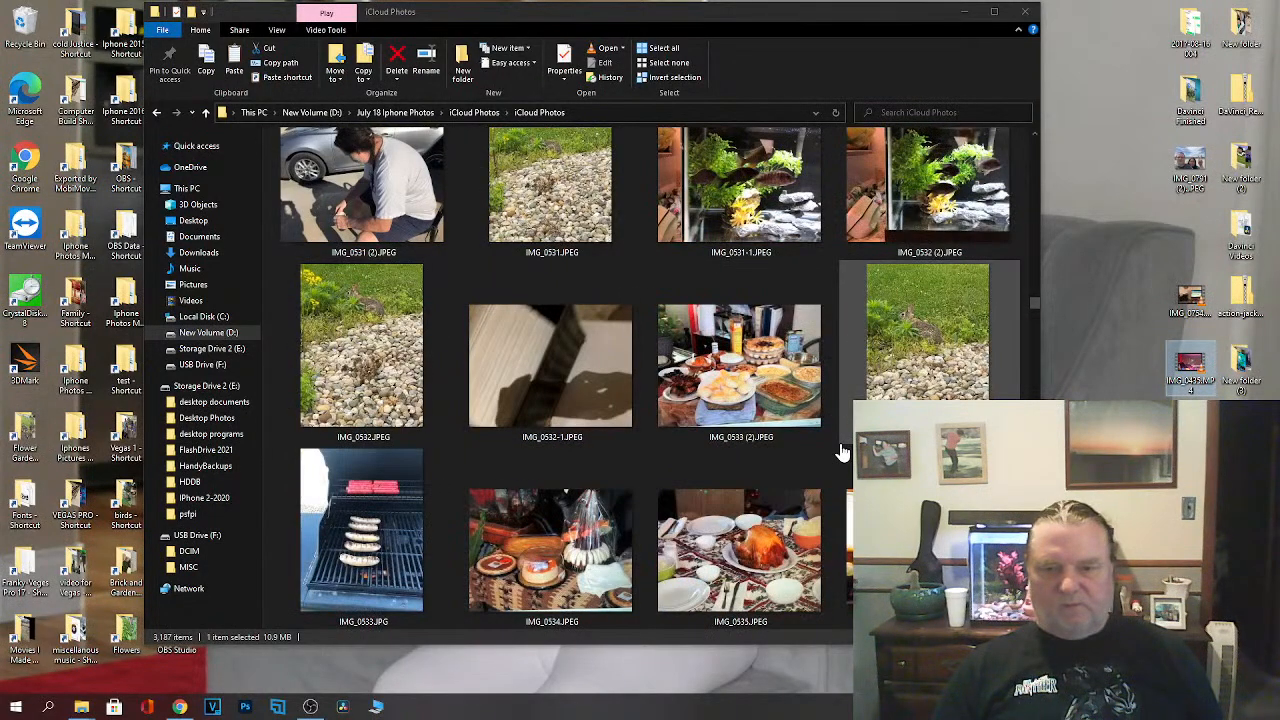
pyautogui.scroll(-3, 843, 453)
pyautogui.scroll(-3, 843, 453)
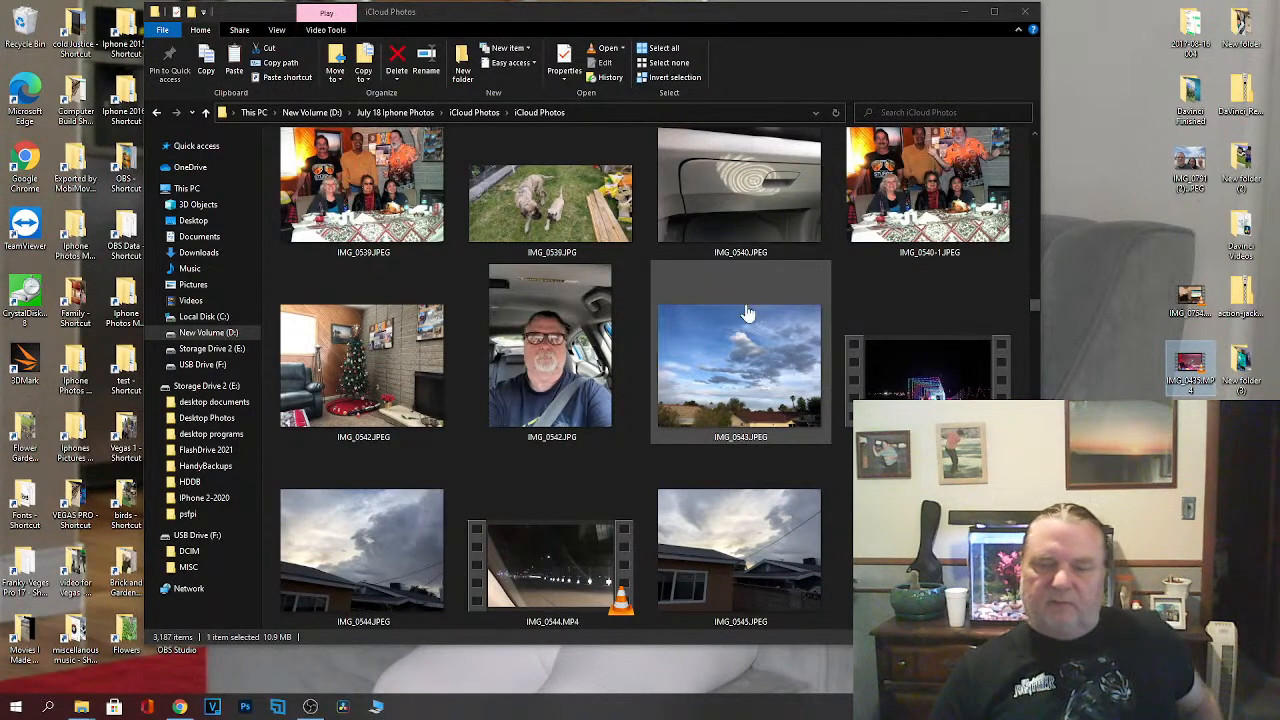
pyautogui.scroll(-5, 743, 300)
pyautogui.scroll(-2, 746, 314)
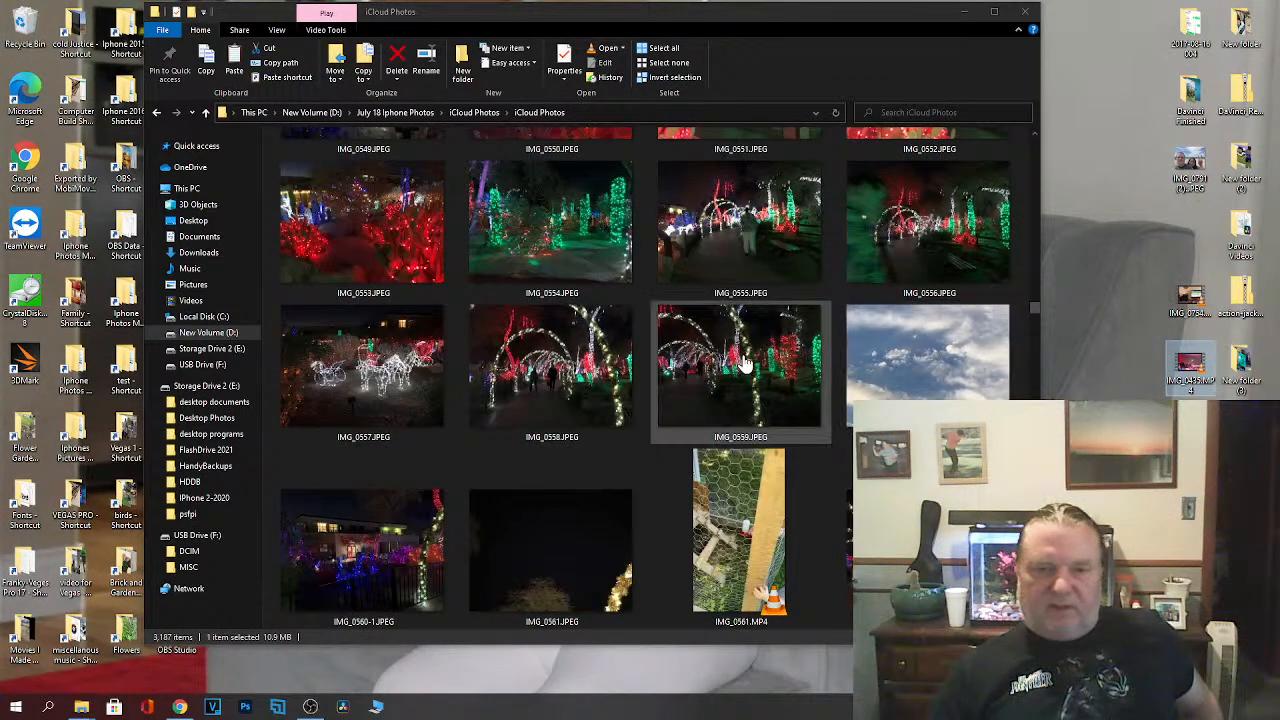
pyautogui.scroll(-2, 745, 363)
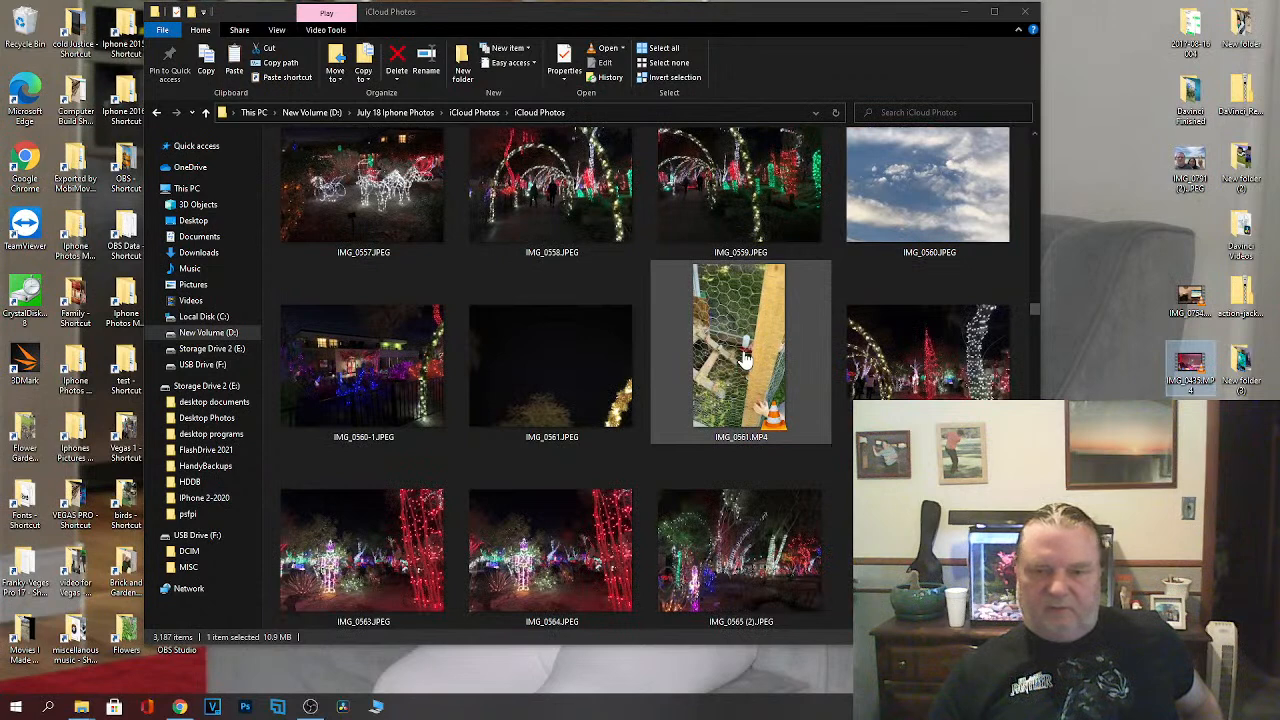
pyautogui.click(742, 360)
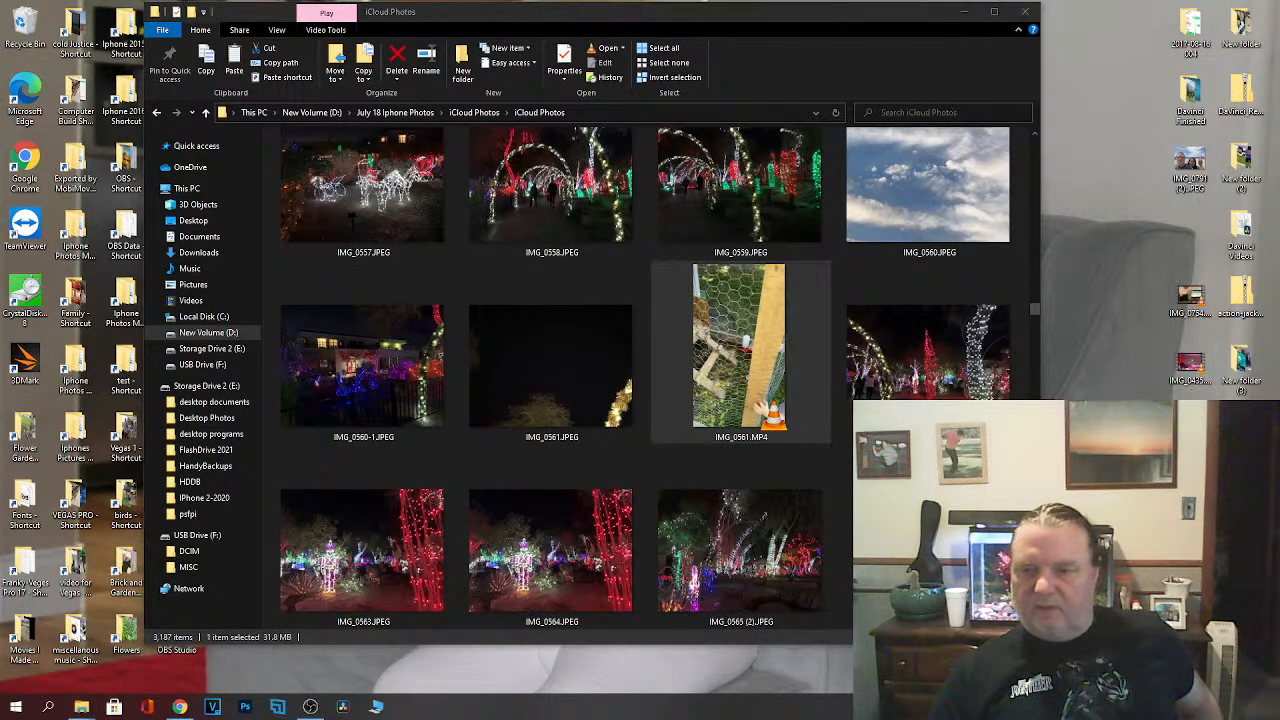
# Step: Close File Explorer, launch DaVinci Resolve, and open the empty Untitled Project
pyautogui.click(1025, 12)
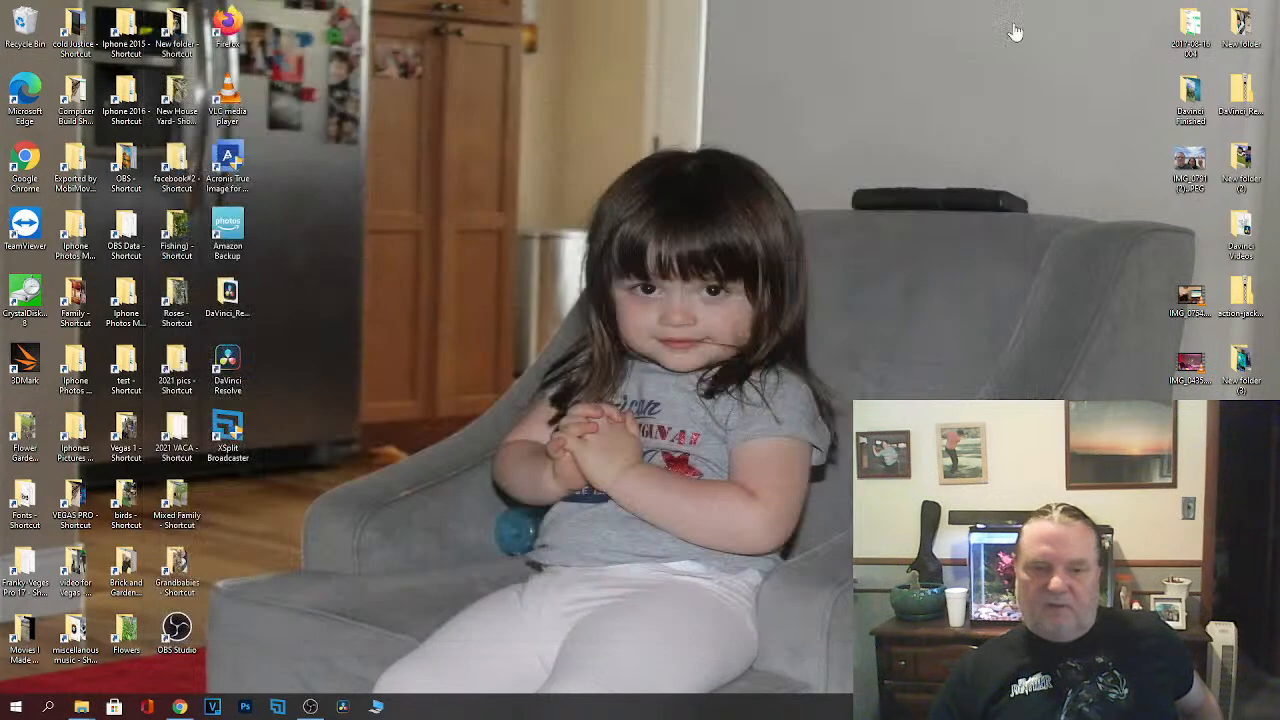
pyautogui.click(343, 707)
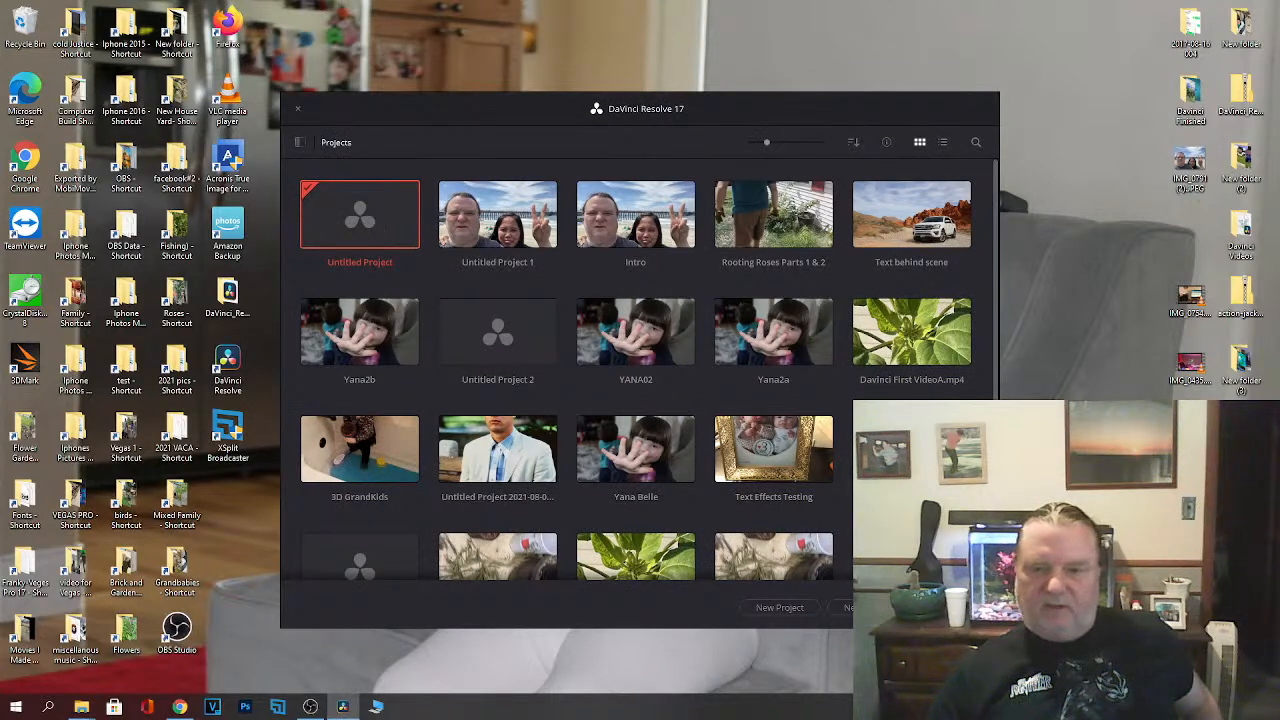
pyautogui.doubleClick(360, 215)
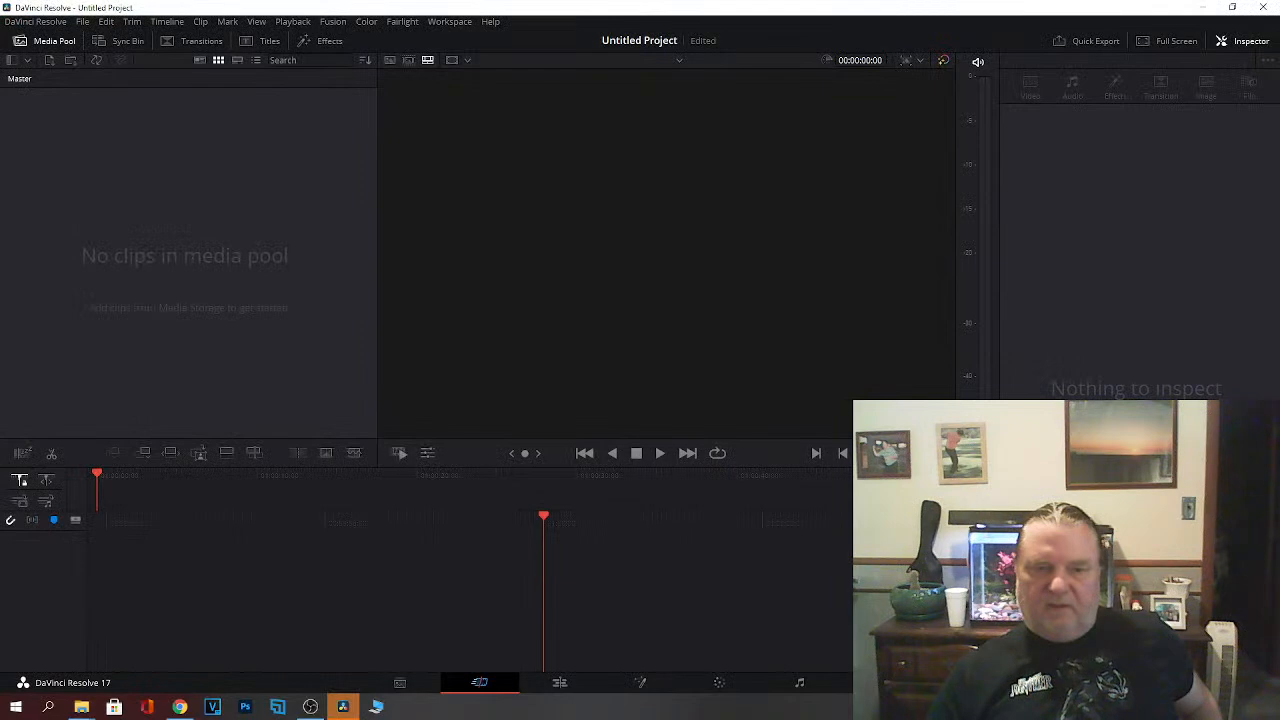
# Step: Import IMG_0435.MP4, IMG_0561.MP4 and IMG_0754.MP4 from the Desktop into the media pool, changing the project frame rate to match
pyautogui.rightClick(212, 270)
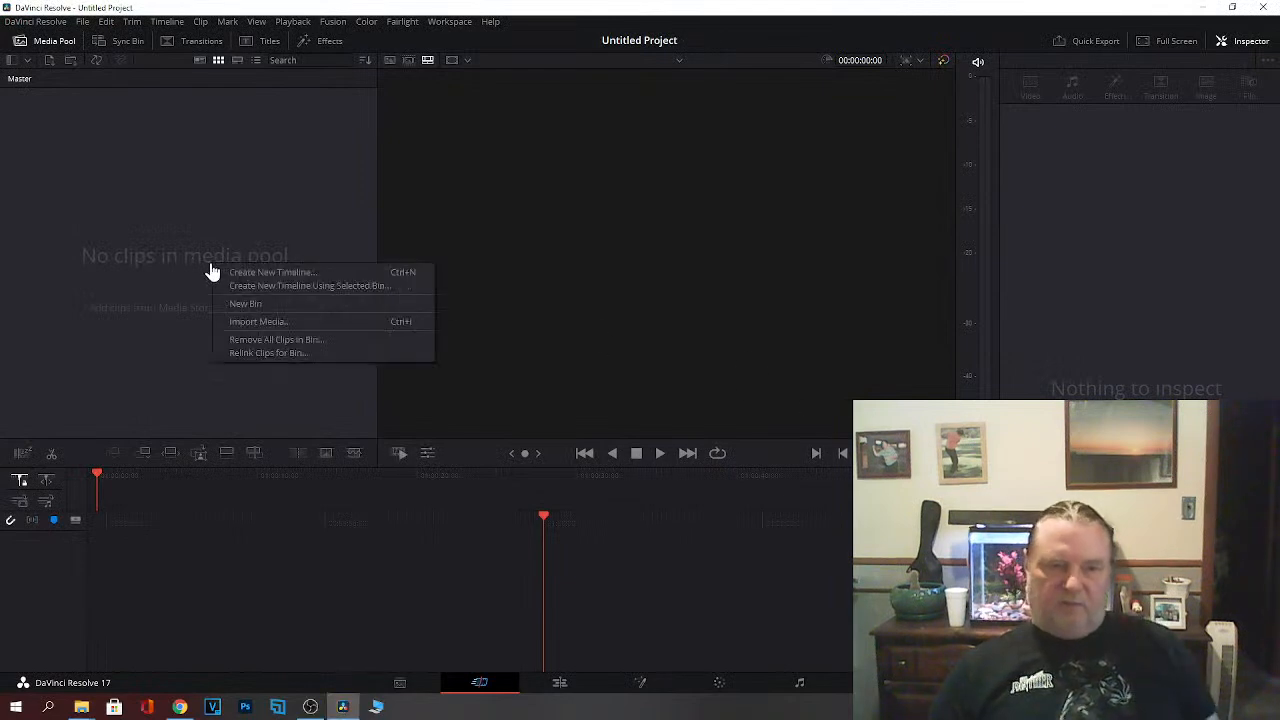
pyautogui.click(240, 323)
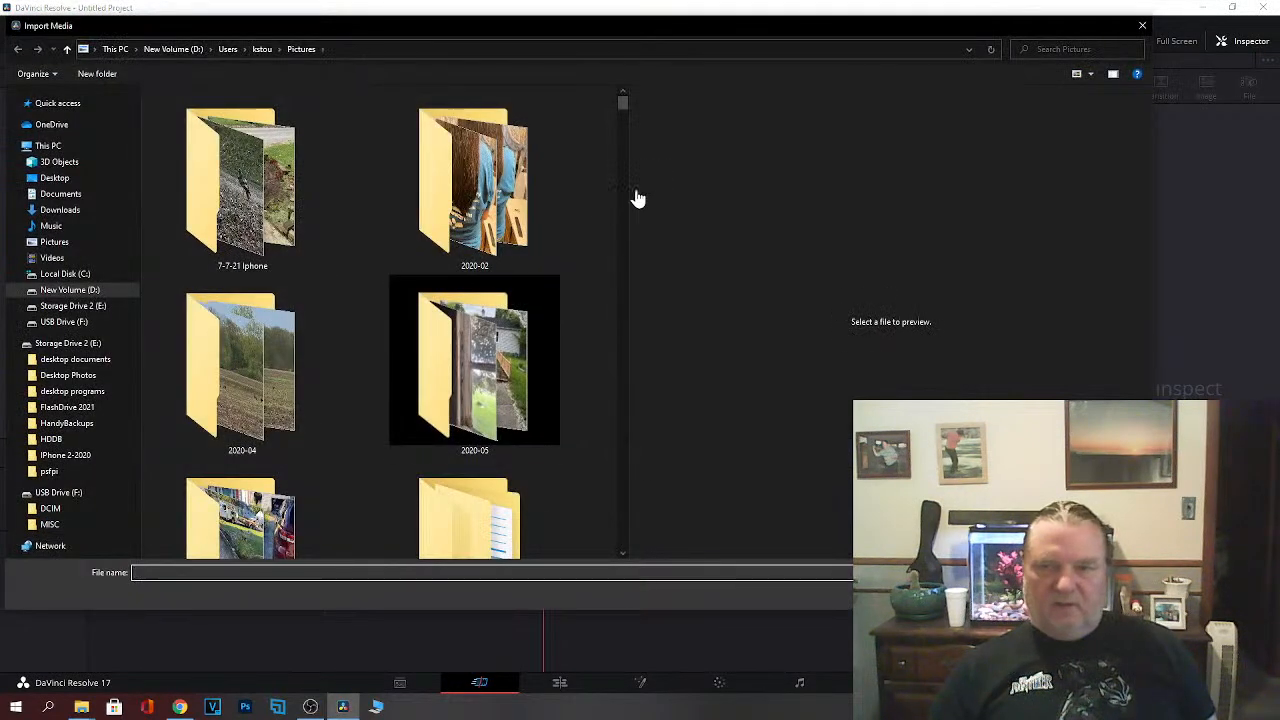
pyautogui.click(52, 180)
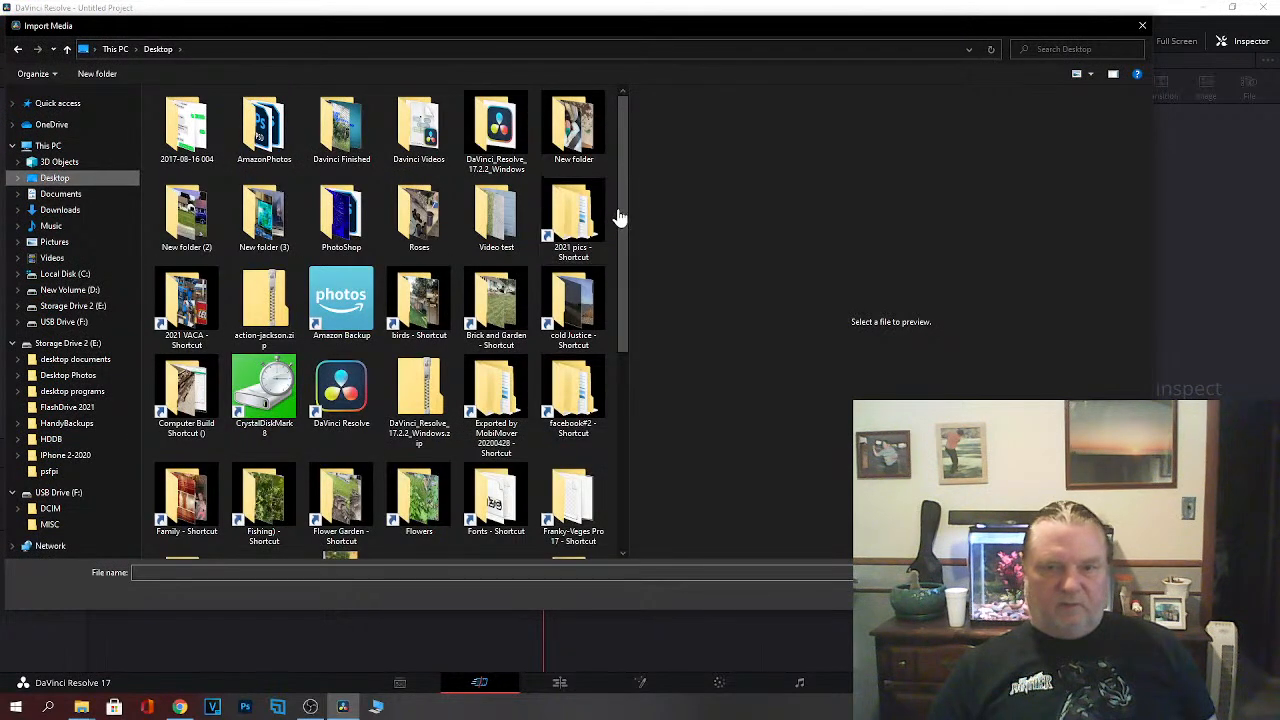
pyautogui.moveTo(623, 334)
pyautogui.mouseDown()
pyautogui.moveTo(608, 534)
pyautogui.moveTo(624, 316)
pyautogui.mouseUp()
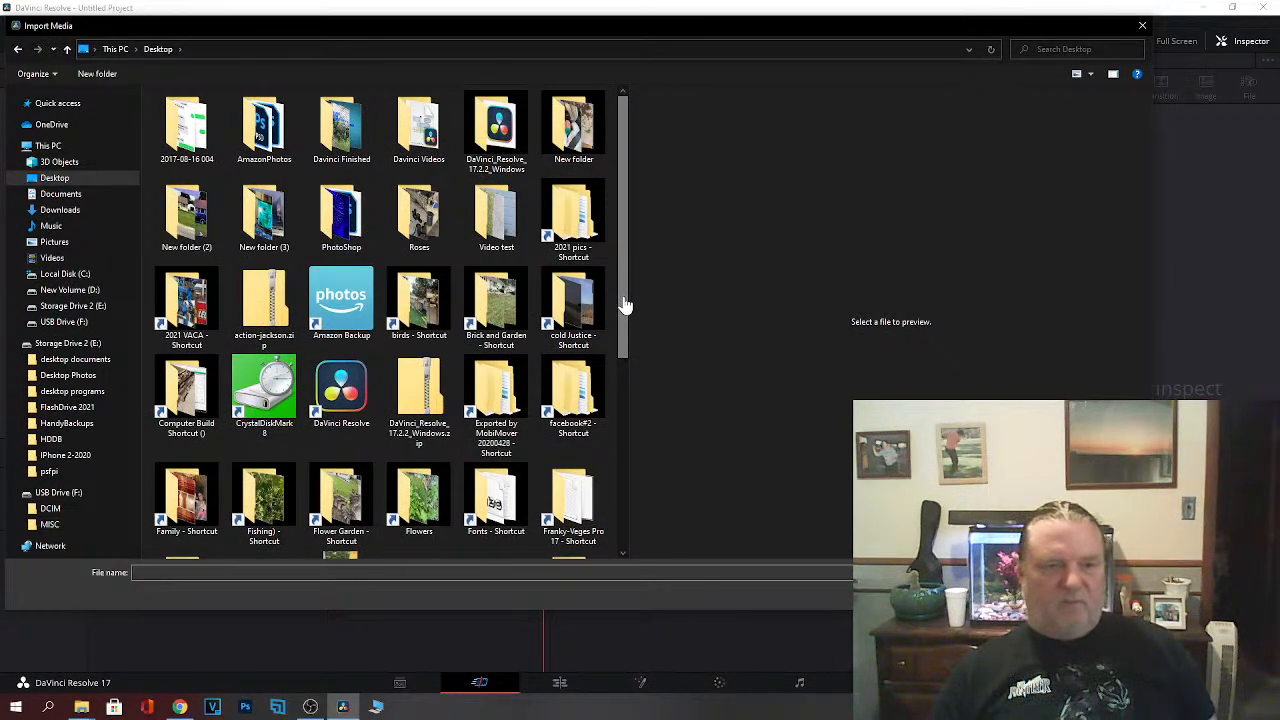
pyautogui.moveTo(623, 286); pyautogui.dragTo(628, 377)
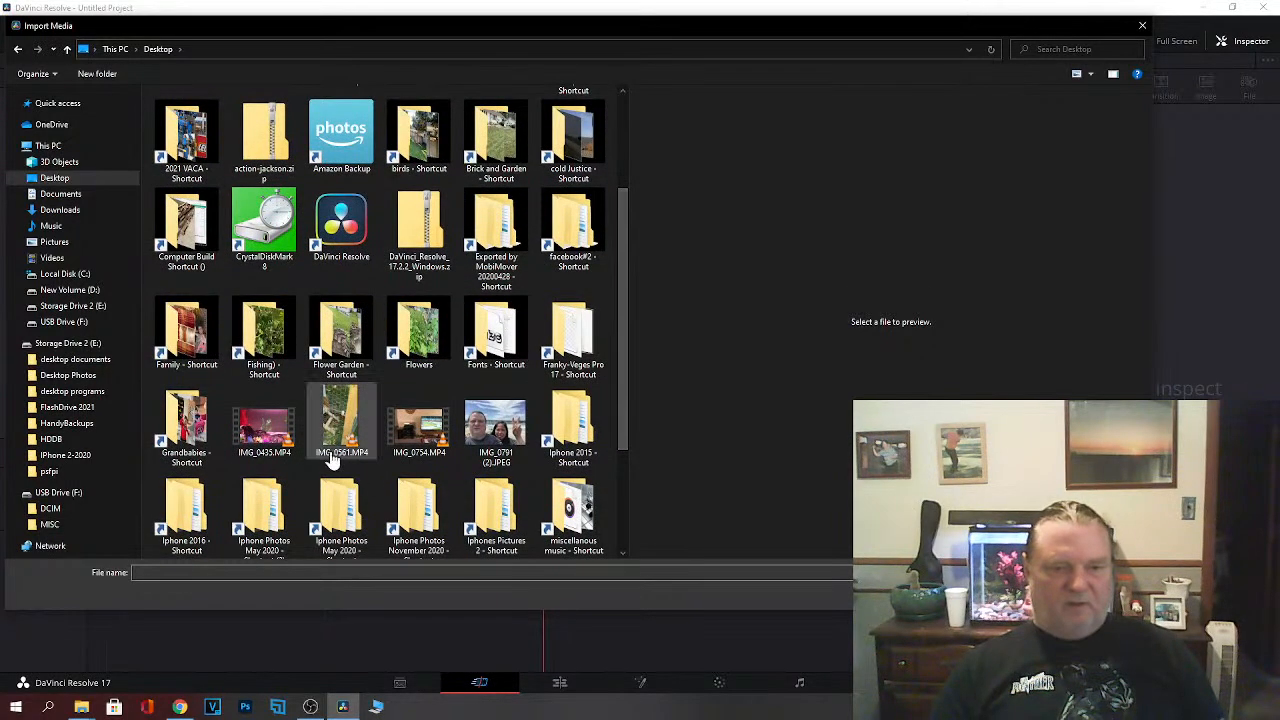
pyautogui.click(268, 438)
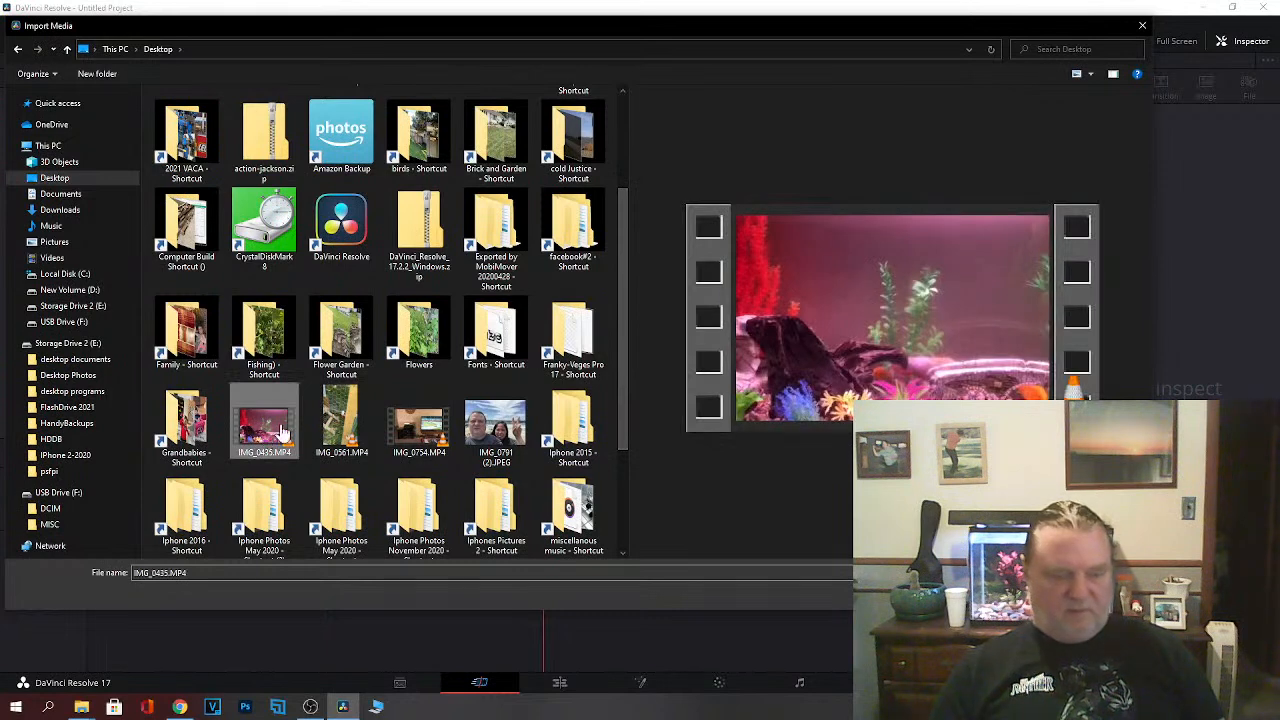
pyautogui.keyDown('ctrl'); pyautogui.click(340, 428); pyautogui.keyUp('ctrl')
pyautogui.keyDown('ctrl'); pyautogui.click(418, 432); pyautogui.keyUp('ctrl')
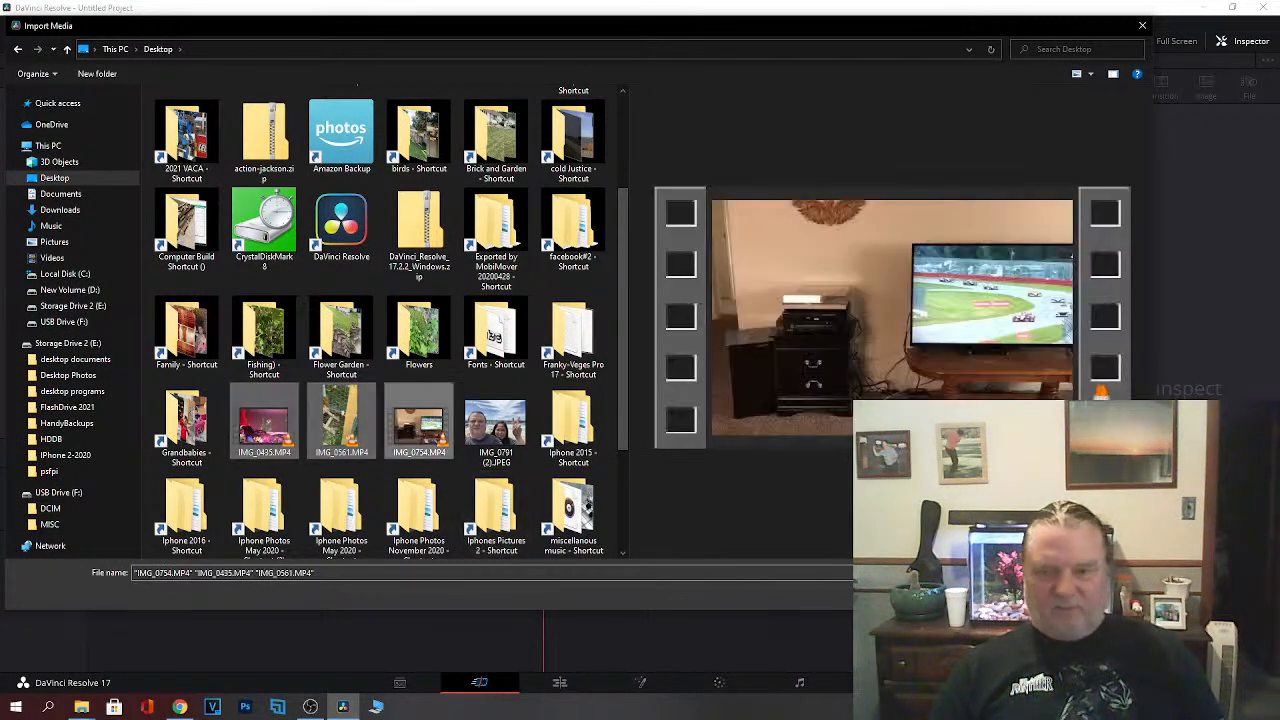
pyautogui.click(1045, 594)
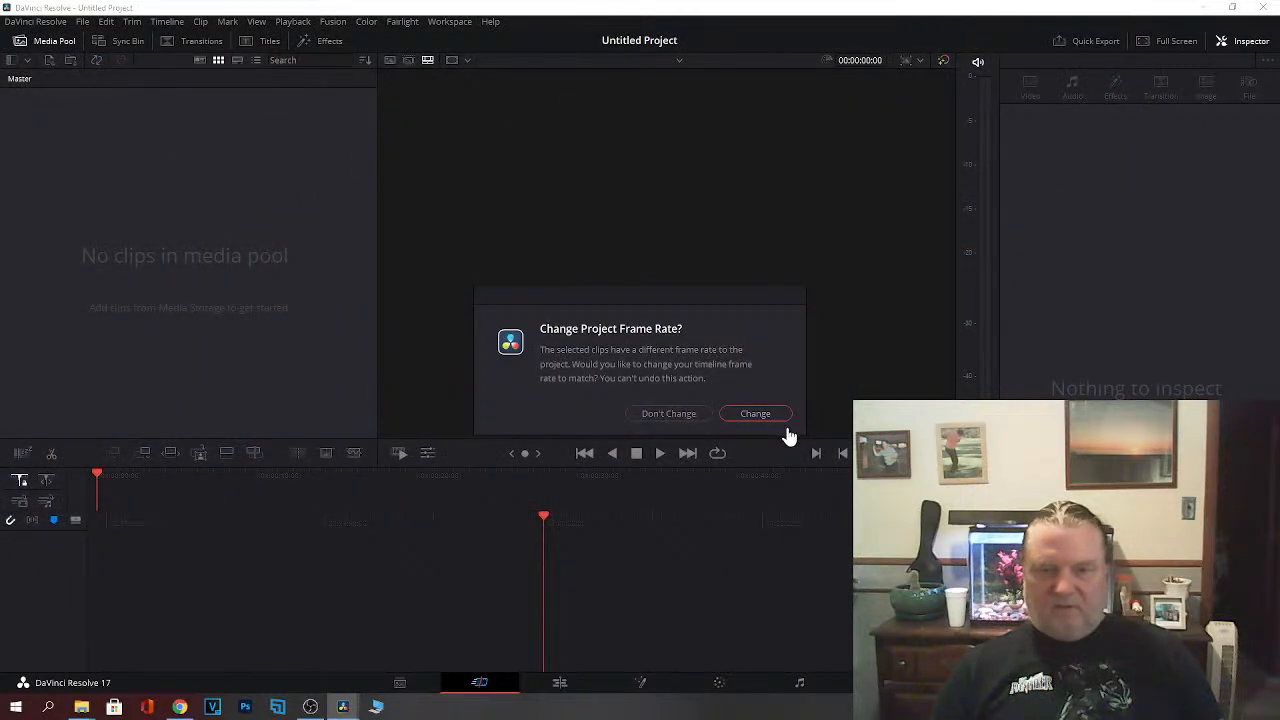
pyautogui.click(766, 418)
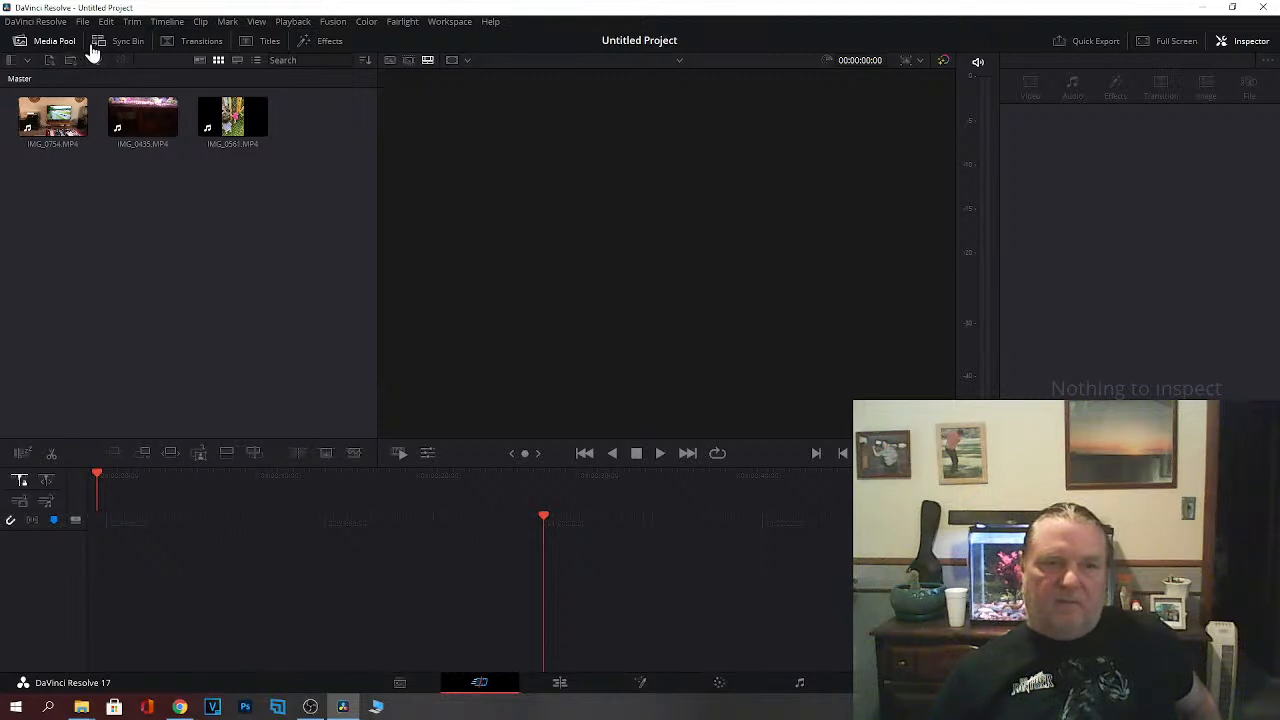
# Step: Browse the video effects library through the Resolve FX categories
pyautogui.click(328, 48)
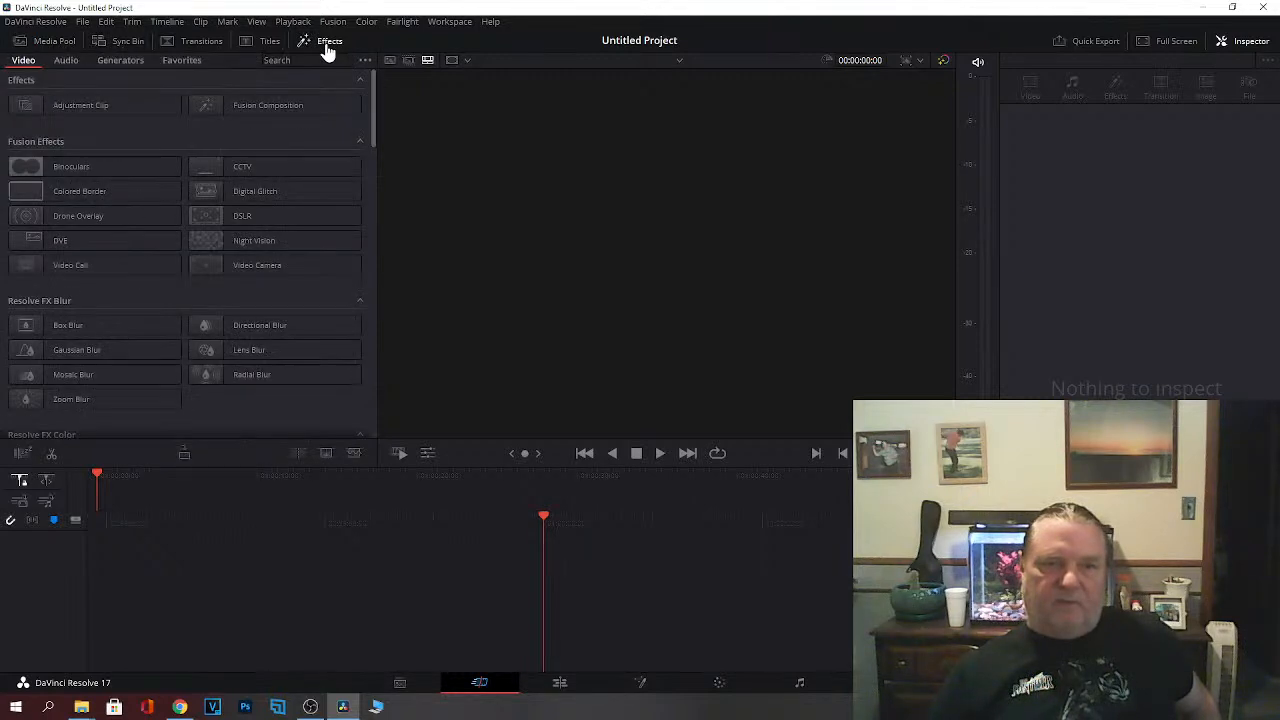
pyautogui.scroll(-8, 270, 255)
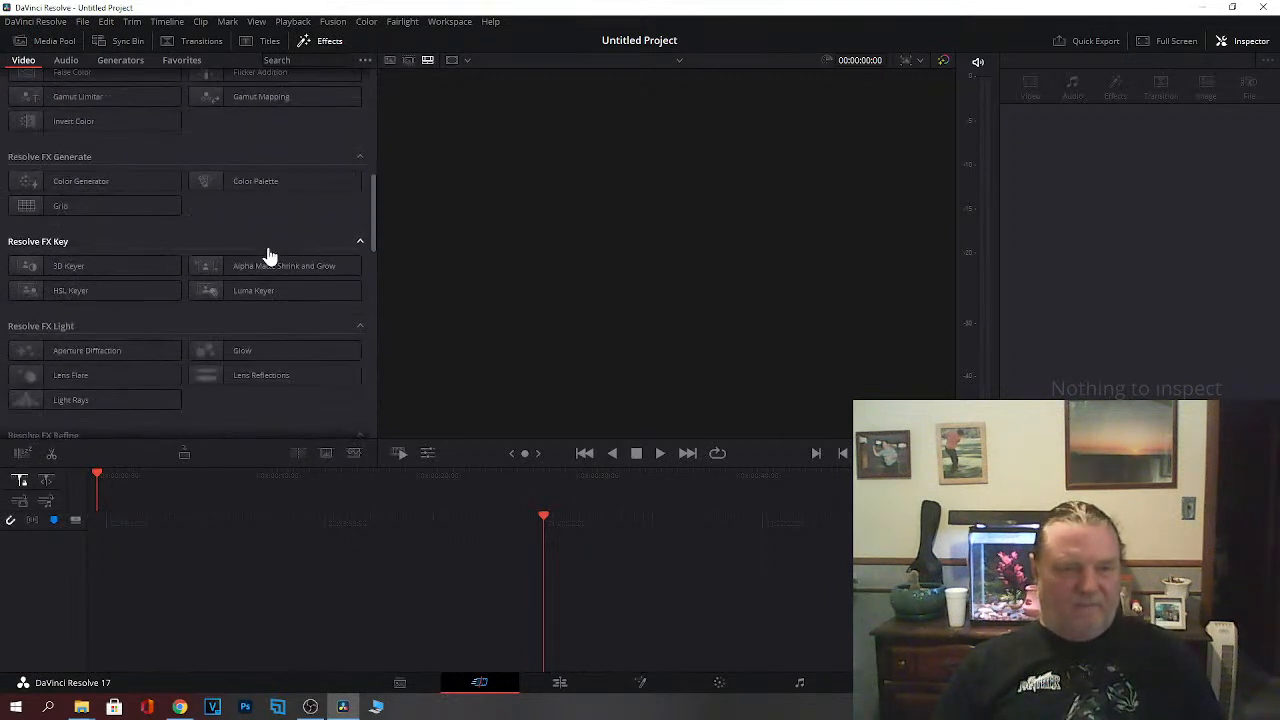
pyautogui.scroll(-2, 268, 255)
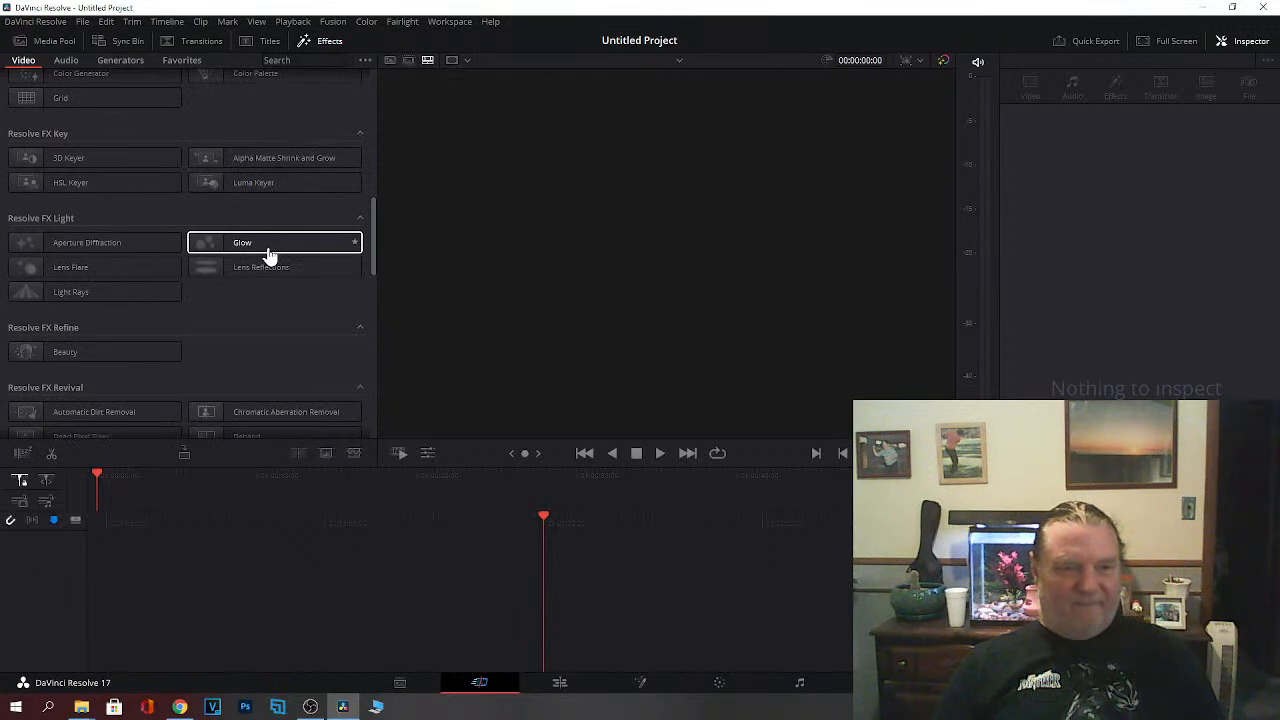
pyautogui.scroll(-10, 269, 255)
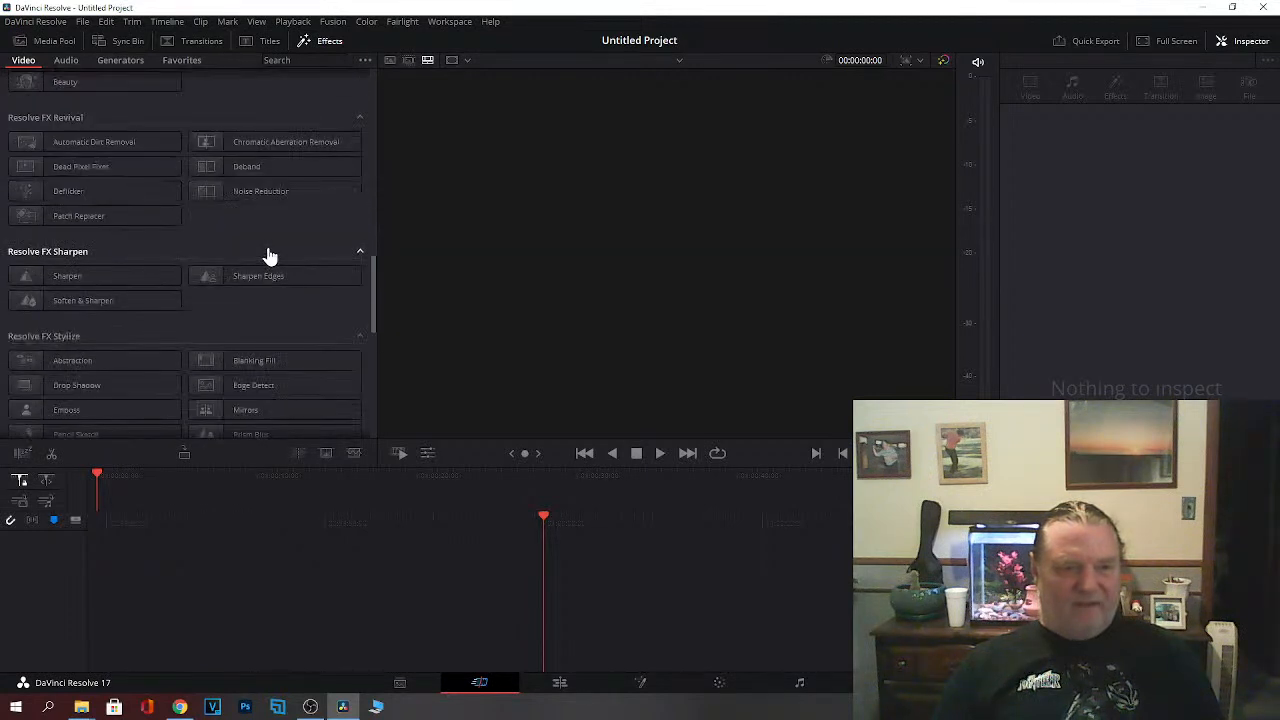
pyautogui.scroll(10, 267, 252)
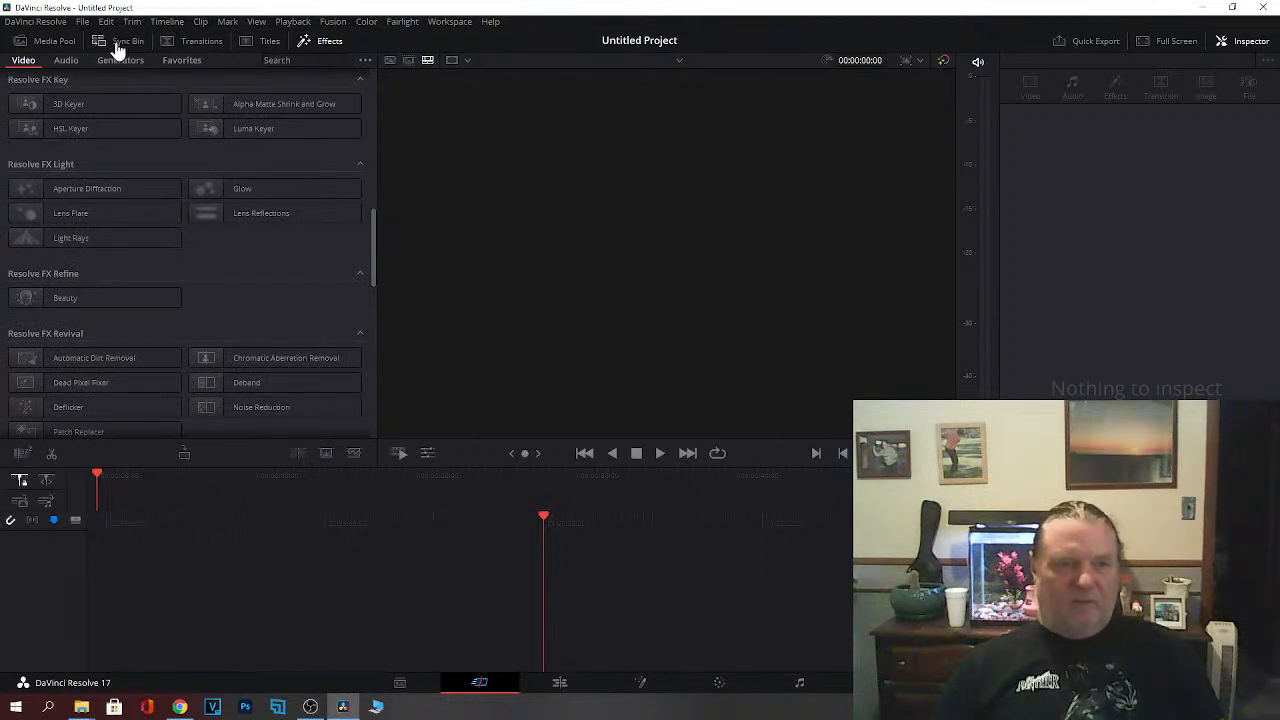
# Step: Try placing IMG_0754.MP4 on the Cut page's empty timeline and undo the placement
pyautogui.click(56, 46)
pyautogui.moveTo(52, 118); pyautogui.dragTo(162, 573)
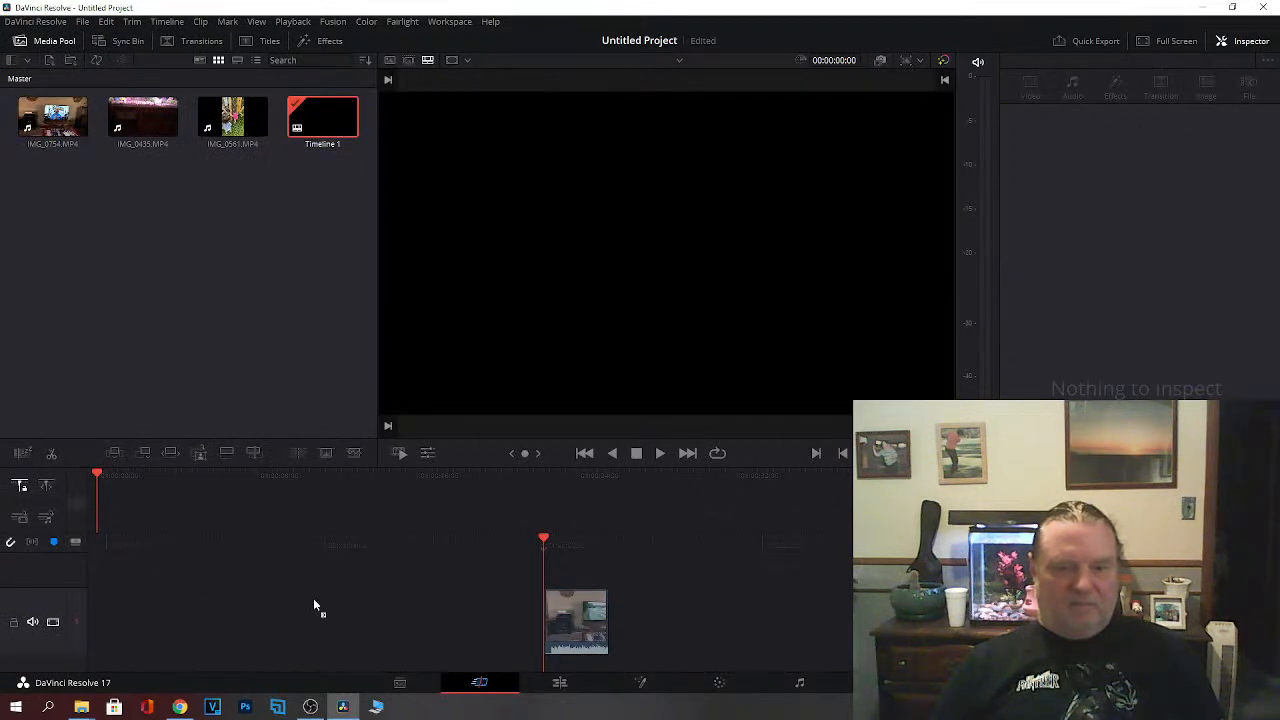
pyautogui.hotkey('ctrl', 'z')
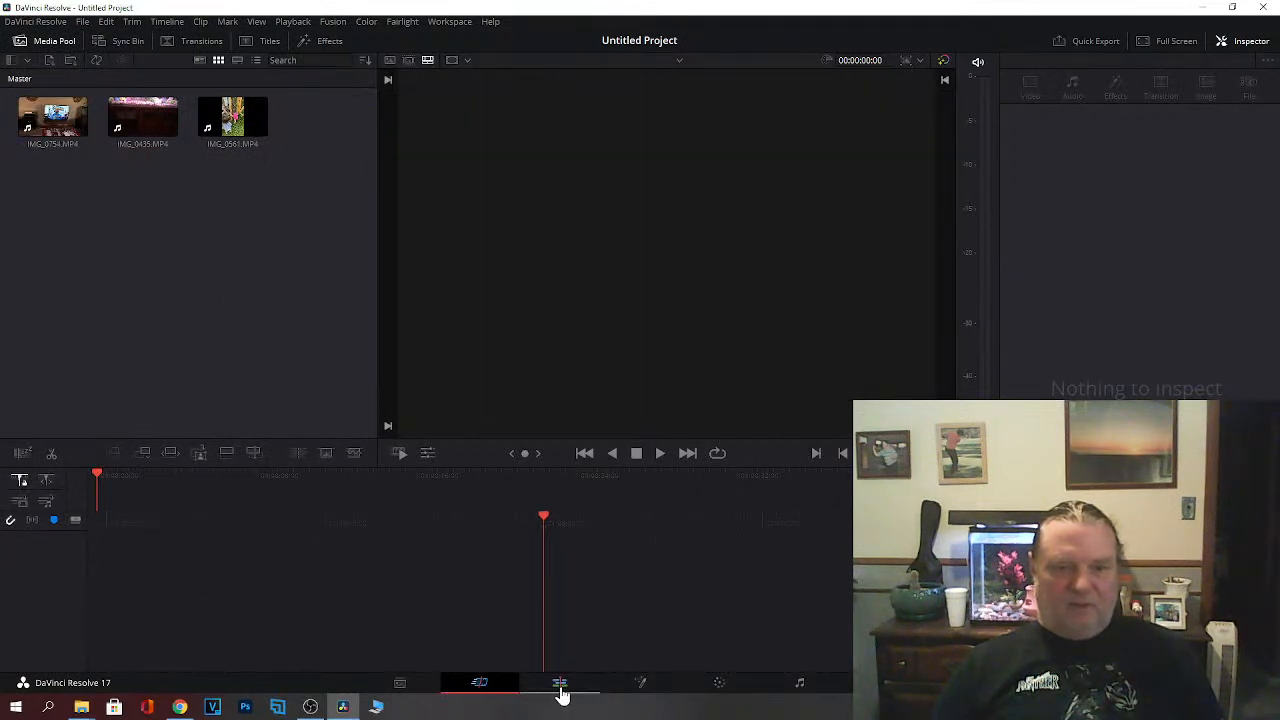
# Step: Switch to the Edit page, preview the three imported clips, and place IMG_0754.MP4 at the start of a new timeline
pyautogui.click(559, 688)
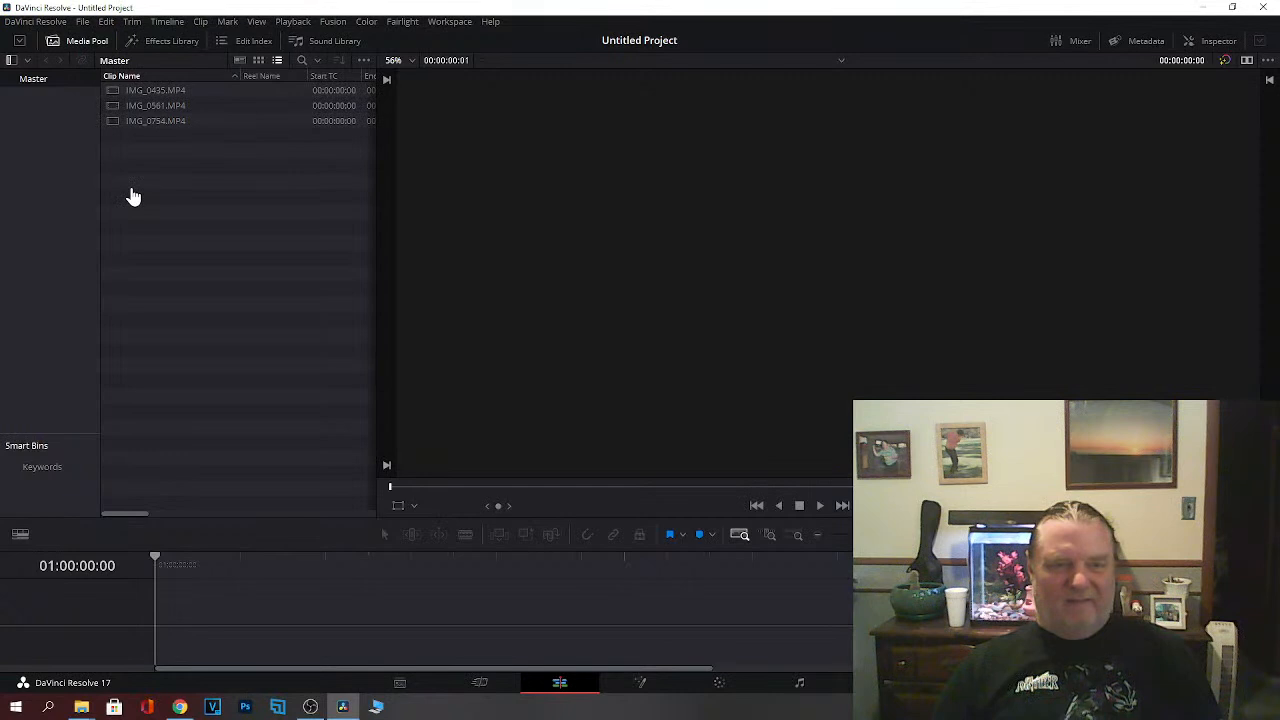
pyautogui.click(148, 92)
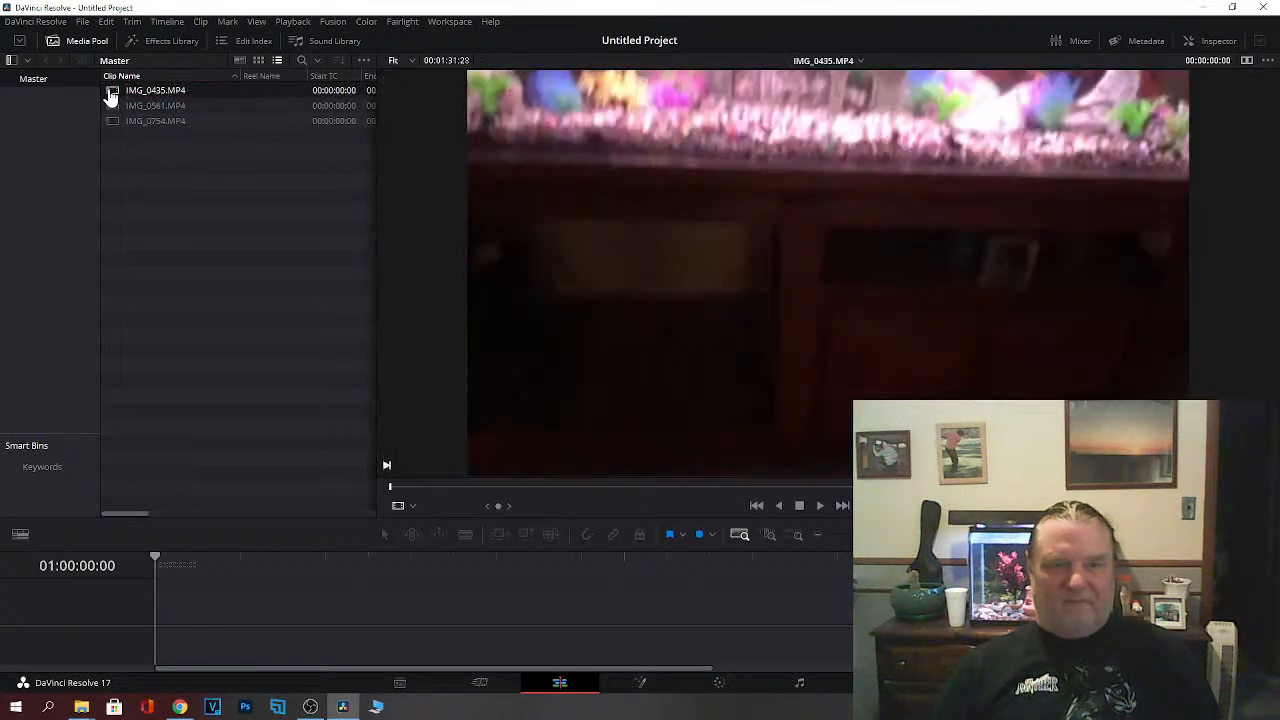
pyautogui.click(114, 108)
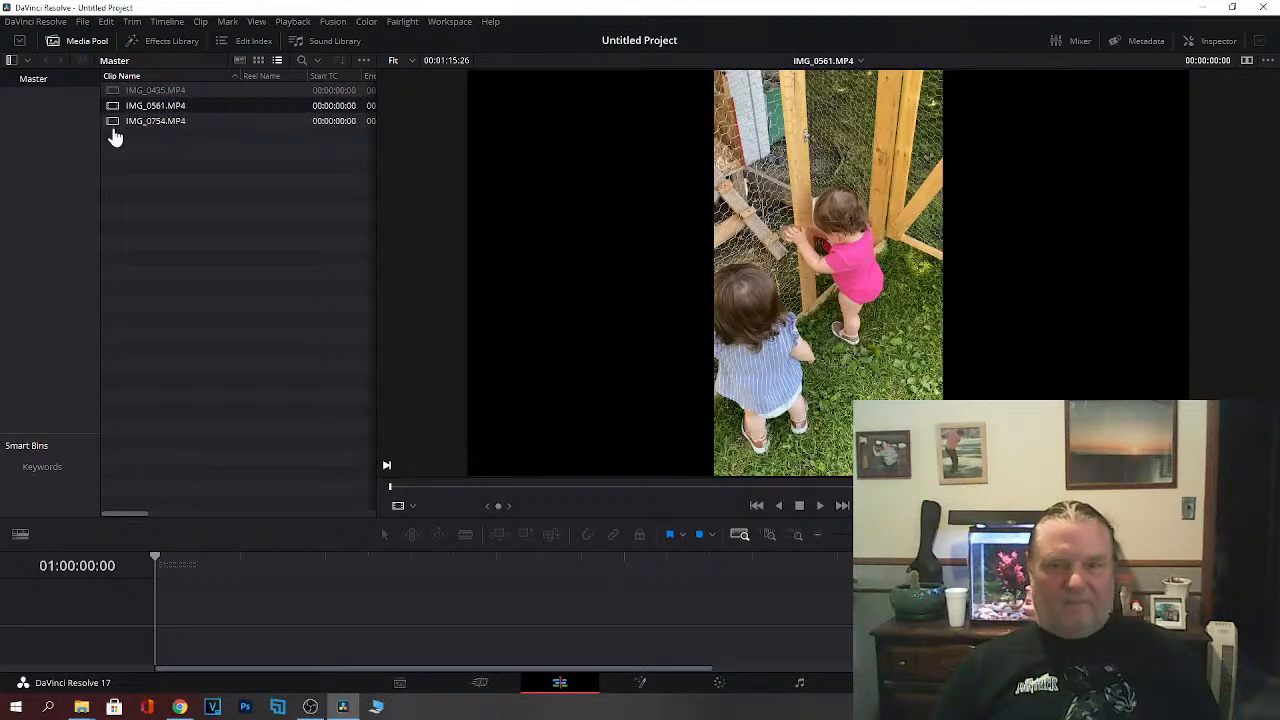
pyautogui.click(117, 125)
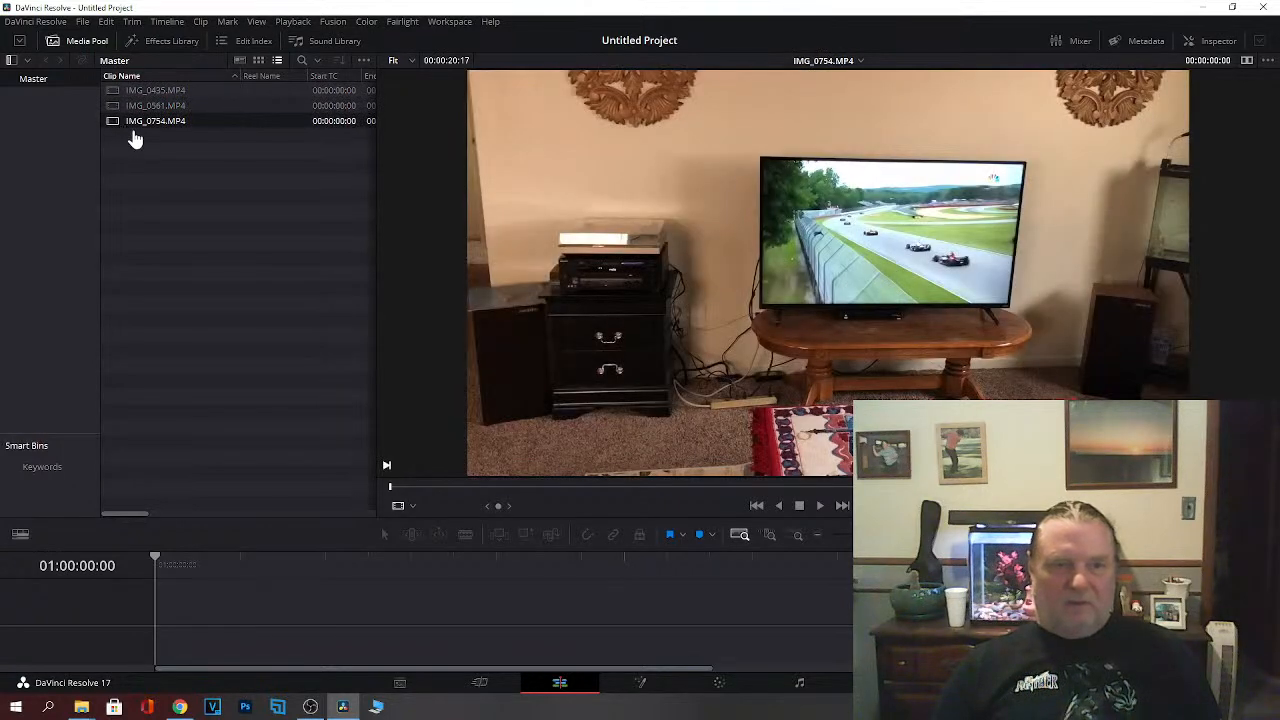
pyautogui.moveTo(151, 132); pyautogui.dragTo(170, 605)
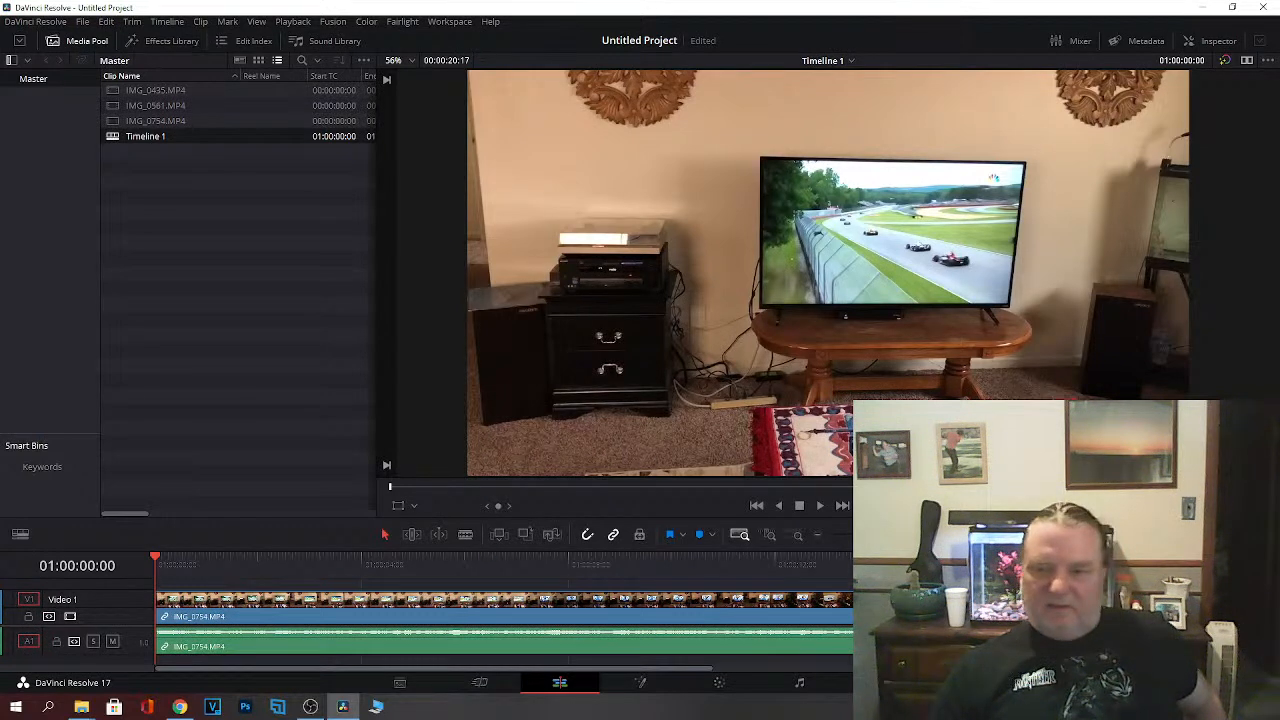
# Step: Add video tracks above Video 1 until there are four, and move IMG_0754.MP4 up to Video 4
pyautogui.rightClick(108, 615)
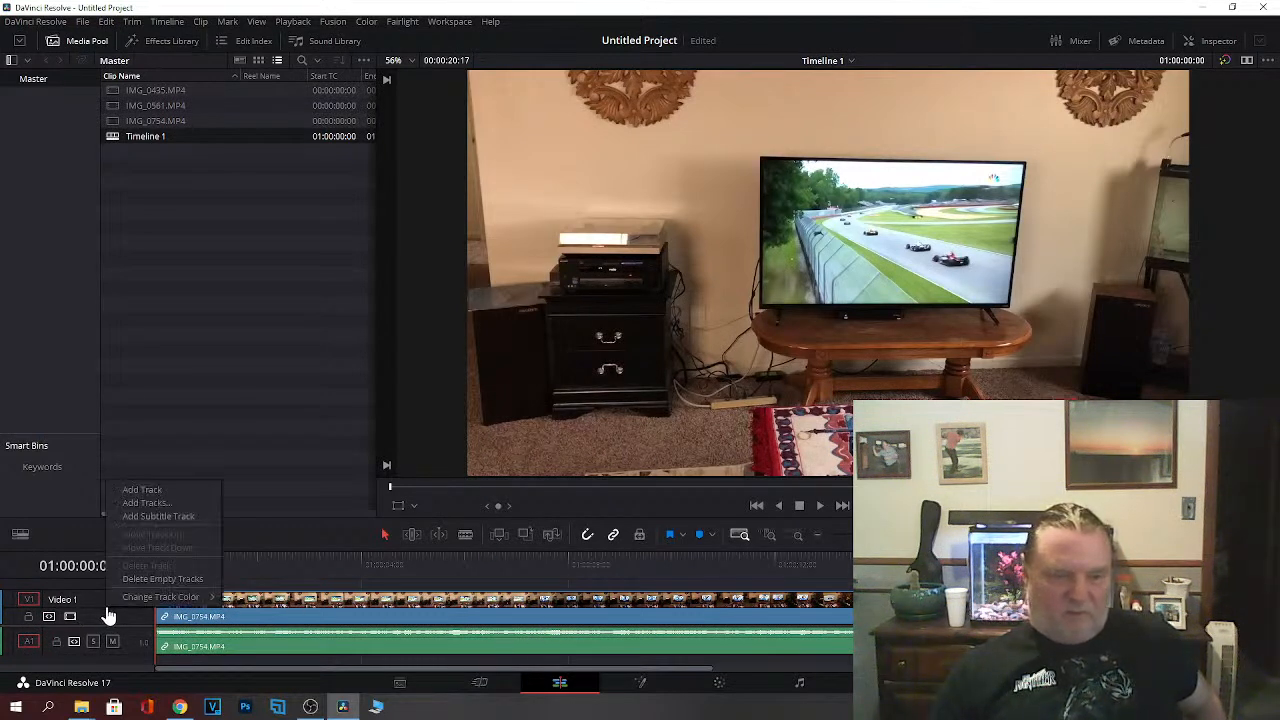
pyautogui.click(141, 490)
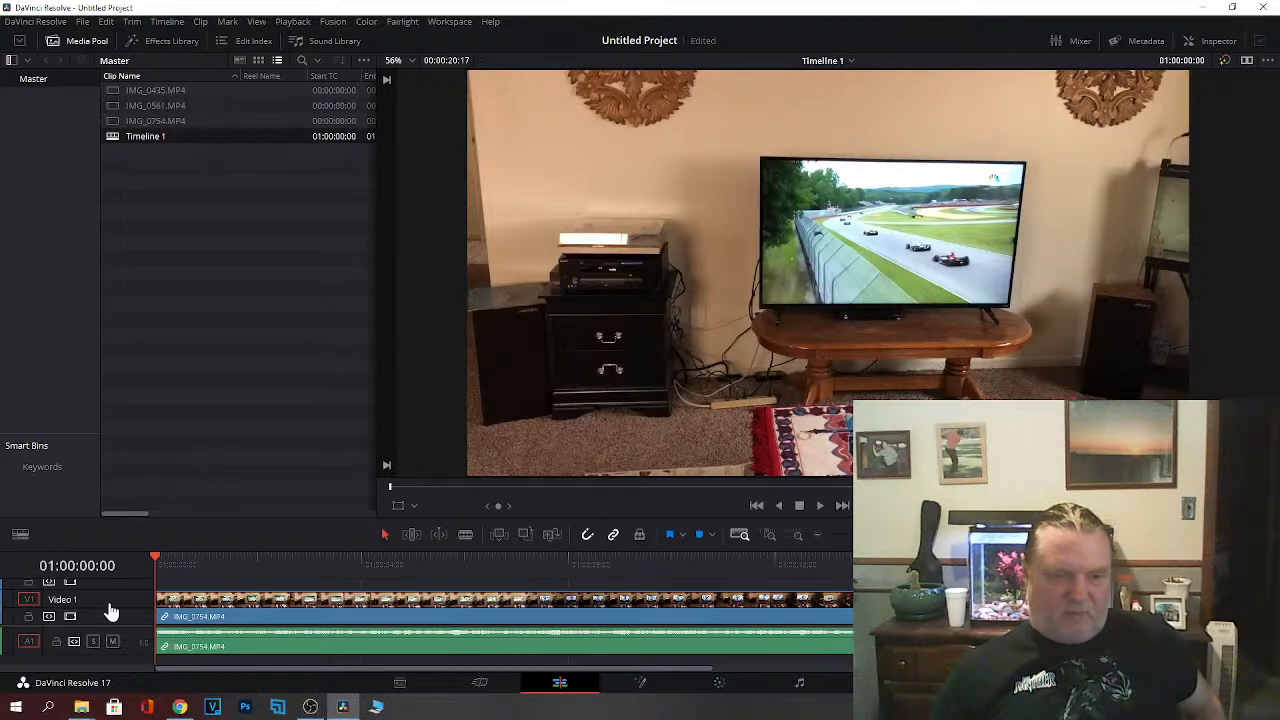
pyautogui.rightClick(111, 612)
pyautogui.click(137, 492)
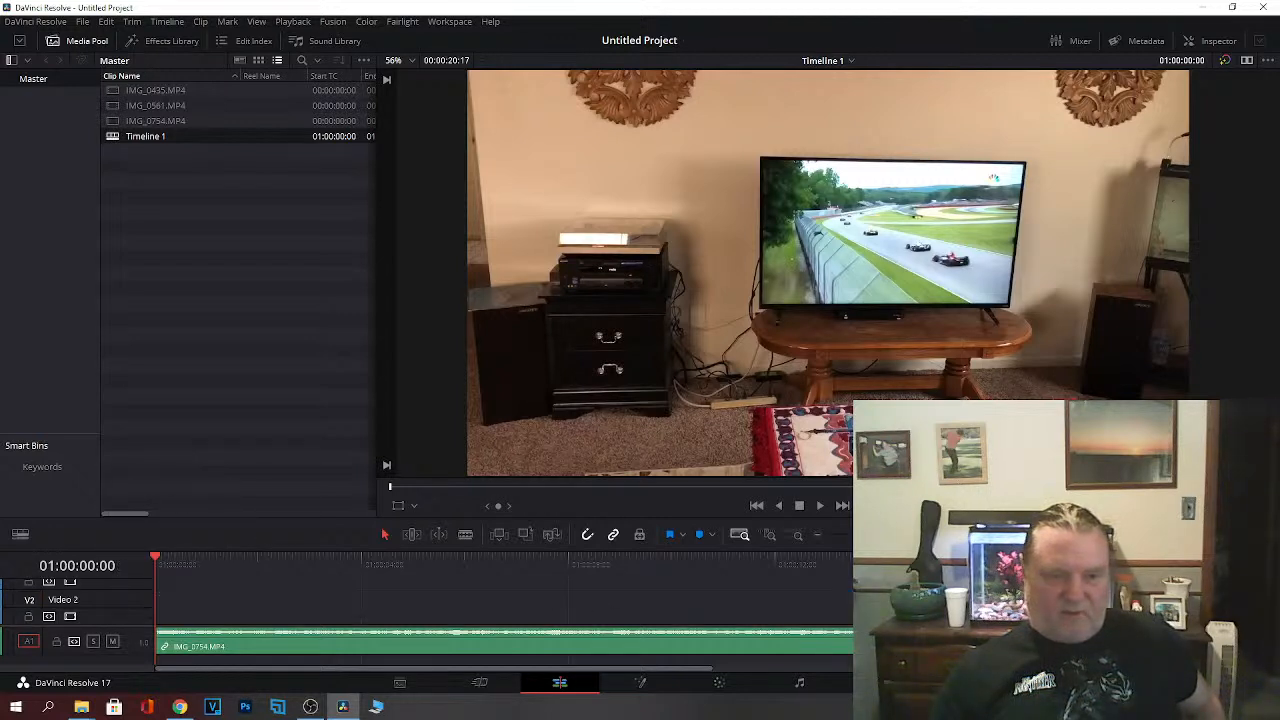
pyautogui.scroll(2, 110, 602)
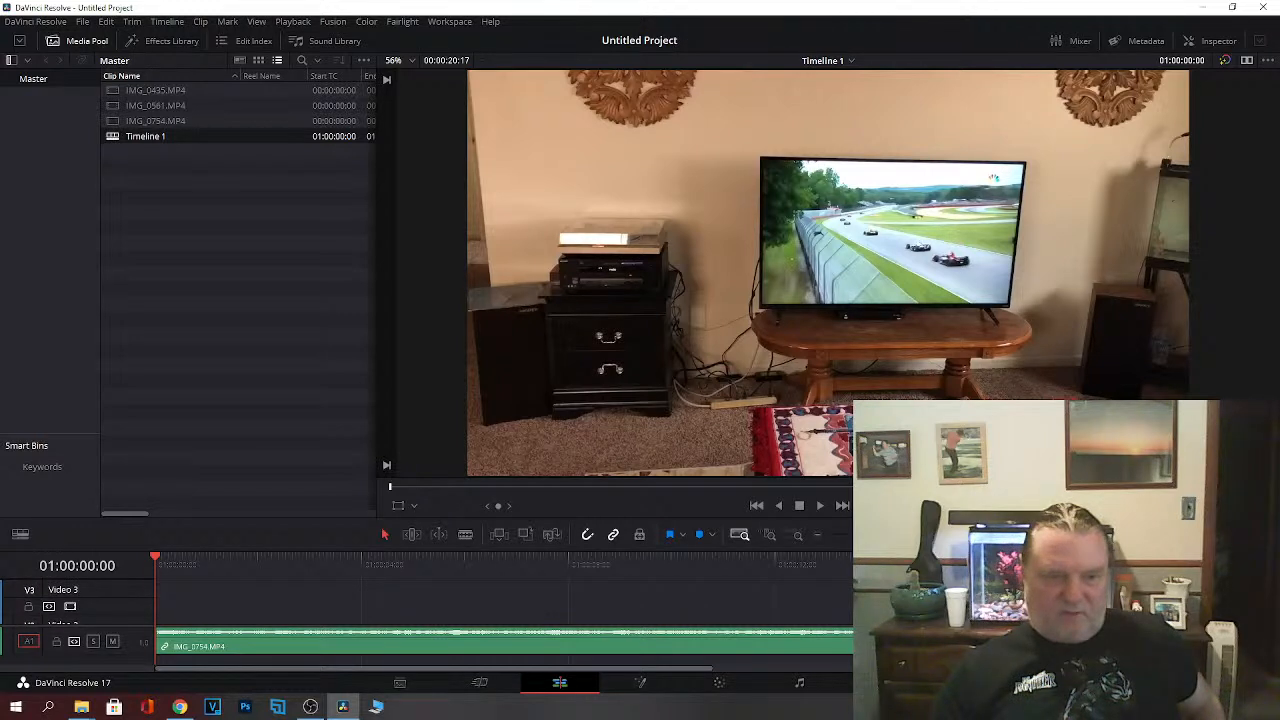
pyautogui.scroll(-3, 110, 602)
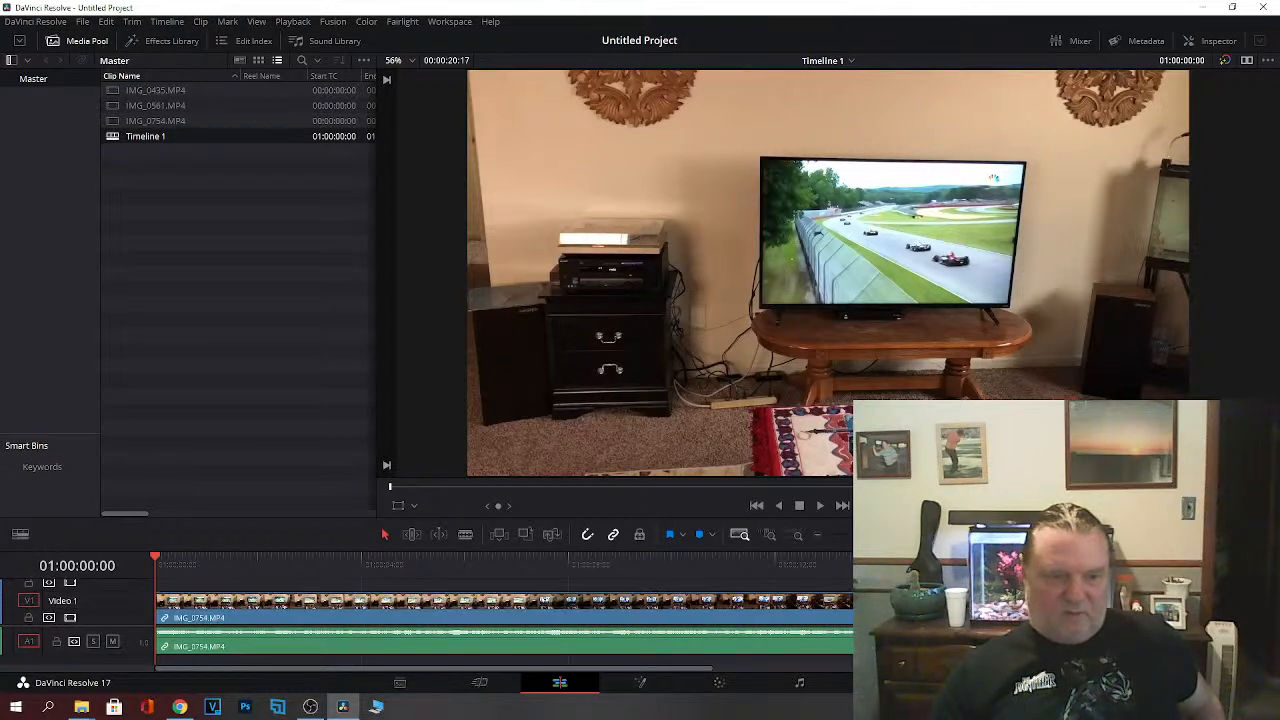
pyautogui.scroll(-1, 504, 602)
pyautogui.scroll(-3, 504, 606)
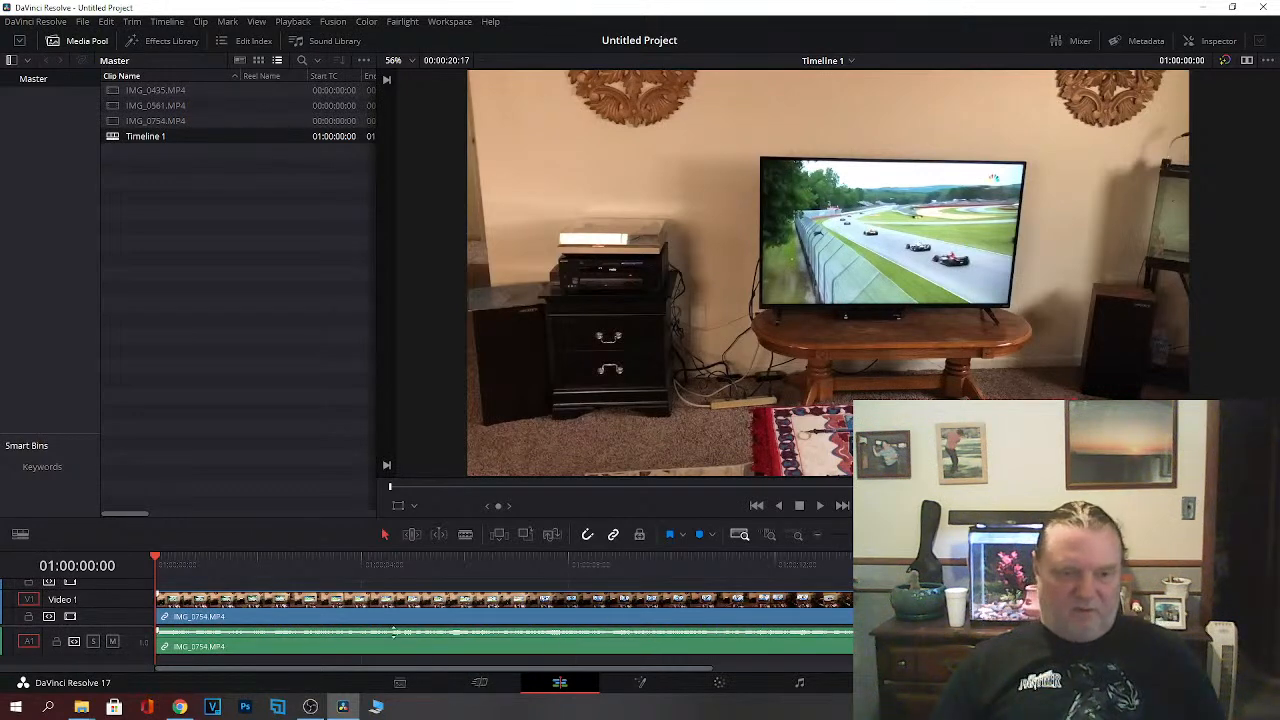
pyautogui.scroll(3, 364, 610)
pyautogui.moveTo(364, 573); pyautogui.dragTo(364, 571)
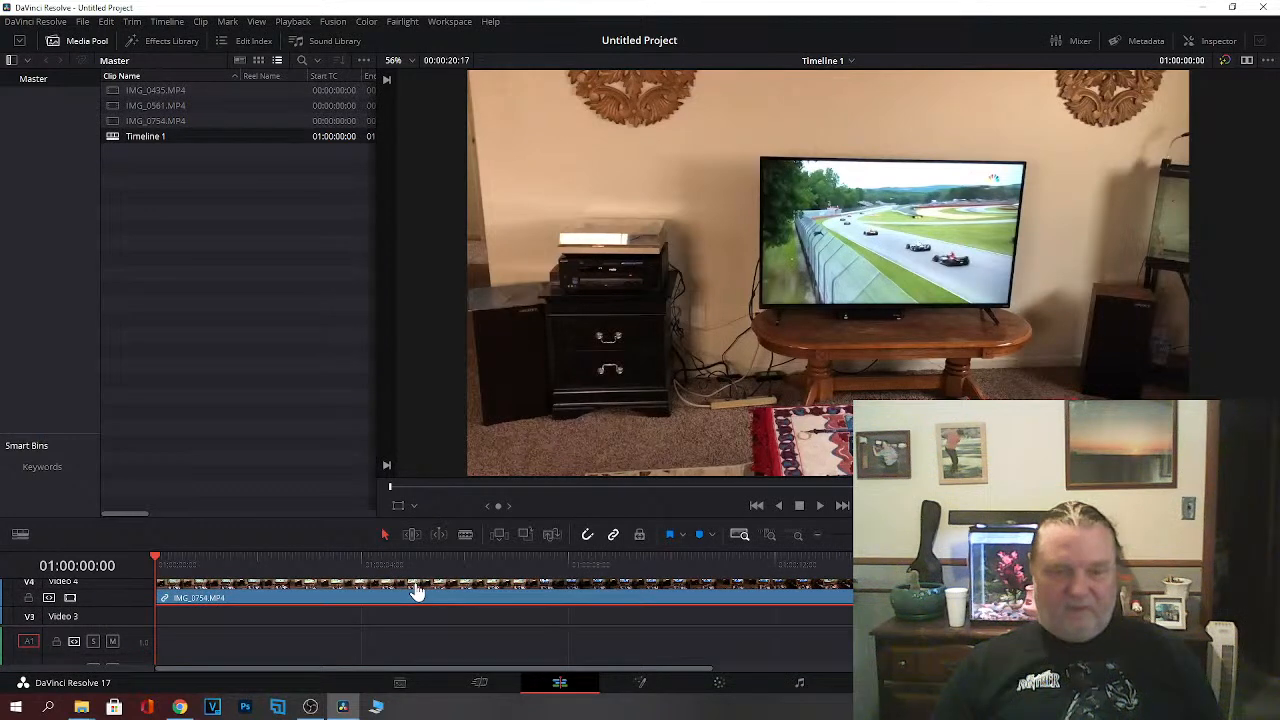
# Step: Apply the Resolve FX Transform effect Video Collage to IMG_0754.MP4 on Video 4
pyautogui.click(171, 45)
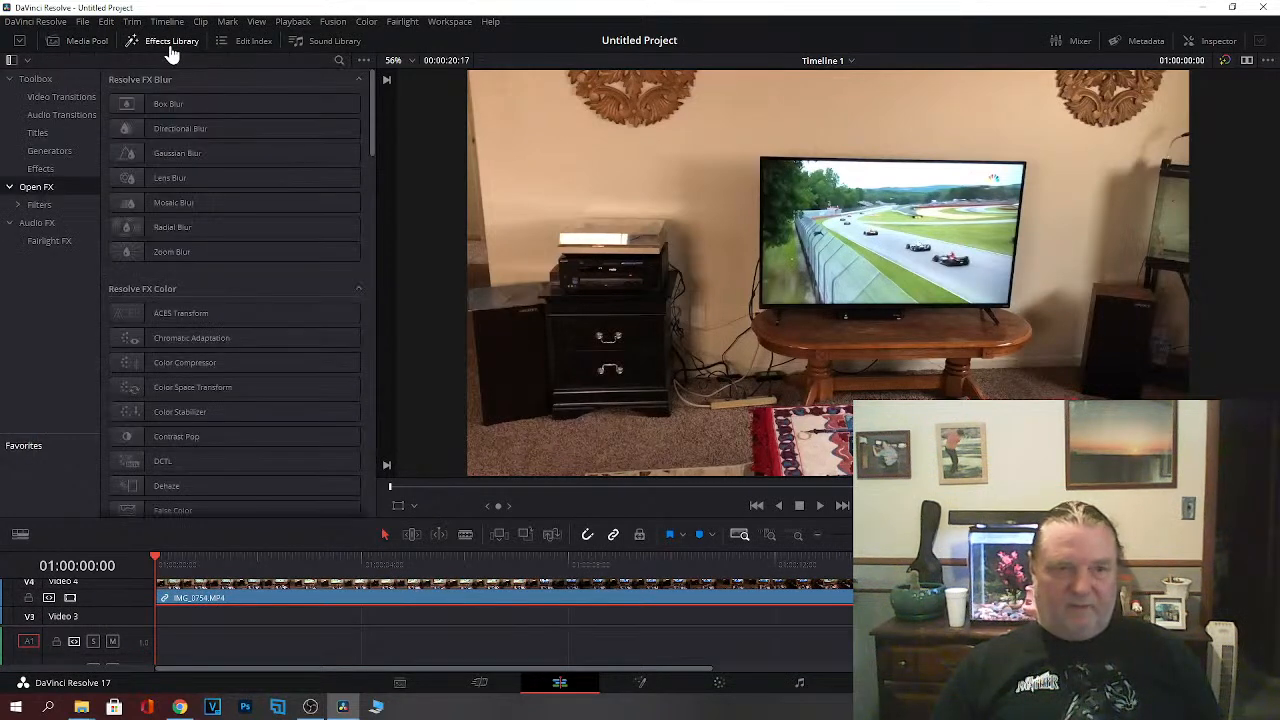
pyautogui.scroll(-10, 280, 375)
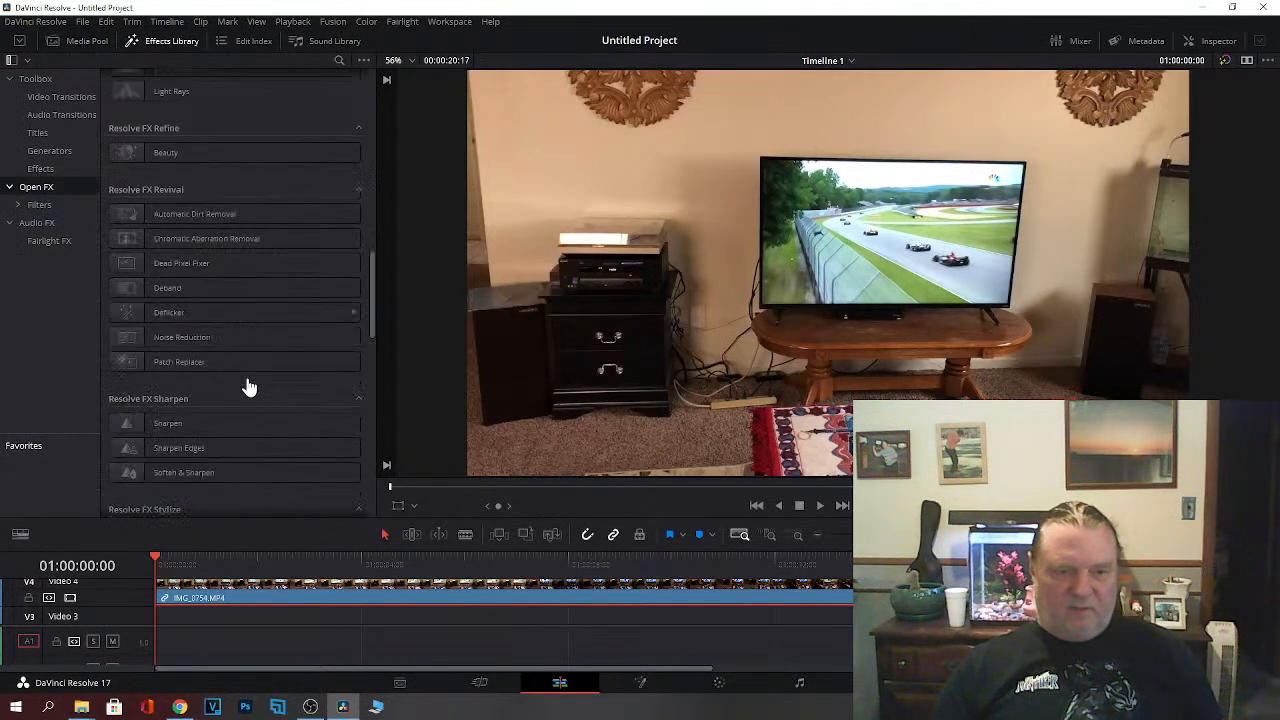
pyautogui.scroll(-5, 249, 388)
pyautogui.scroll(-5, 249, 388)
pyautogui.scroll(1, 249, 388)
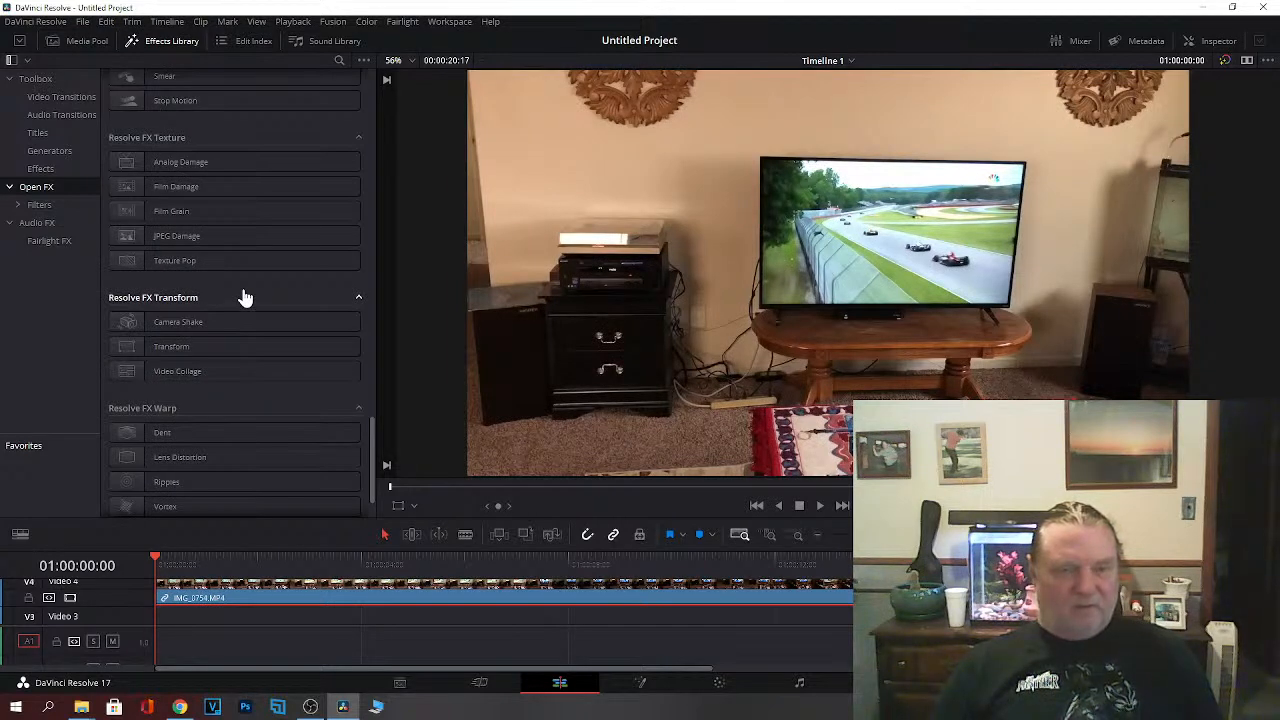
pyautogui.click(187, 378)
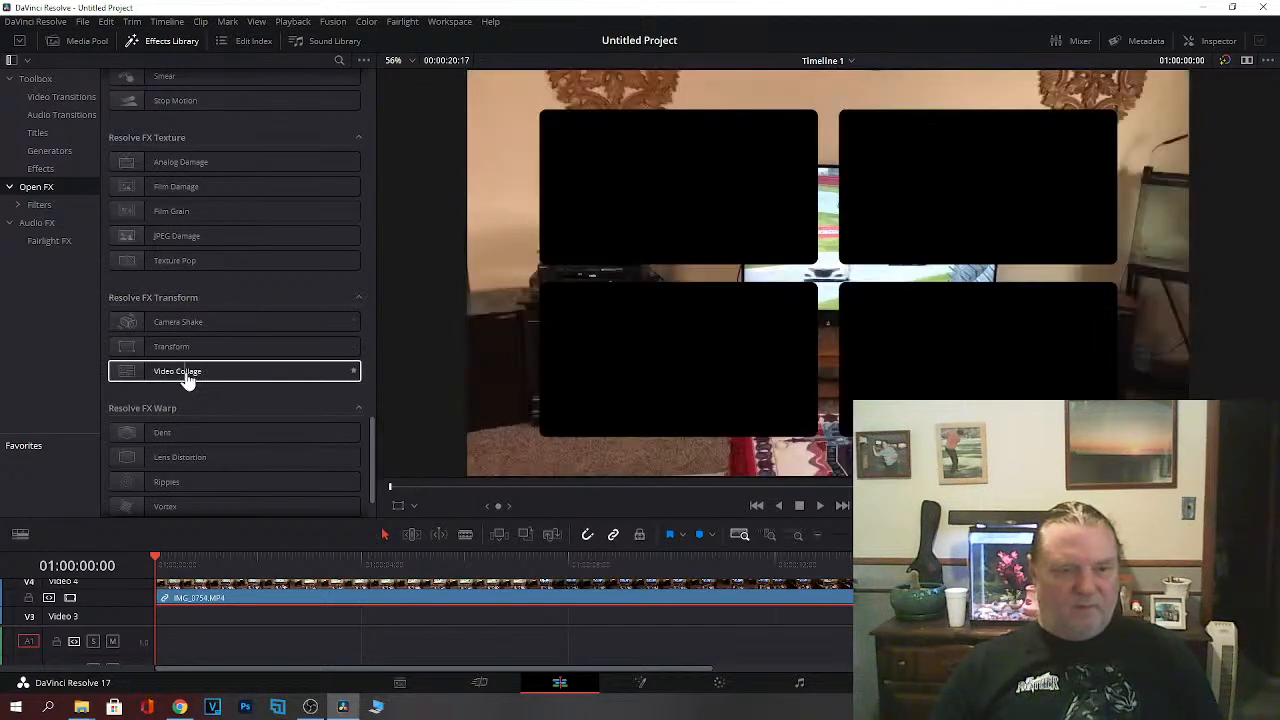
pyautogui.moveTo(187, 380); pyautogui.dragTo(312, 604)
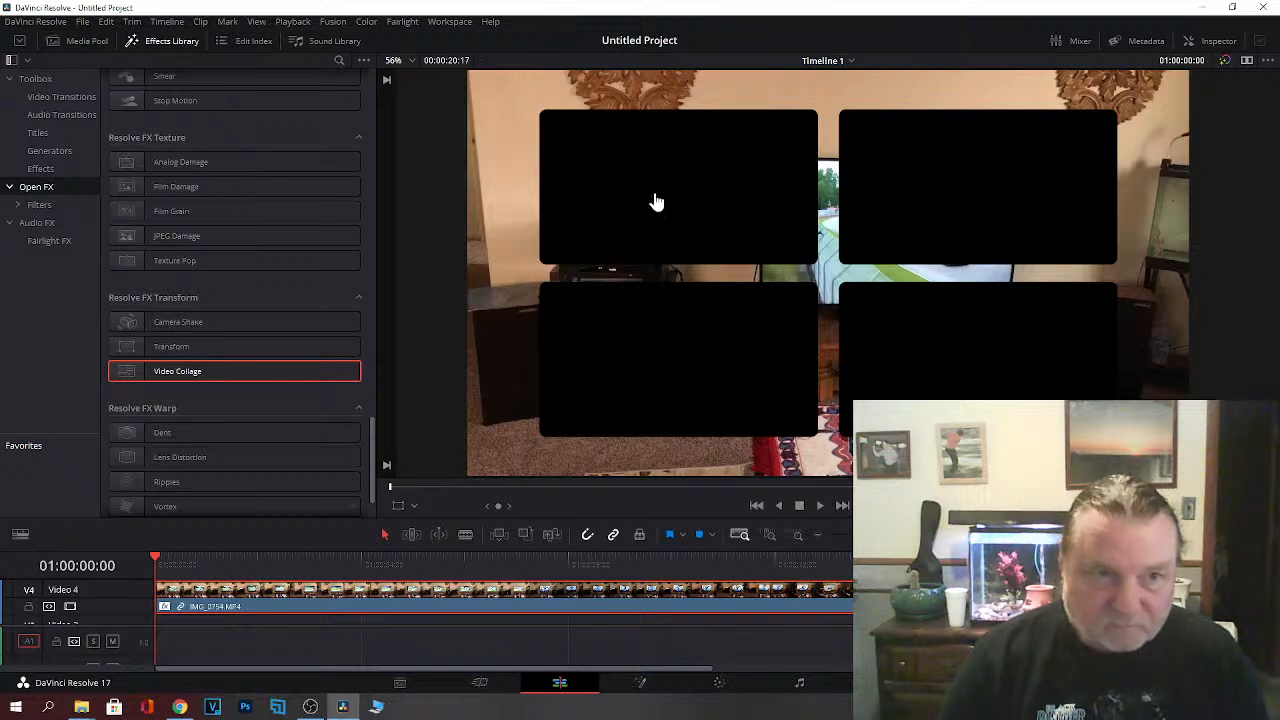
# Step: Place IMG_0561.MP4 at the start of Video 1, beneath the collage clip
pyautogui.click(183, 48)
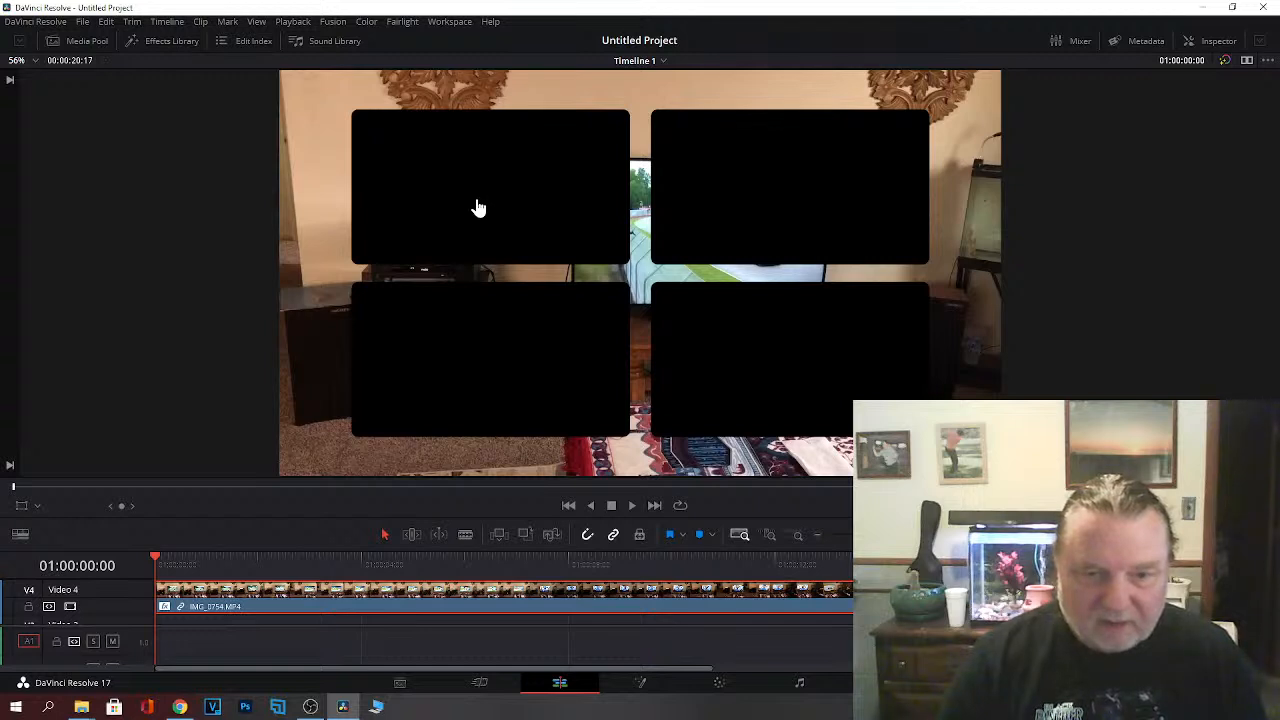
pyautogui.click(70, 45)
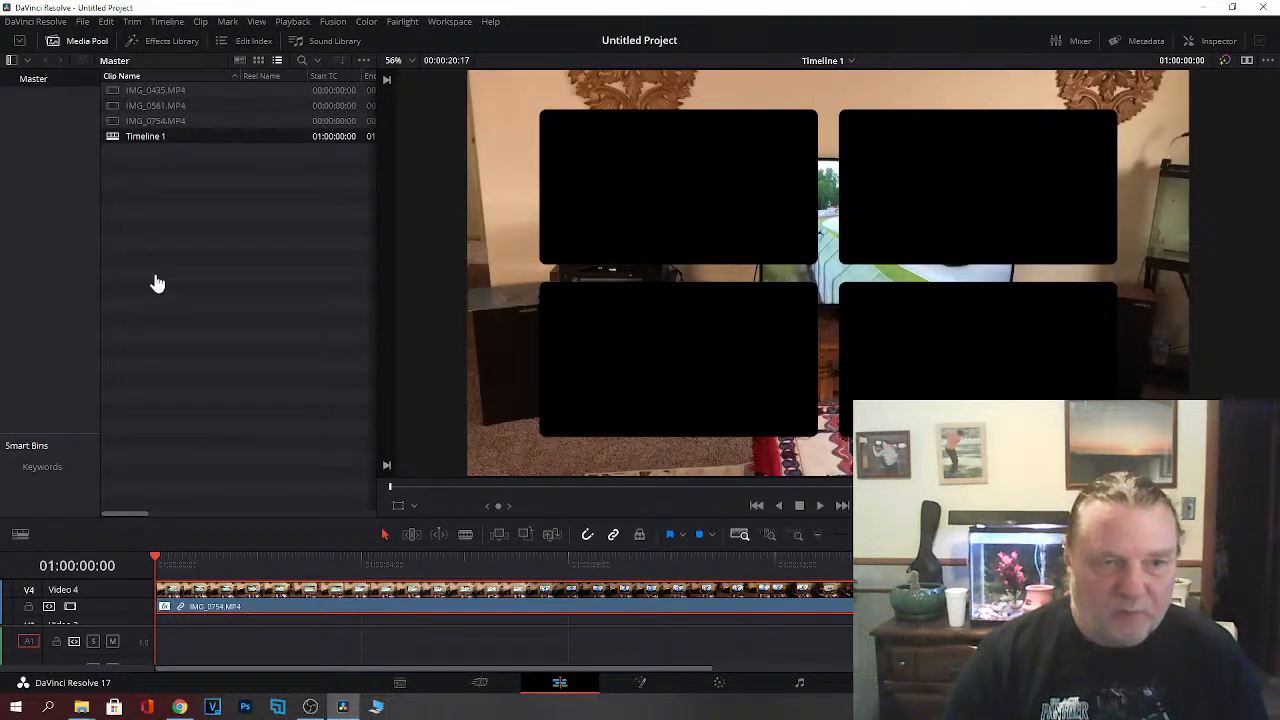
pyautogui.click(145, 108)
pyautogui.moveTo(145, 110); pyautogui.dragTo(160, 637)
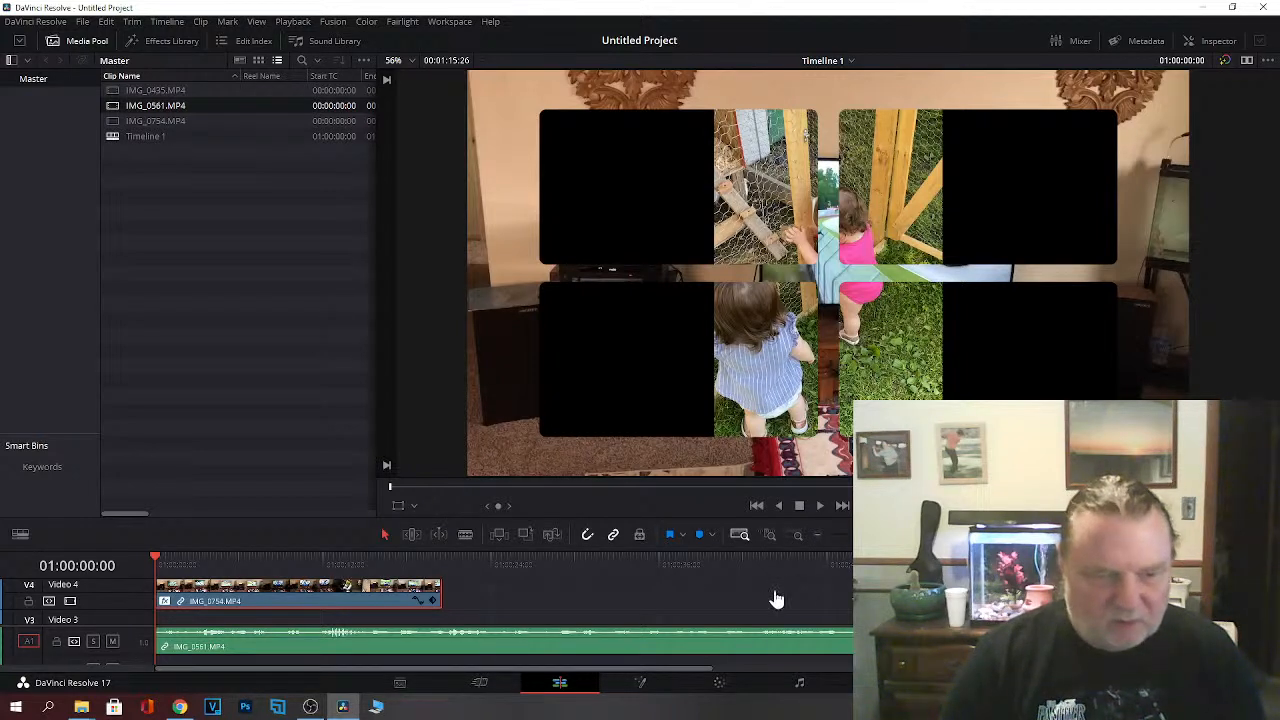
pyautogui.scroll(-1, 1060, 600)
pyautogui.scroll(2, 1060, 600)
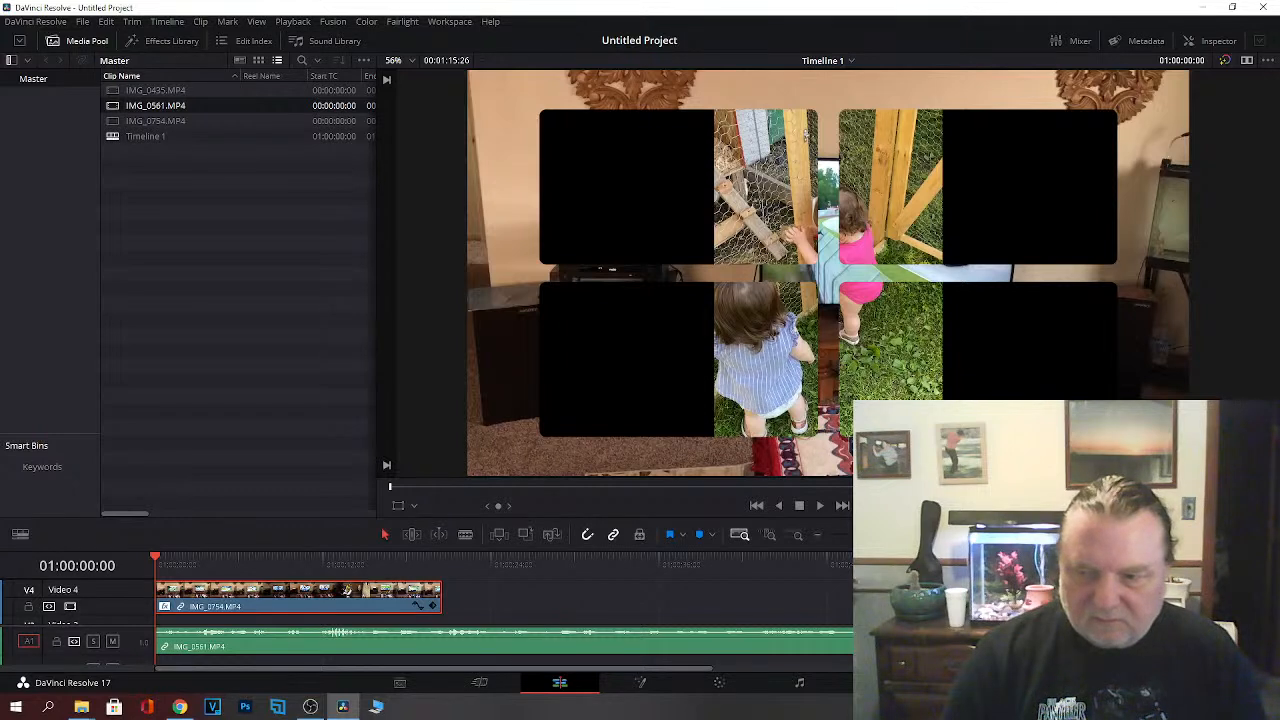
pyautogui.scroll(-3, 1060, 600)
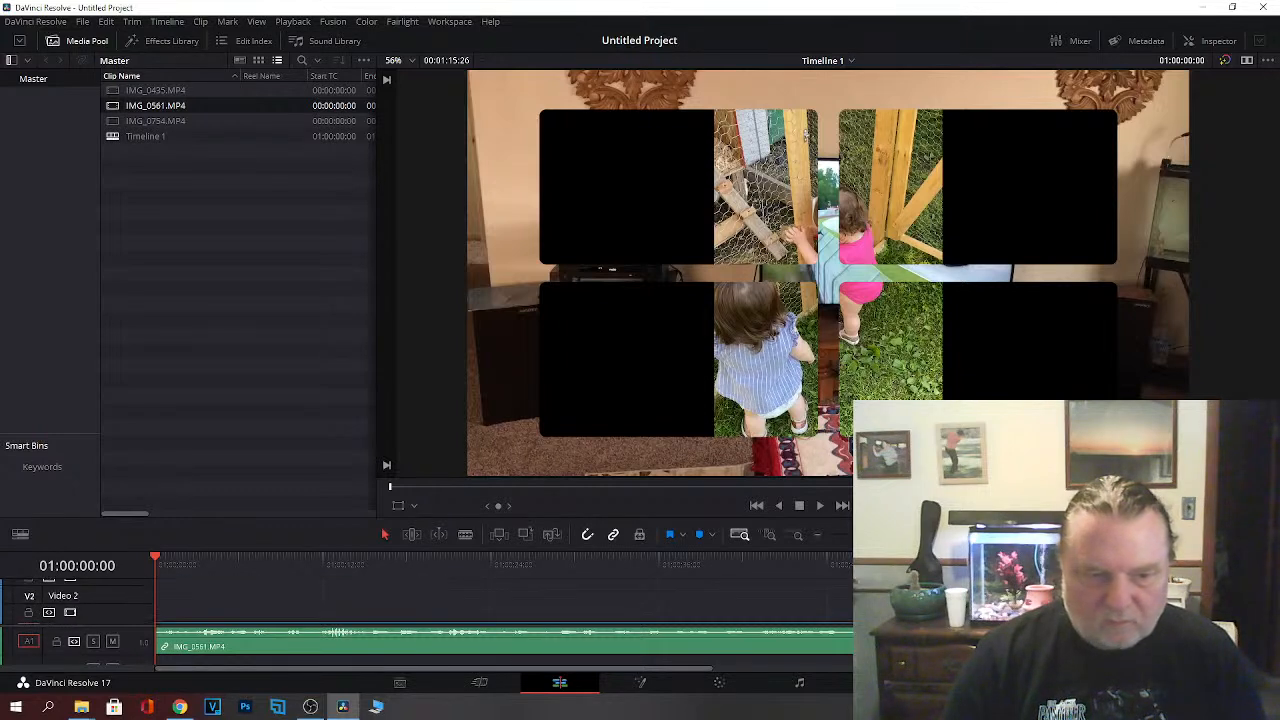
pyautogui.scroll(1, 505, 610)
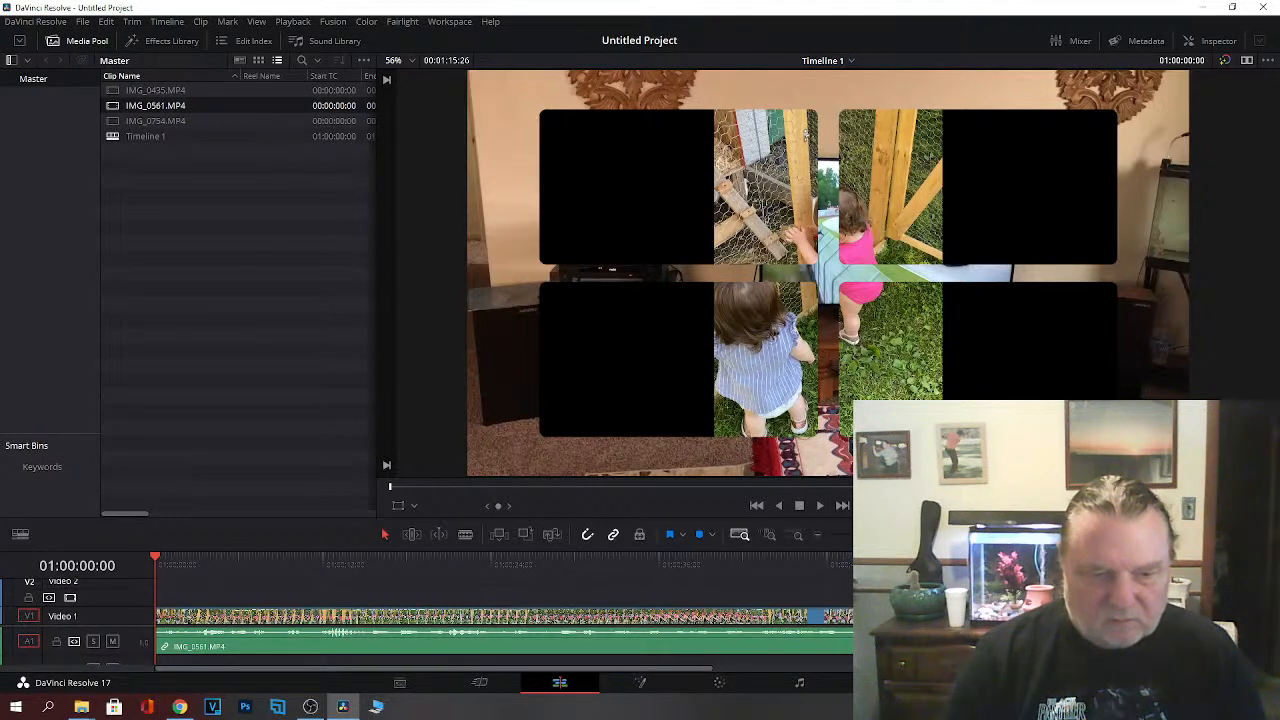
# Step: Show the Inspector and on-screen transform handles for IMG_0561.MP4, stretch it to about 2.43 by 0.76 zoom, and shift its anchor point upward
pyautogui.click(371, 623)
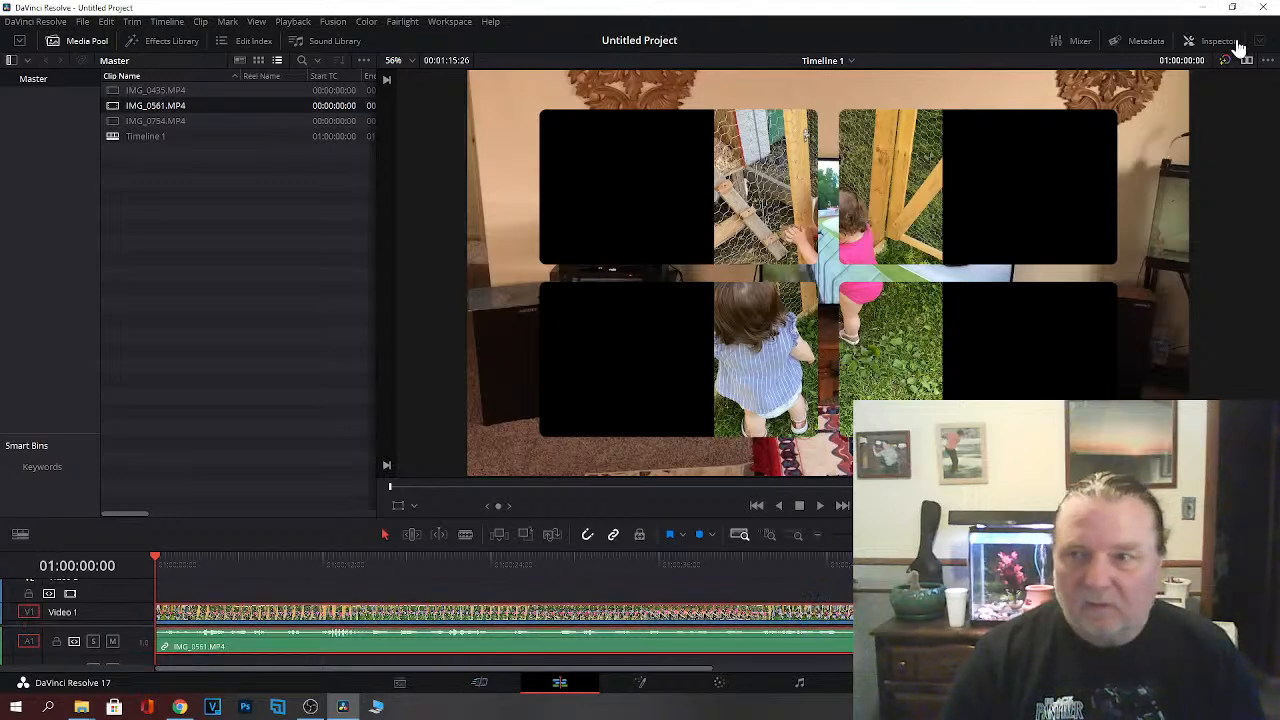
pyautogui.click(1207, 47)
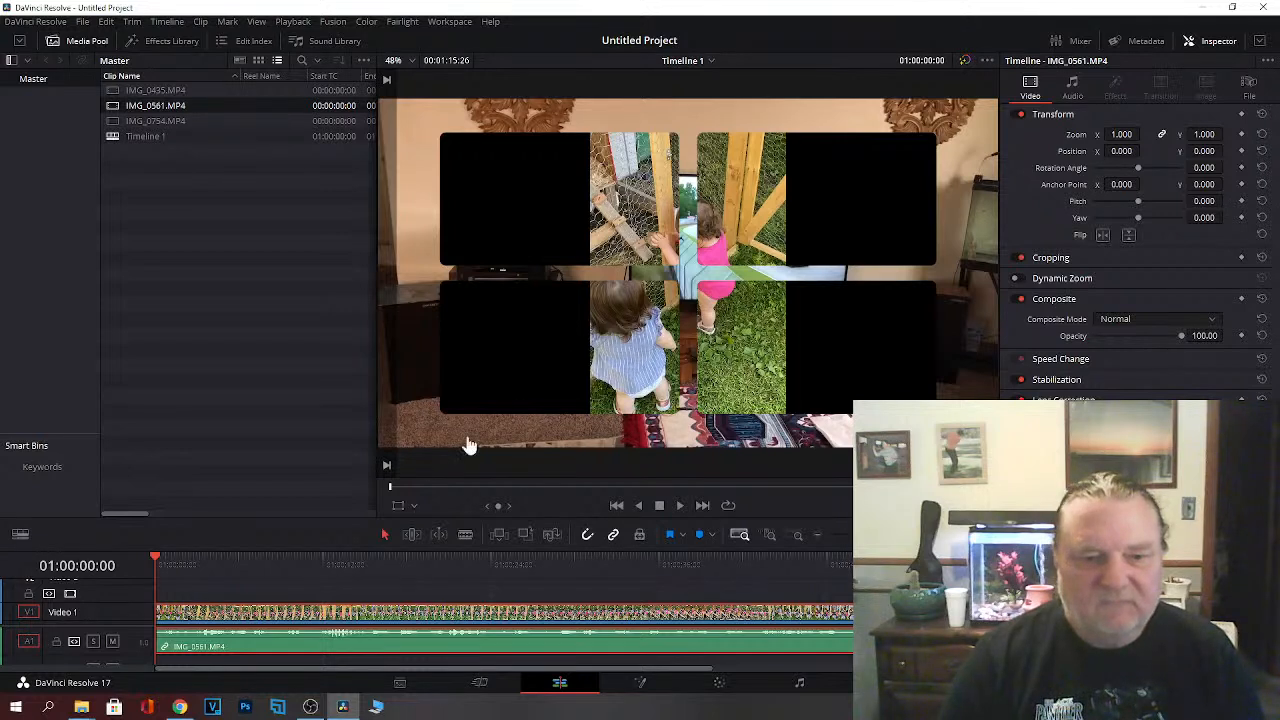
pyautogui.click(397, 506)
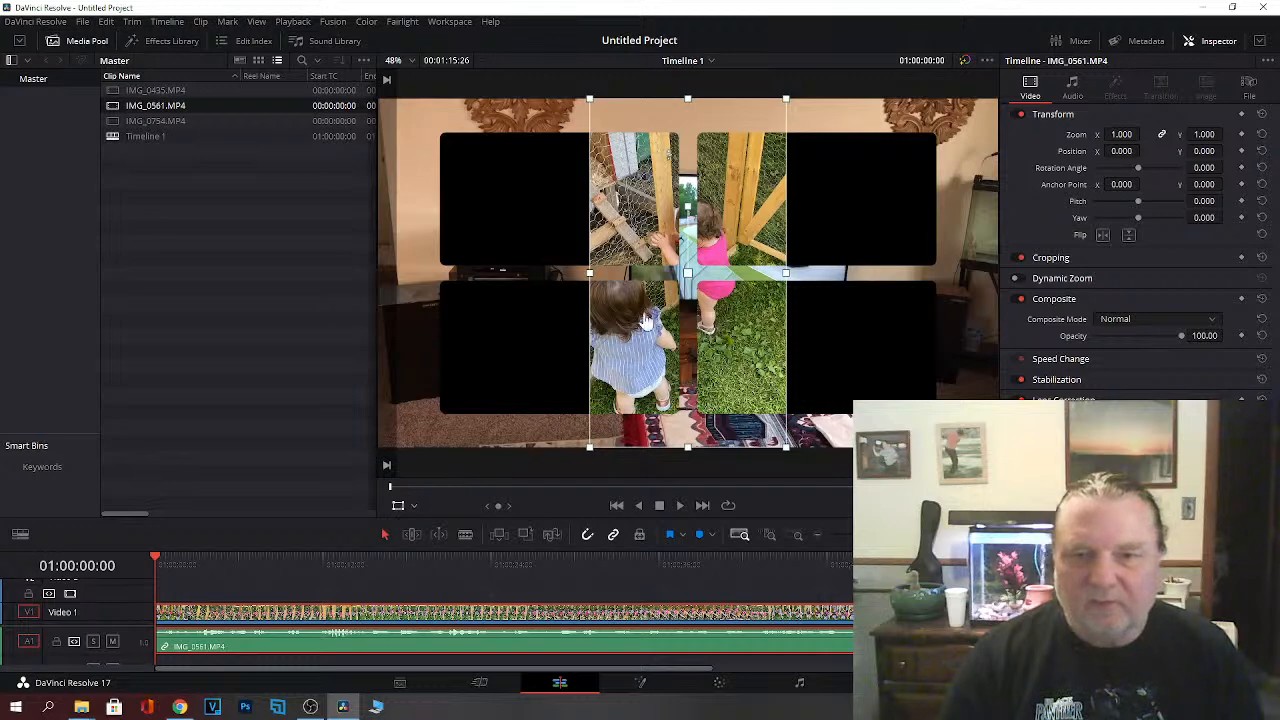
pyautogui.moveTo(590, 279); pyautogui.dragTo(450, 284)
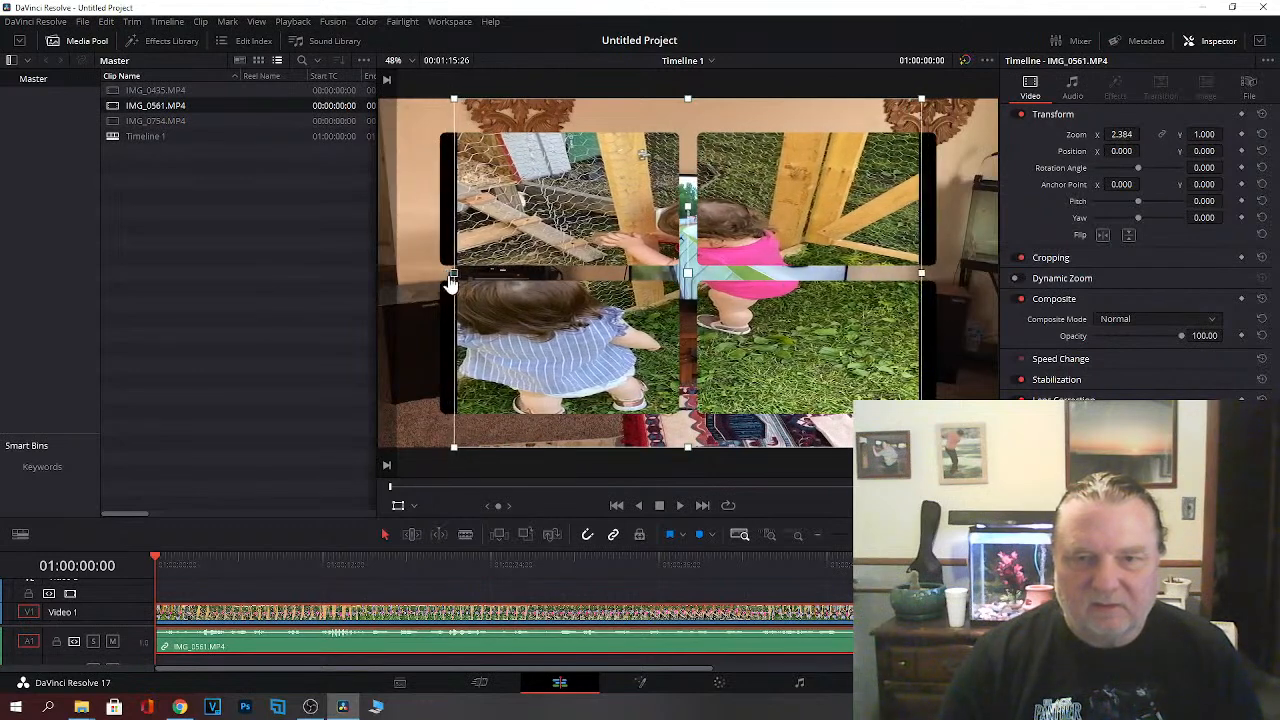
pyautogui.moveTo(695, 106); pyautogui.dragTo(681, 141)
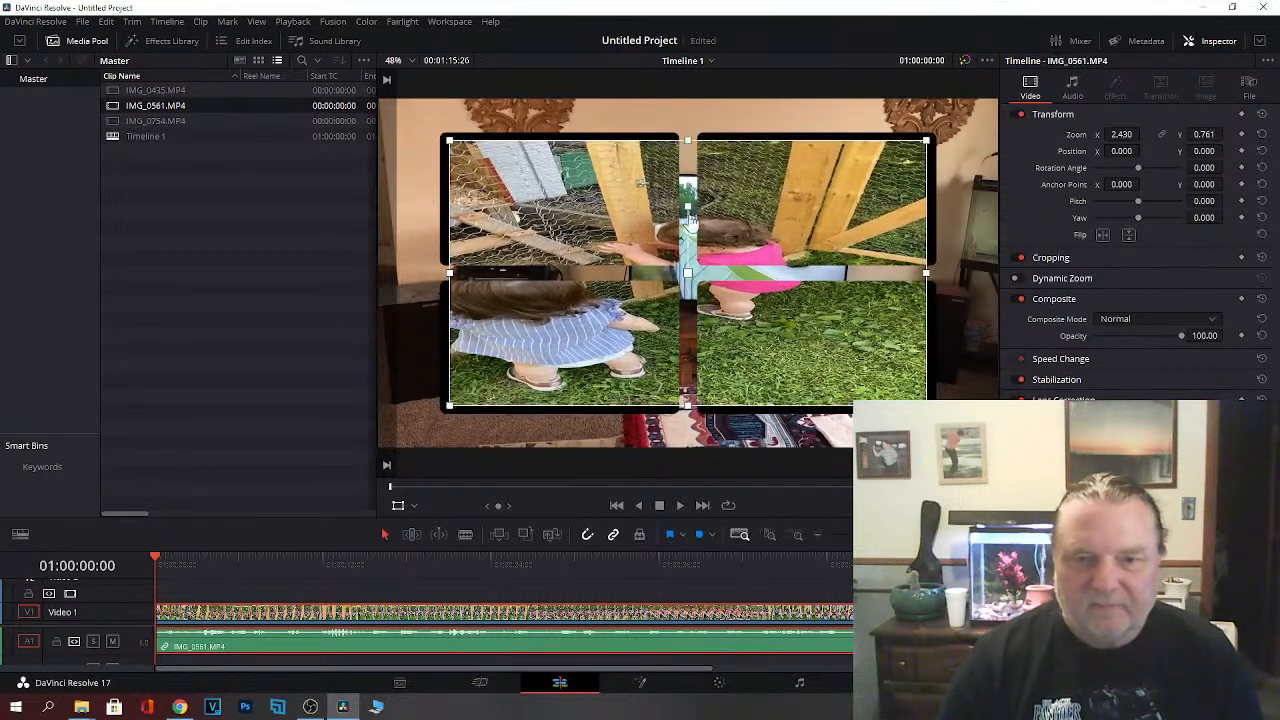
pyautogui.moveTo(695, 283); pyautogui.dragTo(700, 231)
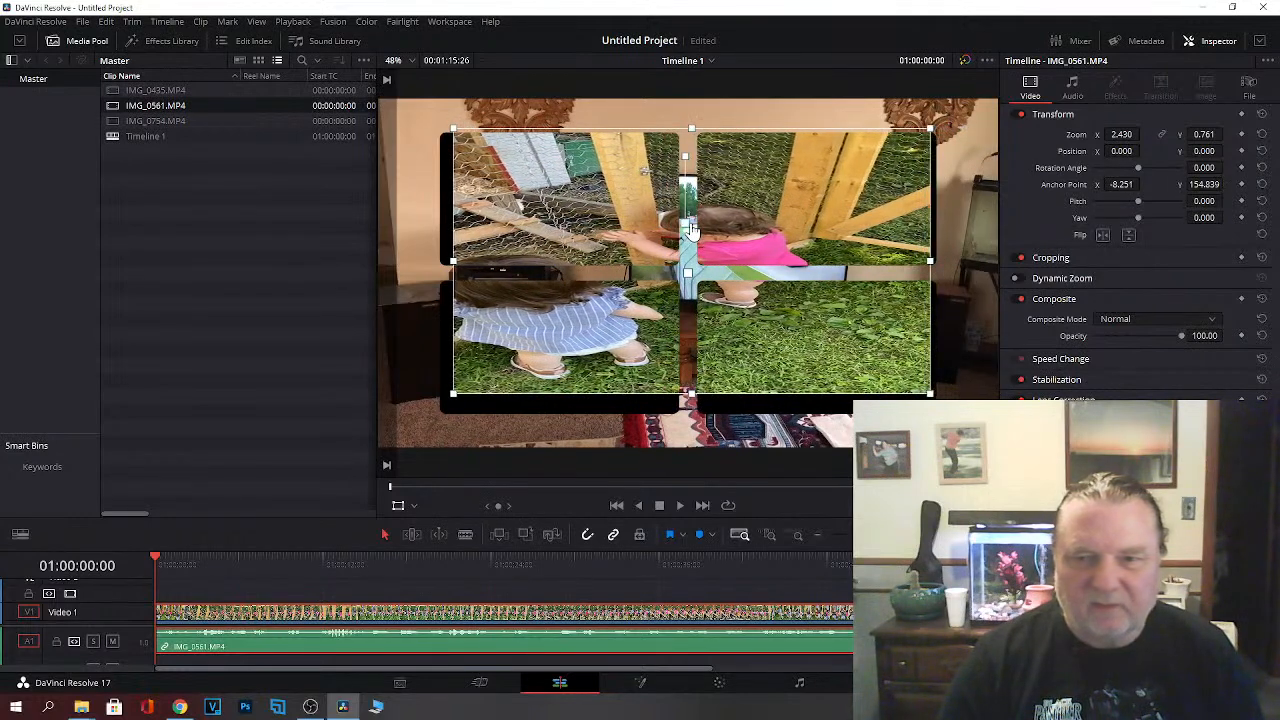
# Step: Resize and move IMG_0561.MP4 into the upper-left collage tile, at about 1.324 by 0.394 zoom and position -340, 134
pyautogui.moveTo(929, 270)
pyautogui.mouseDown()
pyautogui.moveTo(797, 268)
pyautogui.moveTo(904, 270)
pyautogui.mouseUp()
pyautogui.moveTo(743, 346); pyautogui.dragTo(647, 276)
pyautogui.moveTo(594, 372); pyautogui.dragTo(594, 285)
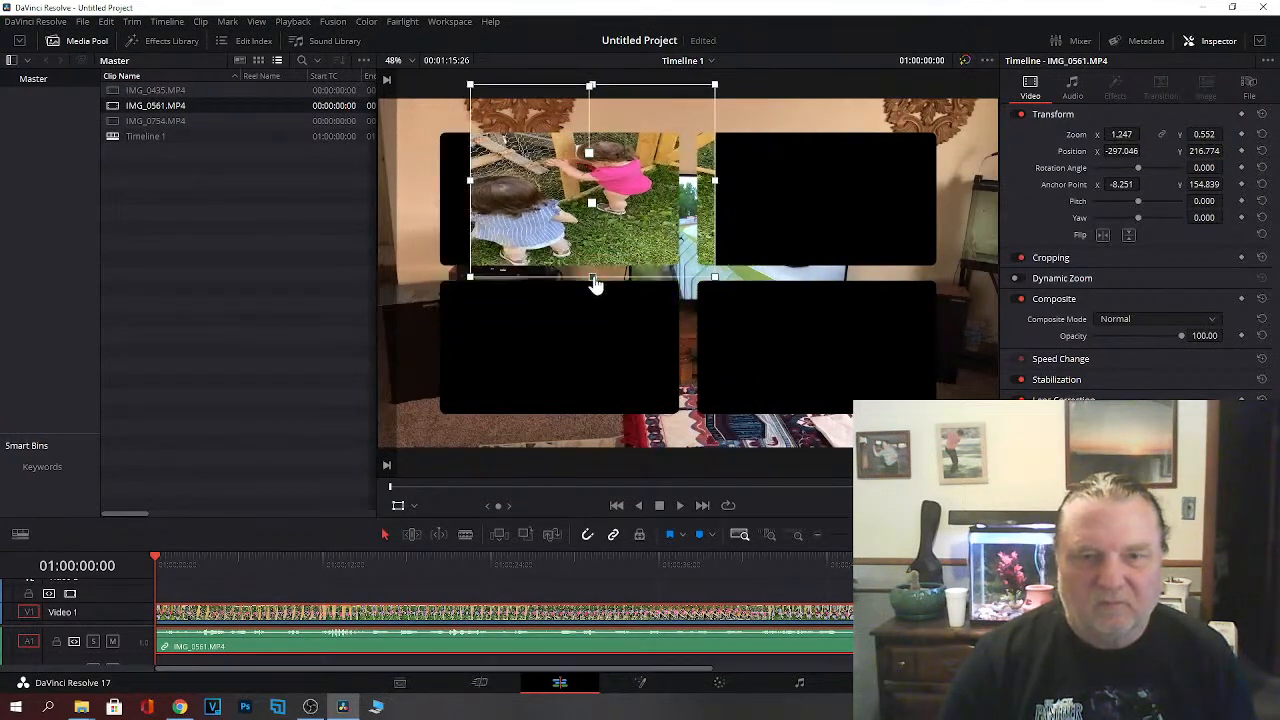
pyautogui.moveTo(475, 192); pyautogui.dragTo(456, 186)
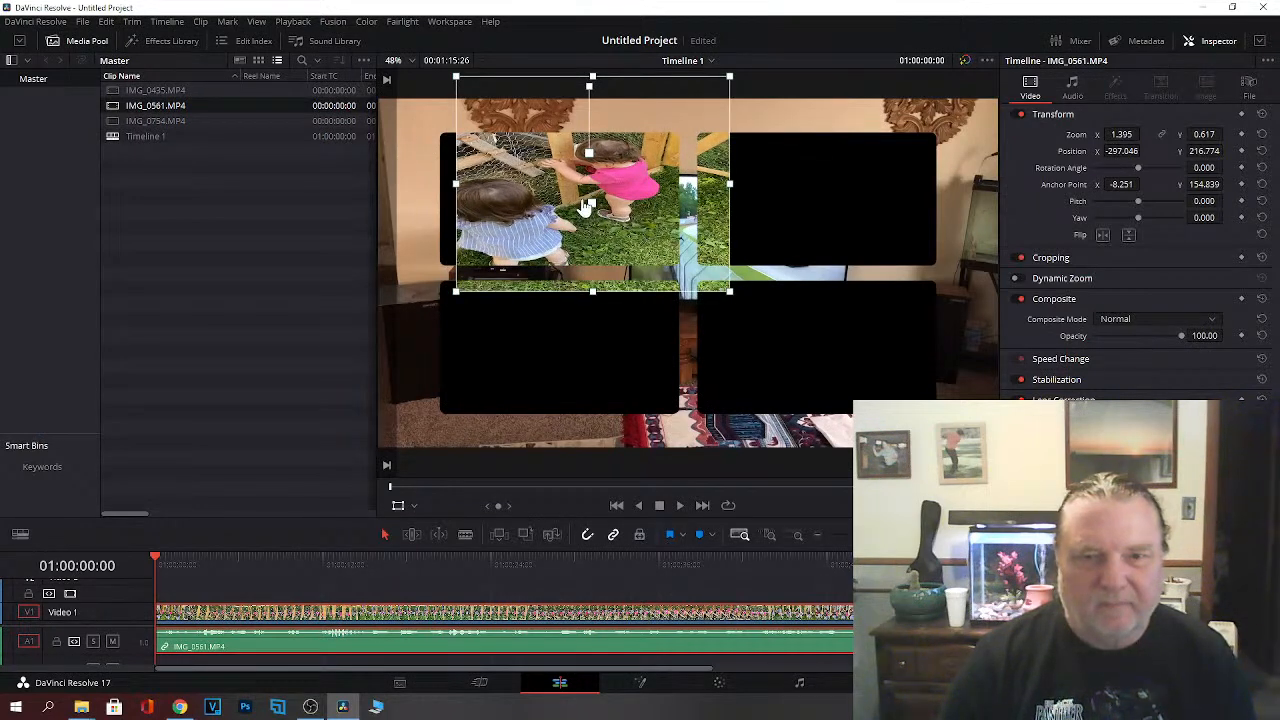
pyautogui.moveTo(593, 208); pyautogui.dragTo(578, 208)
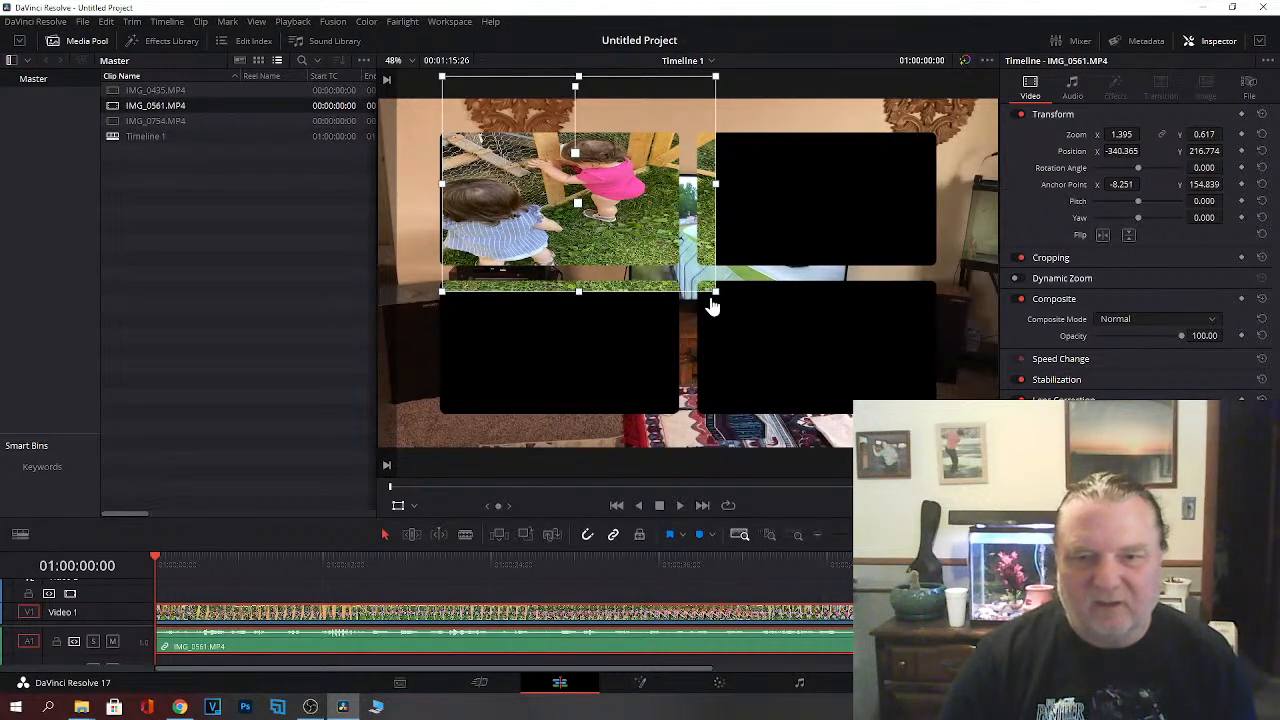
pyautogui.moveTo(714, 293); pyautogui.dragTo(680, 268)
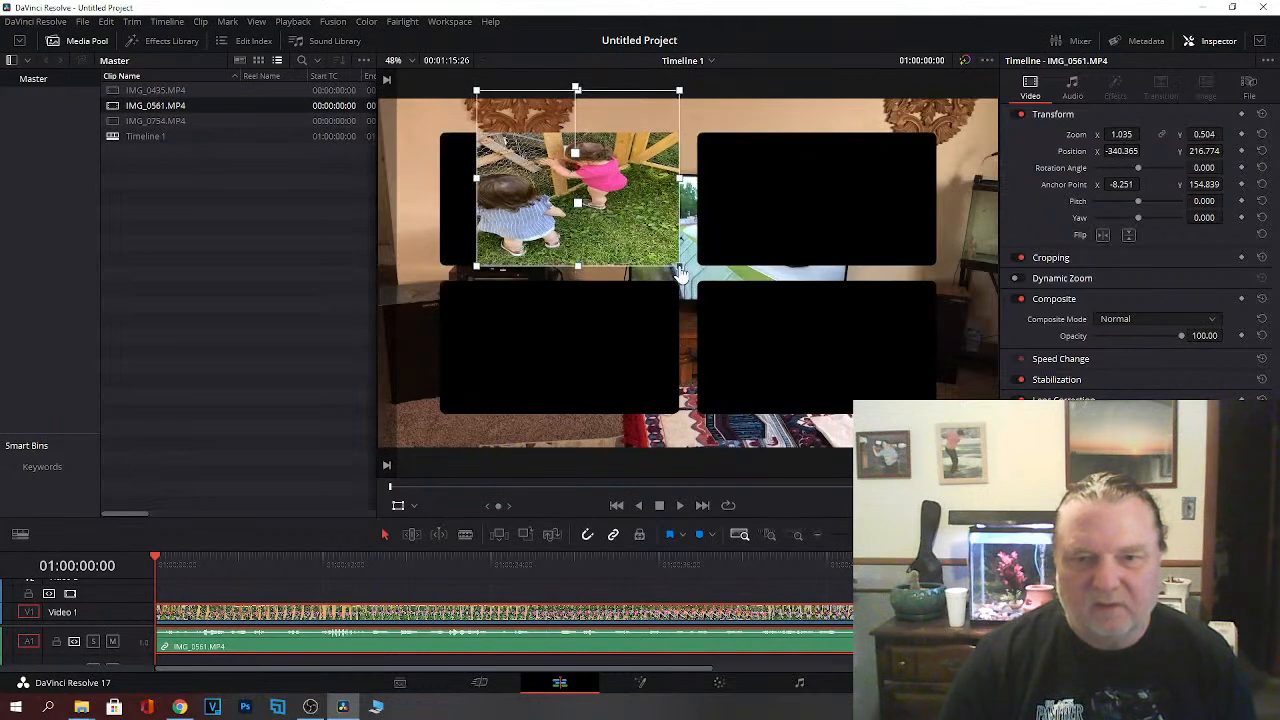
pyautogui.moveTo(481, 188); pyautogui.dragTo(447, 186)
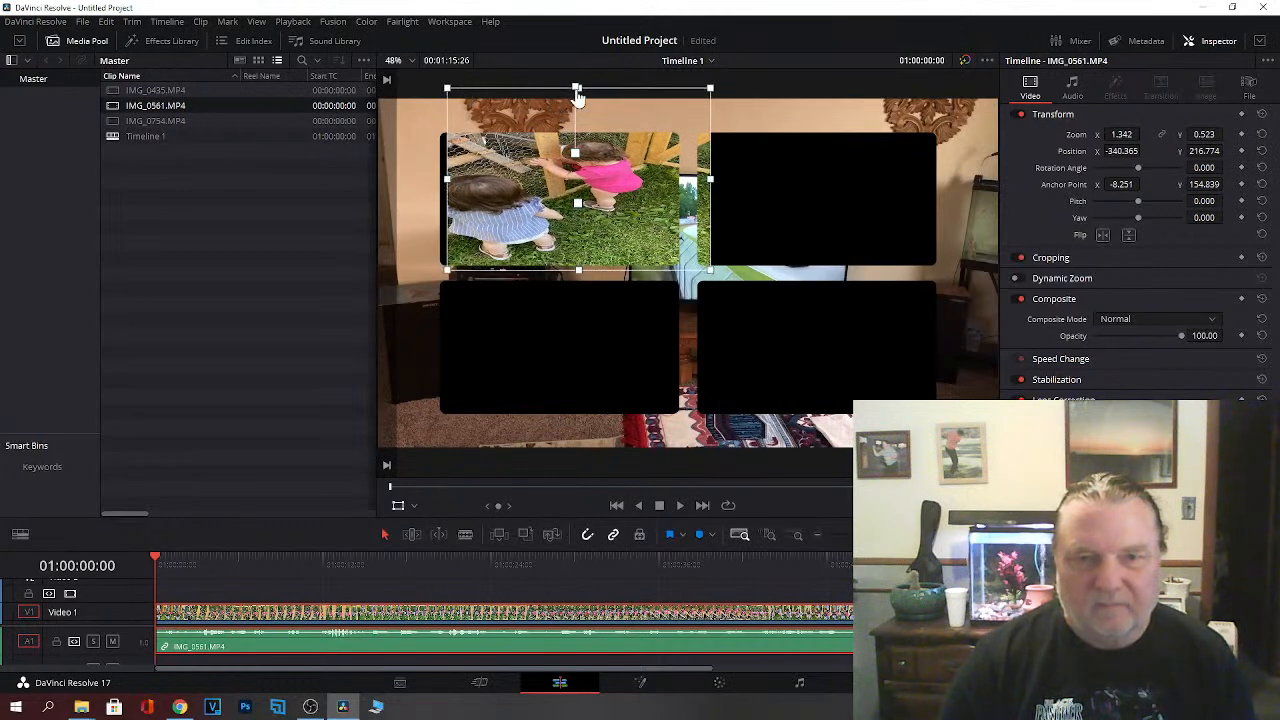
pyautogui.moveTo(577, 92)
pyautogui.mouseDown()
pyautogui.moveTo(574, 142)
pyautogui.moveTo(524, 167)
pyautogui.moveTo(577, 184)
pyautogui.moveTo(572, 208)
pyautogui.moveTo(600, 190)
pyautogui.mouseUp()
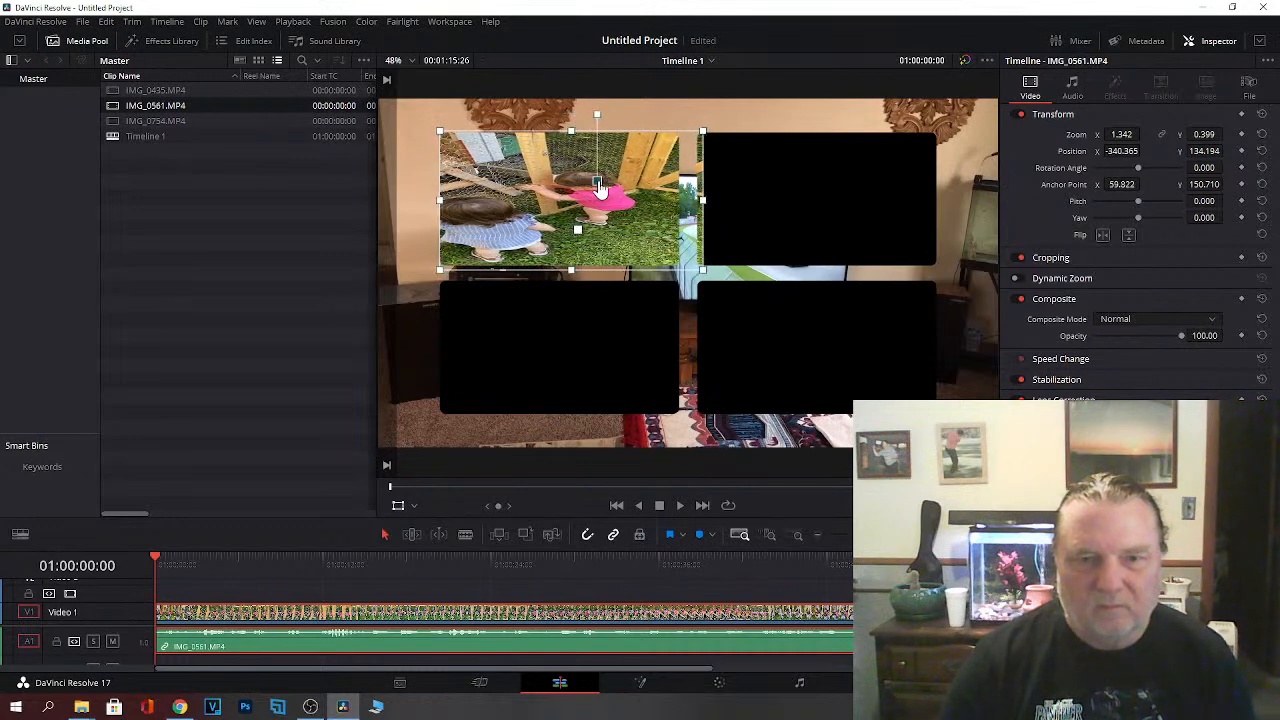
pyautogui.moveTo(703, 200)
pyautogui.mouseDown()
pyautogui.moveTo(684, 208)
pyautogui.moveTo(705, 207)
pyautogui.mouseUp()
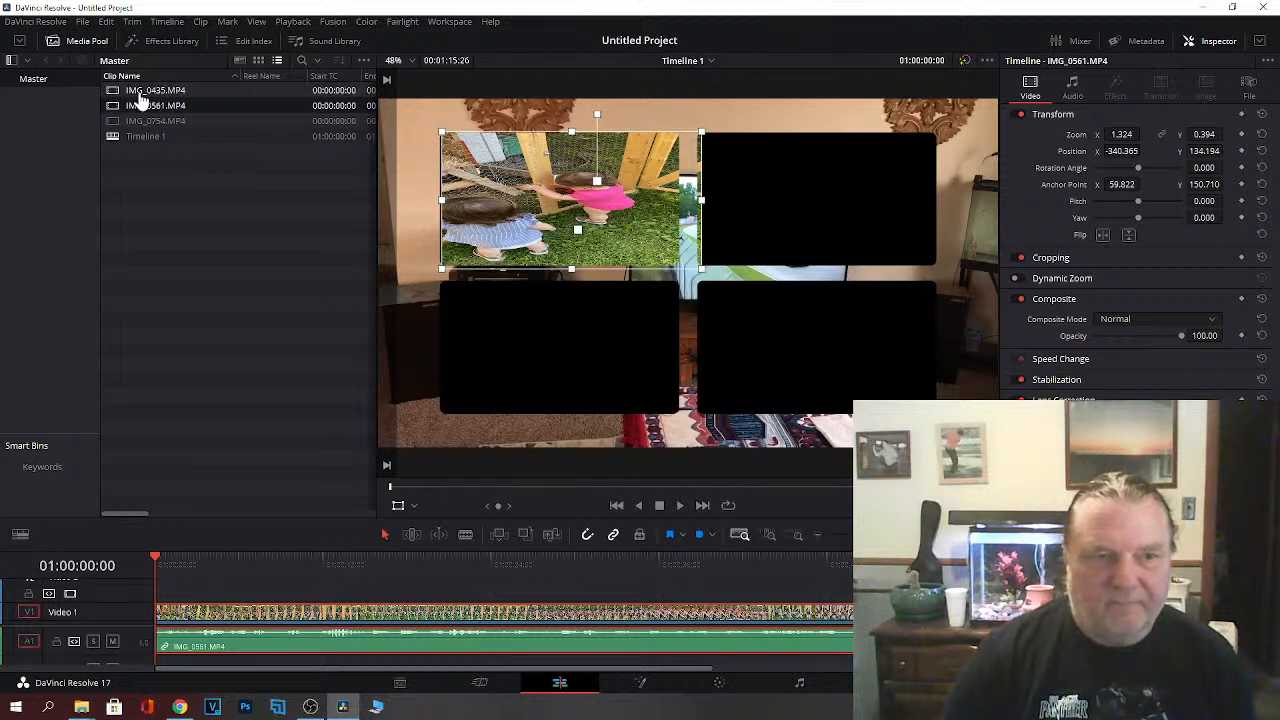
# Step: Preview IMG_0561.MP4 and IMG_0435.MP4 from the media pool, and place IMG_0435.MP4 at the start of Video 2
pyautogui.click(142, 92)
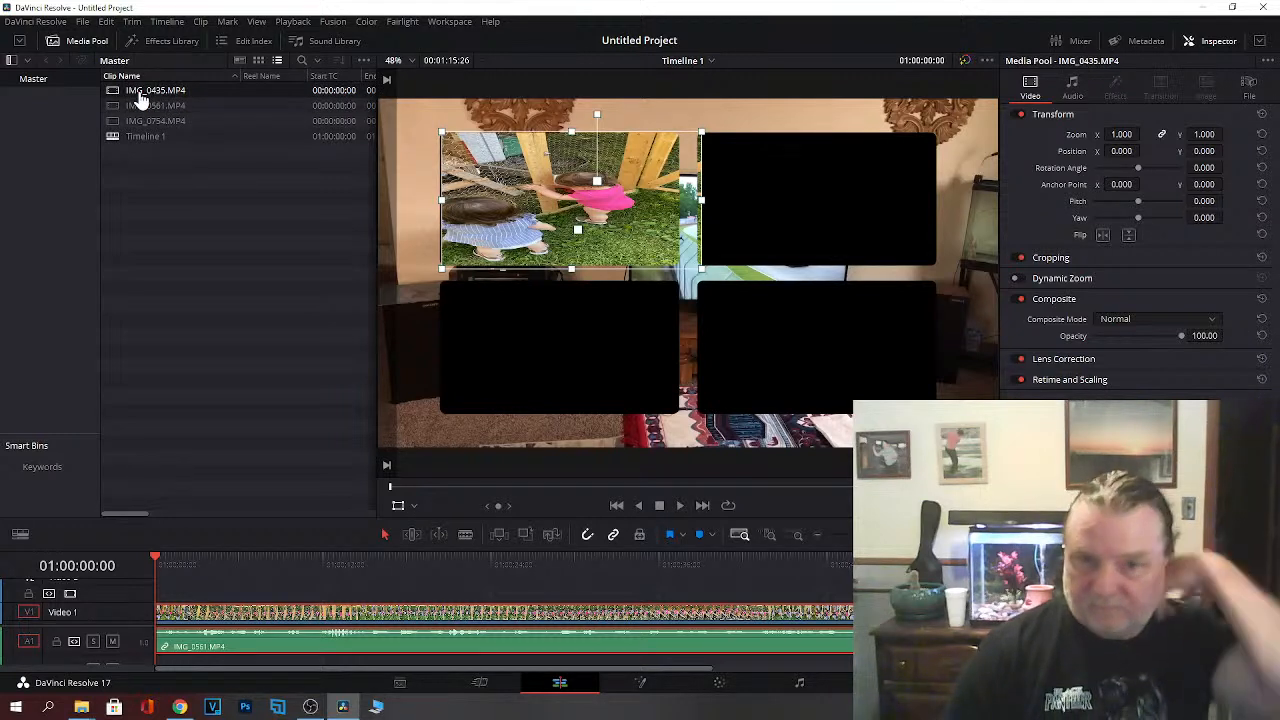
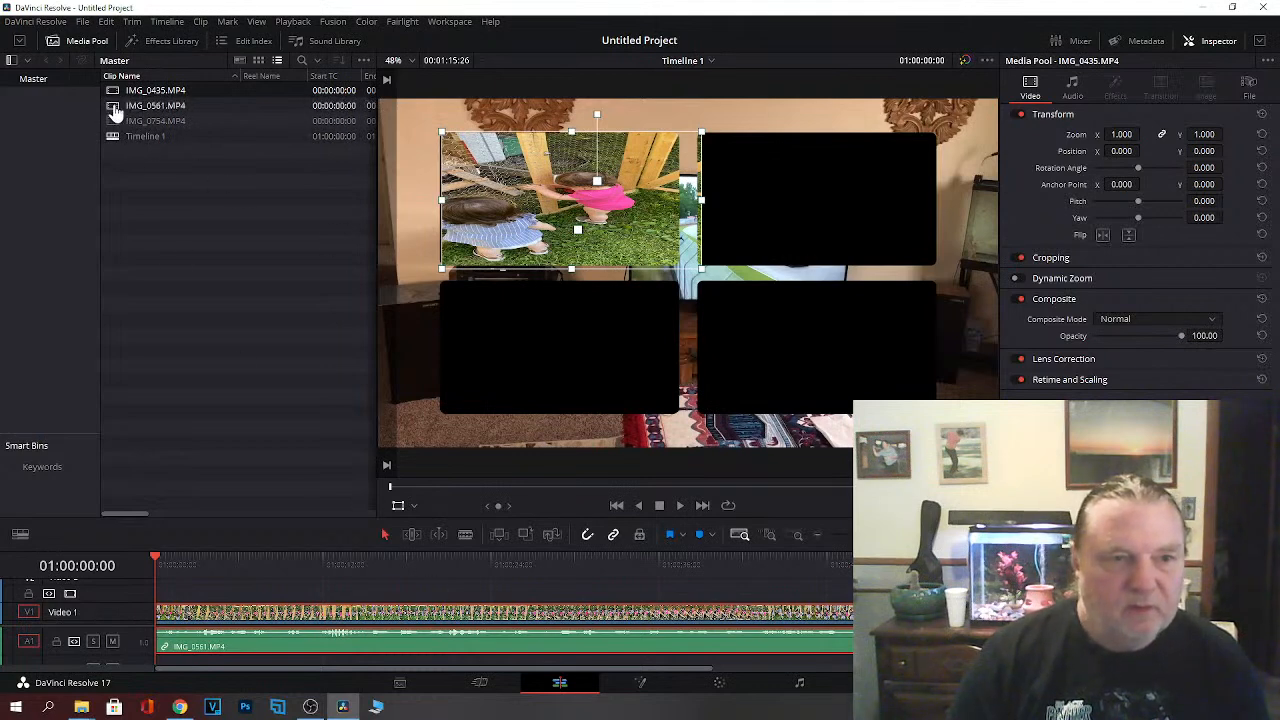
pyautogui.click(113, 110)
pyautogui.doubleClick(113, 112)
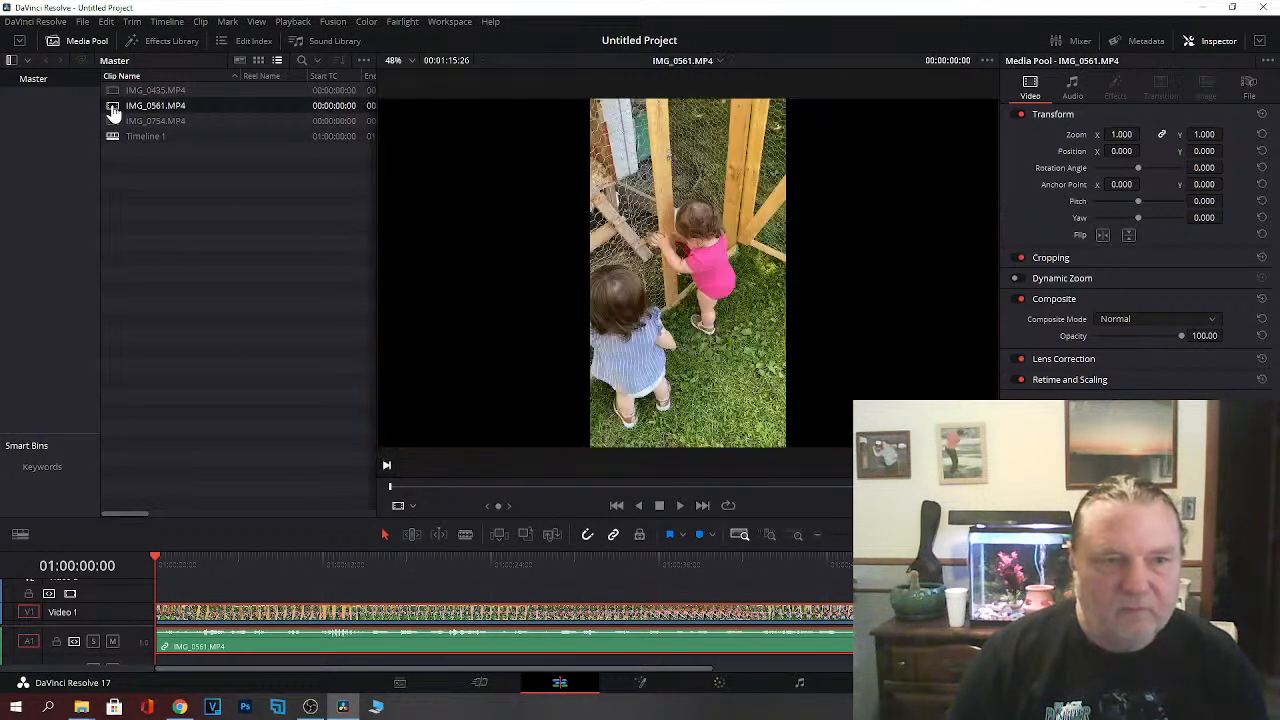
pyautogui.doubleClick(114, 91)
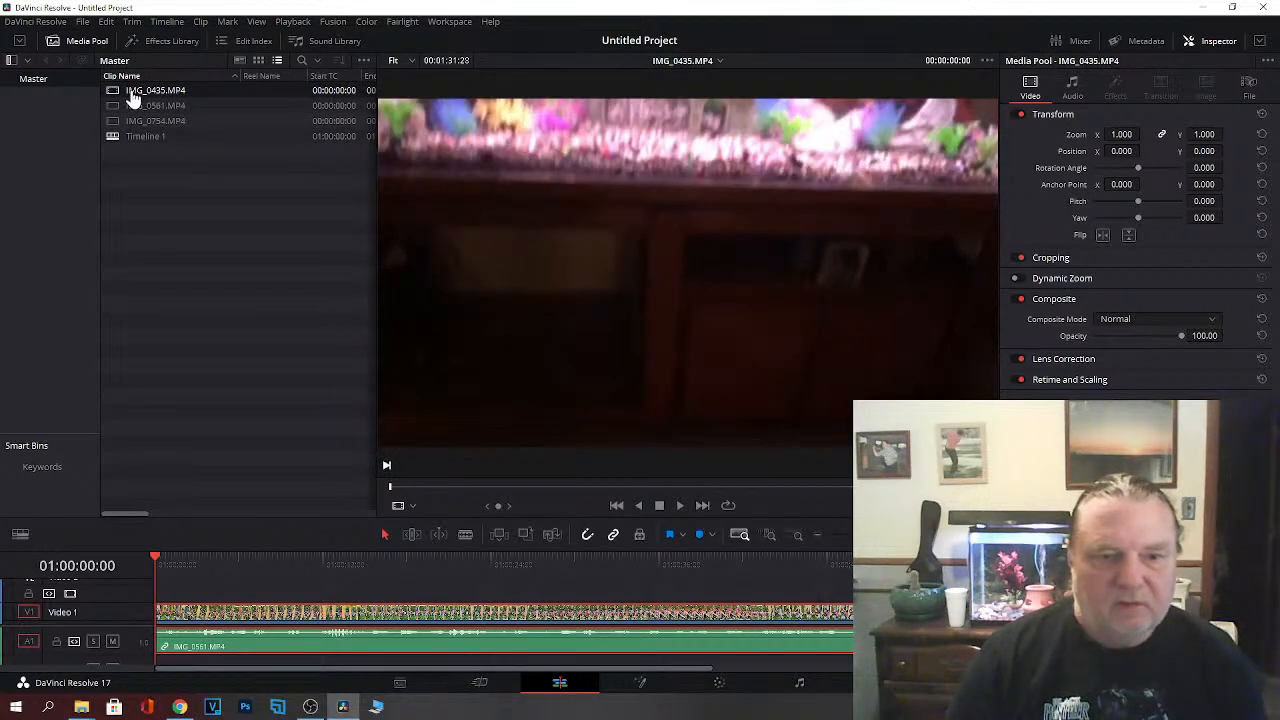
pyautogui.moveTo(133, 97); pyautogui.dragTo(168, 595)
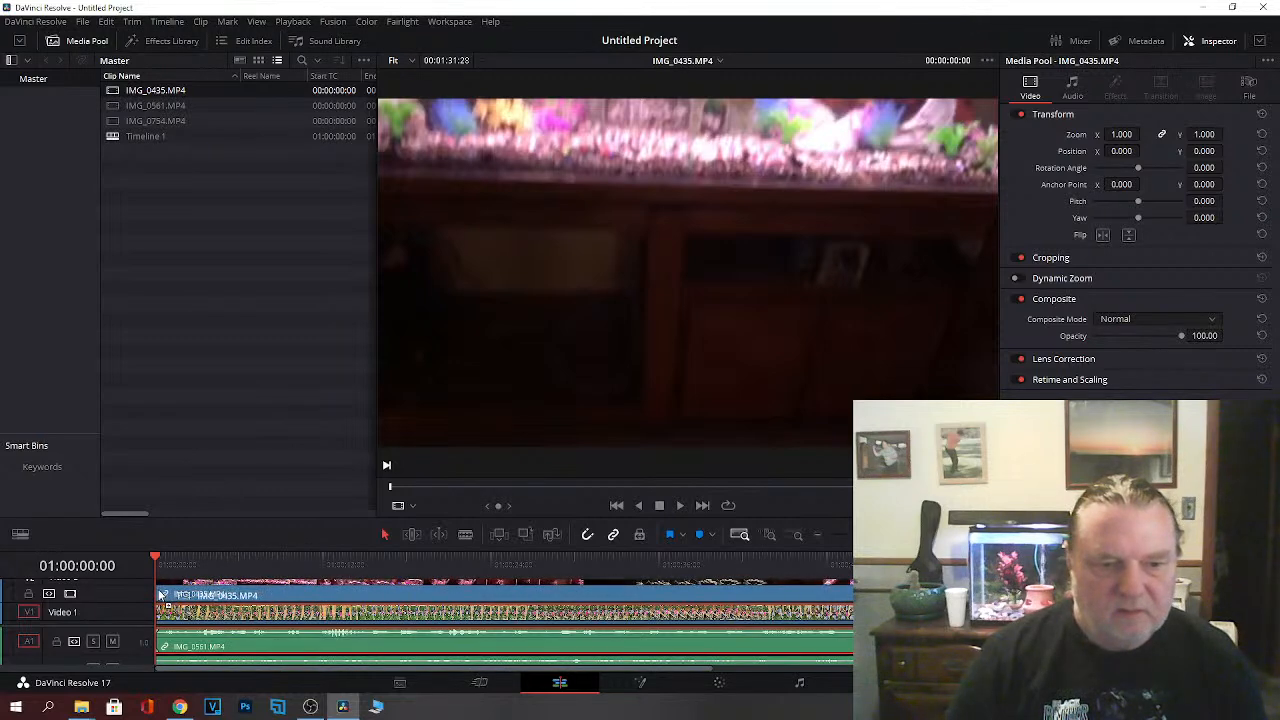
# Step: Scale IMG_0435.MP4 to about 0.442 zoom and shift its anchor point to about 679, 355 so it covers the upper-right tile
pyautogui.click(278, 590)
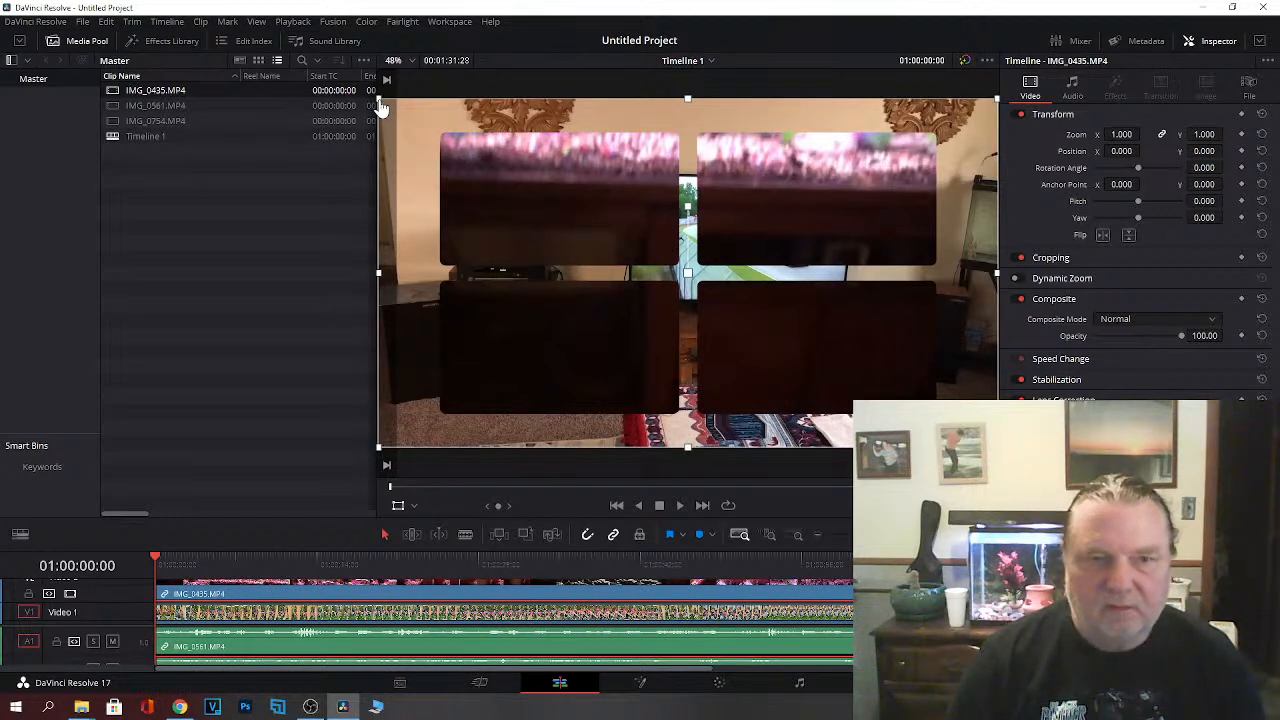
pyautogui.moveTo(381, 106); pyautogui.dragTo(540, 204)
pyautogui.moveTo(688, 272); pyautogui.dragTo(908, 165)
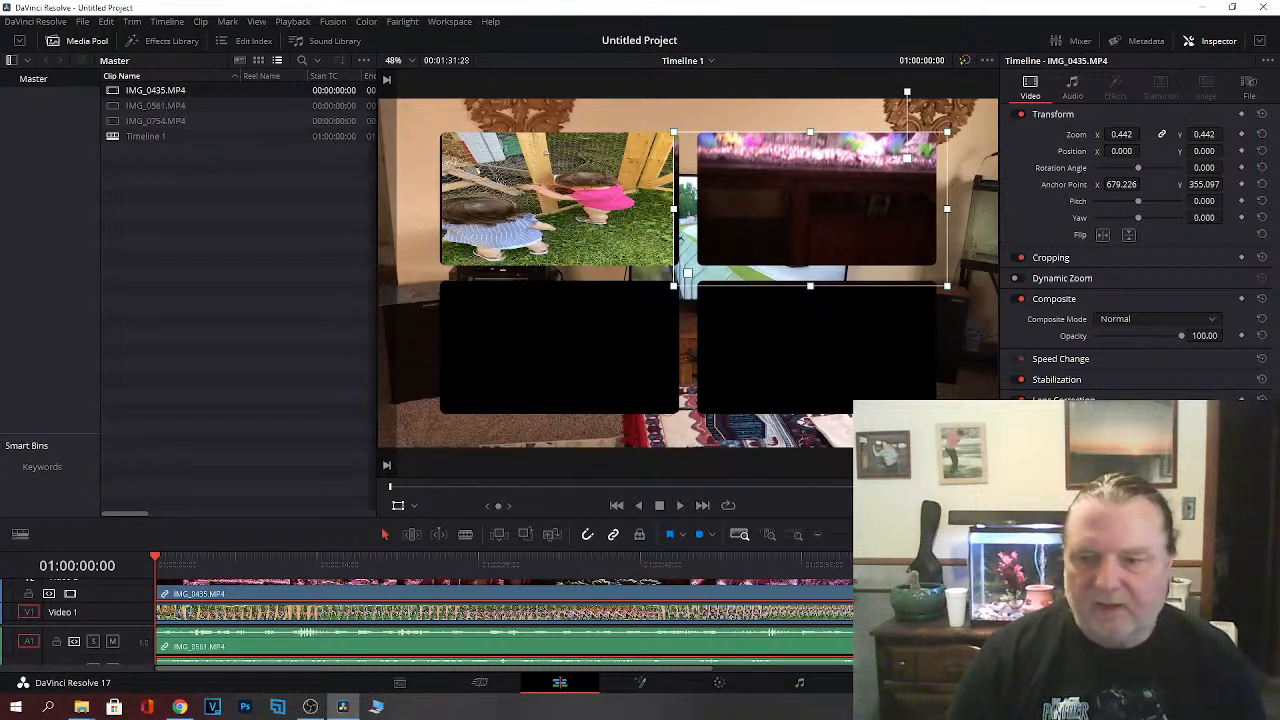
# Step: Inspect the transform frames of IMG_0754.MP4 and IMG_0561.MP4 in the viewer
pyautogui.click(503, 624)
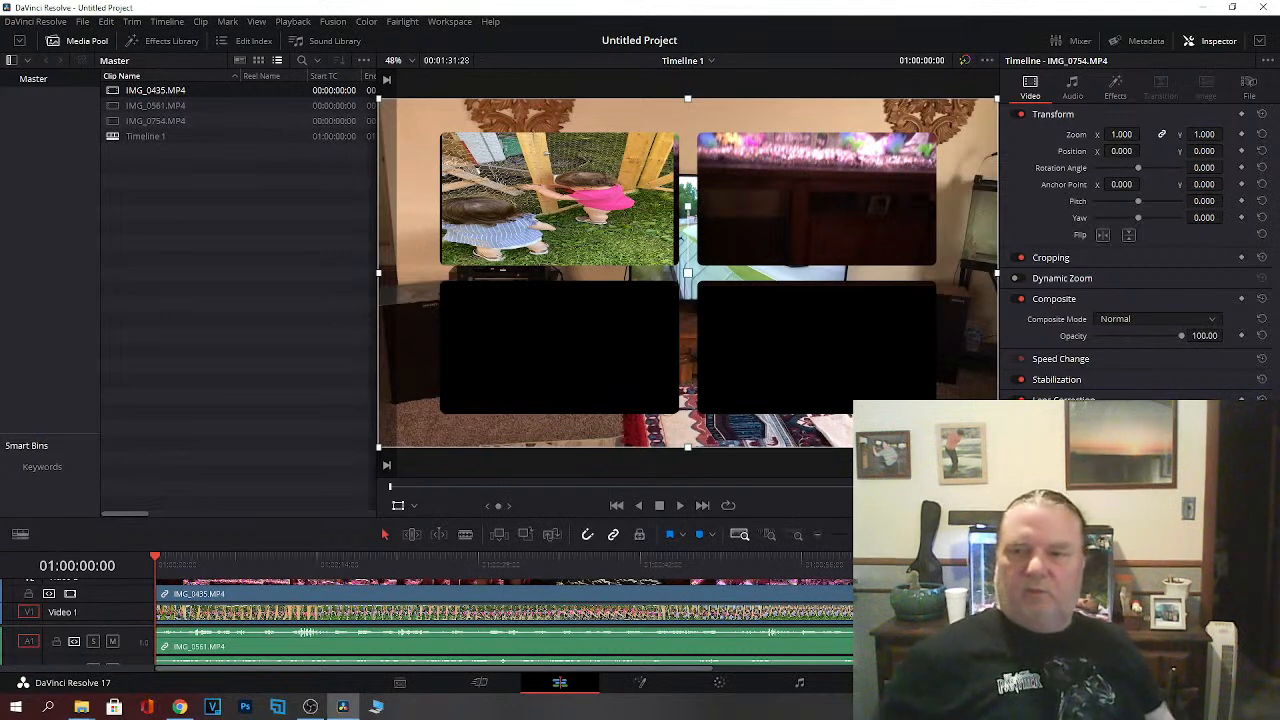
pyautogui.click(397, 508)
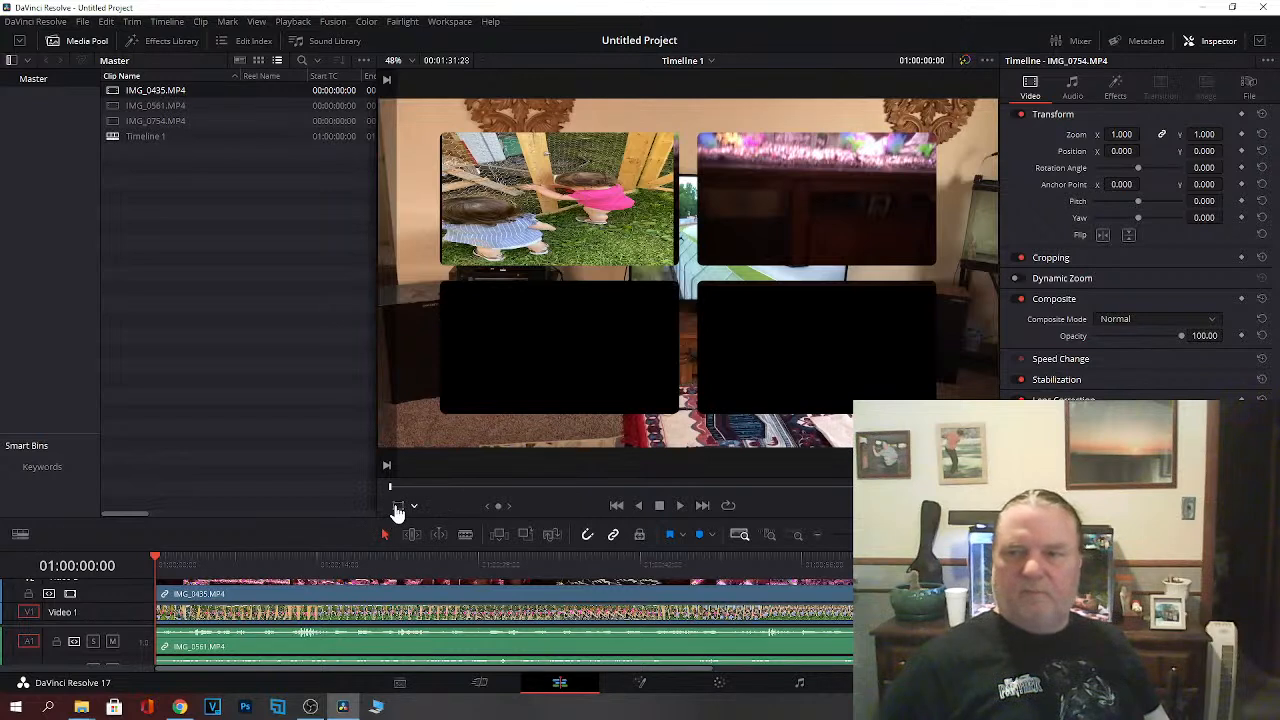
pyautogui.click(400, 510)
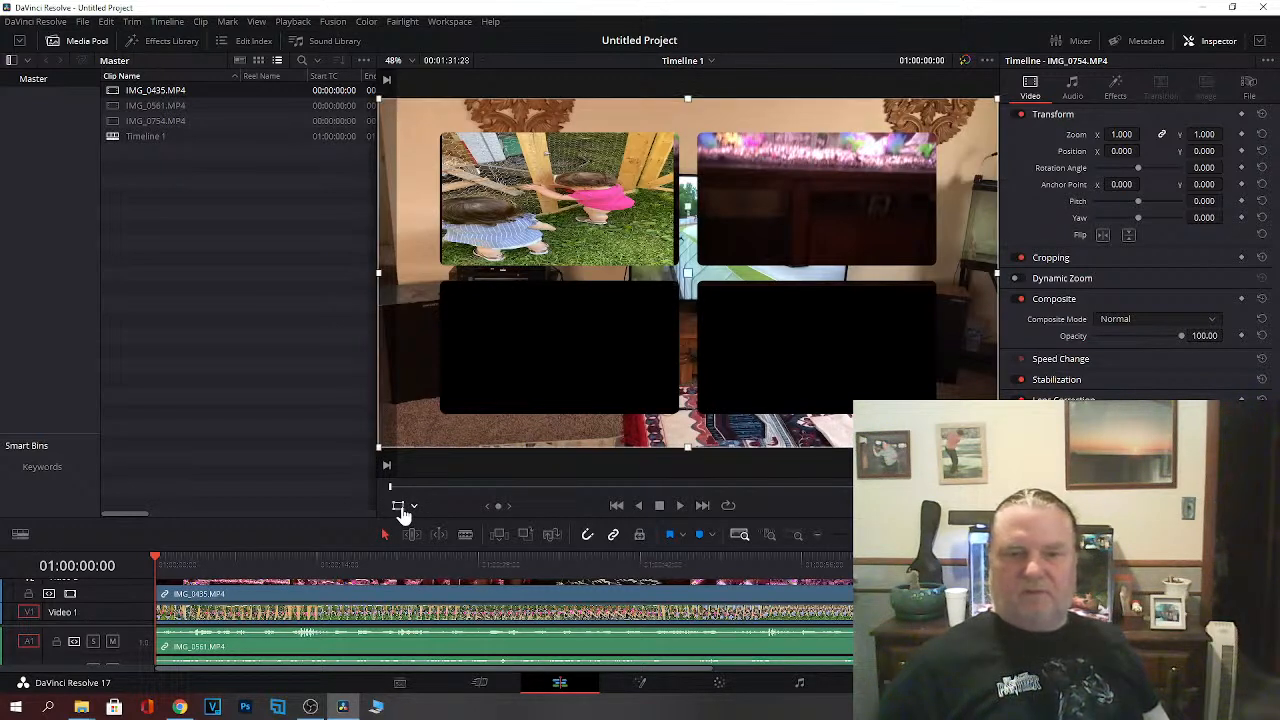
pyautogui.click(468, 620)
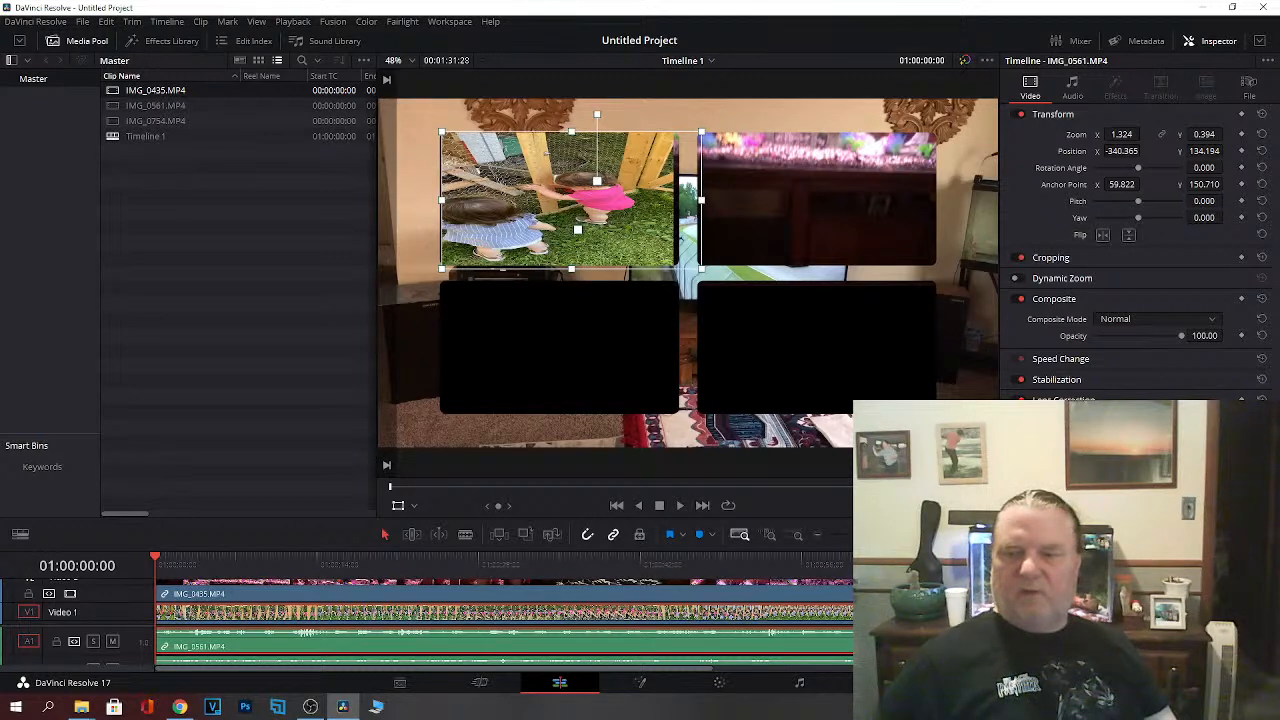
pyautogui.scroll(2, 505, 605)
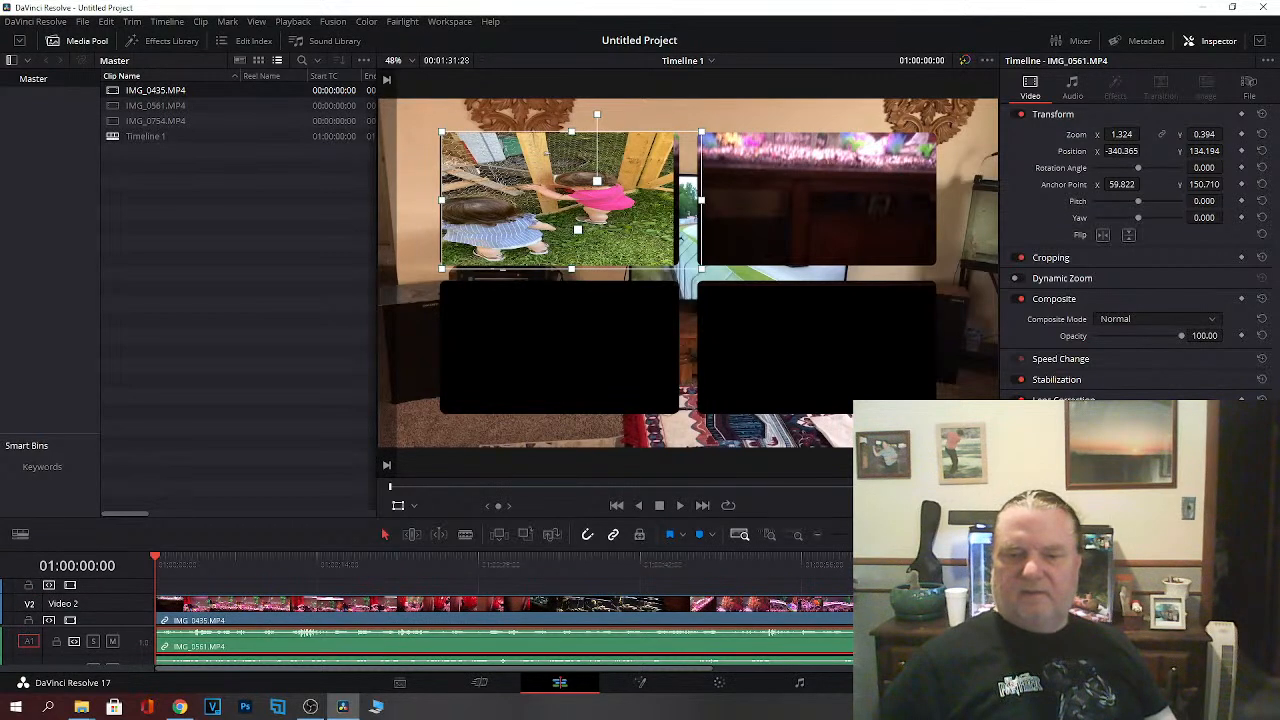
# Step: Hide the on-screen transform handles for IMG_0435.MP4, and switch its Transform settings off and back on to compare
pyautogui.click(605, 619)
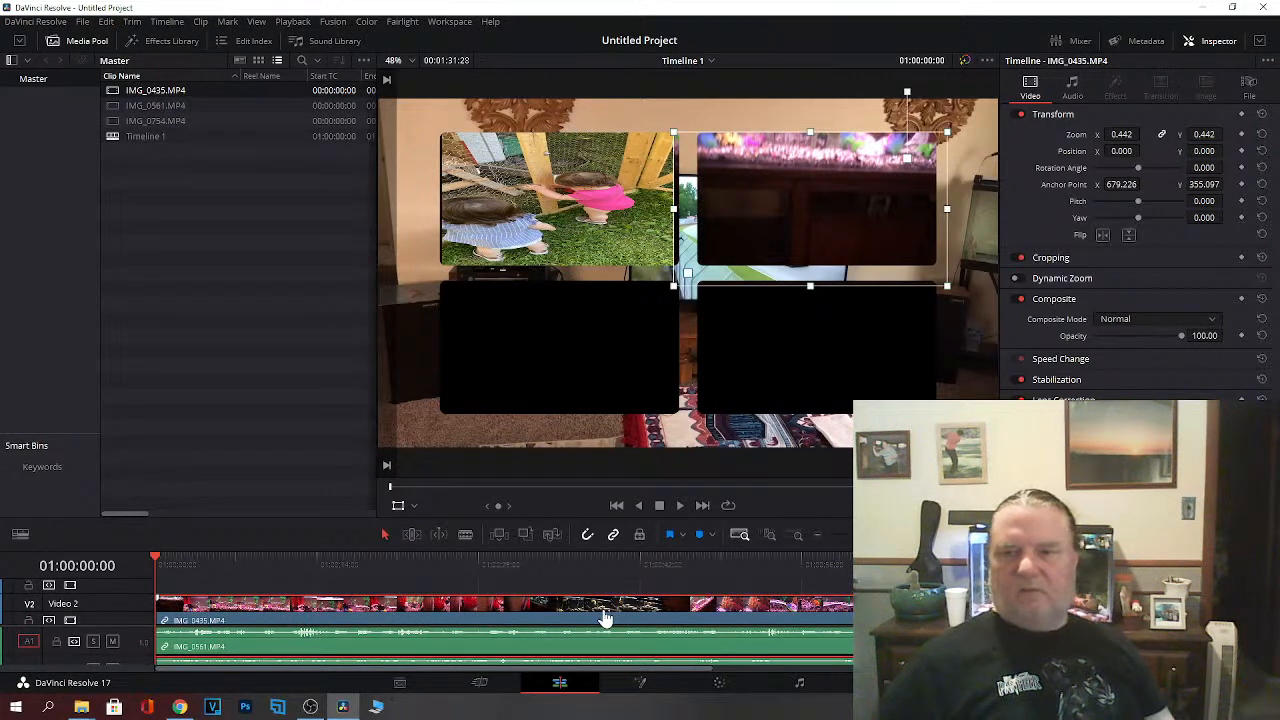
pyautogui.click(400, 511)
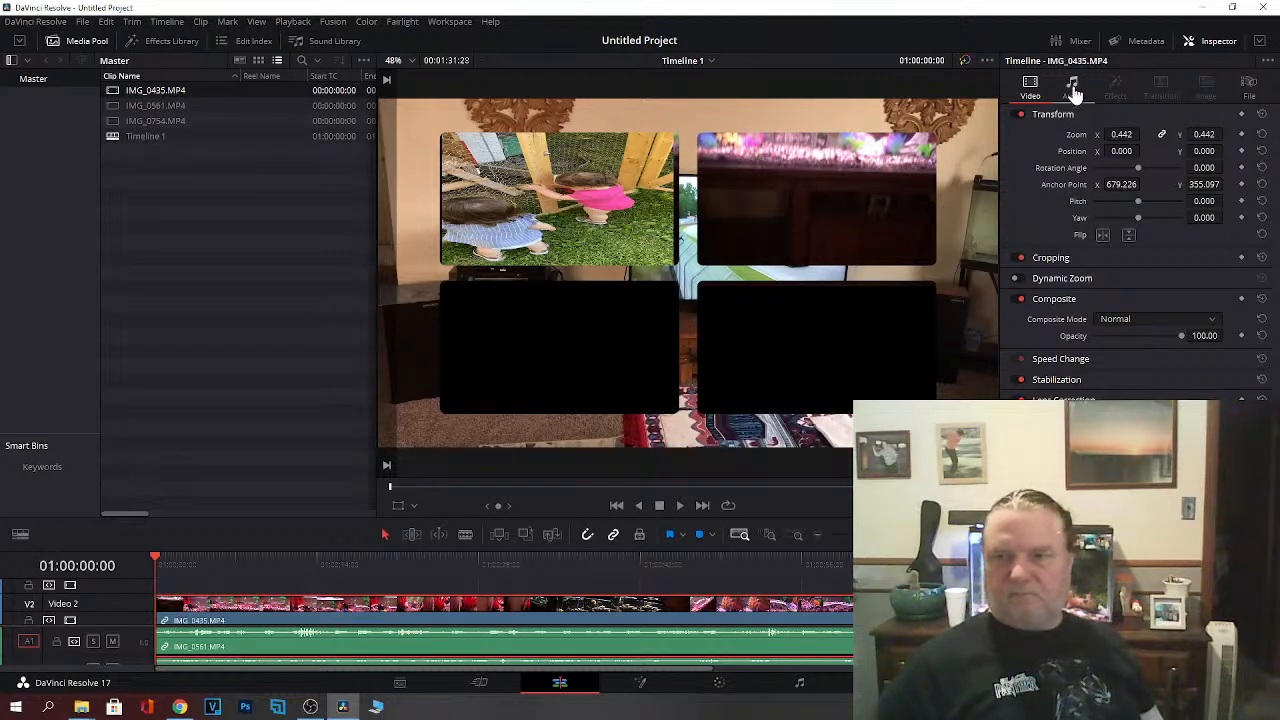
pyautogui.click(1022, 115)
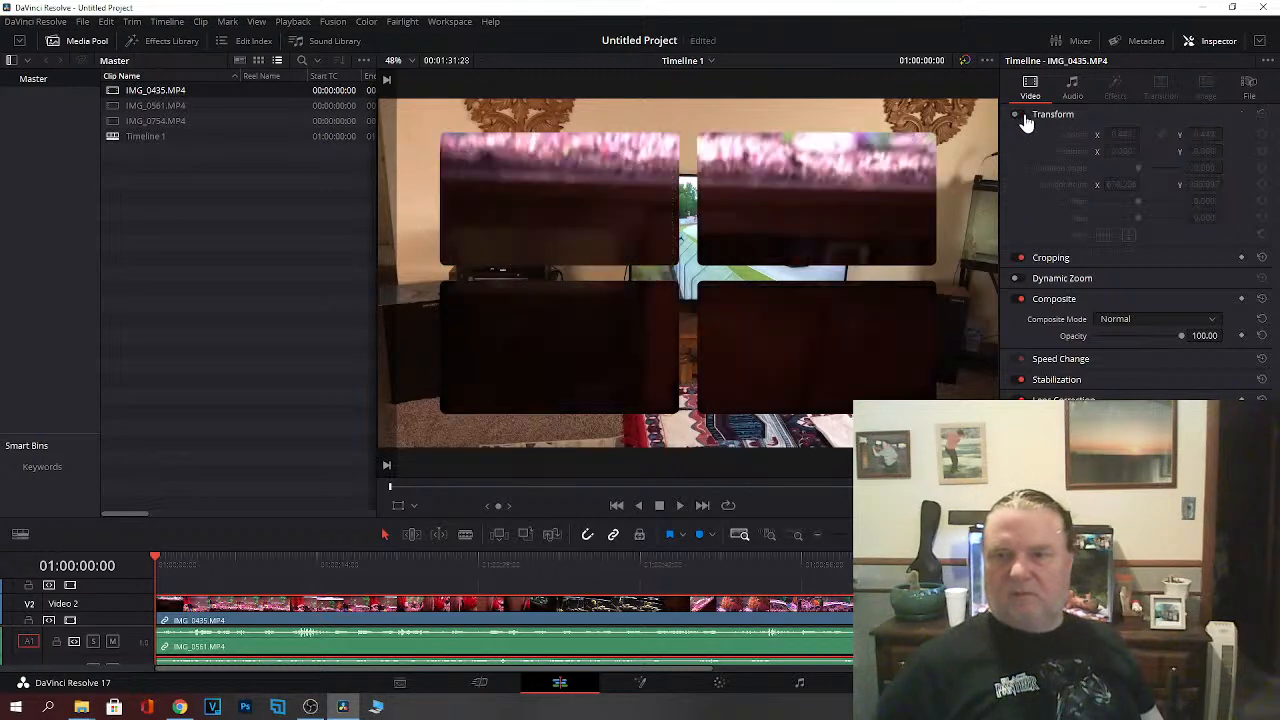
pyautogui.click(1021, 116)
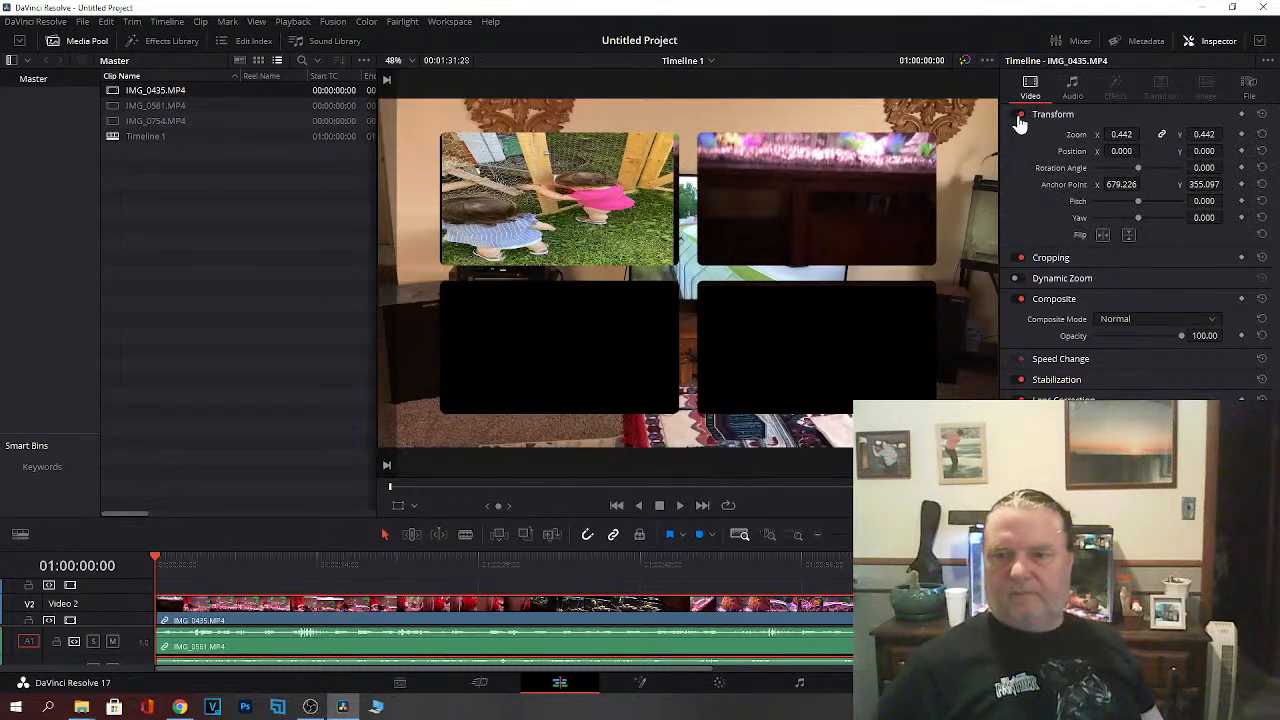
# Step: Try different Video Collage layouts on IMG_0754.MP4, including 3 columns, and settle on 1 column and 1 row
pyautogui.scroll(-1, 1060, 602)
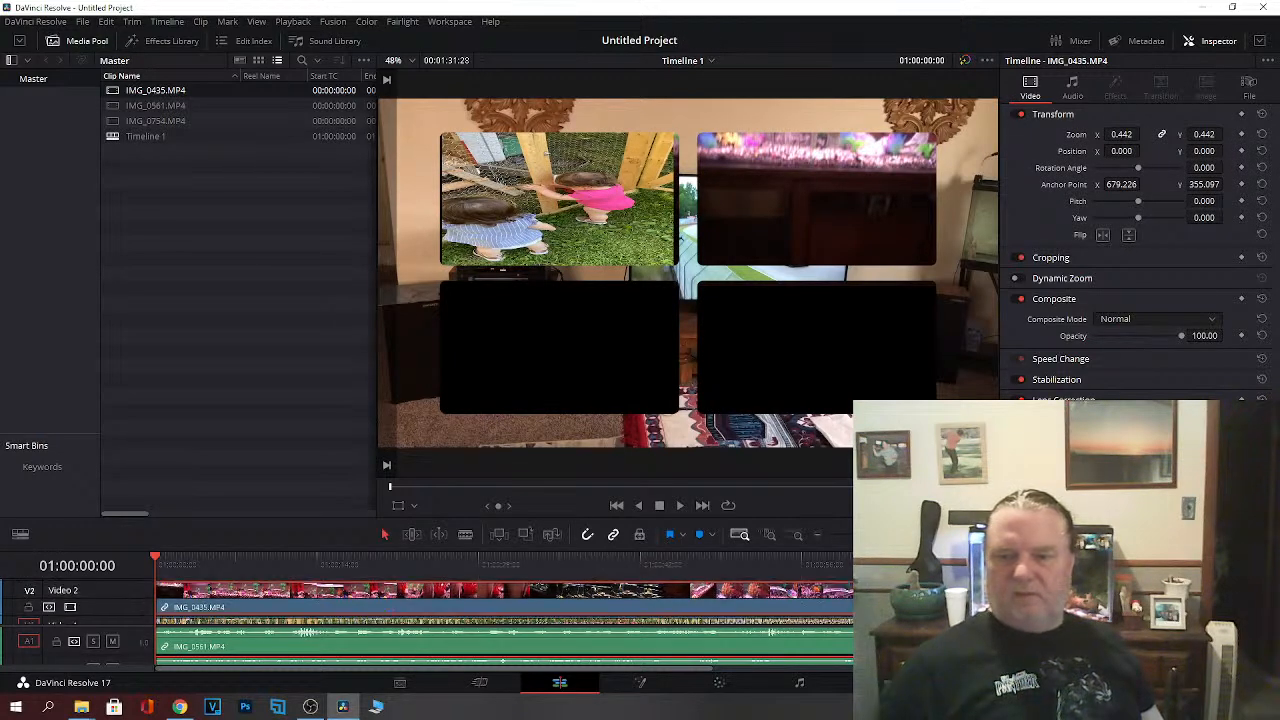
pyautogui.scroll(-2, 505, 602)
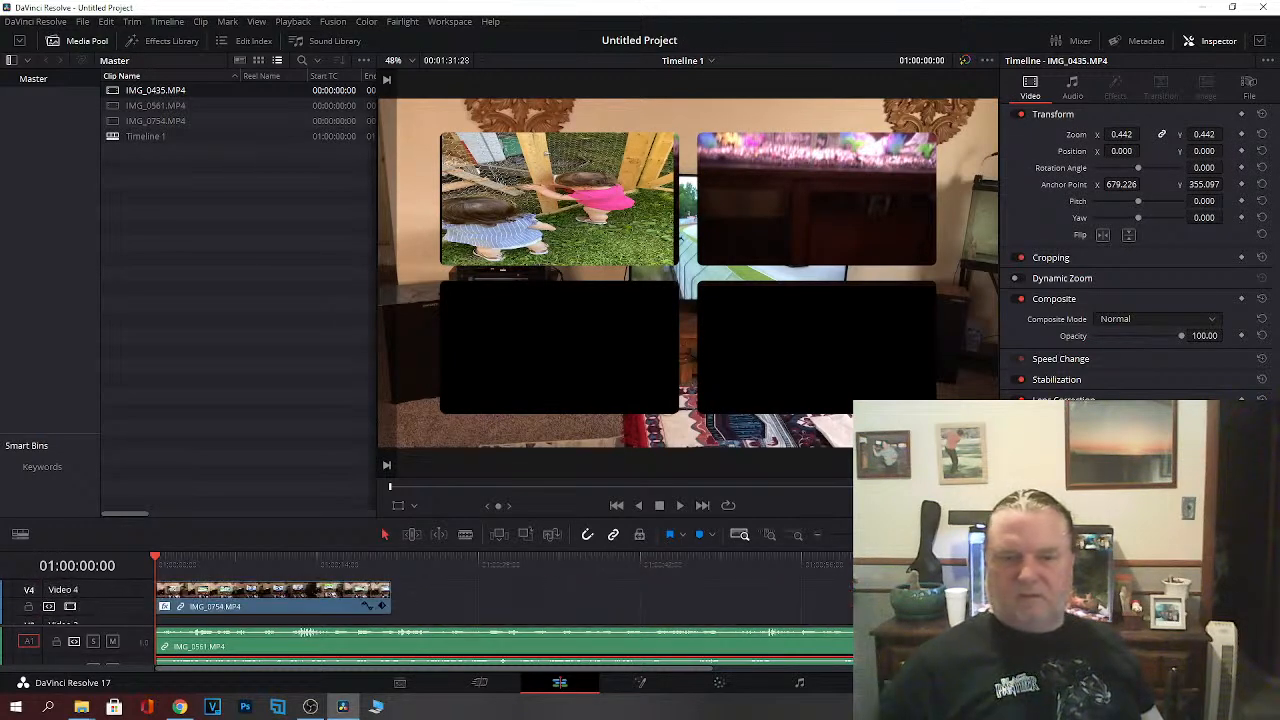
pyautogui.click(277, 603)
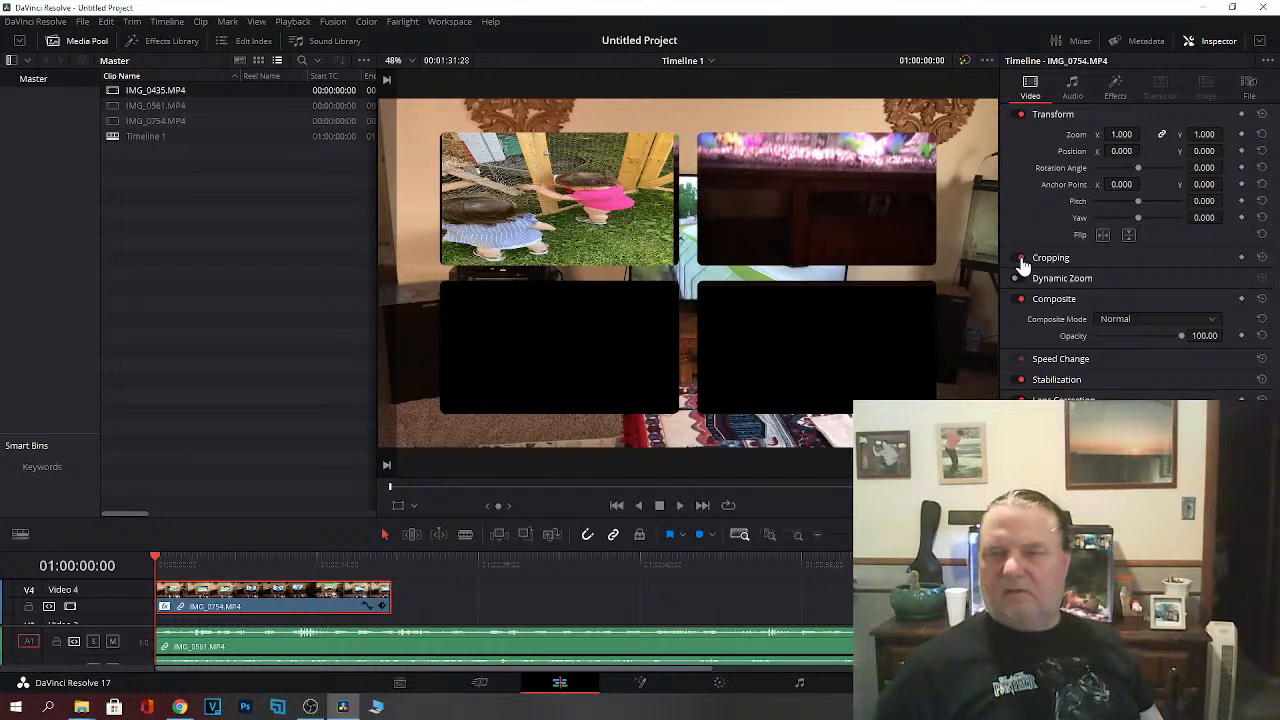
pyautogui.click(1115, 90)
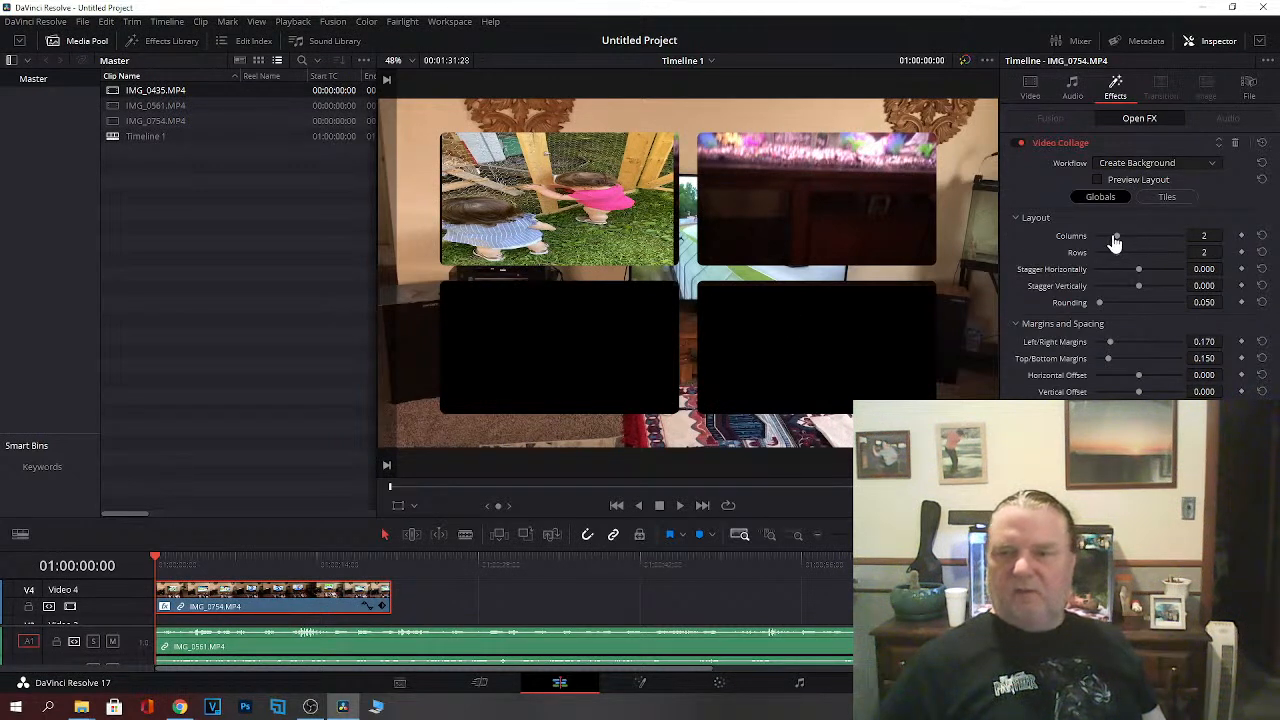
pyautogui.moveTo(1113, 243); pyautogui.dragTo(1108, 245)
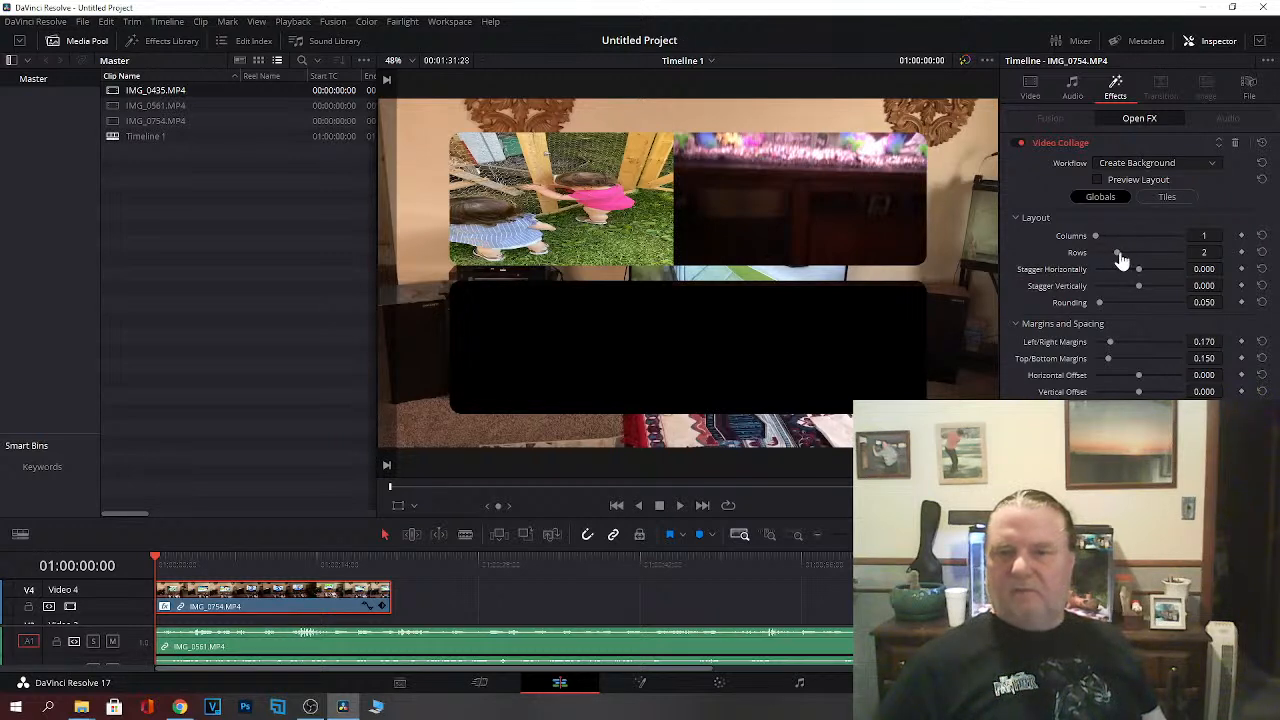
pyautogui.moveTo(1120, 257); pyautogui.dragTo(1102, 263)
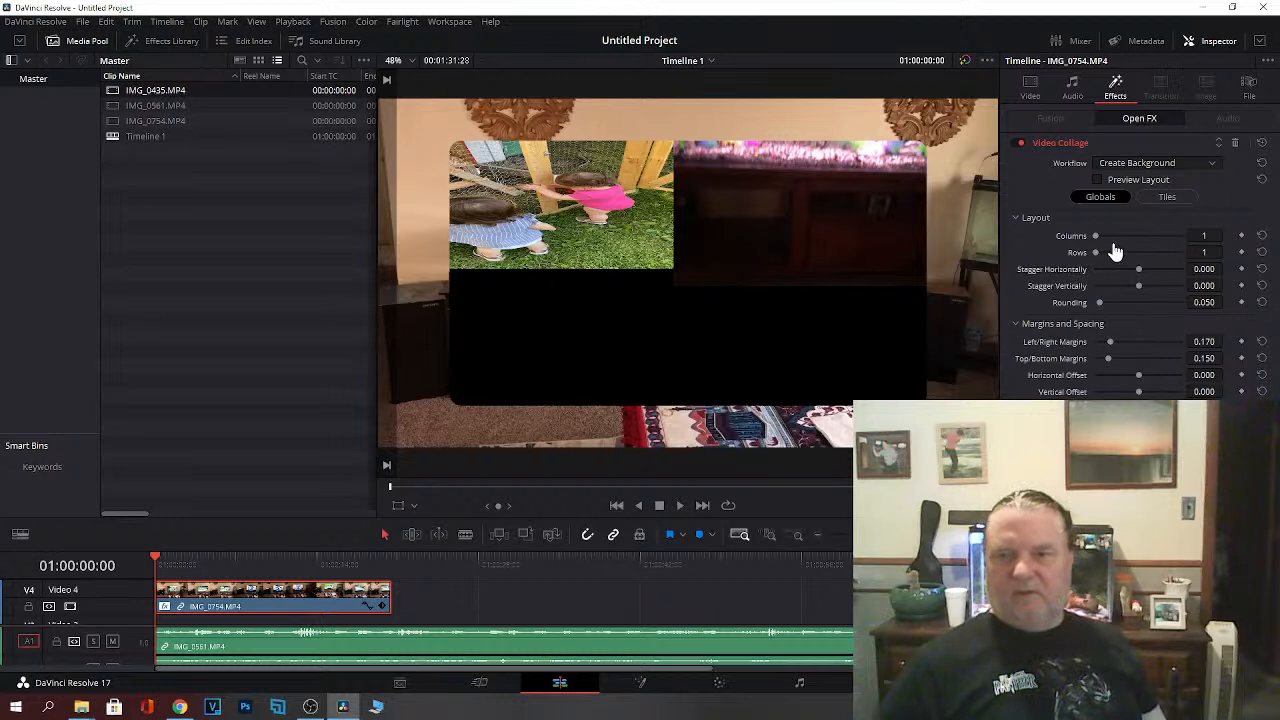
pyautogui.moveTo(1098, 237); pyautogui.dragTo(1133, 243)
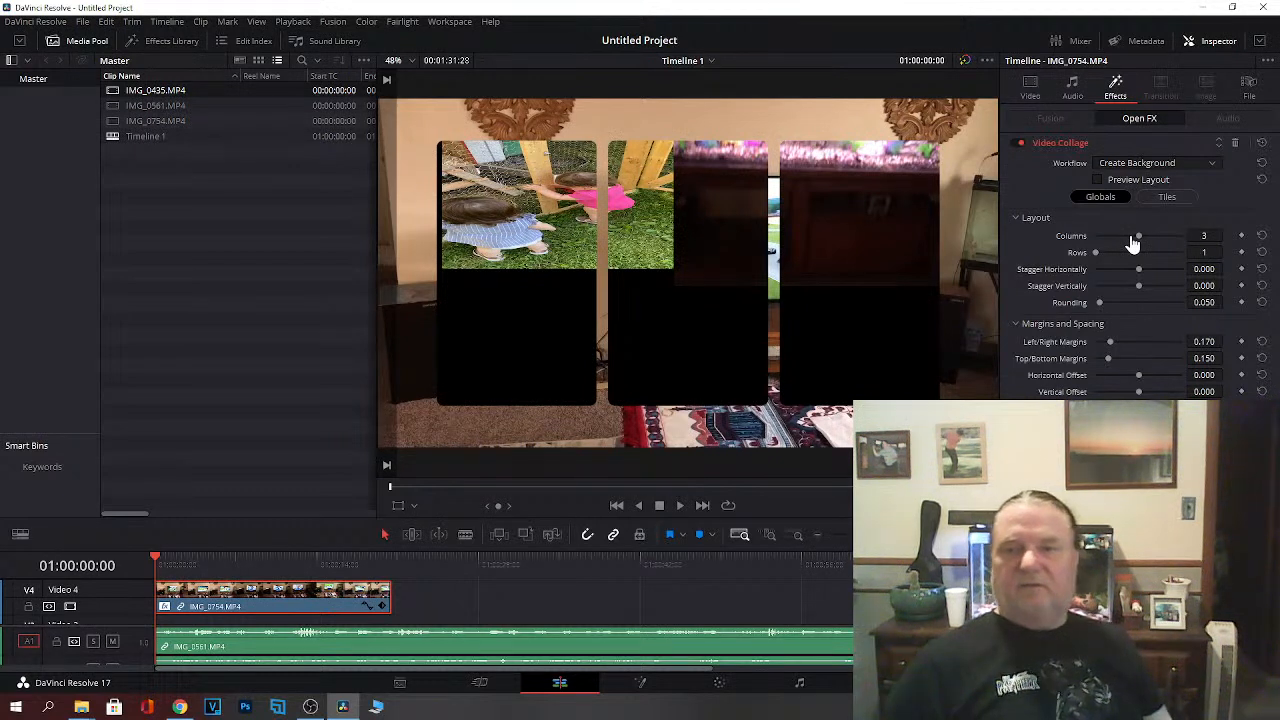
pyautogui.moveTo(1133, 243); pyautogui.dragTo(1108, 246)
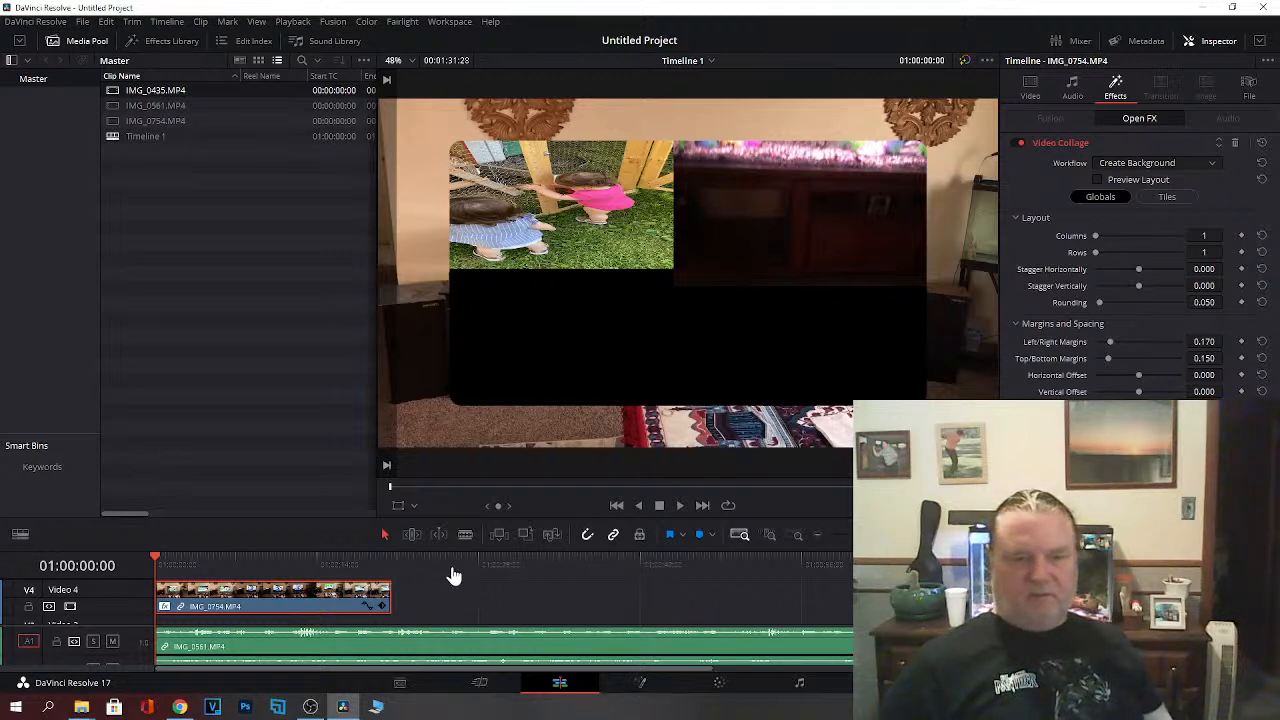
# Step: Play the first 12 seconds or so of the collage, and return the playhead to the timeline's start
pyautogui.click(680, 506)
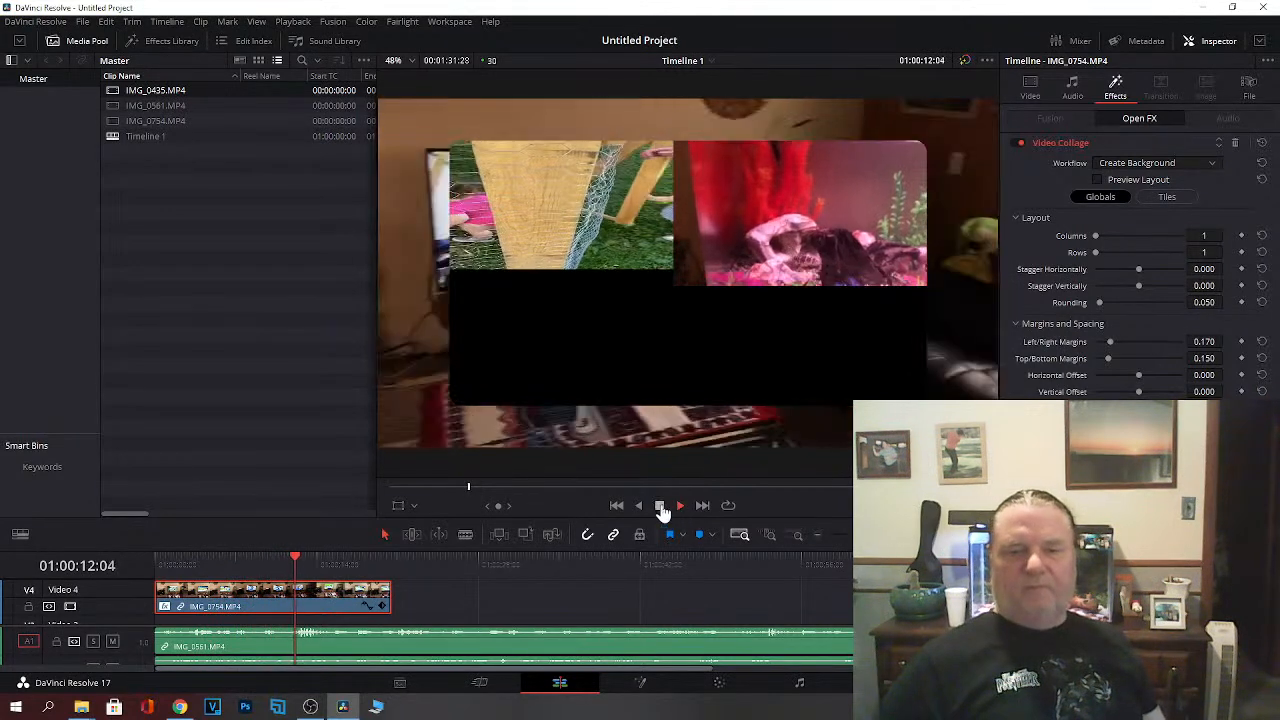
pyautogui.click(660, 507)
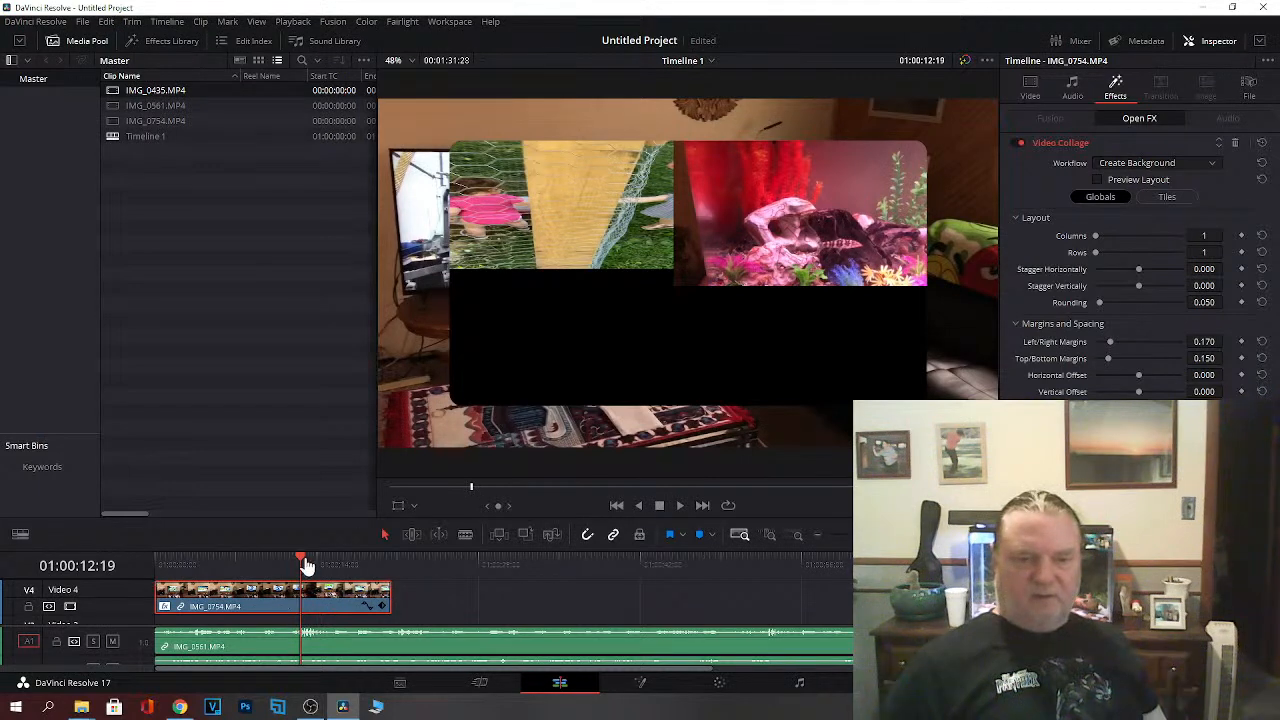
pyautogui.moveTo(302, 563); pyautogui.dragTo(165, 567)
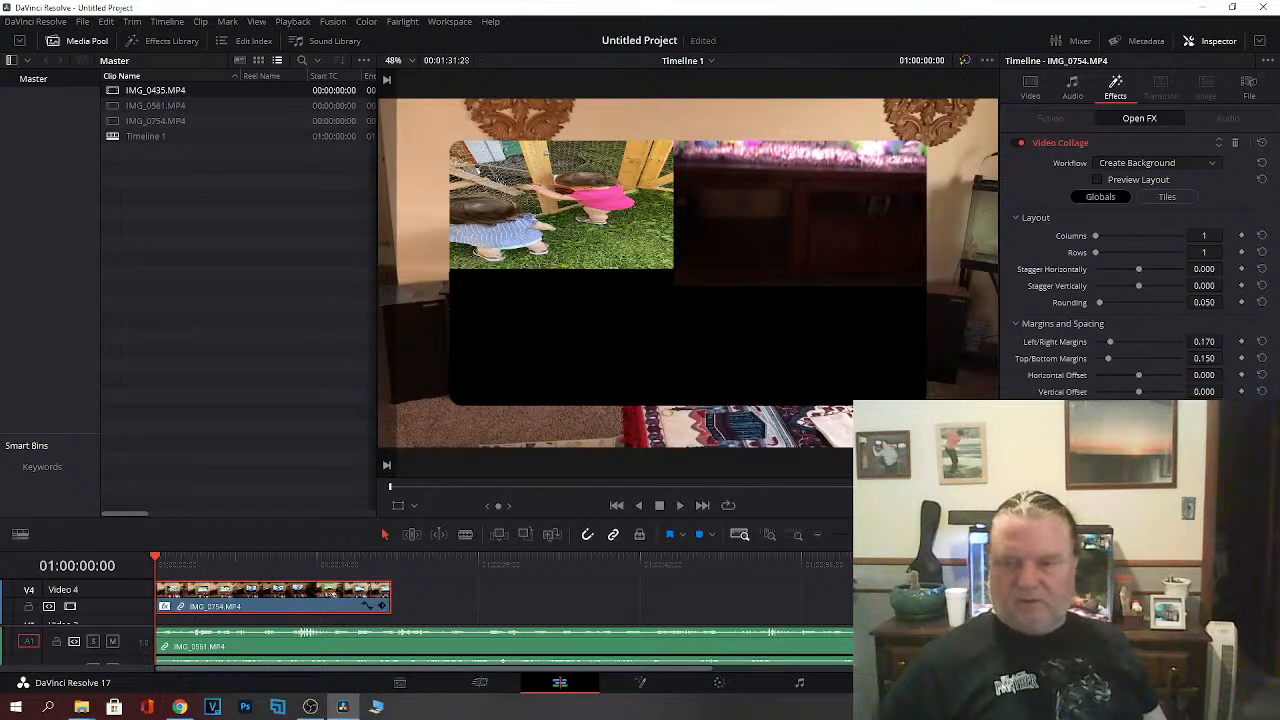
pyautogui.scroll(-3, 400, 605)
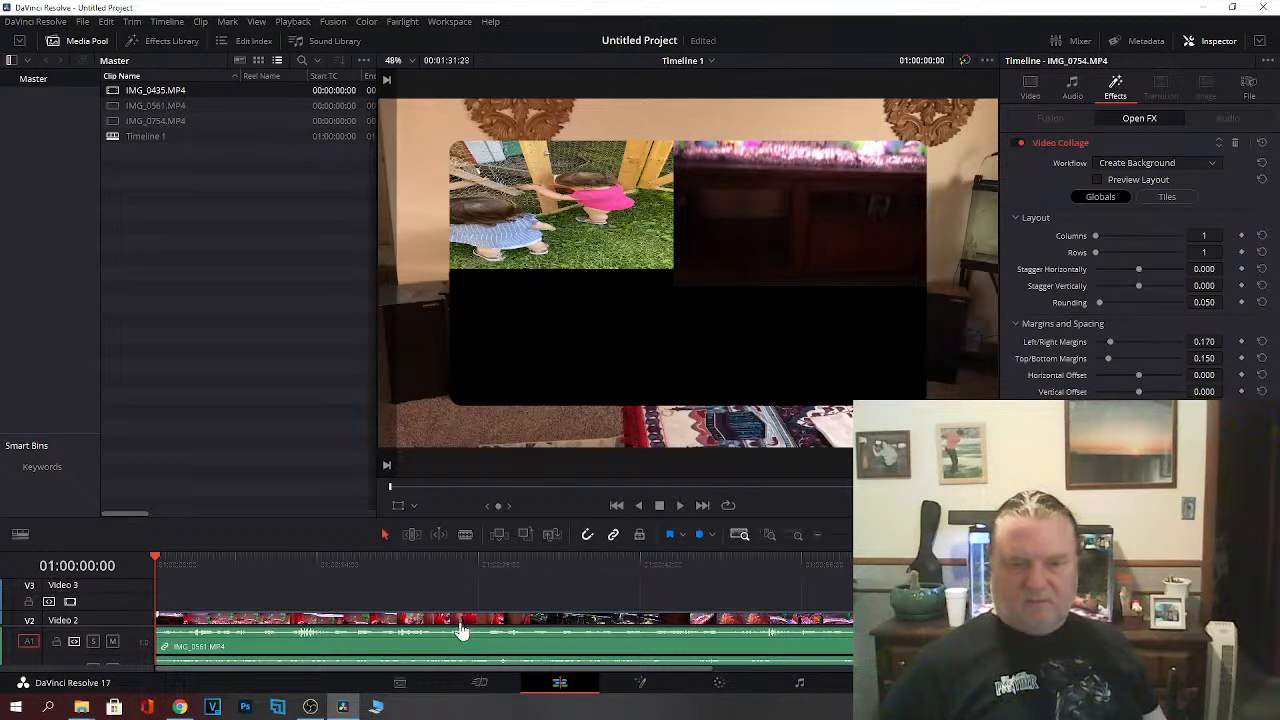
# Step: Resize and reposition IMG_0435.MP4 in the viewer to about 0.354 by 0.769 zoom, covering the right part of the collage opening
pyautogui.click(460, 627)
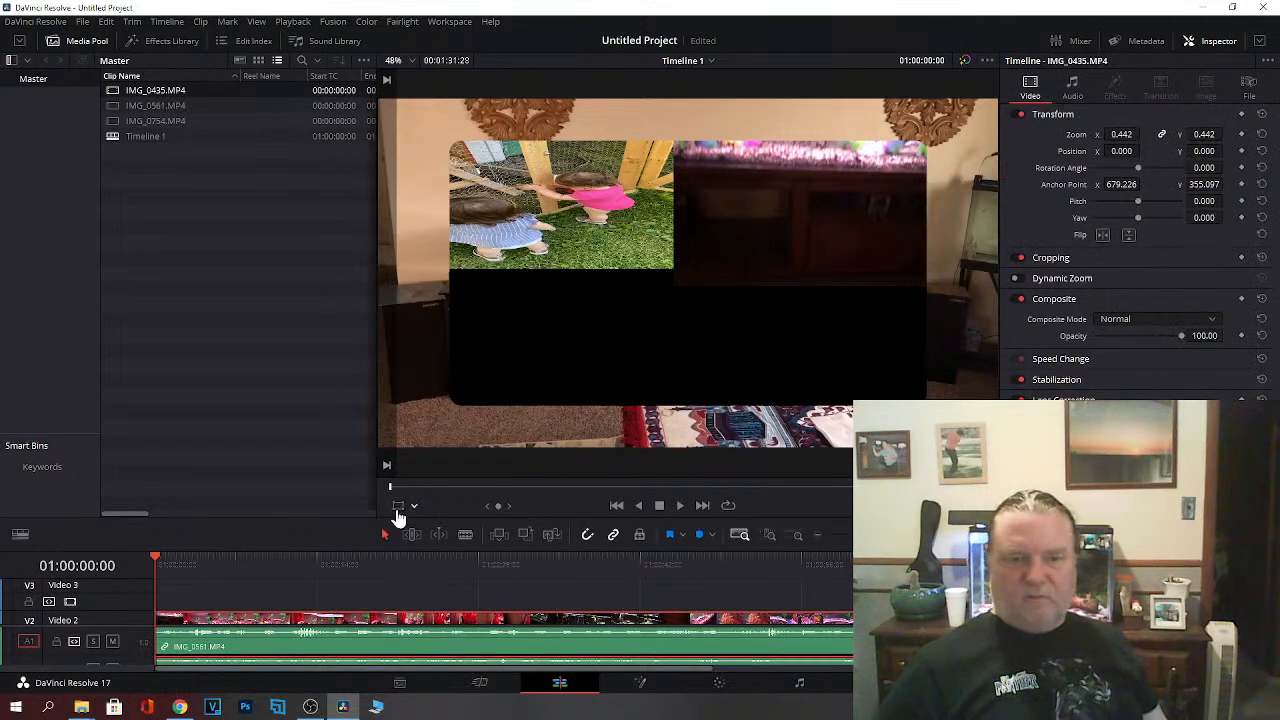
pyautogui.click(398, 506)
pyautogui.moveTo(810, 287); pyautogui.dragTo(810, 410)
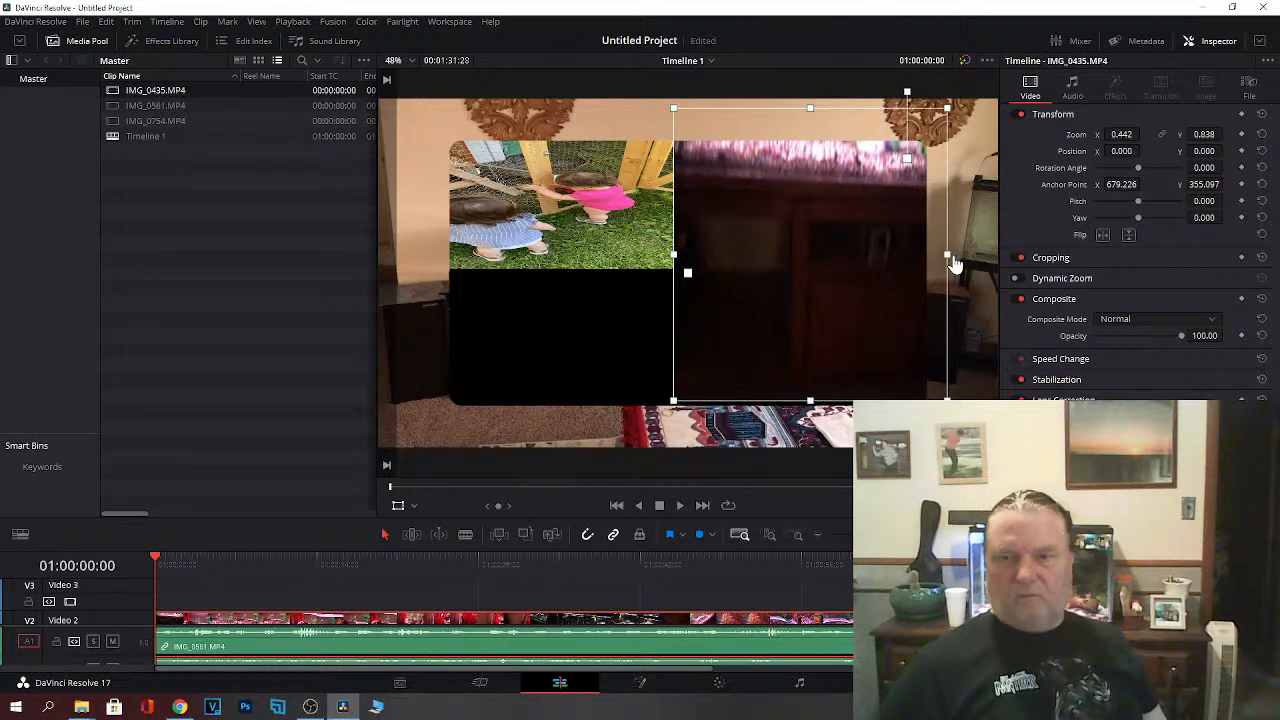
pyautogui.moveTo(947, 256); pyautogui.dragTo(874, 263)
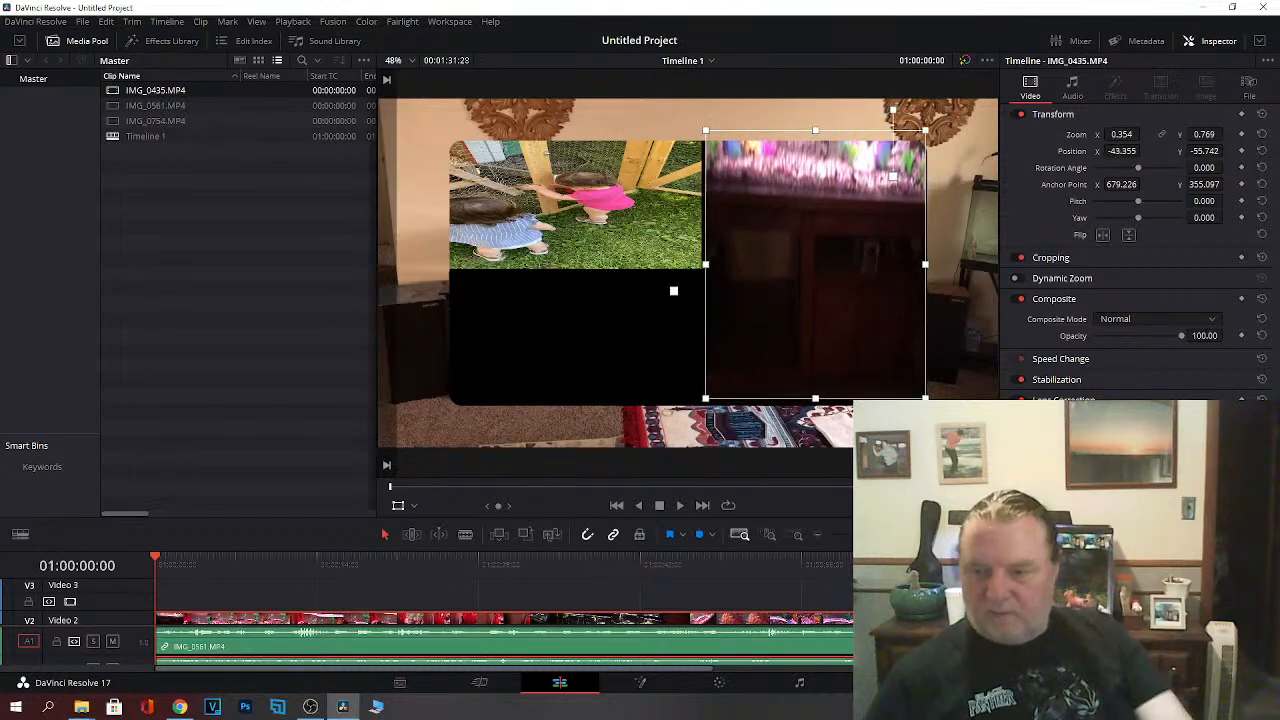
# Step: Stretch IMG_0561.MP4 vertically in the viewer to about 0.73 Y zoom, and shift its anchor point down to fill the collage opening's left part
pyautogui.scroll(-3, 504, 602)
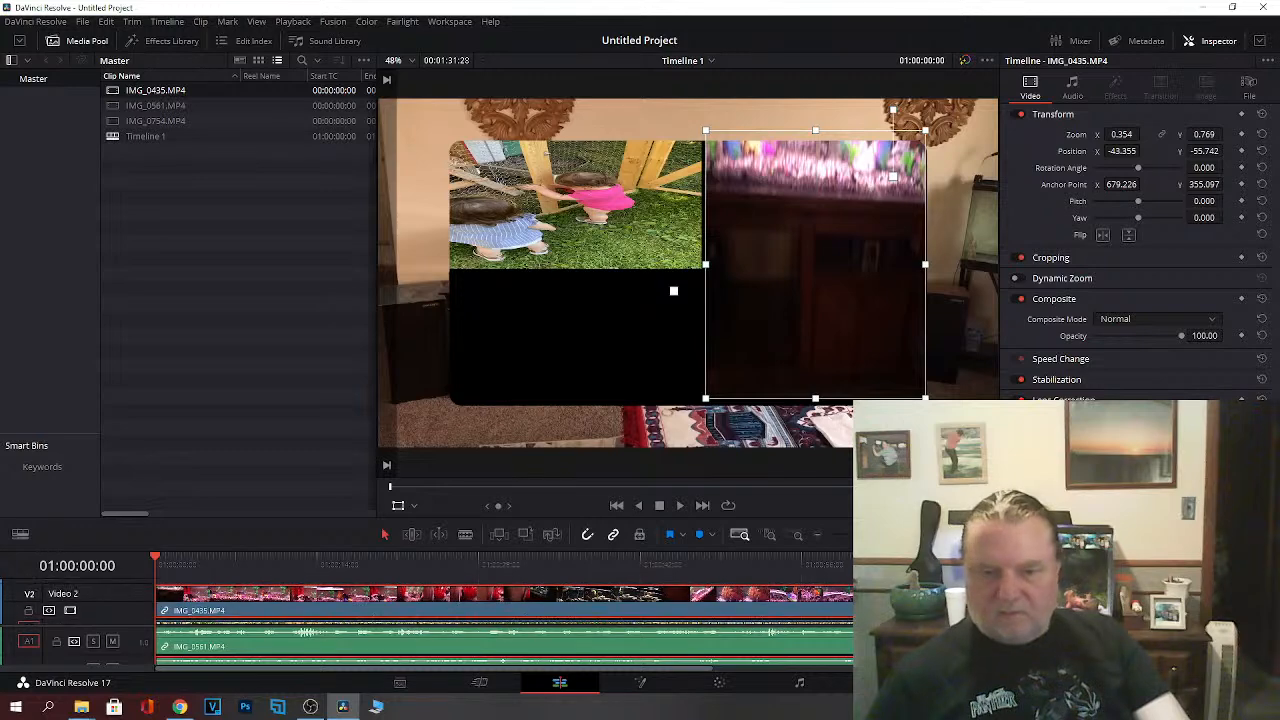
pyautogui.click(694, 622)
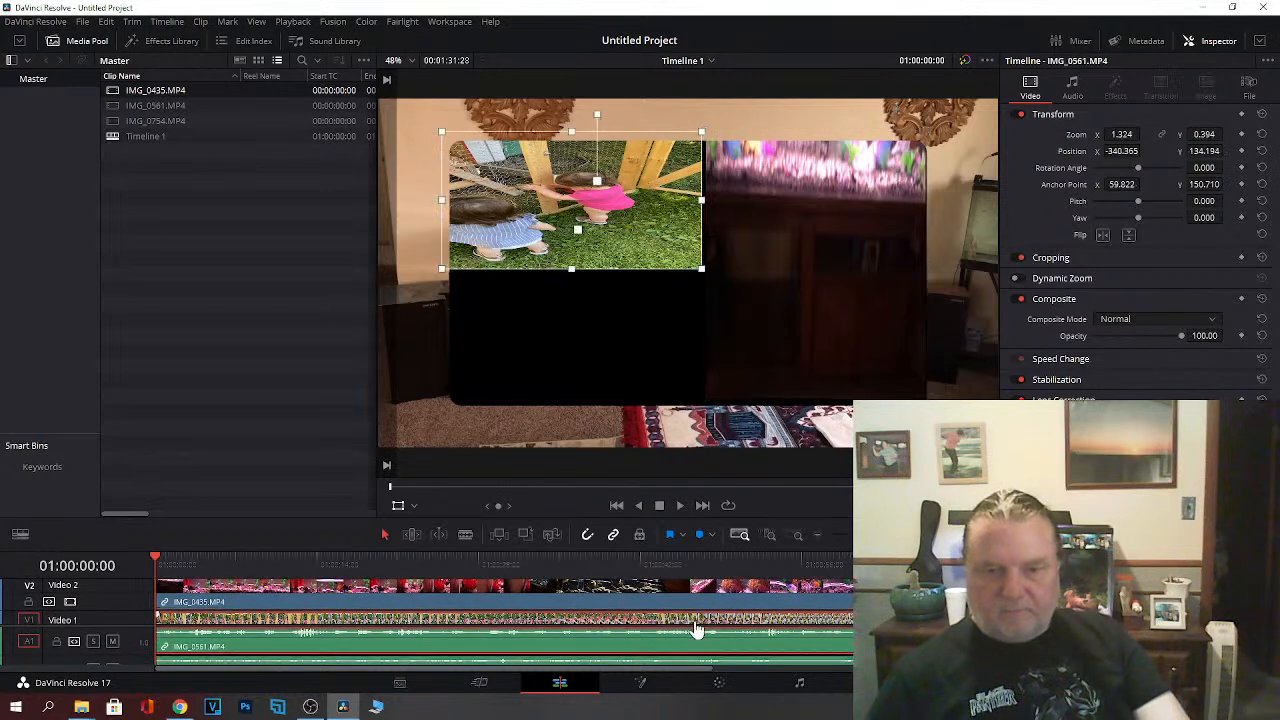
pyautogui.click(398, 505)
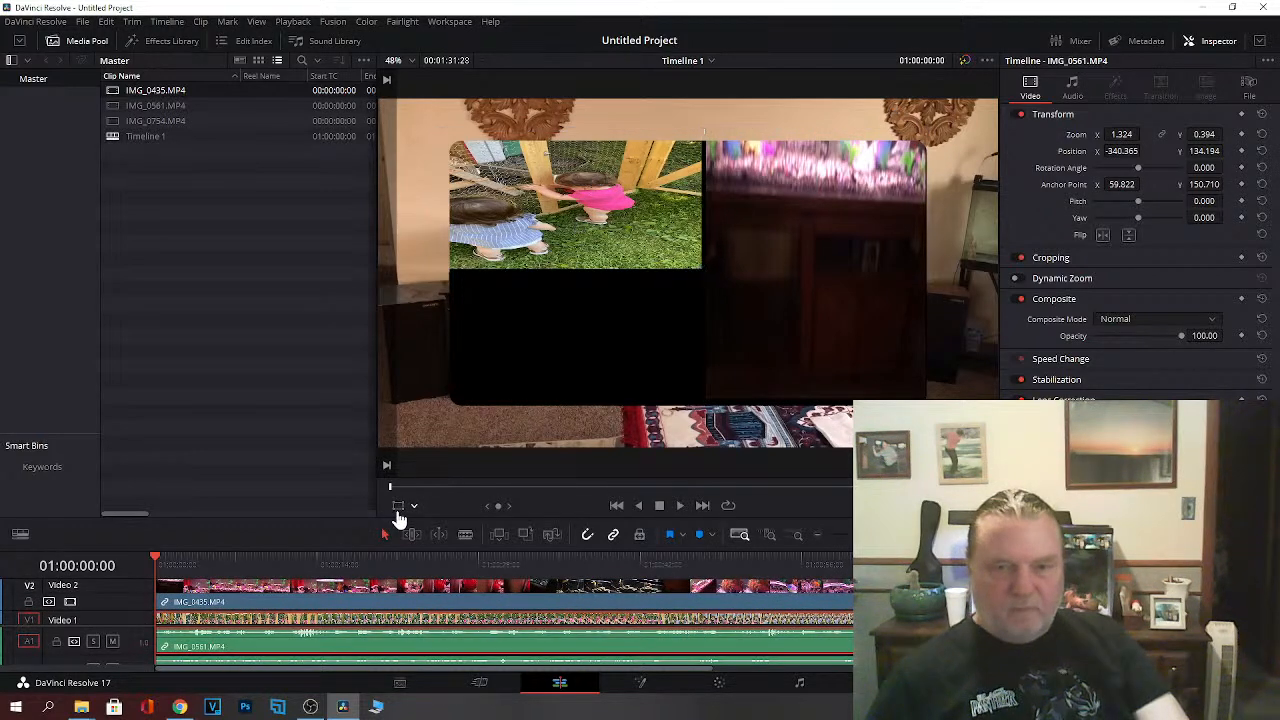
pyautogui.click(398, 505)
pyautogui.moveTo(571, 271); pyautogui.dragTo(572, 343)
pyautogui.moveTo(598, 182); pyautogui.dragTo(583, 375)
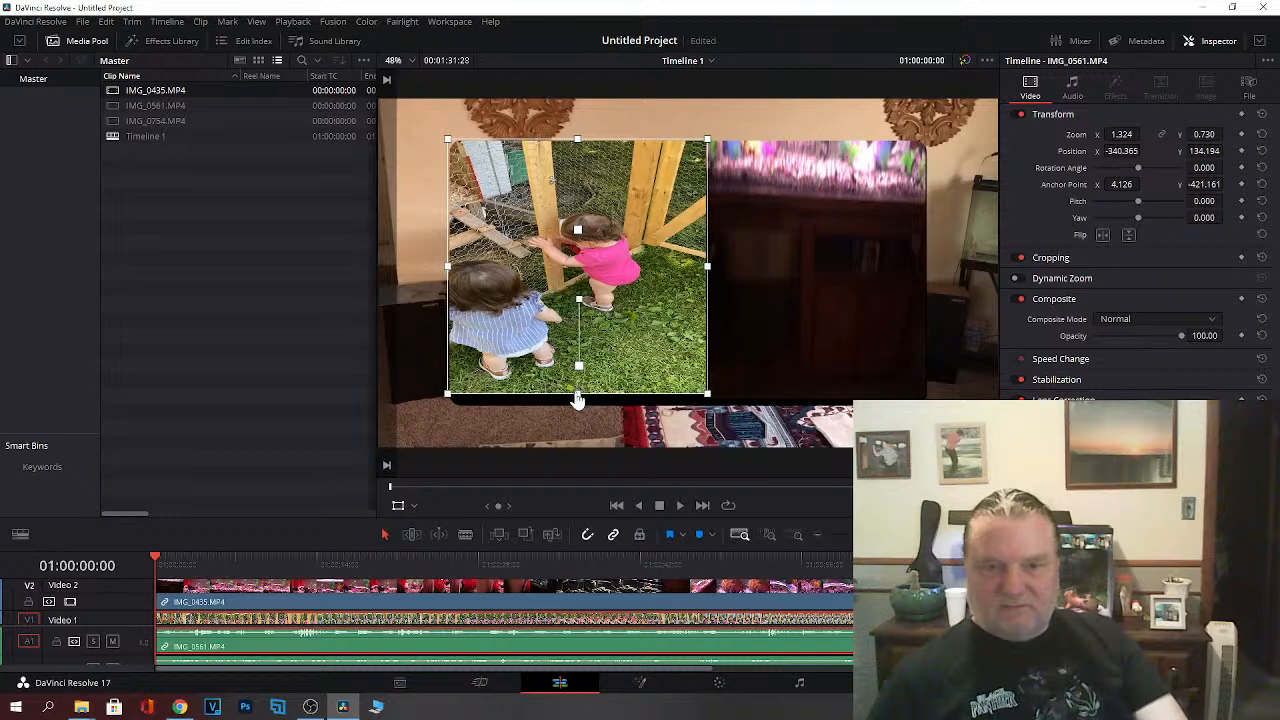
# Step: Fine-tune IMG_0561.MP4 to 0.748 Y zoom, with a rotation of about -0.559 and its anchor point near 12.457, -498.843
pyautogui.moveTo(581, 401)
pyautogui.mouseDown()
pyautogui.moveTo(580, 413)
pyautogui.moveTo(582, 402)
pyautogui.mouseUp()
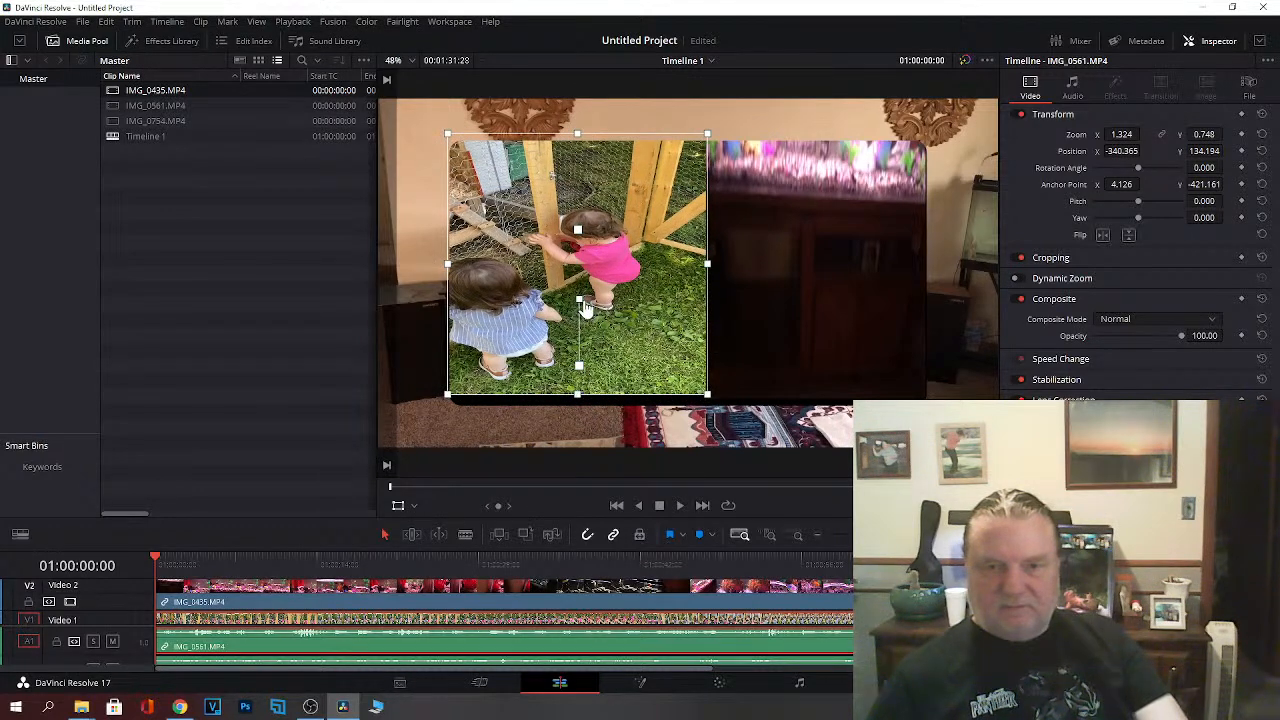
pyautogui.moveTo(583, 306); pyautogui.dragTo(583, 275)
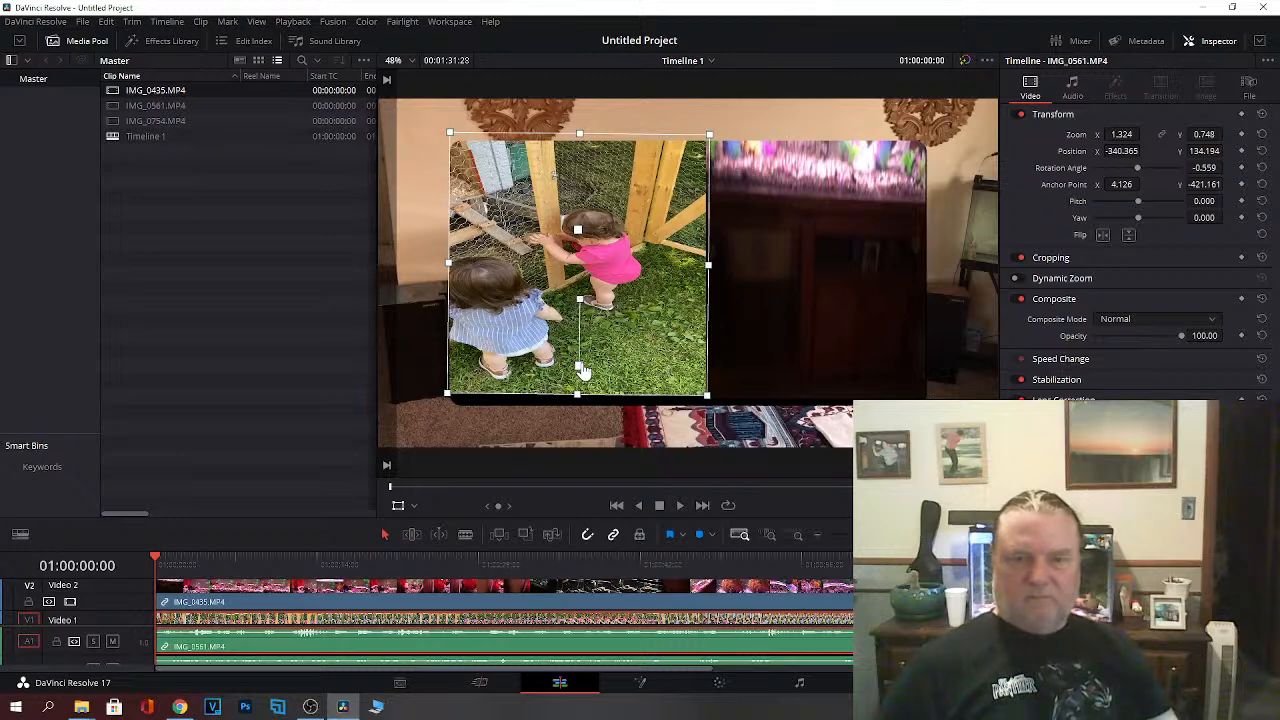
pyautogui.moveTo(580, 370); pyautogui.dragTo(583, 397)
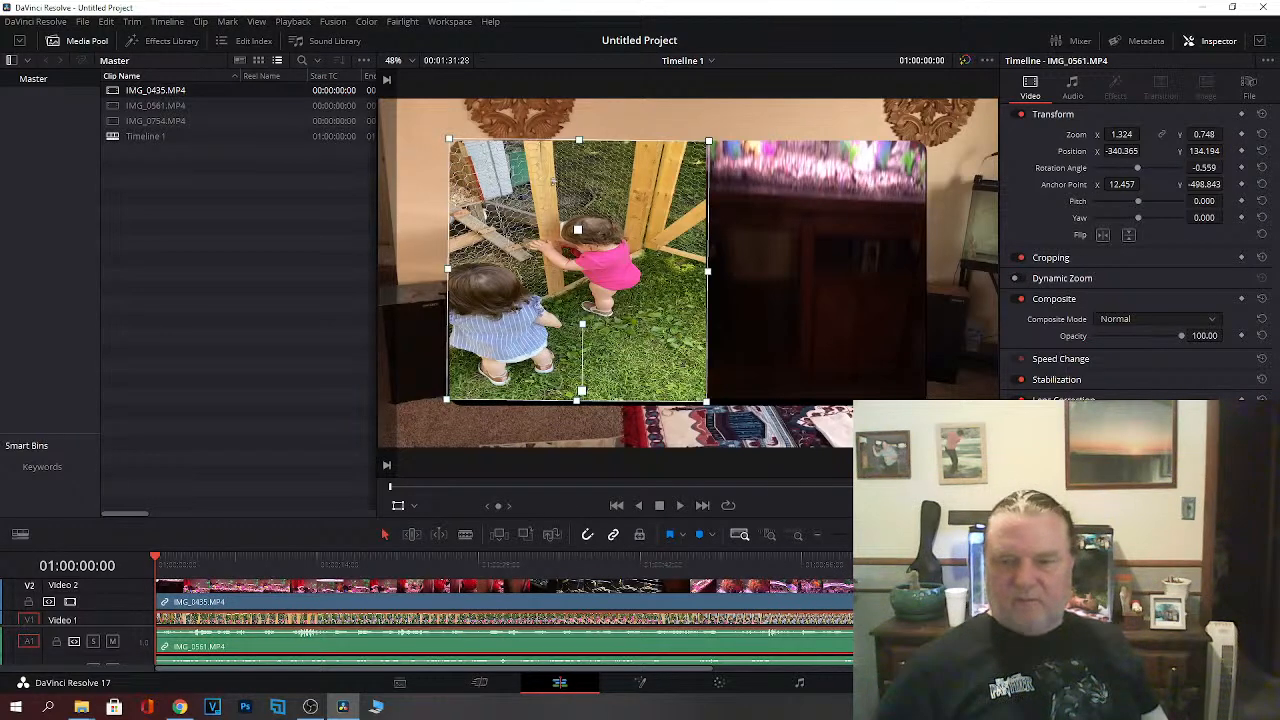
# Step: Examine the flip options of IMG_0754.MP4, and switch its Composite settings off and back on to compare
pyautogui.scroll(5, 785, 630)
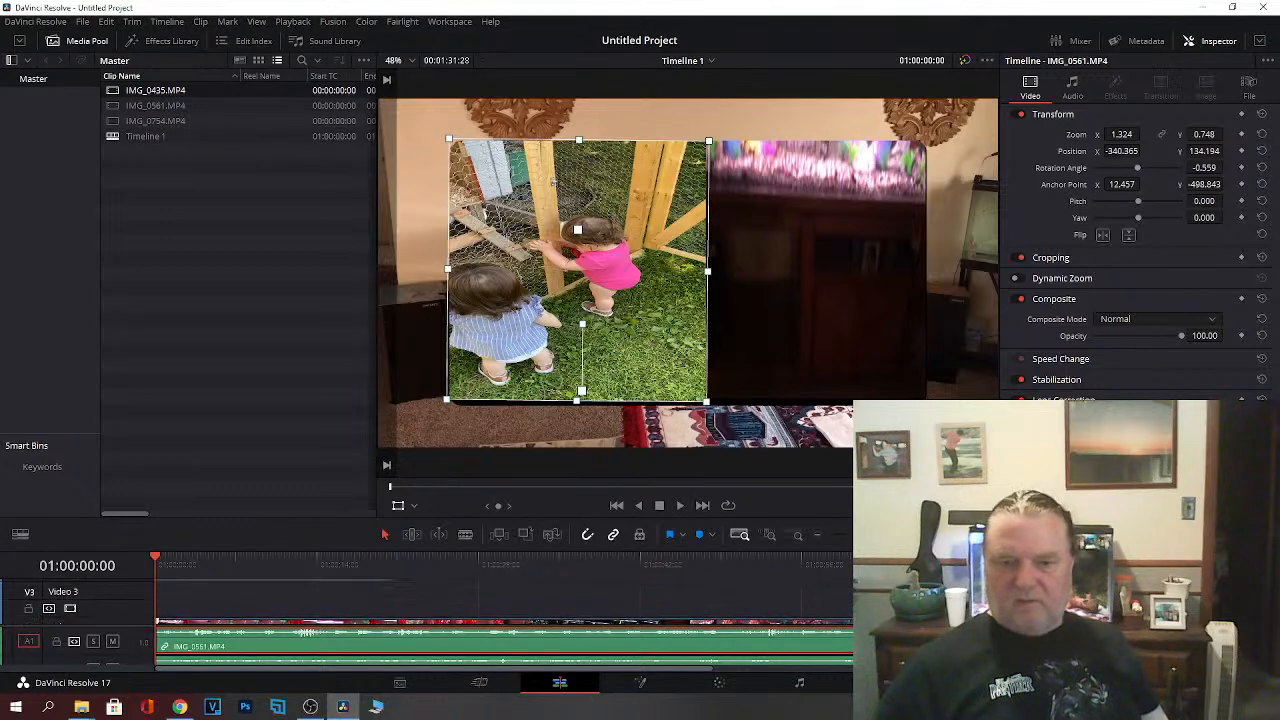
pyautogui.click(272, 597)
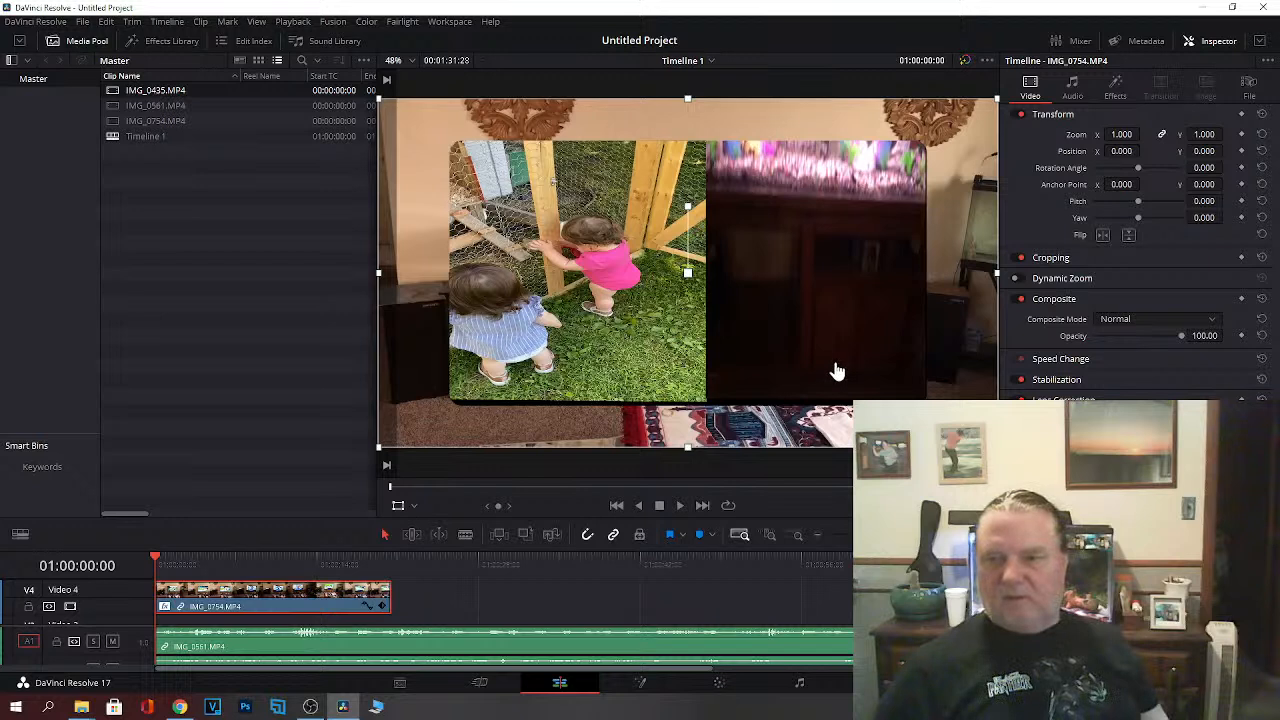
pyautogui.click(1102, 237)
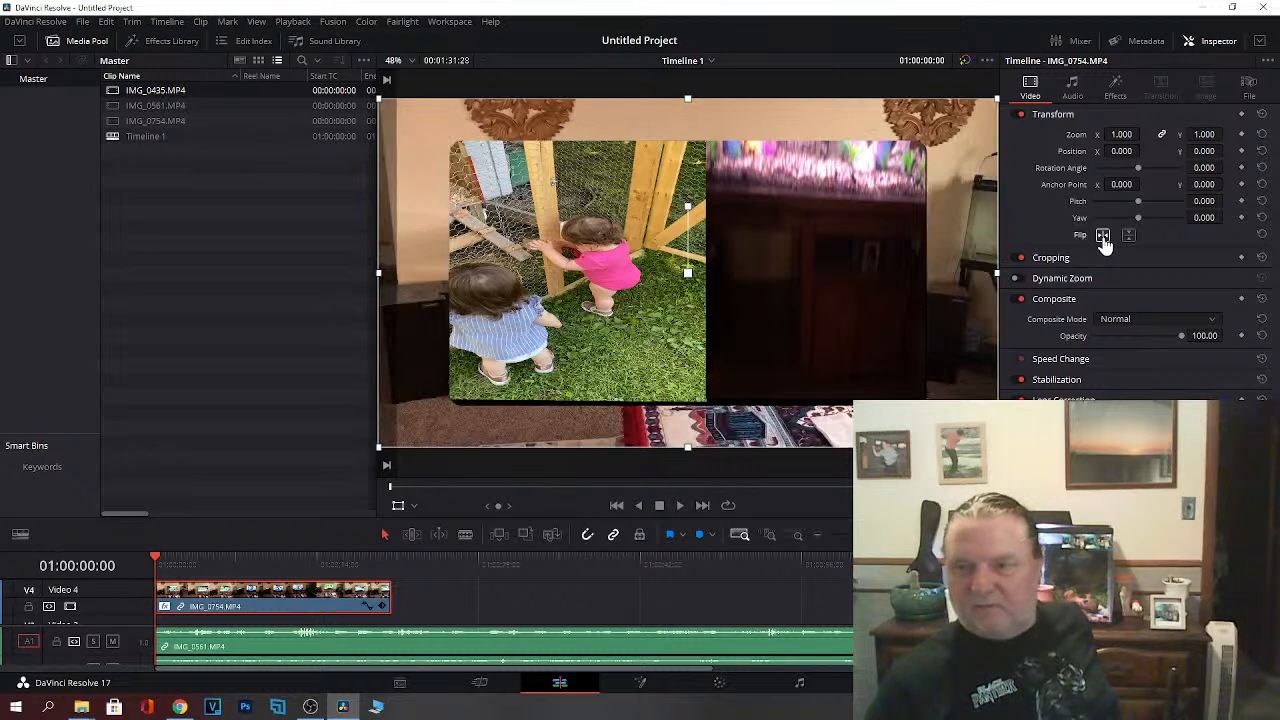
pyautogui.click(1021, 279)
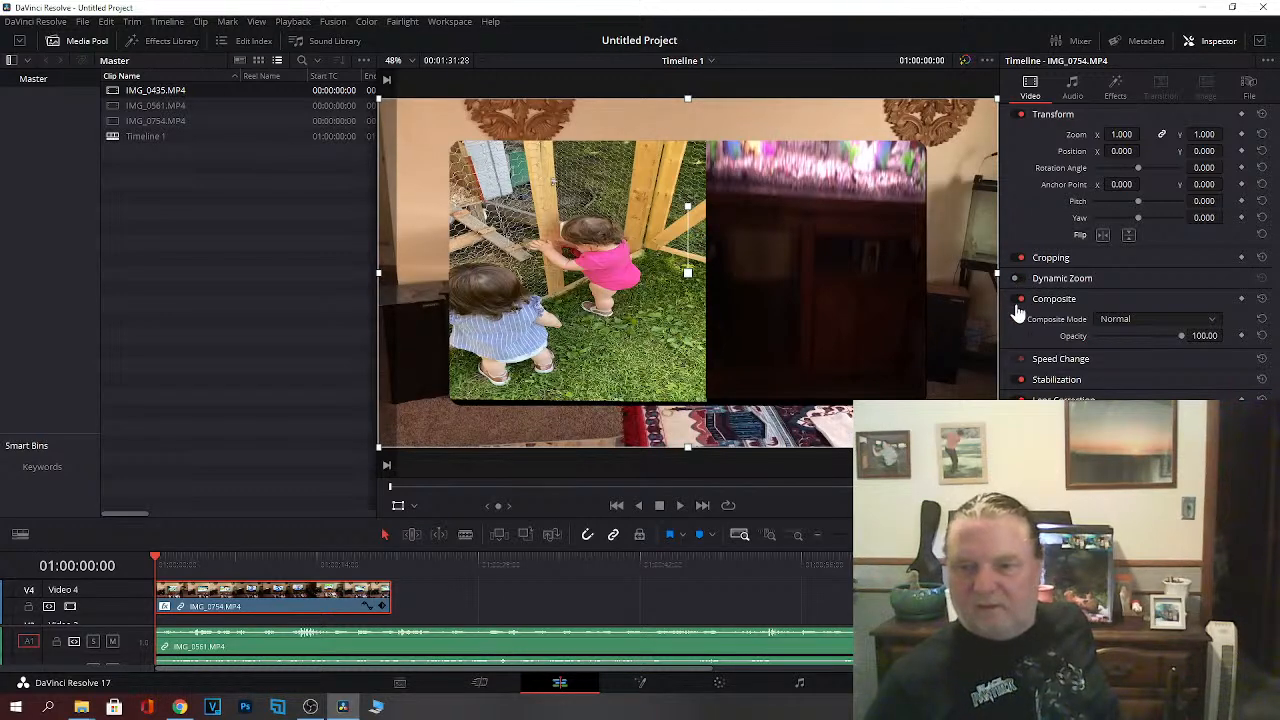
pyautogui.click(1021, 301)
pyautogui.click(1021, 301)
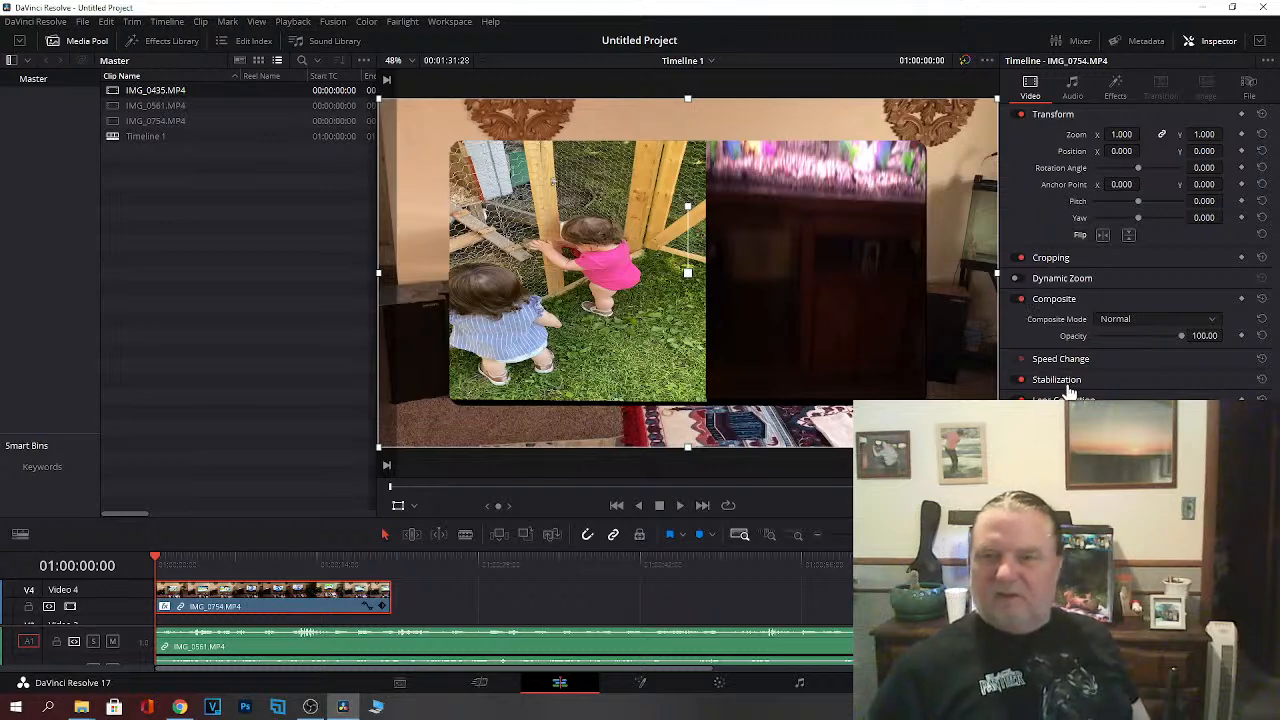
# Step: Lower the Video Collage Rounding on IMG_0754.MP4 to about 0.008, and check the transform frame of IMG_0435.MP4
pyautogui.click(1117, 88)
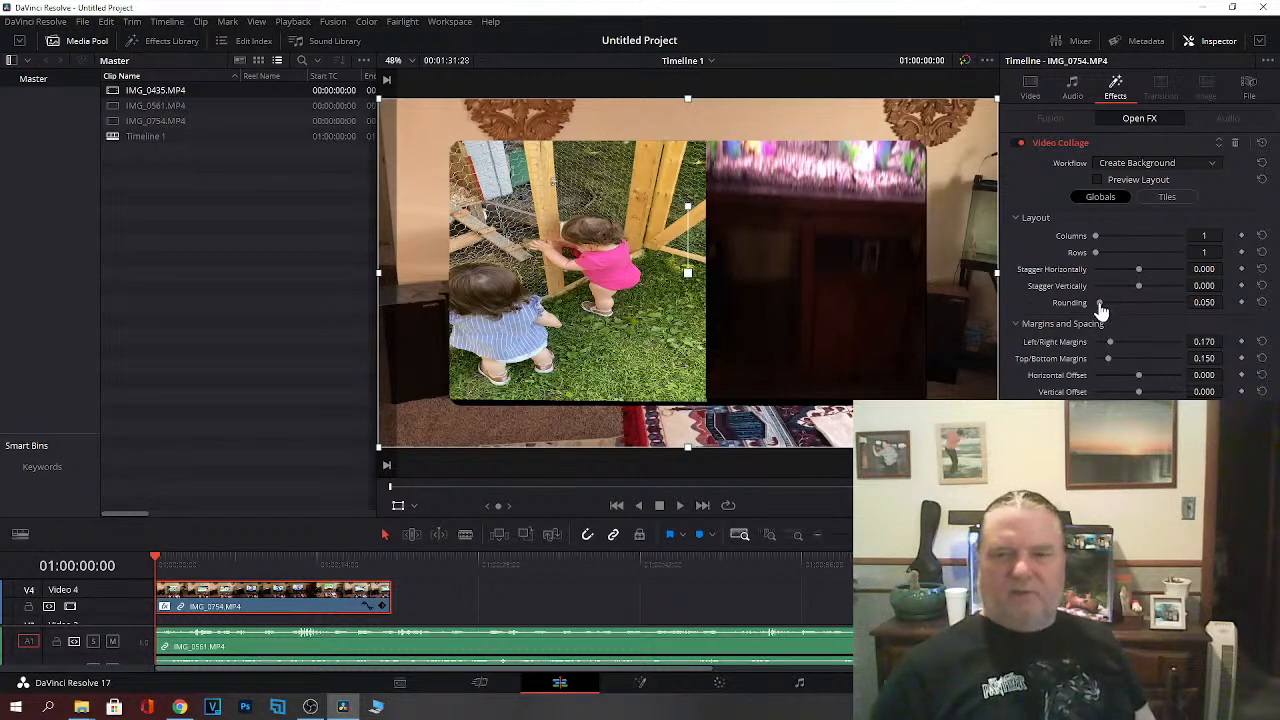
pyautogui.moveTo(1100, 311)
pyautogui.mouseDown()
pyautogui.moveTo(1199, 305)
pyautogui.moveTo(1097, 305)
pyautogui.mouseUp()
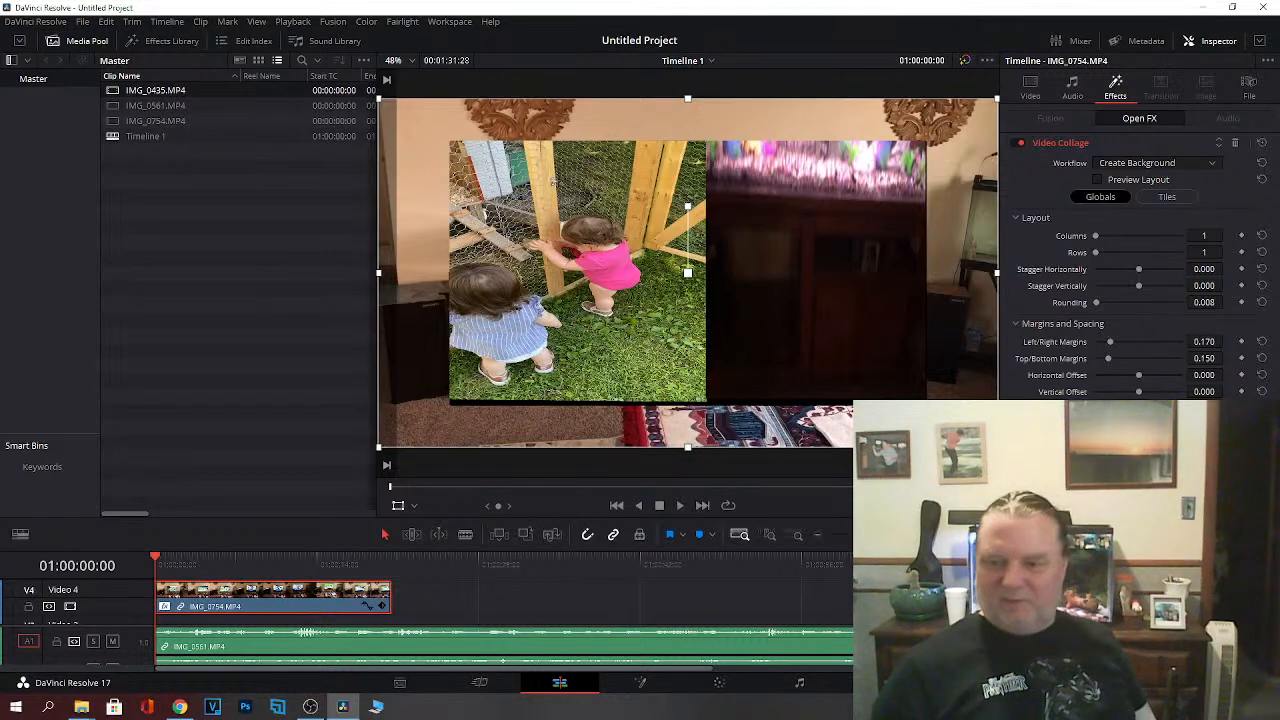
pyautogui.scroll(-3, 400, 600)
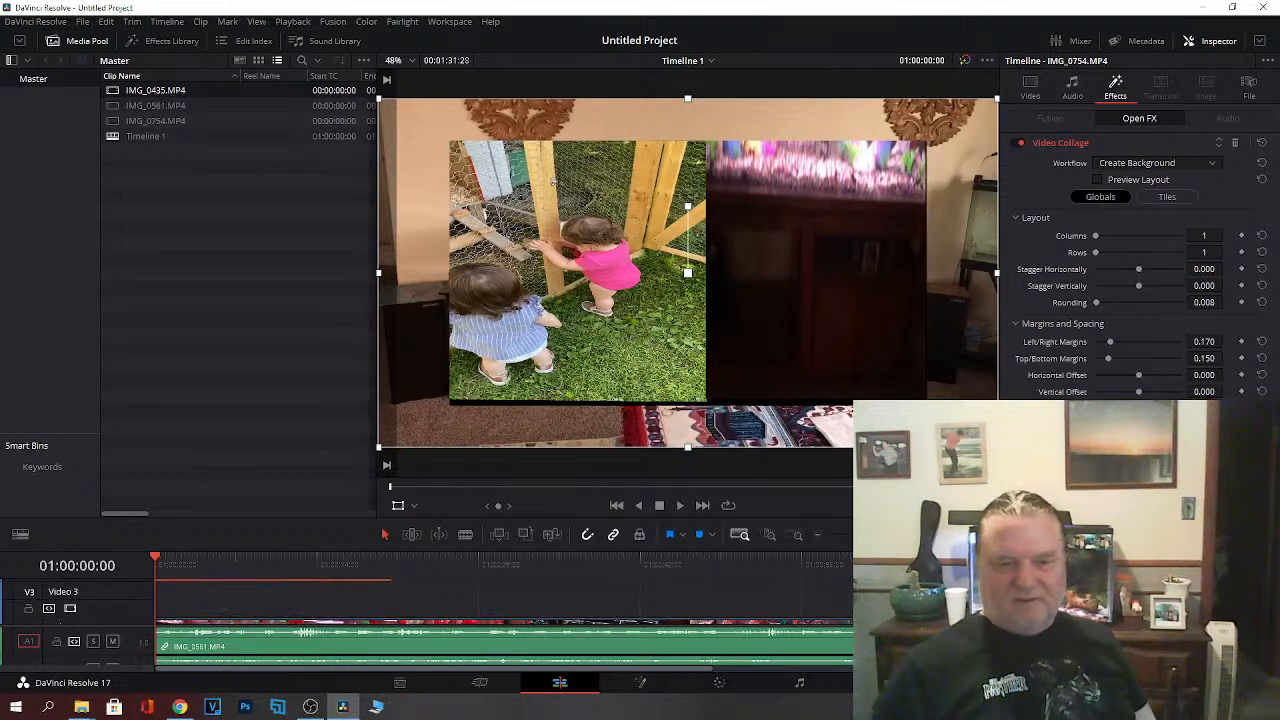
pyautogui.click(606, 626)
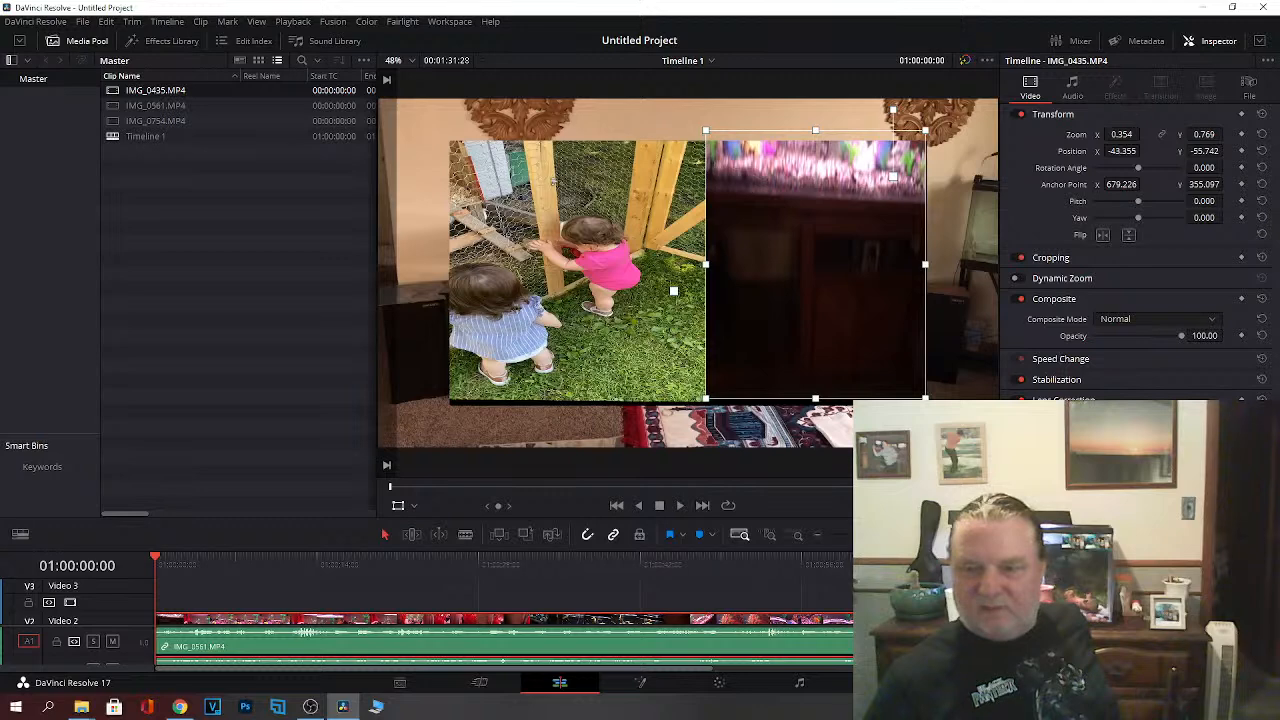
pyautogui.scroll(2, 251, 615)
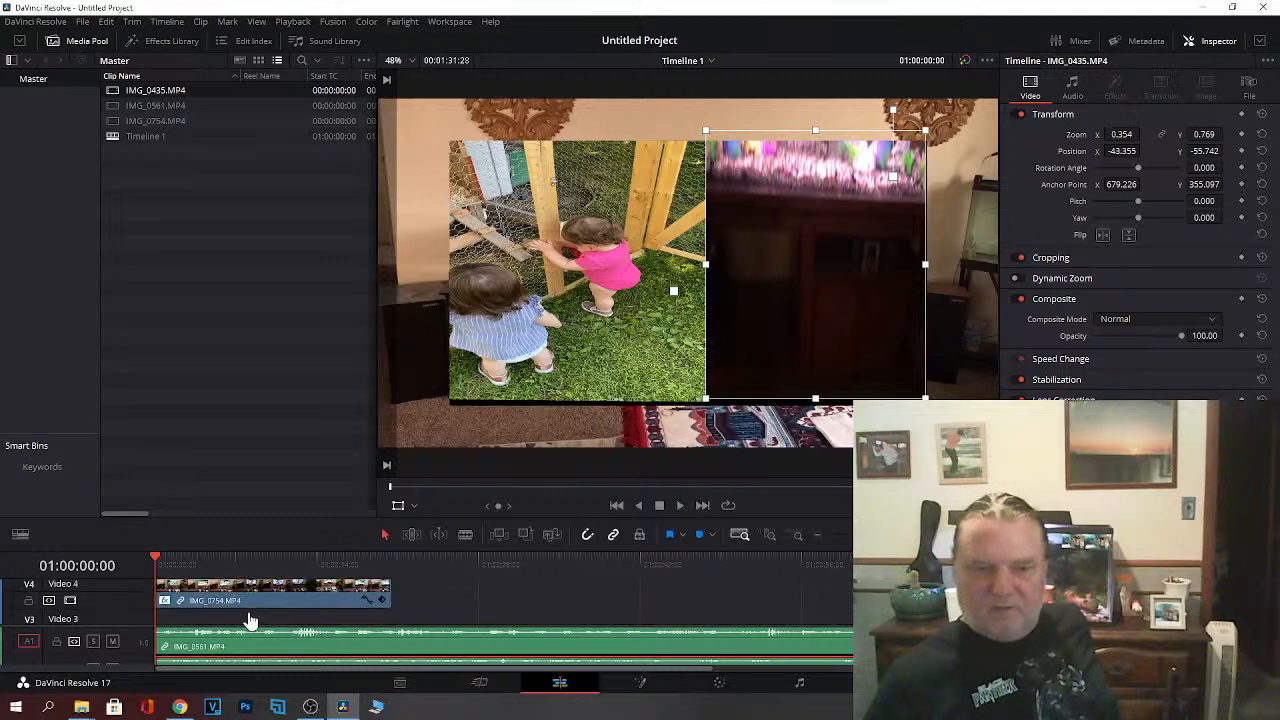
# Step: Raise the Video Collage Rounding on IMG_0754.MP4 to about 0.512
pyautogui.click(258, 592)
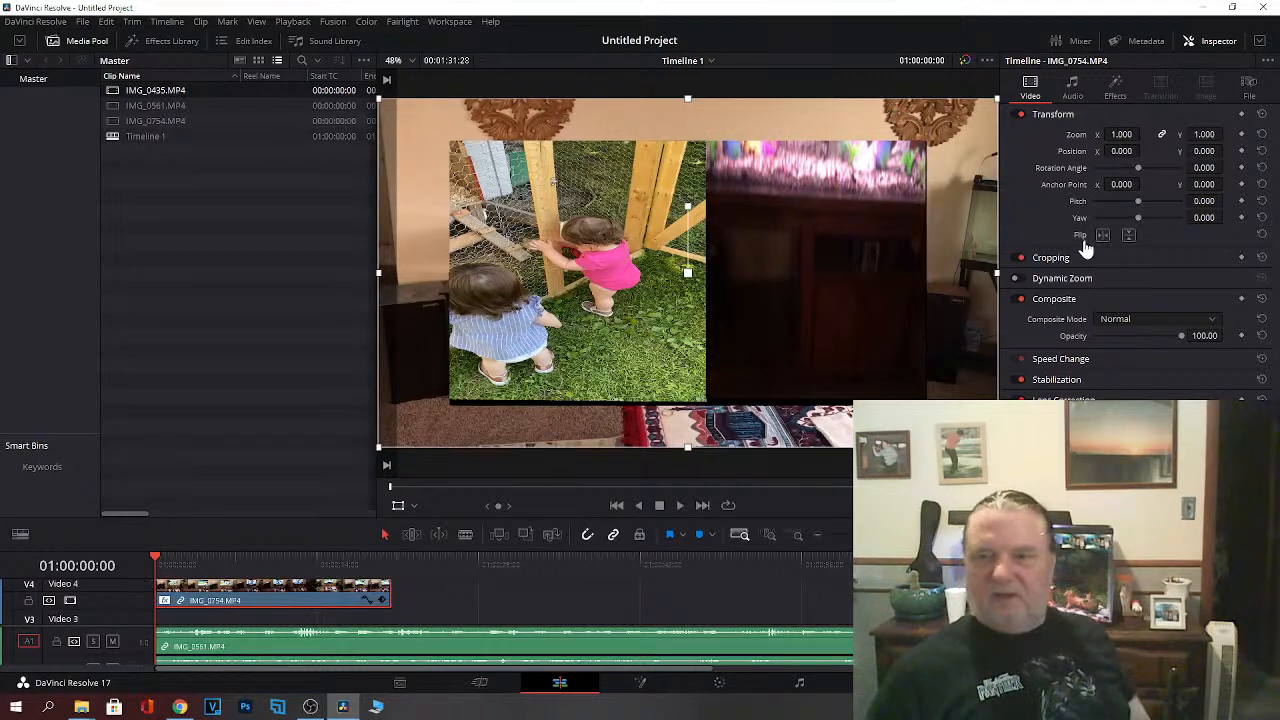
pyautogui.click(1116, 92)
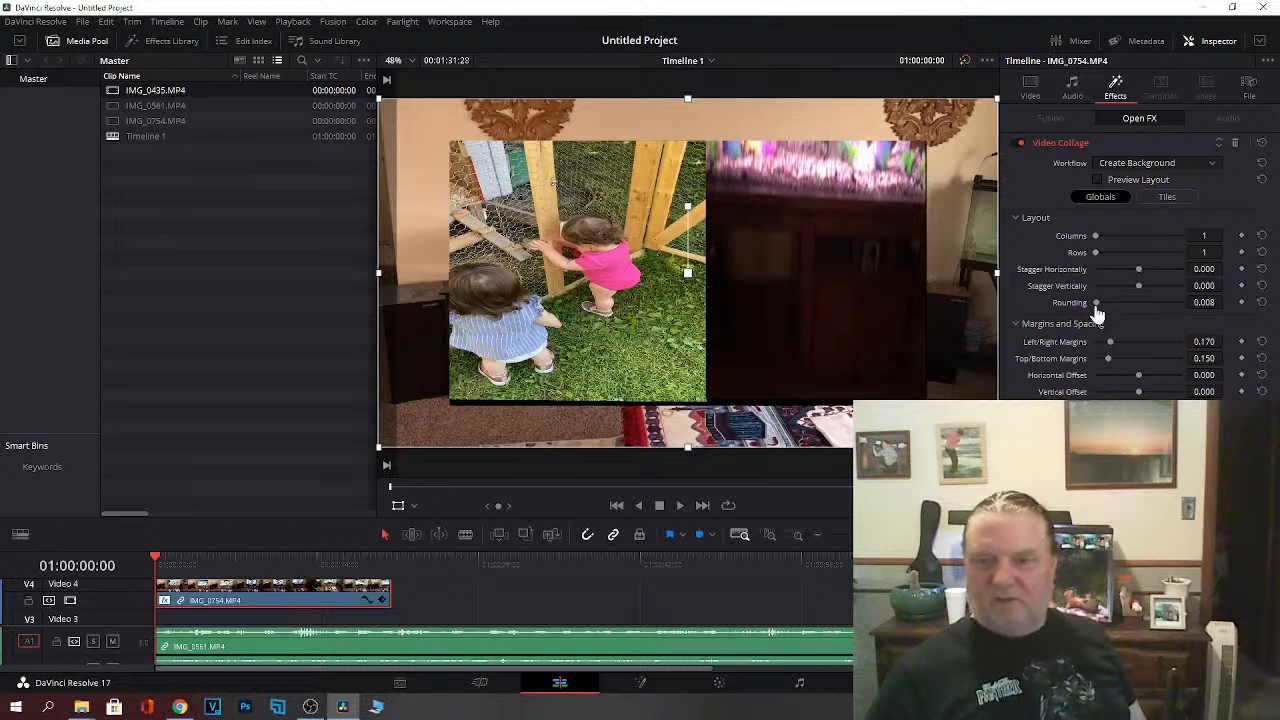
pyautogui.moveTo(1097, 304); pyautogui.dragTo(1143, 307)
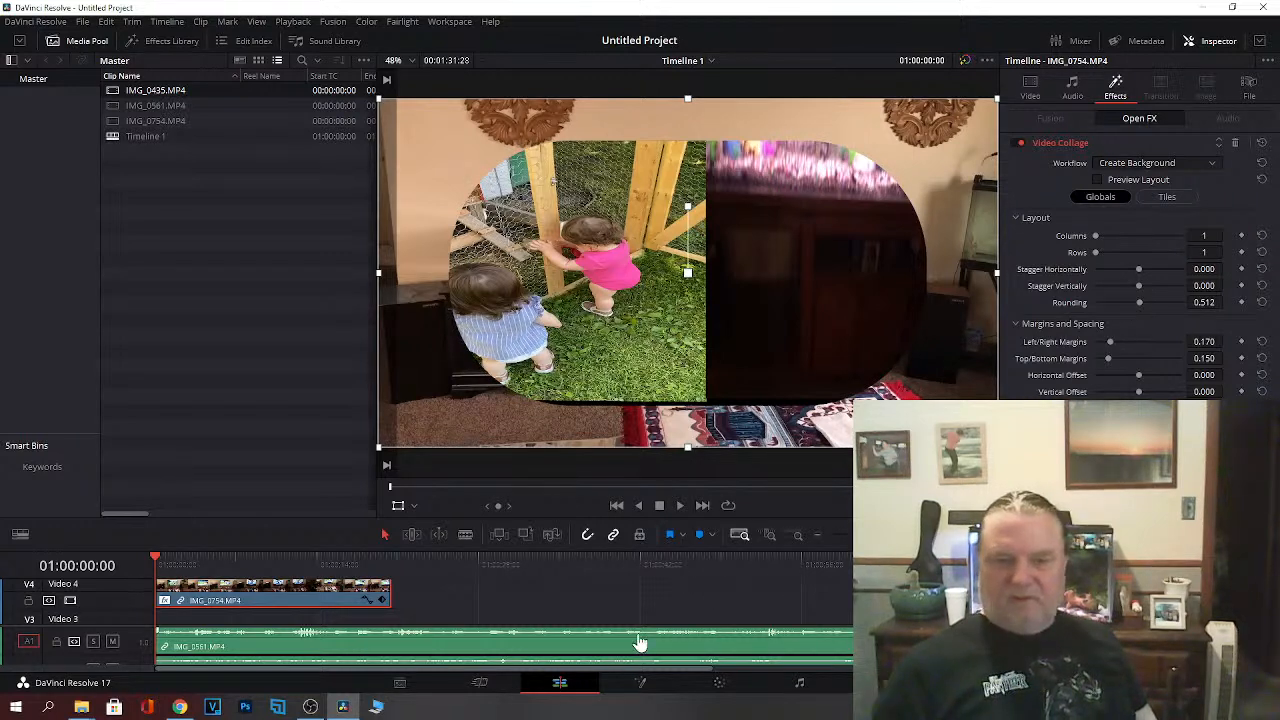
# Step: Move IMG_0435.MP4 right in the viewer to a position of about X 177.5, Y -70.2
pyautogui.click(398, 506)
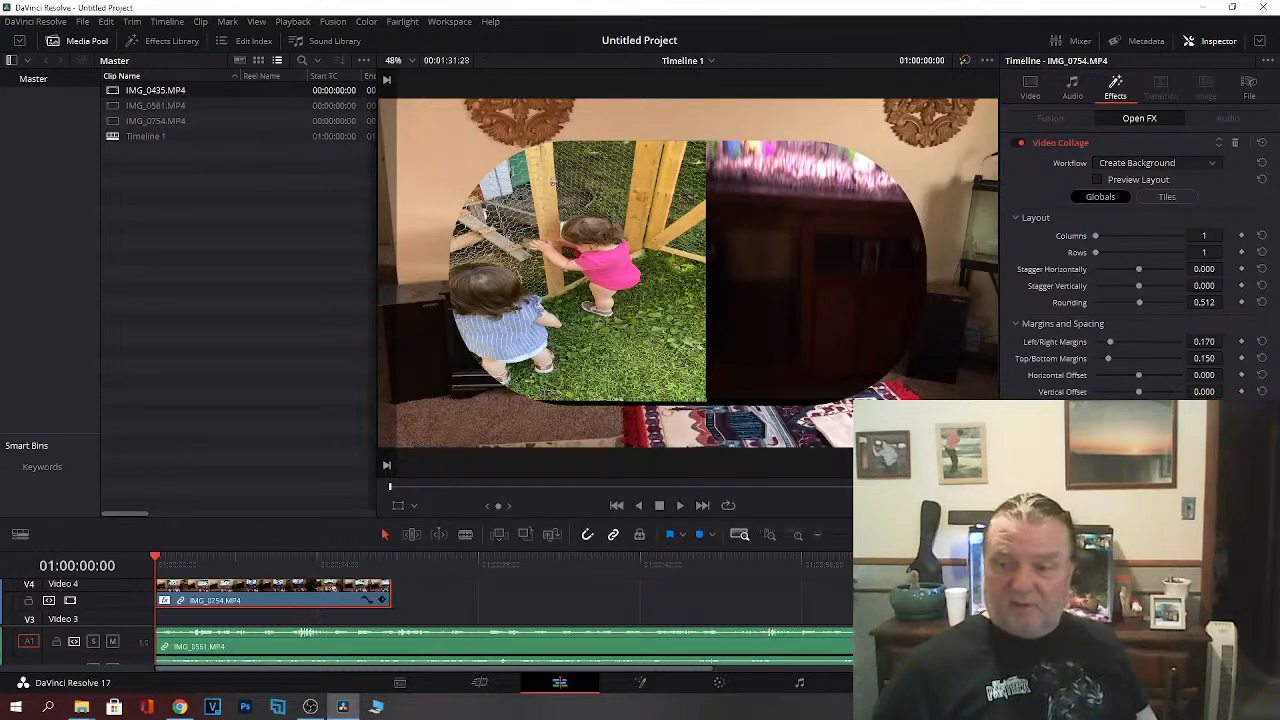
pyautogui.scroll(-4, 504, 600)
pyautogui.scroll(-2, 504, 600)
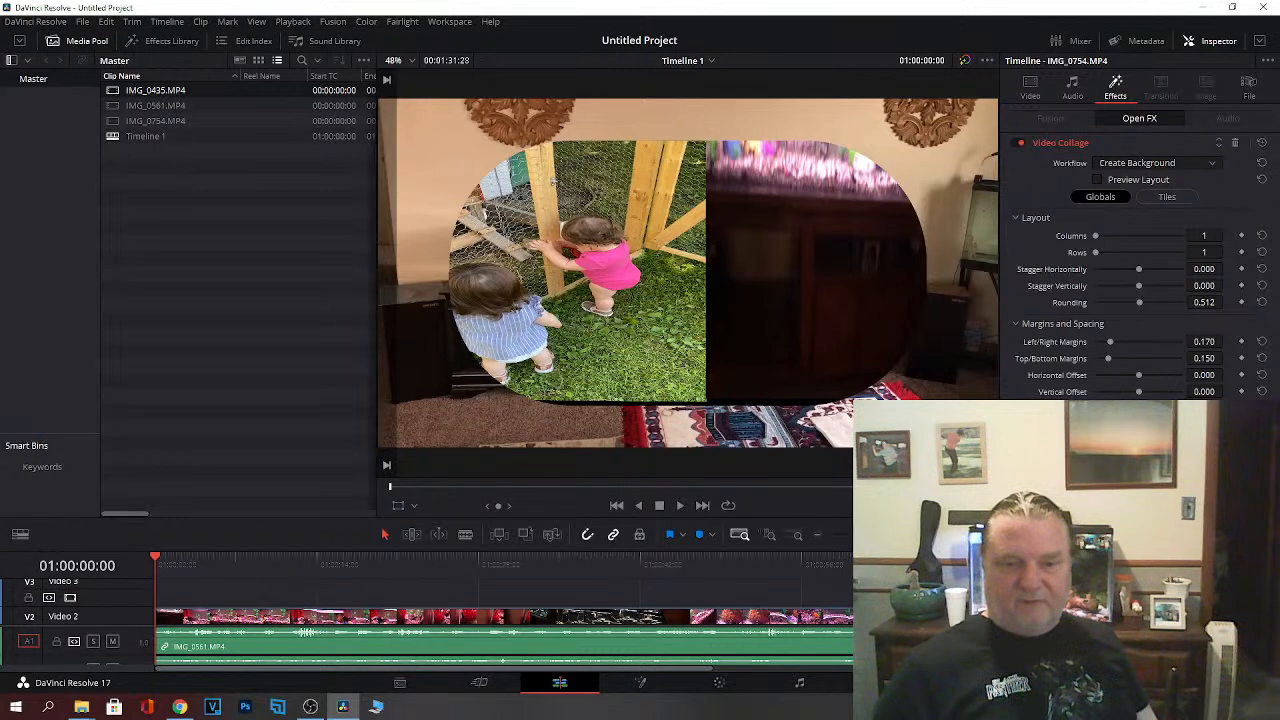
pyautogui.click(693, 620)
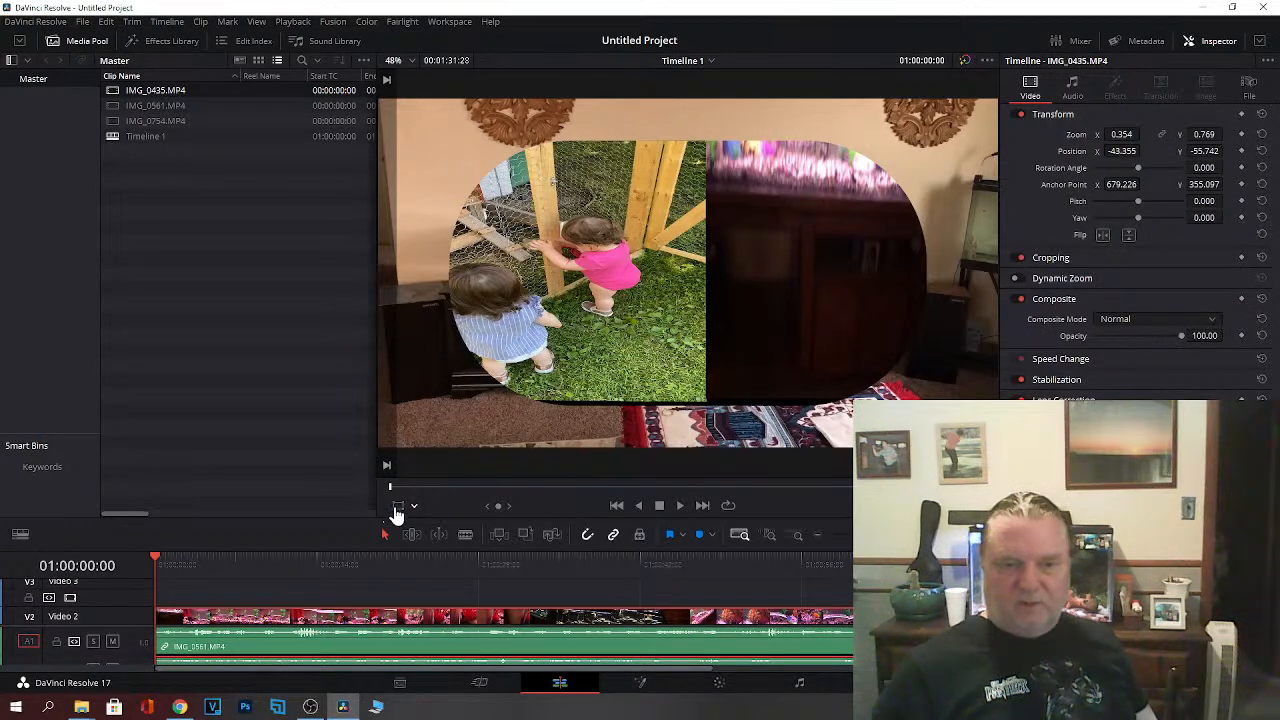
pyautogui.click(397, 506)
pyautogui.moveTo(760, 317); pyautogui.dragTo(831, 321)
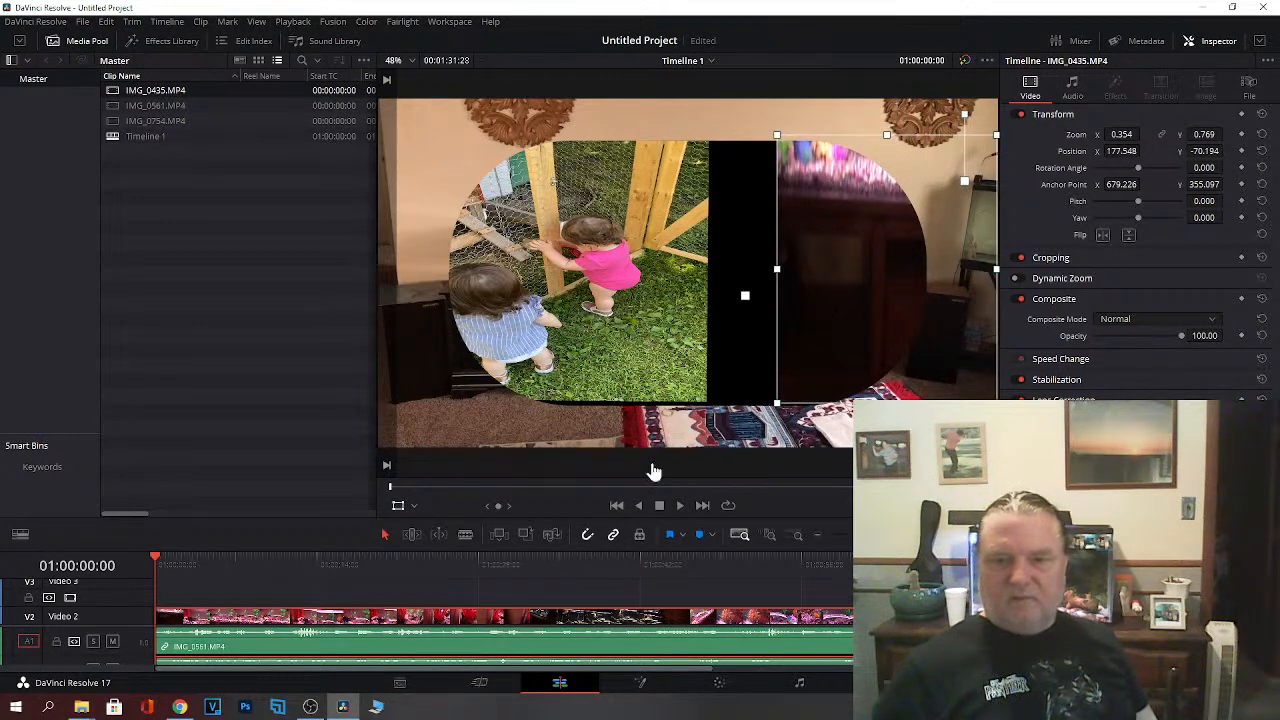
# Step: Move IMG_0561.MP4 left in the viewer to a position of about X -563.1, Y 105.3
pyautogui.scroll(3, 500, 605)
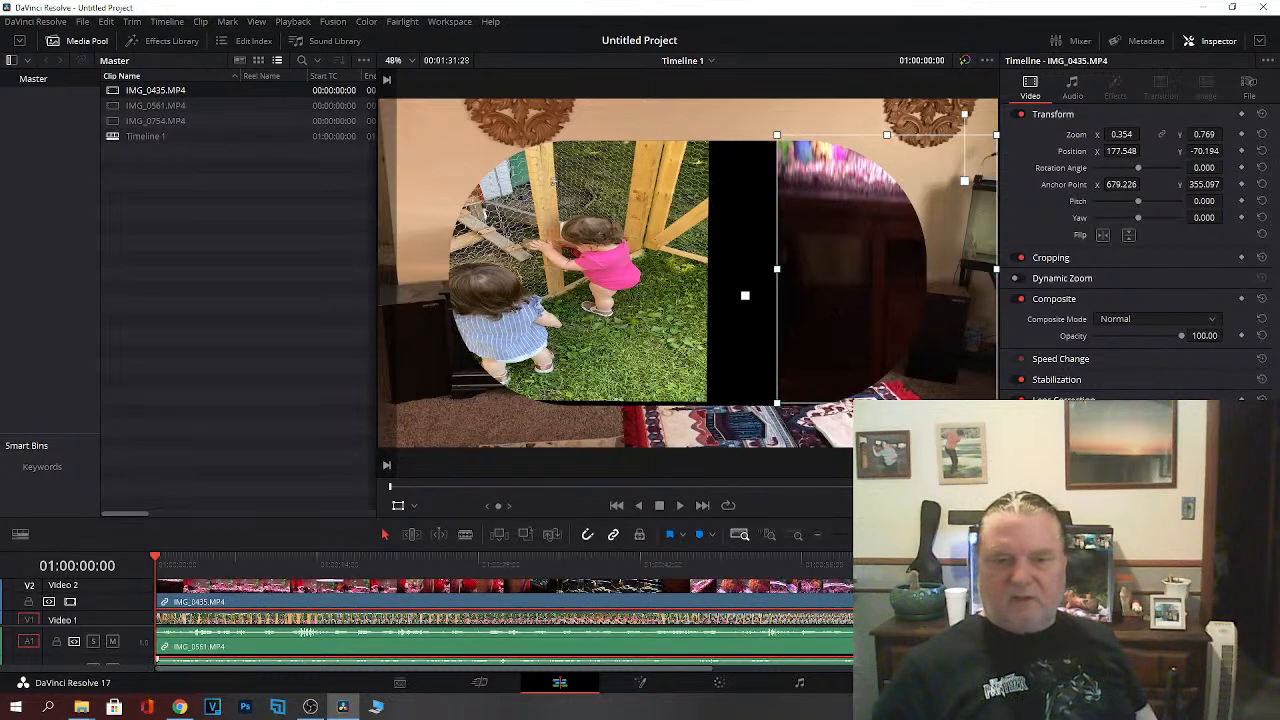
pyautogui.click(752, 622)
pyautogui.moveTo(610, 308); pyautogui.dragTo(536, 316)
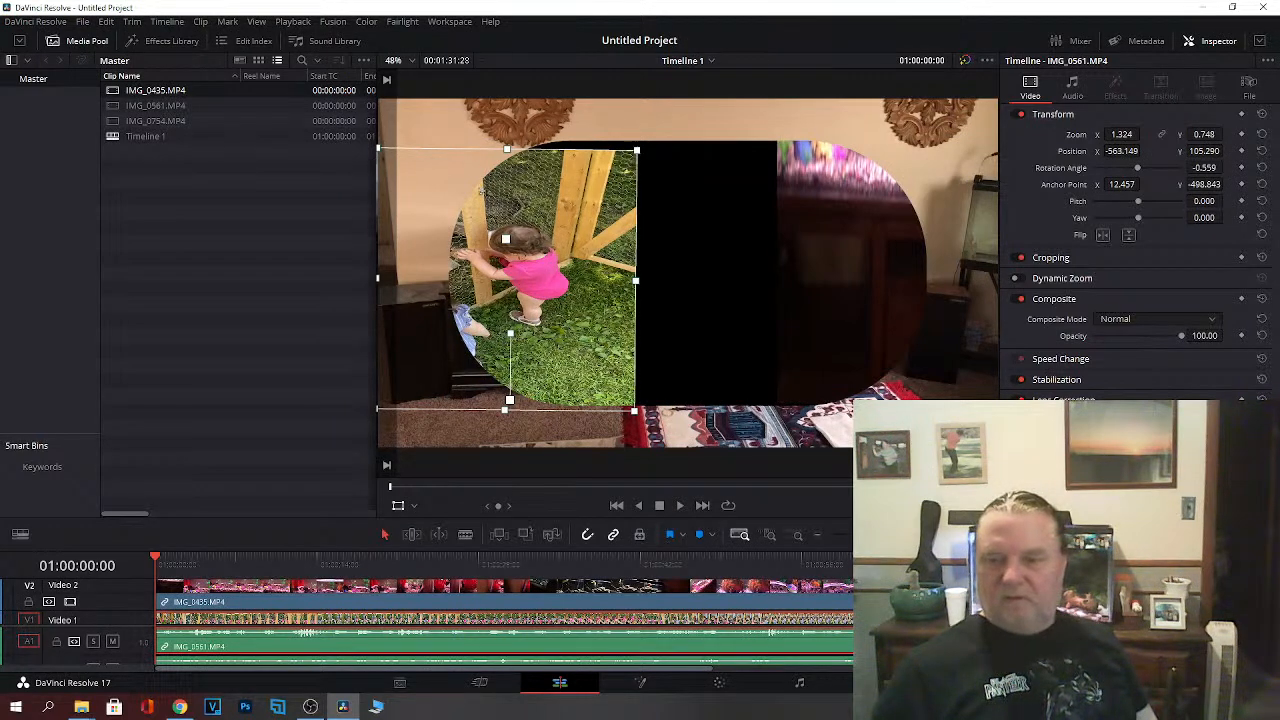
# Step: Set the Video Collage on IMG_0754.MP4 to 0.000 Rounding and about 0.426 horizontal stagger
pyautogui.scroll(5, 480, 602)
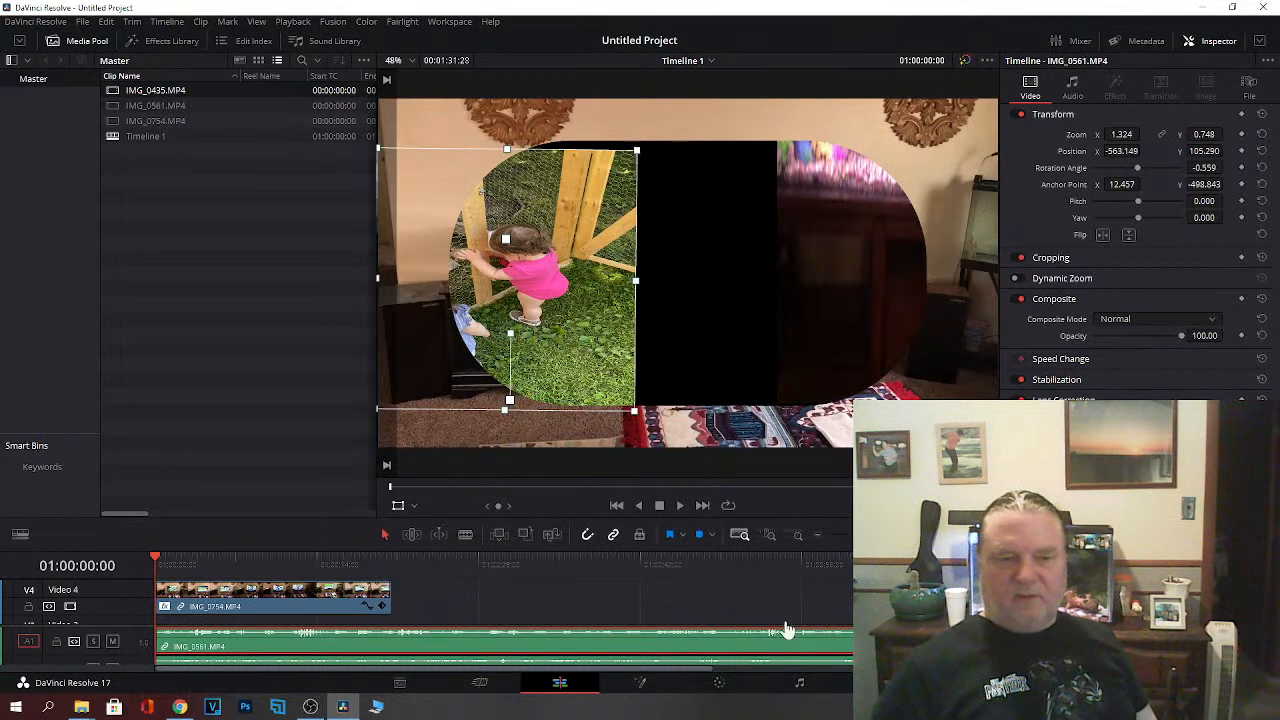
pyautogui.click(287, 598)
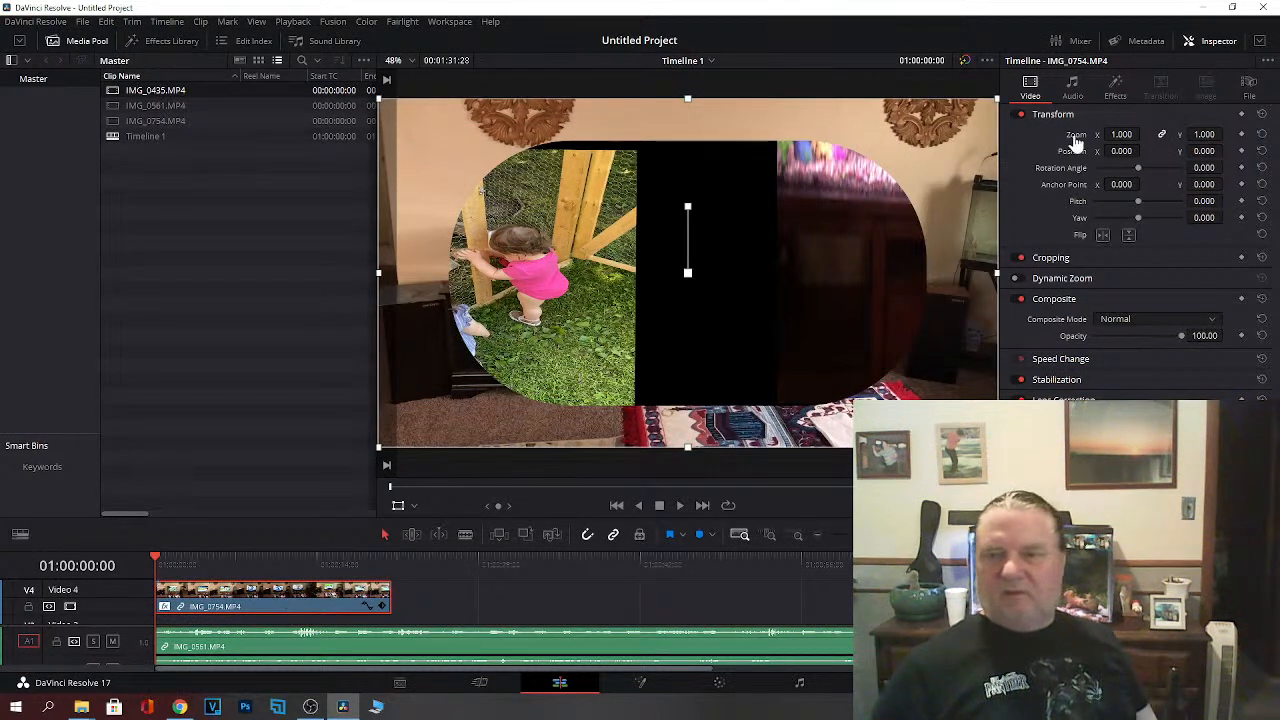
pyautogui.click(1117, 92)
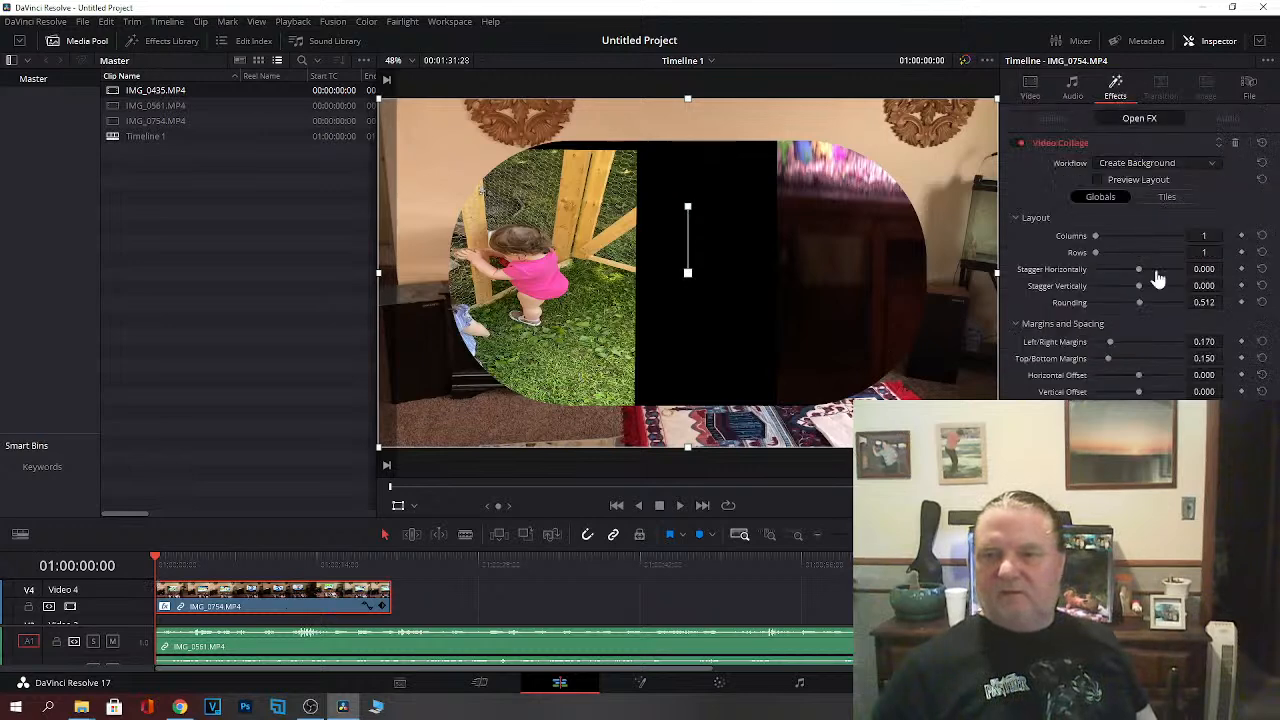
pyautogui.moveTo(1142, 303); pyautogui.dragTo(1086, 309)
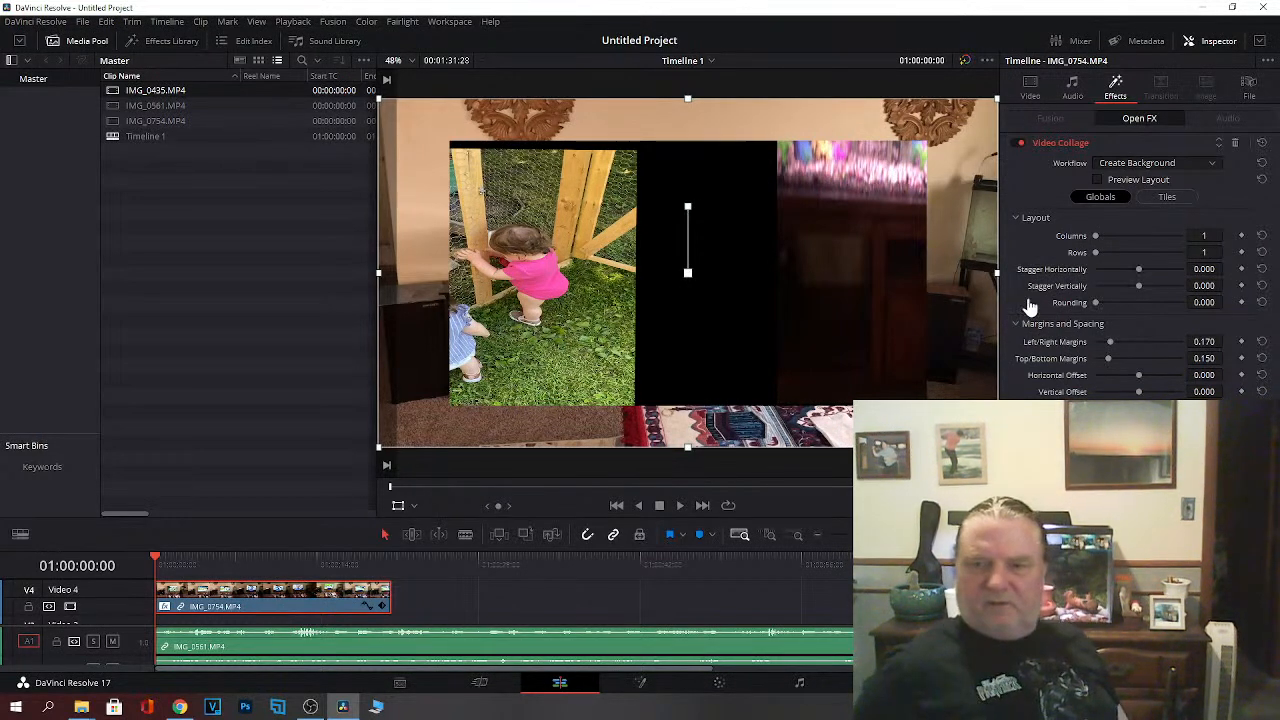
pyautogui.moveTo(1140, 278)
pyautogui.mouseDown()
pyautogui.moveTo(1101, 279)
pyautogui.moveTo(1168, 277)
pyautogui.moveTo(1157, 278)
pyautogui.mouseUp()
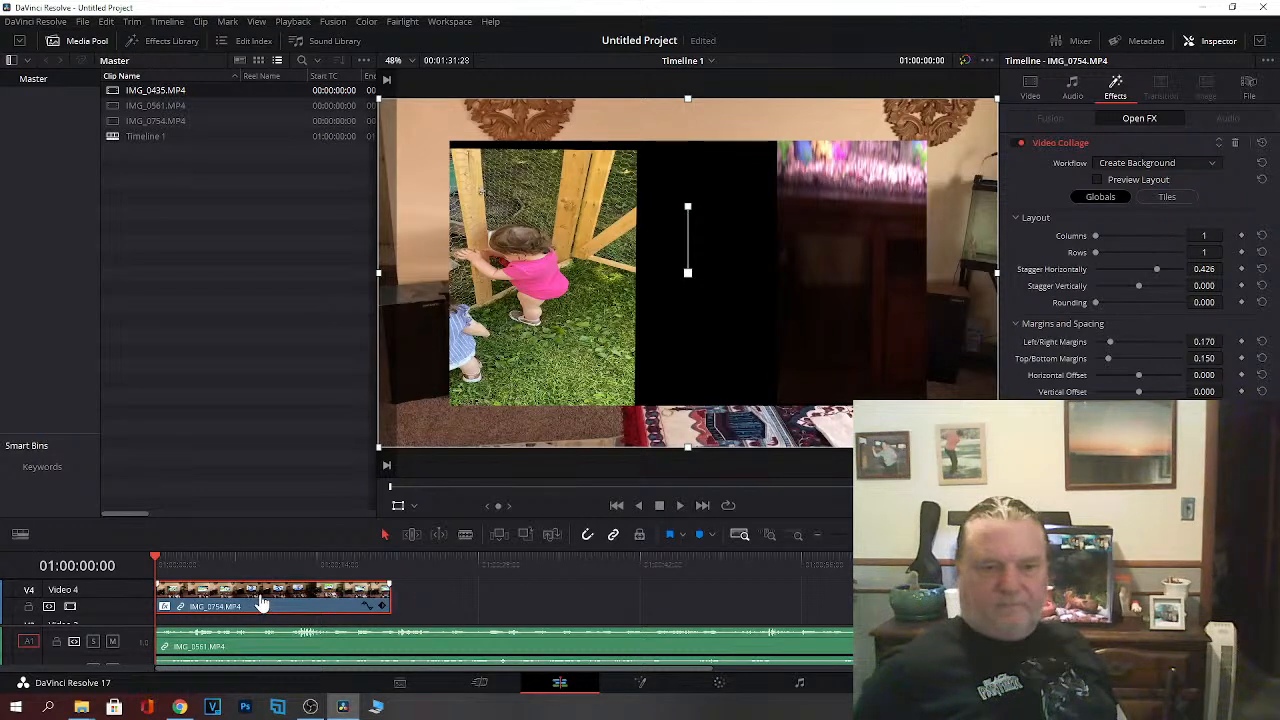
# Step: Try setting the Video Collage's Stagger Vertically to 0.163 for the IMG_0754.MP4 clip
pyautogui.click(398, 508)
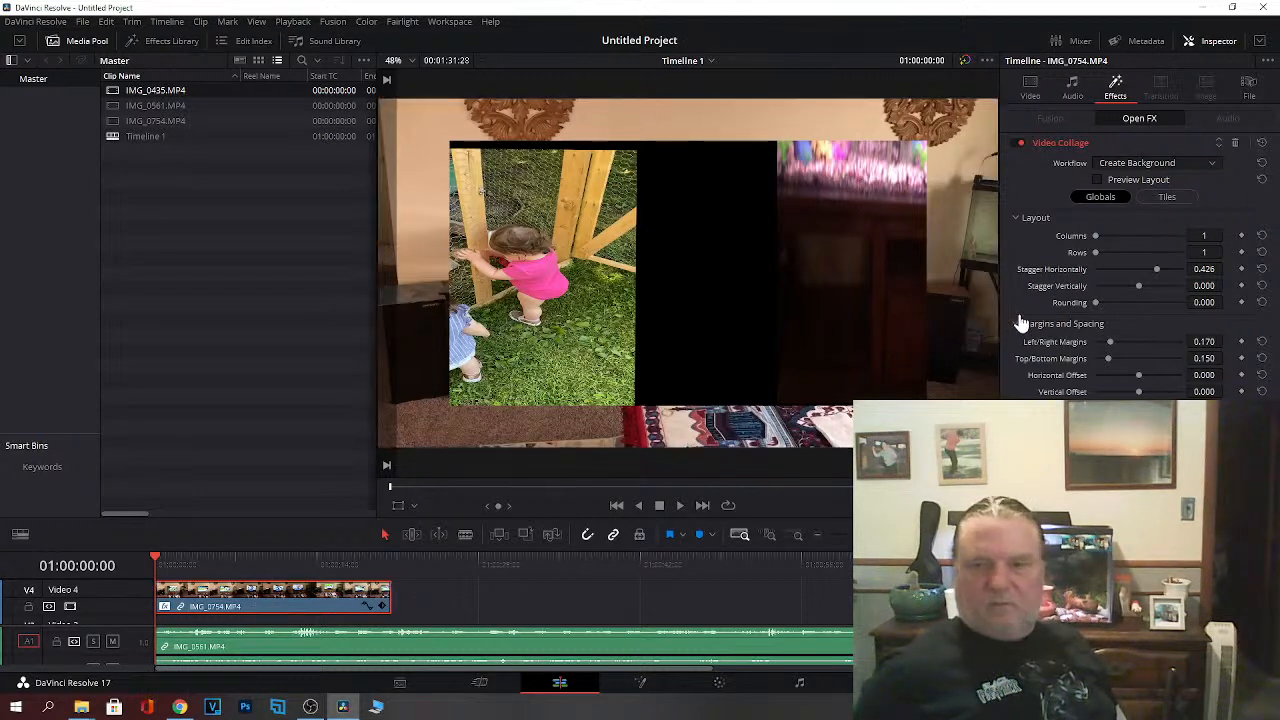
pyautogui.click(397, 508)
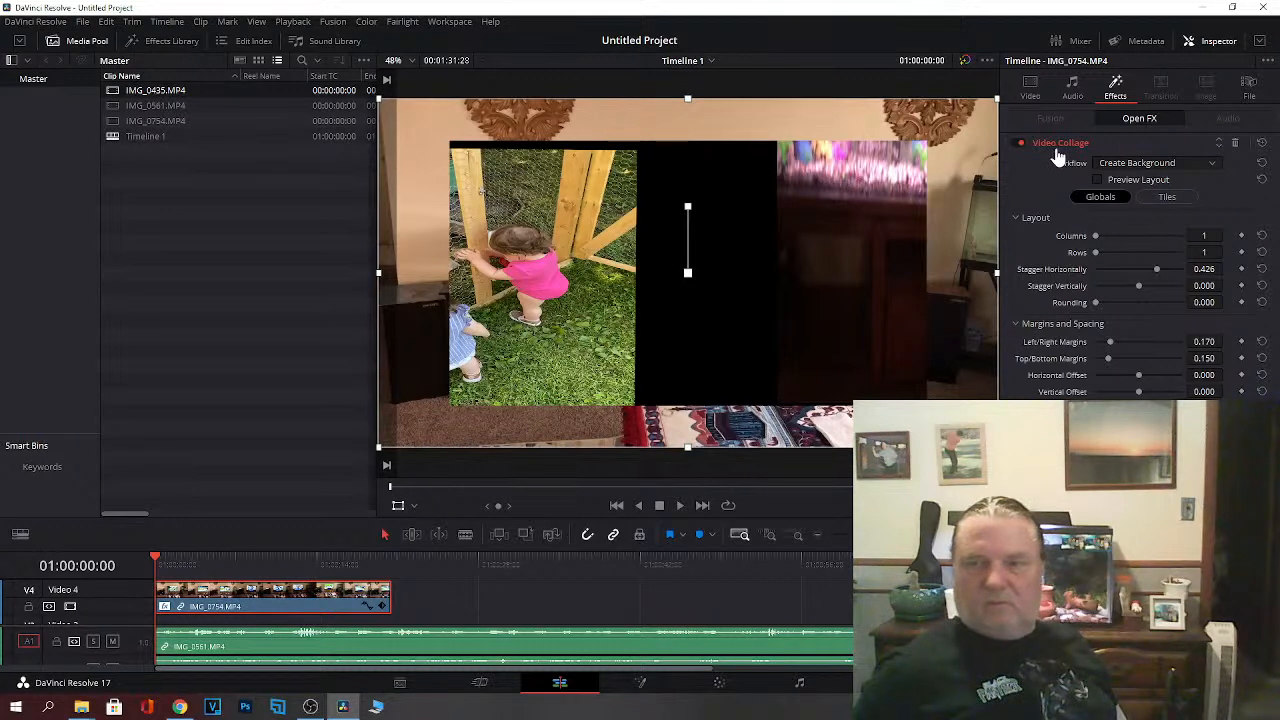
pyautogui.click(1033, 92)
pyautogui.click(1115, 88)
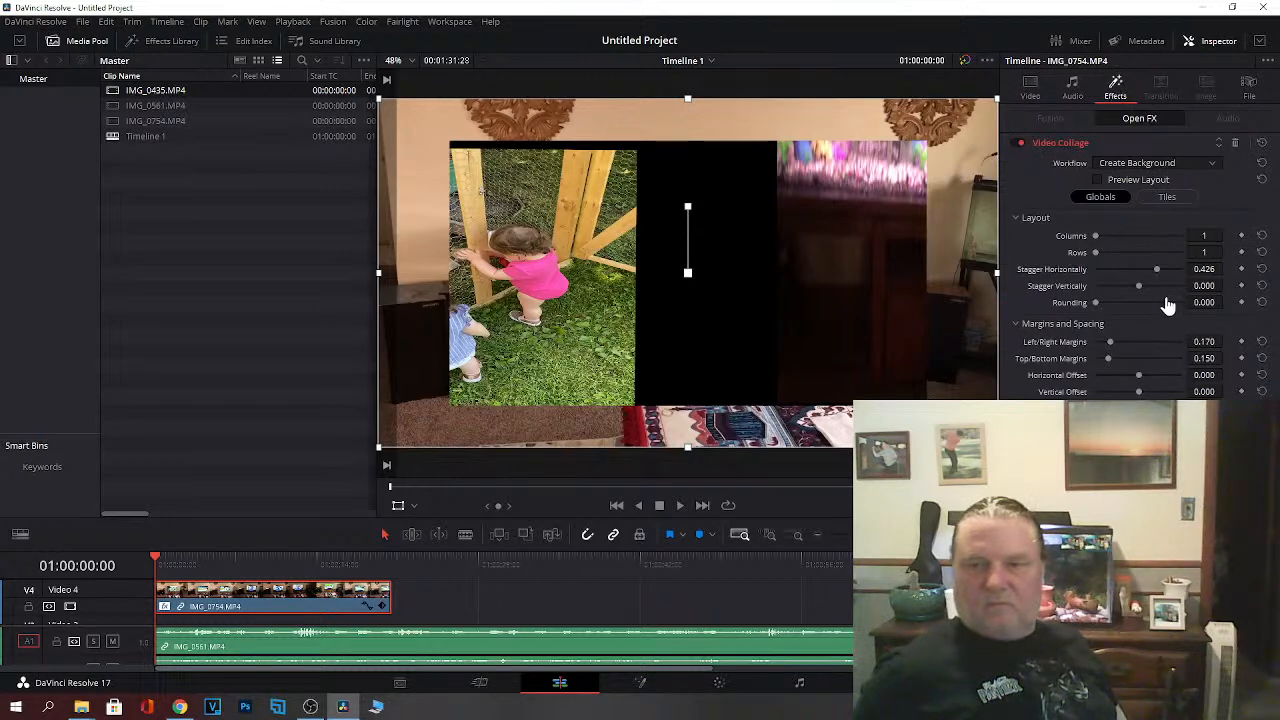
pyautogui.moveTo(1140, 289)
pyautogui.mouseDown()
pyautogui.moveTo(1120, 291)
pyautogui.moveTo(1148, 287)
pyautogui.mouseUp()
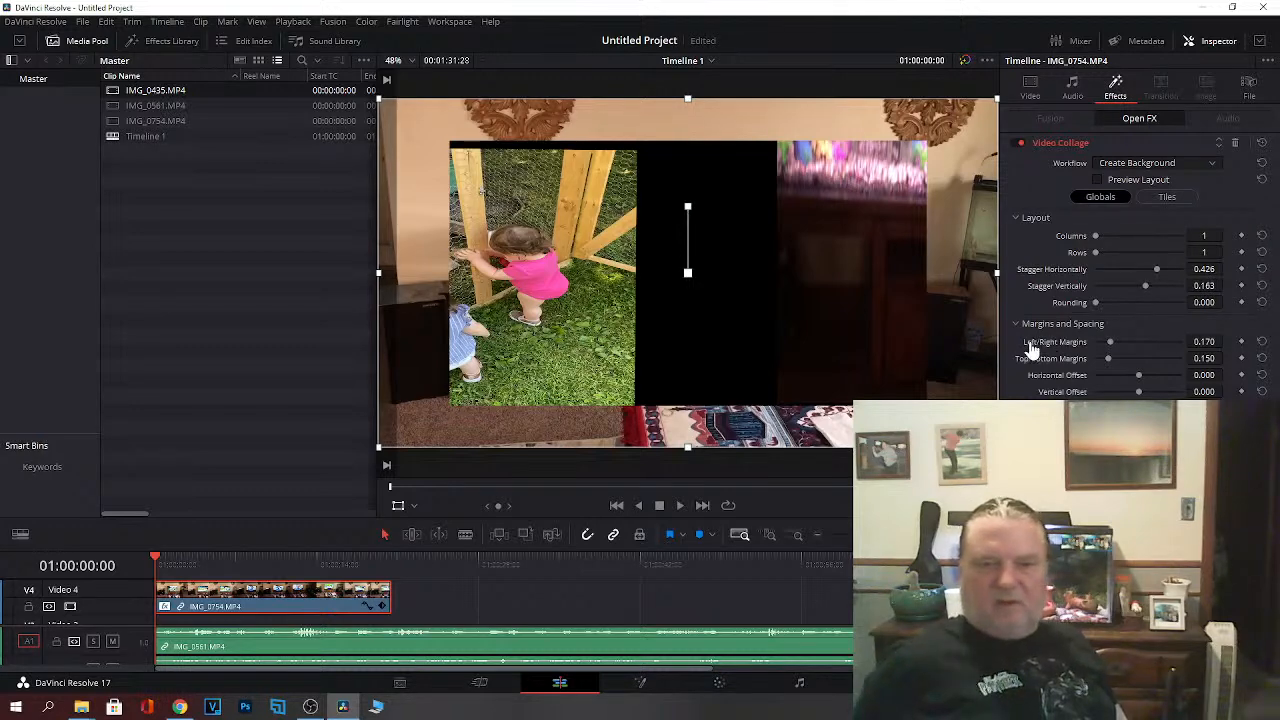
# Step: Examine the clips on the stacked video tracks and compare the transform and Video Collage settings of IMG_0754.MP4
pyautogui.scroll(-3, 628, 606)
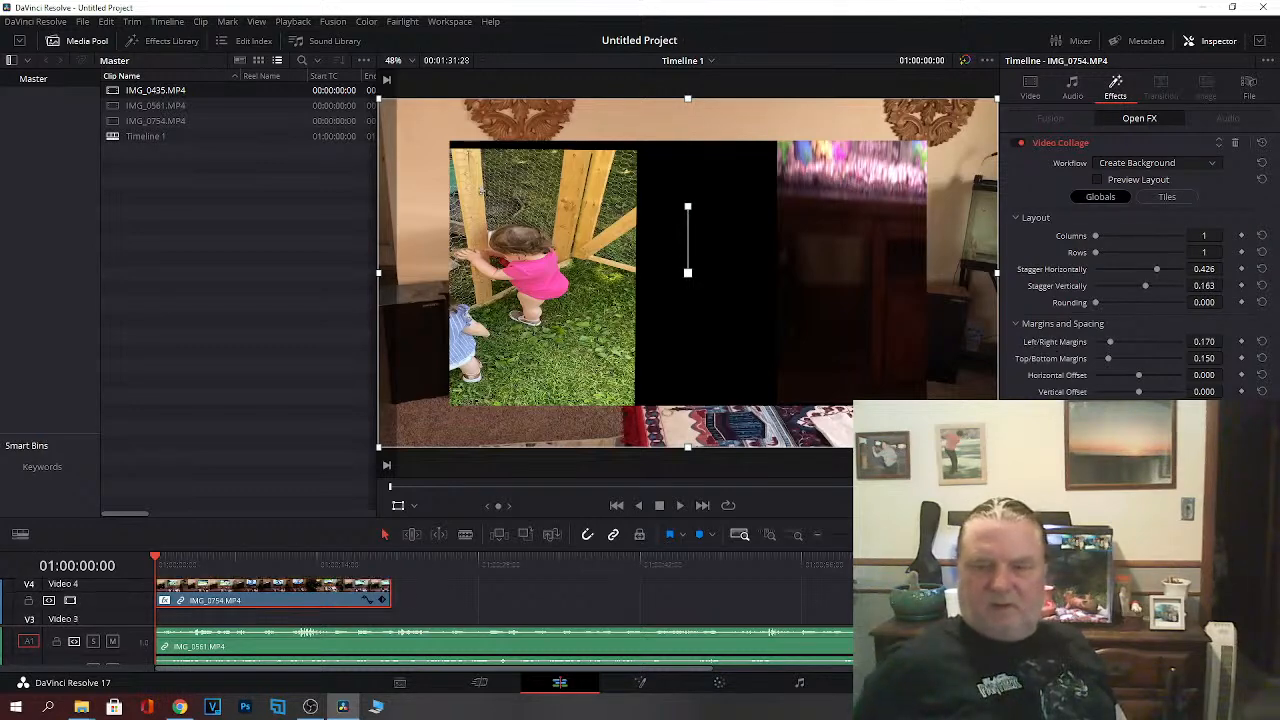
pyautogui.click(628, 606)
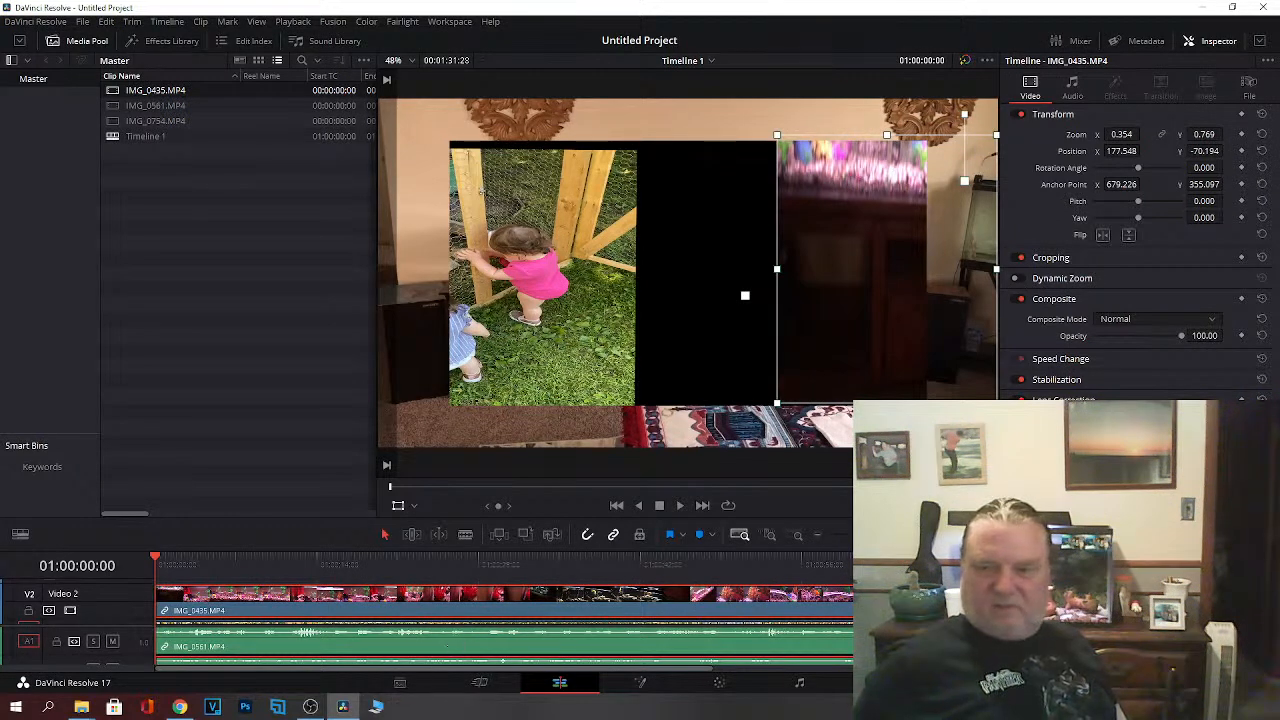
pyautogui.scroll(1, 505, 605)
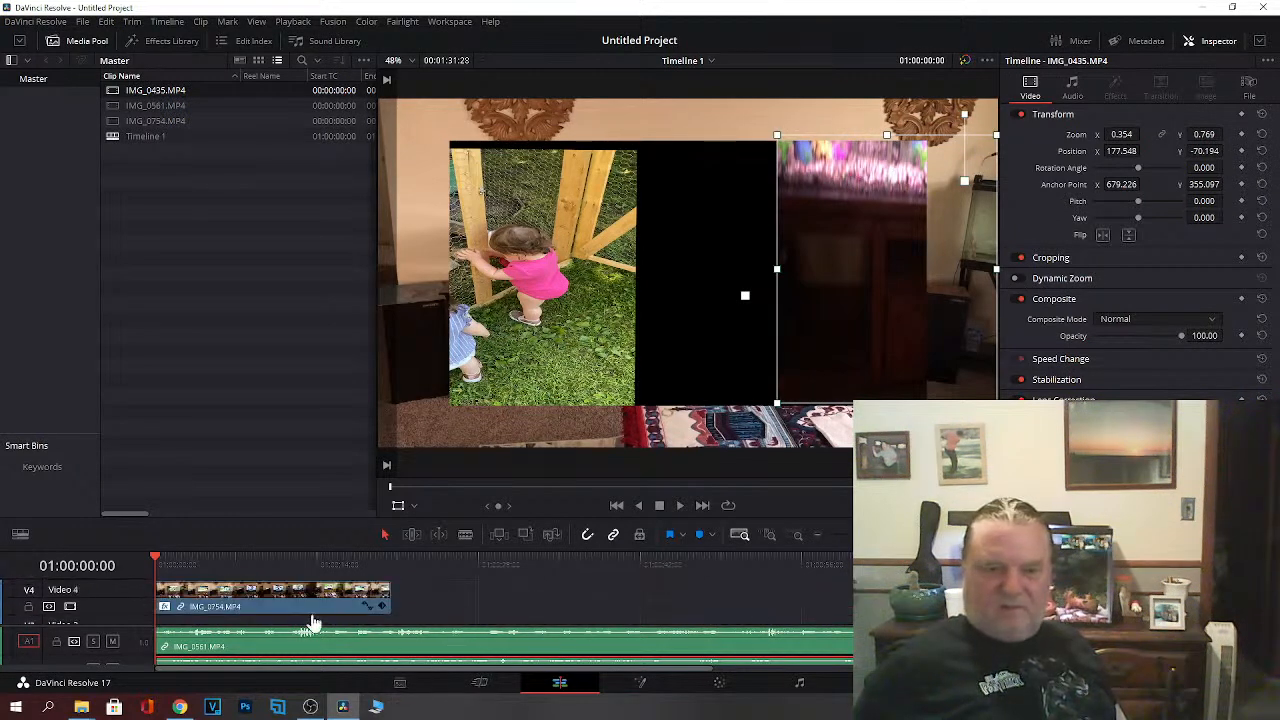
pyautogui.click(248, 592)
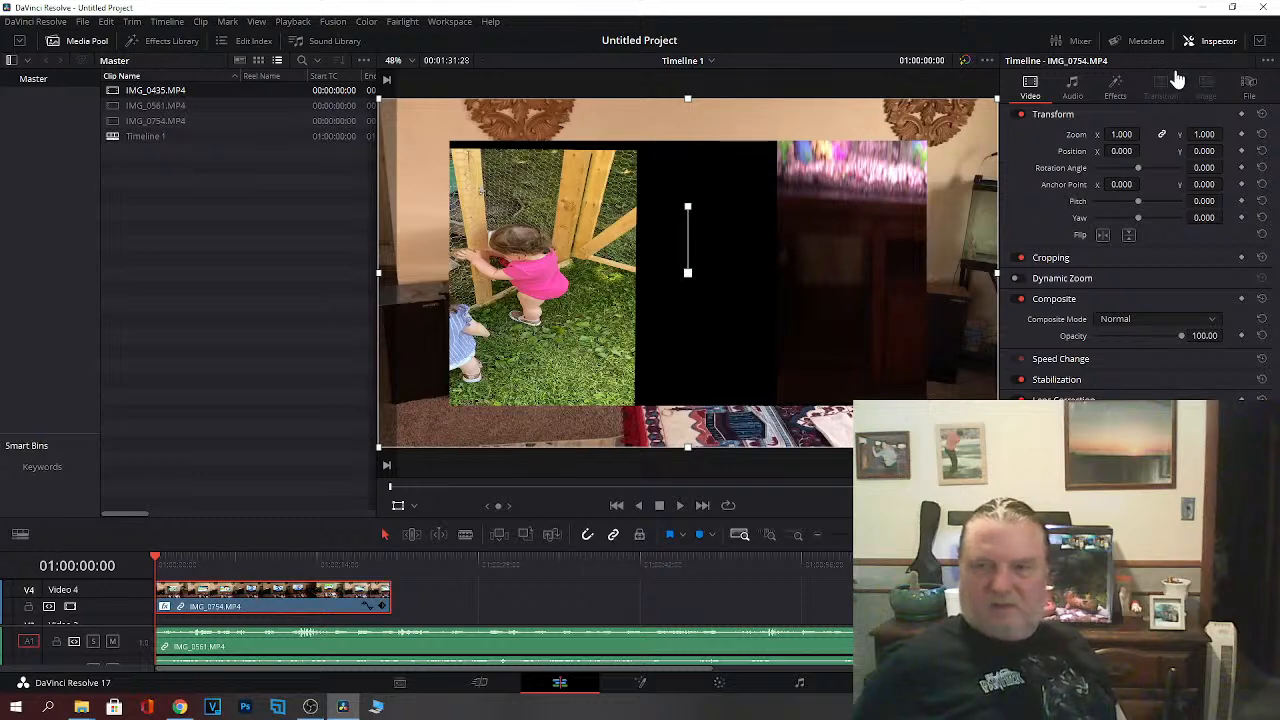
pyautogui.click(1116, 88)
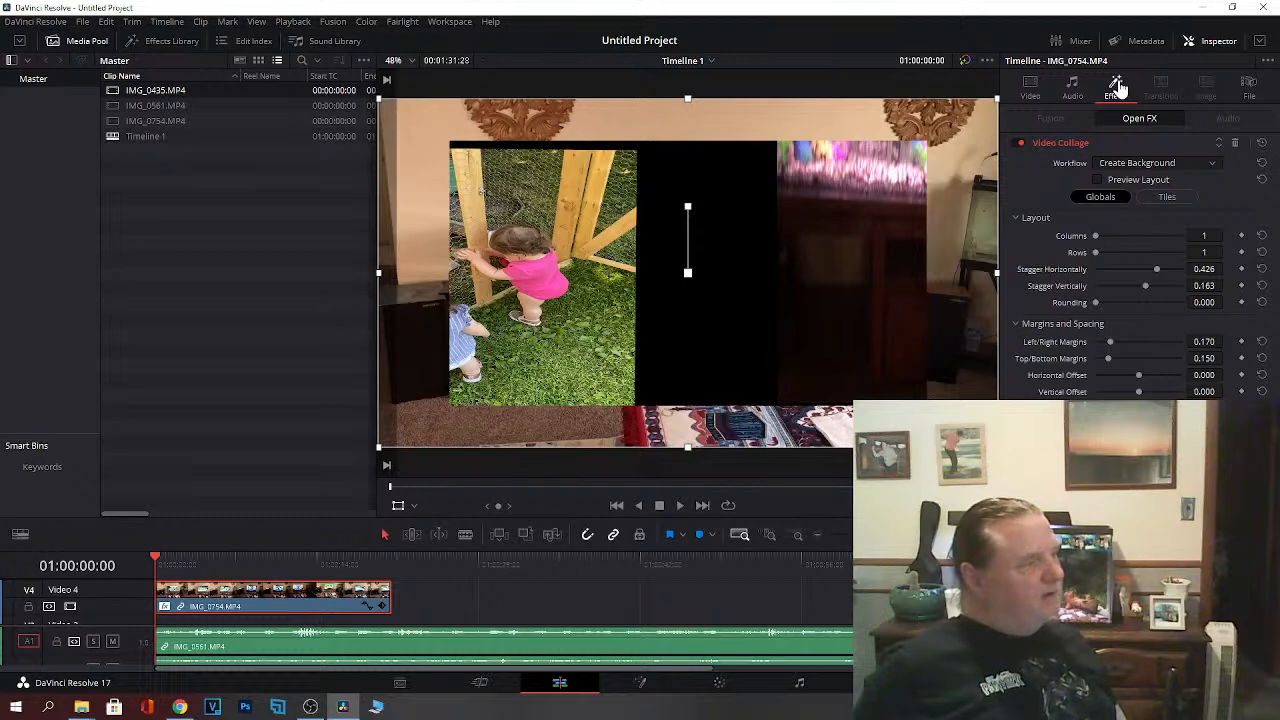
pyautogui.click(1031, 90)
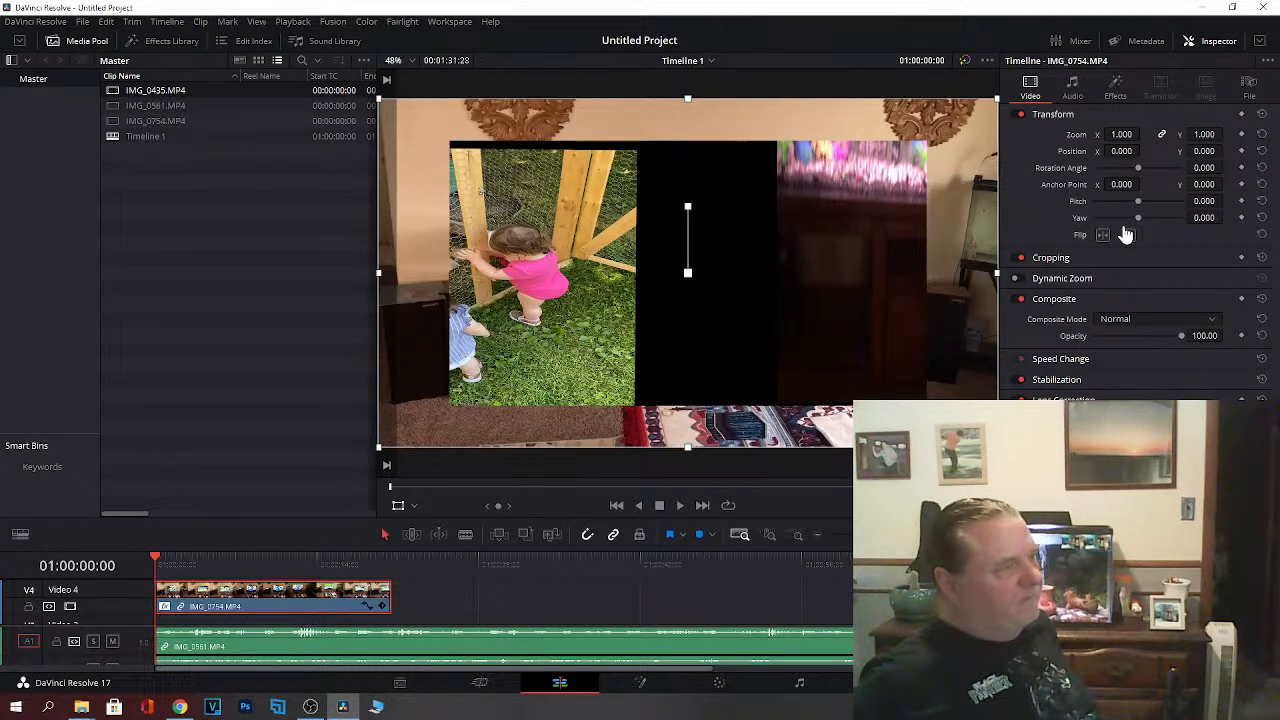
pyautogui.click(1017, 258)
pyautogui.click(1017, 258)
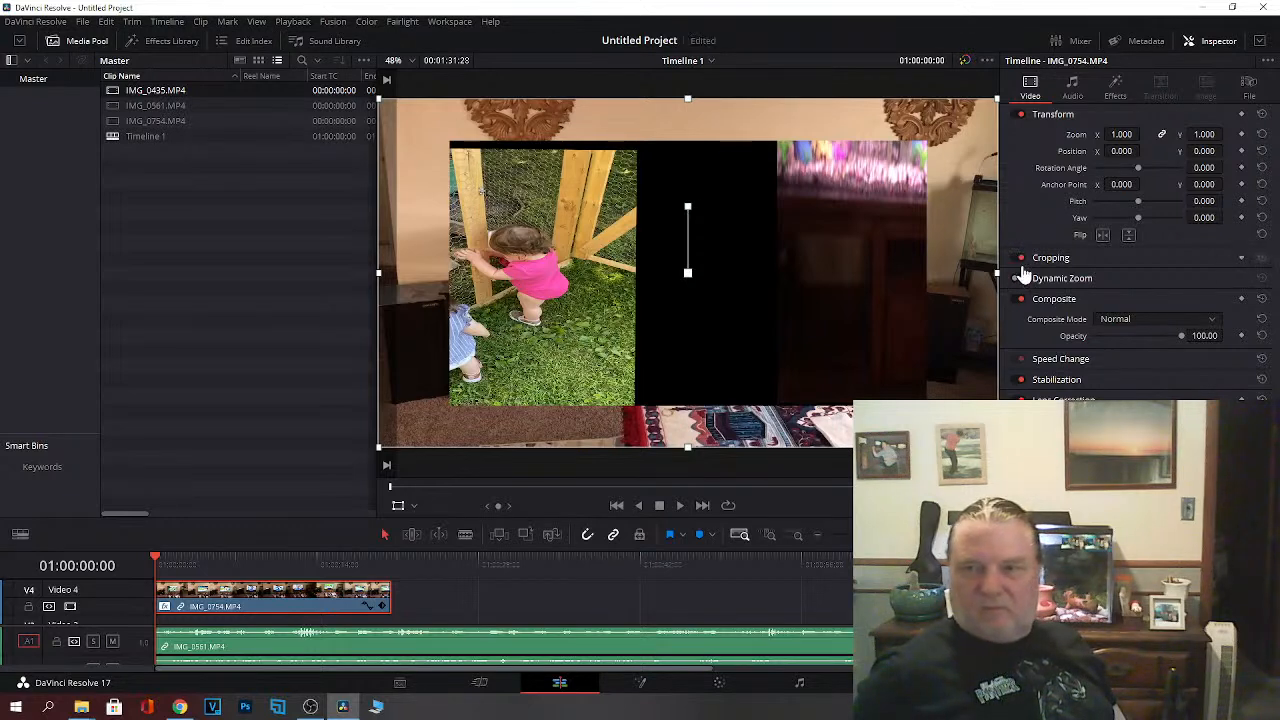
pyautogui.click(1118, 92)
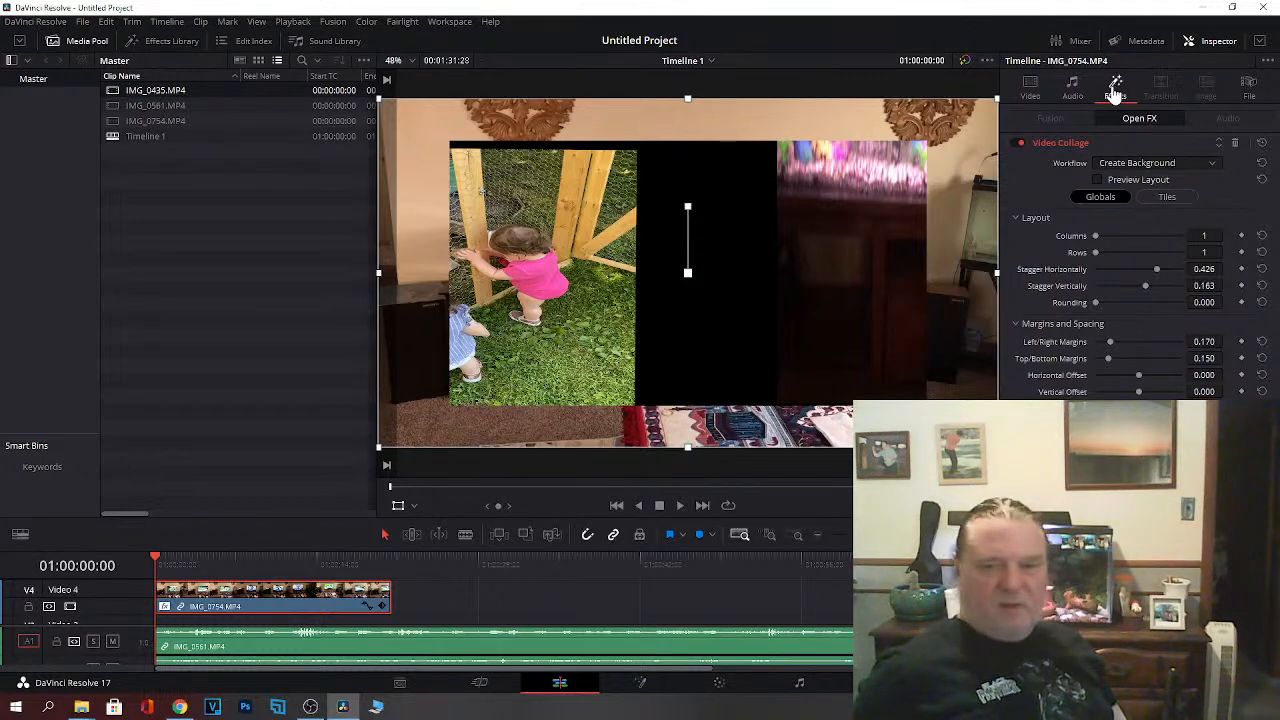
pyautogui.click(398, 507)
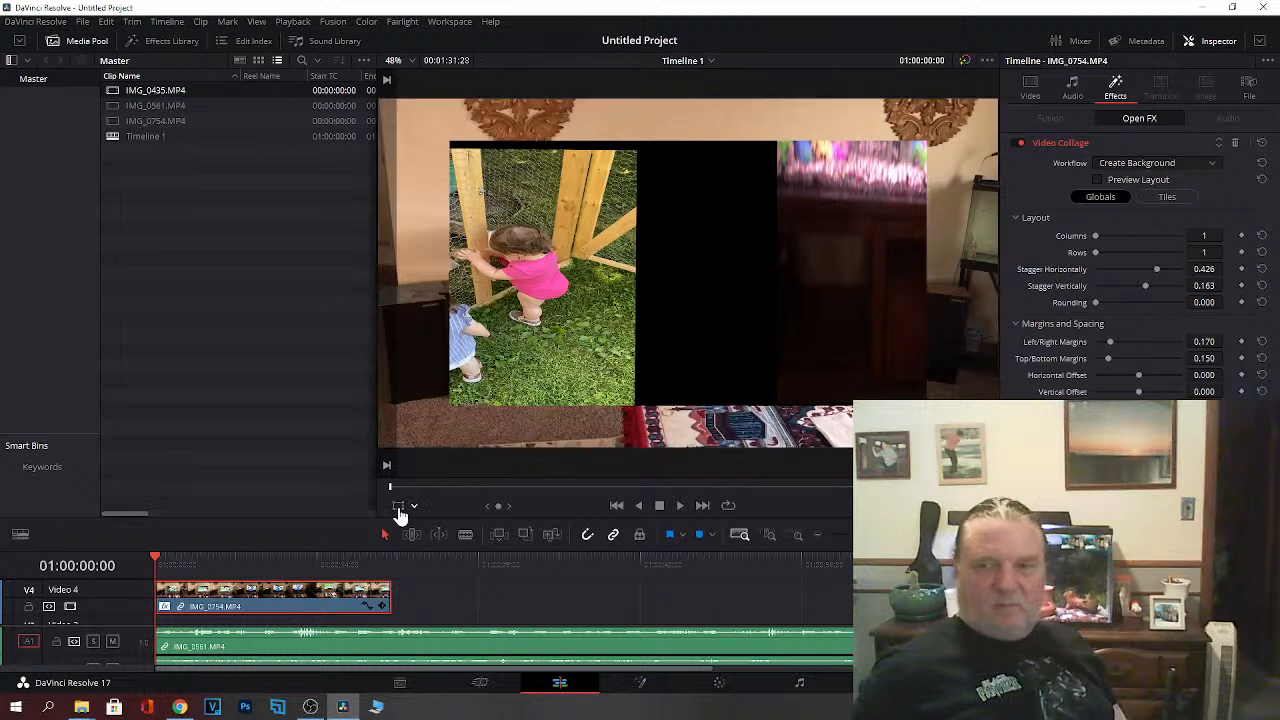
pyautogui.click(398, 507)
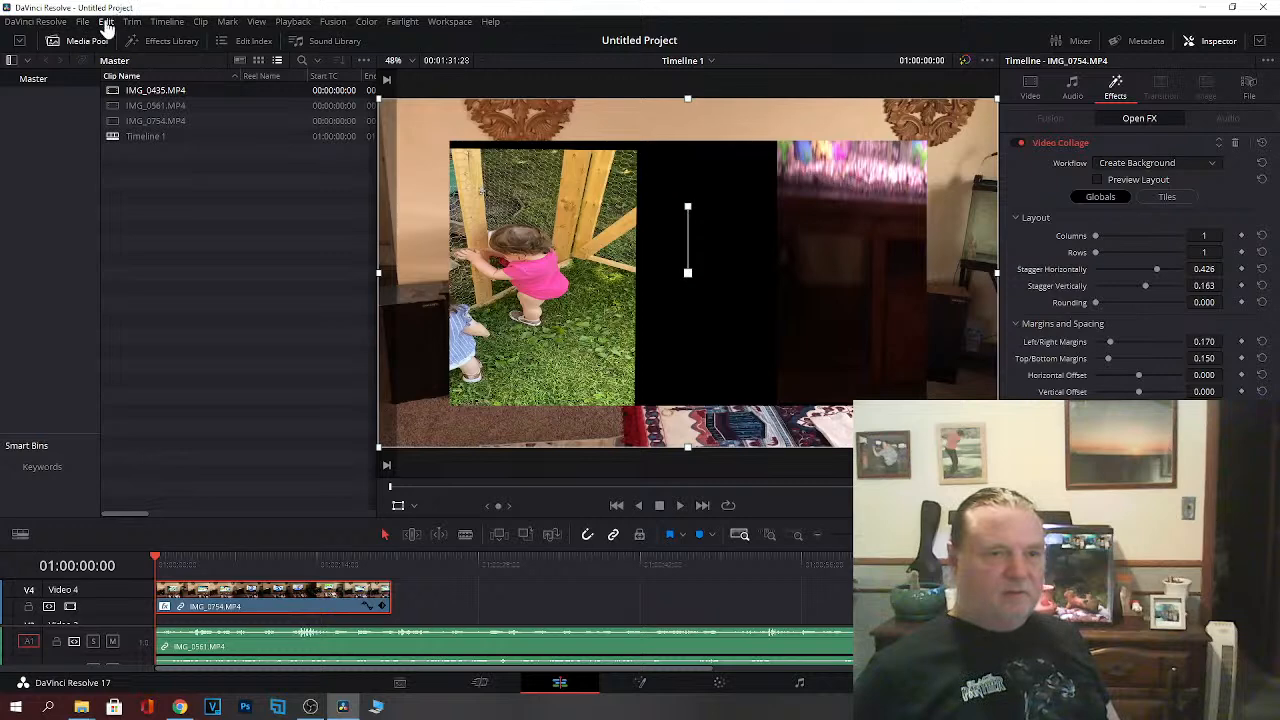
# Step: Undo the horizontal and vertical stagger changes of the Video Collage effect
pyautogui.click(106, 24)
pyautogui.click(107, 24)
pyautogui.click(108, 24)
pyautogui.click(110, 30)
pyautogui.click(107, 28)
pyautogui.click(108, 30)
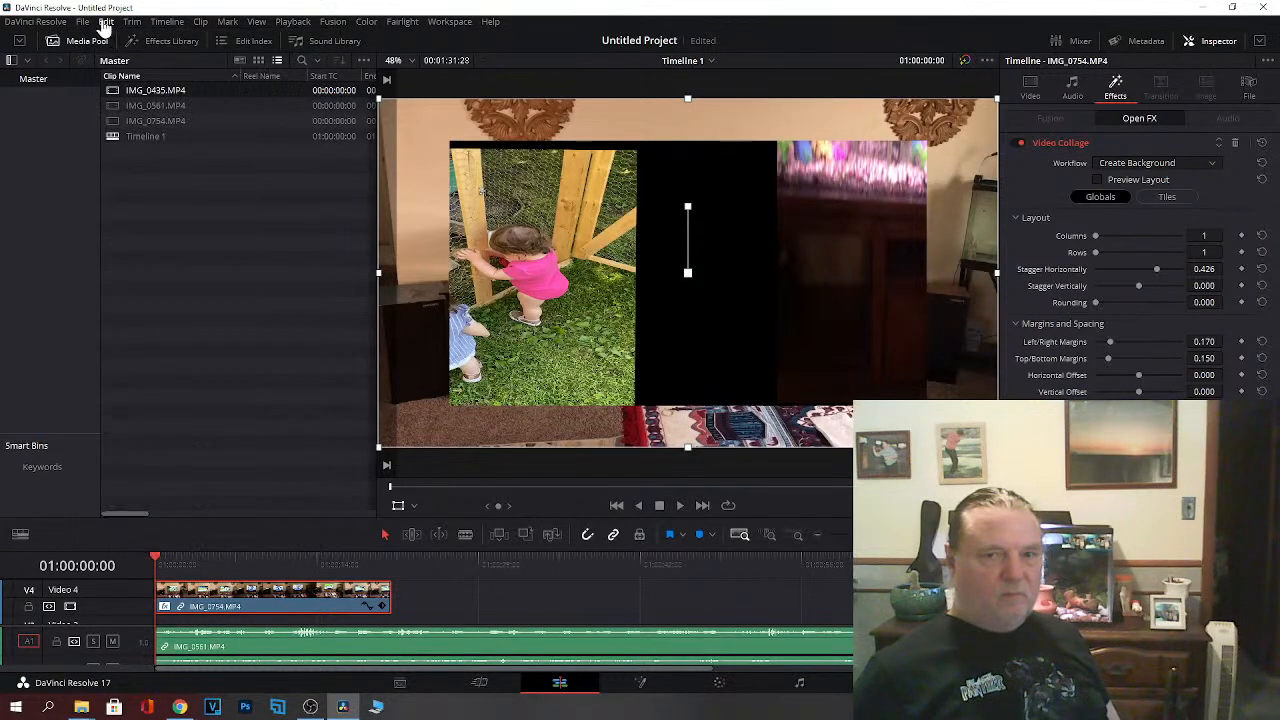
pyautogui.click(107, 28)
pyautogui.click(108, 29)
pyautogui.click(108, 29)
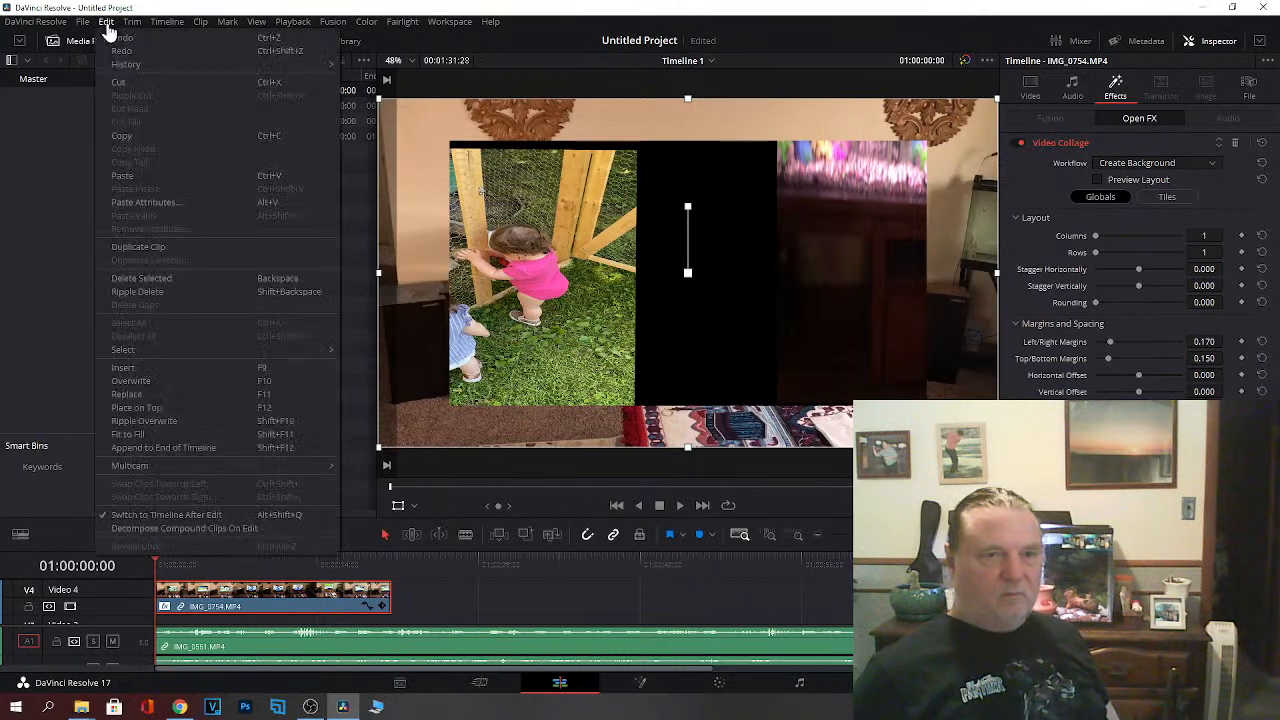
# Step: Undo the earlier Video Collage rounding changes and the repositioning of the clips inside the collage opening
pyautogui.click(120, 48)
pyautogui.click(108, 29)
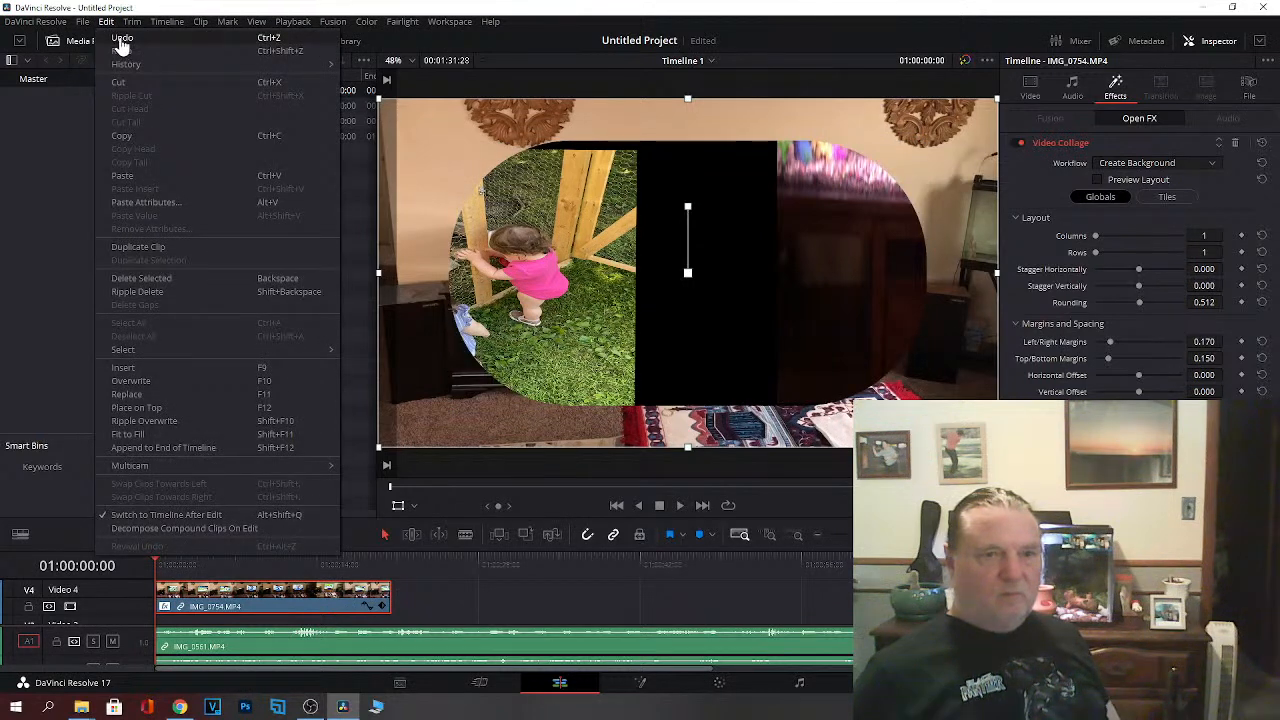
pyautogui.click(121, 46)
pyautogui.click(107, 28)
pyautogui.click(120, 44)
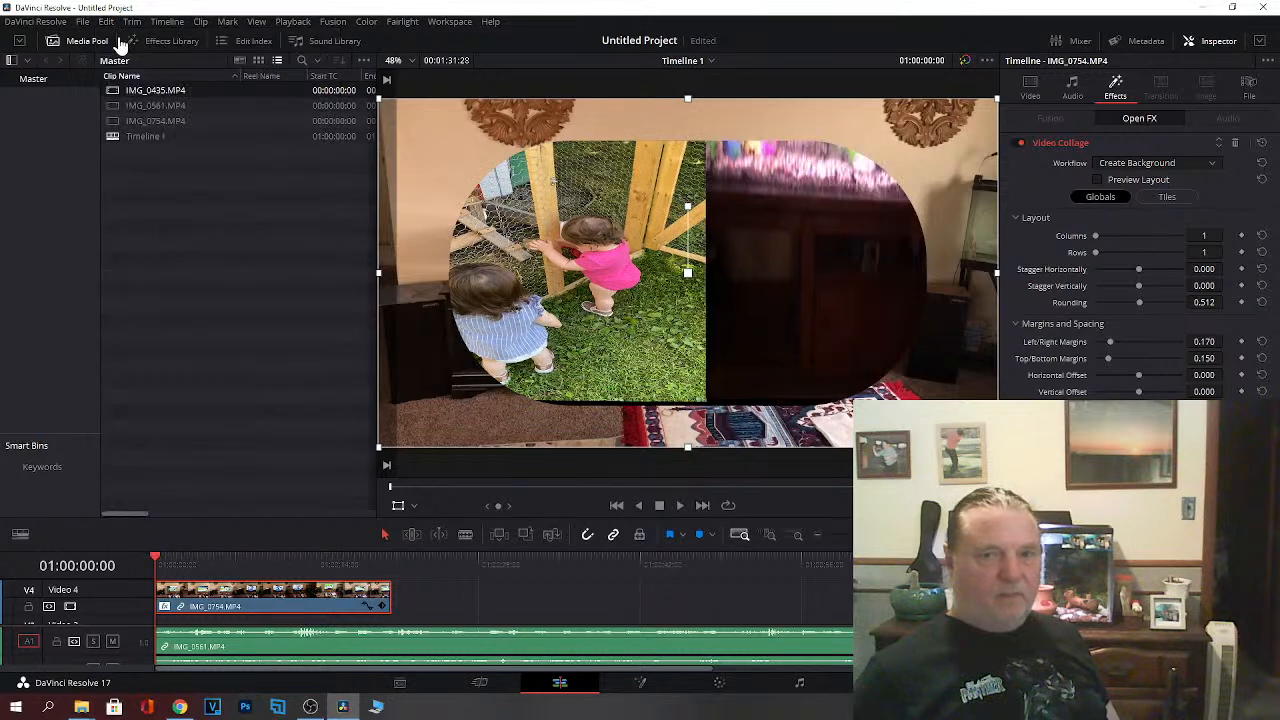
pyautogui.click(107, 28)
pyautogui.click(121, 44)
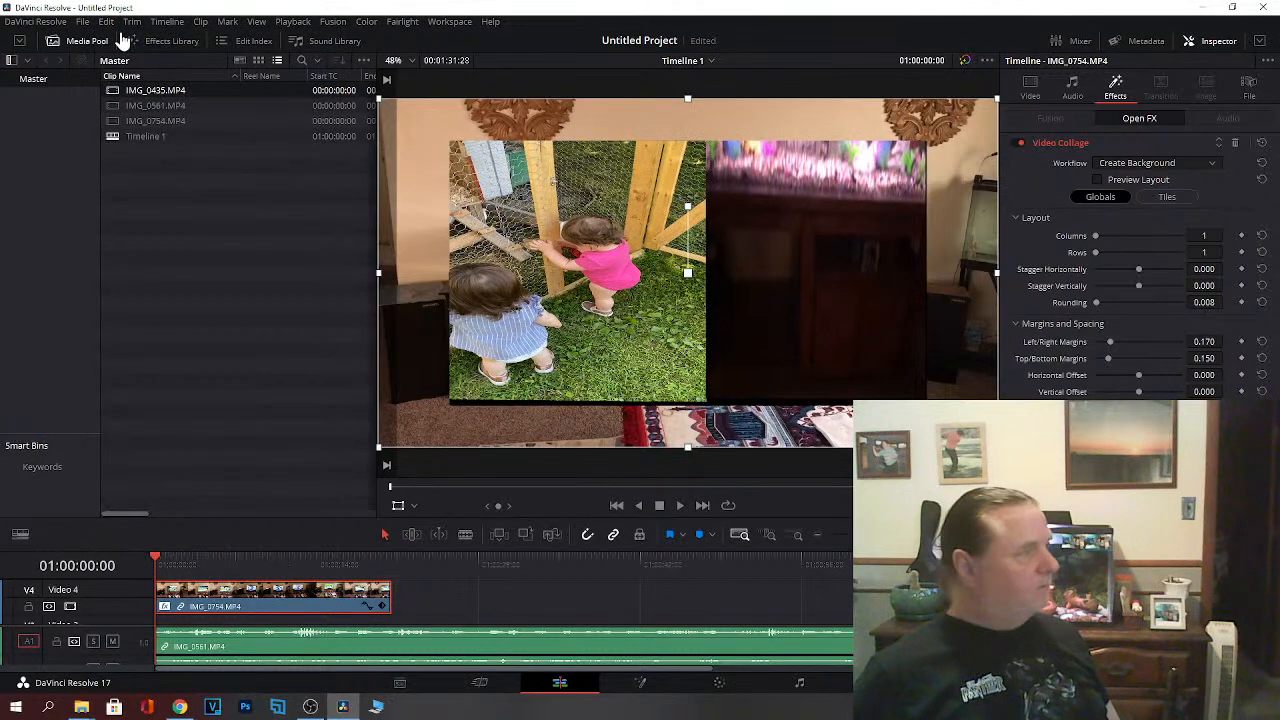
pyautogui.click(106, 22)
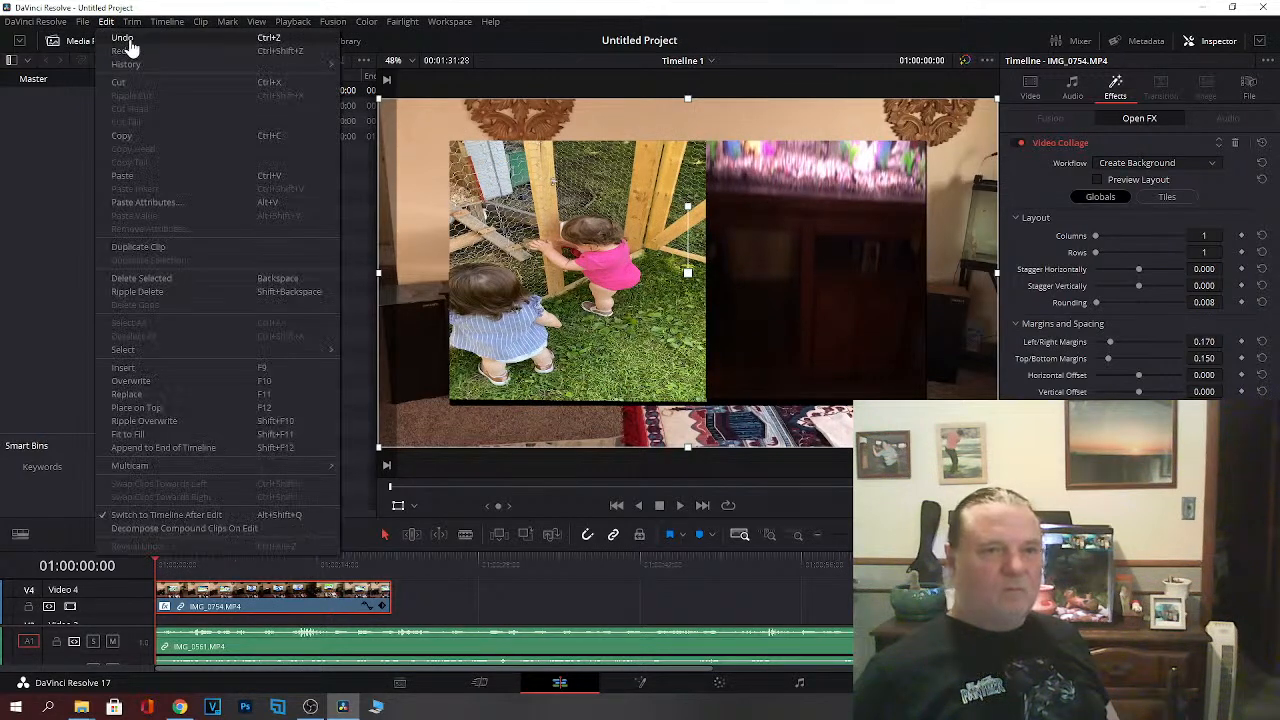
pyautogui.click(130, 47)
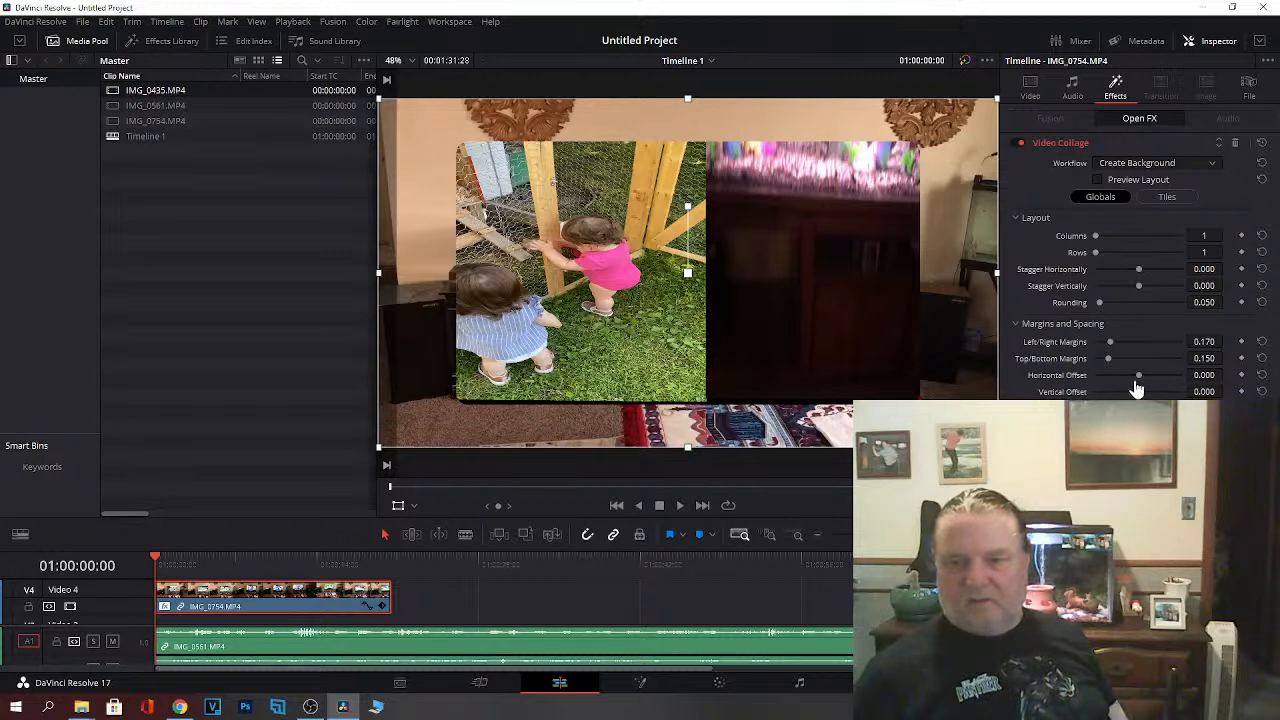
# Step: Try a collage Horizontal Offset of -0.058, Rounding of 0.000, Stagger Horizontally of -0.132 and Stagger Vertically of -0.302
pyautogui.moveTo(1139, 374)
pyautogui.mouseDown()
pyautogui.moveTo(1112, 385)
pyautogui.moveTo(1180, 380)
pyautogui.moveTo(1117, 384)
pyautogui.moveTo(1160, 384)
pyautogui.moveTo(1133, 384)
pyautogui.mouseUp()
pyautogui.moveTo(1104, 304); pyautogui.dragTo(1135, 306)
pyautogui.moveTo(1107, 312); pyautogui.dragTo(1096, 313)
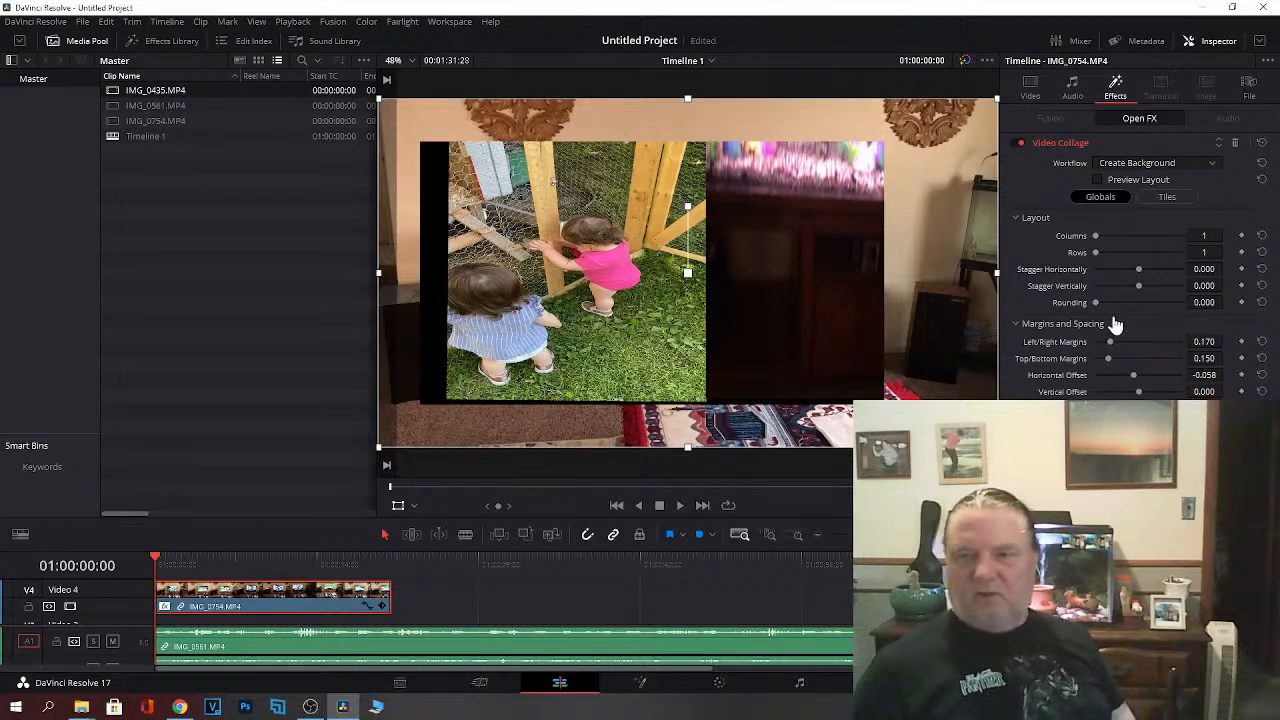
pyautogui.moveTo(1136, 271); pyautogui.dragTo(1128, 299)
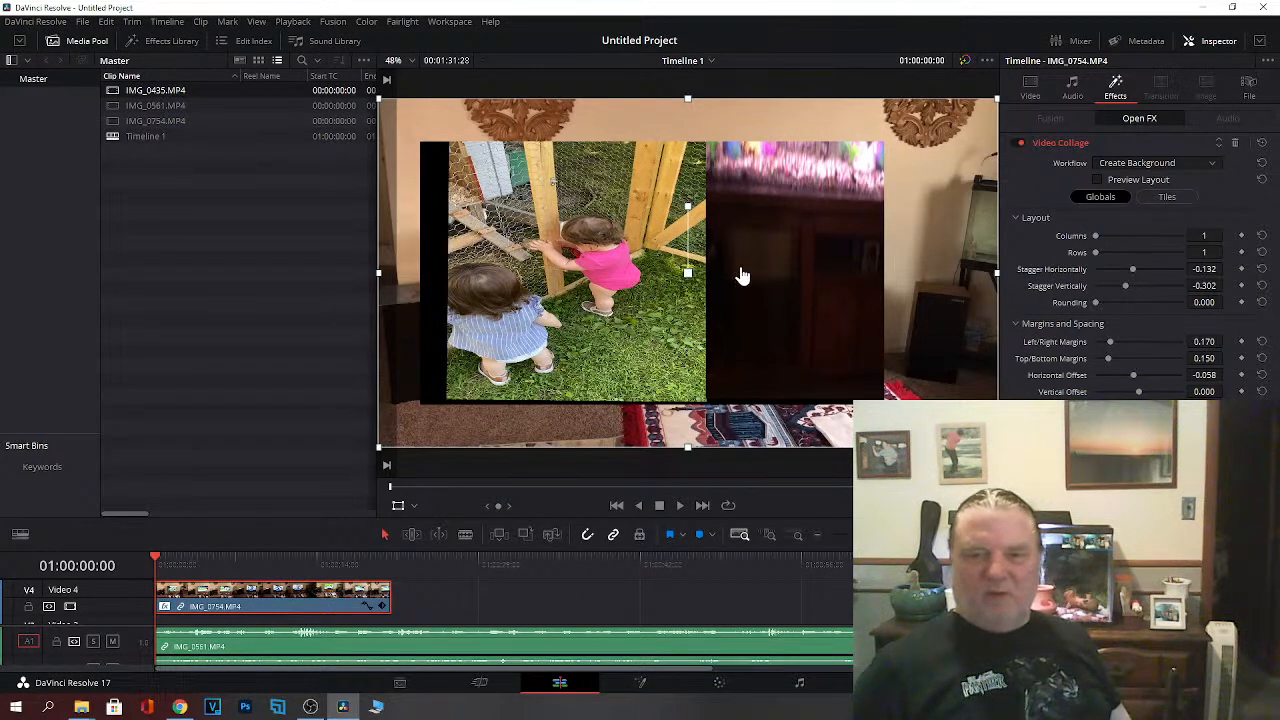
# Step: Undo the latest stagger, rounding and horizontal offset changes of the Video Collage effect
pyautogui.click(111, 25)
pyautogui.click(111, 25)
pyautogui.click(111, 25)
pyautogui.click(111, 25)
pyautogui.click(111, 25)
pyautogui.click(111, 25)
pyautogui.click(111, 25)
pyautogui.click(111, 25)
pyautogui.click(111, 25)
pyautogui.click(111, 25)
pyautogui.click(111, 25)
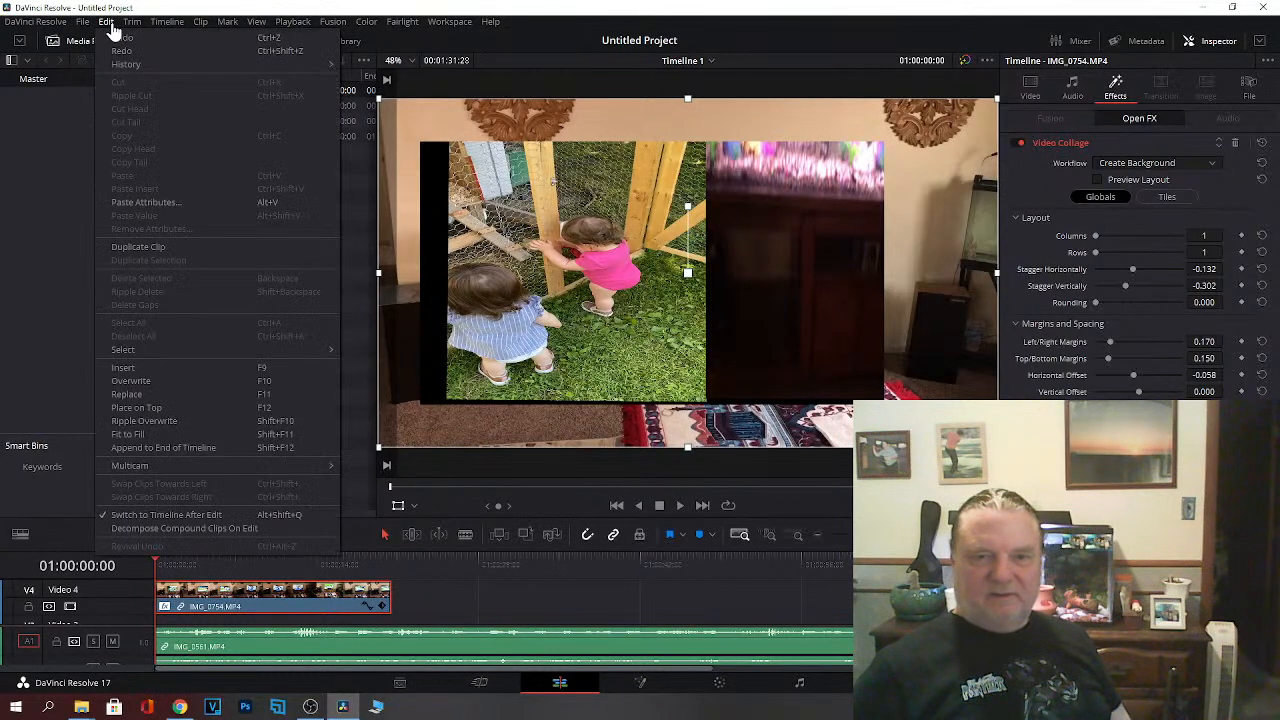
pyautogui.click(104, 22)
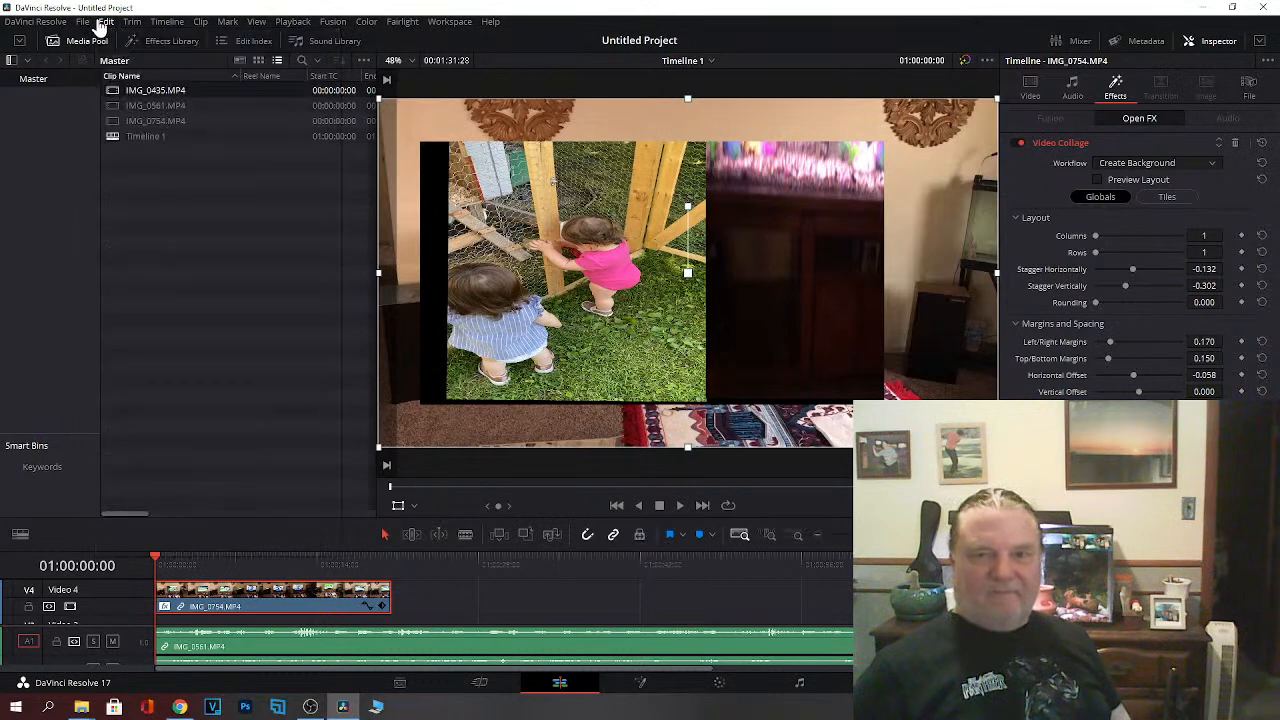
pyautogui.click(101, 25)
pyautogui.click(101, 25)
pyautogui.click(98, 23)
pyautogui.click(115, 38)
pyautogui.click(105, 22)
pyautogui.click(118, 38)
pyautogui.click(105, 22)
pyautogui.click(118, 38)
pyautogui.click(105, 22)
pyautogui.click(118, 38)
pyautogui.click(105, 22)
pyautogui.click(118, 38)
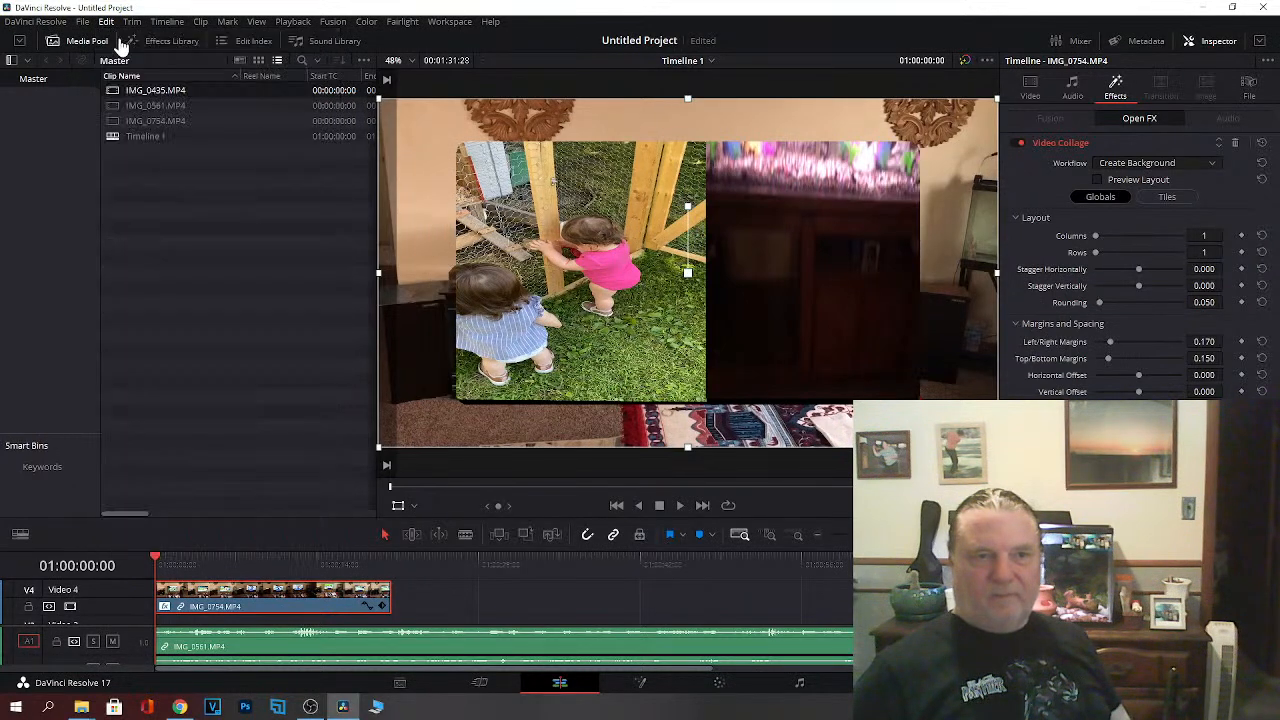
# Step: Undo the earlier adjustments to the collage opening's width and the background clip's placement
pyautogui.click(105, 22)
pyautogui.click(119, 40)
pyautogui.click(105, 22)
pyautogui.click(120, 40)
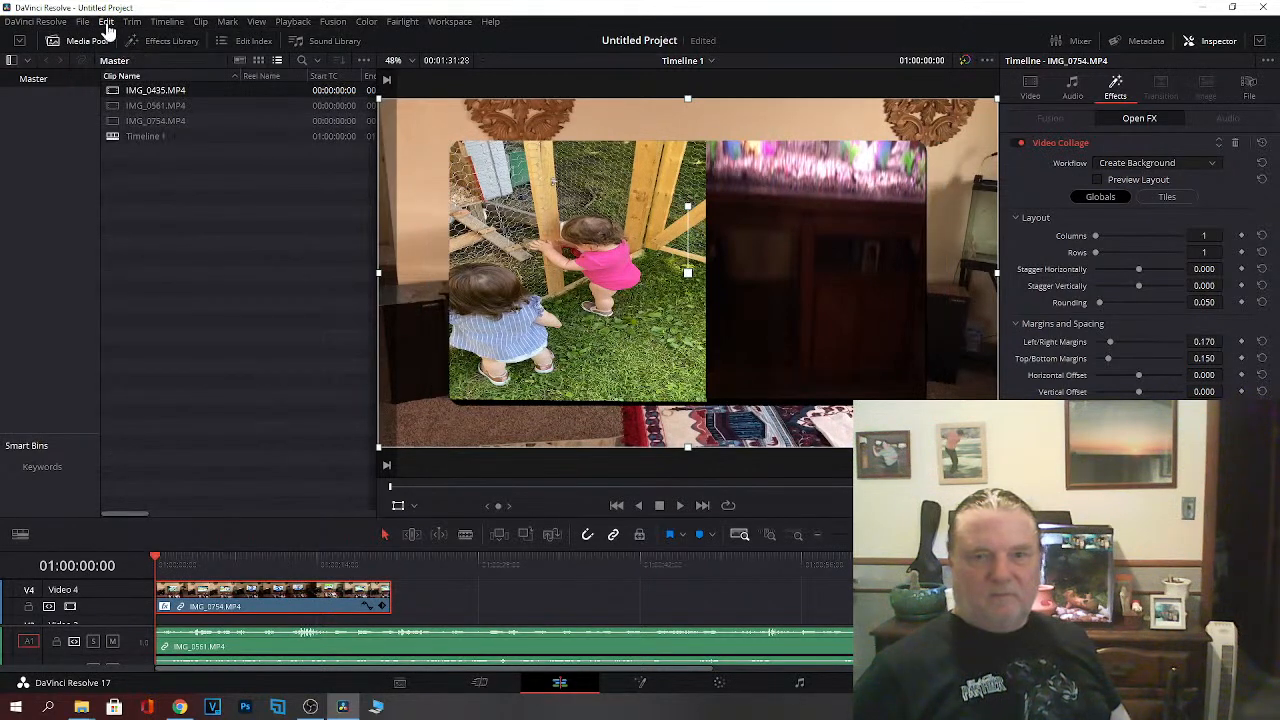
pyautogui.click(105, 22)
pyautogui.click(120, 39)
pyautogui.click(106, 22)
pyautogui.click(121, 40)
pyautogui.click(106, 22)
pyautogui.click(120, 40)
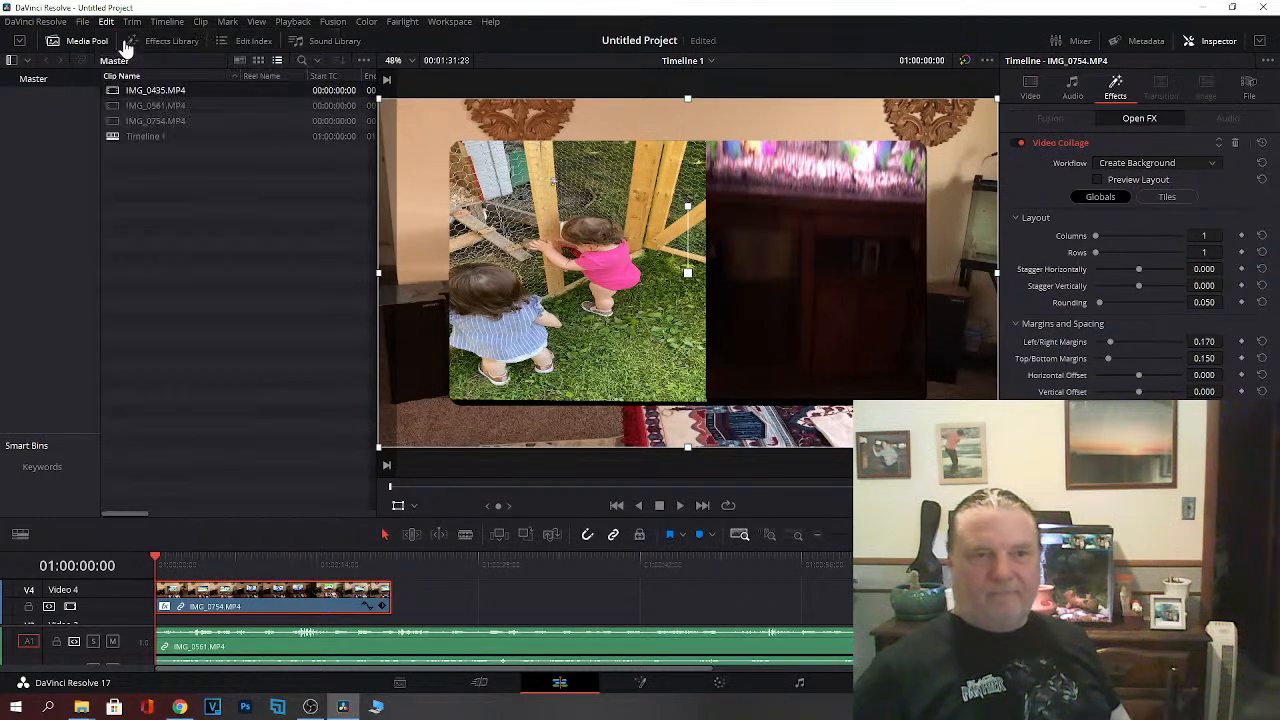
pyautogui.click(105, 22)
pyautogui.click(123, 44)
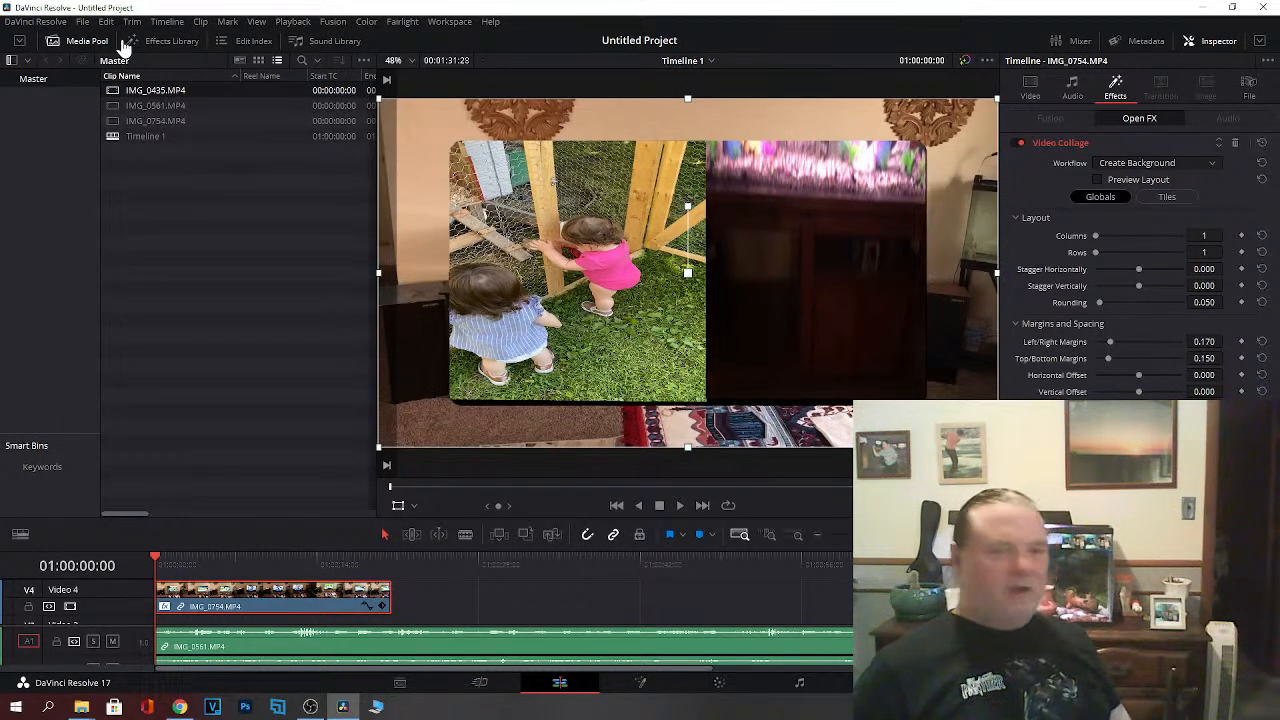
pyautogui.click(108, 22)
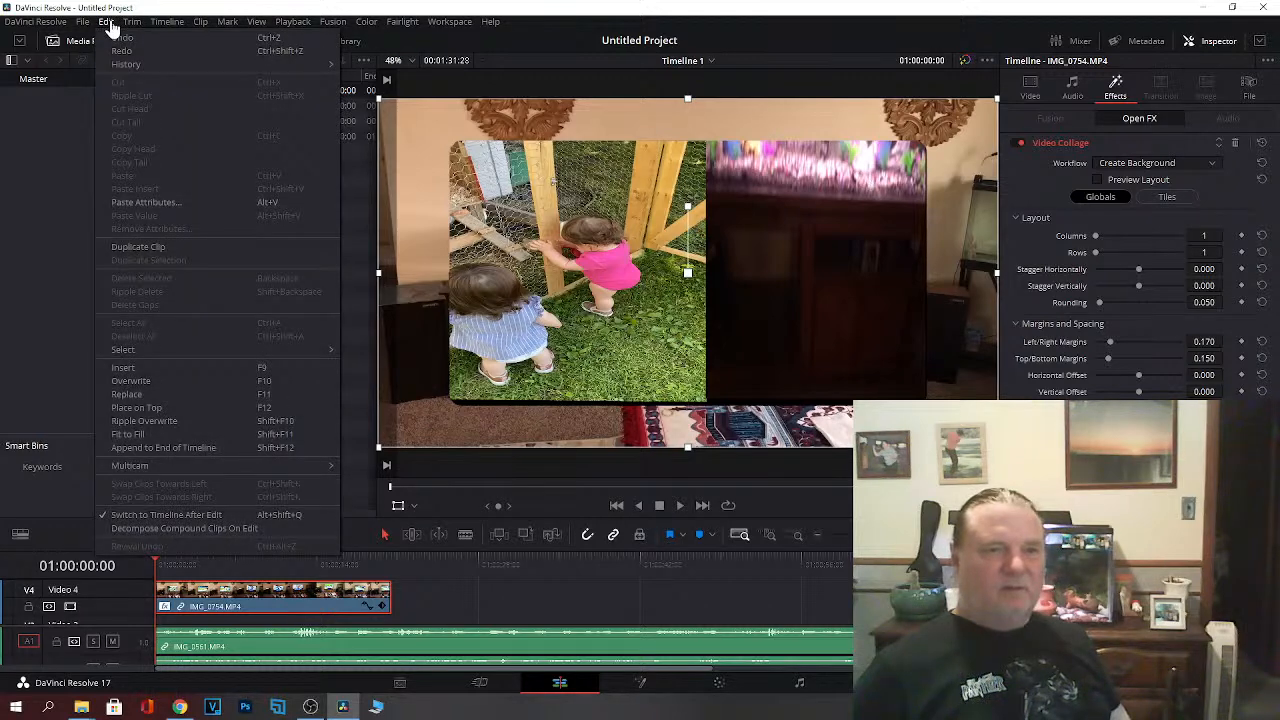
pyautogui.click(118, 42)
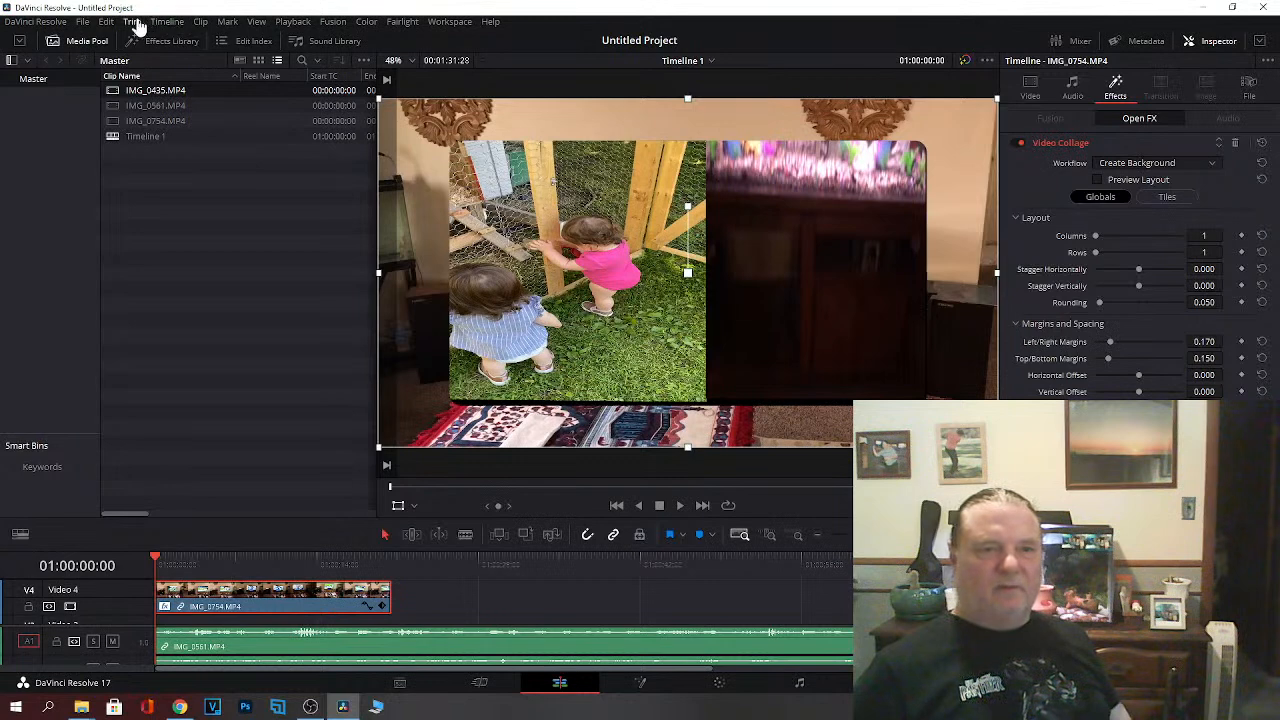
pyautogui.click(106, 21)
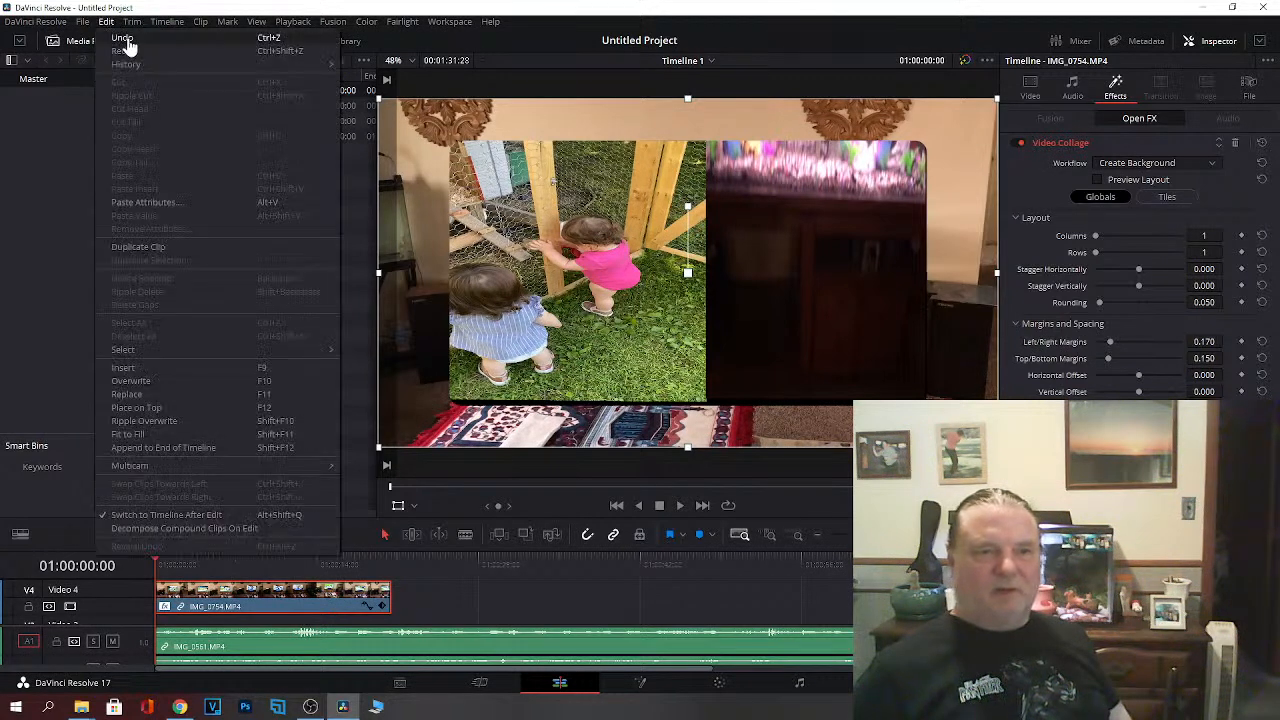
pyautogui.click(130, 46)
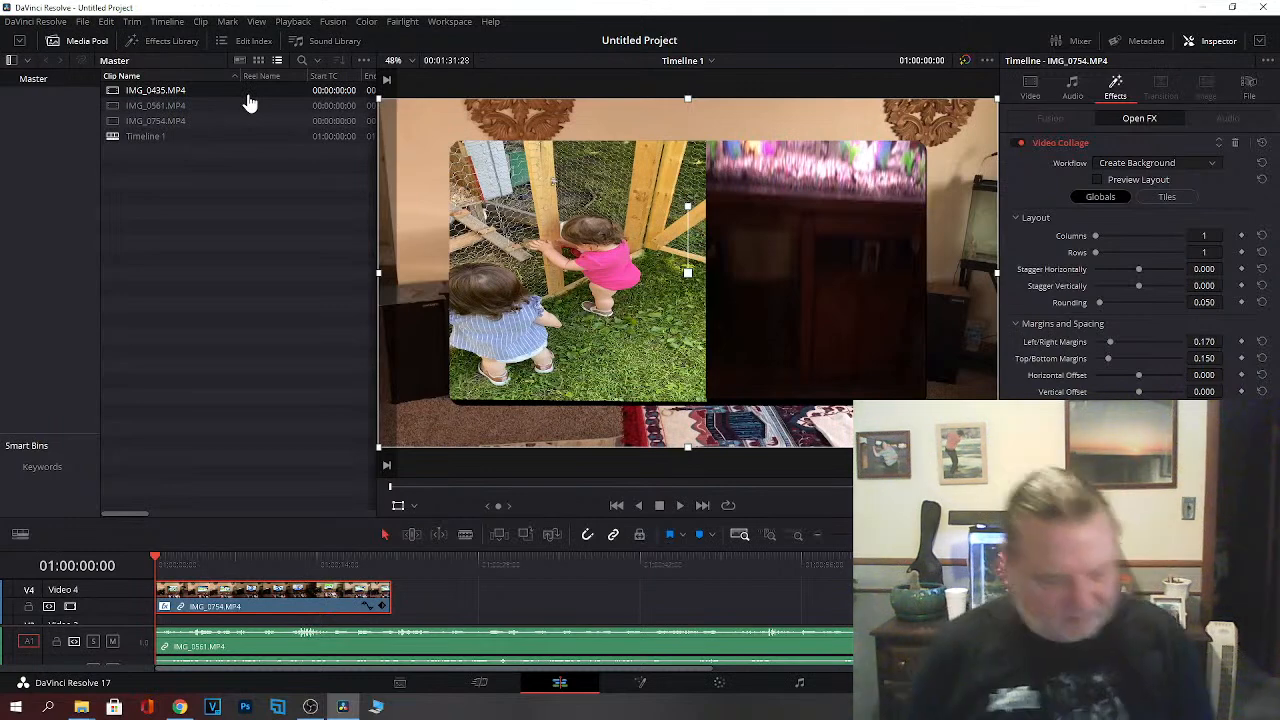
# Step: Undo the earlier resizing of the clips inside the Video Collage opening
pyautogui.hotkey('ctrl', 'z')
pyautogui.hotkey('ctrl', 'z')
pyautogui.hotkey('ctrl', 'z')
pyautogui.hotkey('ctrl', 'z')
pyautogui.hotkey('ctrl', 'z')
pyautogui.hotkey('ctrl', 'z')
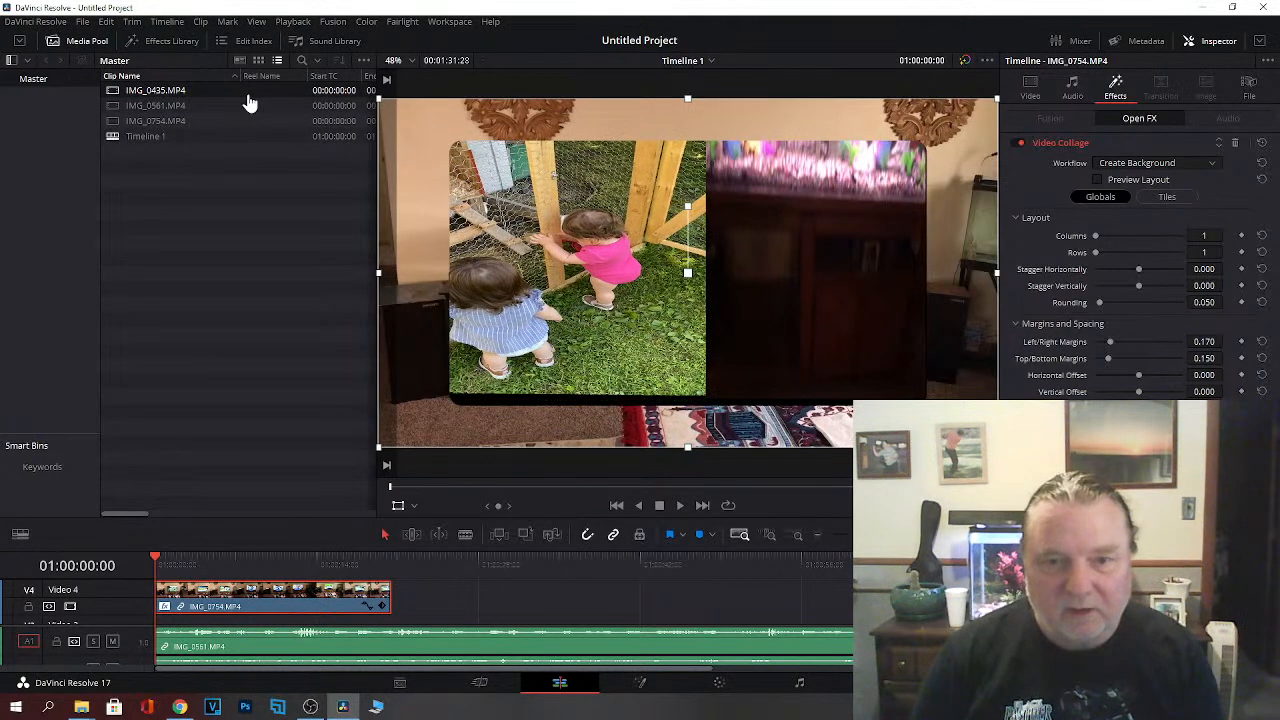
pyautogui.hotkey('ctrl', 'z')
pyautogui.hotkey('ctrl', 'z')
pyautogui.hotkey('ctrl', 'z')
pyautogui.hotkey('ctrl', 'z')
pyautogui.hotkey('ctrl', 'z')
pyautogui.hotkey('ctrl', 'z')
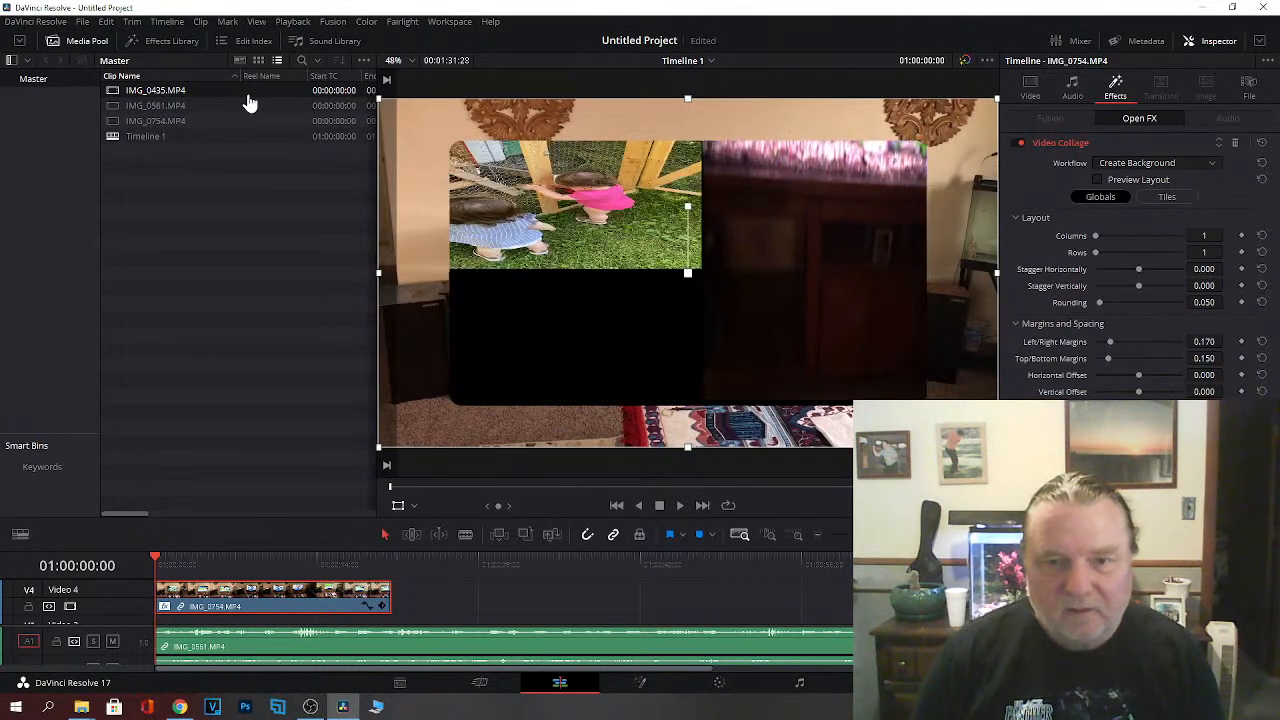
# Step: Undo the collage's reduction to one column and one row, and save the project
pyautogui.hotkey('ctrl', 'z')
pyautogui.hotkey('ctrl', 'z')
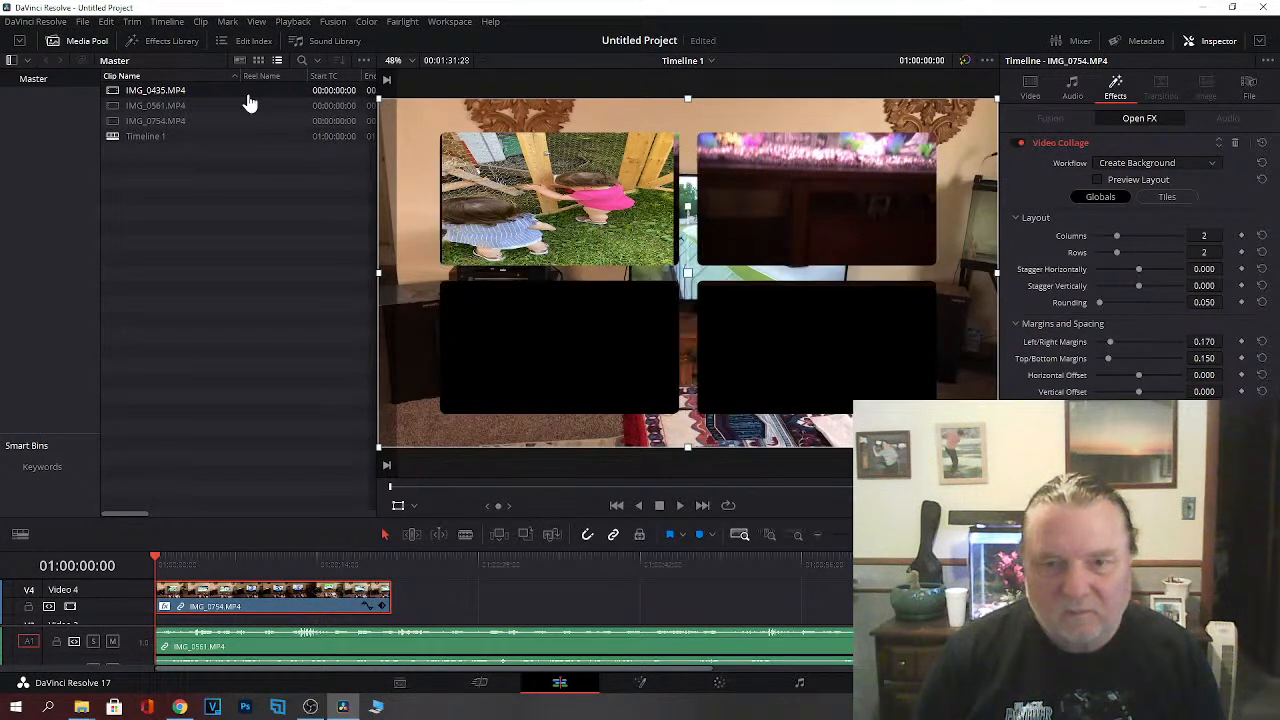
pyautogui.hotkey('ctrl', 's')
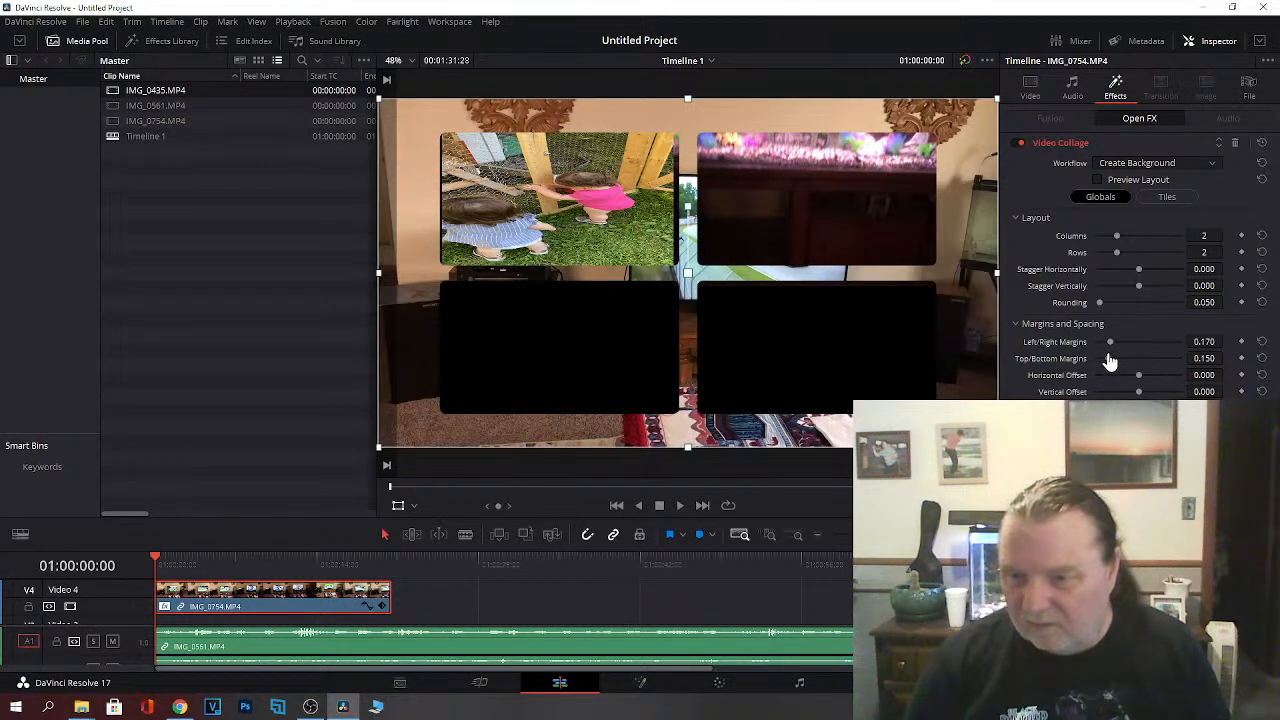
# Step: Set the collage's Left/Right Margins to 0.178 and Top/Bottom Margins to 0.147, trying a Horizontal Offset of 0.012 and resetting it
pyautogui.moveTo(1110, 342)
pyautogui.mouseDown()
pyautogui.moveTo(1143, 343)
pyautogui.moveTo(1080, 350)
pyautogui.moveTo(1113, 347)
pyautogui.mouseUp()
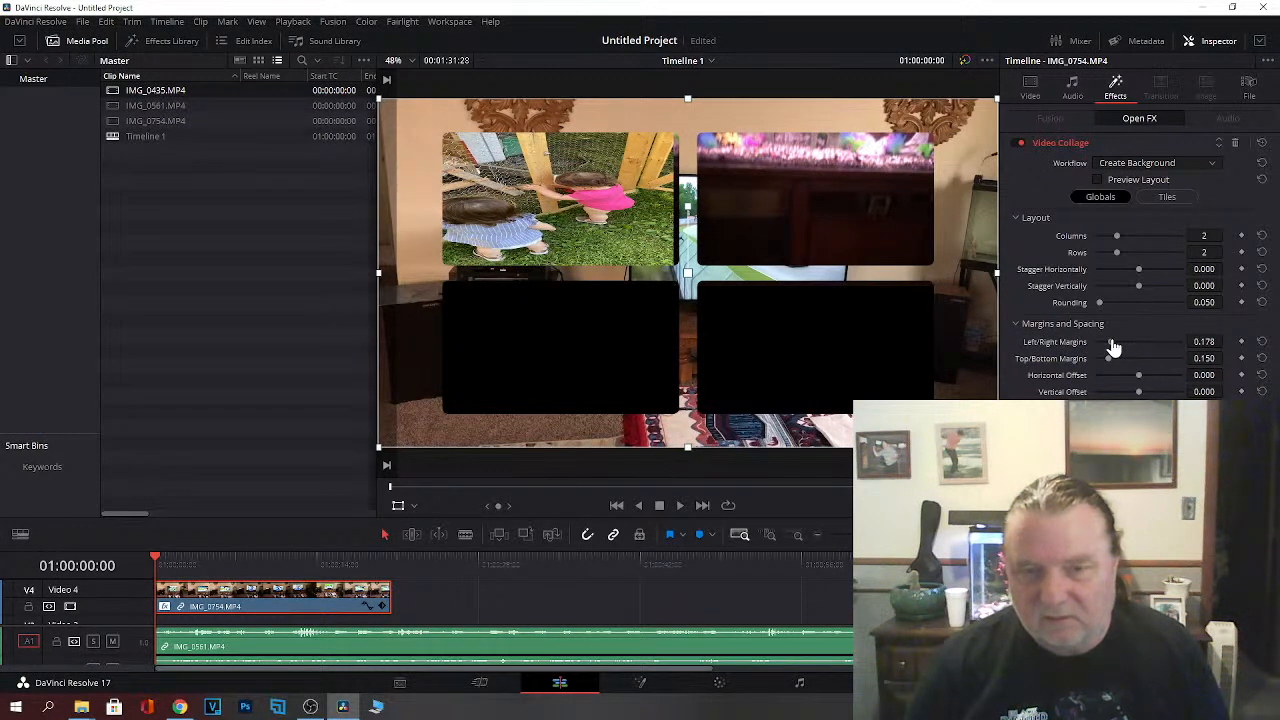
pyautogui.moveTo(1112, 367)
pyautogui.mouseDown()
pyautogui.moveTo(1128, 363)
pyautogui.moveTo(1111, 367)
pyautogui.mouseUp()
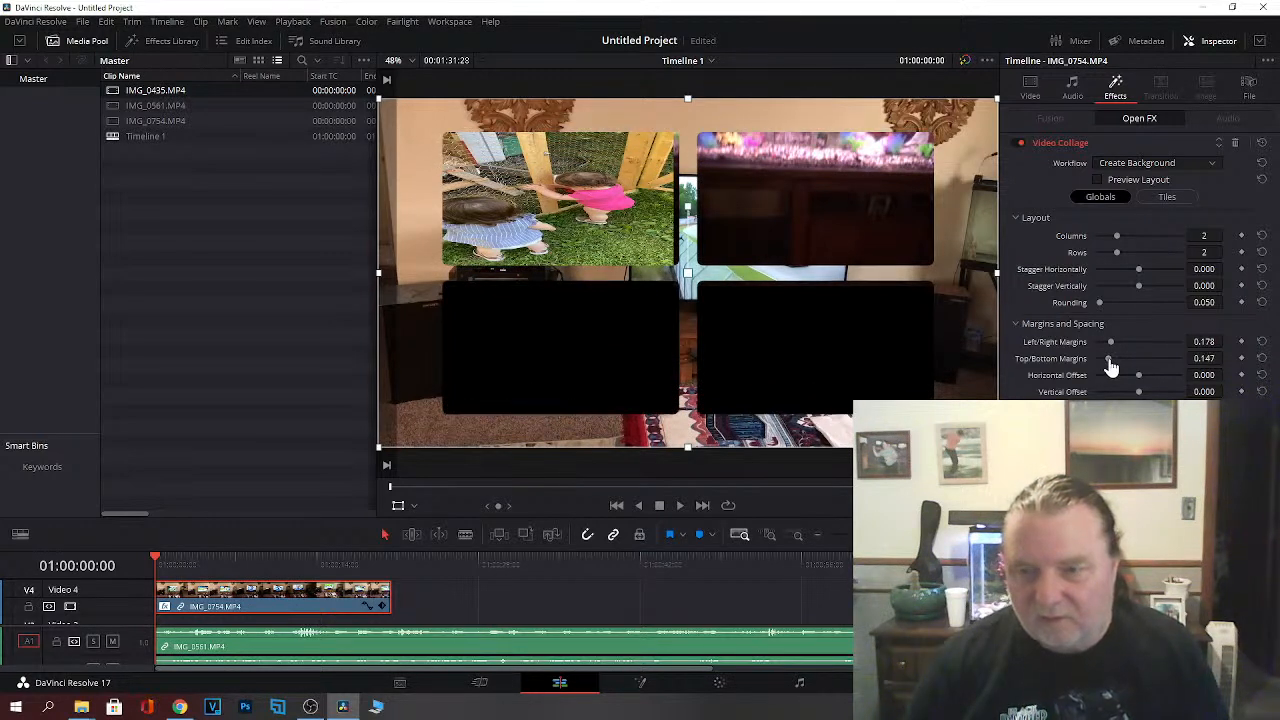
pyautogui.moveTo(1139, 378)
pyautogui.mouseDown()
pyautogui.moveTo(1114, 377)
pyautogui.moveTo(1155, 378)
pyautogui.moveTo(1097, 376)
pyautogui.moveTo(1157, 372)
pyautogui.moveTo(1142, 372)
pyautogui.mouseUp()
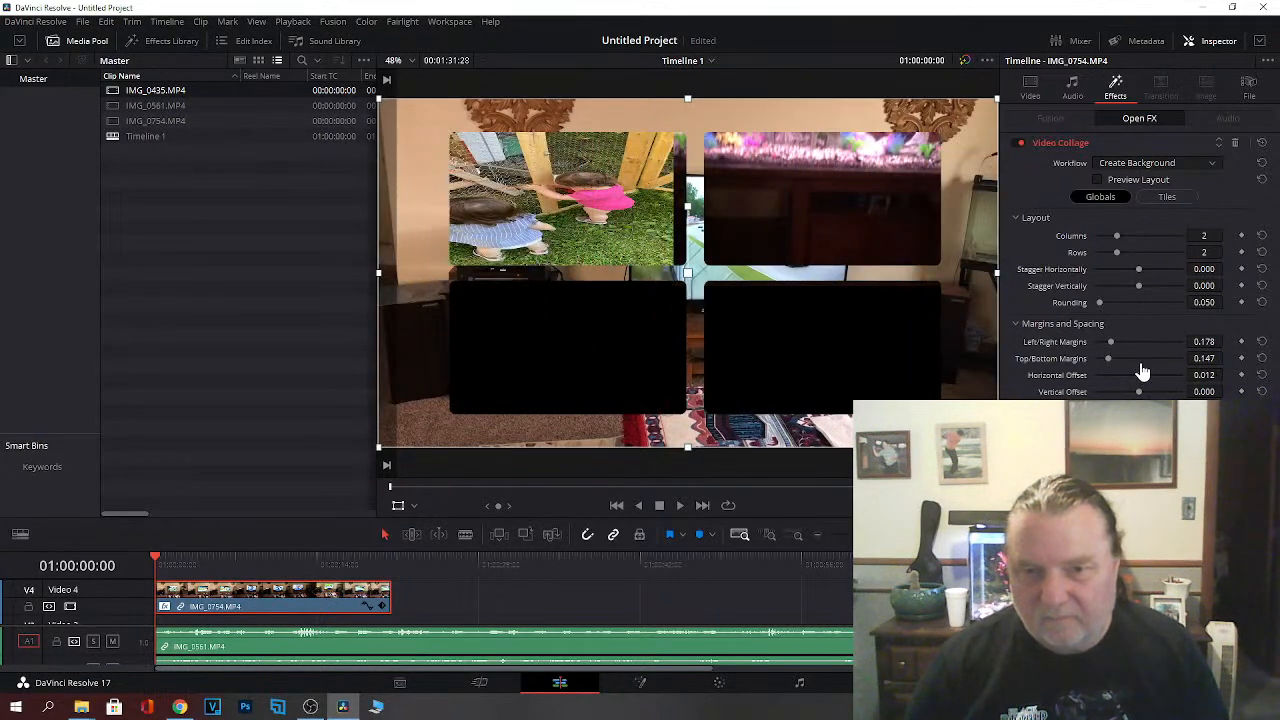
pyautogui.doubleClick(1142, 372)
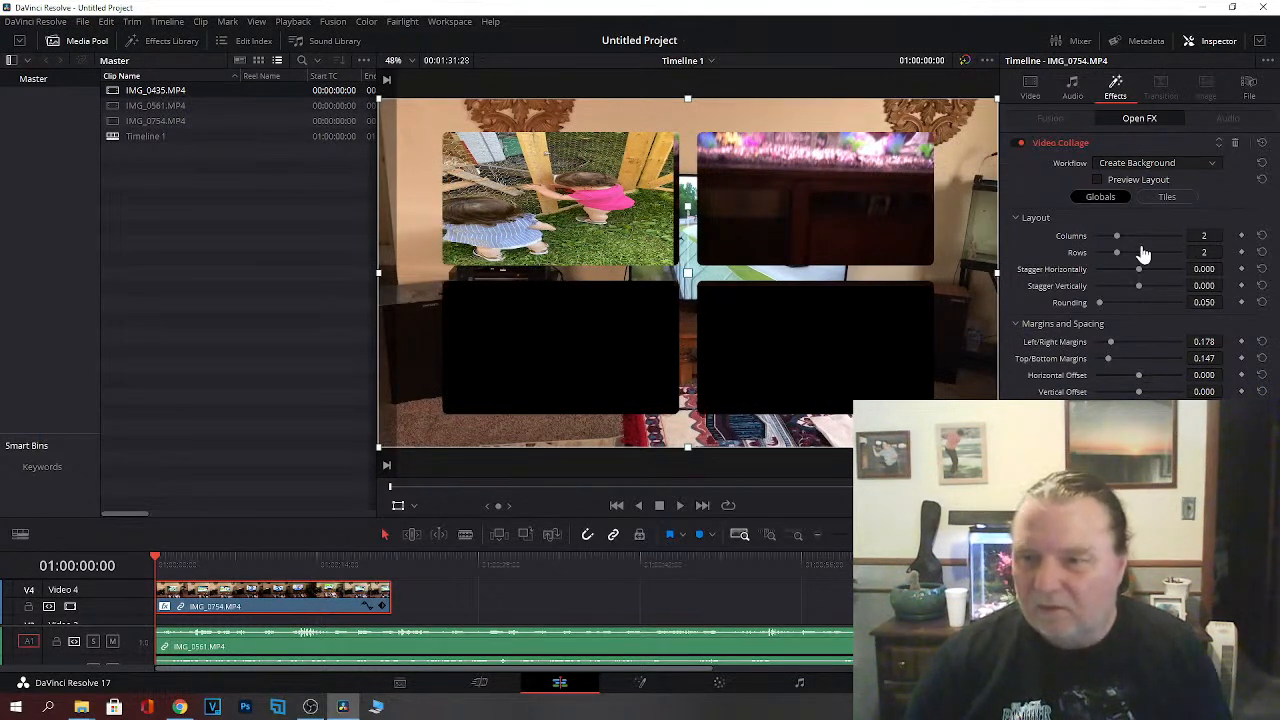
# Step: Reduce the collage layout to 1 column and 1 row and shift the background clip slightly down and to the right
pyautogui.click(1107, 240)
pyautogui.click(1100, 256)
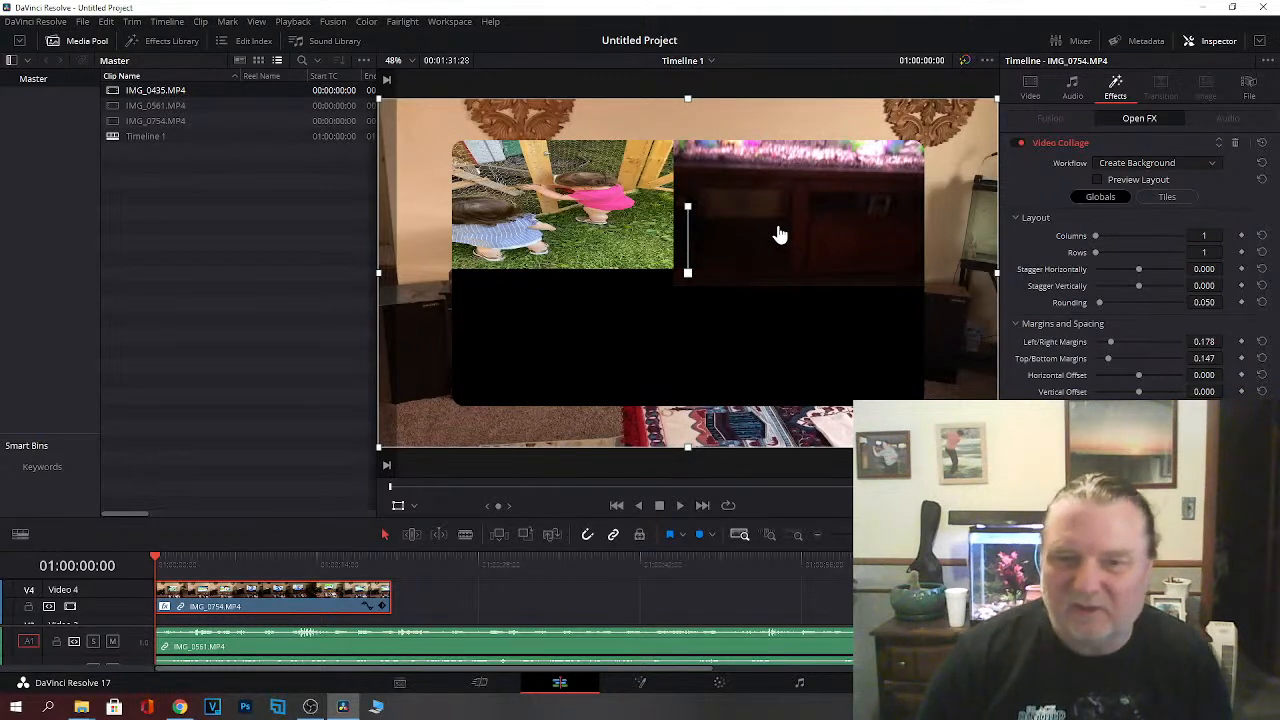
pyautogui.moveTo(687, 104)
pyautogui.mouseDown()
pyautogui.moveTo(677, 253)
pyautogui.moveTo(695, 107)
pyautogui.mouseUp()
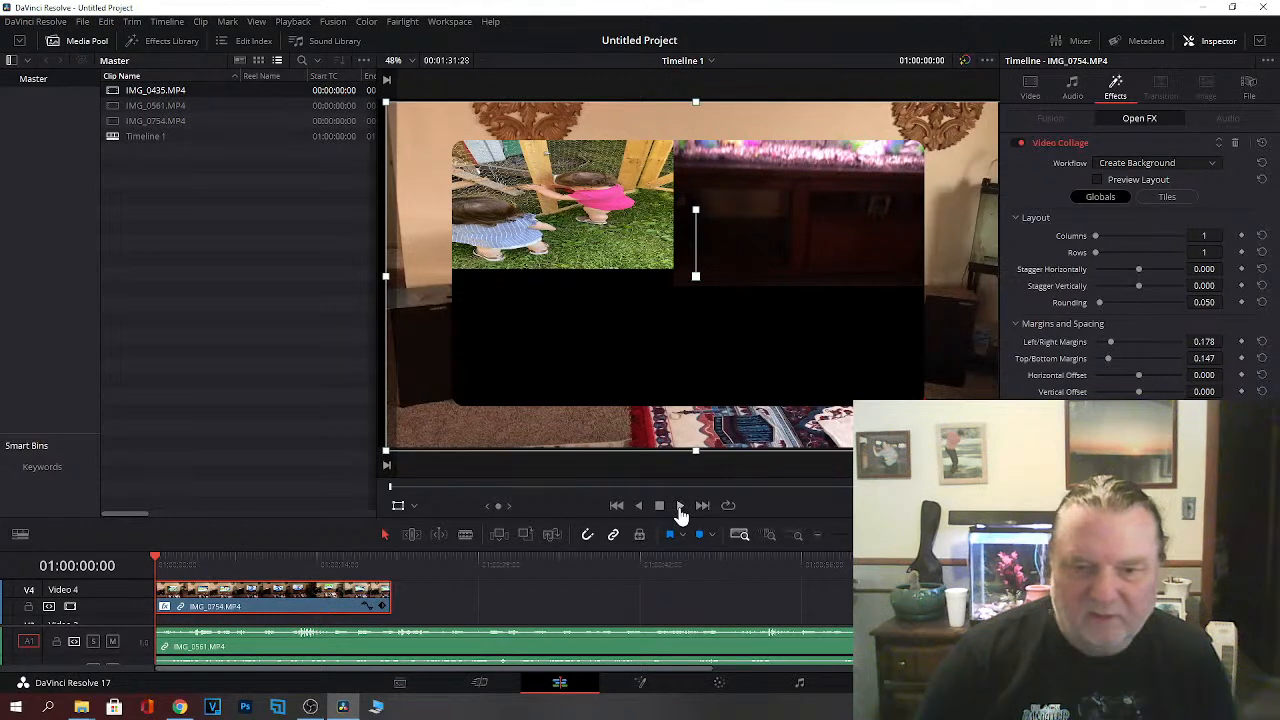
# Step: Play the first seconds of the timeline to preview the collage, and return the playhead to the start
pyautogui.click(680, 507)
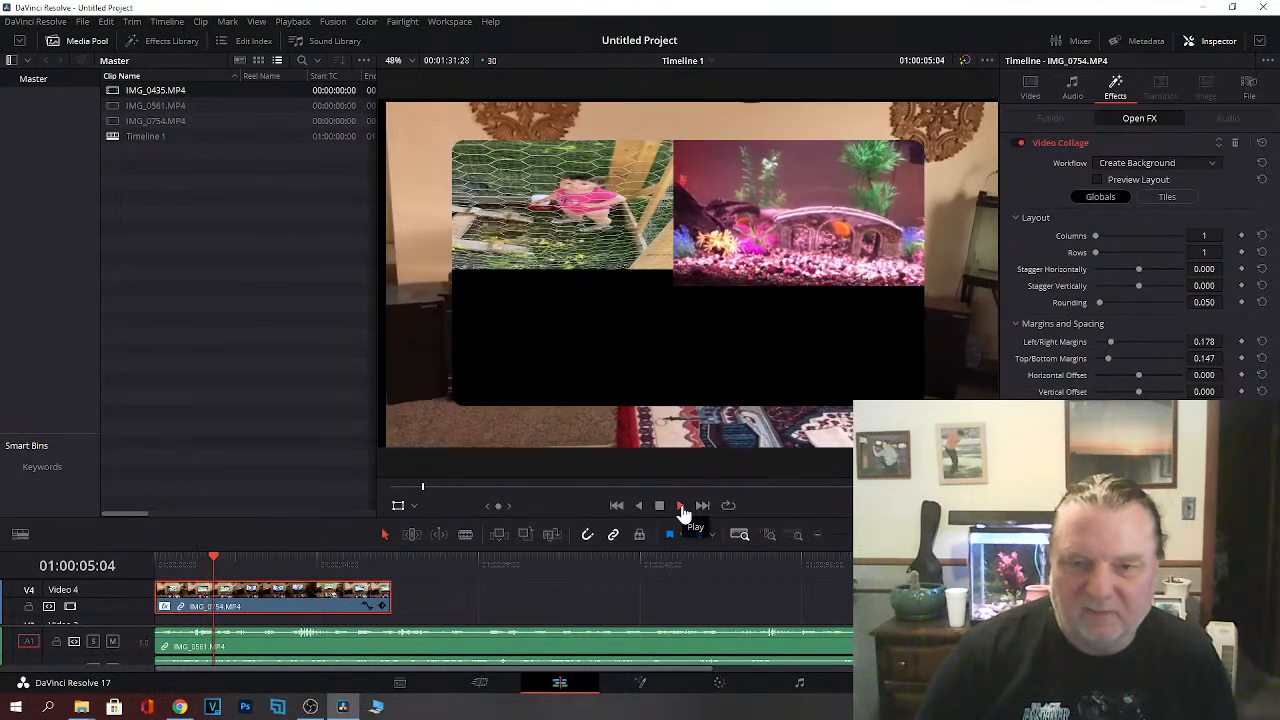
pyautogui.click(660, 511)
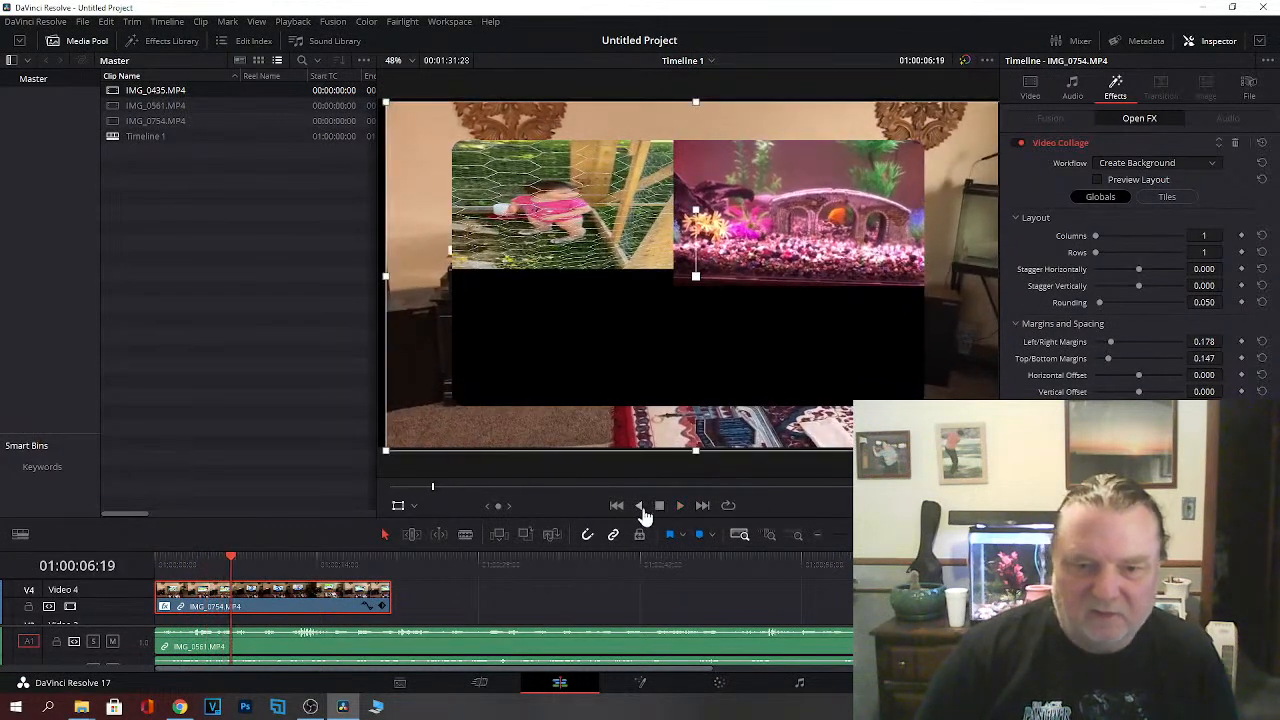
pyautogui.click(617, 507)
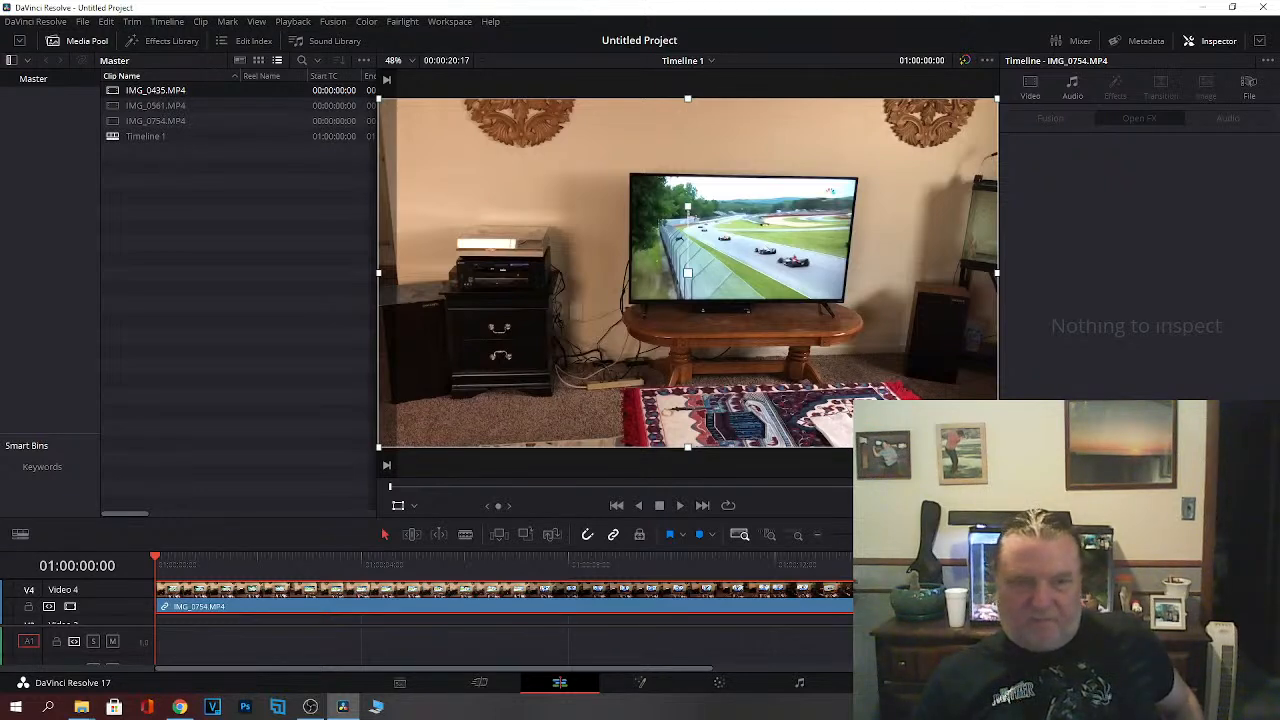
# Step: Apply the Video Collage effect from Resolve FX Transform to the IMG_0754.MP4 clip on Video 4
pyautogui.scroll(-4, 504, 598)
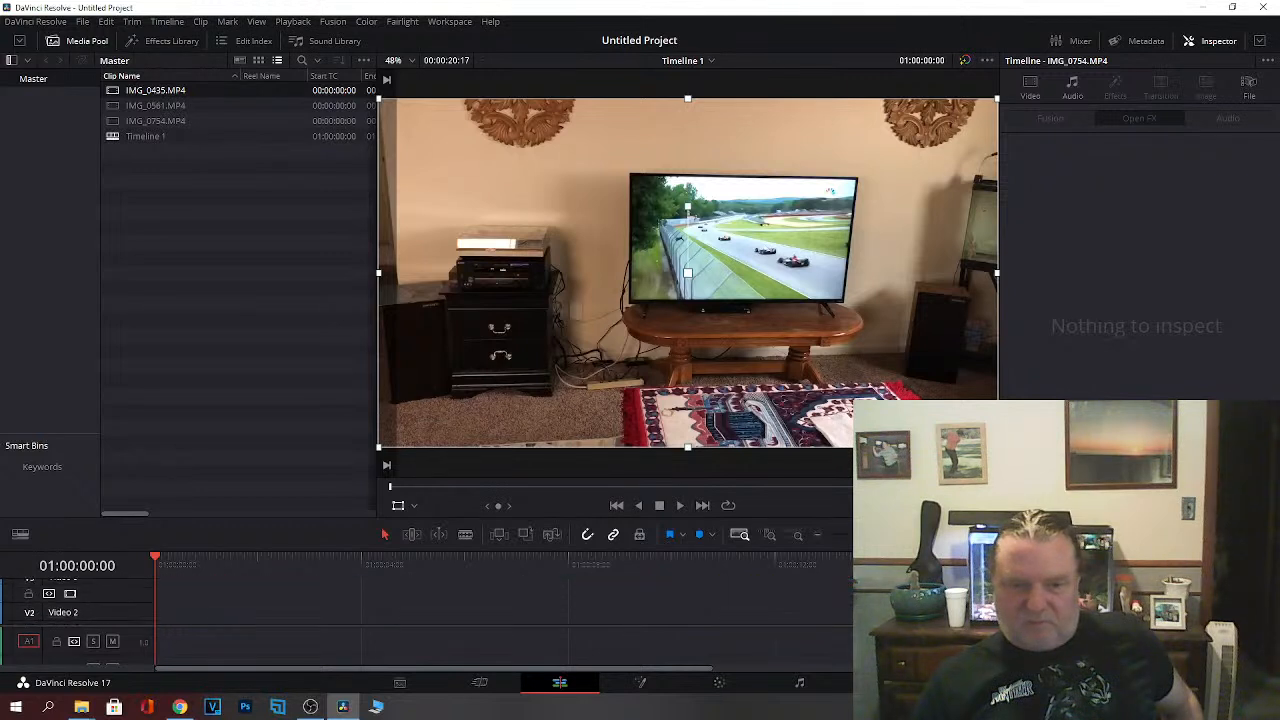
pyautogui.scroll(4, 504, 598)
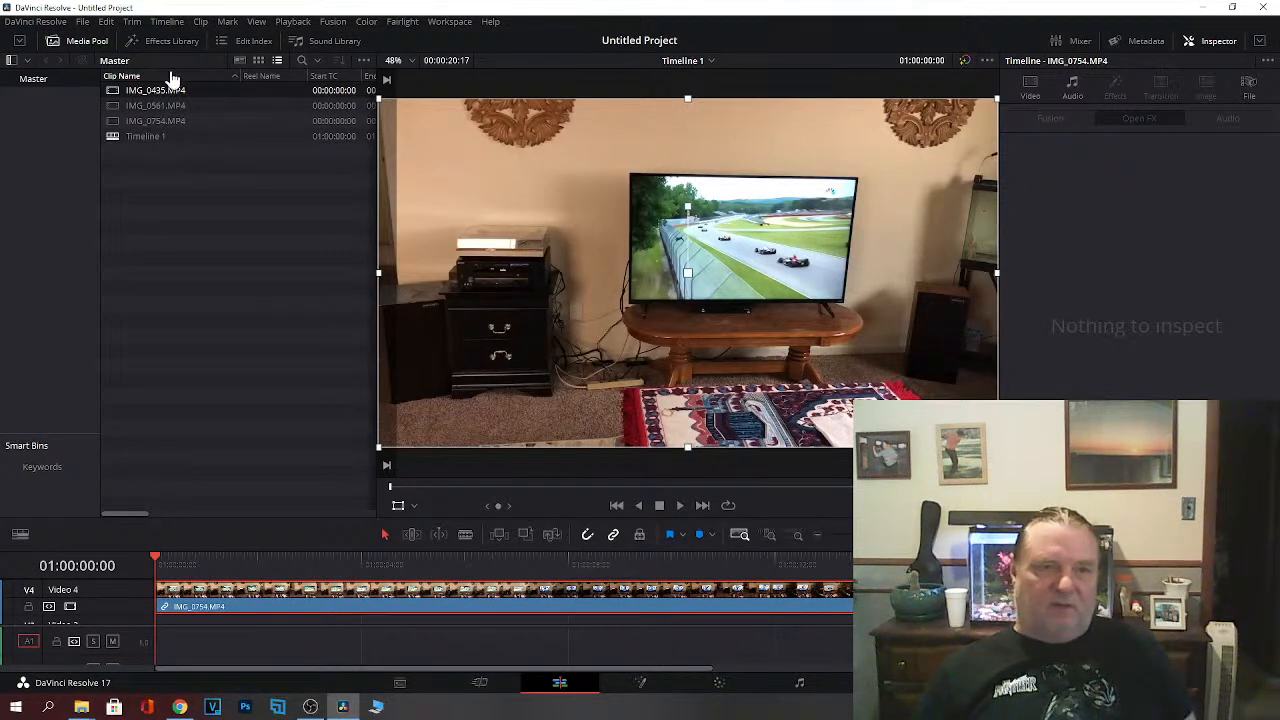
pyautogui.click(160, 43)
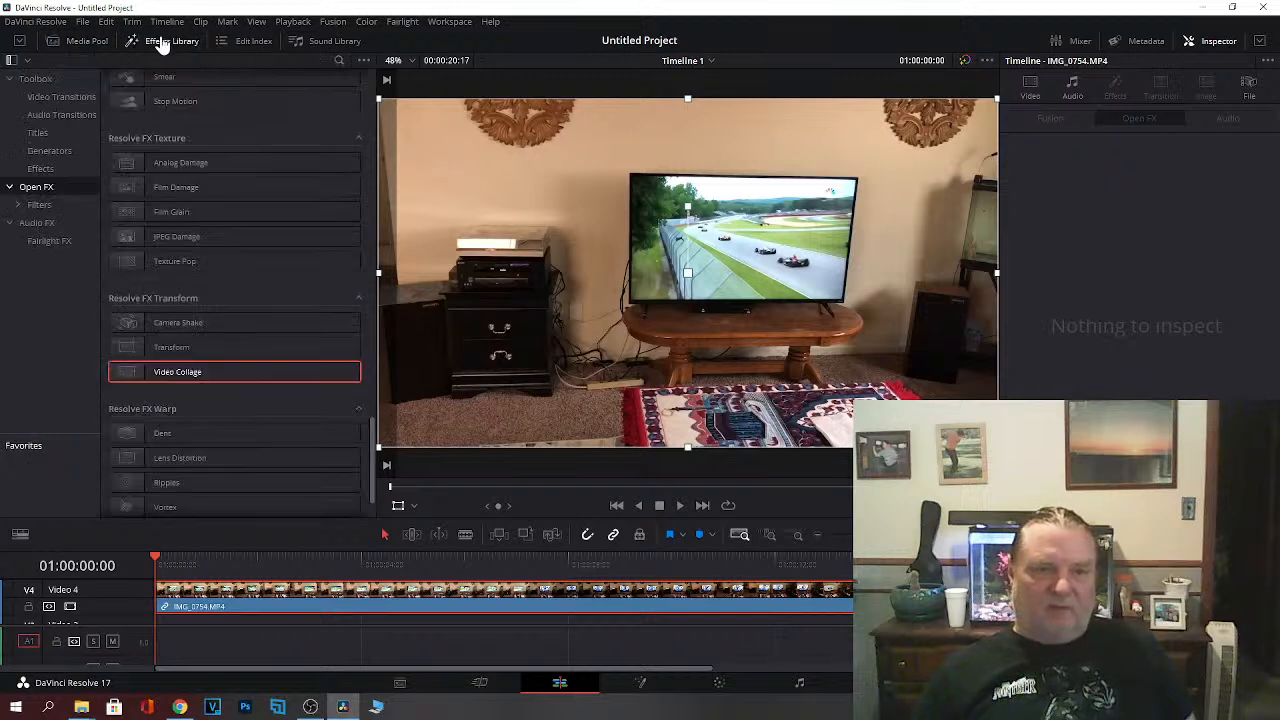
pyautogui.doubleClick(193, 380)
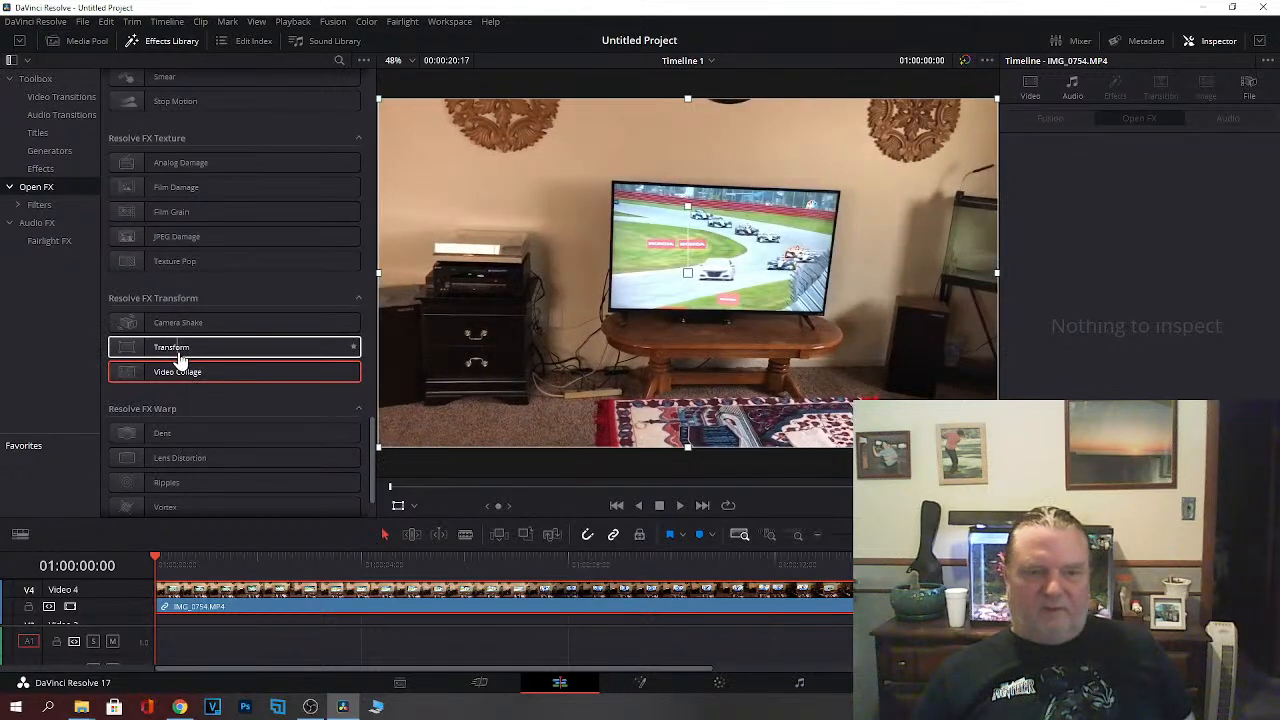
pyautogui.moveTo(185, 378); pyautogui.dragTo(386, 607)
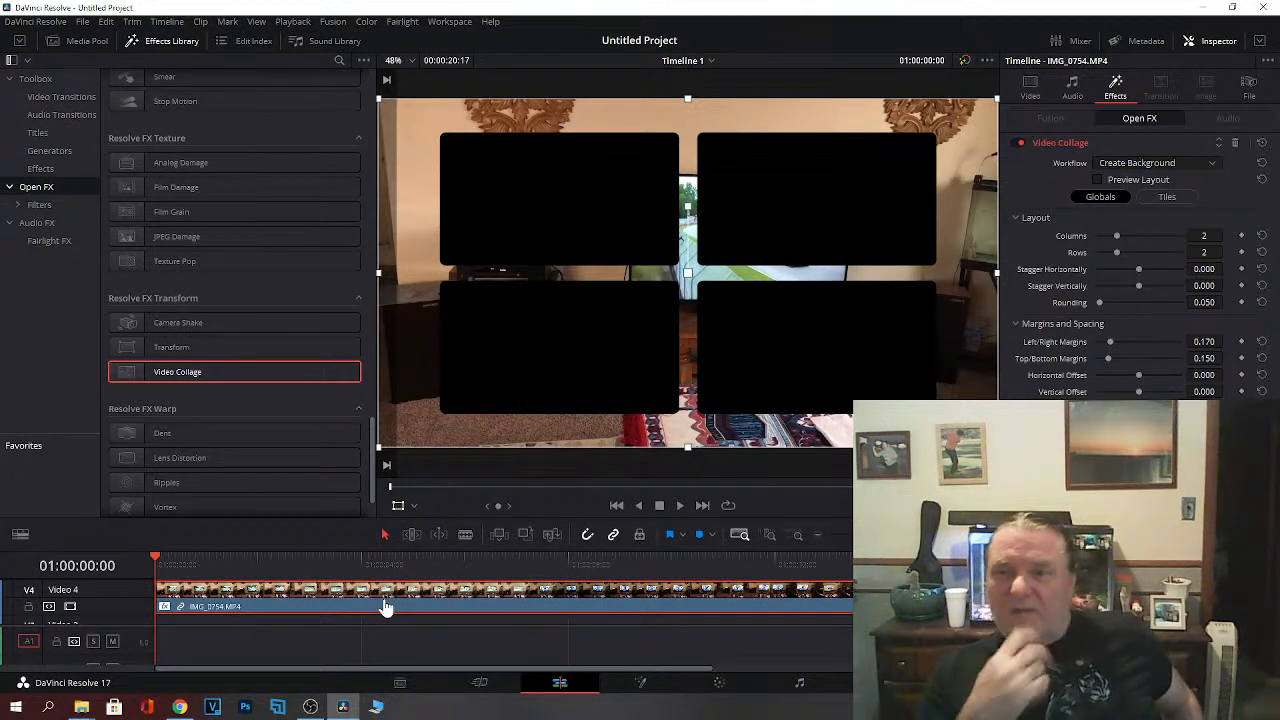
# Step: Set the Video Collage layout to 2 columns and 1 row
pyautogui.click(1094, 236)
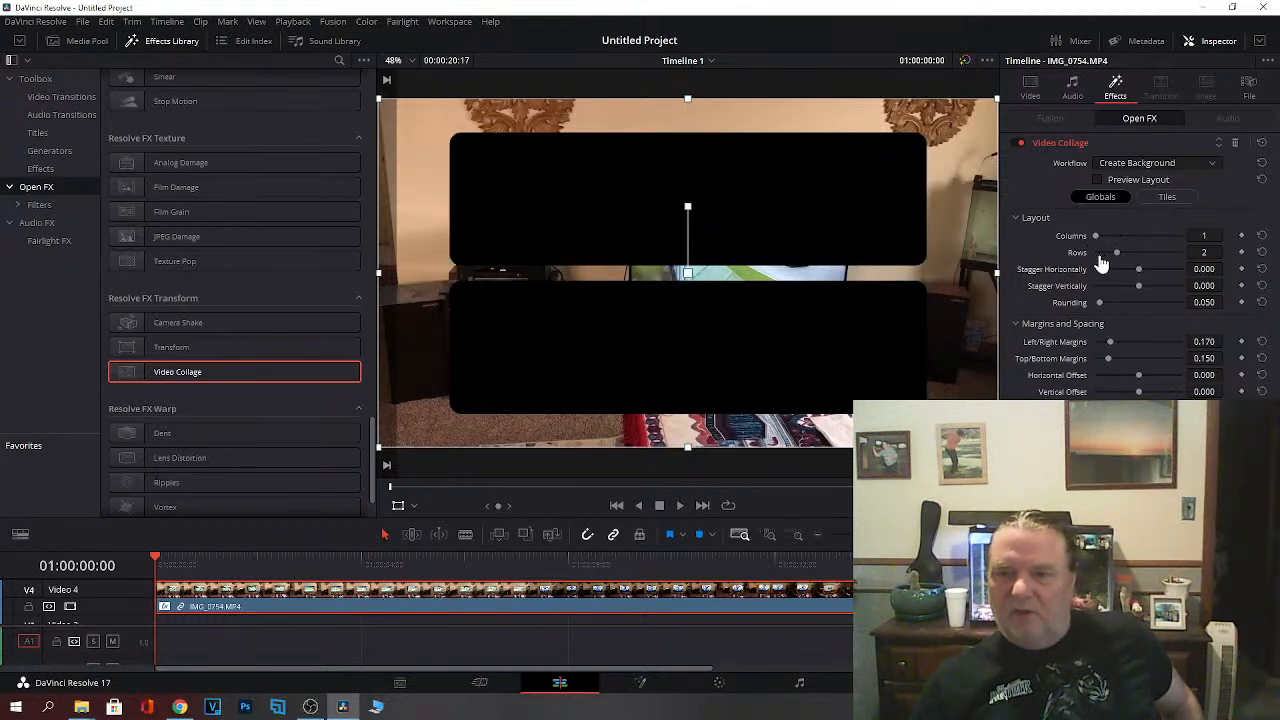
pyautogui.click(1098, 254)
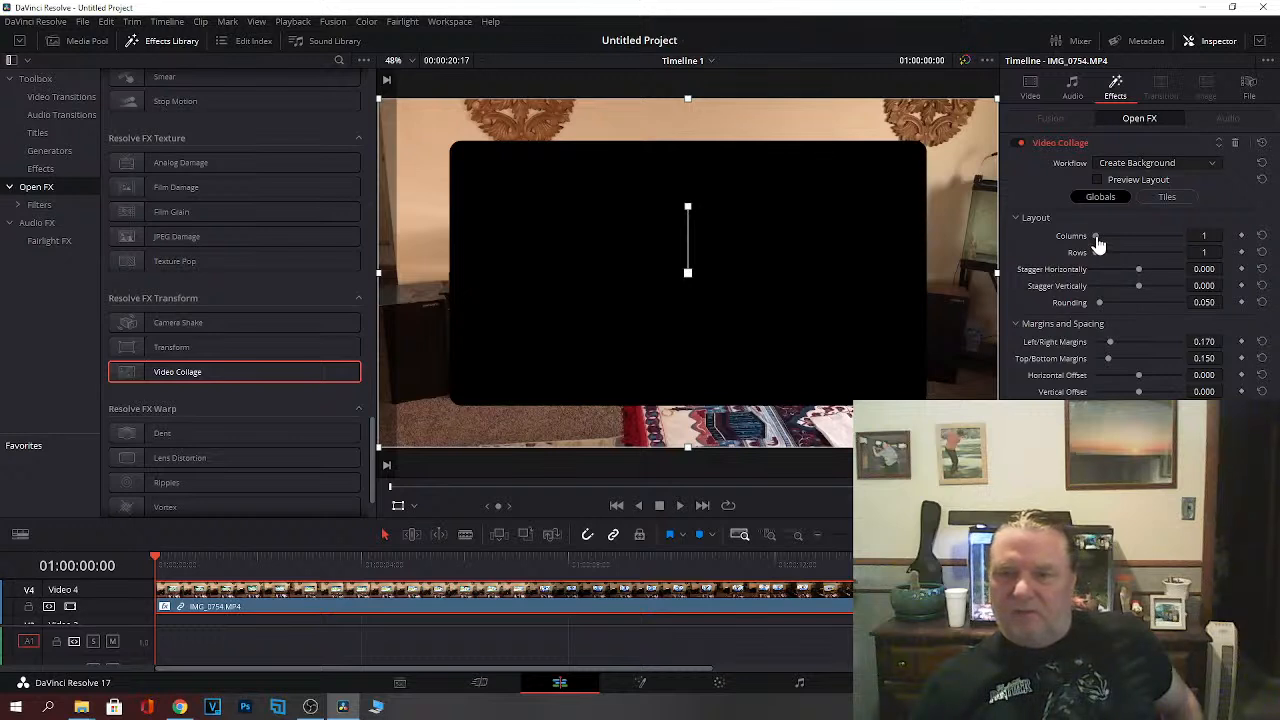
pyautogui.click(1112, 238)
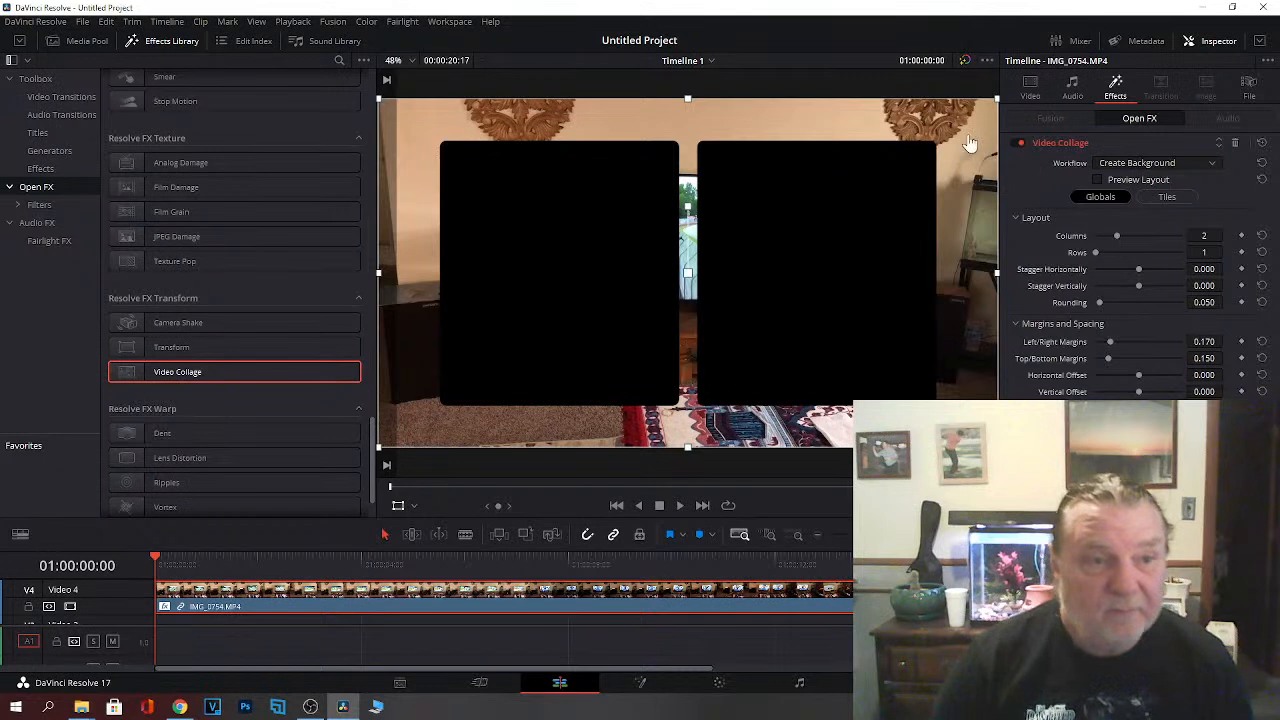
# Step: Enlarge the timeline area and place IMG_0435.MP4 on Video 3 at the timeline start, beneath the collage clip
pyautogui.click(77, 48)
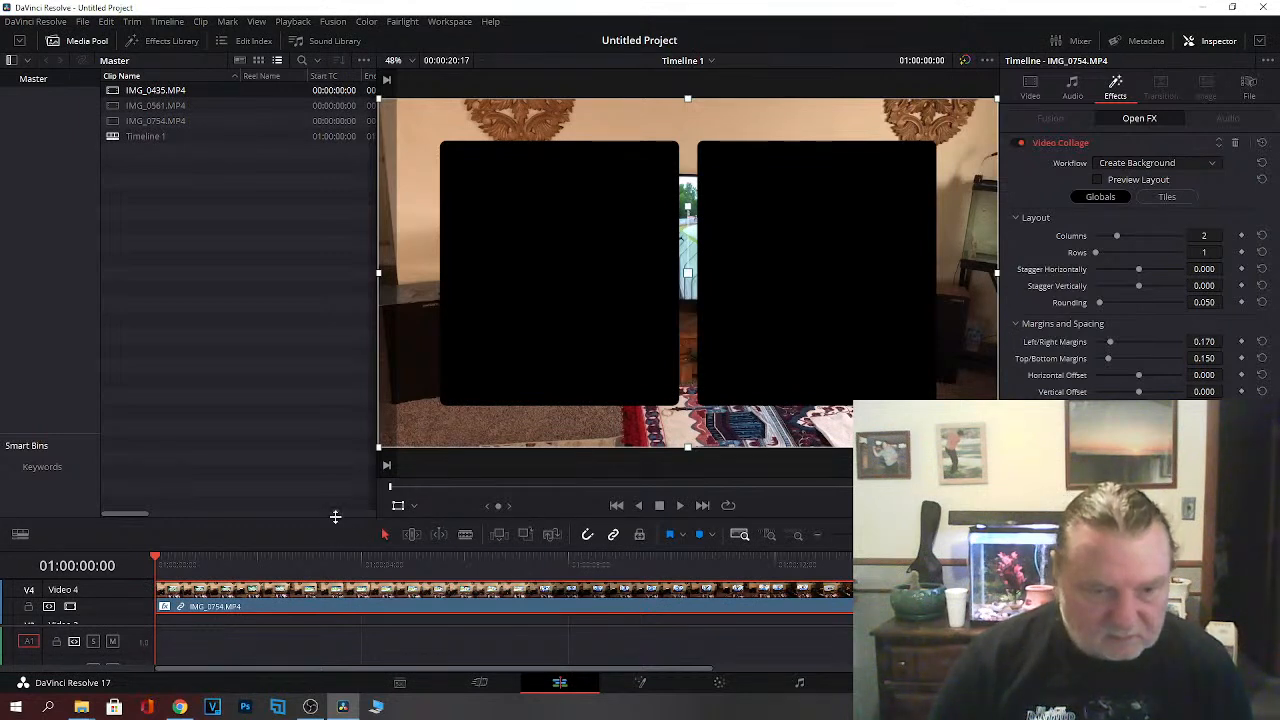
pyautogui.moveTo(337, 514); pyautogui.dragTo(336, 470)
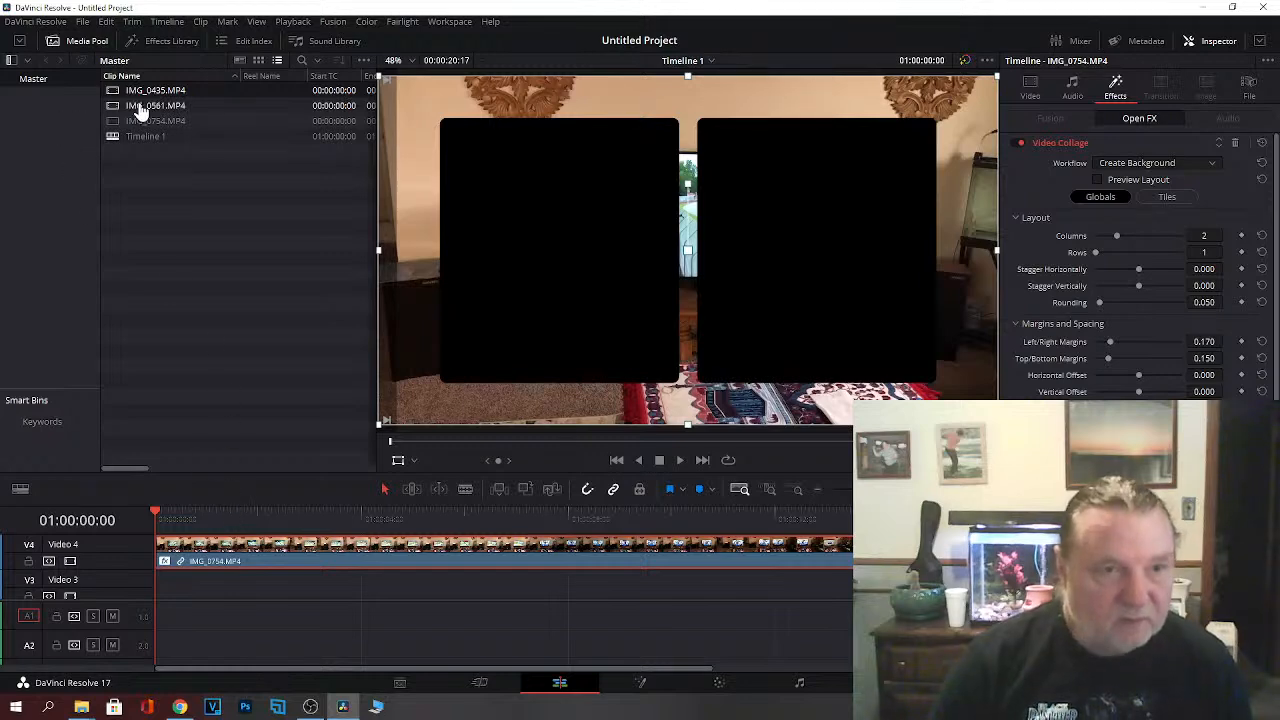
pyautogui.moveTo(143, 97); pyautogui.dragTo(160, 585)
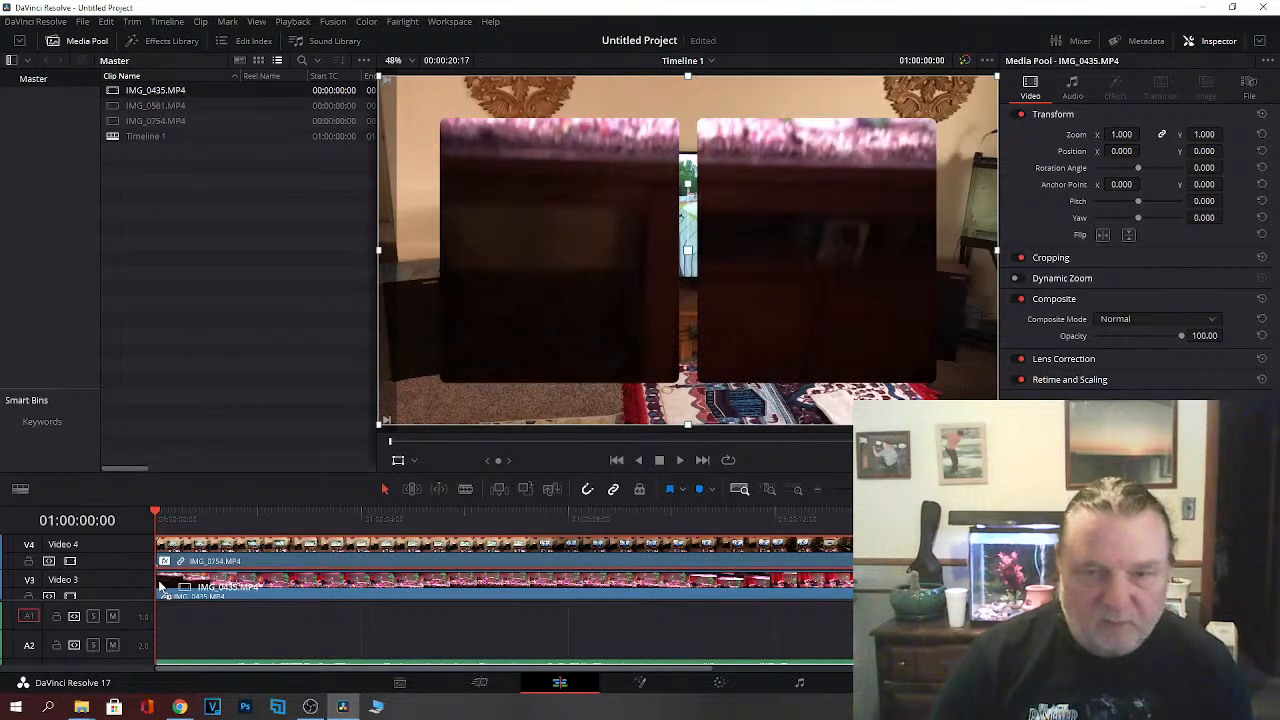
pyautogui.moveTo(160, 585); pyautogui.dragTo(160, 586)
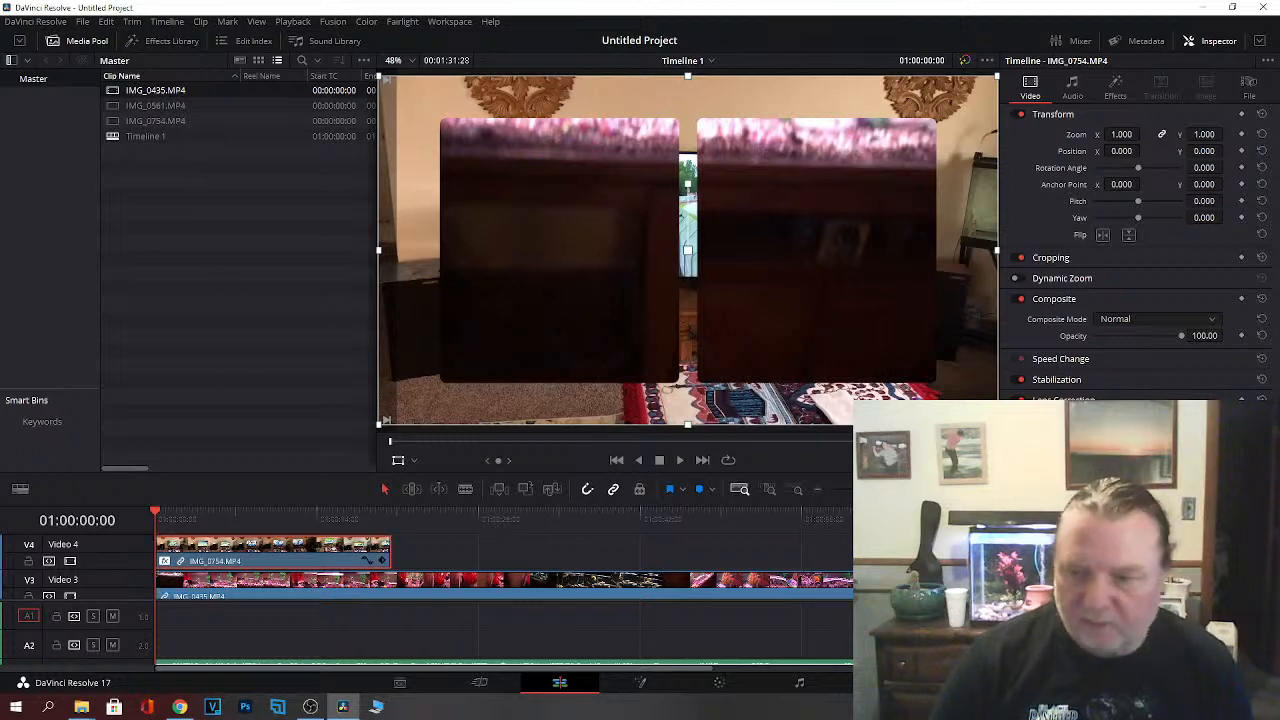
# Step: Try IMG_0561.MP4 on Video 2 at the timeline start and delete it from the timeline again
pyautogui.moveTo(1273, 552); pyautogui.dragTo(1273, 563)
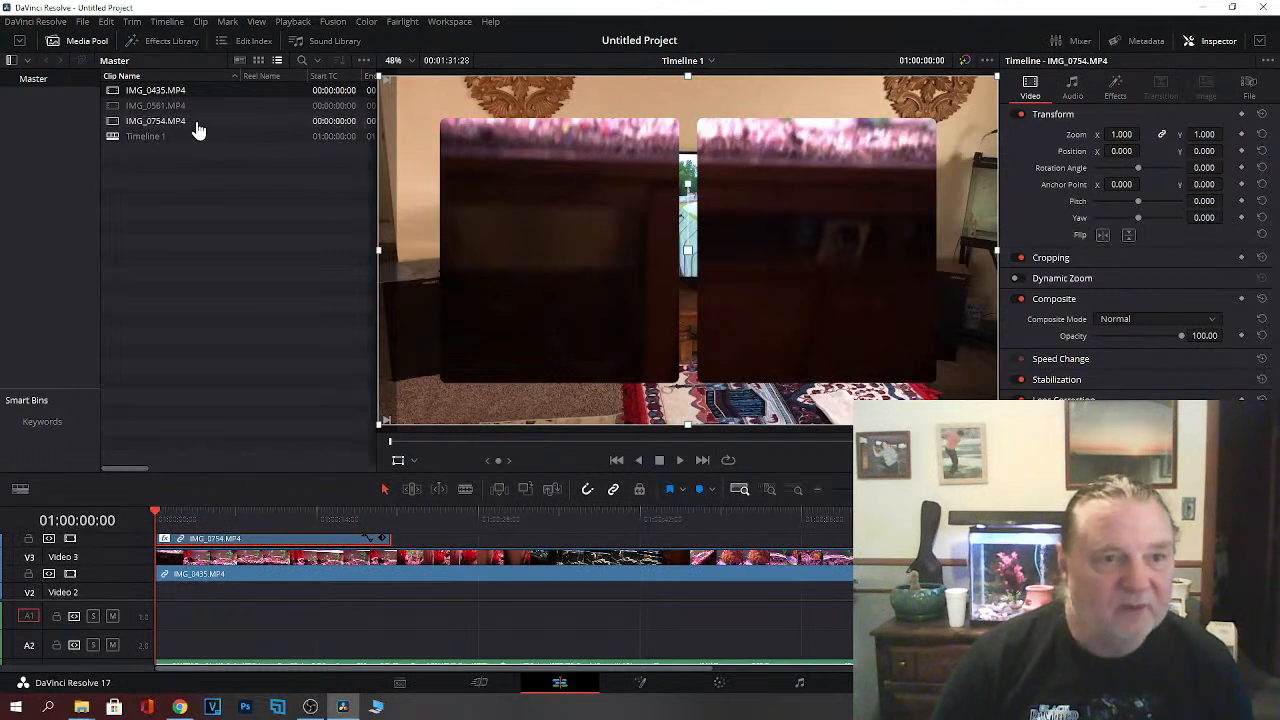
pyautogui.moveTo(163, 106); pyautogui.dragTo(164, 589)
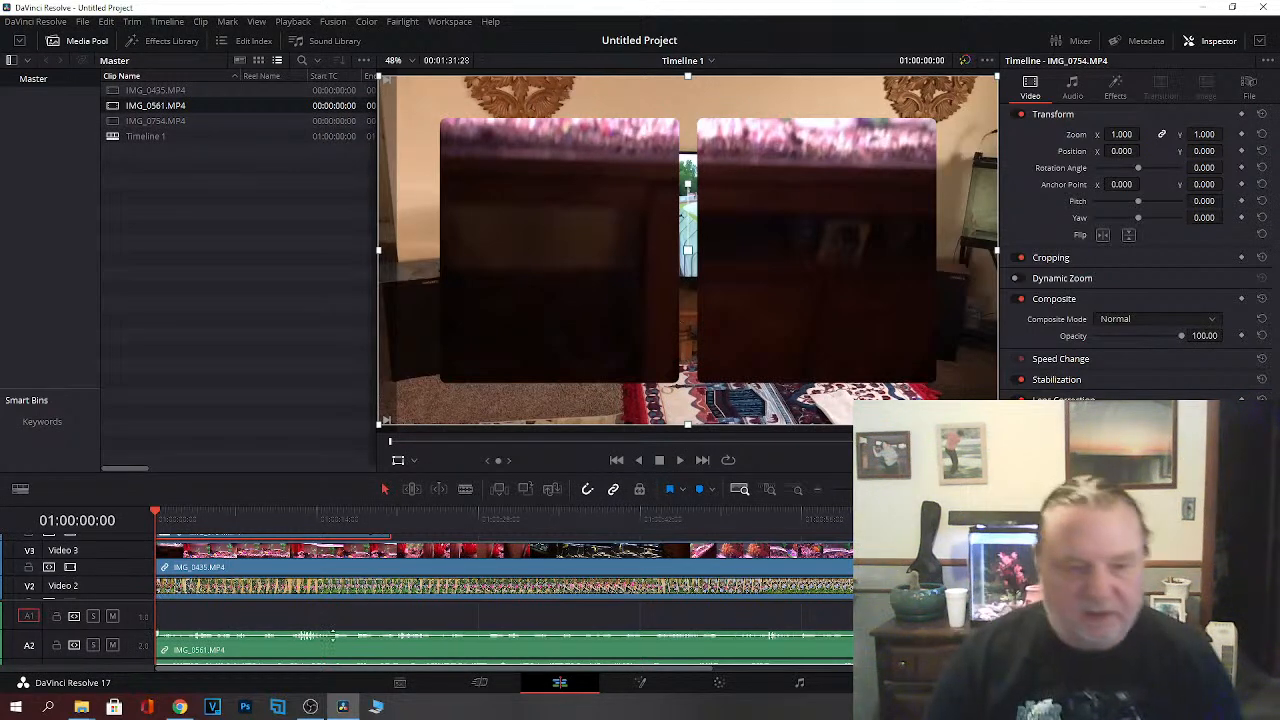
pyautogui.rightClick(370, 590)
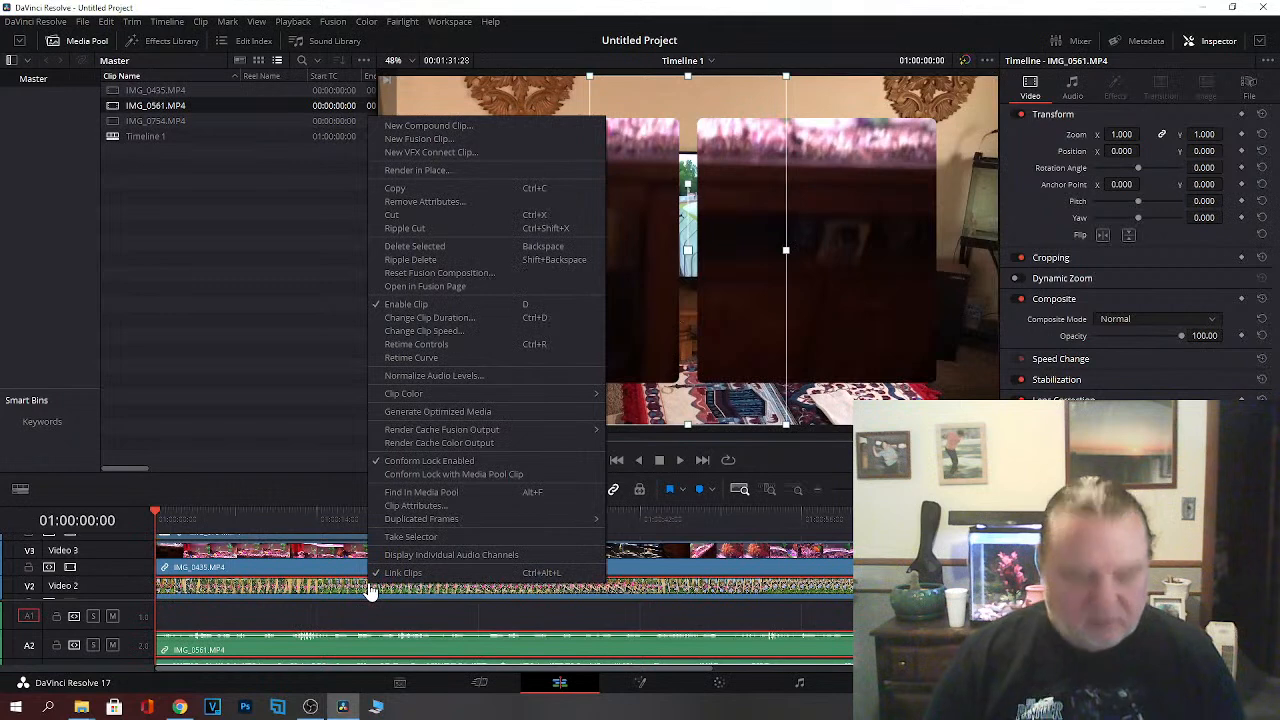
pyautogui.press('BackSpace')
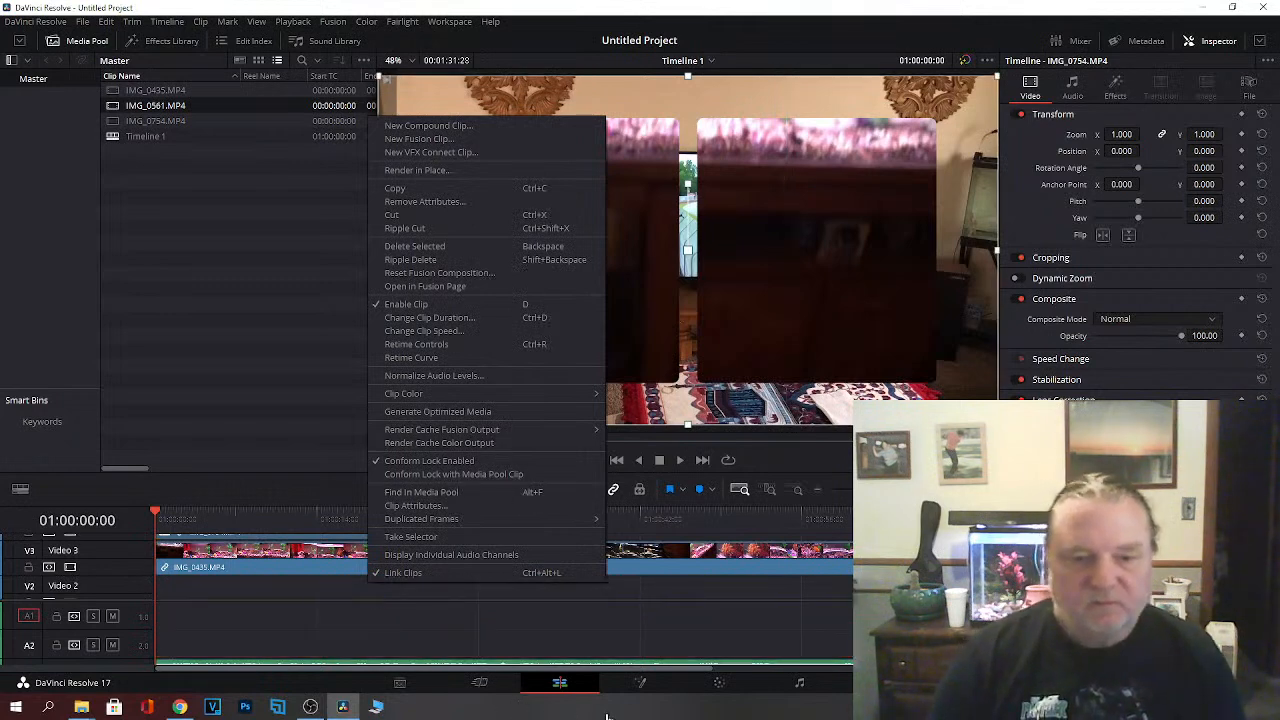
# Step: Select IMG_0435.MP4 on Video 3, show its on-screen transform handles and narrow the viewer slightly from its left edge
pyautogui.click(350, 567)
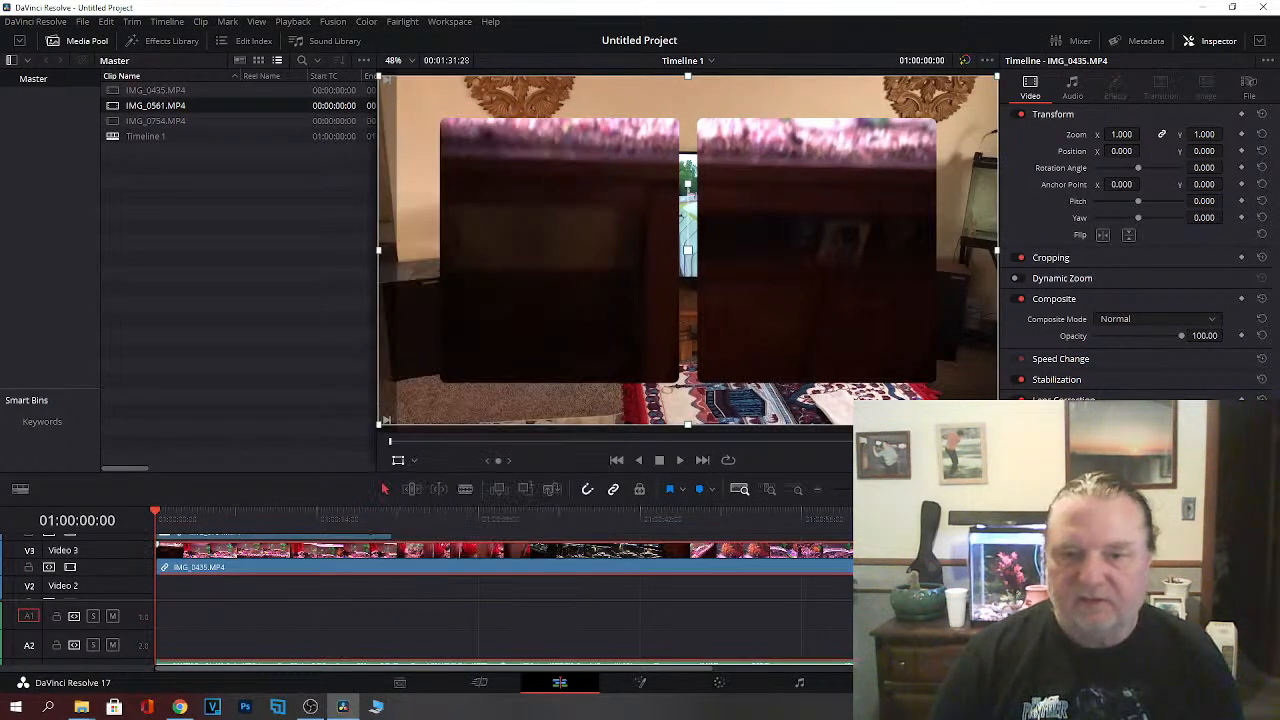
pyautogui.click(398, 462)
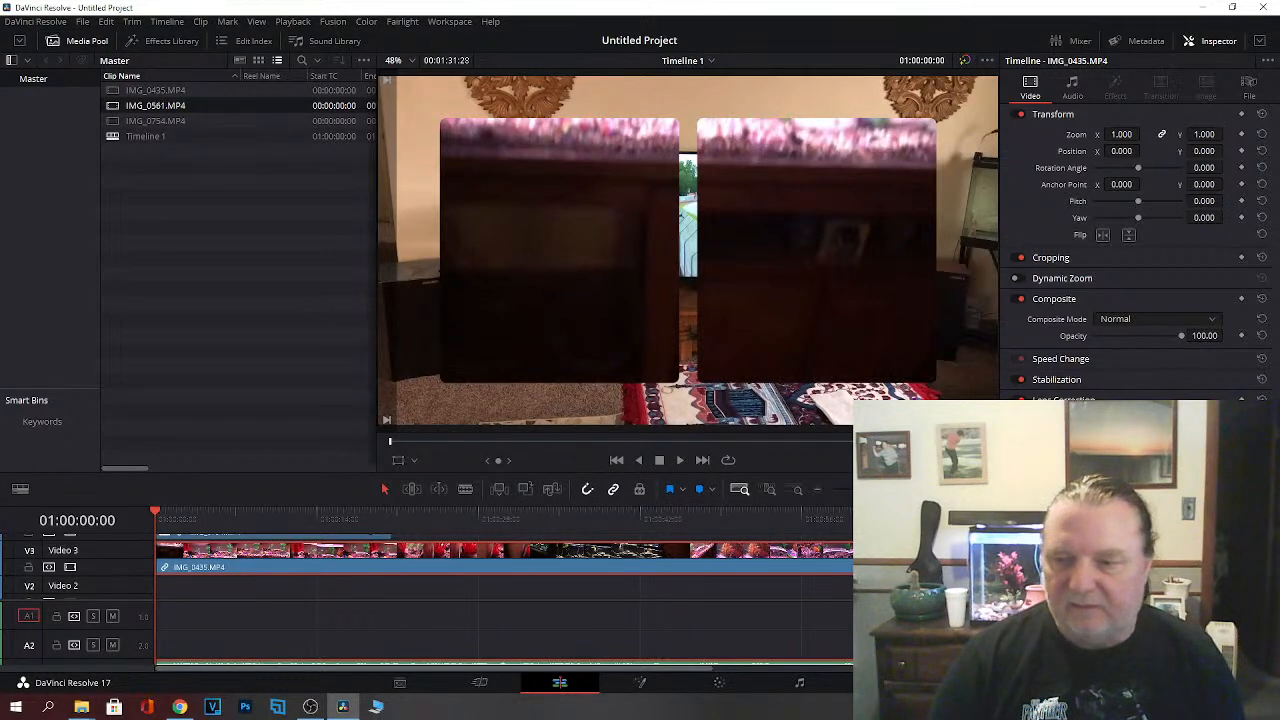
pyautogui.scroll(1, 505, 566)
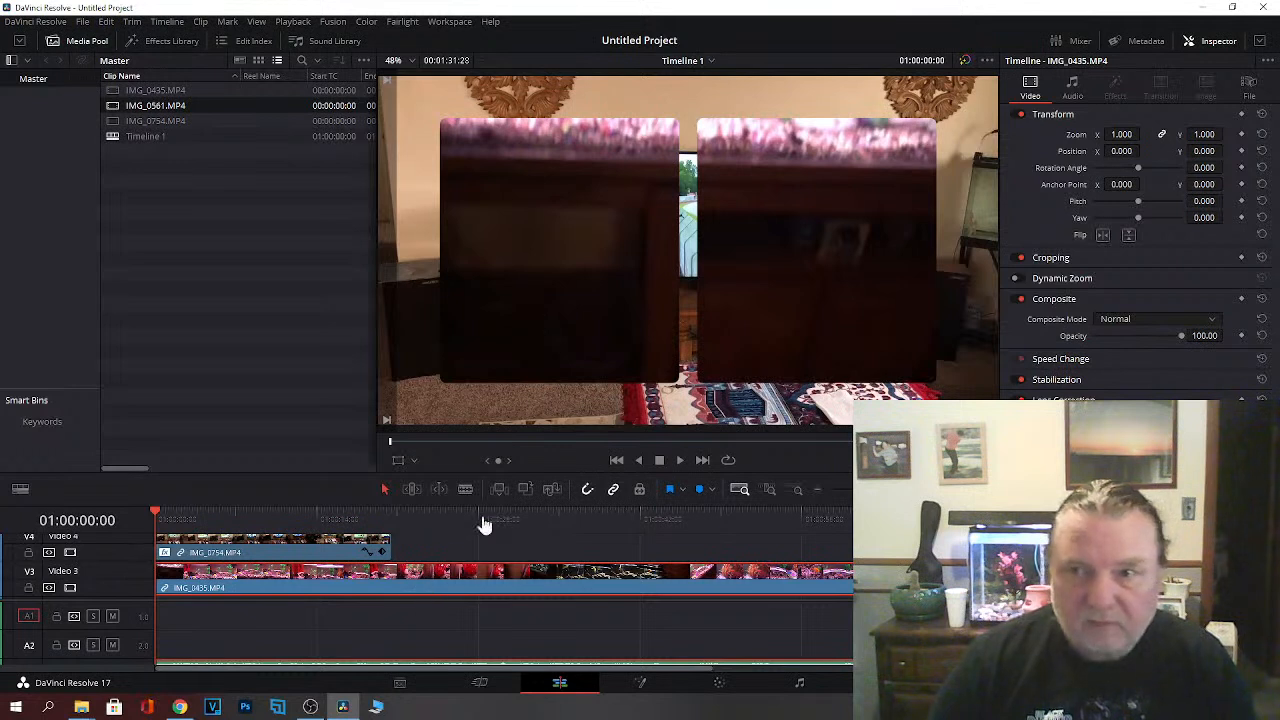
pyautogui.click(1020, 115)
pyautogui.click(1020, 115)
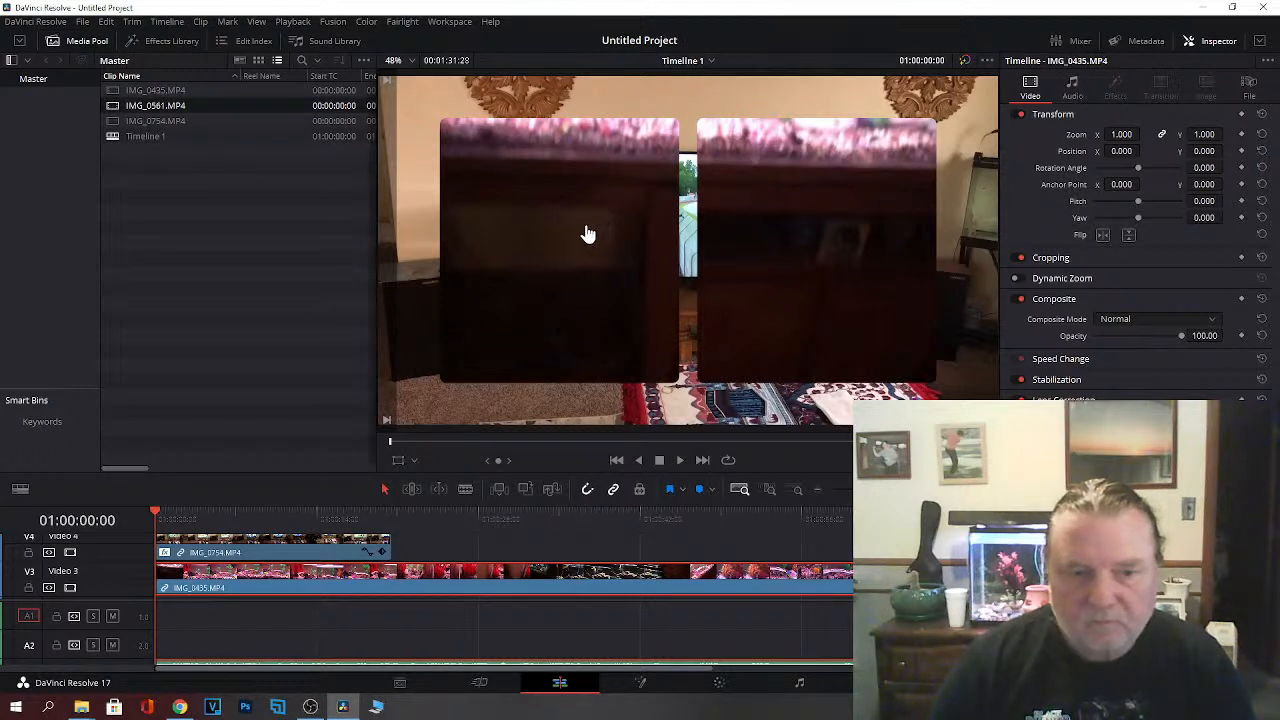
pyautogui.click(397, 462)
pyautogui.moveTo(376, 251)
pyautogui.mouseDown()
pyautogui.moveTo(443, 250)
pyautogui.moveTo(357, 254)
pyautogui.moveTo(442, 254)
pyautogui.moveTo(391, 251)
pyautogui.mouseUp()
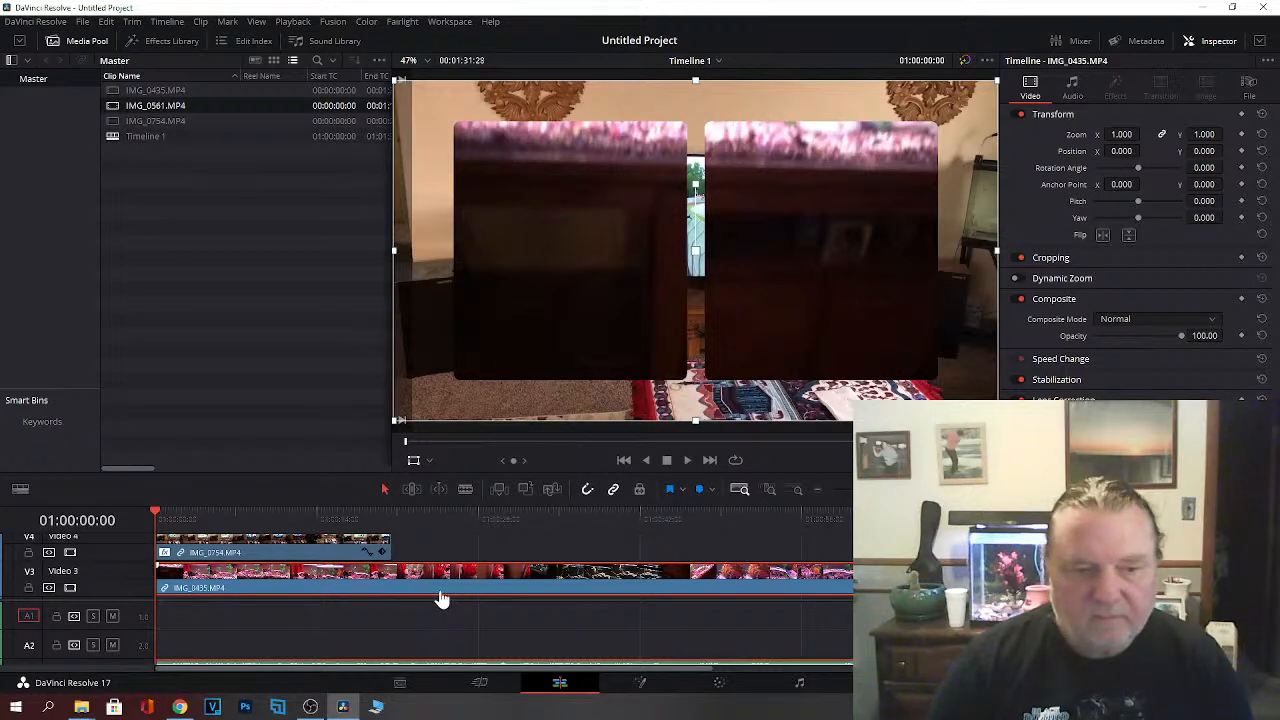
# Step: Park the playhead at 01:00:23:14, past the collage clip, and squash IMG_0435.MP4 vertically to a Zoom Y of 0.667
pyautogui.moveTo(160, 514); pyautogui.dragTo(430, 510)
pyautogui.moveTo(441, 509); pyautogui.dragTo(424, 507)
pyautogui.moveTo(697, 82); pyautogui.dragTo(700, 137)
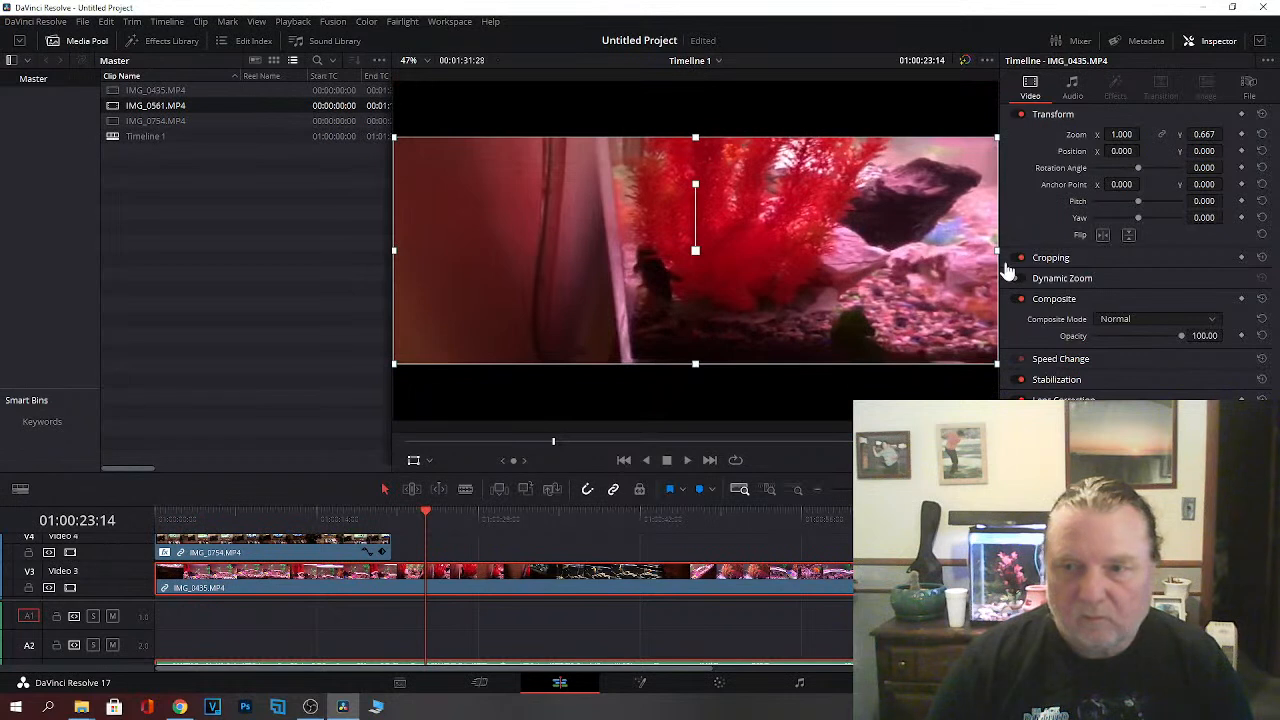
# Step: Squeeze IMG_0435.MP4 on Video 3 horizontally to a Zoom X of 0.456
pyautogui.moveTo(1000, 258); pyautogui.dragTo(836, 263)
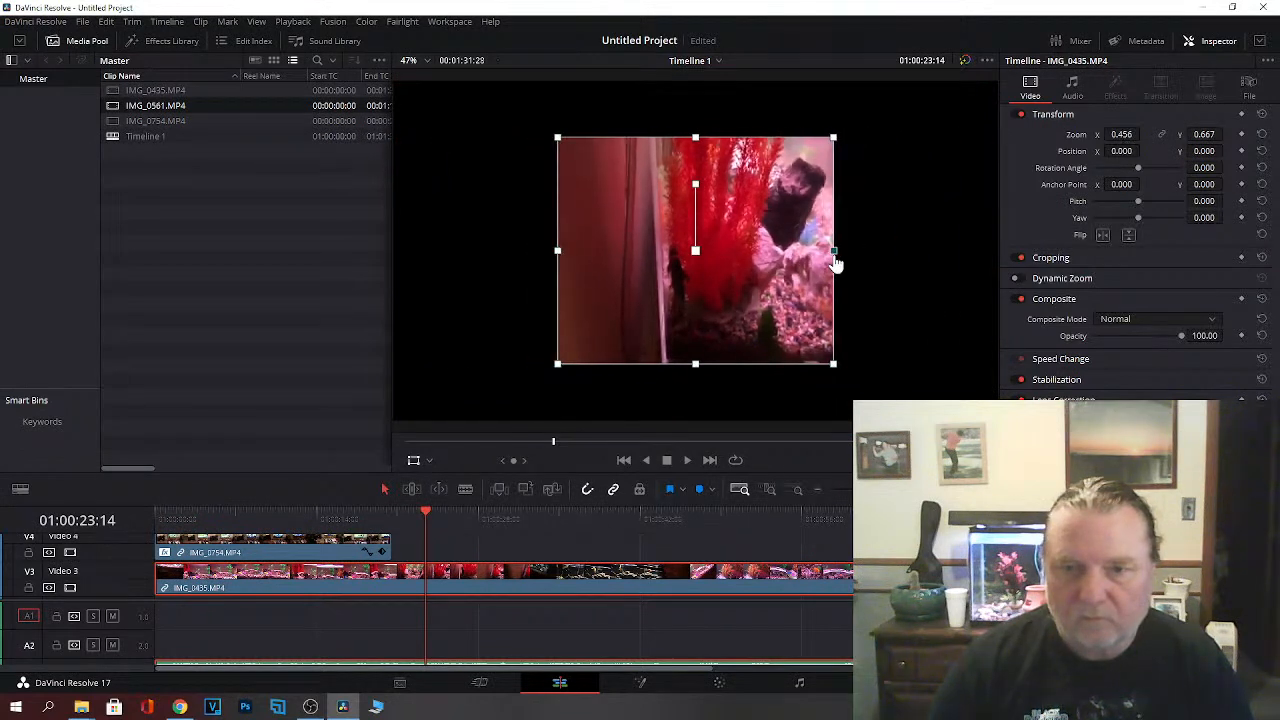
pyautogui.click(260, 555)
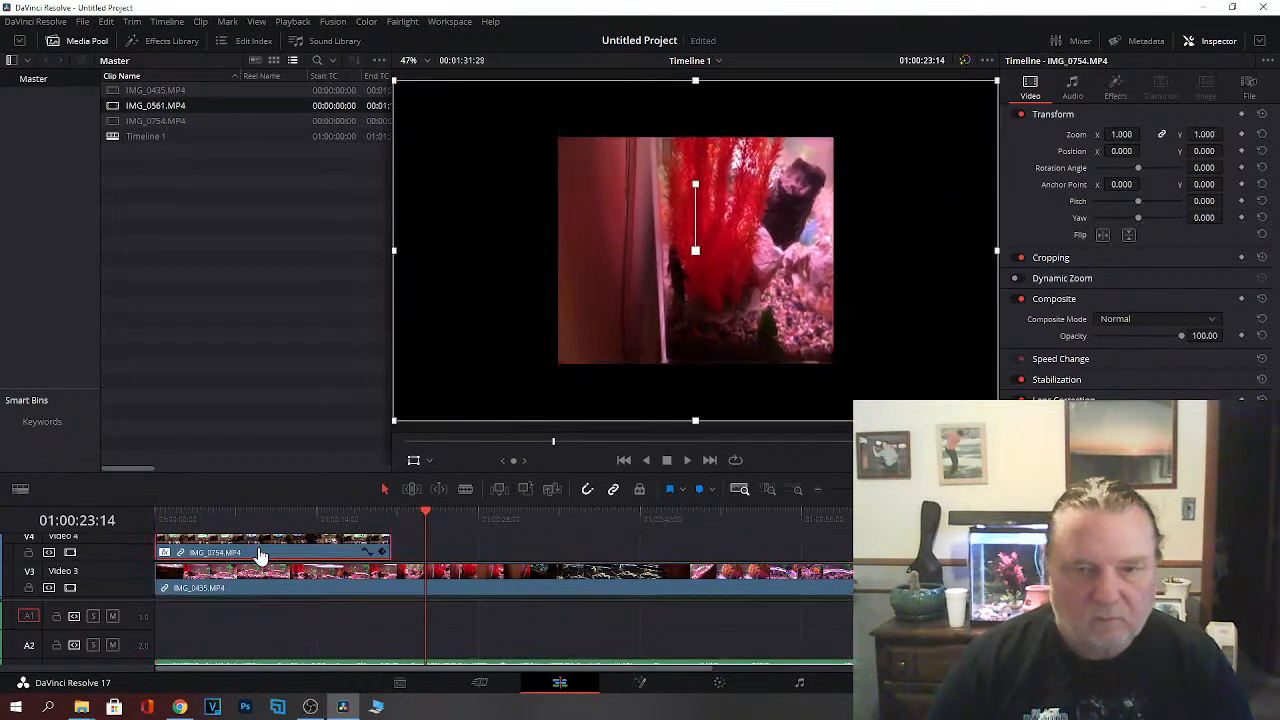
pyautogui.click(315, 592)
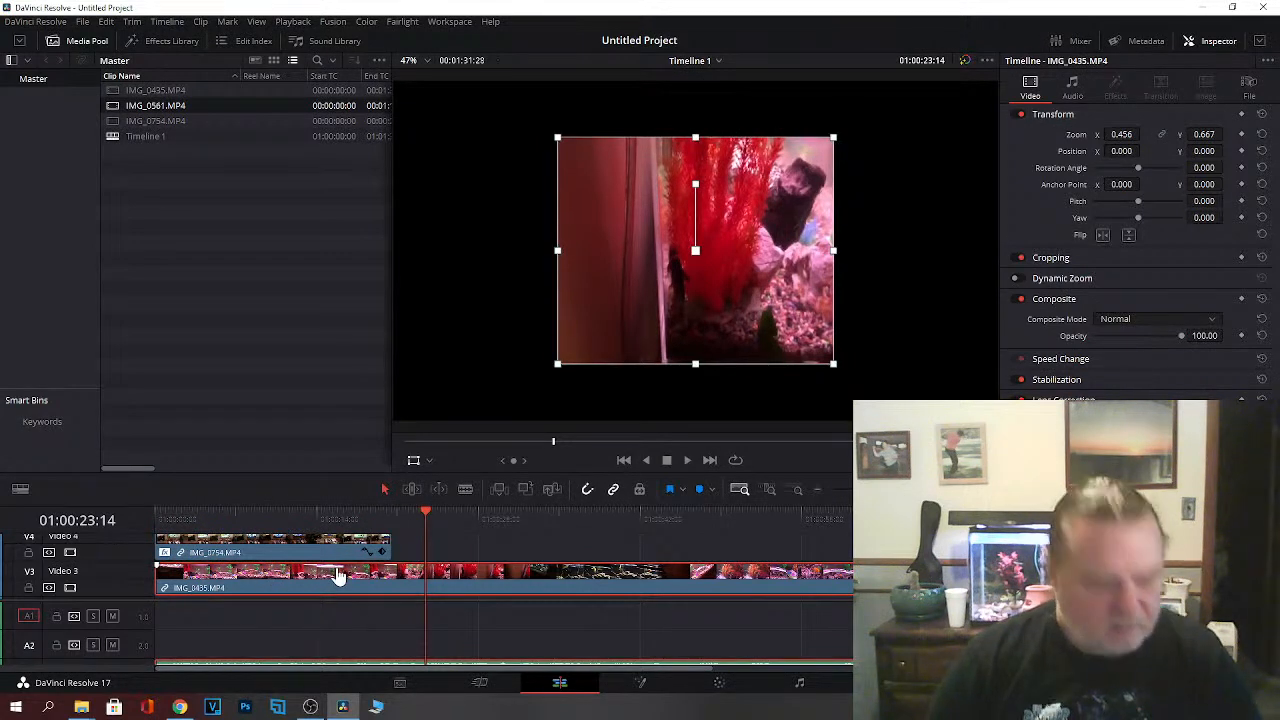
# Step: Undo the IMG_0435.MP4 edits back to before the clip was placed on Video 3
pyautogui.hotkey('ctrl', 'z')
pyautogui.hotkey('ctrl', 'z')
pyautogui.hotkey('ctrl', 'z')
pyautogui.hotkey('ctrl', 'z')
pyautogui.hotkey('ctrl', 'z')
pyautogui.hotkey('ctrl', 'z')
pyautogui.hotkey('ctrl', 'z')
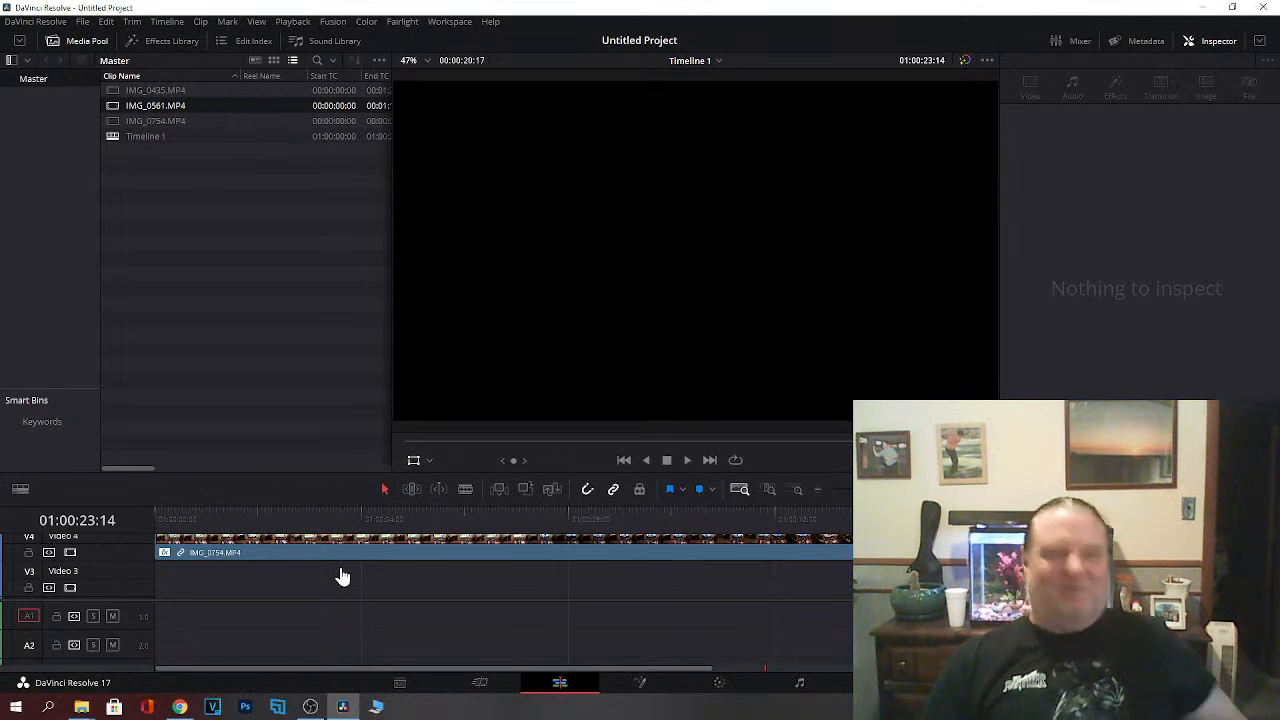
# Step: Hide the on-screen transform handles of the collage clip on Video 4 and return the playhead to 01:00:00:00
pyautogui.scroll(1, 500, 560)
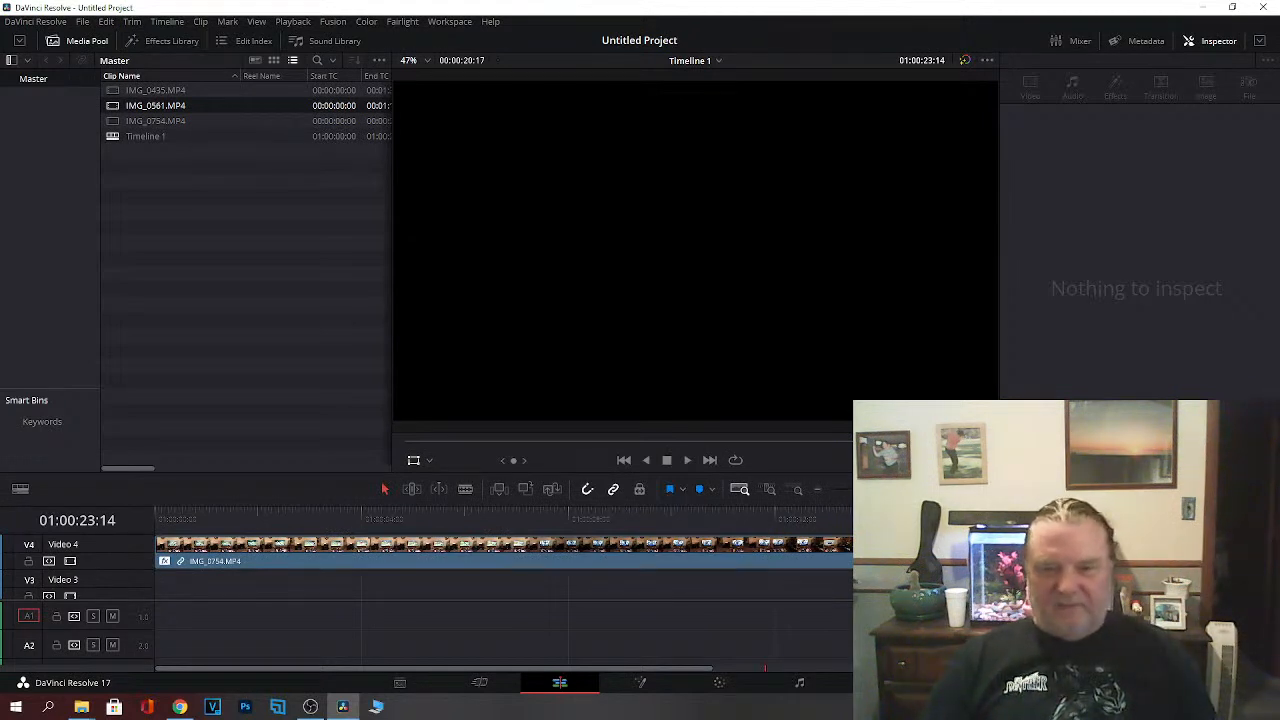
pyautogui.click(450, 562)
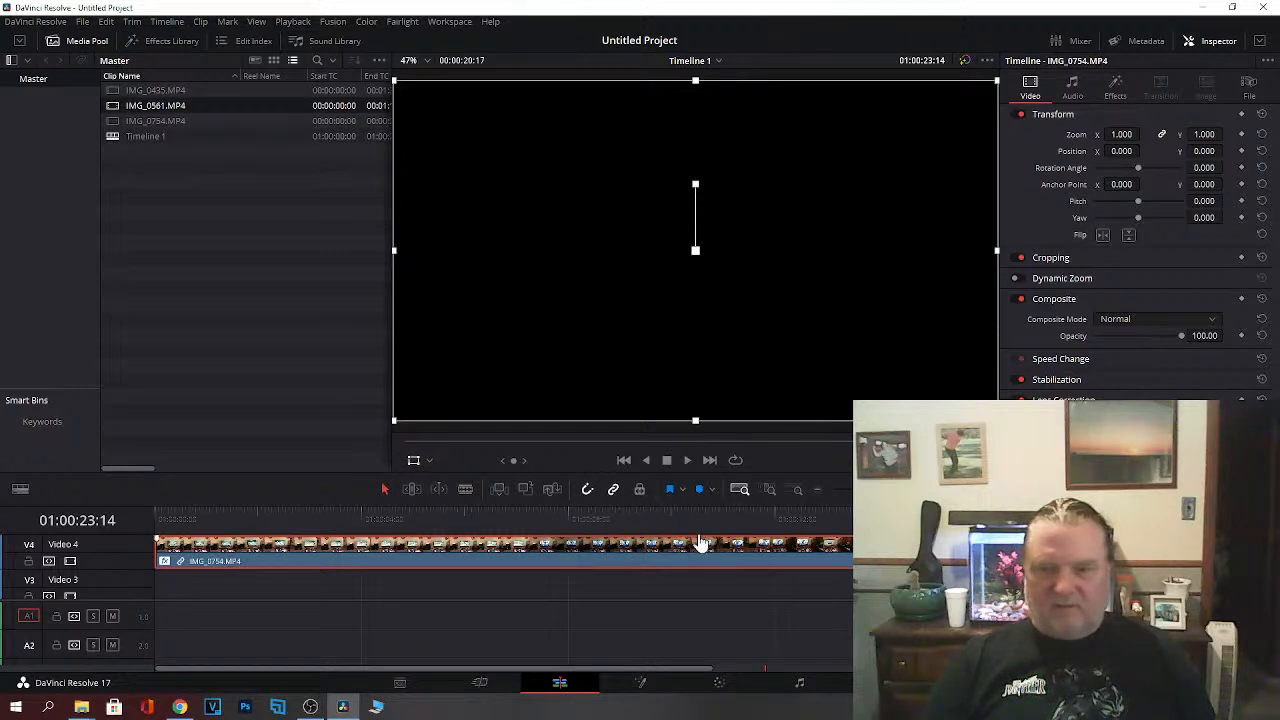
pyautogui.click(414, 464)
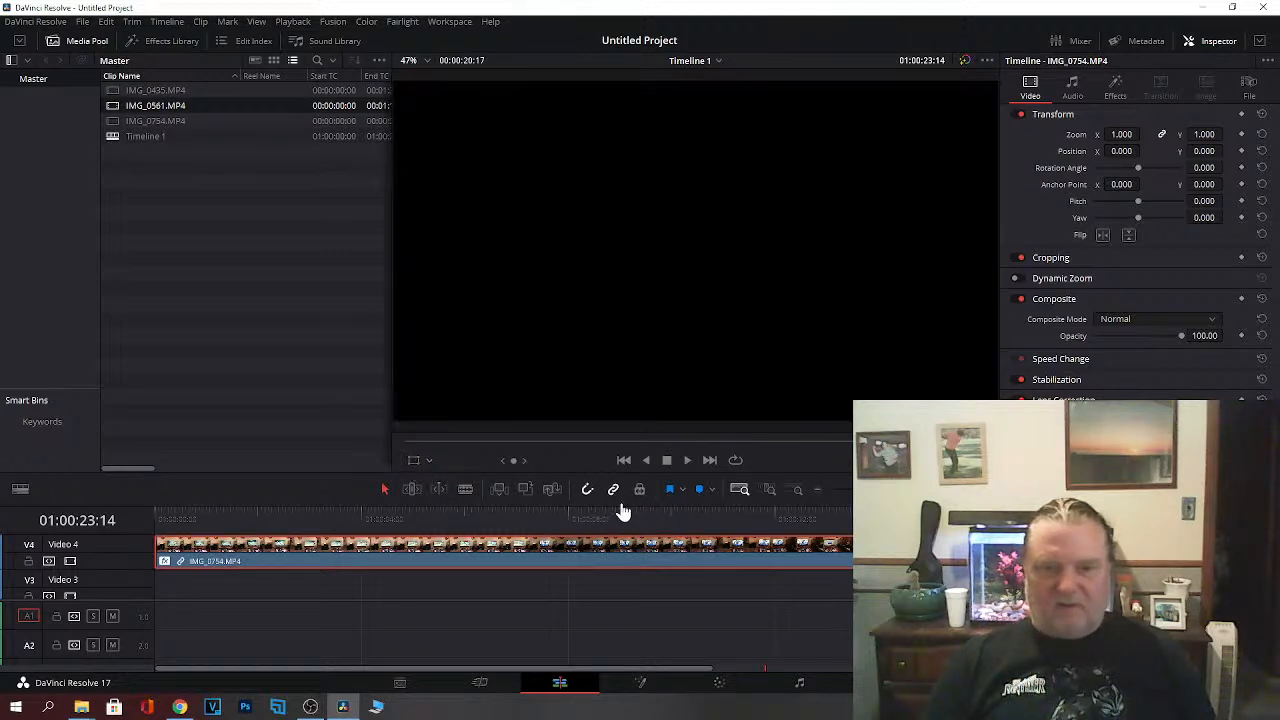
pyautogui.click(687, 462)
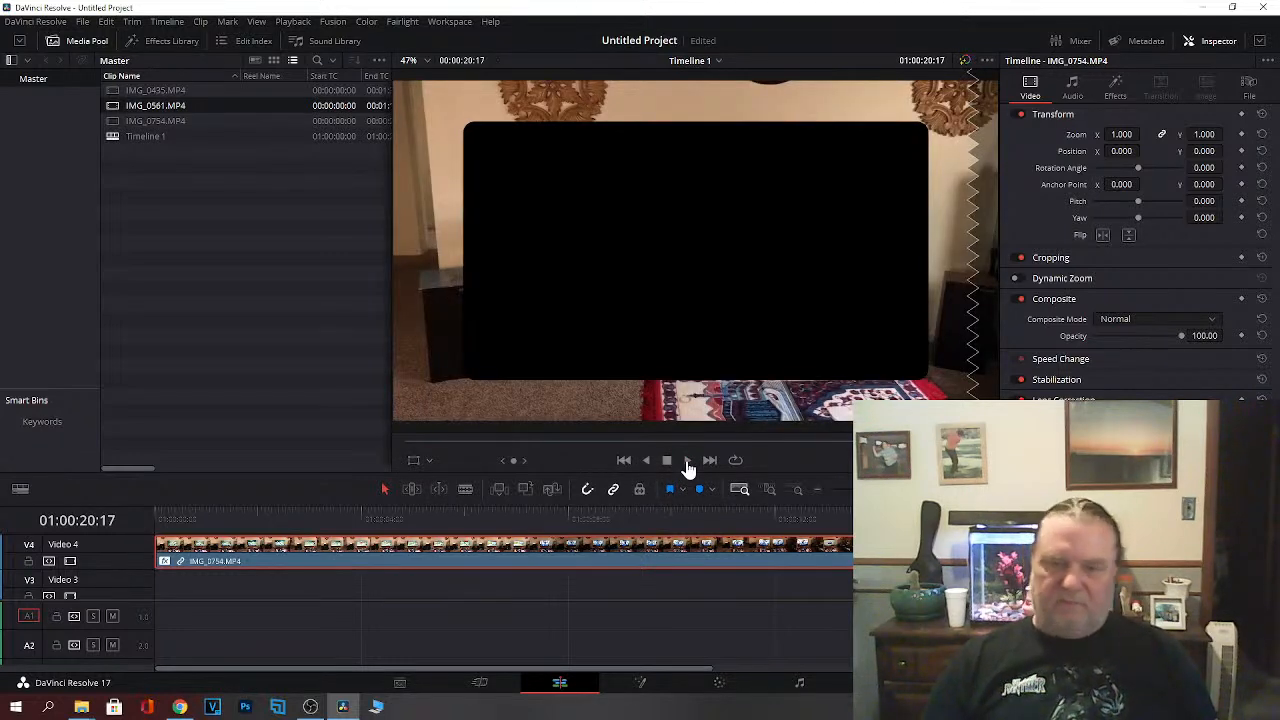
pyautogui.moveTo(1216, 519); pyautogui.dragTo(129, 523)
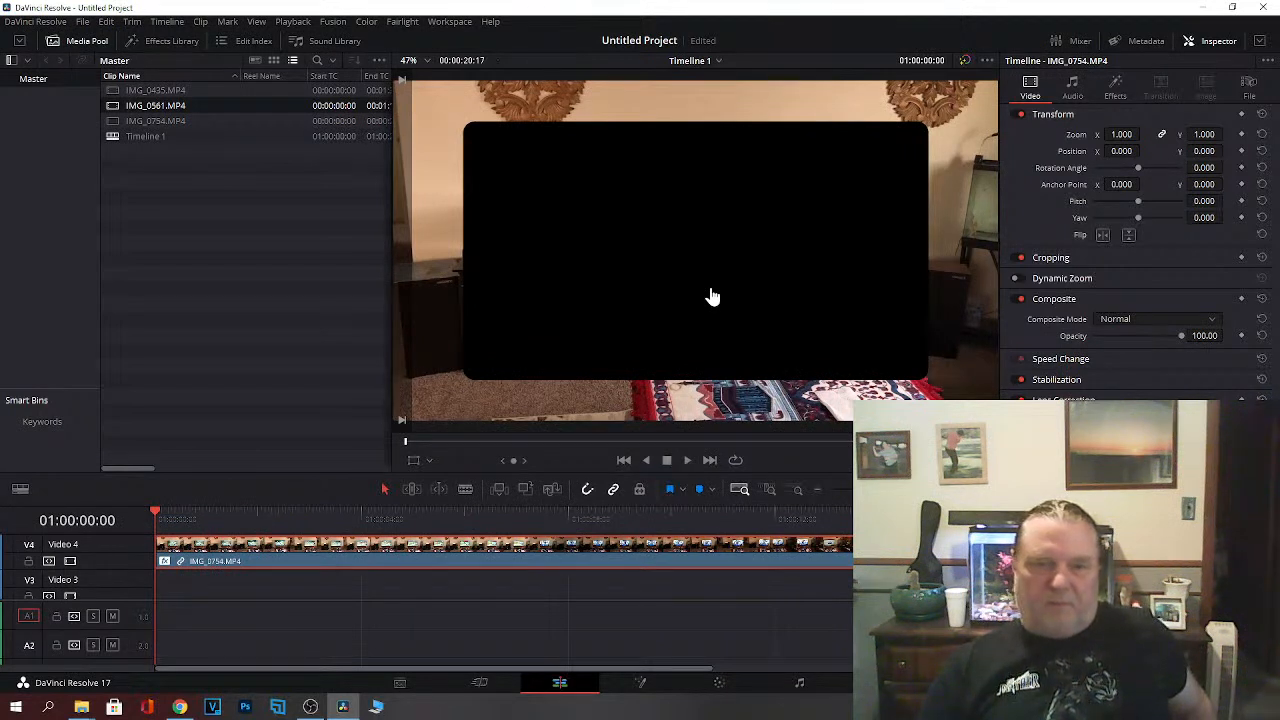
# Step: Remove the existing Video Collage effect from IMG_0754.MP4 on Video 4
pyautogui.click(146, 139)
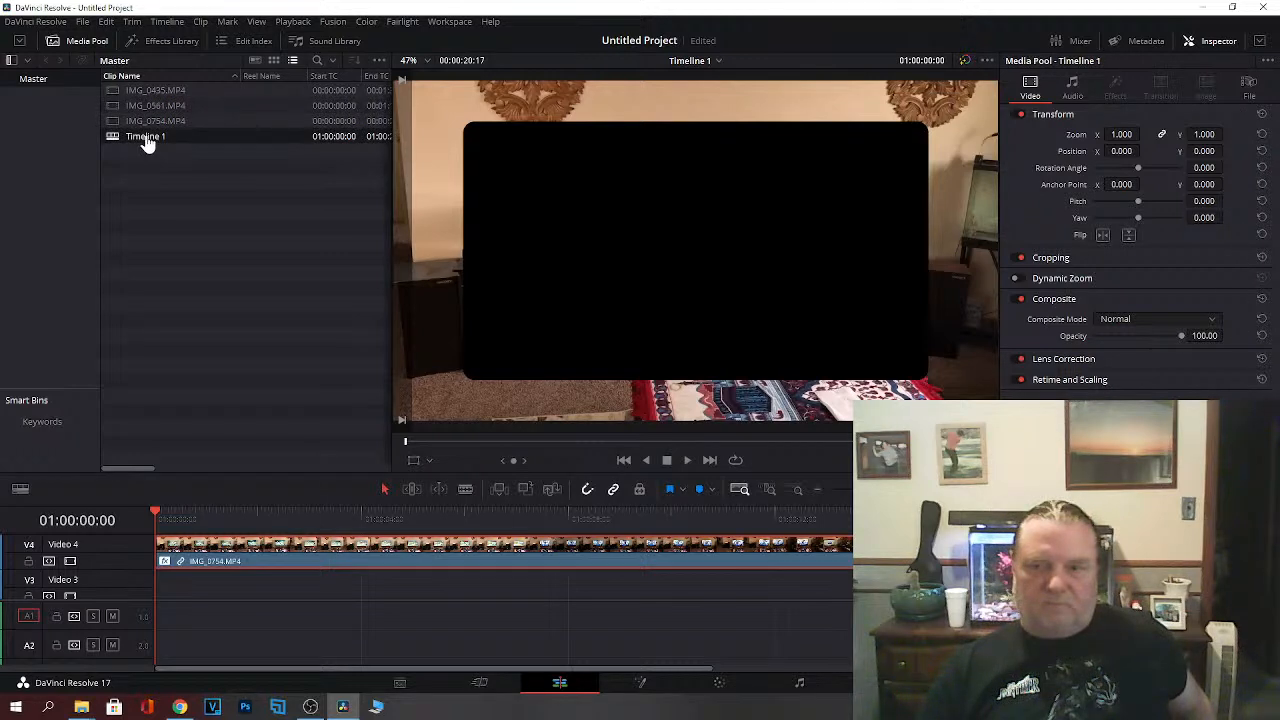
pyautogui.click(145, 124)
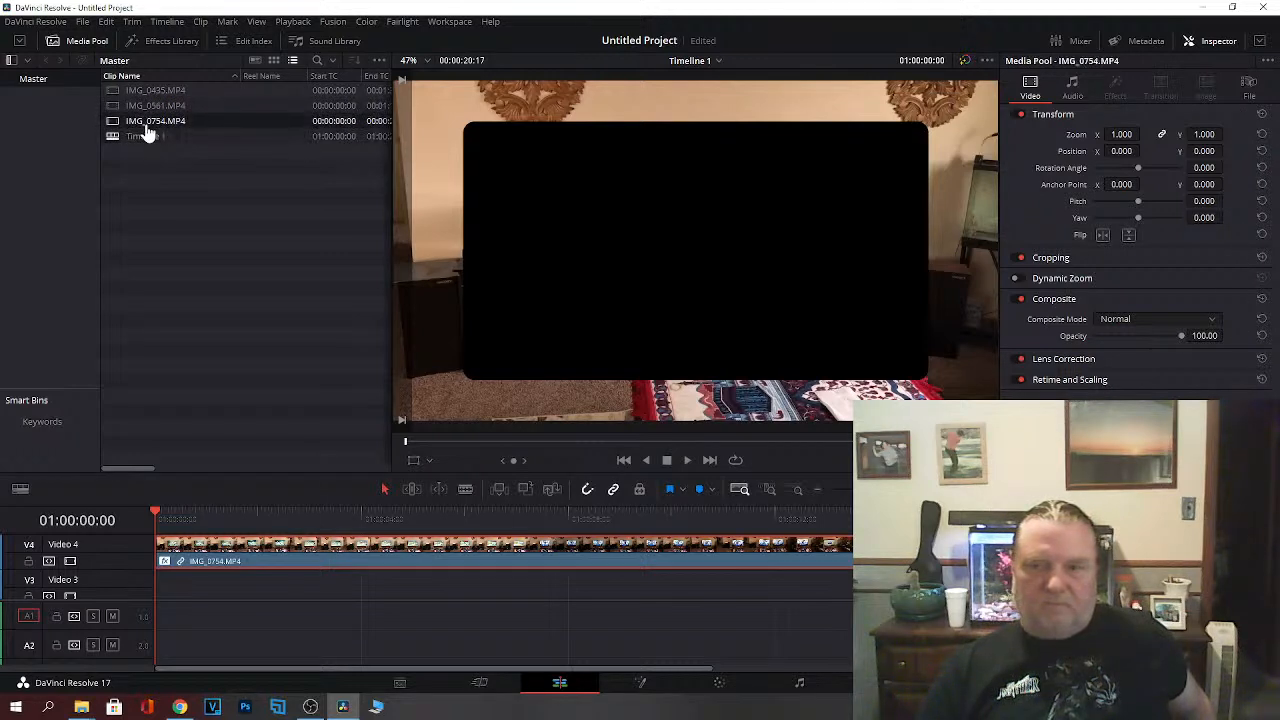
pyautogui.click(647, 335)
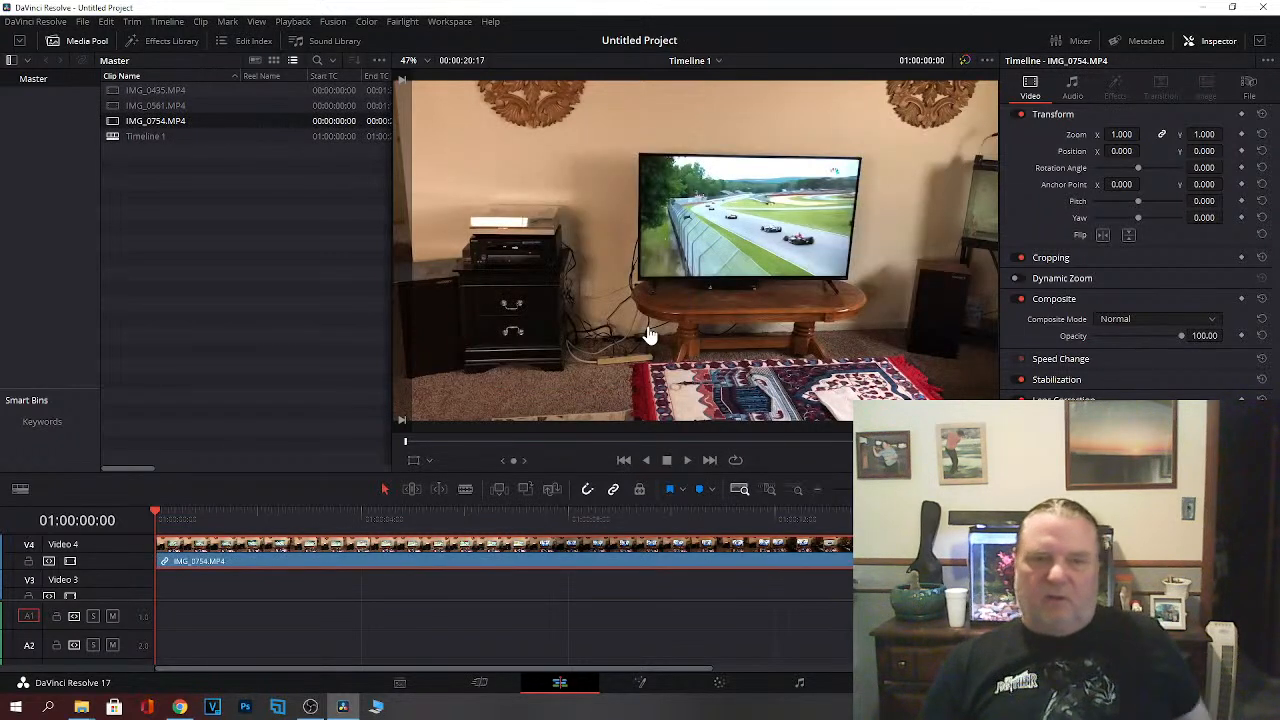
# Step: Apply a fresh Video Collage effect to IMG_0754.MP4 on Video 4 and set its layout to 1 row
pyautogui.click(165, 45)
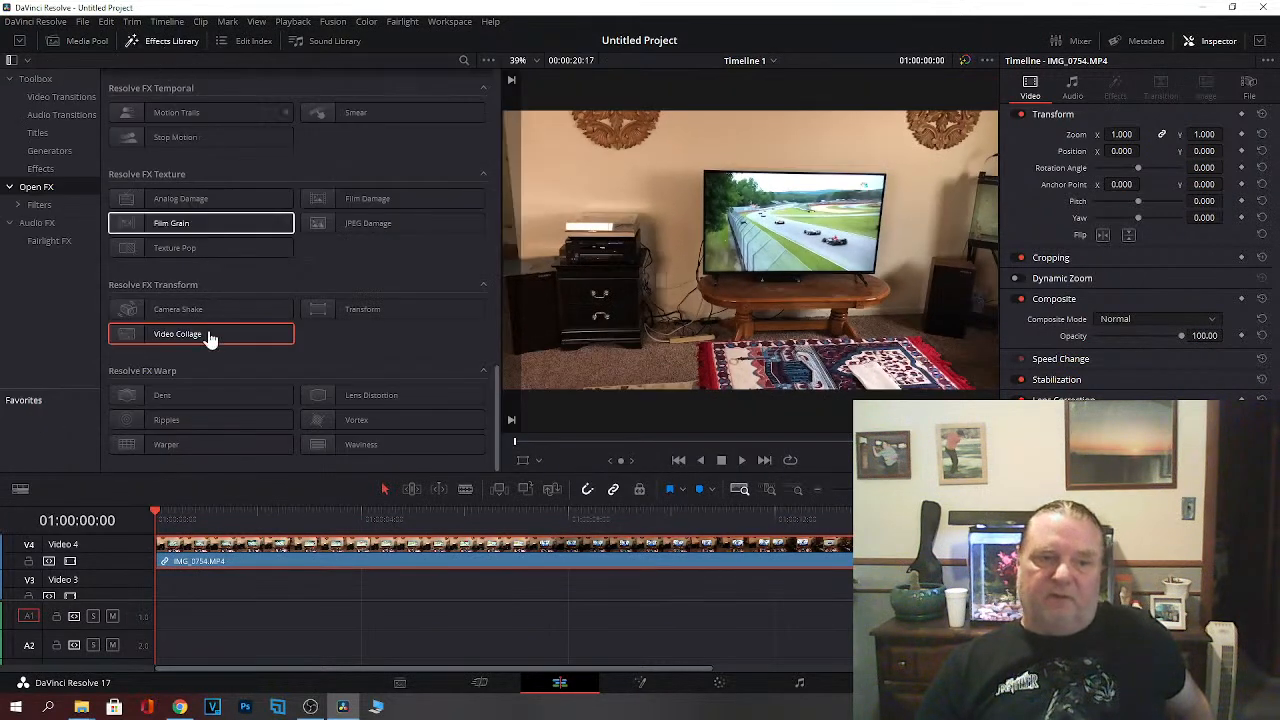
pyautogui.moveTo(182, 338); pyautogui.dragTo(398, 560)
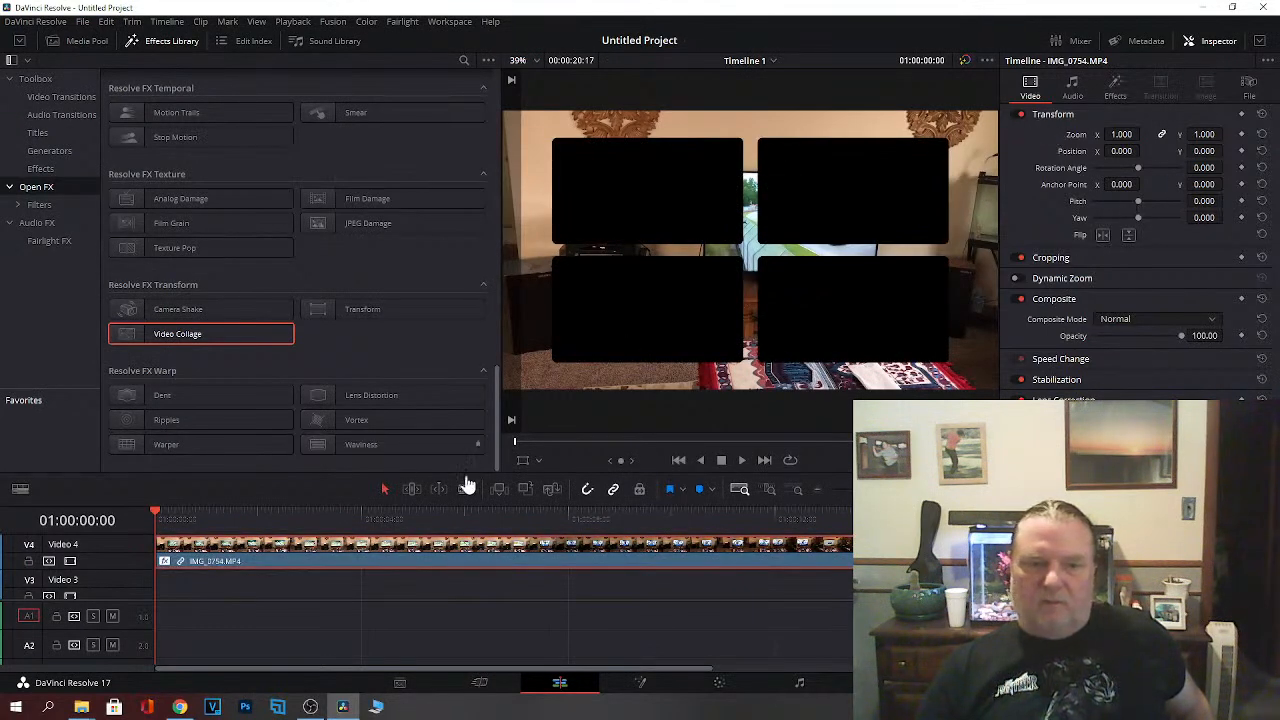
pyautogui.click(524, 463)
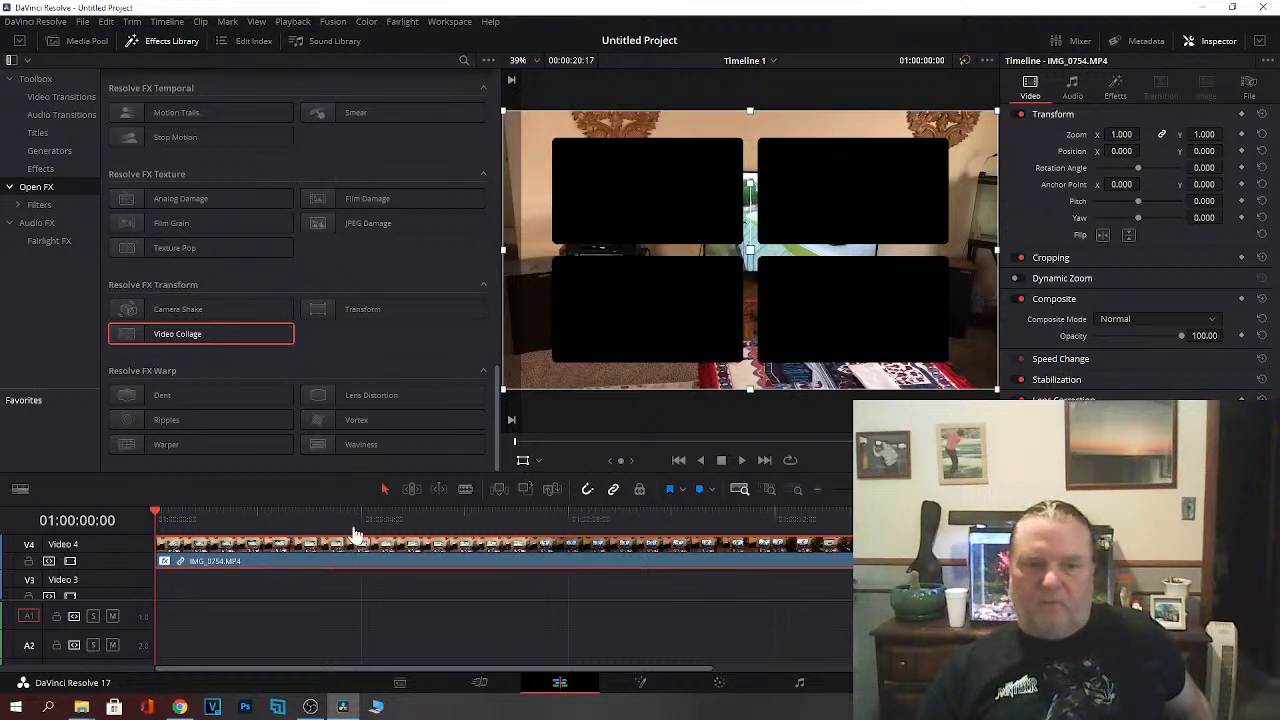
pyautogui.click(527, 462)
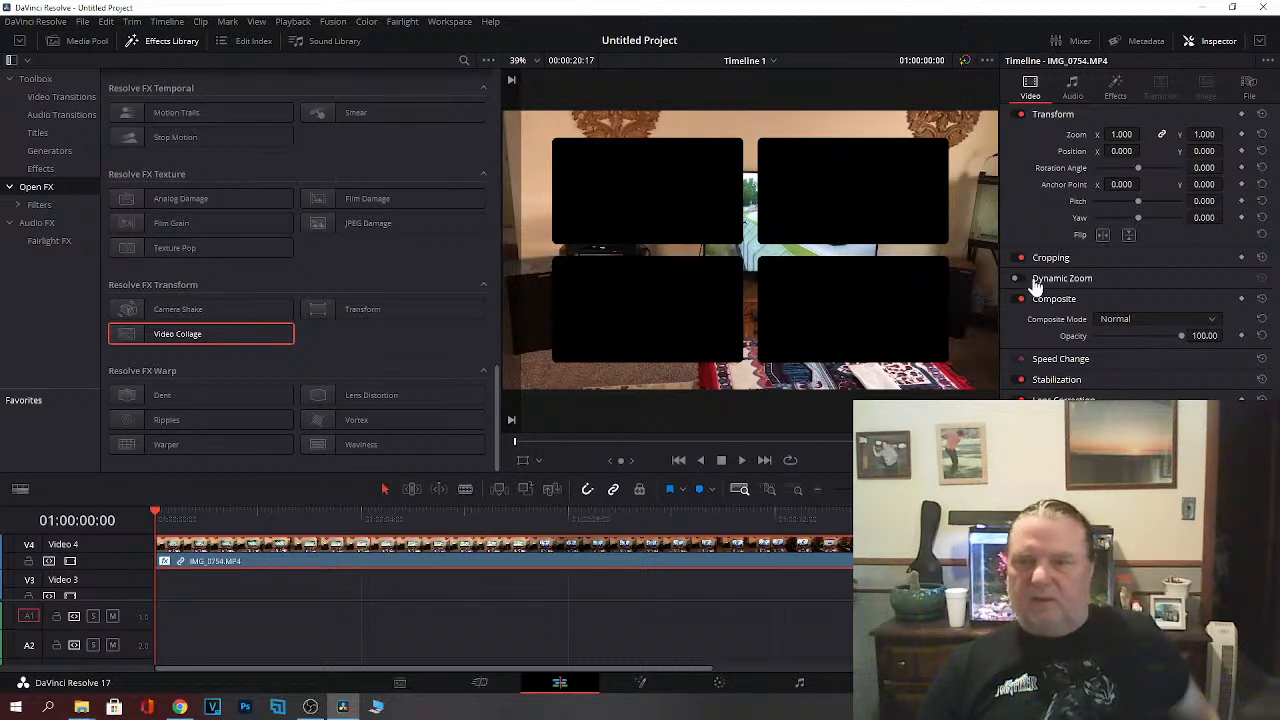
pyautogui.click(1116, 88)
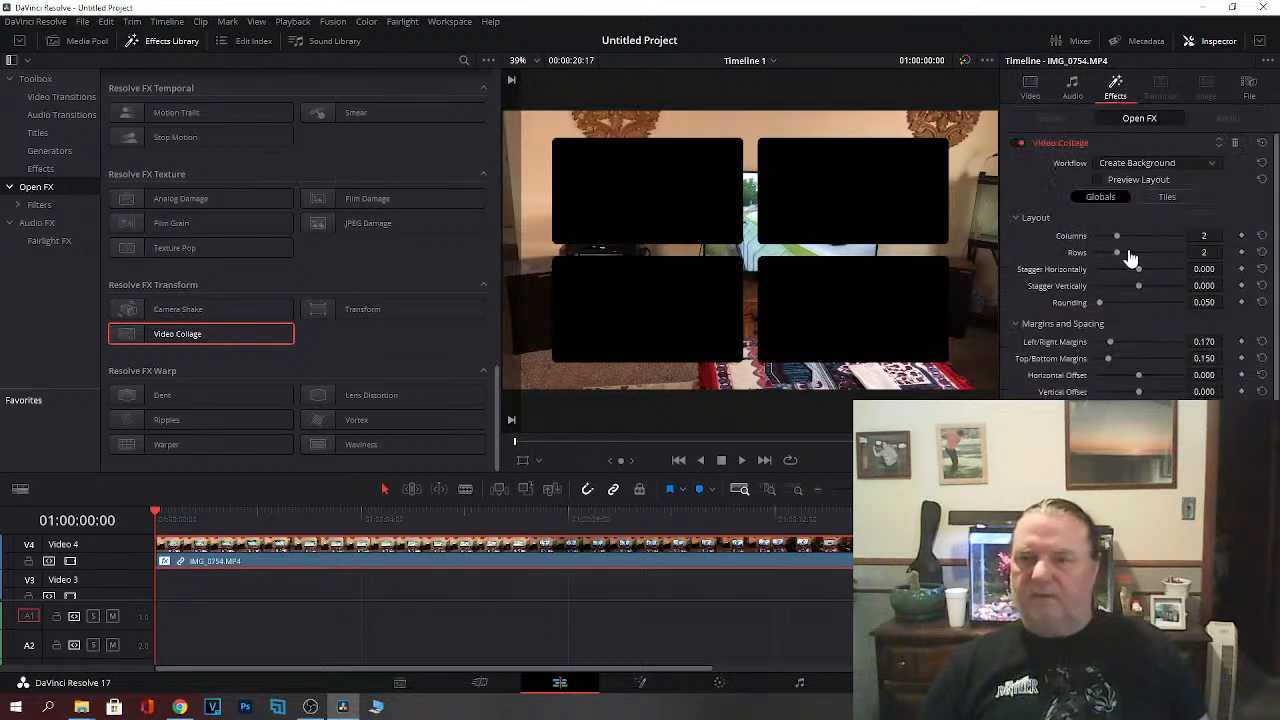
pyautogui.moveTo(1117, 256); pyautogui.dragTo(1093, 262)
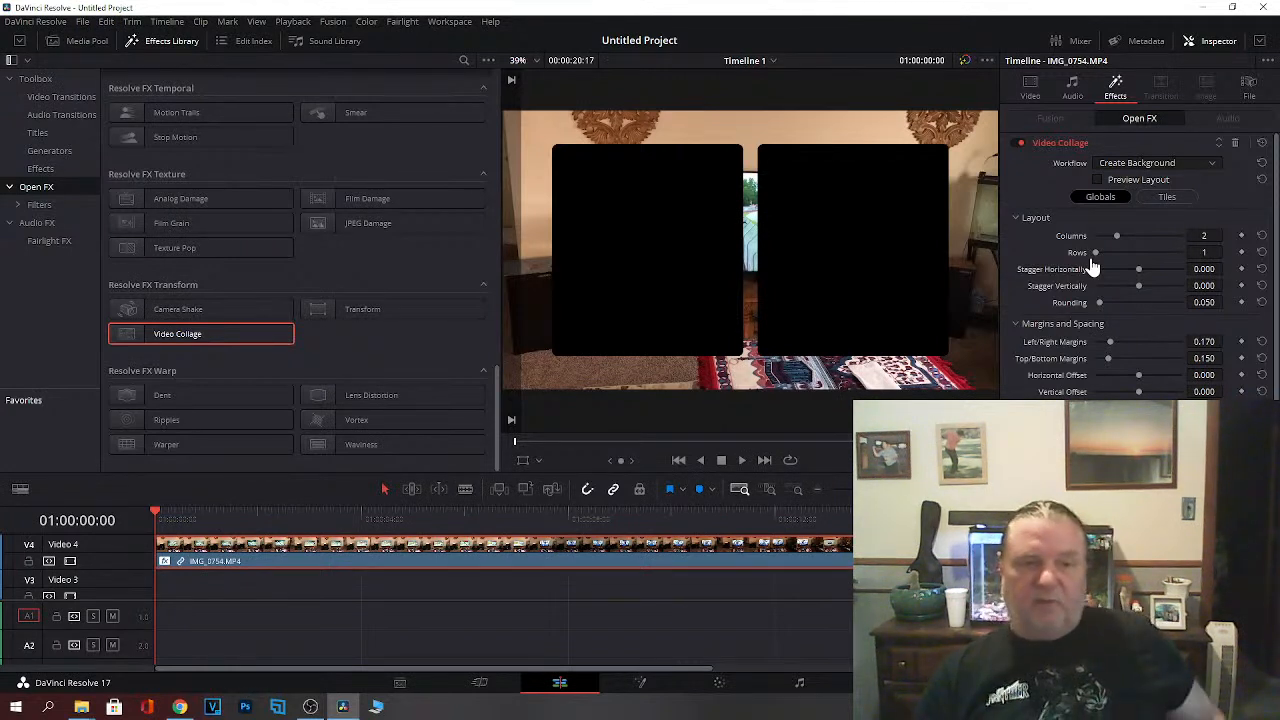
# Step: Place IMG_0561.MP4 on Video 3 at the timeline start and shift the collage clip to Position X -5.168, Y -23.257
pyautogui.click(85, 41)
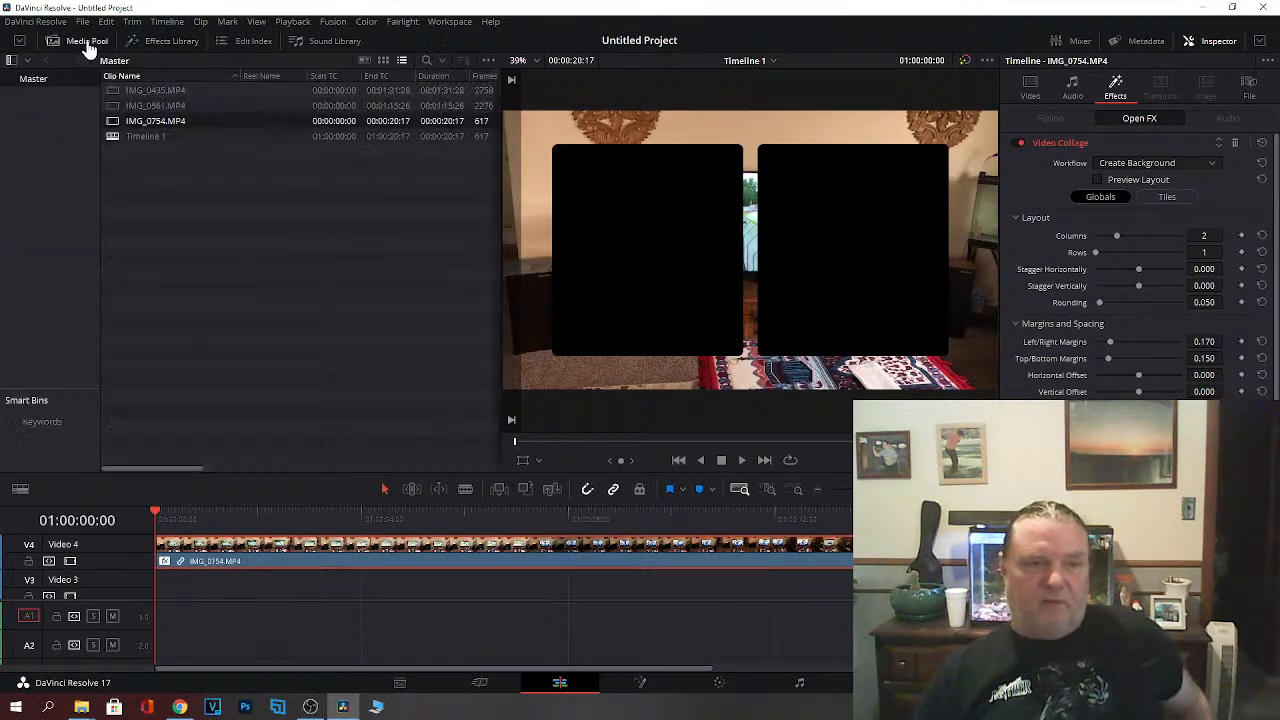
pyautogui.moveTo(122, 105); pyautogui.dragTo(162, 590)
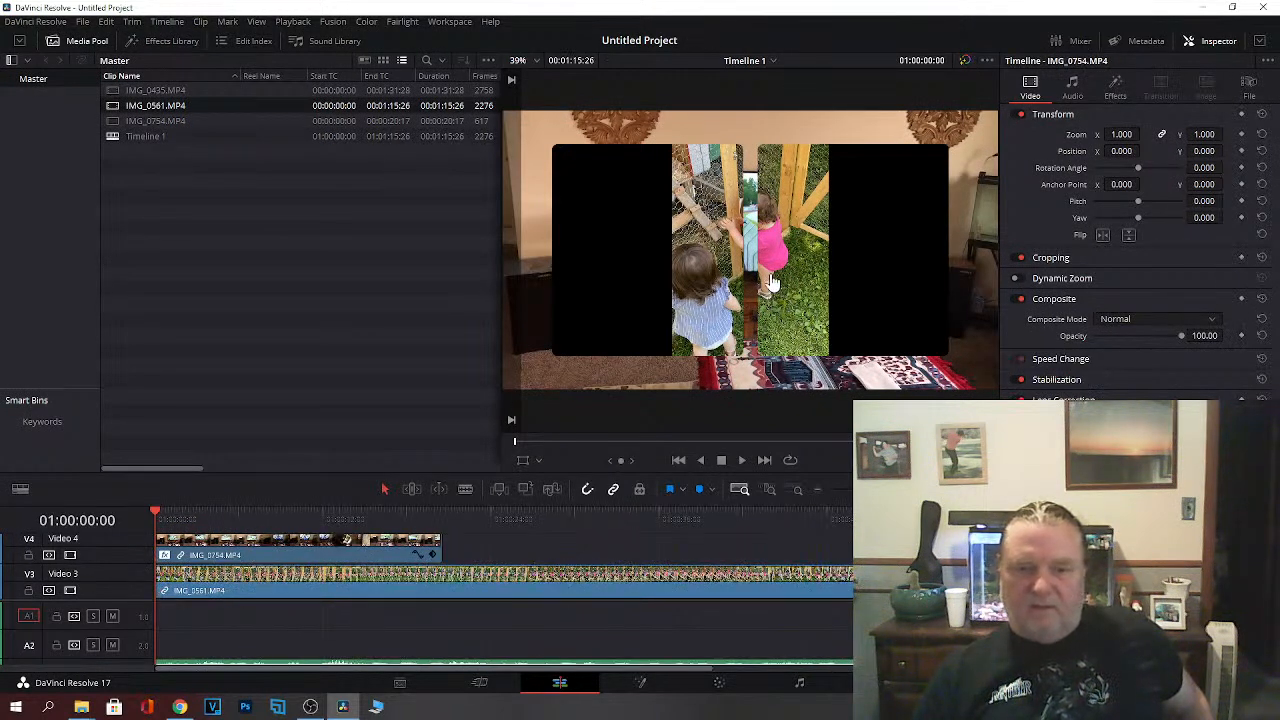
pyautogui.click(523, 463)
pyautogui.moveTo(997, 255)
pyautogui.mouseDown()
pyautogui.moveTo(874, 266)
pyautogui.moveTo(997, 262)
pyautogui.mouseUp()
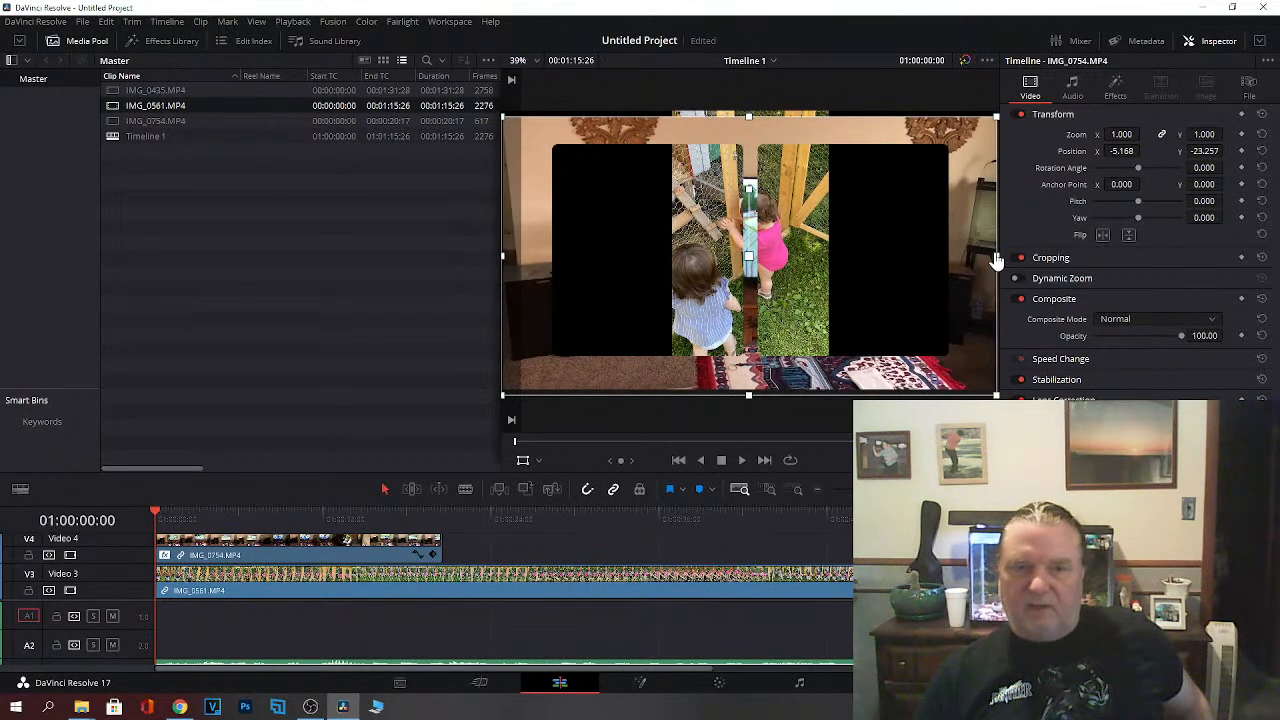
# Step: Widen IMG_0561.MP4 to Zoom X 1.131 and move it behind the left opening at Position X -467.340, rotated to 365.796
pyautogui.click(526, 596)
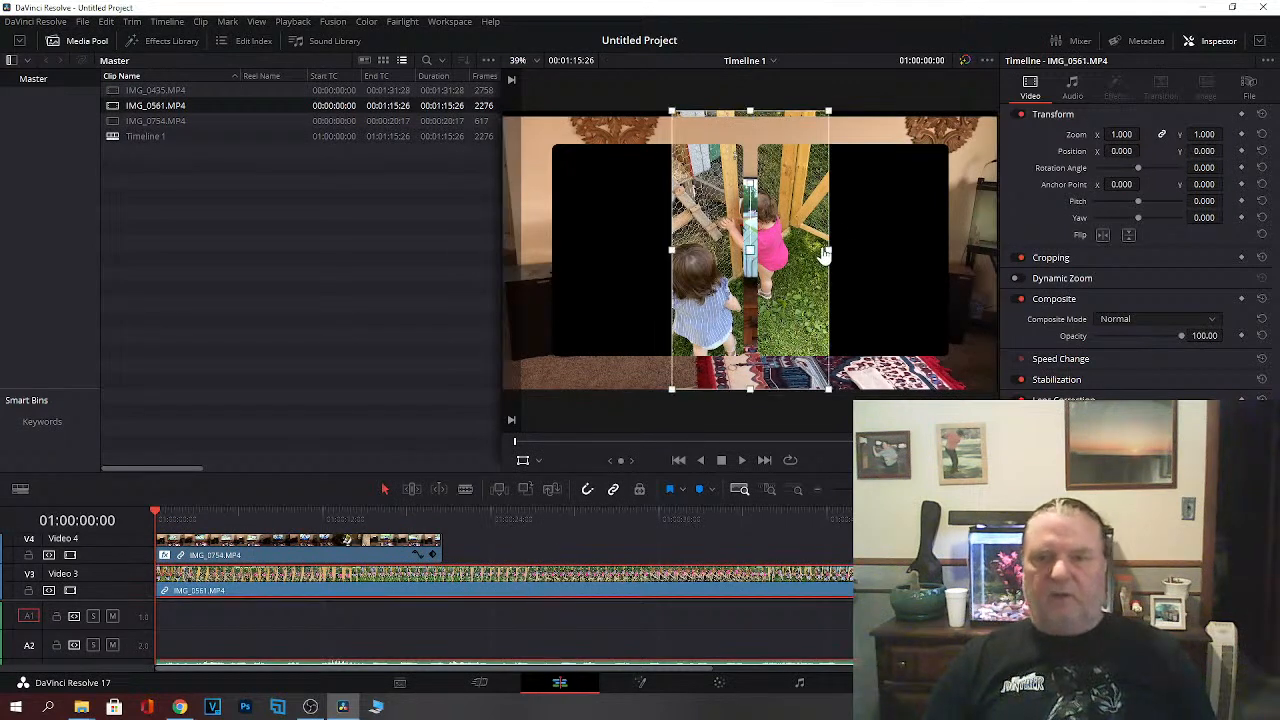
pyautogui.moveTo(756, 258); pyautogui.dragTo(843, 260)
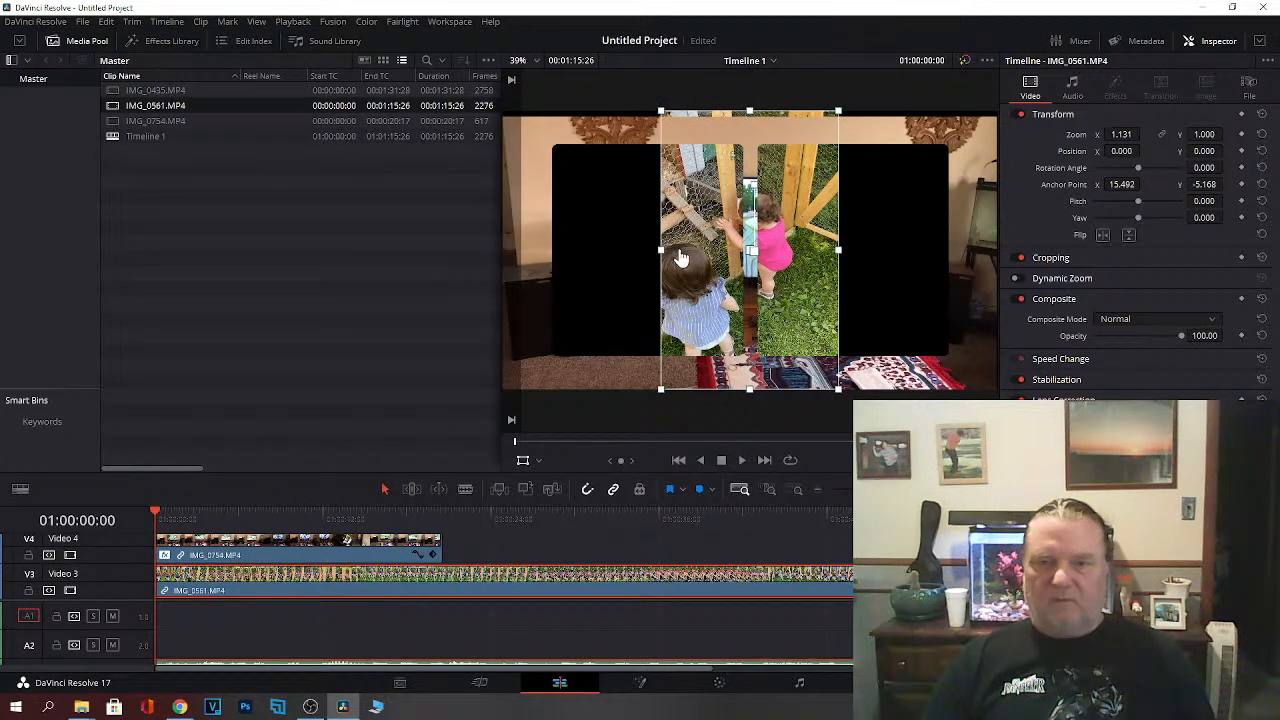
pyautogui.moveTo(760, 226); pyautogui.dragTo(632, 260)
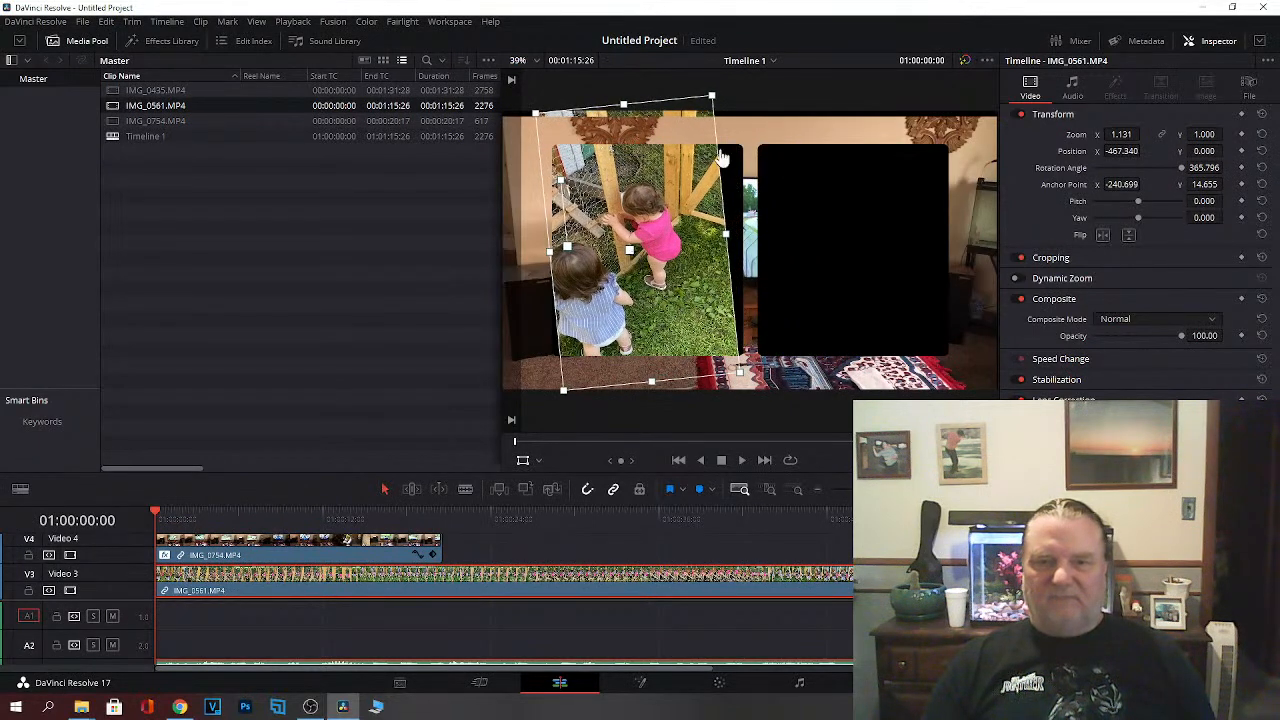
# Step: Shrink IMG_0561.MP4 to Zoom X 0.965, Y 0.853 and straighten it to 361.588 about an anchor point at 151.665, -58.974
pyautogui.moveTo(712, 103)
pyautogui.mouseDown()
pyautogui.moveTo(714, 148)
pyautogui.moveTo(743, 143)
pyautogui.moveTo(718, 125)
pyautogui.mouseUp()
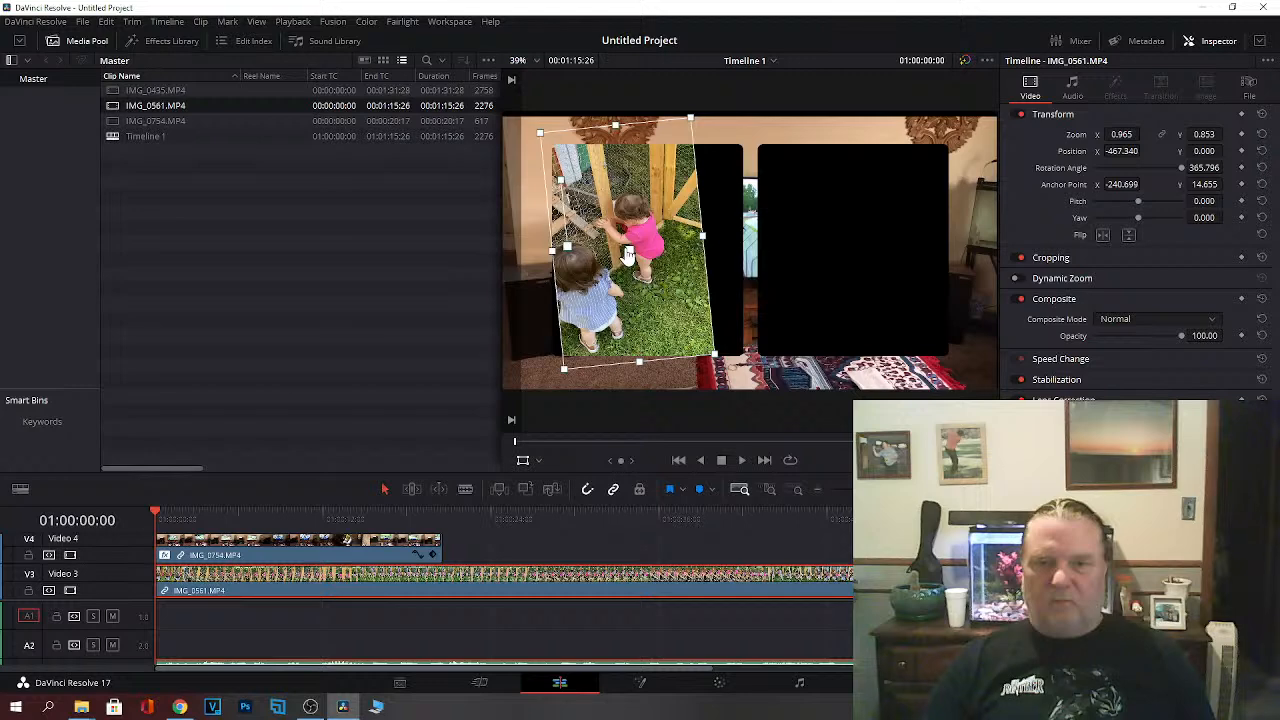
pyautogui.moveTo(573, 254)
pyautogui.mouseDown()
pyautogui.moveTo(689, 262)
pyautogui.moveTo(683, 272)
pyautogui.mouseUp()
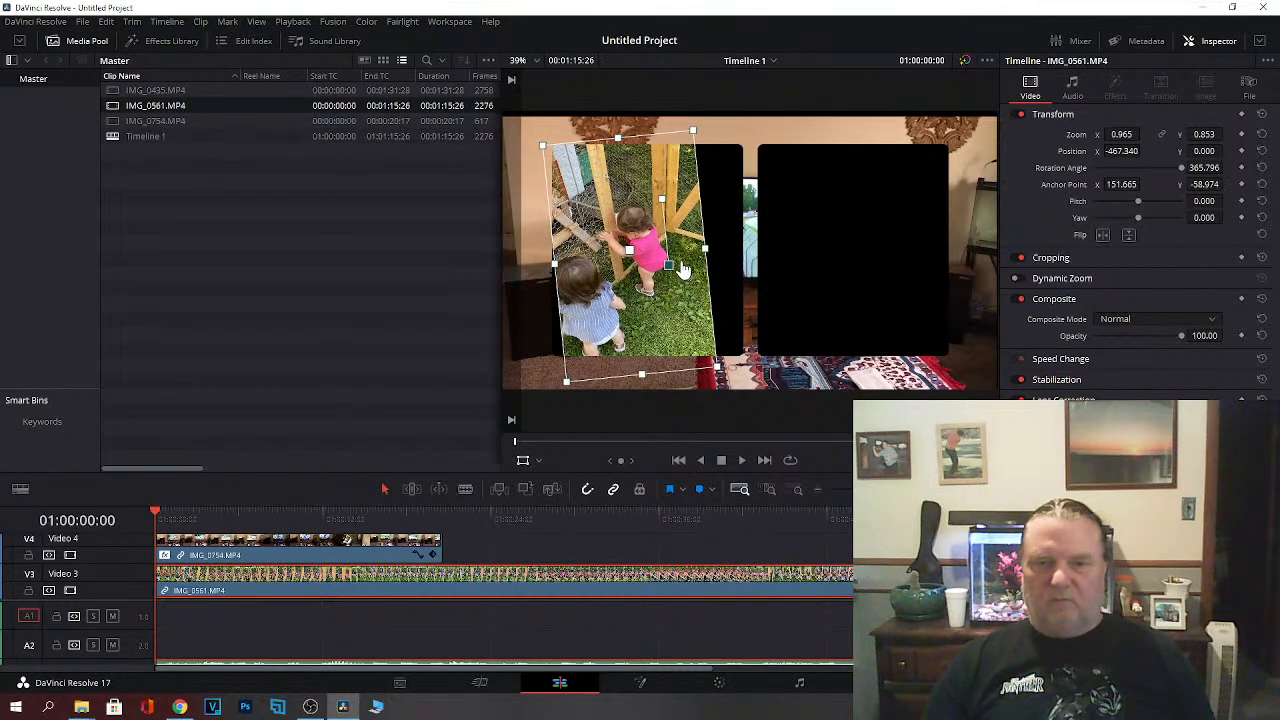
pyautogui.moveTo(662, 205)
pyautogui.mouseDown()
pyautogui.moveTo(648, 208)
pyautogui.moveTo(680, 200)
pyautogui.moveTo(670, 197)
pyautogui.mouseUp()
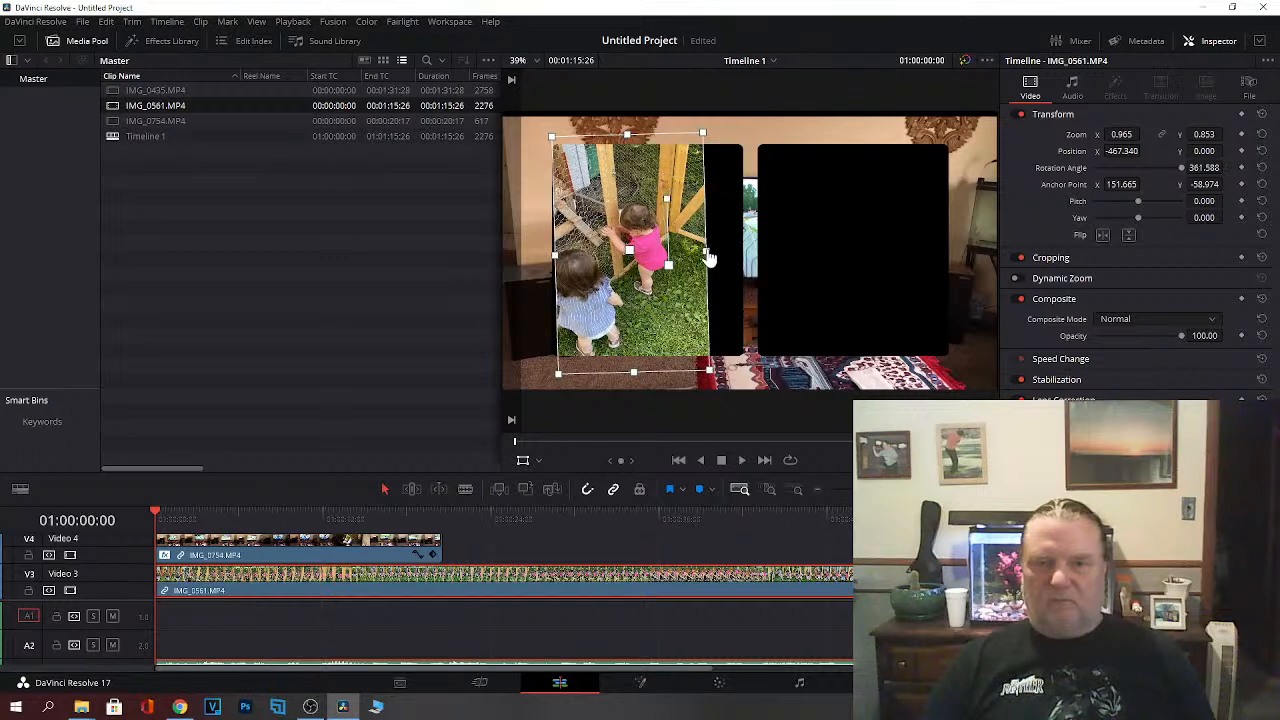
# Step: Move IMG_0561.MP4 to Position X -214.305, Y 12.921 and rescale it to Zoom X 1.288, Y 0.704
pyautogui.moveTo(706, 258); pyautogui.dragTo(729, 260)
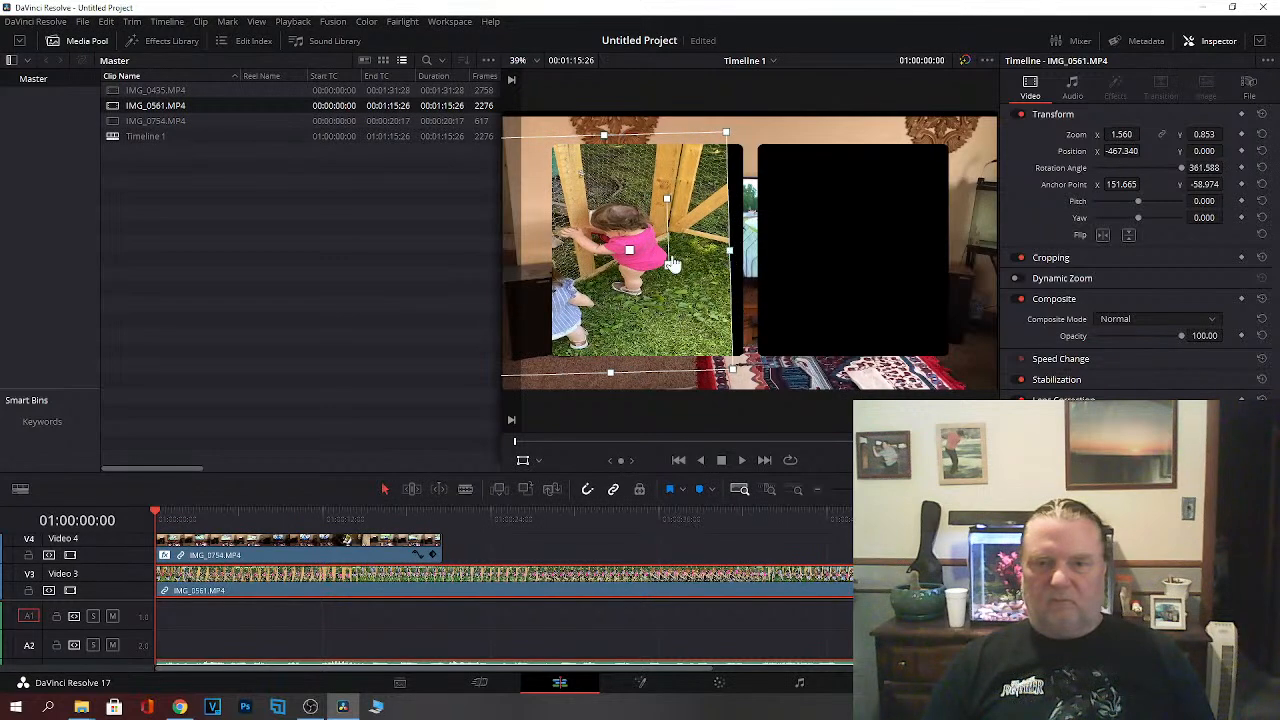
pyautogui.moveTo(633, 258); pyautogui.dragTo(702, 257)
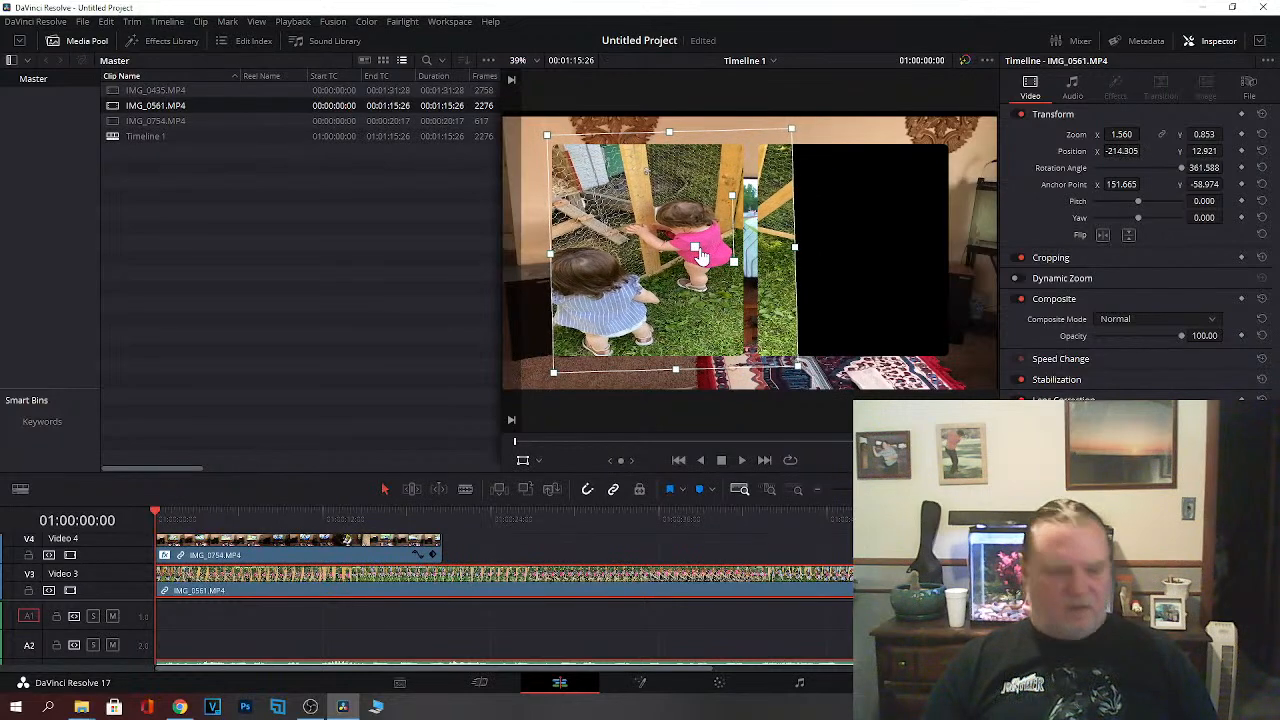
pyautogui.moveTo(800, 257); pyautogui.dragTo(774, 257)
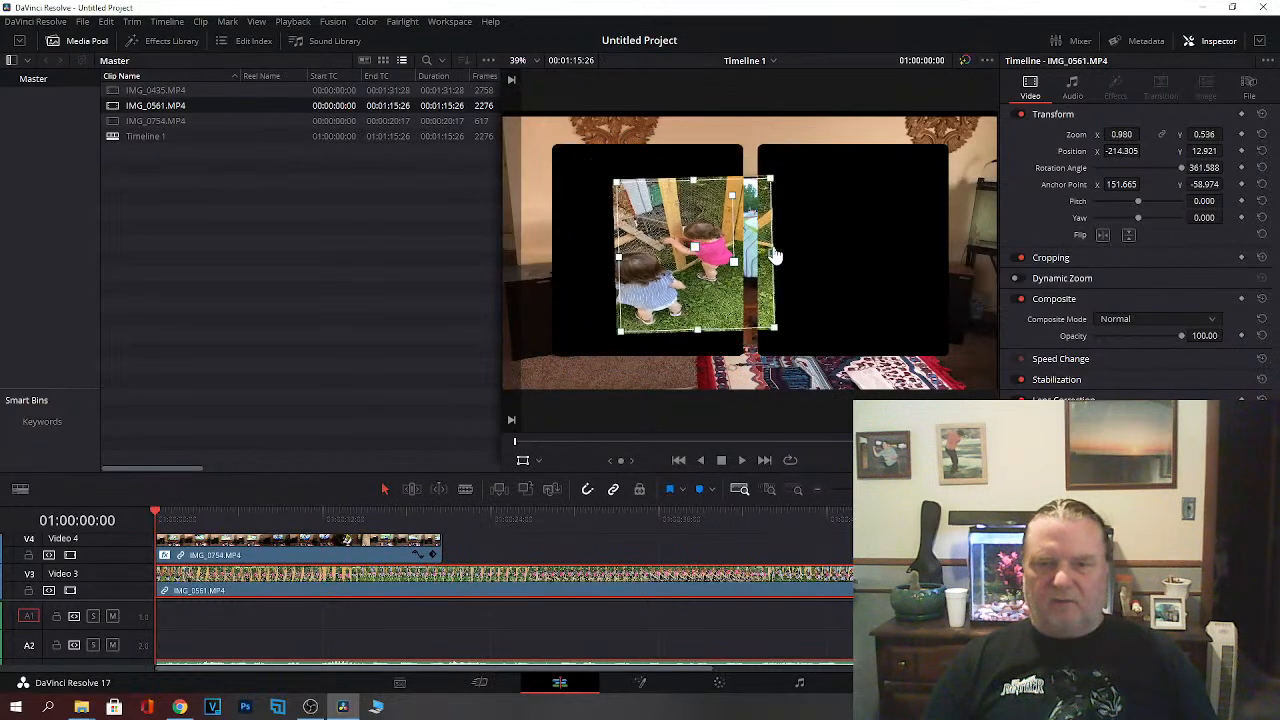
pyautogui.moveTo(697, 190); pyautogui.dragTo(690, 155)
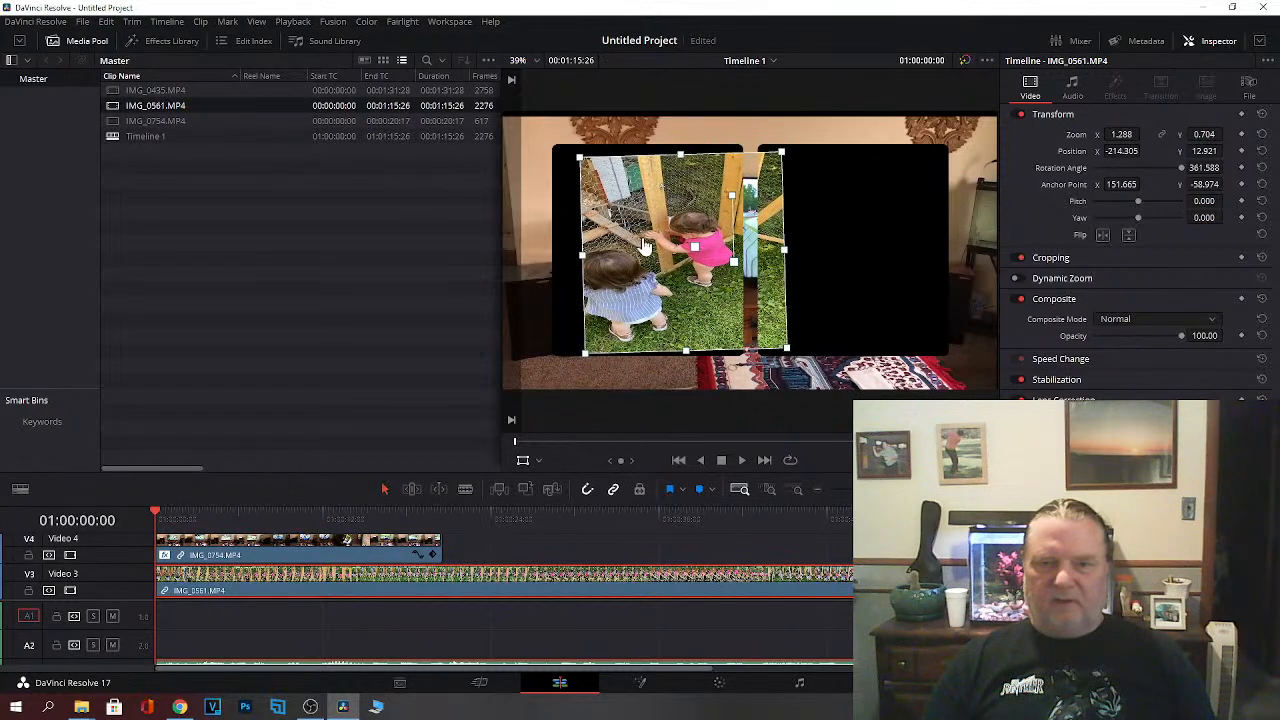
# Step: Fit IMG_0561.MP4 to the left opening at Position X -330.495, Y 46.514, with Zoom X 1.279, Y 0.816 and rotation 361.428
pyautogui.moveTo(697, 254); pyautogui.dragTo(668, 243)
pyautogui.moveTo(704, 200); pyautogui.dragTo(706, 197)
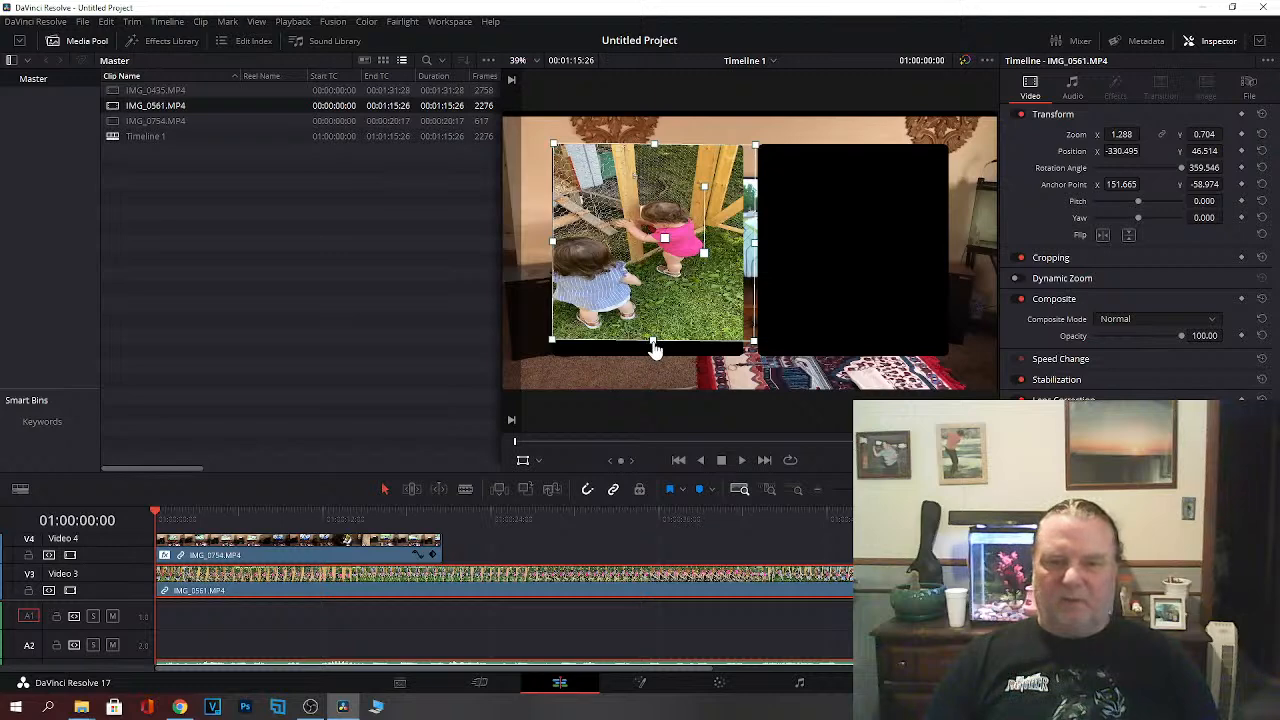
pyautogui.moveTo(654, 350)
pyautogui.mouseDown()
pyautogui.moveTo(660, 337)
pyautogui.moveTo(656, 365)
pyautogui.mouseUp()
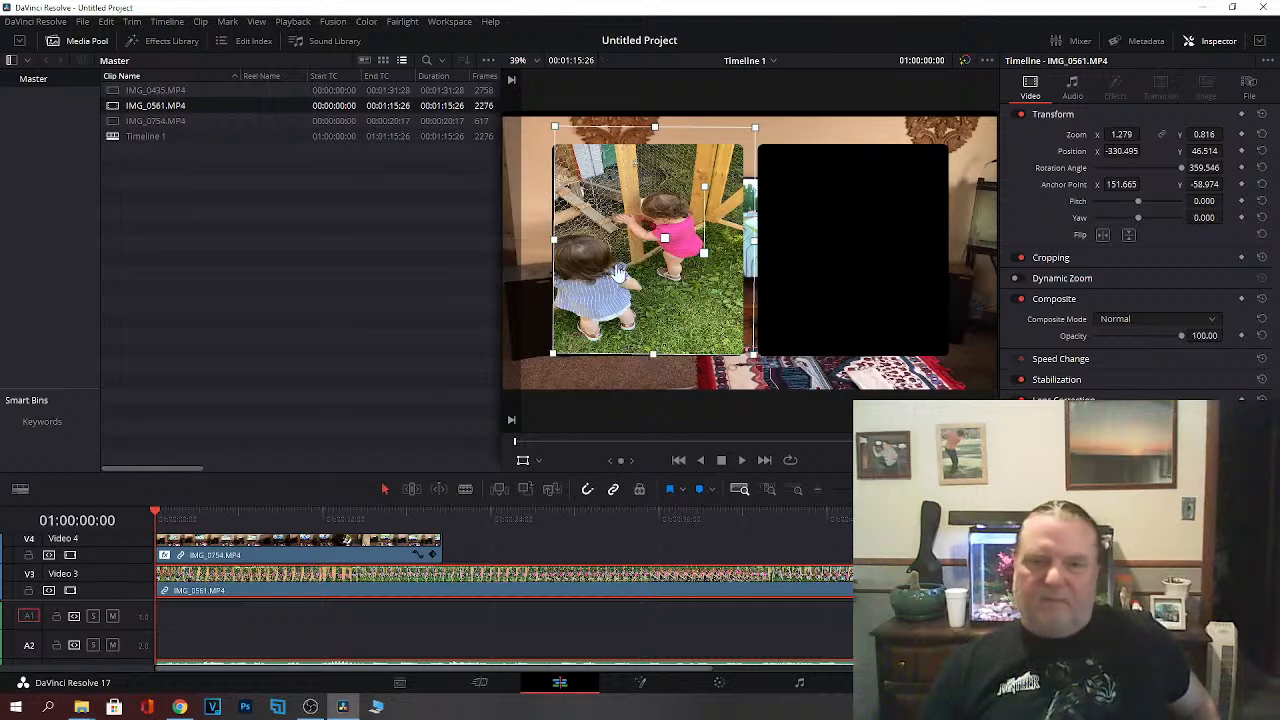
pyautogui.moveTo(706, 198); pyautogui.dragTo(706, 203)
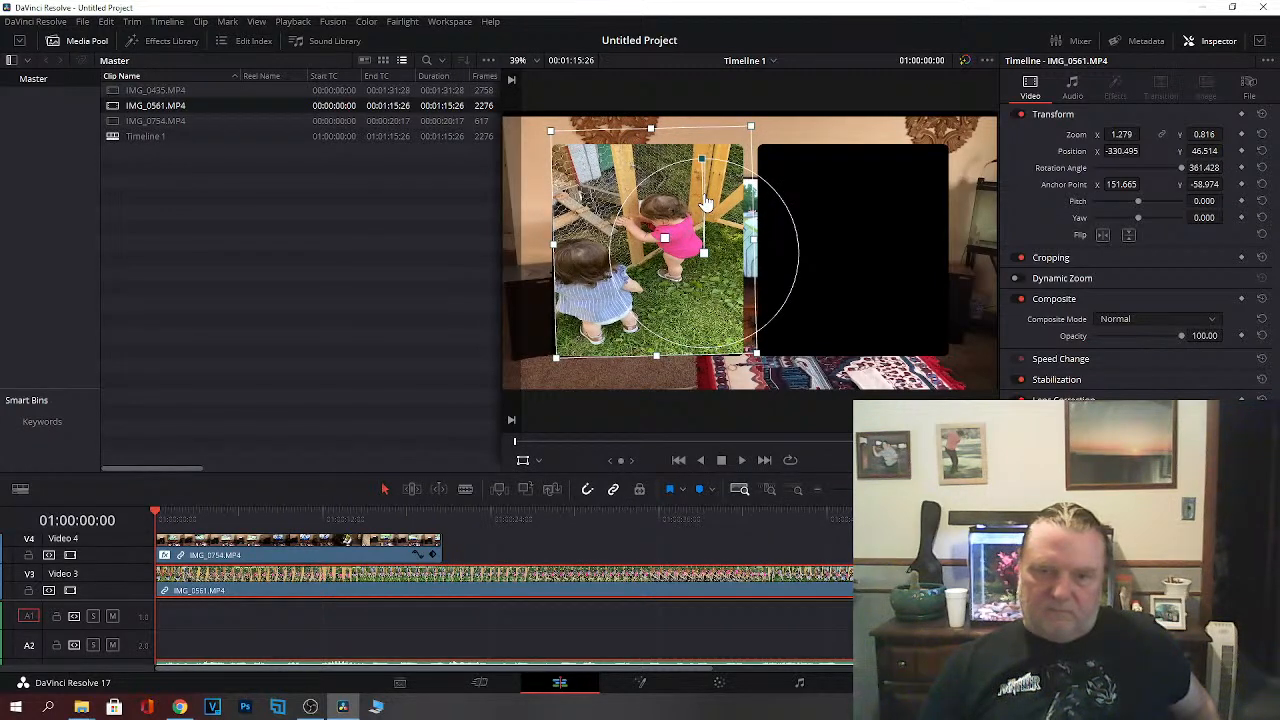
pyautogui.moveTo(706, 203); pyautogui.dragTo(706, 203)
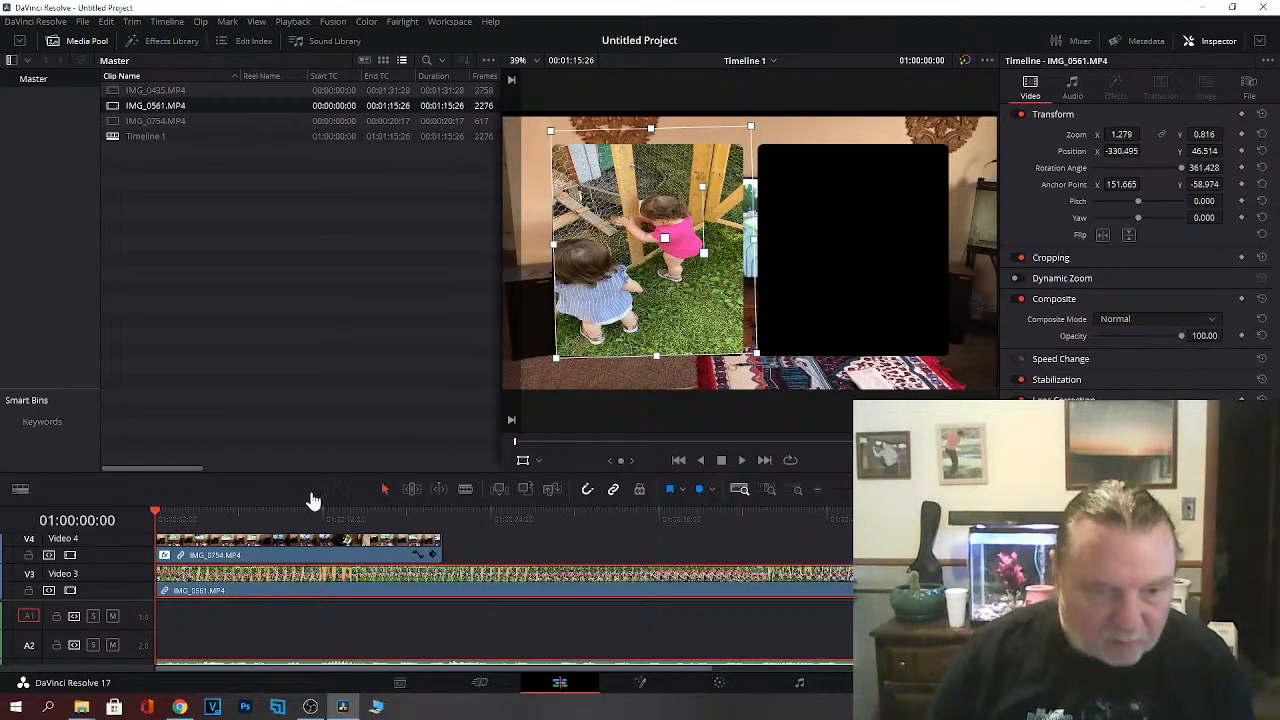
# Step: Round the two openings in IMG_0754.MP4's Video Collage effect by setting Rounding to 0.830
pyautogui.click(289, 549)
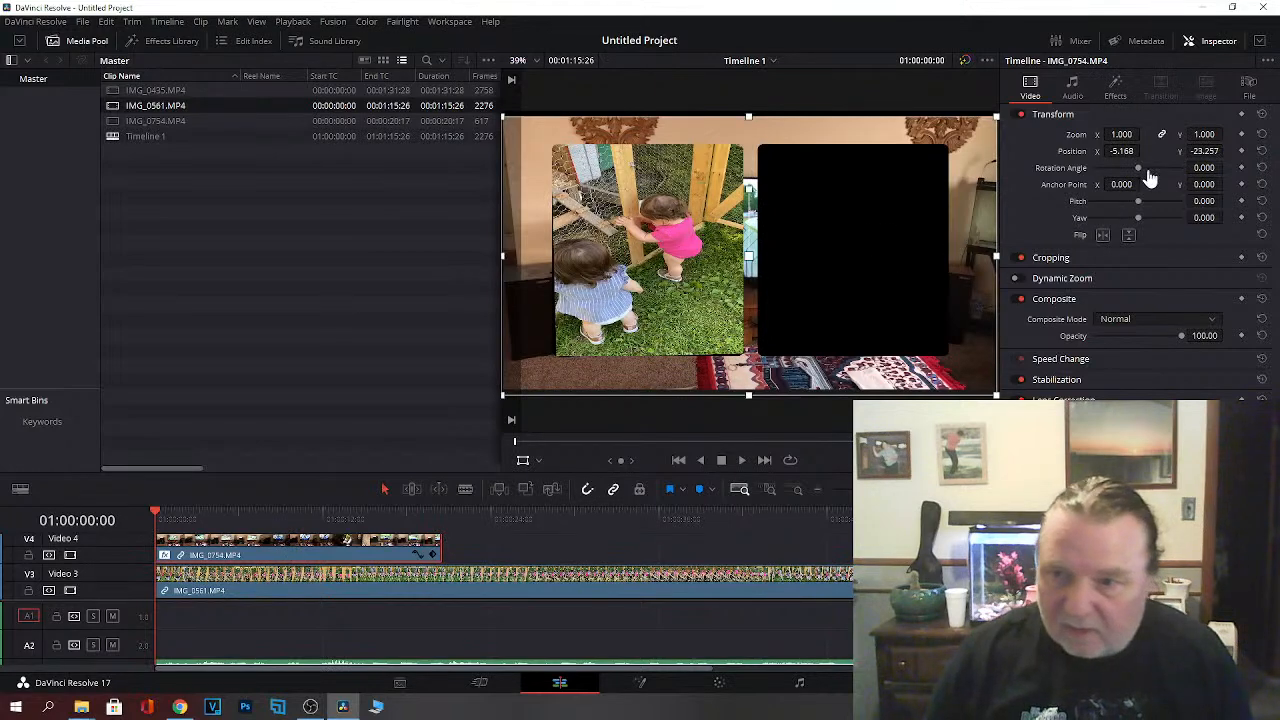
pyautogui.click(1115, 90)
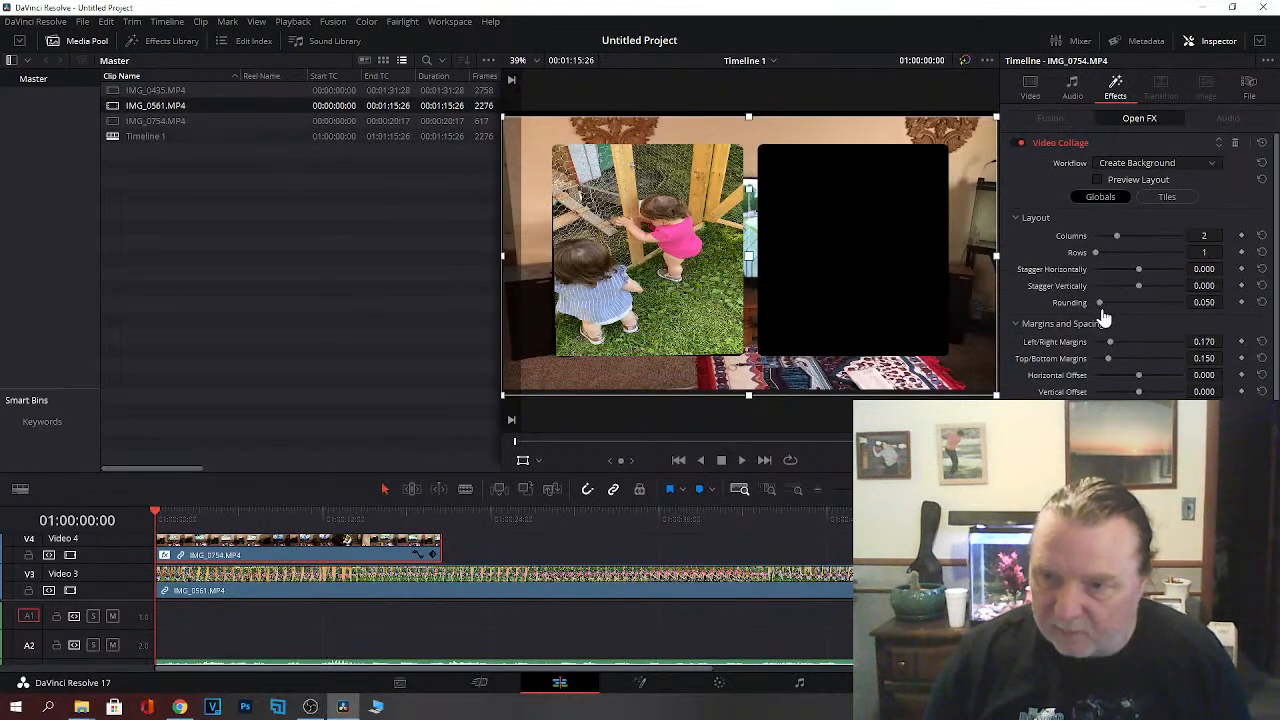
pyautogui.moveTo(1101, 305); pyautogui.dragTo(1170, 300)
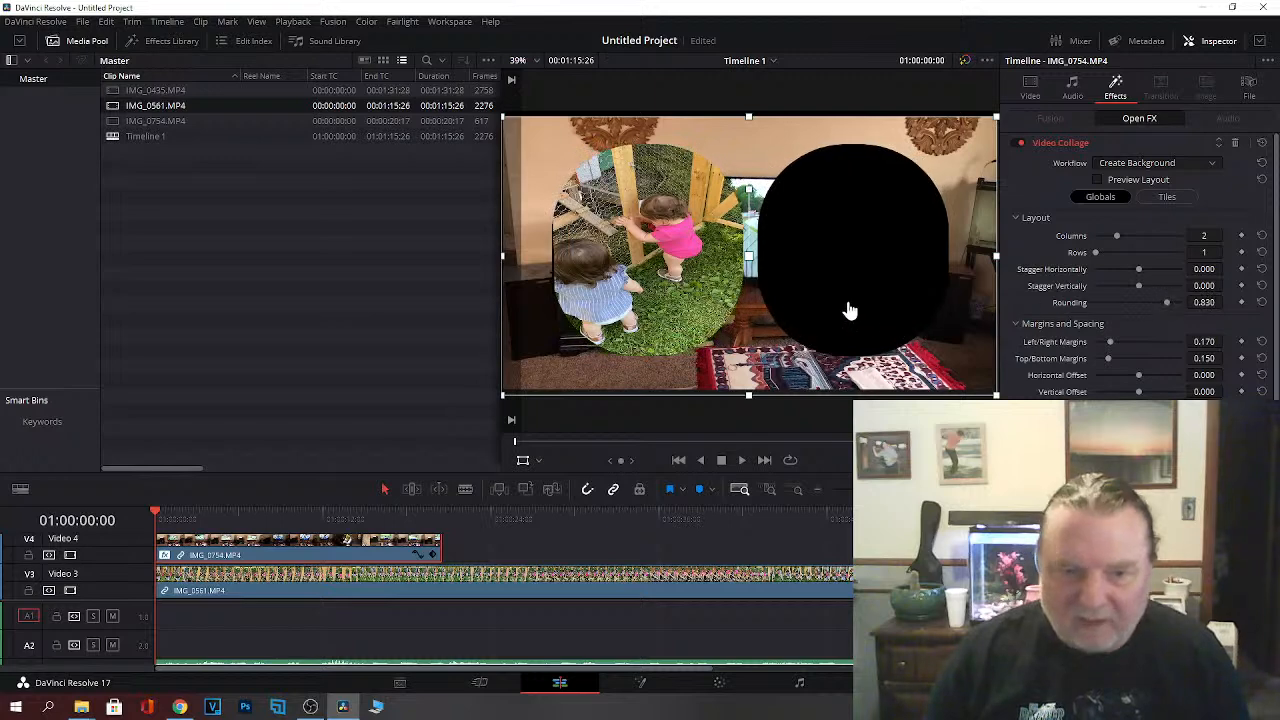
# Step: Refit IMG_0561.MP4 behind the rounded left opening at Position X -333.077, Y 31.009, with rotation 360.647
pyautogui.click(402, 580)
pyautogui.moveTo(667, 245)
pyautogui.mouseDown()
pyautogui.moveTo(760, 236)
pyautogui.moveTo(666, 251)
pyautogui.mouseUp()
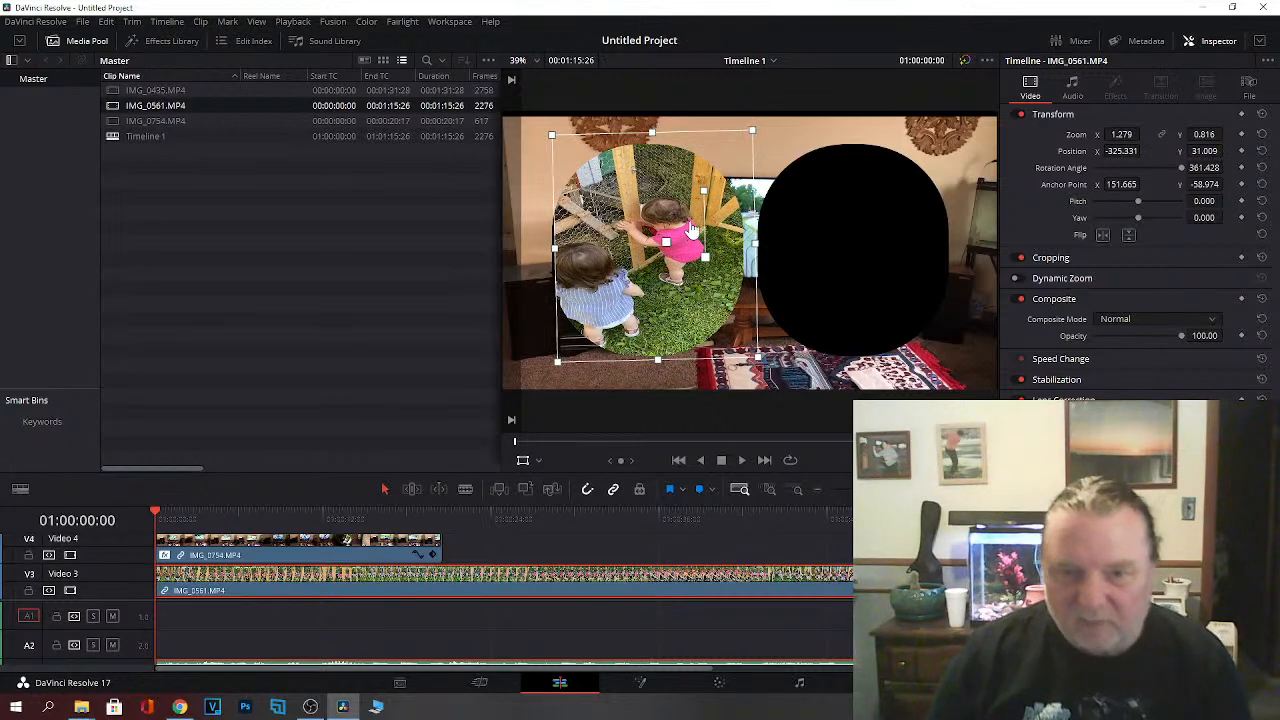
pyautogui.moveTo(705, 192)
pyautogui.mouseDown()
pyautogui.moveTo(670, 205)
pyautogui.moveTo(707, 193)
pyautogui.mouseUp()
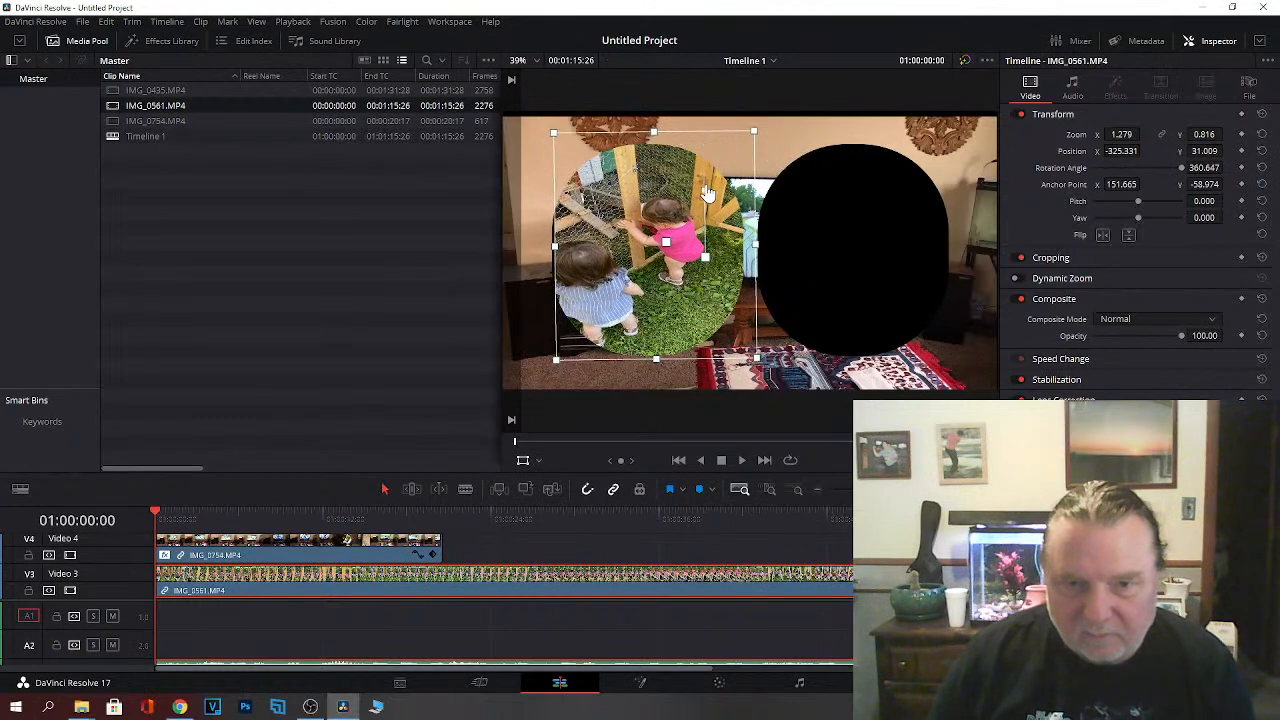
pyautogui.moveTo(668, 249); pyautogui.dragTo(666, 249)
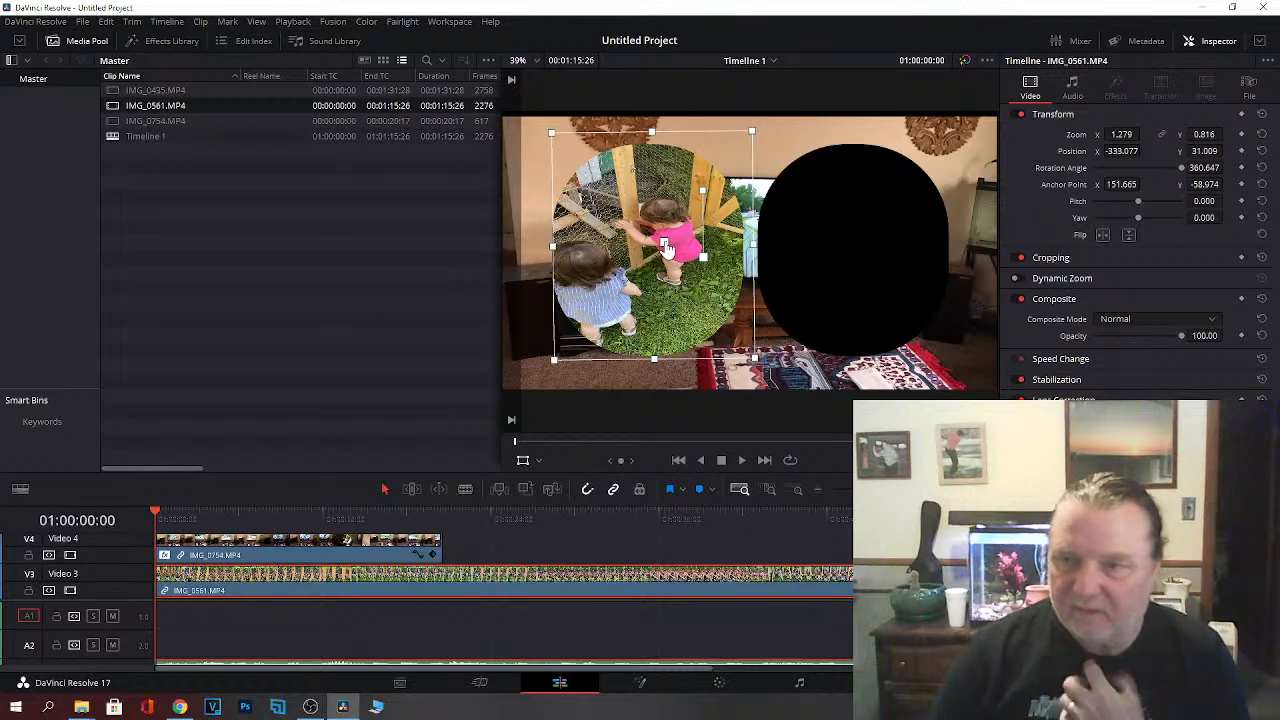
# Step: Set IMG_0754.MP4's Video Collage to Stagger Horizontally -0.178 and Horizontal Offset -0.004, shrinking the openings with spacing of 0.201 horizontally and 0.326 vertically
pyautogui.click(272, 555)
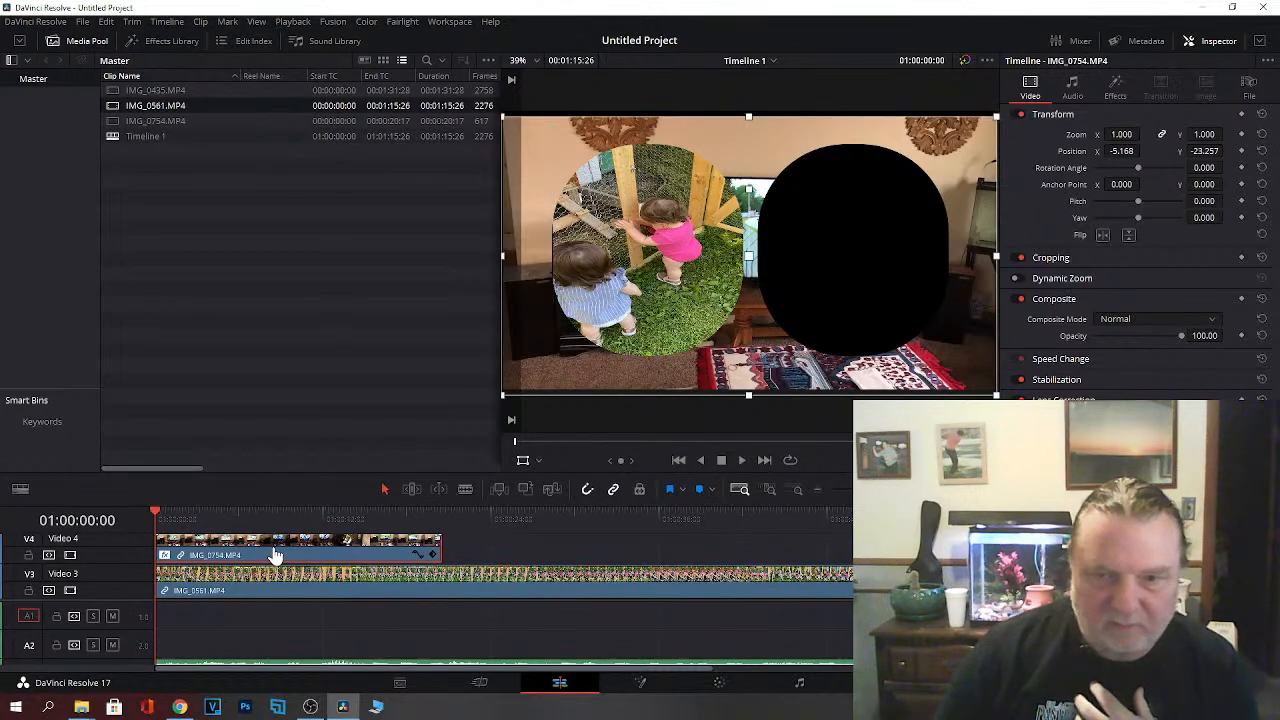
pyautogui.click(1117, 88)
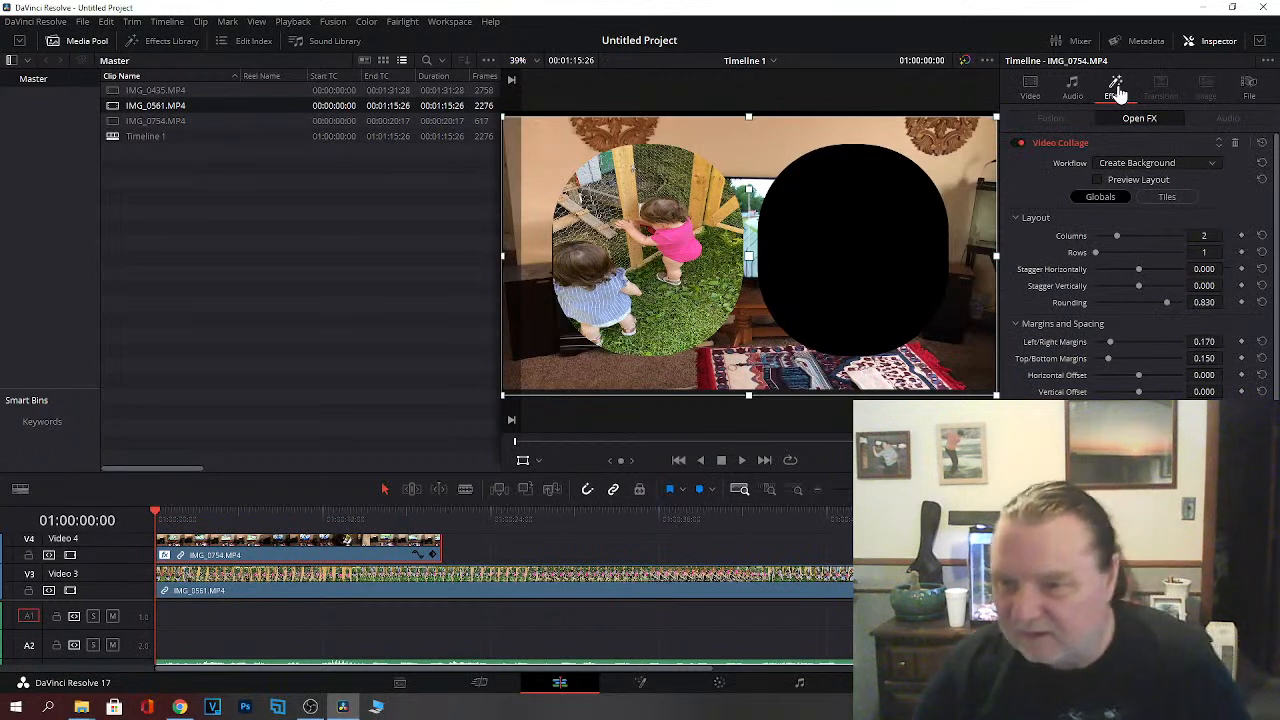
pyautogui.moveTo(1141, 277)
pyautogui.mouseDown()
pyautogui.moveTo(1166, 277)
pyautogui.moveTo(1102, 279)
pyautogui.moveTo(1130, 283)
pyautogui.mouseUp()
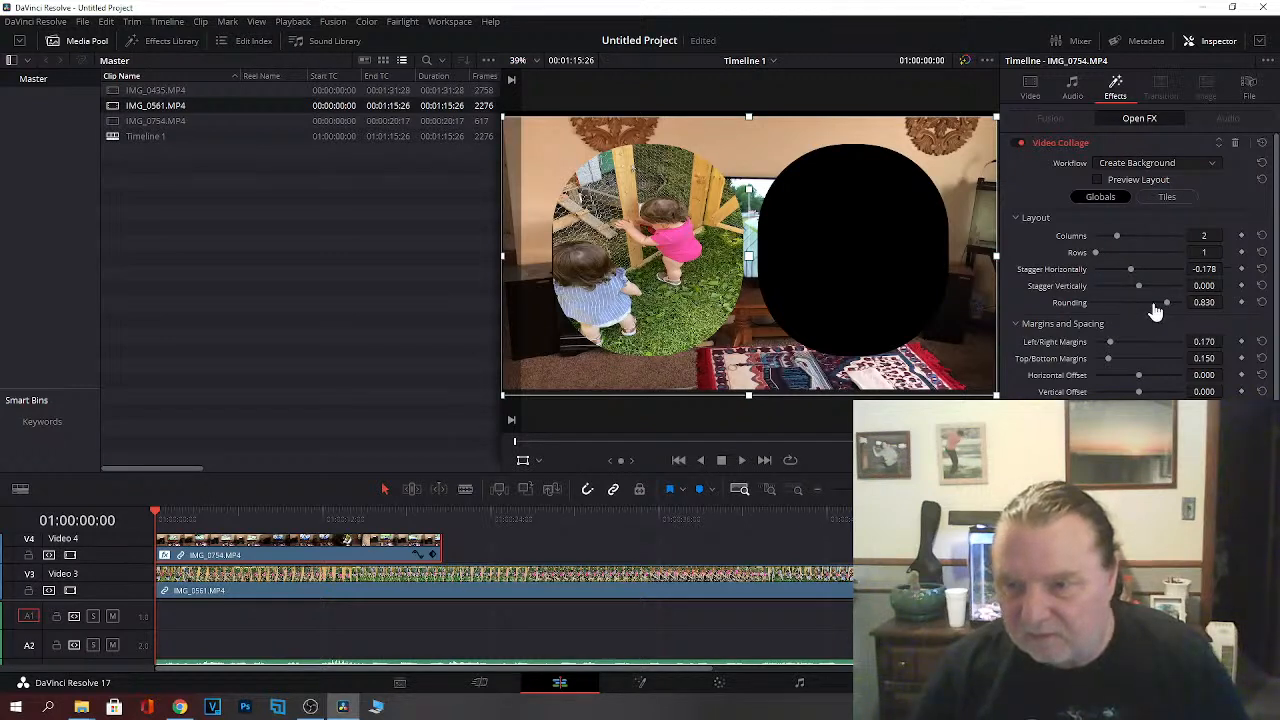
pyautogui.moveTo(1143, 385)
pyautogui.mouseDown()
pyautogui.moveTo(1128, 380)
pyautogui.moveTo(1155, 381)
pyautogui.moveTo(1141, 381)
pyautogui.mouseUp()
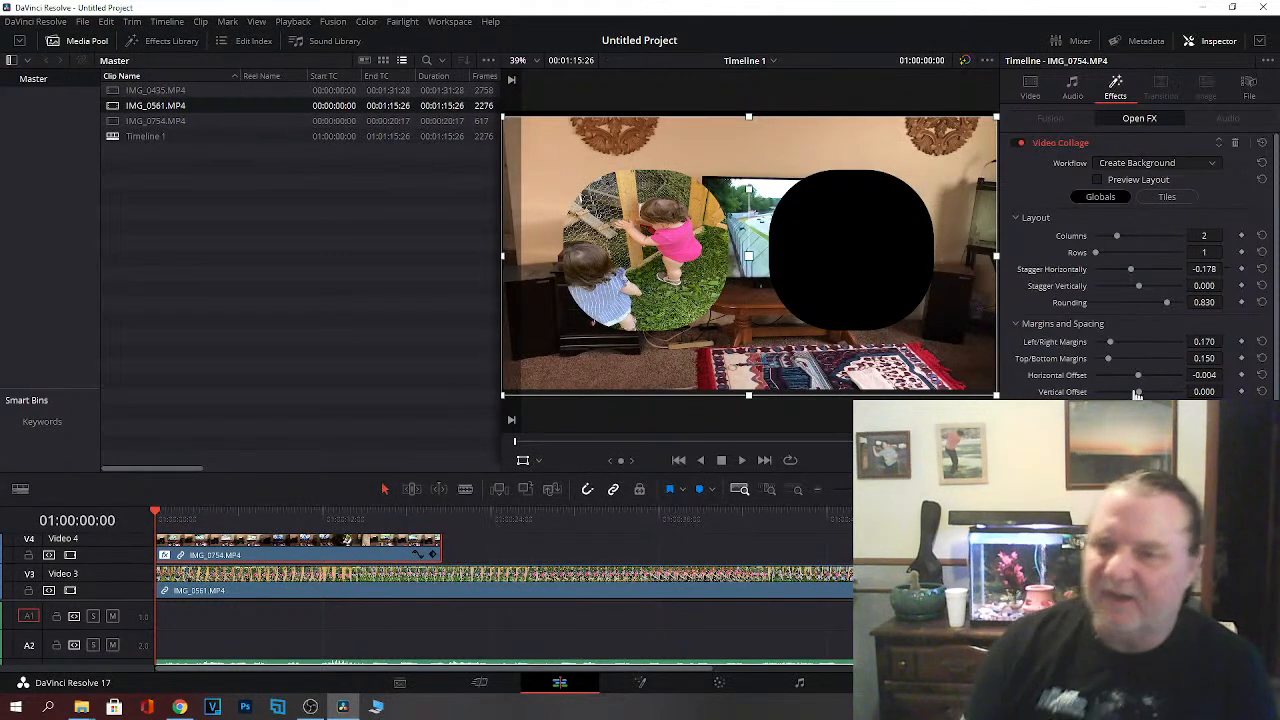
# Step: Widen both openings by setting the Video Collage's Left/Right Margins to 0.124
pyautogui.moveTo(1112, 350)
pyautogui.mouseDown()
pyautogui.moveTo(1151, 344)
pyautogui.moveTo(1108, 346)
pyautogui.mouseUp()
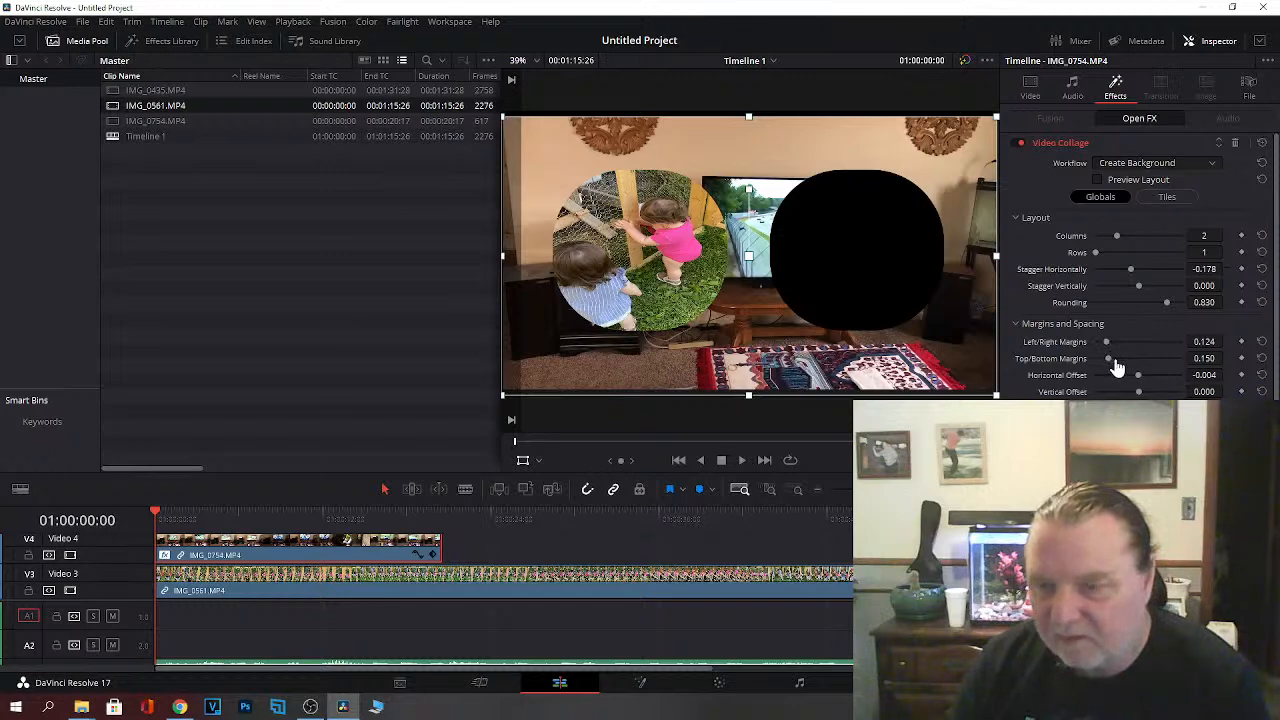
pyautogui.scroll(-1, 1145, 266)
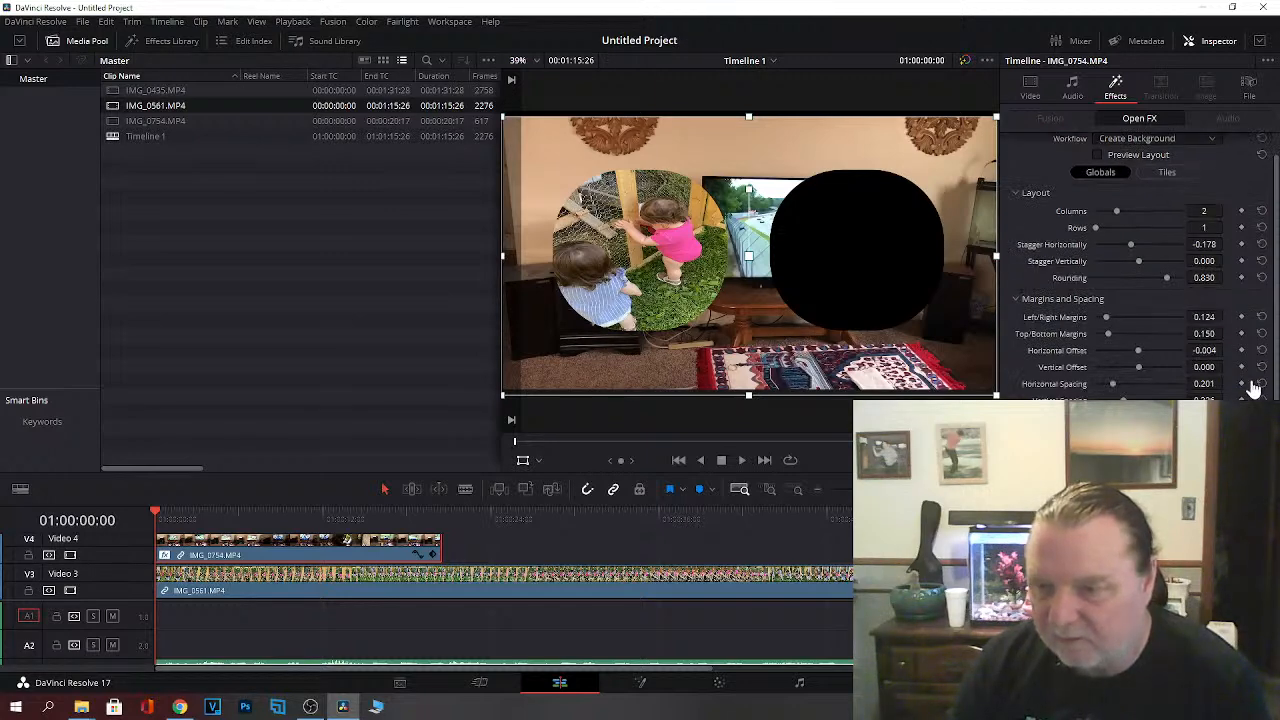
pyautogui.scroll(-2, 1275, 380)
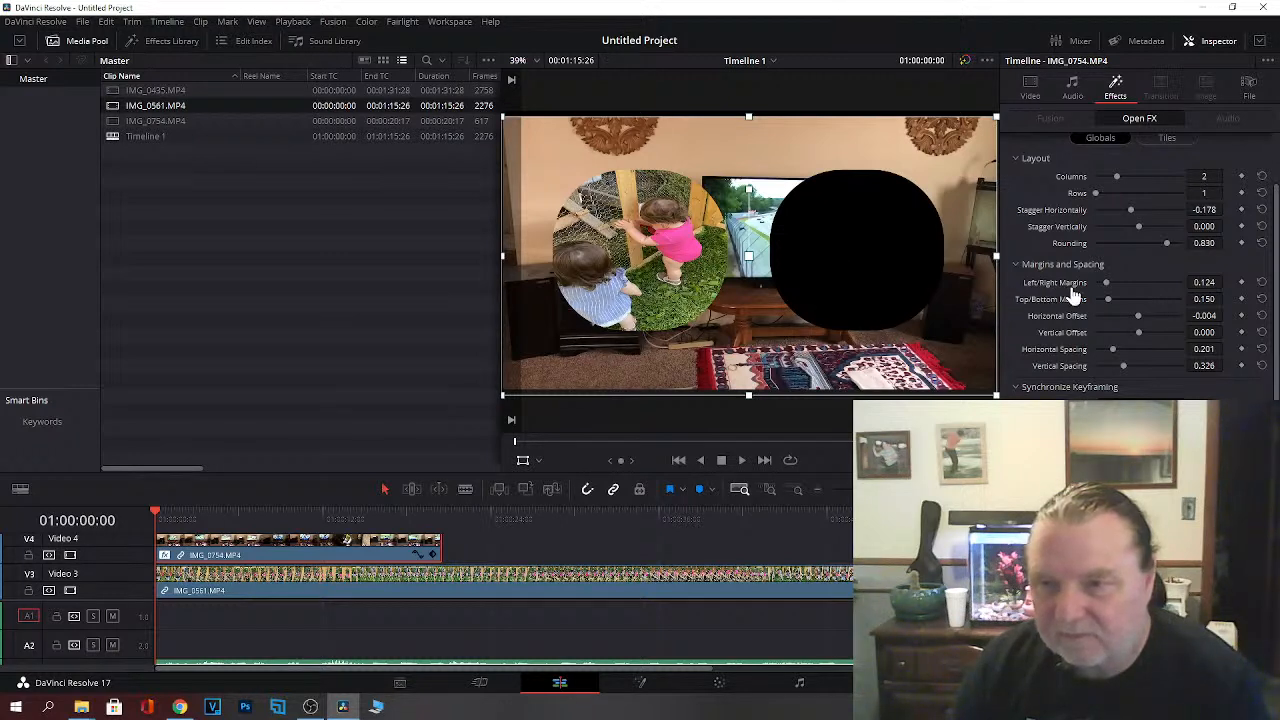
pyautogui.moveTo(1143, 325)
pyautogui.mouseDown()
pyautogui.moveTo(1131, 326)
pyautogui.moveTo(1141, 318)
pyautogui.mouseUp()
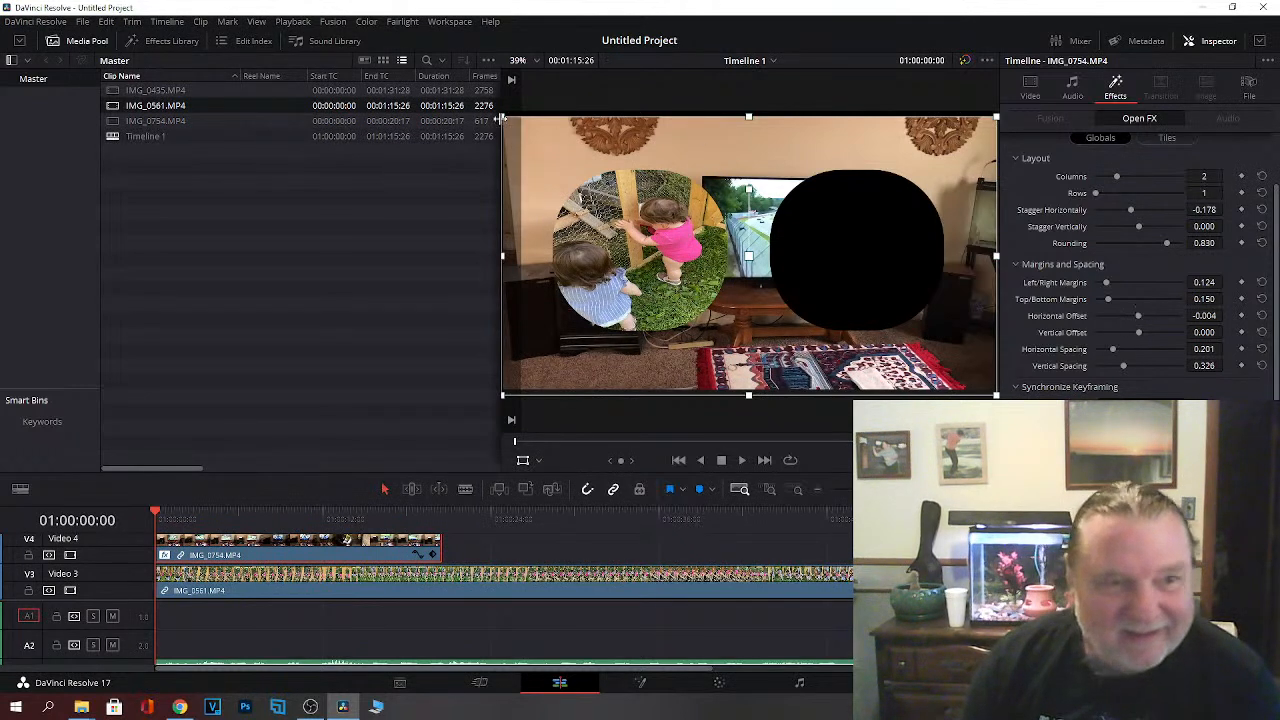
# Step: Add IMG_0435.MP4 at the start of the timeline beneath the other clips and play back the composite briefly
pyautogui.moveTo(160, 93); pyautogui.dragTo(160, 625)
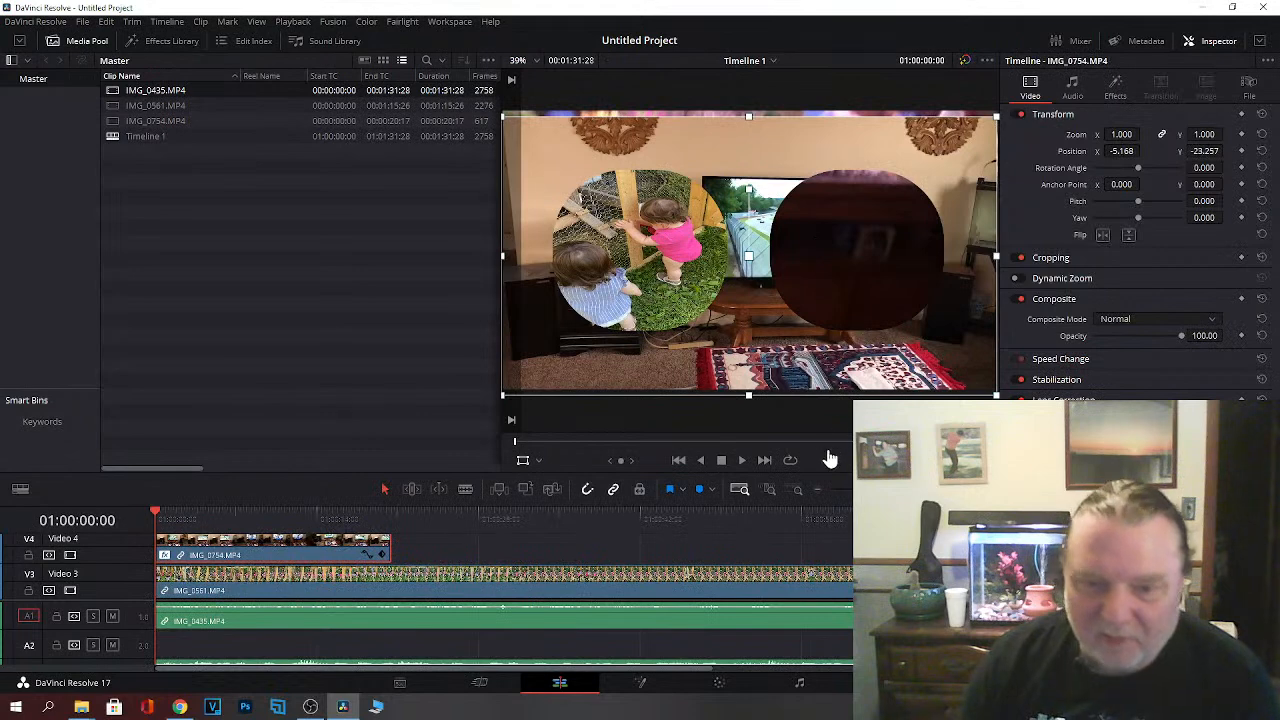
pyautogui.click(741, 462)
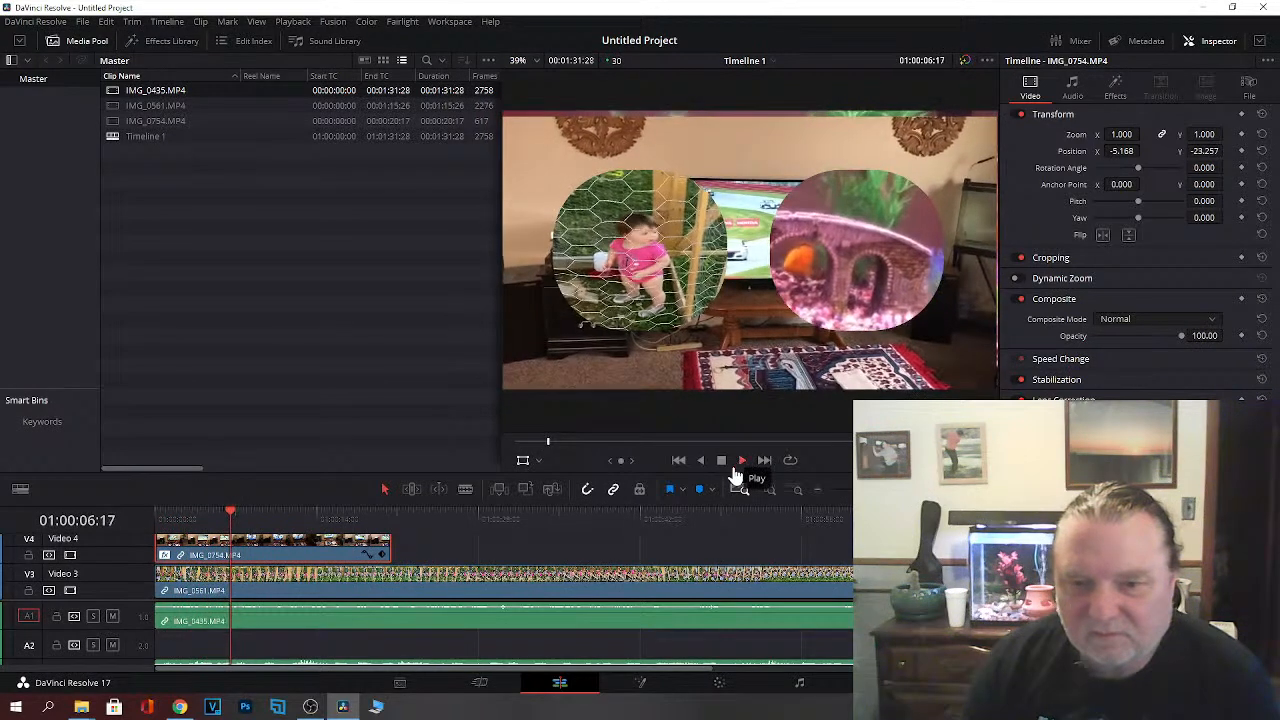
pyautogui.click(720, 462)
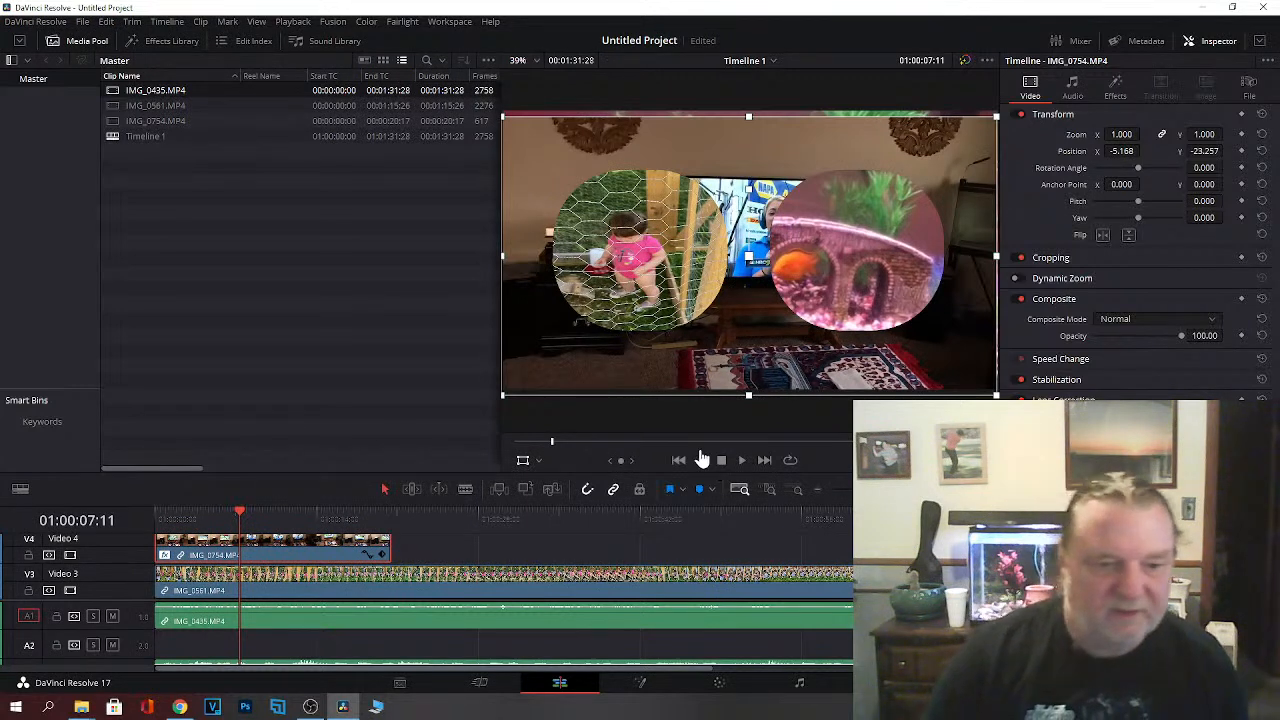
# Step: Switch to Chrome to check the live stream's chat and status in YouTube Studio, and return to DaVinci Resolve
pyautogui.click(178, 709)
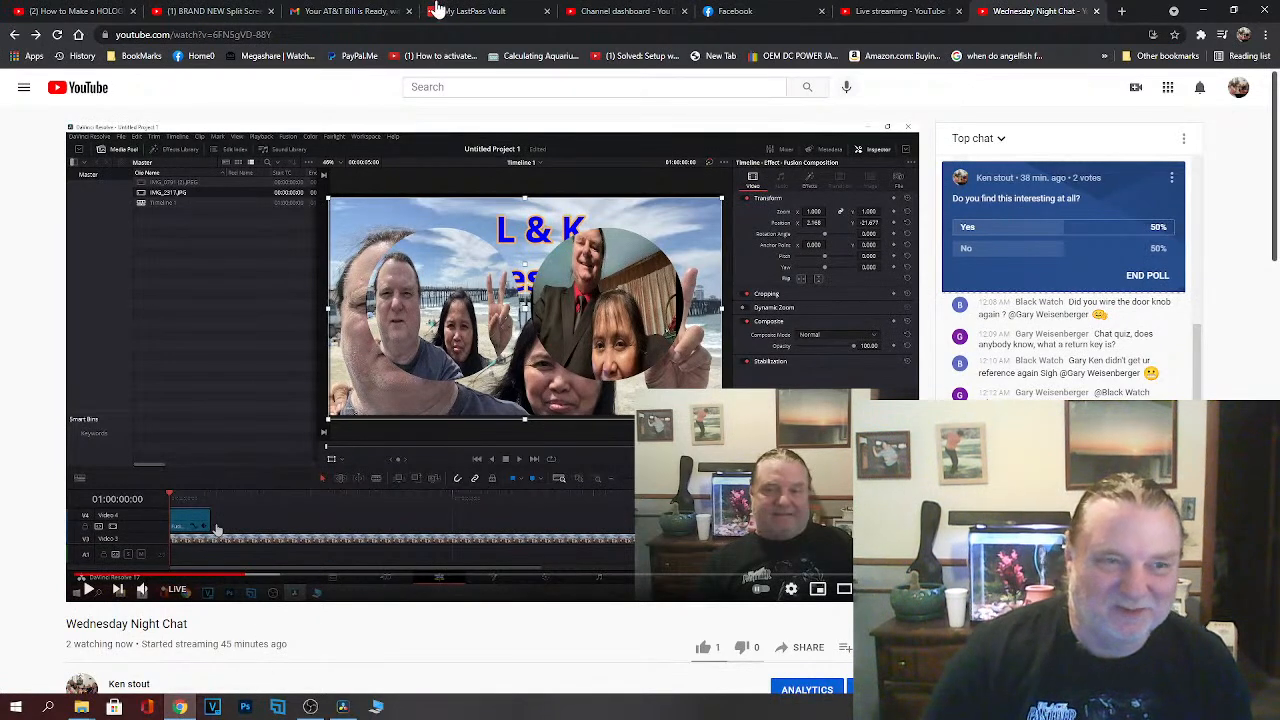
pyautogui.click(868, 20)
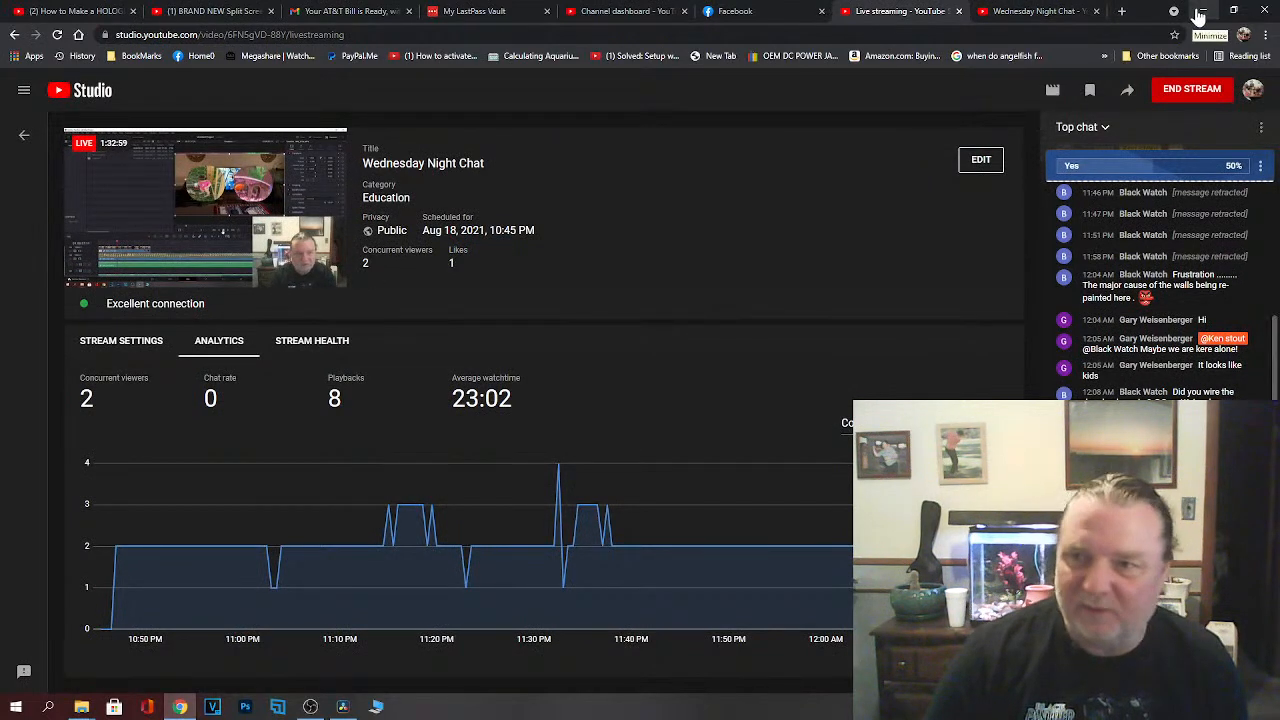
pyautogui.click(1200, 12)
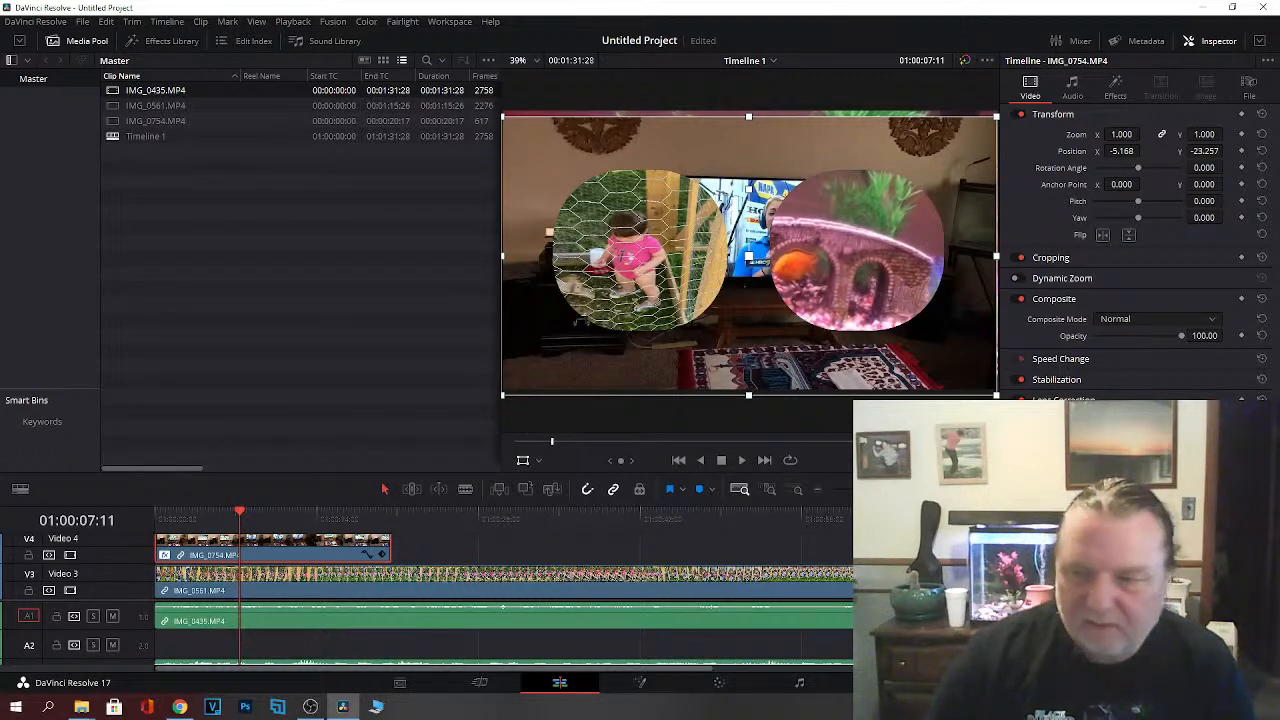
# Step: Mute audio tracks A1, A2 and A3
pyautogui.click(112, 616)
pyautogui.click(113, 645)
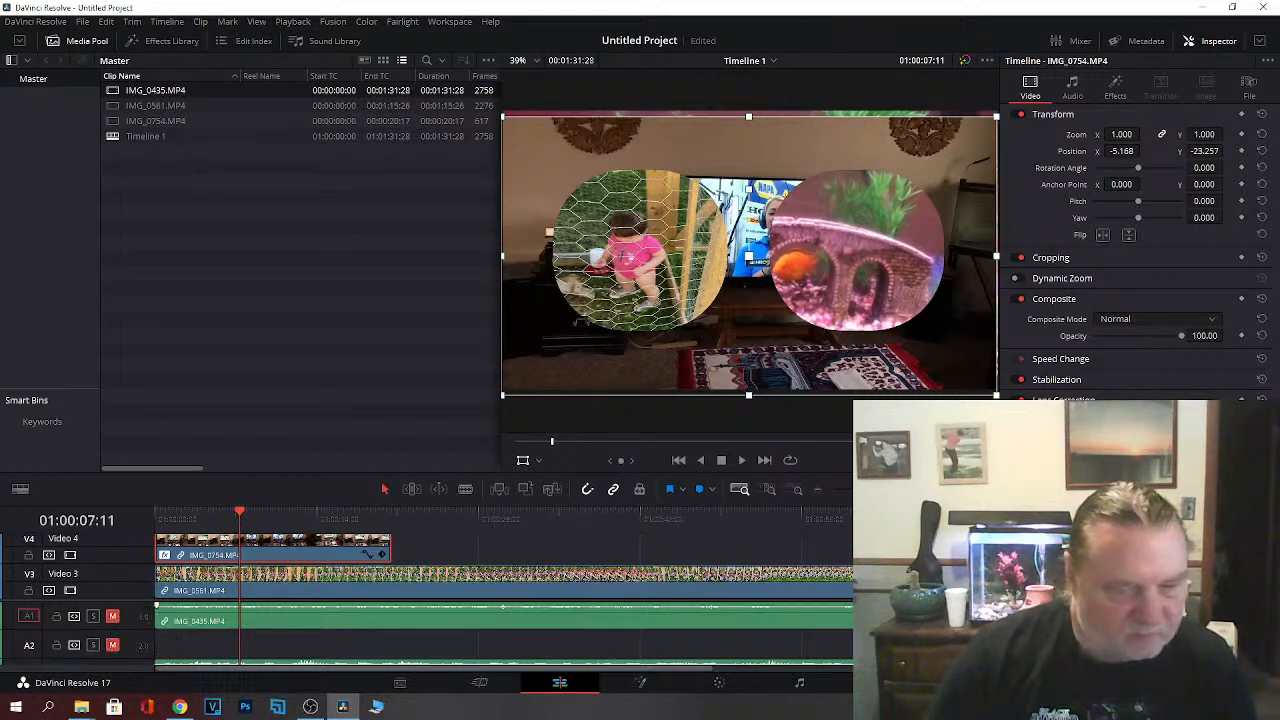
pyautogui.scroll(-2, 130, 640)
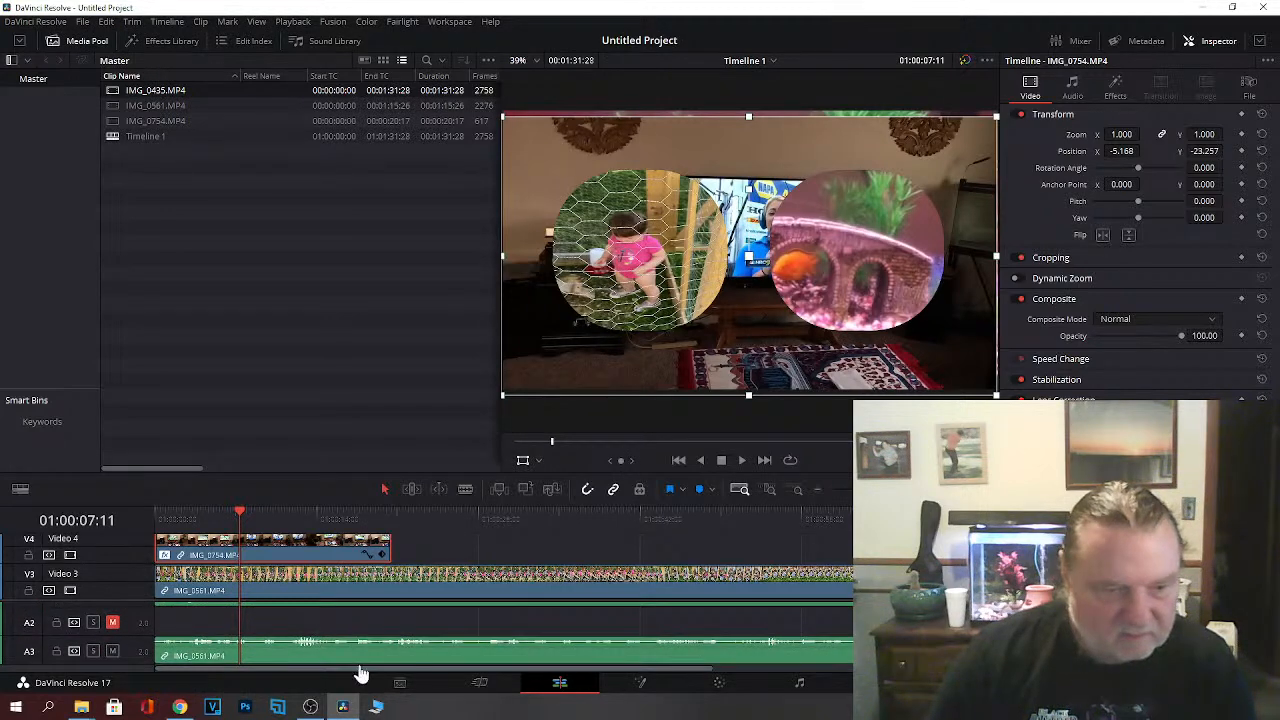
pyautogui.click(116, 654)
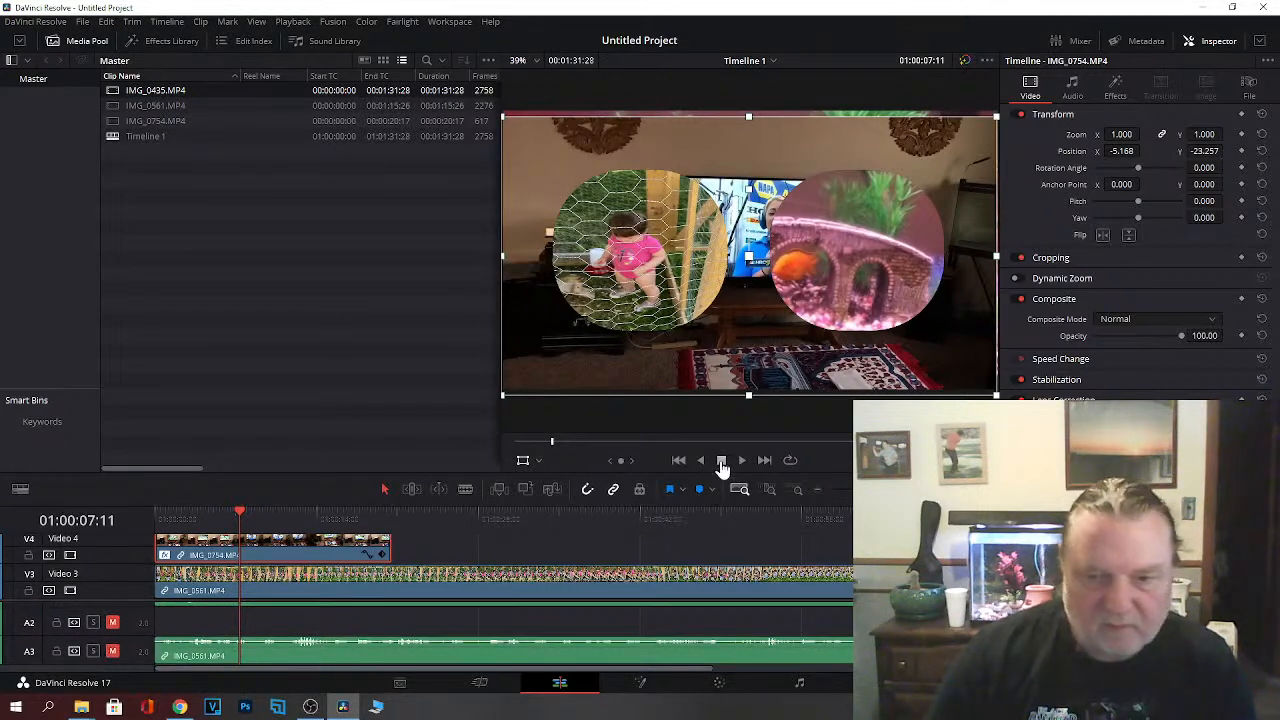
# Step: Play the timeline from the beginning to review the clips inside both openings, stopping at about 16 seconds
pyautogui.click(678, 462)
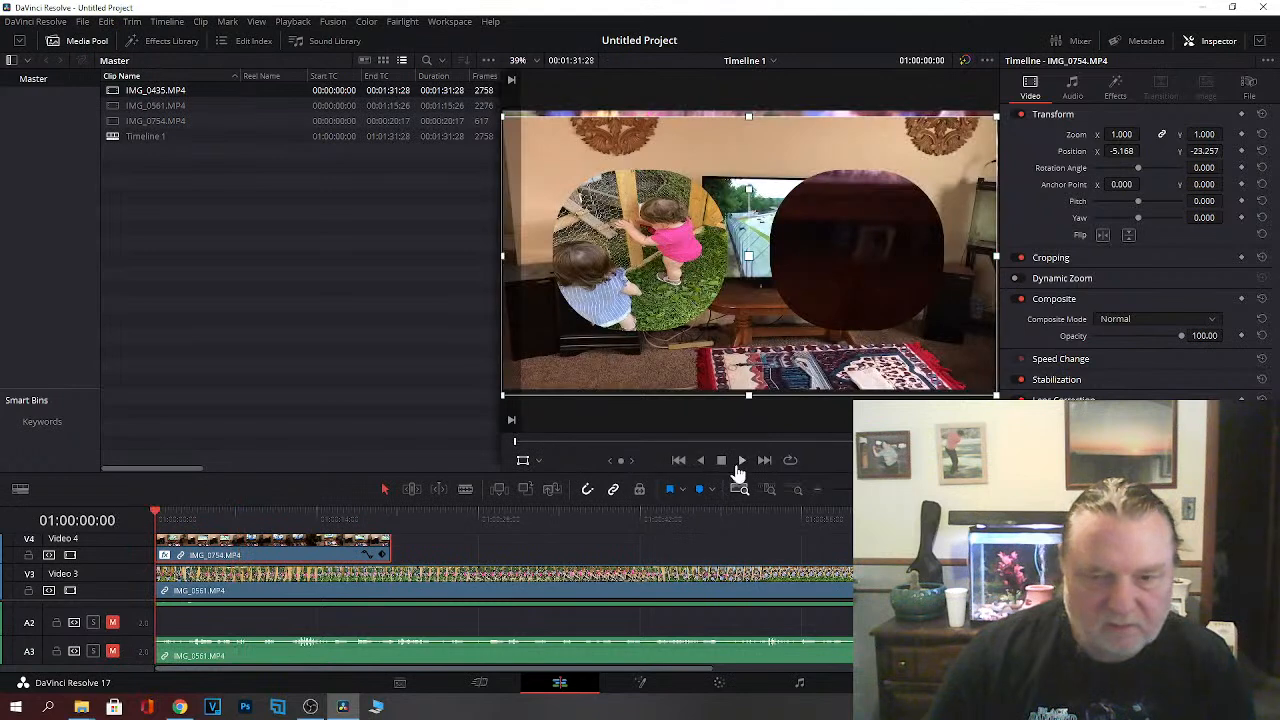
pyautogui.click(741, 462)
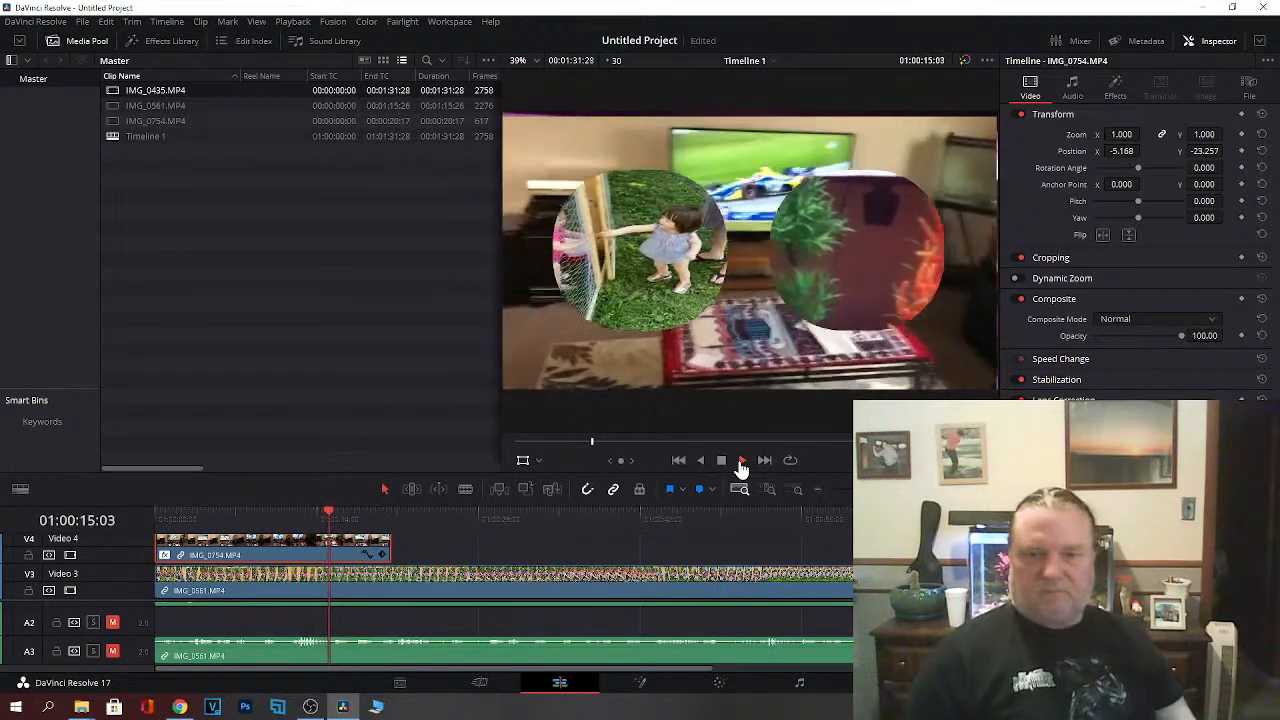
pyautogui.click(721, 462)
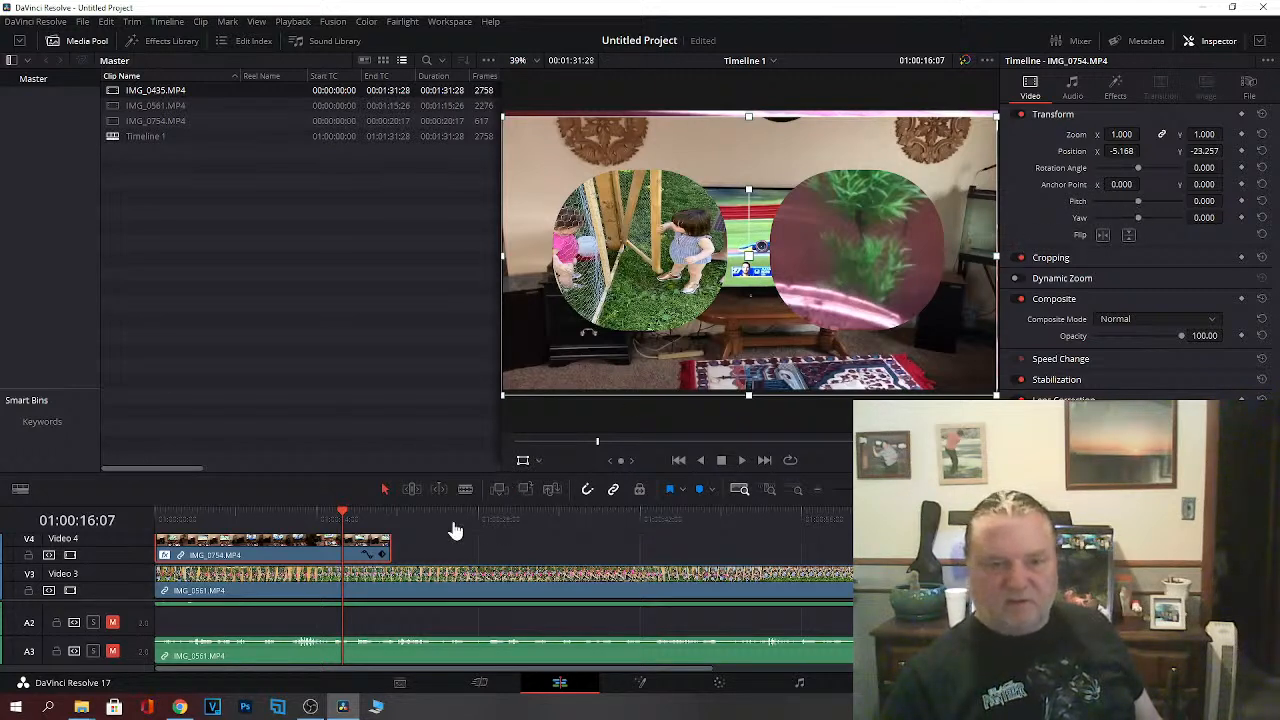
# Step: Tilt IMG_0561.MP4 by setting its Pitch to 0.240 and its Yaw to -0.080
pyautogui.click(421, 583)
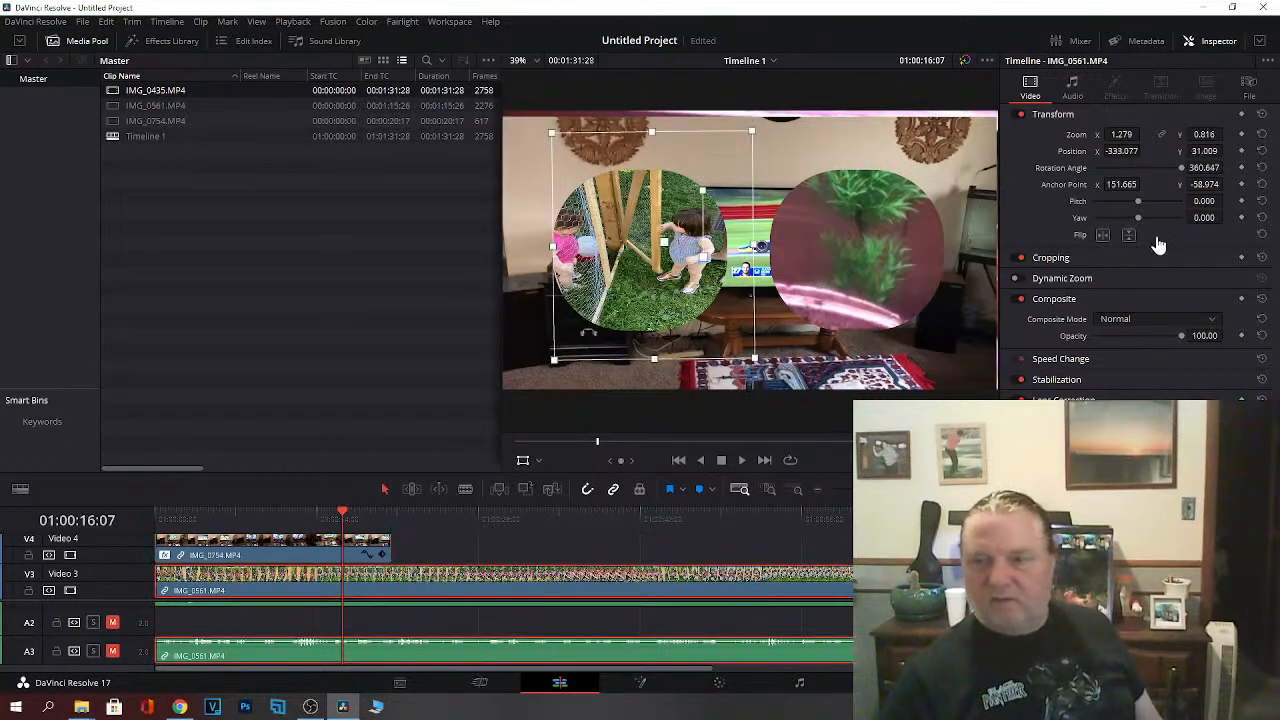
pyautogui.moveTo(1137, 207)
pyautogui.mouseDown()
pyautogui.moveTo(1098, 218)
pyautogui.moveTo(1166, 207)
pyautogui.moveTo(1123, 223)
pyautogui.moveTo(1154, 217)
pyautogui.moveTo(1124, 220)
pyautogui.moveTo(1138, 222)
pyautogui.moveTo(1136, 203)
pyautogui.moveTo(1063, 251)
pyautogui.moveTo(1187, 212)
pyautogui.moveTo(1147, 214)
pyautogui.mouseUp()
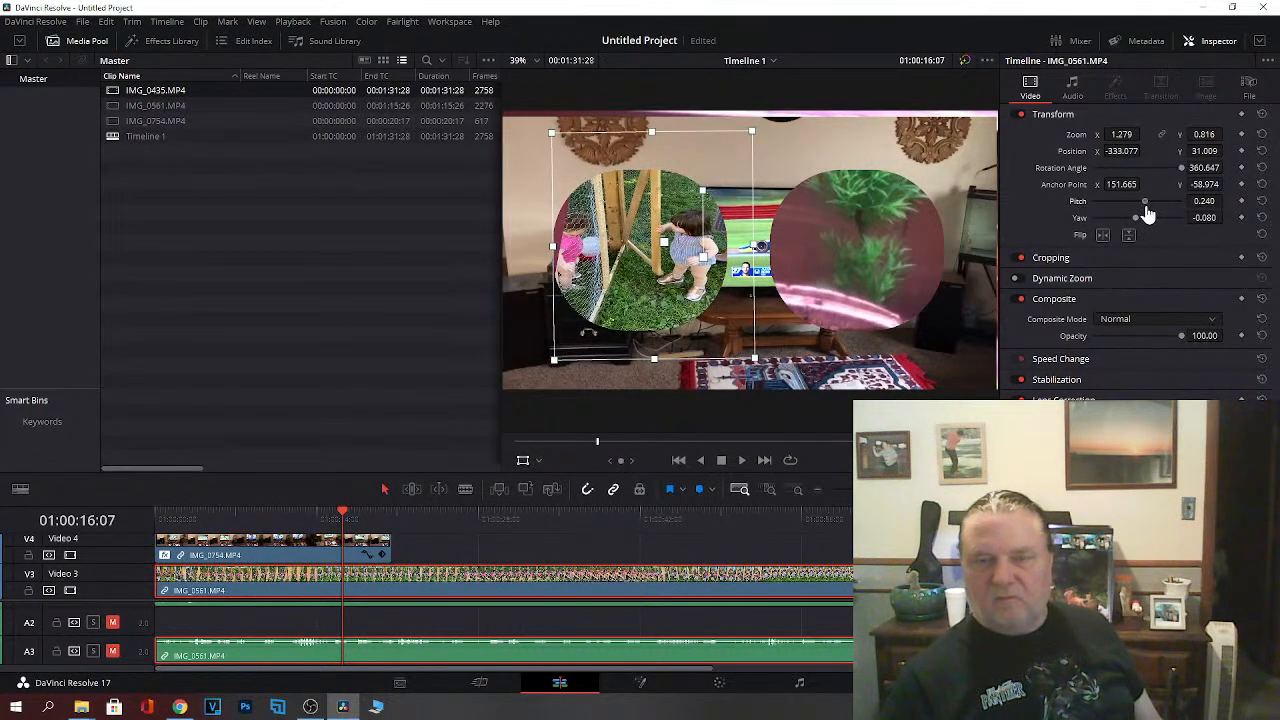
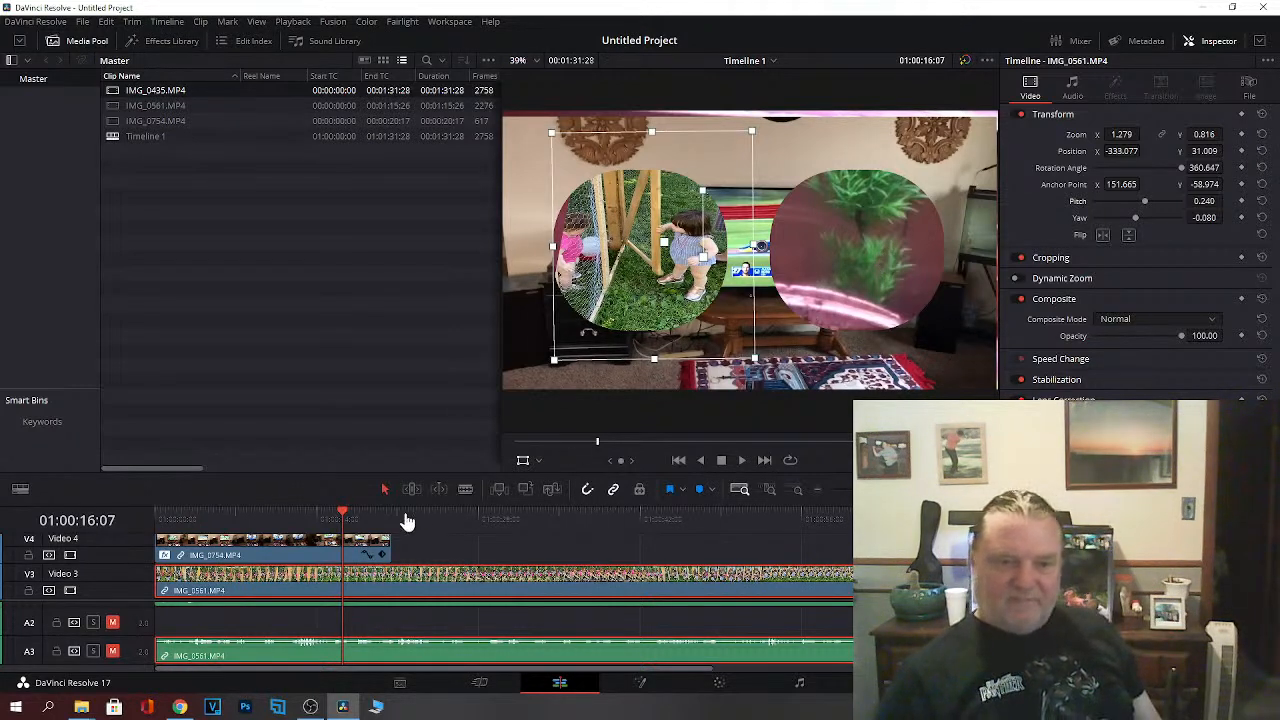
# Step: Offset the two openings diagonally in IMG_0754.MP4's Video Collage with Stagger Horizontally -0.504 and Stagger Vertically 1.000
pyautogui.click(287, 548)
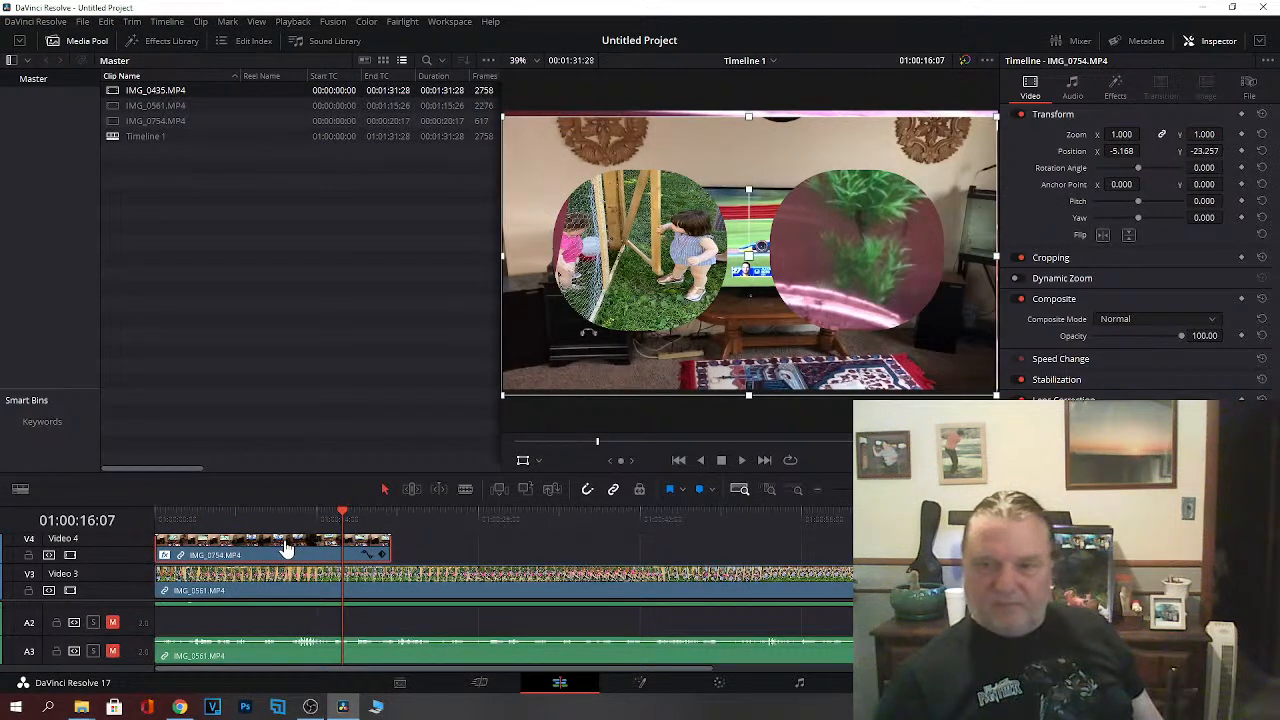
pyautogui.click(1115, 88)
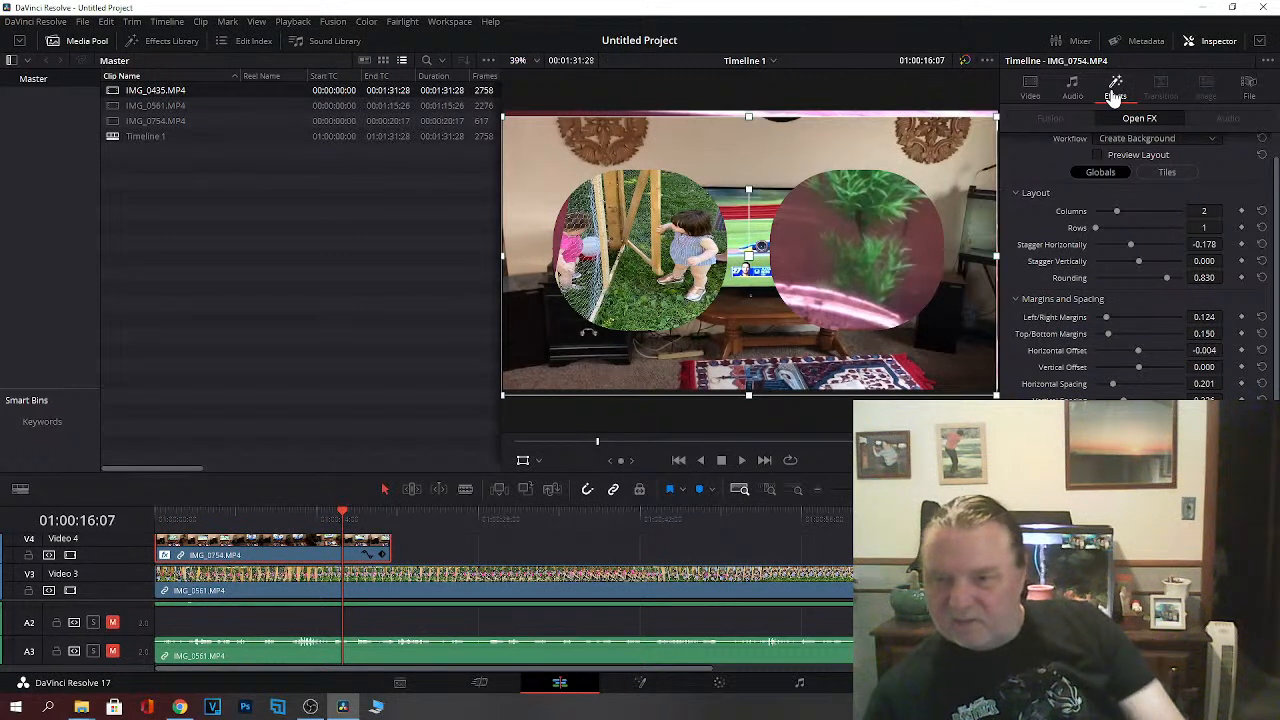
pyautogui.moveTo(1139, 262); pyautogui.dragTo(1197, 277)
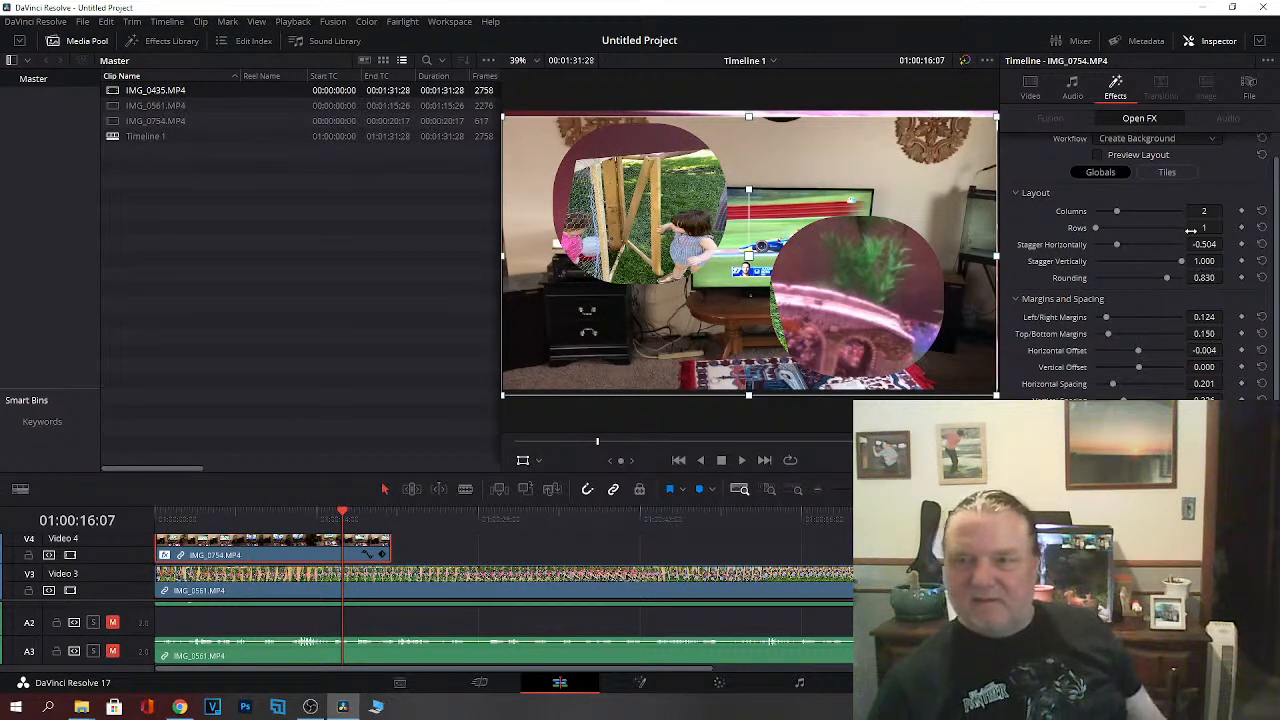
pyautogui.click(1030, 88)
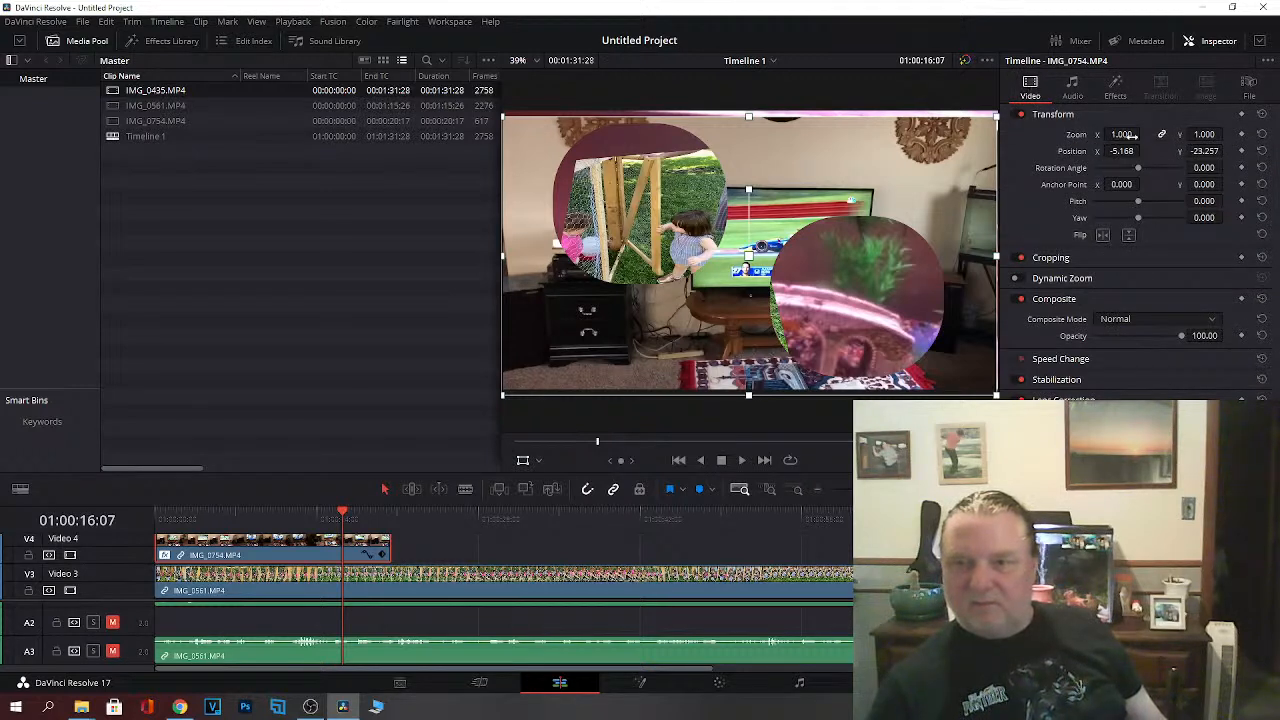
pyautogui.moveTo(1122, 134); pyautogui.dragTo(1144, 134)
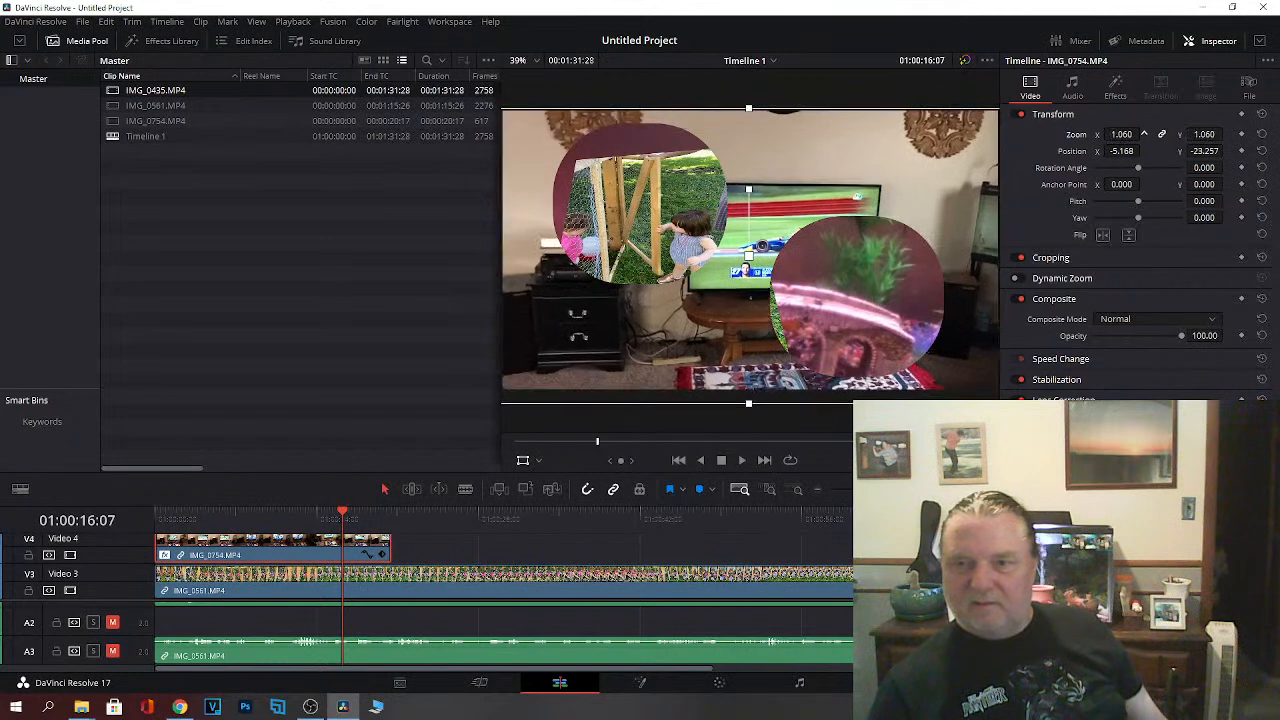
pyautogui.click(105, 27)
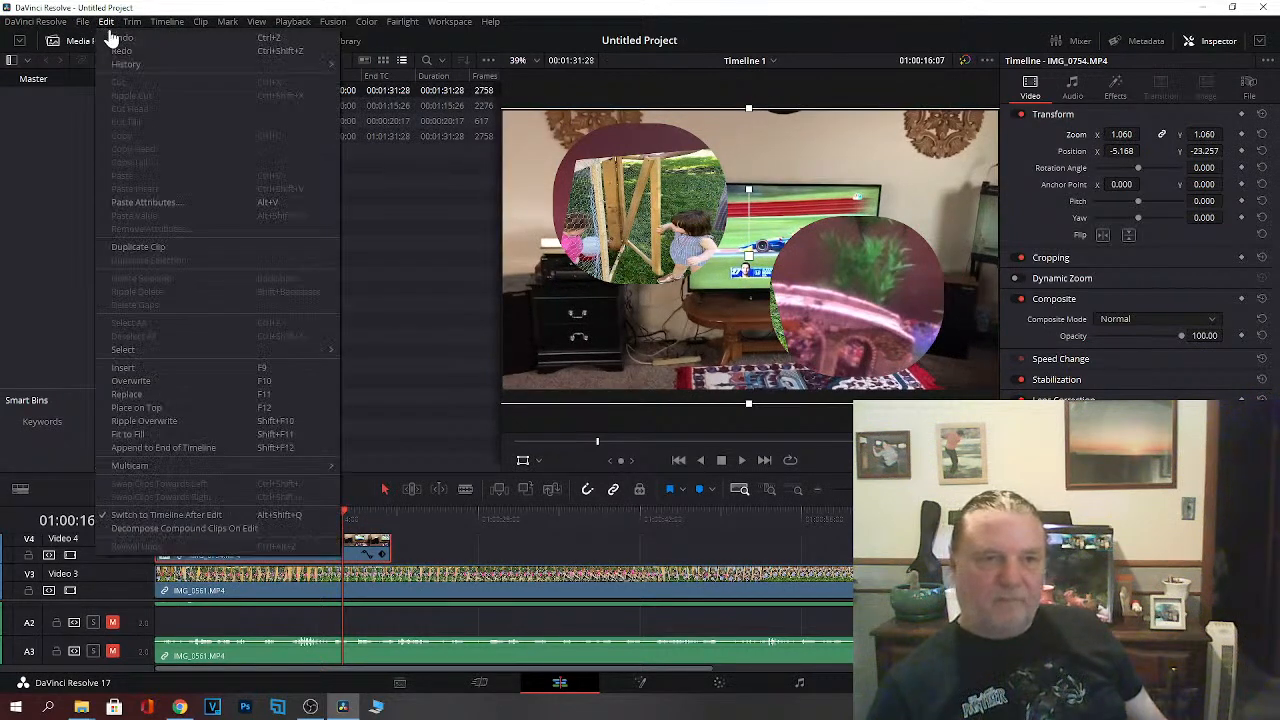
pyautogui.click(113, 39)
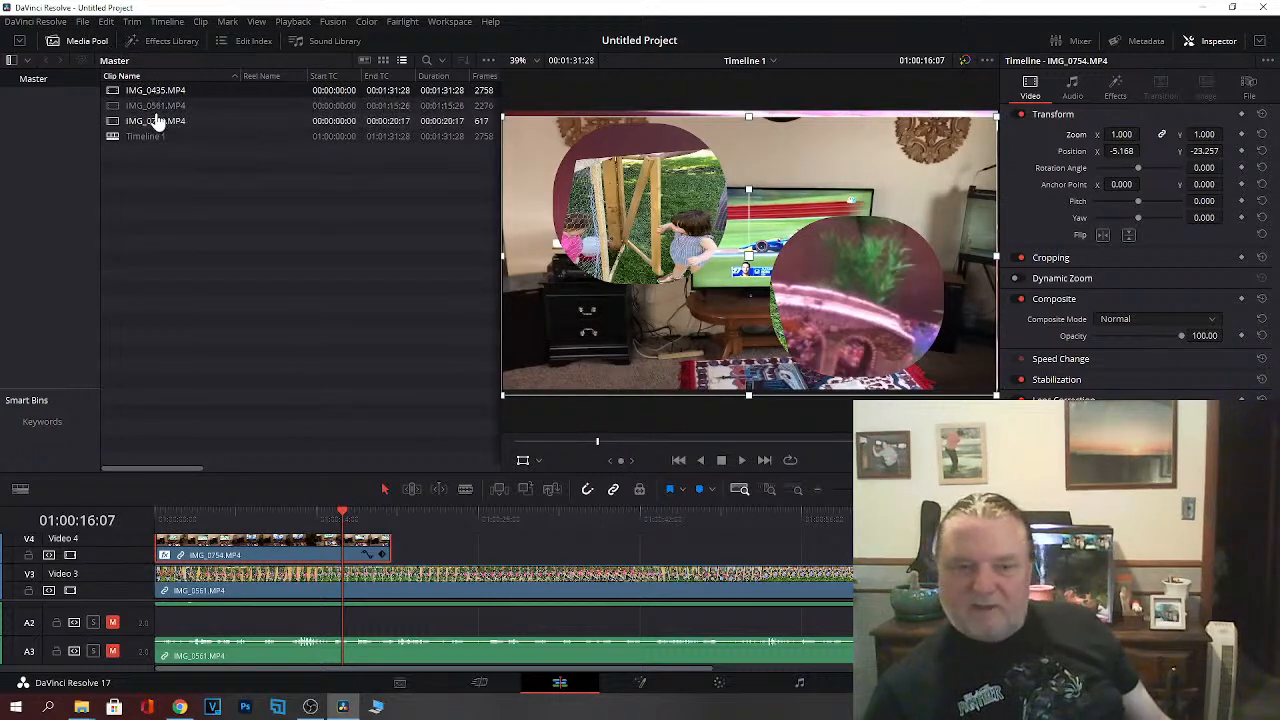
# Step: Try narrowing IMG_0561.MP4 to Zoom X 1.039, undo it, and reposition the clip at Position X -407.955, Y 209.314
pyautogui.click(417, 585)
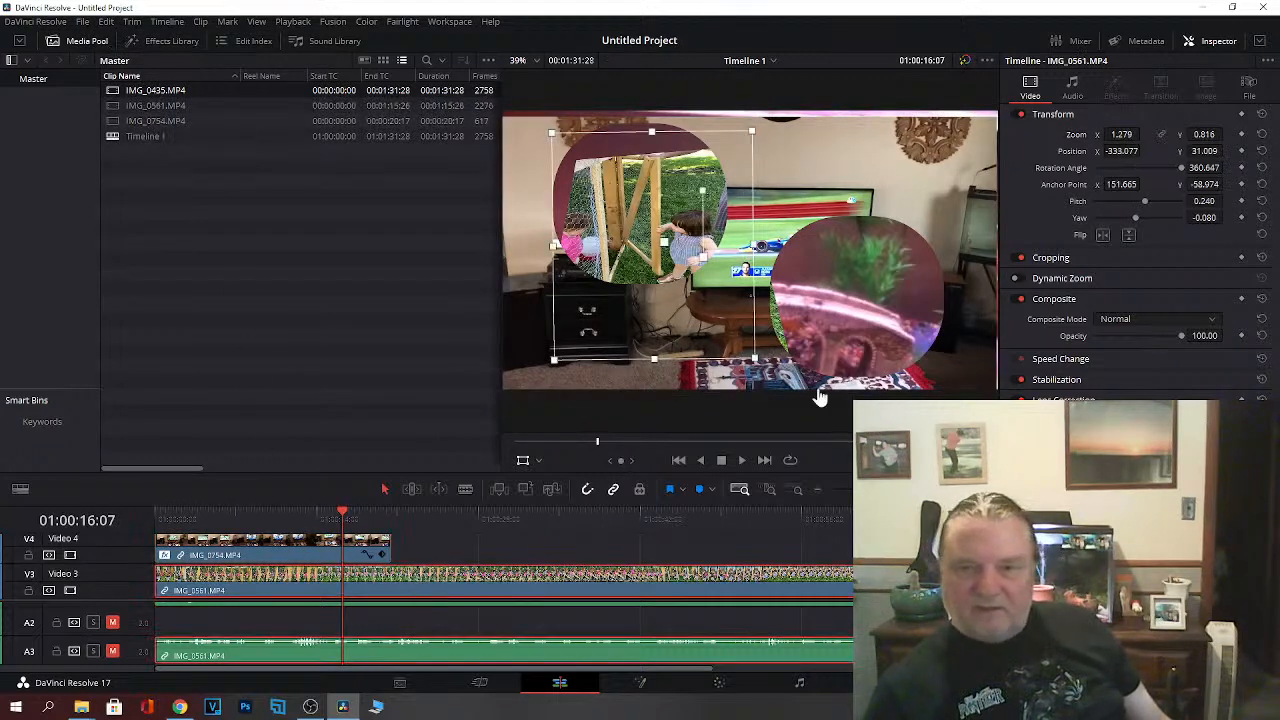
pyautogui.moveTo(1165, 134); pyautogui.dragTo(1144, 134)
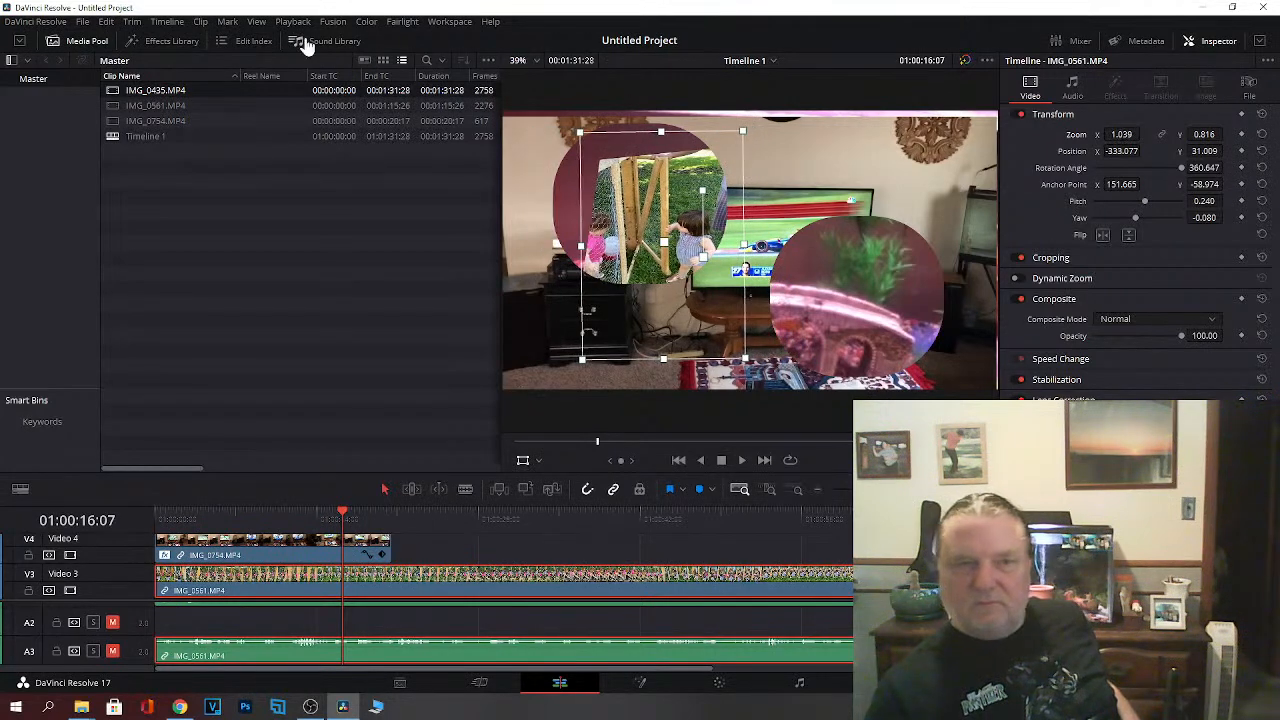
pyautogui.click(107, 22)
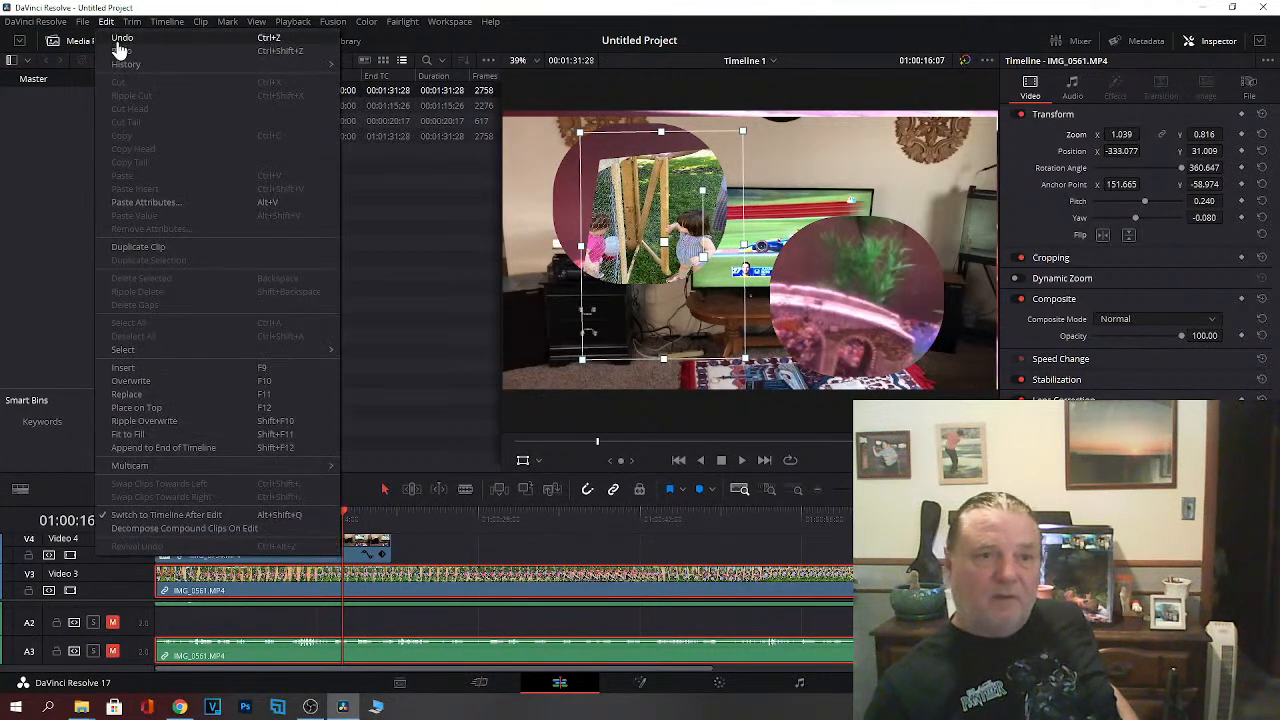
pyautogui.click(119, 46)
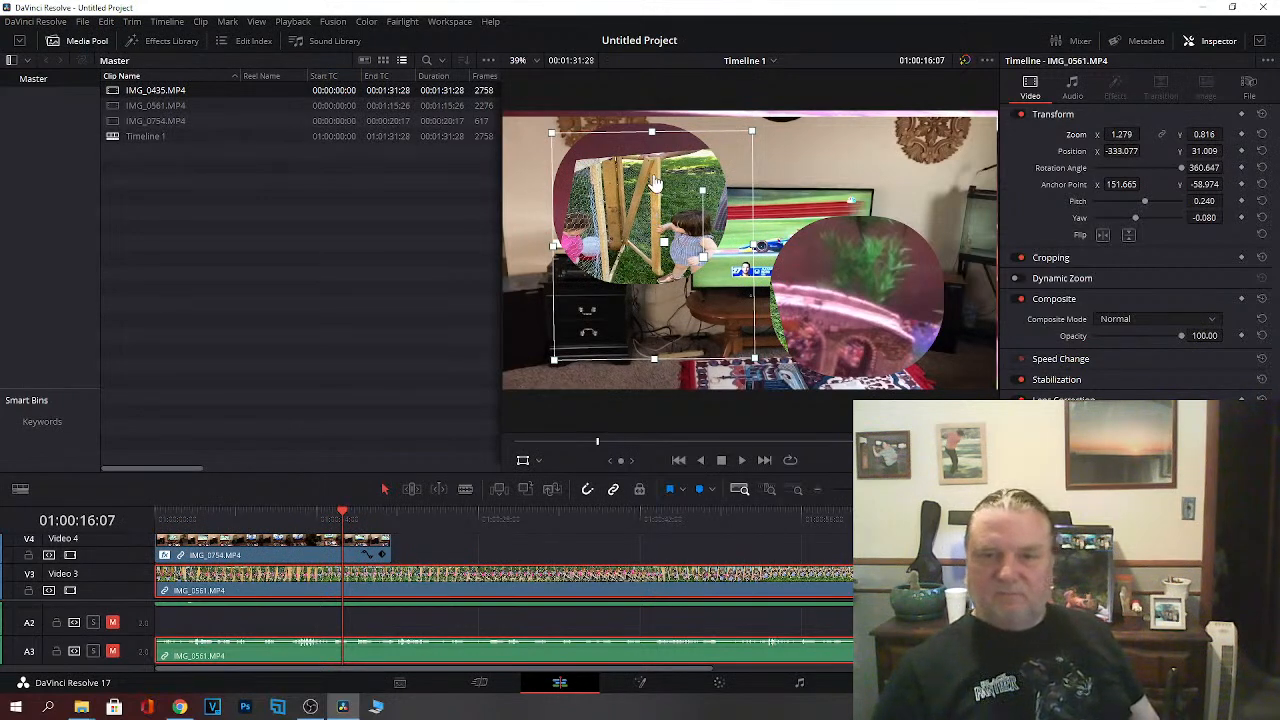
pyautogui.moveTo(665, 246); pyautogui.dragTo(646, 203)
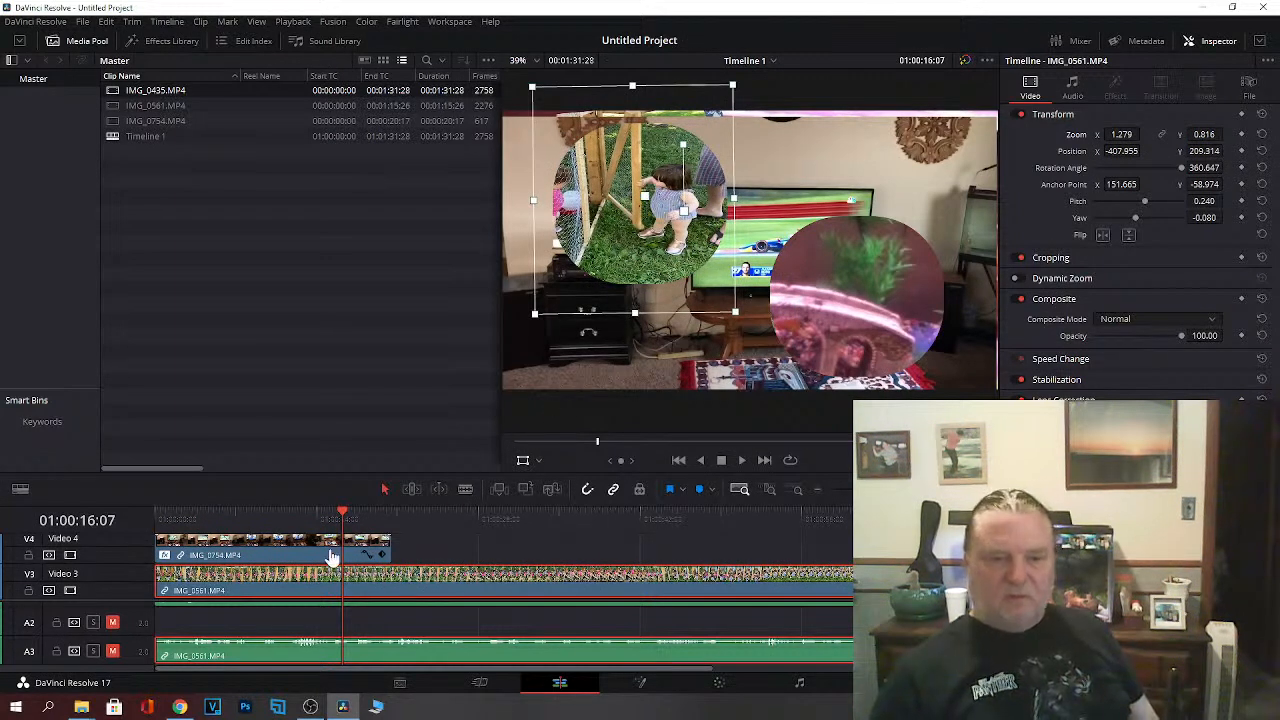
# Step: Set Stagger Vertically to 1.500 in IMG_0754.MP4's Video Collage and save the project
pyautogui.click(299, 547)
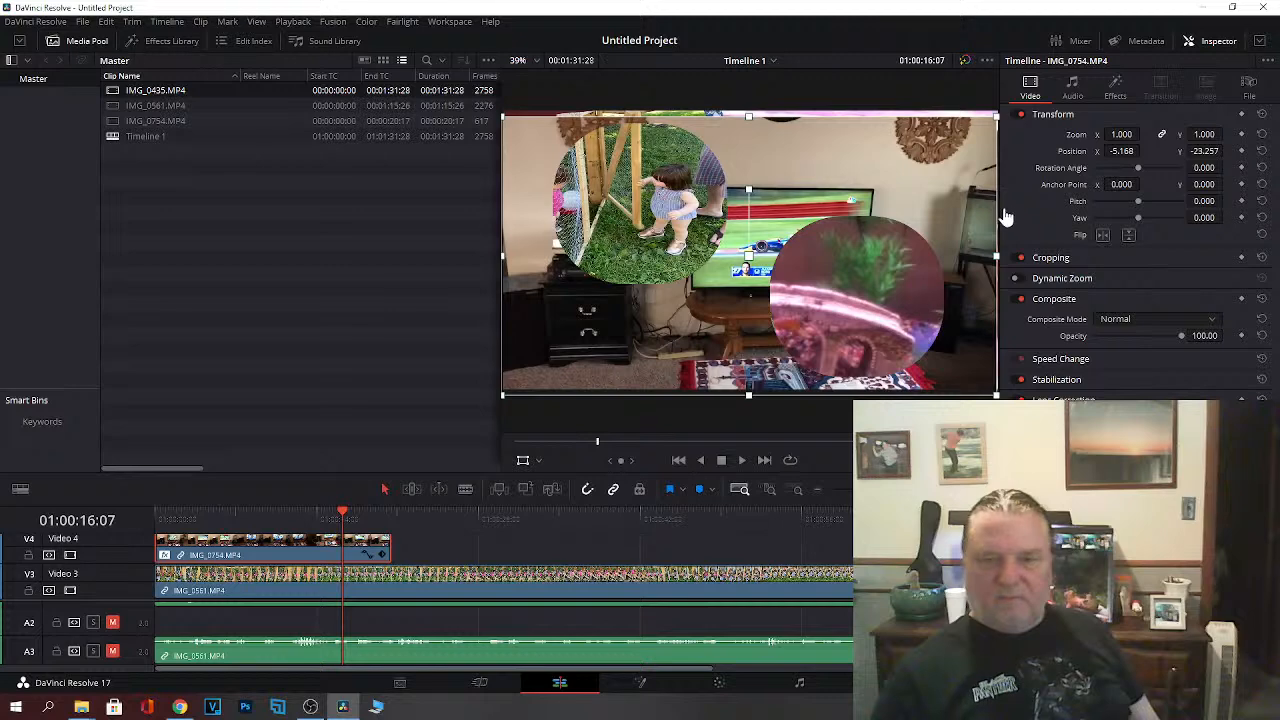
pyautogui.click(1112, 90)
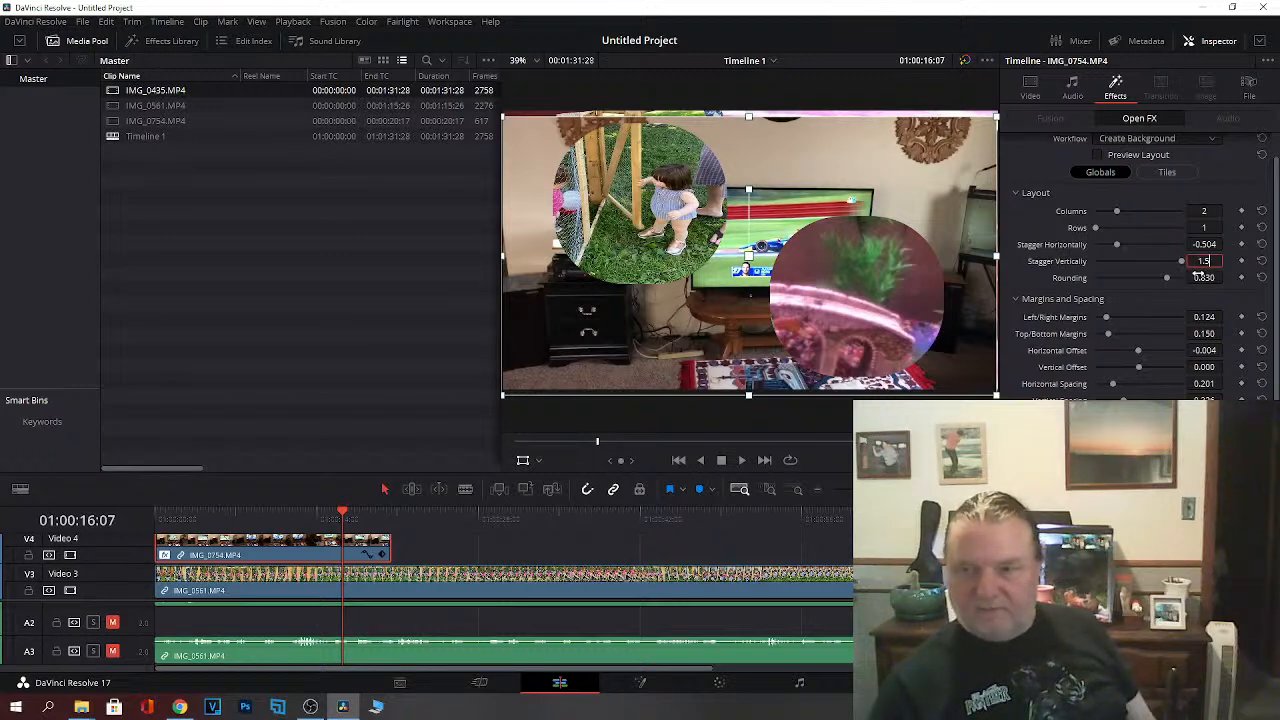
pyautogui.press('Return')
pyautogui.hotkey('ctrl', 's')
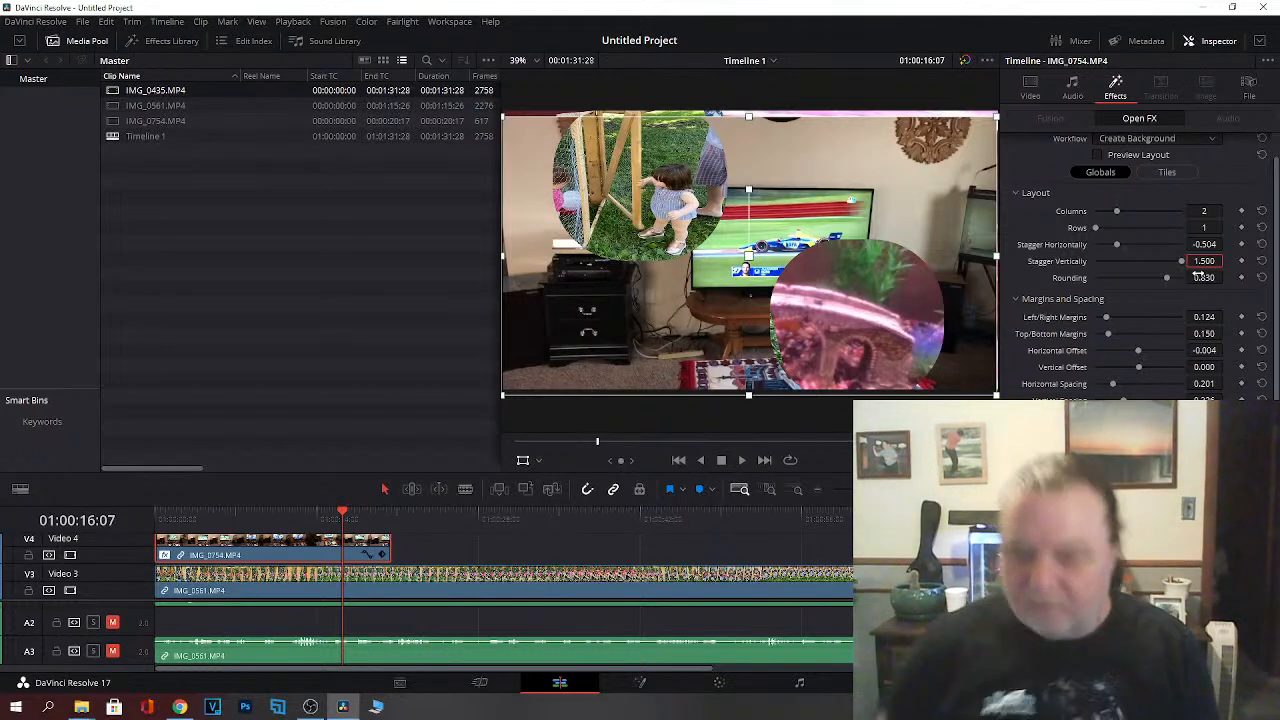
# Step: Set the collage's Stagger Horizontally to 0.550 and Stagger Vertically to 1.750
pyautogui.click(1207, 244)
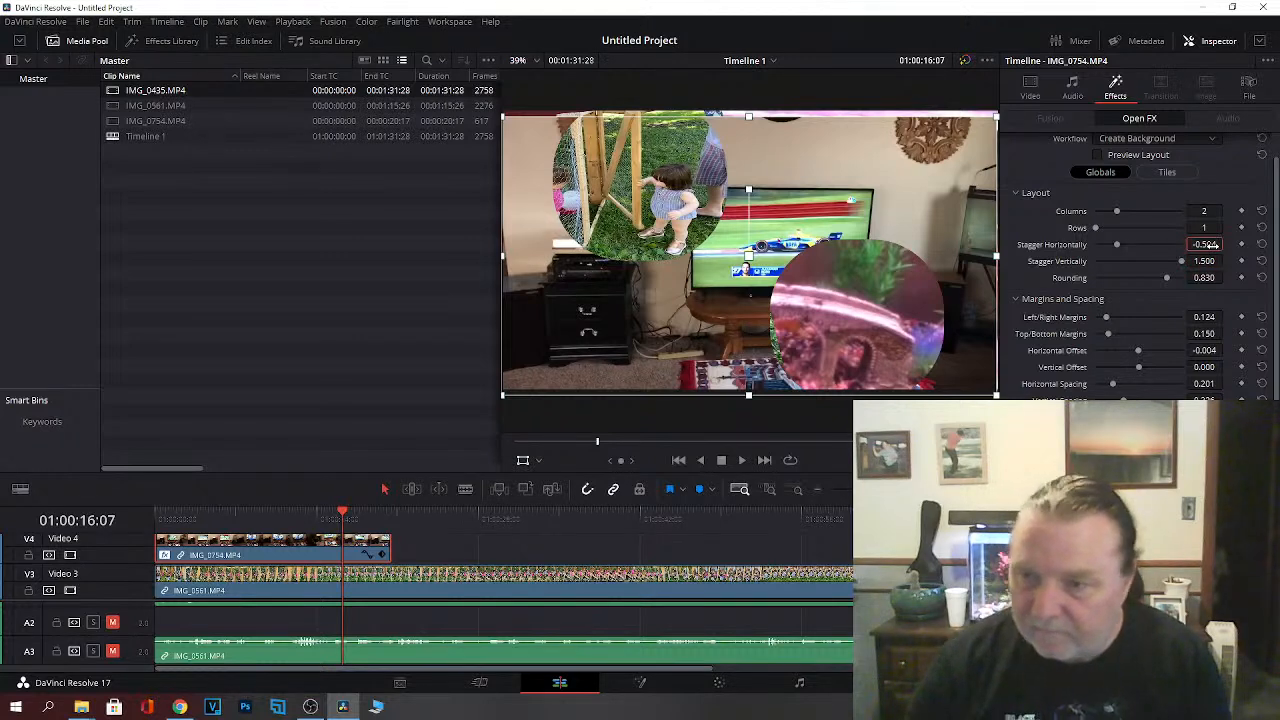
pyautogui.moveTo(1213, 245); pyautogui.dragTo(1210, 245)
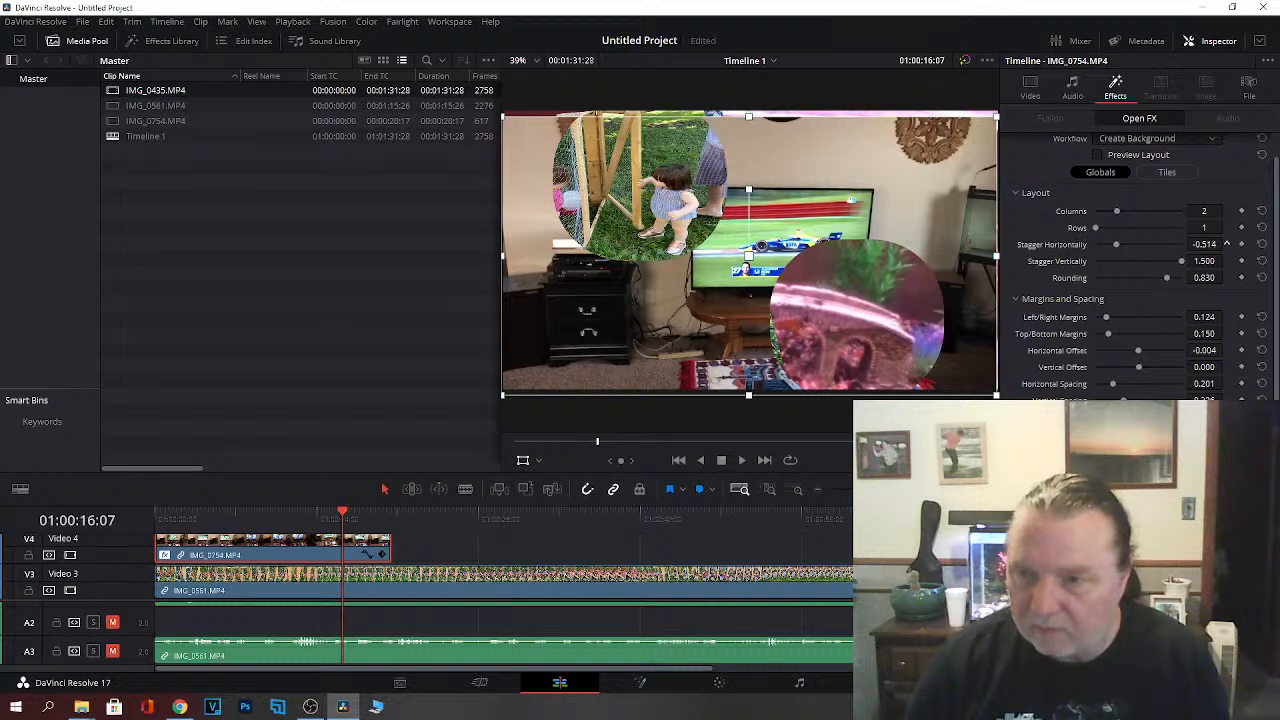
pyautogui.moveTo(1210, 245); pyautogui.dragTo(1209, 245)
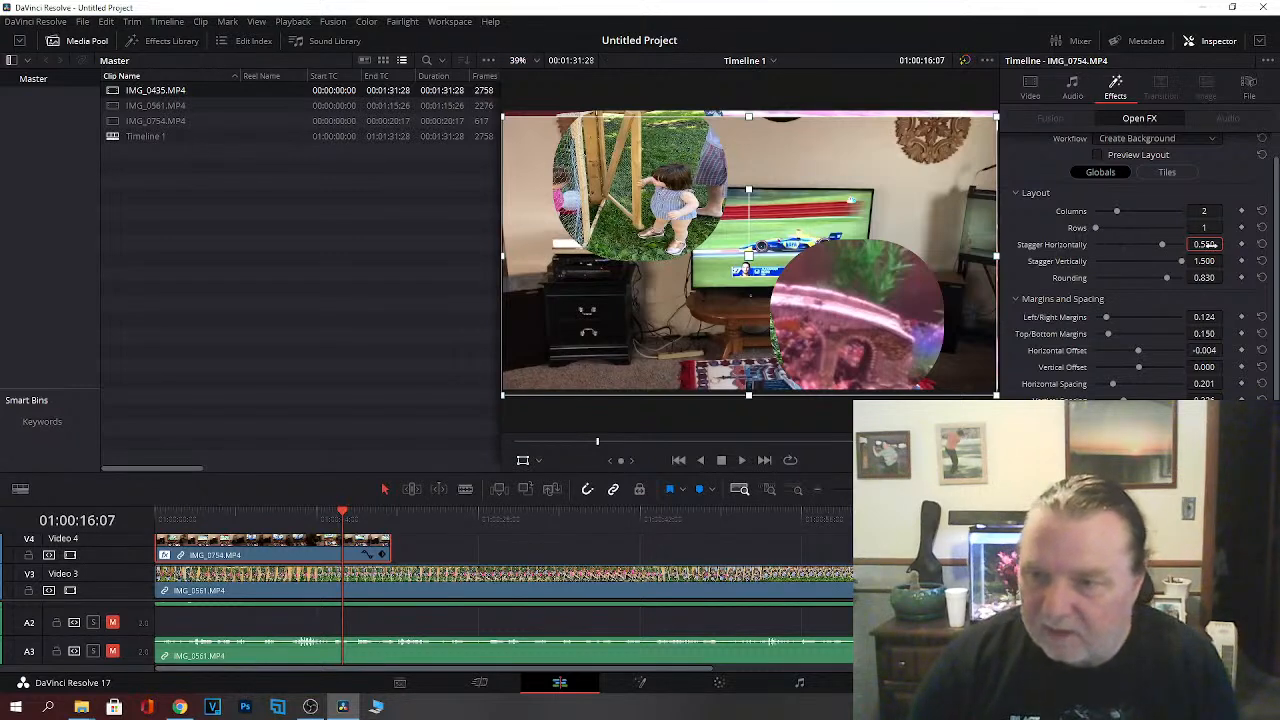
pyautogui.moveTo(1212, 261); pyautogui.dragTo(1212, 261)
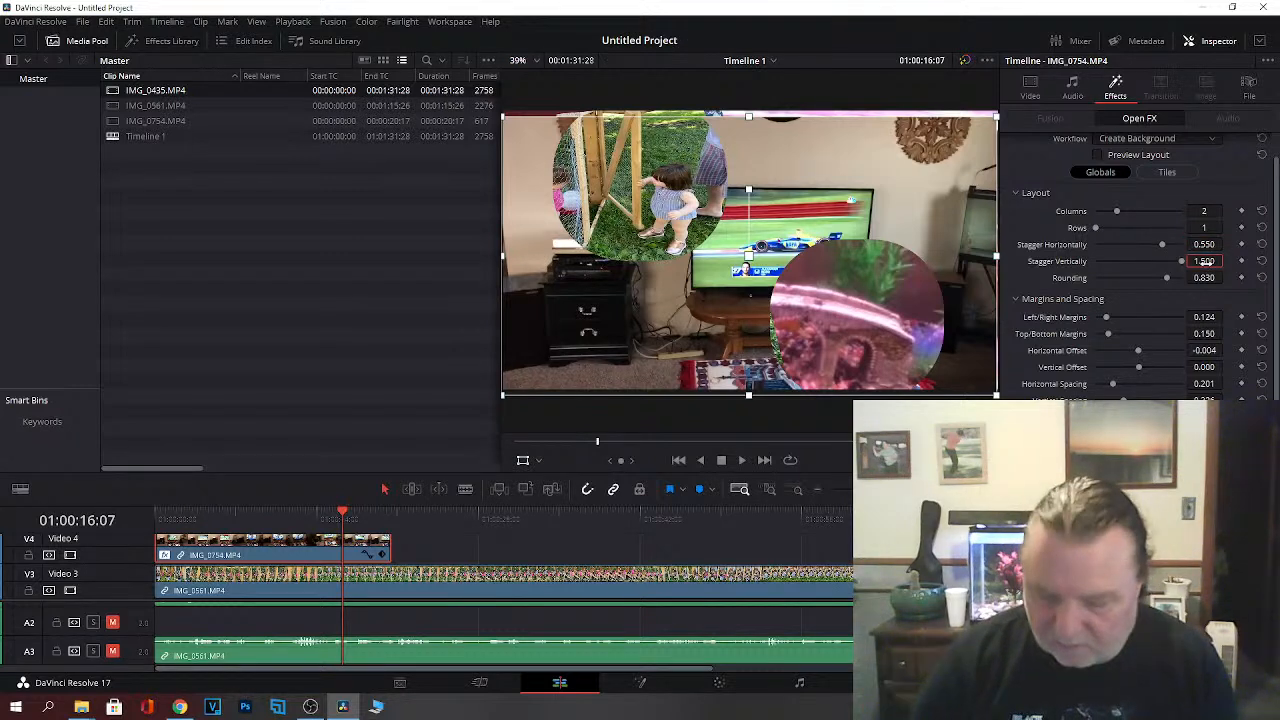
pyautogui.write('1.75')
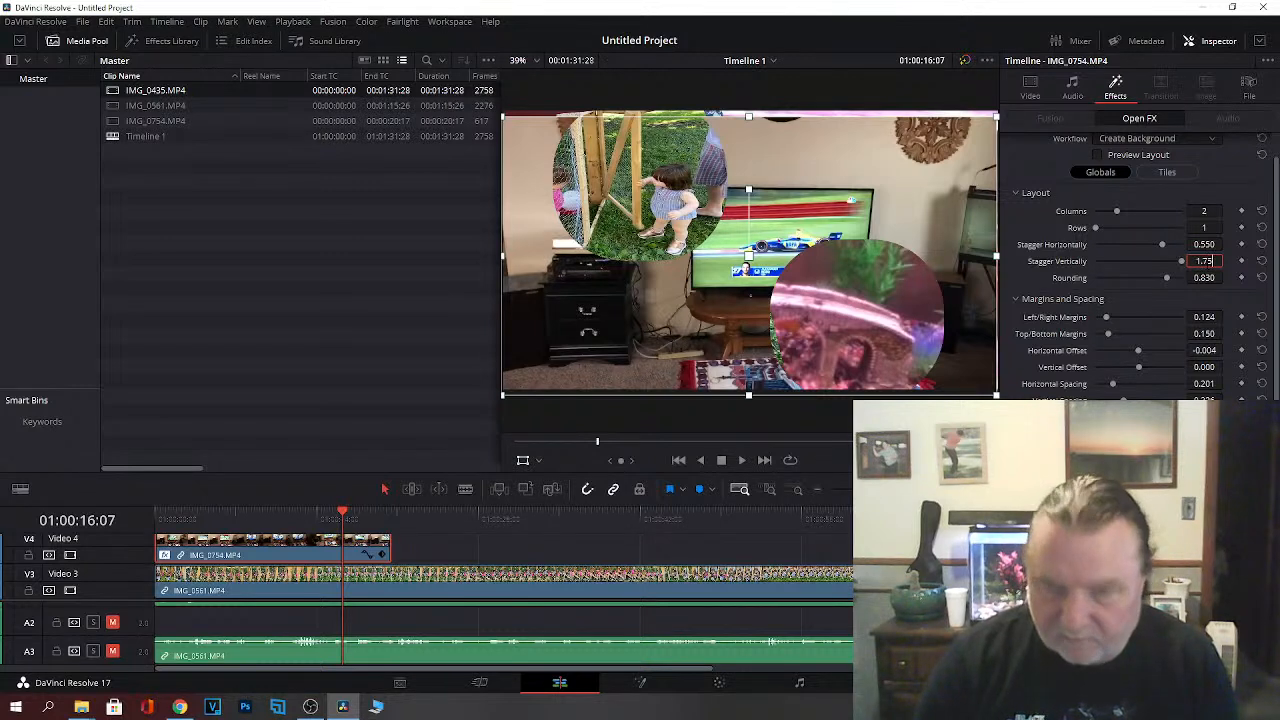
pyautogui.press('Return')
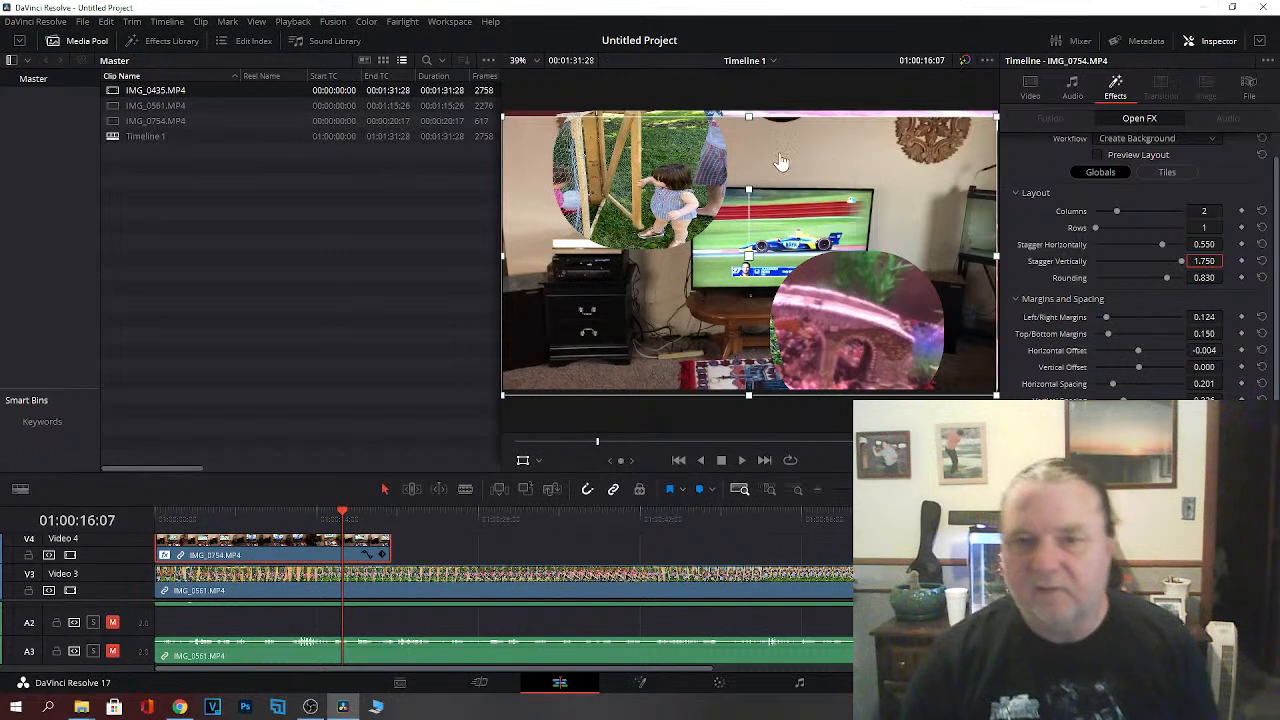
# Step: Nudge IMG_0754.MP4 slightly upward in the frame and make its two openings circular with Rounding 1.000
pyautogui.moveTo(748, 193); pyautogui.dragTo(753, 199)
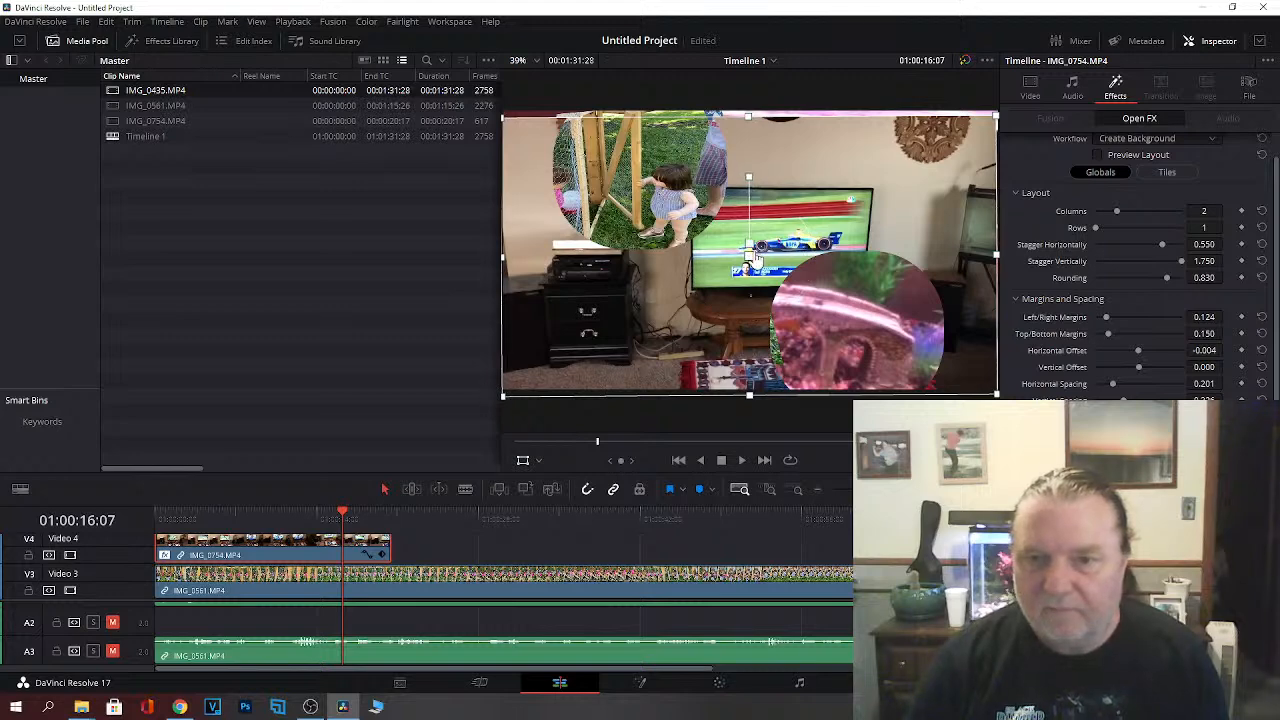
pyautogui.moveTo(752, 265); pyautogui.dragTo(752, 257)
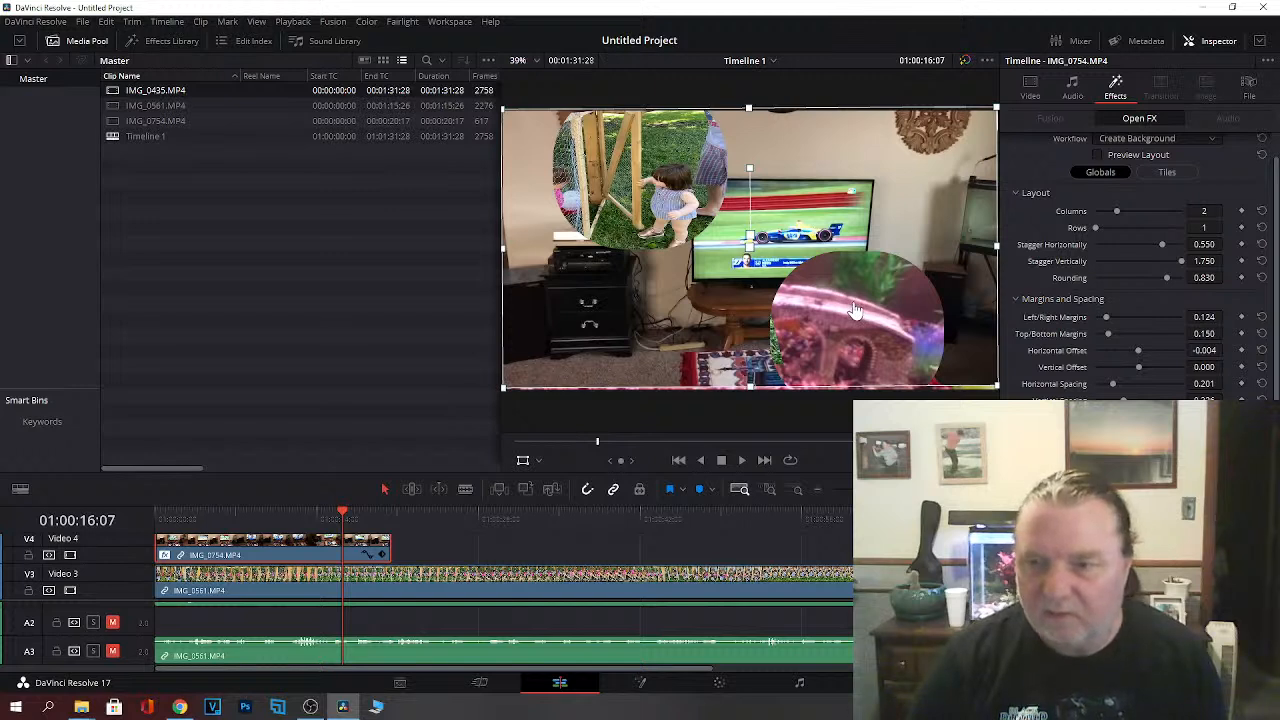
pyautogui.moveTo(1166, 278); pyautogui.dragTo(1187, 287)
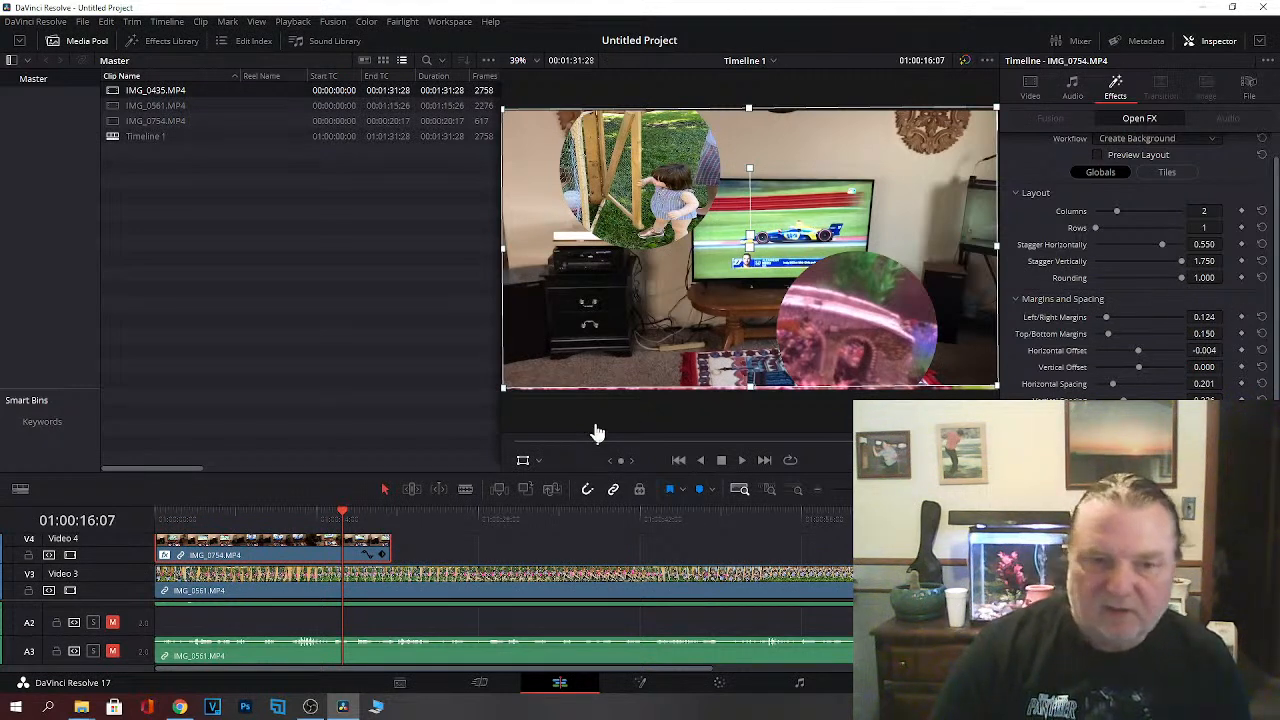
pyautogui.click(523, 463)
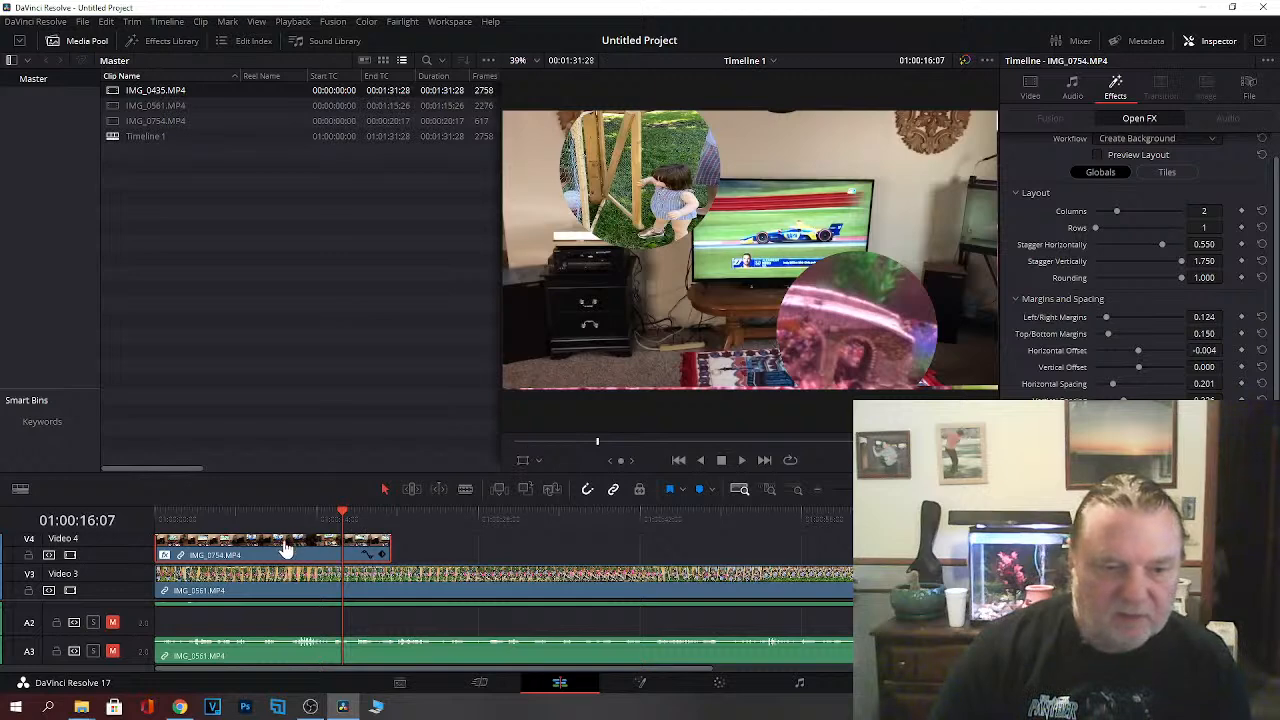
# Step: Shift IMG_0754.MP4 about 5 seconds forward in time on Video 4 and enlarge the timeline area to show the audio tracks
pyautogui.moveTo(285, 549); pyautogui.dragTo(451, 519)
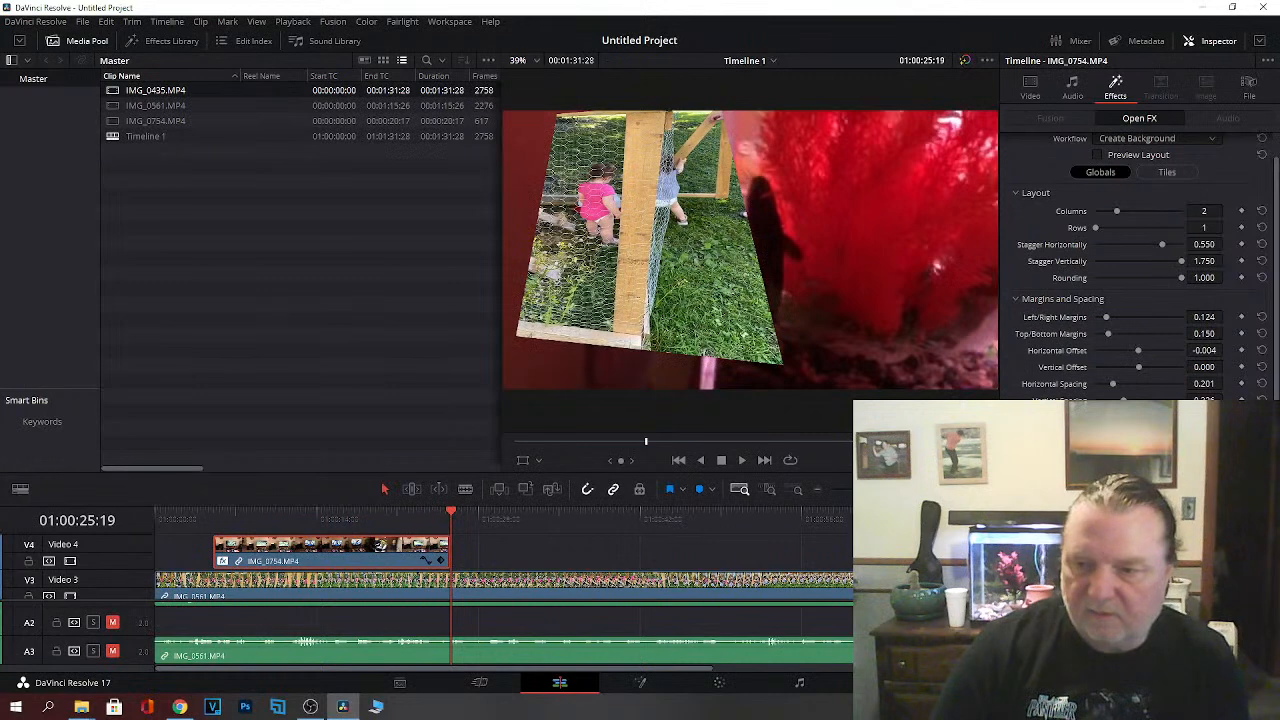
pyautogui.moveTo(427, 474); pyautogui.dragTo(444, 352)
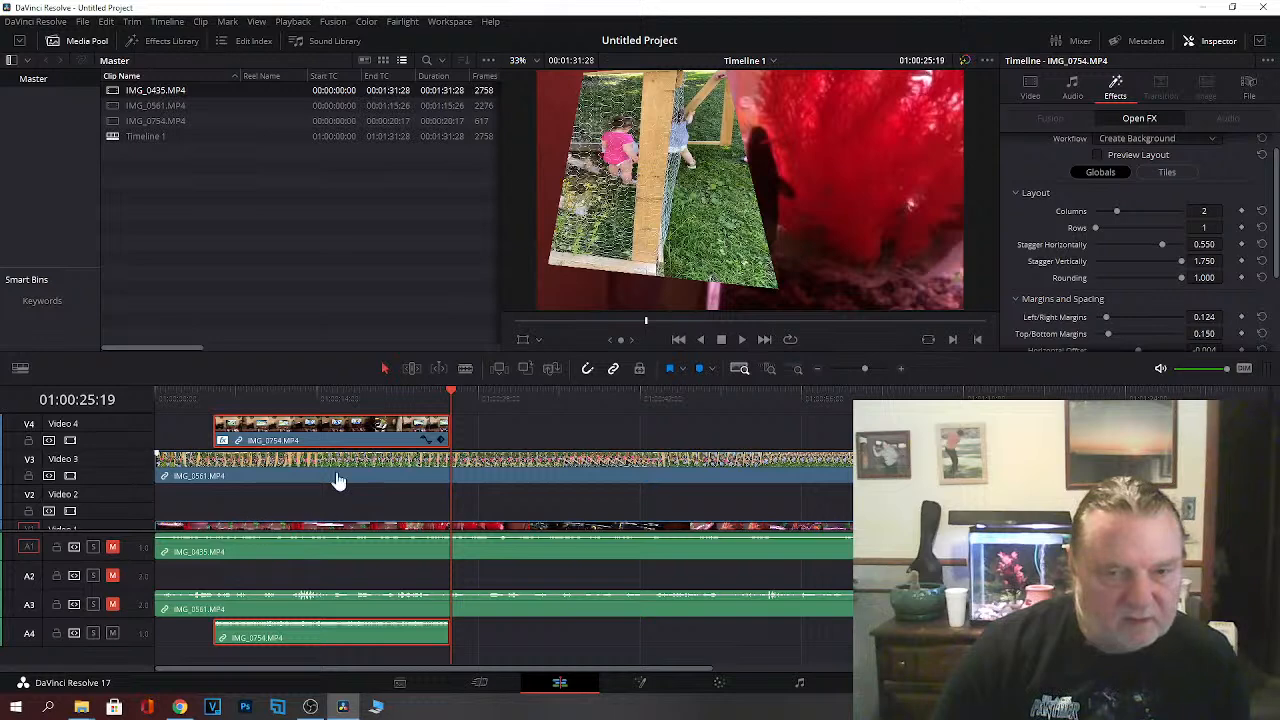
pyautogui.moveTo(449, 394)
pyautogui.mouseDown()
pyautogui.moveTo(398, 398)
pyautogui.moveTo(517, 397)
pyautogui.moveTo(240, 400)
pyautogui.moveTo(467, 398)
pyautogui.mouseUp()
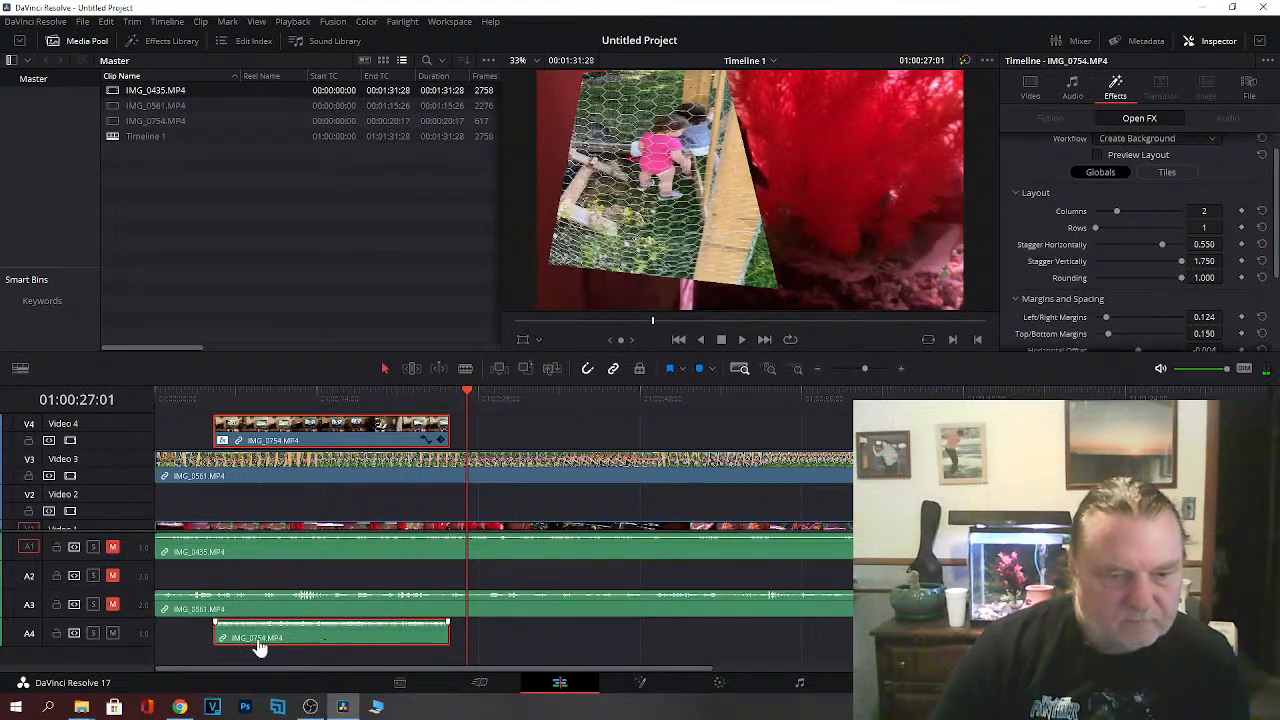
# Step: Mute audio track A4, unmute tracks A1 through A4, and move the playhead to 01:00:02:07
pyautogui.click(113, 634)
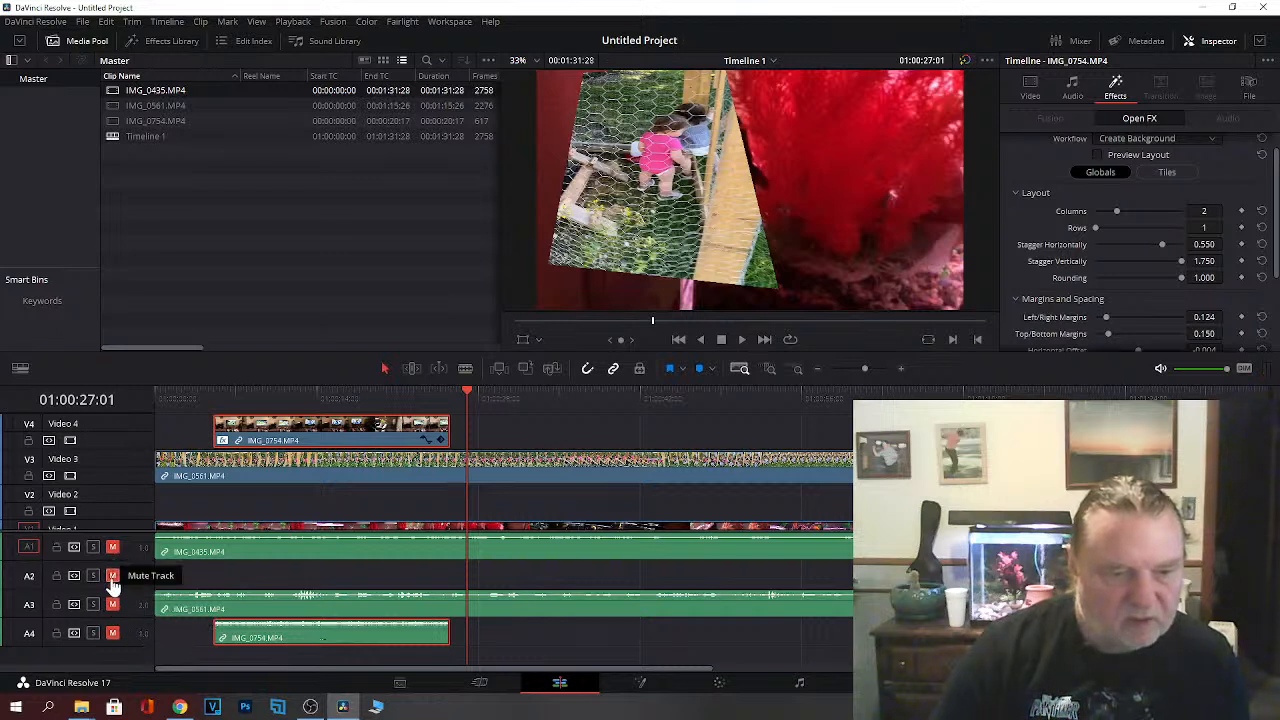
pyautogui.click(114, 549)
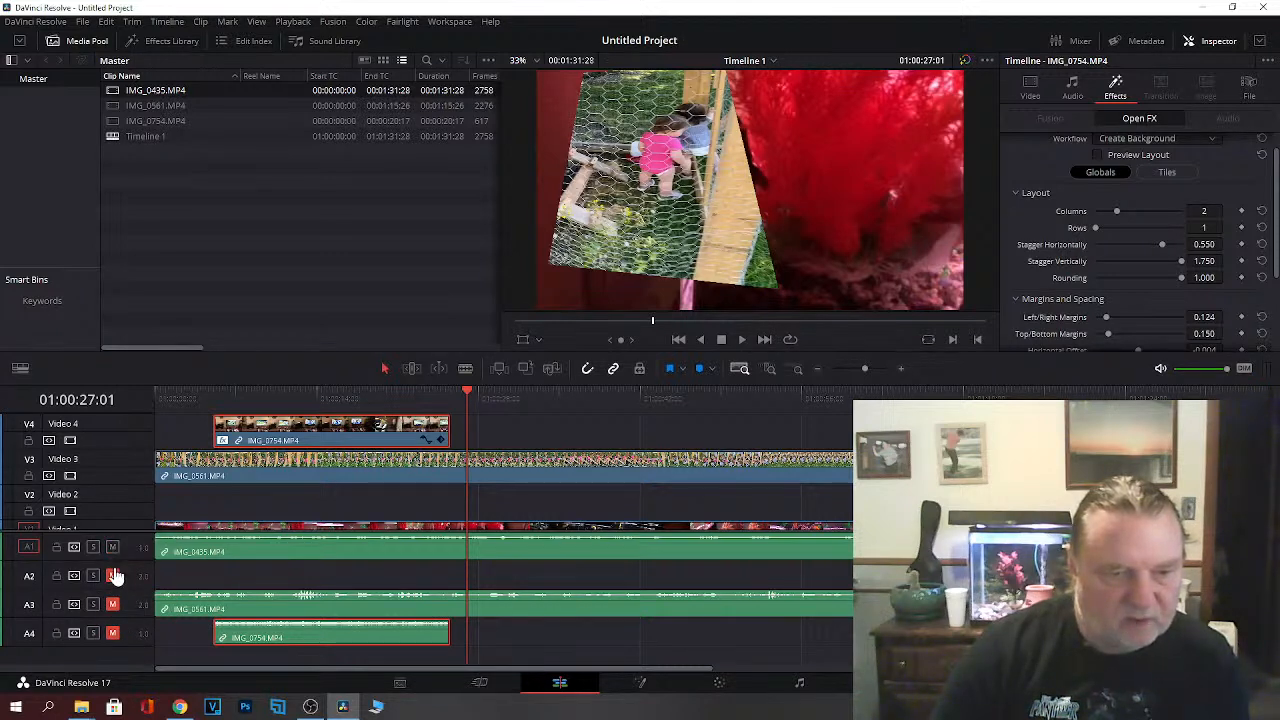
pyautogui.click(113, 576)
pyautogui.click(113, 604)
pyautogui.click(113, 633)
pyautogui.moveTo(468, 392); pyautogui.dragTo(182, 410)
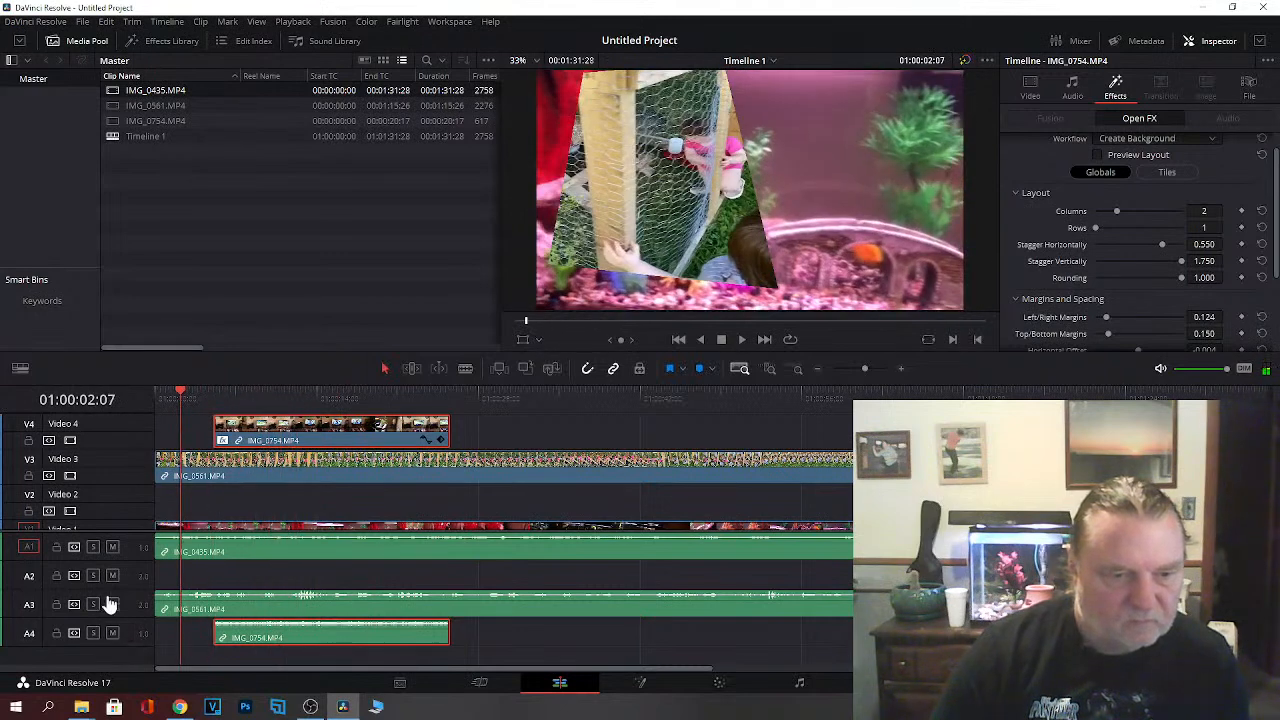
# Step: Mute audio tracks A1, A2, A3 and A4, and assign the A1 source destination to track A4
pyautogui.click(113, 547)
pyautogui.click(28, 578)
pyautogui.click(113, 578)
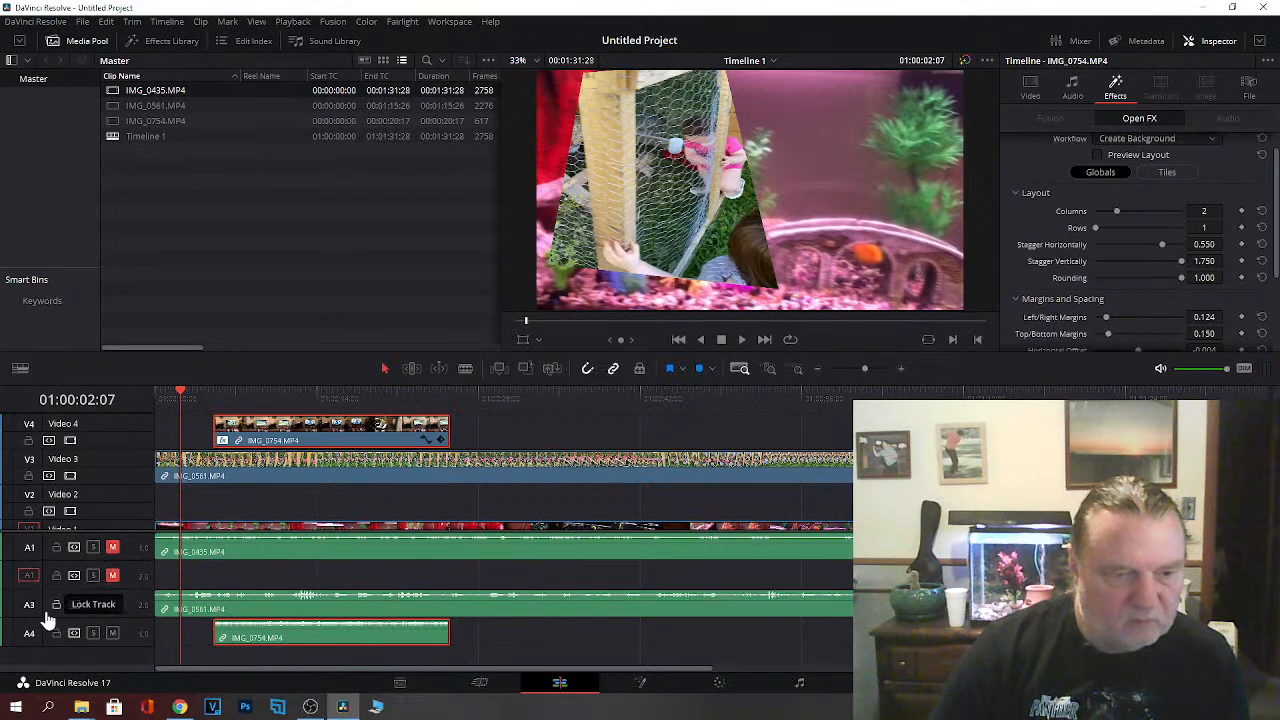
pyautogui.click(28, 604)
pyautogui.click(113, 604)
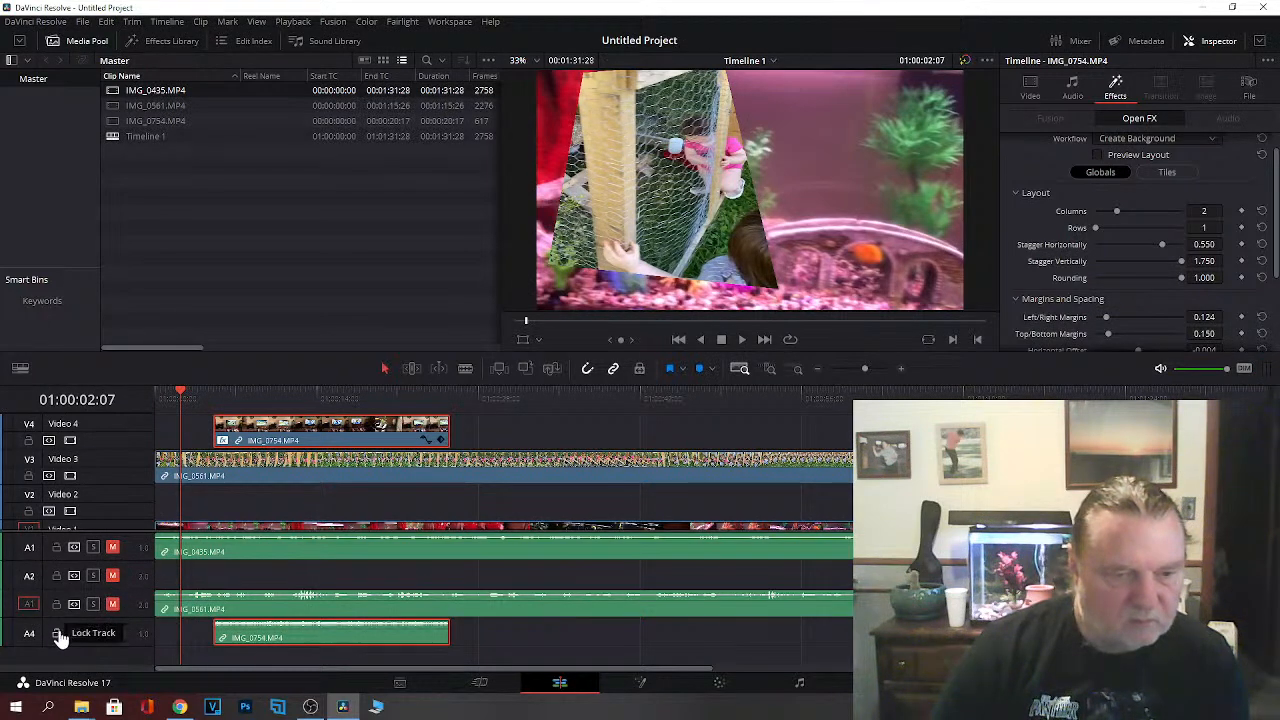
pyautogui.click(28, 633)
pyautogui.click(112, 634)
# Step: Play the timeline from the beginning to review the shifted collage clip, stopping at about 24 seconds
pyautogui.moveTo(178, 392)
pyautogui.mouseDown()
pyautogui.moveTo(557, 391)
pyautogui.moveTo(164, 394)
pyautogui.mouseUp()
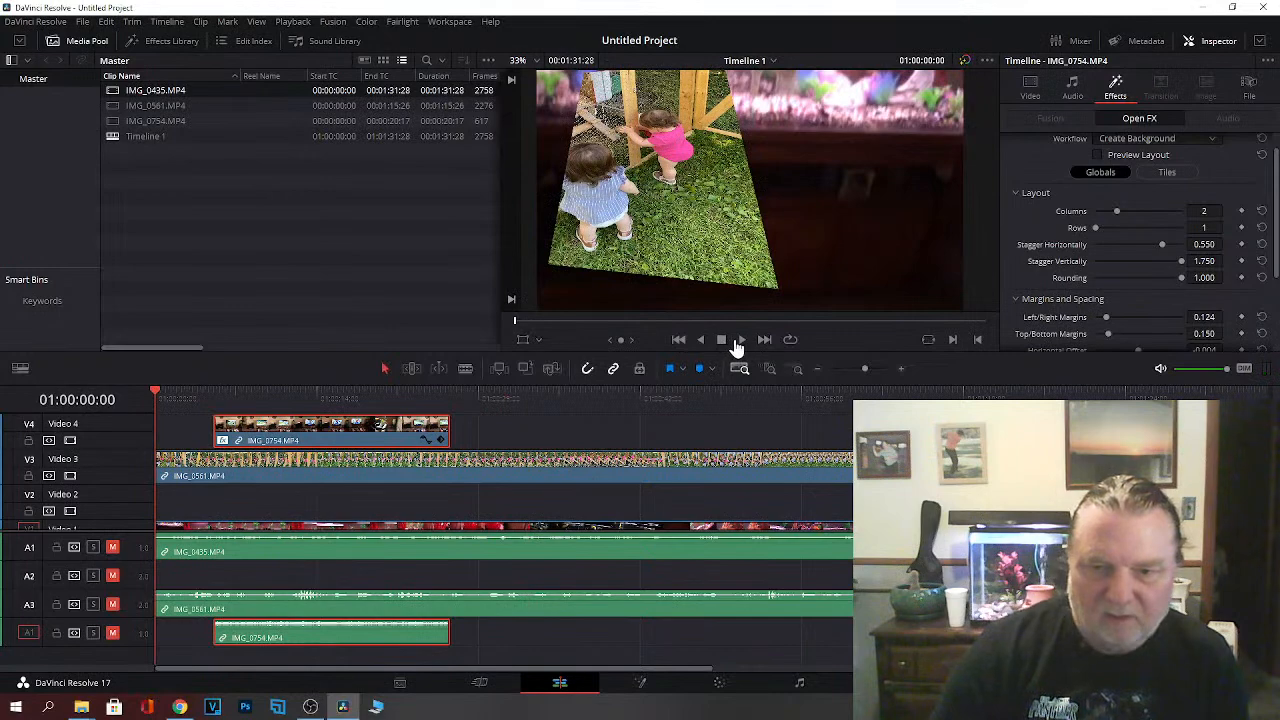
pyautogui.click(742, 344)
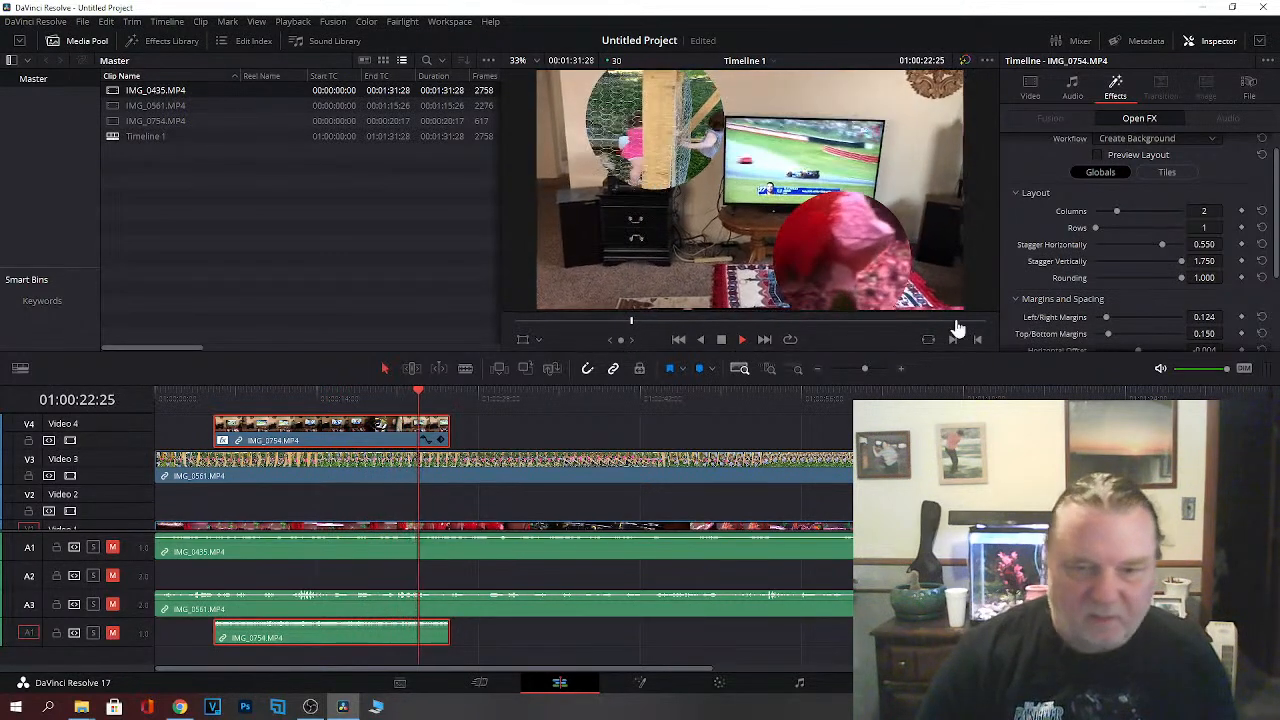
pyautogui.click(720, 340)
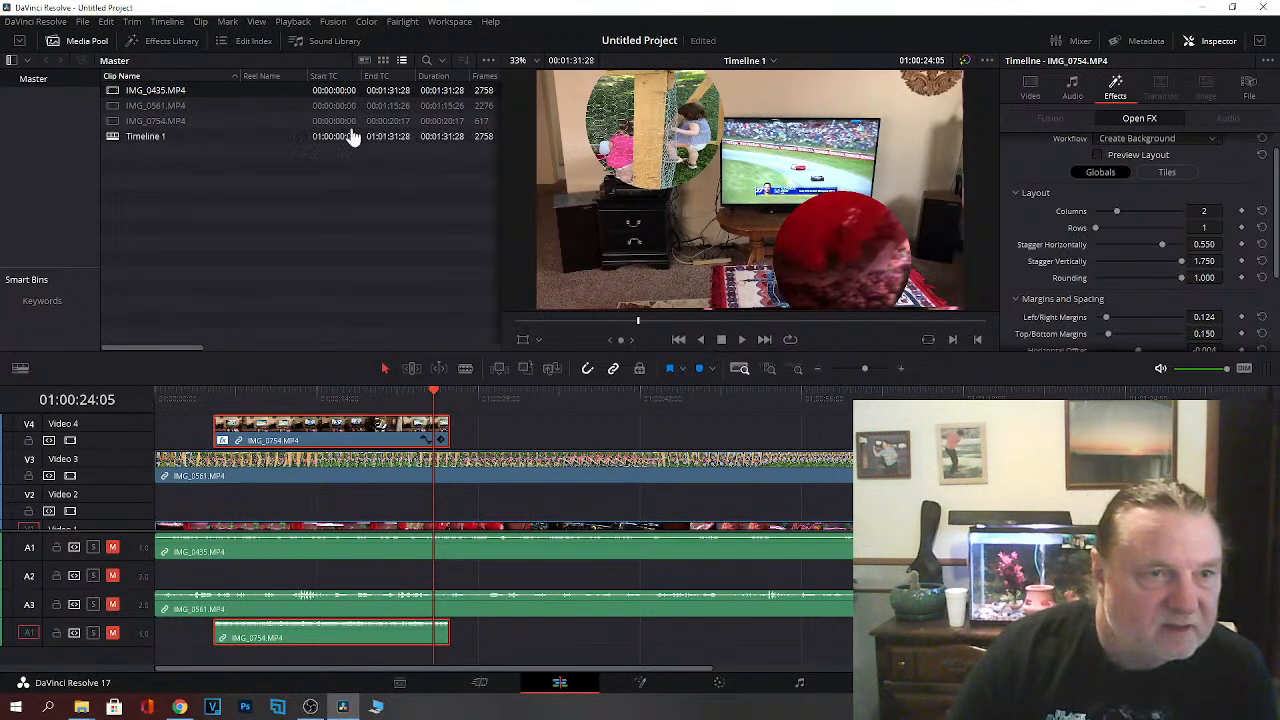
# Step: Hide the media pool and show it again
pyautogui.click(80, 46)
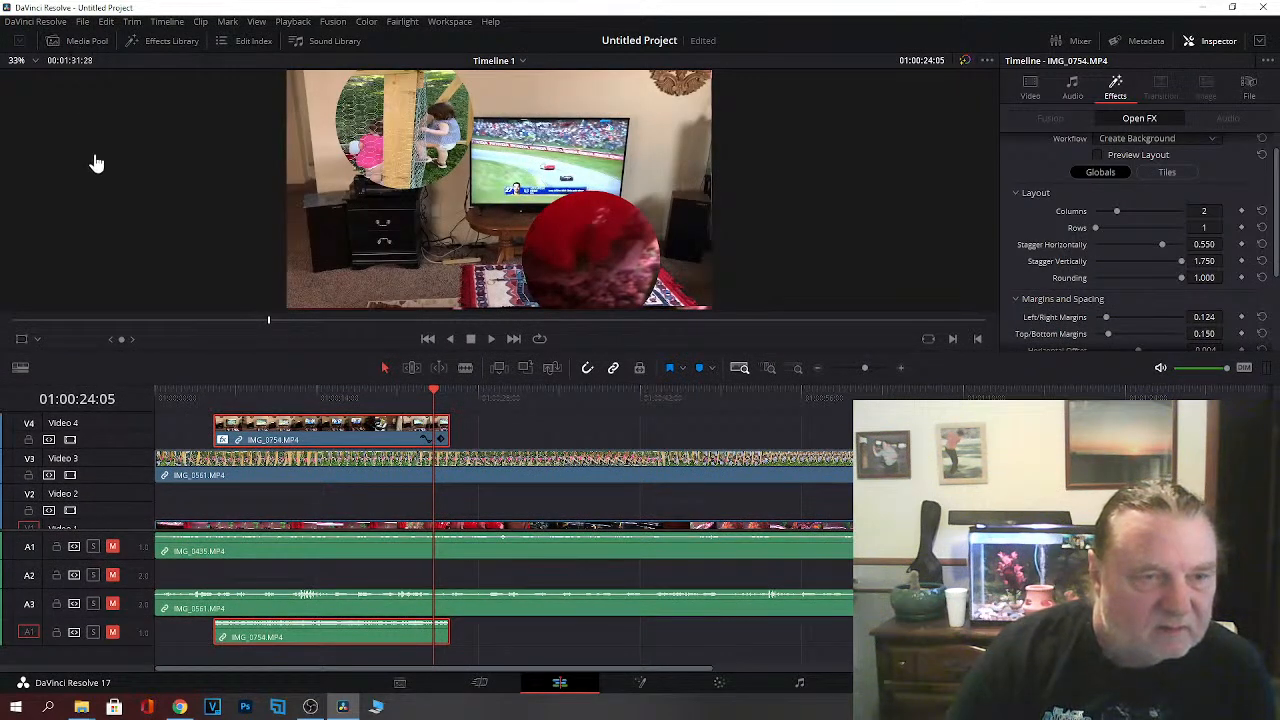
pyautogui.click(80, 44)
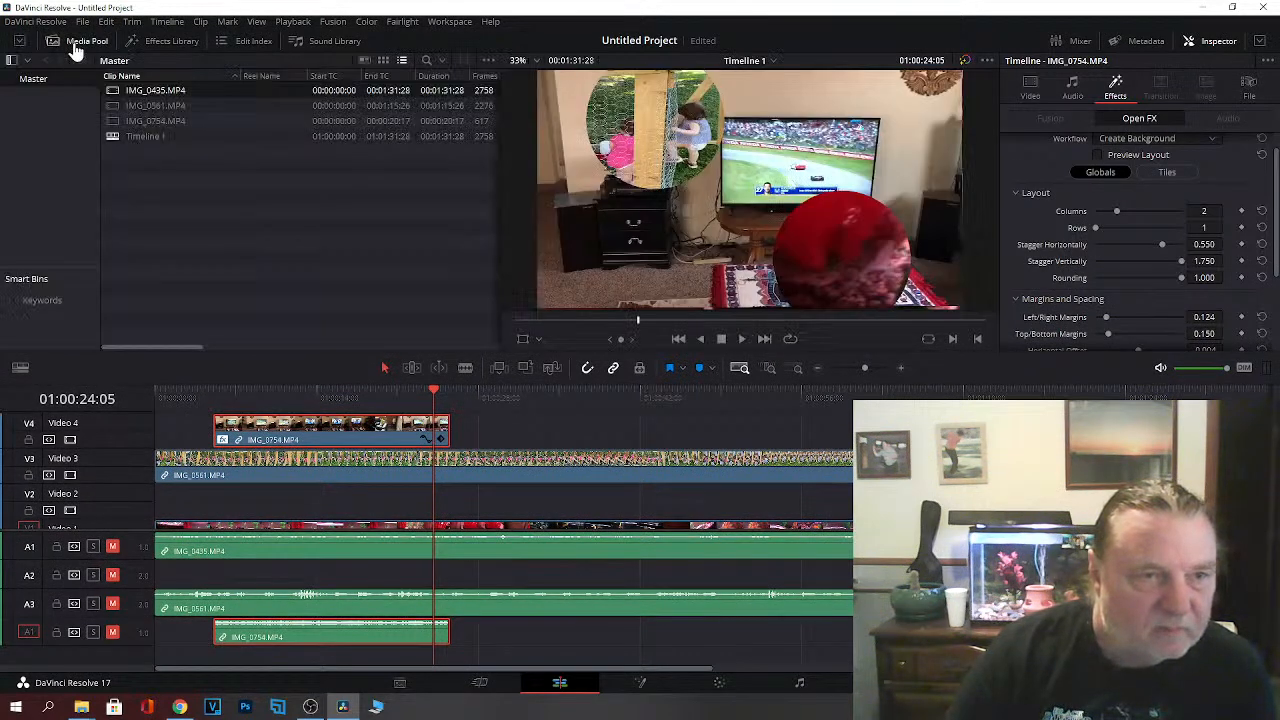
# Step: Create a new Fusion composition clip named "Intro 2" in the Master bin, keeping the 5-second duration and 30 fps frame rate
pyautogui.rightClick(157, 213)
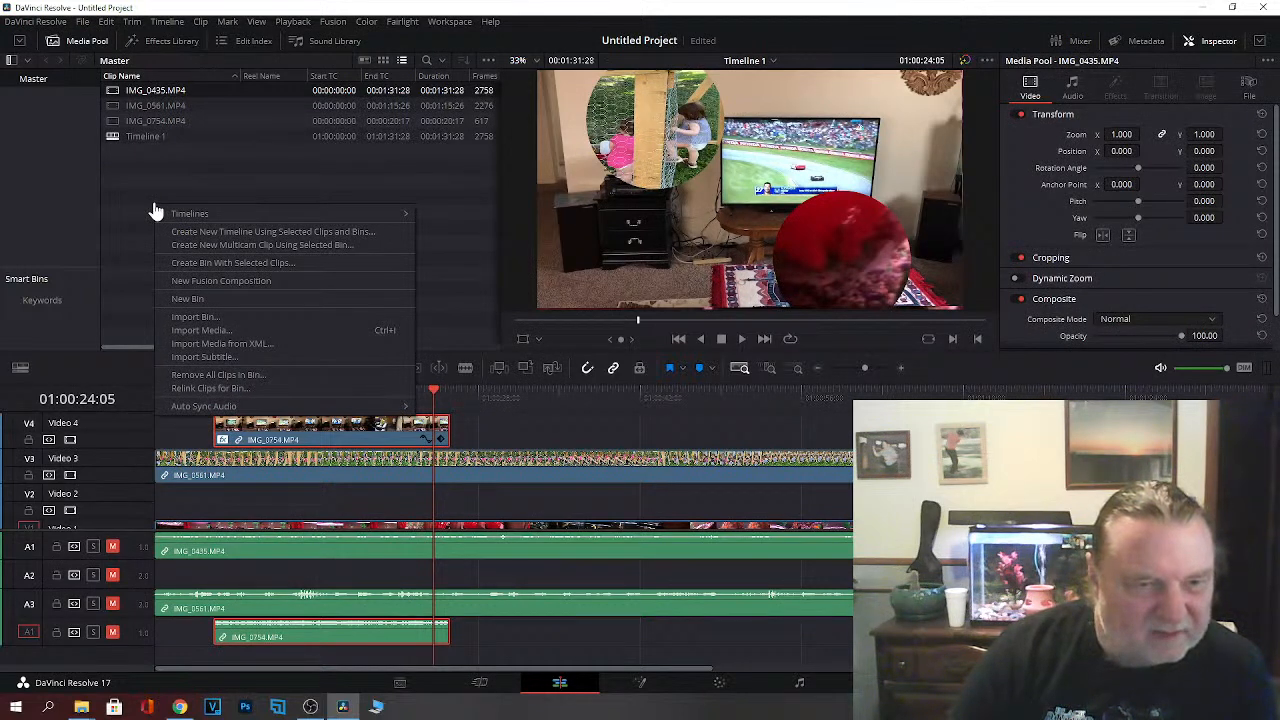
pyautogui.moveTo(176, 218)
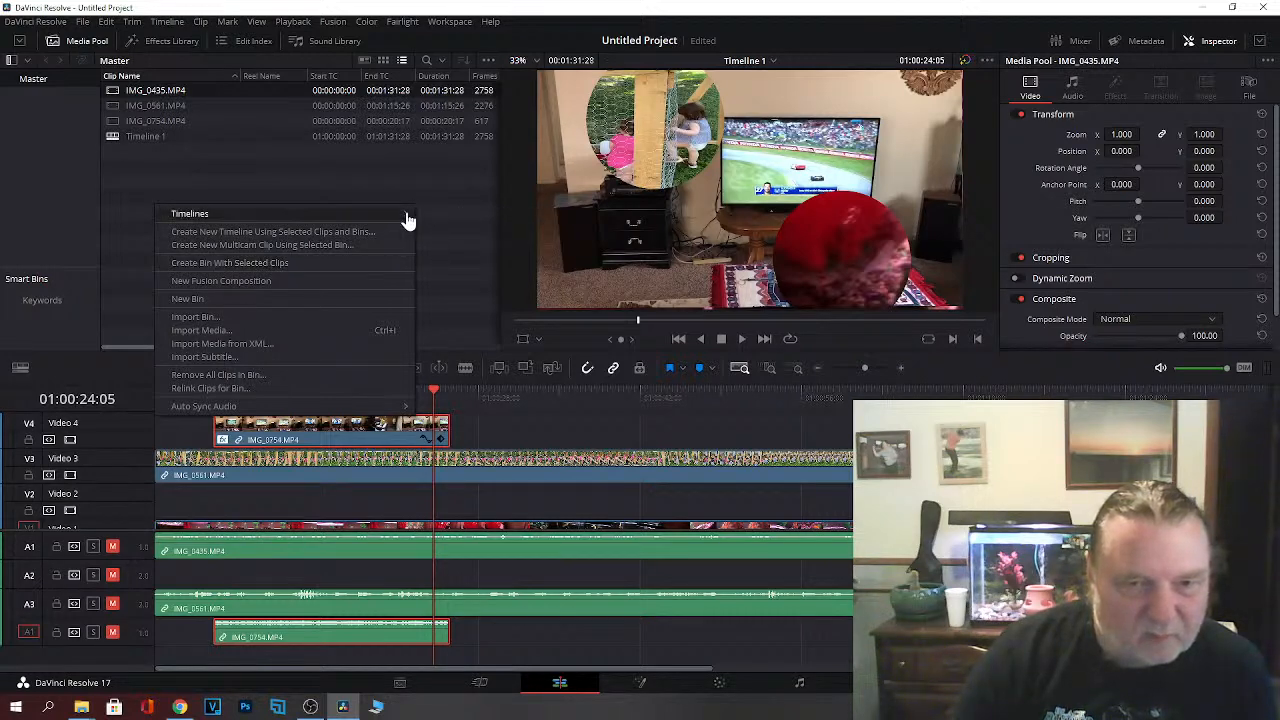
pyautogui.moveTo(442, 246)
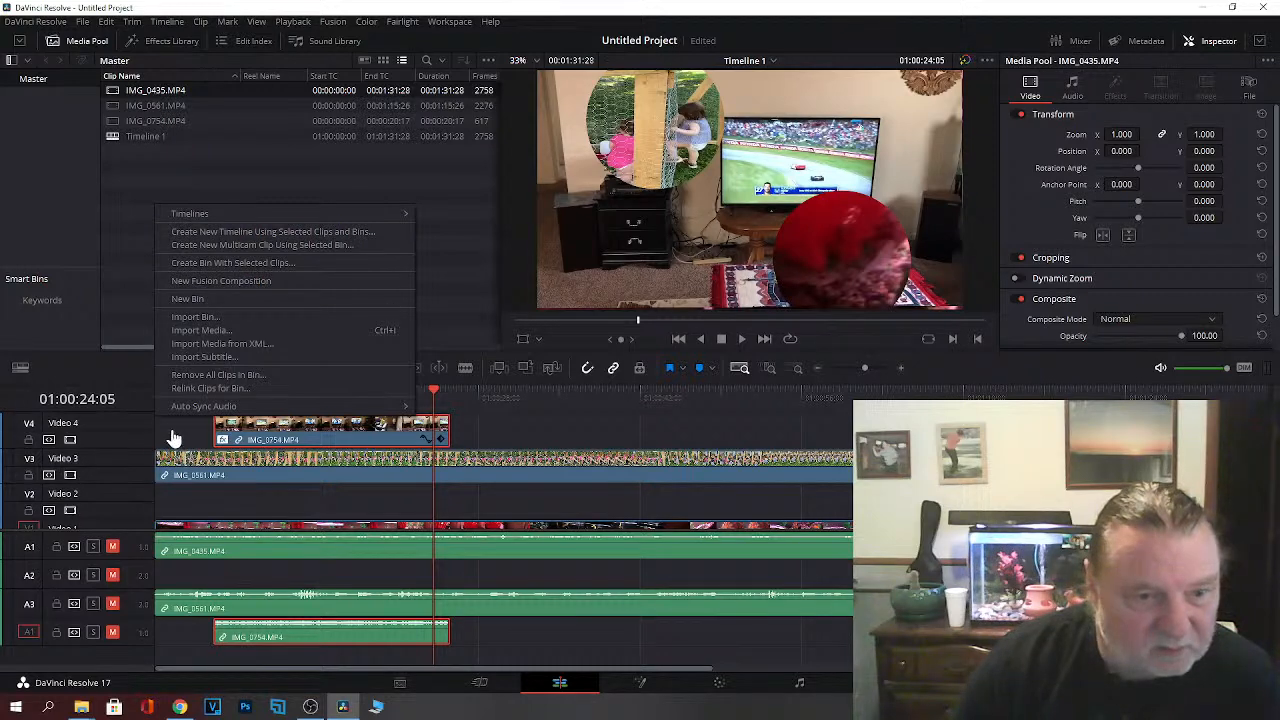
pyautogui.click(197, 282)
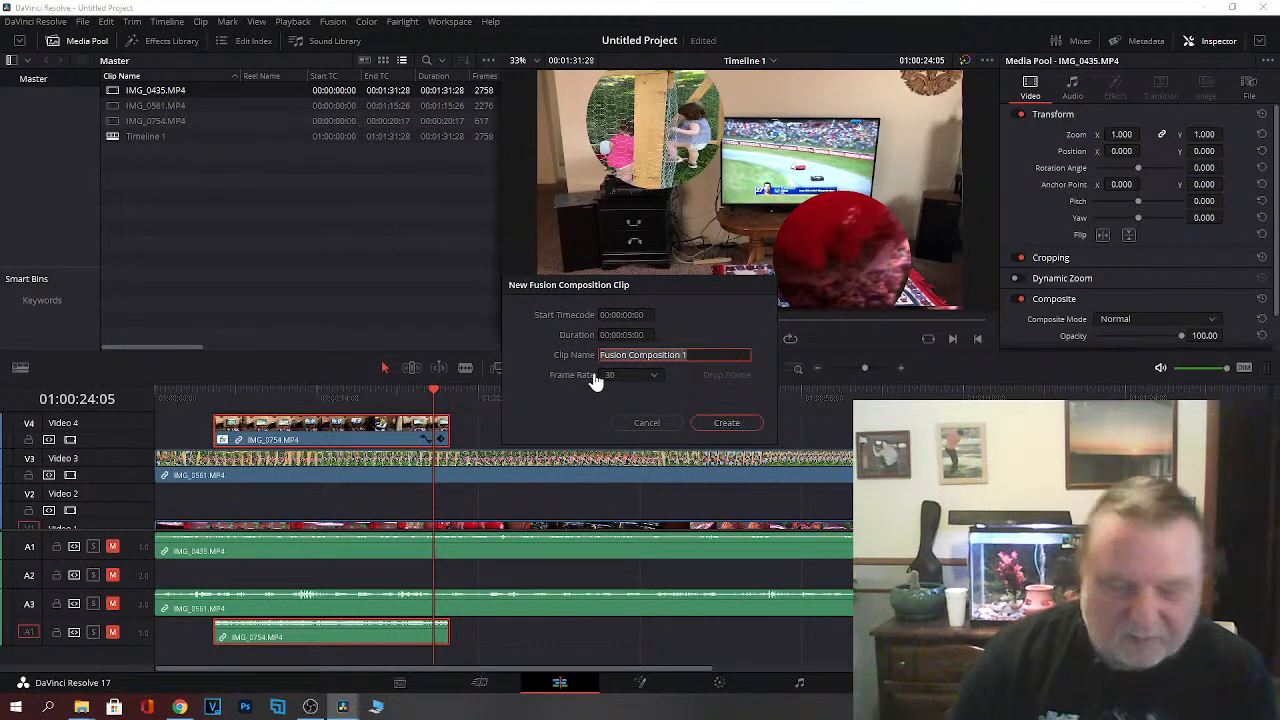
pyautogui.write('Intro')
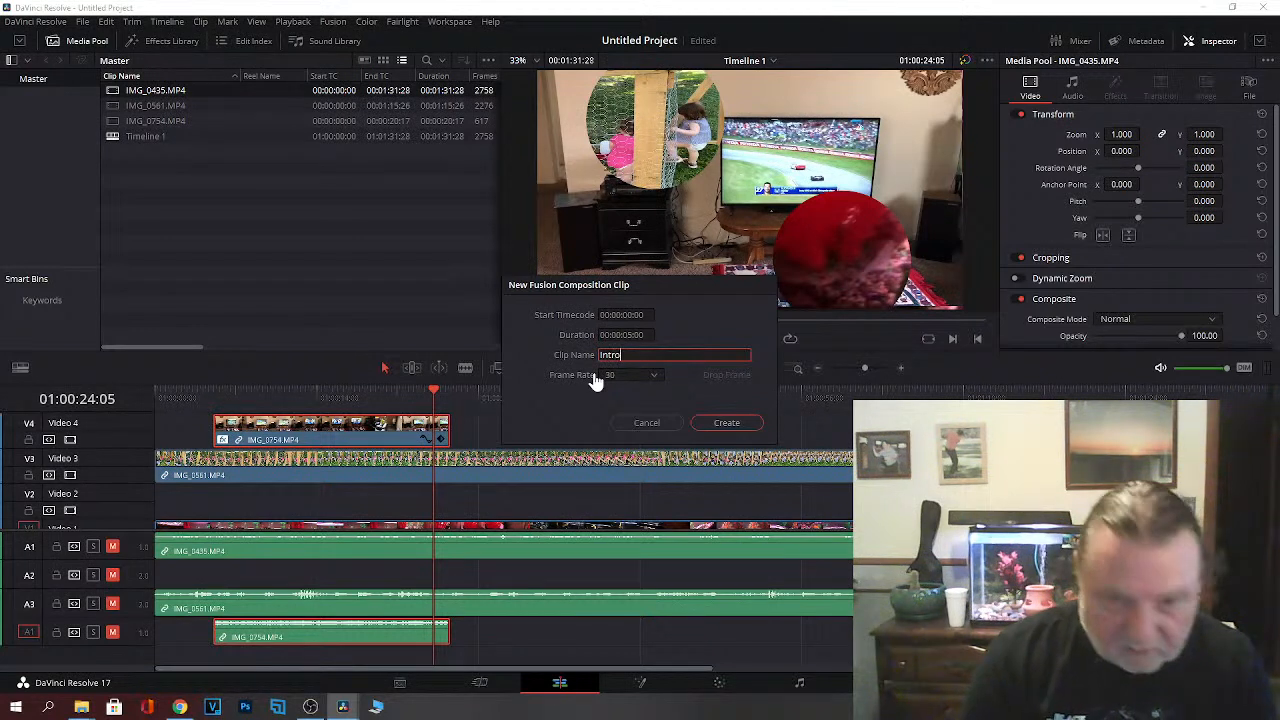
pyautogui.write(' 2')
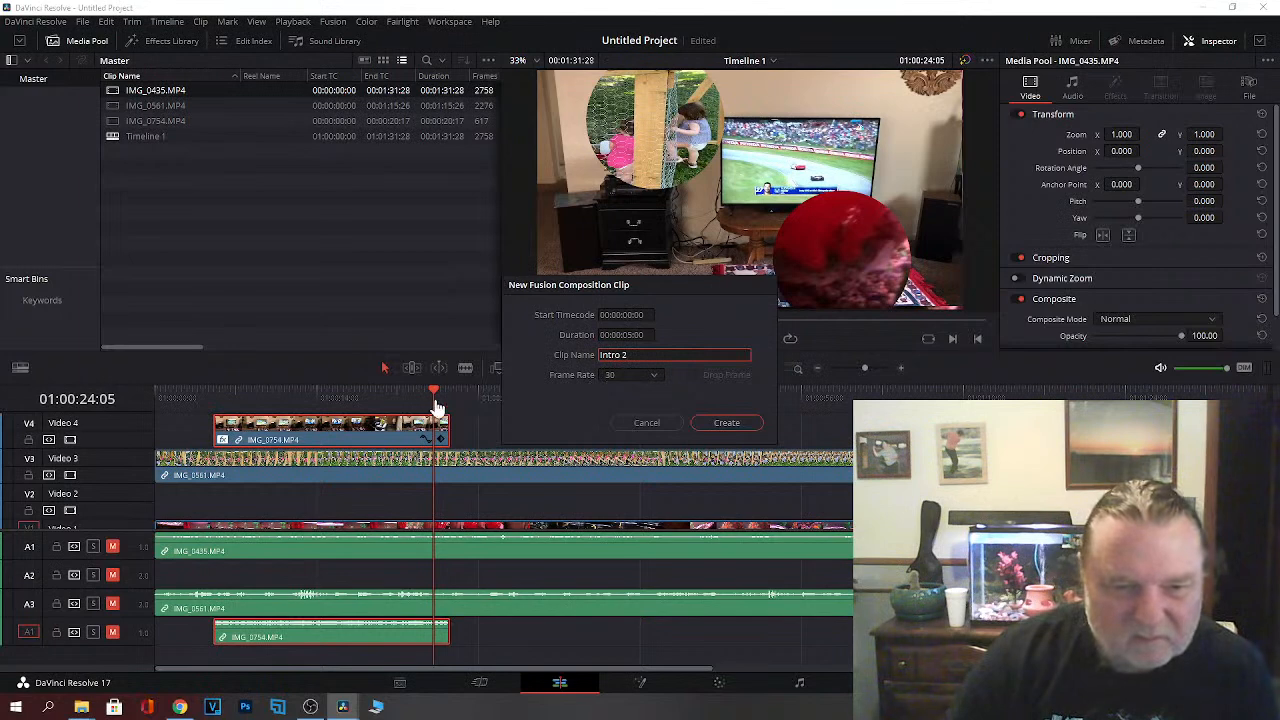
pyautogui.click(724, 425)
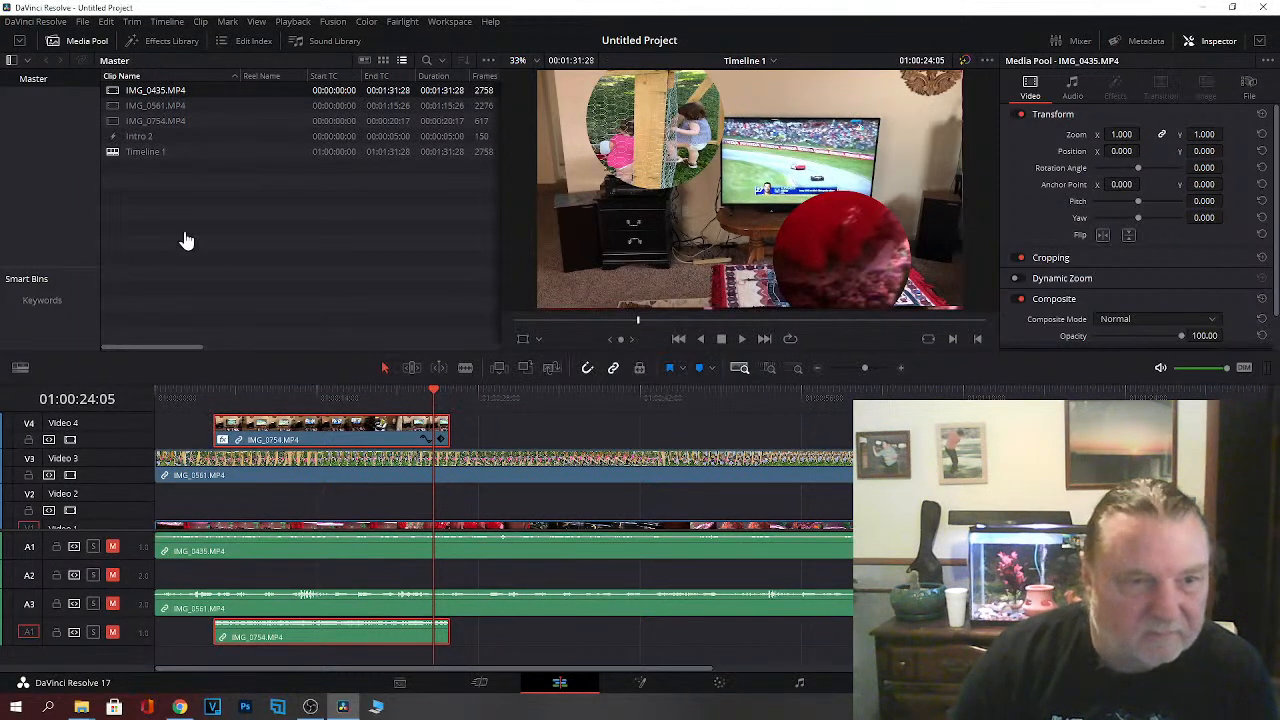
# Step: Place the Intro 2 composition at the start of track Video 4, before IMG_0754.MP4, and move the playhead onto it at 01:00:01:25
pyautogui.moveTo(141, 146); pyautogui.dragTo(167, 433)
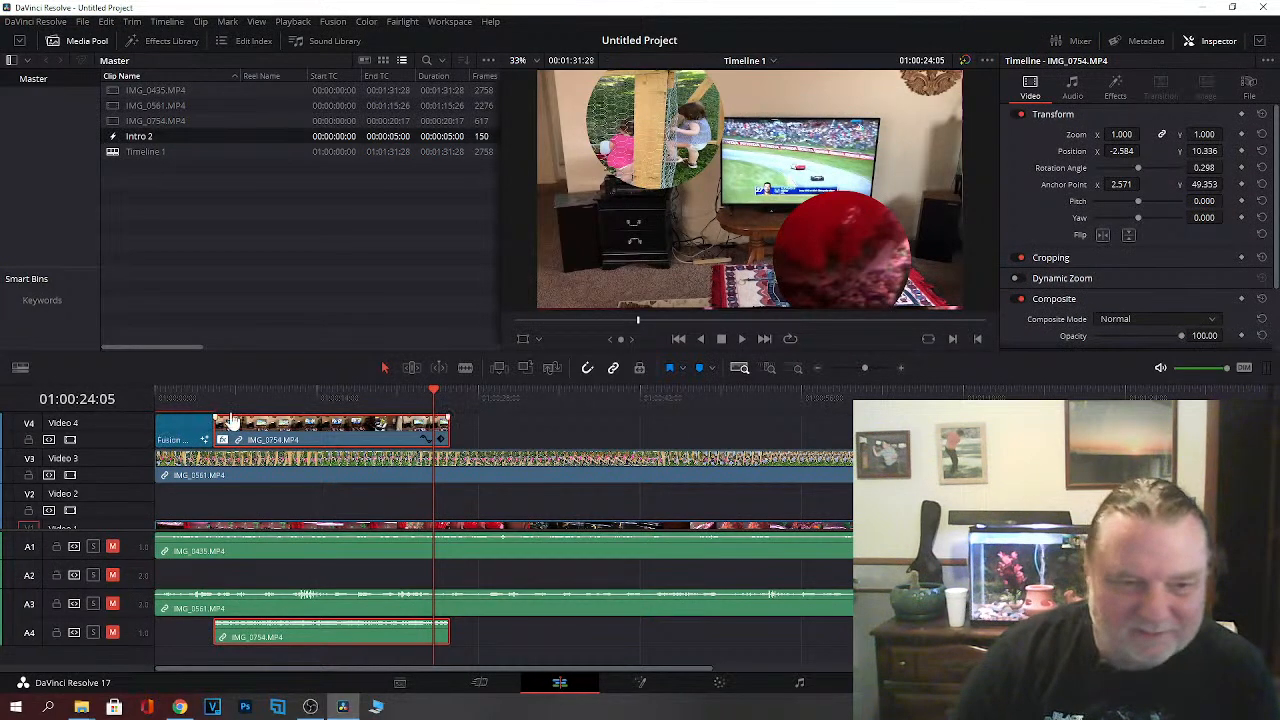
pyautogui.click(180, 437)
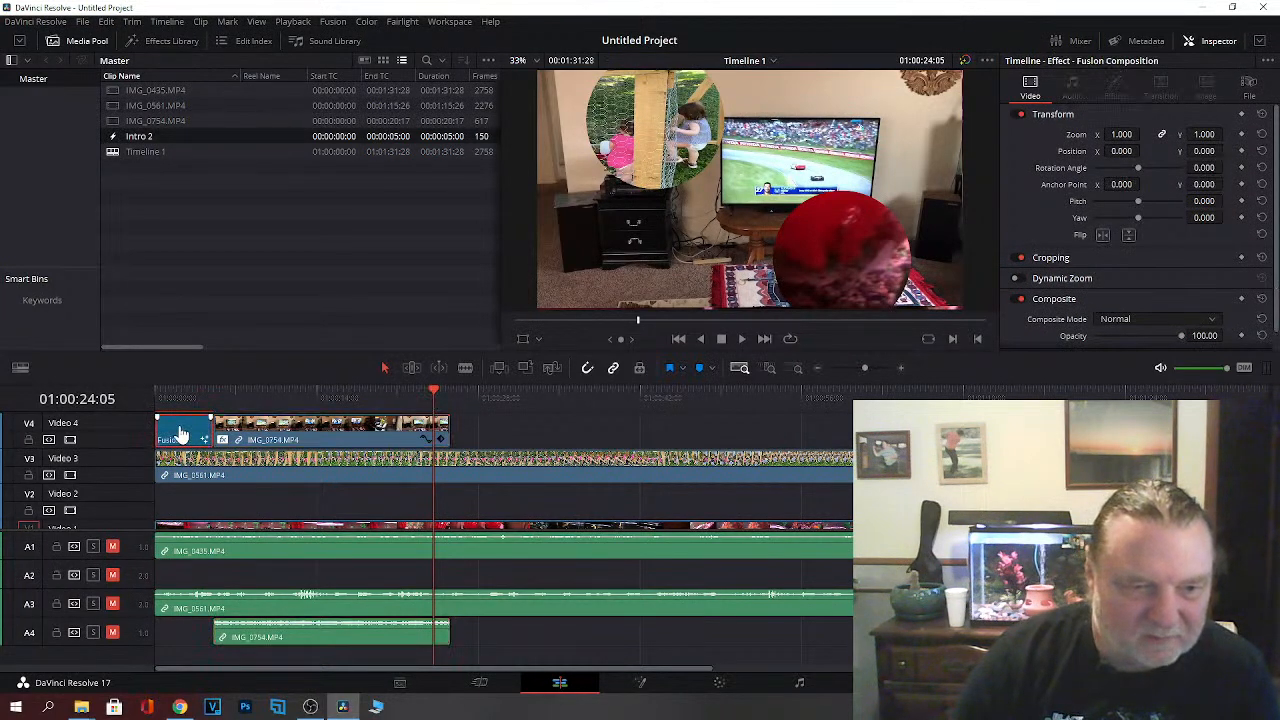
pyautogui.moveTo(436, 395); pyautogui.dragTo(389, 395)
pyautogui.click(175, 393)
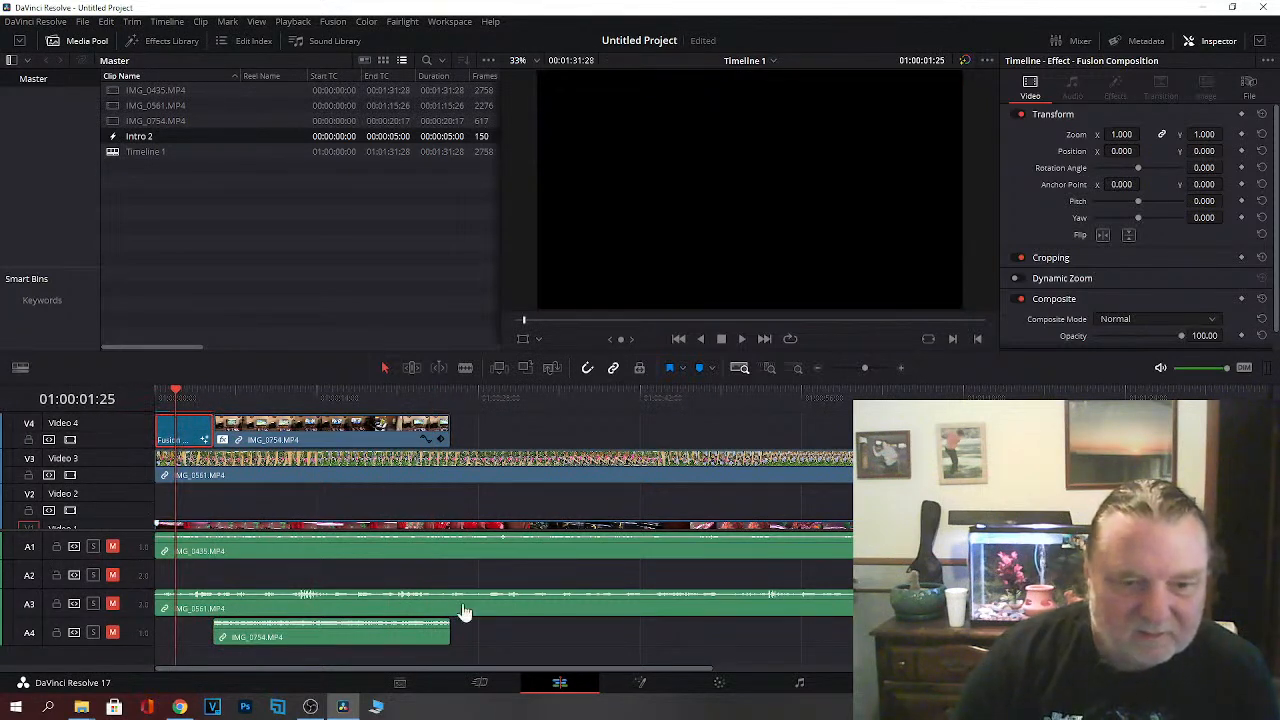
# Step: Open the Intro 2 composition from the timeline in the Fusion page
pyautogui.click(640, 685)
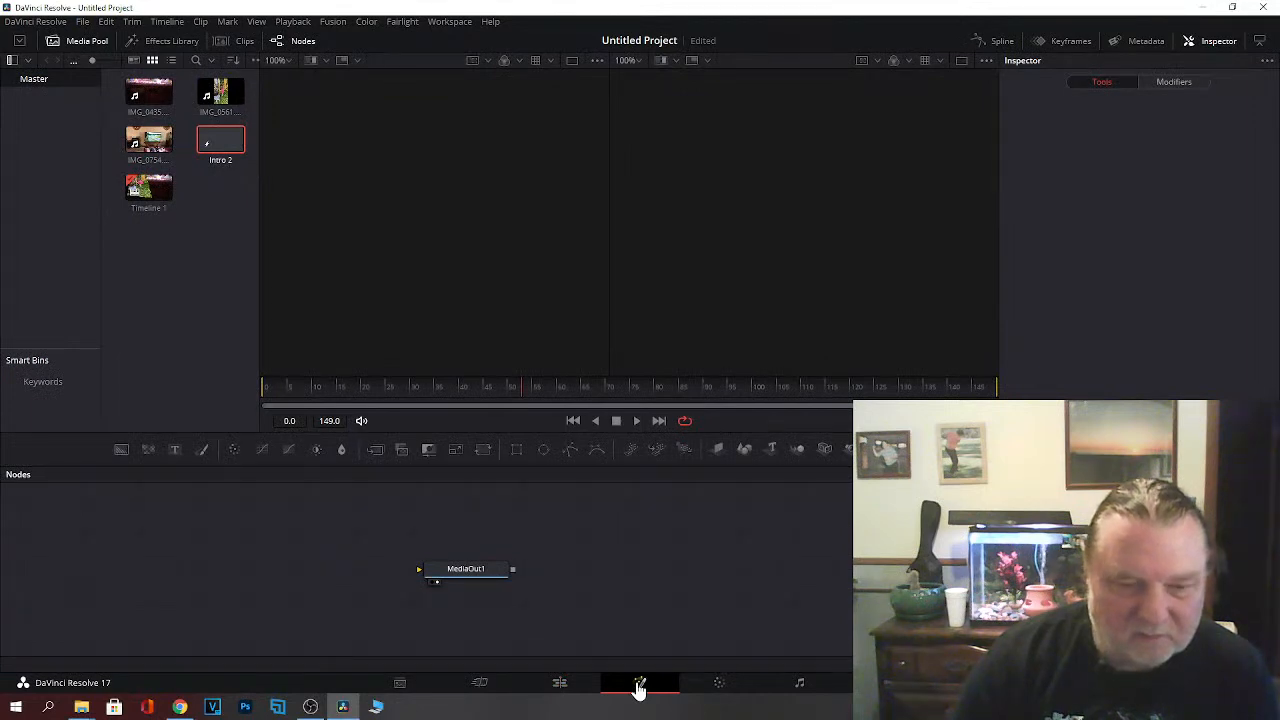
pyautogui.click(560, 685)
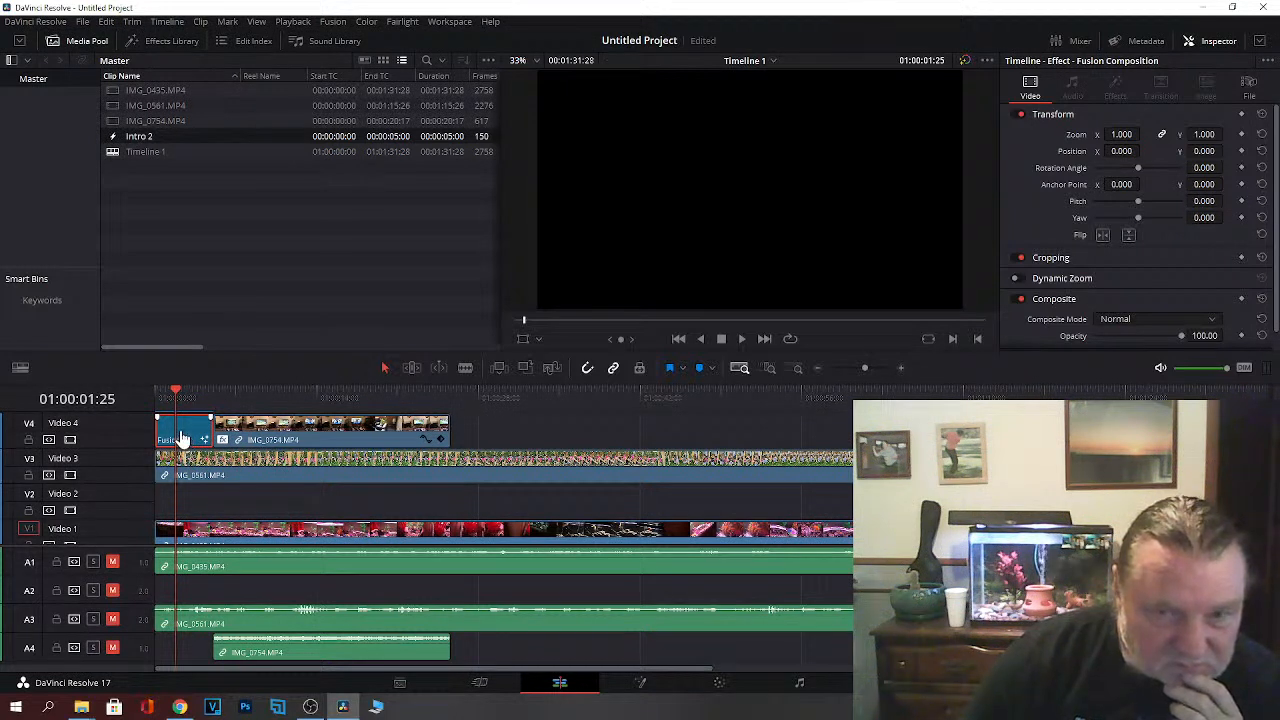
pyautogui.click(638, 684)
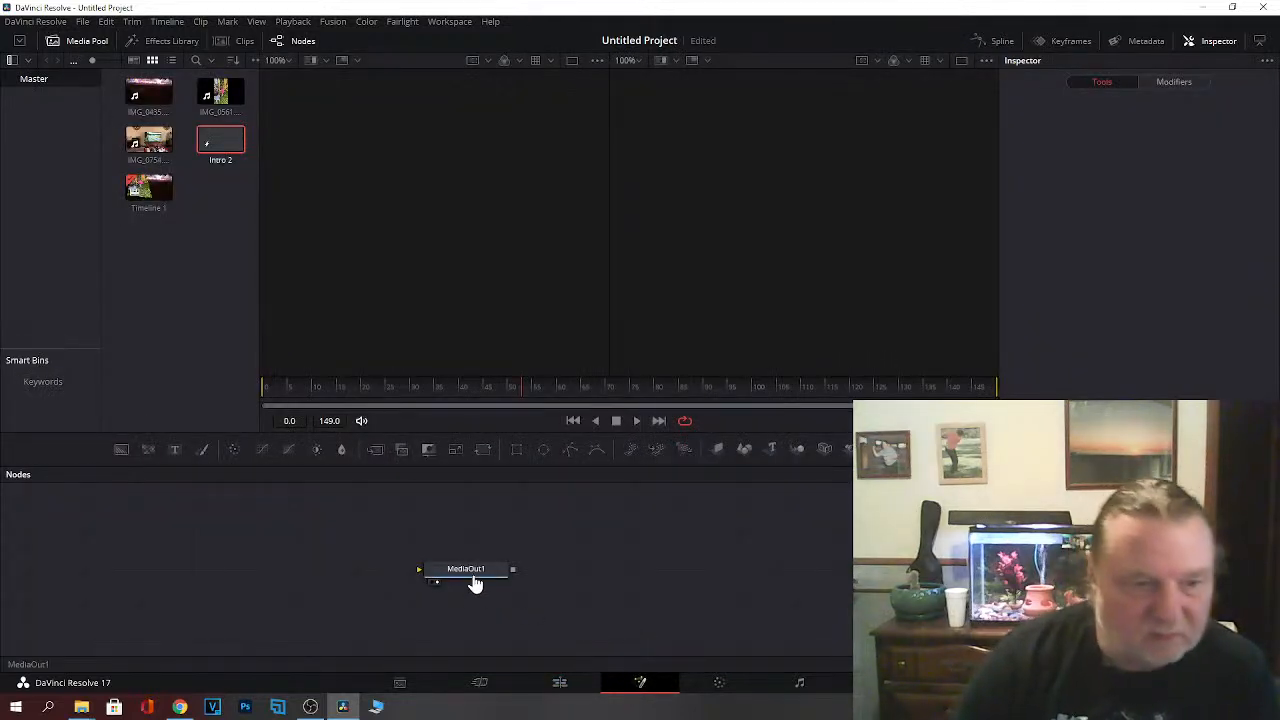
# Step: Add a Background node to the composition, preview it in the first viewer, and set its solid color to blue (#0000ff)
pyautogui.moveTo(121, 450); pyautogui.dragTo(85, 570)
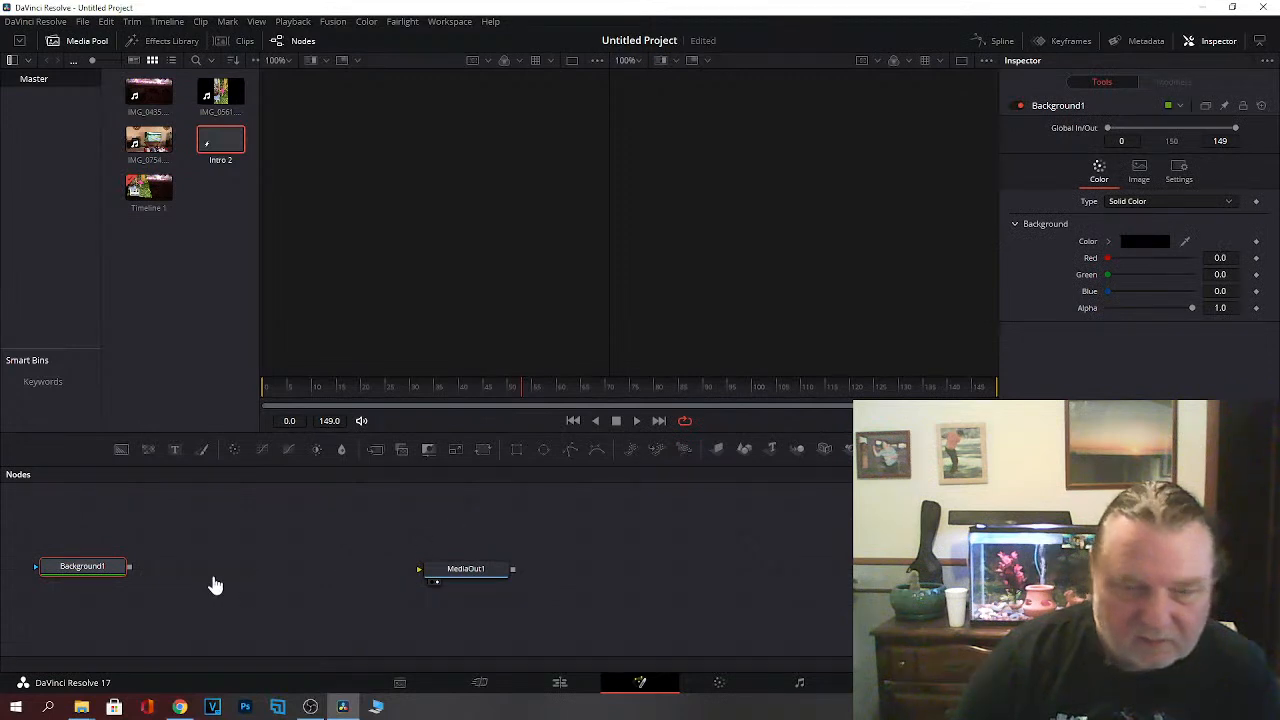
pyautogui.press('1')
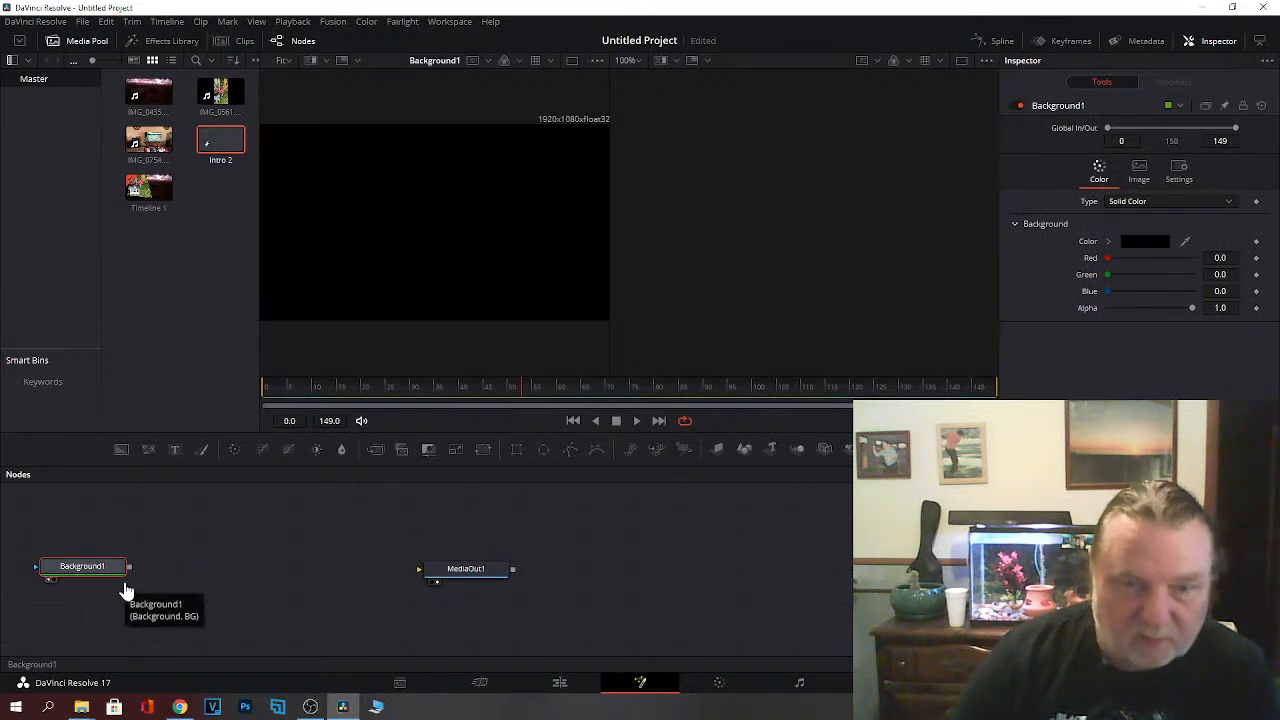
pyautogui.click(1156, 249)
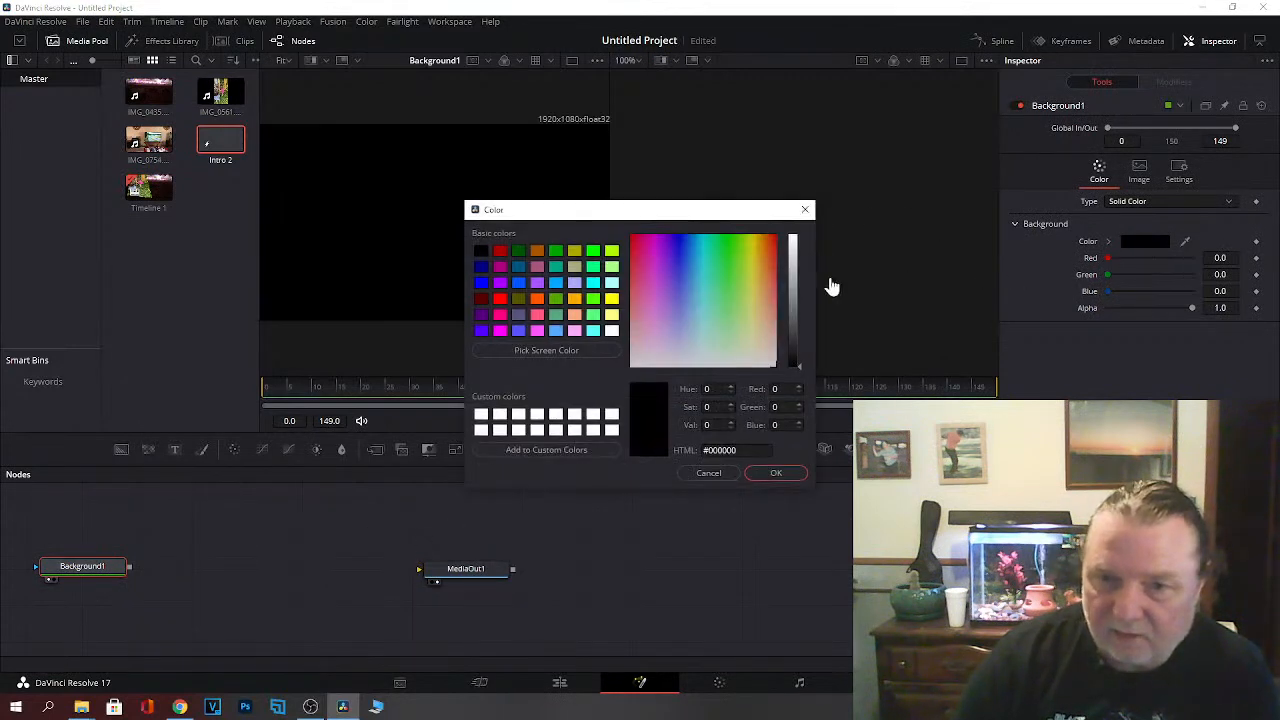
pyautogui.click(687, 265)
pyautogui.click(758, 477)
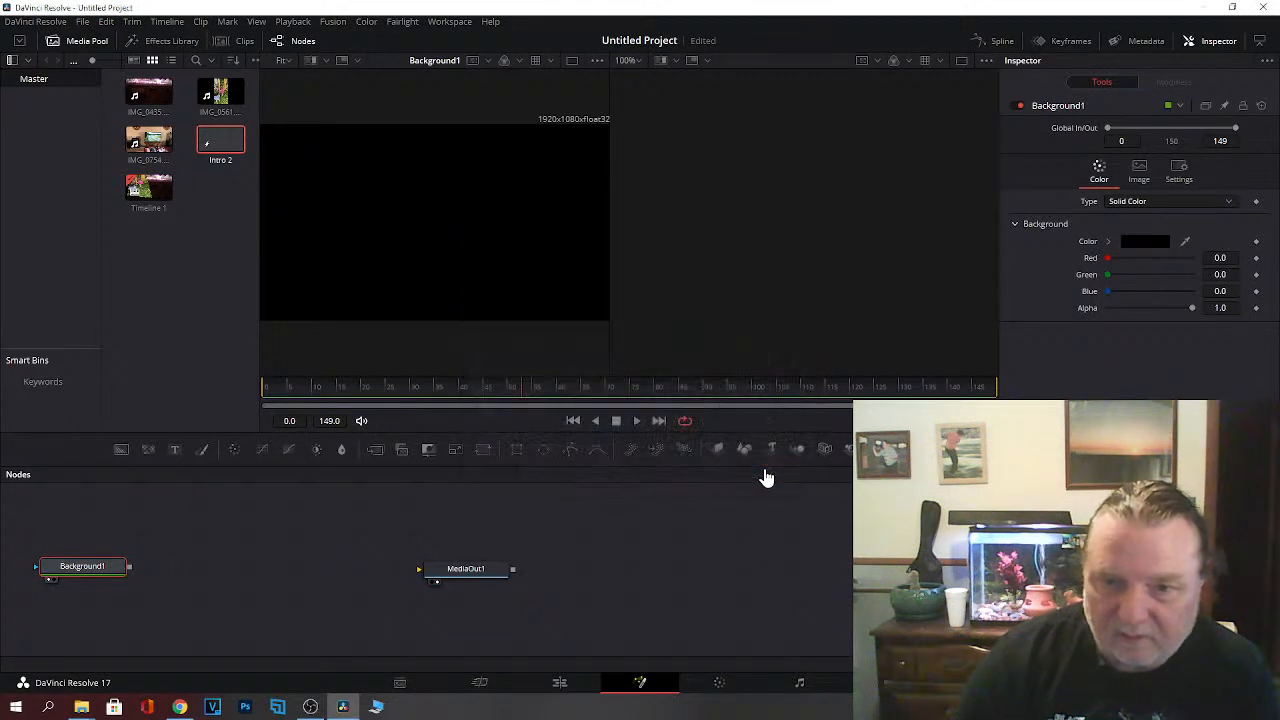
pyautogui.click(1136, 245)
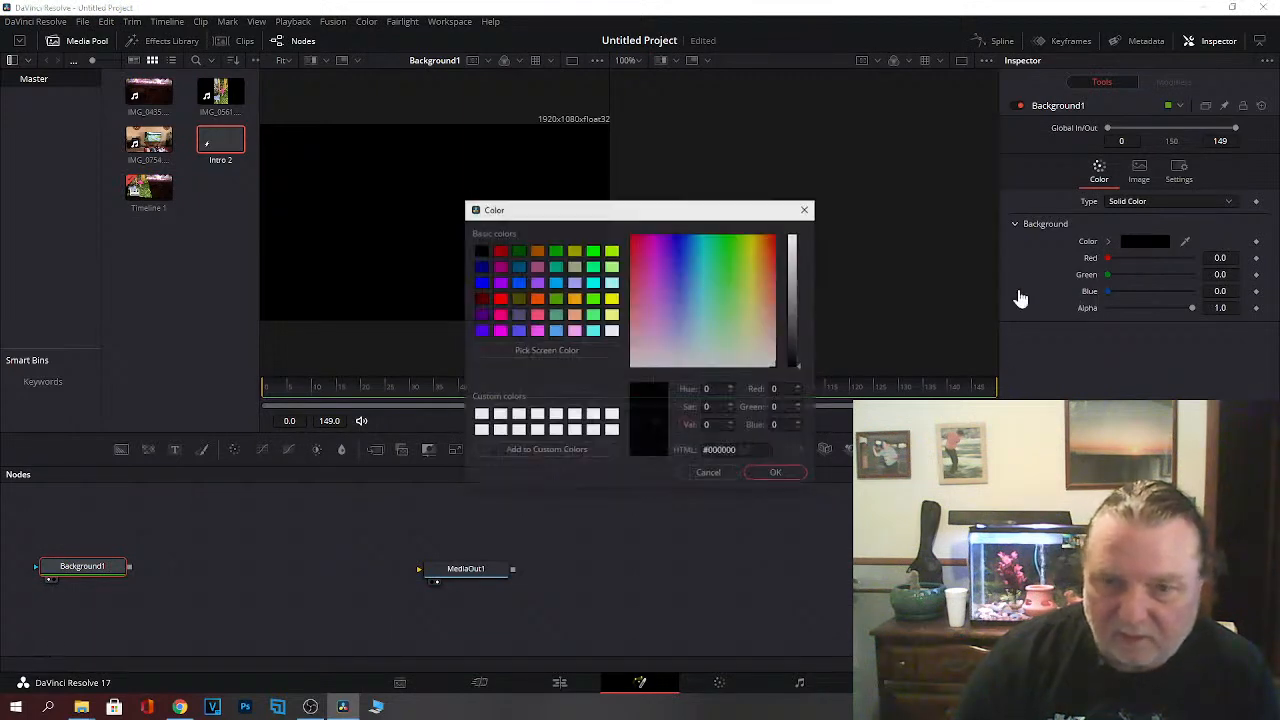
pyautogui.click(772, 474)
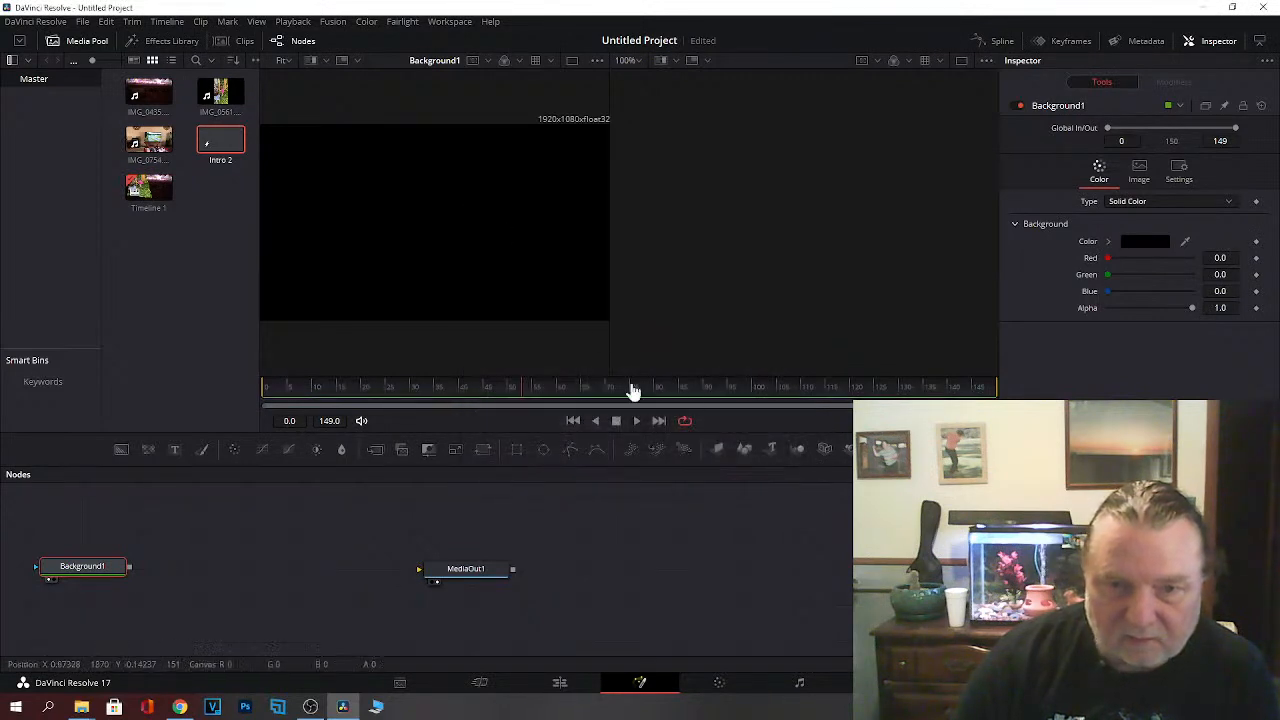
pyautogui.click(1140, 243)
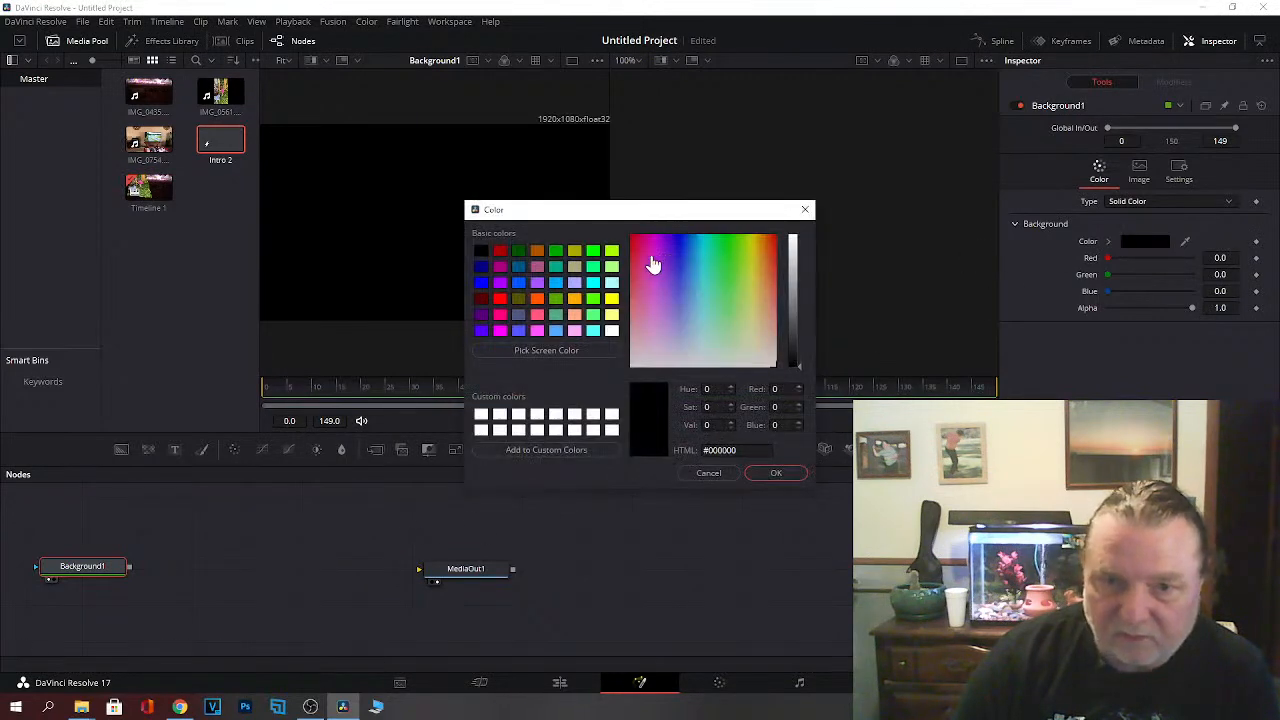
pyautogui.click(481, 282)
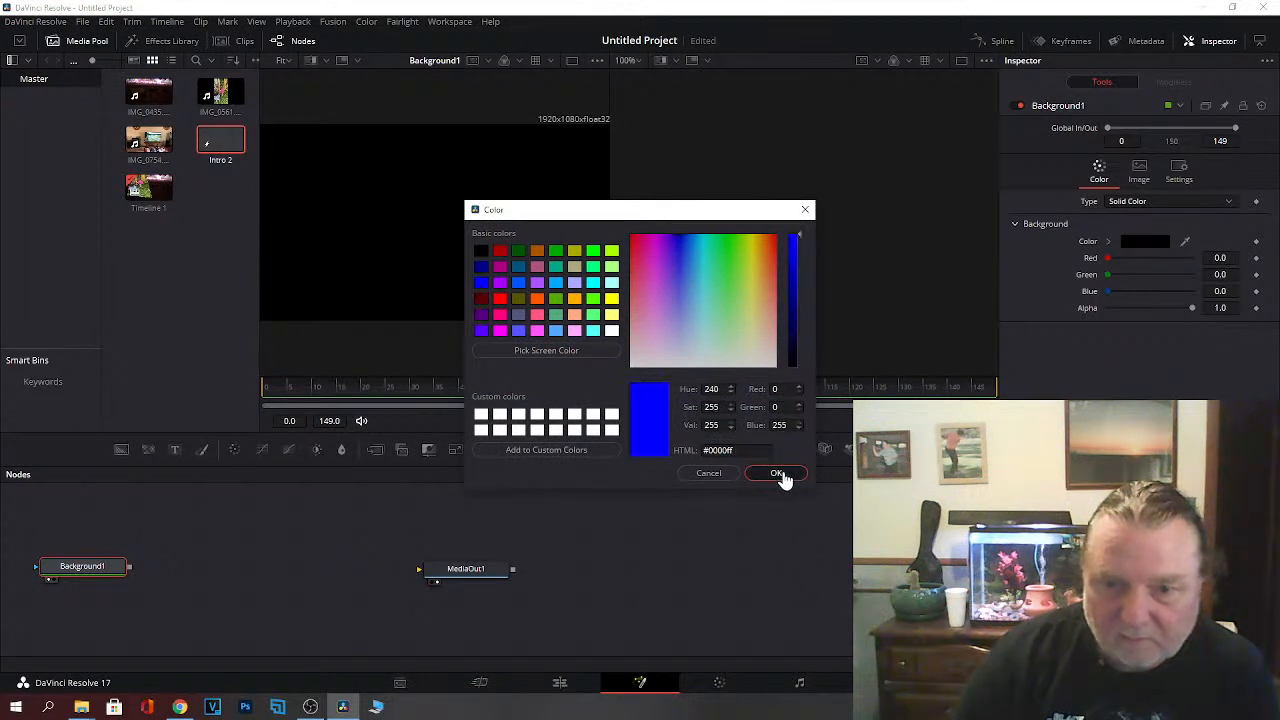
pyautogui.click(775, 473)
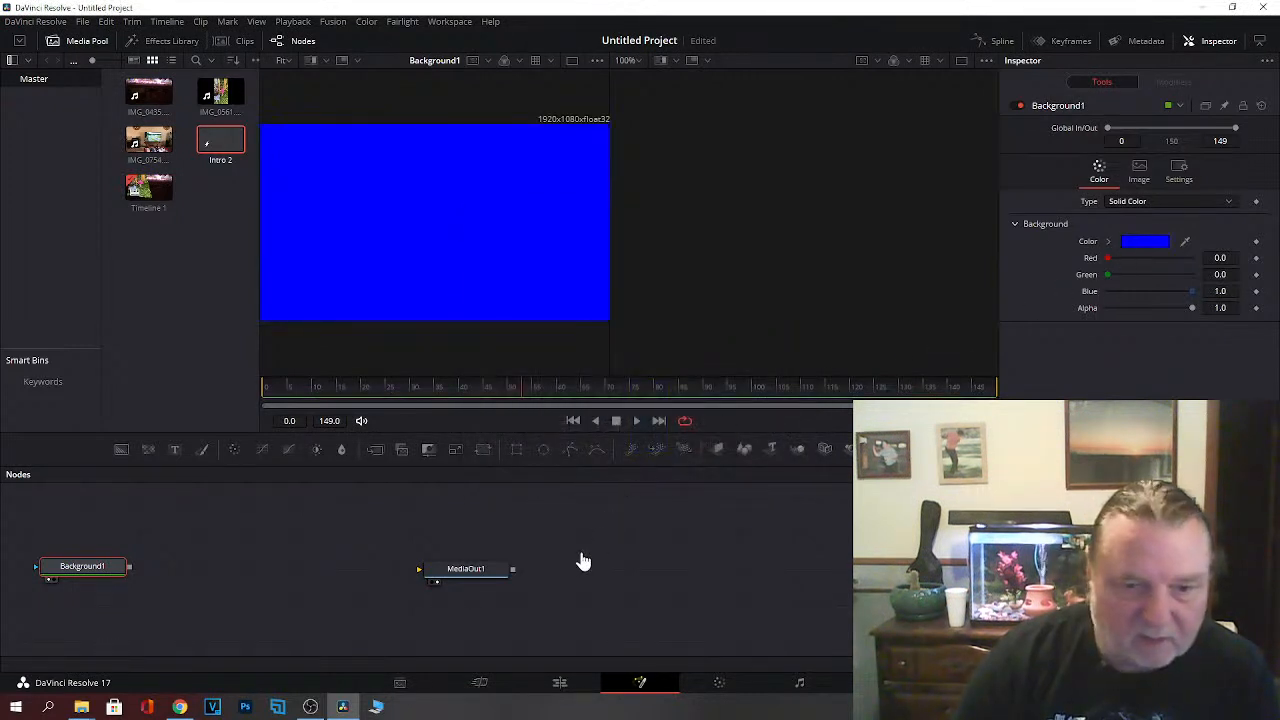
# Step: Add a Text node above the Background and MediaOut nodes, reading "Video in a Video in a Video", "by" and the author's first name on three lines
pyautogui.moveTo(473, 578); pyautogui.dragTo(490, 573)
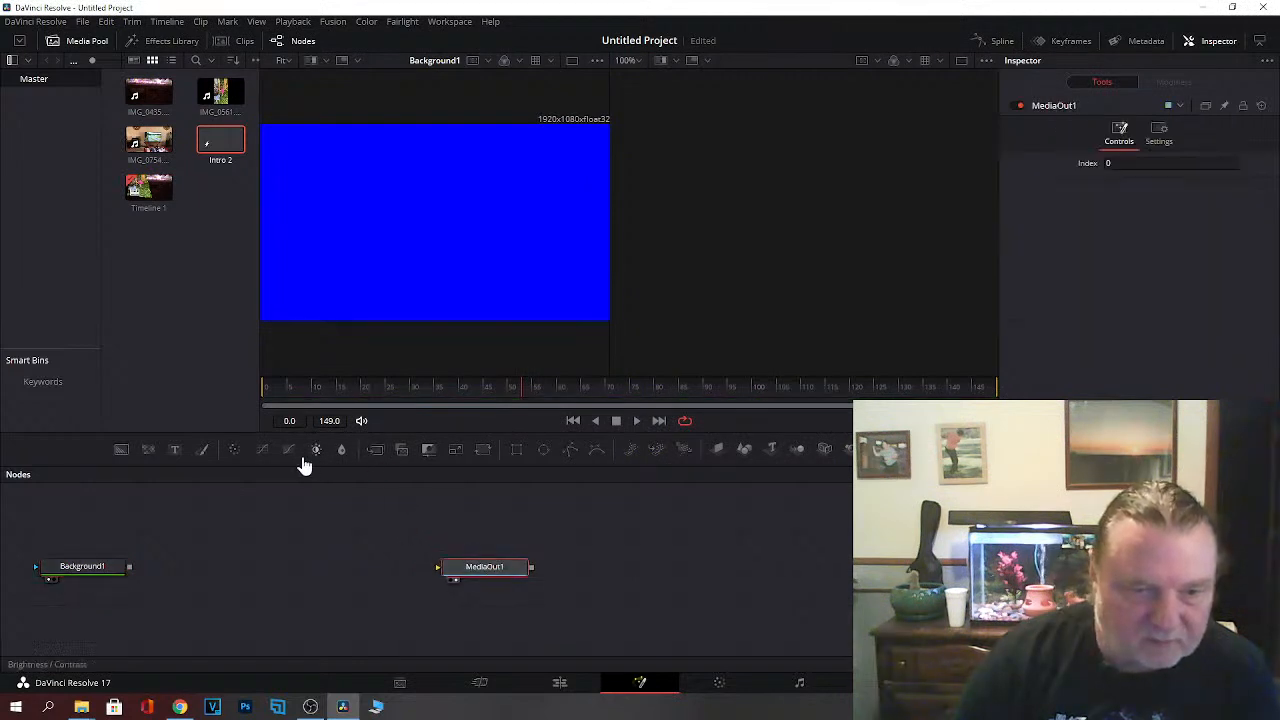
pyautogui.moveTo(175, 450); pyautogui.dragTo(271, 515)
pyautogui.click(1038, 231)
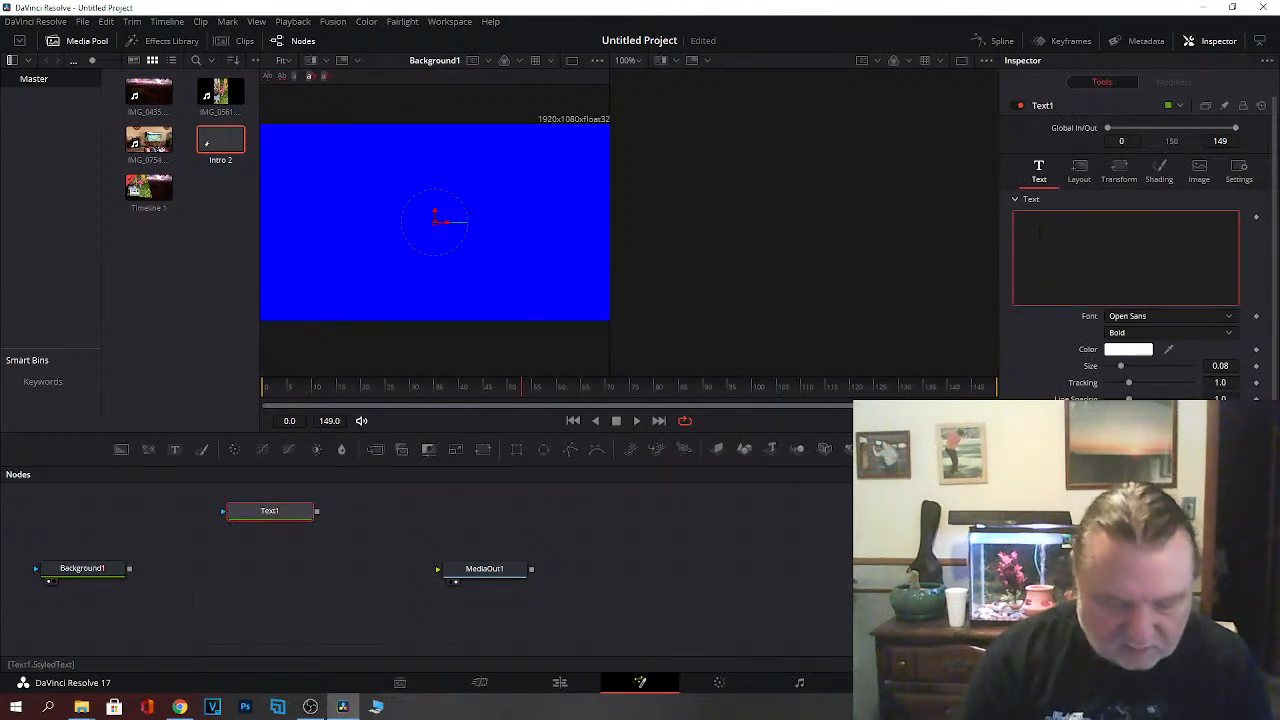
pyautogui.write('Video')
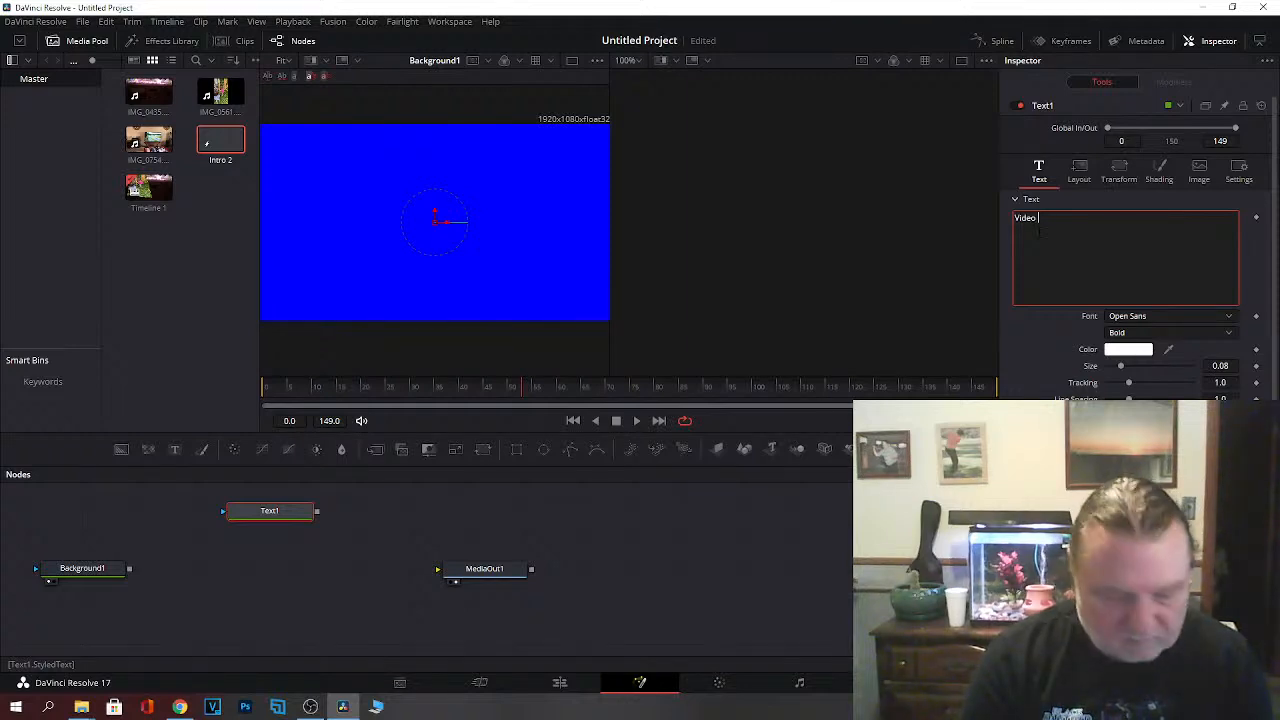
pyautogui.write('in a Video in a Video')
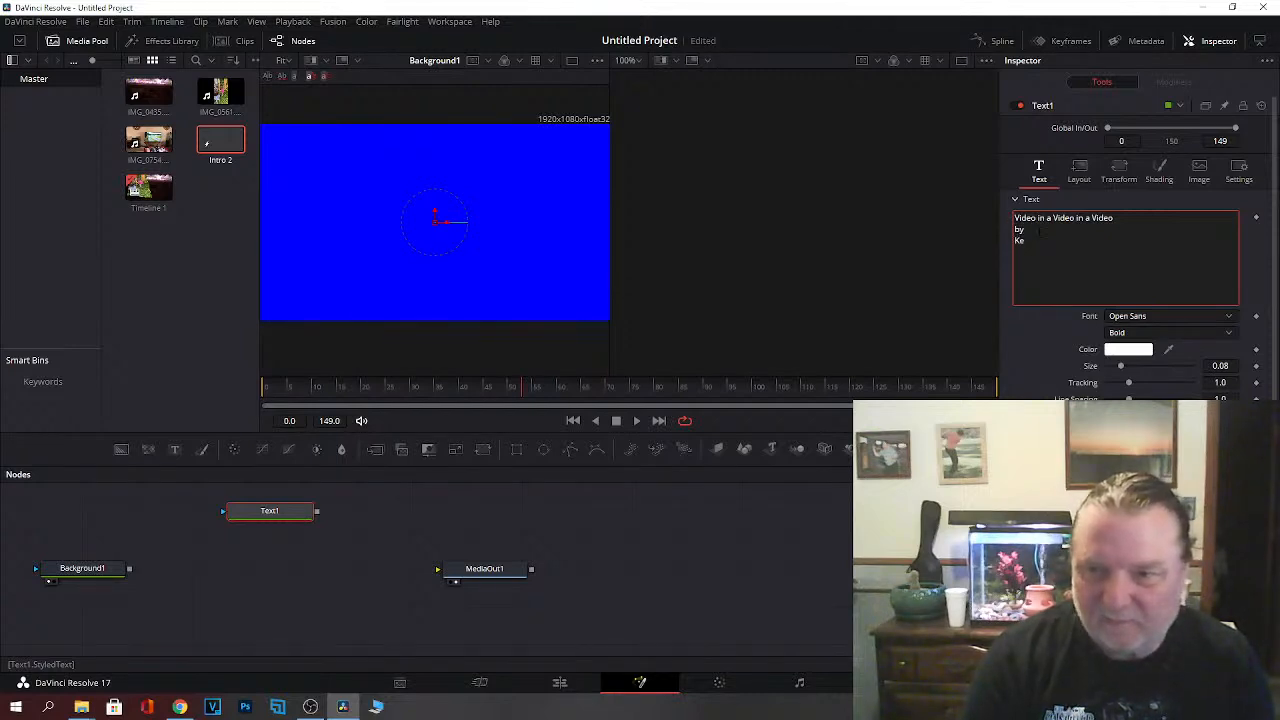
# Step: Color the title text blue, preview the Text1 node, and move the title slightly upward in the frame
pyautogui.click(1120, 358)
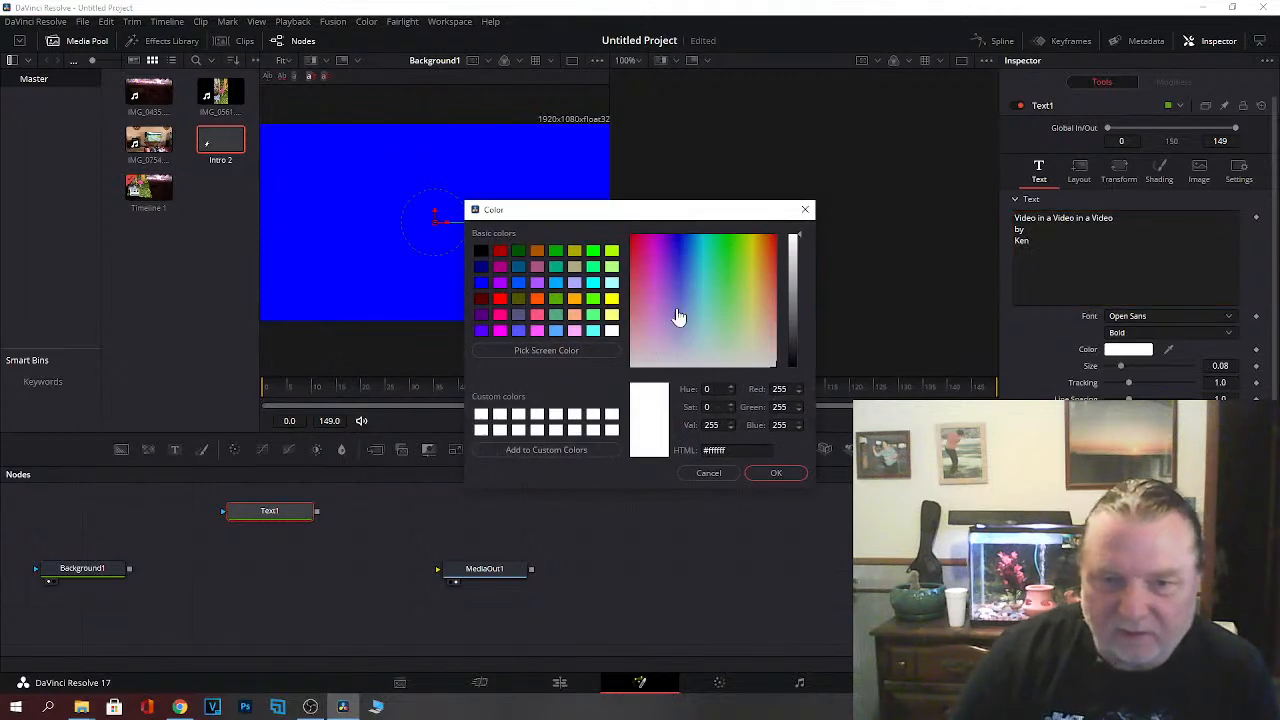
pyautogui.click(483, 288)
pyautogui.click(773, 474)
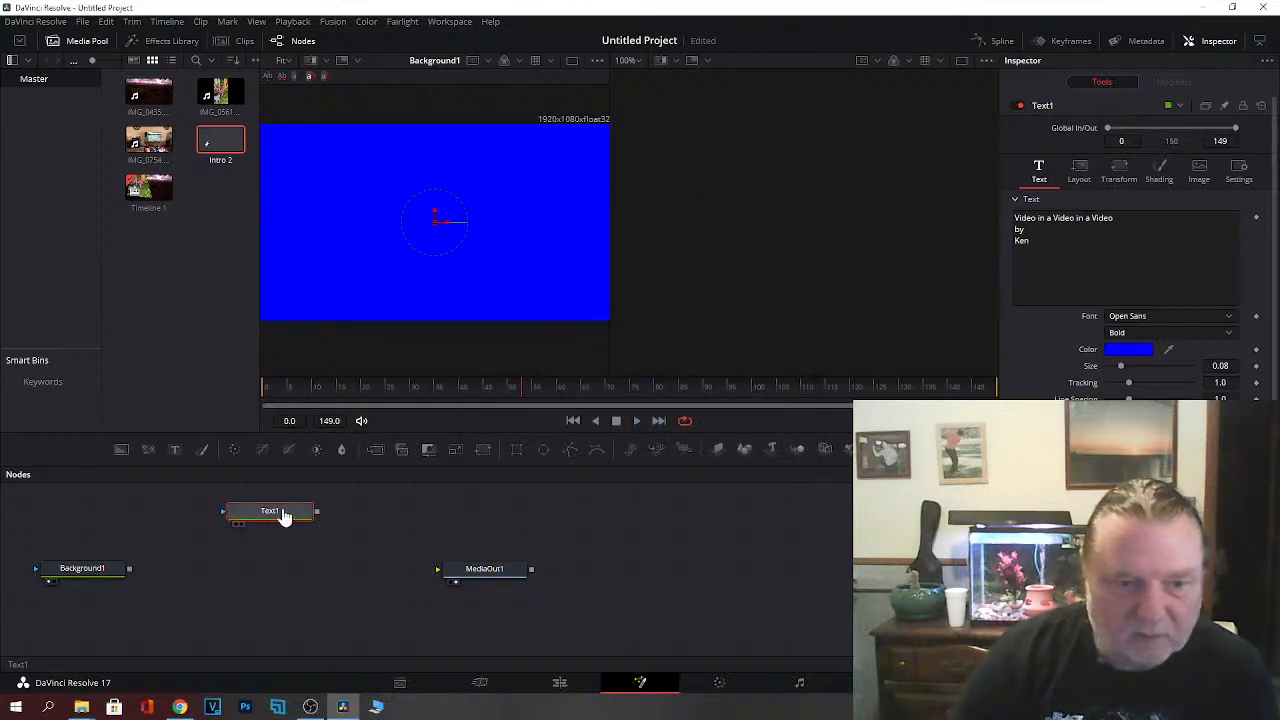
pyautogui.press('1')
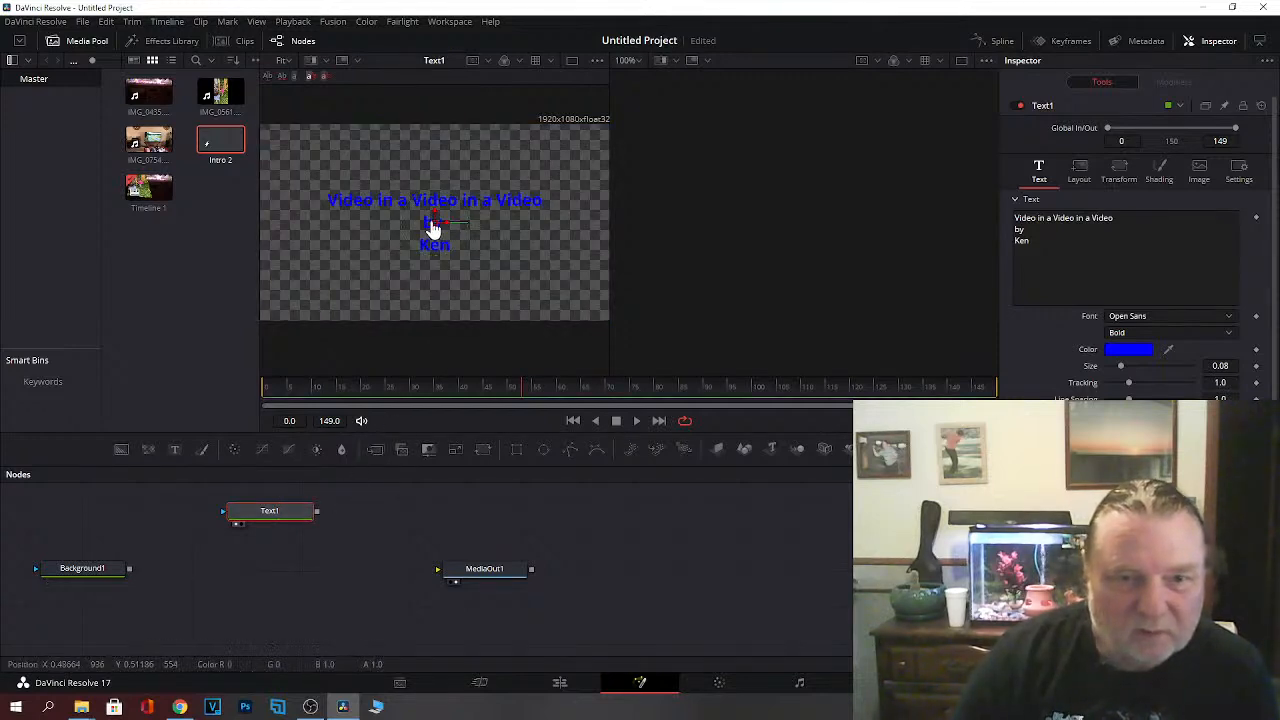
pyautogui.moveTo(435, 235); pyautogui.dragTo(428, 203)
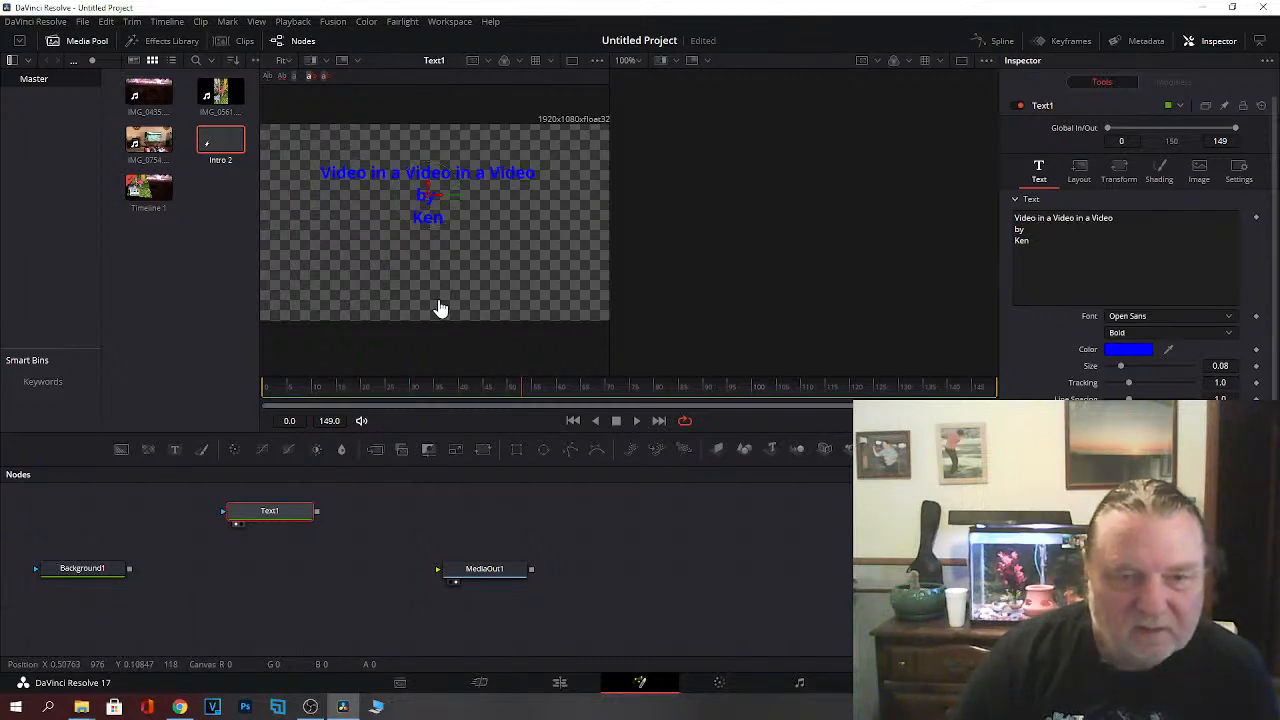
# Step: Add a Merge node below Text1 and connect Background1 through it to MediaOut1
pyautogui.moveTo(380, 452); pyautogui.dragTo(282, 572)
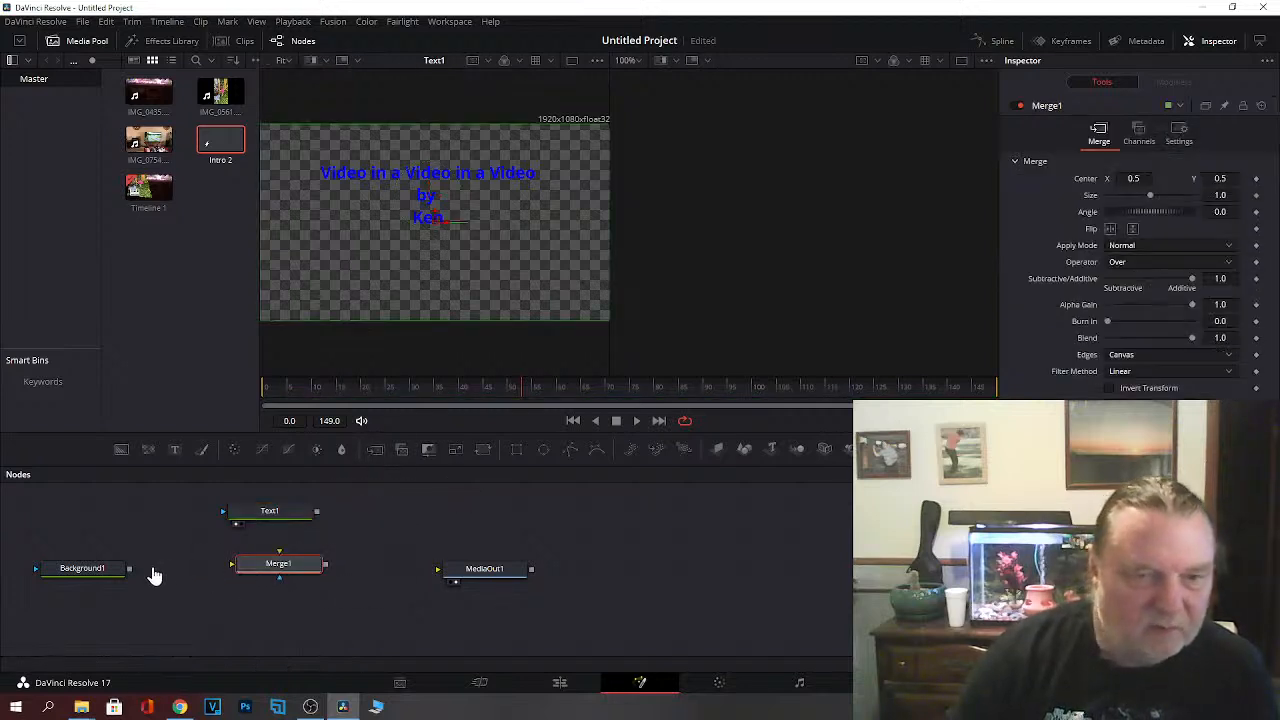
pyautogui.click(262, 515)
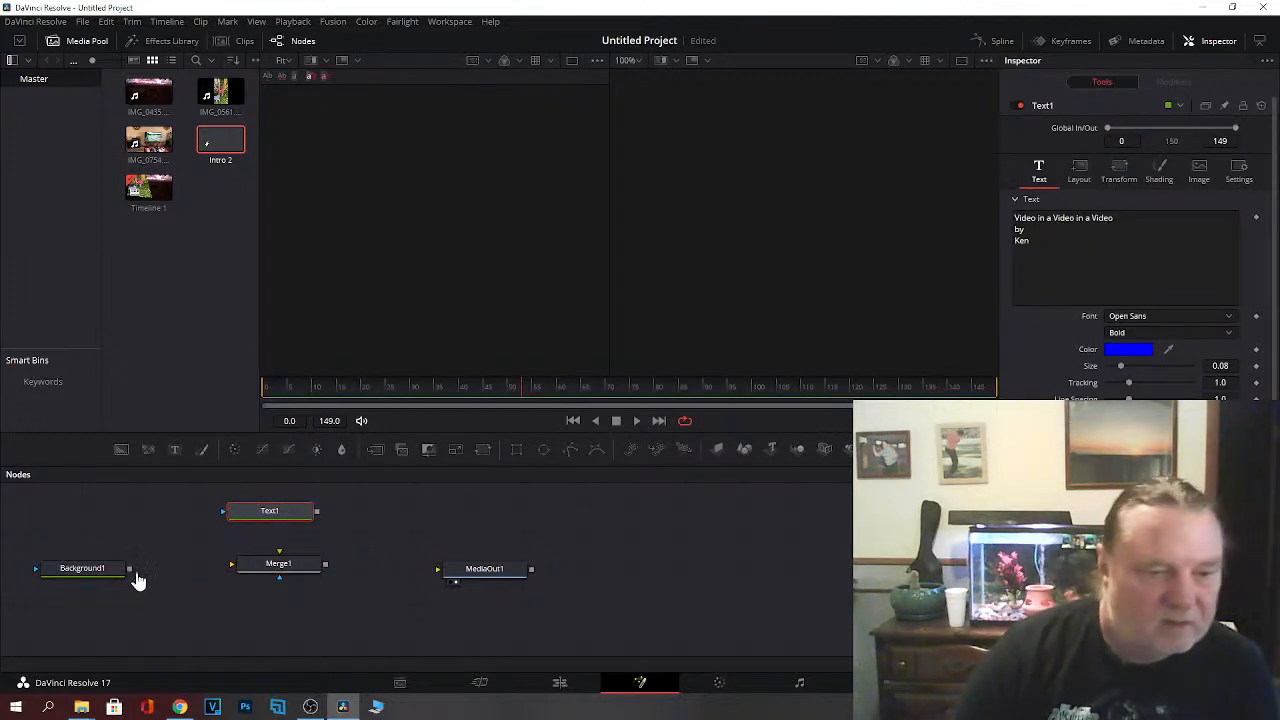
pyautogui.moveTo(129, 568); pyautogui.dragTo(490, 577)
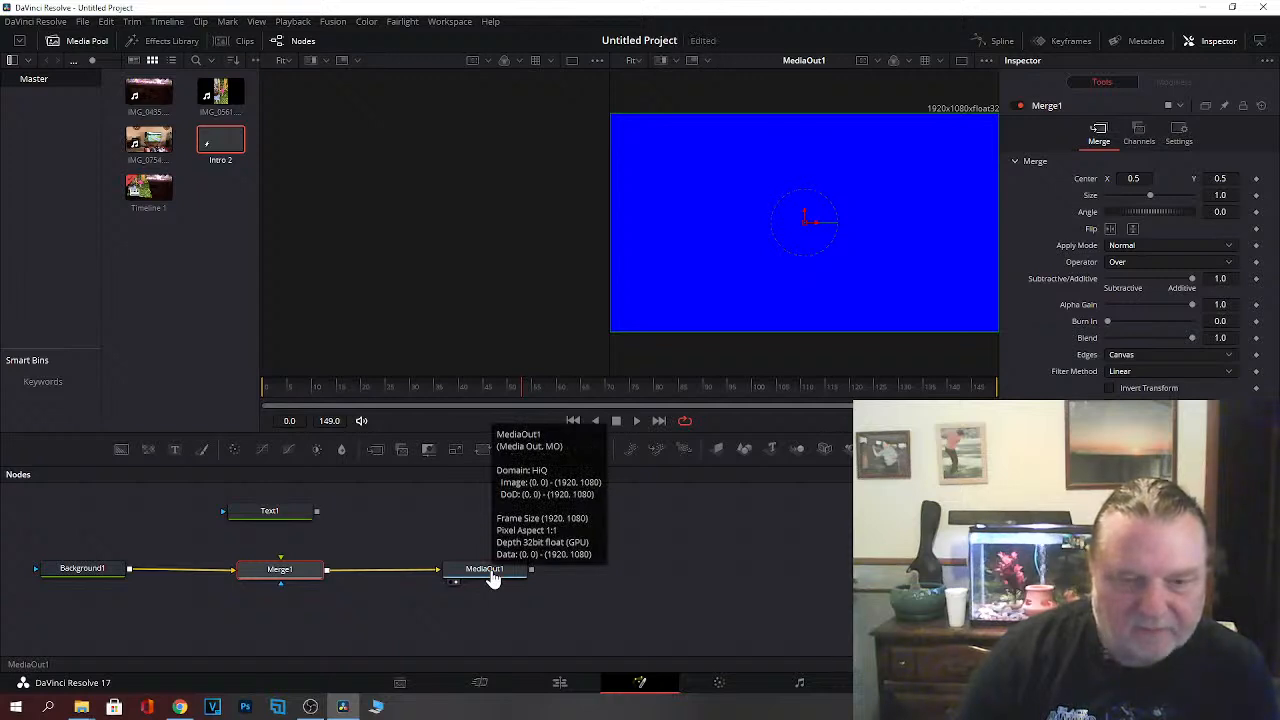
# Step: Connect the Text1 output with the Background1 output through a second merge so the title is composited over the background
pyautogui.moveTo(316, 518); pyautogui.dragTo(280, 580)
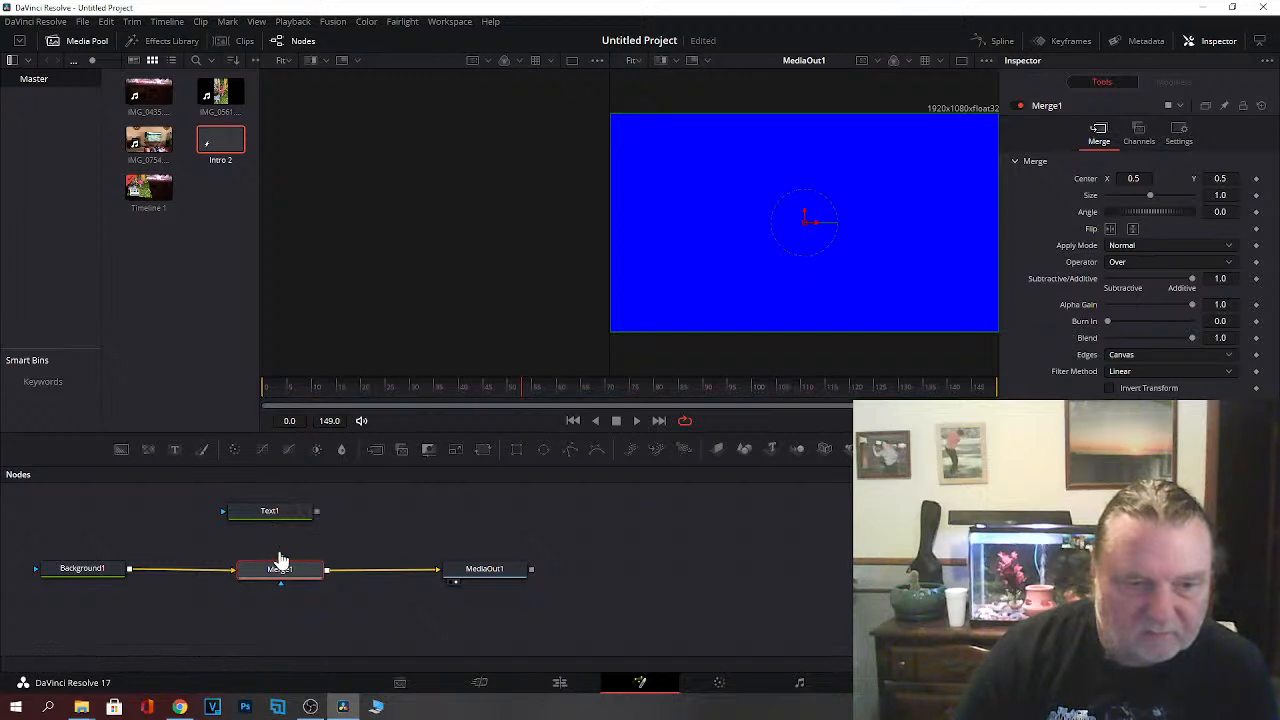
pyautogui.moveTo(318, 512); pyautogui.dragTo(130, 575)
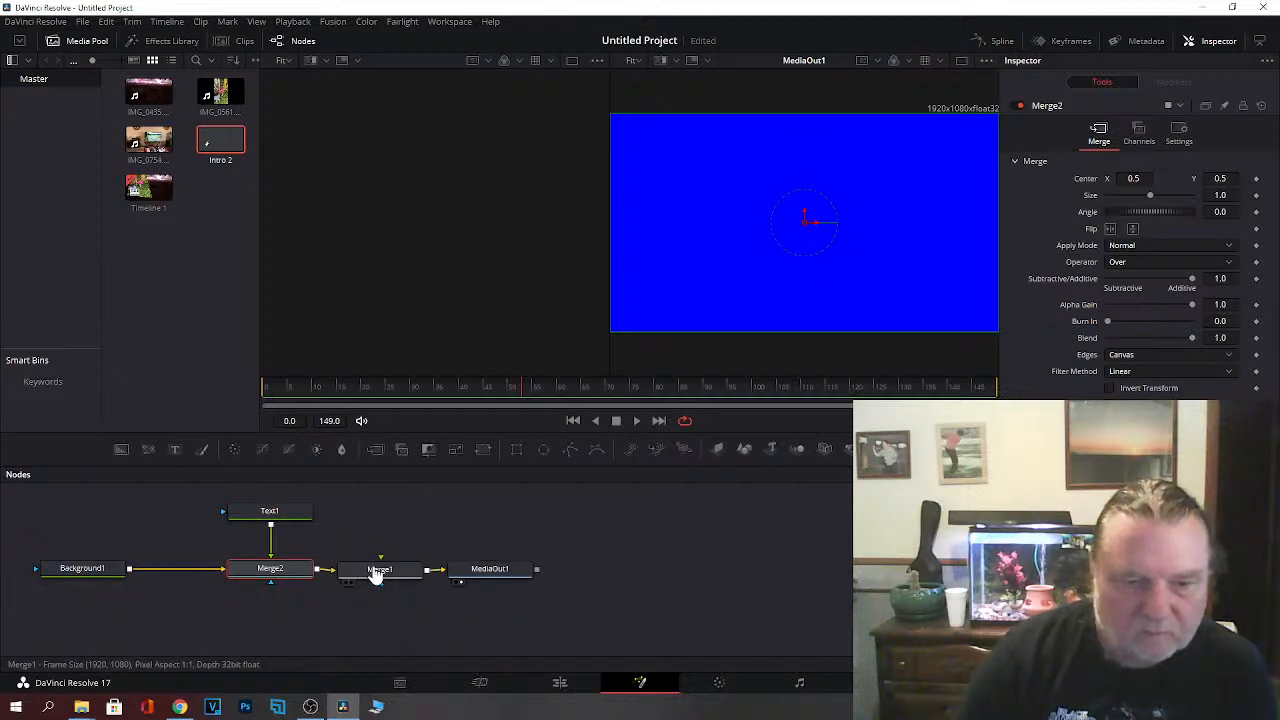
# Step: Reconnect the Text1 output from Merge2 to Merge1 and feed the IMG_0754.MP4 clip into Merge2 as its foreground
pyautogui.moveTo(380, 576); pyautogui.dragTo(382, 573)
pyautogui.moveTo(481, 576); pyautogui.dragTo(494, 574)
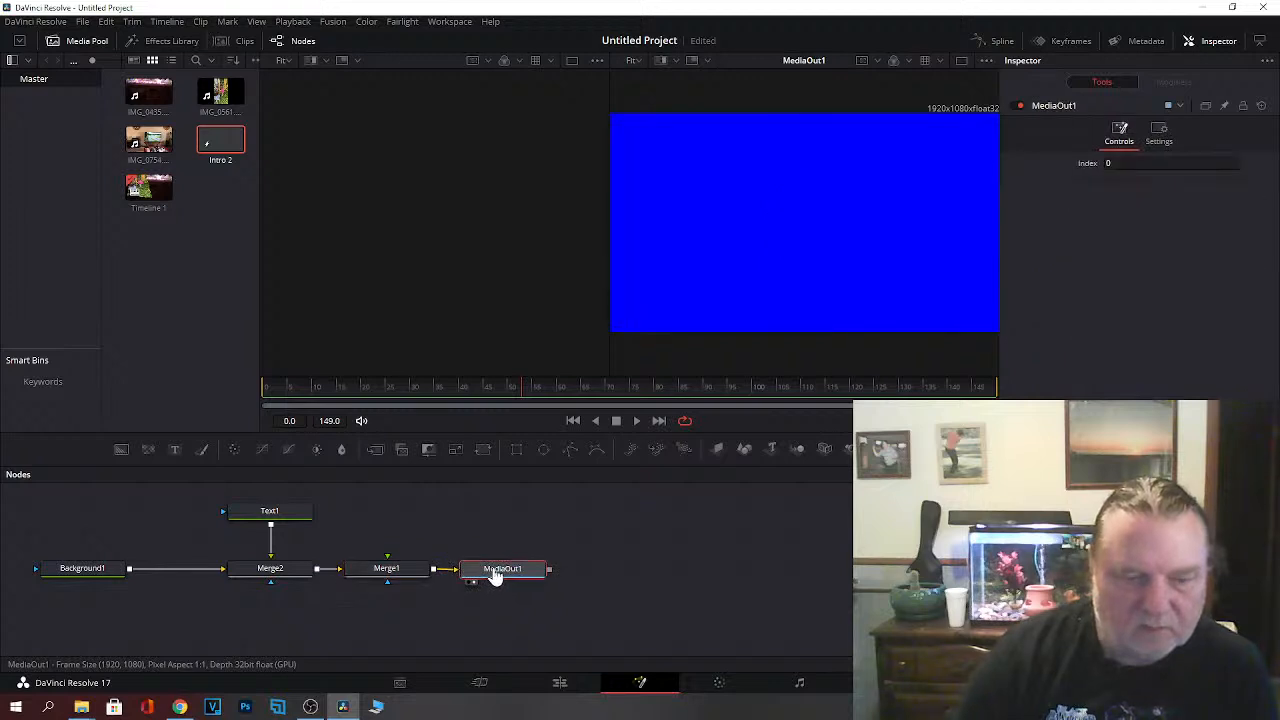
pyautogui.click(273, 550)
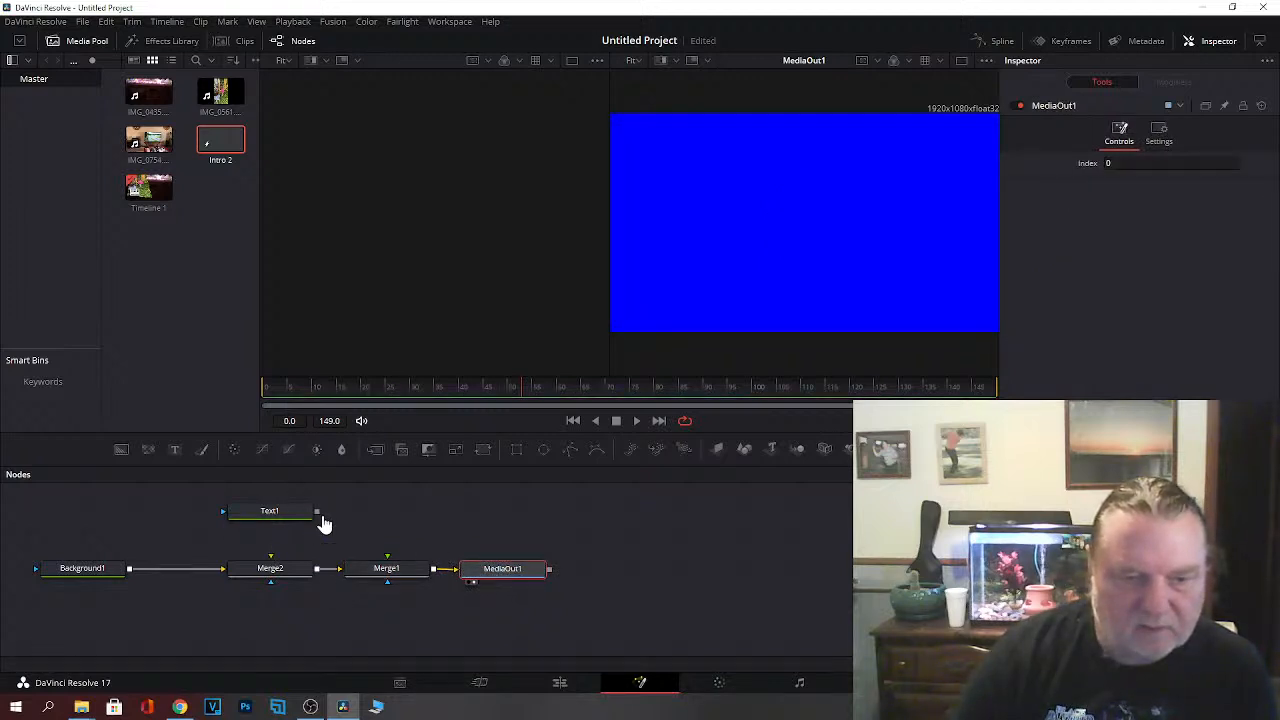
pyautogui.moveTo(318, 513); pyautogui.dragTo(386, 572)
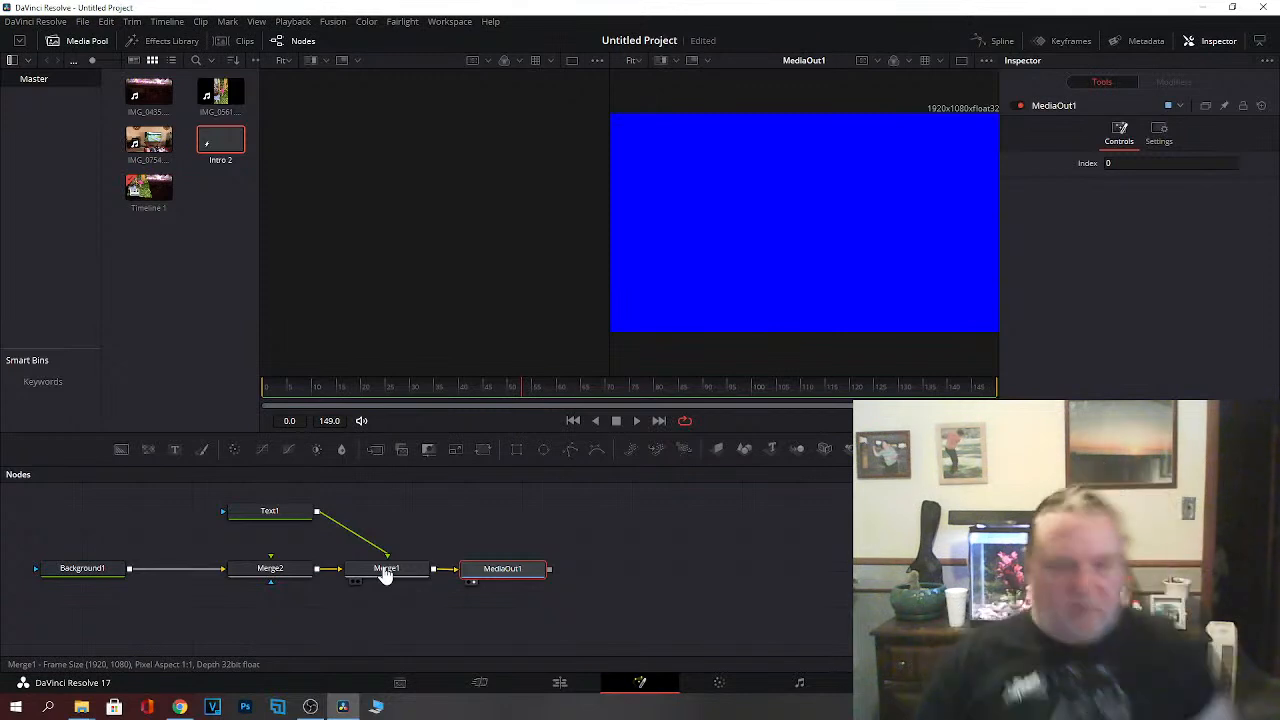
pyautogui.moveTo(148, 140); pyautogui.dragTo(263, 581)
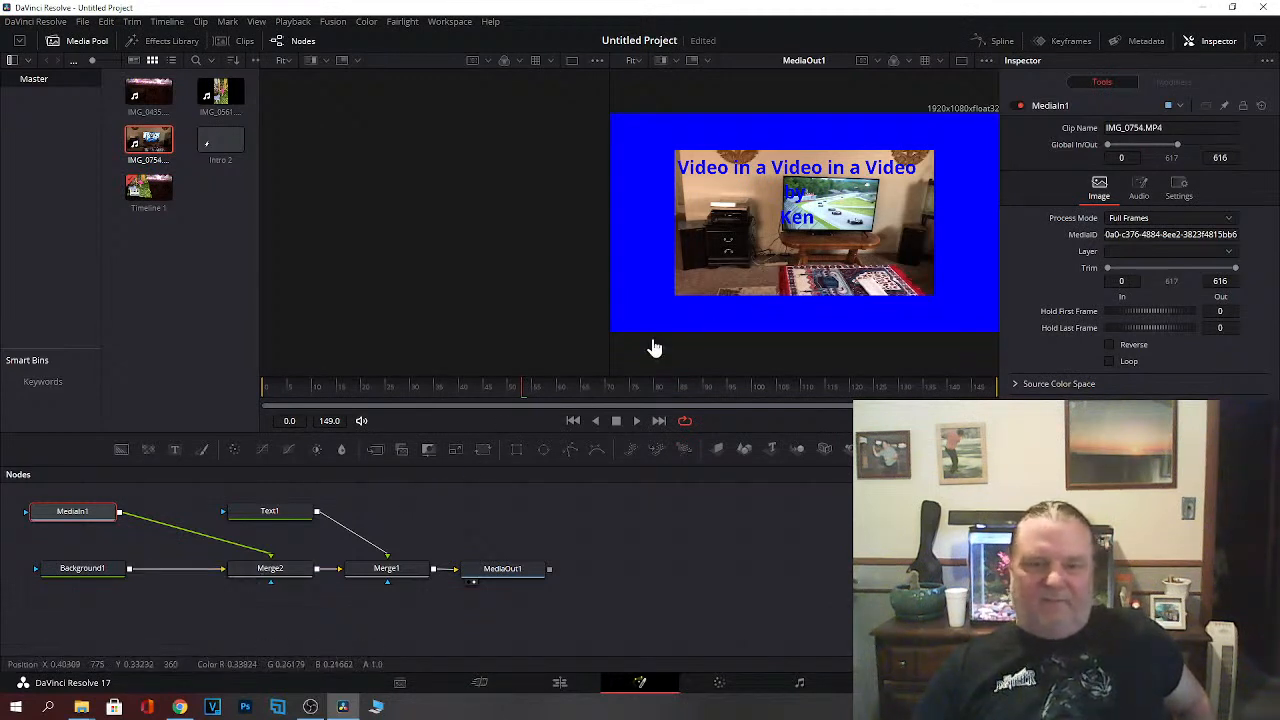
# Step: Preview the Text1 node in the empty viewer and color the title text pink, #ff5c6c
pyautogui.click(277, 517)
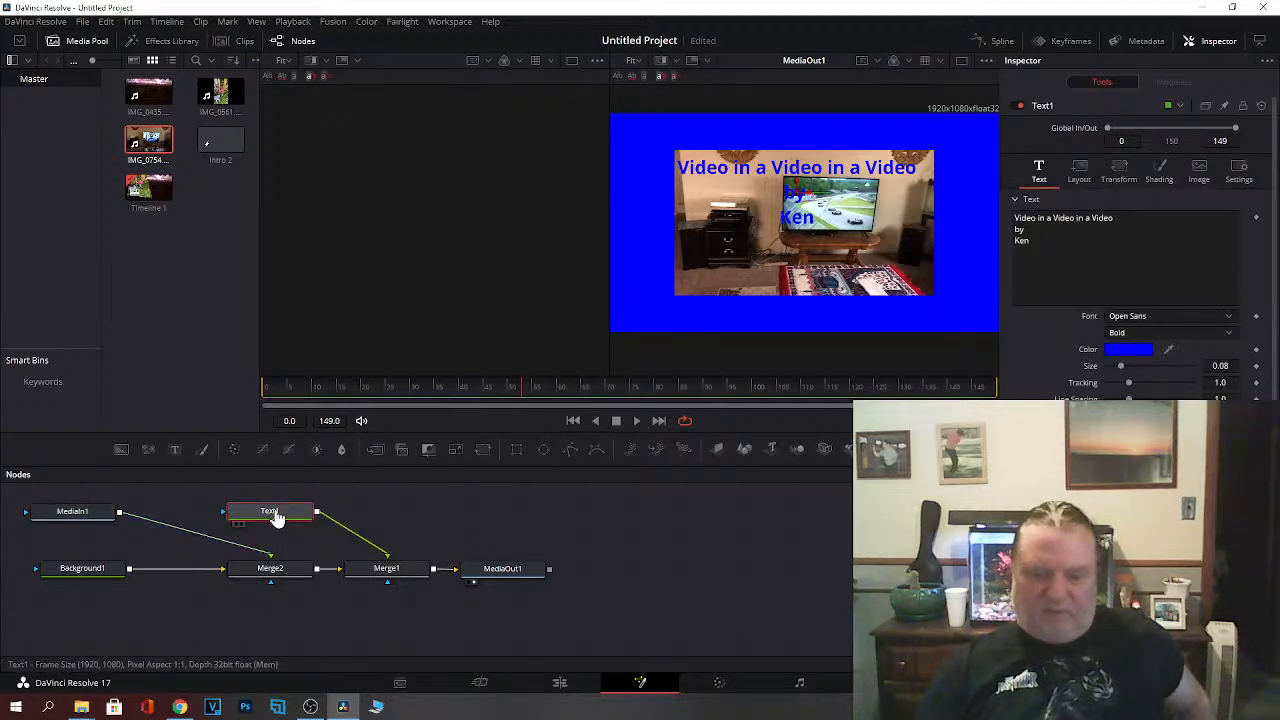
pyautogui.press('1')
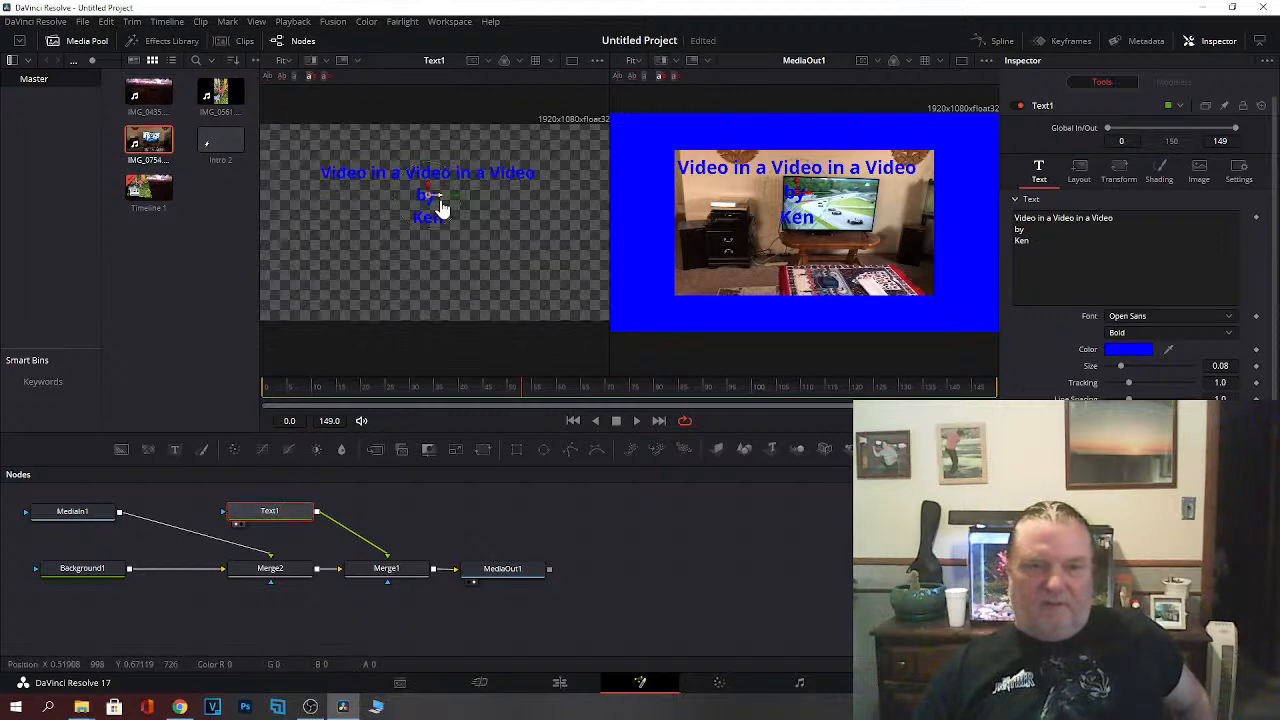
pyautogui.click(1131, 352)
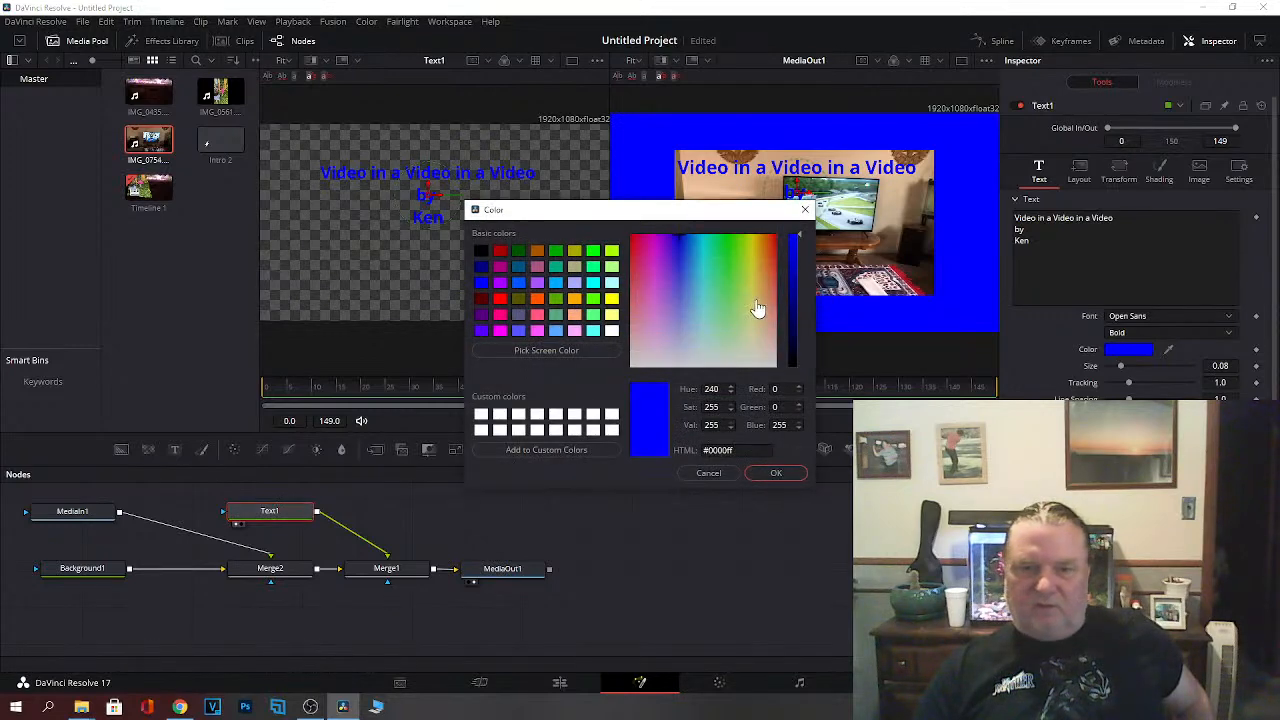
pyautogui.moveTo(684, 245); pyautogui.dragTo(634, 288)
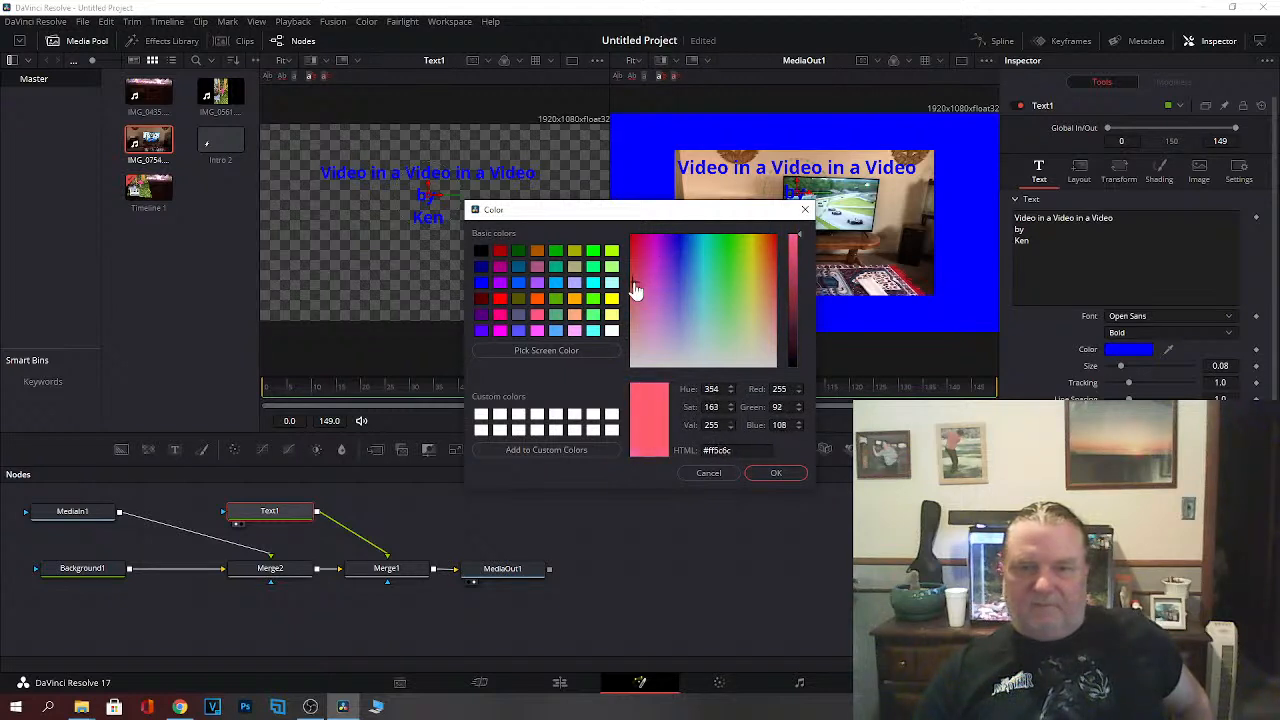
pyautogui.click(770, 476)
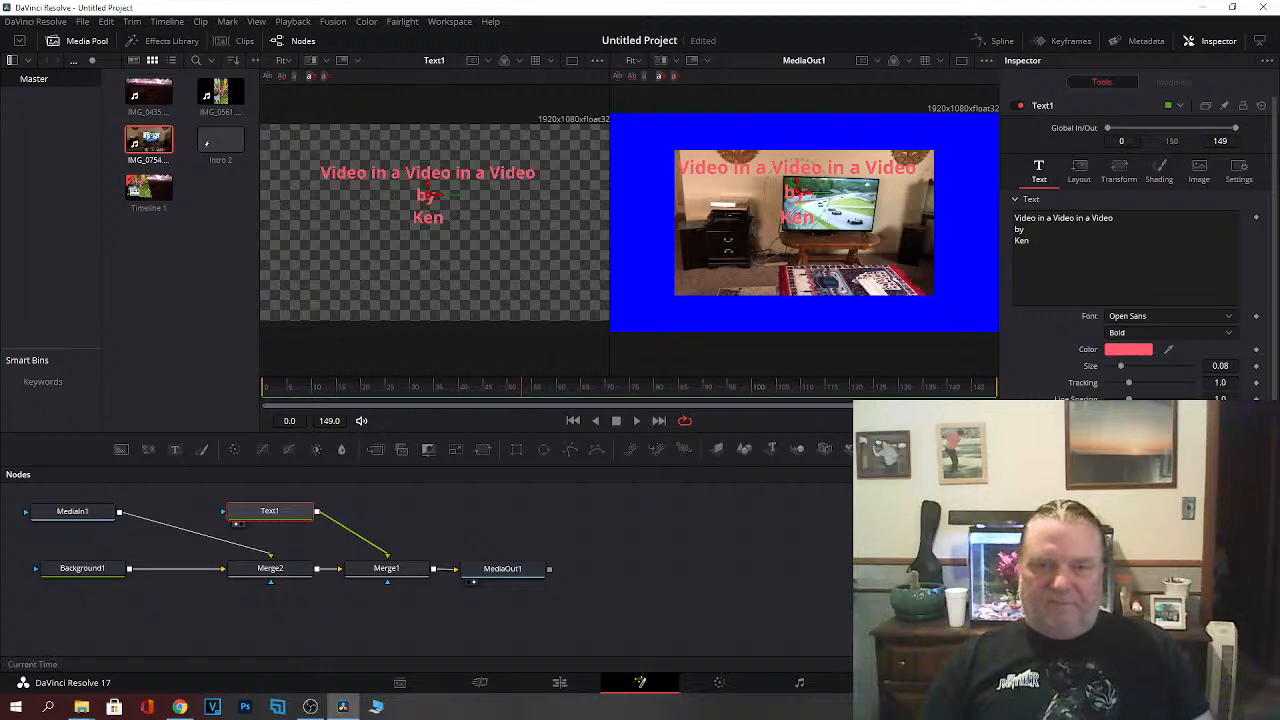
# Step: Color the title text black and move the title a little to the right and slightly down in the frame
pyautogui.click(1127, 350)
pyautogui.click(482, 251)
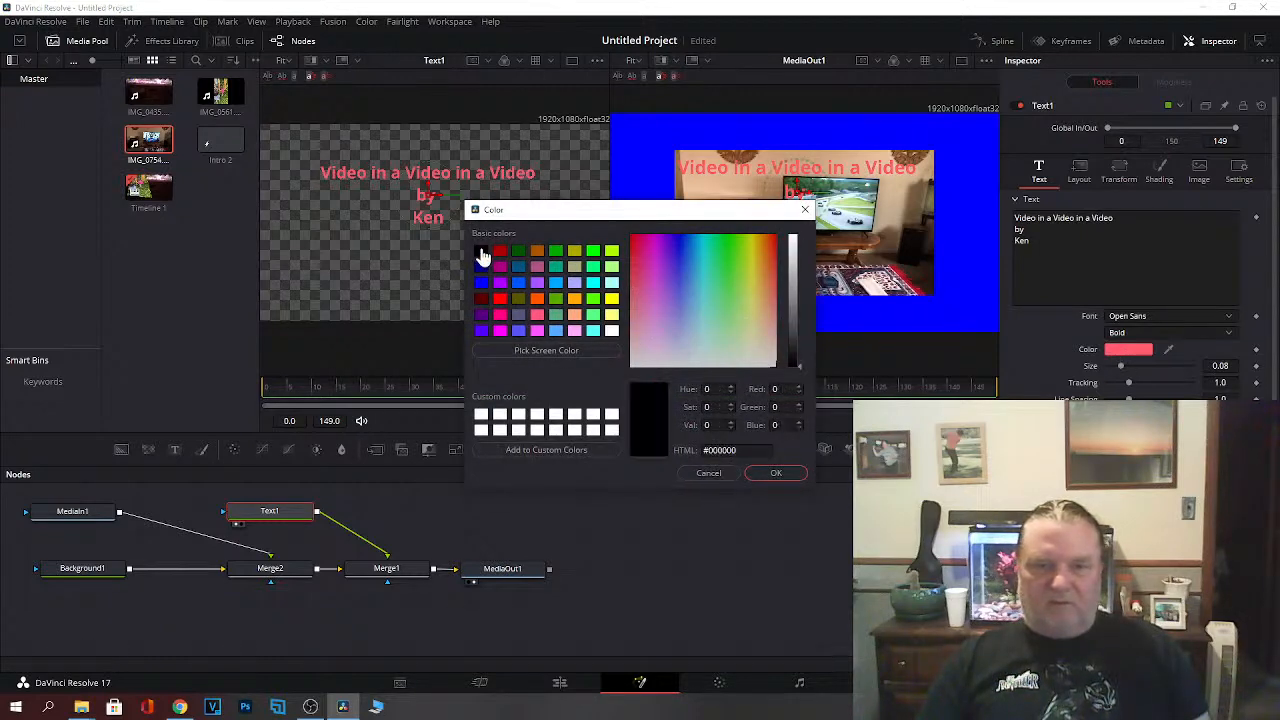
pyautogui.click(794, 481)
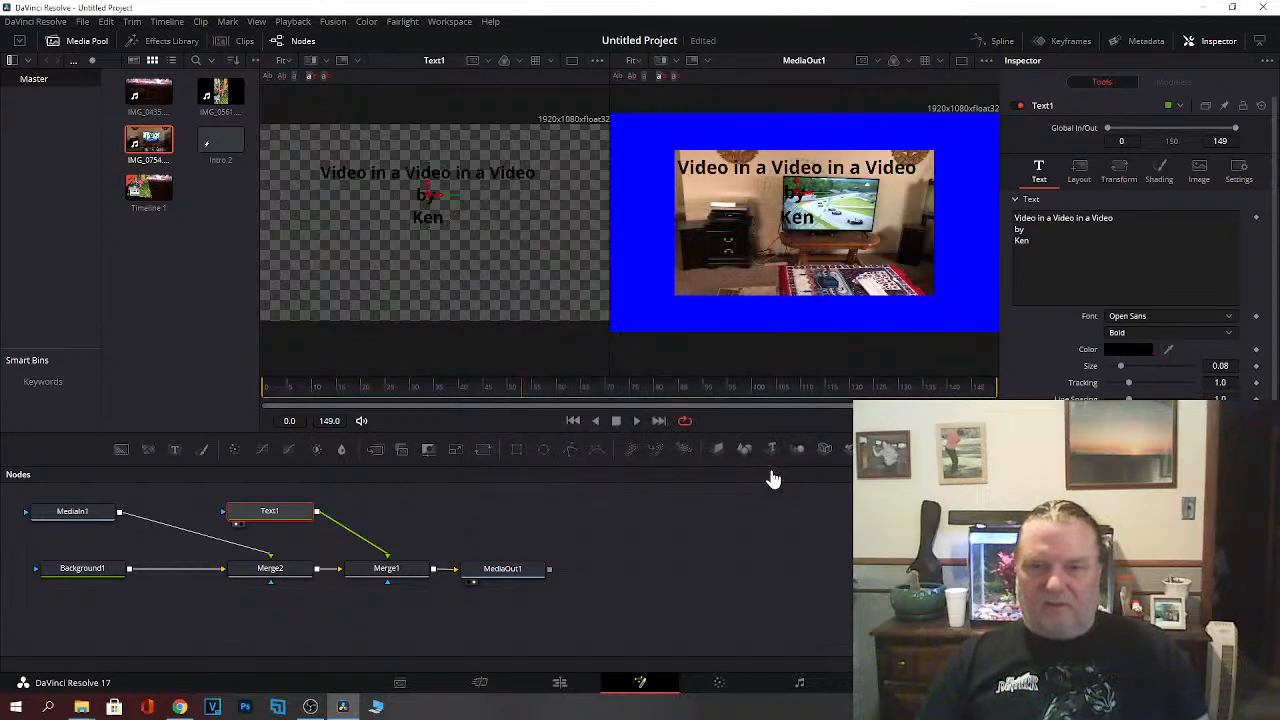
pyautogui.moveTo(429, 197); pyautogui.dragTo(460, 204)
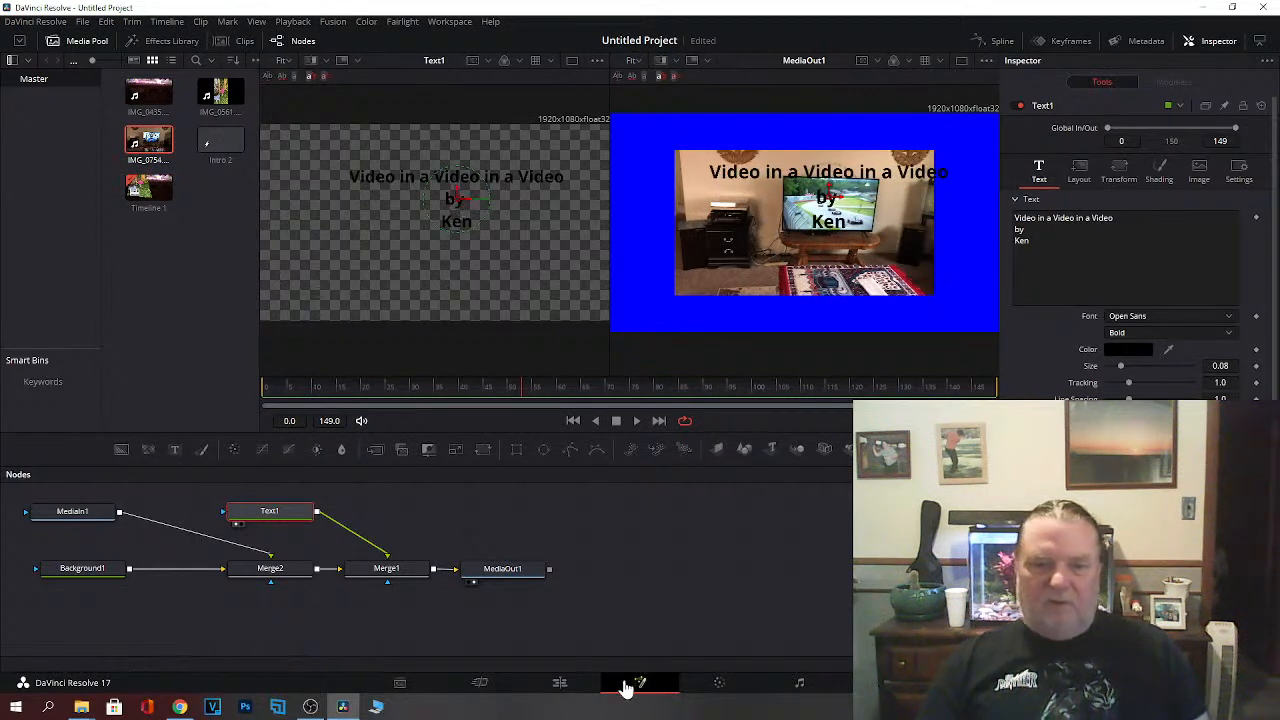
# Step: On the Edit page timeline, shift IMG_0561.MP4 on Video 3 and IMG_0435.MP4 on Video 1 to start where the intro ends
pyautogui.click(558, 685)
pyautogui.click(680, 341)
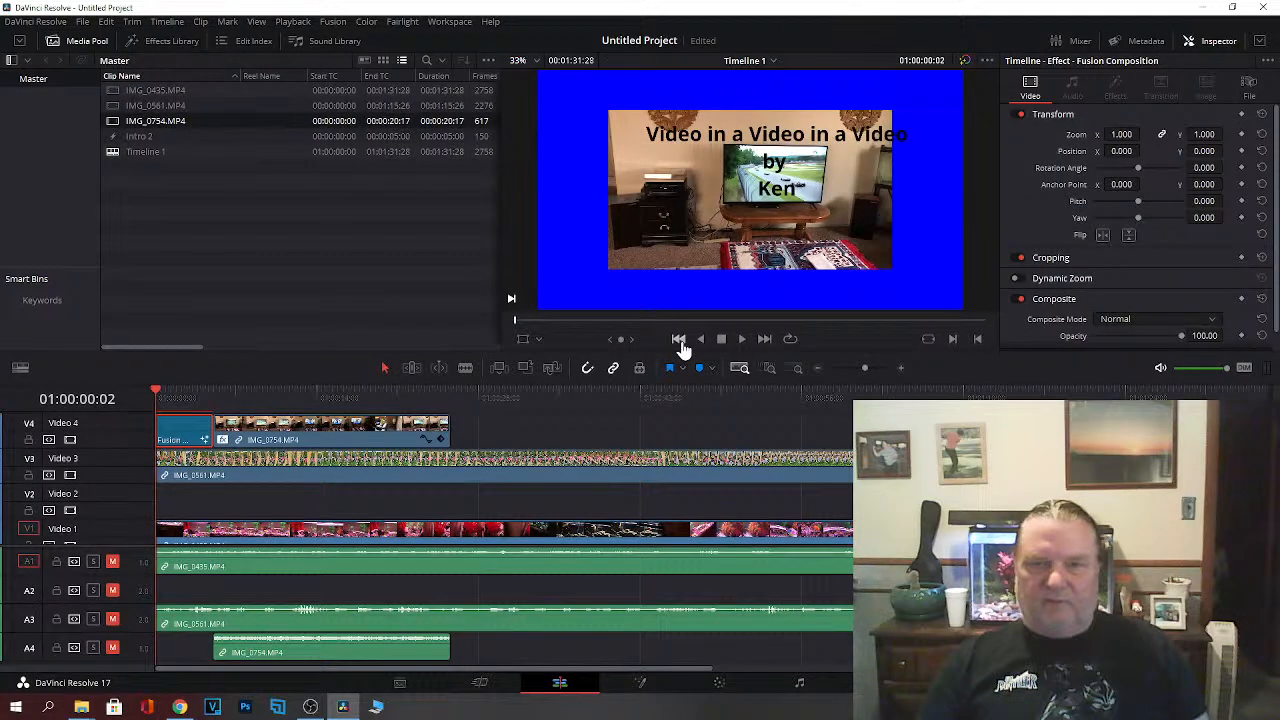
pyautogui.click(680, 341)
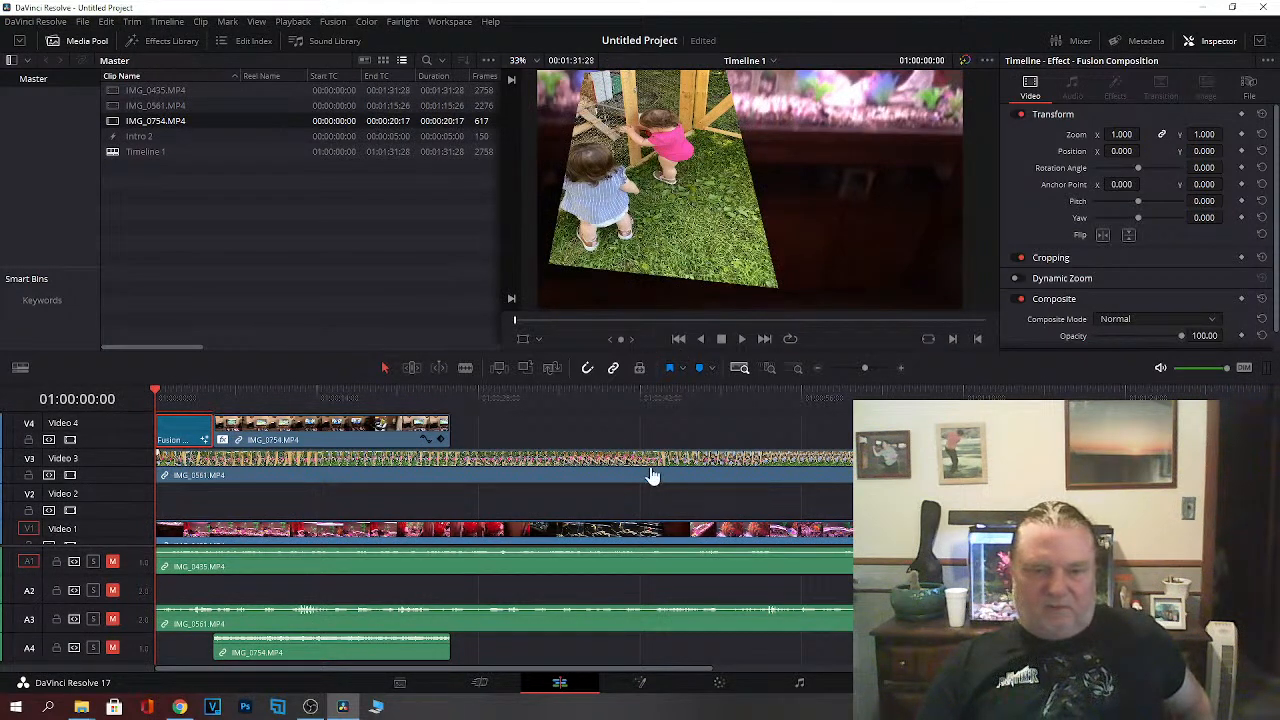
pyautogui.moveTo(543, 458); pyautogui.dragTo(594, 466)
pyautogui.moveTo(474, 543); pyautogui.dragTo(533, 535)
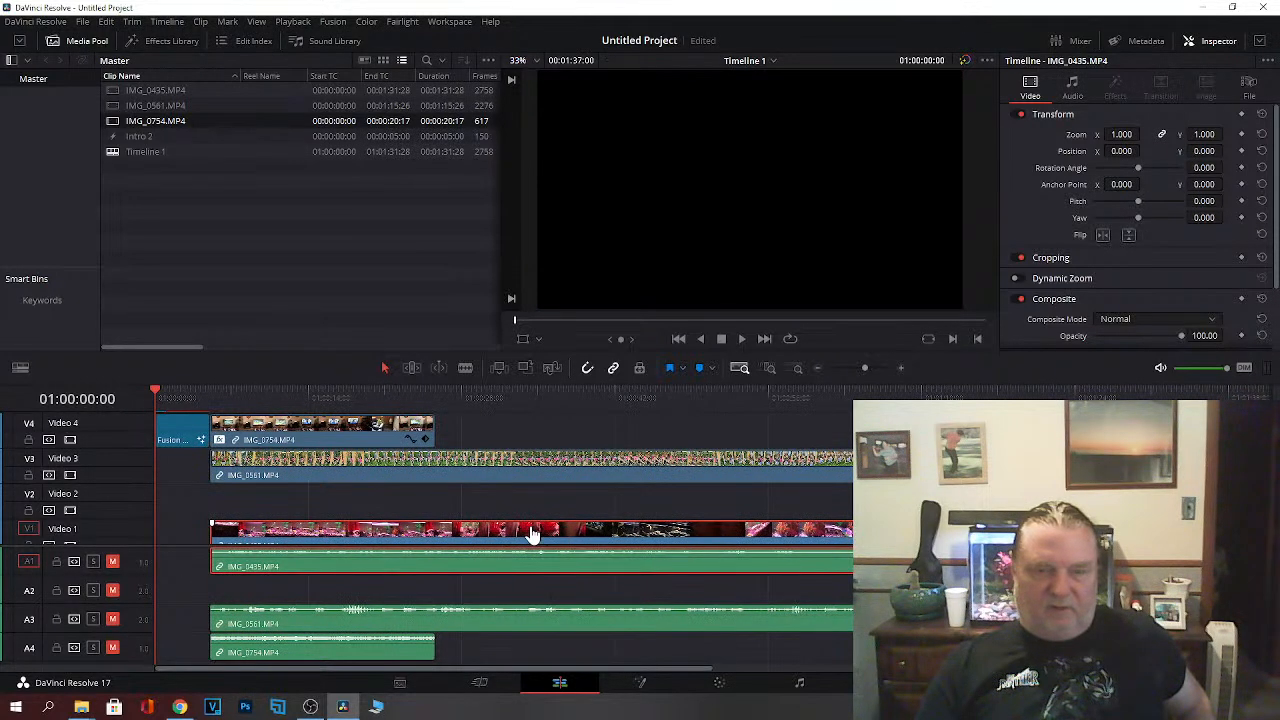
# Step: Play the timeline from the start to review the intro and collage, and park the playhead within the intro
pyautogui.click(741, 339)
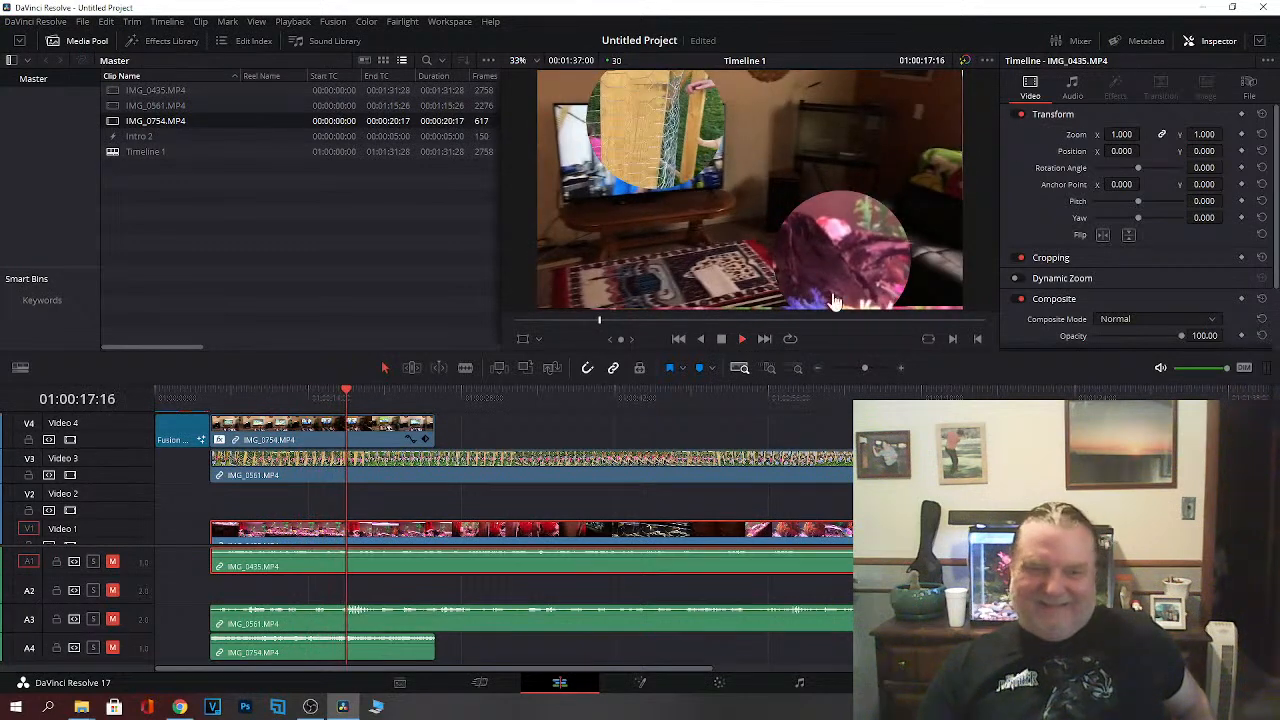
pyautogui.click(722, 339)
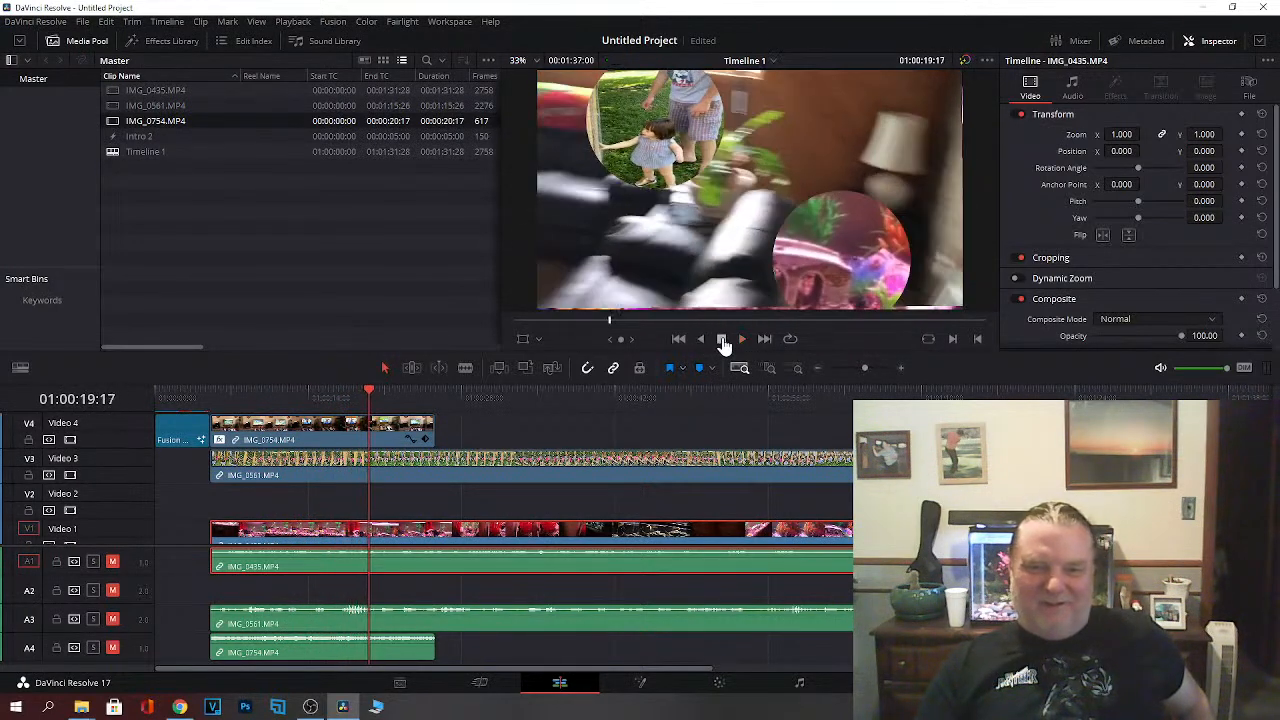
pyautogui.click(679, 340)
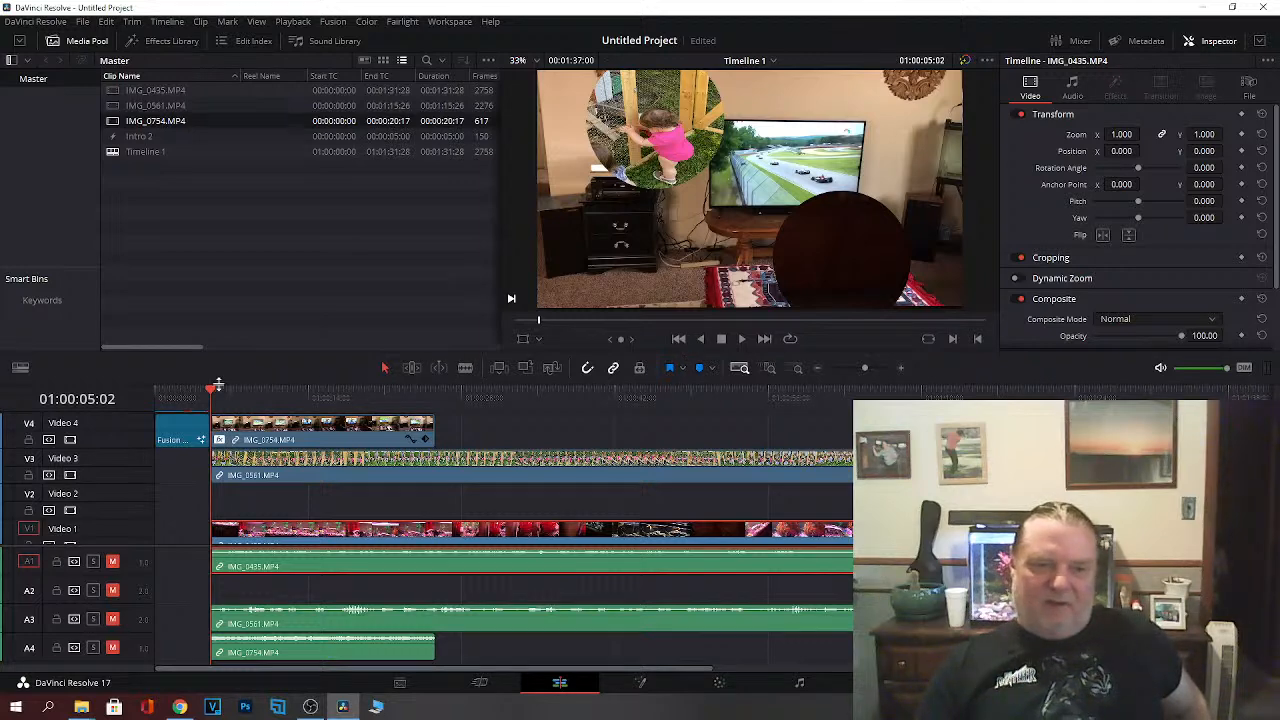
pyautogui.moveTo(213, 398); pyautogui.dragTo(156, 398)
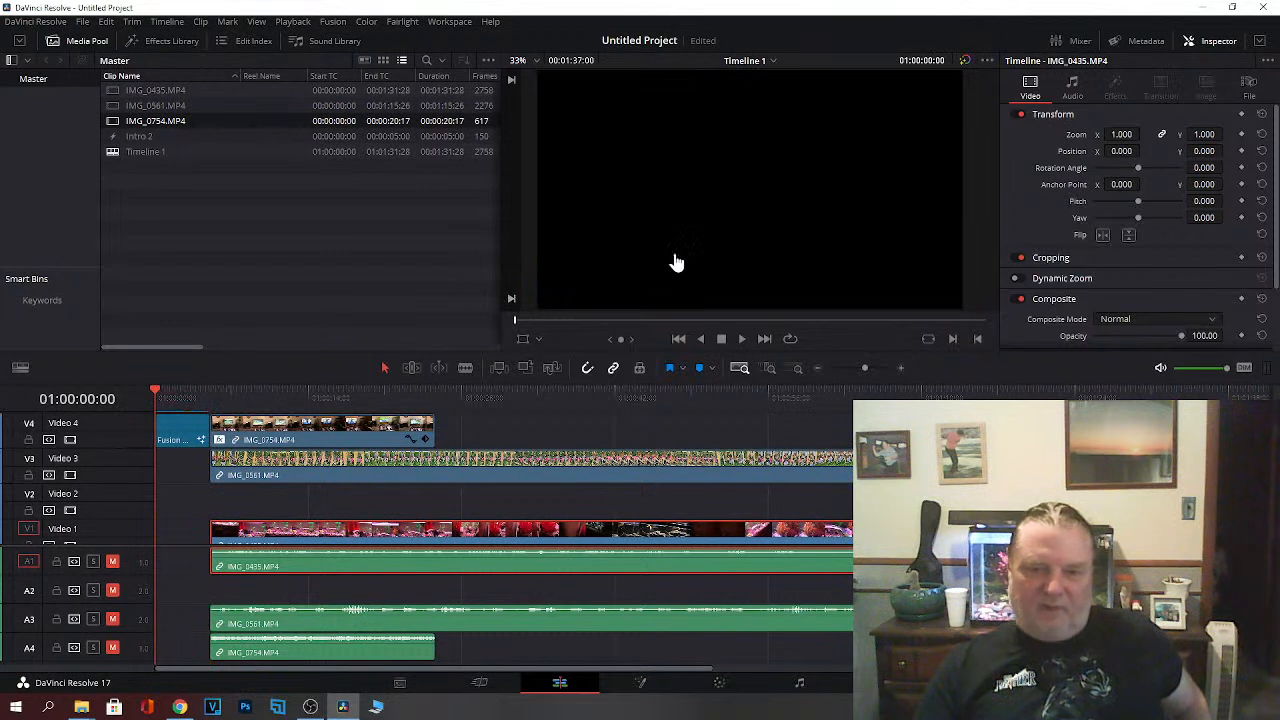
pyautogui.click(181, 438)
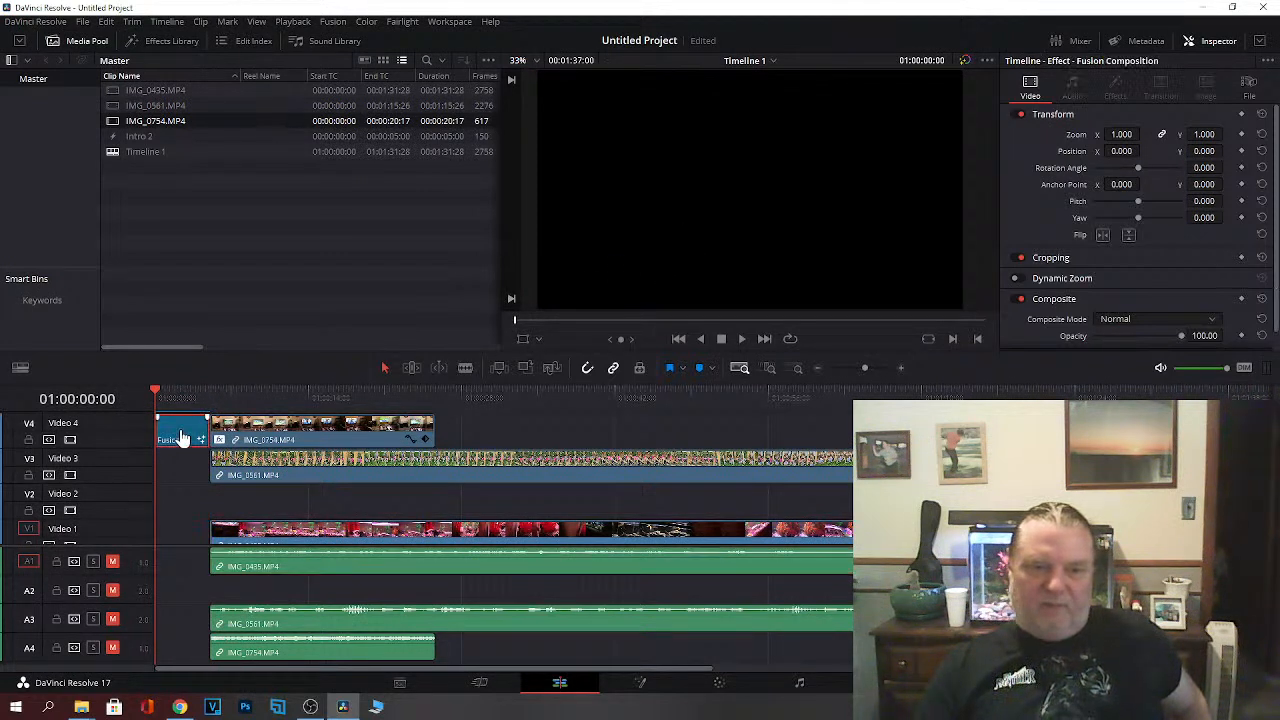
pyautogui.click(177, 398)
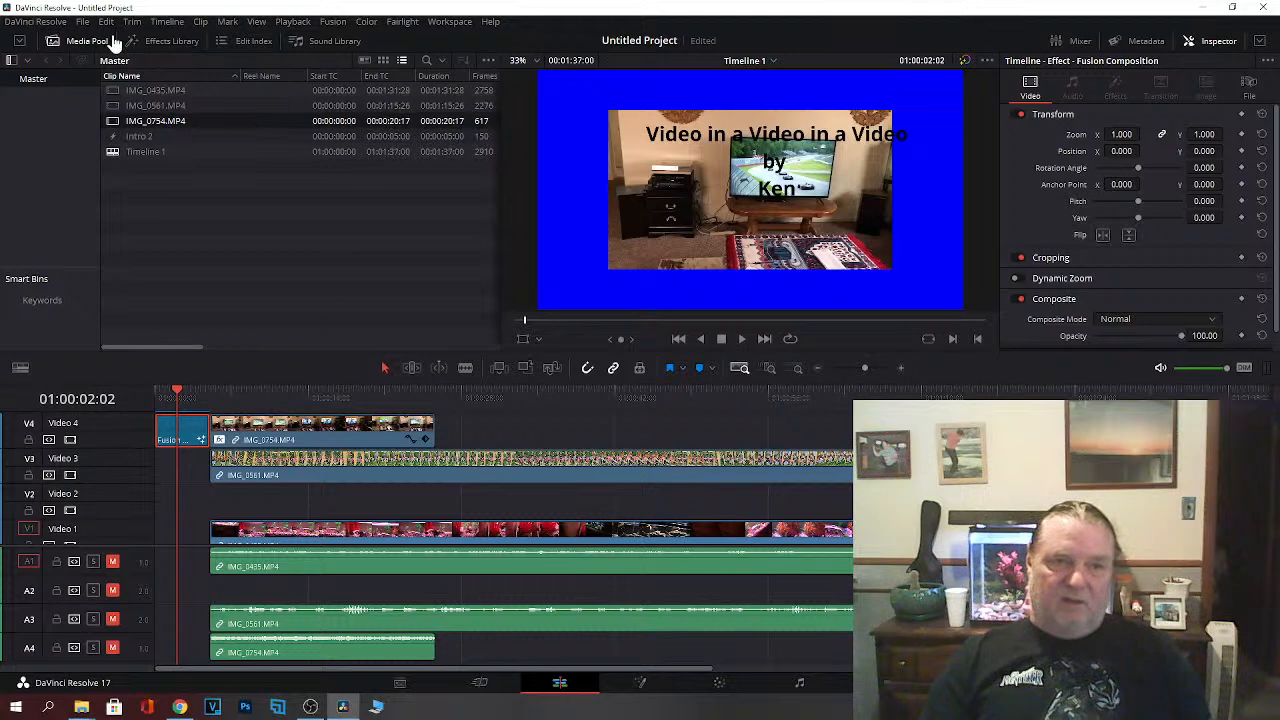
# Step: Add a Scroll title from the effects library's titles to the end of the timeline after the last clip
pyautogui.click(157, 48)
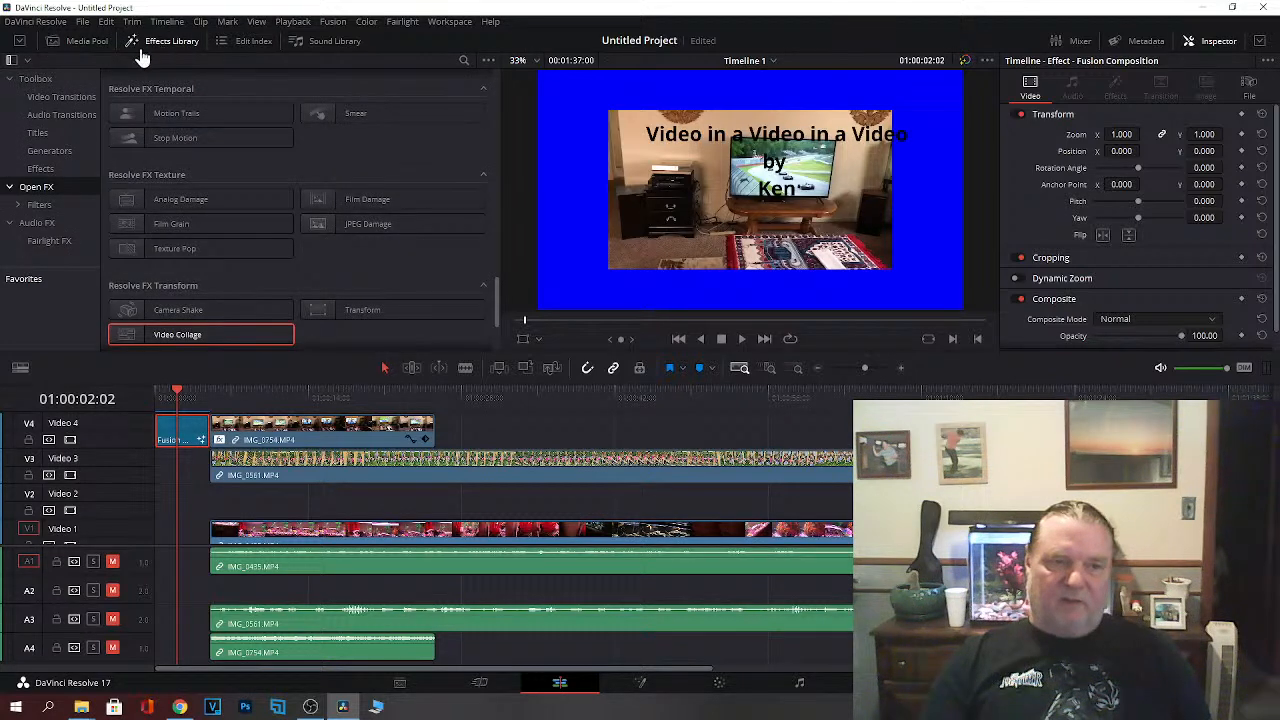
pyautogui.click(38, 134)
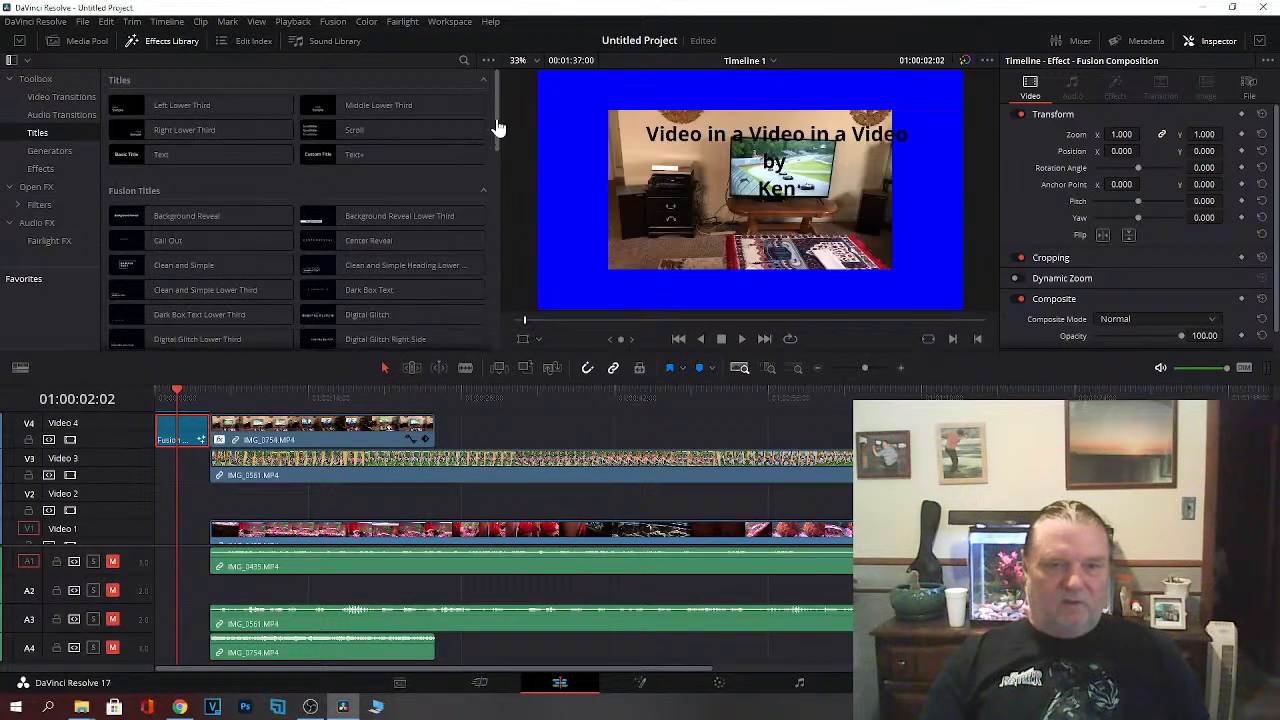
pyautogui.moveTo(500, 127); pyautogui.dragTo(500, 129)
pyautogui.click(362, 110)
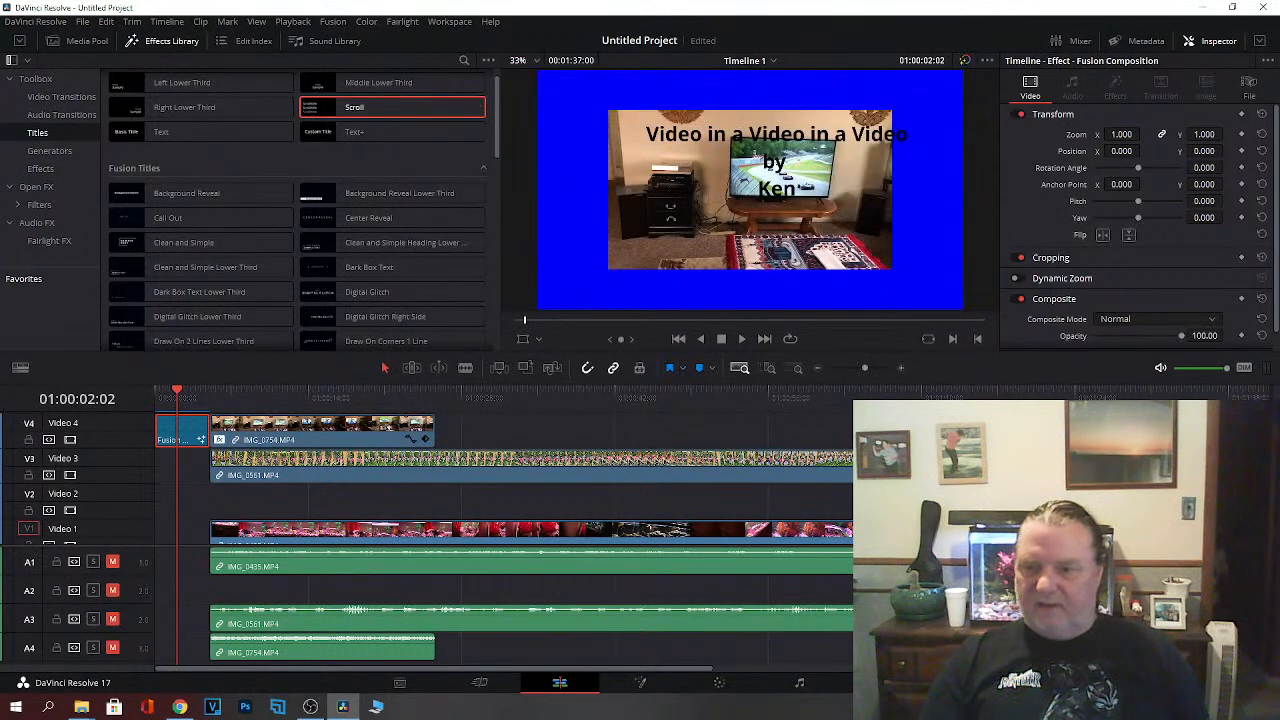
pyautogui.scroll(-1, 500, 480)
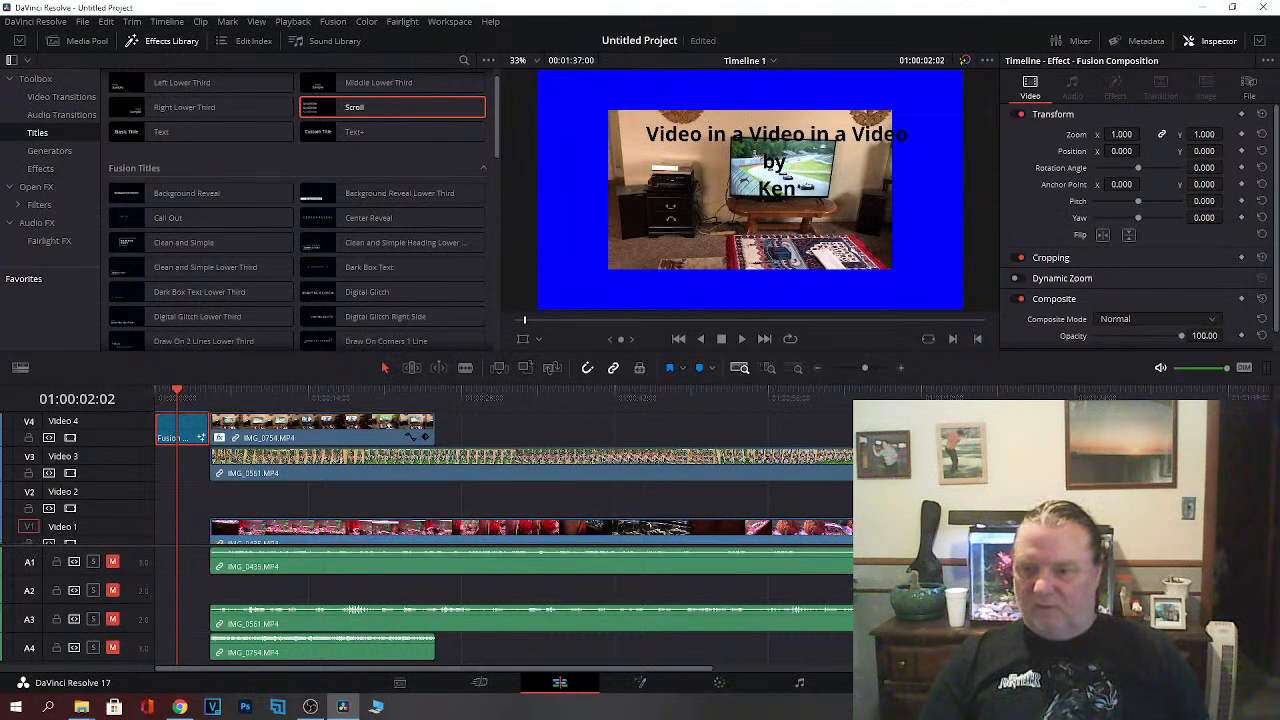
pyautogui.hscroll(3, 500, 480)
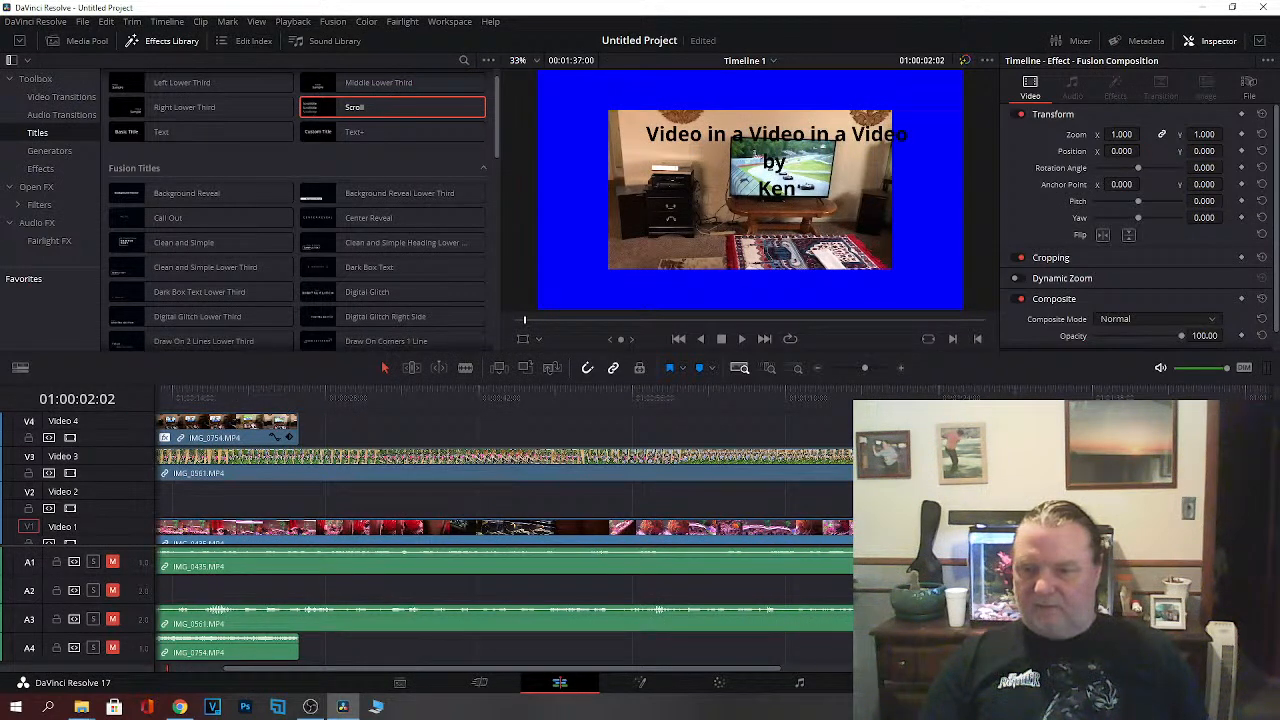
pyautogui.moveTo(362, 107); pyautogui.dragTo(1085, 465)
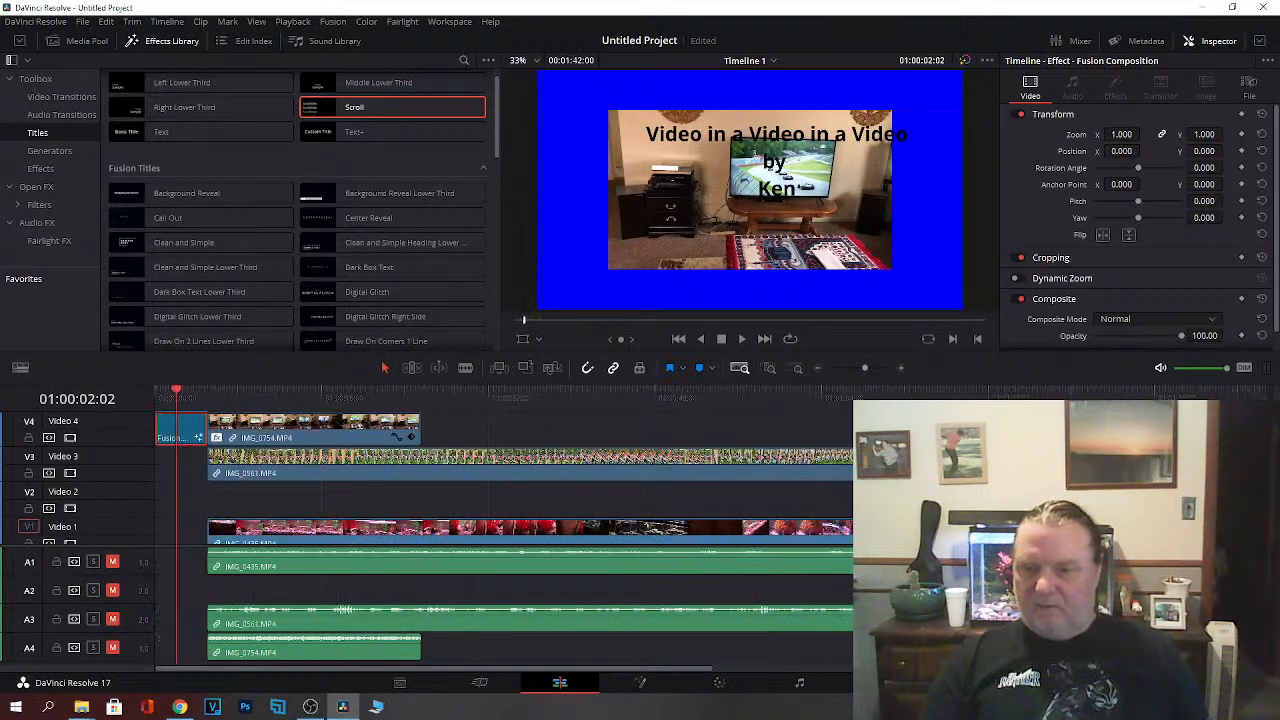
# Step: Replace the Scroll title's text with "Main Video Las Vegas", "Secondary Video Charleston" and "Third Video Fish Tank" on three lines
pyautogui.click(1075, 192)
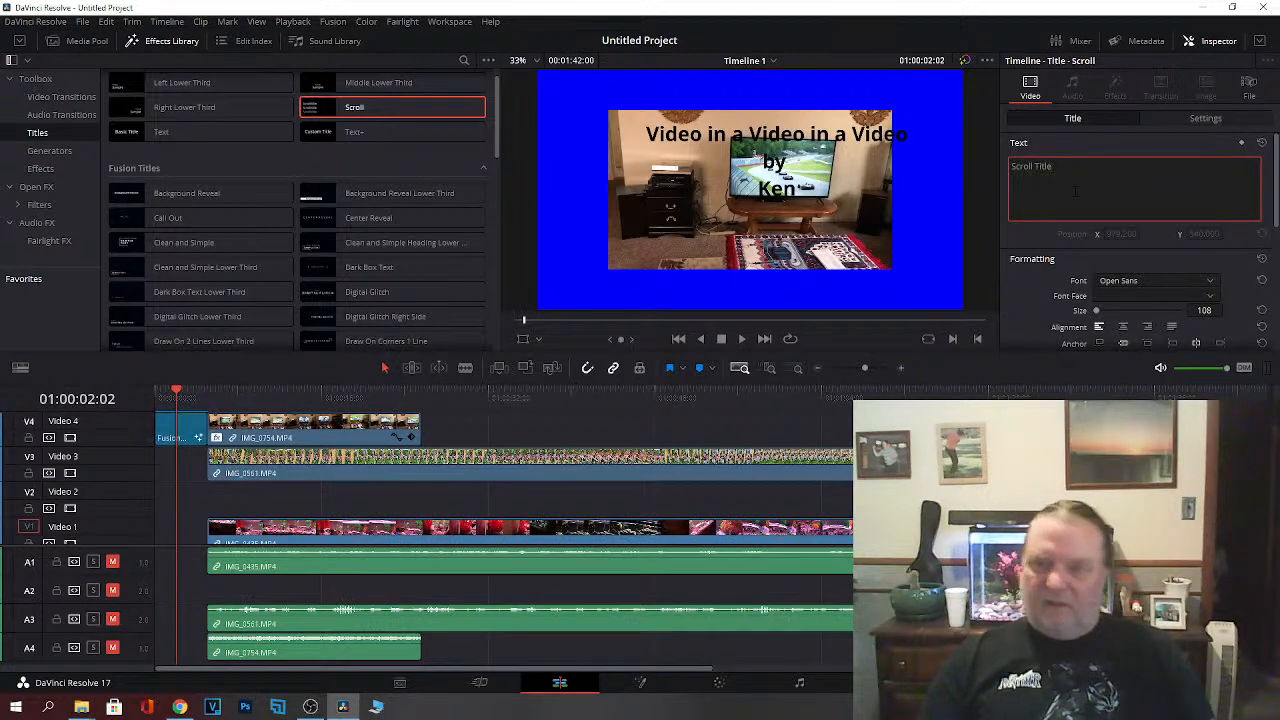
pyautogui.press('BackSpace')
pyautogui.press('BackSpace')
pyautogui.press('BackSpace')
pyautogui.press('BackSpace')
pyautogui.press('BackSpace')
pyautogui.press('BackSpace')
pyautogui.press('BackSpace')
pyautogui.press('BackSpace')
pyautogui.press('BackSpace')
pyautogui.press('BackSpace')
pyautogui.press('BackSpace')
pyautogui.press('BackSpace')
pyautogui.write('Main Video Las Vegas')
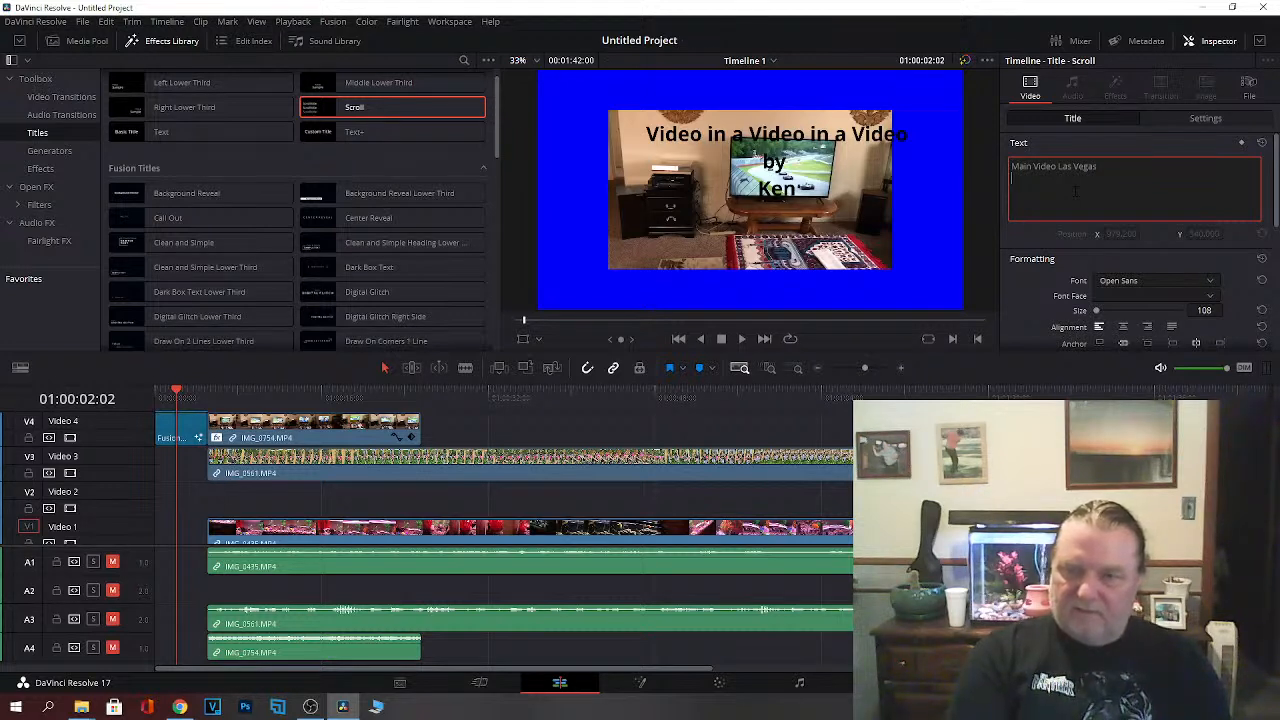
pyautogui.write('econdary Video Ca')
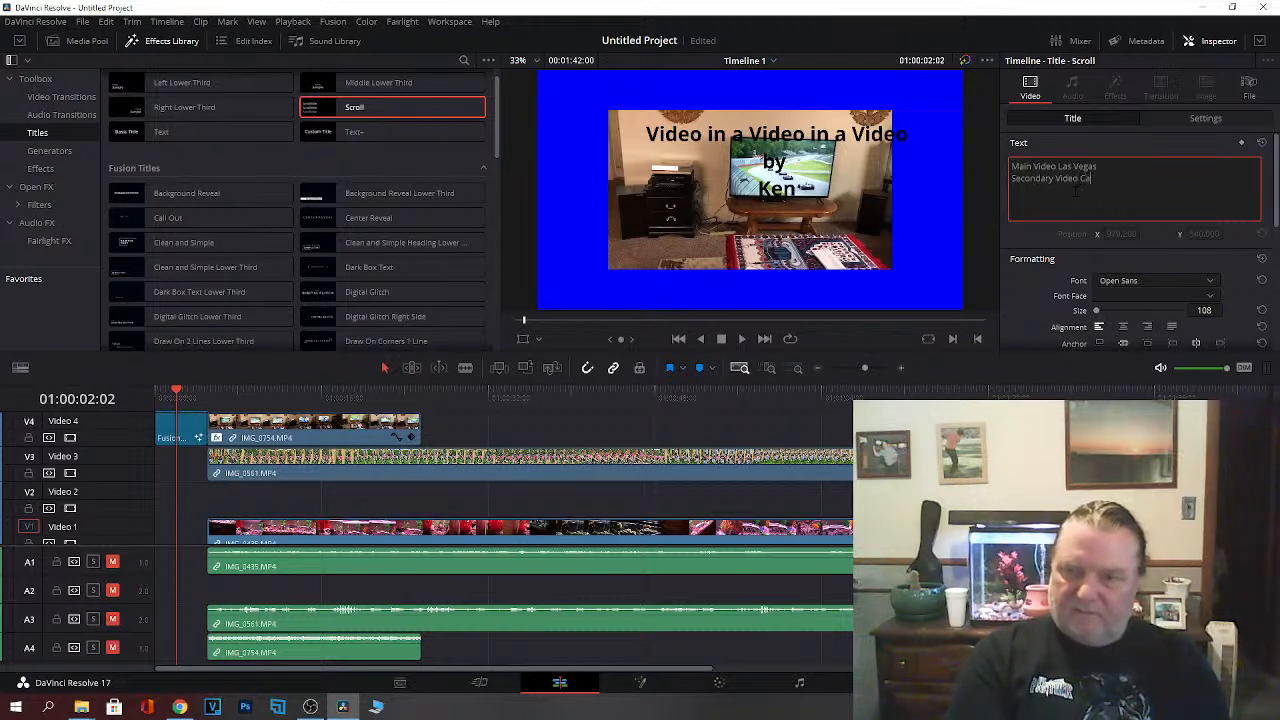
pyautogui.write('rleston')
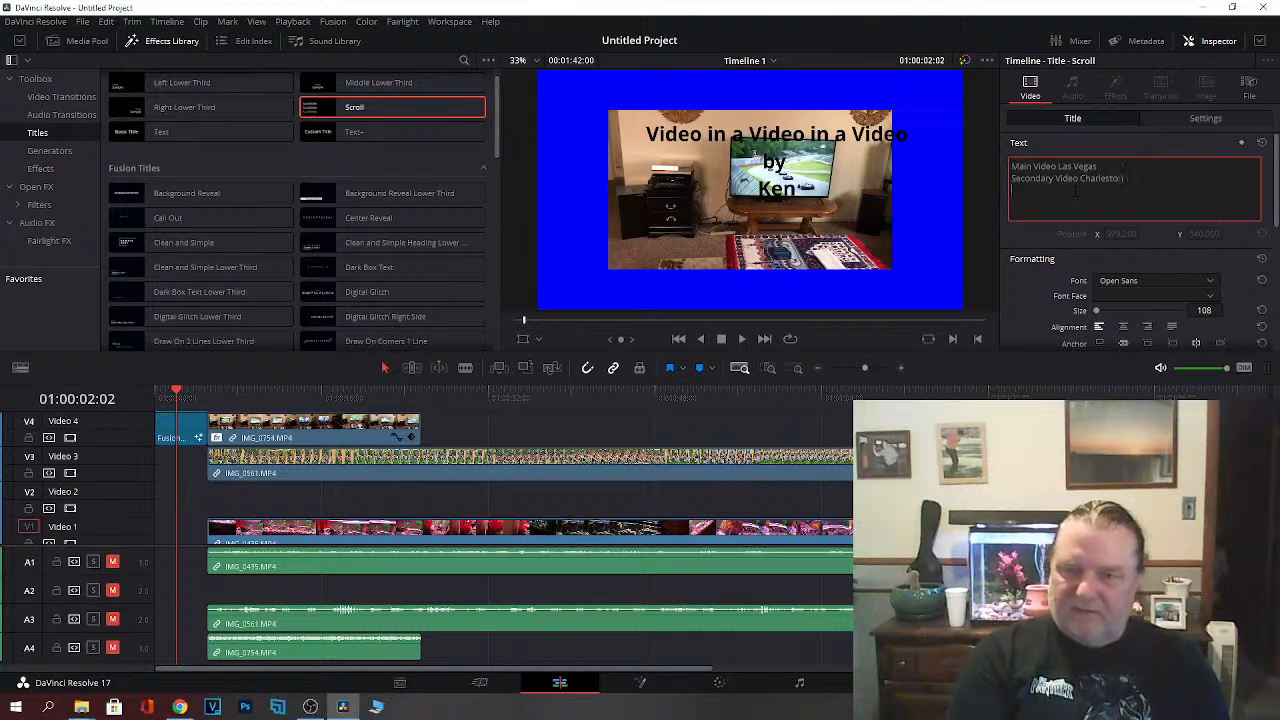
pyautogui.write('hird Video Fish Tank')
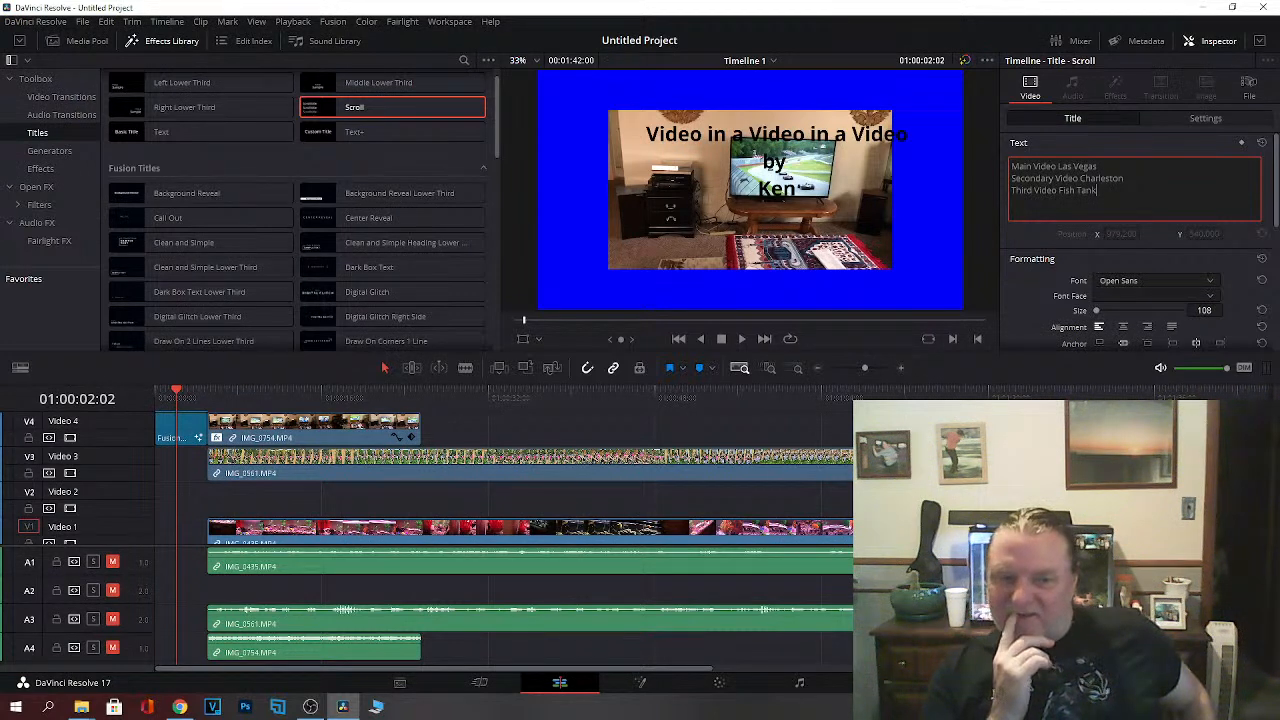
pyautogui.press('Escape')
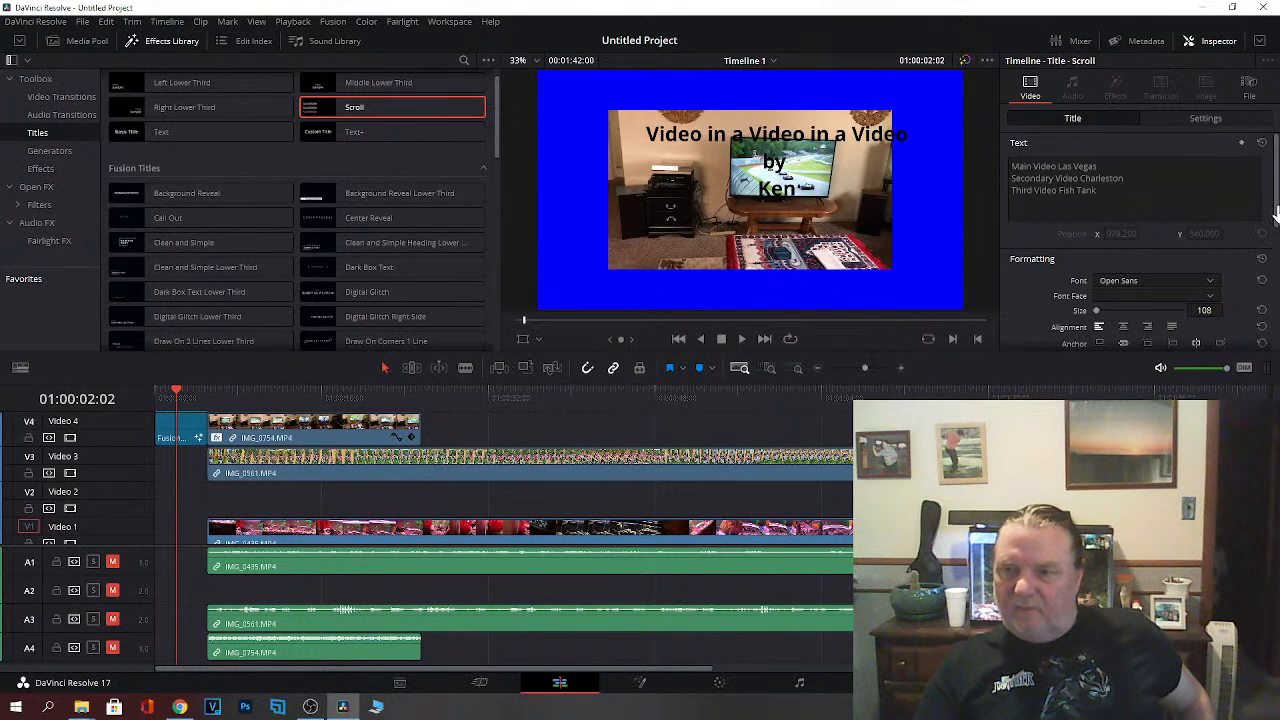
# Step: Set the Scroll title's text color to blue (#0055ff) and park the playhead within the end credits to check it
pyautogui.scroll(-3, 1110, 270)
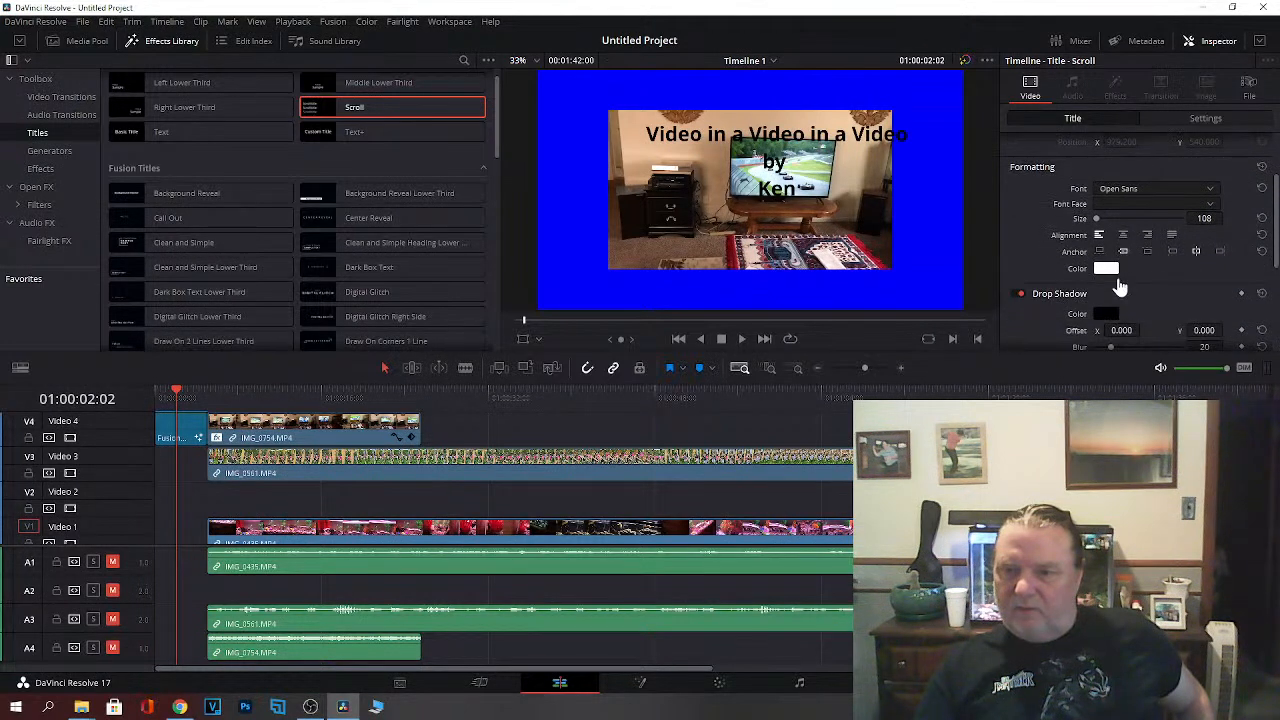
pyautogui.click(1106, 268)
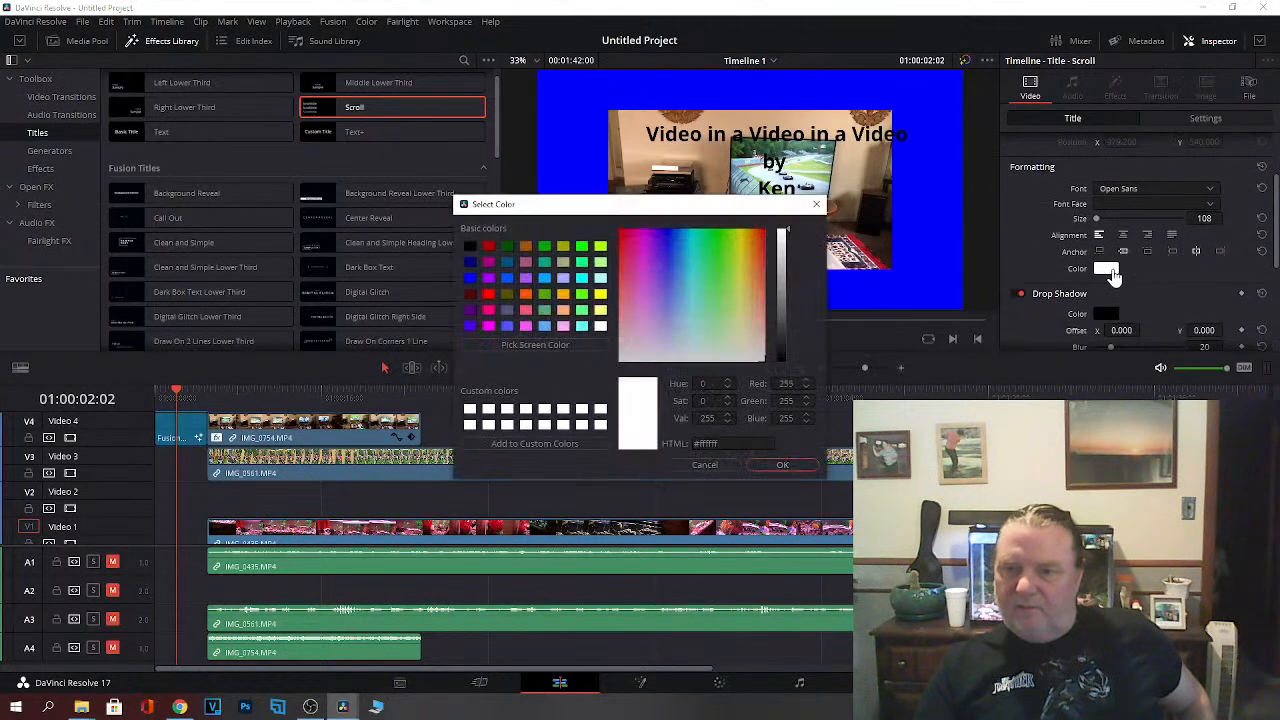
pyautogui.click(507, 278)
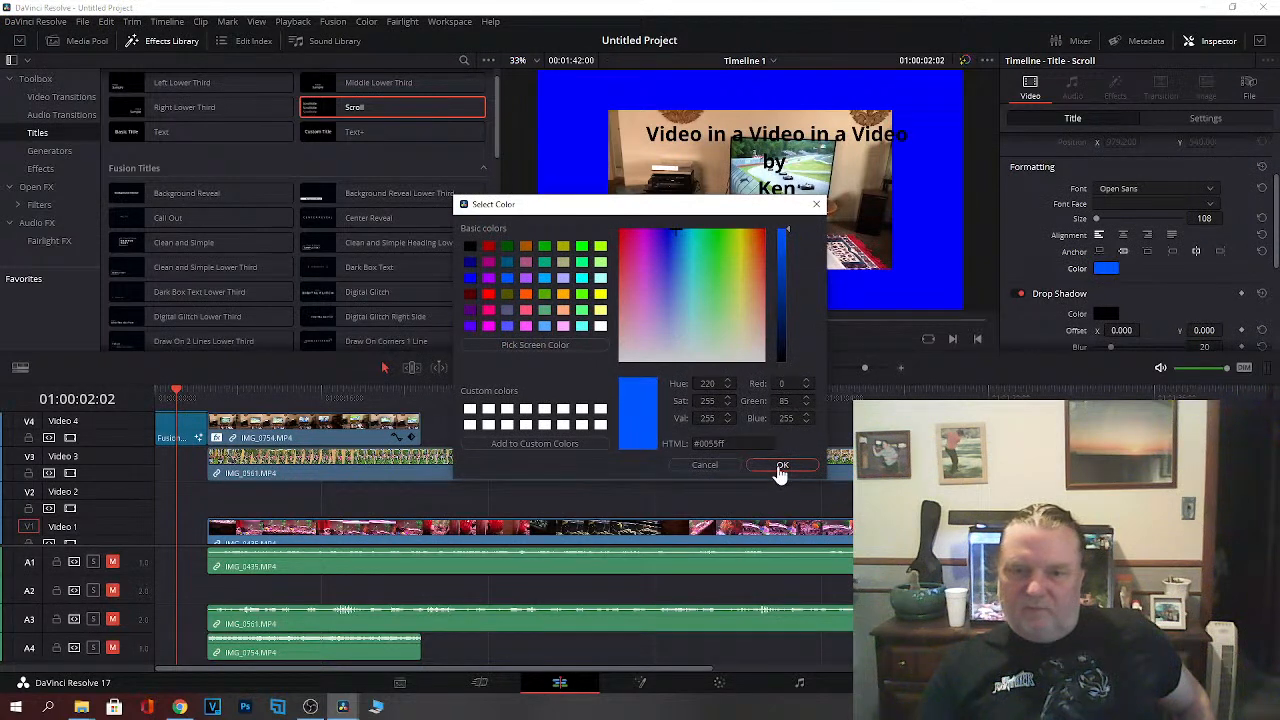
pyautogui.click(780, 465)
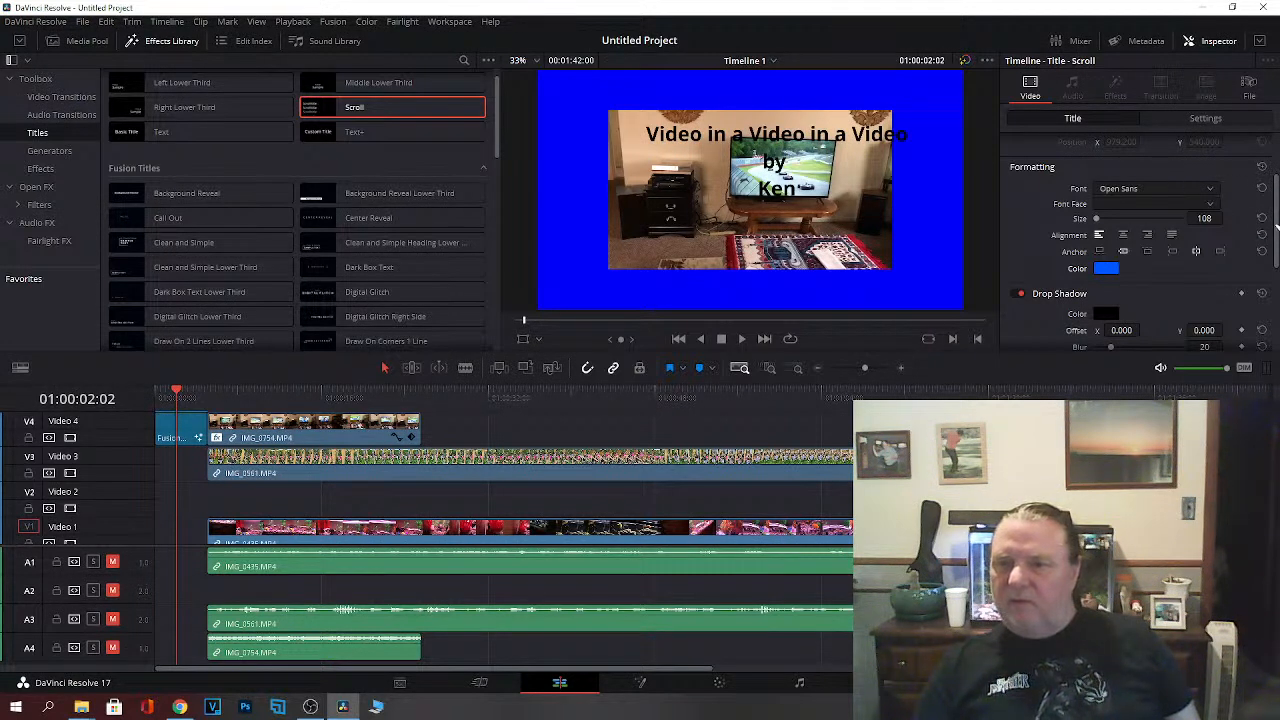
pyautogui.moveTo(1275, 222); pyautogui.dragTo(1275, 160)
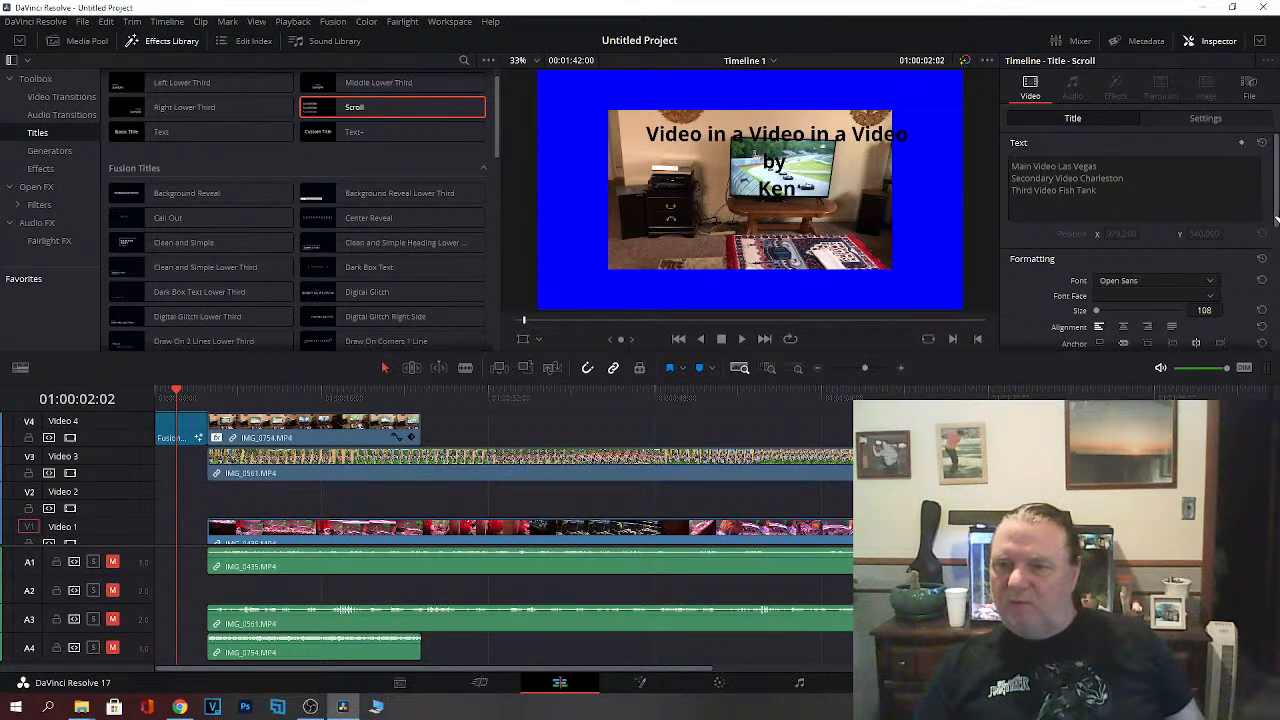
pyautogui.moveTo(1275, 200); pyautogui.dragTo(1268, 288)
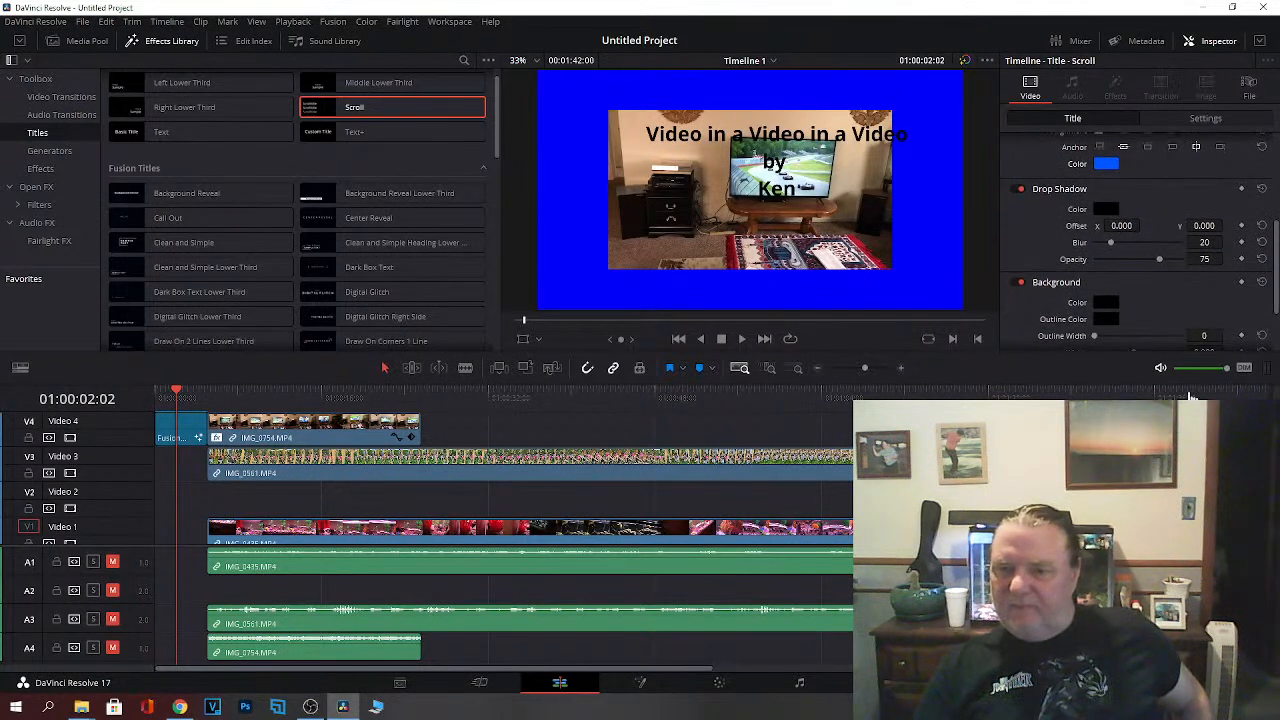
pyautogui.click(1189, 394)
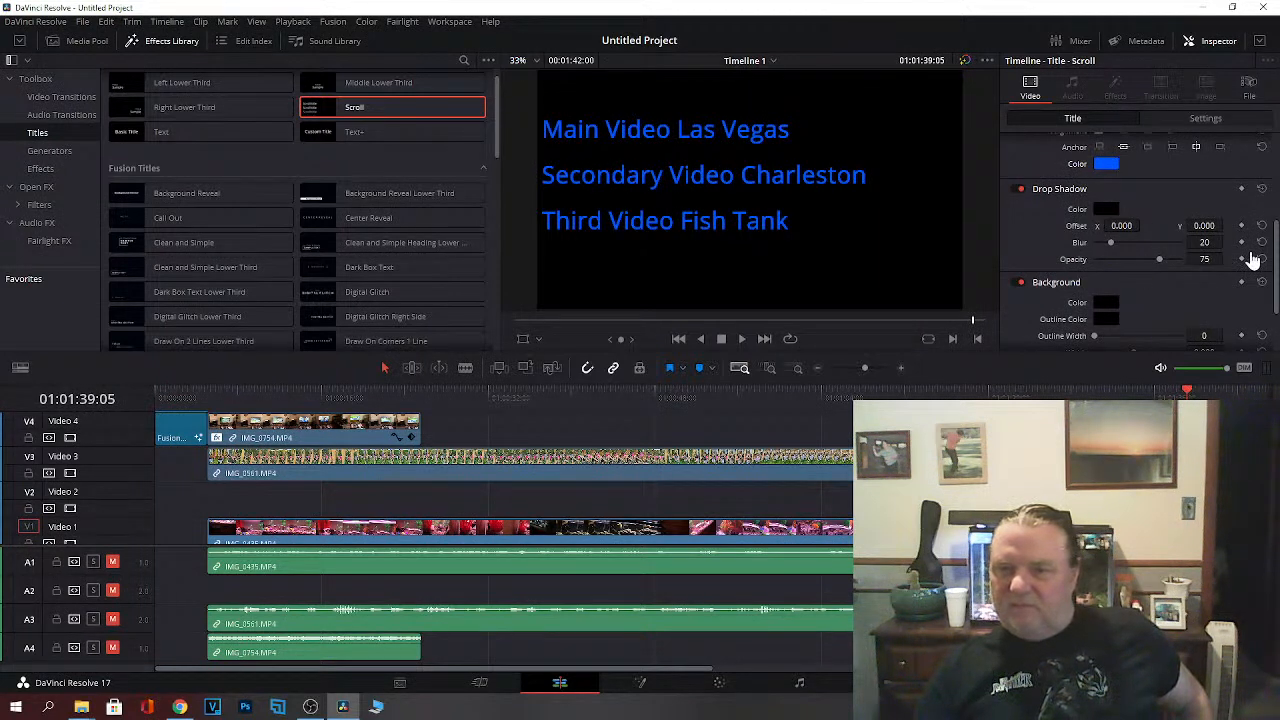
# Step: Set the Scroll title's background color to white
pyautogui.moveTo(1276, 263); pyautogui.dragTo(1275, 313)
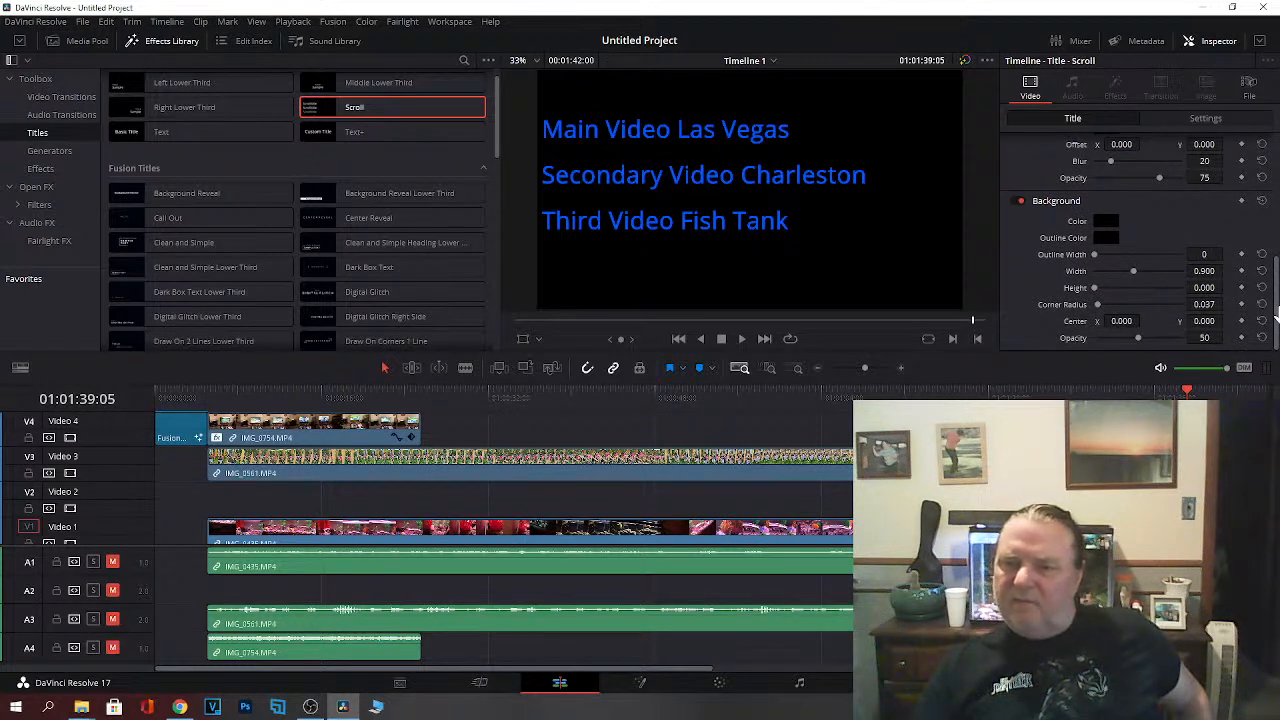
pyautogui.moveTo(1276, 313); pyautogui.dragTo(1276, 285)
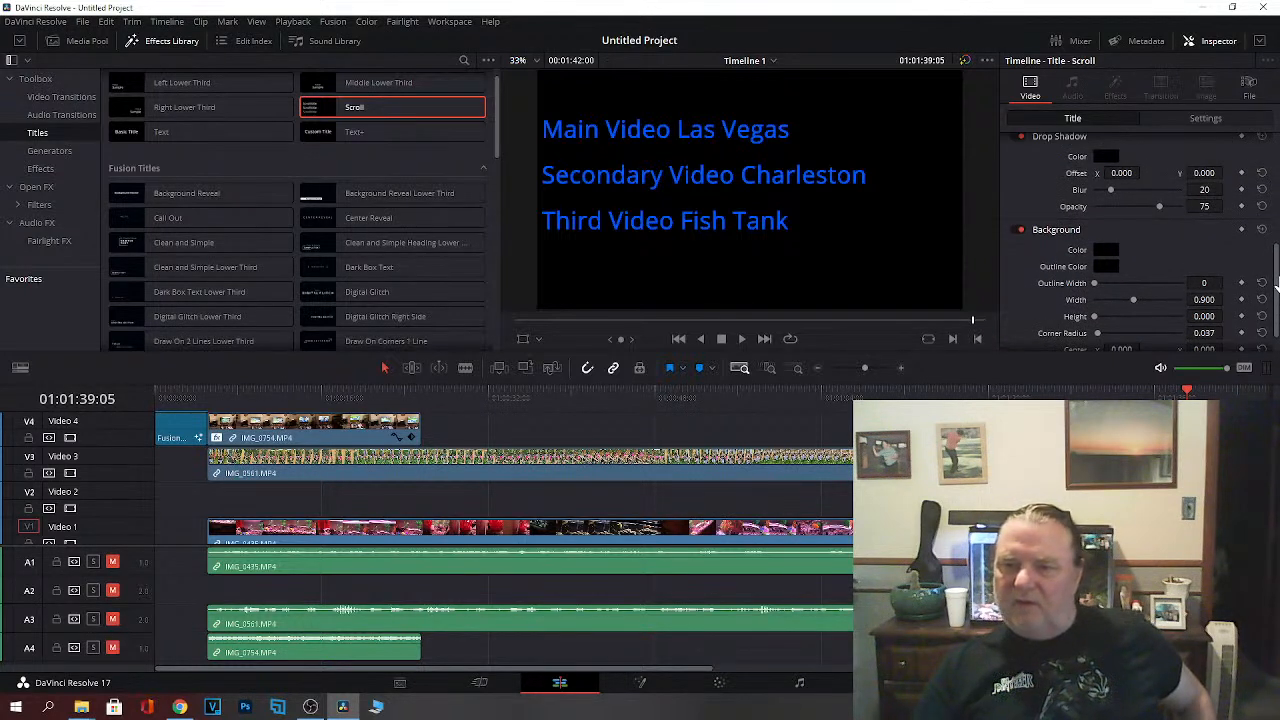
pyautogui.click(1106, 251)
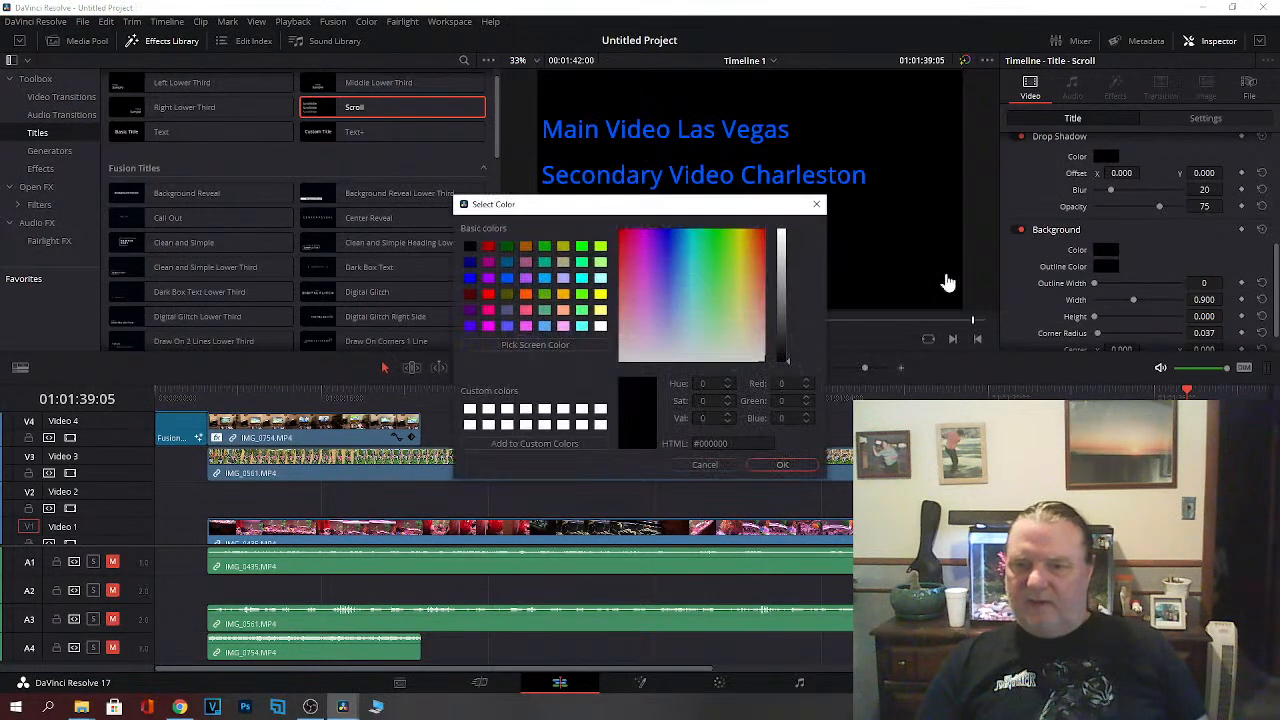
pyautogui.click(600, 327)
pyautogui.click(786, 465)
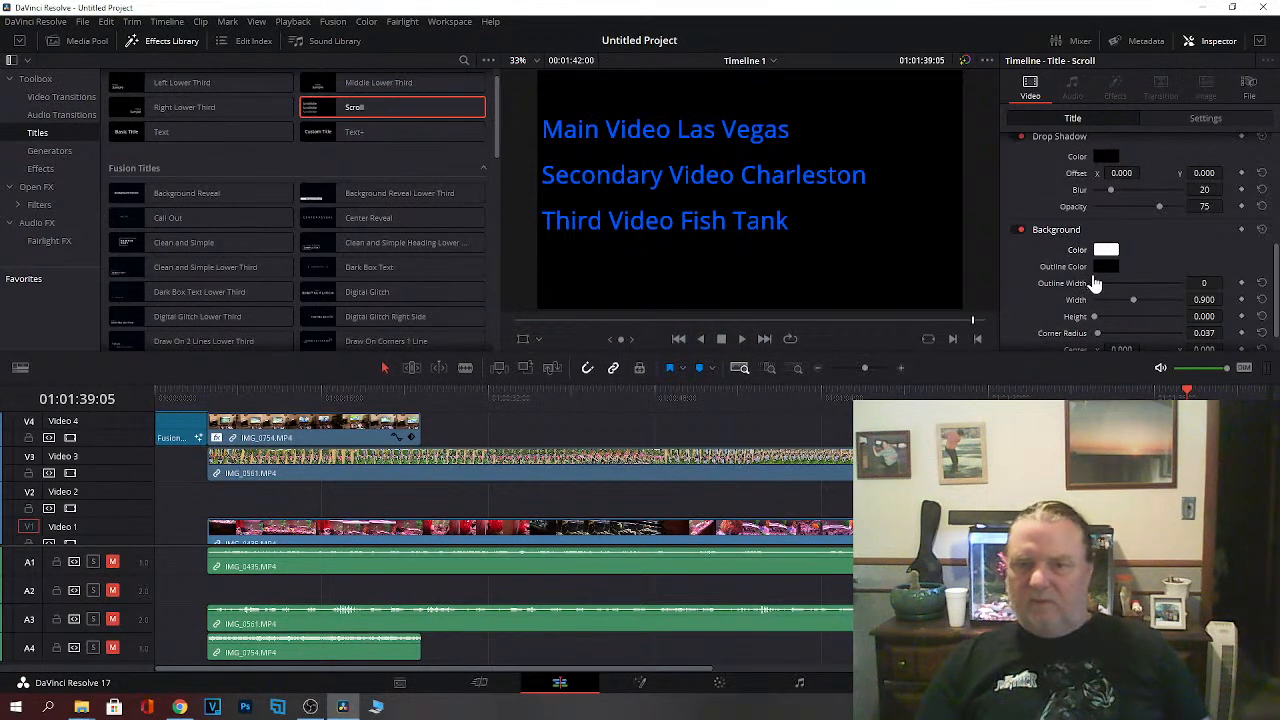
# Step: Play the Scroll title from its start to review the end credits, and return the playhead to its start
pyautogui.click(1020, 230)
pyautogui.click(1020, 230)
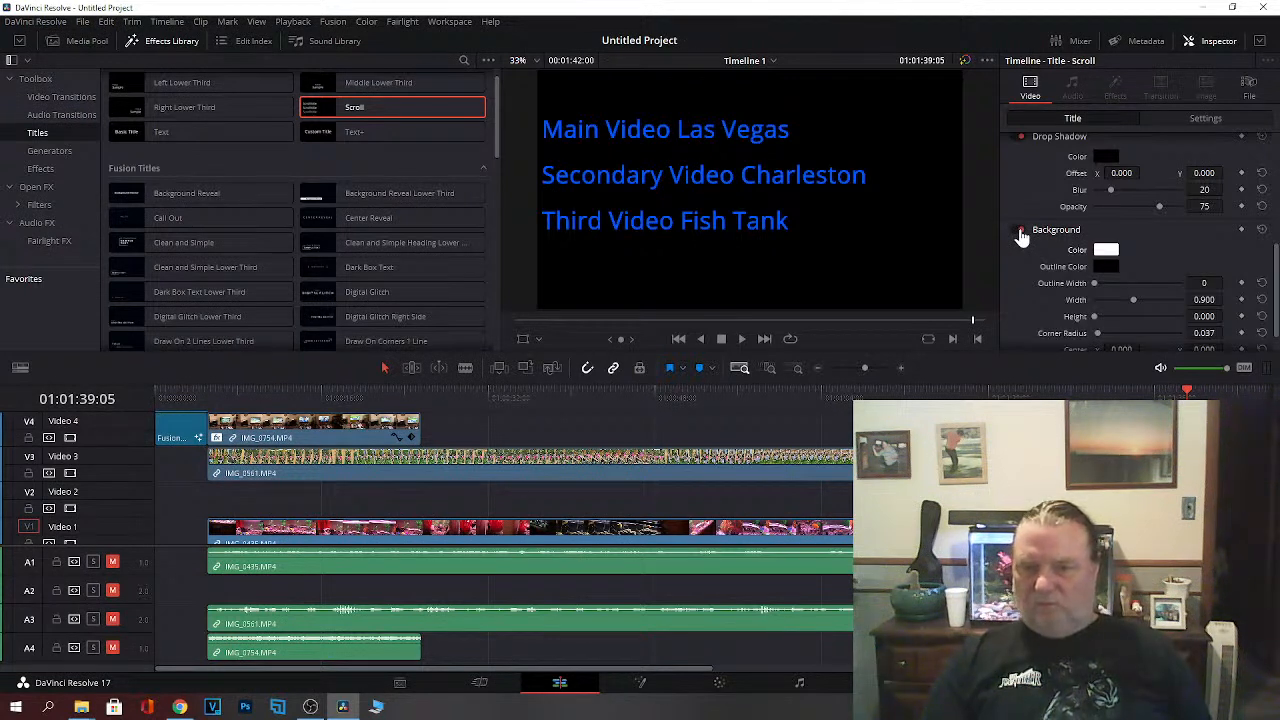
pyautogui.click(1163, 391)
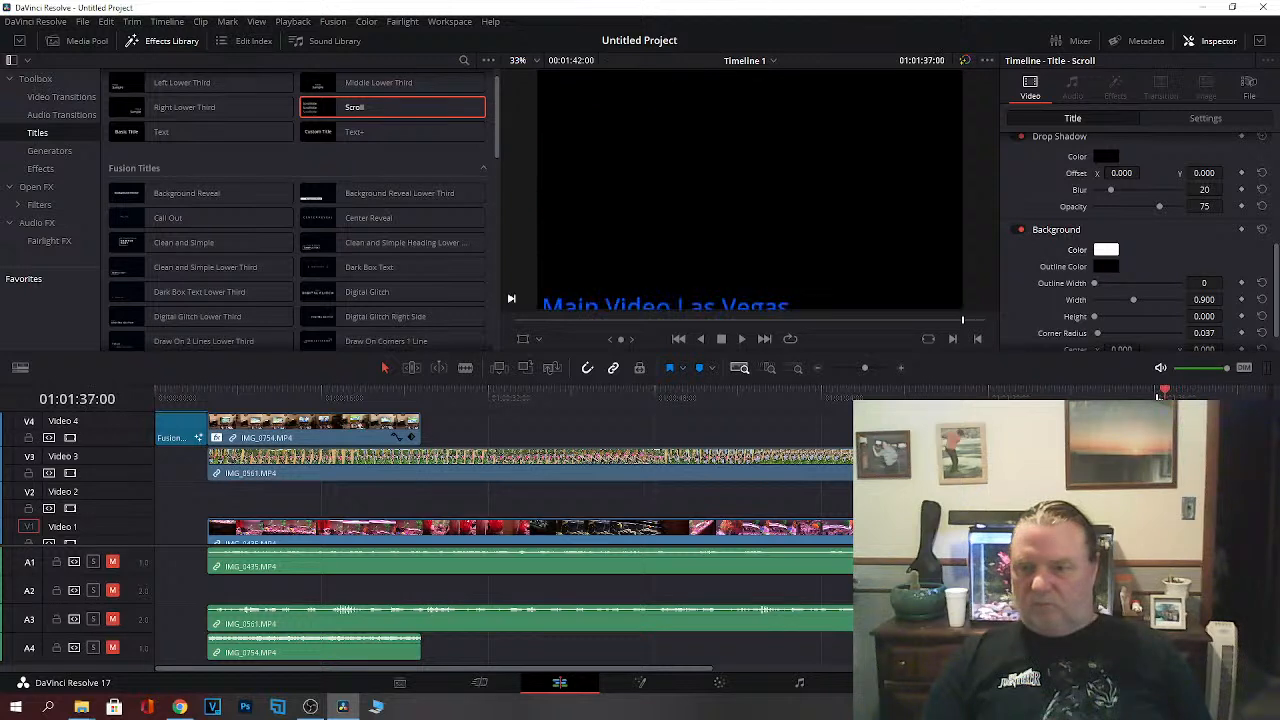
pyautogui.click(741, 343)
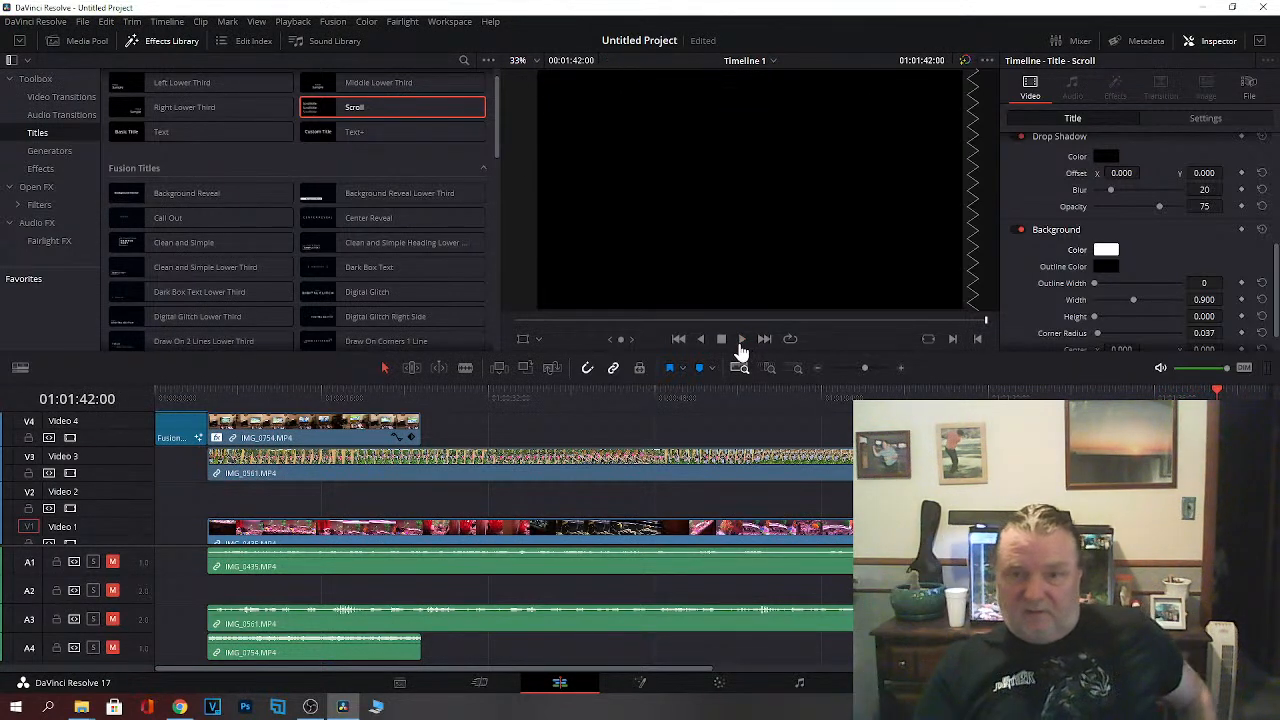
pyautogui.click(678, 342)
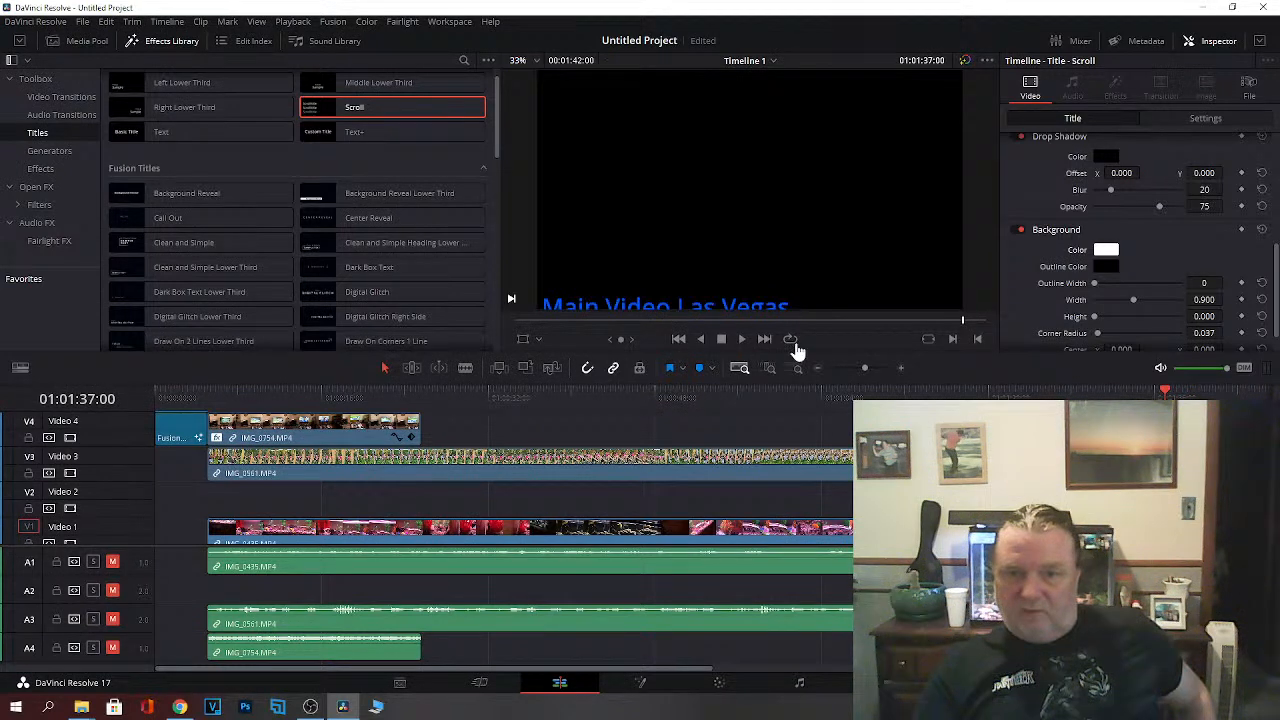
# Step: Enlarge the Scroll title's background to a width of 1.908 and a height of 1.466, with an outline width of 2
pyautogui.click(1105, 251)
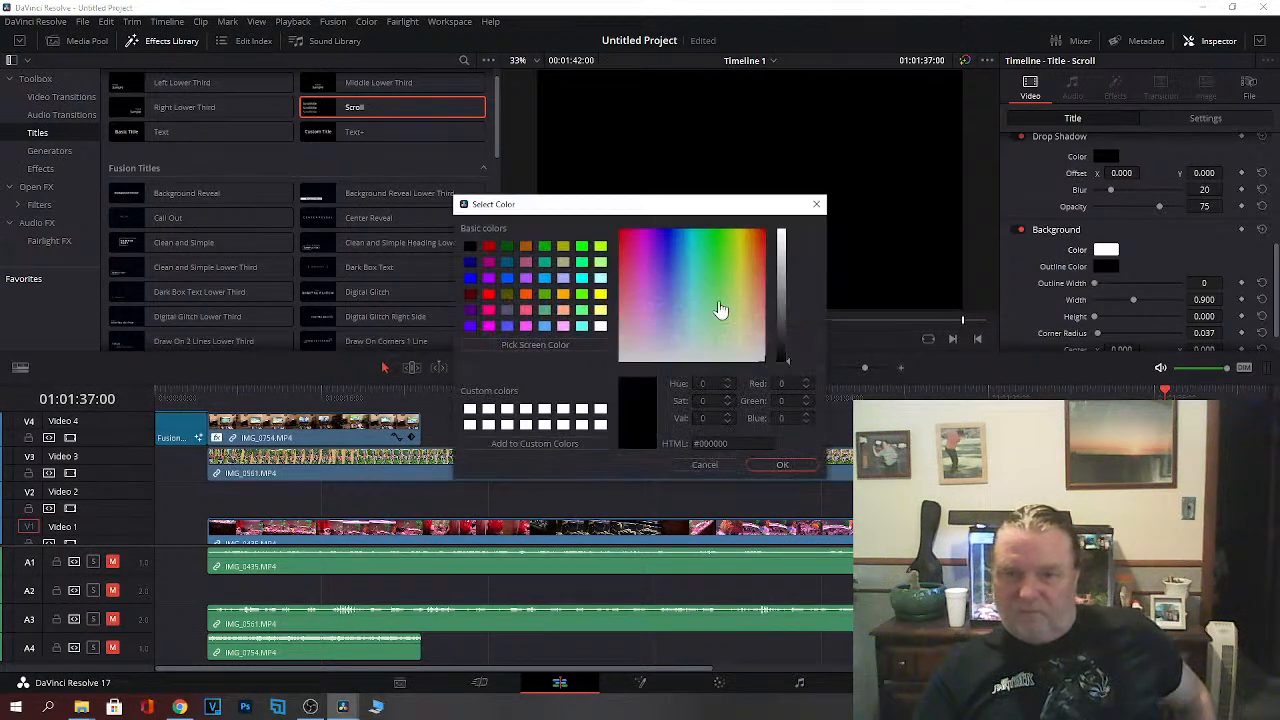
pyautogui.click(768, 466)
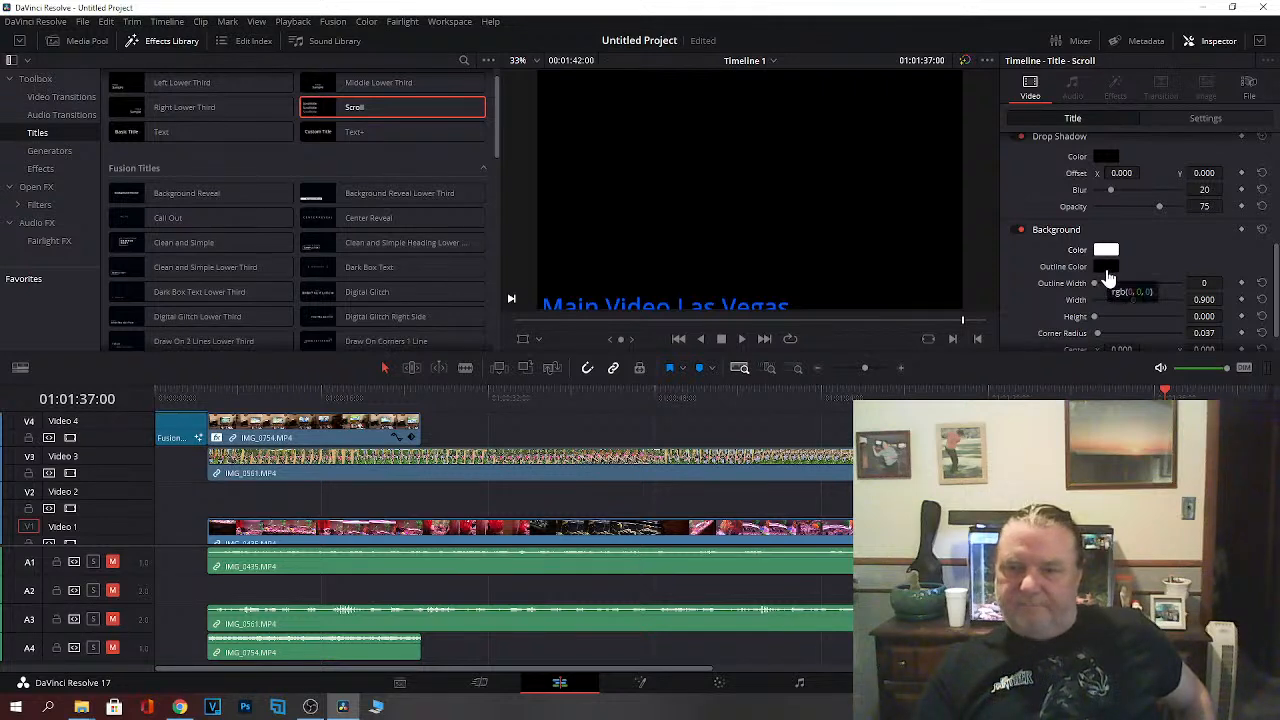
pyautogui.moveTo(1094, 285); pyautogui.dragTo(1169, 288)
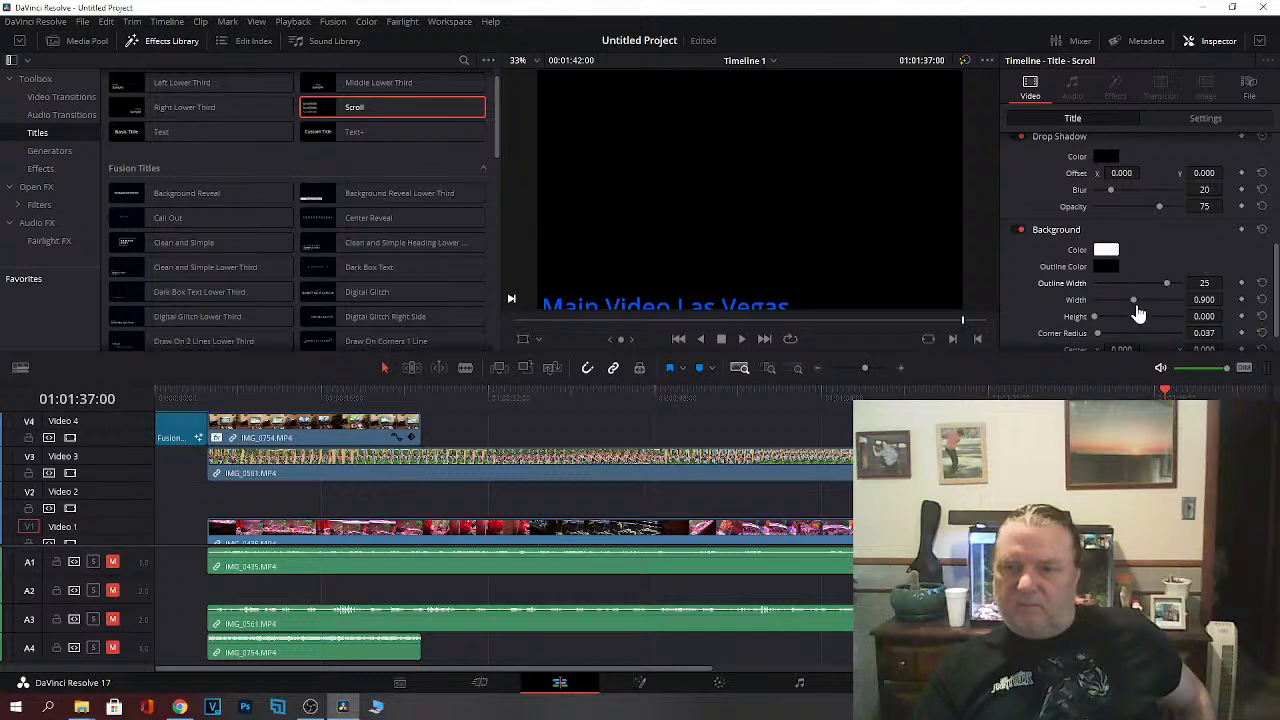
pyautogui.moveTo(1166, 286)
pyautogui.mouseDown()
pyautogui.moveTo(1101, 298)
pyautogui.moveTo(1168, 308)
pyautogui.moveTo(1129, 302)
pyautogui.moveTo(1128, 319)
pyautogui.moveTo(1149, 320)
pyautogui.moveTo(1131, 305)
pyautogui.moveTo(1175, 304)
pyautogui.moveTo(1090, 313)
pyautogui.moveTo(1177, 303)
pyautogui.mouseUp()
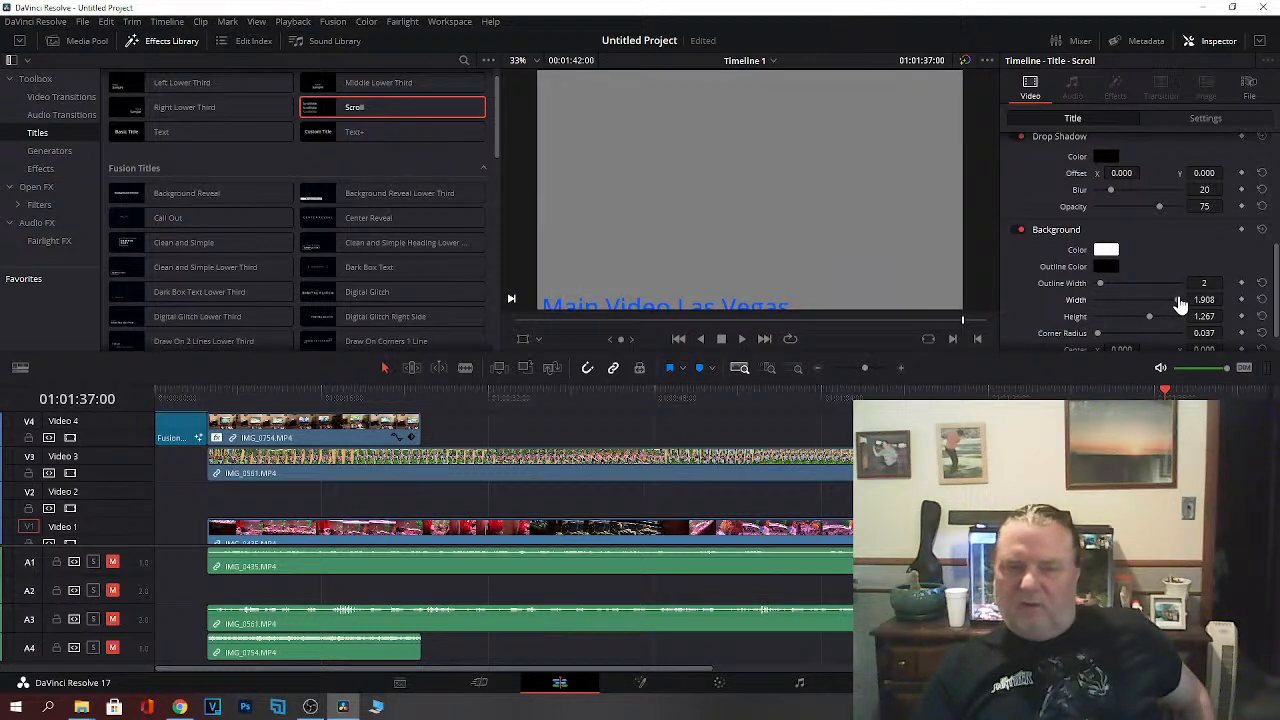
pyautogui.click(1196, 389)
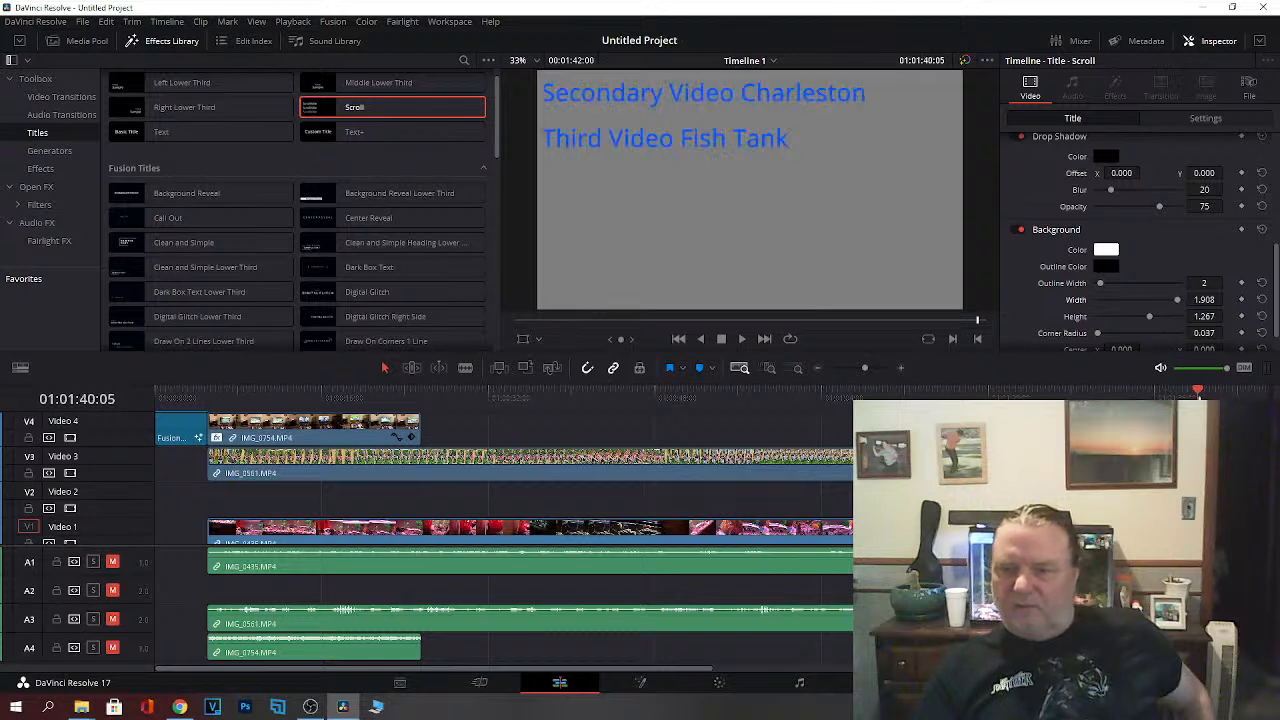
pyautogui.moveTo(1151, 323)
pyautogui.mouseDown()
pyautogui.moveTo(1174, 323)
pyautogui.moveTo(1119, 330)
pyautogui.moveTo(1160, 326)
pyautogui.mouseUp()
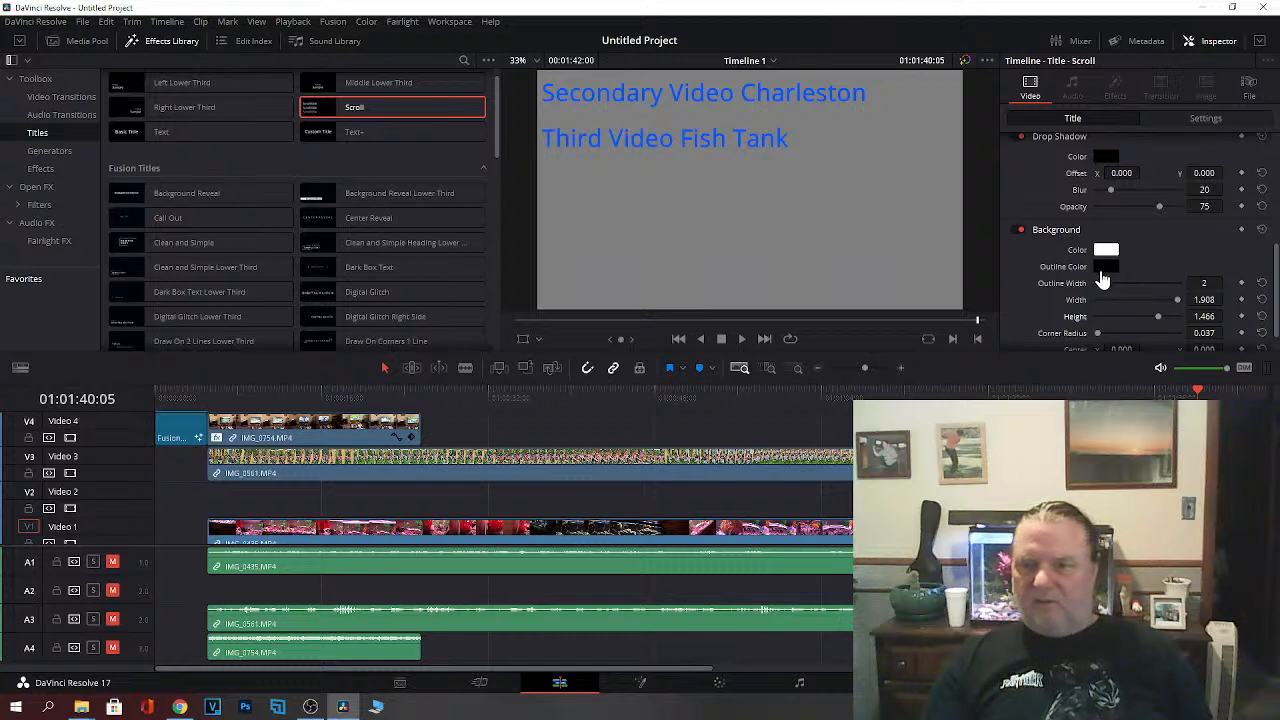
# Step: Set the Scroll title's background outline color to red and its outline width to 0
pyautogui.click(1105, 270)
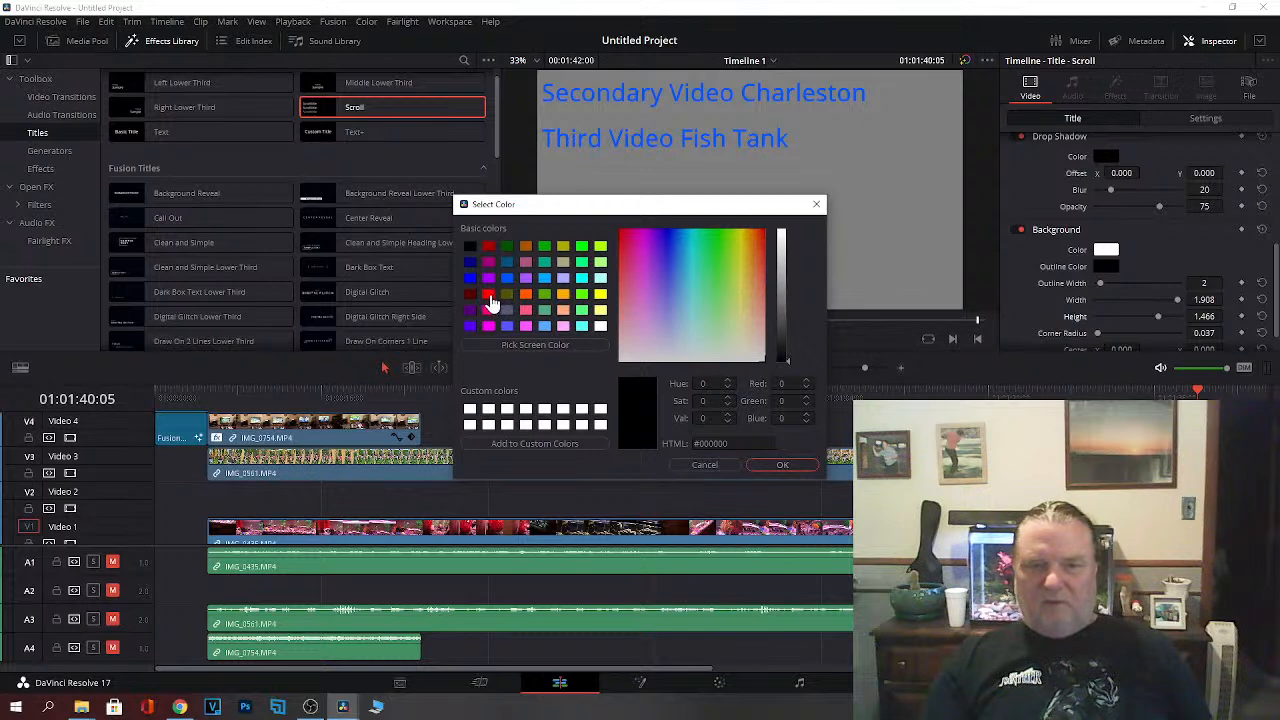
pyautogui.click(489, 296)
pyautogui.click(786, 466)
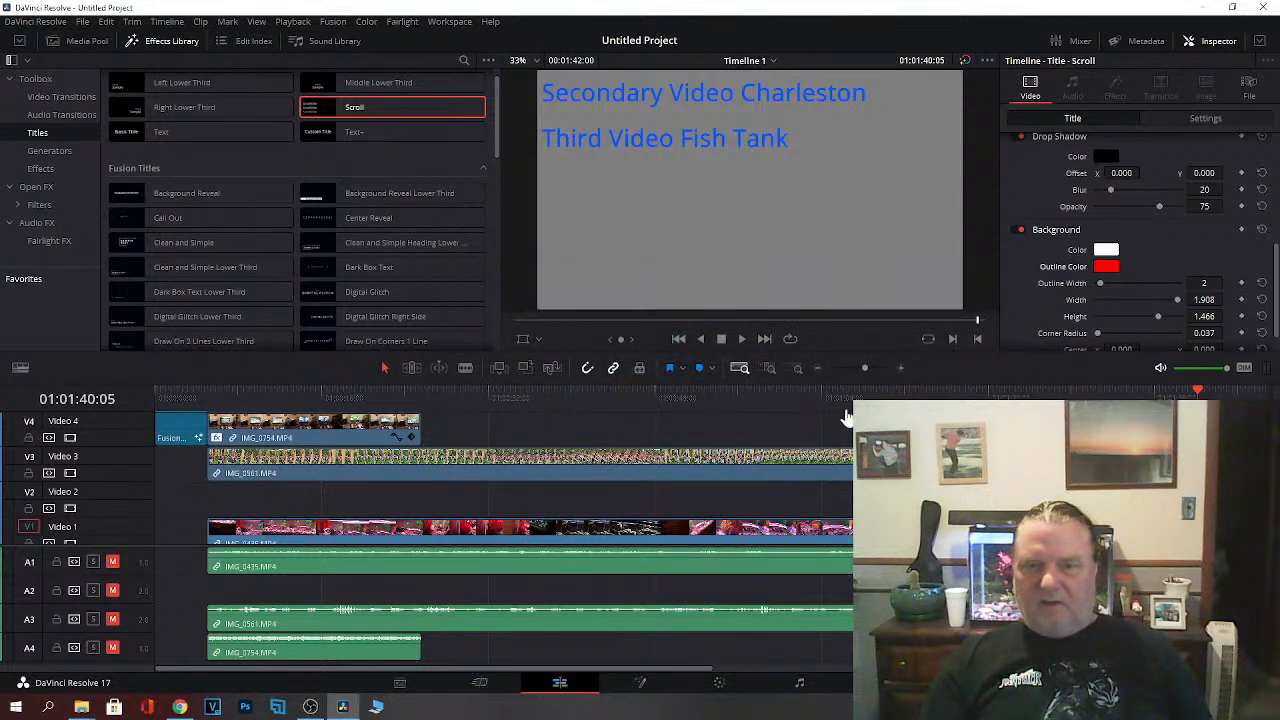
pyautogui.moveTo(1100, 284); pyautogui.dragTo(1068, 299)
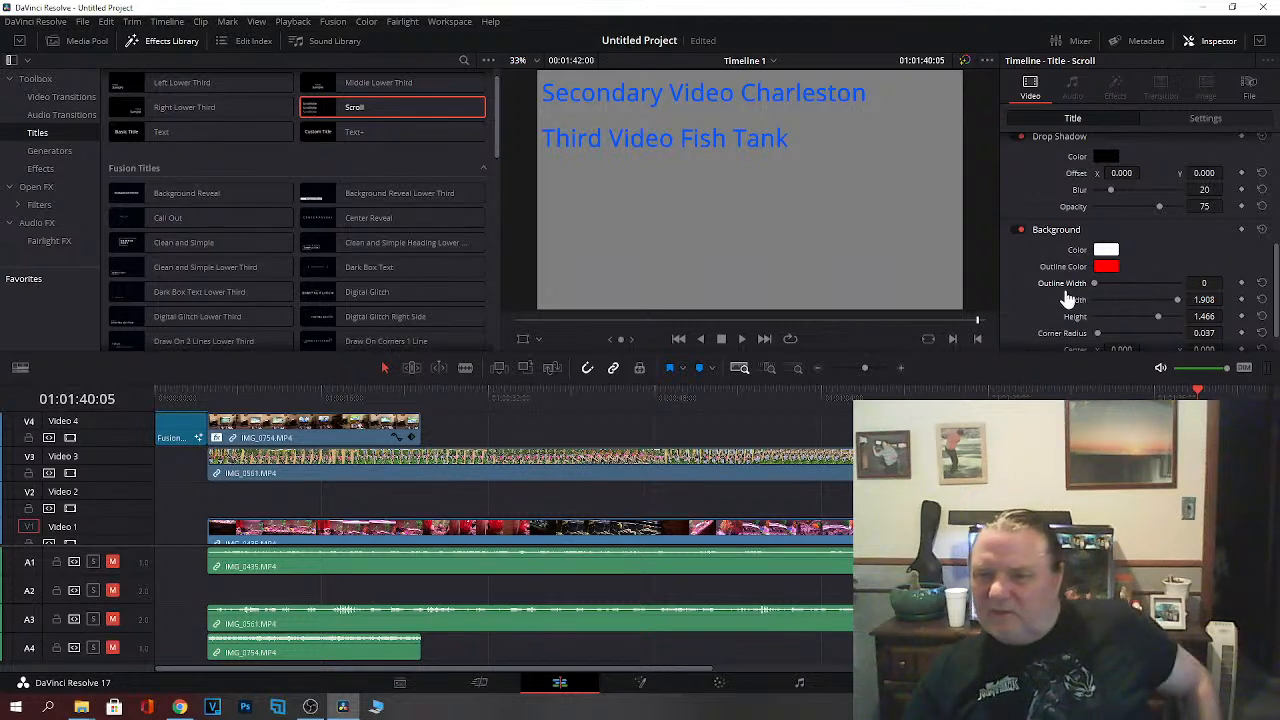
# Step: Raise the Scroll title's background opacity to 78, play the credits, and return the playhead to their start
pyautogui.moveTo(1271, 287); pyautogui.dragTo(1275, 312)
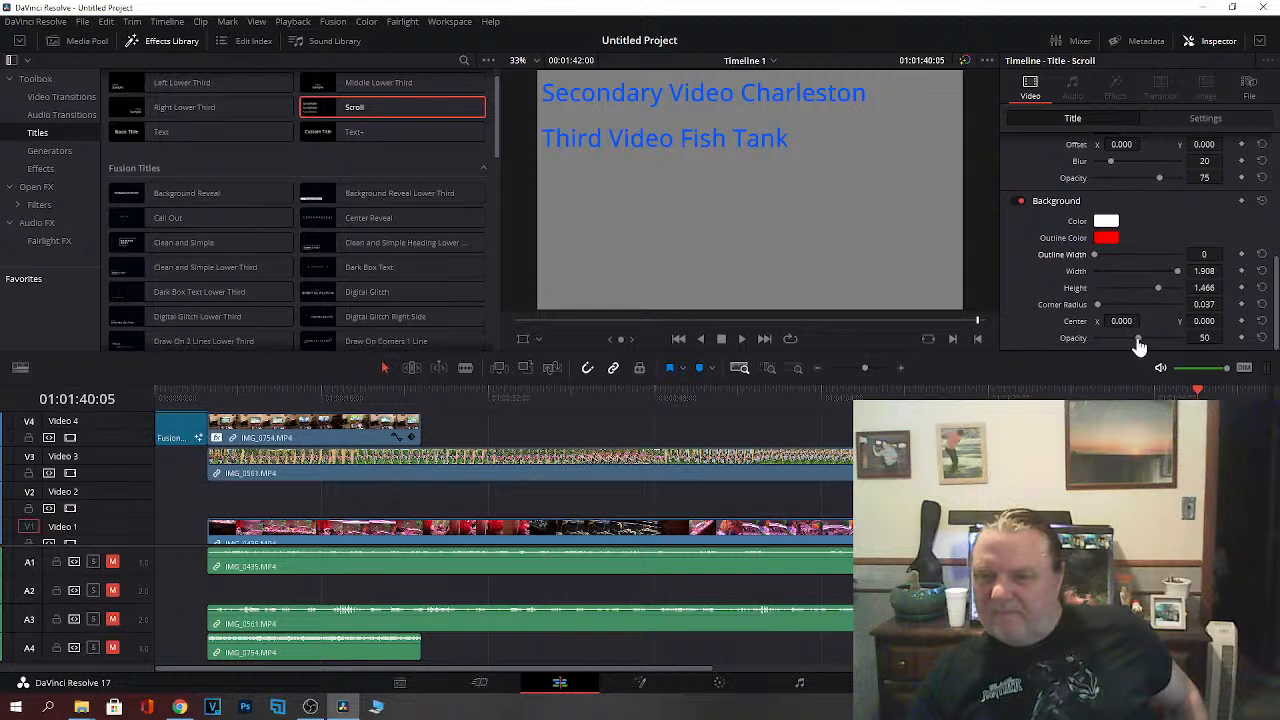
pyautogui.moveTo(1137, 340); pyautogui.dragTo(1165, 343)
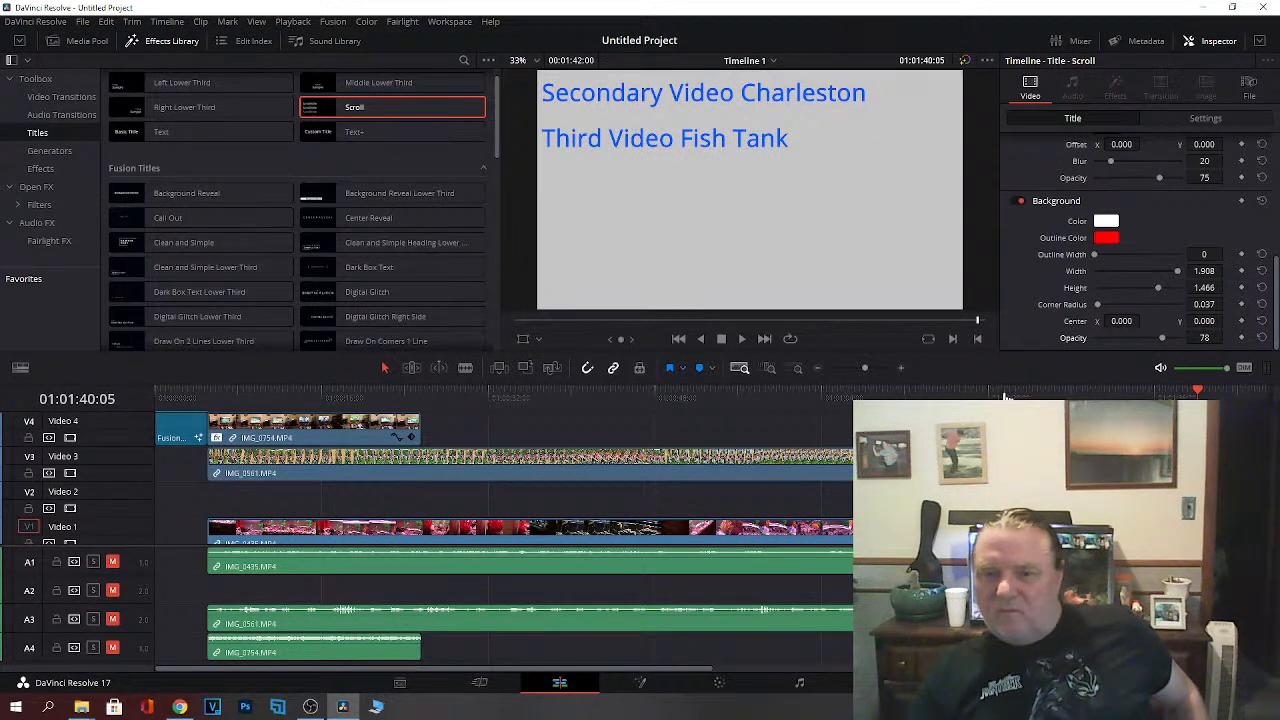
pyautogui.click(1166, 393)
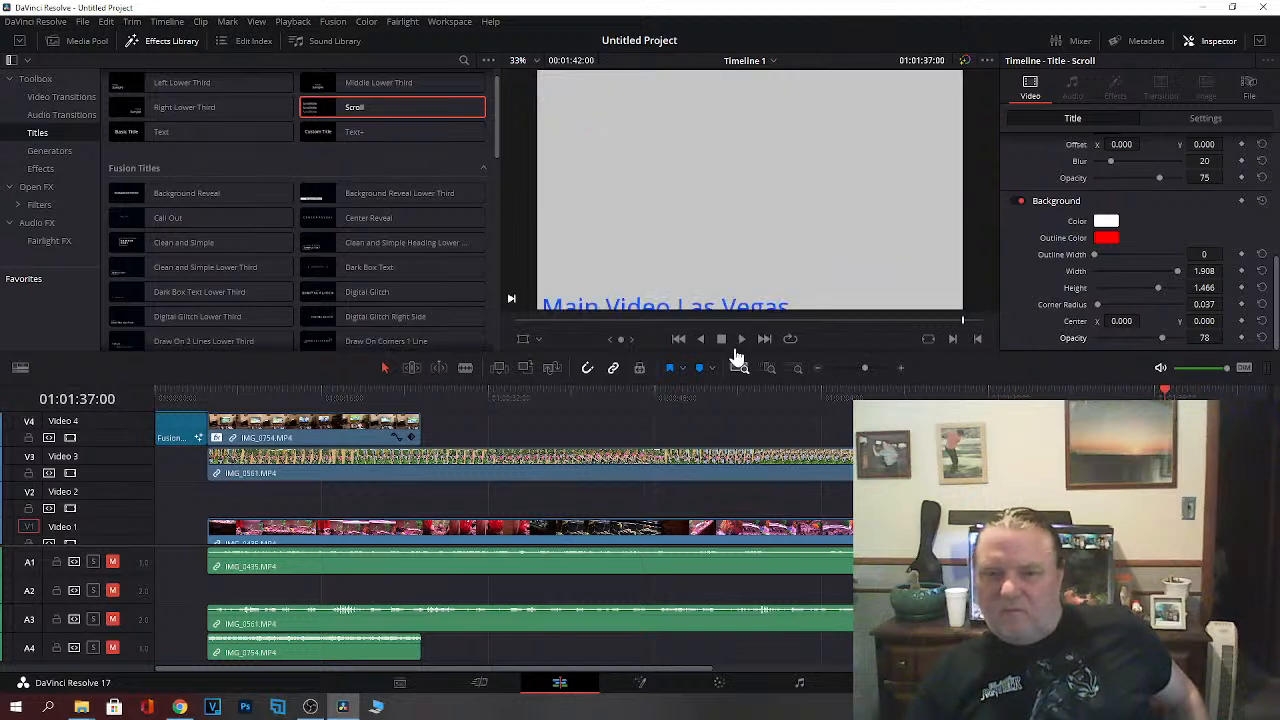
pyautogui.click(741, 340)
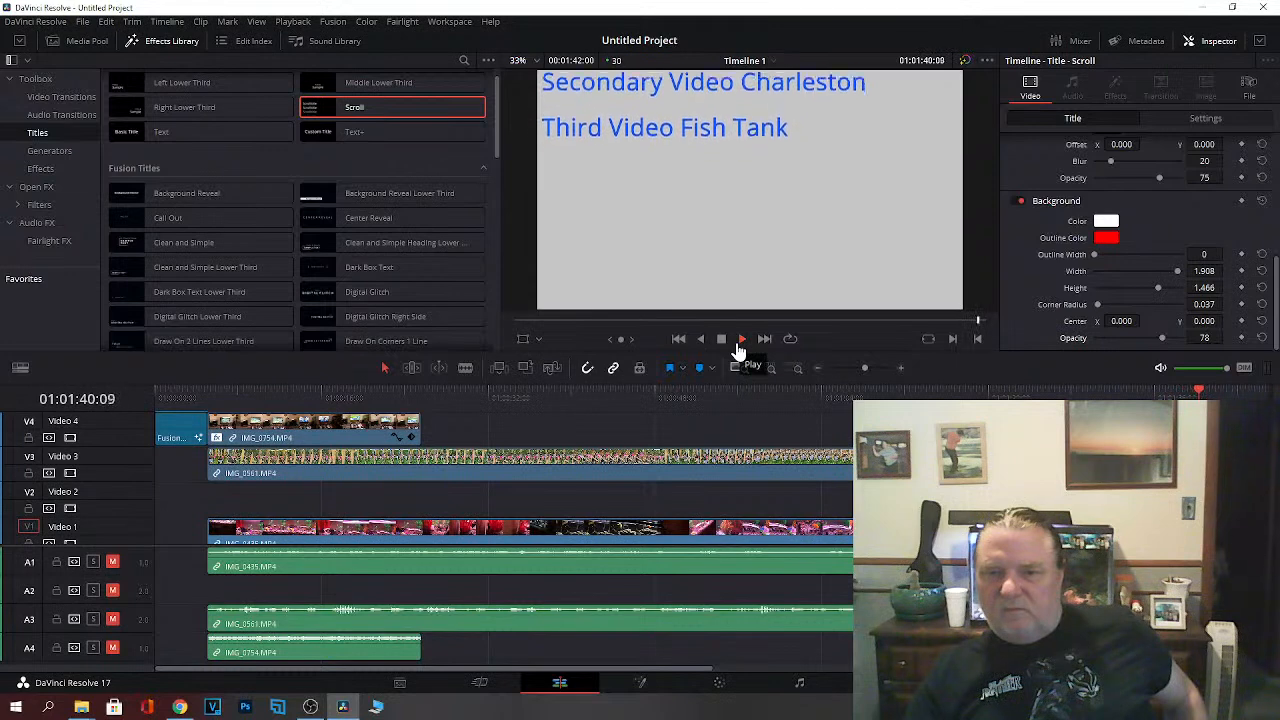
pyautogui.click(678, 339)
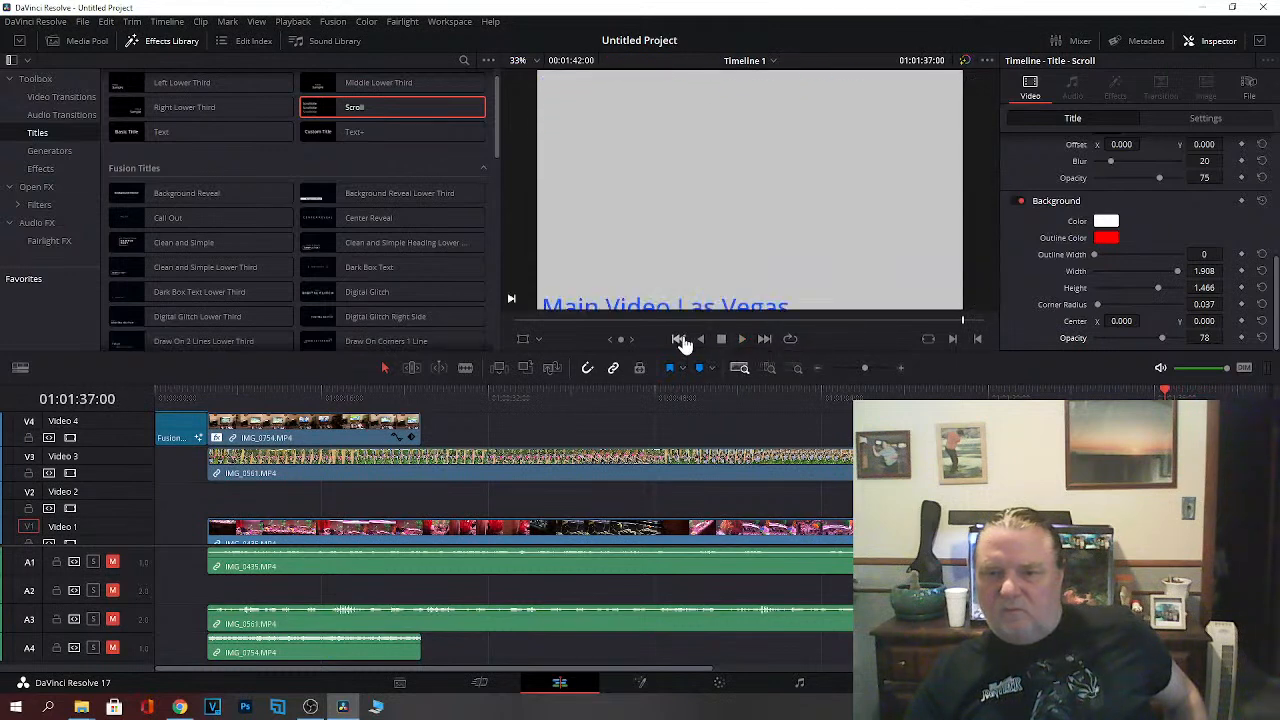
# Step: Change the Scroll title's background color to light green (#95ff7d)
pyautogui.click(1106, 222)
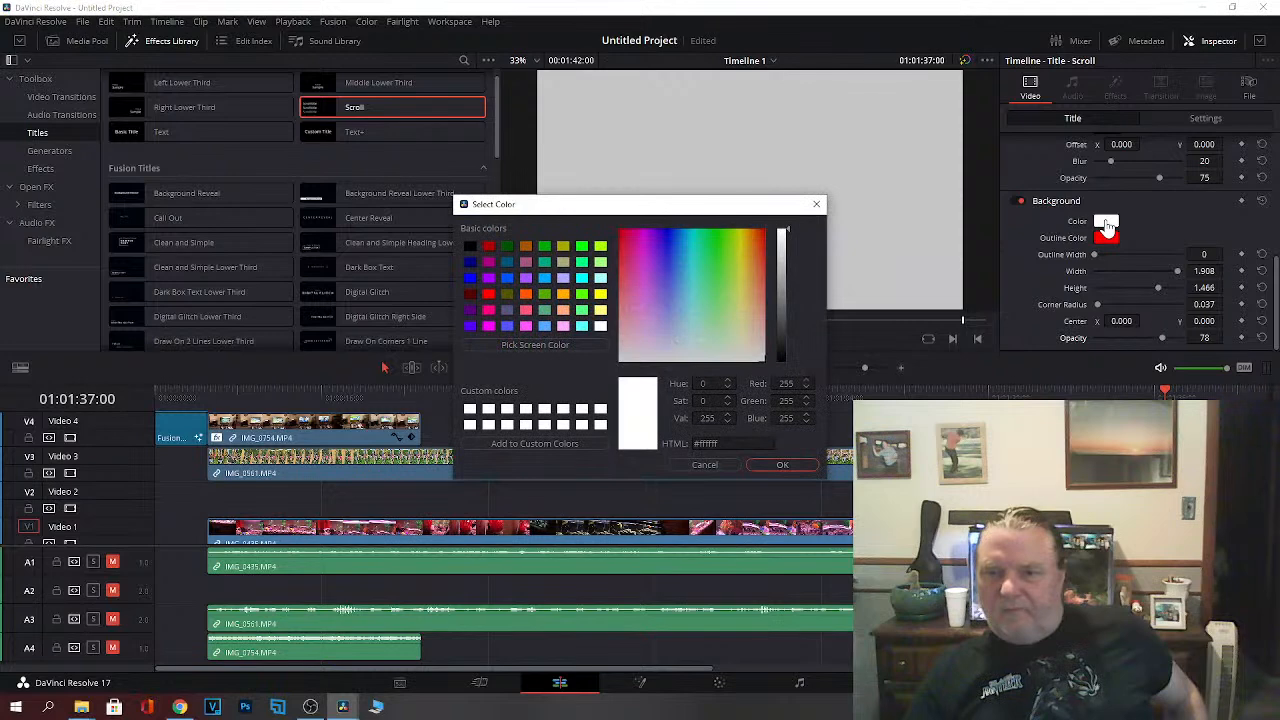
pyautogui.click(669, 270)
pyautogui.click(720, 294)
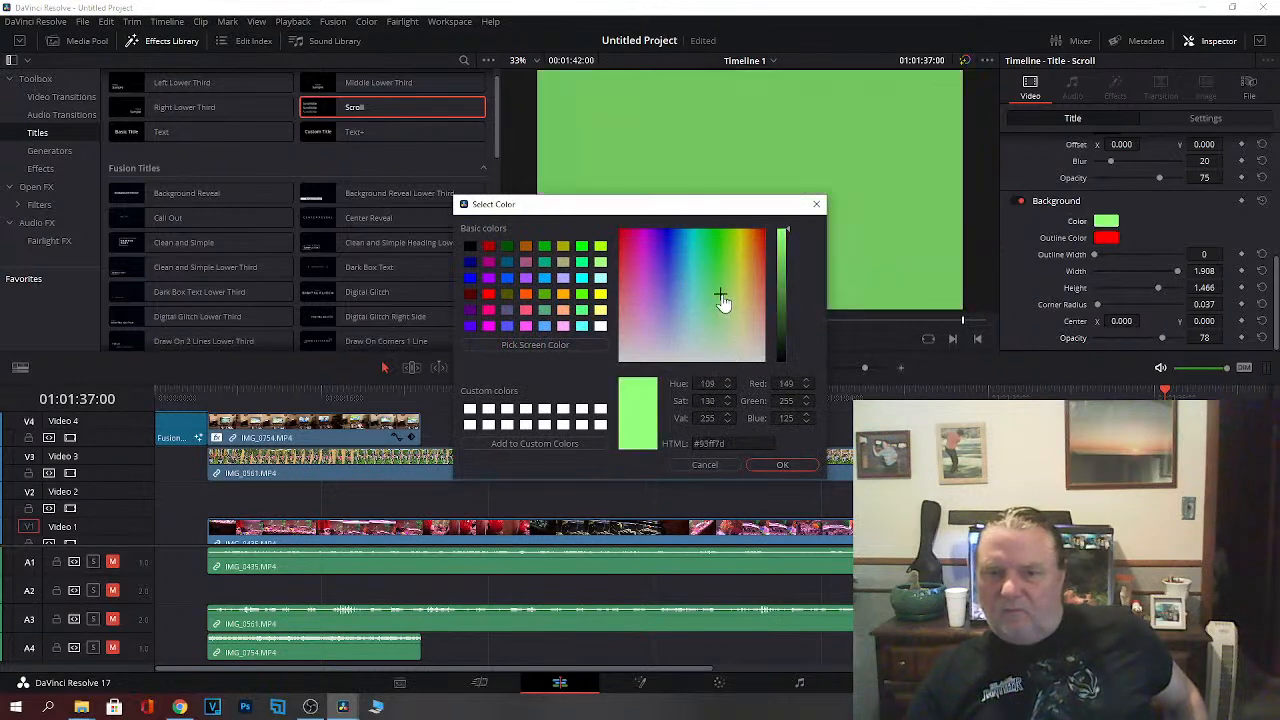
pyautogui.click(779, 466)
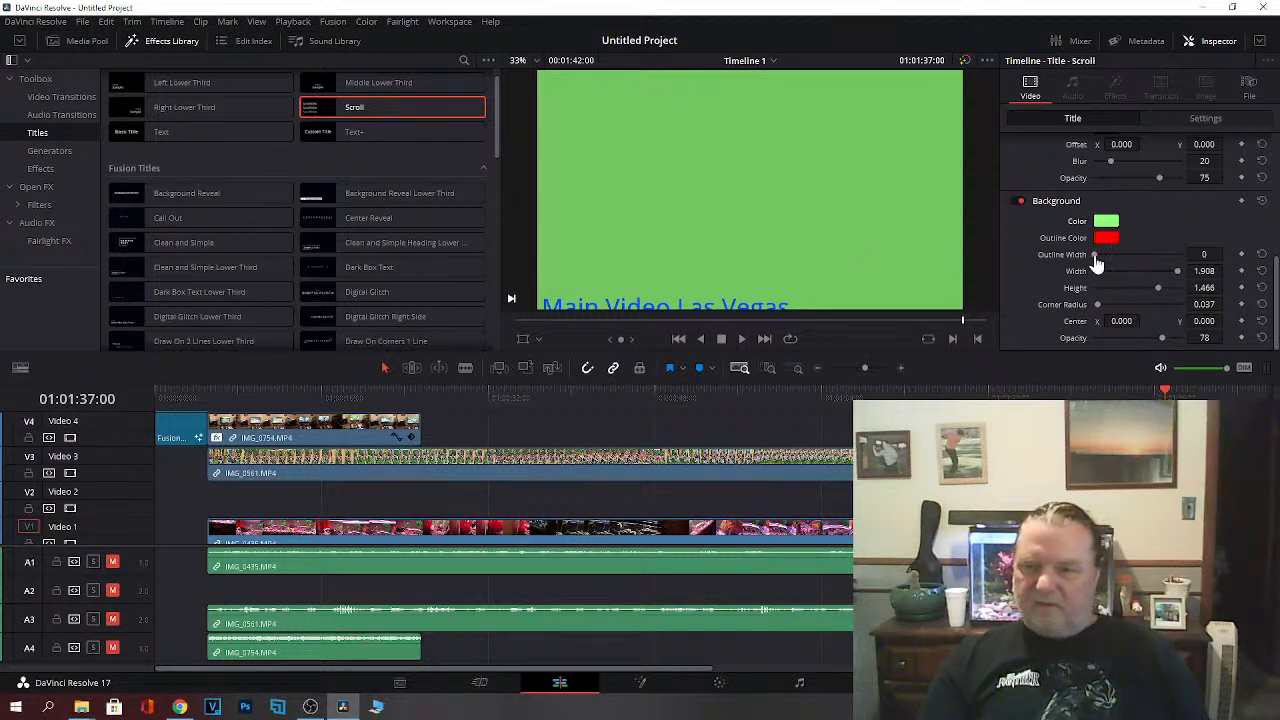
# Step: Set the background outline width to 30 and play the credits until all three lines are in view
pyautogui.moveTo(1096, 257); pyautogui.dragTo(1195, 258)
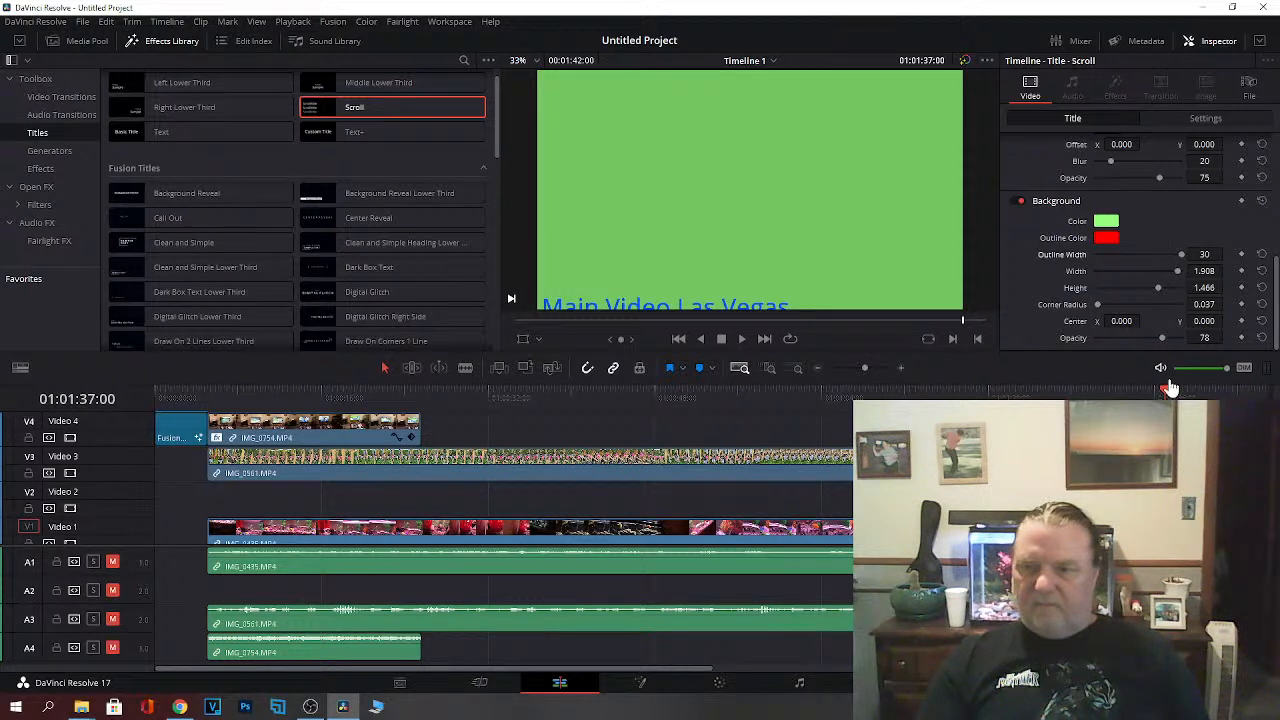
pyautogui.click(741, 340)
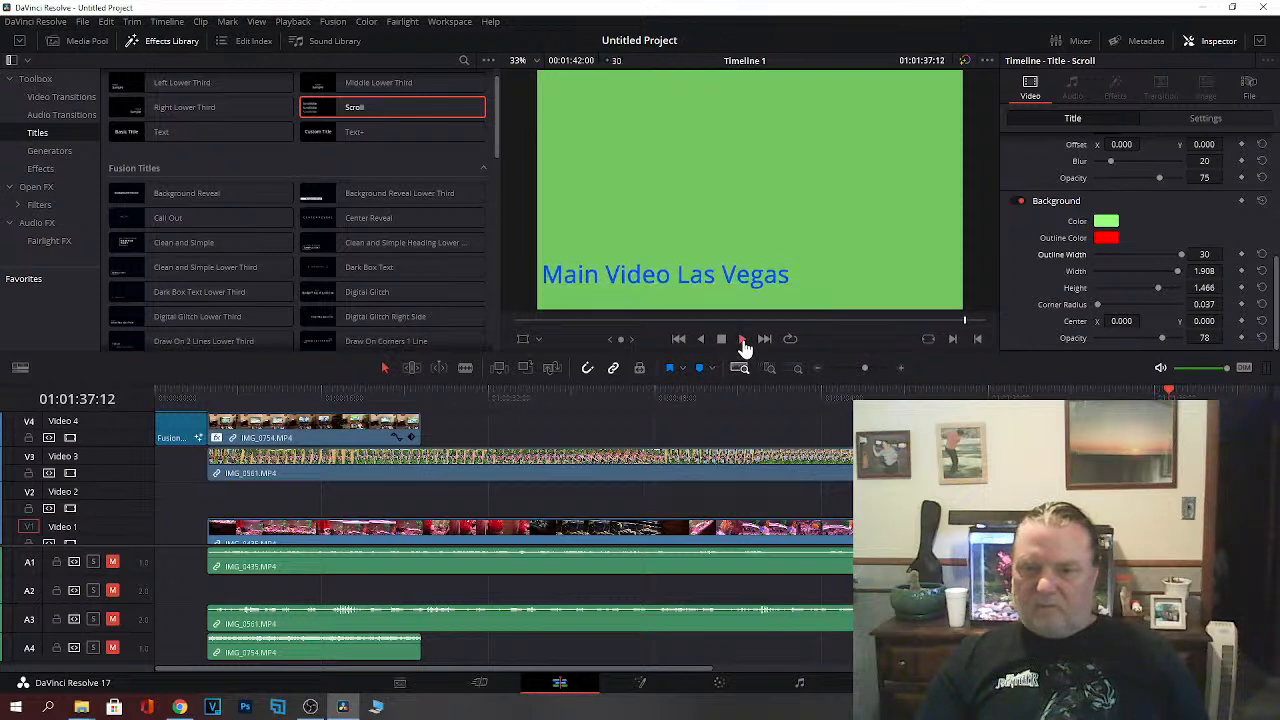
pyautogui.click(724, 341)
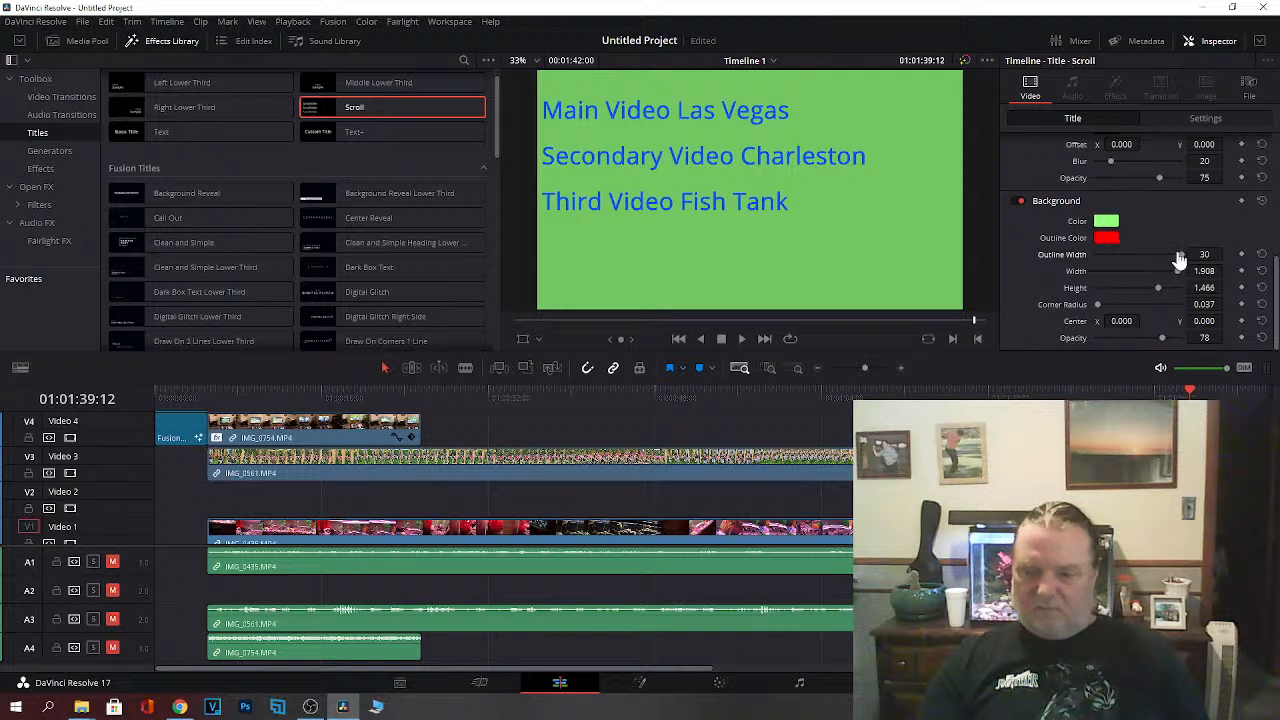
# Step: Set the Scroll title's background outline width to 0 and its drop shadow opacity to 40
pyautogui.moveTo(1183, 262); pyautogui.dragTo(1068, 270)
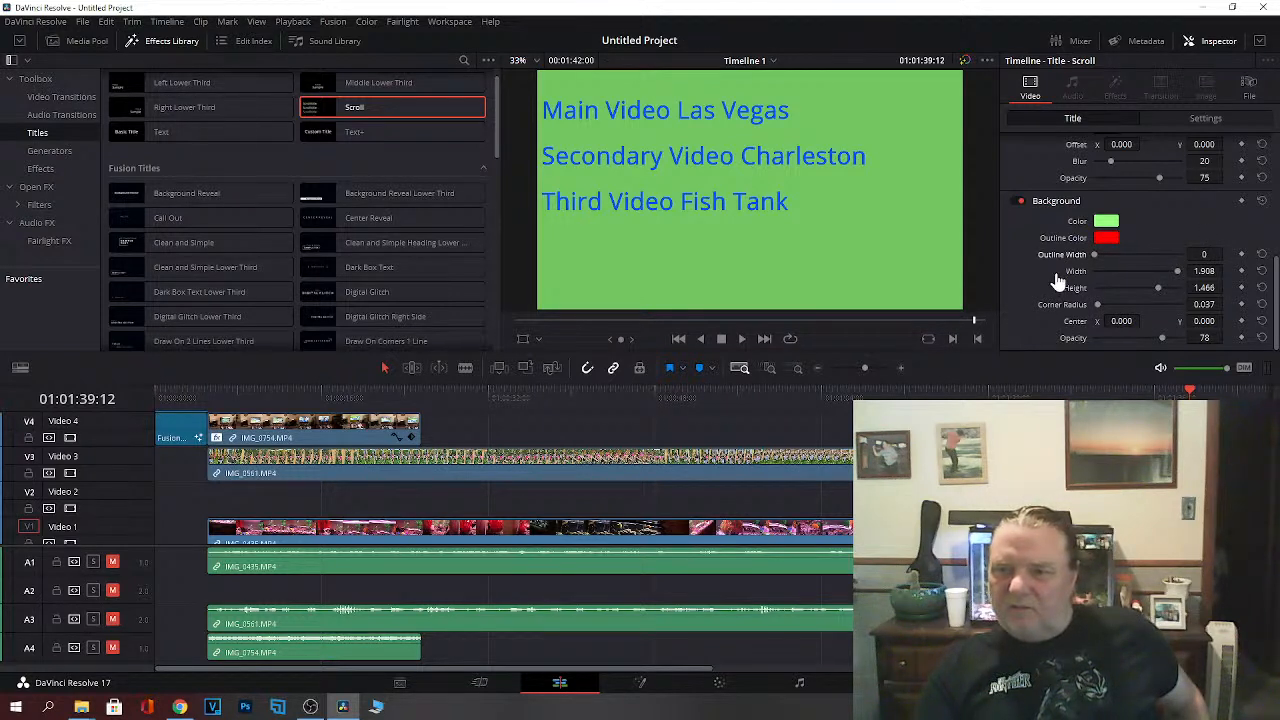
pyautogui.scroll(1, 1135, 275)
pyautogui.moveTo(1162, 226)
pyautogui.mouseDown()
pyautogui.moveTo(1096, 223)
pyautogui.moveTo(1175, 226)
pyautogui.mouseUp()
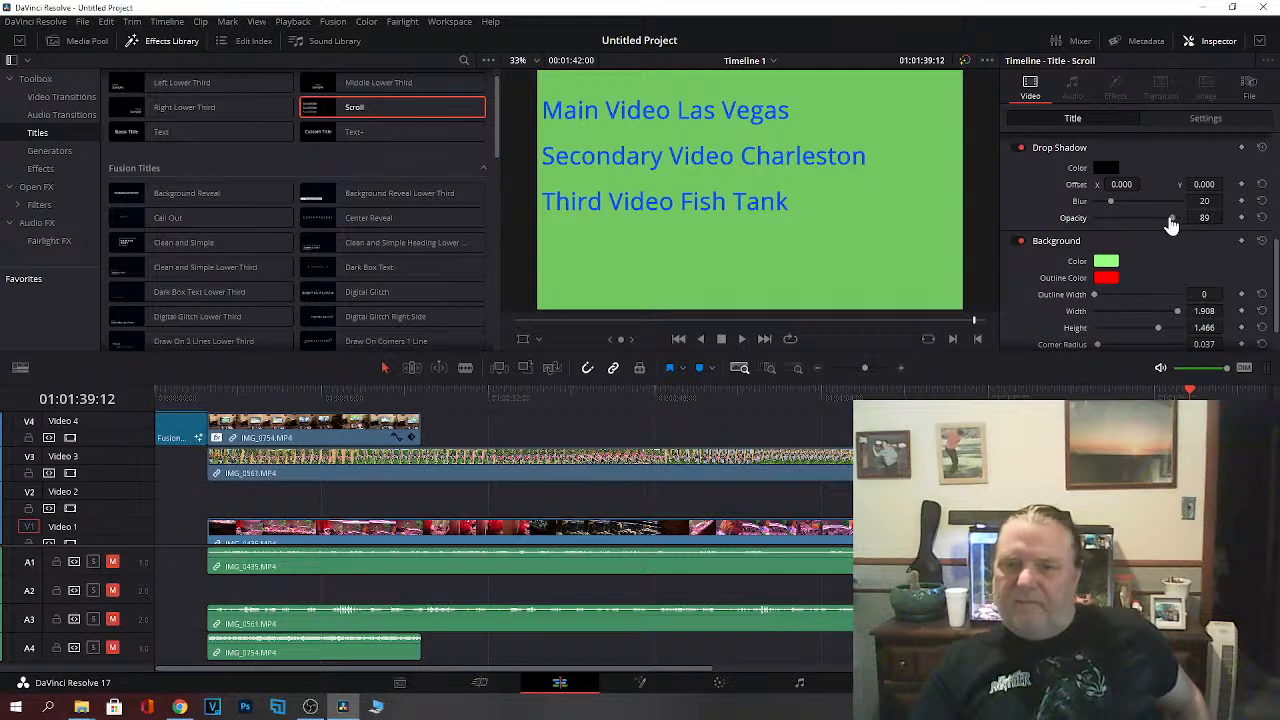
pyautogui.moveTo(1176, 226); pyautogui.dragTo(1128, 222)
# Step: Try to change the drop shadow color to orange-red and raise the shadow's opacity to 100
pyautogui.click(1106, 170)
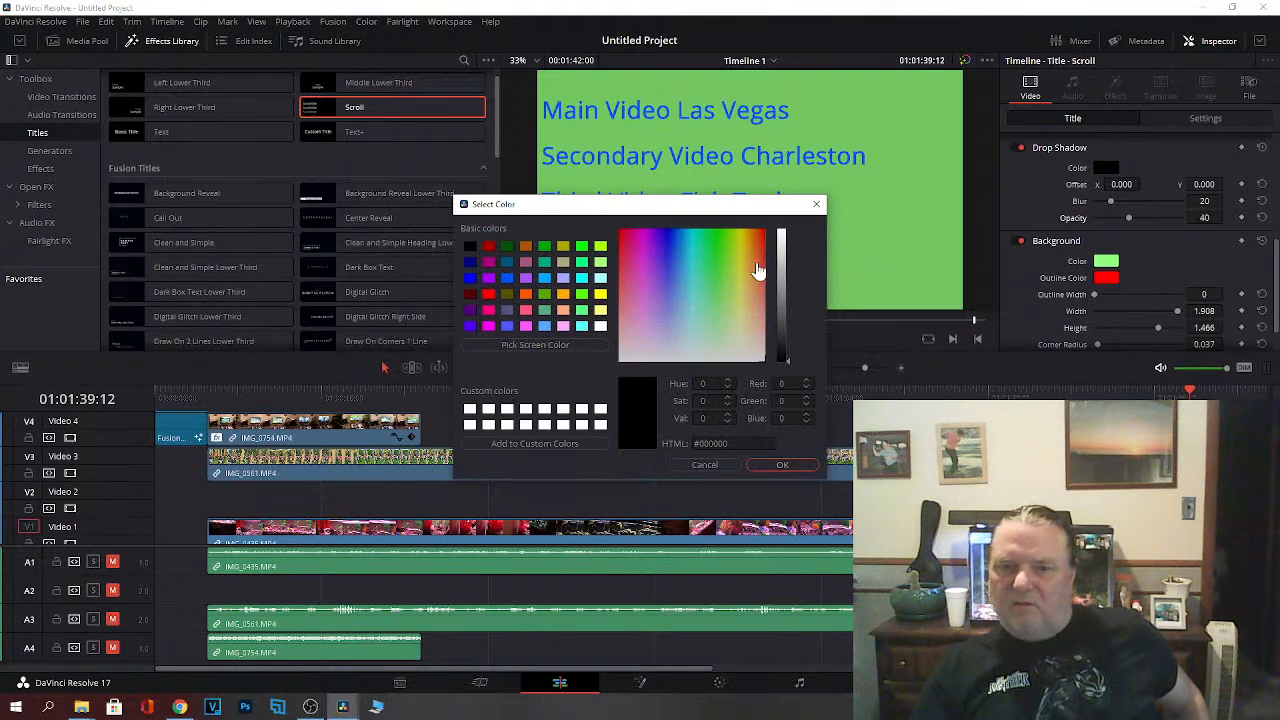
pyautogui.click(762, 255)
pyautogui.click(781, 466)
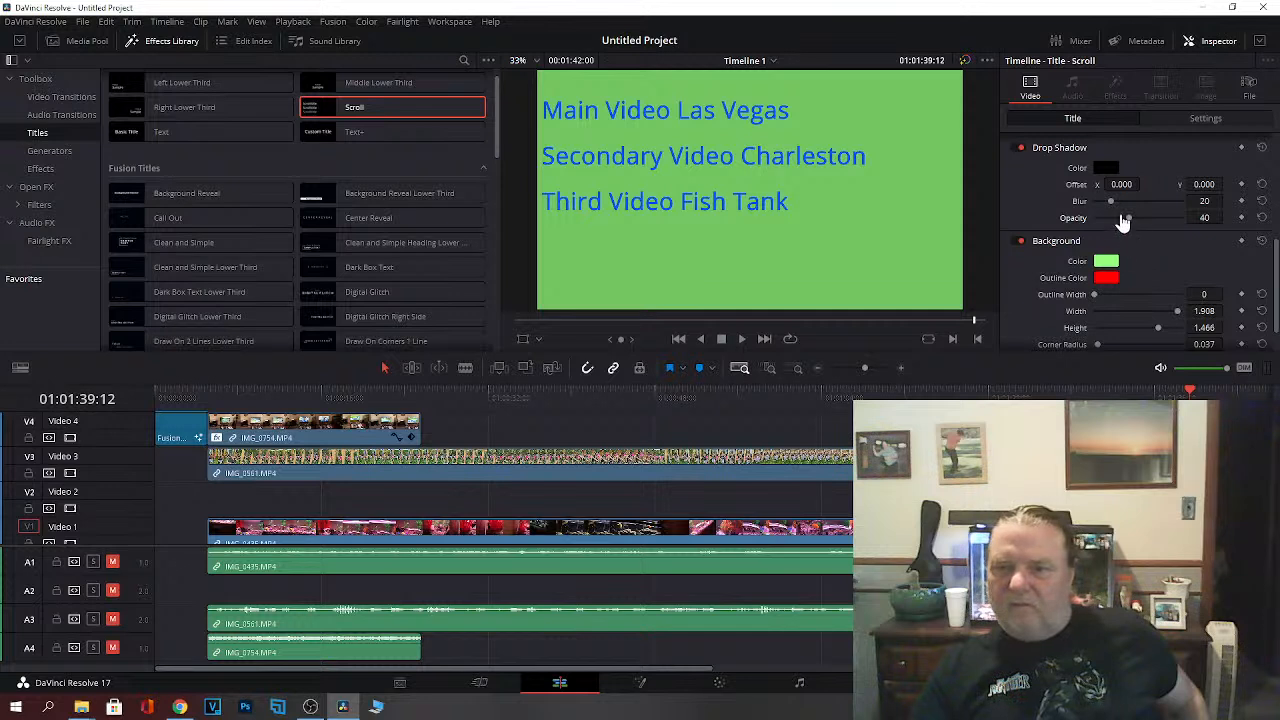
pyautogui.moveTo(1127, 223); pyautogui.dragTo(1206, 224)
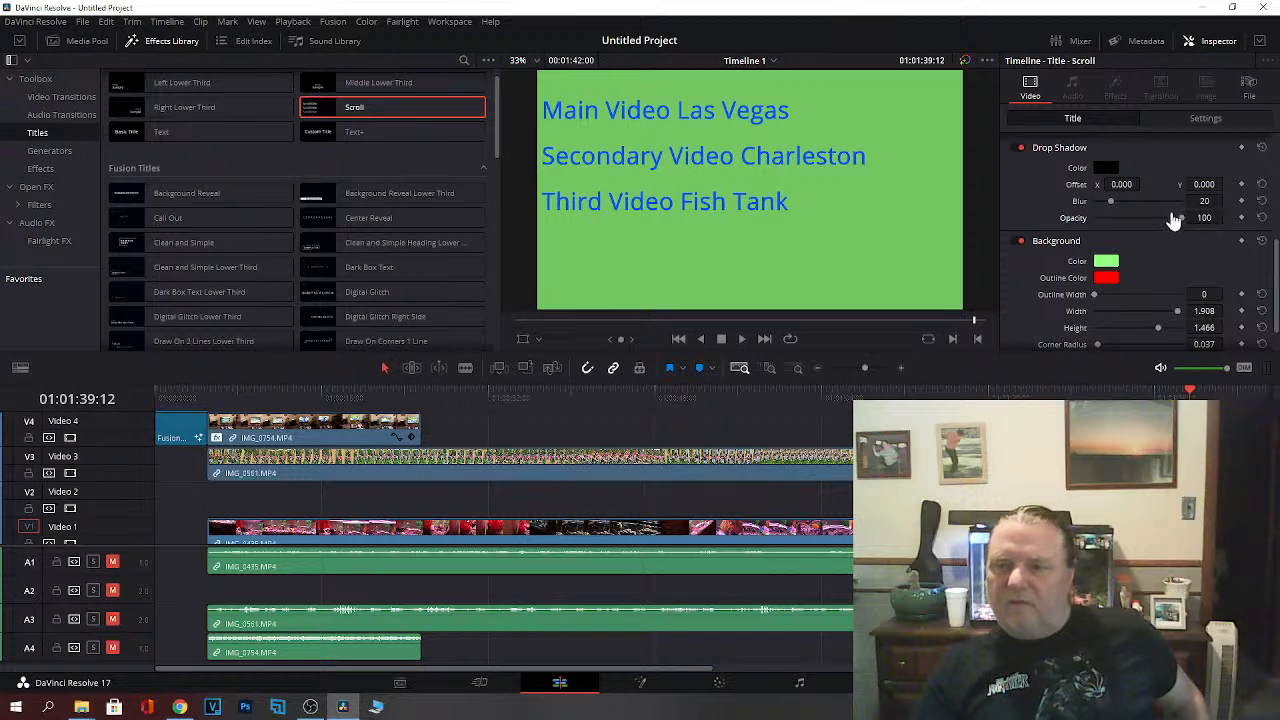
# Step: Switch the Scroll title's drop shadow off and back on, and try to change its color to yellow
pyautogui.scroll(2, 1175, 213)
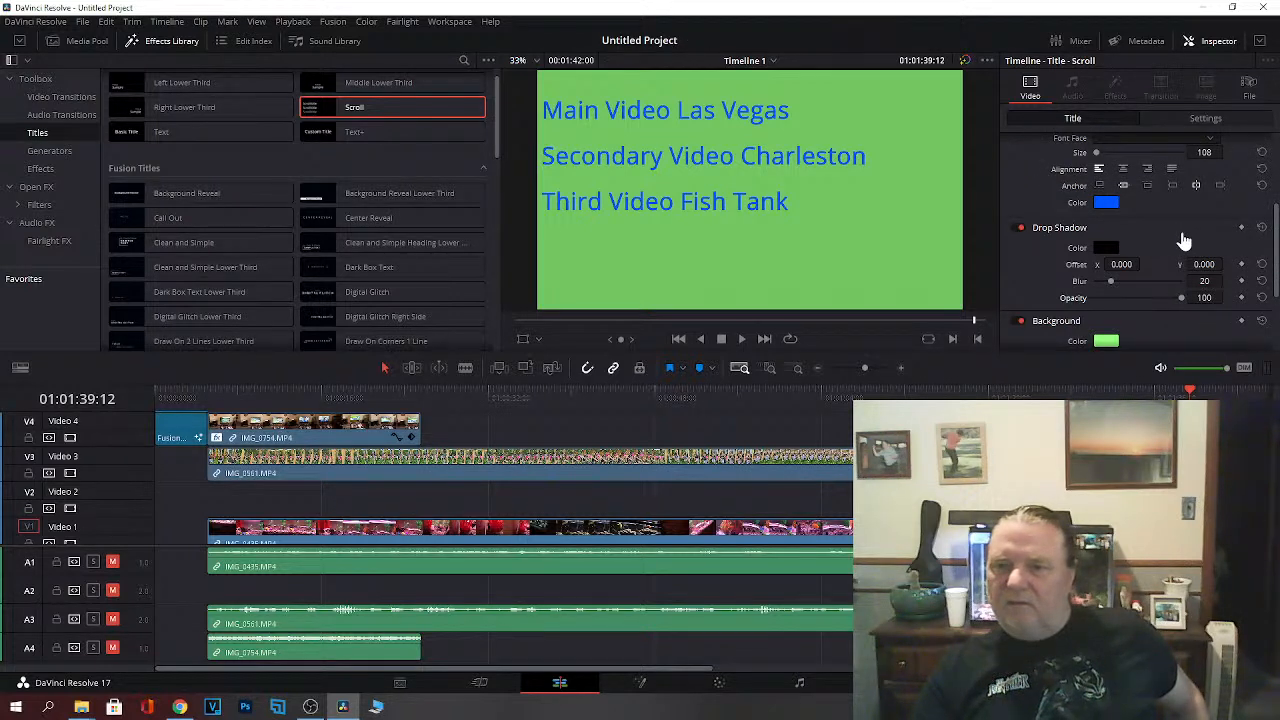
pyautogui.click(1020, 228)
pyautogui.click(1018, 228)
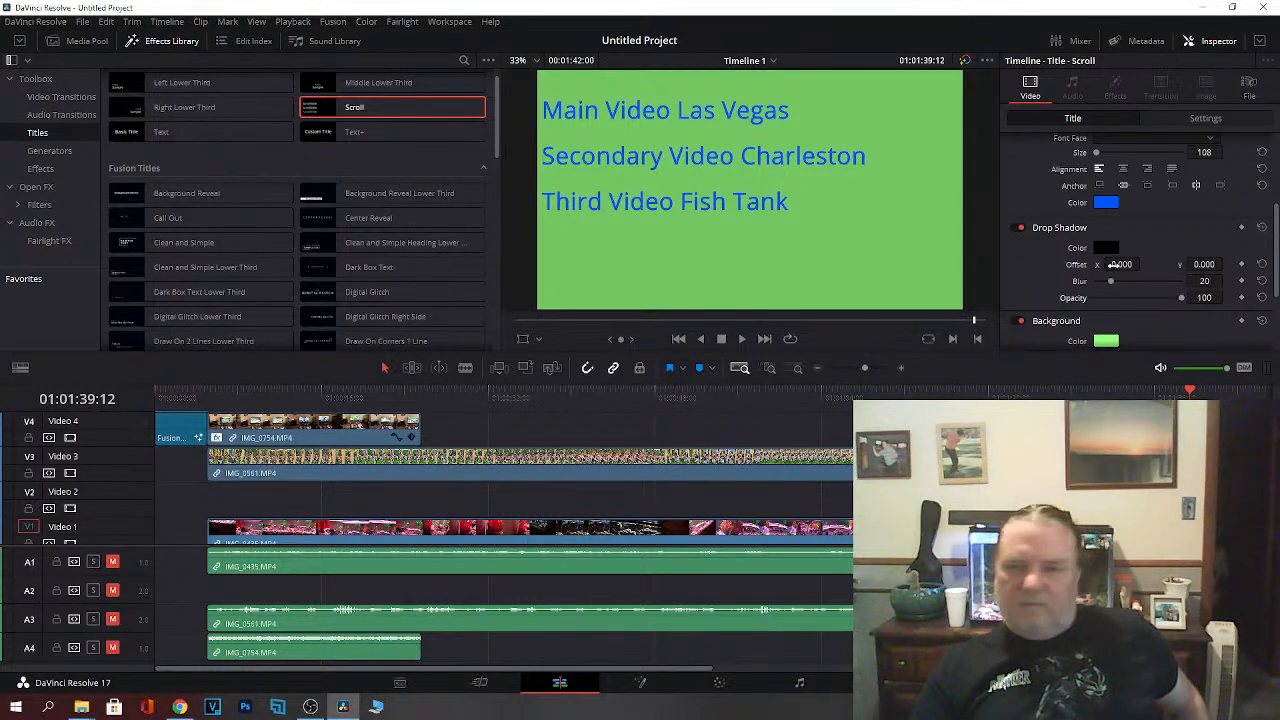
pyautogui.click(1105, 248)
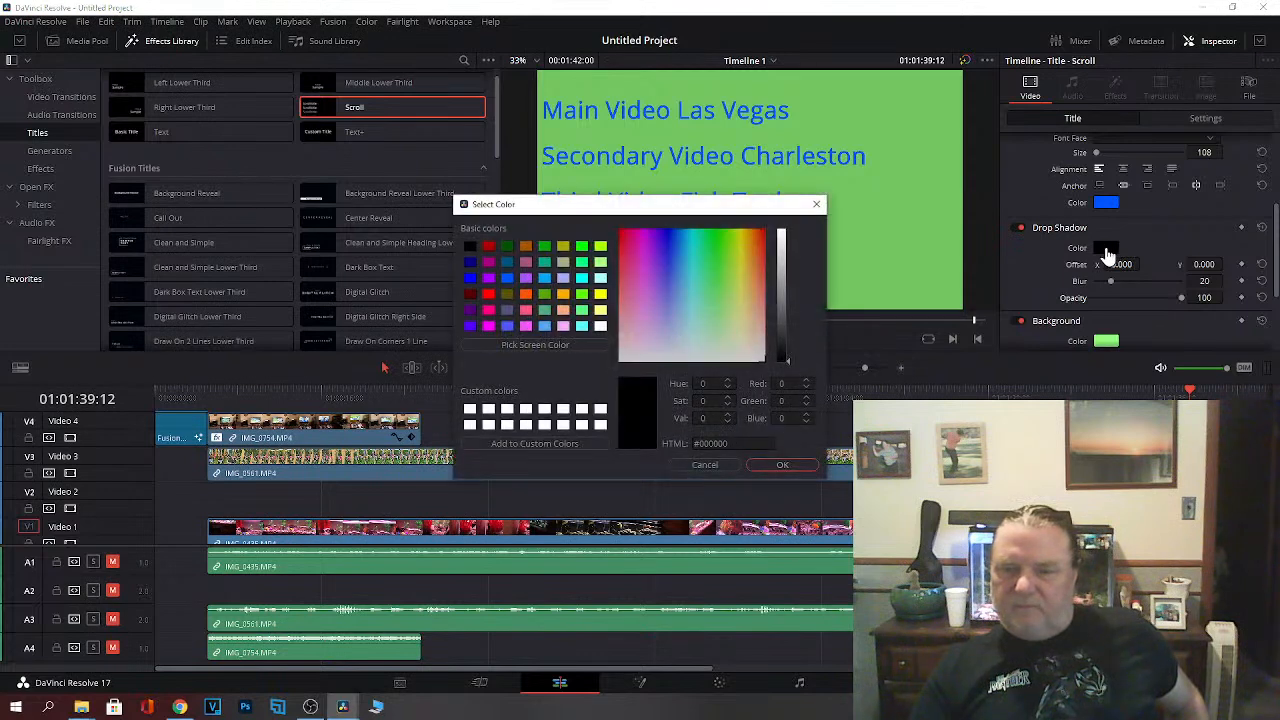
pyautogui.click(638, 312)
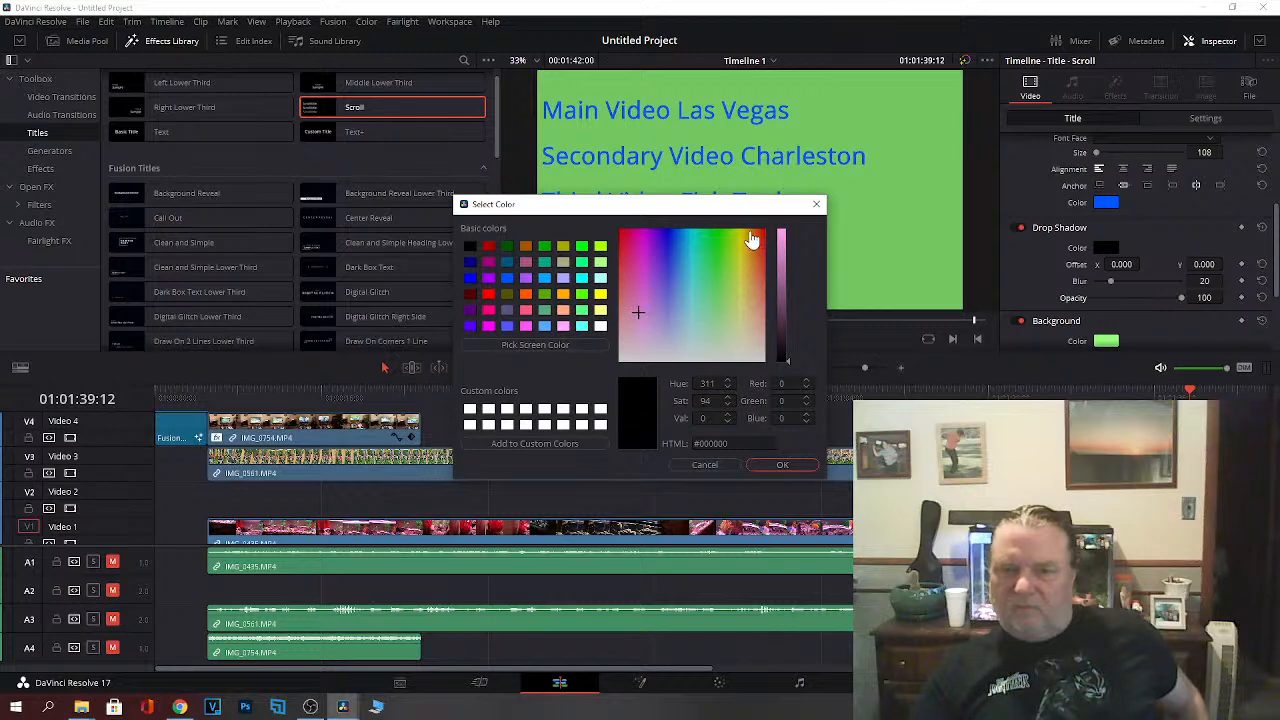
pyautogui.moveTo(751, 240); pyautogui.dragTo(745, 247)
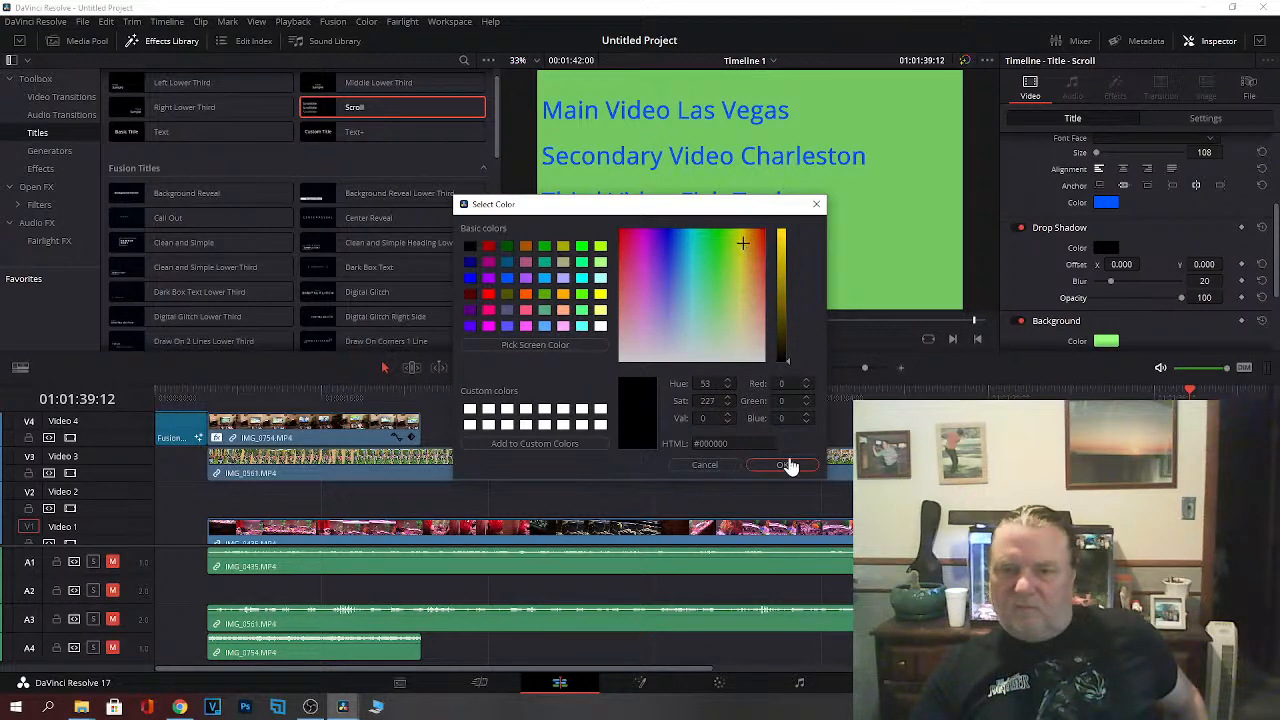
pyautogui.click(791, 466)
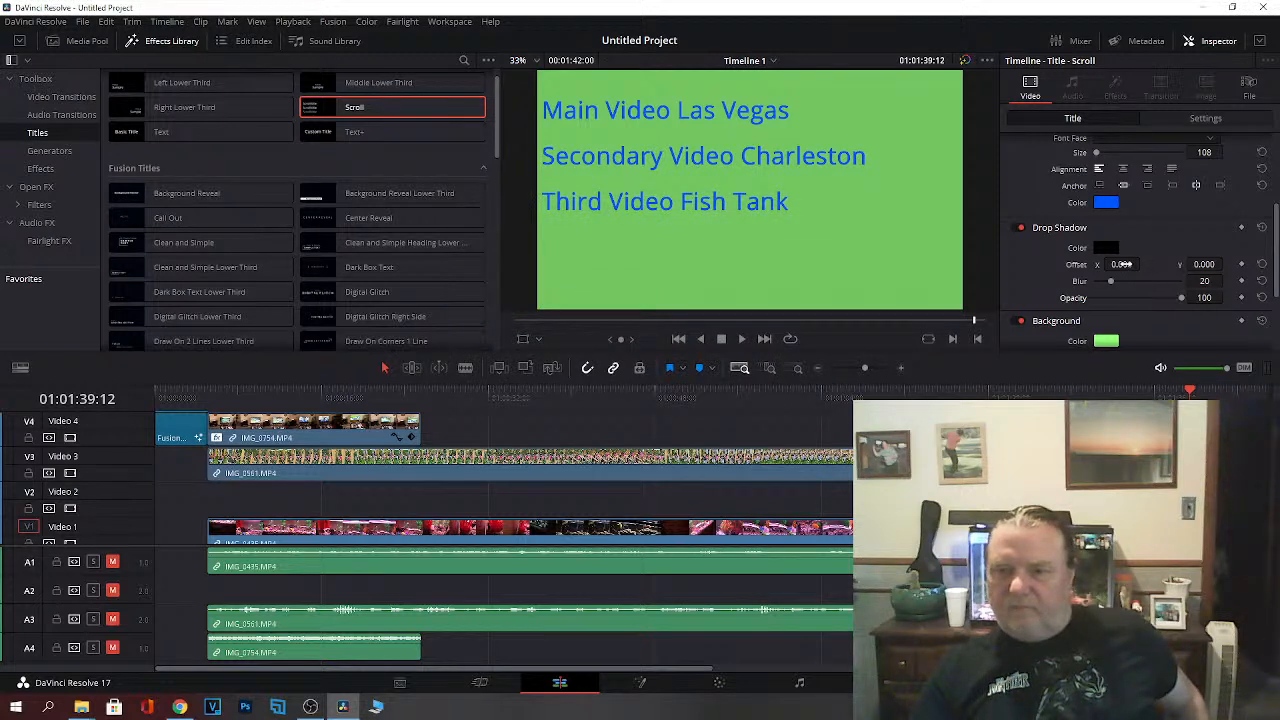
# Step: Offset the drop shadow to X -16 and Y -36, and try to change its color to pink
pyautogui.moveTo(1122, 264)
pyautogui.mouseDown()
pyautogui.moveTo(1227, 264)
pyautogui.moveTo(1098, 264)
pyautogui.mouseUp()
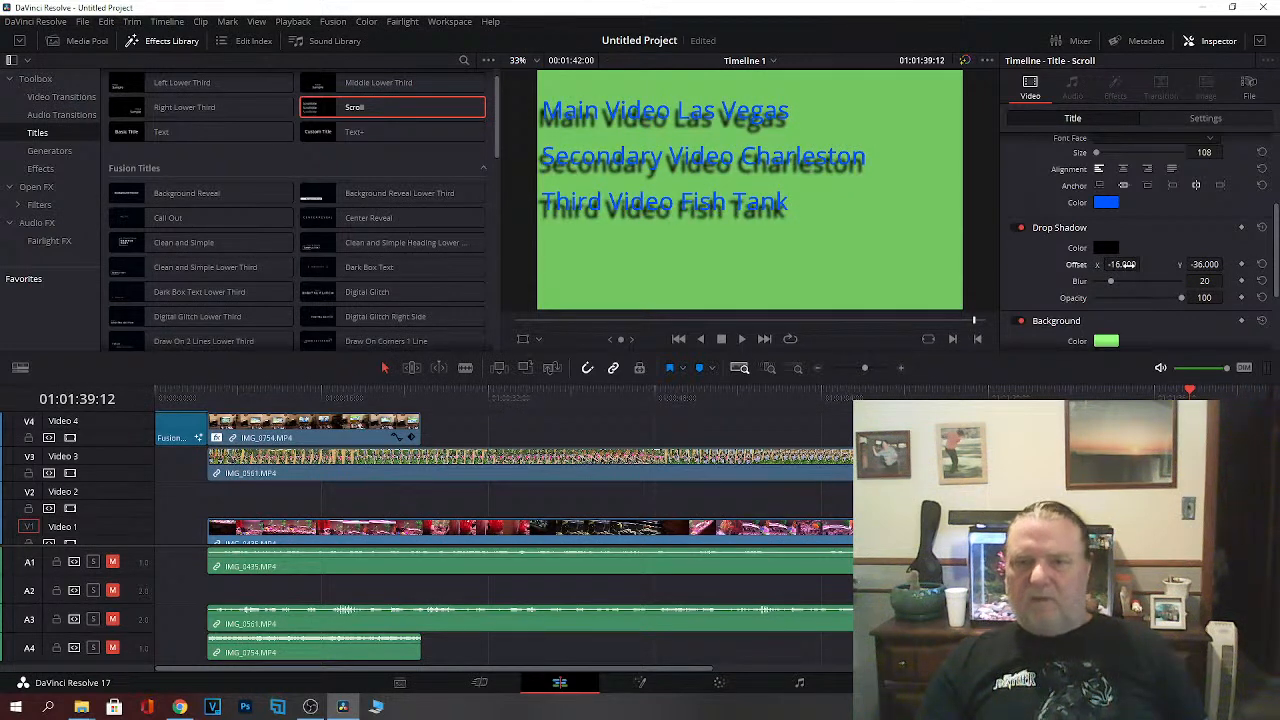
pyautogui.click(1106, 248)
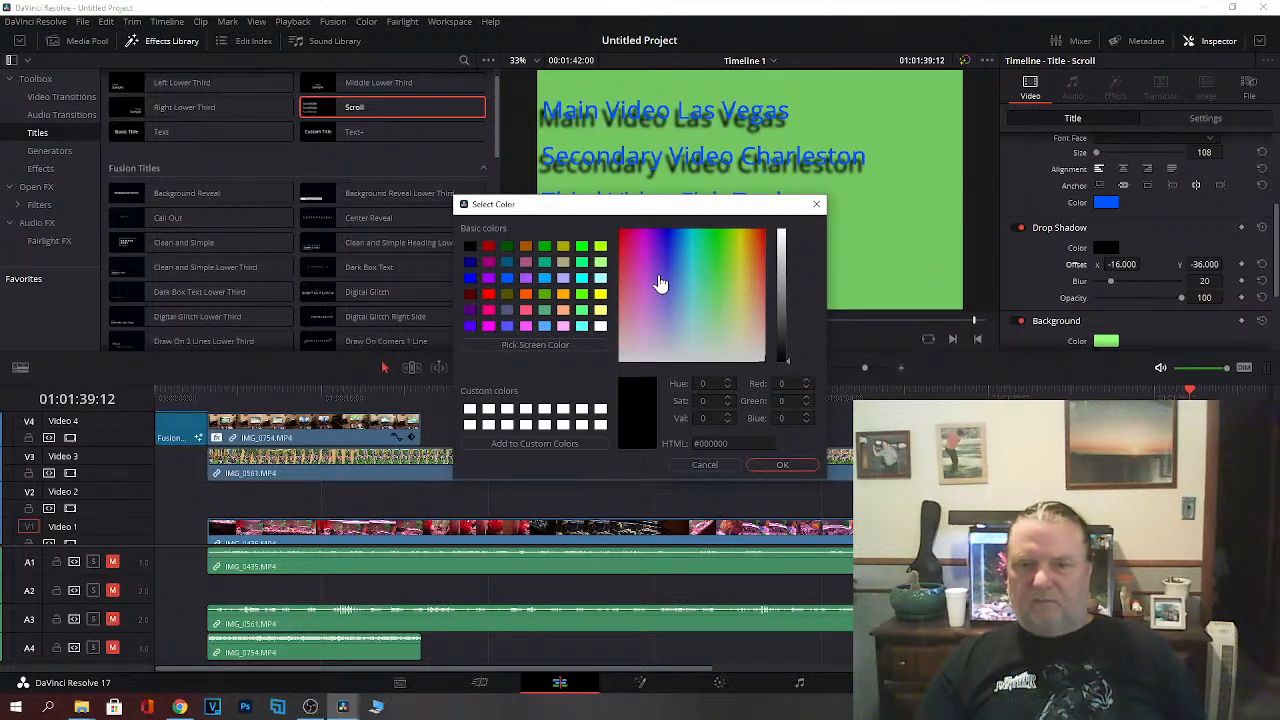
pyautogui.click(633, 298)
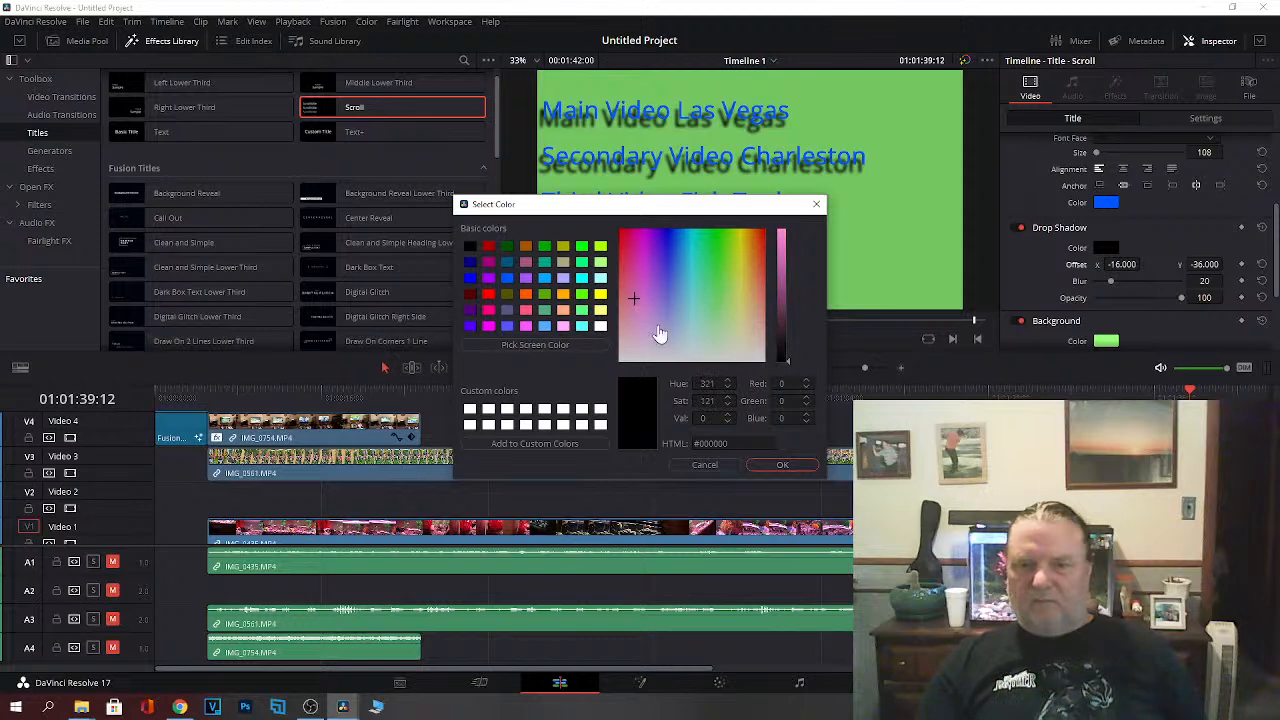
pyautogui.click(785, 468)
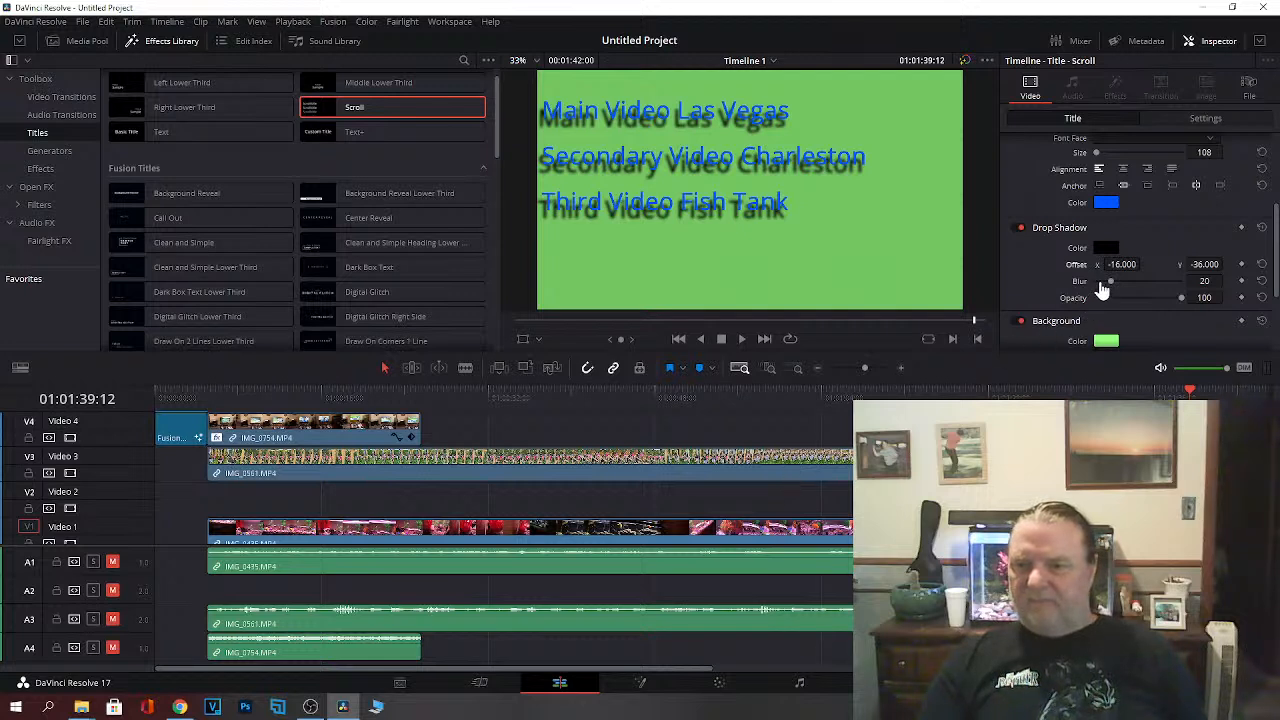
# Step: Set the Scroll title's drop shadow blur to 13 and its opacity to 42
pyautogui.moveTo(1113, 288)
pyautogui.mouseDown()
pyautogui.moveTo(1166, 289)
pyautogui.moveTo(1090, 292)
pyautogui.moveTo(1108, 293)
pyautogui.mouseUp()
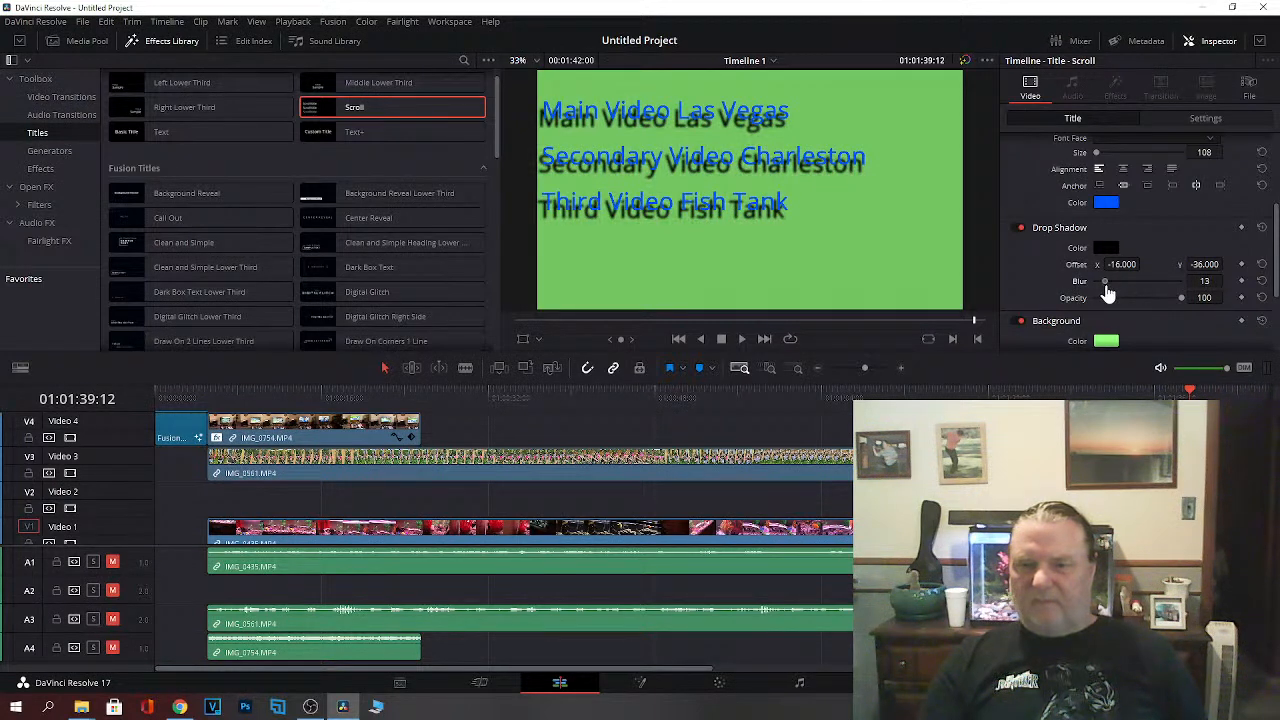
pyautogui.moveTo(1181, 300); pyautogui.dragTo(1126, 302)
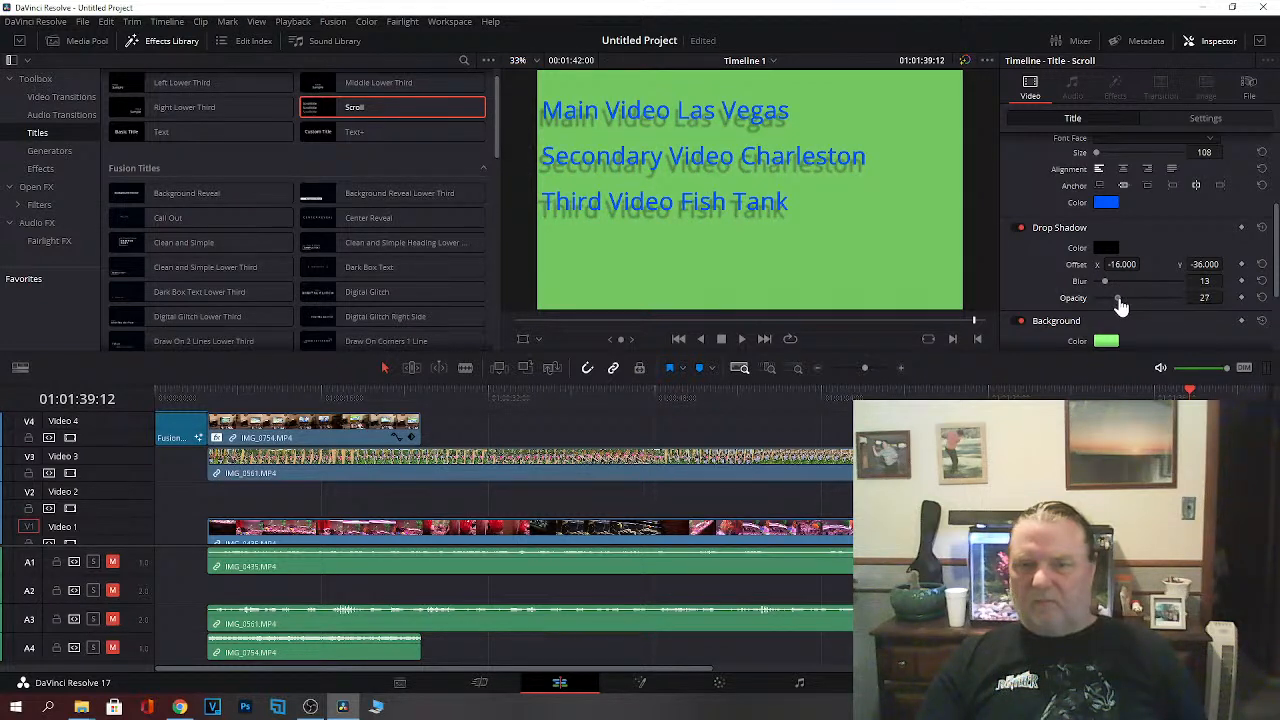
pyautogui.moveTo(1121, 305); pyautogui.dragTo(1132, 305)
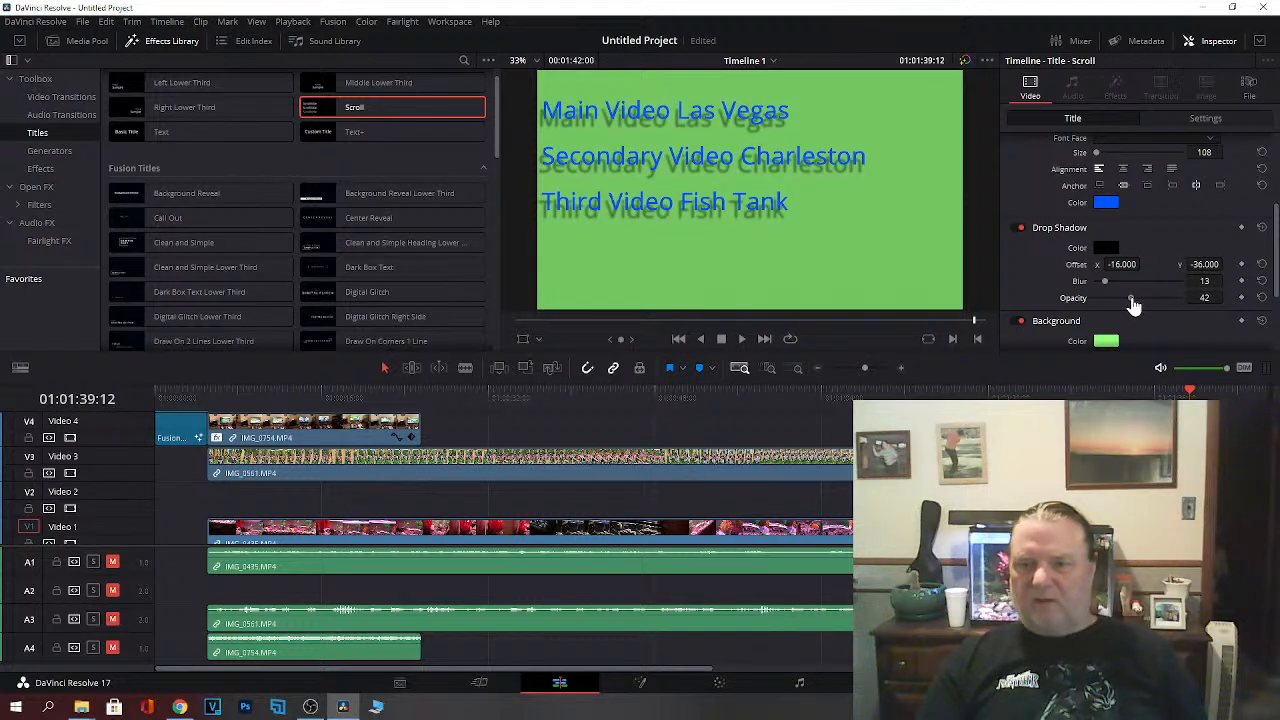
# Step: Change the Scroll title's background color to white (#ffffff)
pyautogui.moveTo(1272, 262); pyautogui.dragTo(1277, 305)
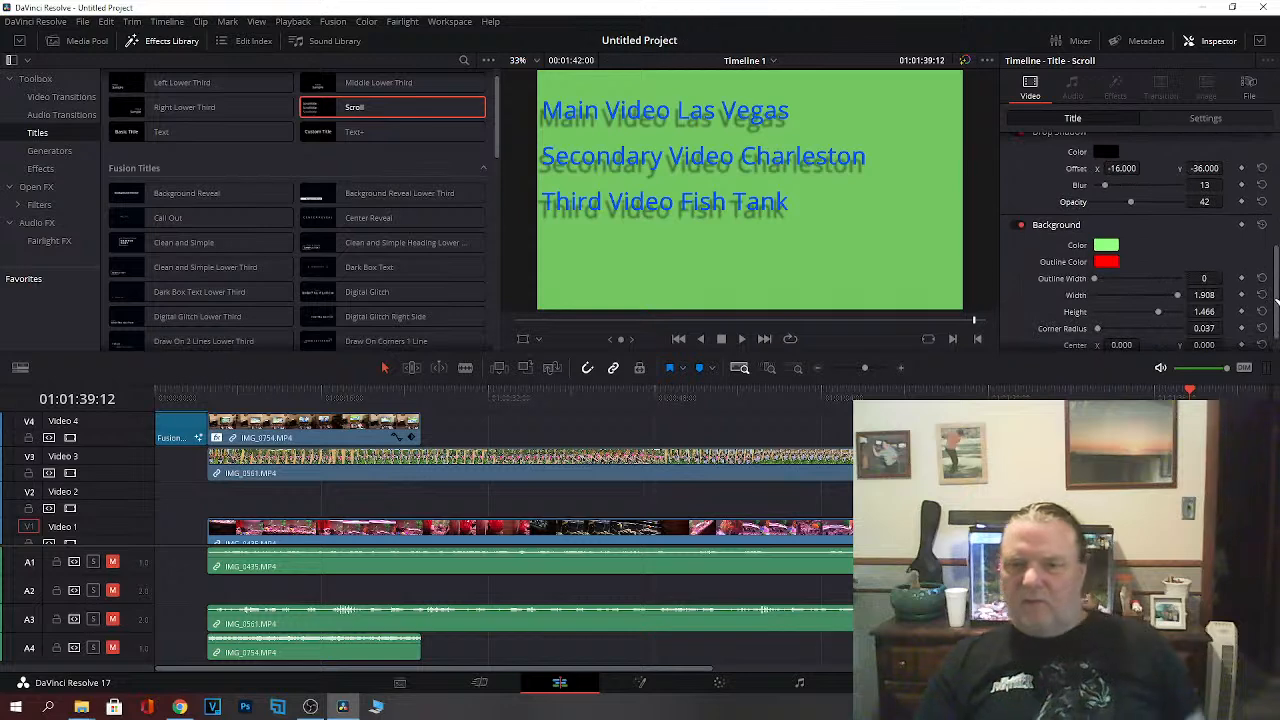
pyautogui.click(1106, 245)
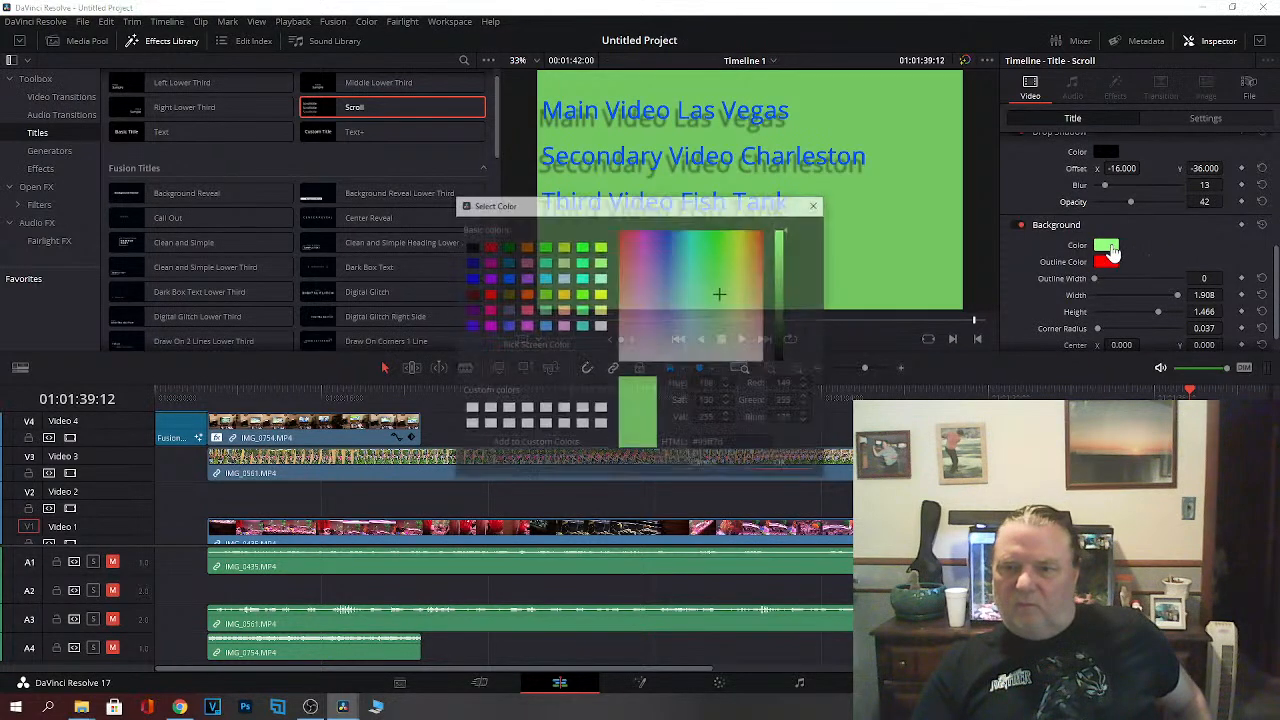
pyautogui.click(600, 326)
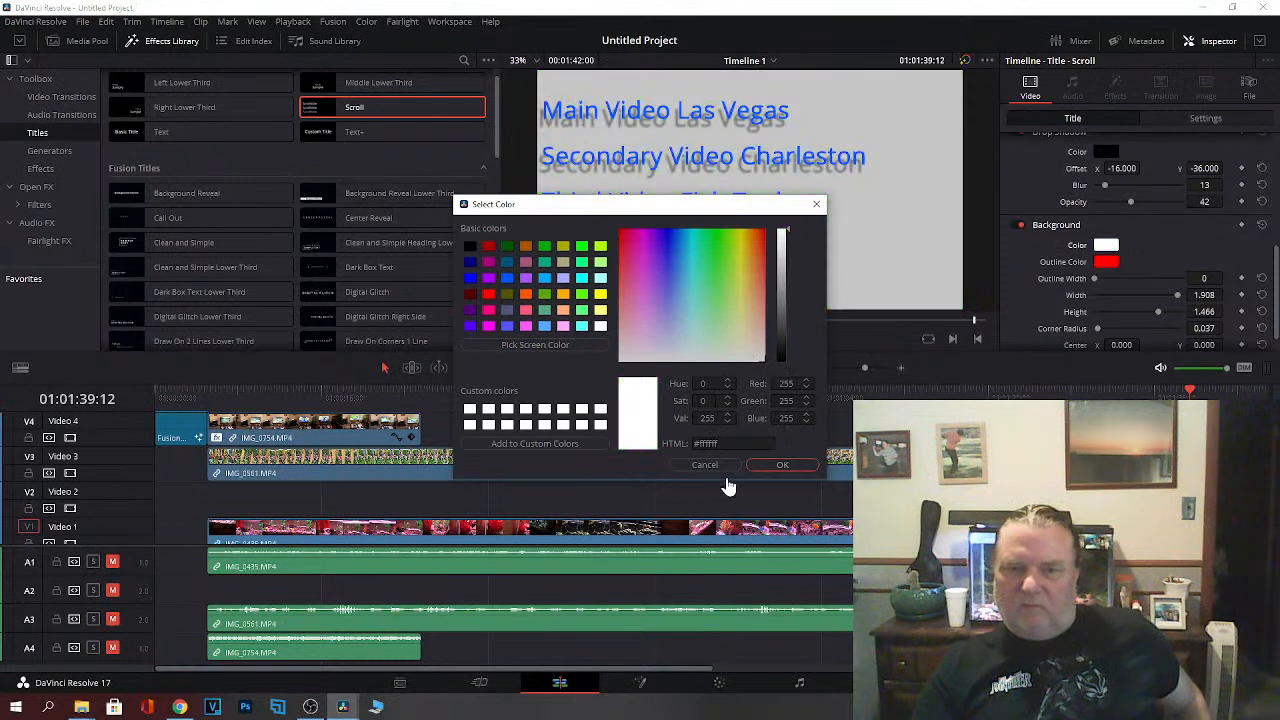
pyautogui.click(780, 466)
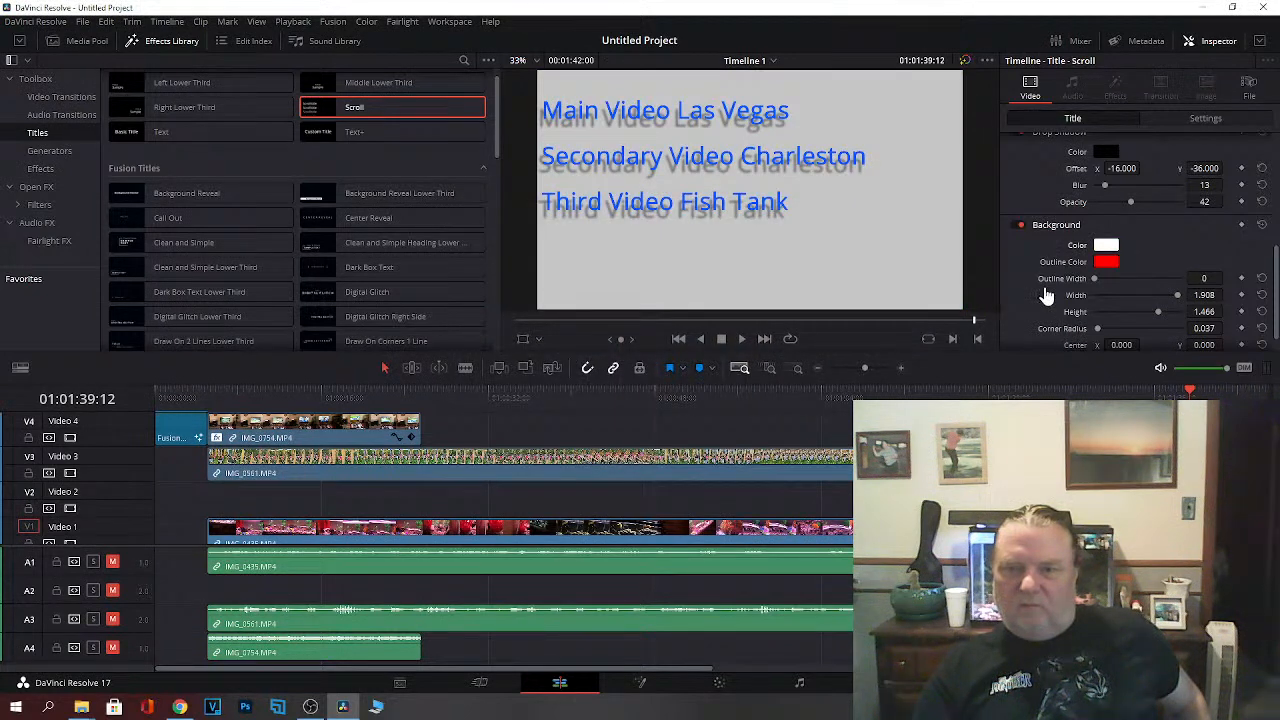
# Step: Change the background outline color to a slightly darker red (#f70000) and keep the outline width at 0
pyautogui.click(1107, 262)
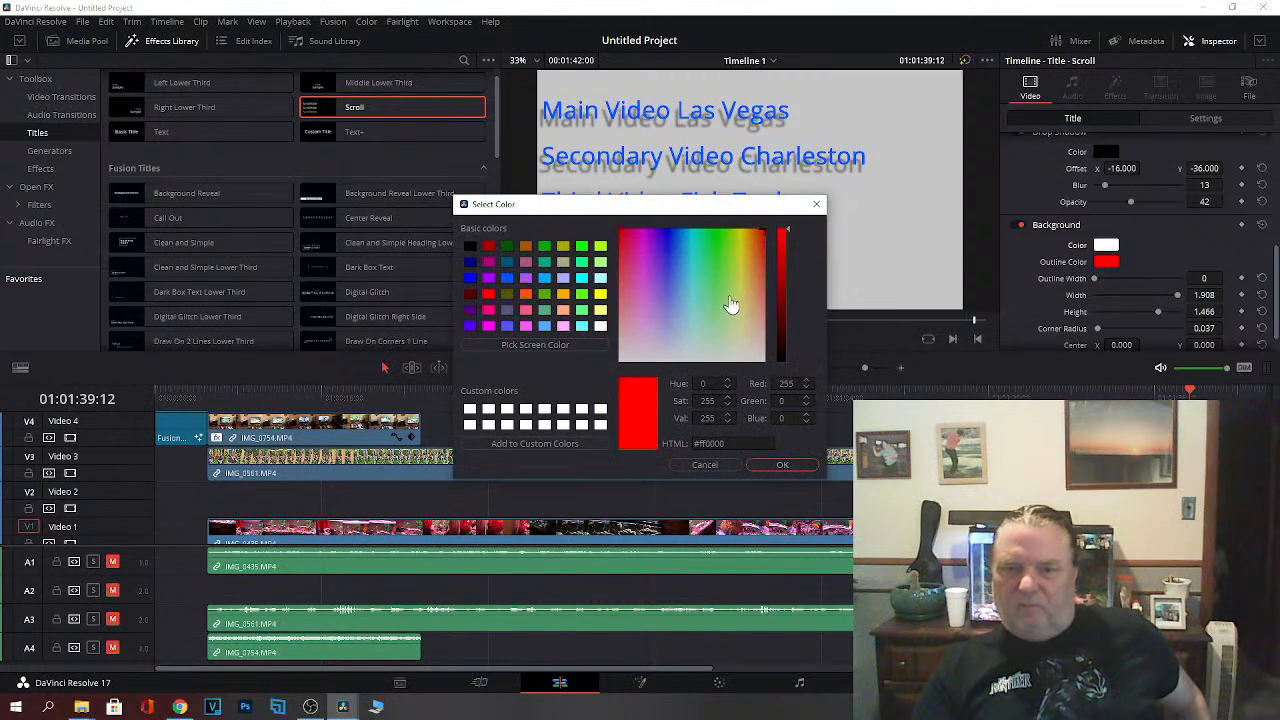
pyautogui.click(783, 254)
pyautogui.moveTo(783, 256); pyautogui.dragTo(787, 240)
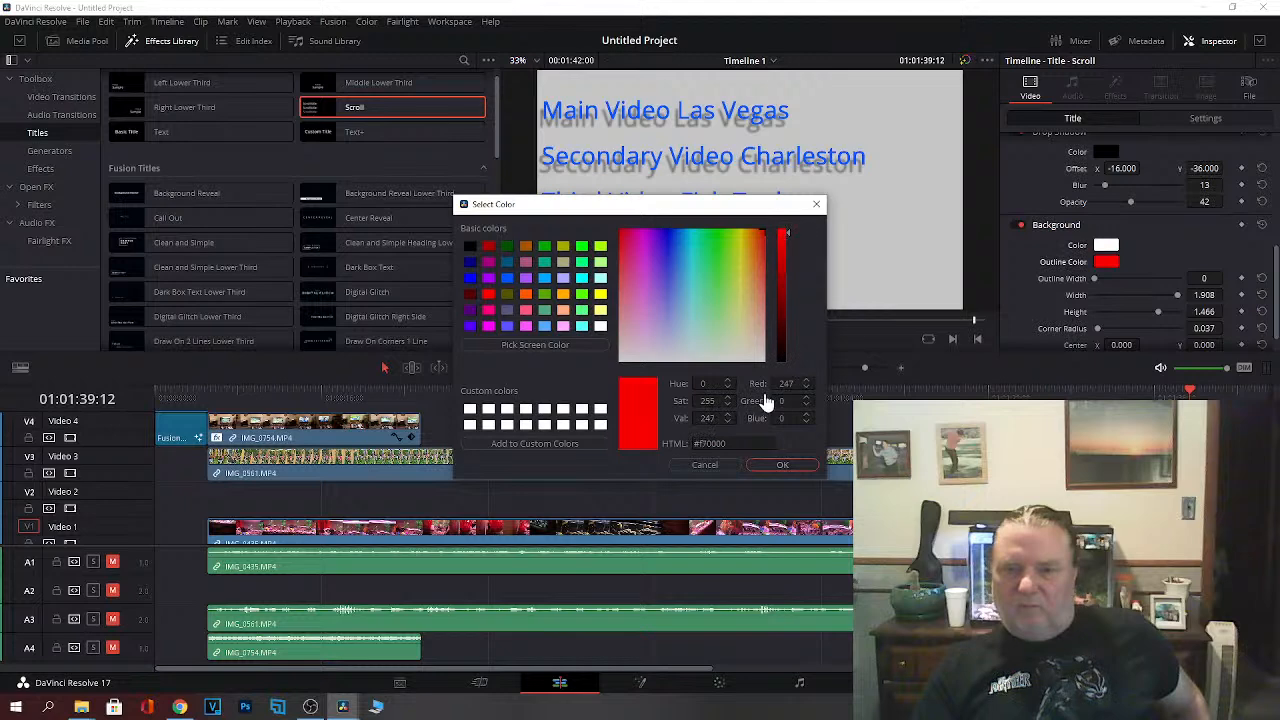
pyautogui.click(782, 464)
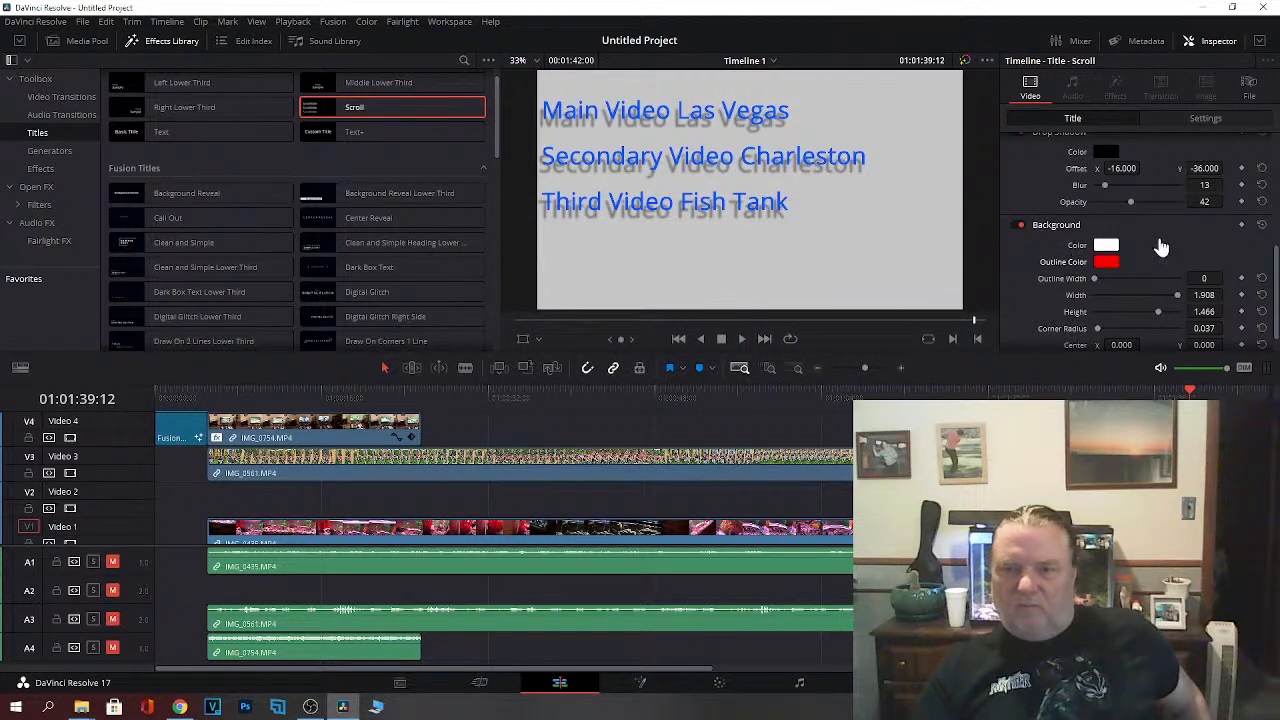
pyautogui.moveTo(1096, 280); pyautogui.dragTo(1063, 297)
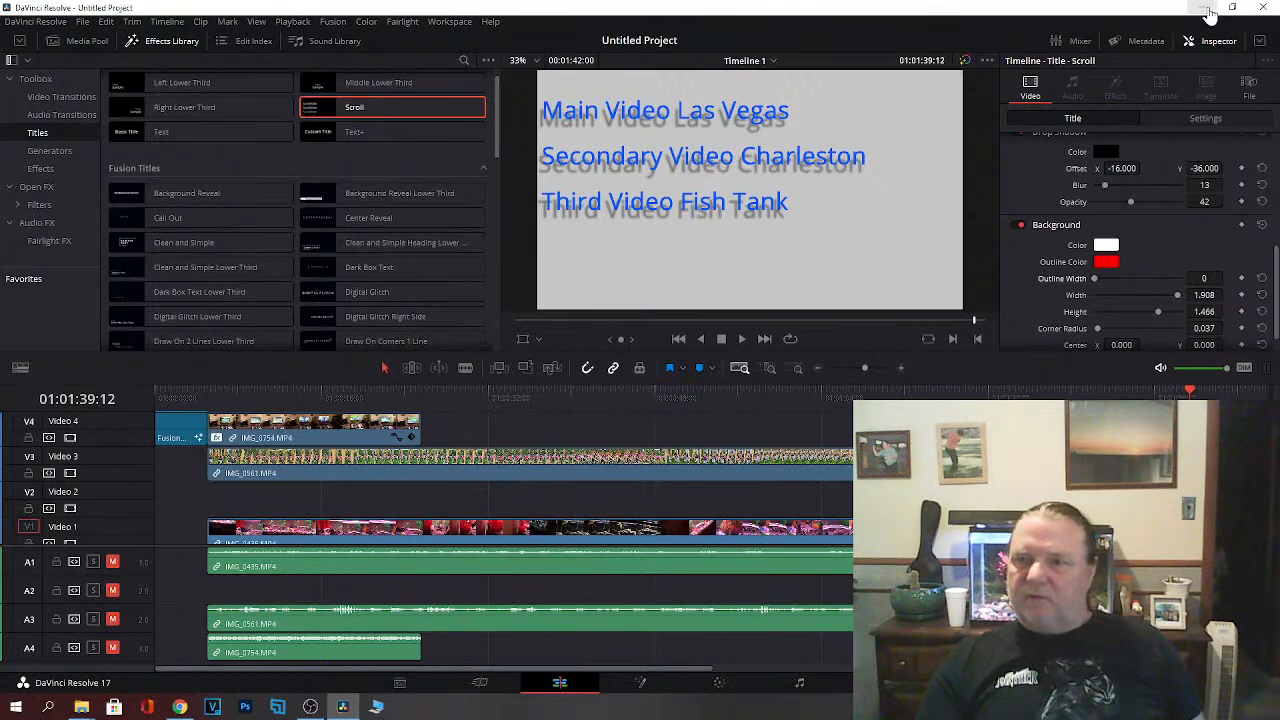
# Step: Minimize DaVinci Resolve, switch to the YouTube Studio live stream page in Chrome, and bring up OBS Studio
pyautogui.click(1203, 8)
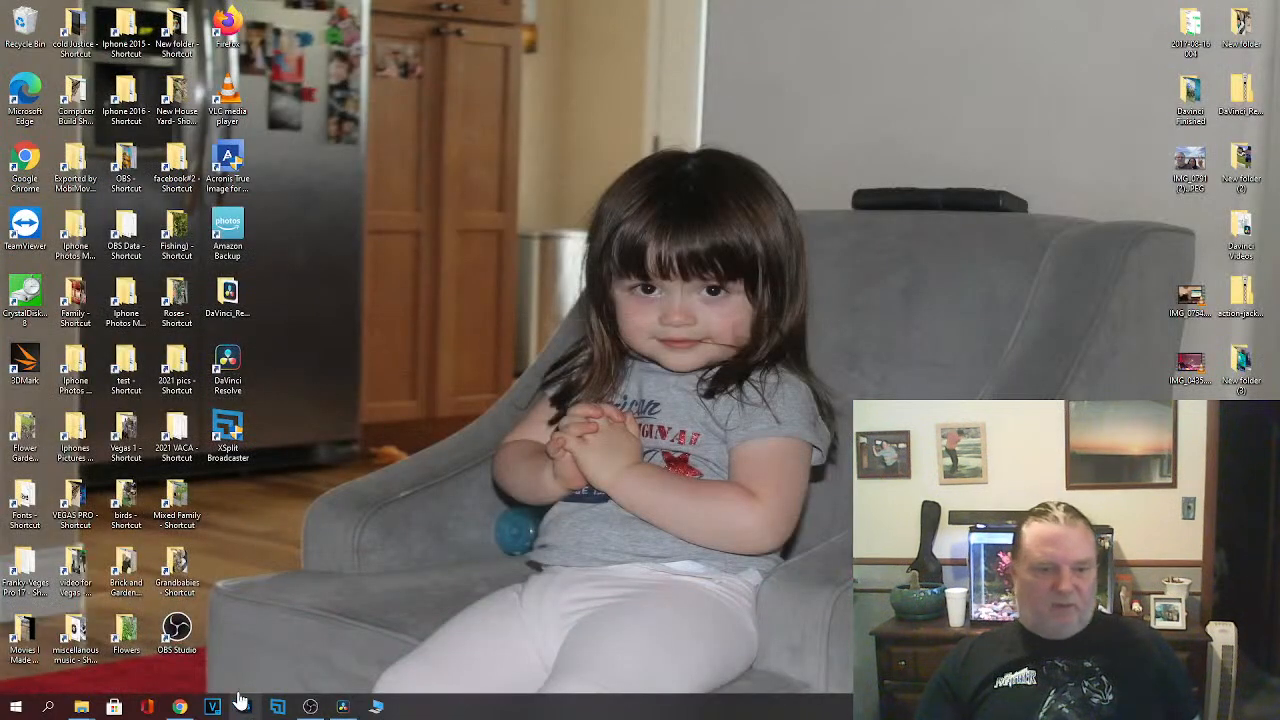
pyautogui.click(179, 707)
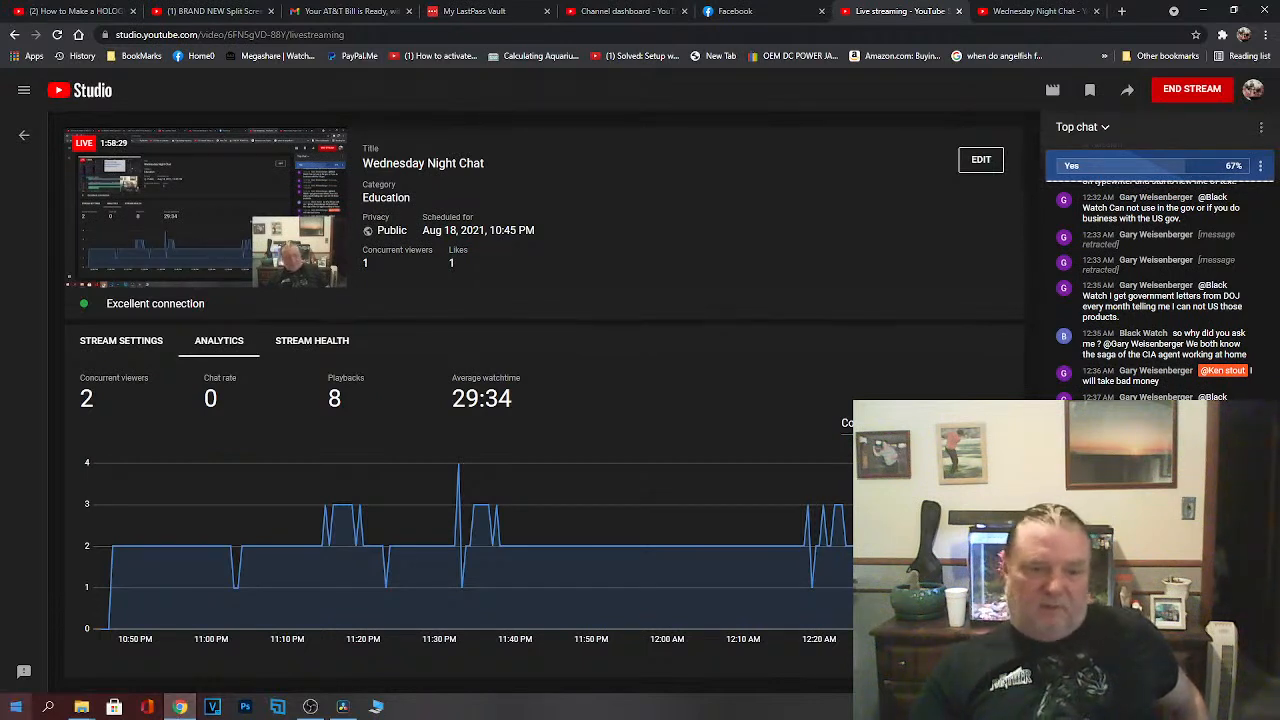
pyautogui.click(311, 708)
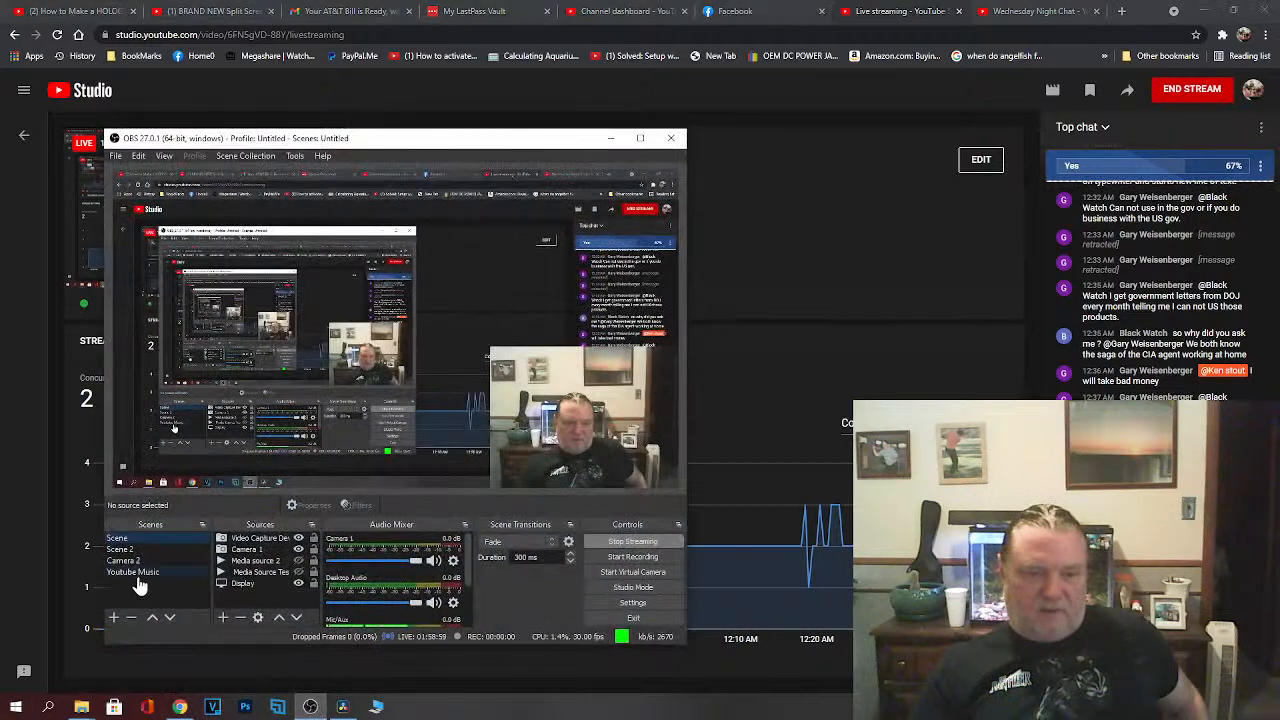